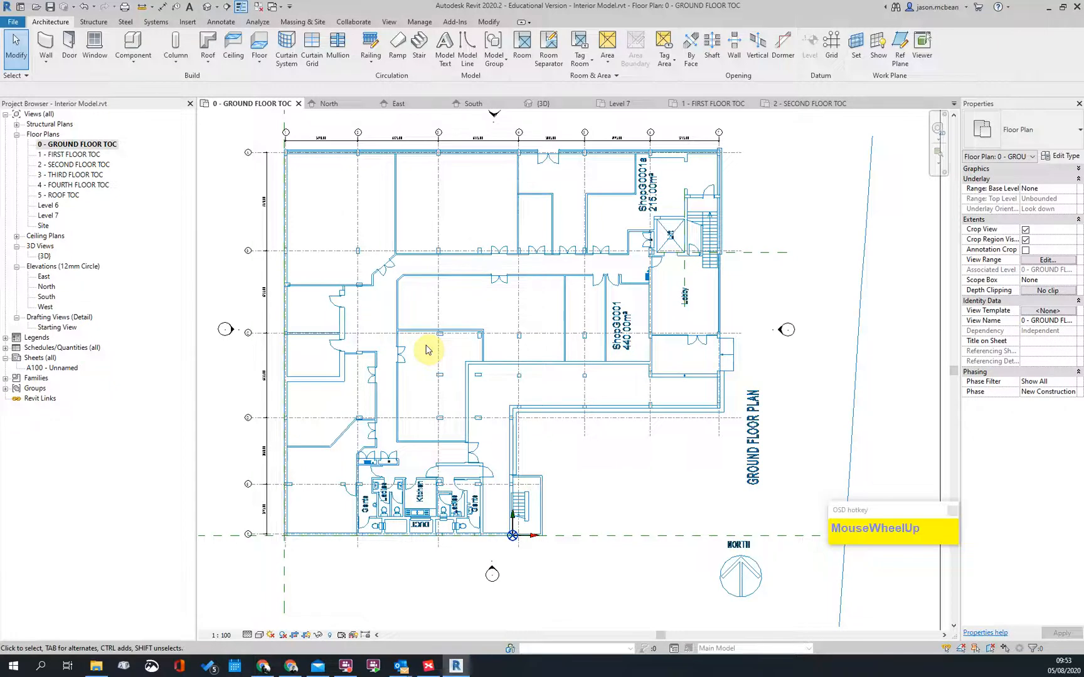
Step: Pan and zoom around the ground floor plan to inspect the lobby, lift, toilets and lower rooms
scroll(546, 547, up, 3)
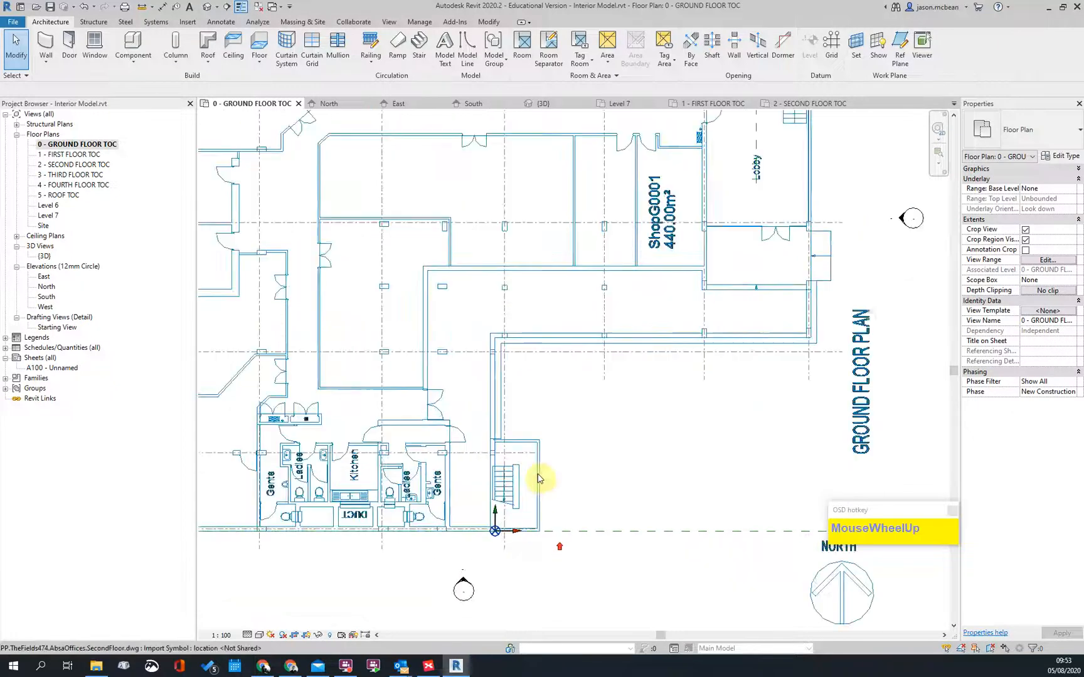
scroll(766, 161, up, 1)
middle_drag(766, 162, 730, 295)
scroll(660, 198, up, 2)
scroll(708, 199, down, 4)
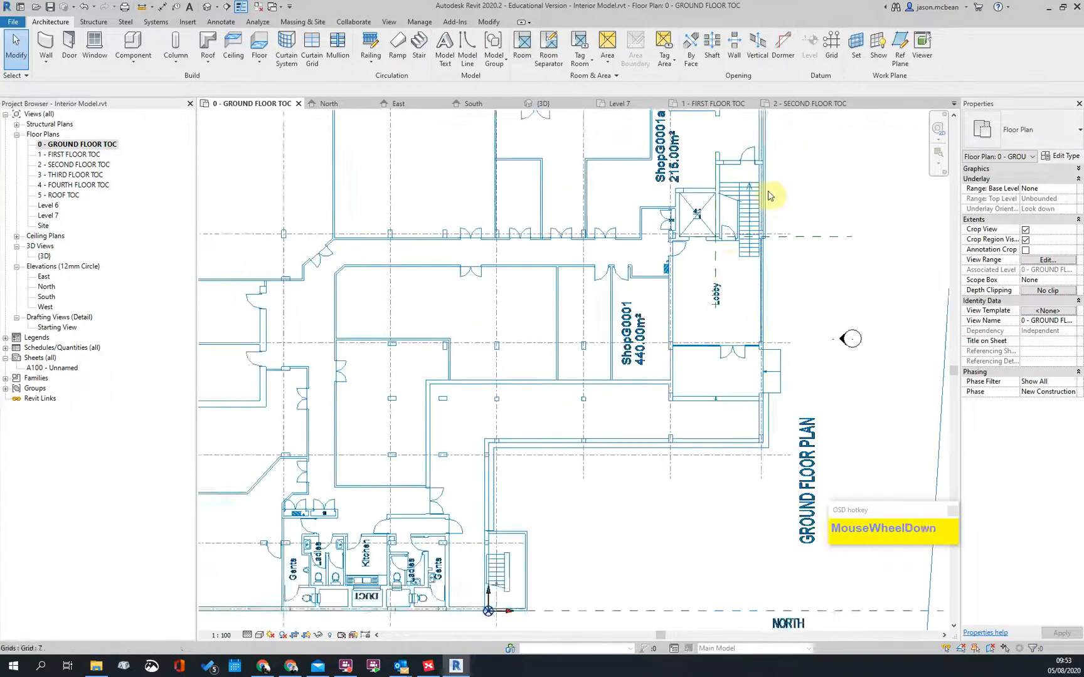
middle_drag(709, 199, 687, 312)
scroll(455, 547, down, 4)
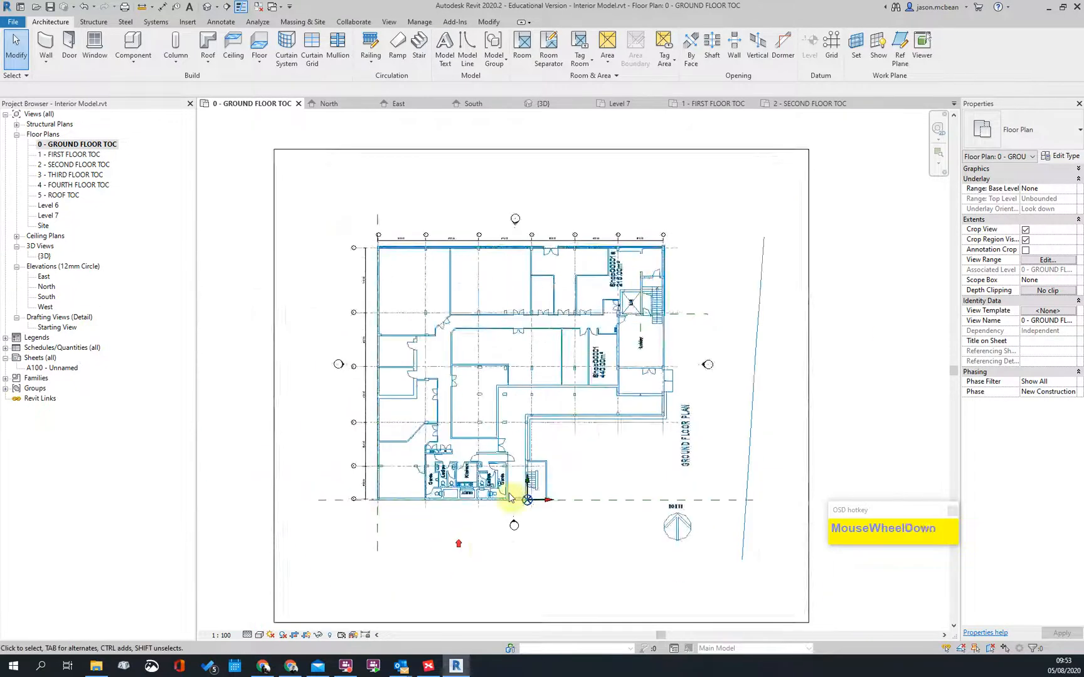
scroll(455, 547, up, 5)
scroll(571, 441, down, 3)
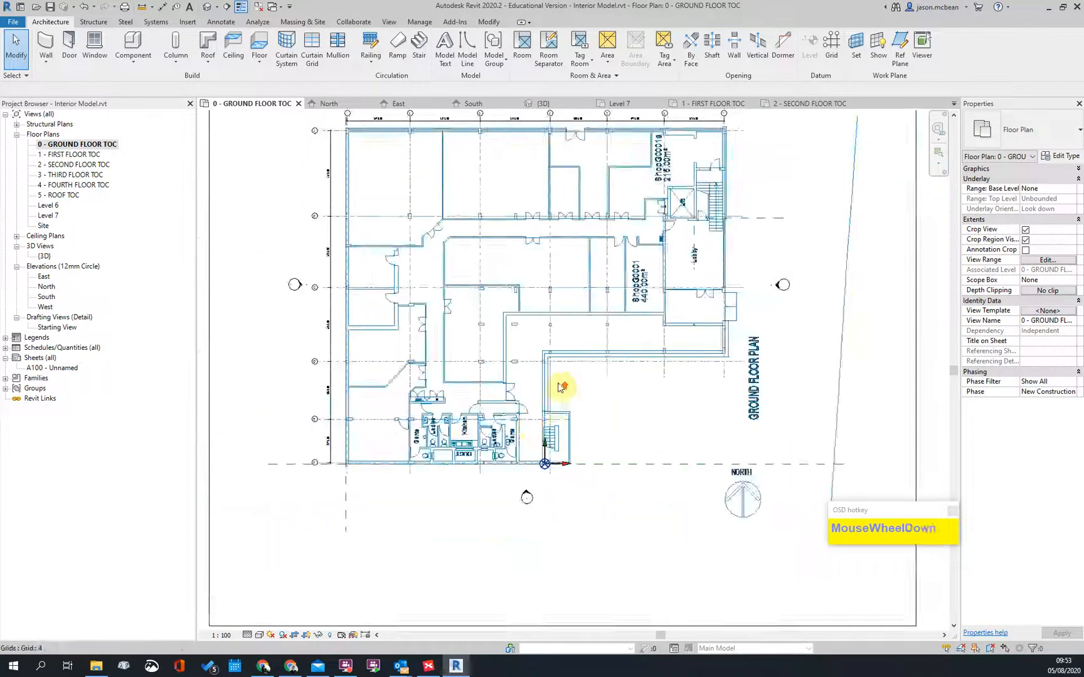
scroll(560, 387, up, 2)
scroll(560, 387, down, 3)
scroll(430, 472, up, 3)
scroll(573, 395, down, 3)
middle_drag(576, 394, 640, 379)
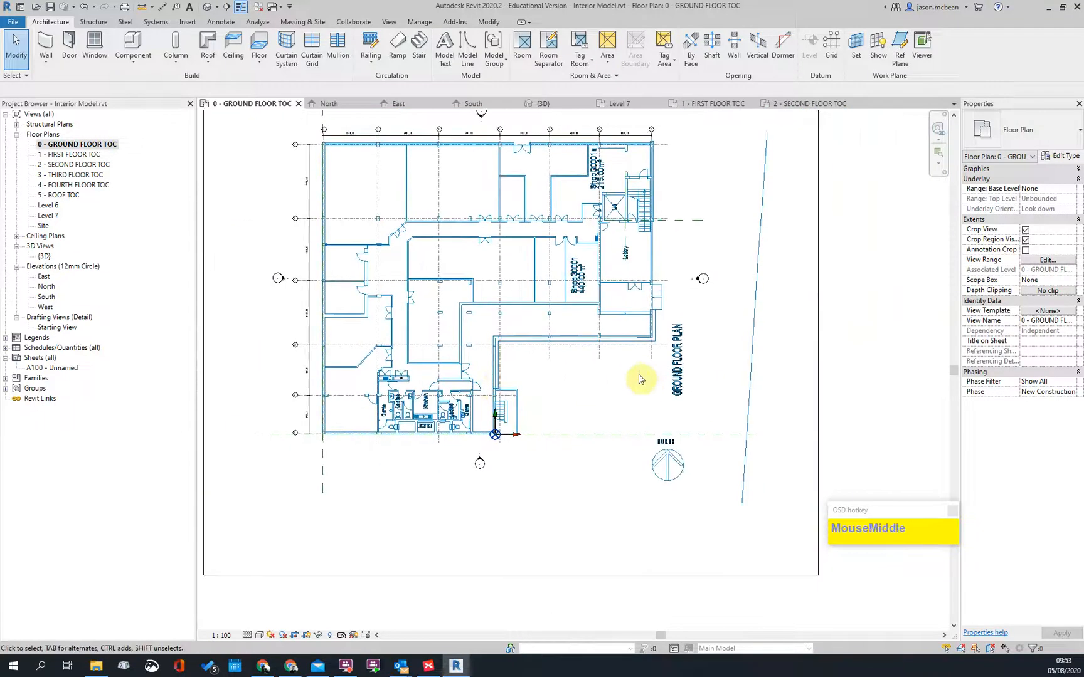
scroll(407, 387, up, 2)
scroll(223, 300, up, 2)
scroll(483, 382, down, 4)
middle_drag(484, 382, 539, 473)
scroll(631, 324, up, 2)
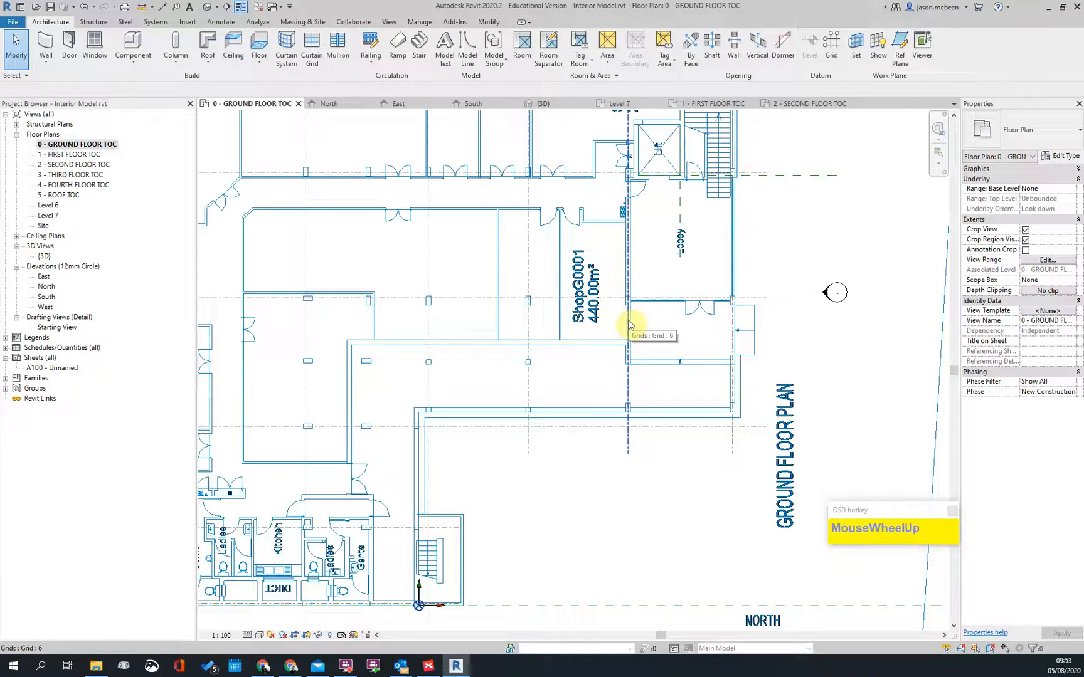
scroll(631, 324, down, 4)
scroll(553, 317, up, 4)
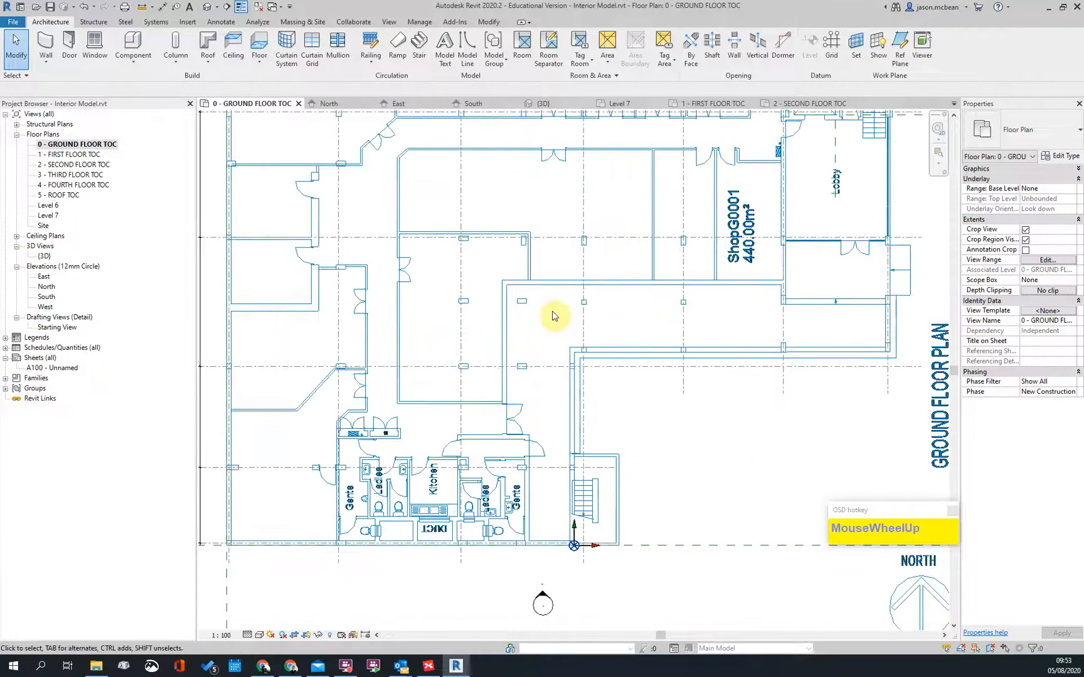
scroll(609, 306, down, 4)
scroll(565, 220, up, 5)
scroll(649, 394, down, 3)
middle_drag(648, 394, 624, 380)
scroll(552, 342, up, 3)
middle_drag(552, 341, 567, 350)
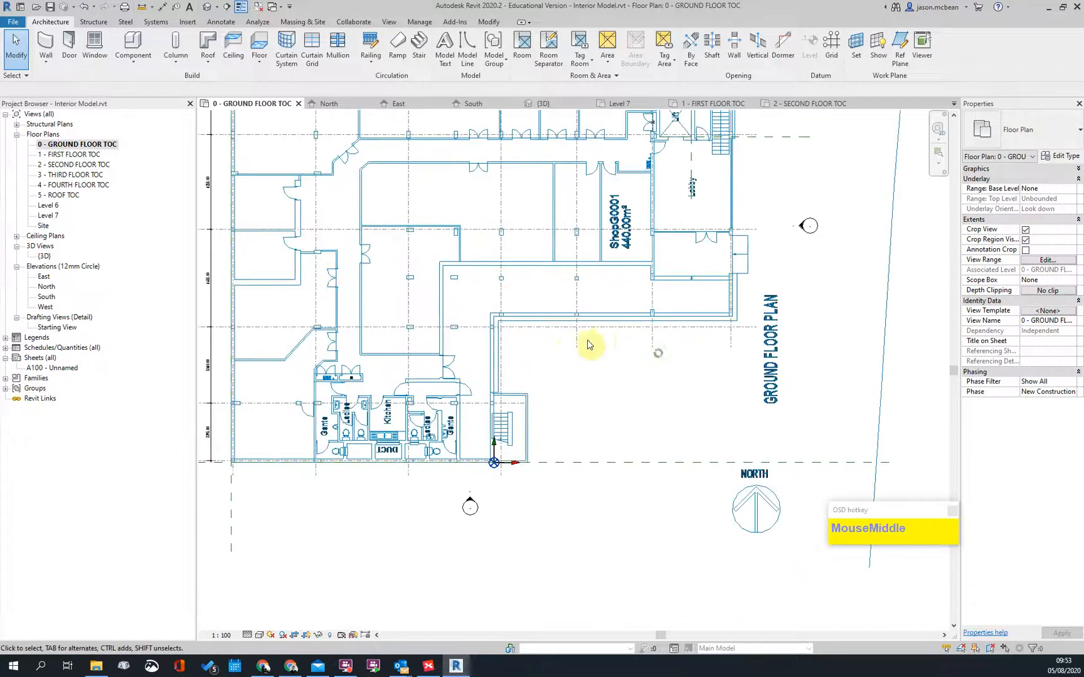
Step: Open Visibility/Graphics with VG and expand the imported DWG's layer list under Imported Categories
key(v)
key(g)
click(561, 182)
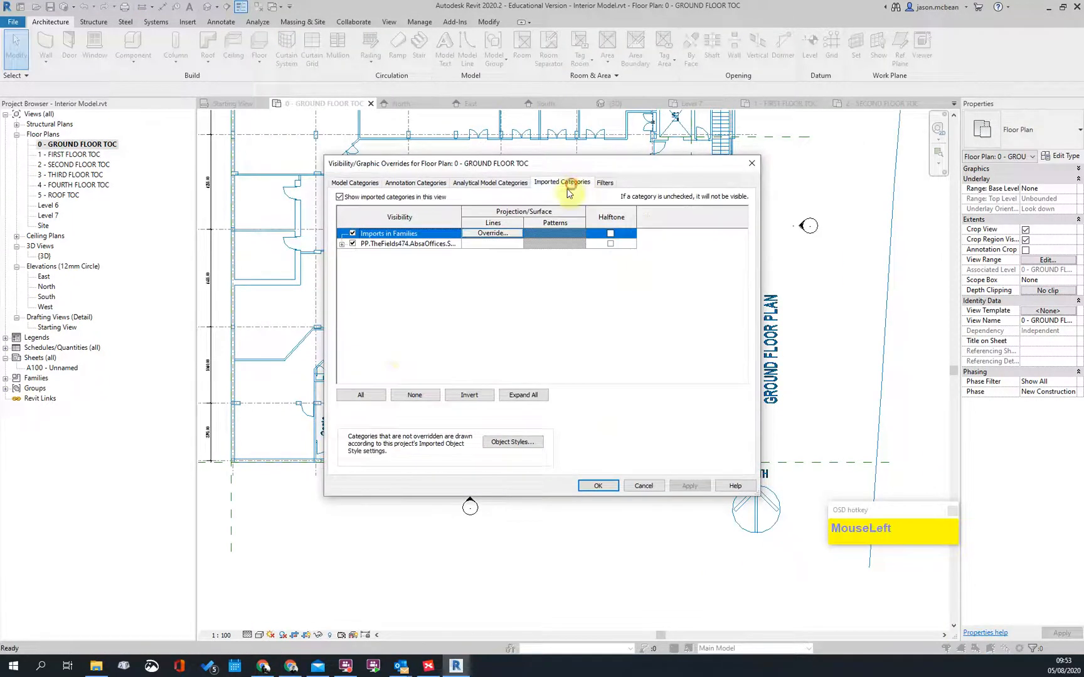
click(341, 244)
click(393, 242)
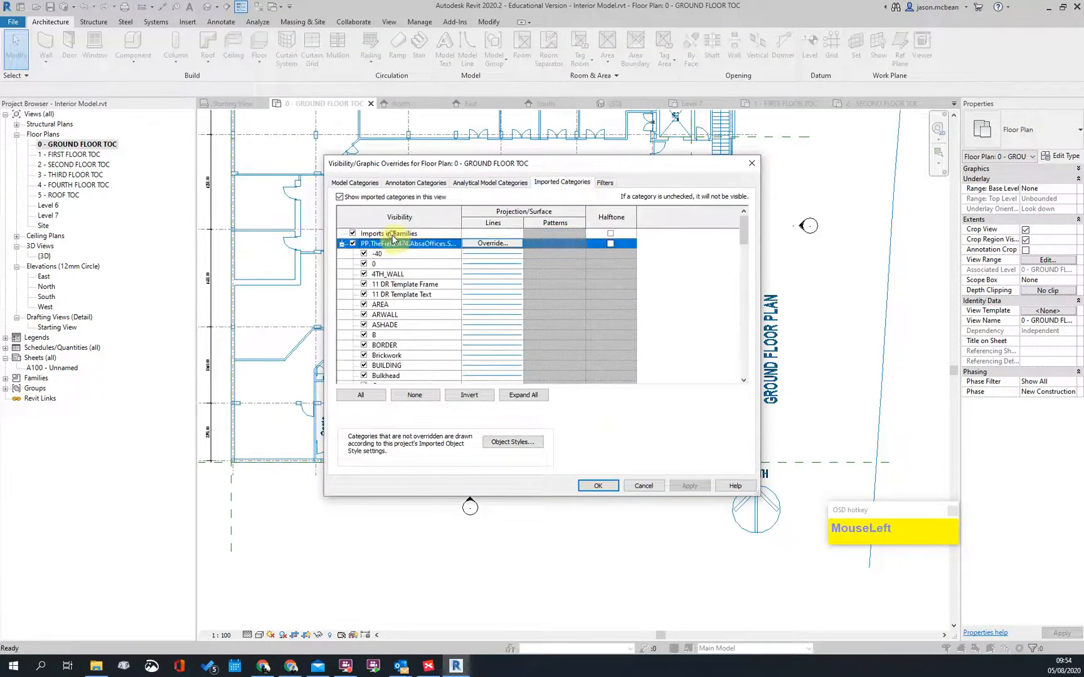
scroll(416, 334, down, 2)
scroll(409, 358, up, 2)
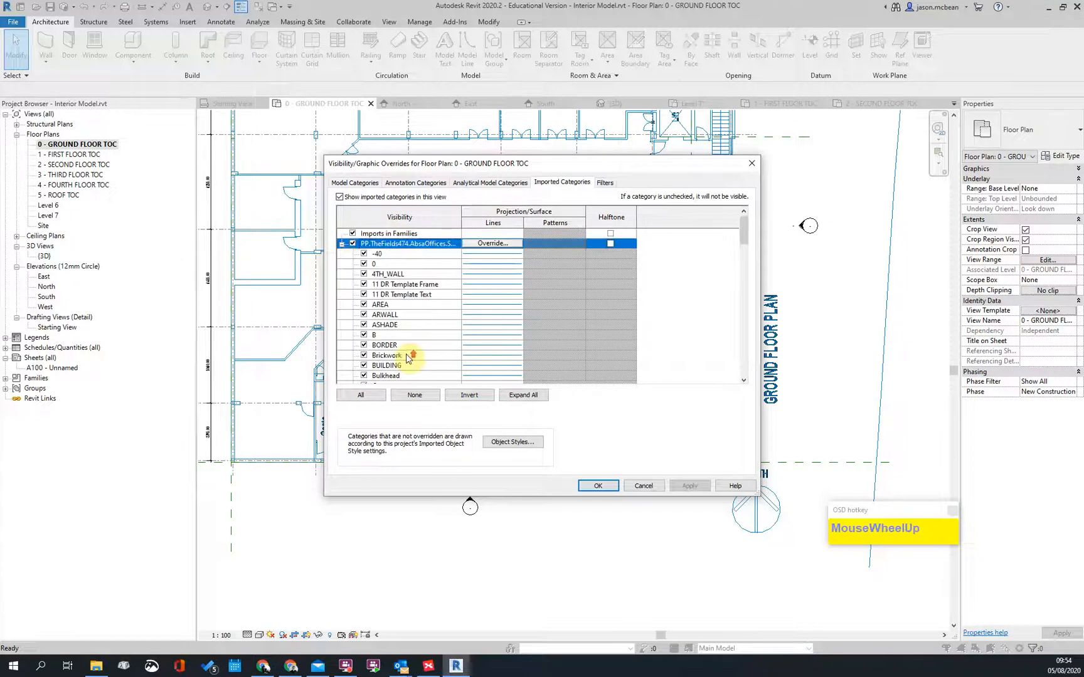
click(351, 244)
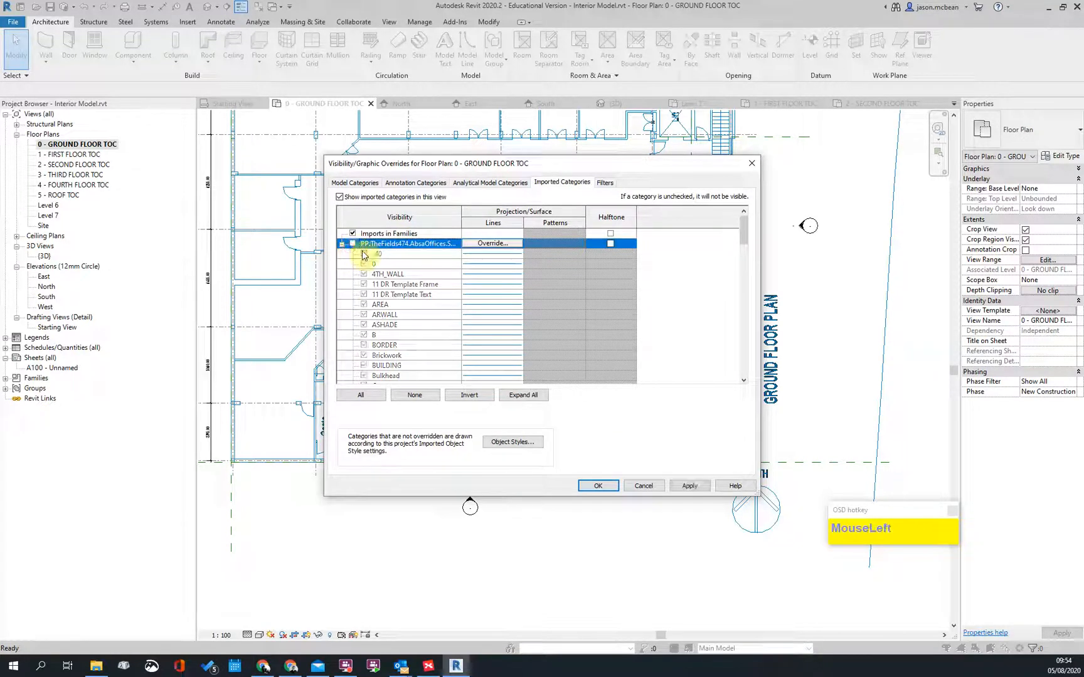
click(352, 244)
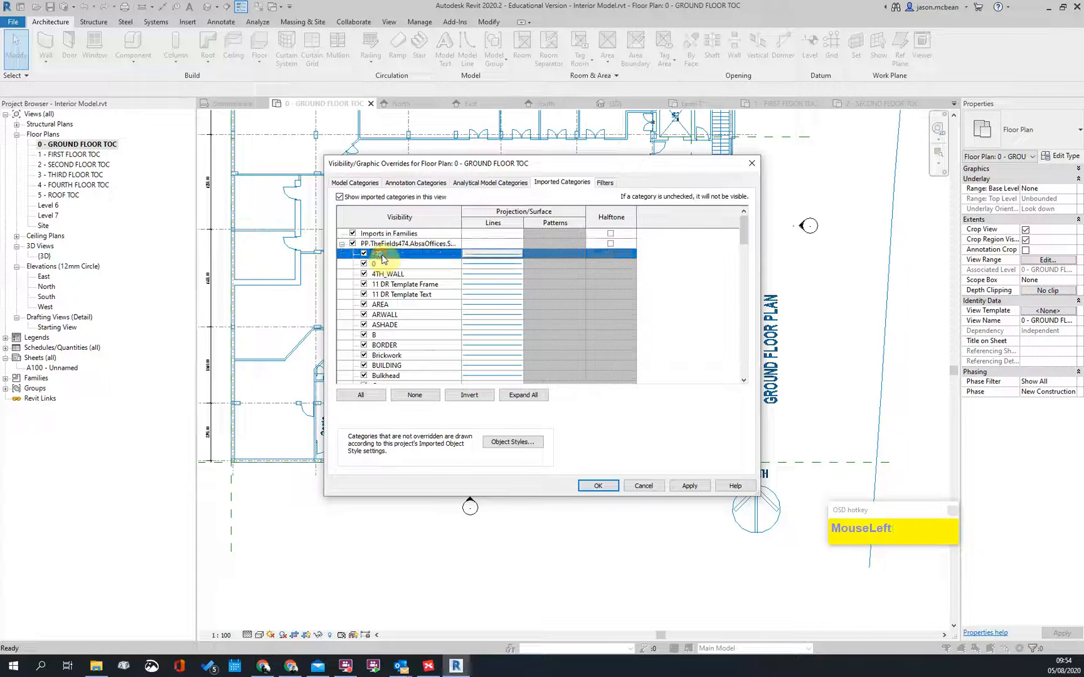
Step: Turn off every DWG layer except C, apply and close, leaving gridlines 3 to 6 in view
scroll(399, 346, down, 10)
scroll(409, 356, down, 10)
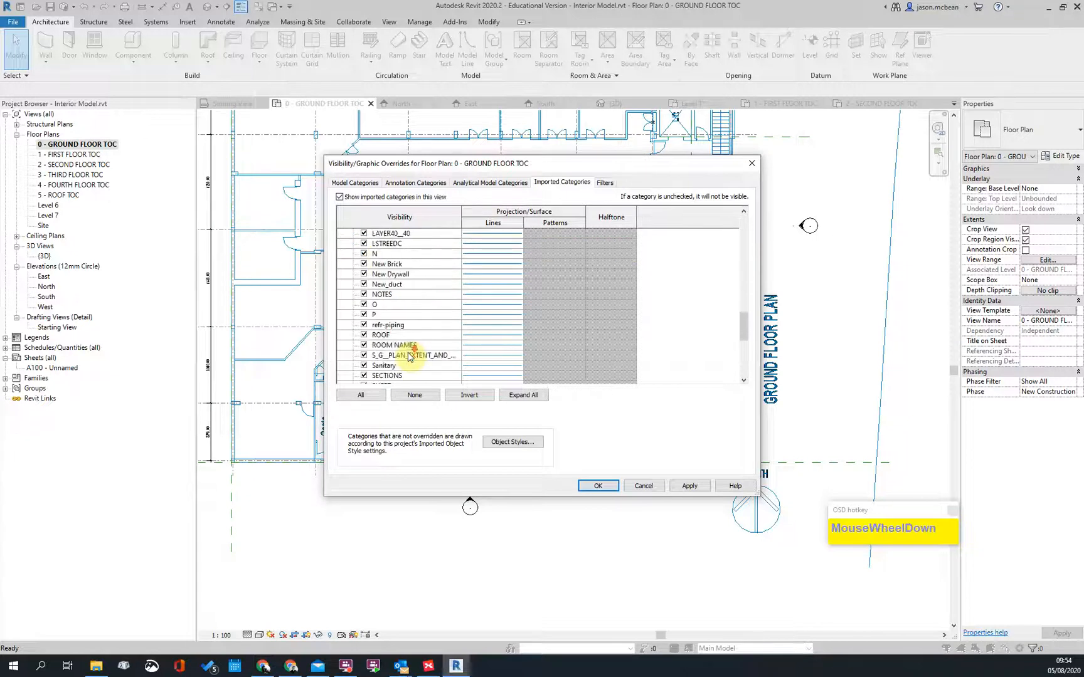
shift+click(380, 381)
click(364, 375)
click(423, 300)
key(c)
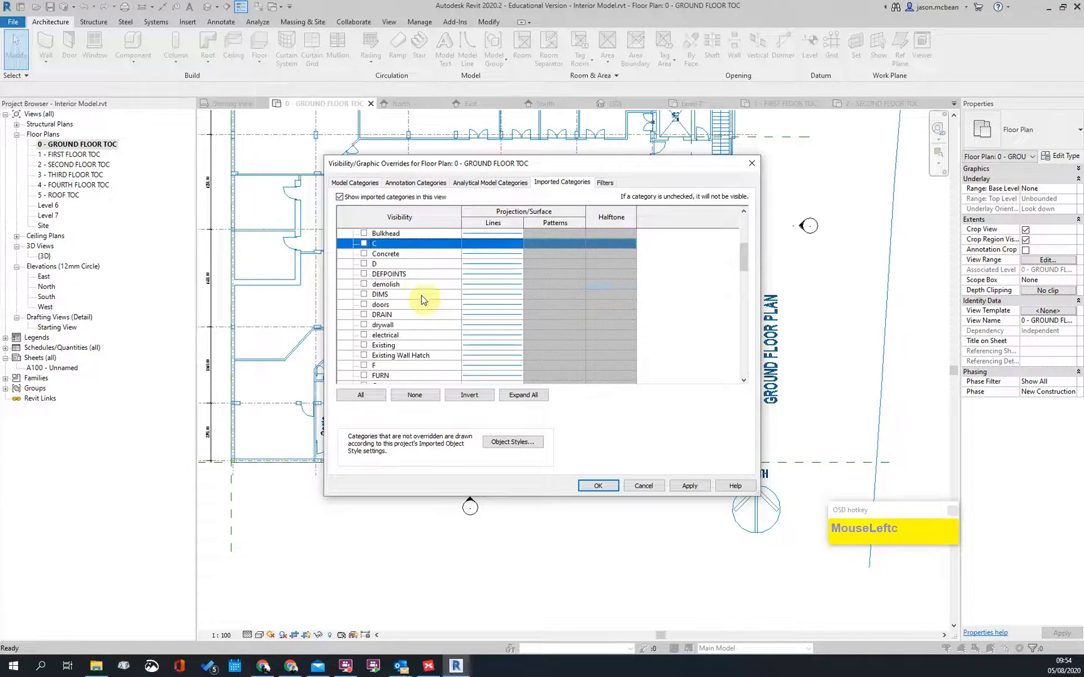
click(364, 243)
click(688, 486)
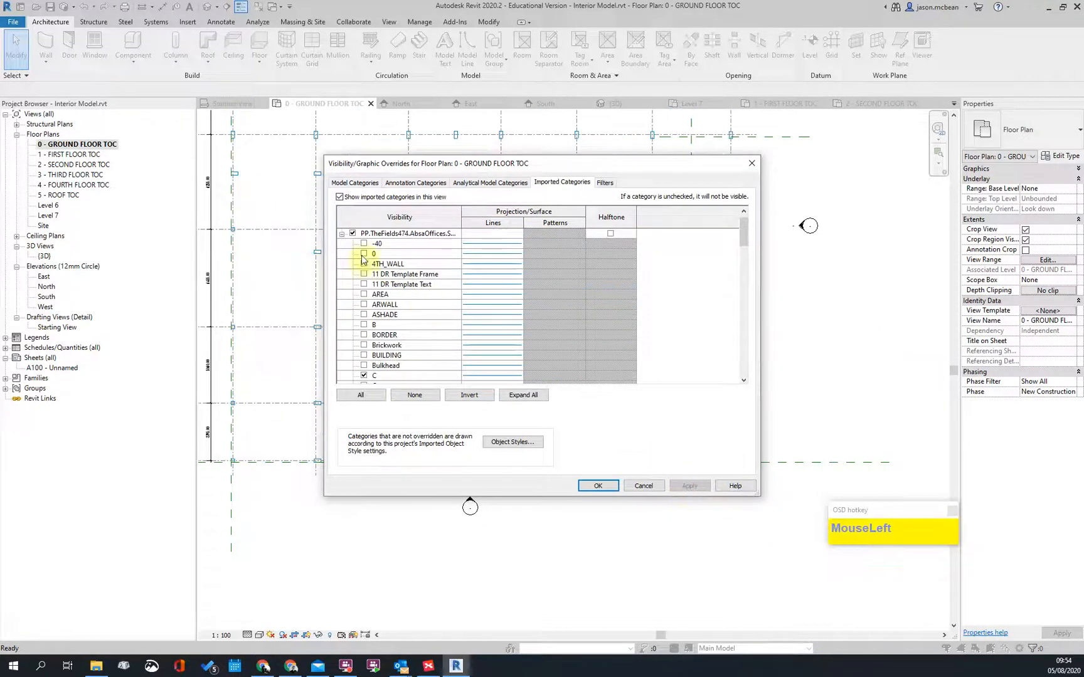
scroll(344, 314, up, 1)
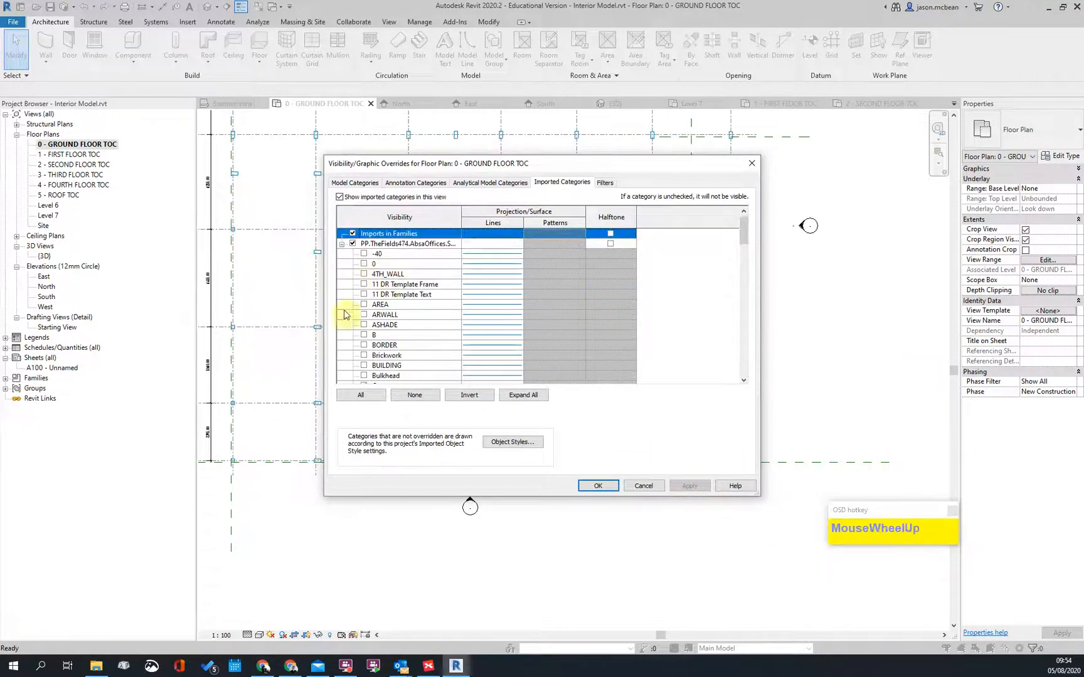
click(614, 481)
scroll(552, 310, up, 2)
scroll(597, 215, down, 1)
middle_drag(597, 214, 491, 363)
scroll(552, 259, up, 5)
Step: Recentre the whole grid in the view and compare the Structure and Architecture tabs
scroll(631, 419, down, 2)
scroll(533, 307, down, 6)
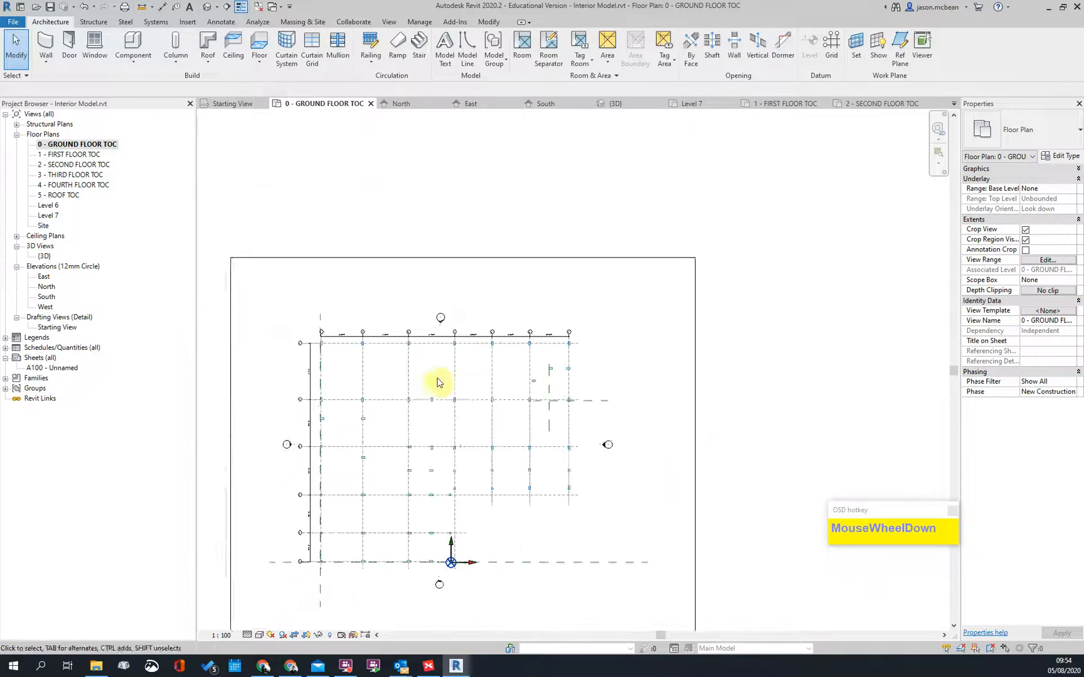
middle_drag(437, 383, 373, 299)
scroll(326, 293, up, 5)
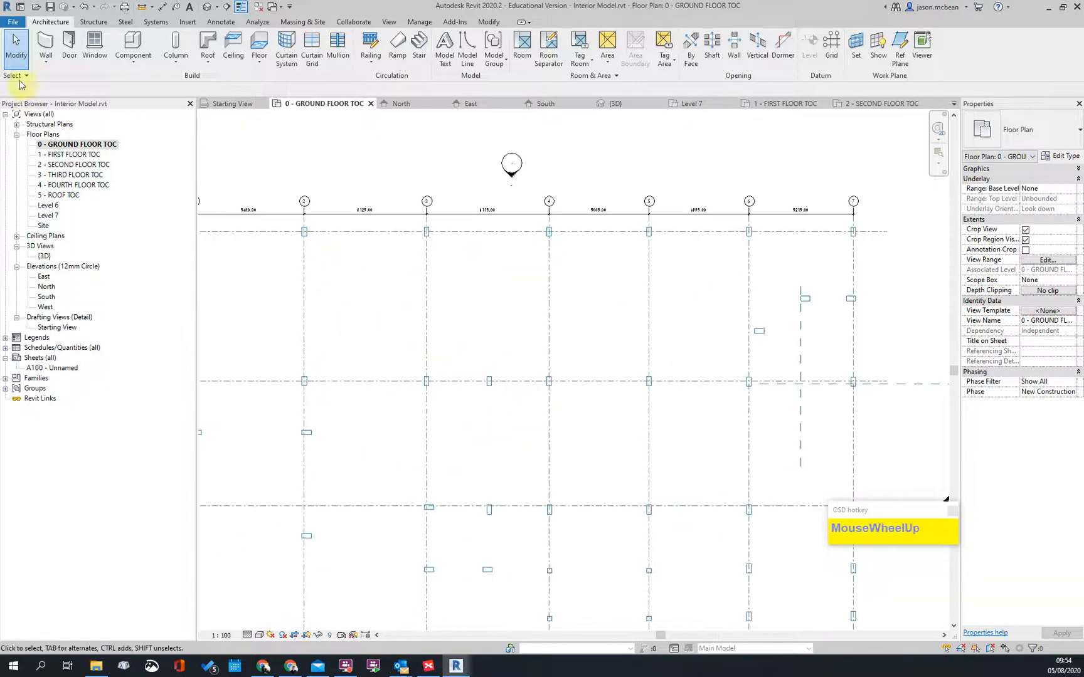
click(97, 23)
click(49, 22)
click(91, 22)
click(45, 23)
click(85, 23)
click(37, 24)
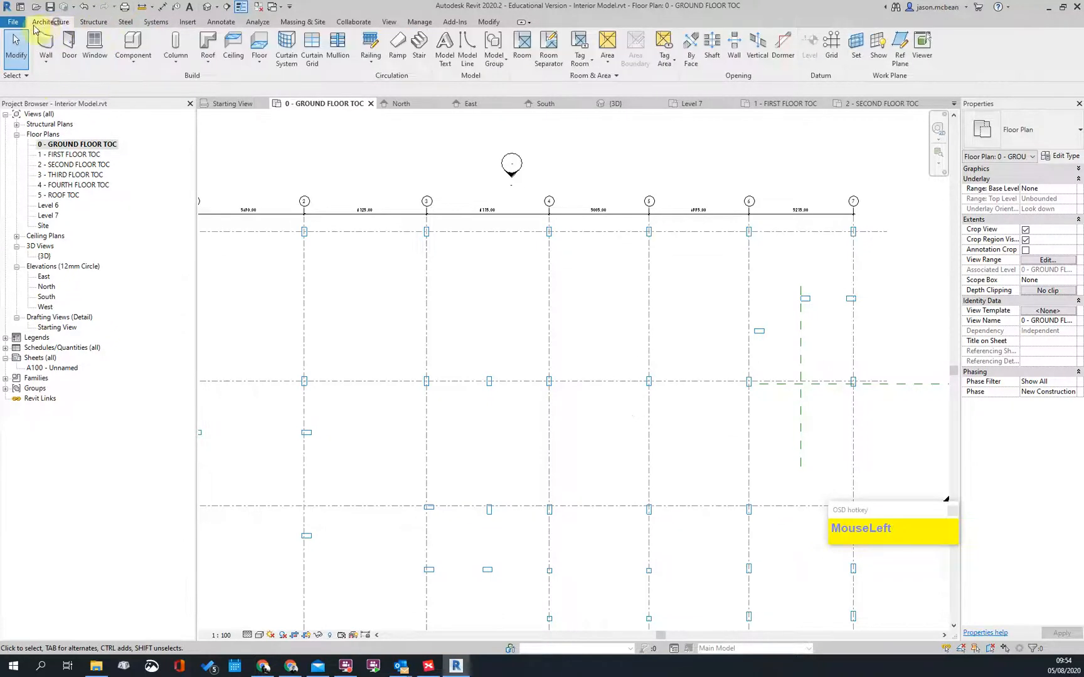
Step: Start Structural Column from the Architecture Column dropdown and check the UC305x305x97 type list
click(175, 61)
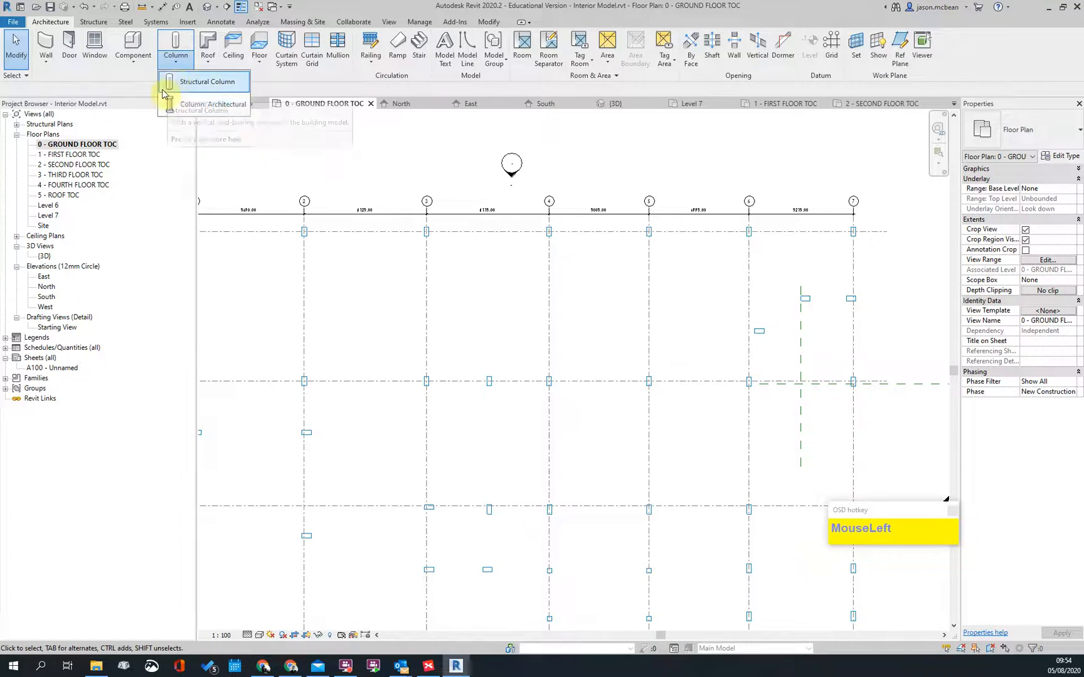
click(208, 92)
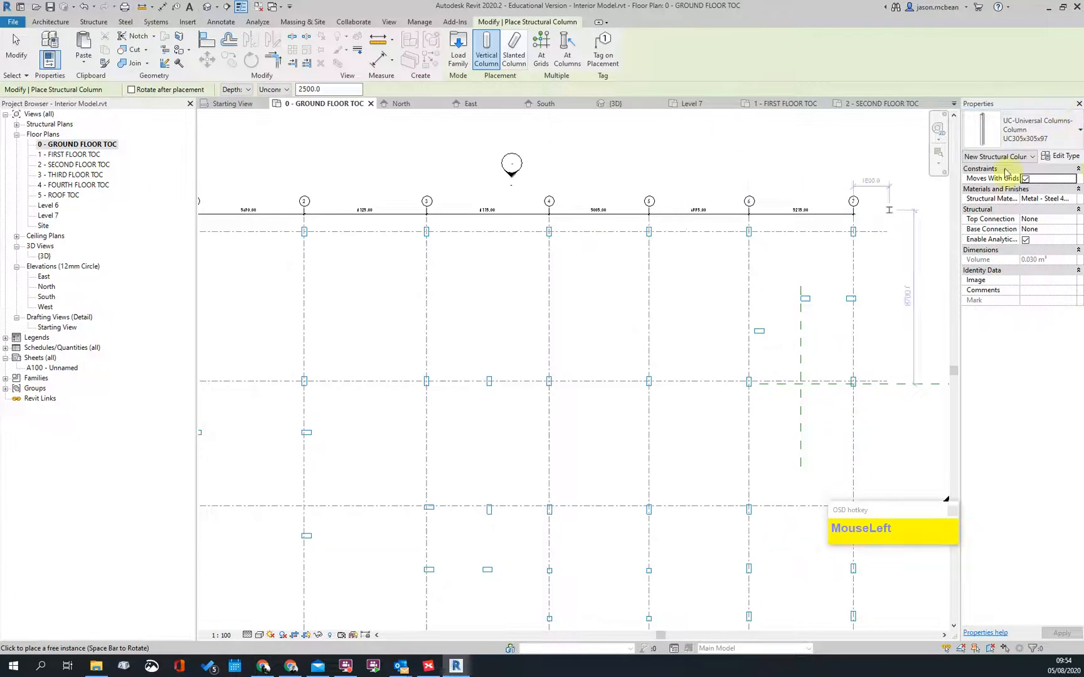
click(1023, 114)
click(1058, 126)
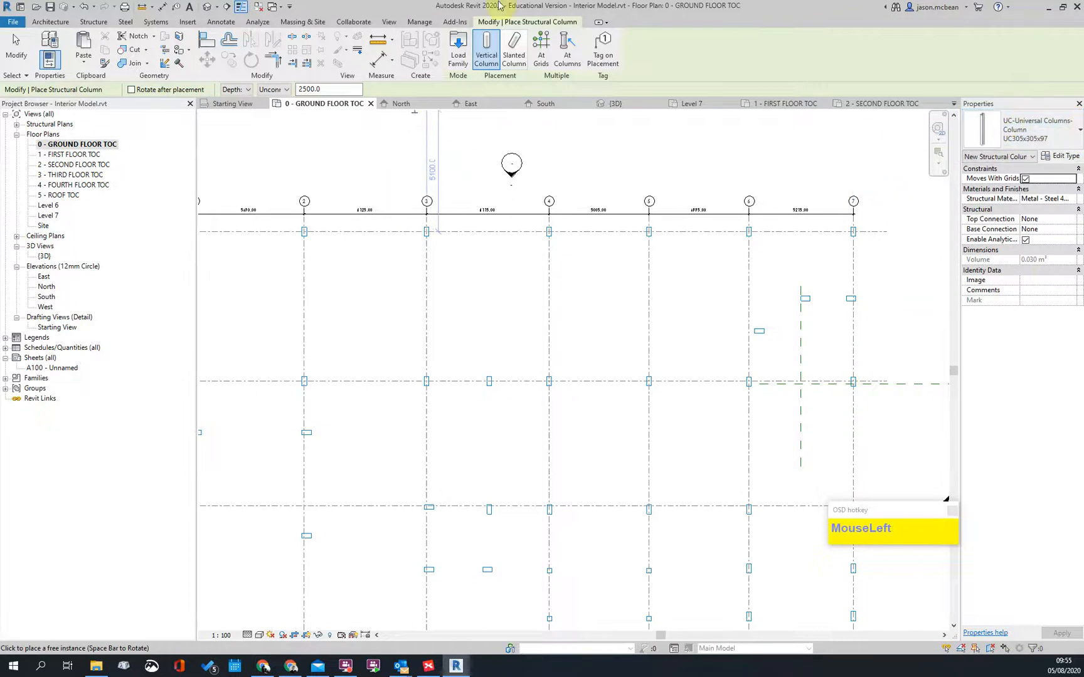
Step: Load Concrete Rectangular.rfa from the Structural Columns > Concrete library folder
click(456, 49)
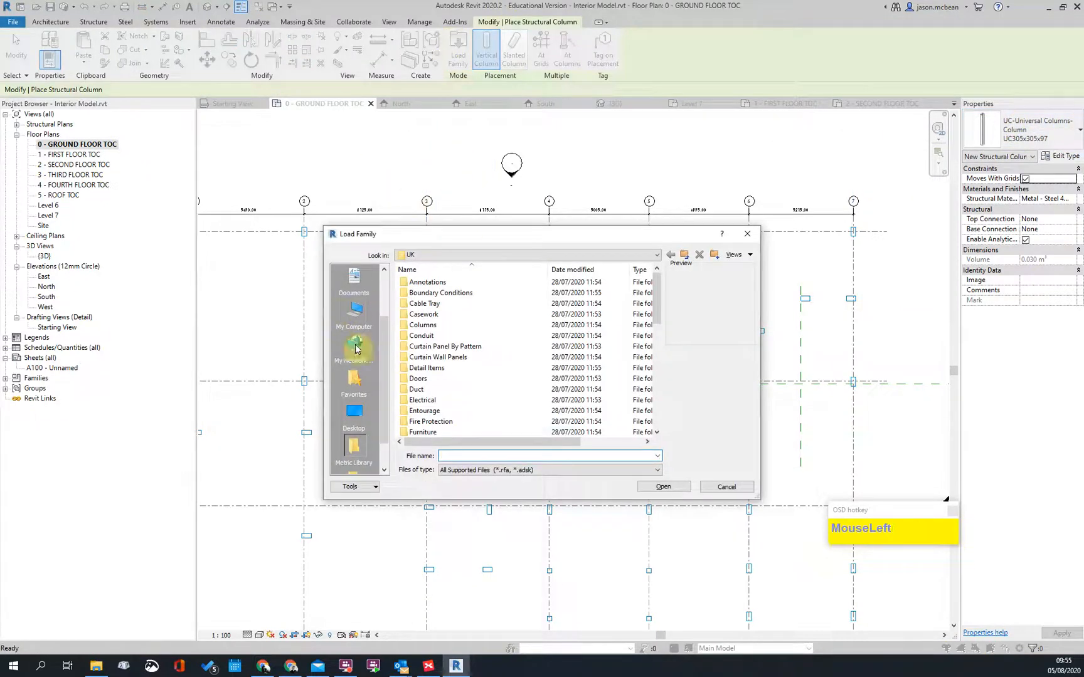
scroll(477, 371, down, 8)
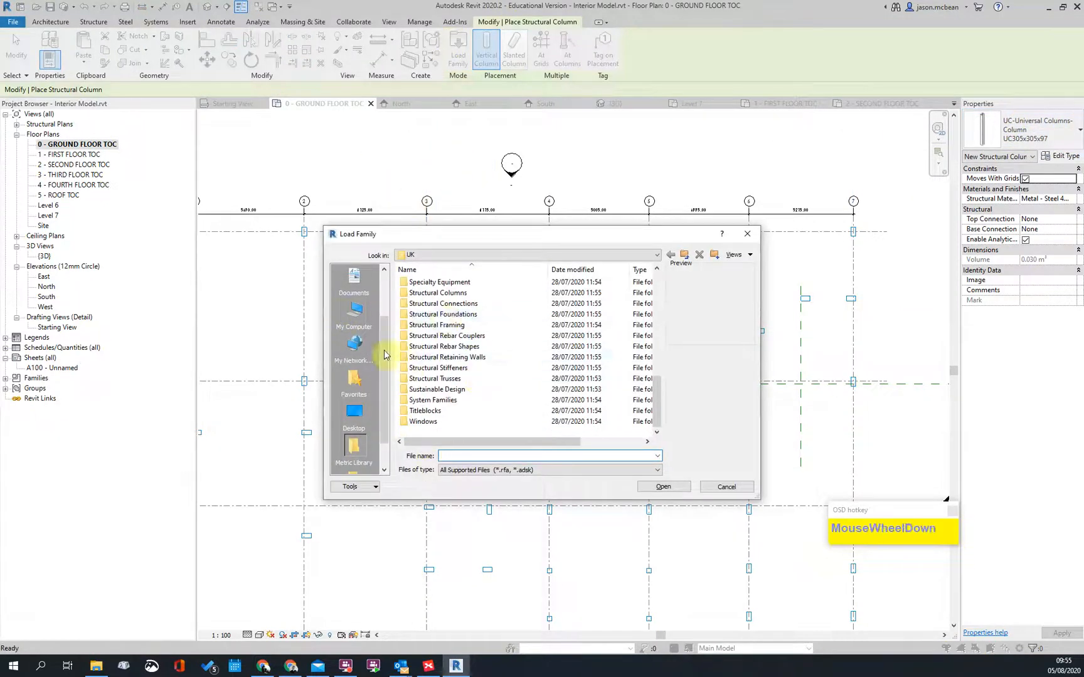
double_click(426, 296)
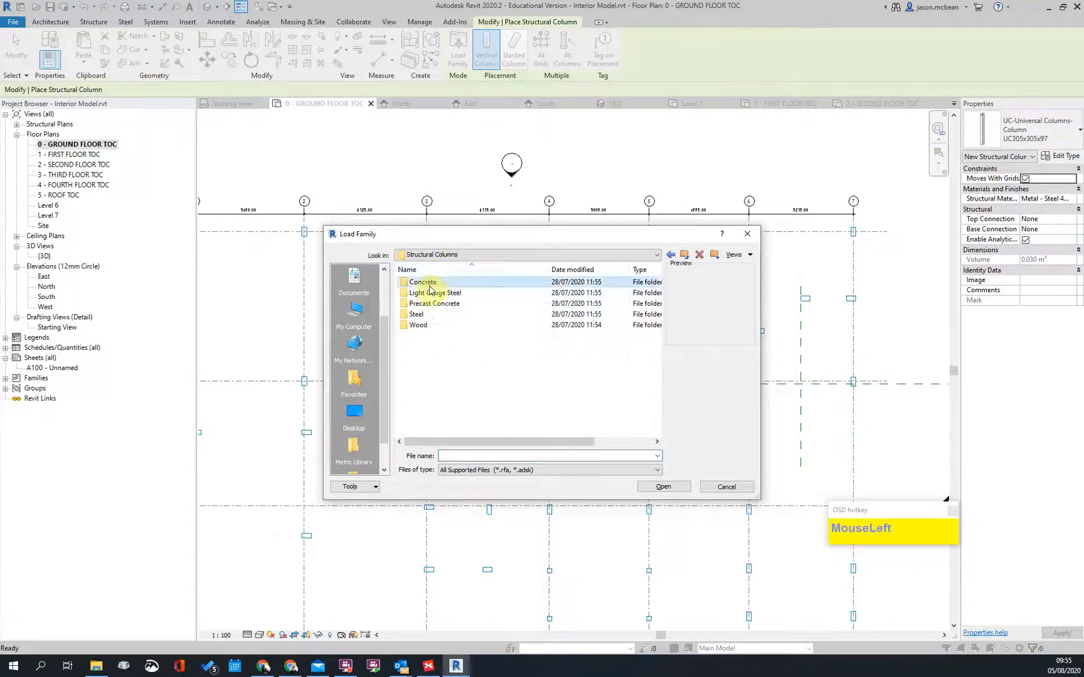
double_click(429, 284)
click(438, 284)
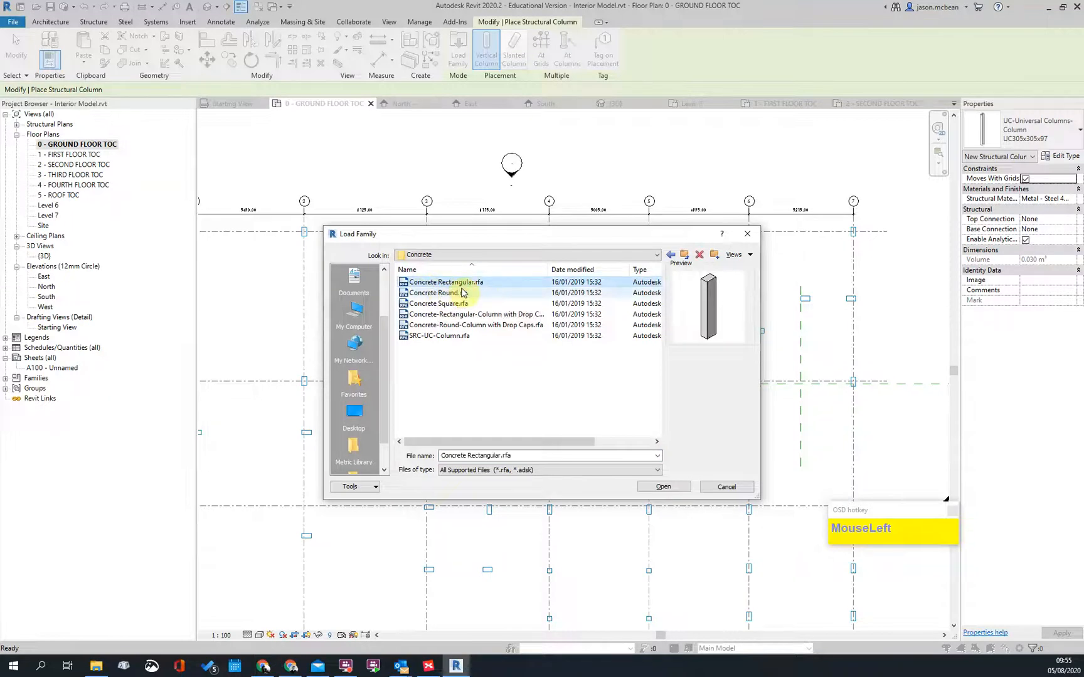
click(440, 303)
click(445, 282)
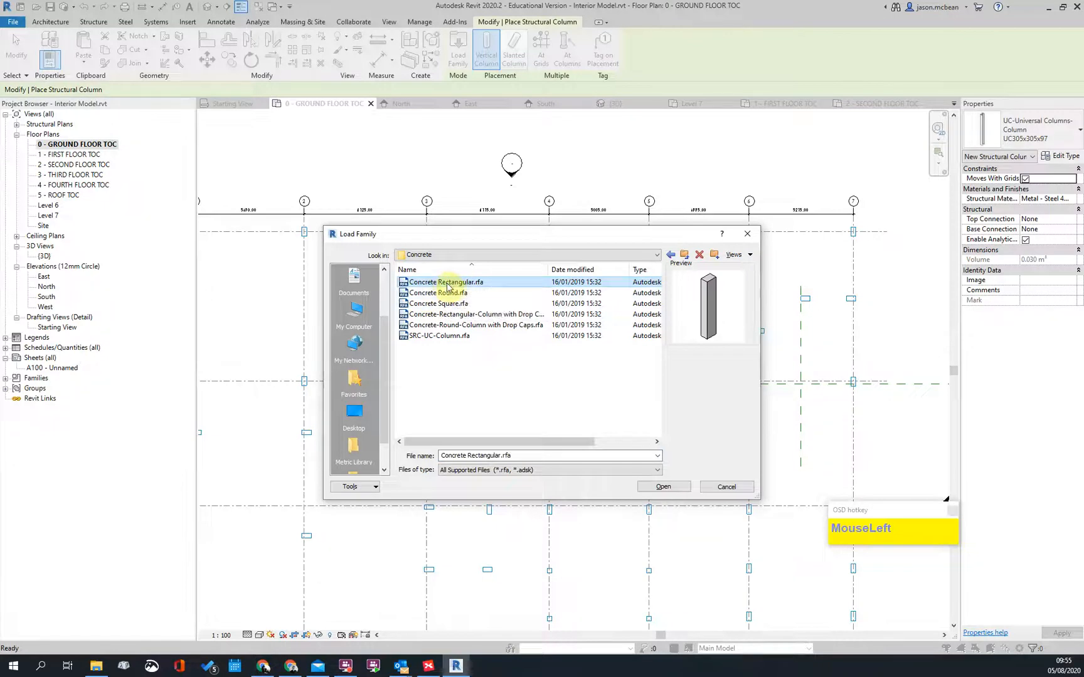
click(665, 488)
Step: Pan across the grid and switch the plan to a different visual style
scroll(321, 280, up, 3)
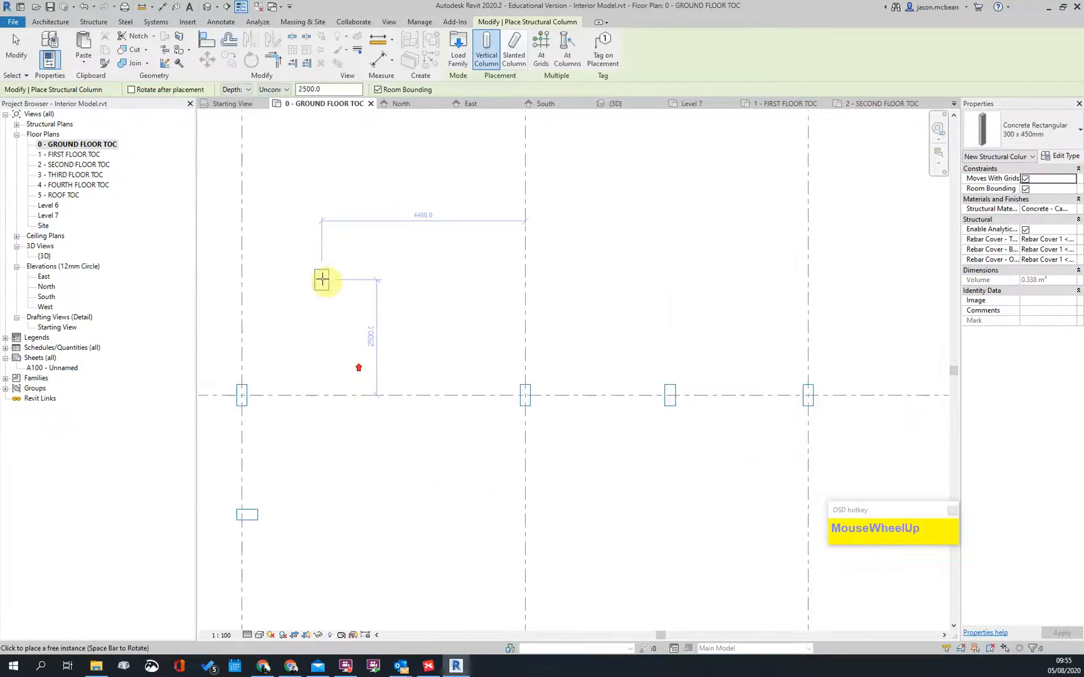
scroll(247, 329, down, 3)
scroll(390, 223, up, 4)
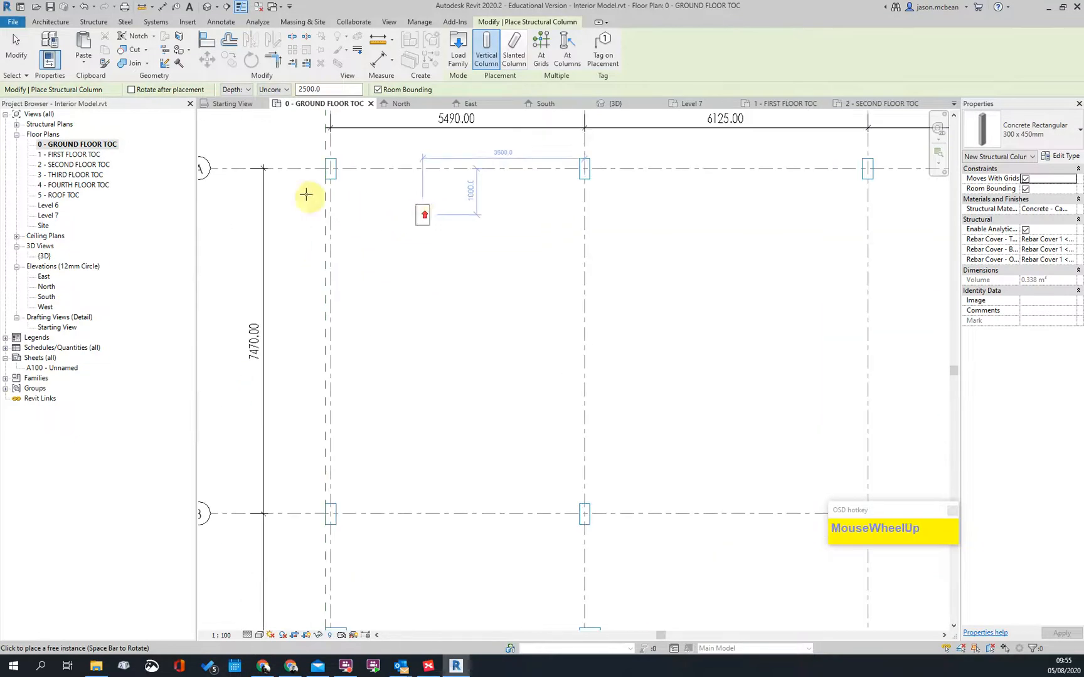
scroll(356, 186, down, 3)
scroll(523, 527, up, 3)
middle_drag(524, 527, 503, 254)
scroll(353, 452, down, 3)
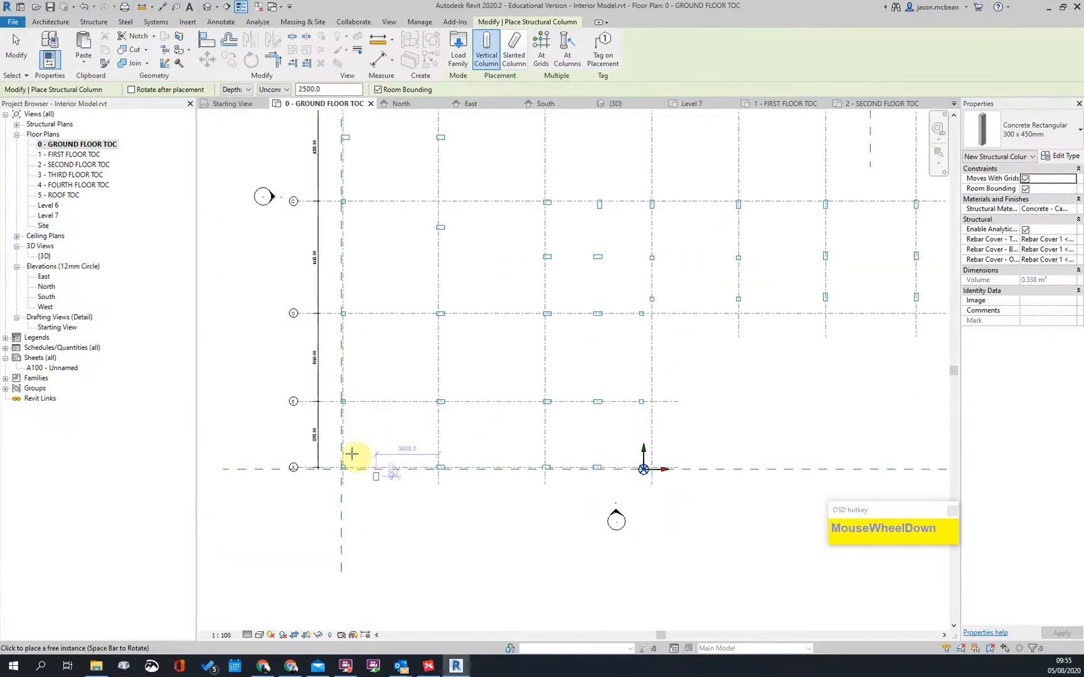
click(258, 636)
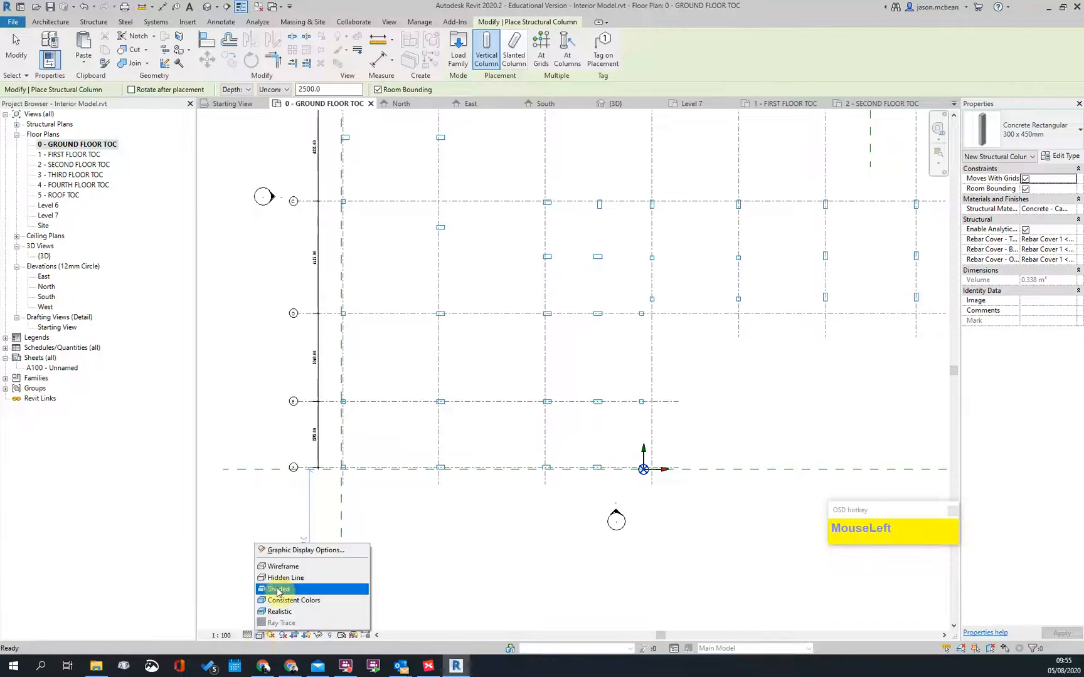
click(281, 568)
Step: Place one Concrete Rectangular 300 x 450mm column at a grid position, then end placement
scroll(375, 486, up, 4)
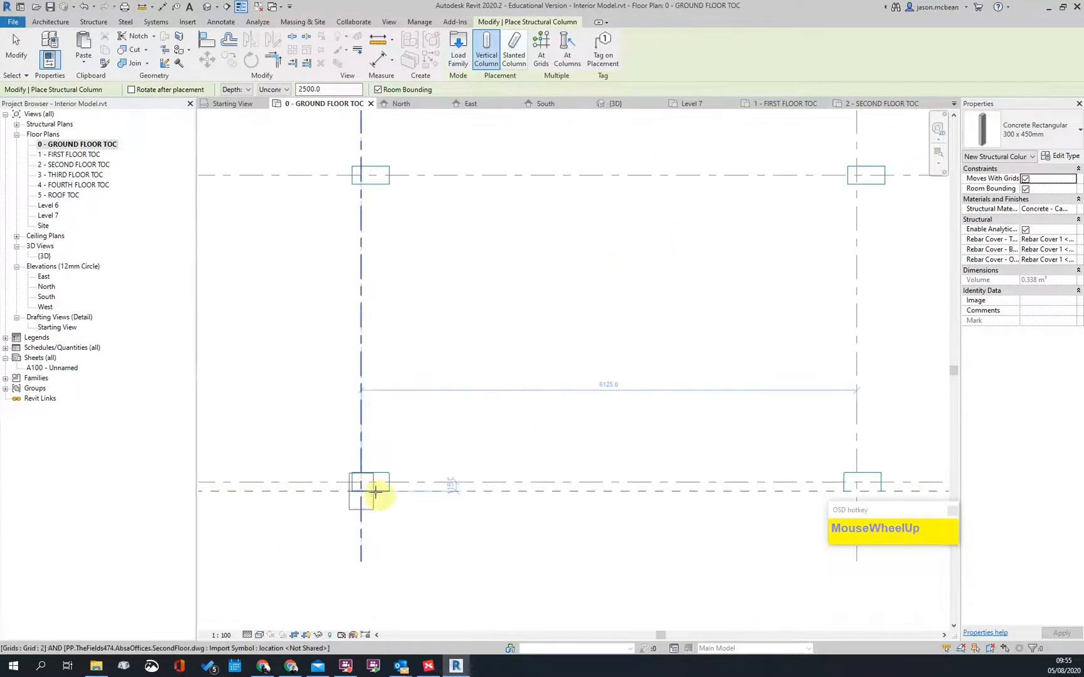
scroll(404, 491, down, 2)
middle_drag(460, 254, 486, 452)
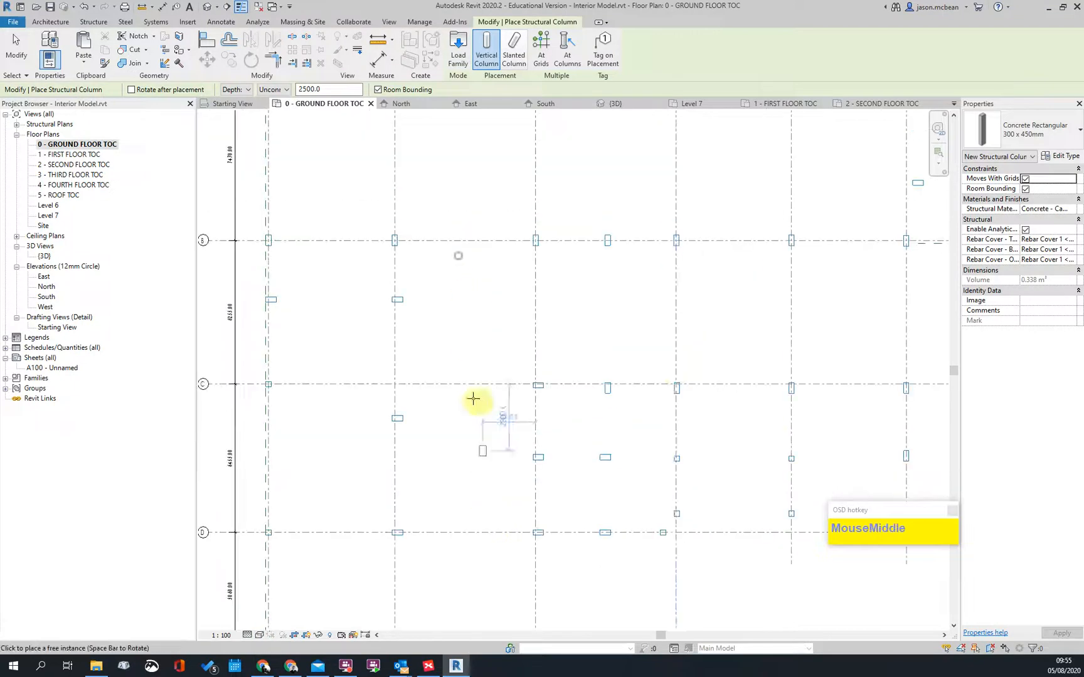
scroll(699, 423, up, 4)
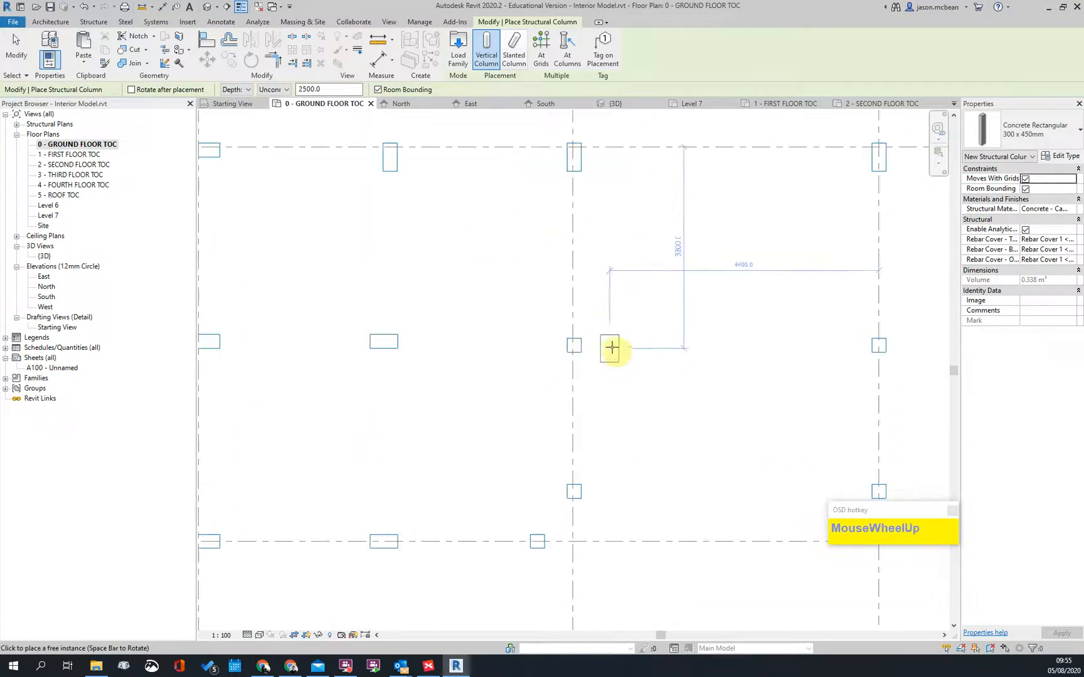
click(597, 342)
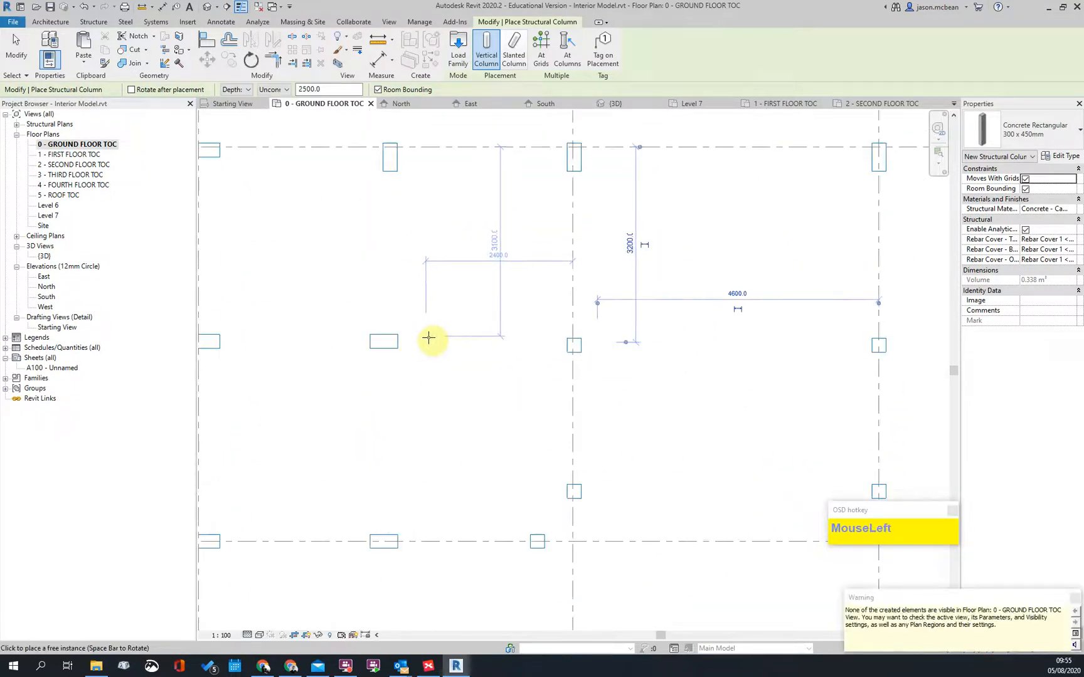
scroll(561, 351, down, 3)
key(Escape)
Step: Return to the ground floor plan and start structural columns with Height to 1 - FIRST FLOOR TOC
click(207, 8)
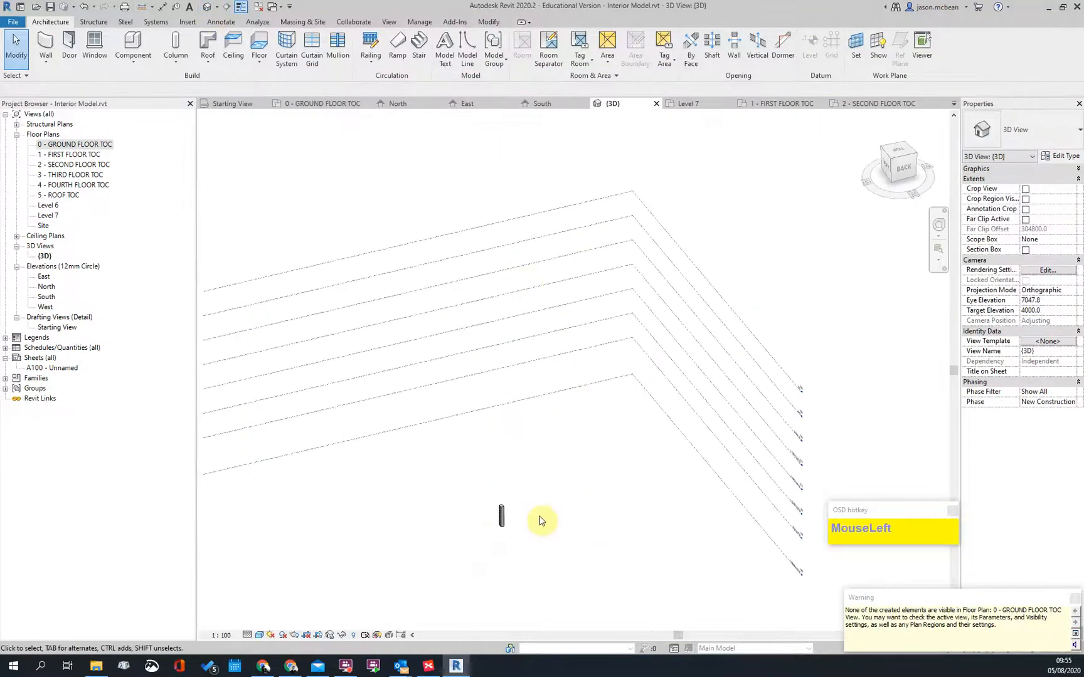
double_click(68, 145)
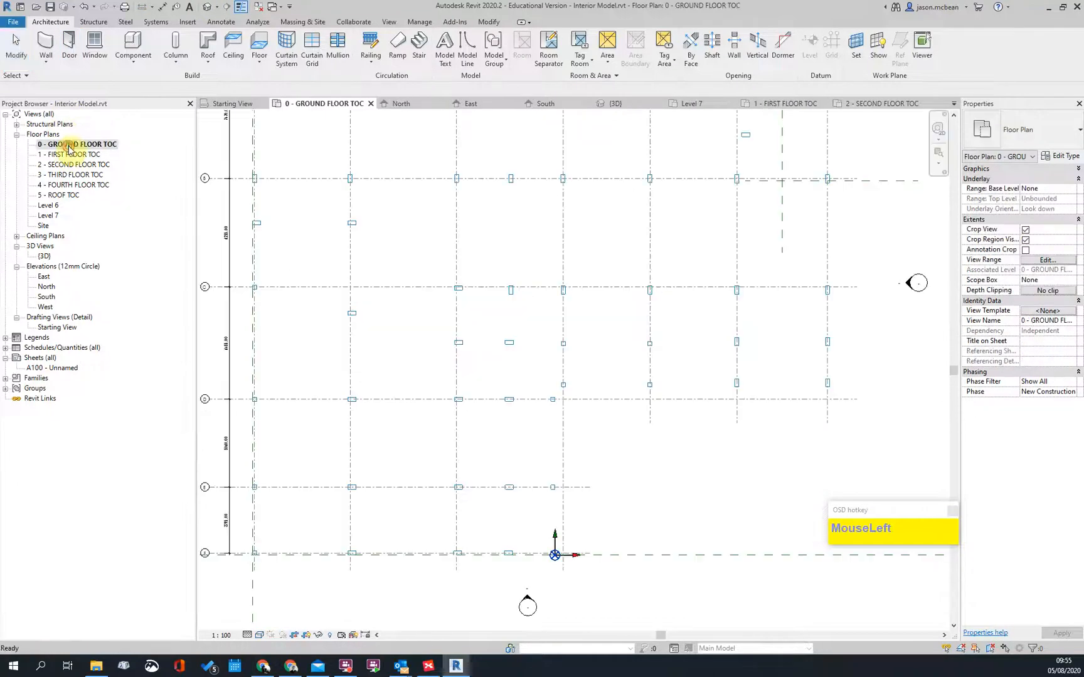
click(175, 60)
click(189, 80)
scroll(395, 235, up, 4)
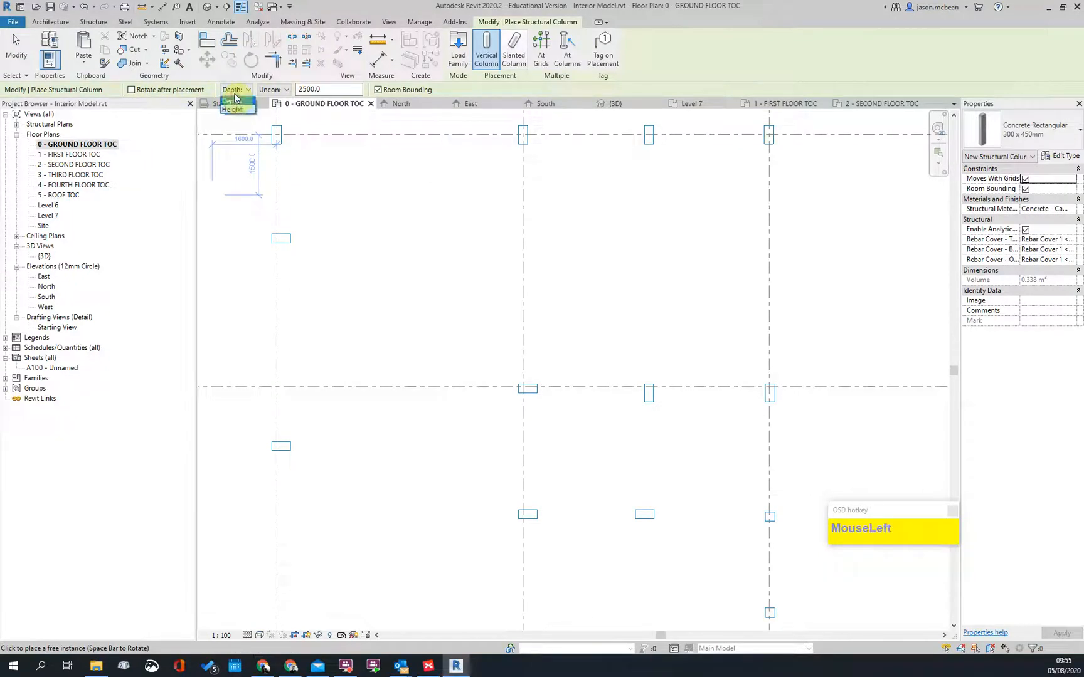
click(233, 111)
click(288, 89)
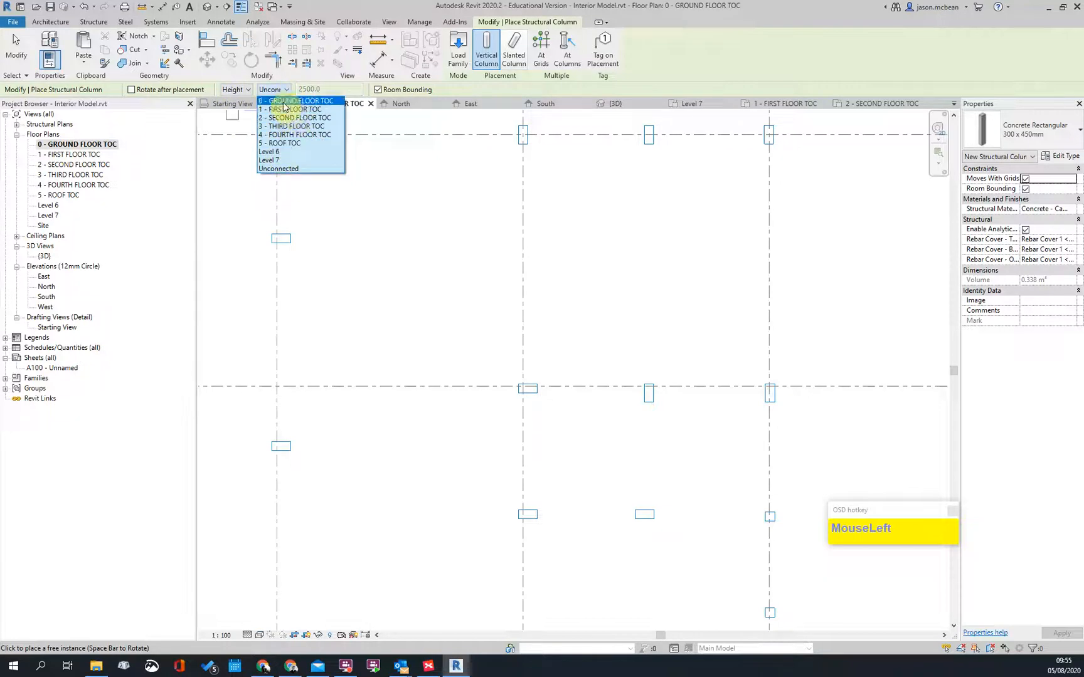
click(285, 109)
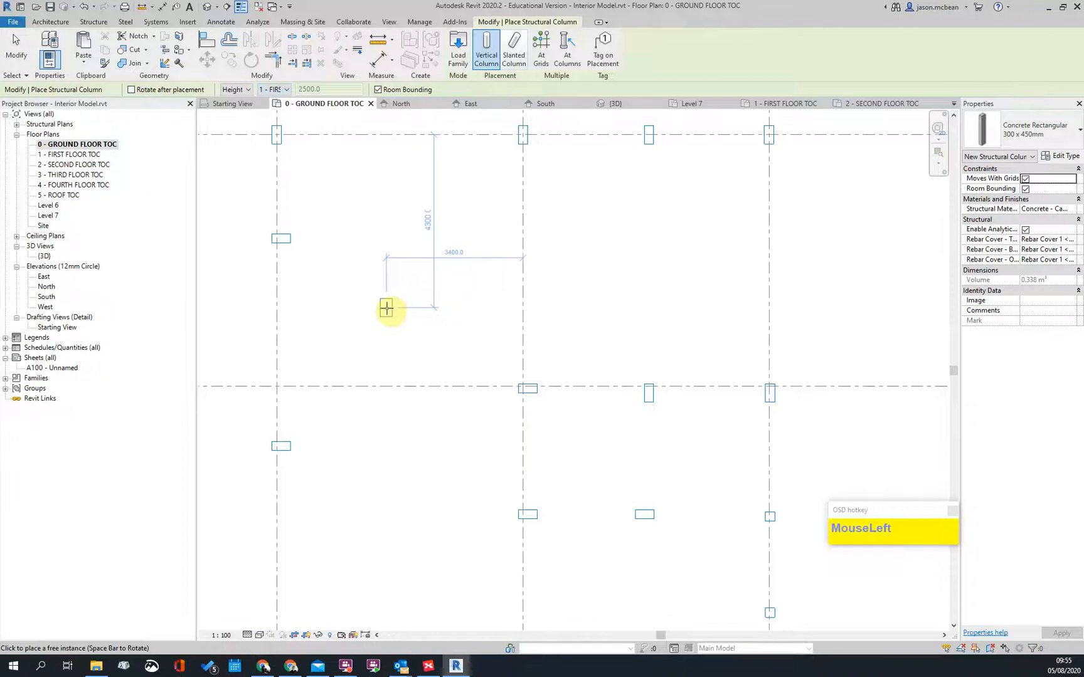
Step: Place two columns at the drawn column positions on the grid, then finish placement
scroll(443, 294, down, 3)
scroll(438, 274, up, 3)
click(440, 270)
scroll(694, 436, down, 2)
scroll(646, 421, up, 3)
click(733, 370)
scroll(482, 218, down, 2)
key(Escape)
key(Escape)
scroll(464, 325, down, 2)
scroll(562, 364, up, 3)
scroll(563, 364, up, 1)
scroll(589, 357, down, 4)
scroll(437, 209, up, 5)
middle_drag(405, 229, 666, 375)
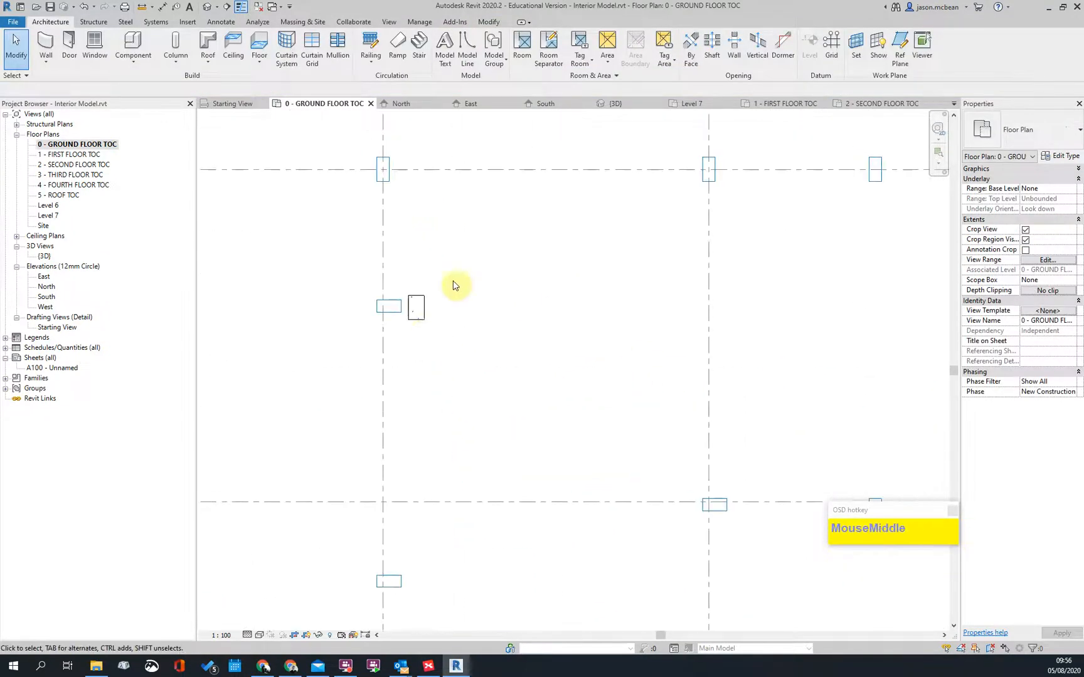
Step: Dimension the DWG column outline with aligned dimensions of 460 and 230
click(417, 319)
scroll(402, 313, down, 2)
scroll(394, 307, up, 3)
click(563, 381)
scroll(477, 351, up, 4)
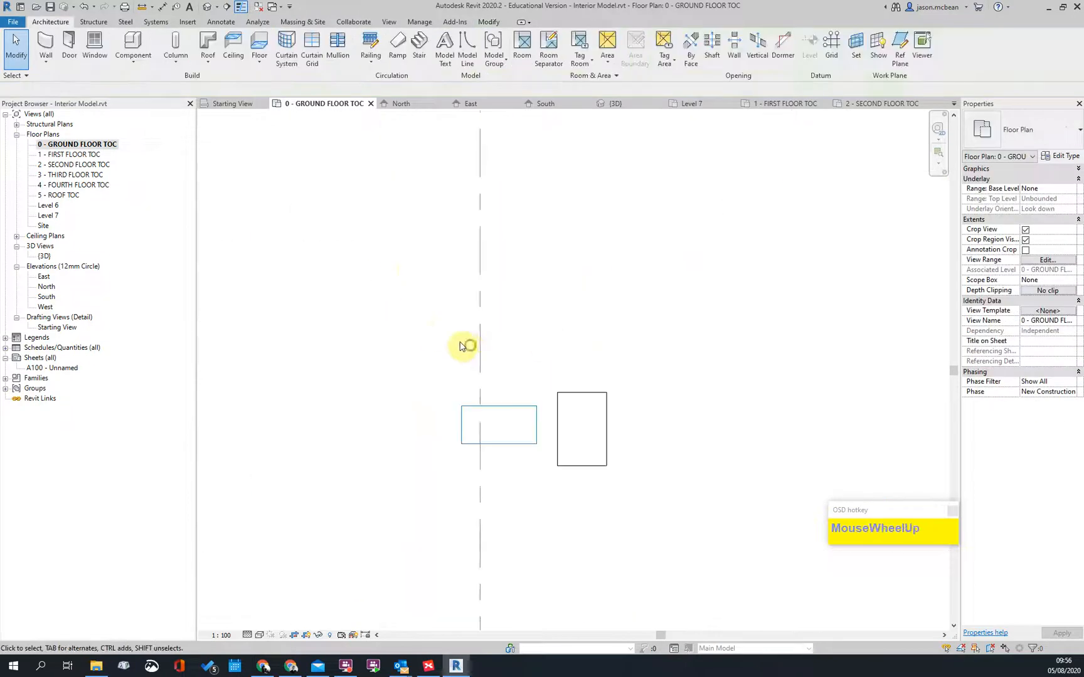
key(d)
key(i)
click(401, 412)
click(490, 414)
click(513, 296)
click(471, 392)
click(479, 434)
click(257, 428)
scroll(462, 314, down, 2)
key(Escape)
scroll(518, 372, up, 1)
Step: Rename the placed column's type to 460 x 230mm with b 230 and h 460
click(492, 360)
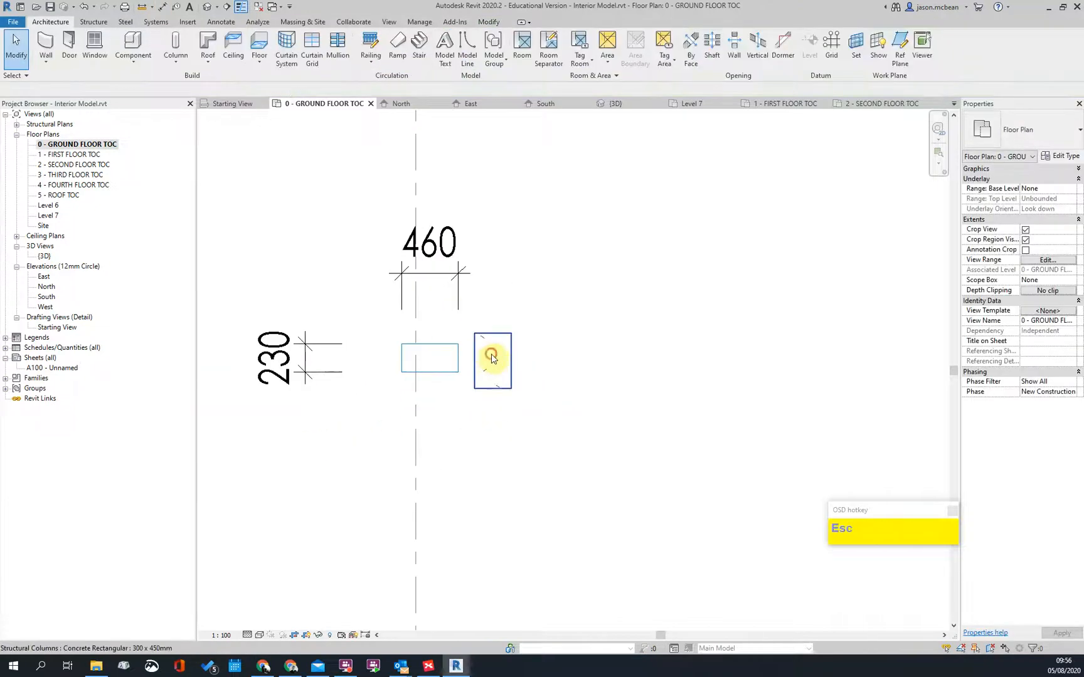
click(1065, 157)
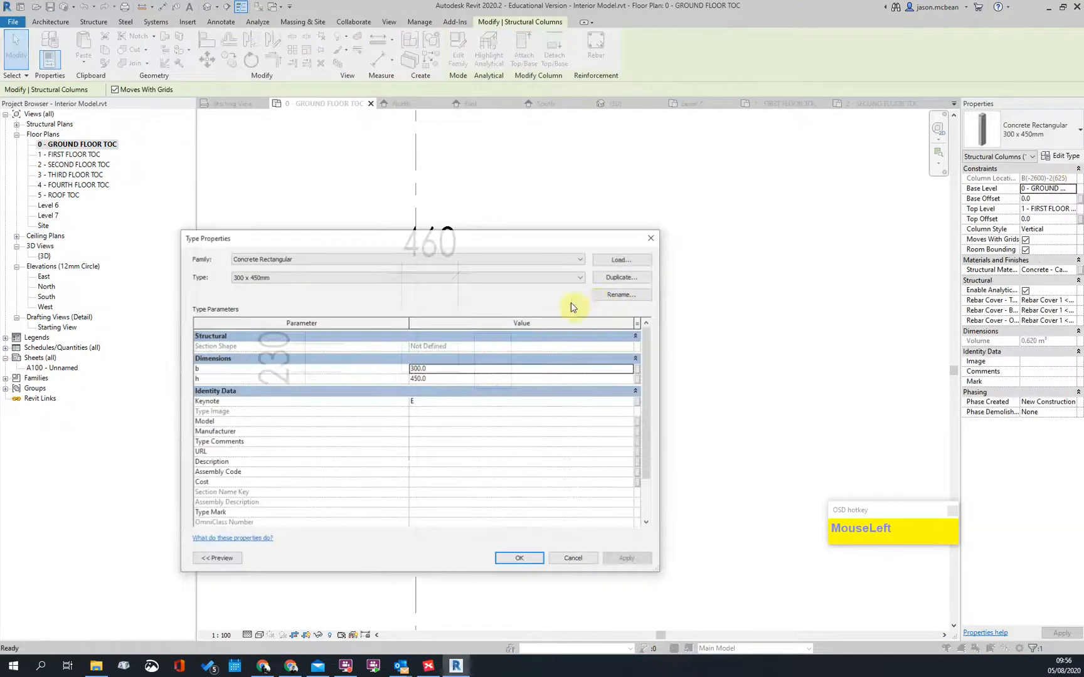
click(623, 300)
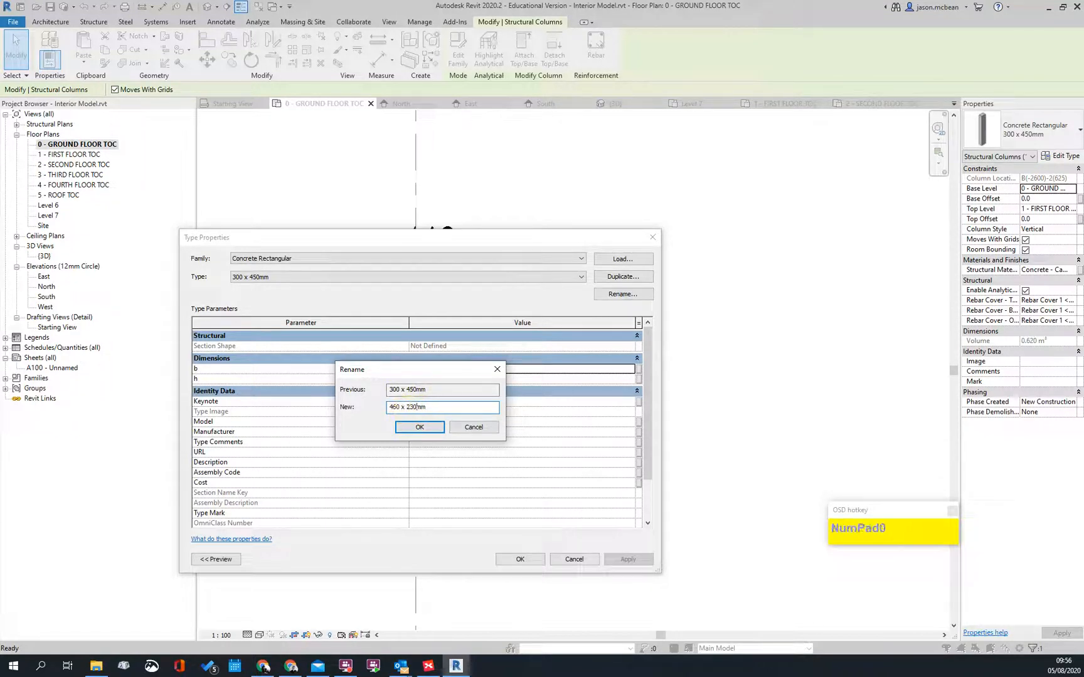
click(430, 433)
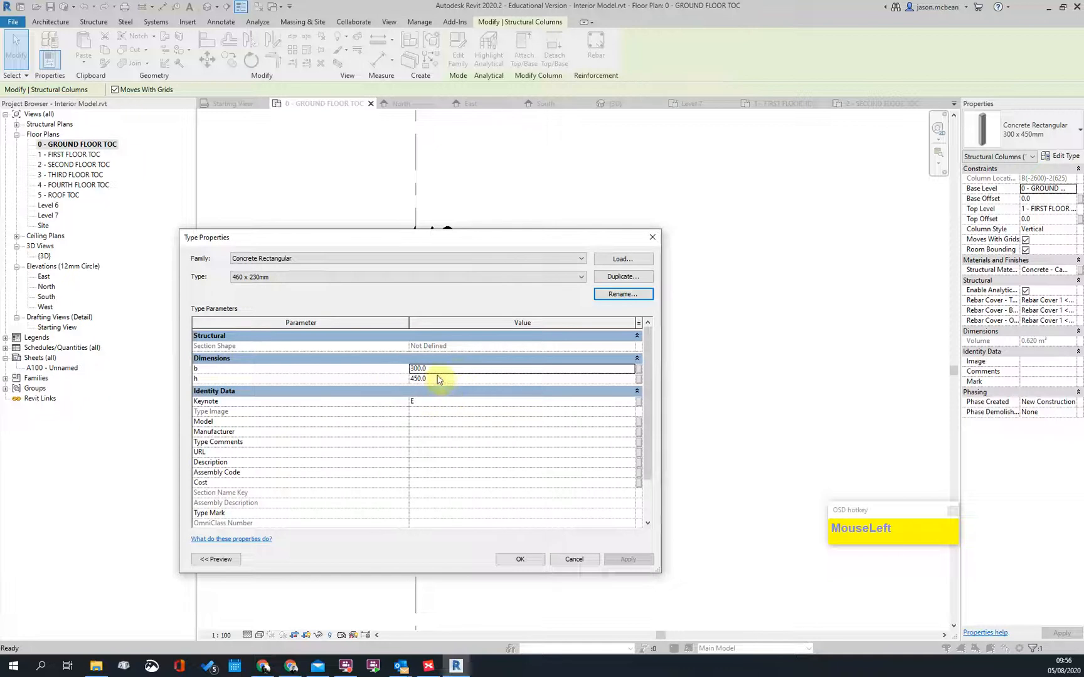
click(456, 369)
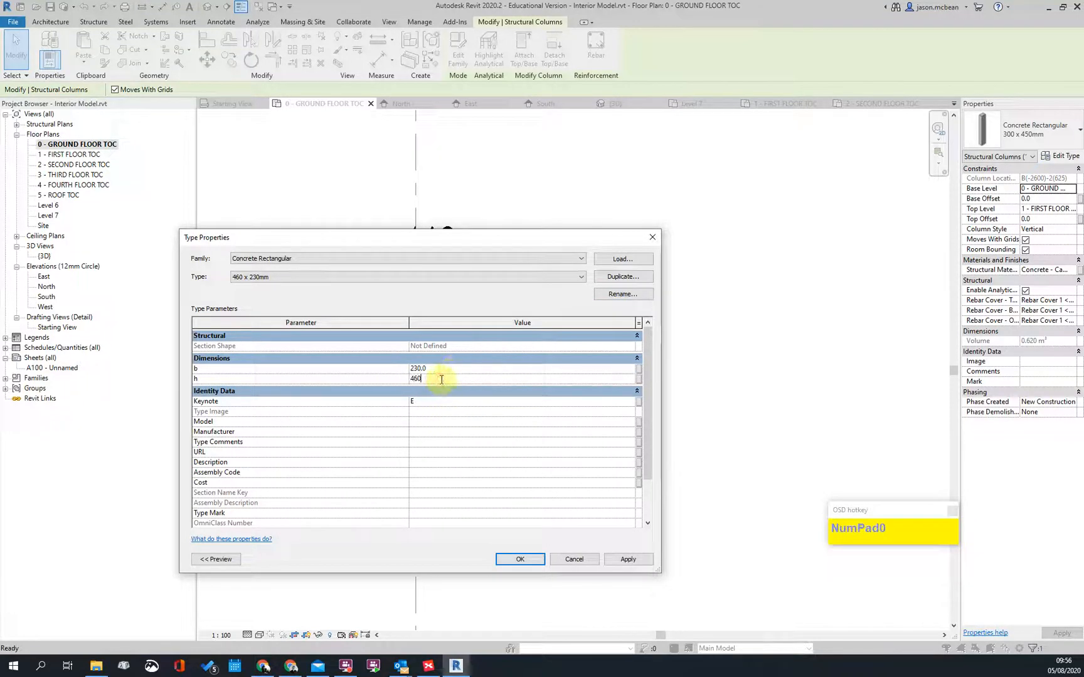
click(530, 561)
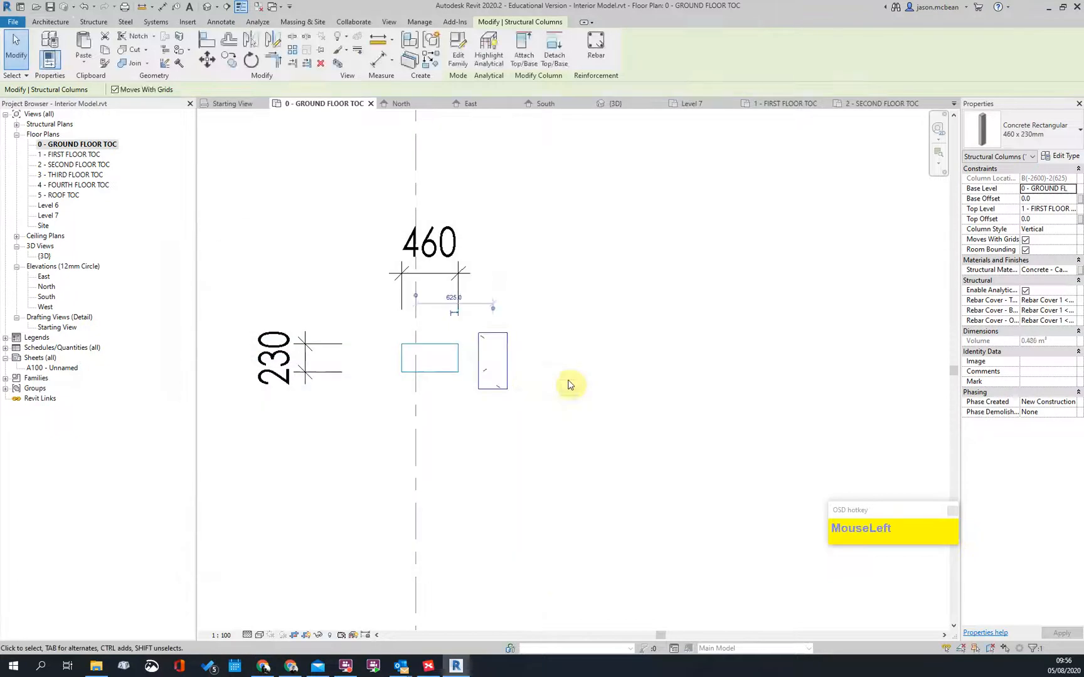
Step: Rotate the 460 x 230mm column 90 degrees to horizontal and drag it over the drawn outline
click(563, 400)
scroll(513, 365, up, 1)
click(507, 365)
key(space)
click(513, 369)
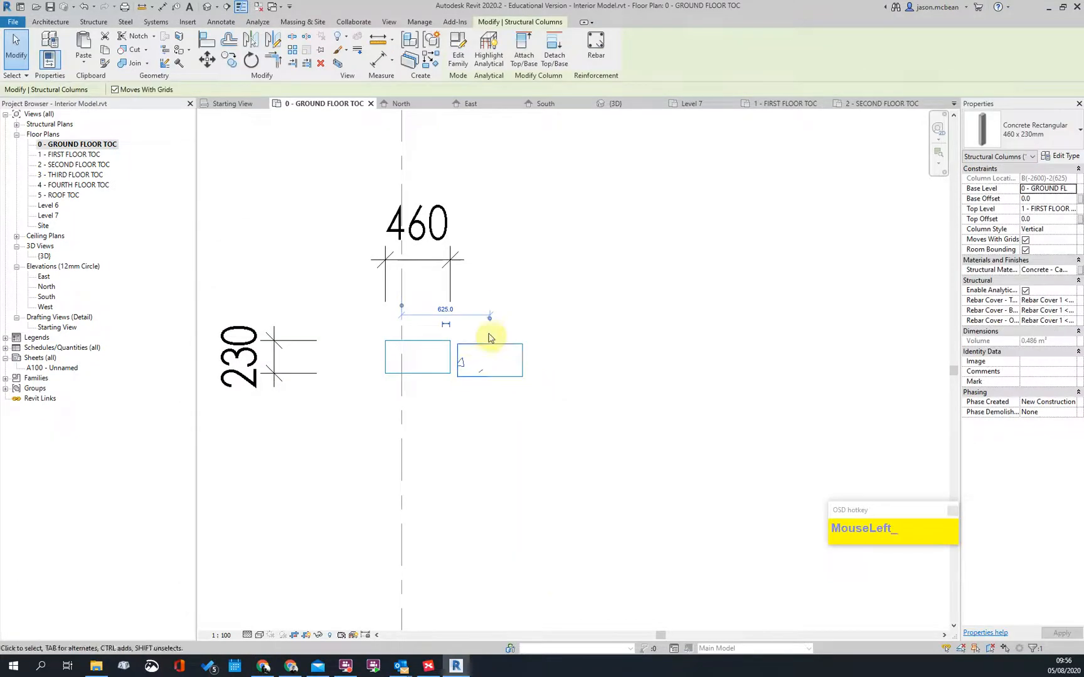
drag(481, 354, 416, 345)
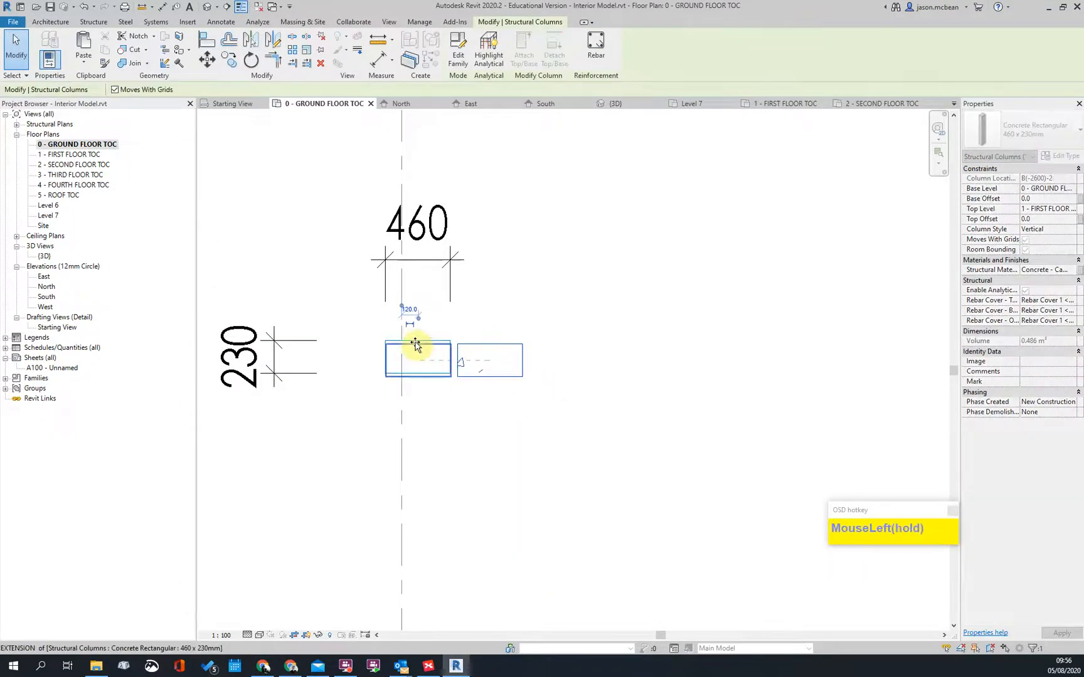
scroll(479, 327, up, 4)
mouse_move(447, 303)
mouse_down()
mouse_move(438, 280)
mouse_move(443, 290)
mouse_up()
scroll(439, 326, up, 2)
Step: Use Move (MV) to snap the column's corner exactly onto the outline corner
key(m)
key(v)
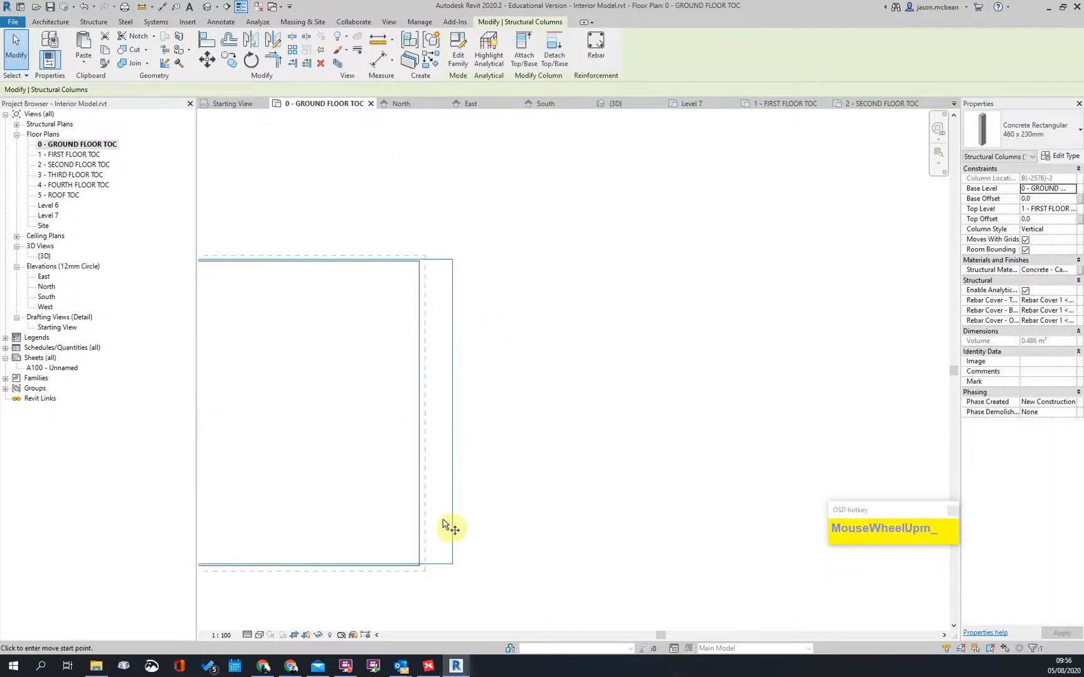
scroll(424, 576, up, 3)
click(496, 552)
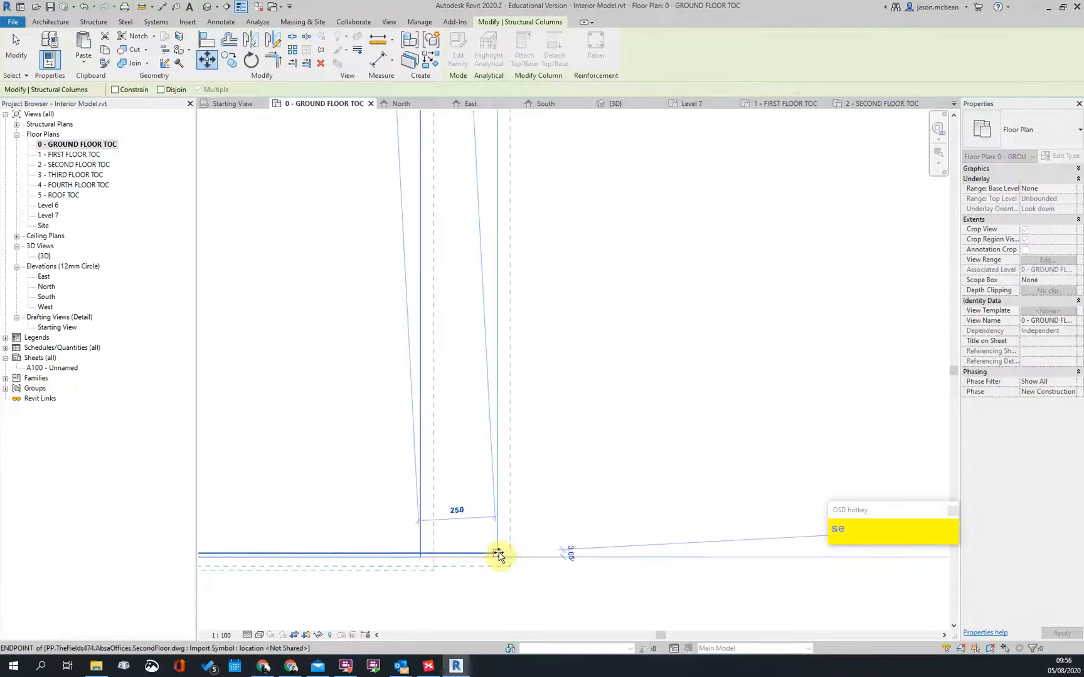
click(496, 554)
scroll(624, 451, down, 5)
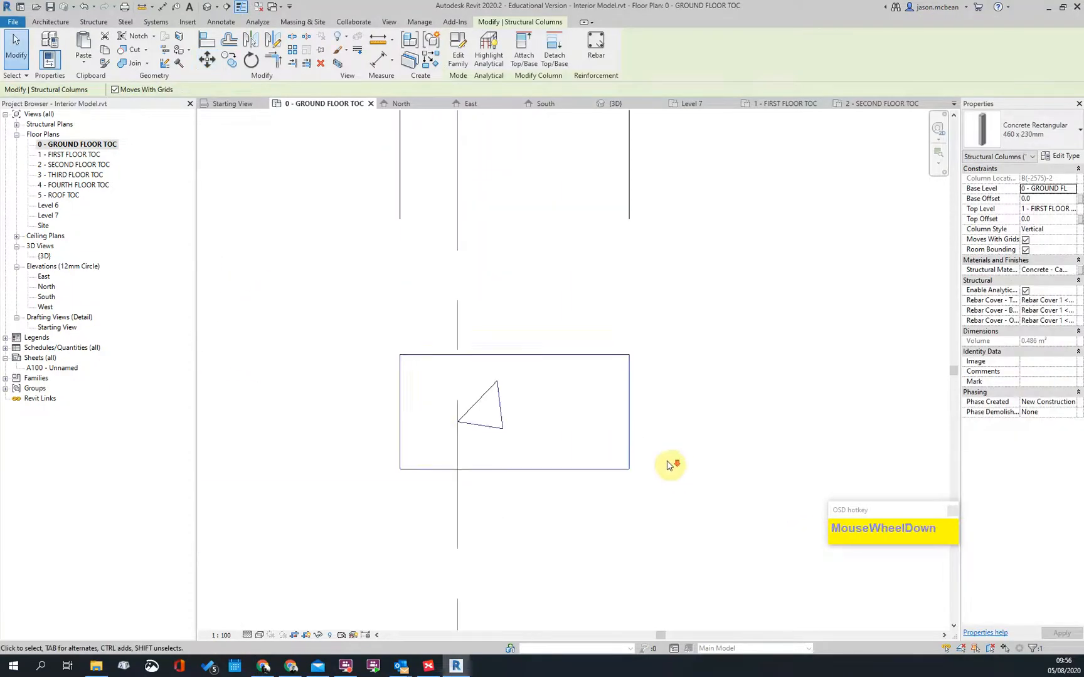
key(Escape)
Step: Shift the column right along the grid line
click(494, 365)
scroll(492, 370, down, 3)
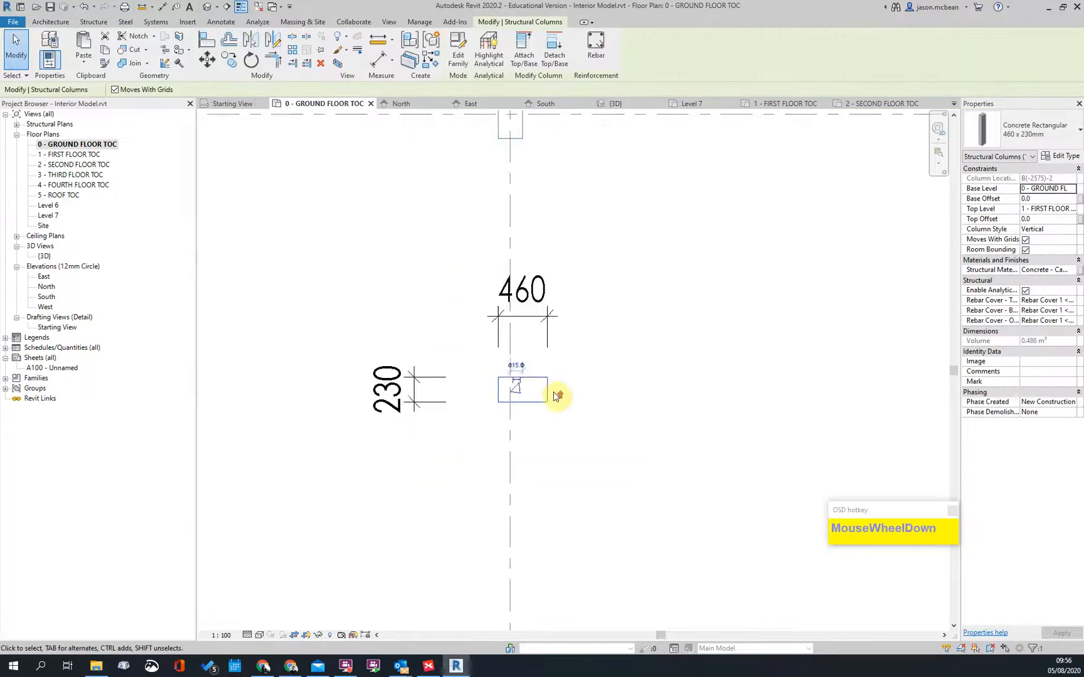
key(Escape)
drag(525, 378, 604, 379)
click(209, 6)
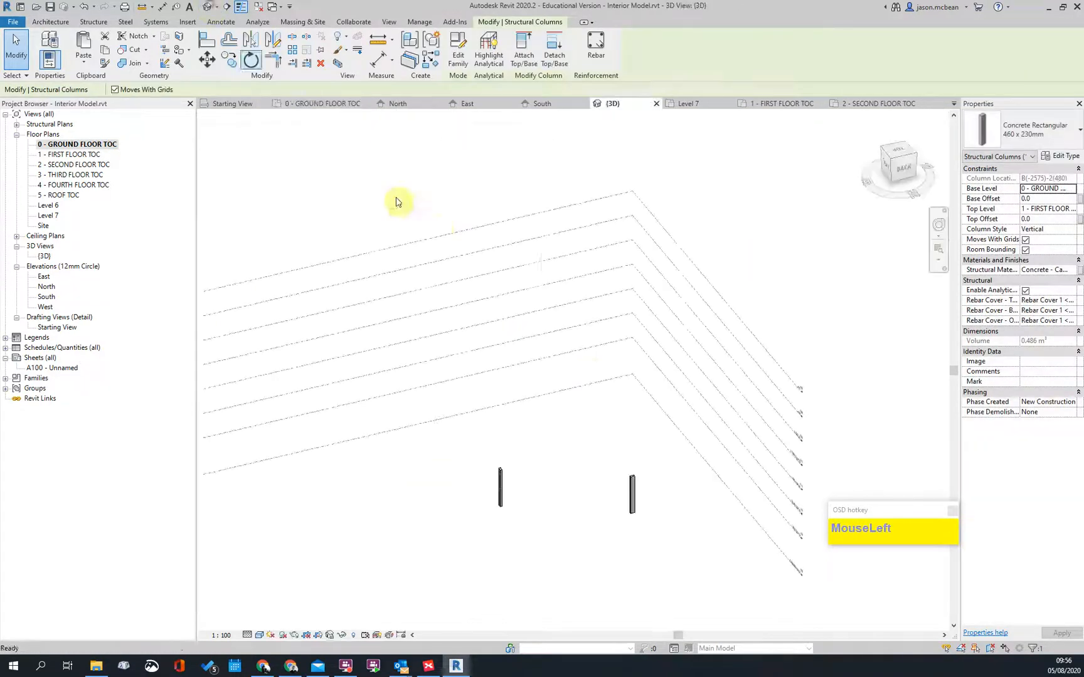
scroll(537, 418, down, 3)
scroll(525, 346, up, 3)
shift+middle_drag(525, 346, 608, 385)
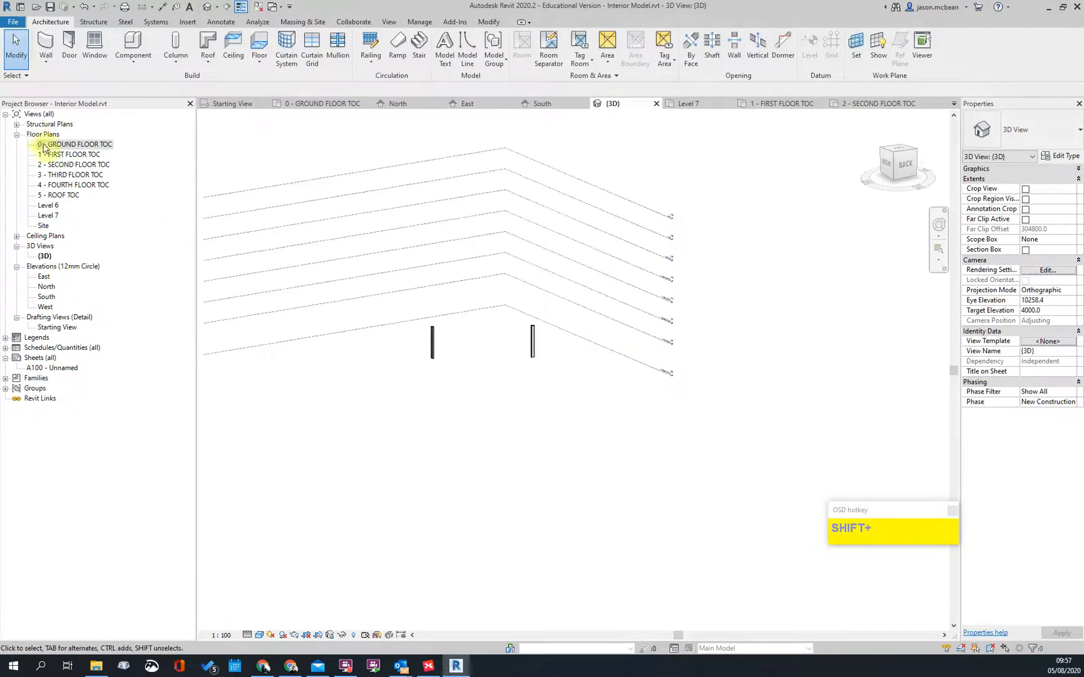
double_click(44, 148)
scroll(533, 350, up, 1)
scroll(641, 447, down, 4)
middle_drag(734, 420, 286, 298)
scroll(484, 385, down, 3)
scroll(466, 490, up, 5)
scroll(496, 370, up, 2)
Step: Measure the column's width between its faces with an aligned dimension
key(i)
click(475, 387)
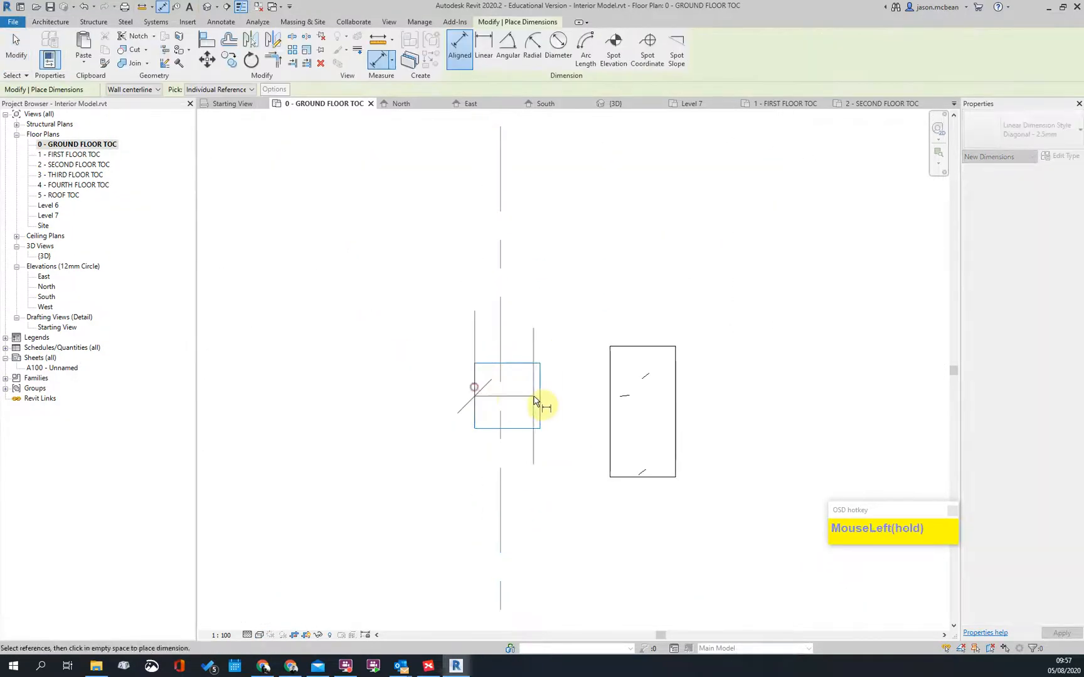
click(546, 405)
key(Escape)
key(Escape)
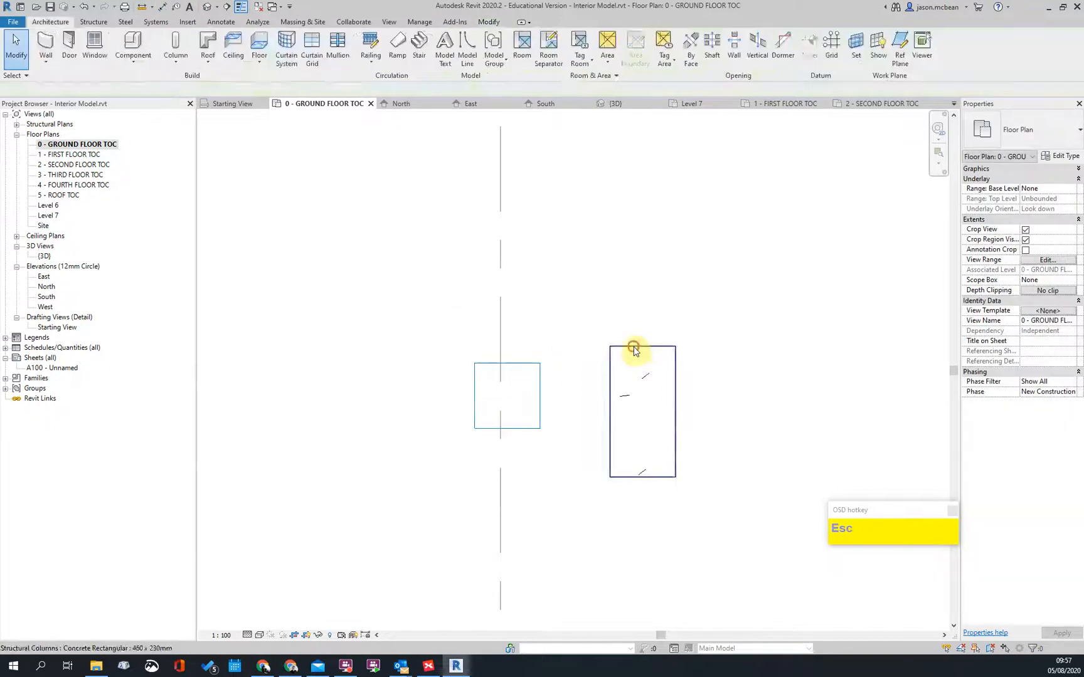
Step: Duplicate the right-hand column's type as 230 x 230mm with h set to 230
click(636, 358)
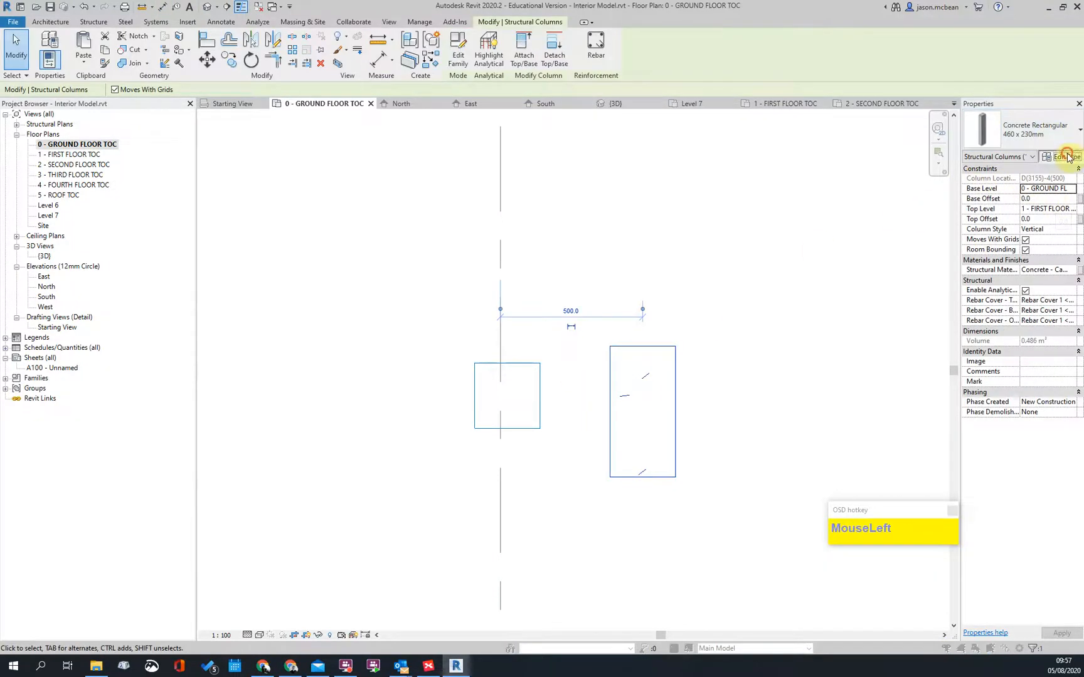
click(1068, 157)
click(624, 276)
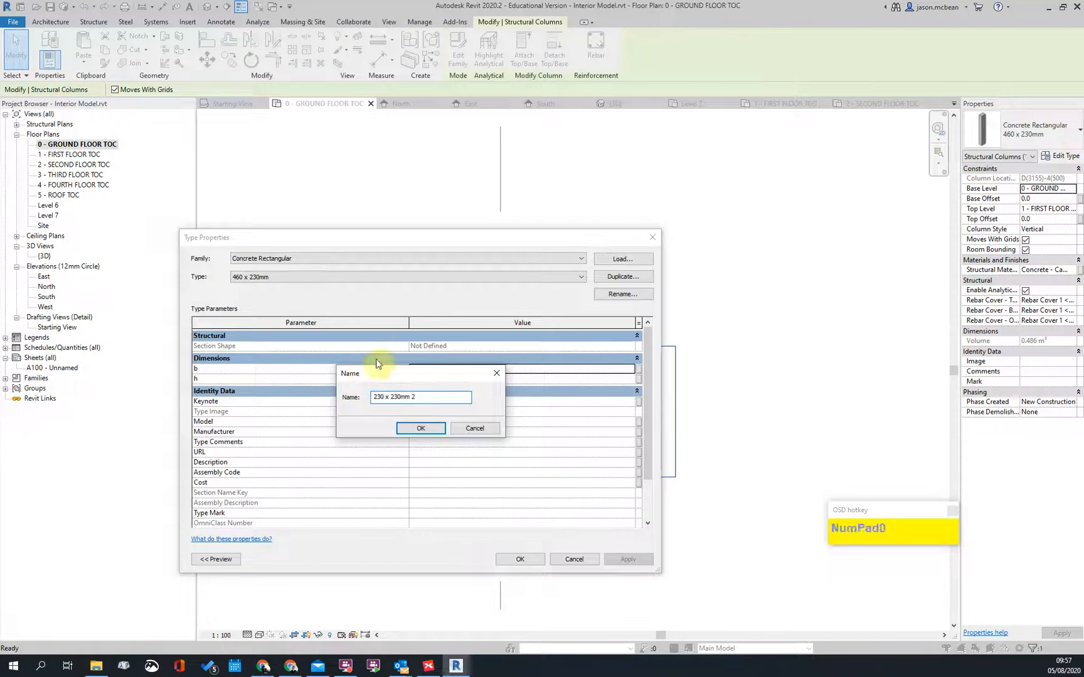
click(433, 429)
click(447, 377)
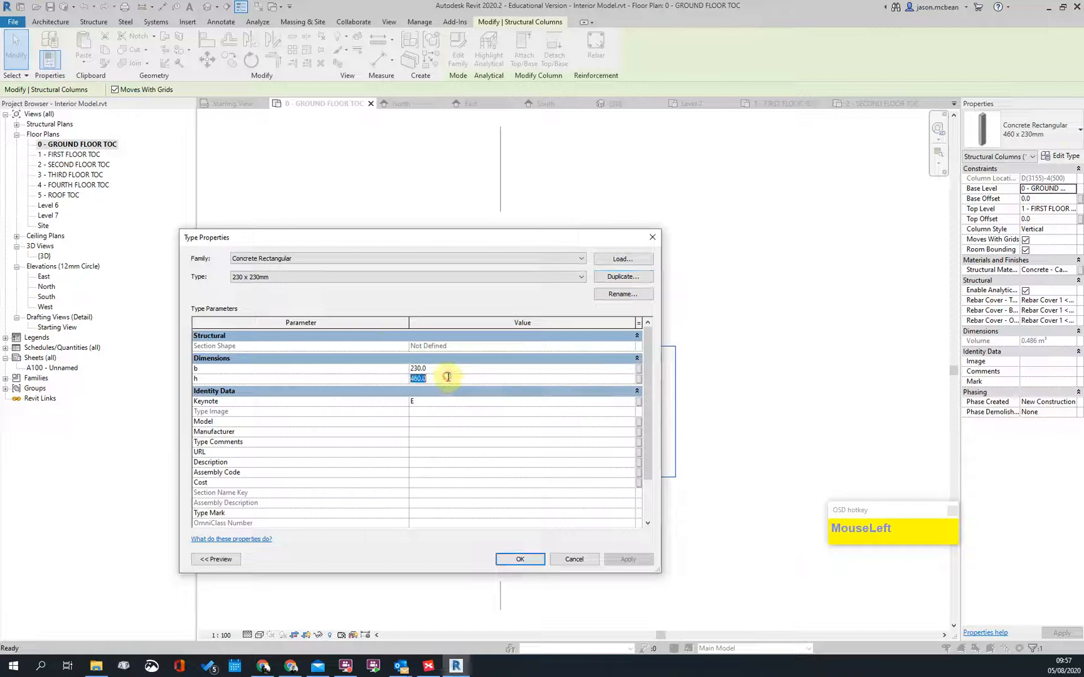
click(521, 561)
click(573, 536)
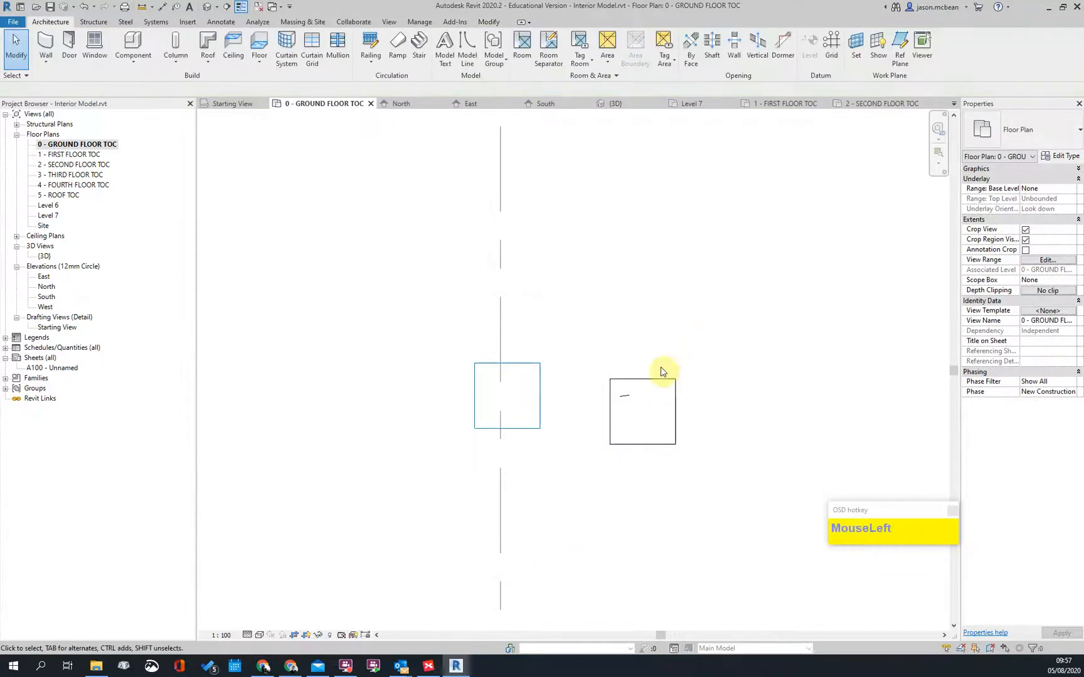
click(638, 388)
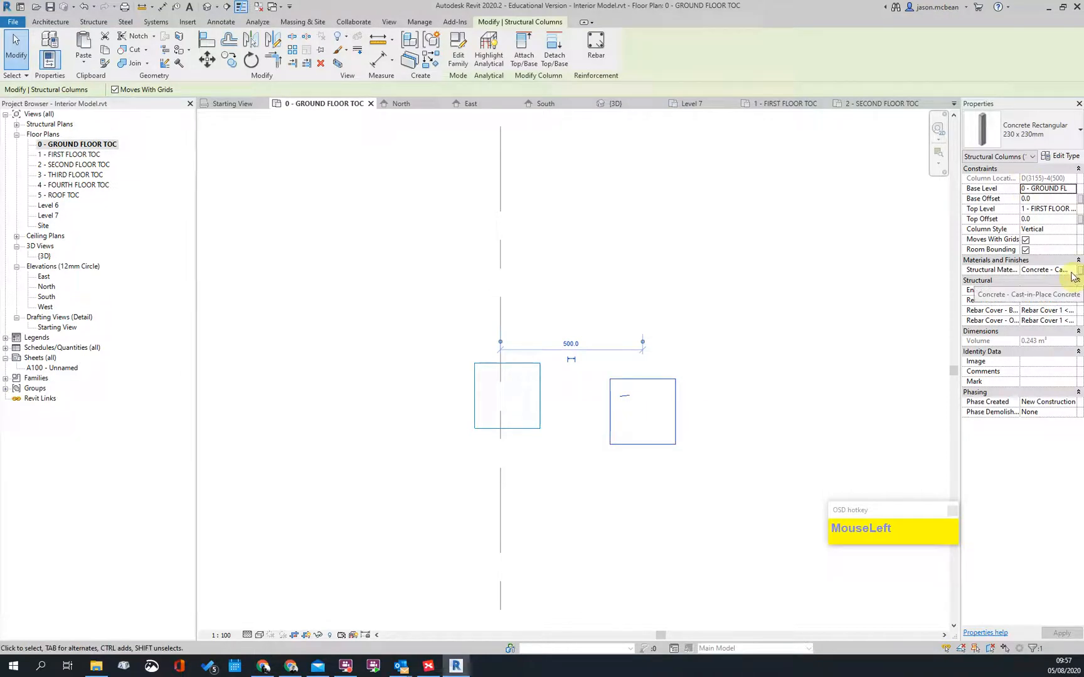
click(726, 342)
scroll(726, 342, down, 4)
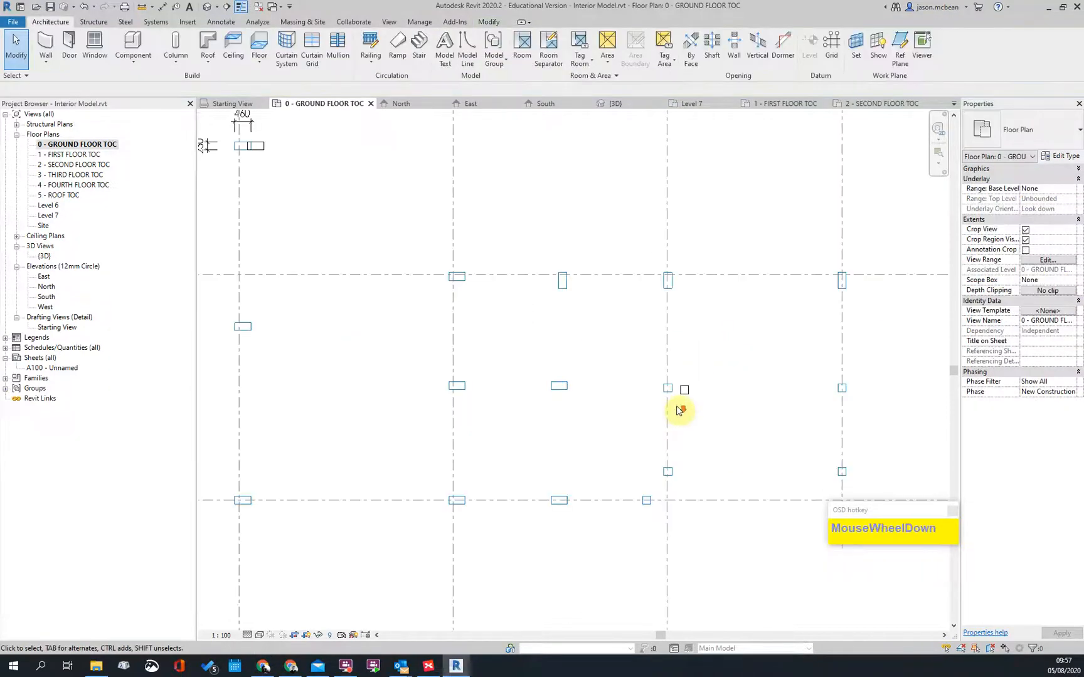
scroll(484, 322, down, 2)
scroll(619, 367, up, 4)
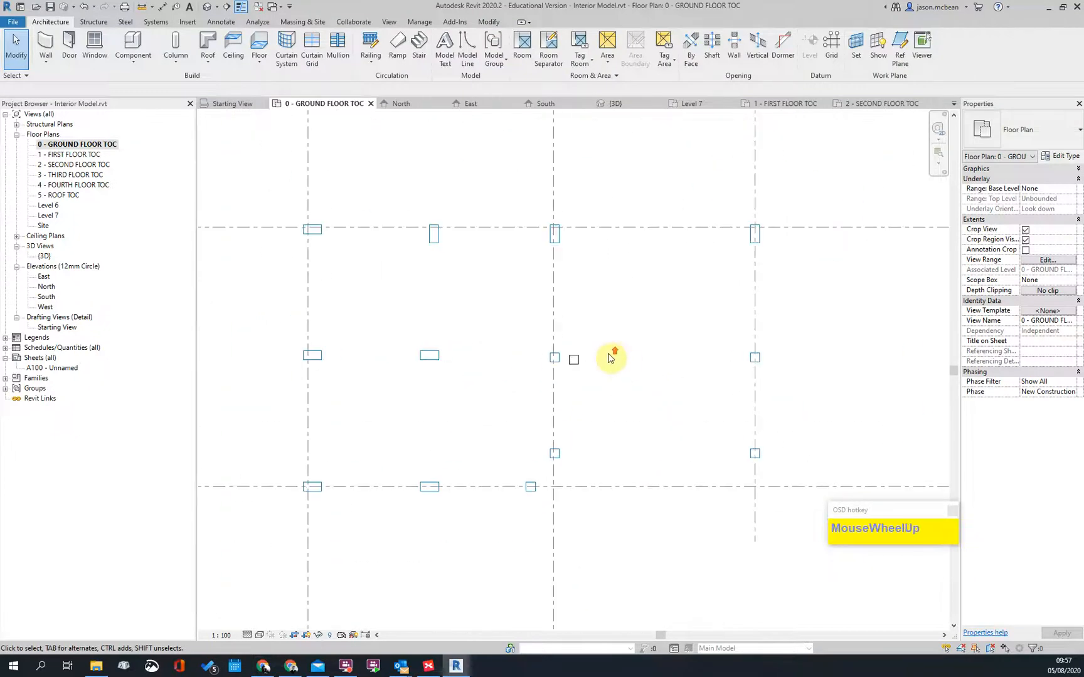
scroll(627, 364, down, 2)
scroll(661, 365, up, 5)
middle_drag(622, 349, 666, 378)
scroll(621, 410, down, 6)
scroll(437, 297, up, 7)
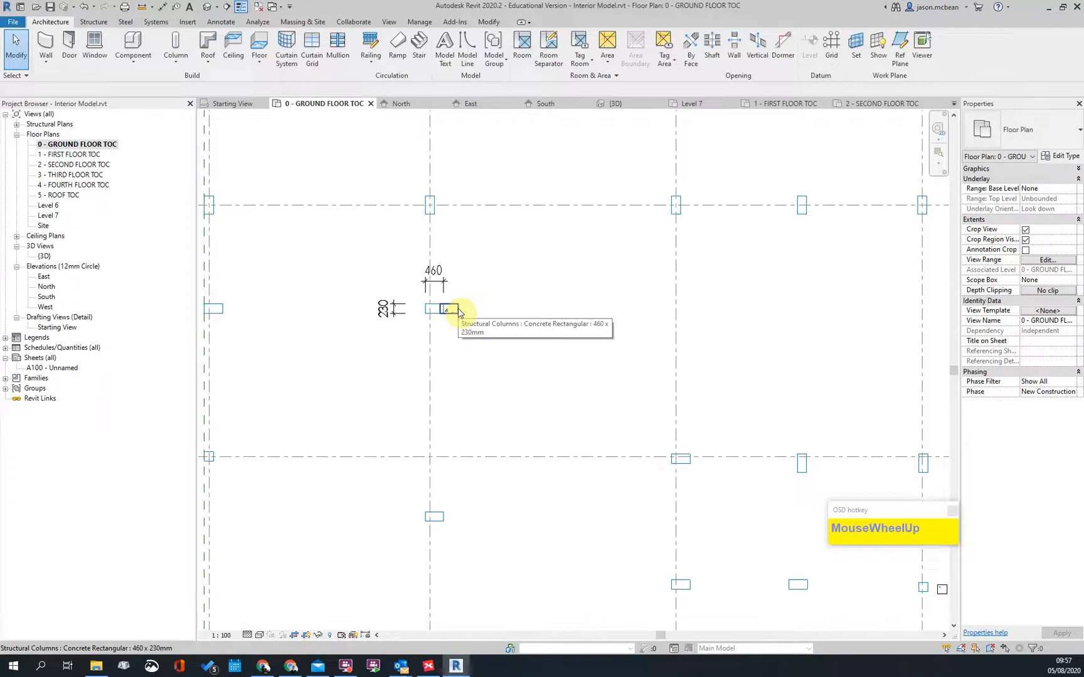
scroll(520, 336, down, 4)
scroll(527, 330, up, 2)
click(488, 328)
middle_drag(602, 392, 413, 397)
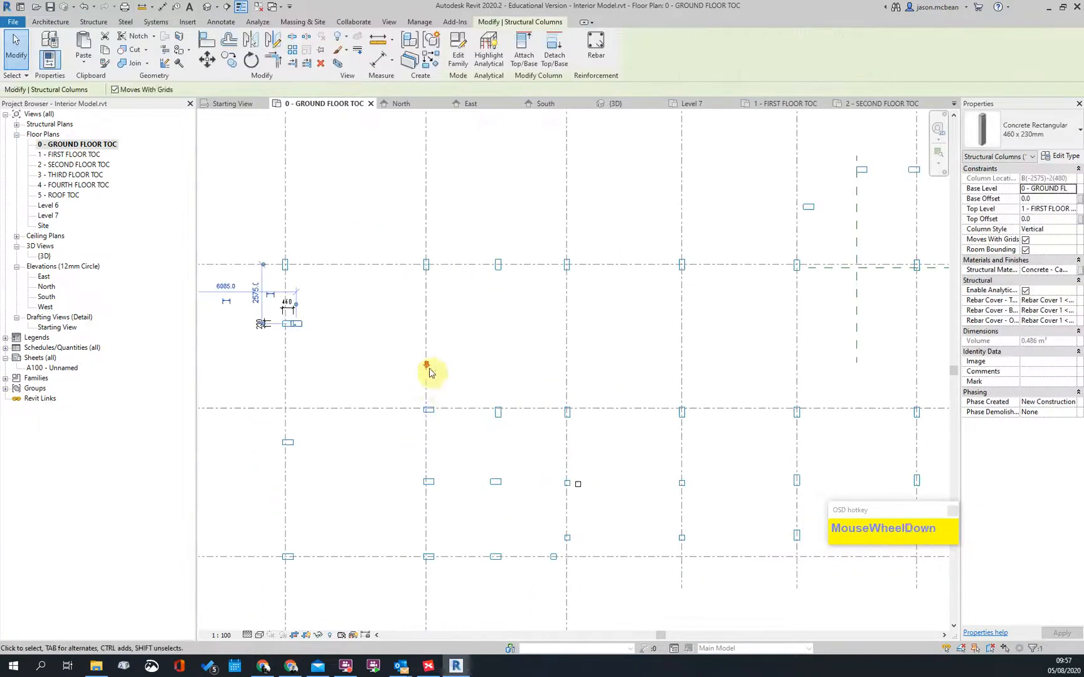
scroll(423, 373, down, 4)
key(Escape)
scroll(550, 450, up, 1)
middle_drag(587, 395, 653, 278)
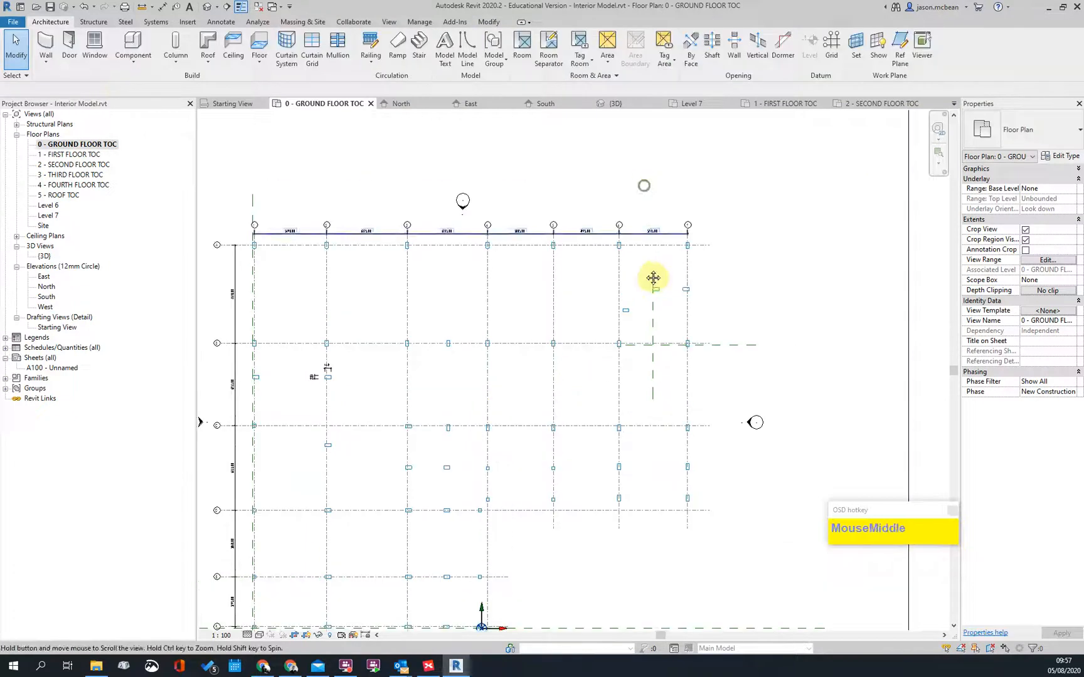
scroll(667, 316, up, 3)
scroll(686, 297, up, 5)
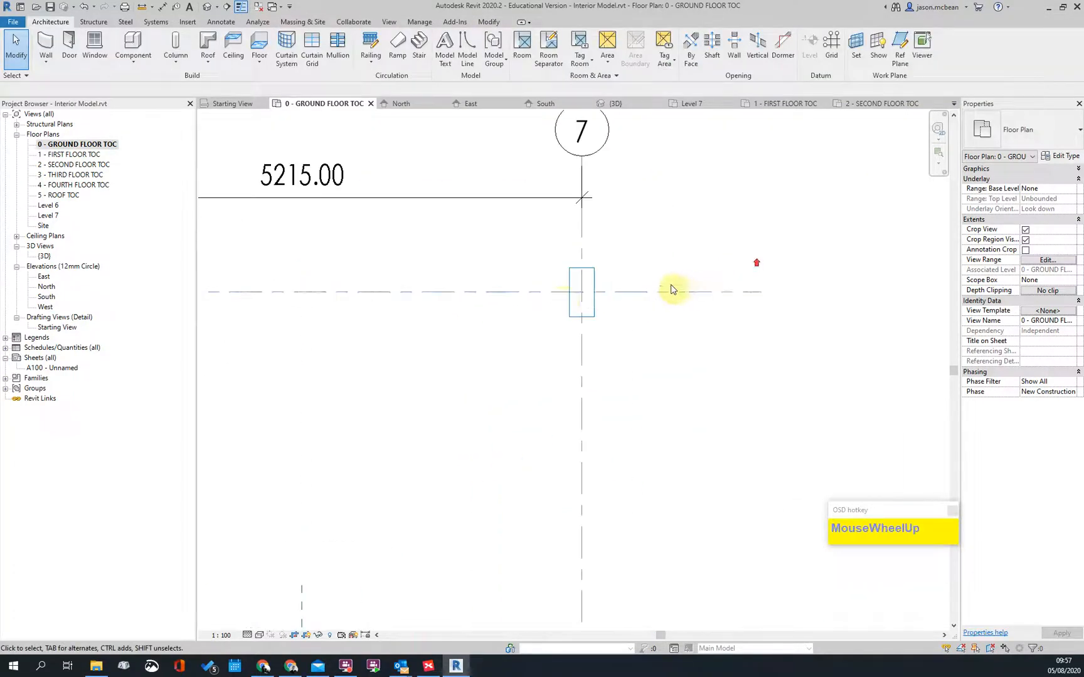
scroll(564, 302, up, 2)
key(d)
key(i)
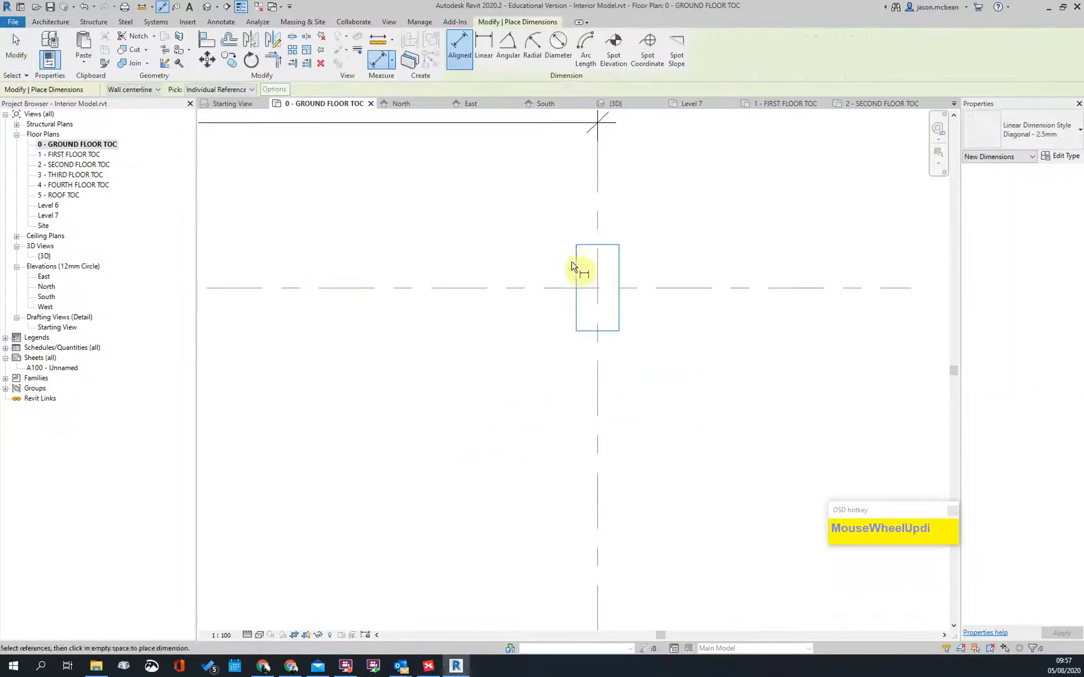
click(575, 268)
key(Escape)
click(612, 246)
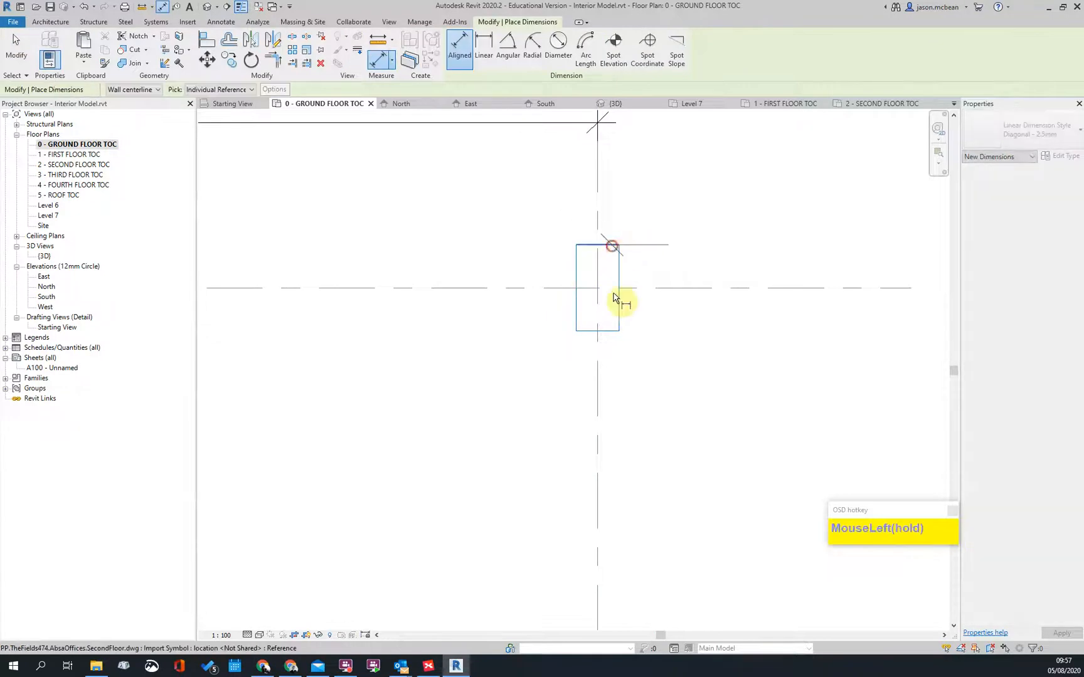
click(613, 333)
scroll(692, 240, down, 3)
scroll(692, 240, up, 3)
key(Escape)
scroll(653, 254, up, 1)
key(Escape)
scroll(601, 293, down, 2)
middle_click(753, 292)
Step: Place a structural column at the grid 7 intersection with height up to 4 - FOURTH FLOOR TOC
click(172, 68)
click(188, 80)
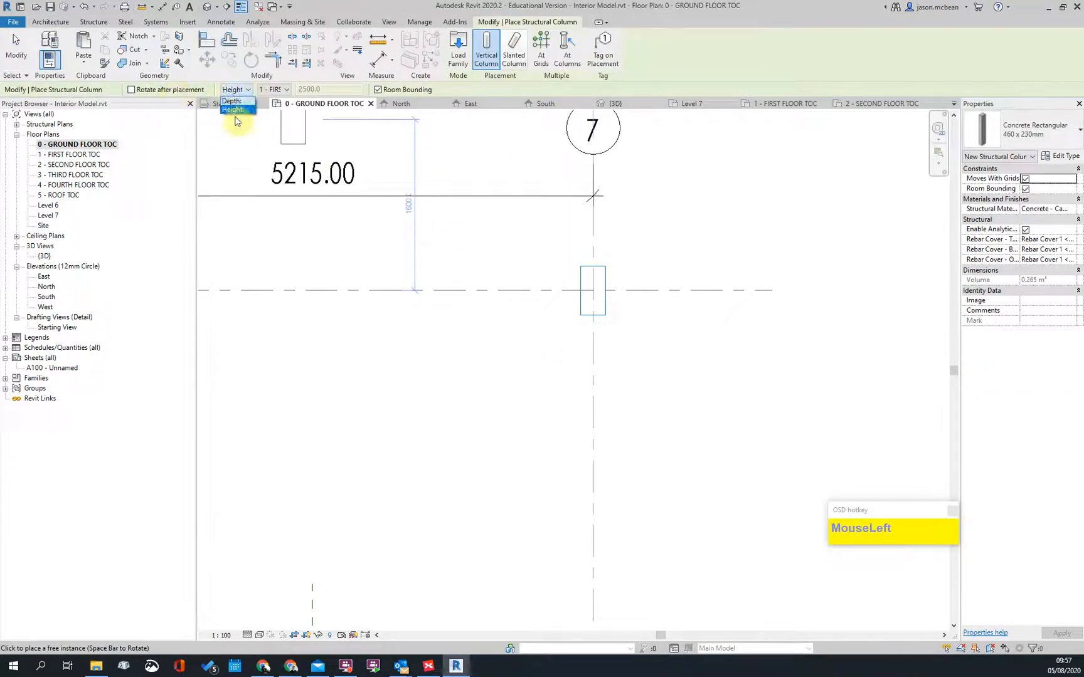
click(286, 90)
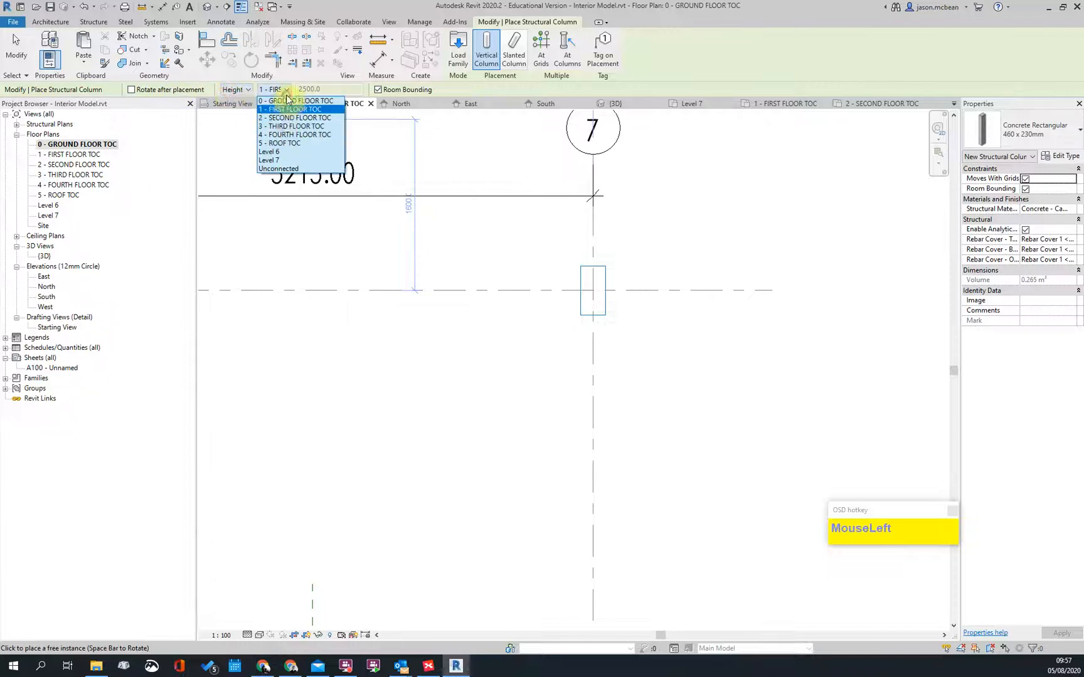
click(284, 135)
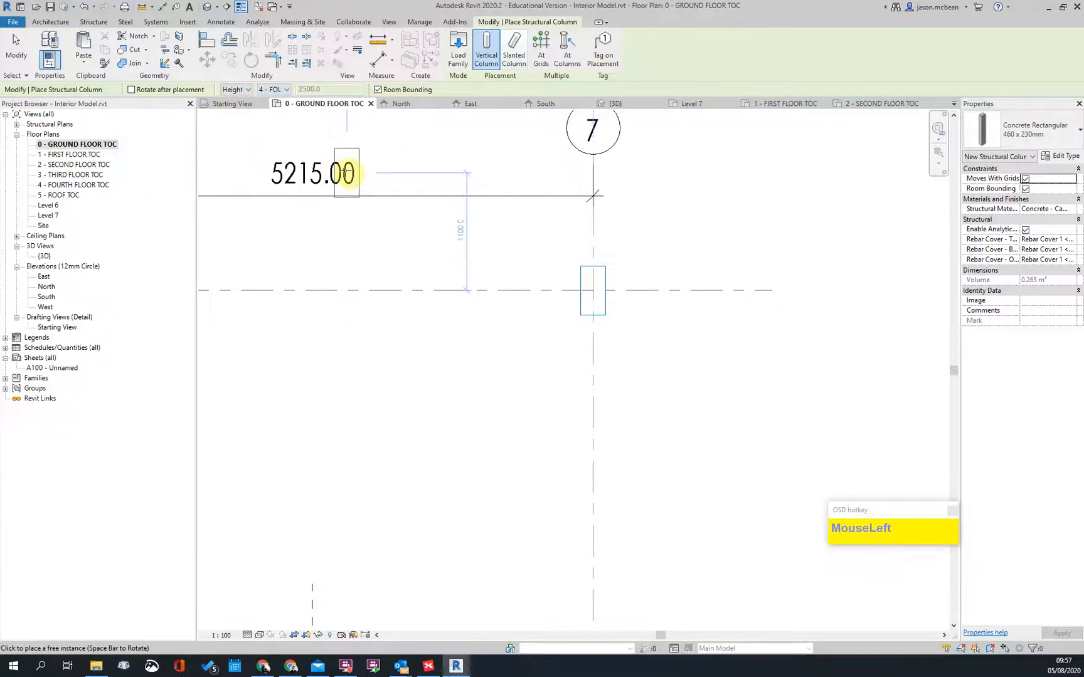
scroll(618, 317, up, 4)
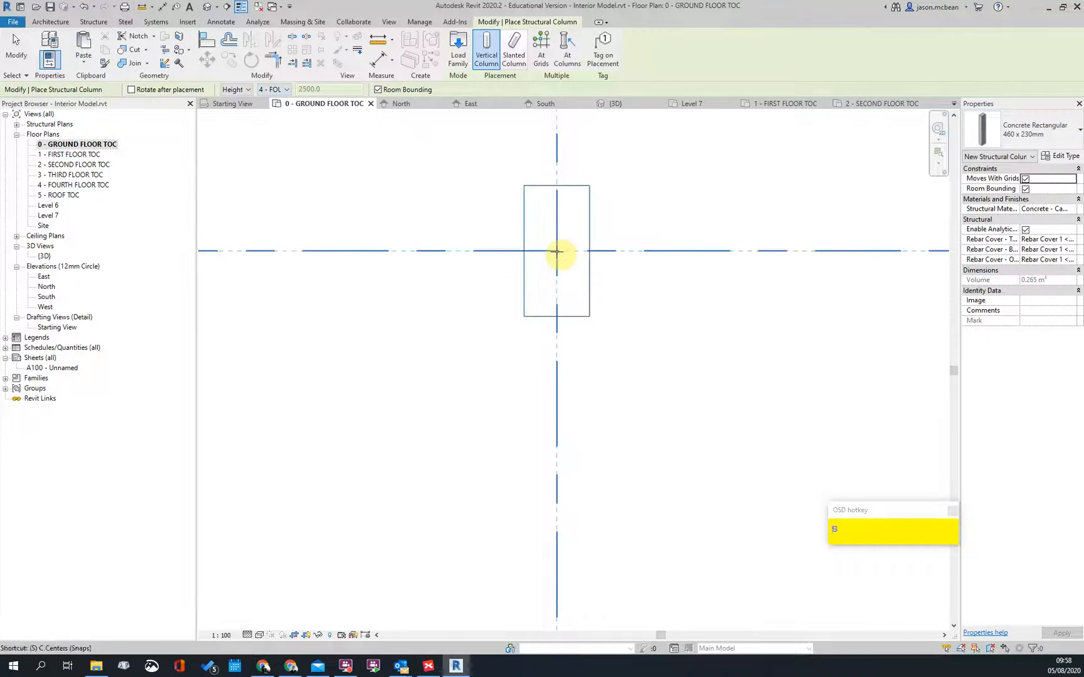
click(556, 251)
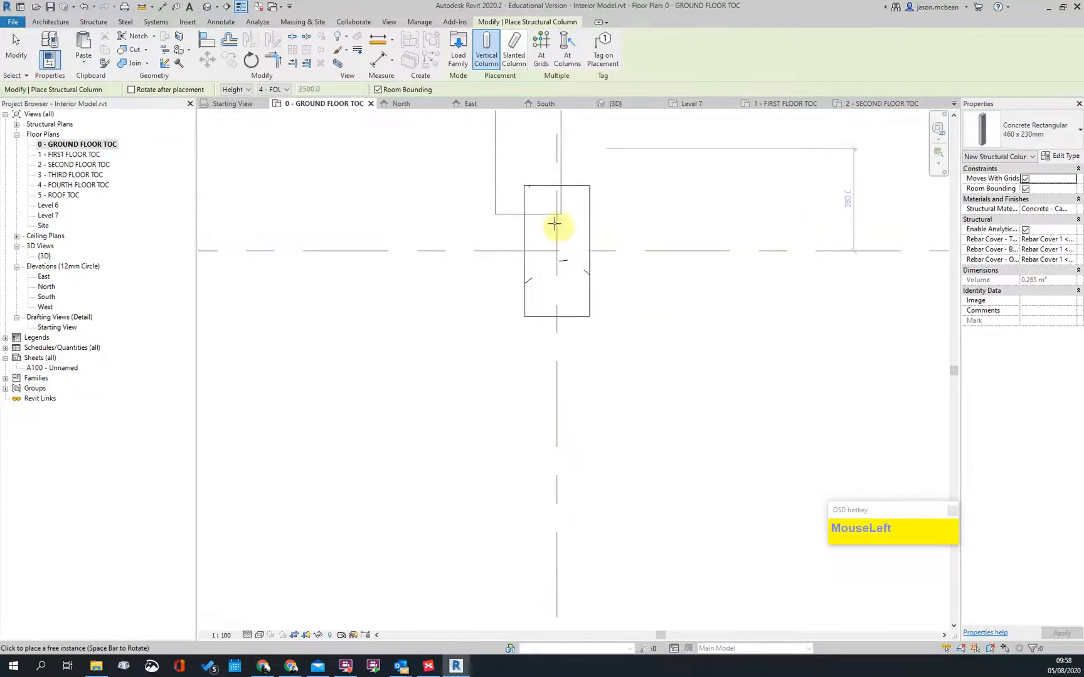
scroll(573, 212, down, 2)
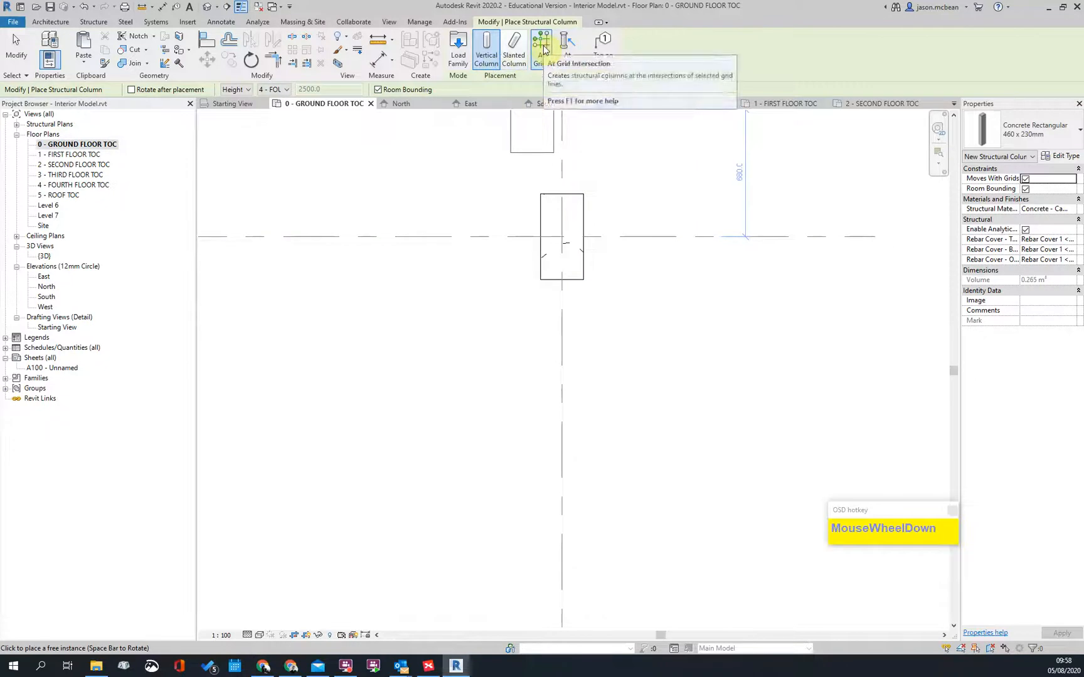
Step: Place 460 x 230mm concrete columns at grid intersections 3/A and 1/A
scroll(618, 186, down, 3)
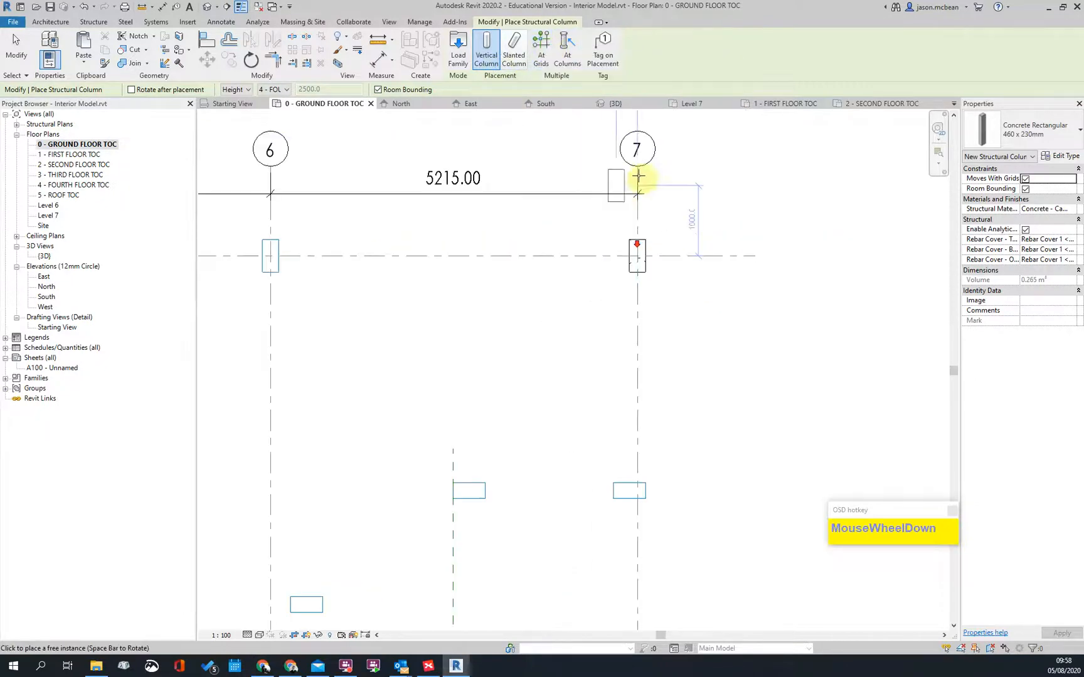
scroll(564, 276, down, 1)
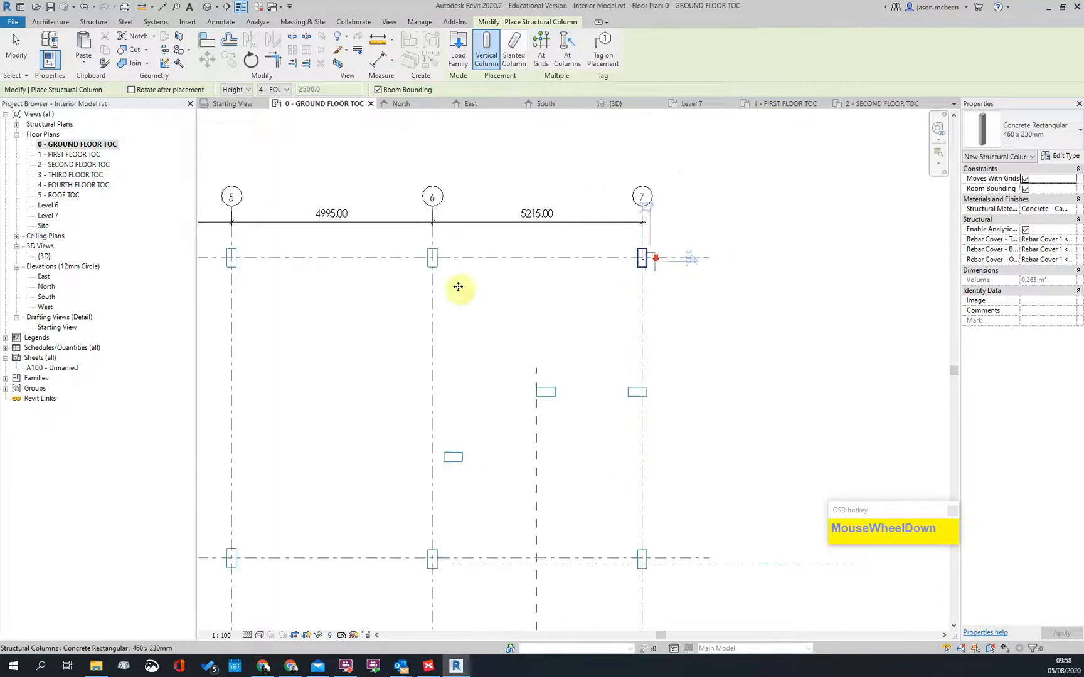
scroll(482, 218, up, 3)
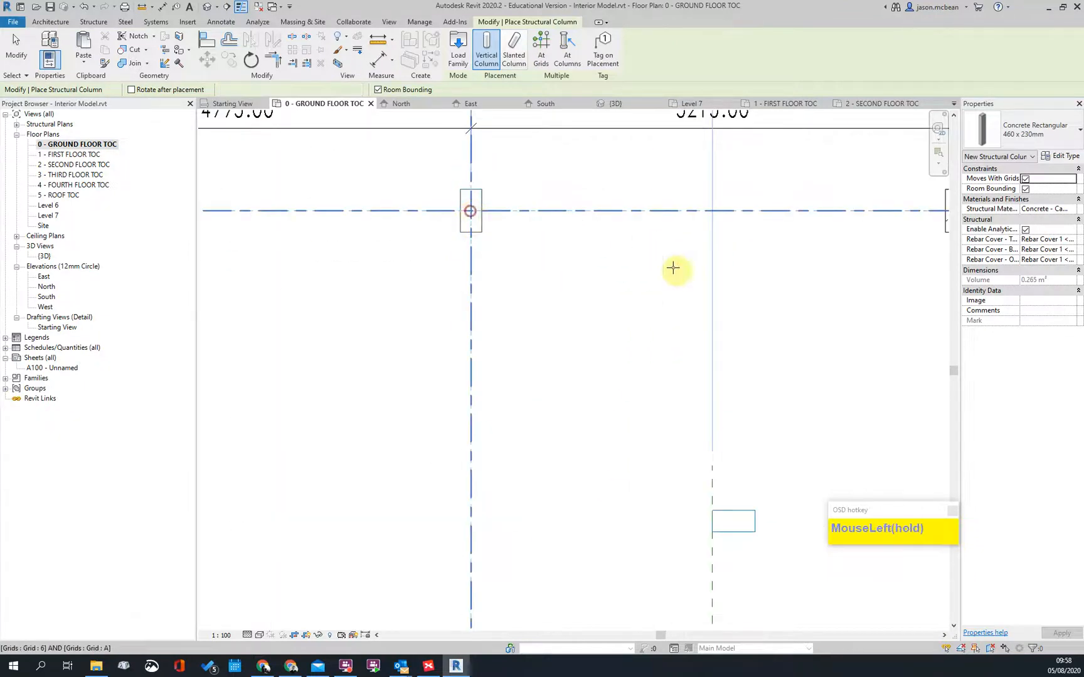
scroll(645, 270, down, 2)
scroll(416, 246, up, 4)
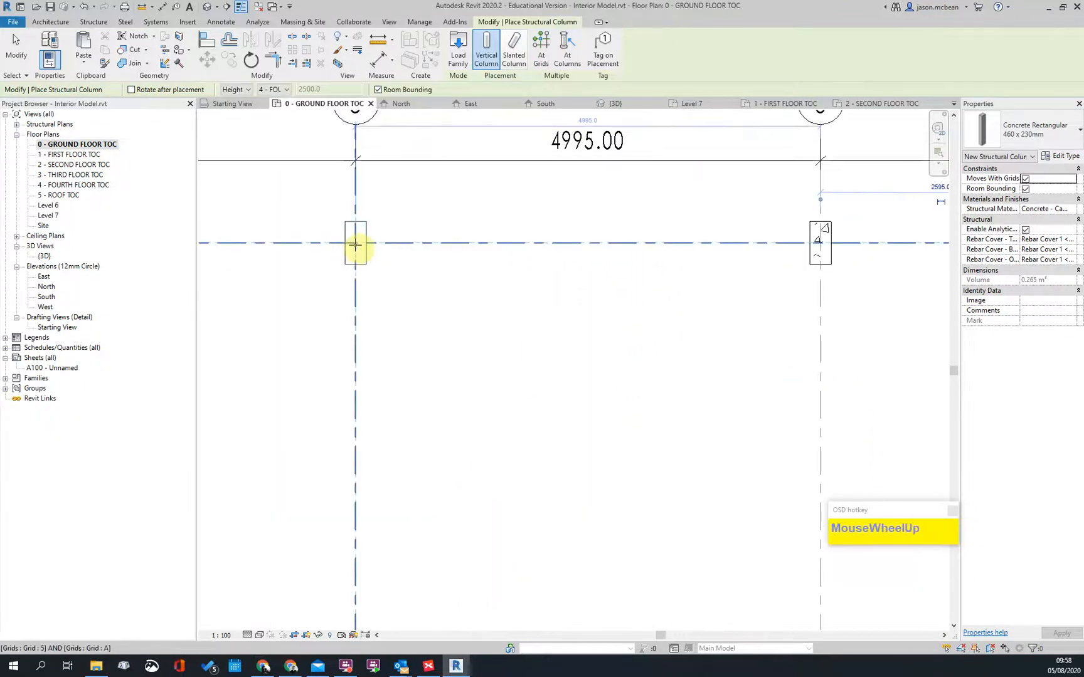
scroll(708, 332, down, 2)
scroll(424, 313, up, 3)
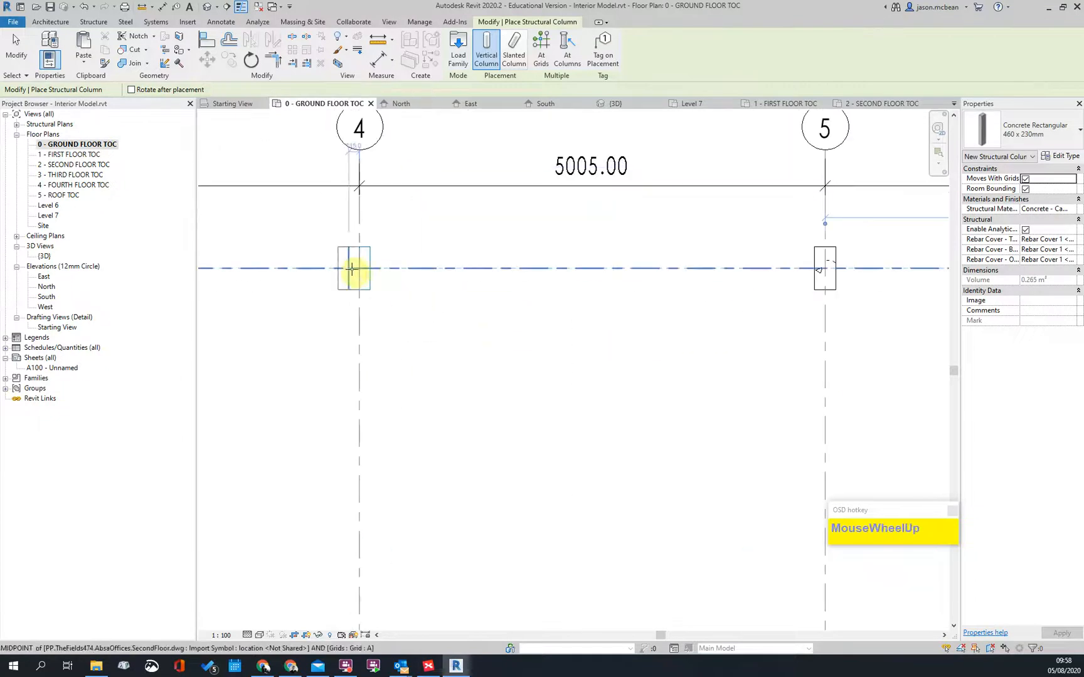
scroll(449, 341, down, 2)
scroll(375, 303, up, 3)
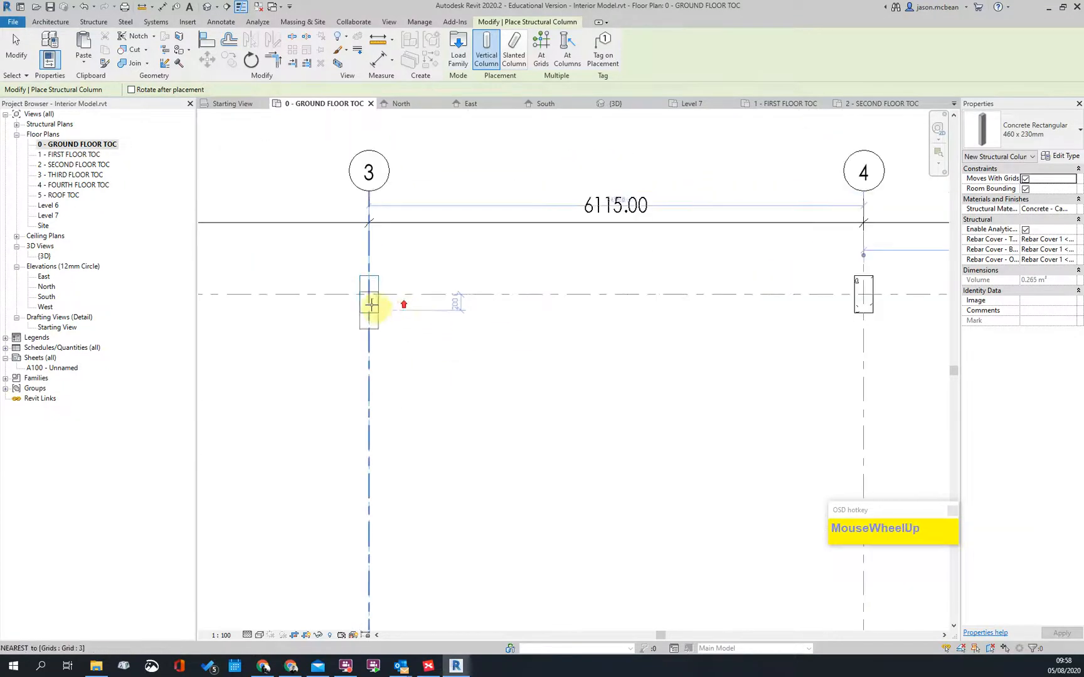
click(368, 294)
scroll(654, 320, down, 2)
scroll(612, 374, up, 3)
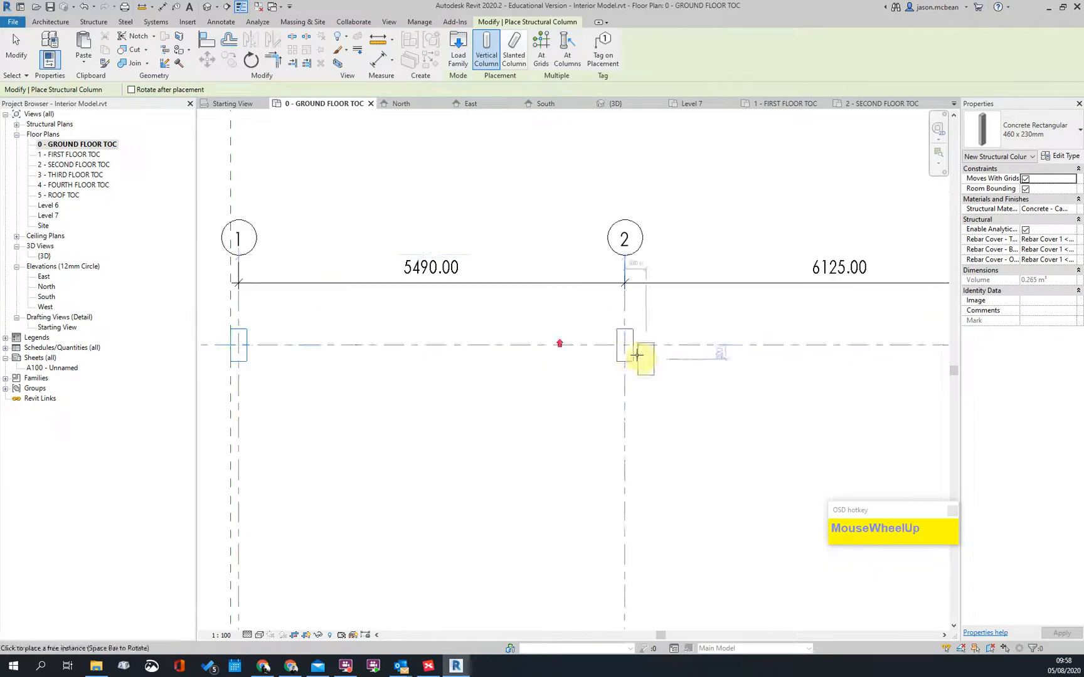
click(241, 346)
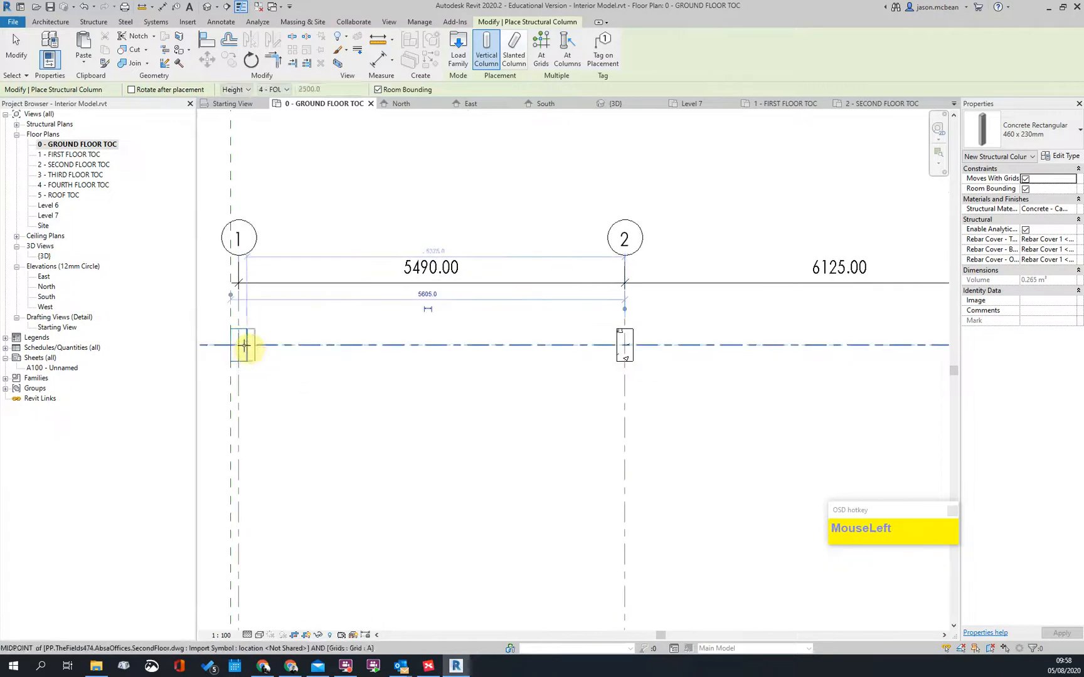
Step: Place columns at grid 1/B and the adjacent grid intersection
scroll(355, 110, down, 1)
middle_drag(513, 341, 469, 219)
scroll(465, 215, down, 3)
scroll(333, 458, up, 5)
click(395, 430)
scroll(356, 390, down, 1)
scroll(266, 344, down, 3)
scroll(574, 331, up, 4)
click(590, 353)
Step: Place two more columns along grid B, including the 7/B intersection
scroll(694, 370, down, 3)
middle_drag(696, 369, 317, 352)
scroll(346, 337, up, 3)
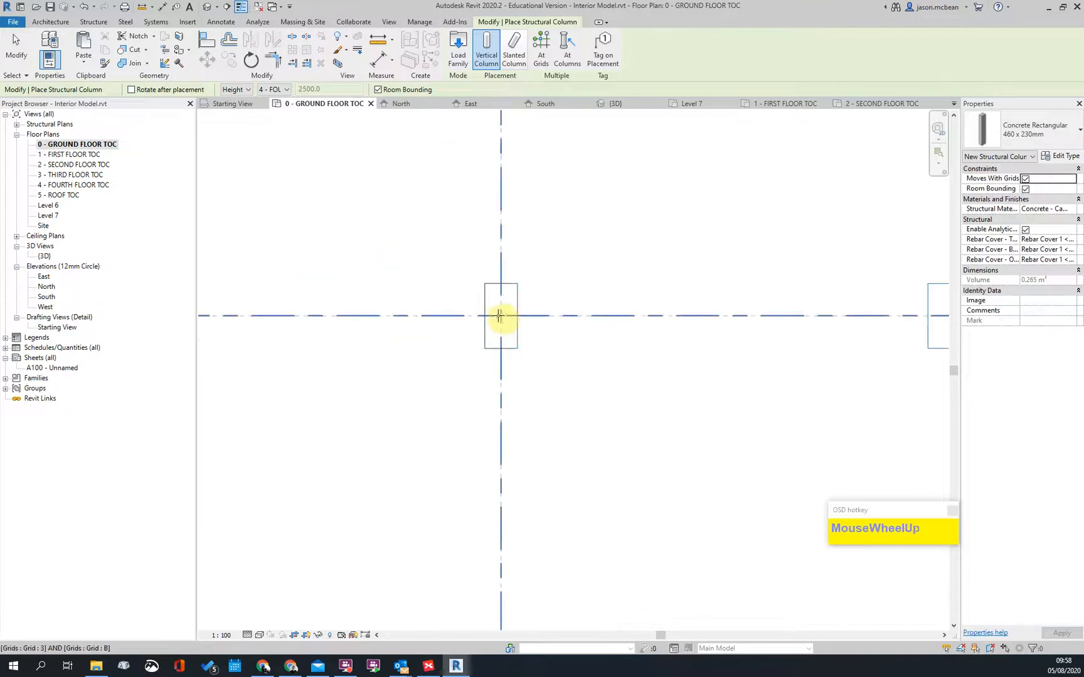
scroll(237, 317, down, 2)
middle_drag(685, 327, 411, 332)
scroll(449, 375, up, 3)
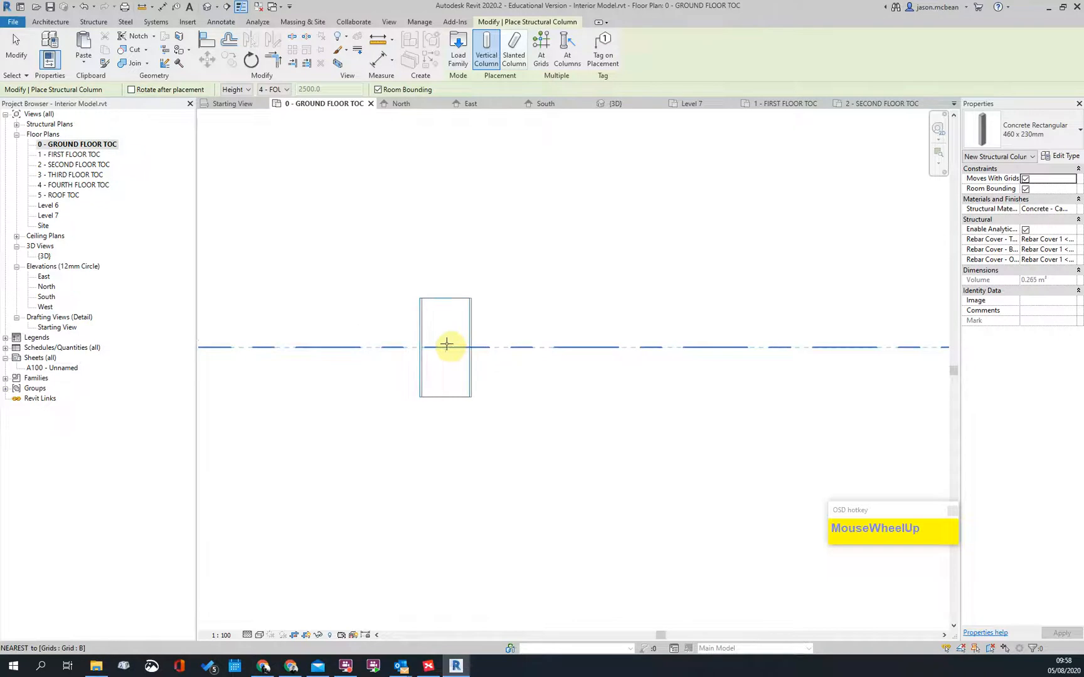
scroll(395, 358, down, 3)
scroll(515, 317, up, 3)
scroll(690, 335, down, 3)
scroll(668, 325, up, 3)
scroll(709, 358, down, 3)
scroll(475, 343, up, 3)
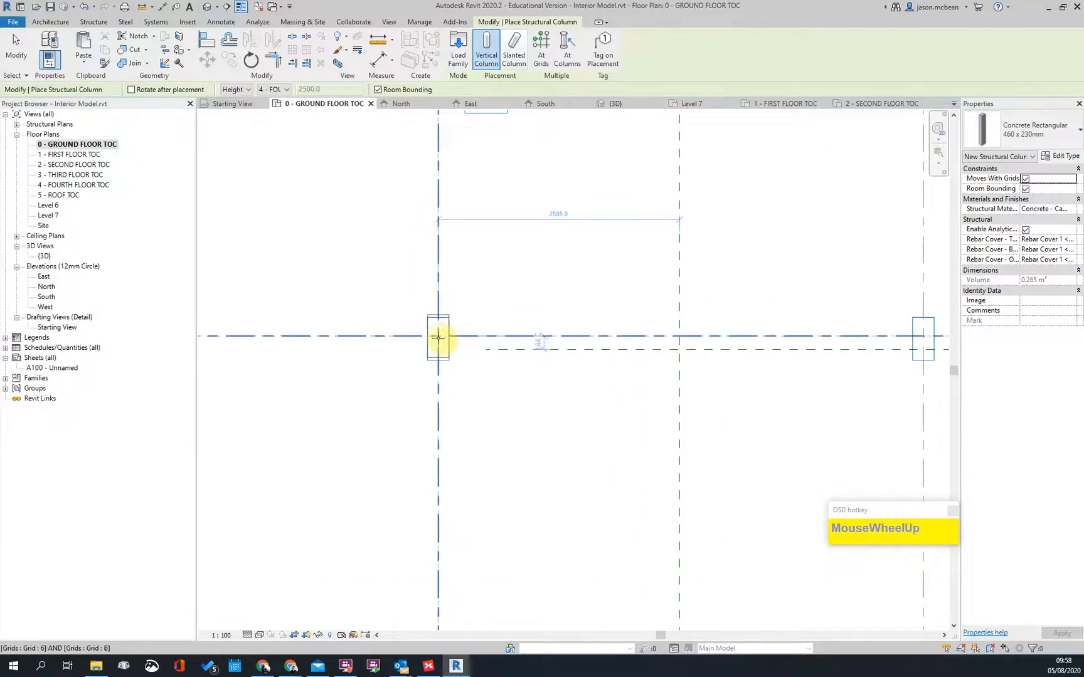
scroll(438, 332, up, 2)
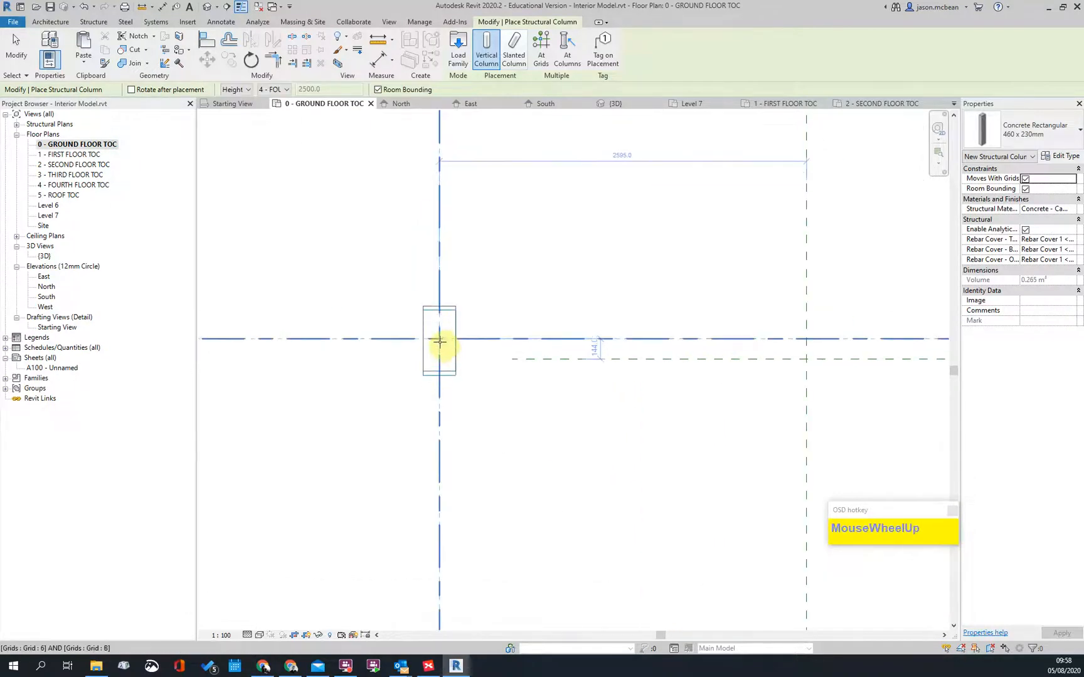
click(440, 338)
scroll(416, 367, down, 3)
scroll(658, 355, down, 2)
scroll(574, 348, up, 5)
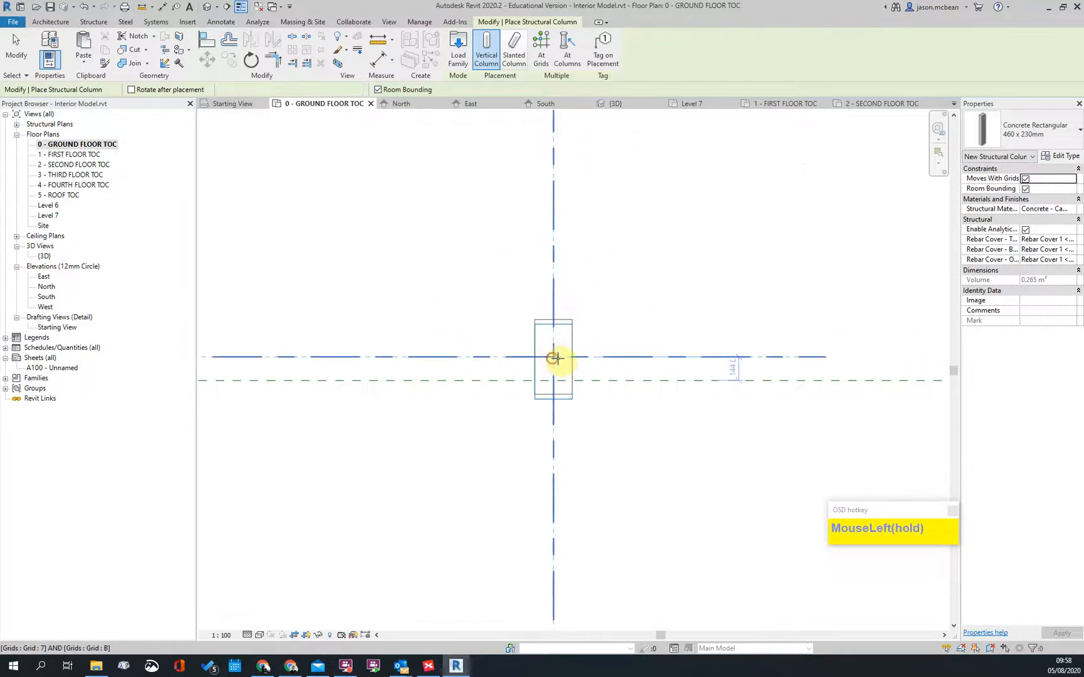
click(555, 358)
Step: Place two columns near grid 1/C, aligned to the DWG column outlines' corners
scroll(706, 322, down, 5)
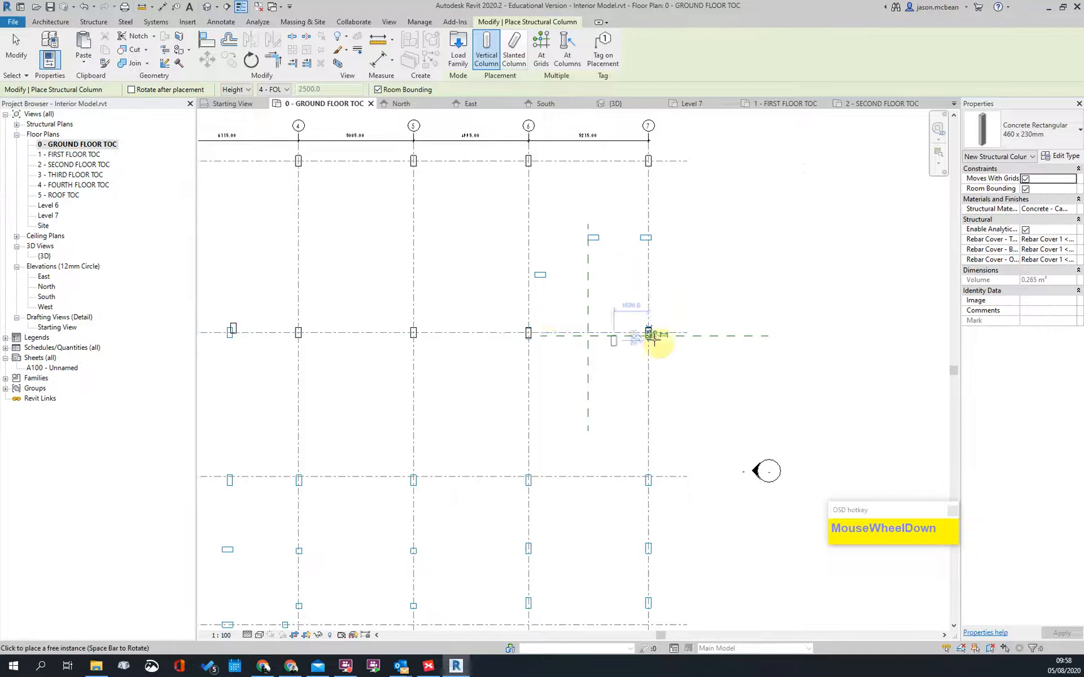
scroll(683, 334, up, 5)
scroll(623, 394, down, 4)
scroll(641, 377, up, 5)
scroll(665, 395, down, 4)
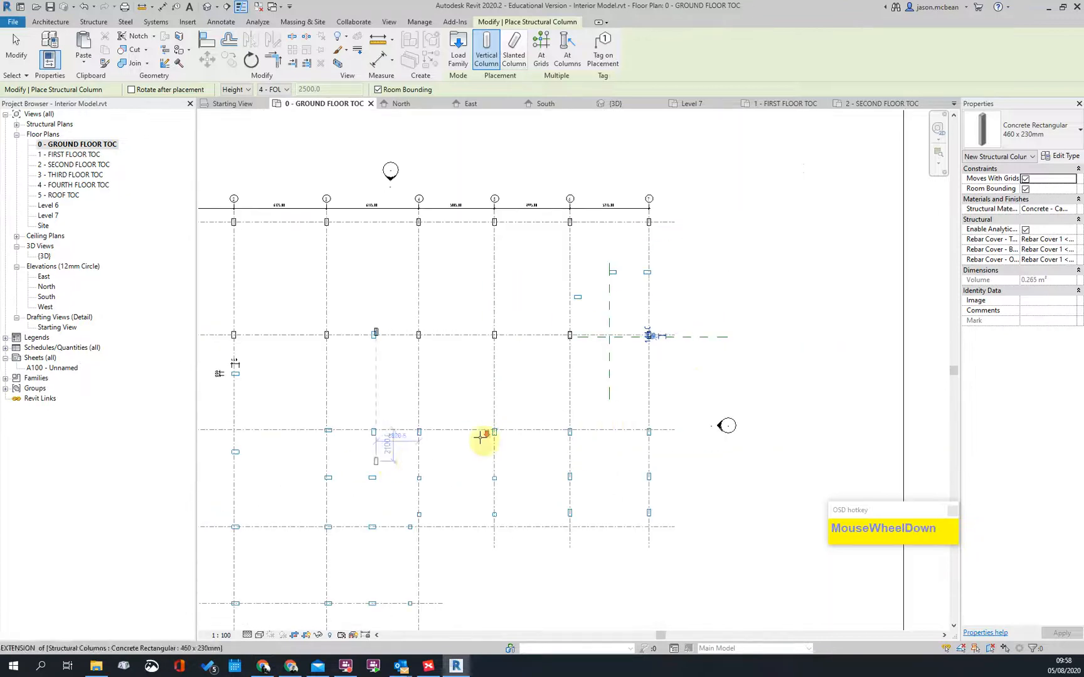
middle_drag(387, 459, 701, 378)
scroll(700, 378, down, 1)
scroll(536, 249, up, 5)
middle_drag(502, 285, 424, 129)
scroll(380, 301, up, 5)
scroll(340, 275, down, 3)
middle_drag(627, 292, 286, 273)
scroll(295, 237, up, 4)
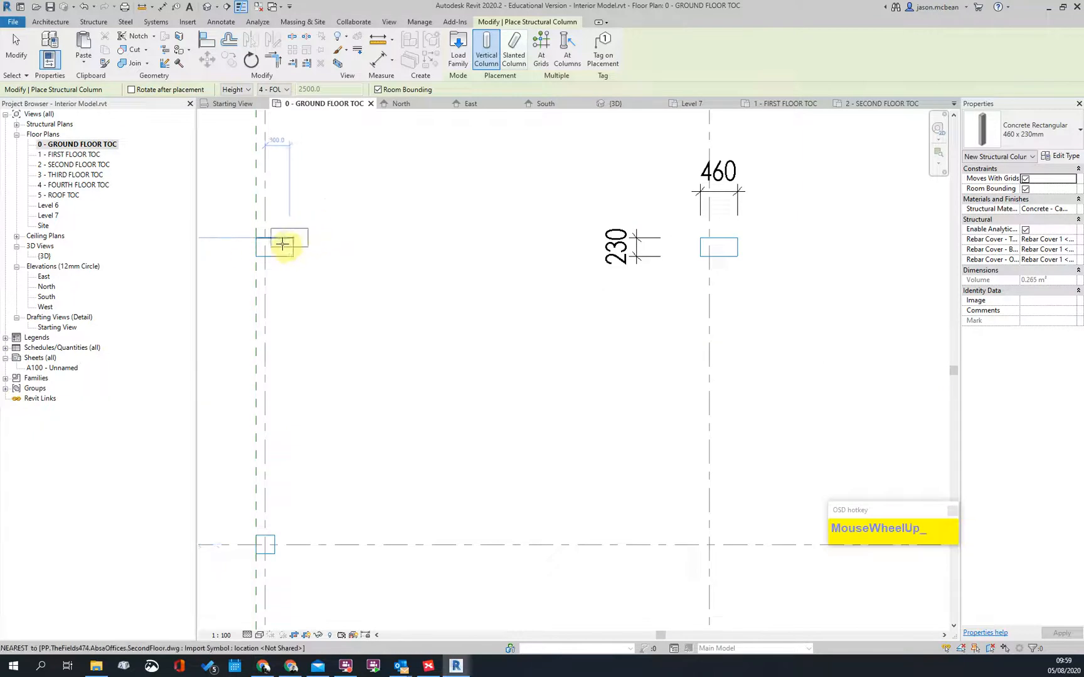
scroll(289, 250, up, 2)
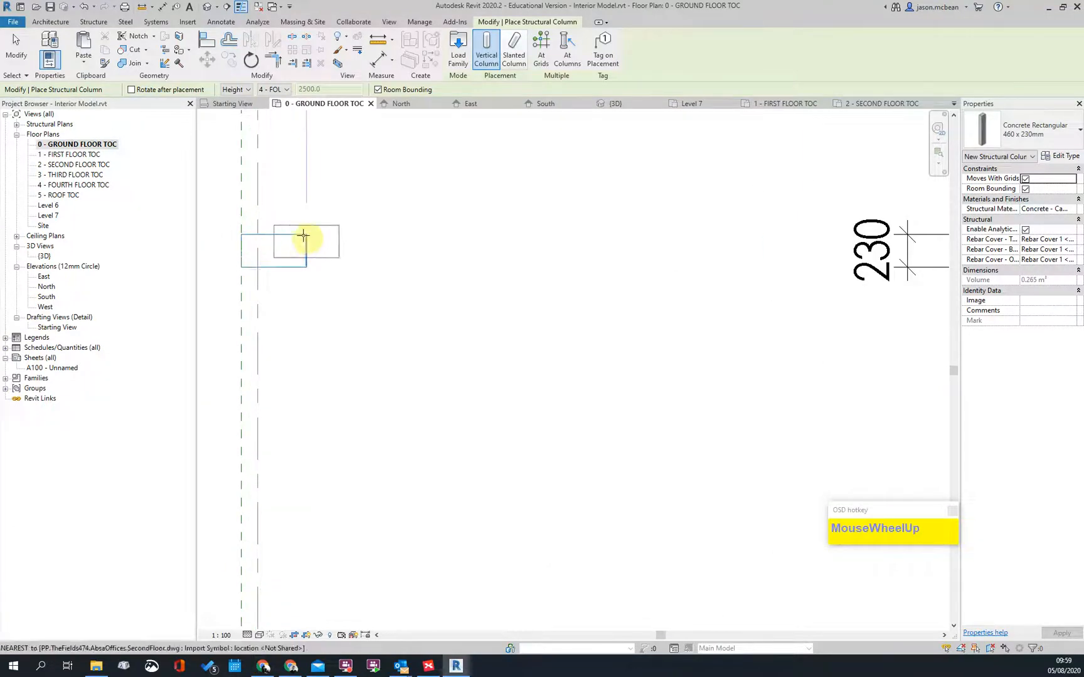
click(308, 235)
scroll(267, 263, down, 3)
middle_drag(479, 267, 339, 298)
scroll(464, 281, up, 2)
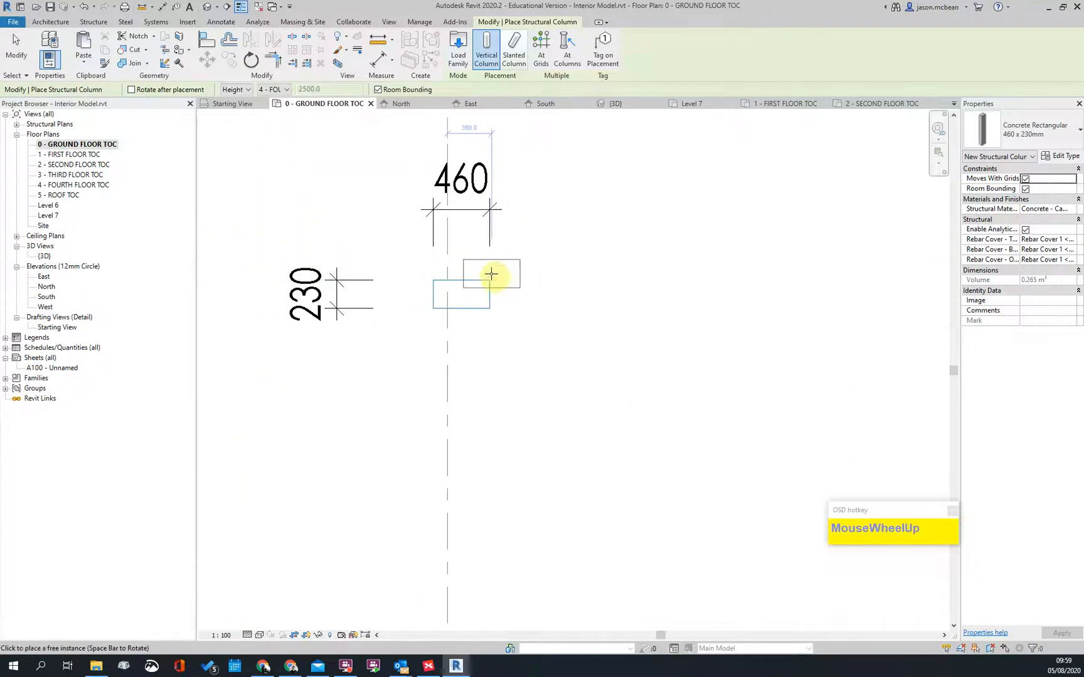
click(490, 280)
Step: Place three columns over the DWG outlines, including one on grid 4
scroll(399, 283, down, 3)
middle_drag(661, 316, 473, 327)
scroll(648, 382, down, 3)
middle_drag(648, 382, 488, 296)
scroll(488, 296, up, 2)
scroll(488, 296, up, 6)
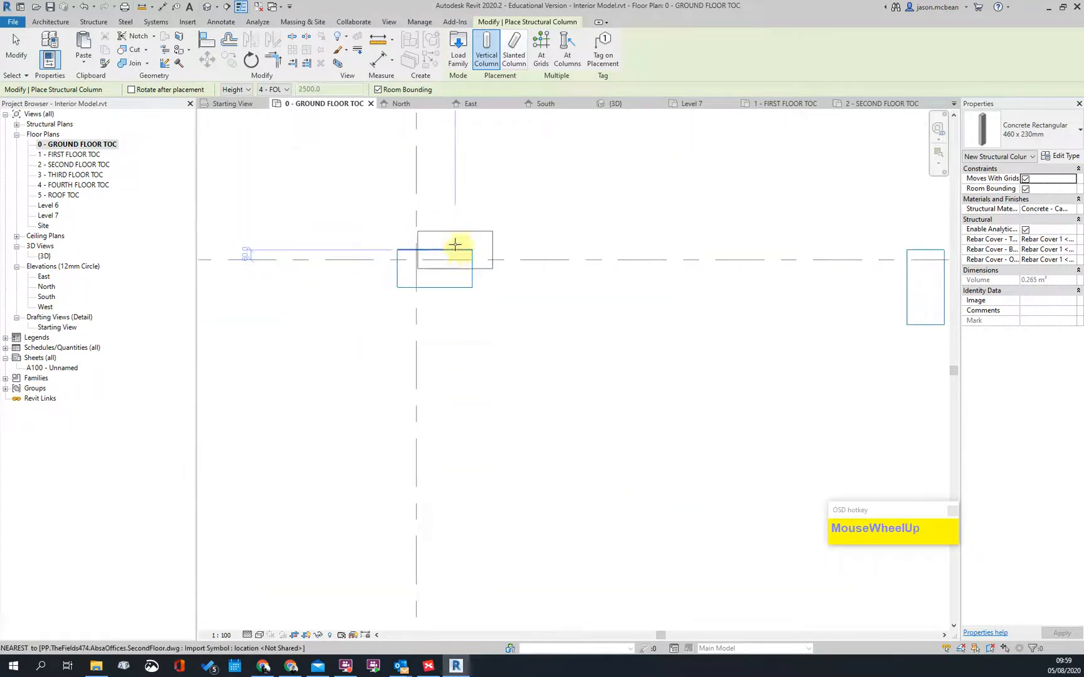
click(455, 250)
scroll(424, 285, down, 3)
middle_drag(423, 285, 576, 300)
scroll(646, 293, up, 2)
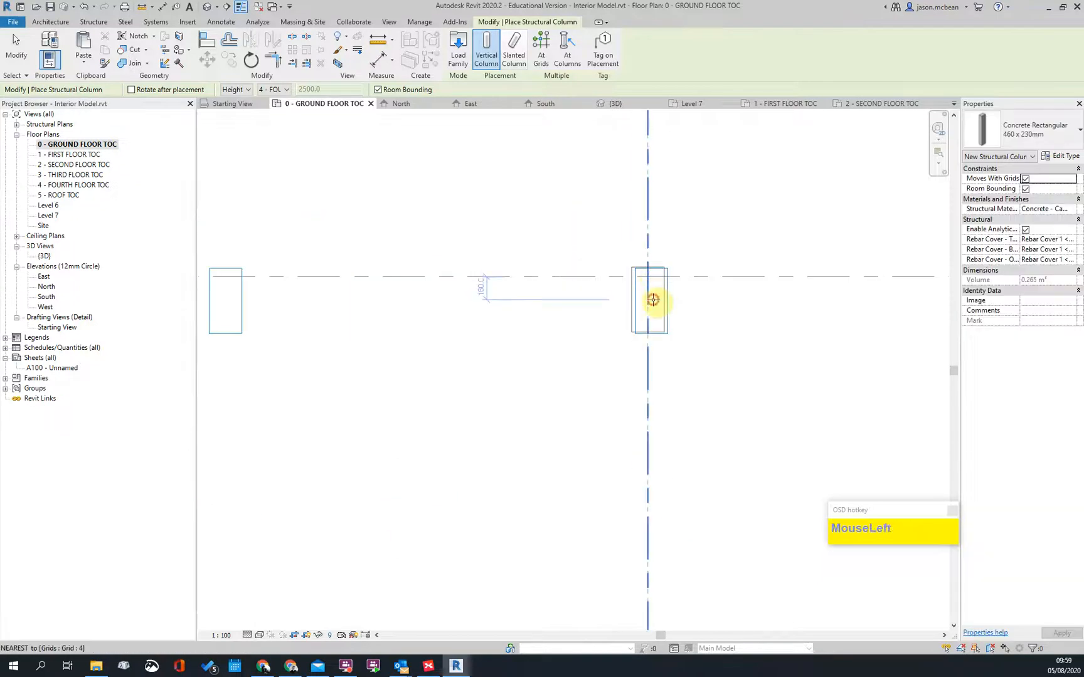
click(653, 300)
scroll(506, 300, down, 2)
middle_drag(714, 356, 283, 375)
scroll(486, 311, up, 2)
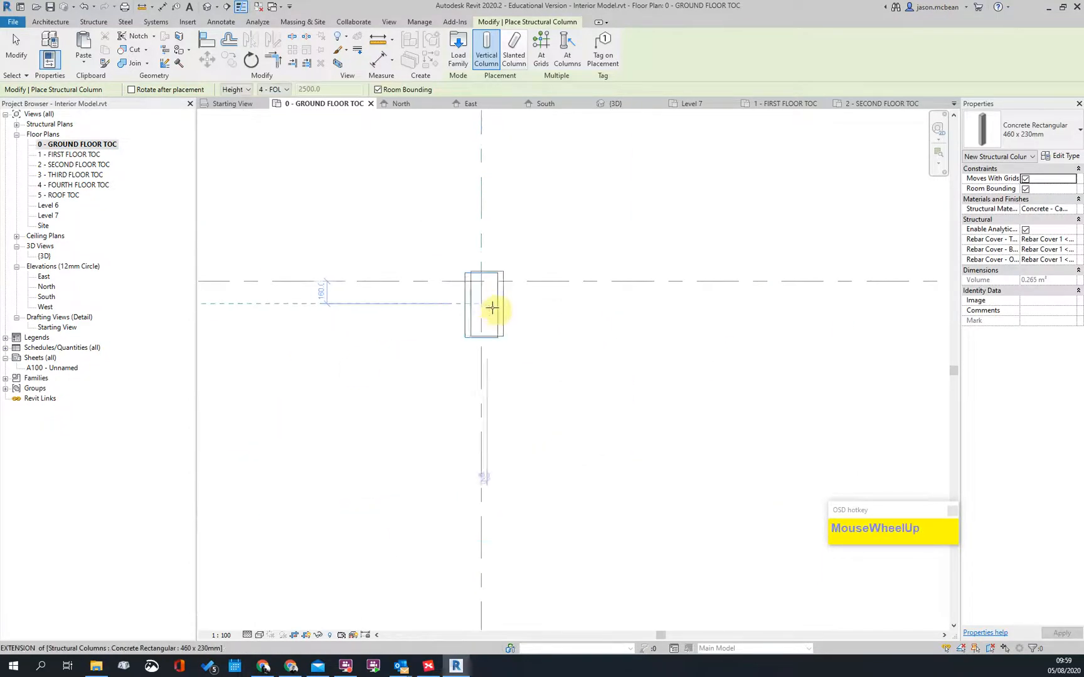
scroll(651, 317, down, 2)
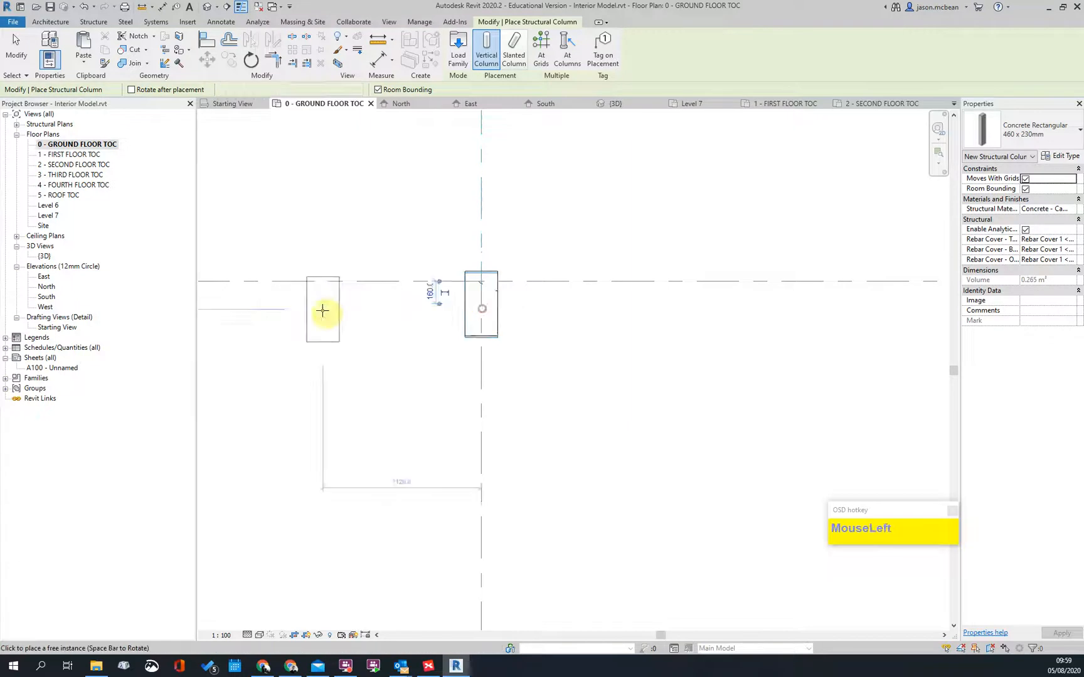
scroll(651, 317, up, 2)
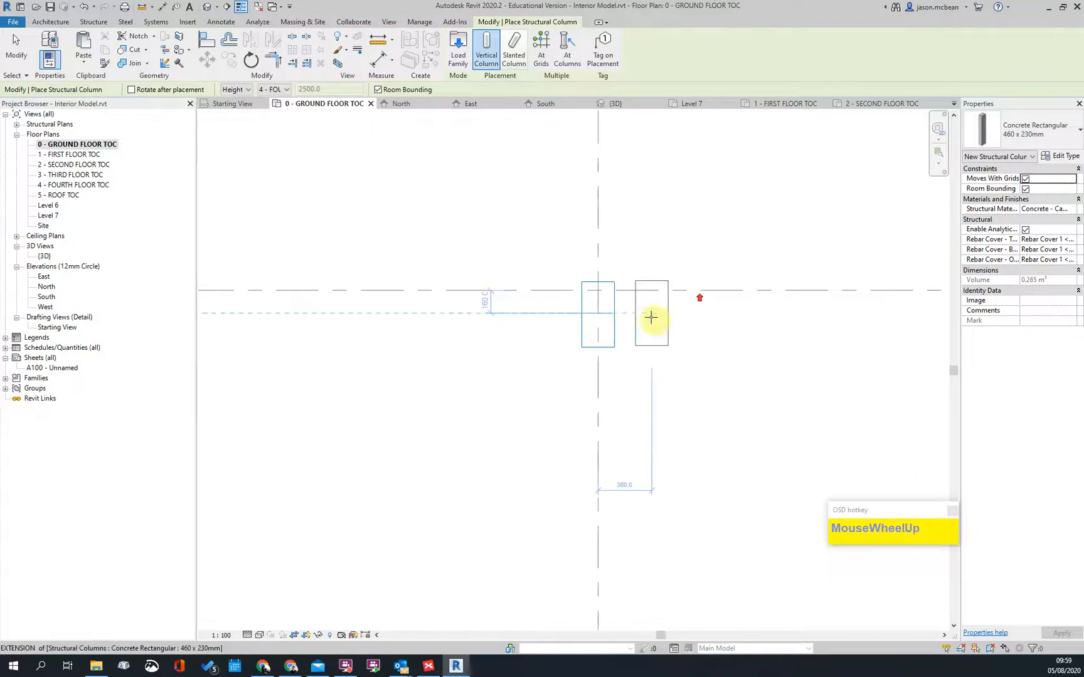
click(599, 313)
Step: Place three columns at the outline positions beside the last grid line
scroll(486, 249, down, 2)
middle_drag(696, 341, 353, 344)
scroll(503, 238, up, 2)
click(524, 267)
scroll(580, 189, down, 3)
scroll(596, 333, up, 2)
scroll(591, 345, up, 2)
click(545, 268)
scroll(674, 263, down, 4)
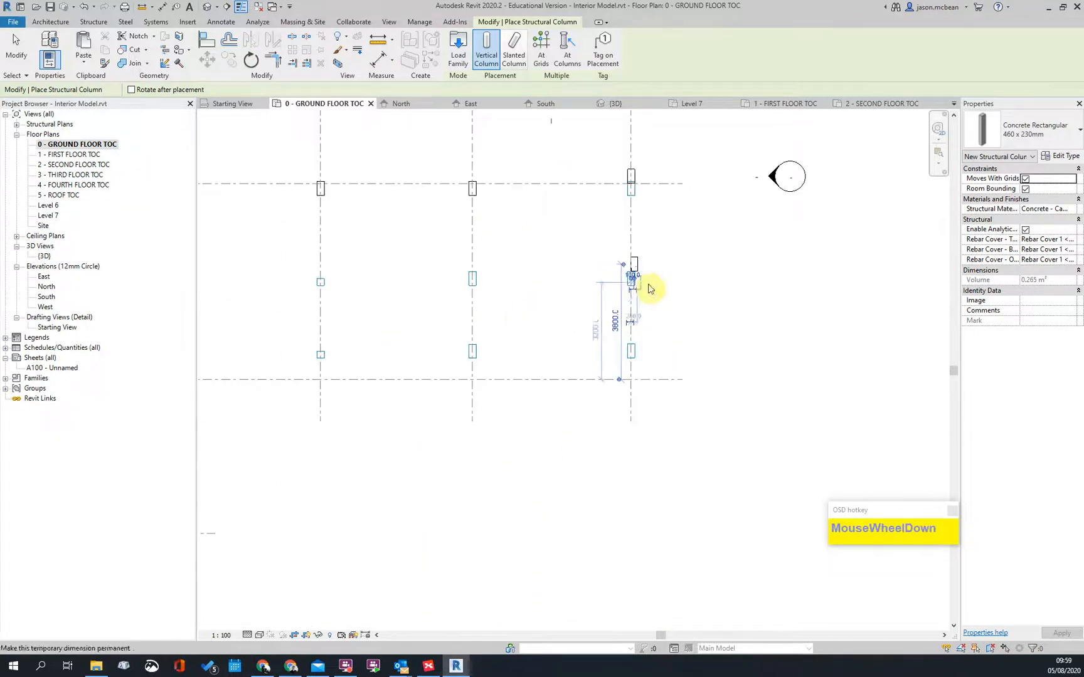
scroll(656, 286, up, 2)
scroll(522, 271, down, 2)
scroll(415, 245, up, 2)
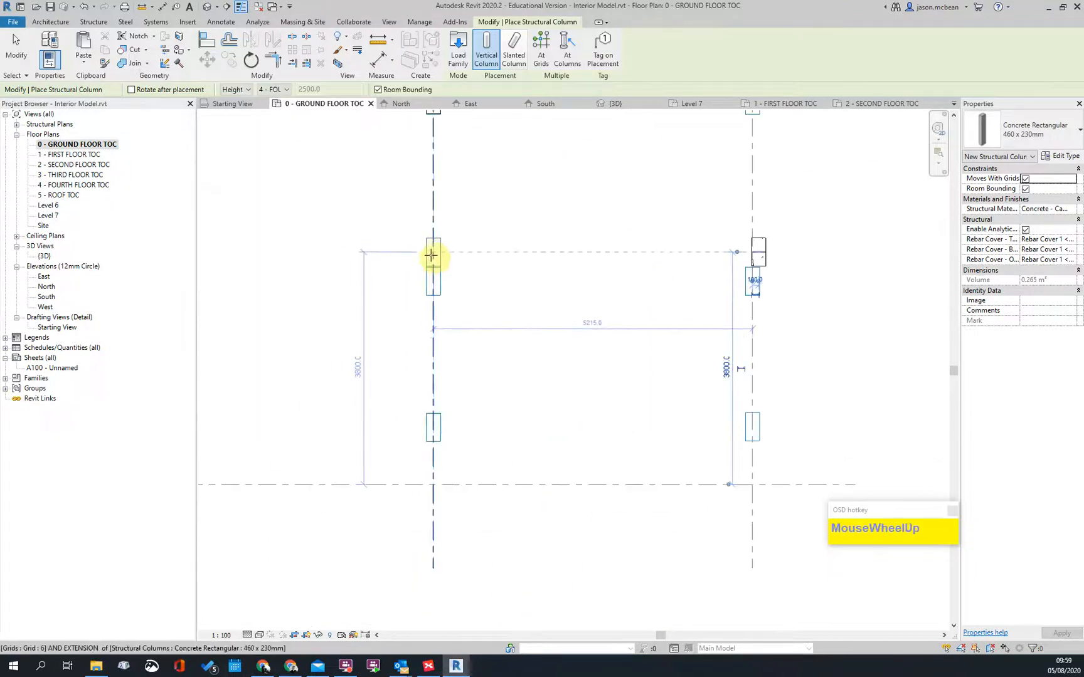
click(433, 255)
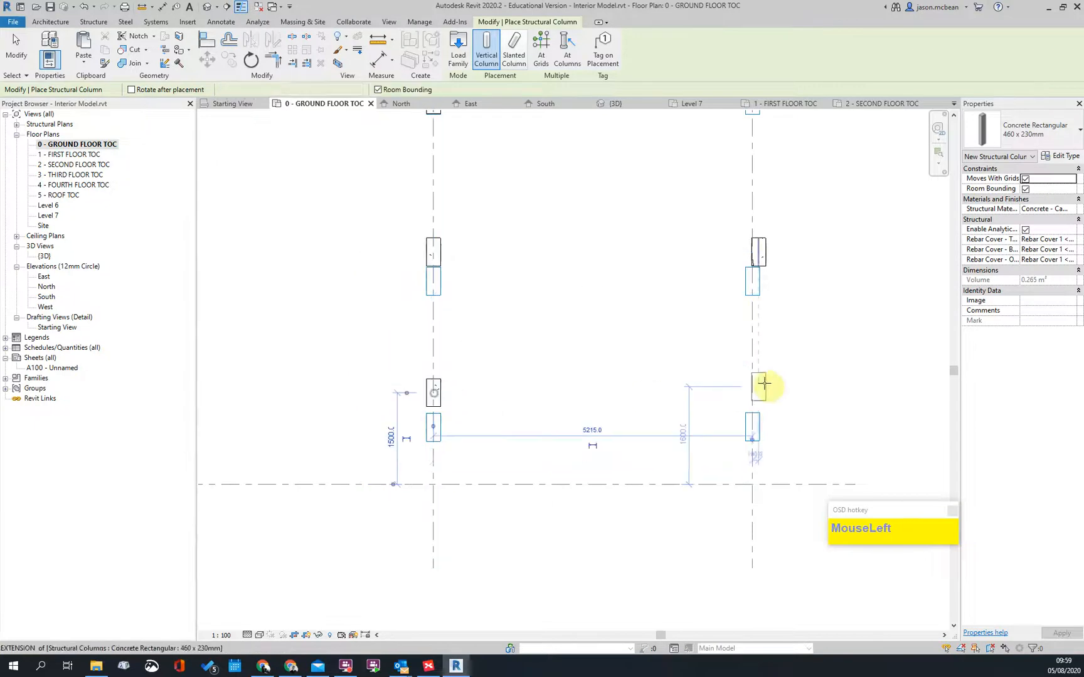
Step: Place two side-by-side columns on a grid line, then move to the upper column row
scroll(513, 399, down, 4)
scroll(649, 394, up, 3)
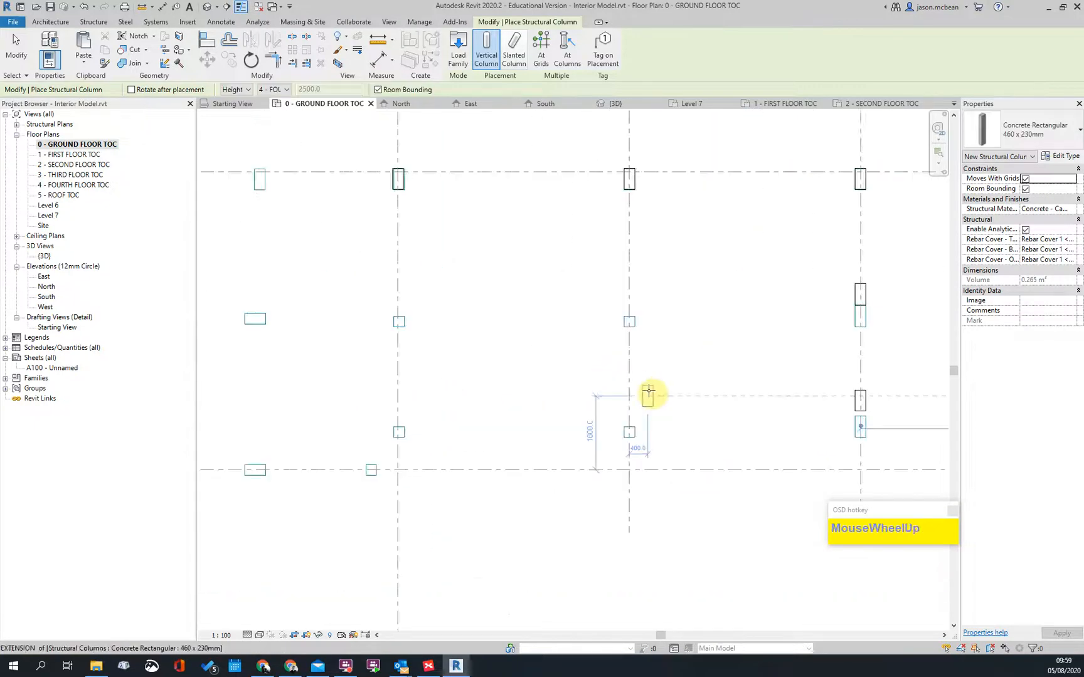
scroll(556, 341, down, 2)
scroll(364, 310, up, 5)
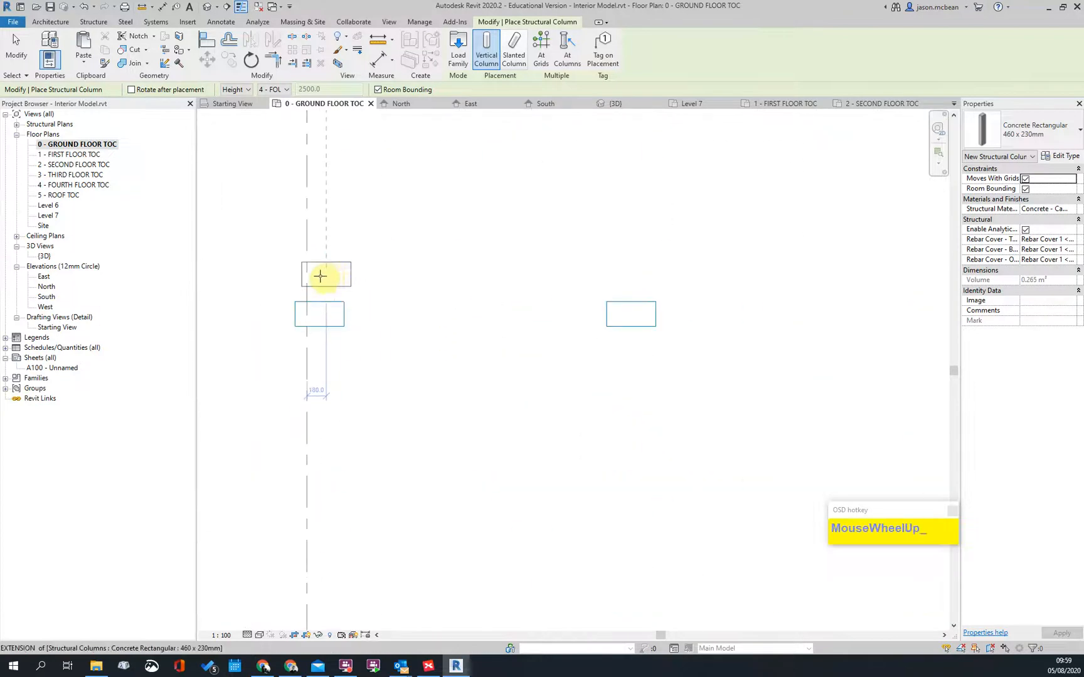
scroll(581, 314, down, 3)
scroll(537, 292, up, 3)
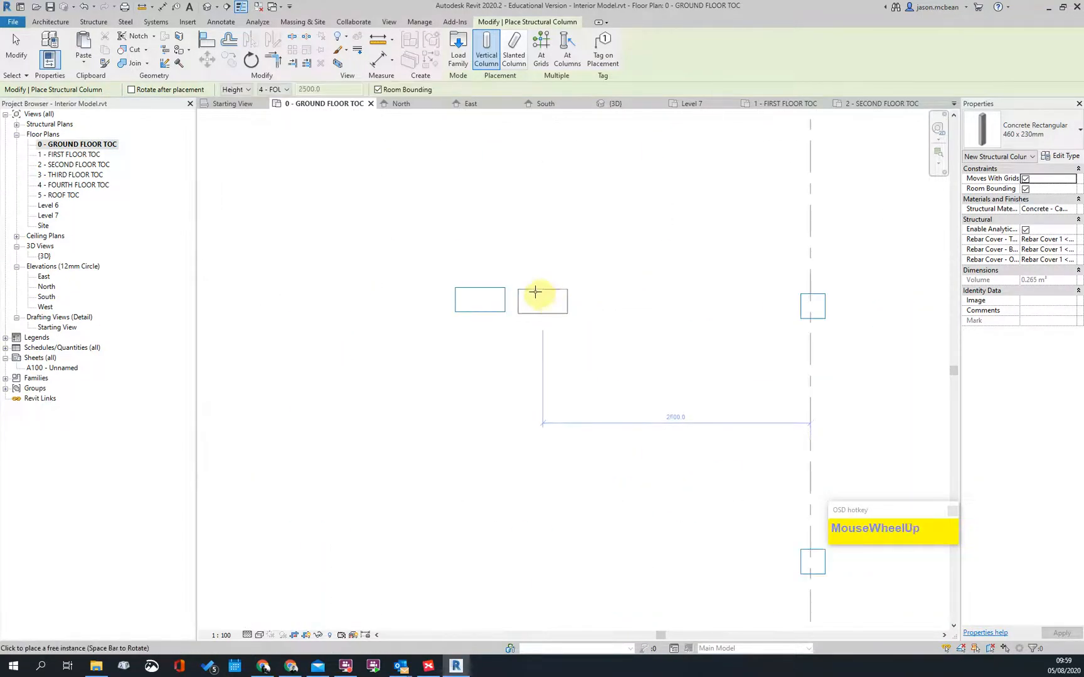
scroll(737, 307, down, 2)
scroll(431, 401, up, 4)
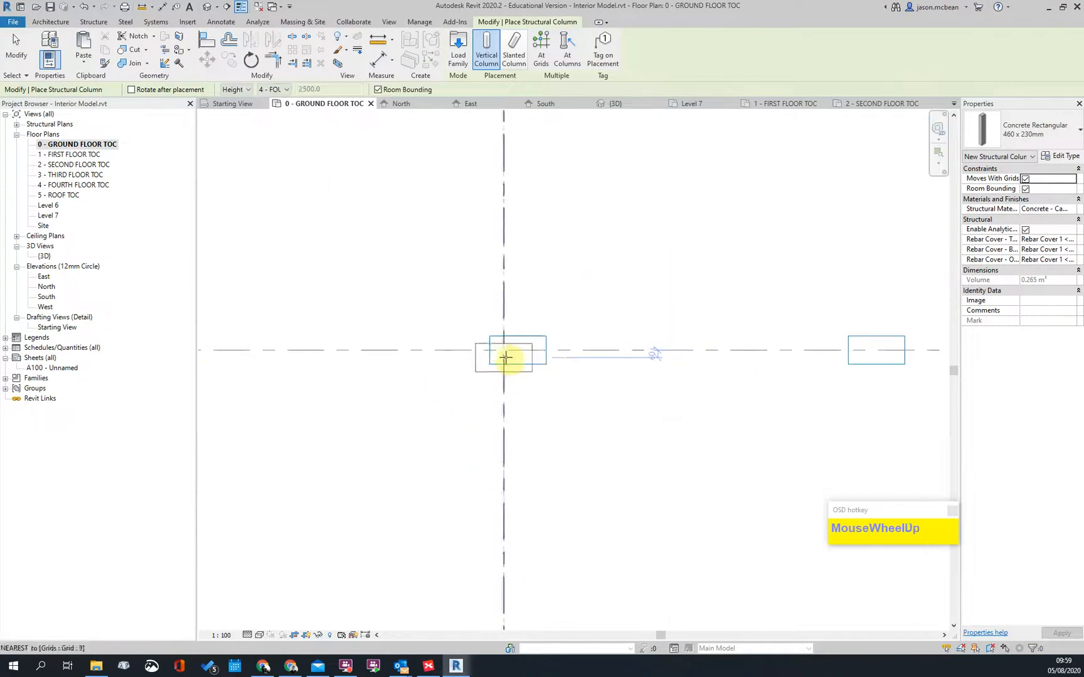
middle_drag(776, 364, 399, 356)
scroll(755, 358, down, 4)
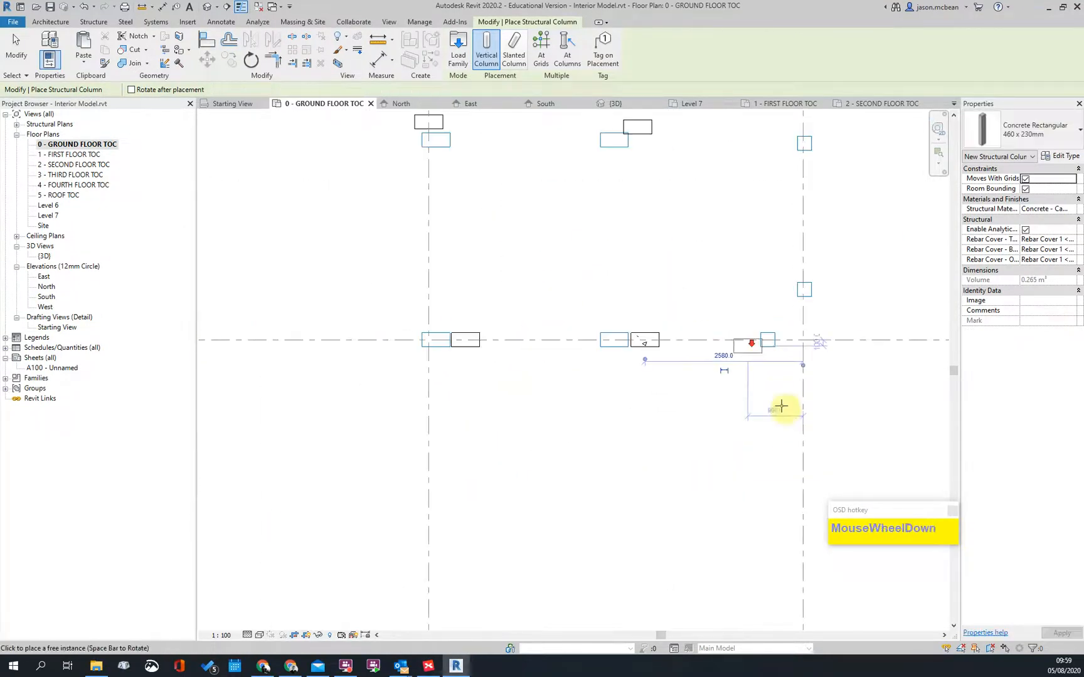
scroll(342, 370, up, 3)
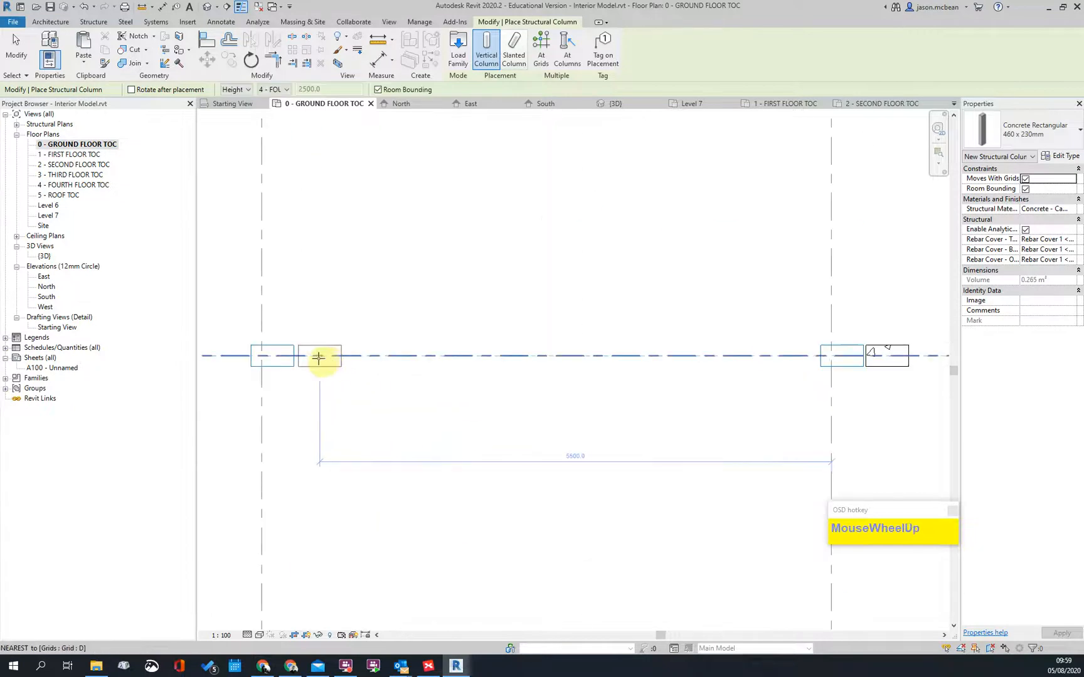
scroll(380, 380, down, 2)
middle_drag(380, 380, 356, 310)
scroll(355, 310, up, 3)
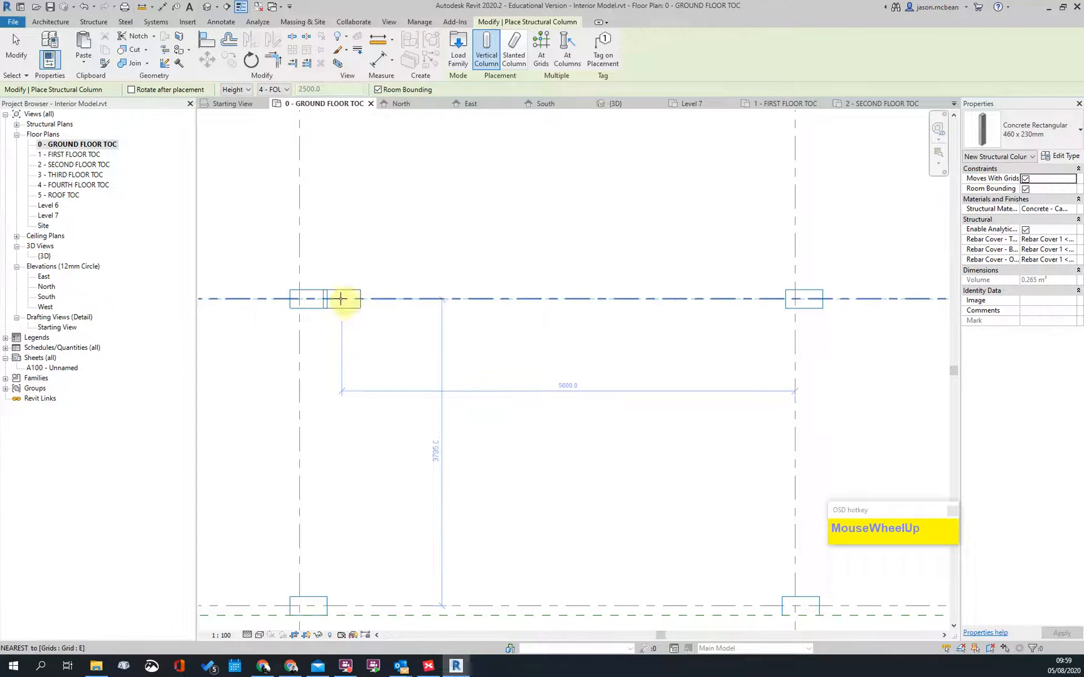
click(342, 300)
scroll(425, 200, down, 3)
scroll(379, 361, up, 3)
scroll(409, 338, up, 2)
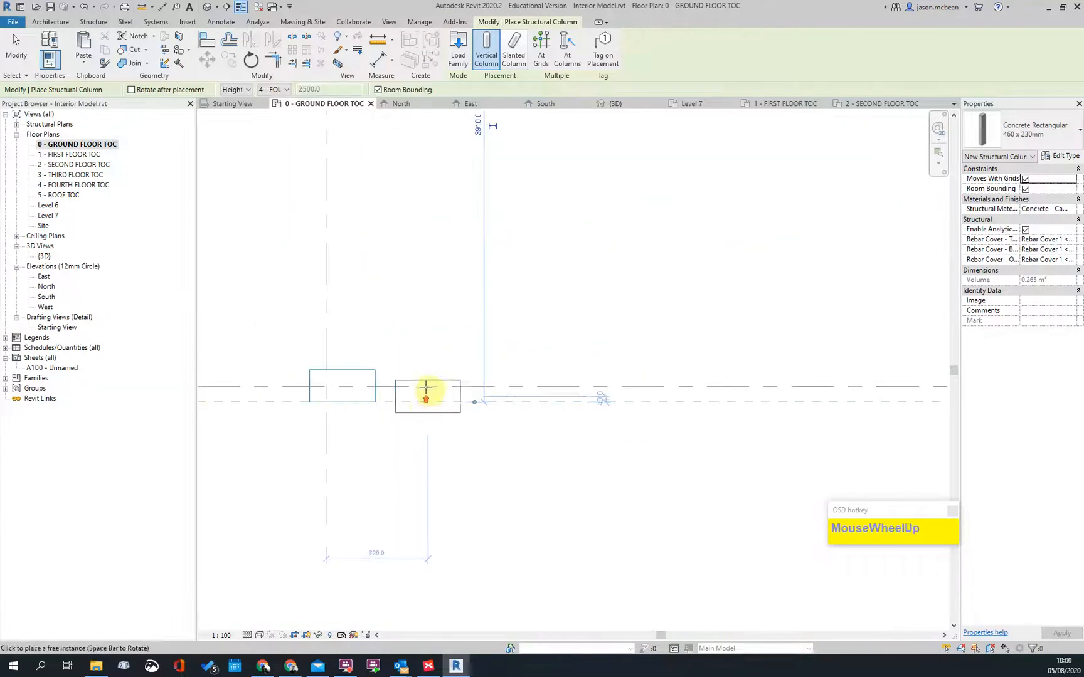
click(419, 385)
scroll(508, 316, down, 3)
scroll(375, 399, up, 3)
middle_drag(754, 412, 363, 381)
scroll(460, 404, down, 2)
scroll(450, 422, down, 3)
middle_drag(595, 312, 618, 389)
scroll(424, 409, up, 3)
Step: End the previous placement, dismiss the unsaved-project reminder and select a placed column in the lower row
key(Escape)
middle_click(193, 345)
scroll(348, 352, up, 2)
scroll(452, 363, down, 2)
scroll(338, 358, up, 3)
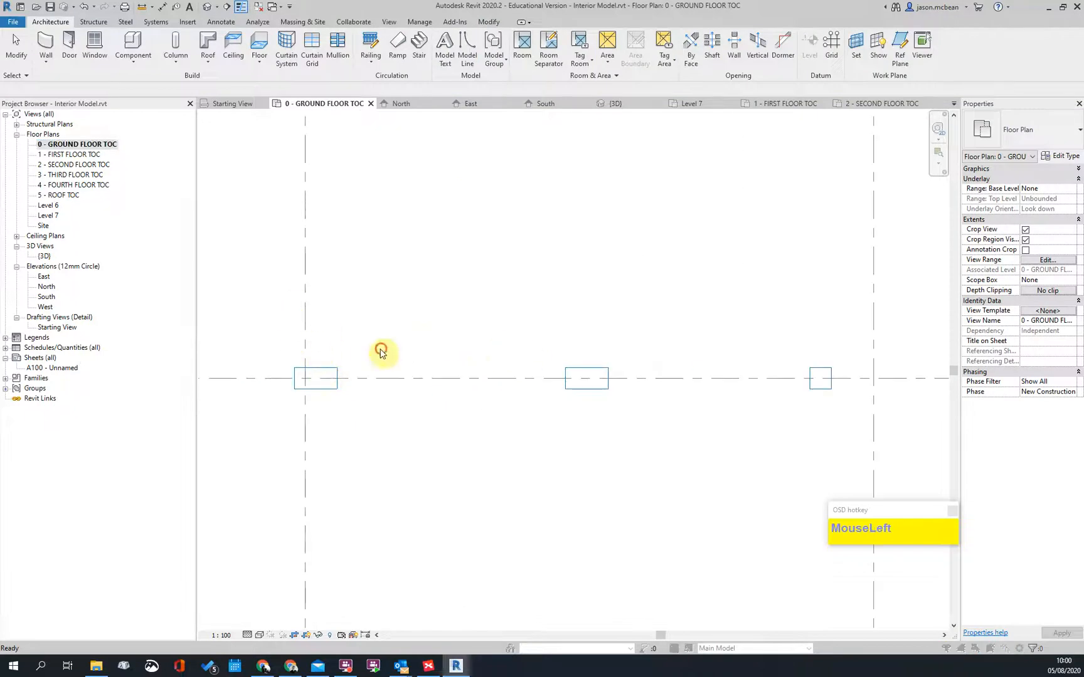
key(Escape)
scroll(499, 340, down, 2)
scroll(443, 484, up, 2)
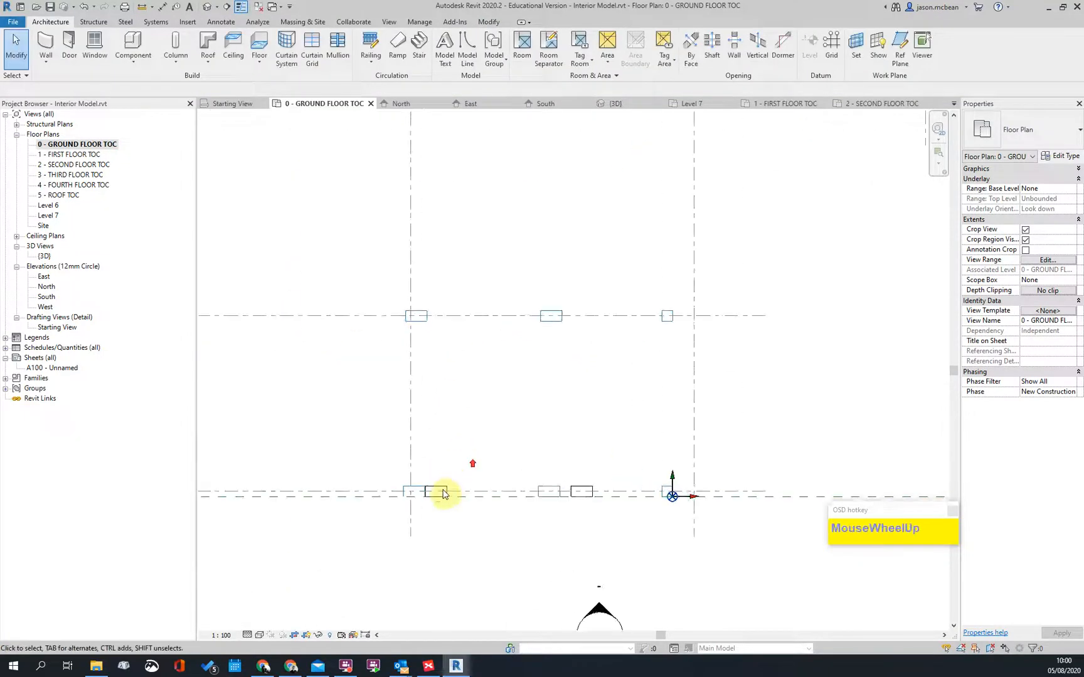
click(437, 502)
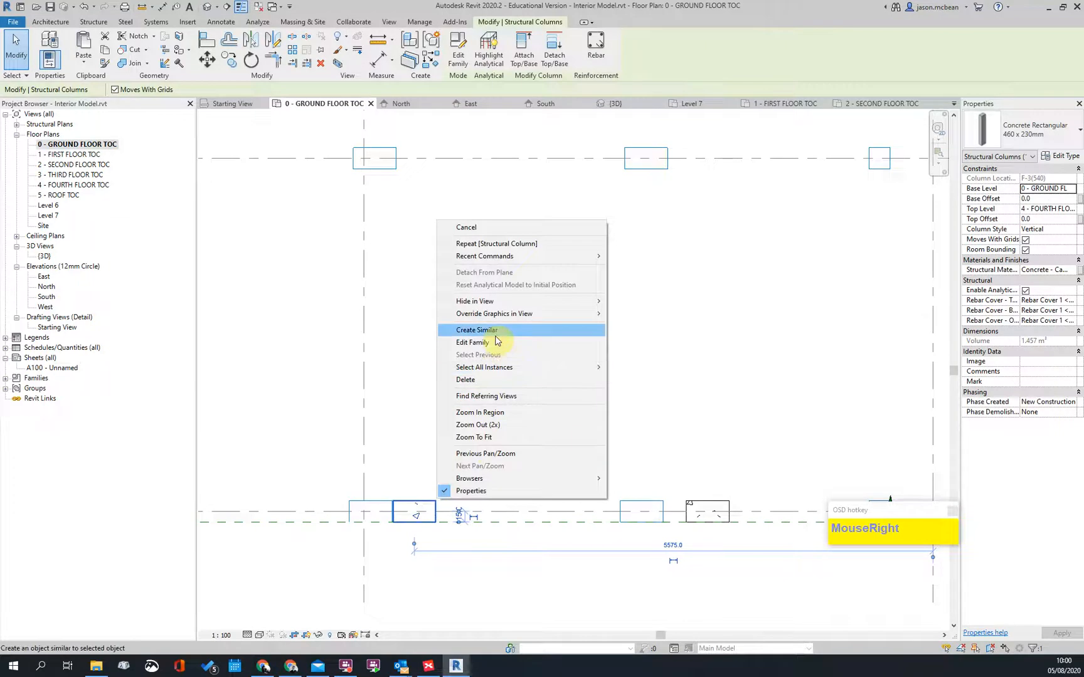
Step: Place another 460 x 230mm column beside the column on the top grid line
click(496, 332)
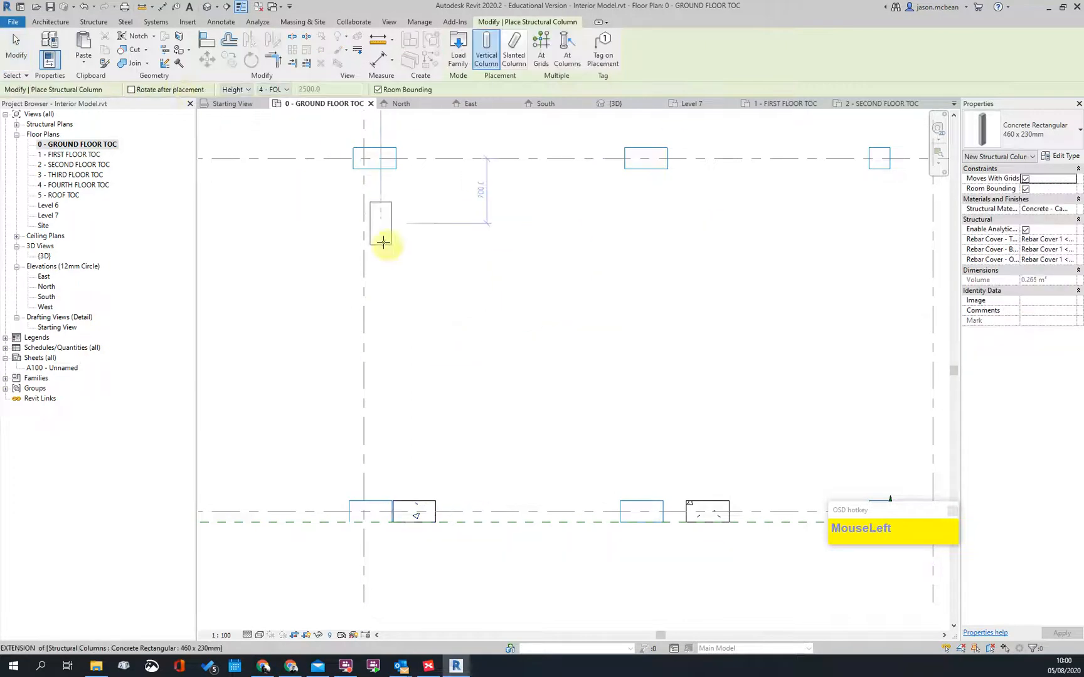
scroll(399, 268, up, 2)
middle_drag(400, 267, 456, 310)
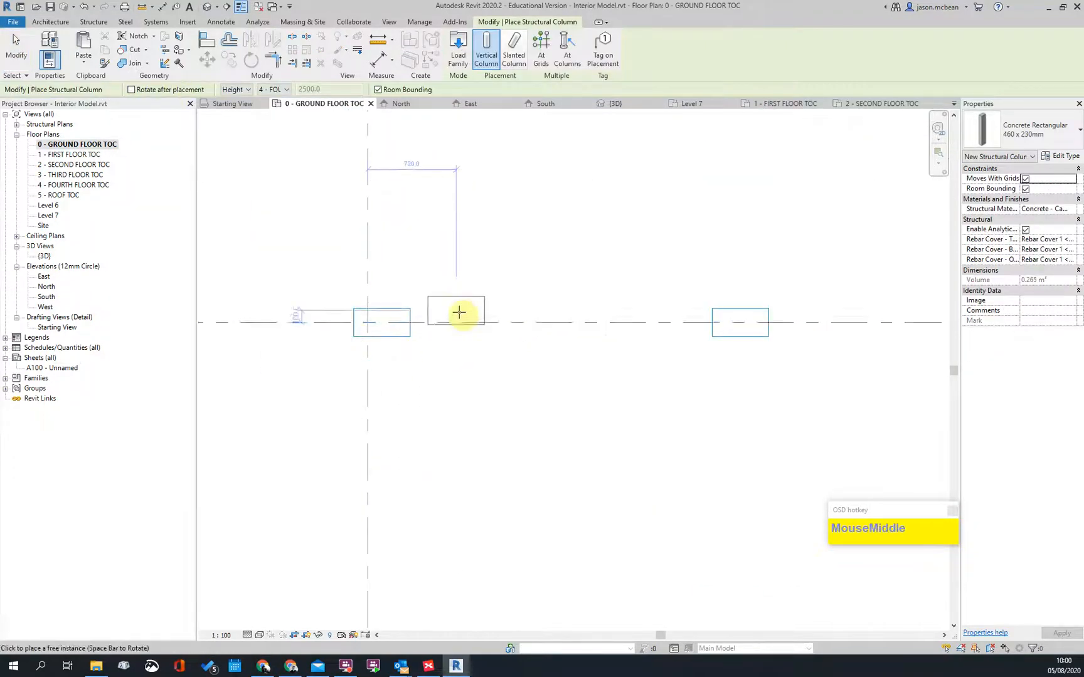
click(462, 321)
scroll(689, 416, down, 2)
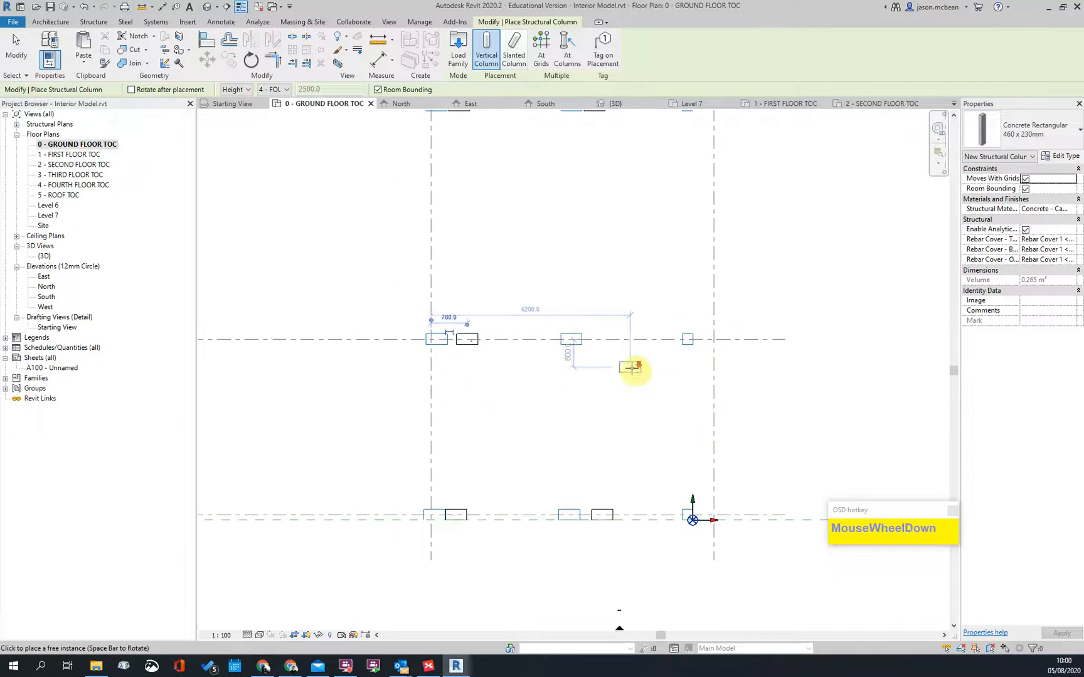
scroll(608, 346, up, 1)
scroll(665, 416, down, 5)
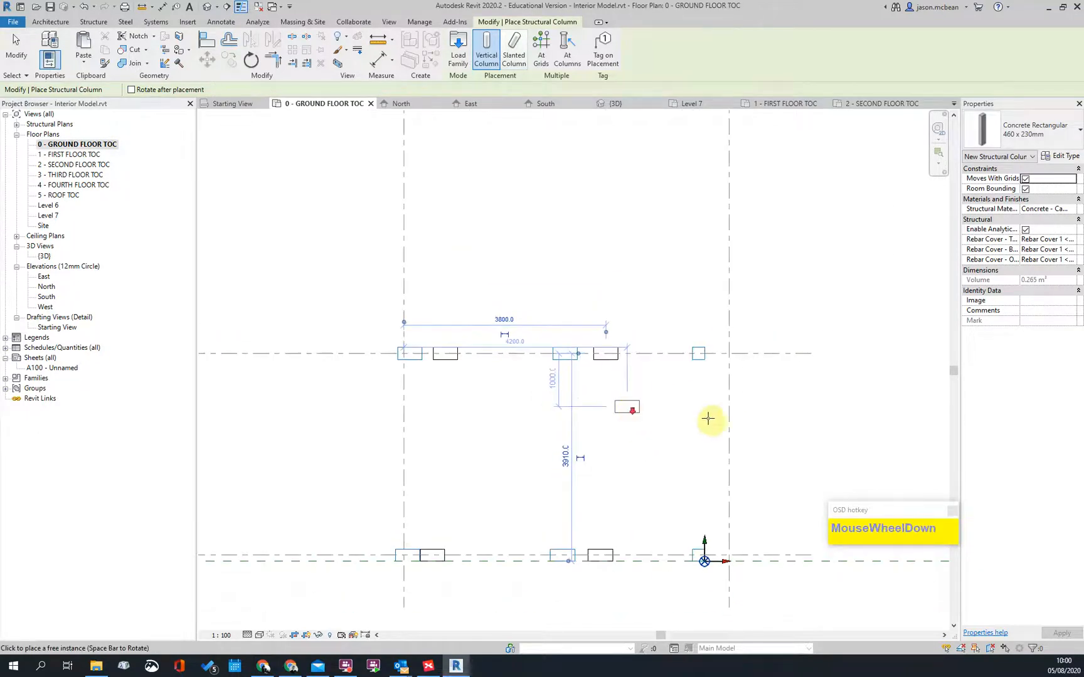
Step: Place three more 460 x 230mm columns at the next DWG column positions
middle_drag(794, 367, 656, 281)
scroll(764, 341, up, 1)
scroll(562, 249, up, 3)
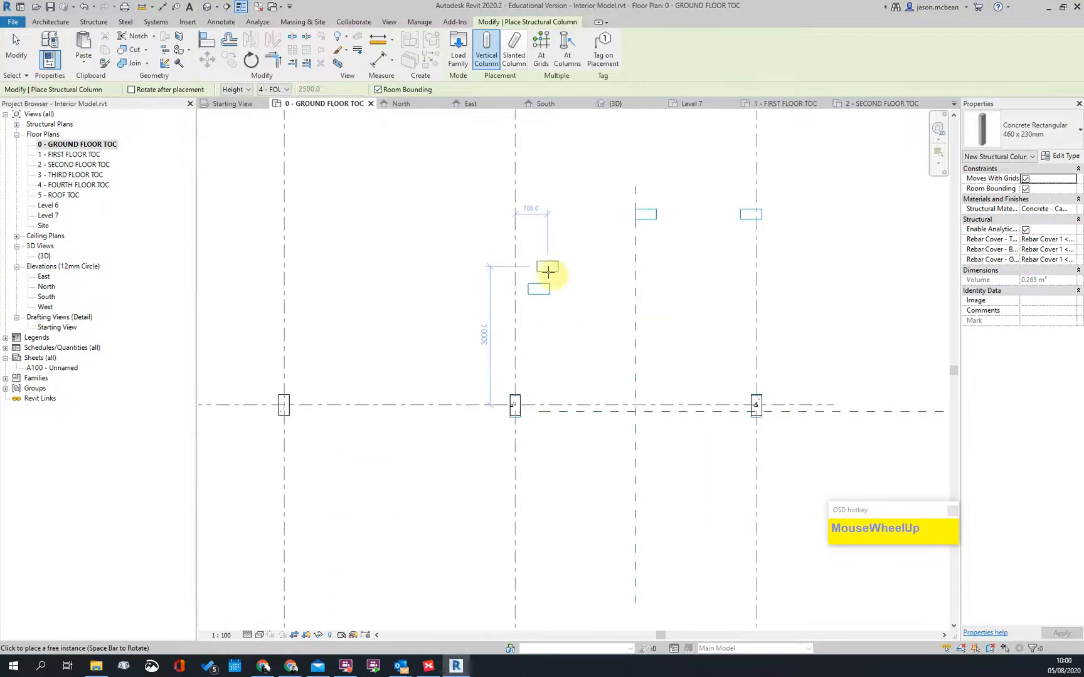
click(547, 271)
click(686, 206)
click(750, 192)
scroll(777, 274, down, 3)
middle_drag(596, 450, 704, 368)
scroll(619, 293, down, 4)
scroll(483, 438, up, 3)
scroll(338, 307, up, 2)
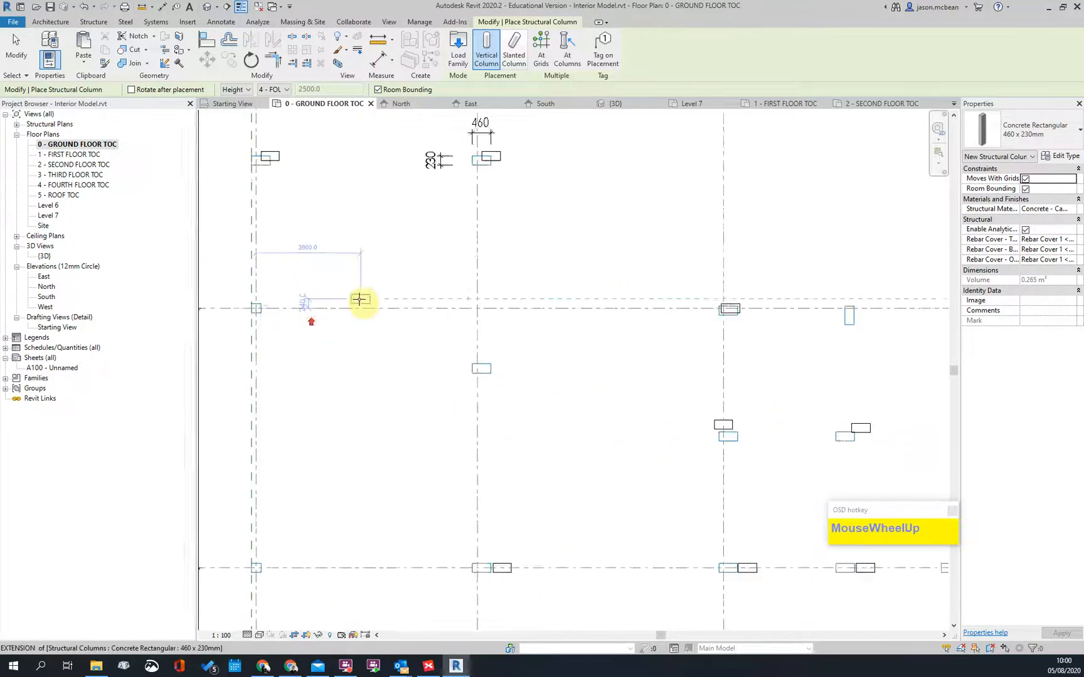
scroll(363, 302, down, 2)
click(1044, 132)
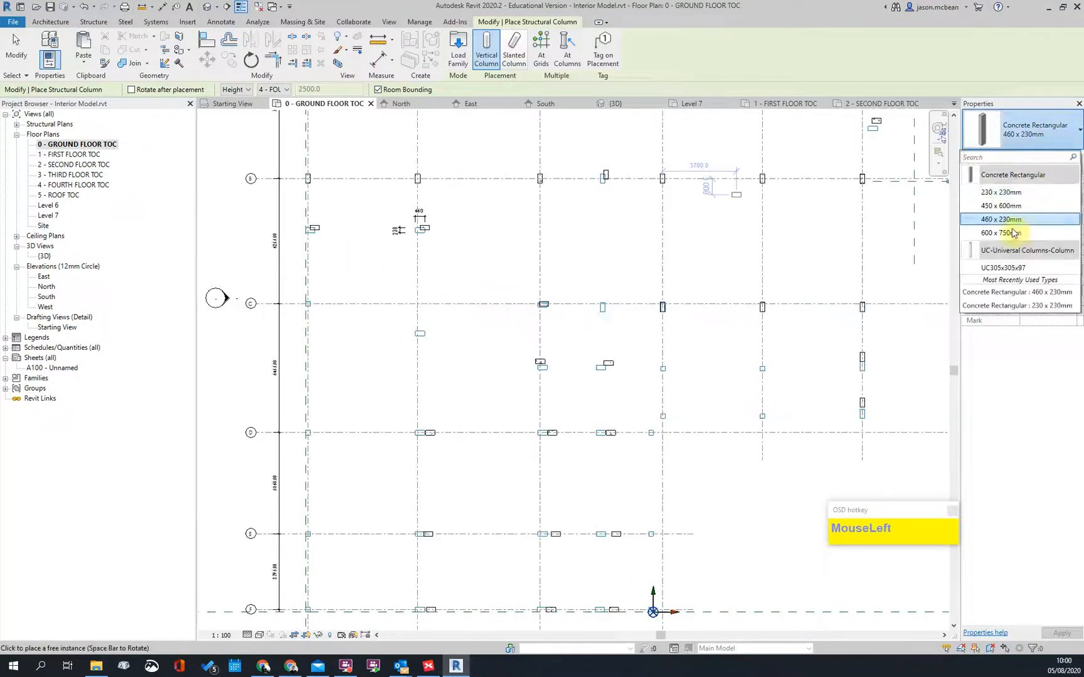
Step: Switch to the 230 x 230mm concrete column type and place one at a grid intersection
click(994, 192)
scroll(317, 339, up, 2)
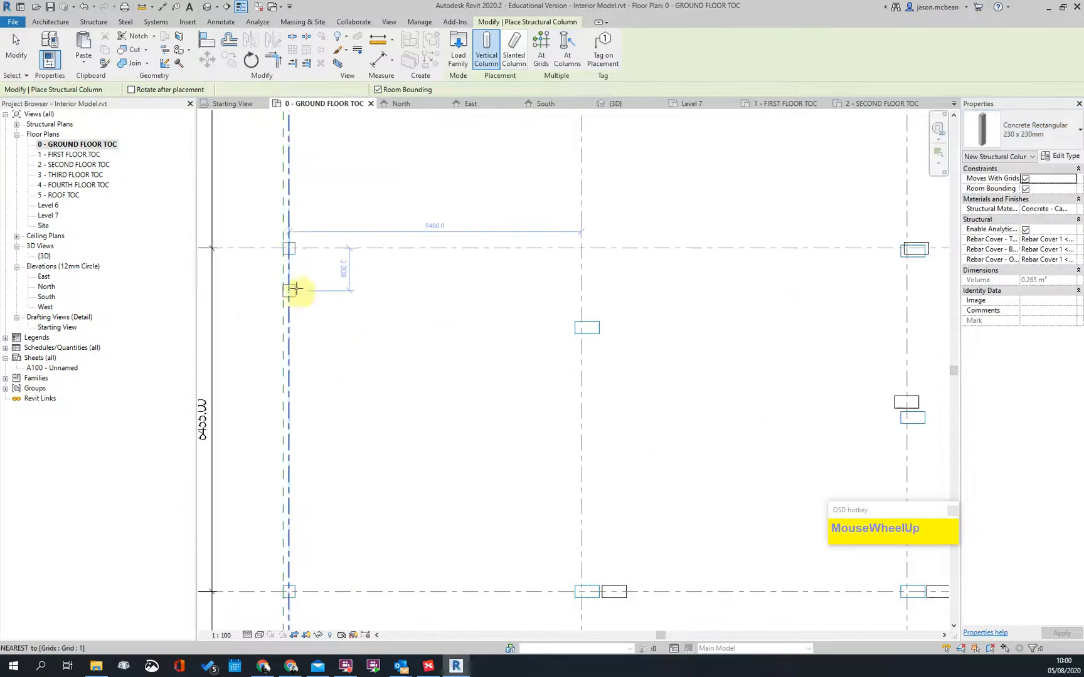
scroll(285, 232, up, 1)
scroll(376, 503, down, 2)
scroll(342, 470, up, 3)
click(329, 453)
Step: Place 230 x 230mm columns at two more grid intersections near grid E
scroll(389, 471, down, 2)
middle_drag(418, 518, 347, 387)
scroll(347, 387, up, 2)
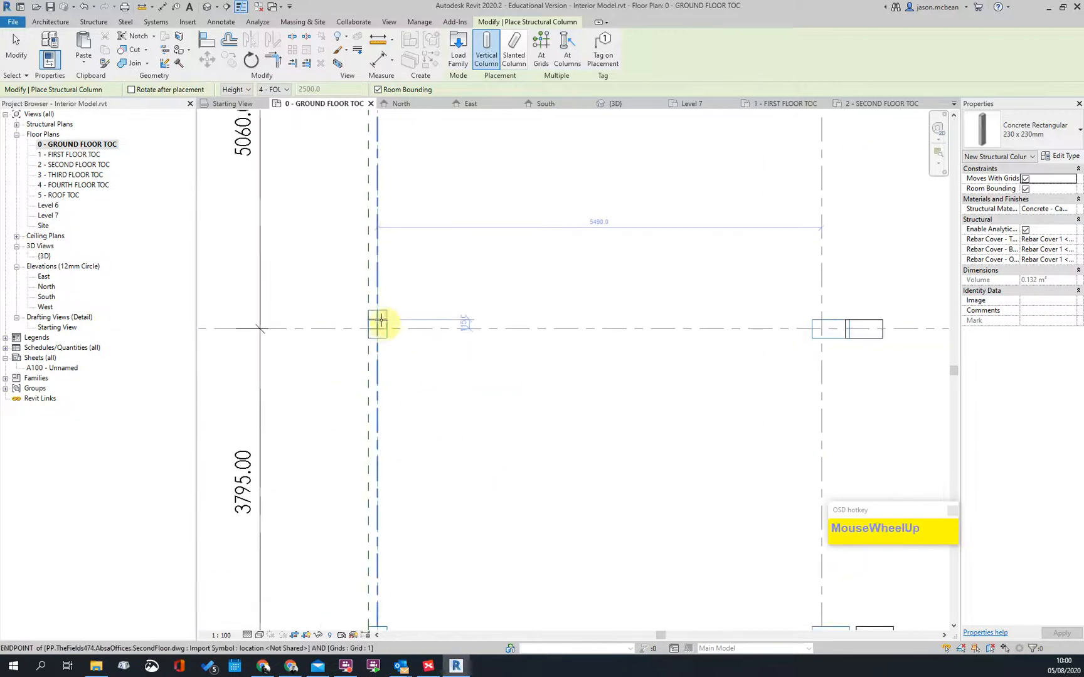
click(380, 333)
scroll(491, 395, down, 2)
scroll(420, 430, up, 2)
scroll(419, 431, up, 1)
click(382, 399)
Step: Place a 230 x 230mm column at a grid intersection near the model origin
scroll(274, 426, down, 2)
middle_drag(771, 458, 271, 457)
scroll(370, 425, down, 2)
scroll(657, 418, up, 4)
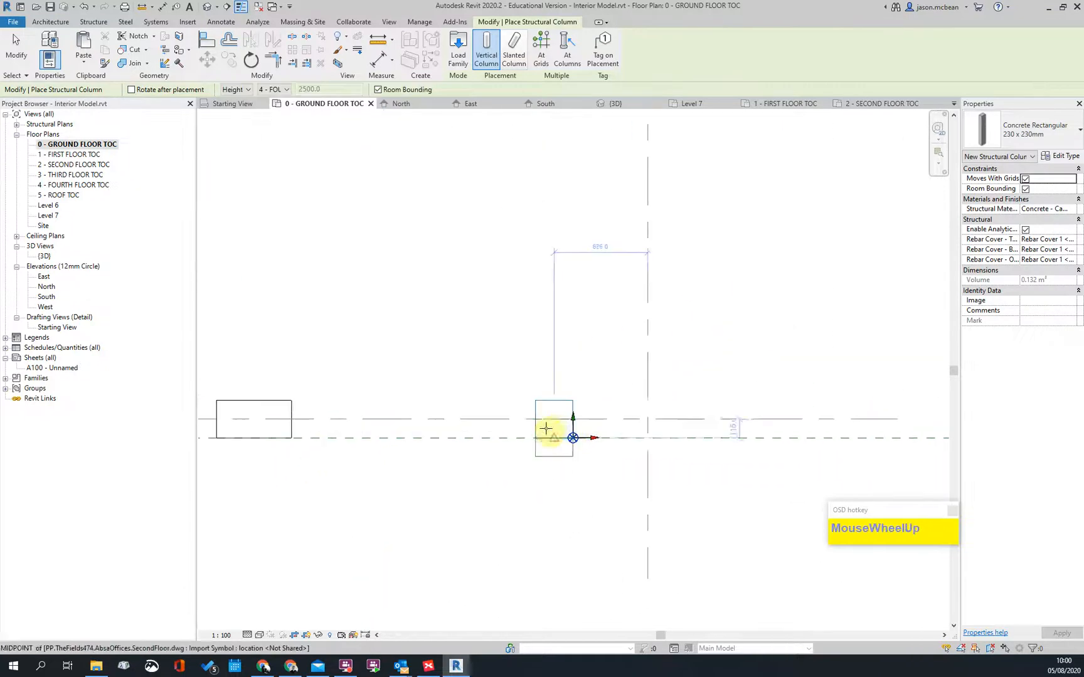
scroll(500, 481, down, 2)
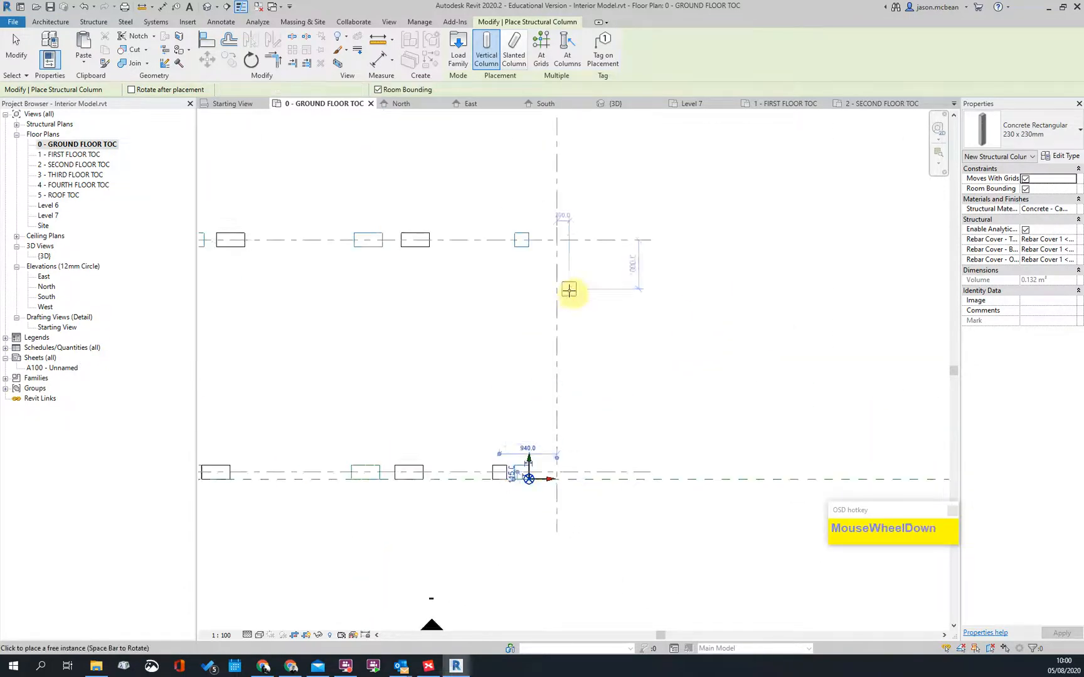
scroll(481, 246, up, 2)
scroll(552, 367, down, 2)
middle_drag(588, 418, 528, 370)
scroll(492, 308, up, 3)
click(491, 309)
Step: Place two 230 x 230mm columns at grid points along the left grid line
scroll(663, 261, down, 2)
middle_drag(663, 262, 469, 356)
scroll(494, 293, up, 3)
scroll(547, 316, down, 2)
scroll(519, 226, up, 2)
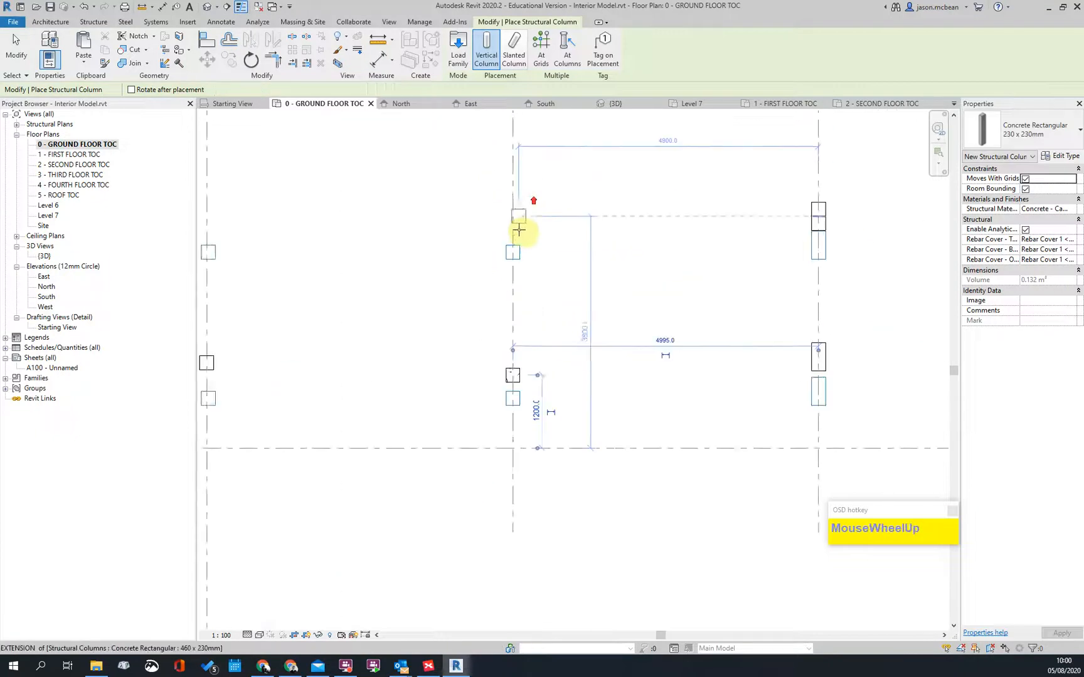
click(513, 224)
scroll(684, 264, down, 2)
scroll(411, 254, up, 1)
scroll(412, 253, up, 2)
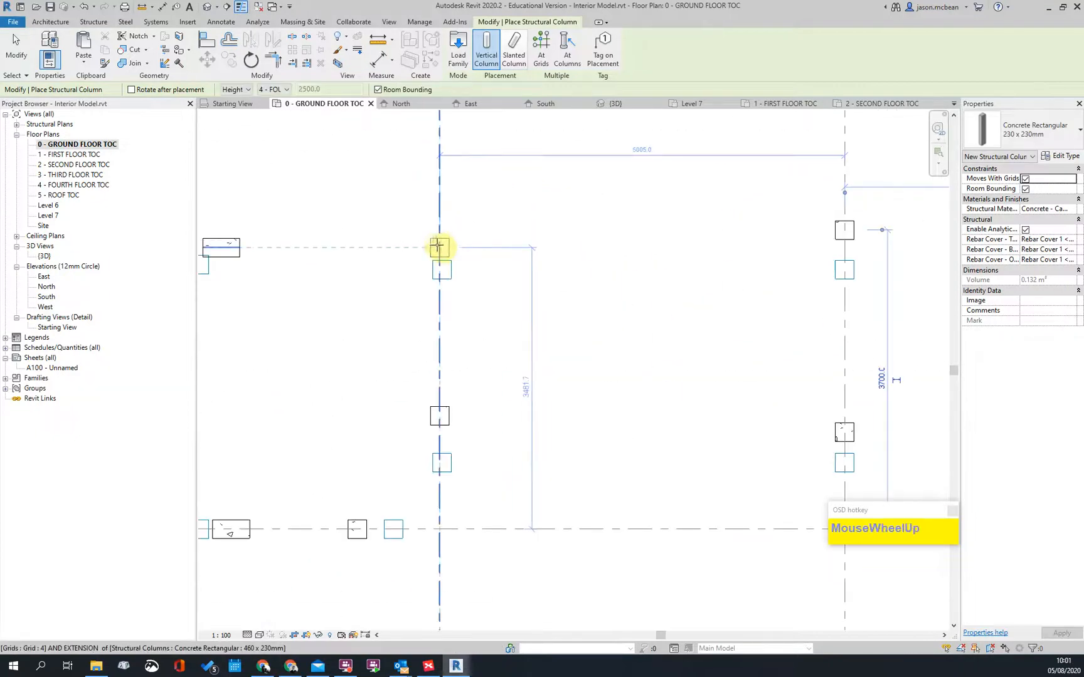
click(440, 244)
Step: Pan and zoom across the lower and left grid bays to reach the next column position
scroll(513, 302, down, 3)
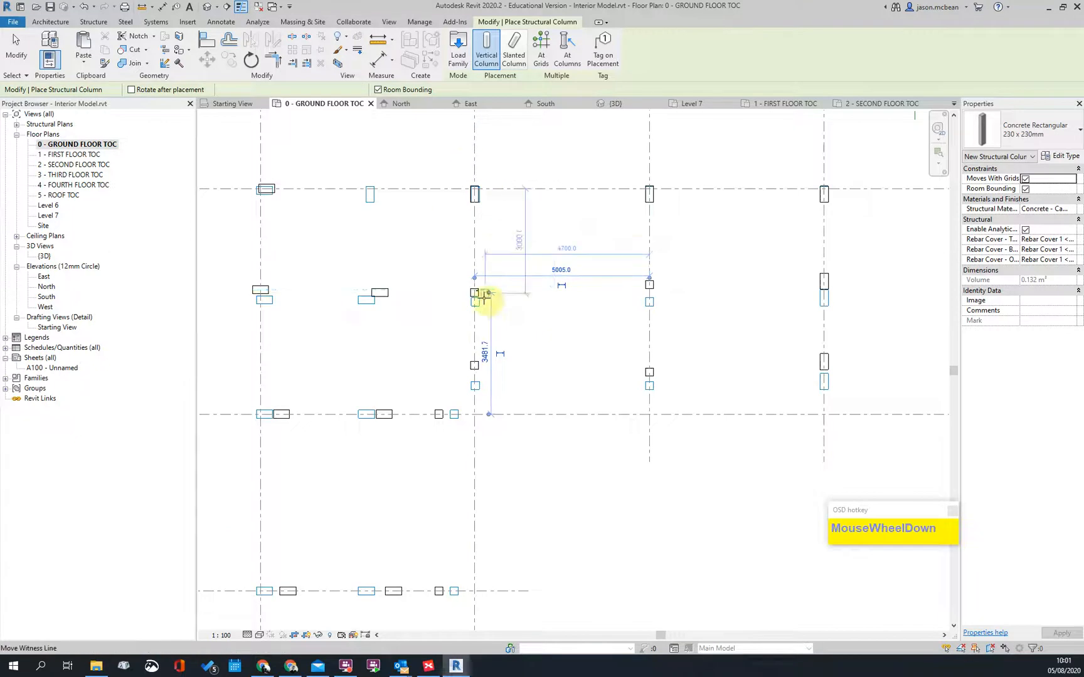
scroll(490, 202, up, 1)
scroll(491, 202, up, 2)
middle_drag(491, 202, 483, 402)
scroll(474, 235, down, 2)
middle_drag(513, 493, 443, 271)
scroll(433, 307, up, 2)
scroll(411, 286, down, 1)
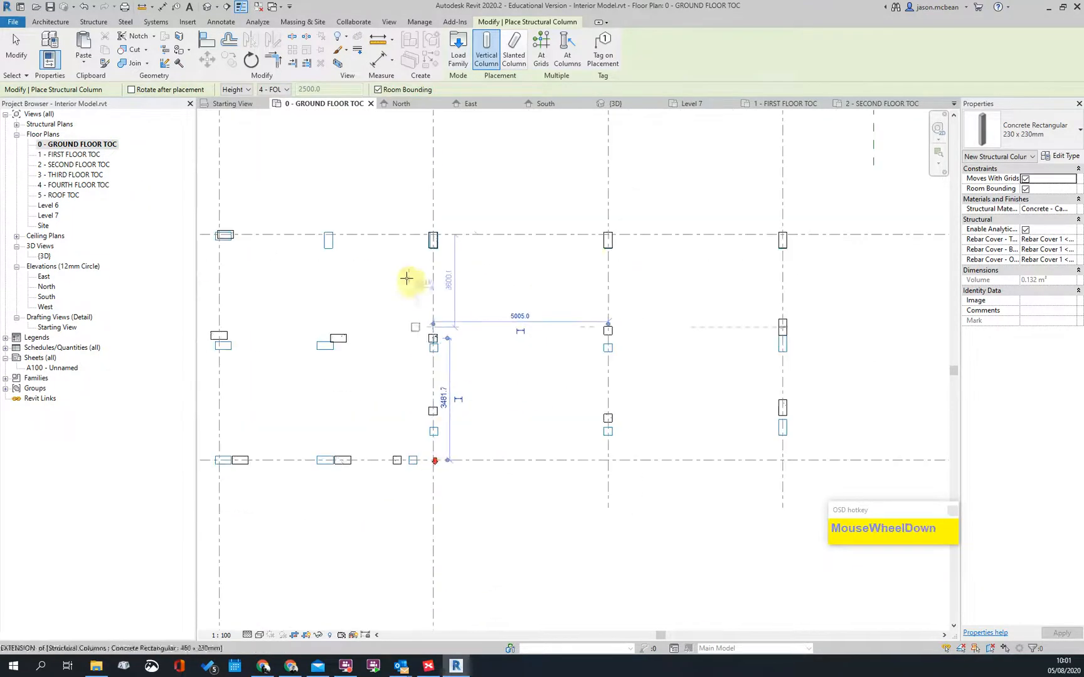
middle_drag(635, 287, 460, 257)
scroll(600, 242, down, 1)
scroll(612, 262, up, 3)
scroll(612, 261, down, 2)
scroll(784, 282, down, 2)
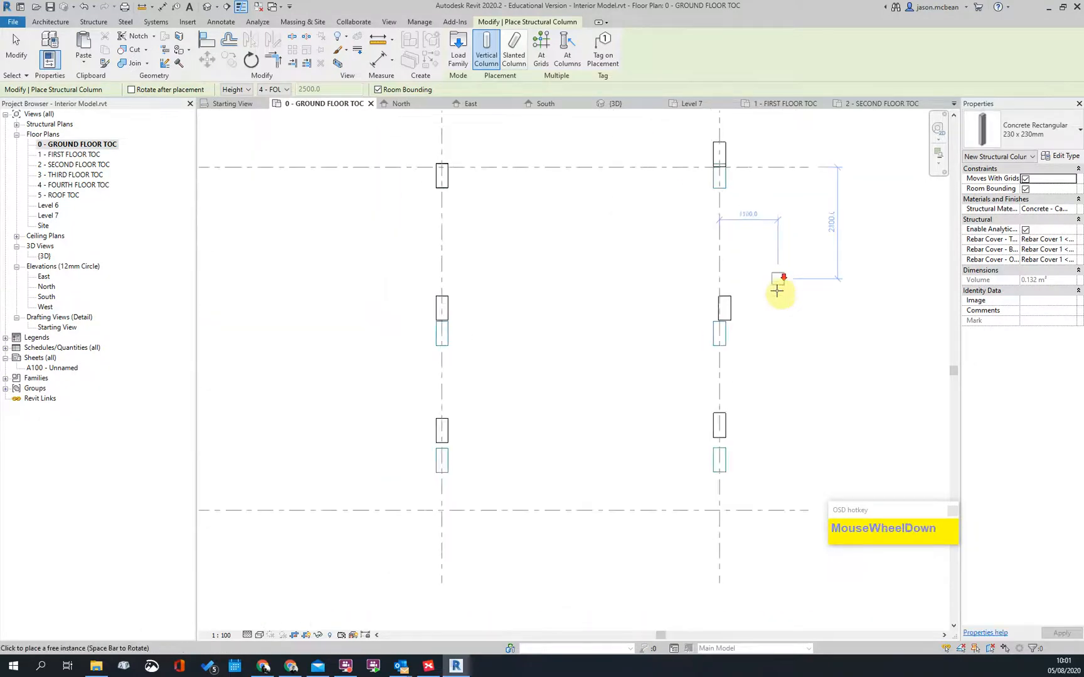
middle_drag(677, 235, 666, 414)
scroll(739, 328, down, 2)
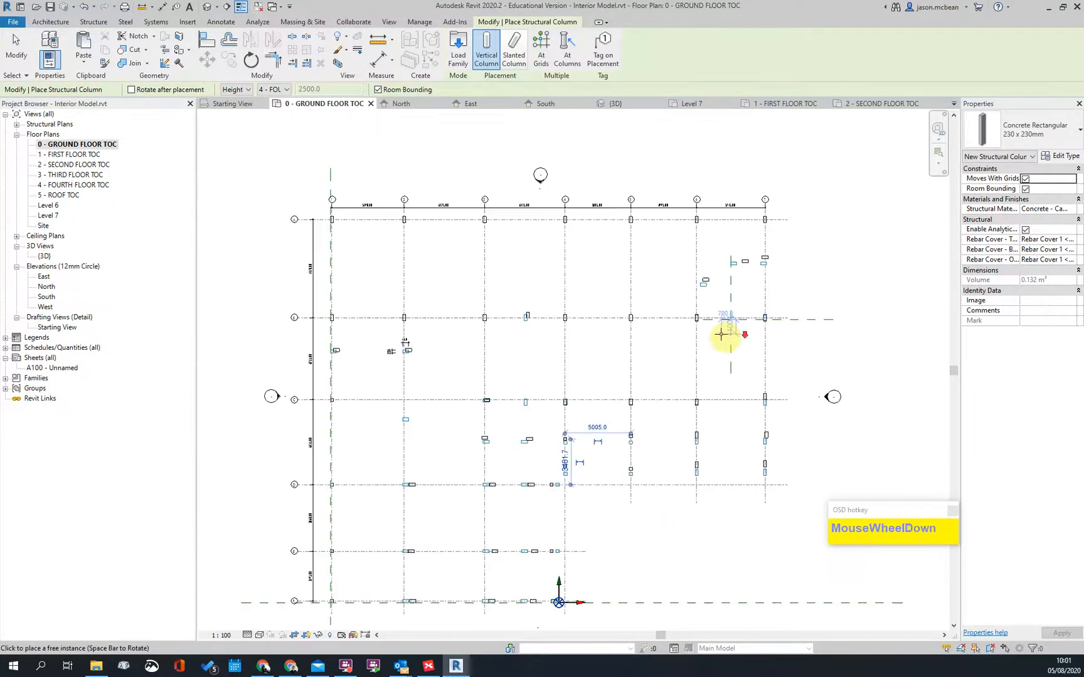
scroll(375, 347, up, 6)
scroll(423, 346, down, 6)
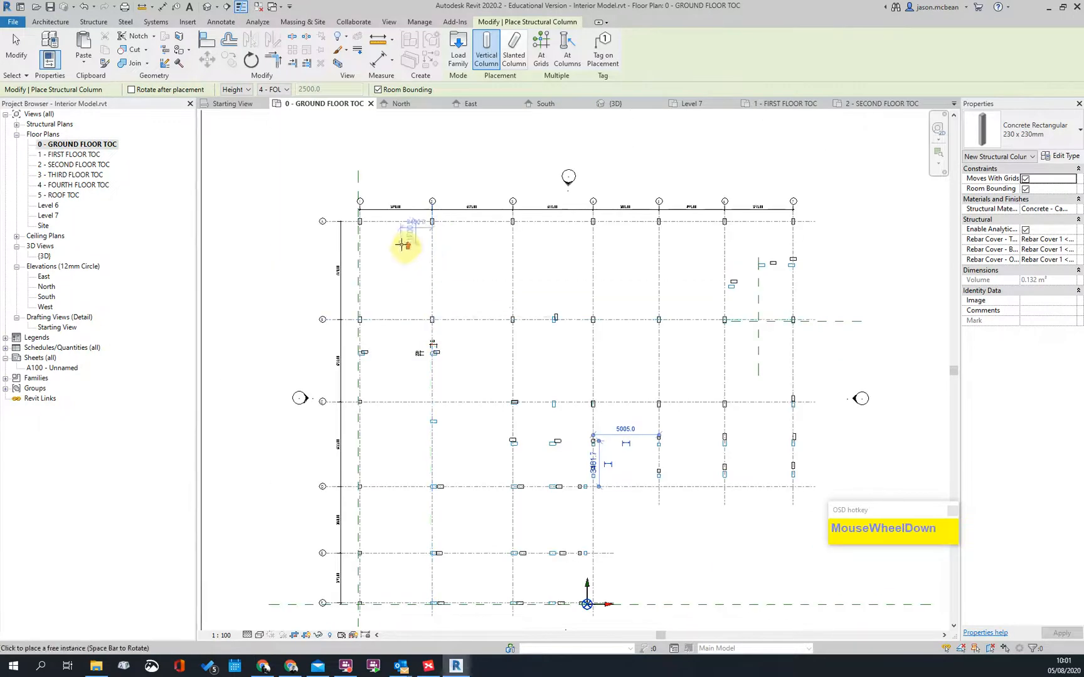
scroll(400, 244, up, 1)
middle_drag(681, 421, 494, 327)
scroll(542, 368, up, 2)
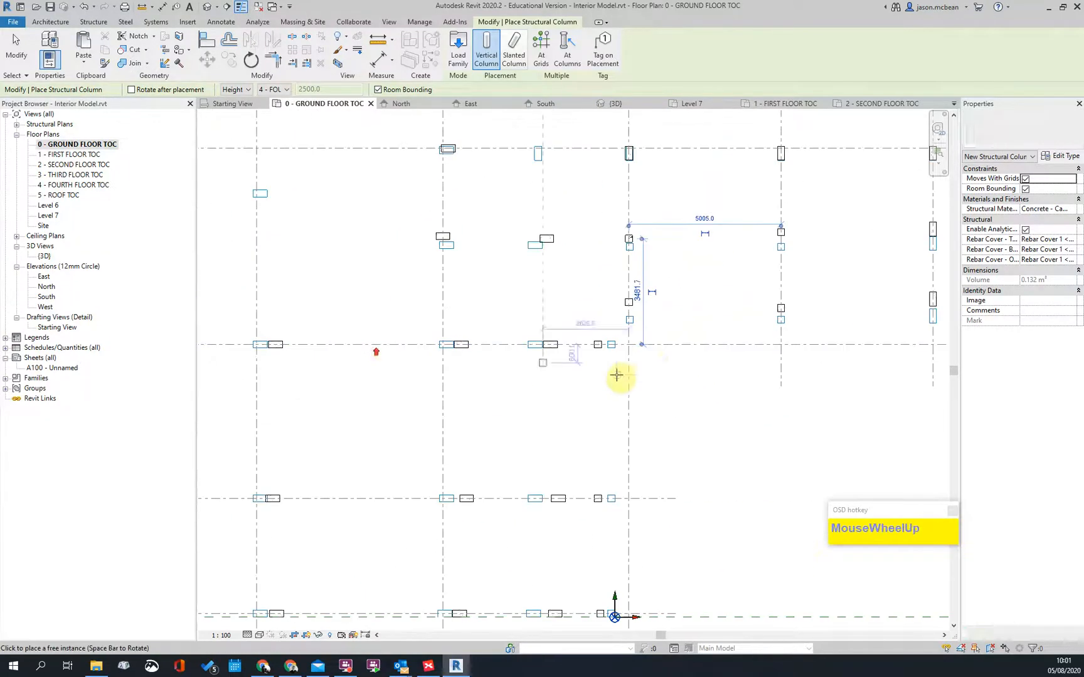
scroll(633, 391, up, 1)
scroll(633, 391, down, 2)
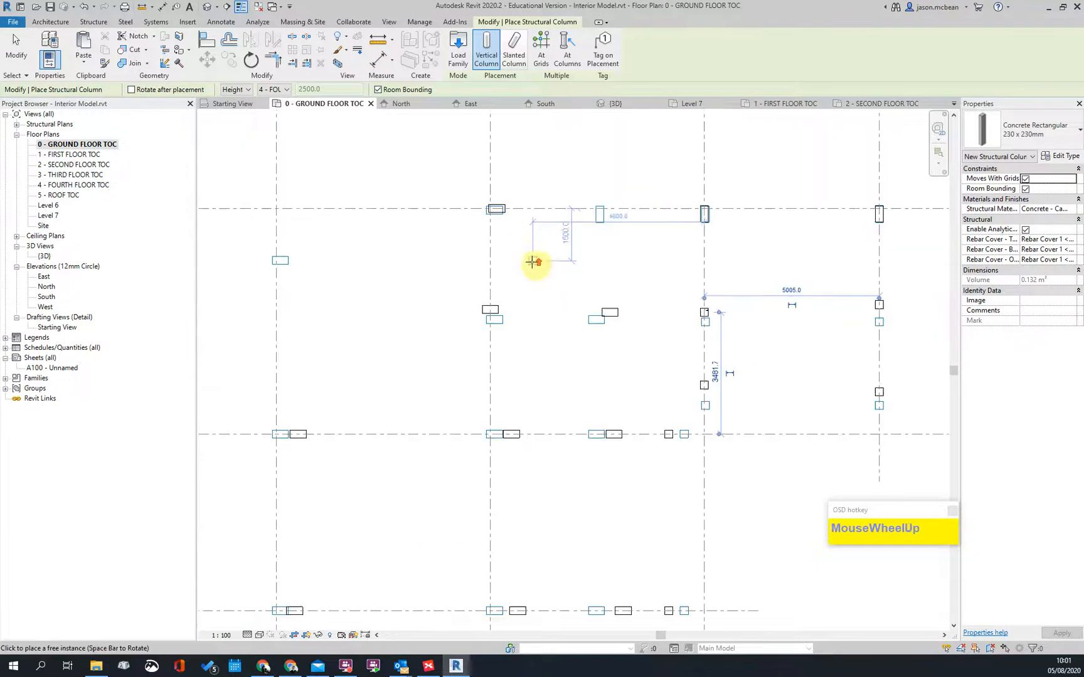
scroll(435, 300, up, 5)
middle_drag(581, 273, 529, 314)
Step: Place a column beside the grid line and change its type to 460 x 230mm
click(520, 325)
key(Escape)
click(526, 331)
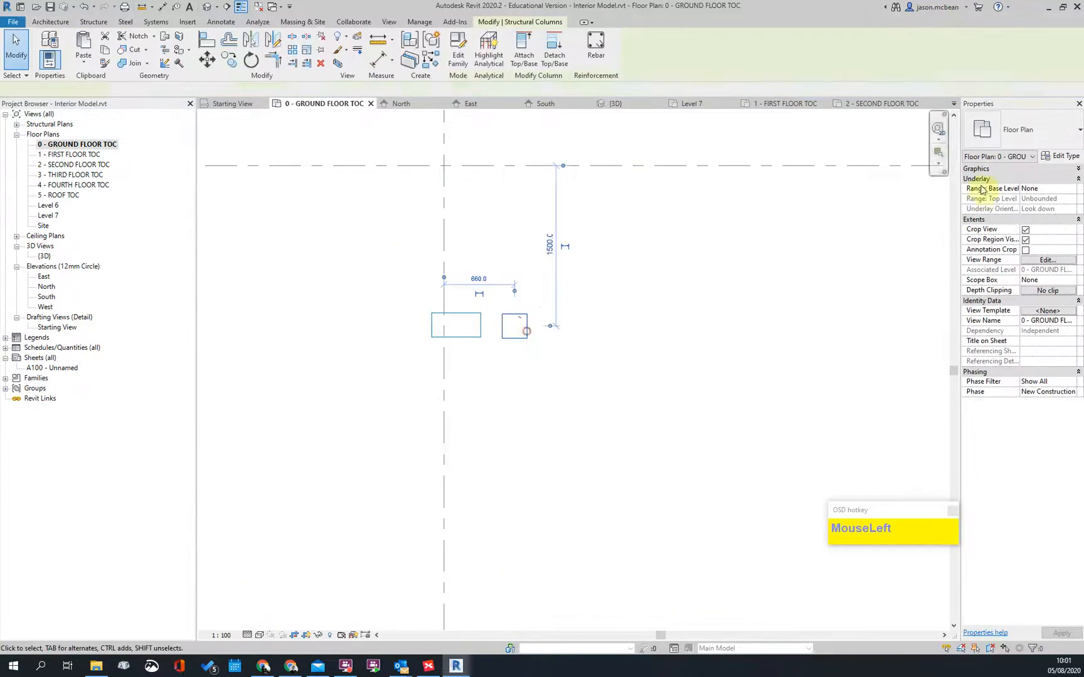
click(1028, 130)
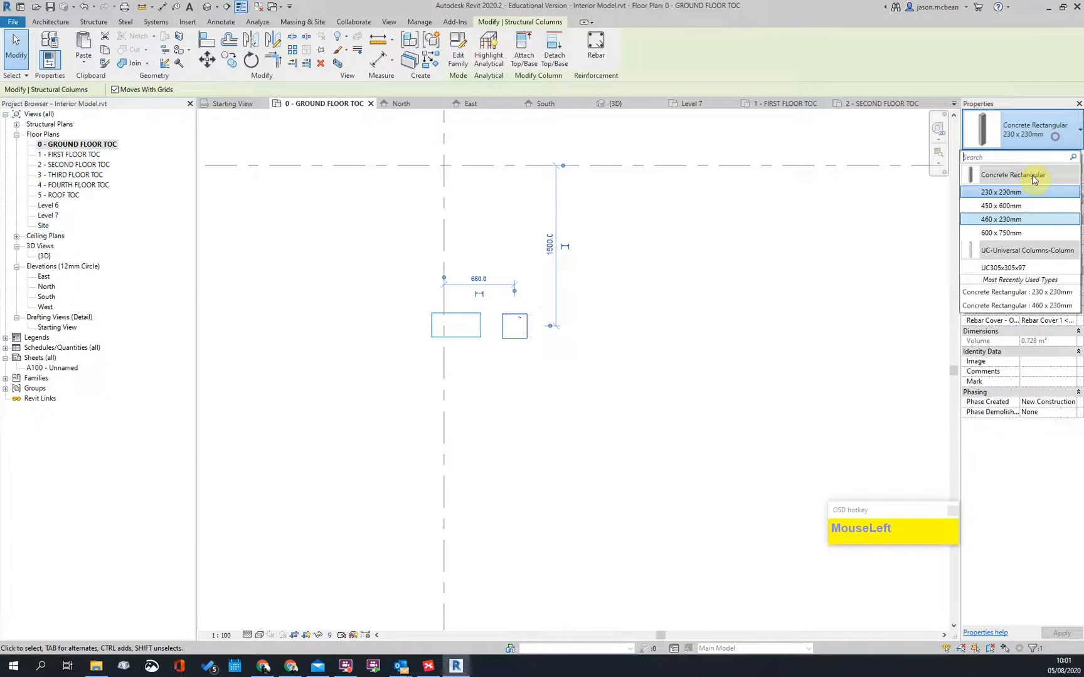
click(1001, 219)
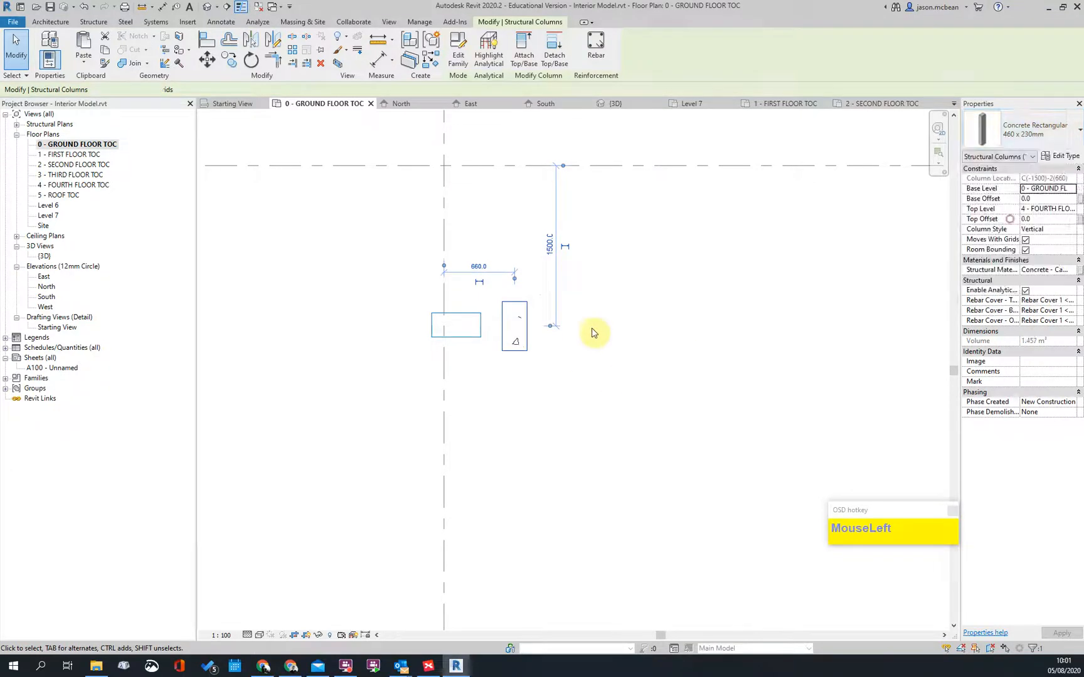
Step: Rotate the 460 x 230mm column to lie horizontal, then move to the lower-left grid area
click(632, 348)
click(506, 338)
key(space)
click(585, 283)
scroll(435, 303, down, 5)
middle_drag(568, 381, 506, 390)
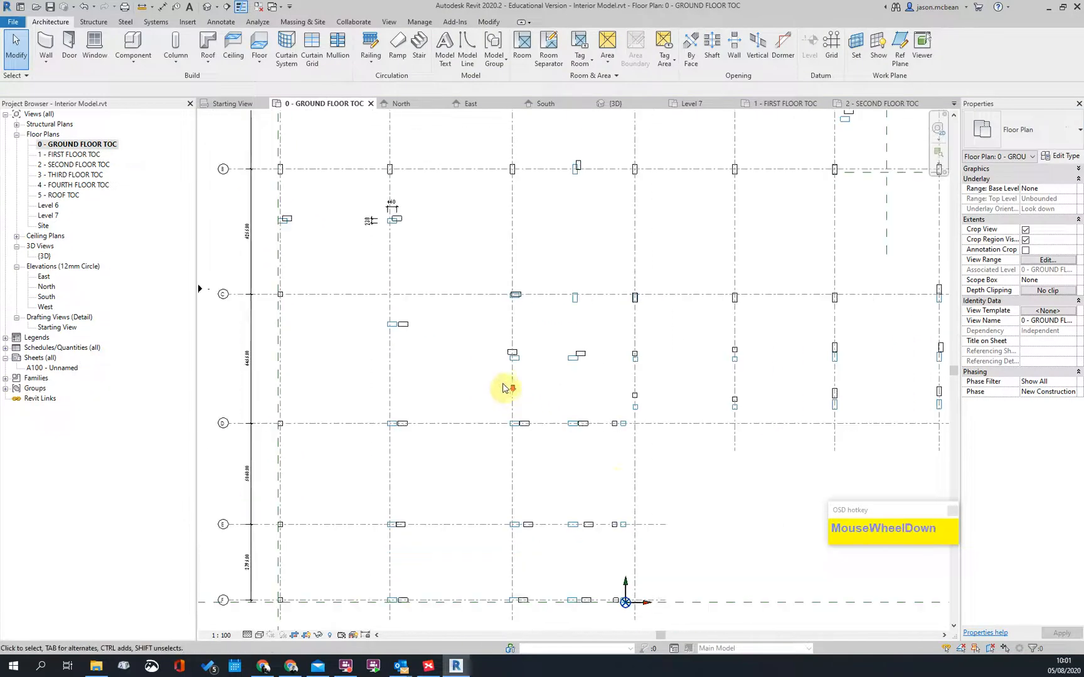
middle_drag(685, 513, 358, 293)
scroll(259, 344, up, 4)
scroll(358, 323, up, 3)
scroll(590, 319, up, 2)
Step: With Align (AL), snap the first column boxes flush to their reference edges
key(a)
key(l)
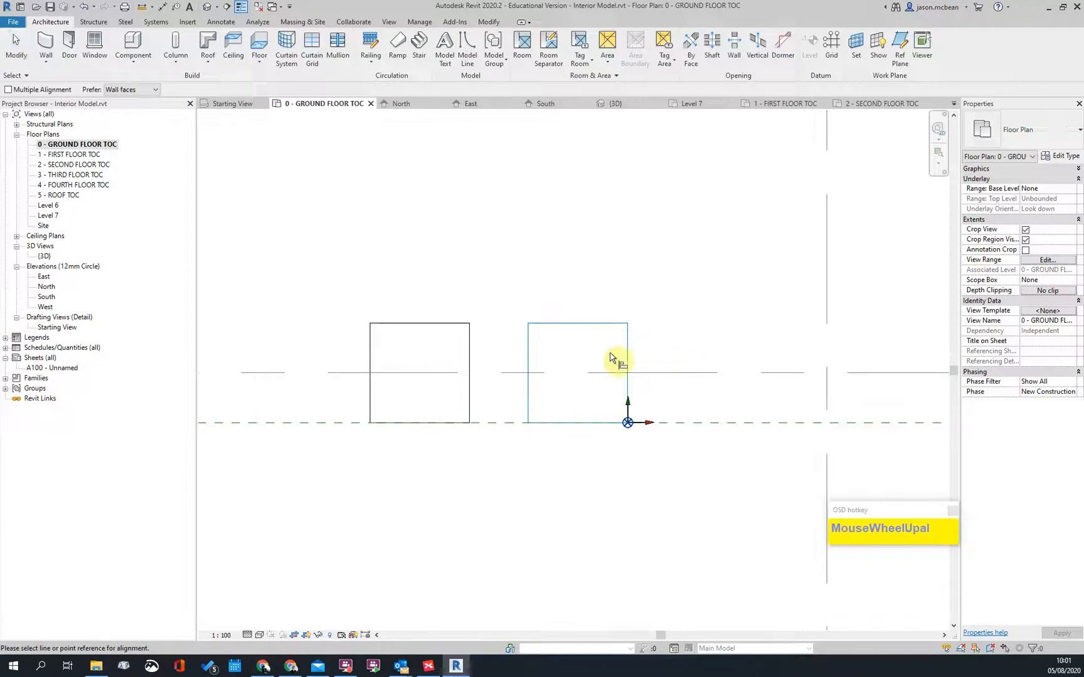
click(469, 346)
scroll(721, 327, down, 3)
middle_drag(263, 315, 457, 348)
scroll(467, 348, up, 1)
click(635, 393)
scroll(559, 363, down, 2)
scroll(542, 346, up, 4)
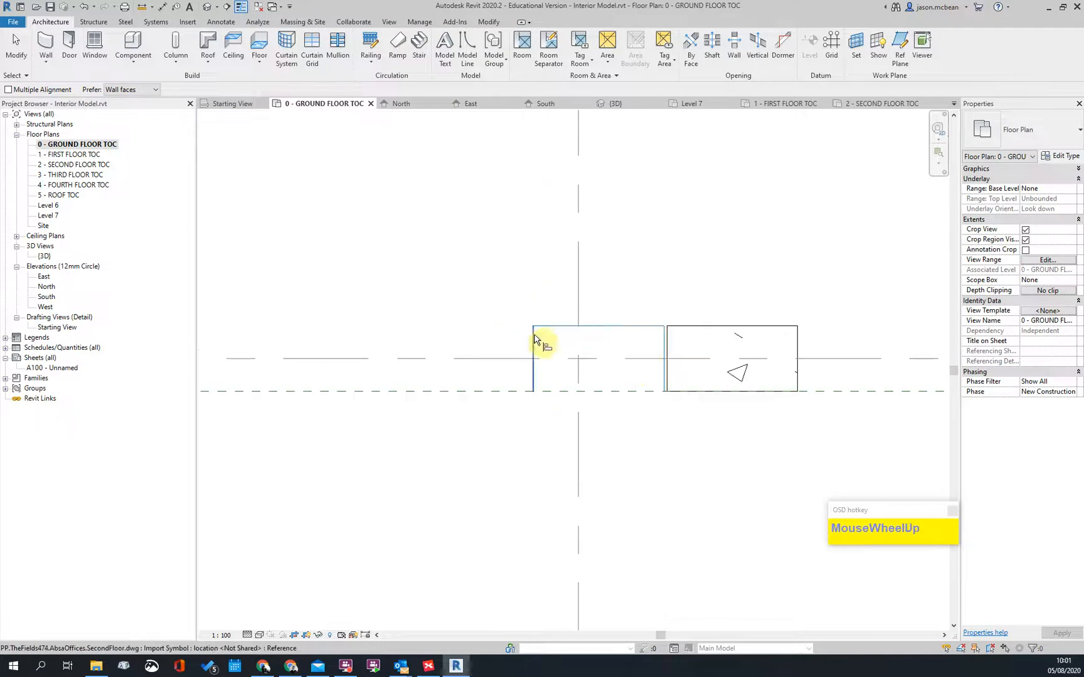
click(667, 342)
scroll(652, 357, down, 3)
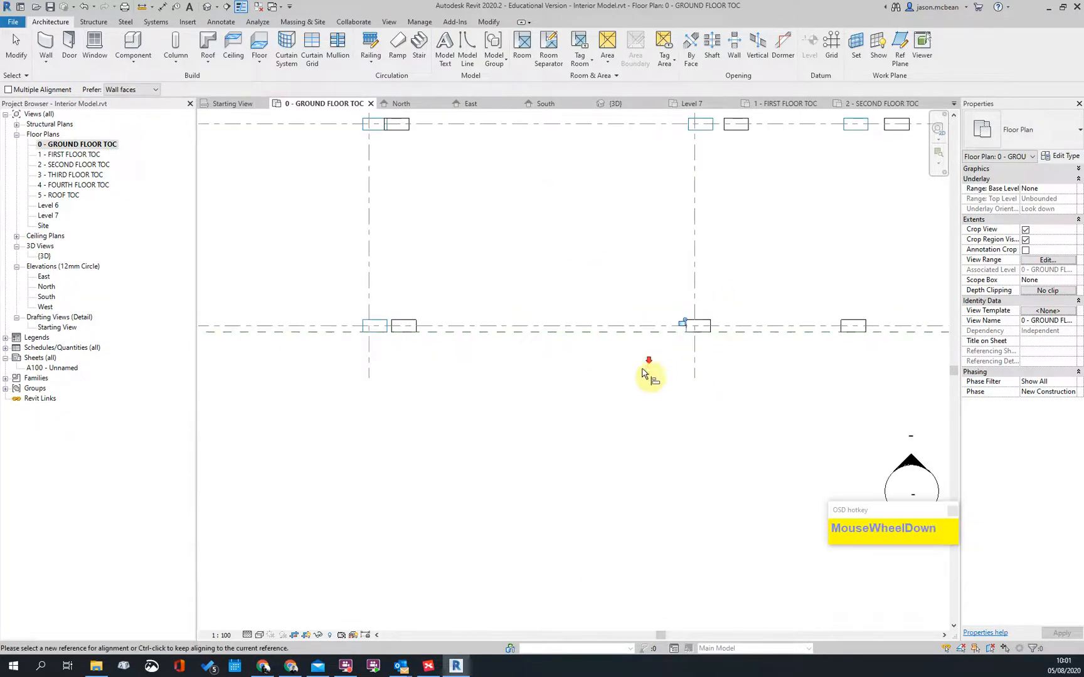
scroll(501, 299, up, 3)
click(591, 304)
scroll(577, 282, down, 3)
scroll(584, 200, up, 3)
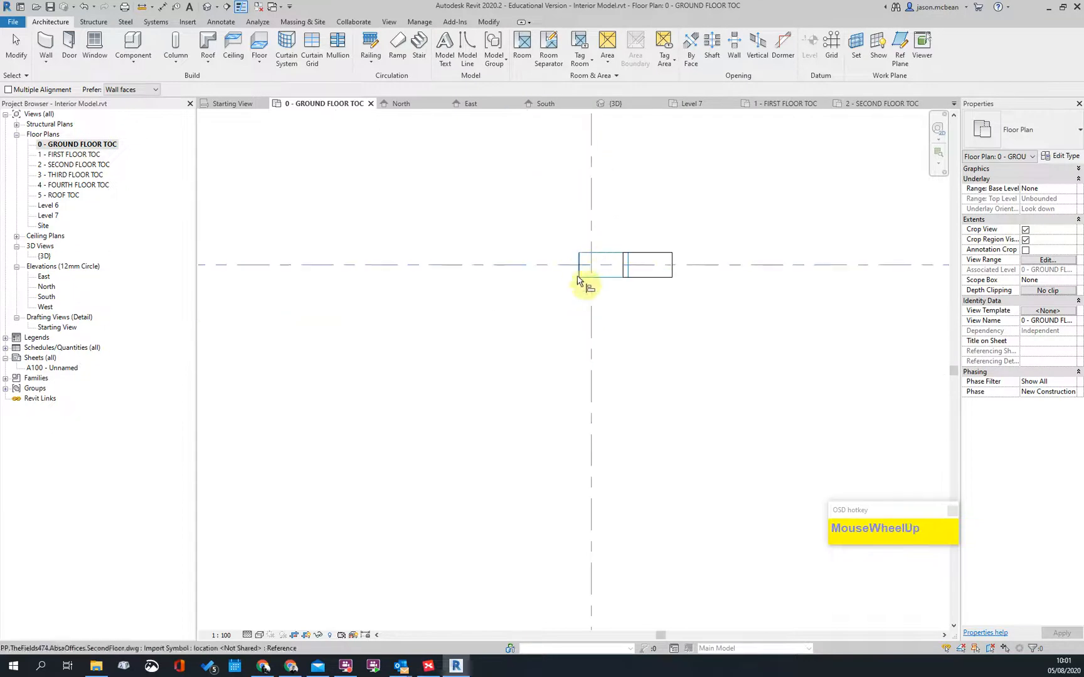
Step: Align the next columns, including the column boxes at grid D, to their references
scroll(579, 267, up, 3)
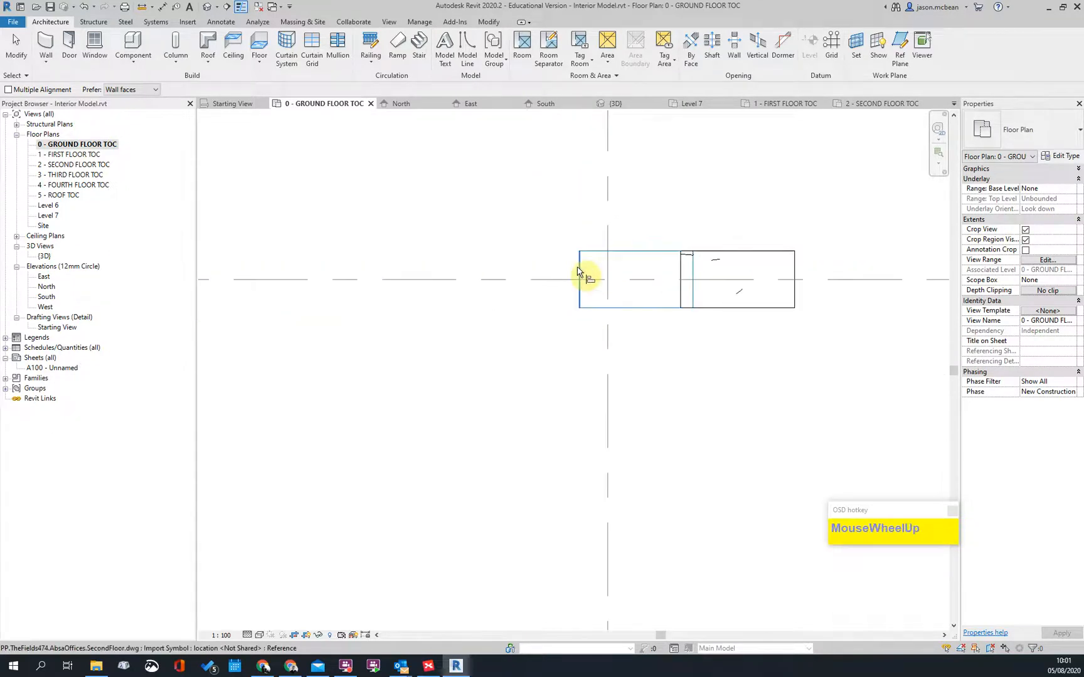
click(680, 276)
scroll(673, 307, down, 5)
scroll(421, 435, up, 5)
scroll(439, 439, down, 1)
scroll(439, 435, down, 3)
middle_drag(624, 133, 547, 341)
scroll(545, 337, up, 3)
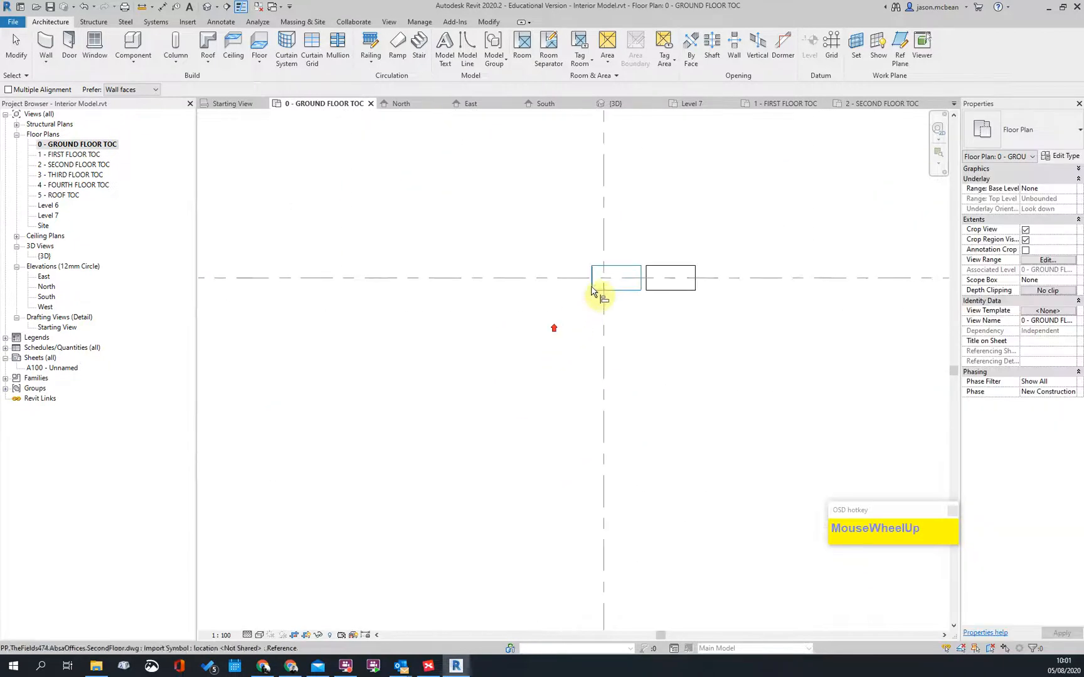
scroll(592, 286, up, 2)
scroll(627, 364, down, 4)
scroll(571, 300, up, 4)
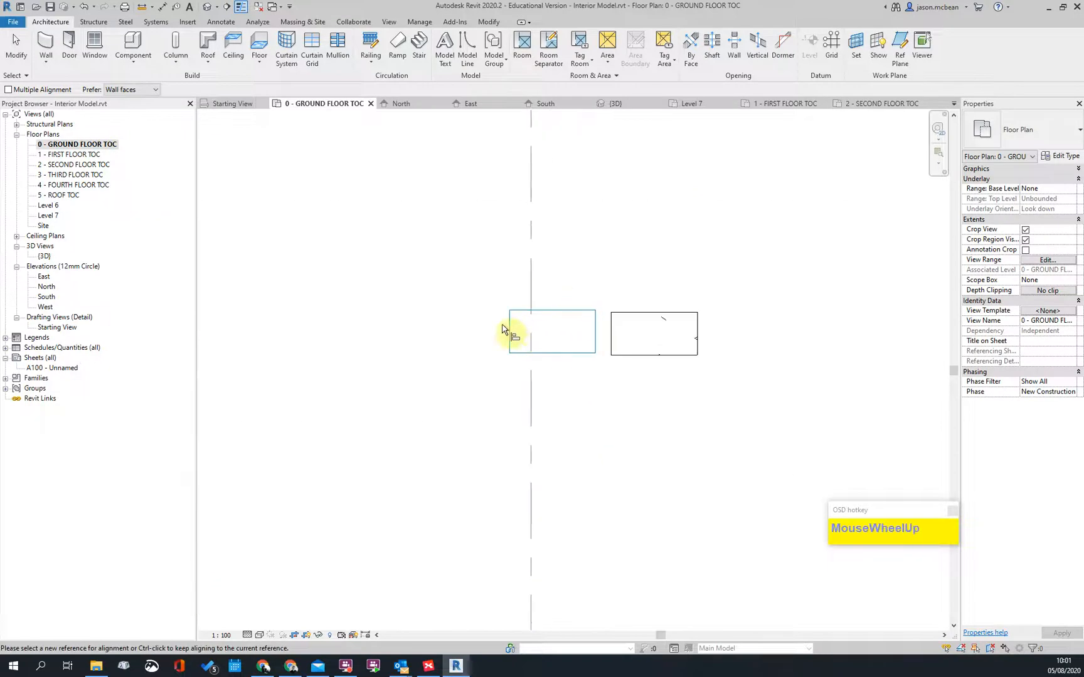
click(614, 336)
Step: Align the 460 x 230mm columns near grids A/1 and 2–5 flush with their DWG outline edges
scroll(568, 316, up, 2)
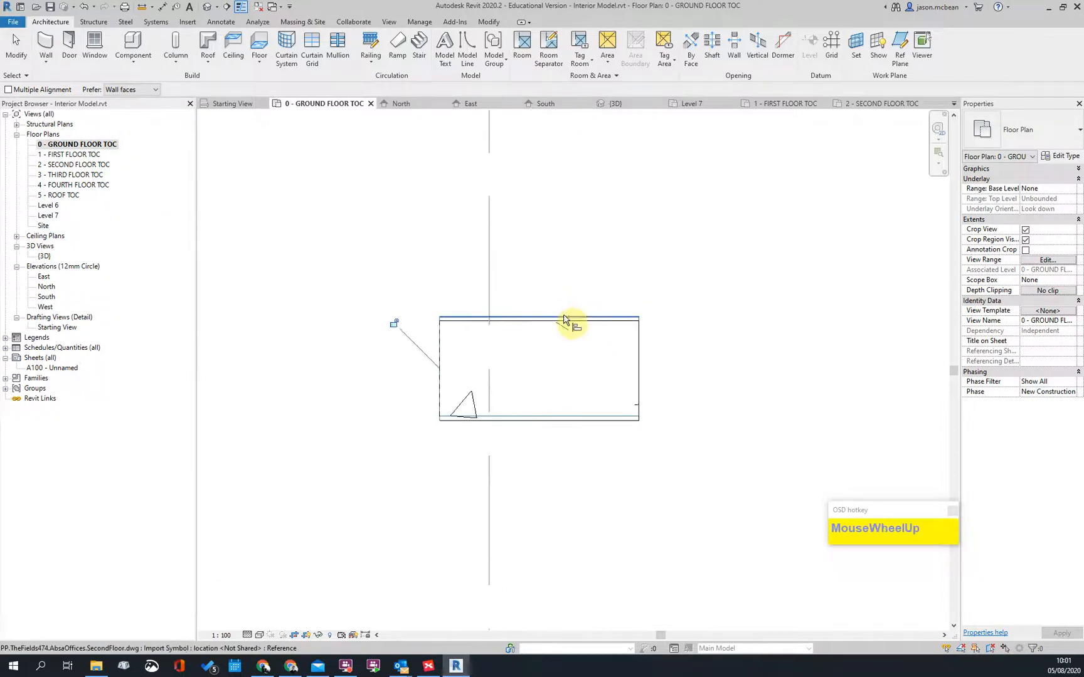
scroll(575, 455, down, 3)
scroll(576, 309, up, 3)
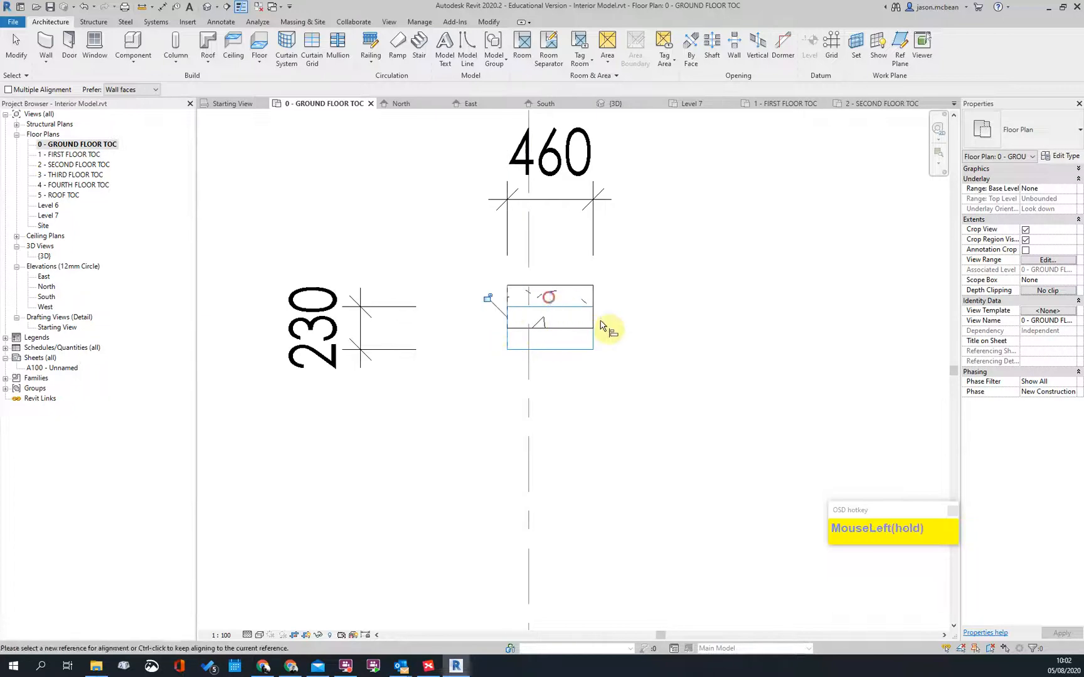
scroll(614, 326, down, 4)
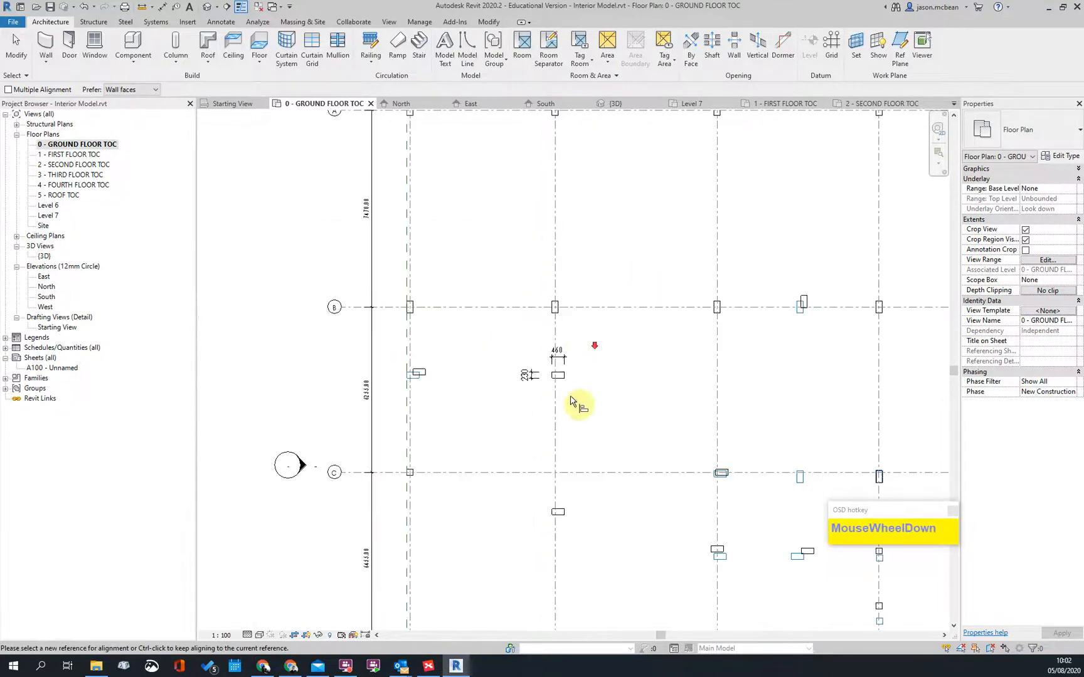
scroll(431, 401, up, 4)
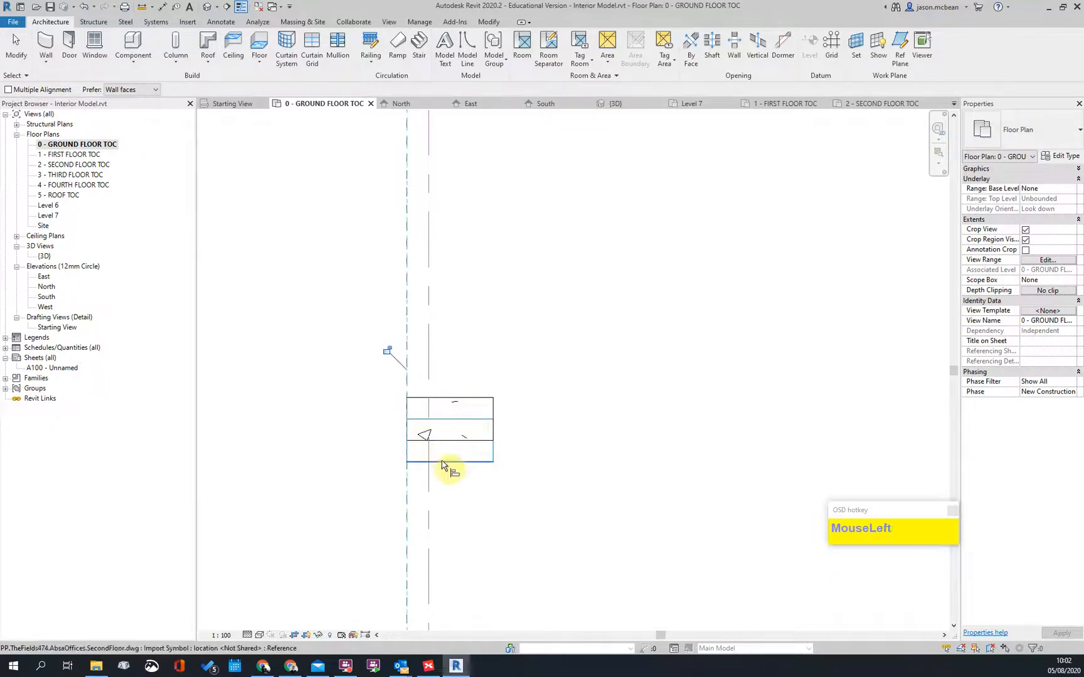
scroll(541, 329, down, 3)
scroll(532, 517, up, 2)
scroll(502, 477, down, 2)
middle_drag(502, 477, 478, 407)
middle_drag(450, 323, 366, 485)
middle_drag(426, 290, 423, 496)
scroll(417, 236, up, 3)
scroll(398, 249, down, 3)
middle_drag(739, 291, 502, 194)
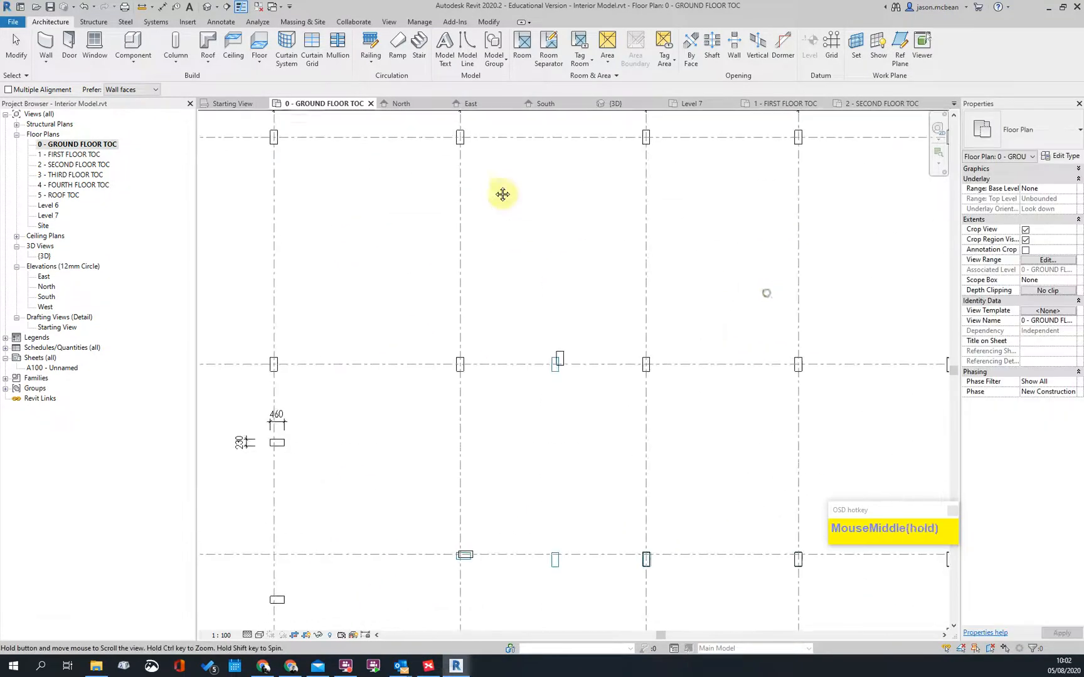
scroll(552, 370, up, 5)
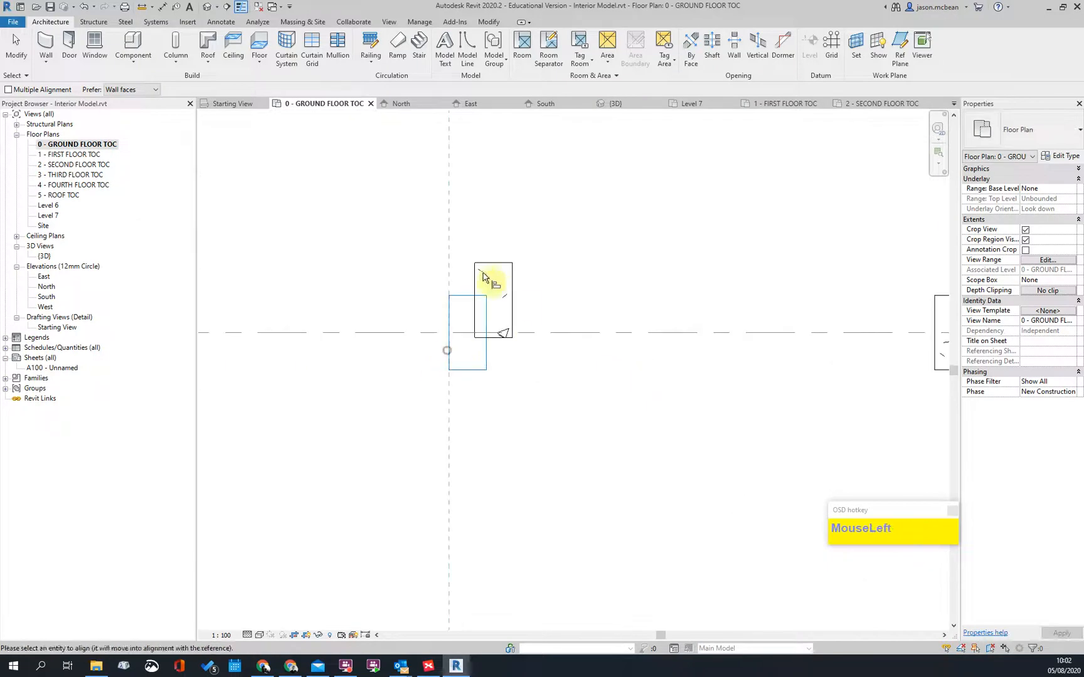
click(484, 302)
scroll(495, 307, up, 3)
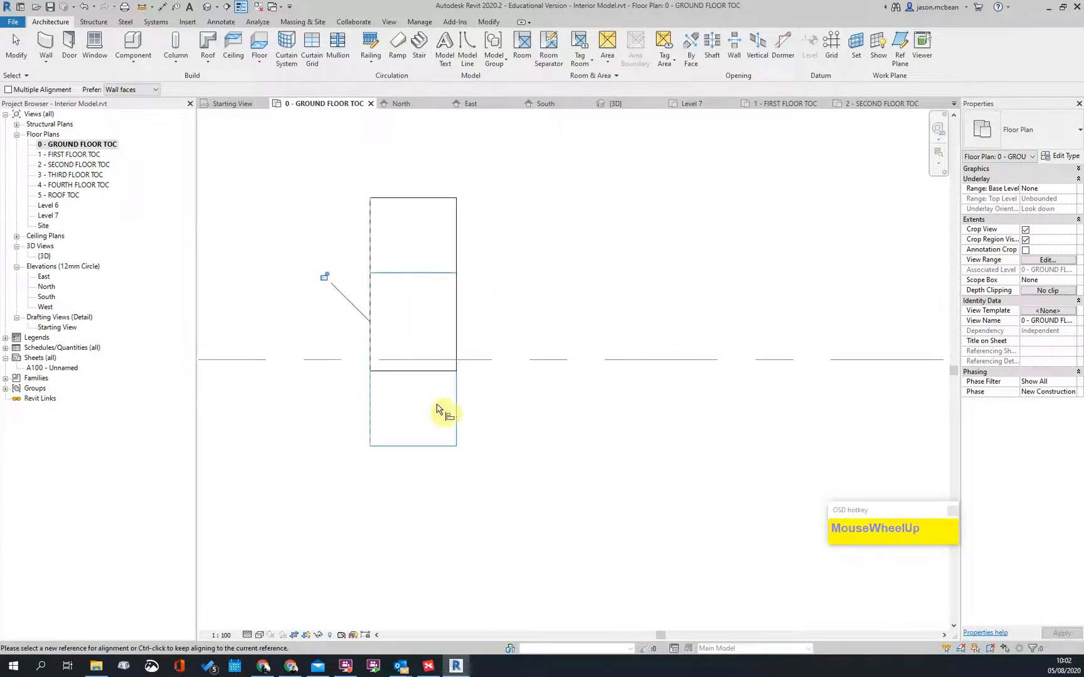
click(416, 289)
scroll(633, 374, down, 3)
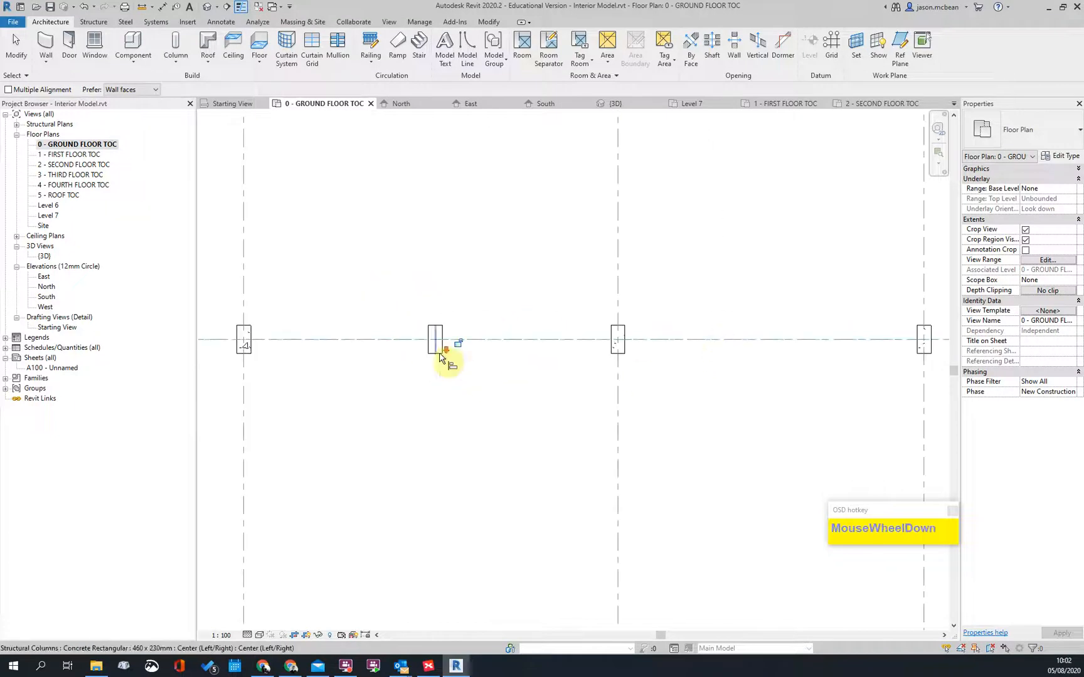
scroll(439, 358, down, 2)
middle_drag(779, 353, 564, 394)
scroll(574, 394, up, 4)
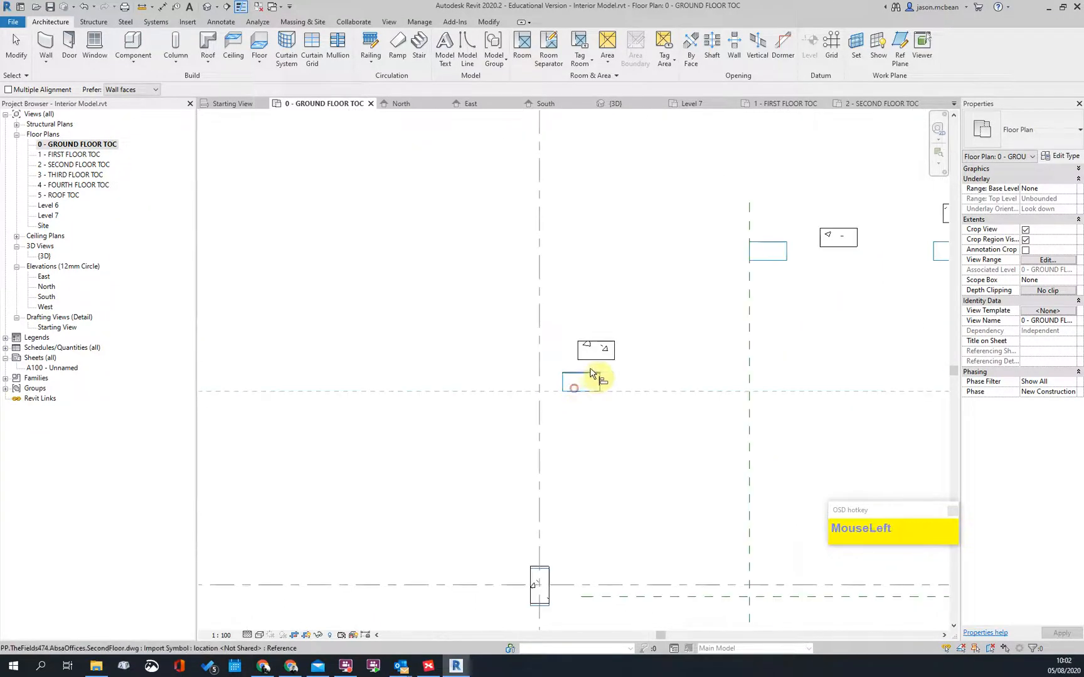
click(583, 377)
scroll(563, 377, up, 3)
scroll(457, 405, down, 3)
middle_drag(457, 404, 699, 336)
scroll(548, 365, up, 3)
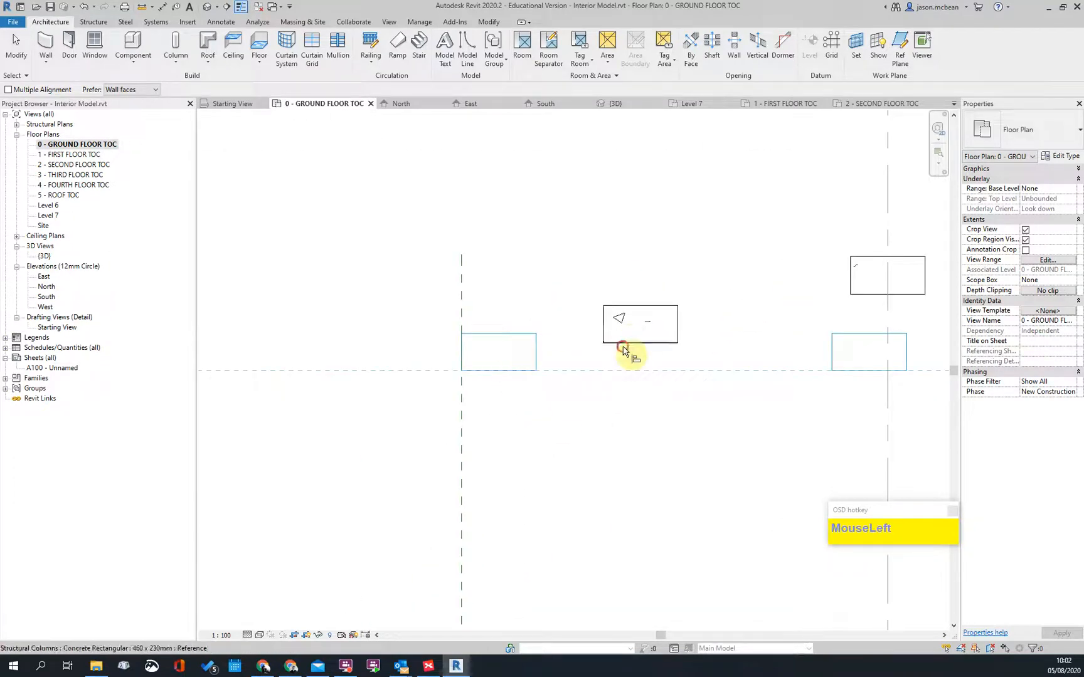
Step: Align the next two columns to the dashed DWG reference lines
scroll(581, 435, down, 3)
middle_drag(580, 435, 530, 314)
scroll(648, 462, up, 4)
scroll(648, 462, down, 5)
scroll(271, 379, up, 2)
scroll(264, 377, down, 2)
scroll(677, 315, down, 3)
middle_drag(677, 314, 679, 442)
scroll(649, 314, up, 4)
scroll(618, 389, up, 2)
scroll(564, 386, up, 1)
scroll(603, 348, down, 4)
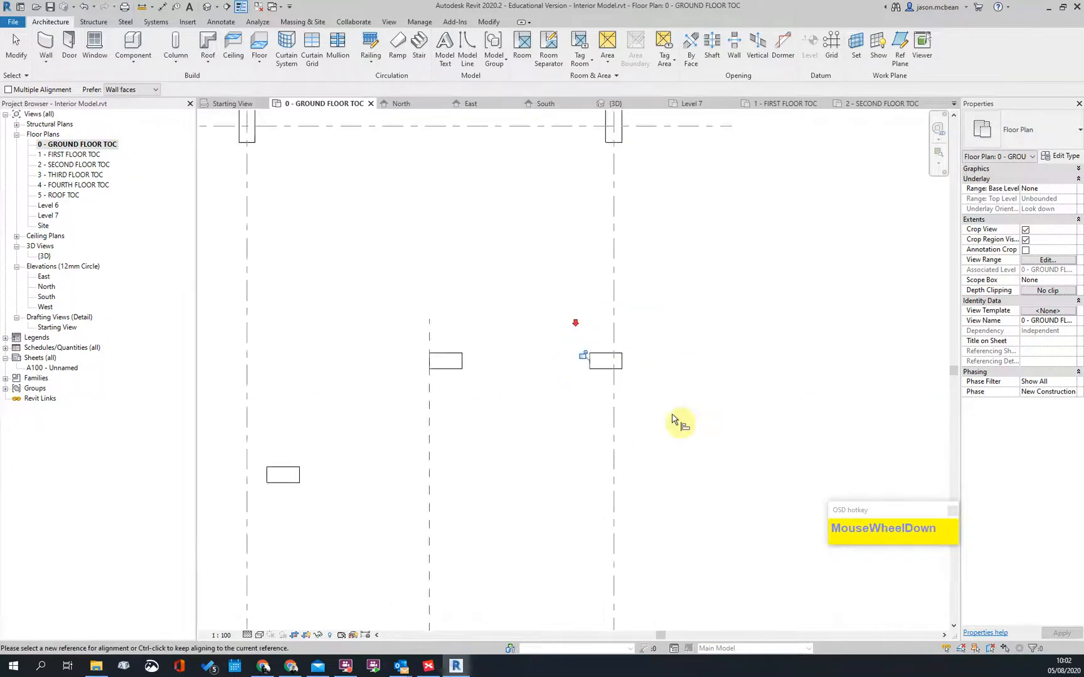
scroll(695, 470, down, 2)
middle_drag(705, 529, 683, 330)
scroll(652, 471, up, 6)
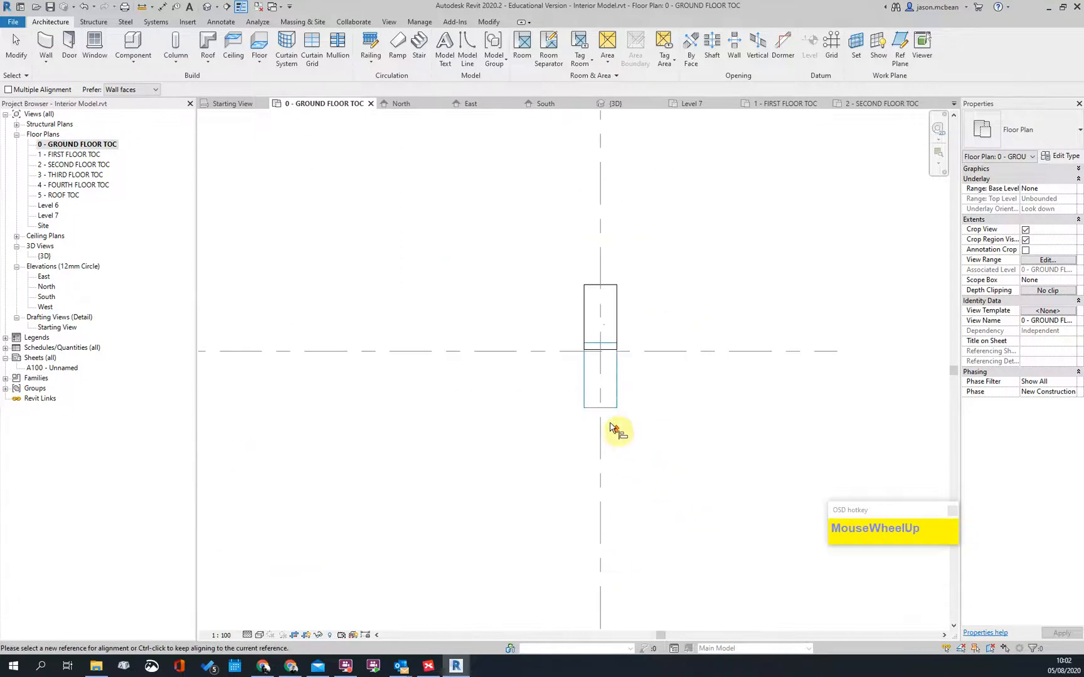
click(587, 352)
scroll(685, 390, down, 2)
middle_drag(700, 465, 695, 345)
scroll(650, 478, up, 3)
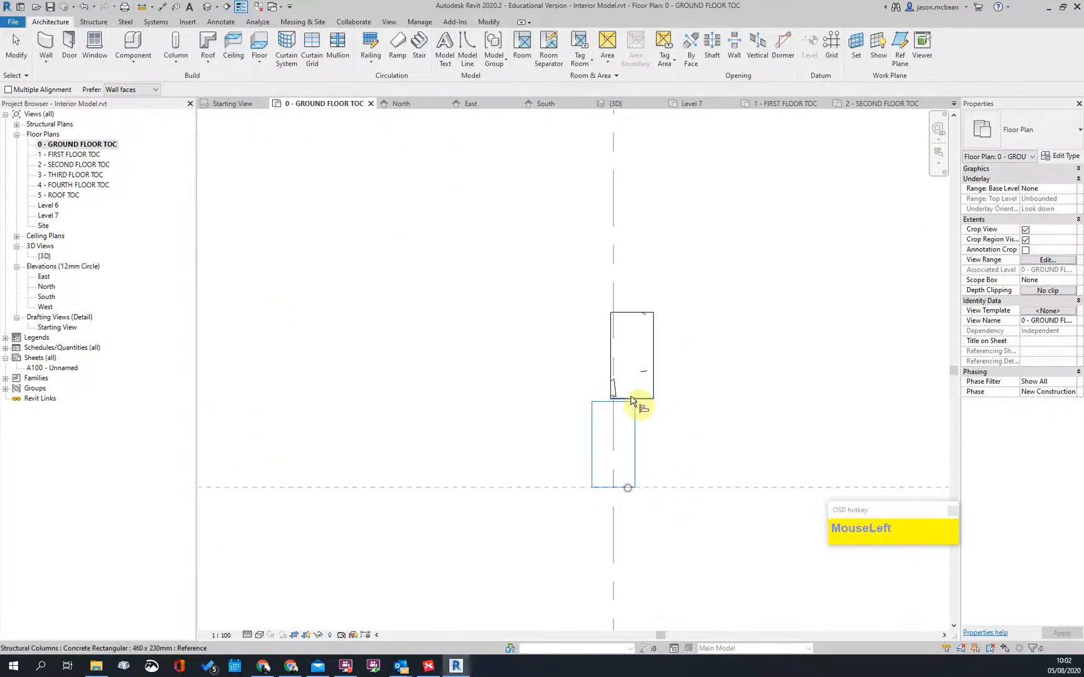
scroll(610, 448, down, 3)
scroll(670, 453, up, 3)
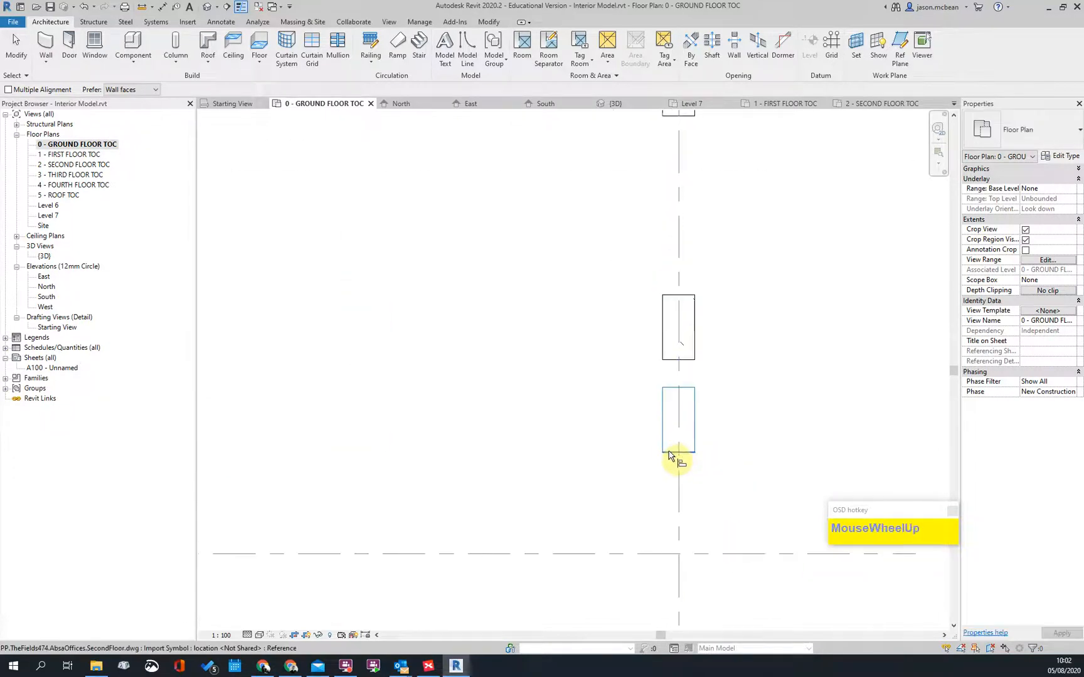
click(669, 363)
scroll(752, 370, down, 3)
scroll(496, 413, up, 3)
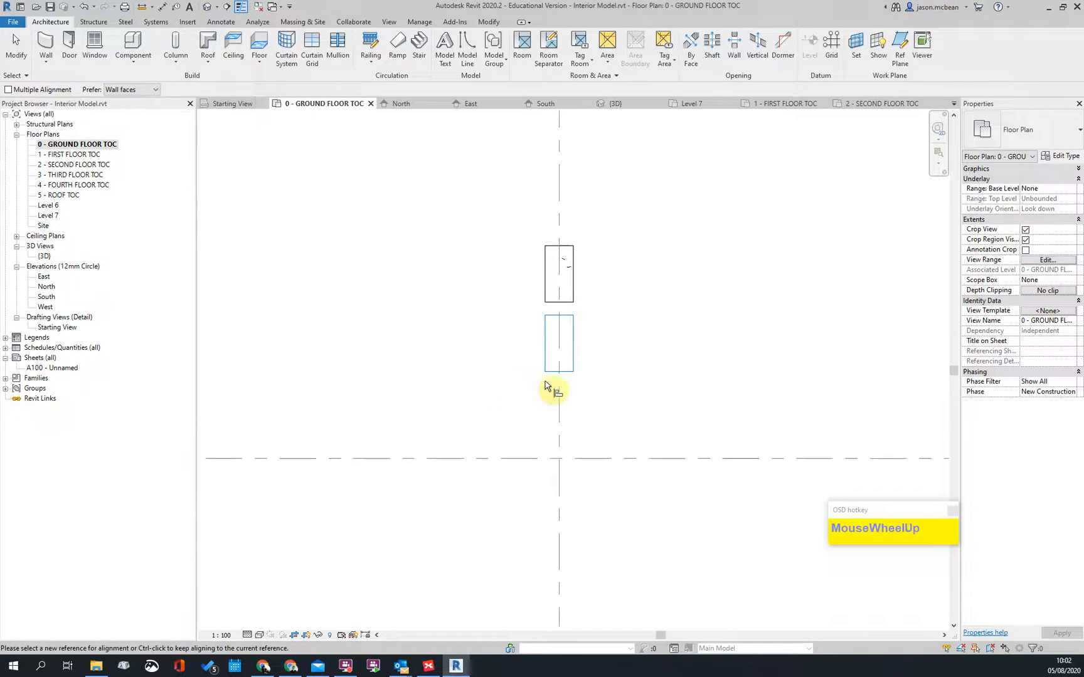
scroll(344, 331, down, 3)
scroll(416, 356, up, 3)
scroll(396, 355, up, 3)
Step: Move the upper columns down onto the picked DWG outline edge
click(395, 353)
scroll(685, 380, down, 5)
scroll(361, 355, up, 5)
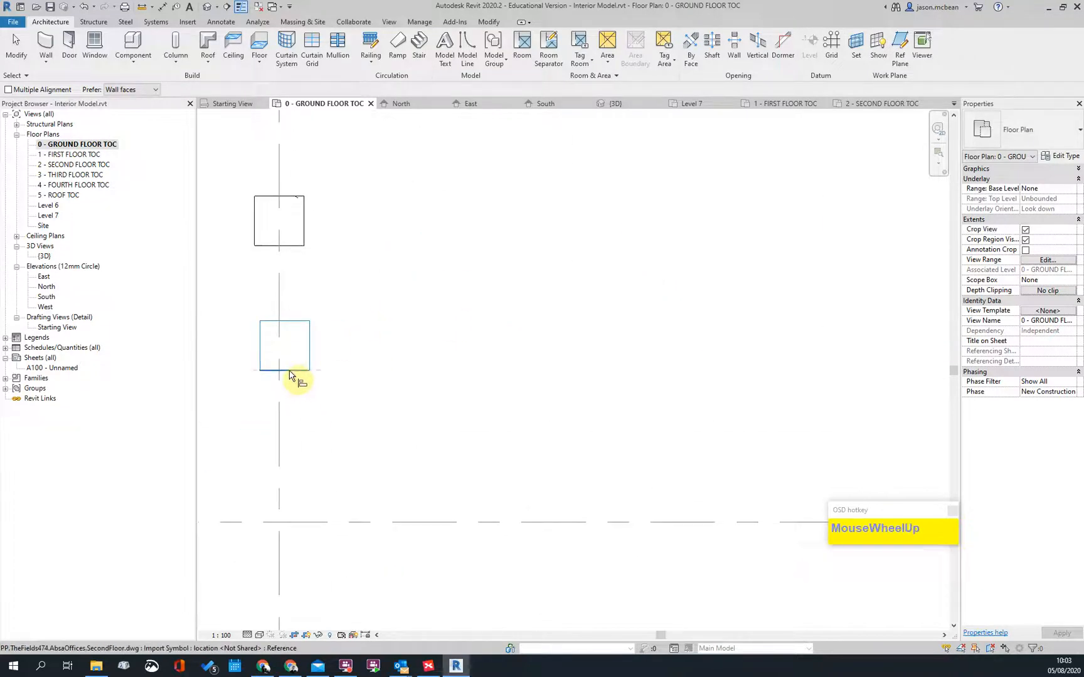
click(291, 246)
scroll(424, 348, down, 3)
middle_drag(399, 313, 415, 451)
scroll(407, 274, up, 4)
scroll(420, 278, down, 1)
scroll(412, 320, up, 1)
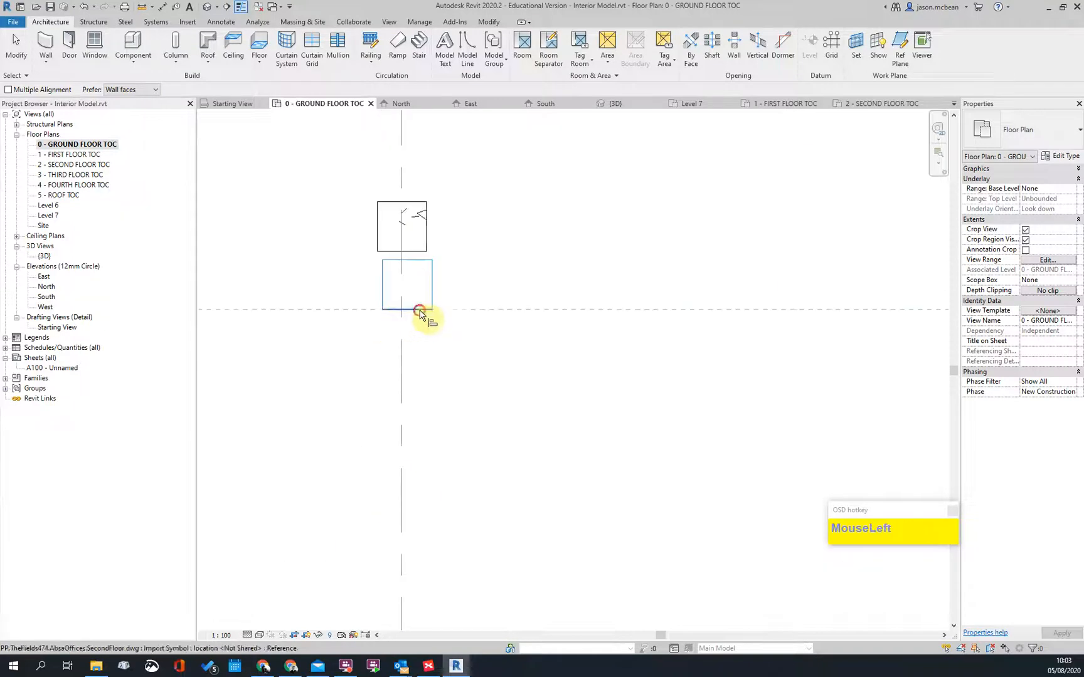
click(409, 250)
scroll(467, 351, down, 2)
scroll(459, 382, up, 3)
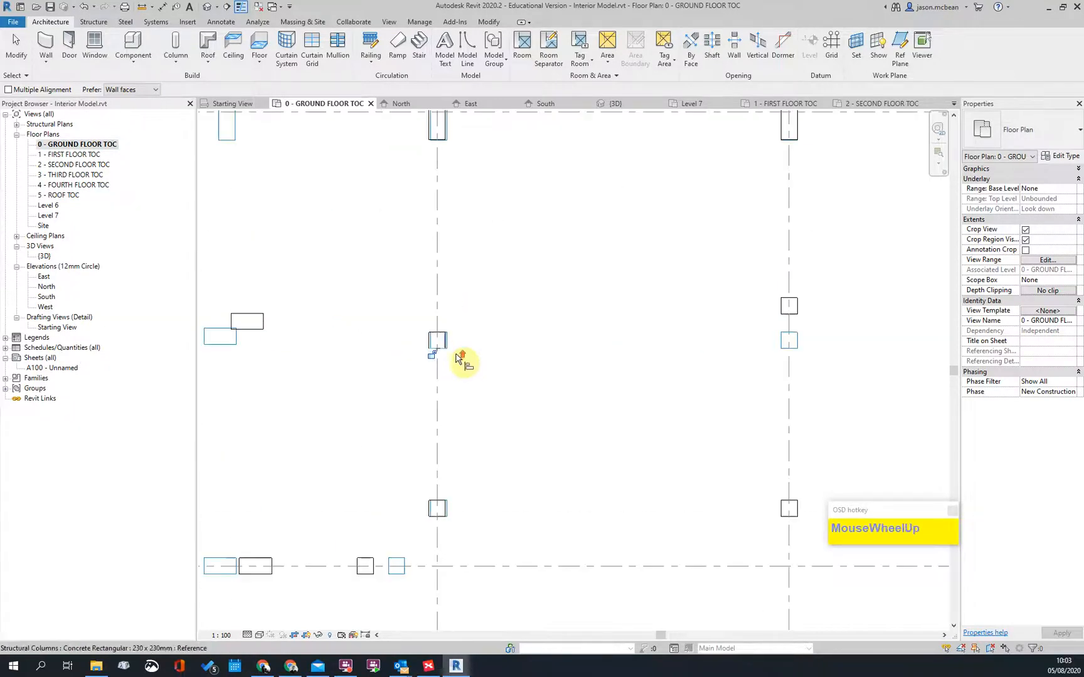
scroll(447, 515, down, 2)
scroll(431, 460, up, 5)
Step: Align the left columns to the dashed vertical line and line up the upper-right column
click(437, 451)
click(355, 450)
scroll(457, 338, down, 3)
middle_drag(483, 503, 497, 289)
scroll(488, 222, down, 1)
scroll(469, 437, up, 3)
click(356, 322)
scroll(464, 537, down, 3)
middle_drag(465, 537, 511, 423)
scroll(439, 377, up, 3)
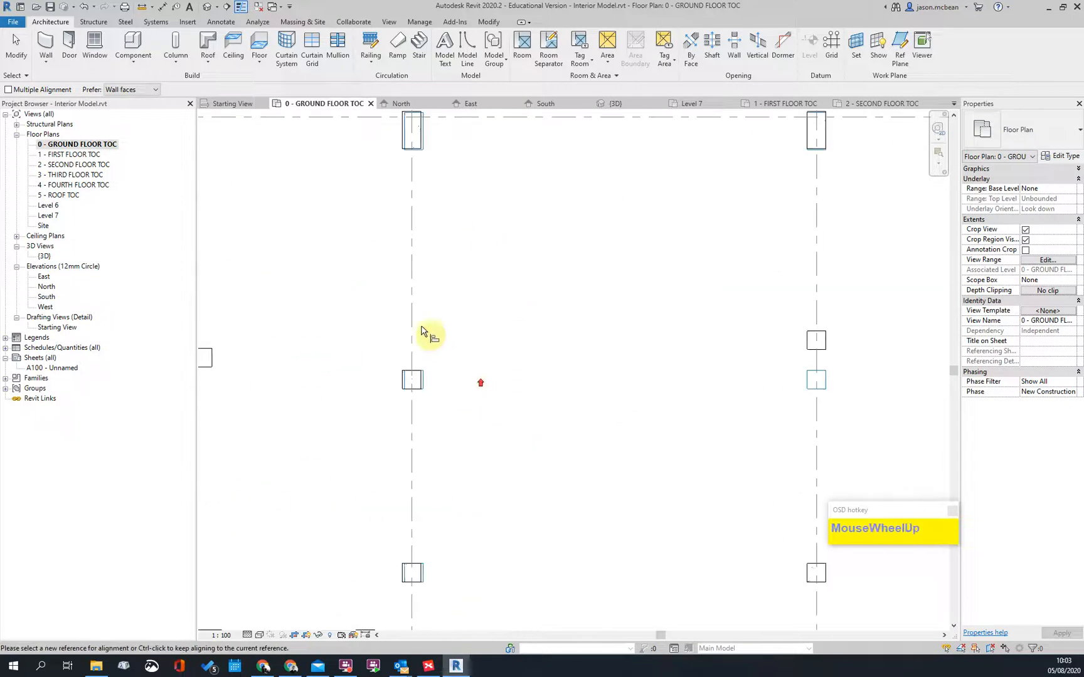
scroll(439, 402, down, 3)
scroll(380, 409, up, 3)
click(428, 429)
click(458, 409)
Step: Align the two right-hand upper columns to the bottom edges of their DWG outlines
scroll(396, 423, up, 2)
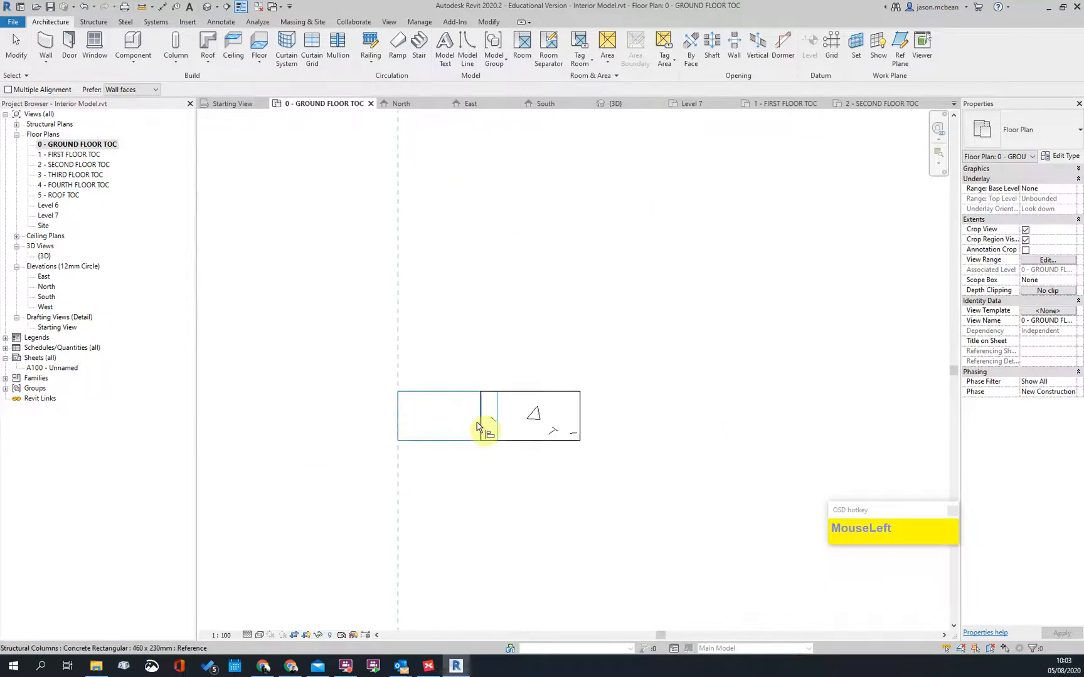
scroll(544, 327, down, 3)
middle_drag(694, 414, 409, 385)
scroll(606, 333, up, 3)
scroll(524, 347, up, 3)
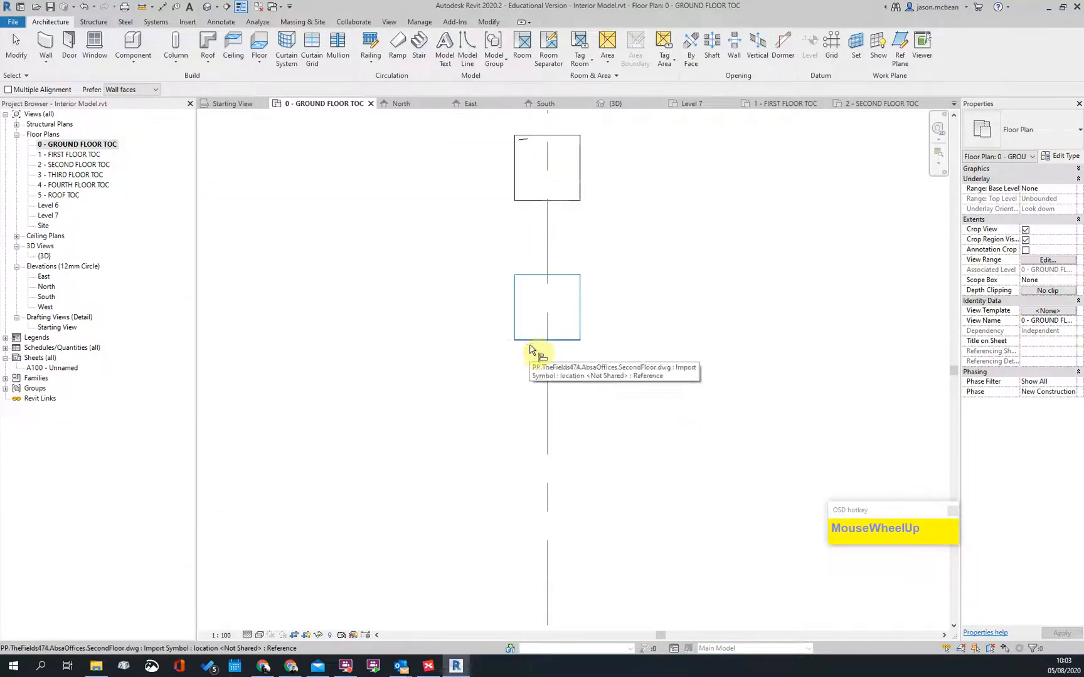
click(530, 342)
click(534, 201)
scroll(655, 274, down, 3)
scroll(737, 249, up, 4)
scroll(676, 318, up, 3)
click(680, 290)
scroll(679, 341, down, 3)
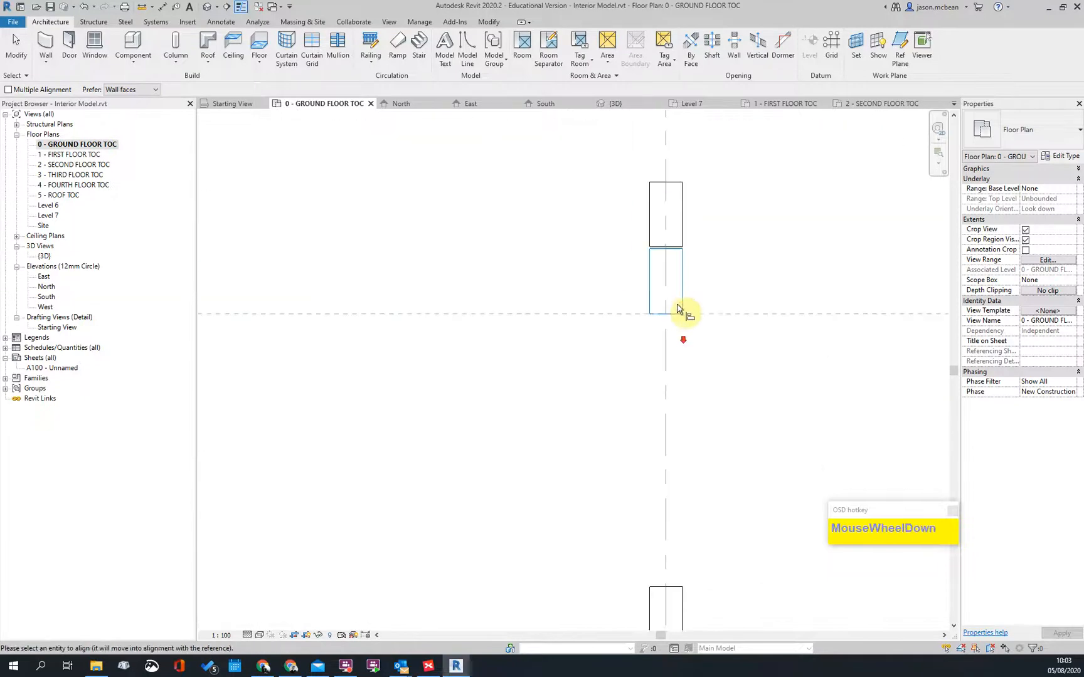
click(674, 260)
Step: Align another column to the left edge of its imported DWG outline
scroll(639, 344, down, 3)
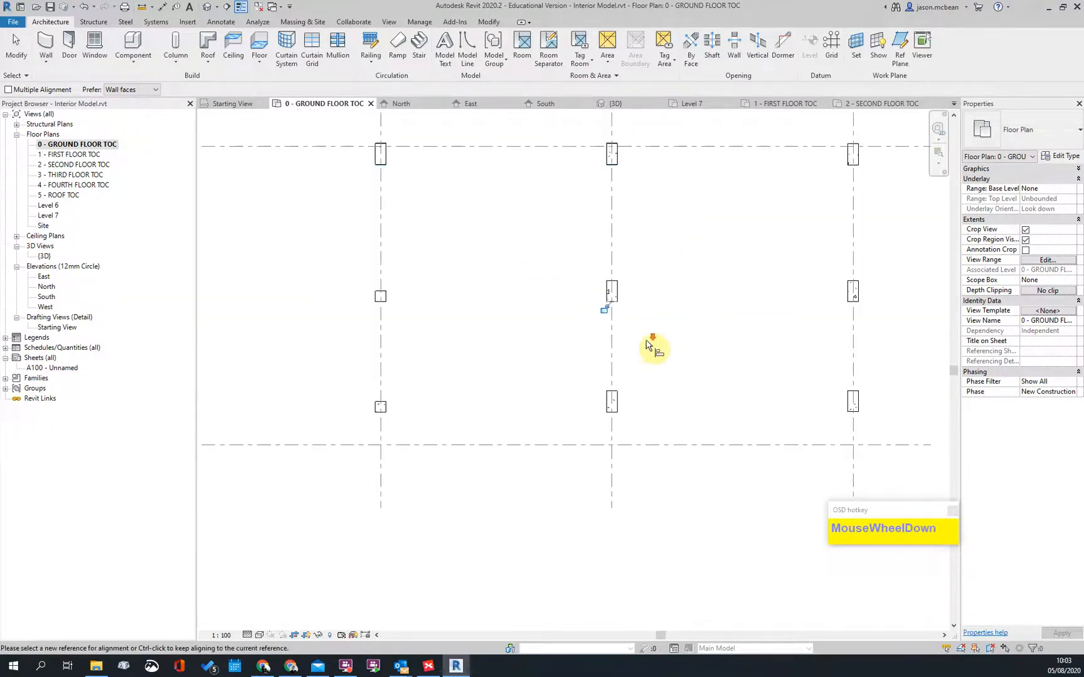
scroll(762, 351, down, 2)
scroll(379, 353, up, 6)
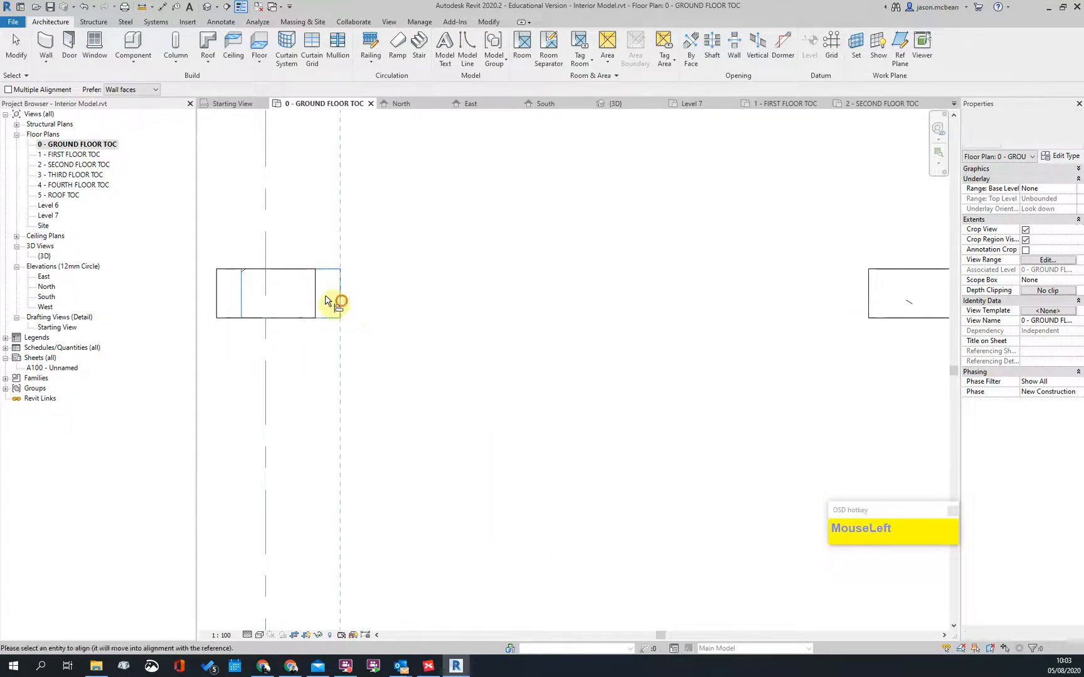
scroll(464, 358, down, 5)
scroll(387, 467, up, 6)
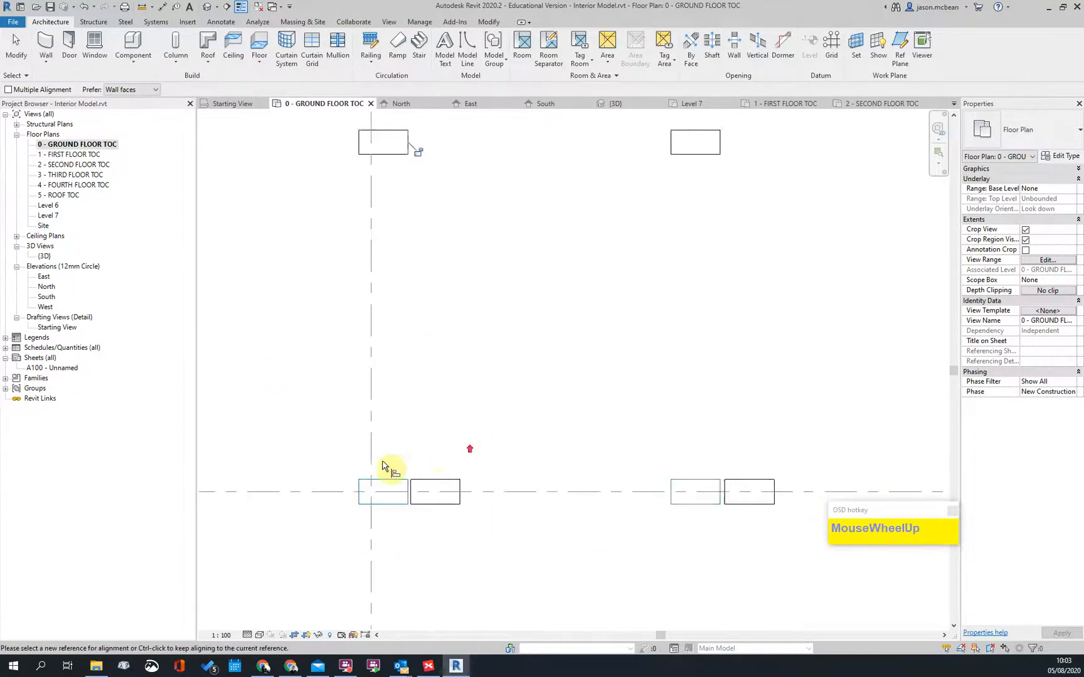
click(346, 501)
scroll(408, 499, up, 2)
scroll(464, 358, down, 4)
scroll(457, 385, up, 5)
click(451, 356)
scroll(557, 262, down, 4)
scroll(346, 378, up, 4)
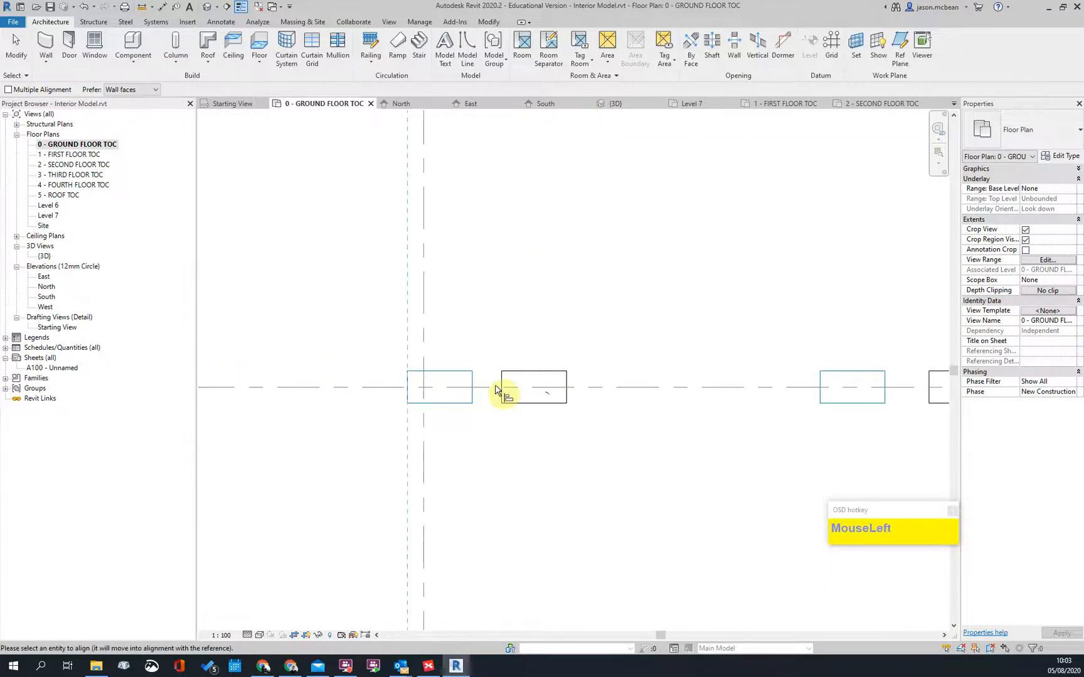
click(500, 382)
Step: Select the misplaced upper column and start moving it from a point on the column
scroll(653, 382, down, 3)
scroll(644, 416, up, 4)
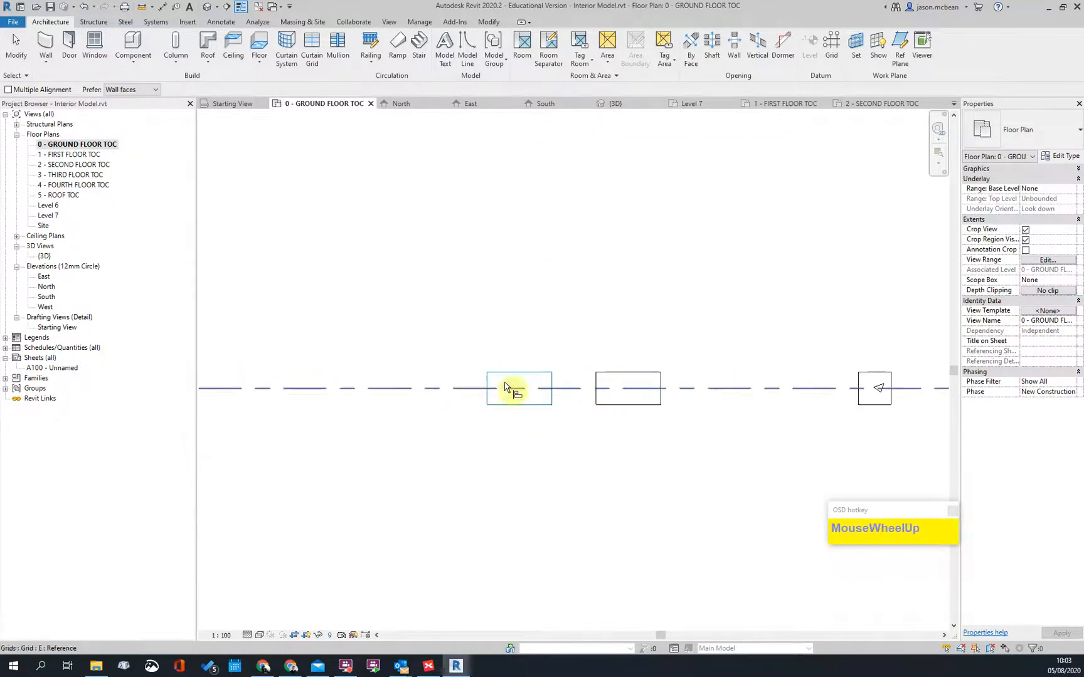
scroll(626, 238, down, 7)
scroll(581, 365, up, 2)
scroll(571, 377, down, 2)
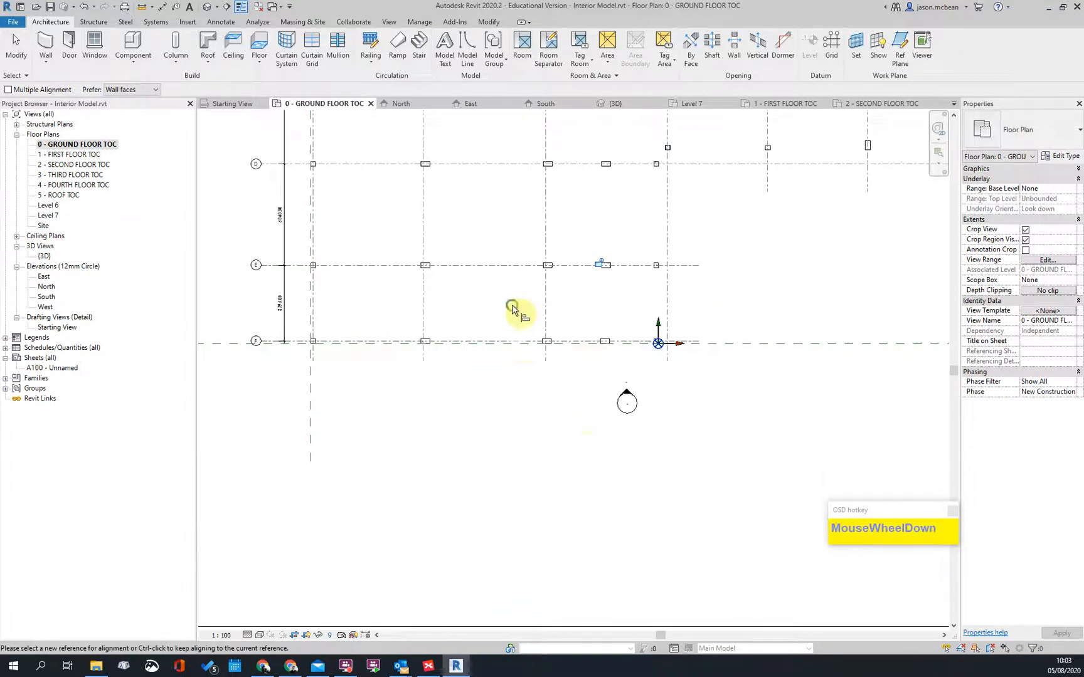
scroll(513, 316, up, 1)
middle_drag(514, 316, 422, 570)
scroll(561, 526, up, 2)
scroll(551, 377, down, 3)
scroll(556, 315, up, 5)
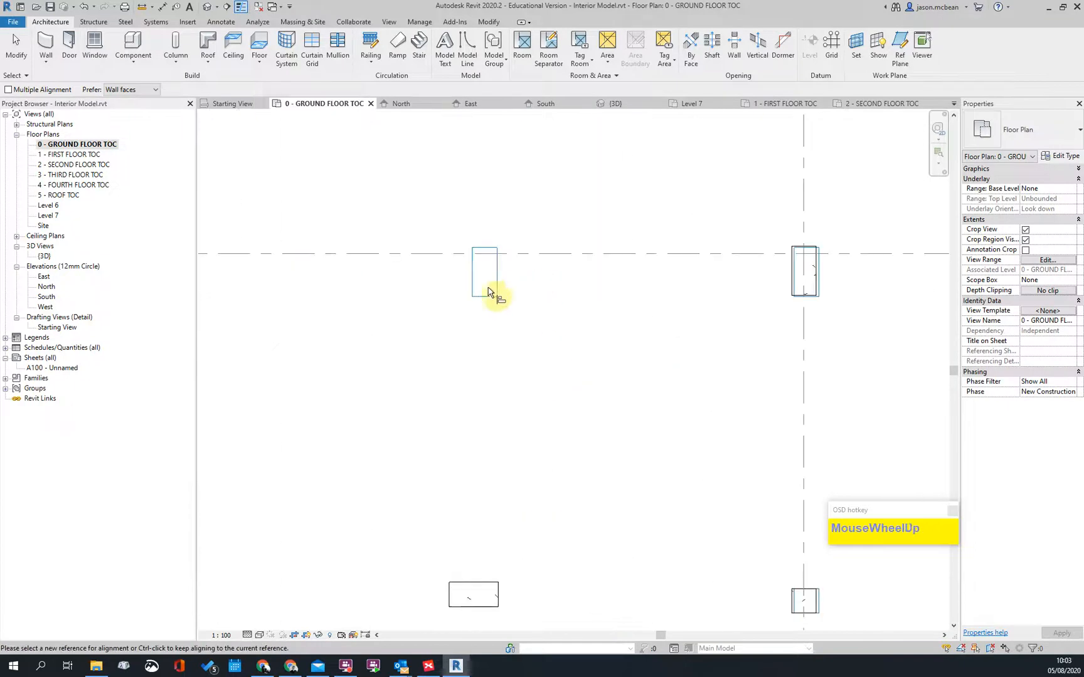
scroll(483, 338, up, 3)
scroll(599, 375, down, 6)
key(Escape)
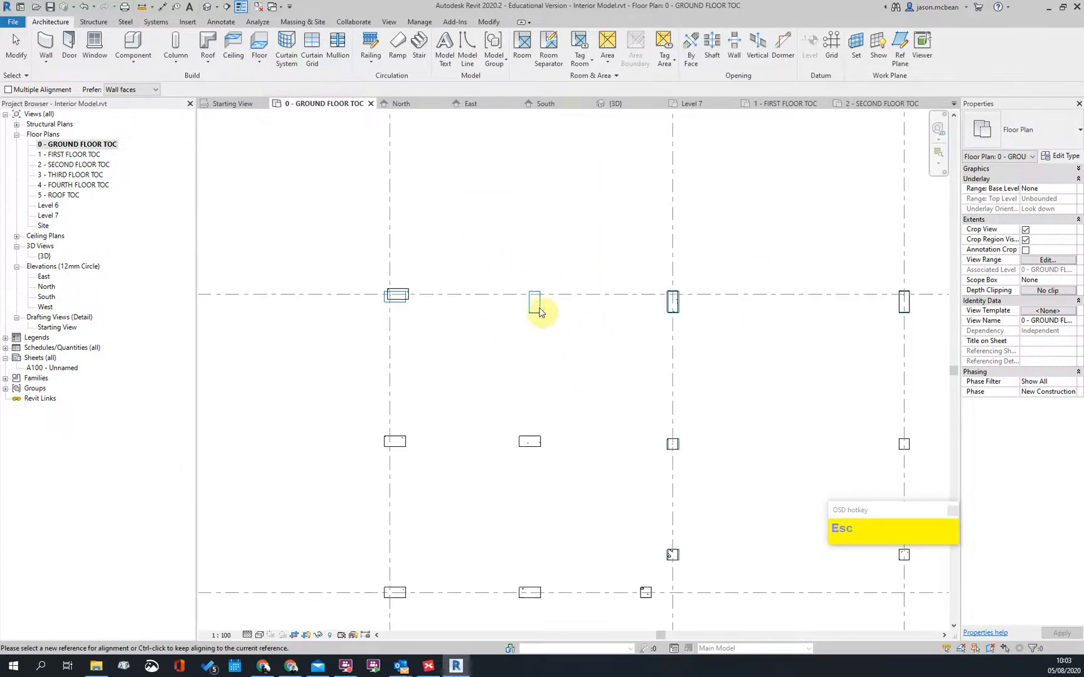
click(548, 375)
scroll(532, 439, up, 1)
click(533, 443)
click(534, 446)
scroll(588, 350, up, 2)
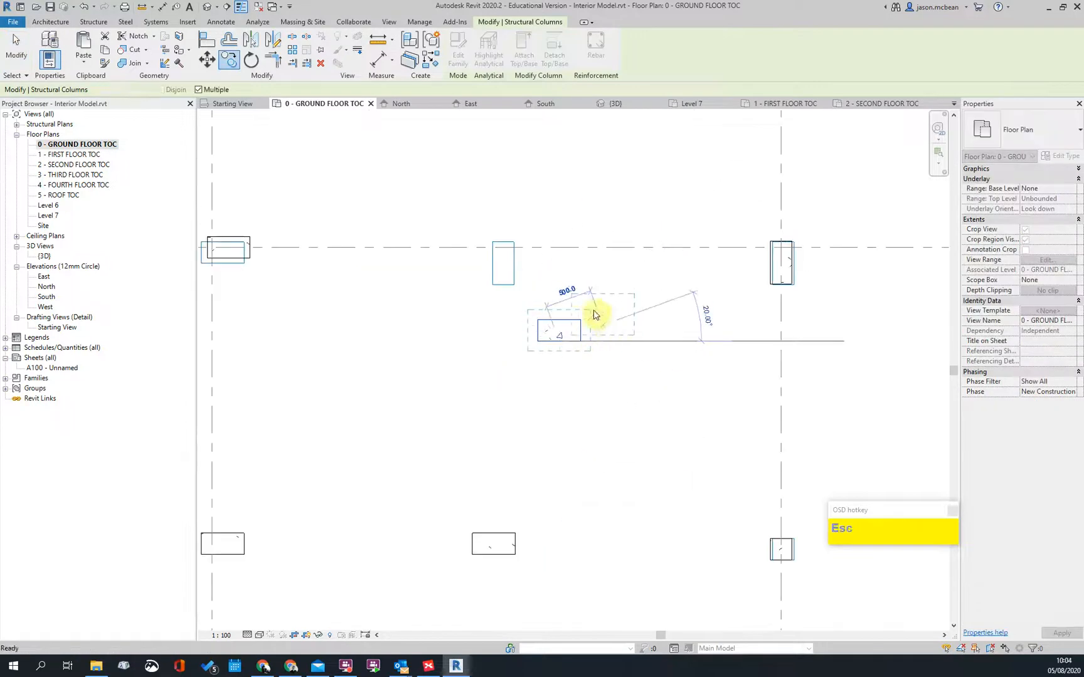
Step: Drop the moved column at its new position and align its left edge to the grid line
click(605, 322)
scroll(544, 323, up, 2)
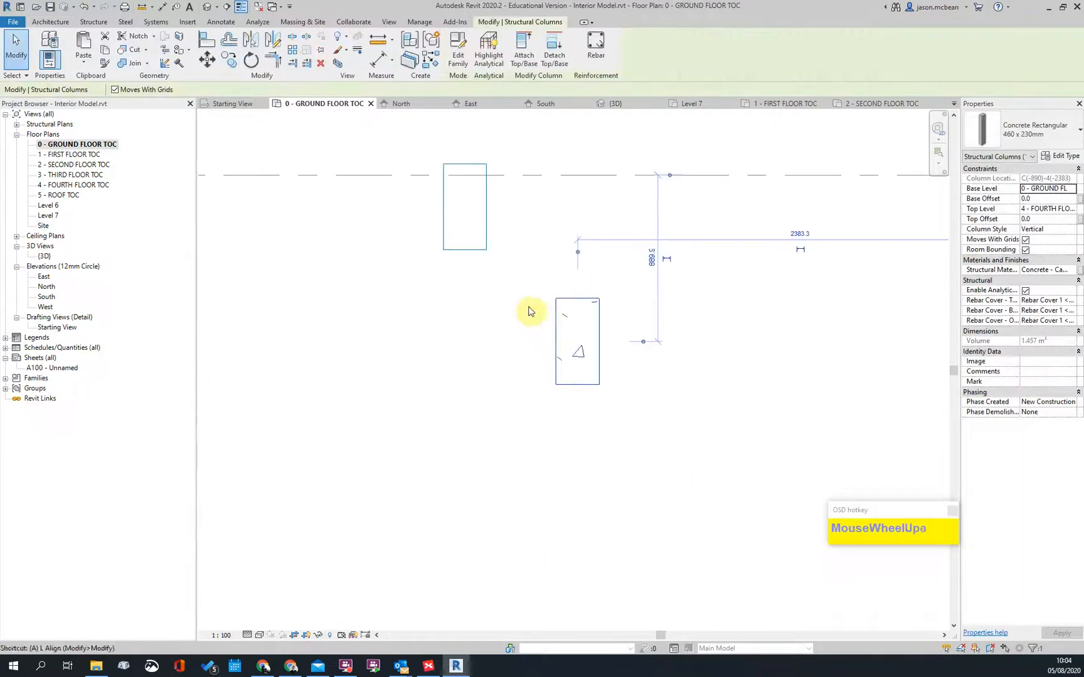
key(l)
click(557, 339)
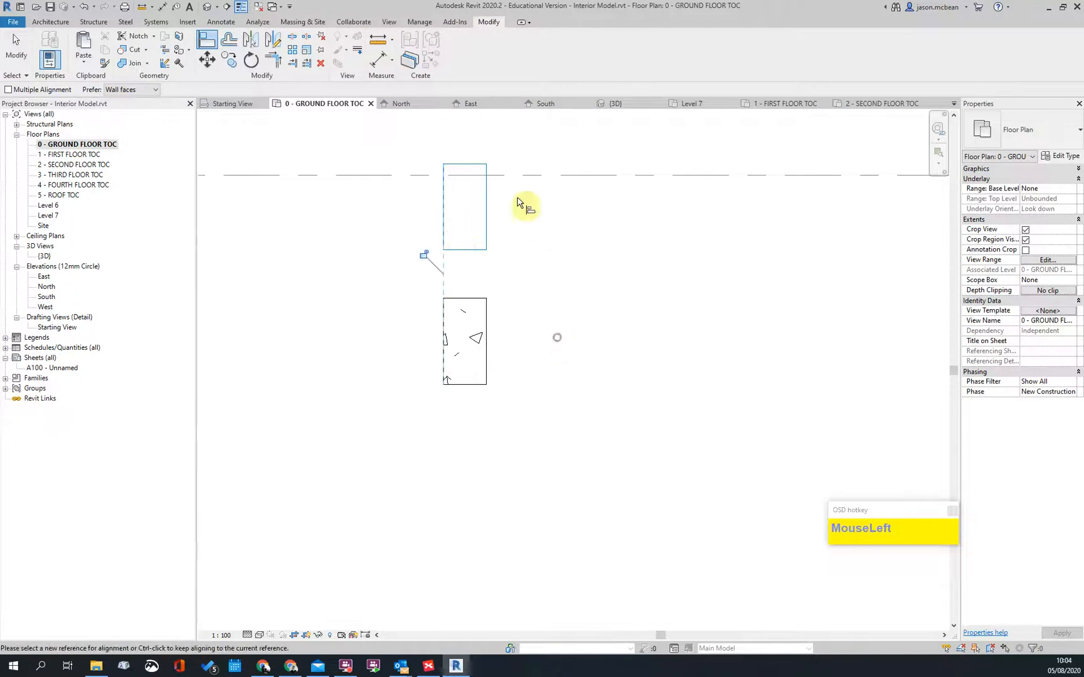
click(460, 299)
scroll(671, 362, down, 3)
key(Escape)
key(Escape)
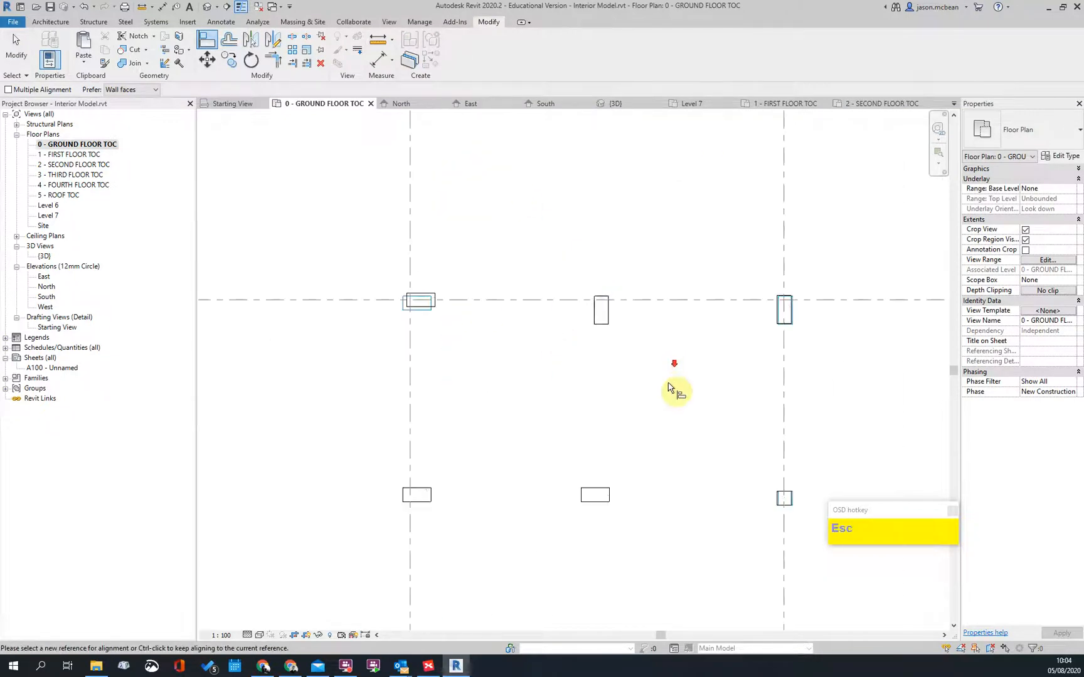
Step: Restart Align (AL) and pick grid line C as the reference
scroll(525, 321, up, 2)
key(Escape)
key(a)
key(l)
click(452, 296)
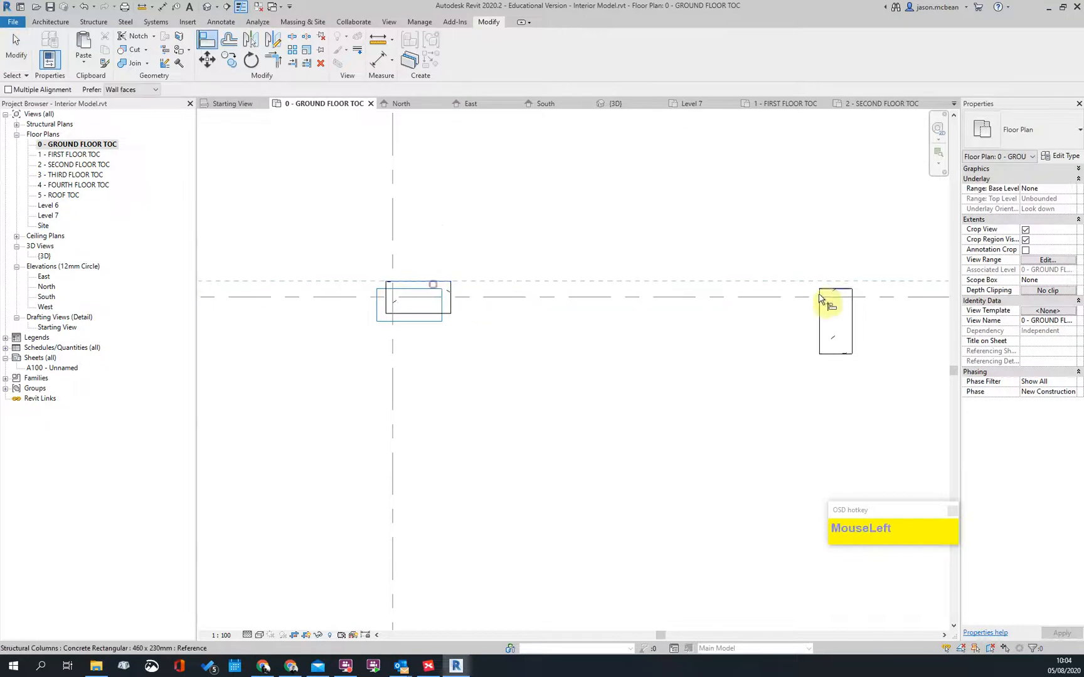
scroll(713, 314, down, 3)
key(Escape)
scroll(803, 293, up, 2)
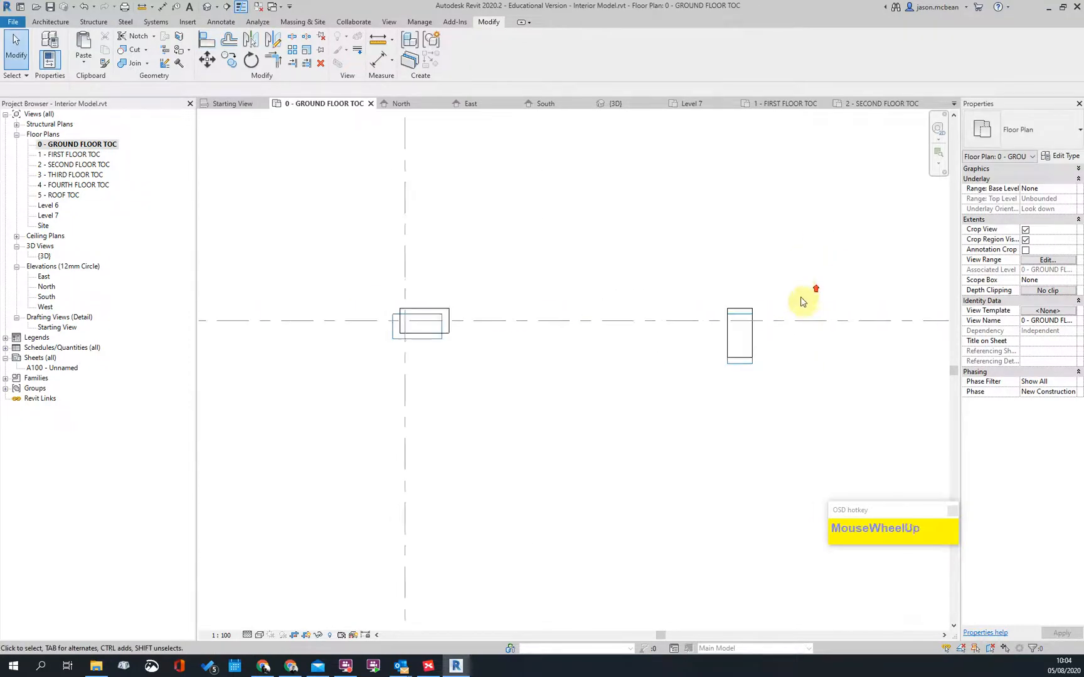
scroll(802, 299, down, 3)
key(Escape)
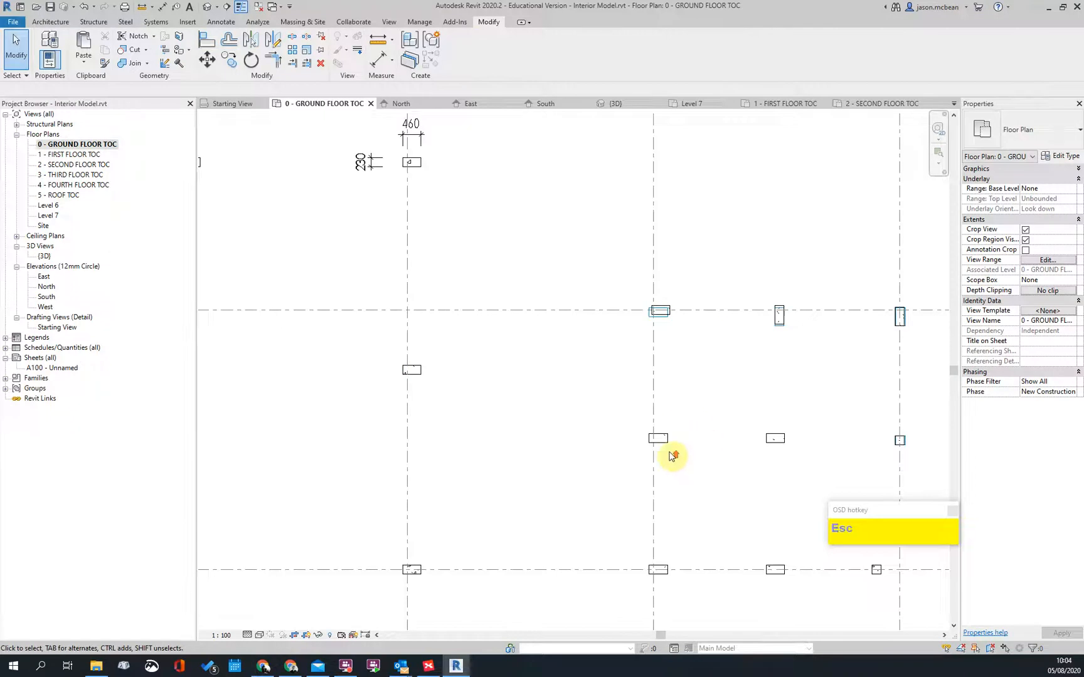
scroll(680, 451, up, 3)
key(l)
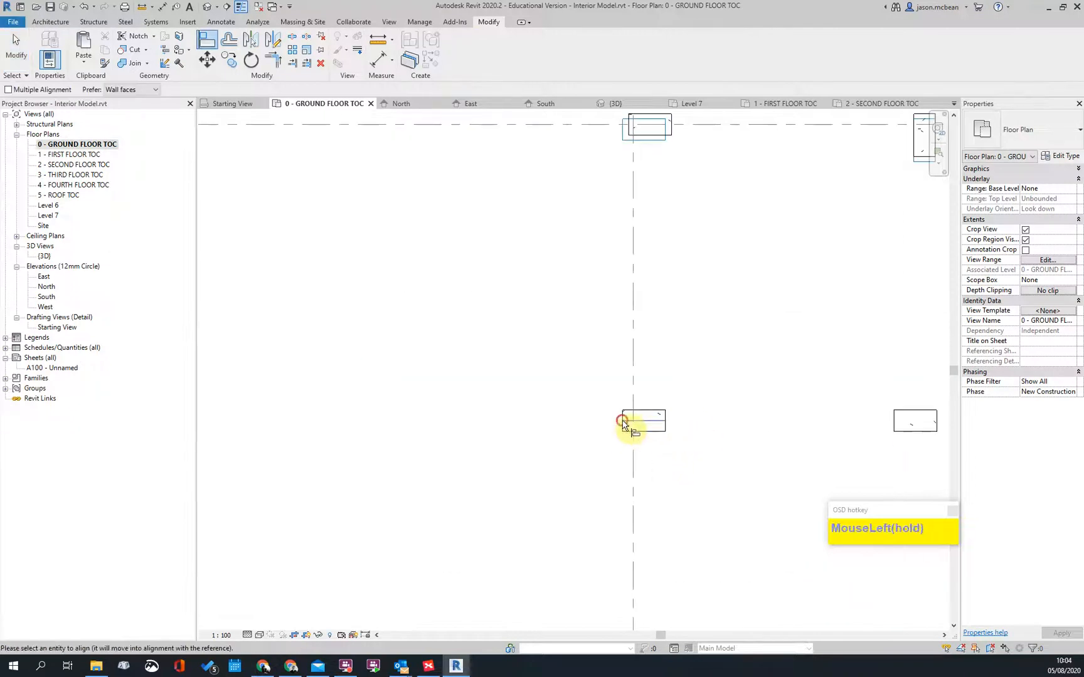
key(Escape)
Step: Align the next column's edge to the neighbouring dashed grid line
key(l)
scroll(622, 419, up, 2)
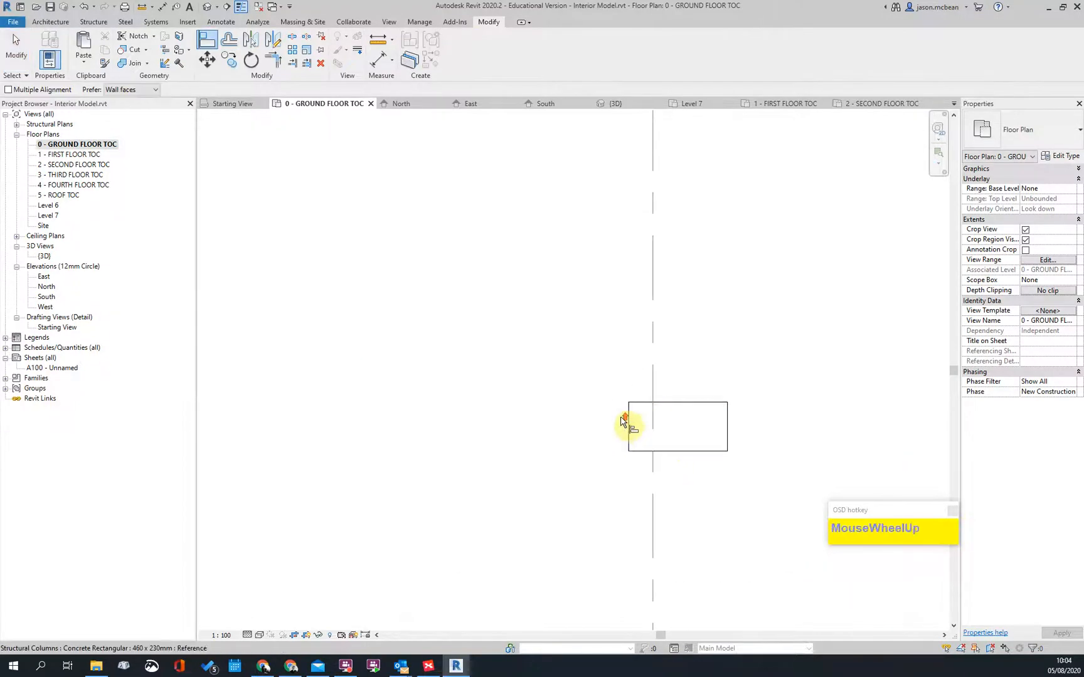
scroll(641, 169, up, 2)
middle_drag(641, 169, 616, 375)
scroll(621, 380, up, 1)
click(628, 386)
key(Escape)
key(Escape)
scroll(588, 384, down, 4)
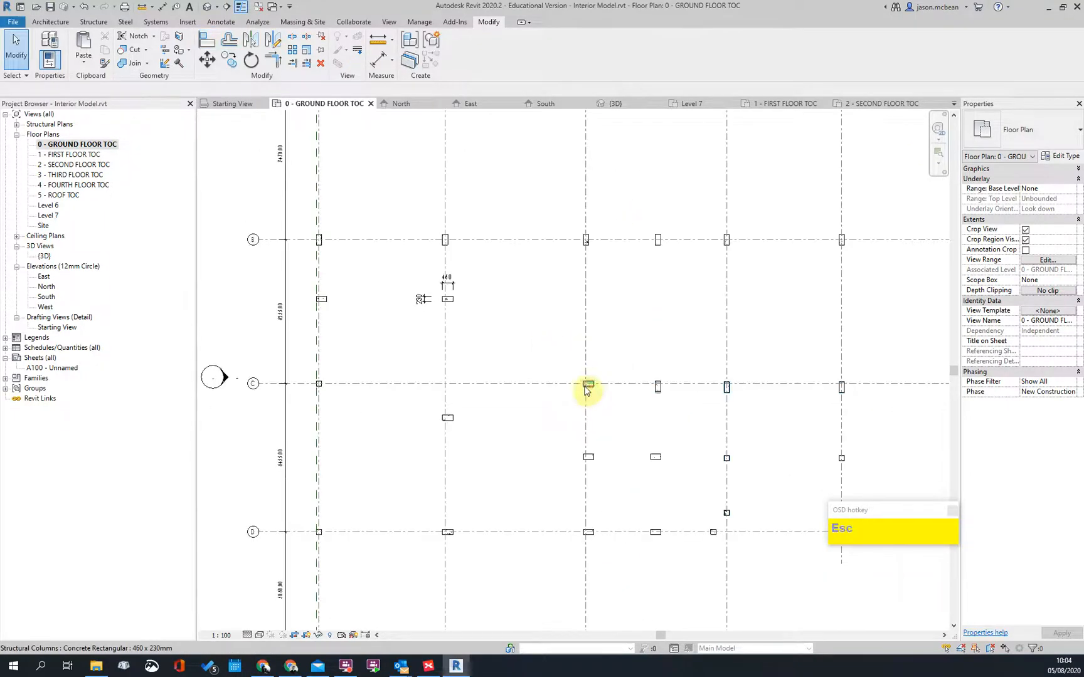
middle_drag(578, 497, 516, 370)
Step: Switch to the Default 3D View to review the placed columns
scroll(516, 370, down, 1)
scroll(588, 297, down, 2)
scroll(637, 387, up, 3)
scroll(536, 368, up, 1)
scroll(537, 368, down, 3)
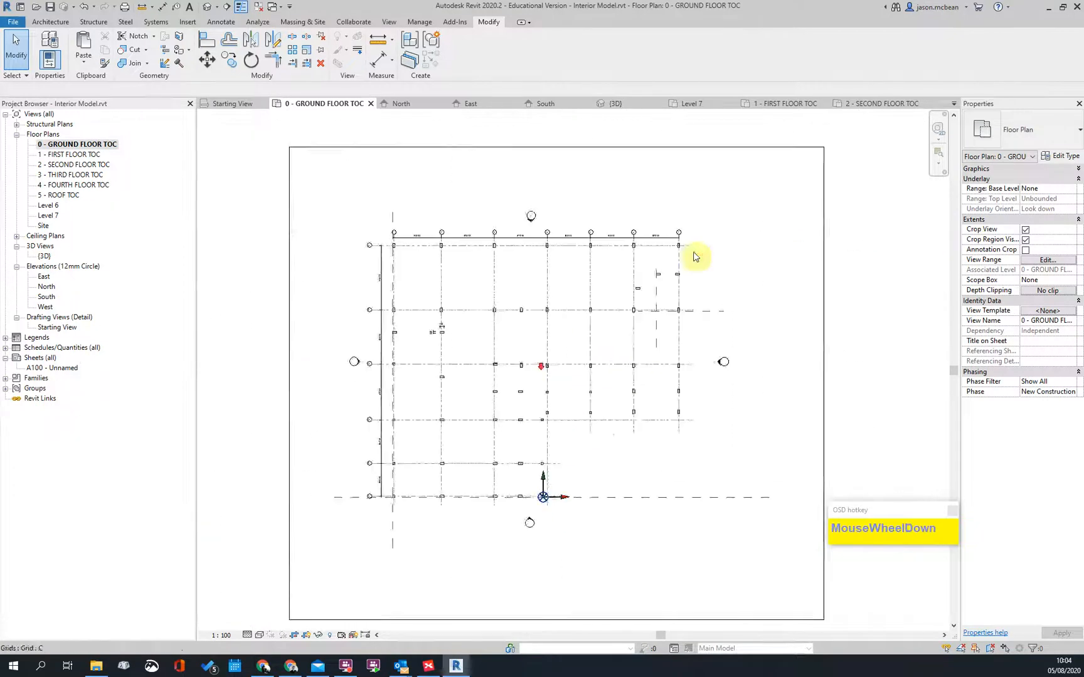
scroll(707, 237, up, 2)
click(207, 8)
Step: Open the 1 - FIRST FLOOR TOC plan with Thin Lines off, centred on the stair core
scroll(537, 295, up, 2)
scroll(537, 295, down, 2)
scroll(419, 267, up, 2)
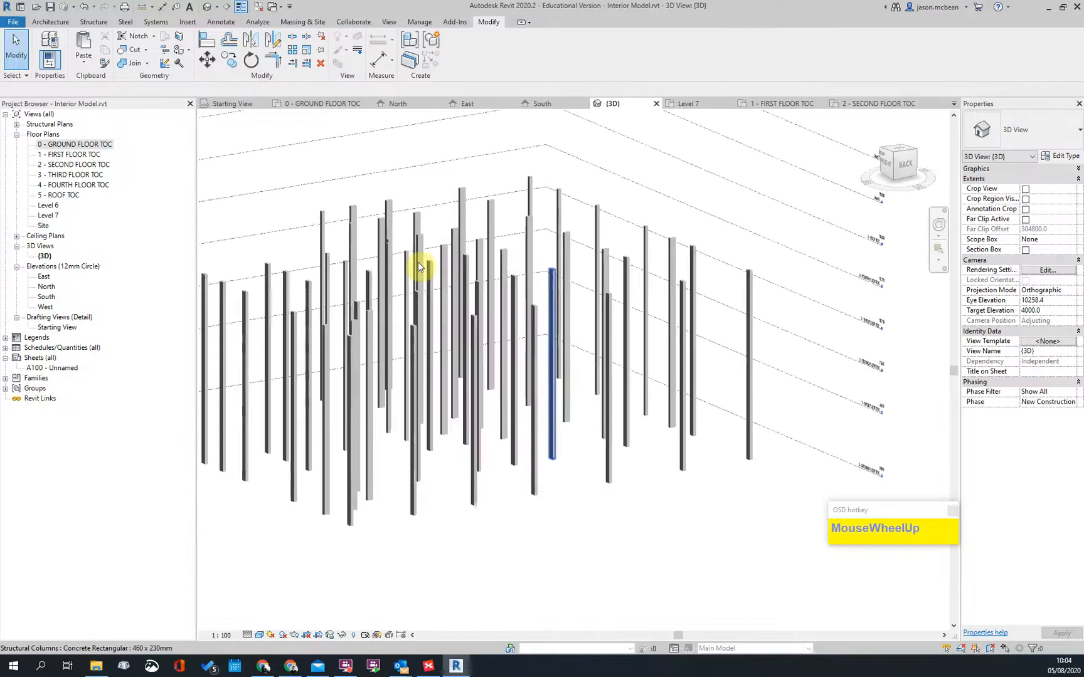
double_click(67, 154)
scroll(441, 259, up, 4)
click(241, 8)
scroll(610, 394, down, 5)
scroll(577, 278, up, 3)
scroll(587, 277, down, 2)
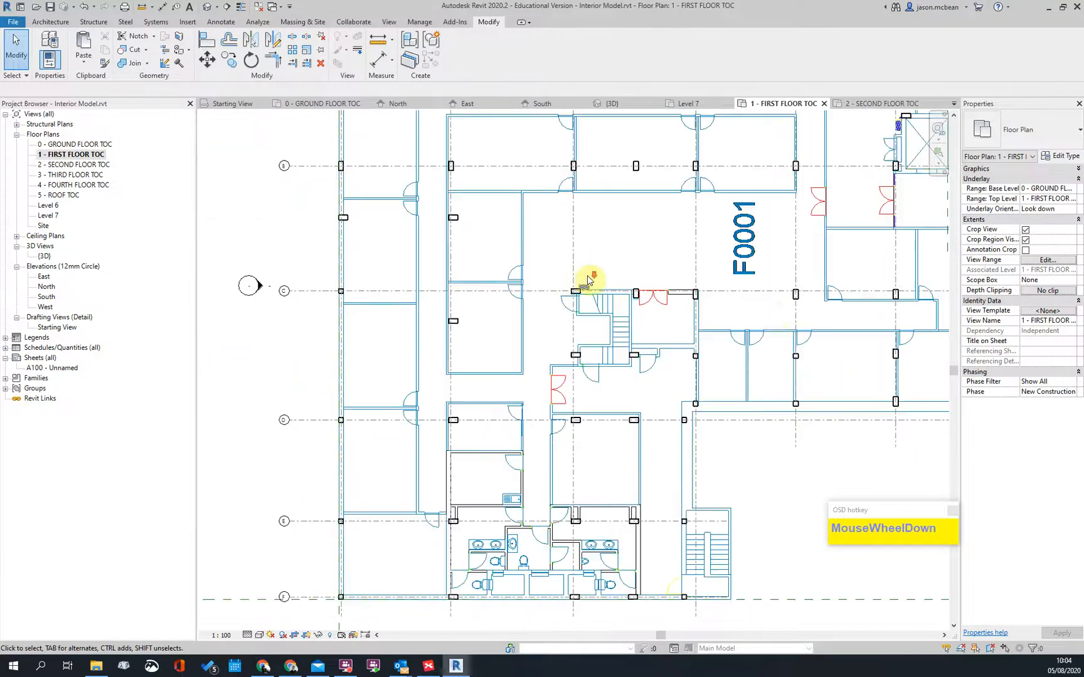
middle_drag(787, 350, 744, 357)
scroll(546, 349, up, 3)
scroll(545, 351, up, 2)
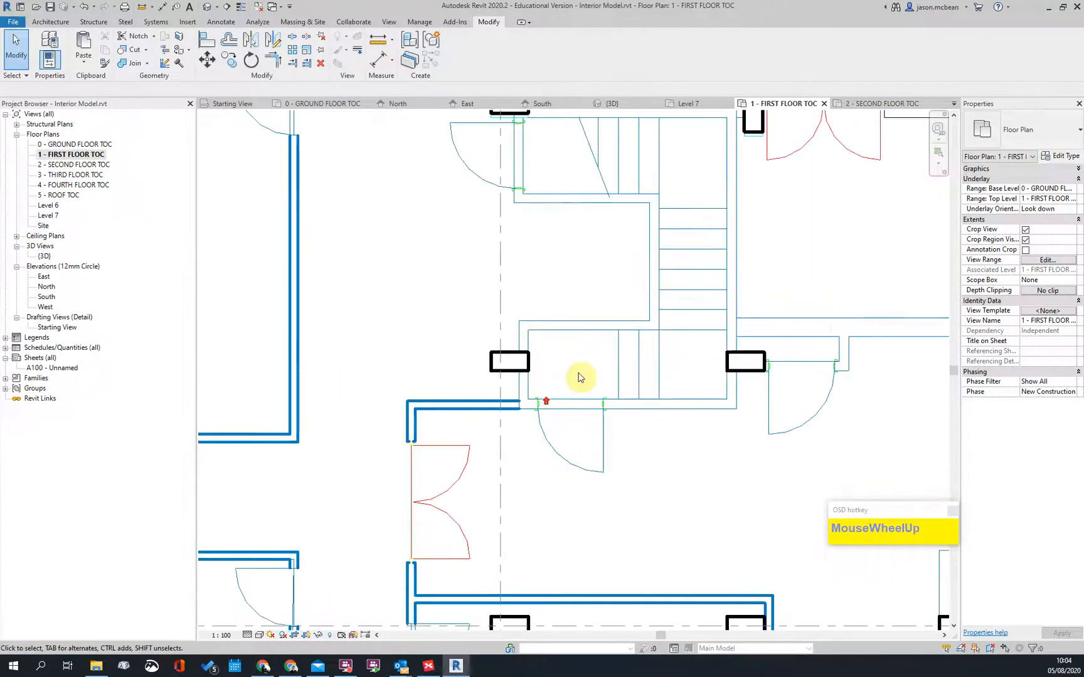
middle_drag(554, 388, 522, 555)
scroll(497, 272, up, 3)
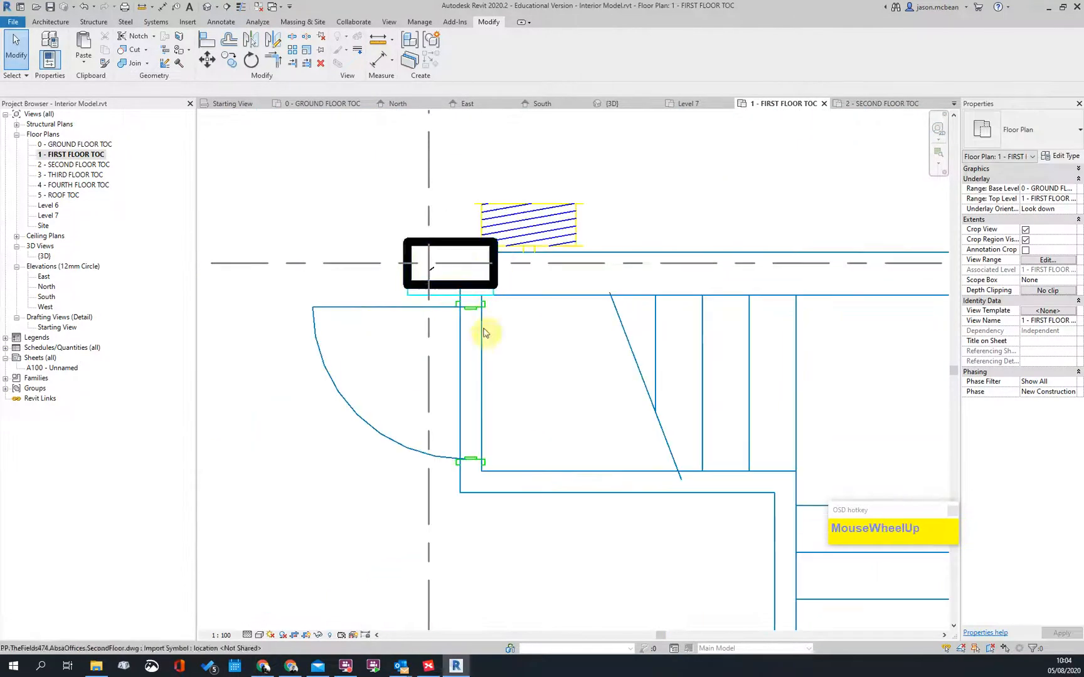
scroll(446, 251, down, 3)
scroll(694, 251, up, 2)
Step: Use AL to align the stair core column's bottom face to the dashed grid line
scroll(592, 262, down, 3)
scroll(684, 279, up, 3)
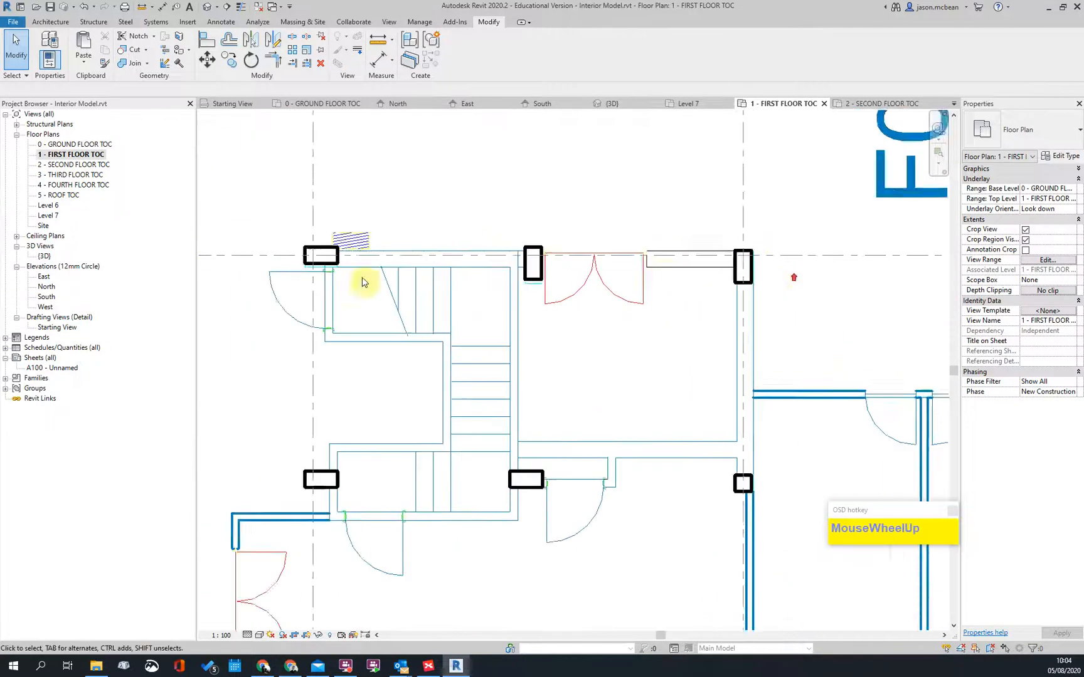
key(a)
key(l)
scroll(312, 275, up, 4)
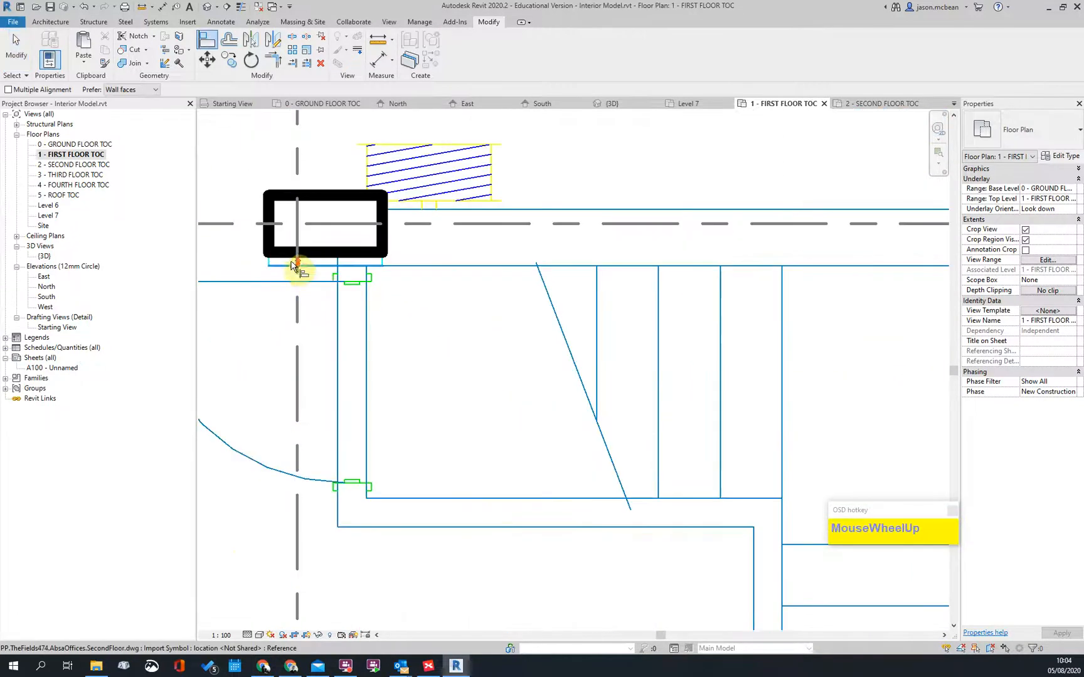
click(324, 257)
scroll(714, 261, down, 4)
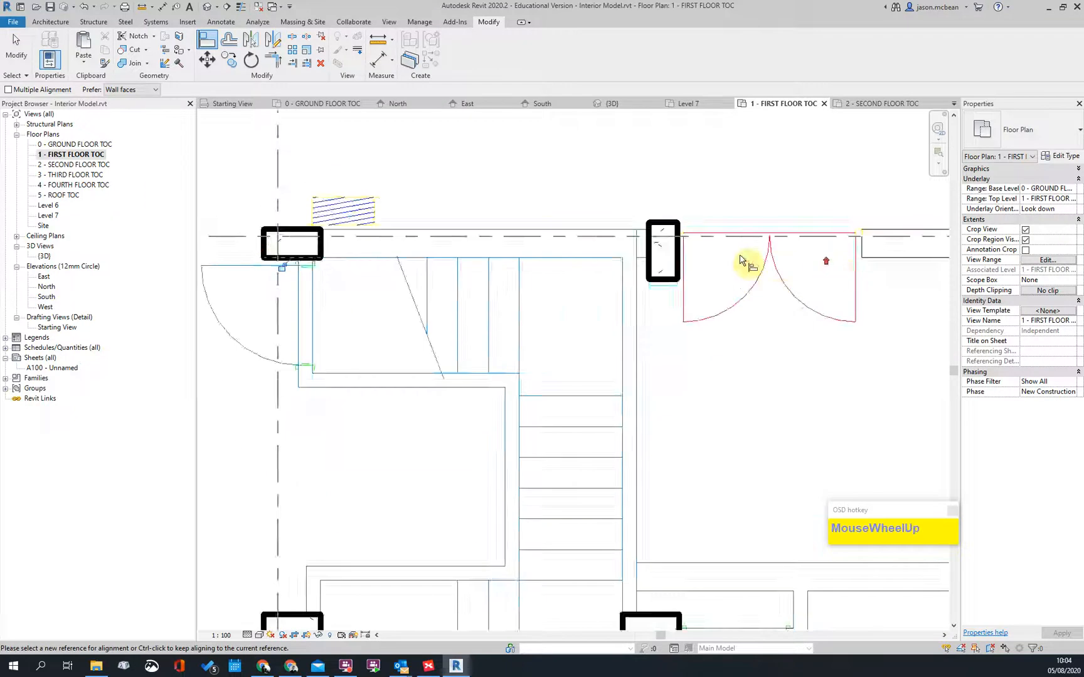
scroll(660, 307, up, 4)
scroll(660, 307, down, 3)
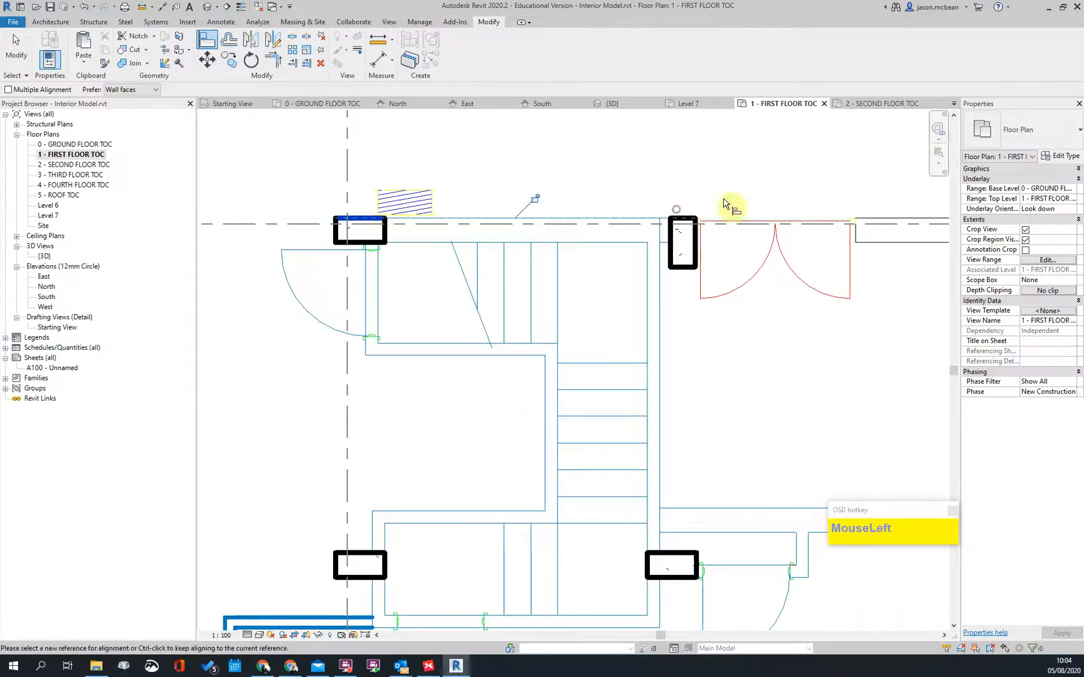
key(Escape)
Step: Pan across the first floor plan to check the columns at the upper and toilet rooms
scroll(639, 257, down, 3)
scroll(786, 213, up, 4)
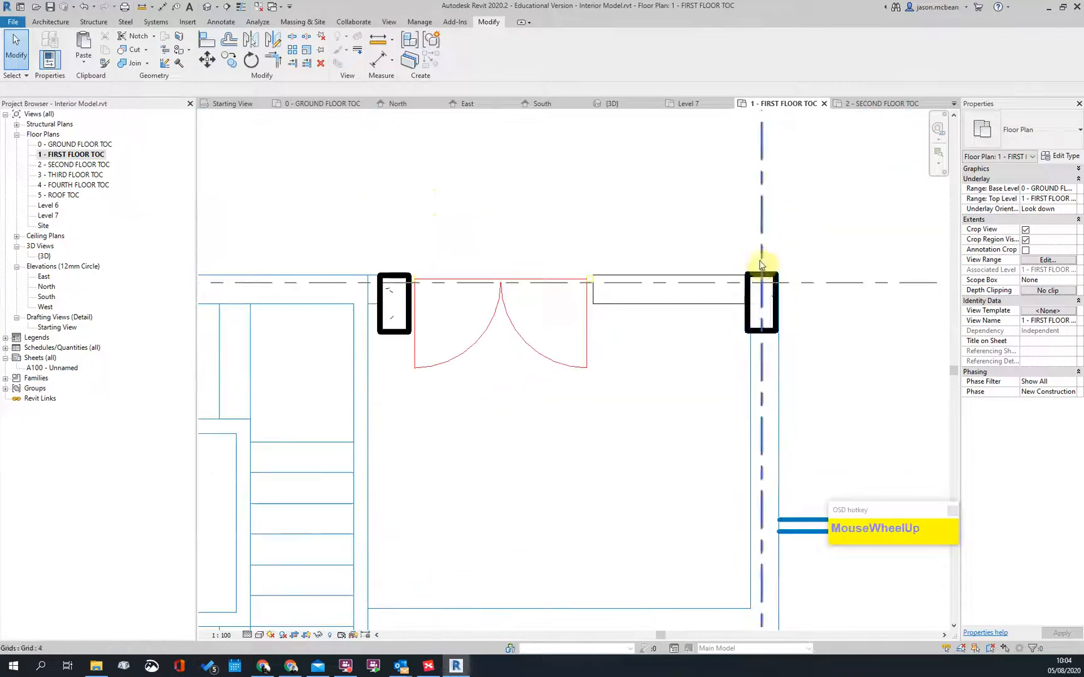
scroll(594, 290, down, 5)
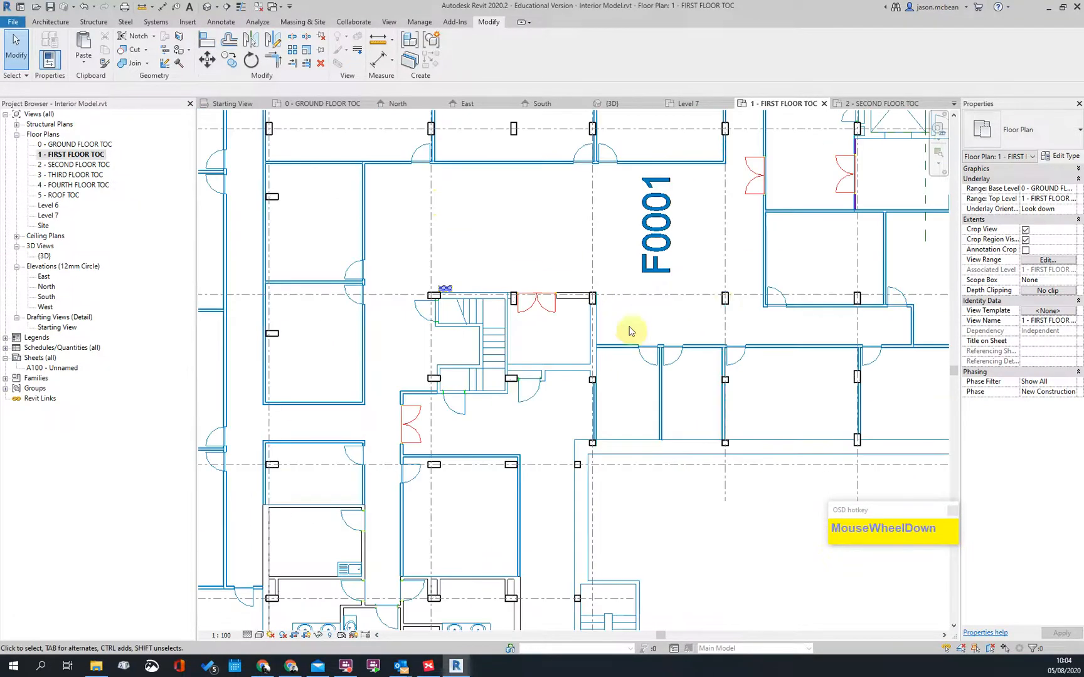
middle_drag(629, 447, 482, 314)
scroll(597, 310, up, 3)
scroll(612, 406, down, 3)
middle_drag(612, 407, 534, 394)
scroll(419, 331, up, 3)
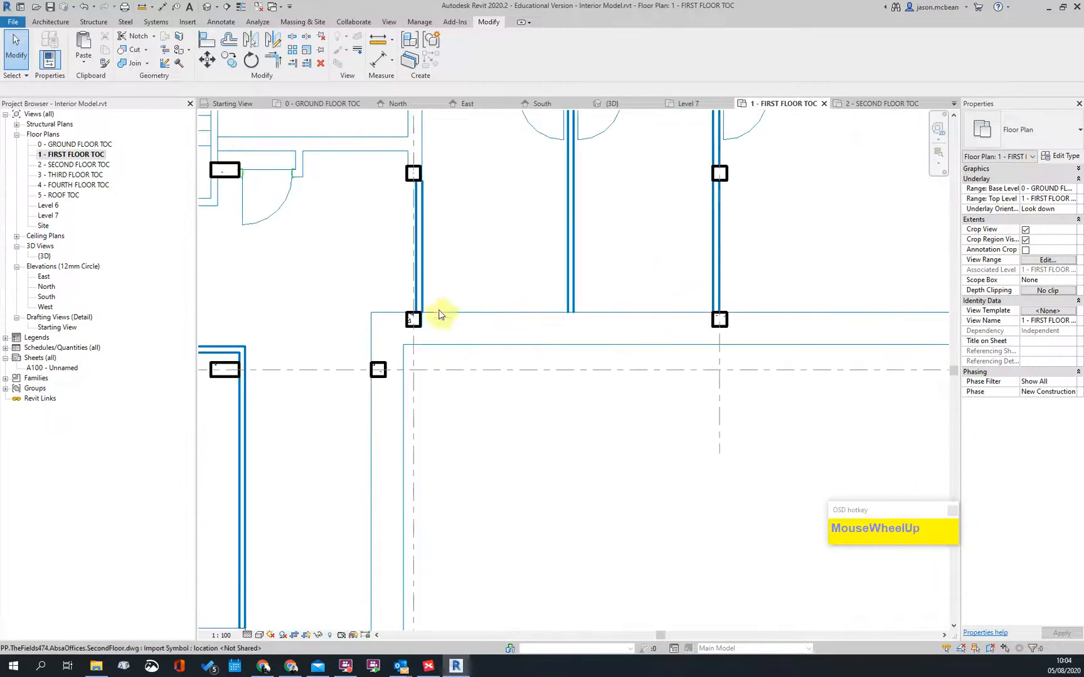
scroll(436, 310, down, 3)
middle_drag(618, 314, 564, 358)
scroll(544, 338, down, 1)
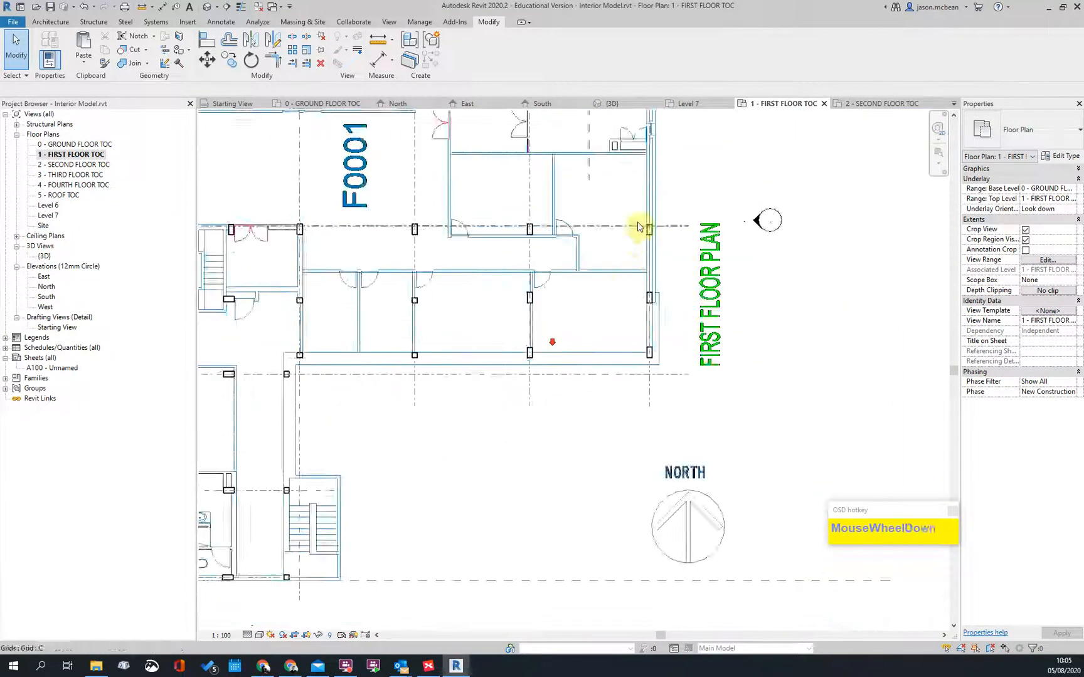
middle_drag(638, 223, 630, 443)
scroll(876, 461, up, 2)
scroll(660, 271, down, 2)
scroll(757, 385, up, 2)
scroll(735, 284, down, 2)
scroll(496, 435, up, 2)
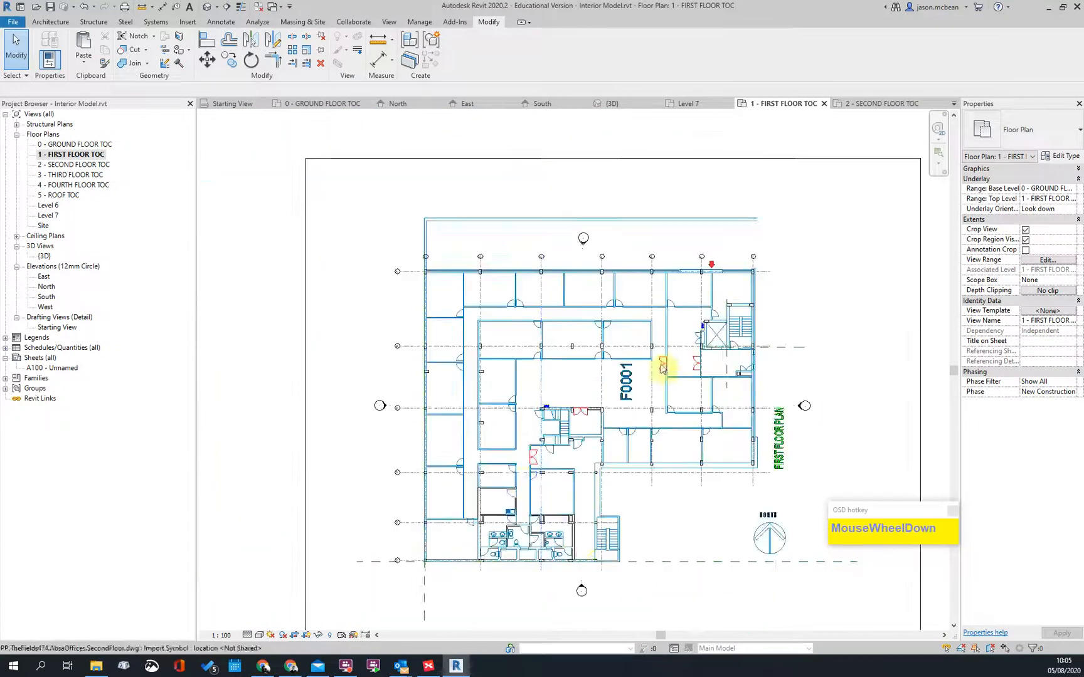
middle_drag(496, 435, 520, 302)
scroll(380, 404, up, 3)
scroll(396, 369, down, 4)
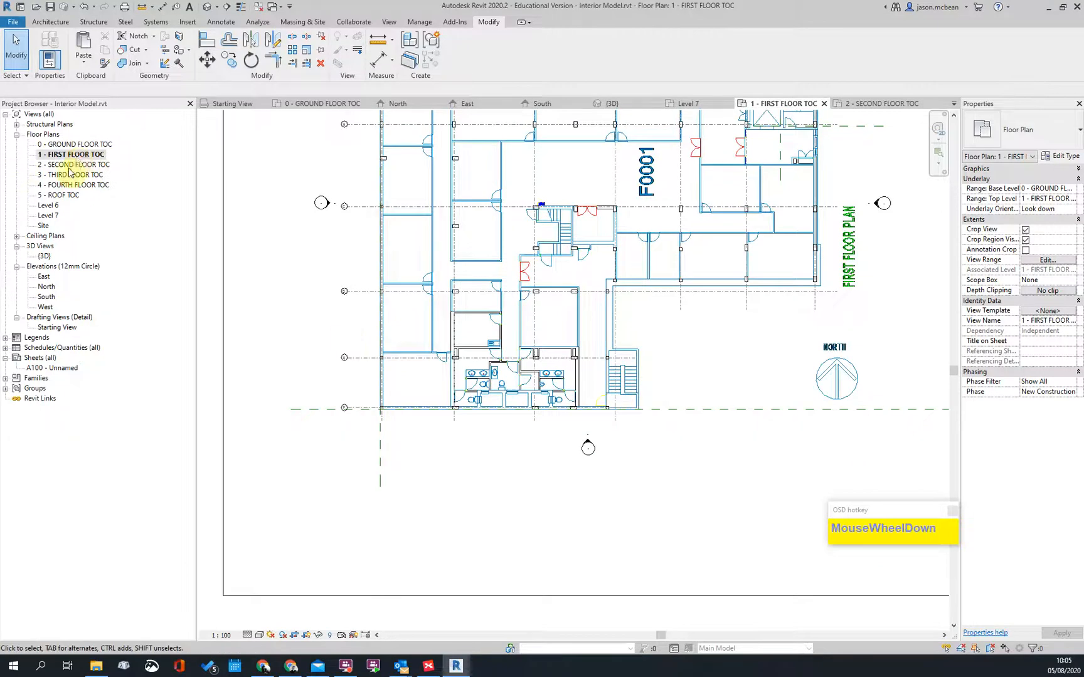
Step: Open the 2 - SECOND FLOOR TOC plan and view its right side
double_click(72, 165)
scroll(508, 435, up, 2)
scroll(491, 353, up, 2)
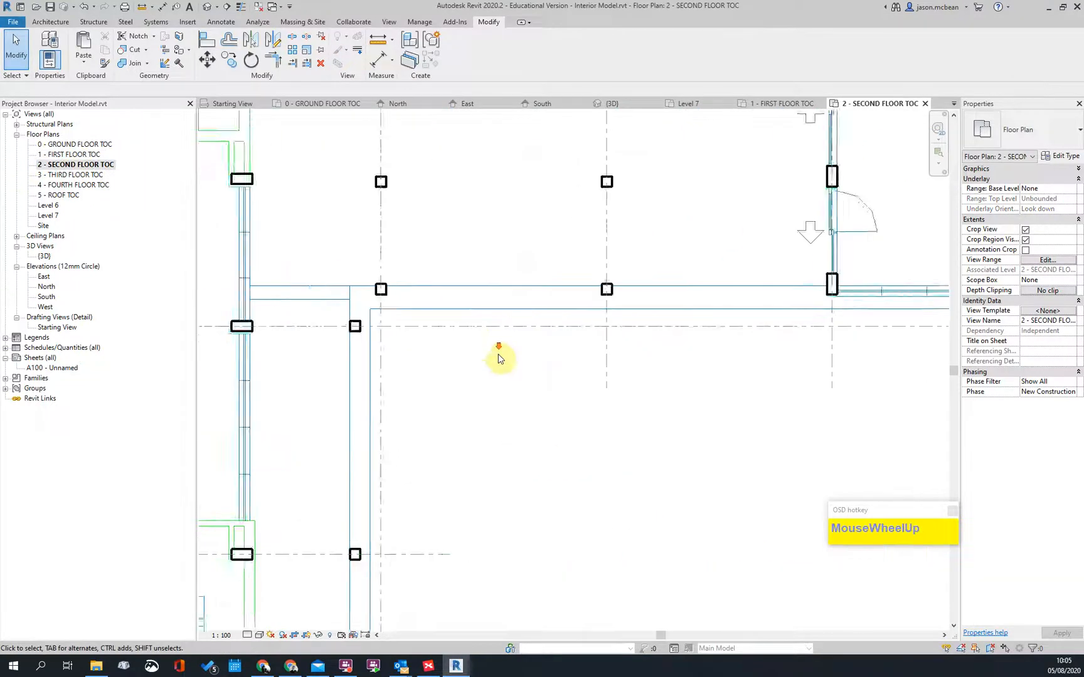
scroll(491, 353, down, 3)
scroll(626, 292, up, 1)
middle_drag(464, 332, 508, 348)
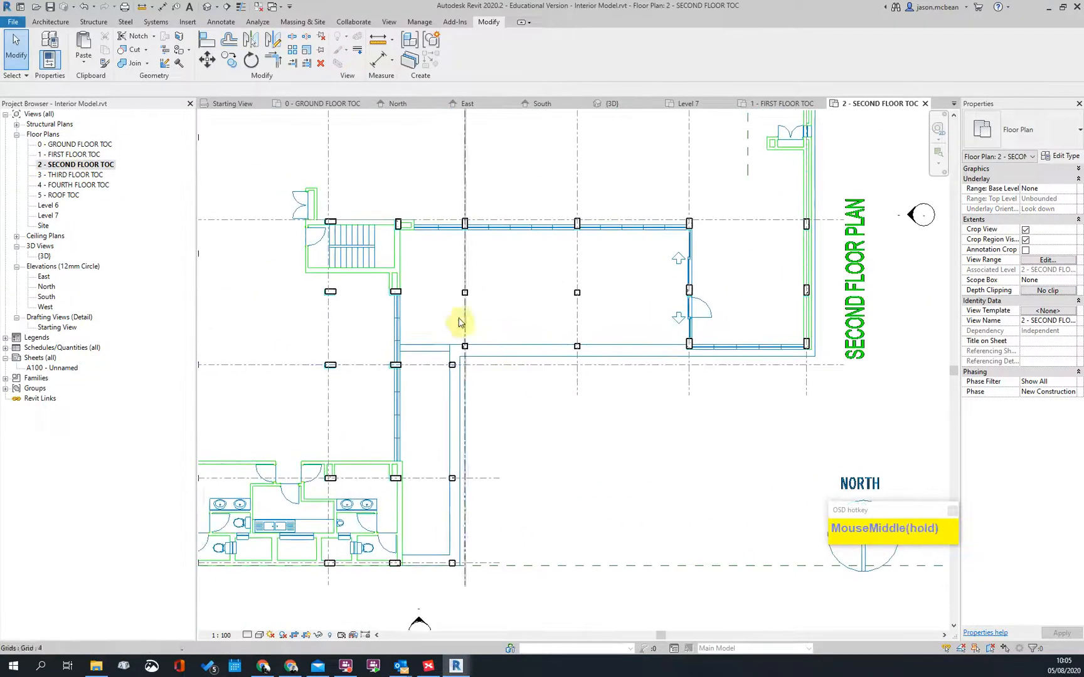
scroll(617, 301, down, 2)
scroll(528, 290, up, 2)
scroll(545, 295, down, 3)
Step: Briefly view 3 - THIRD FLOOR TOC, then return to 2 - SECOND FLOOR TOC
double_click(63, 181)
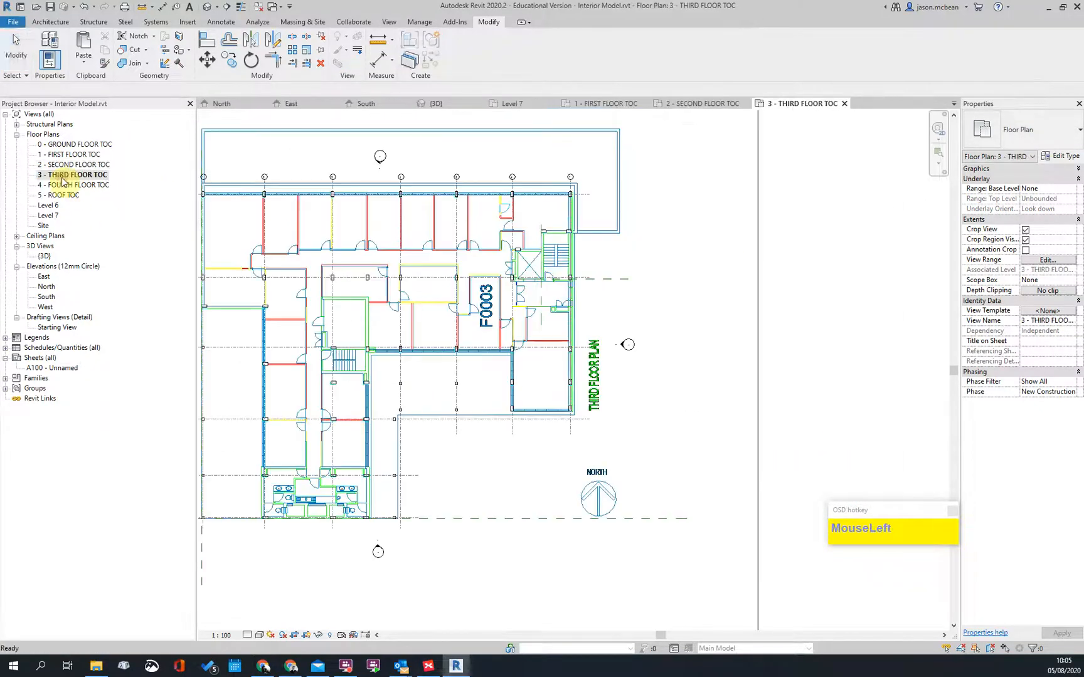
scroll(387, 378, up, 3)
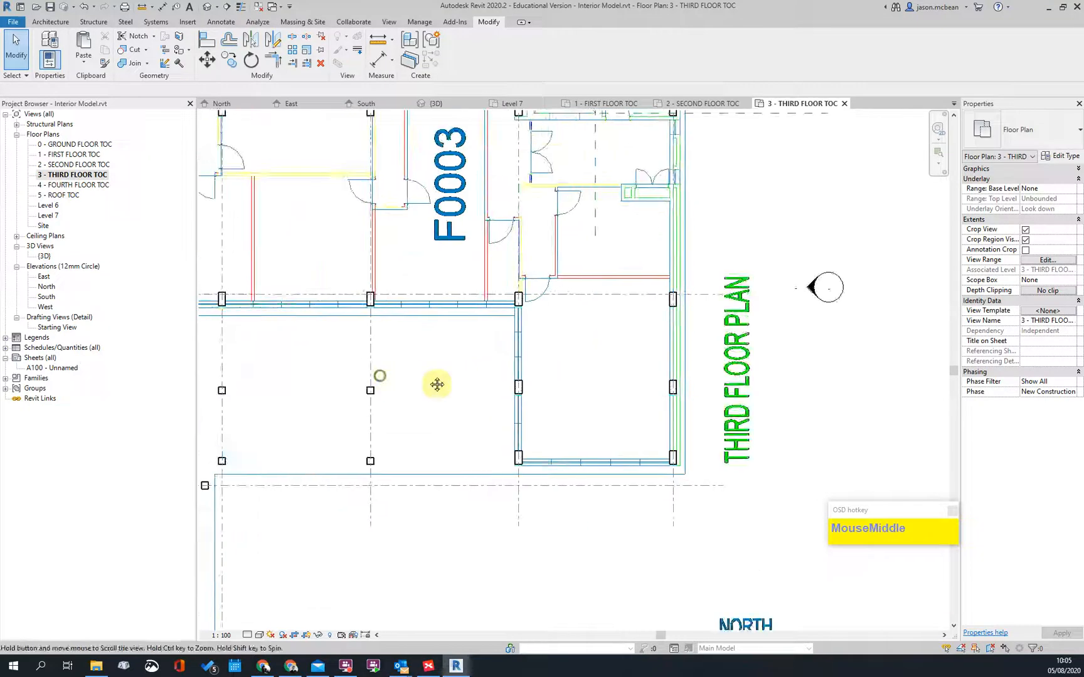
middle_drag(387, 378, 396, 302)
double_click(80, 165)
scroll(346, 281, up, 4)
click(333, 281)
ctrl+click(483, 353)
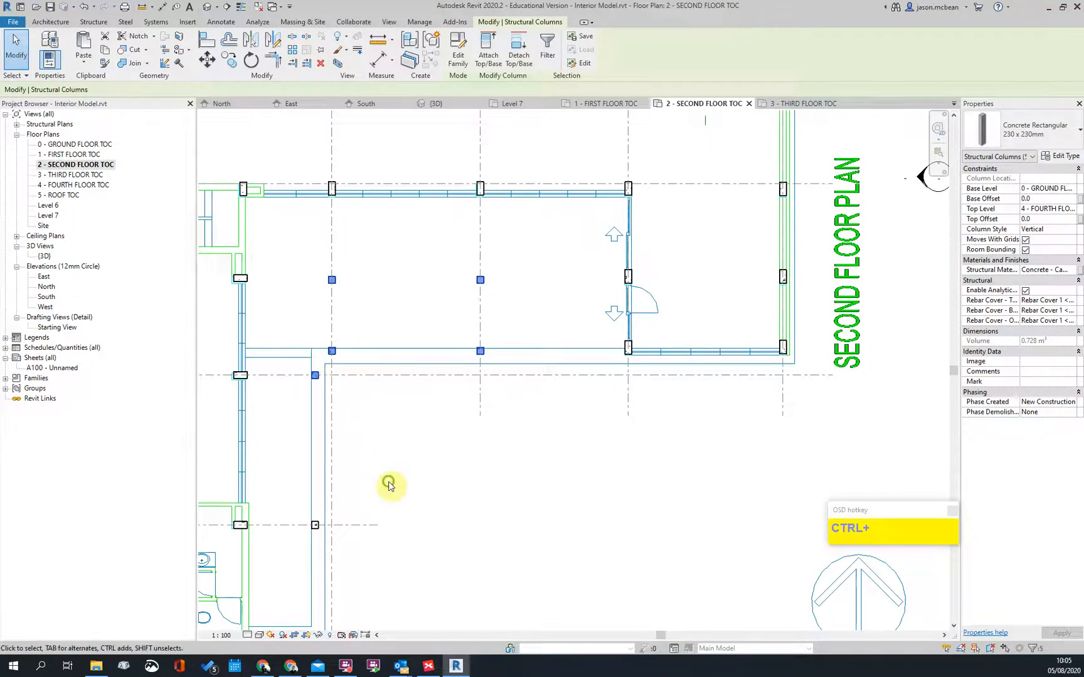
middle_drag(385, 493, 450, 402)
ctrl+click(409, 414)
ctrl+click(408, 526)
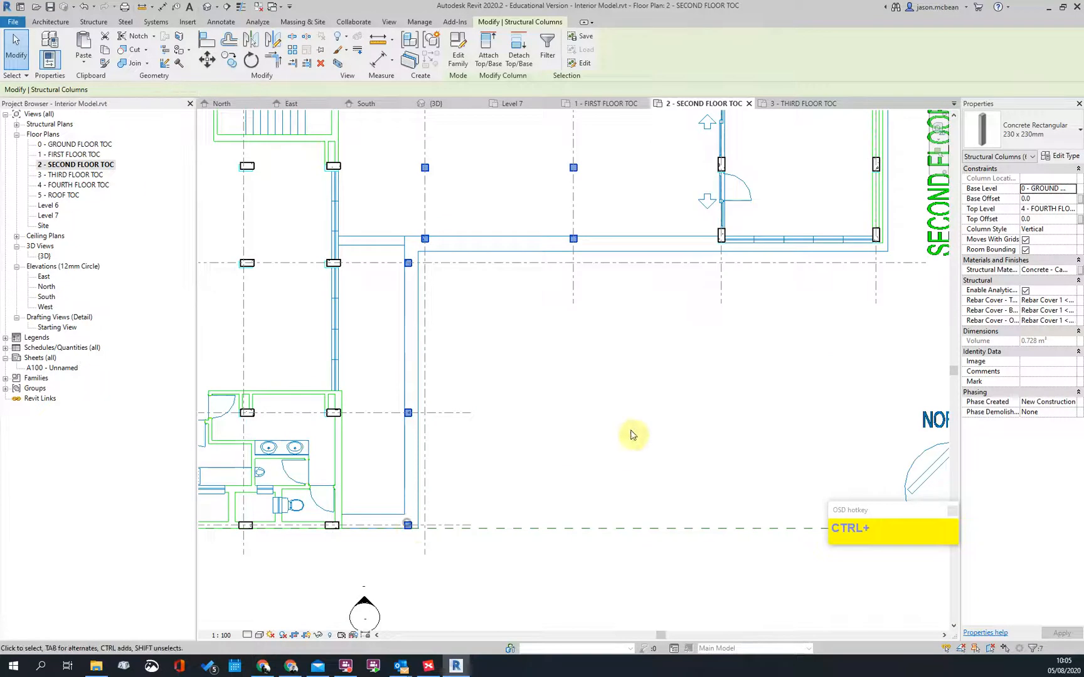
click(1072, 209)
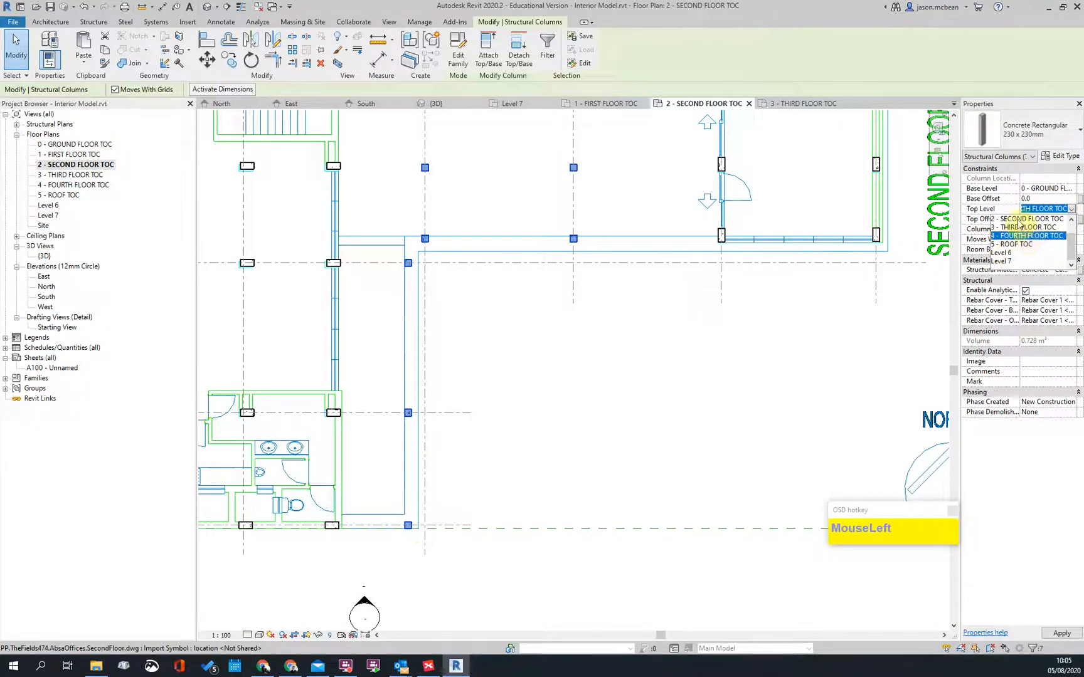
click(1024, 234)
click(666, 370)
scroll(544, 382, down, 3)
scroll(532, 332, up, 2)
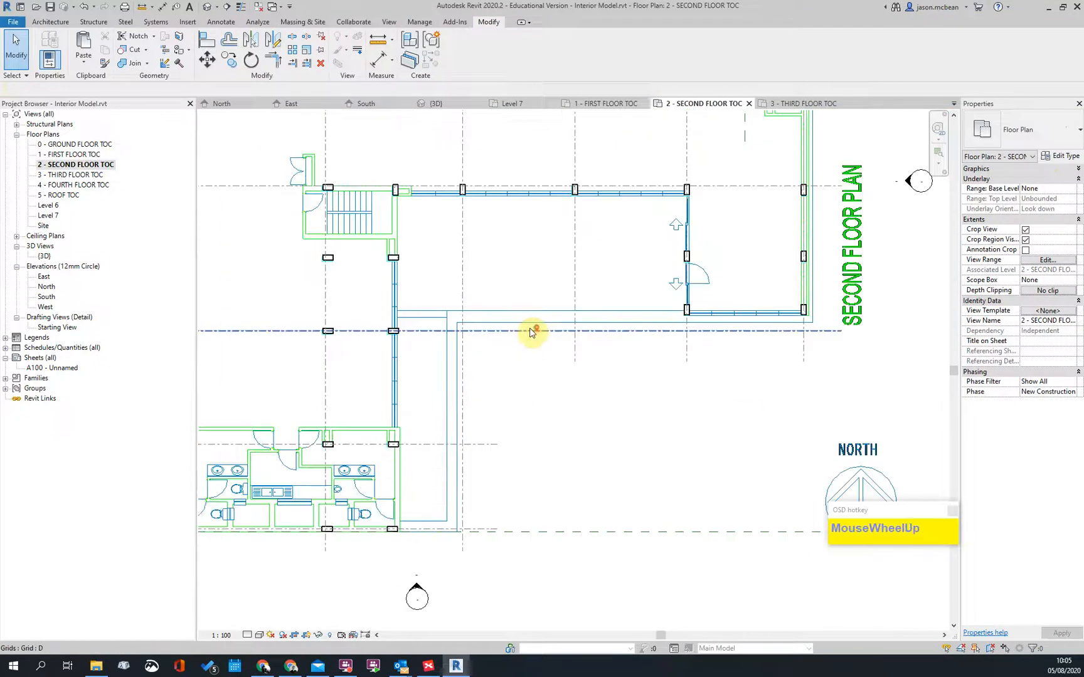
Step: Open the First Floor plan, then inspect the Second Floor plan's columns near the stair
double_click(73, 155)
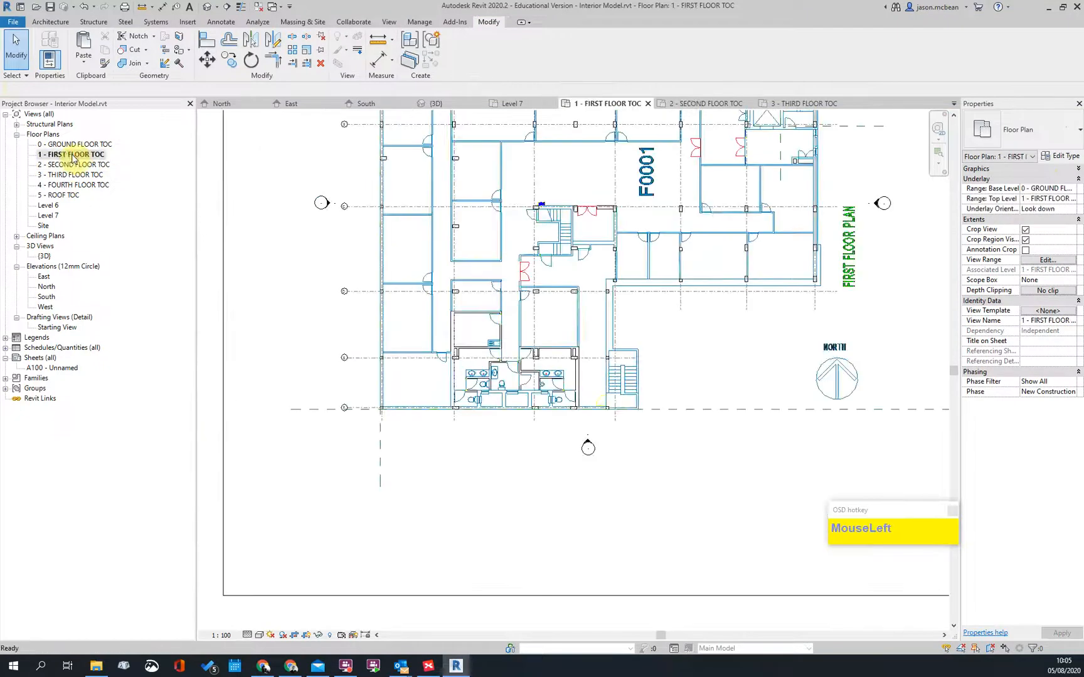
scroll(728, 264, up, 4)
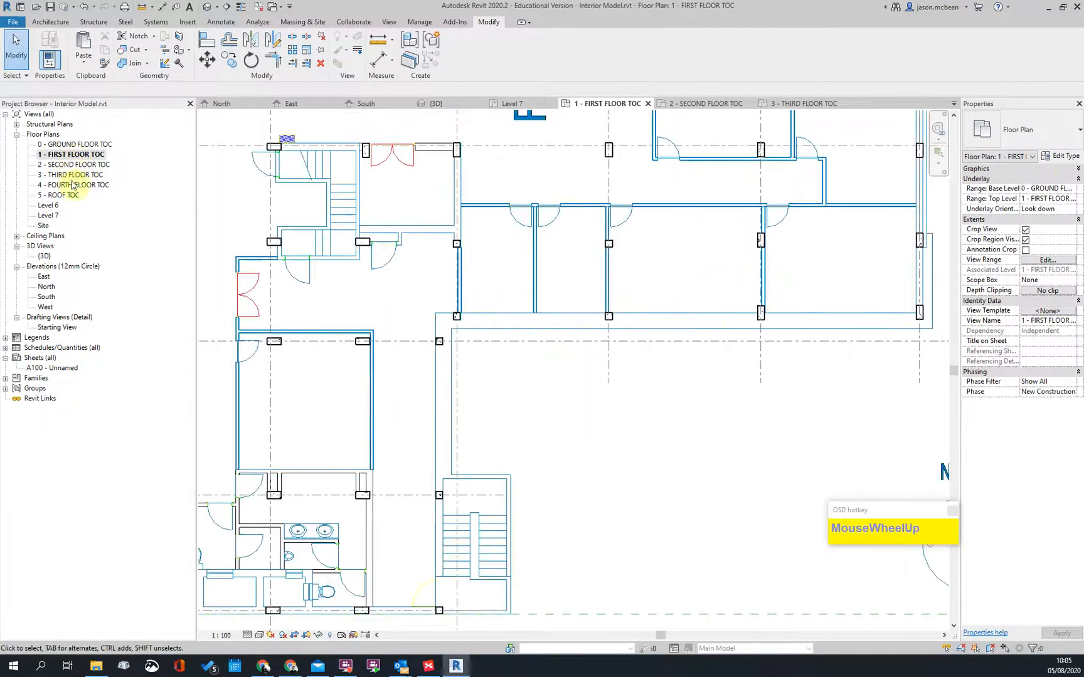
double_click(74, 165)
scroll(552, 342, down, 5)
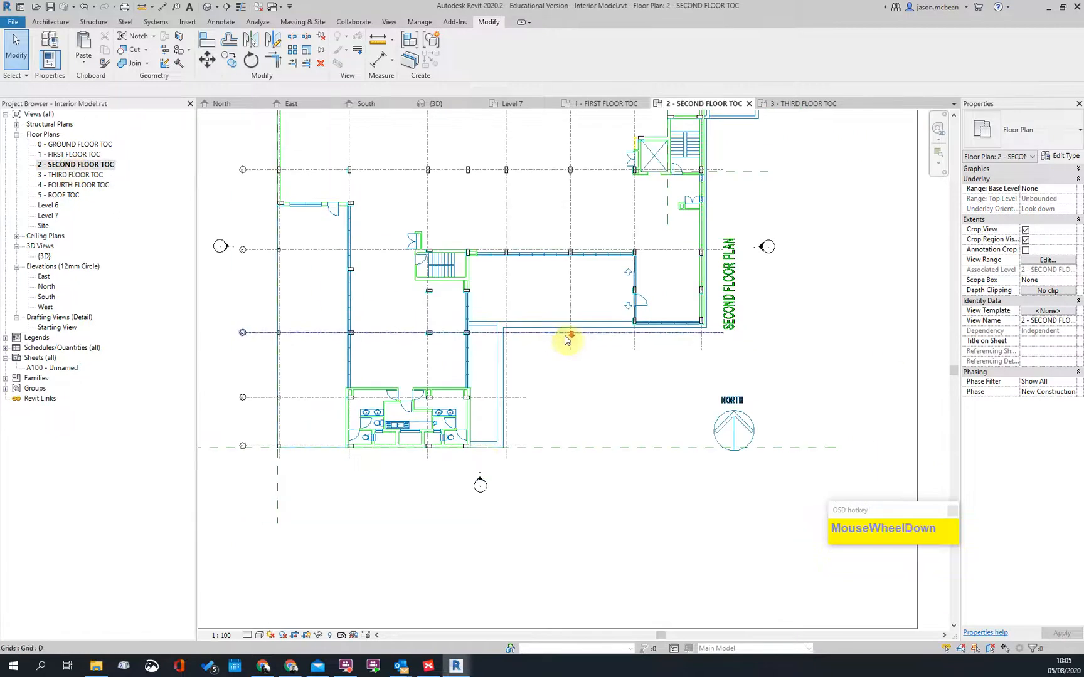
scroll(545, 259, up, 8)
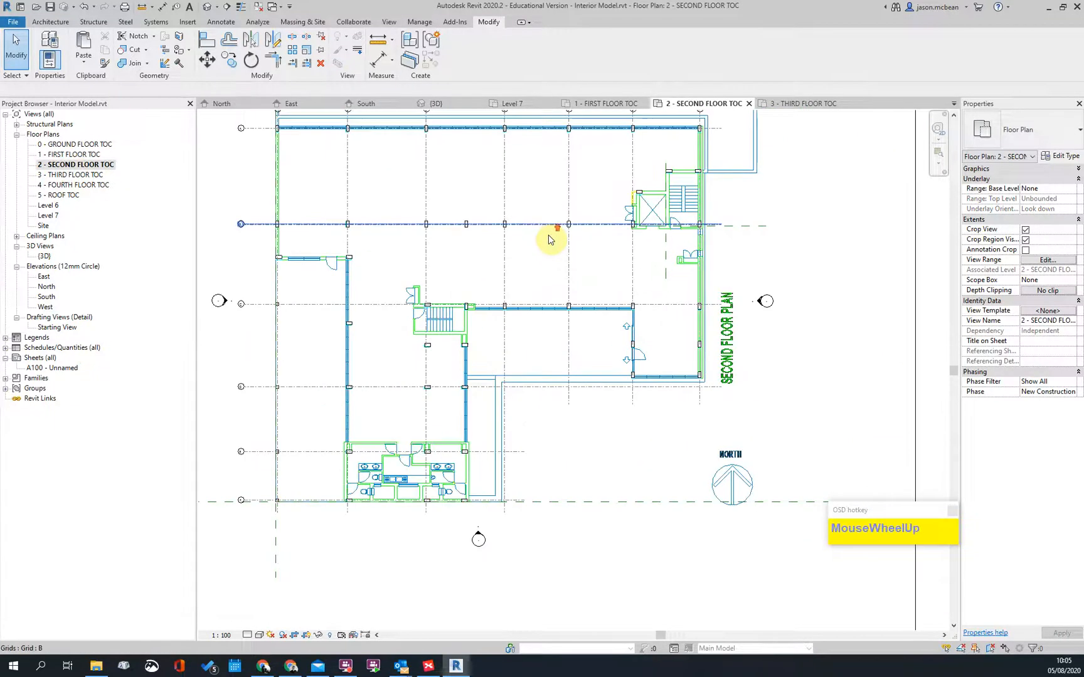
scroll(402, 316, down, 3)
scroll(389, 301, up, 1)
scroll(492, 315, down, 1)
scroll(377, 316, up, 4)
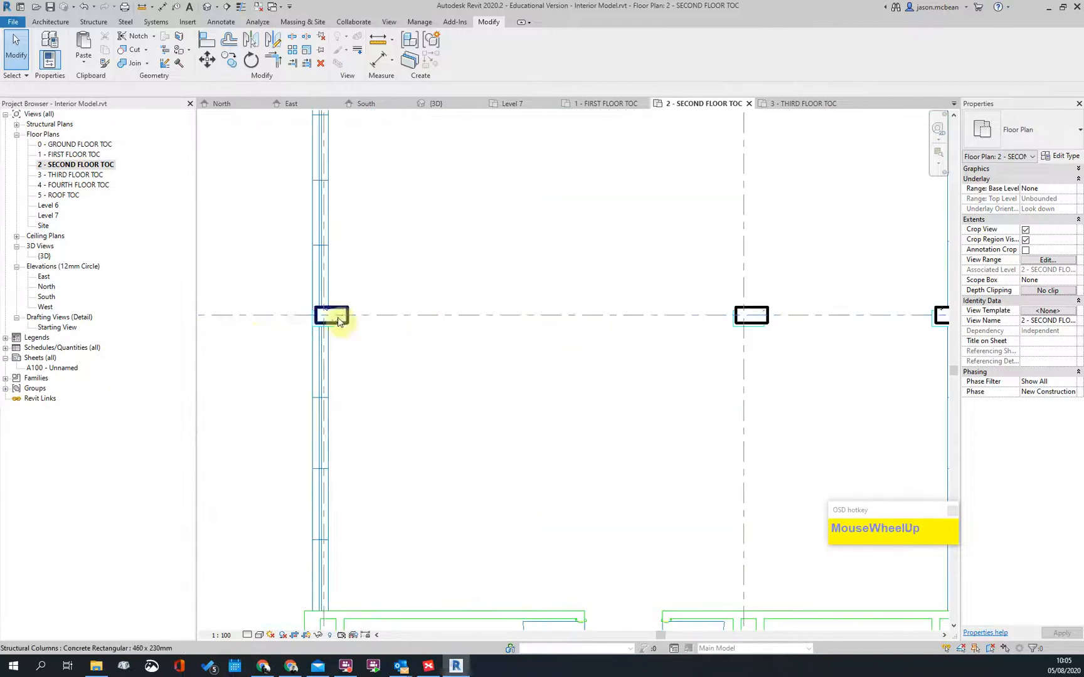
scroll(339, 323, down, 3)
middle_drag(362, 333, 375, 475)
scroll(361, 181, down, 2)
middle_drag(361, 181, 351, 404)
scroll(351, 311, up, 3)
scroll(353, 308, down, 3)
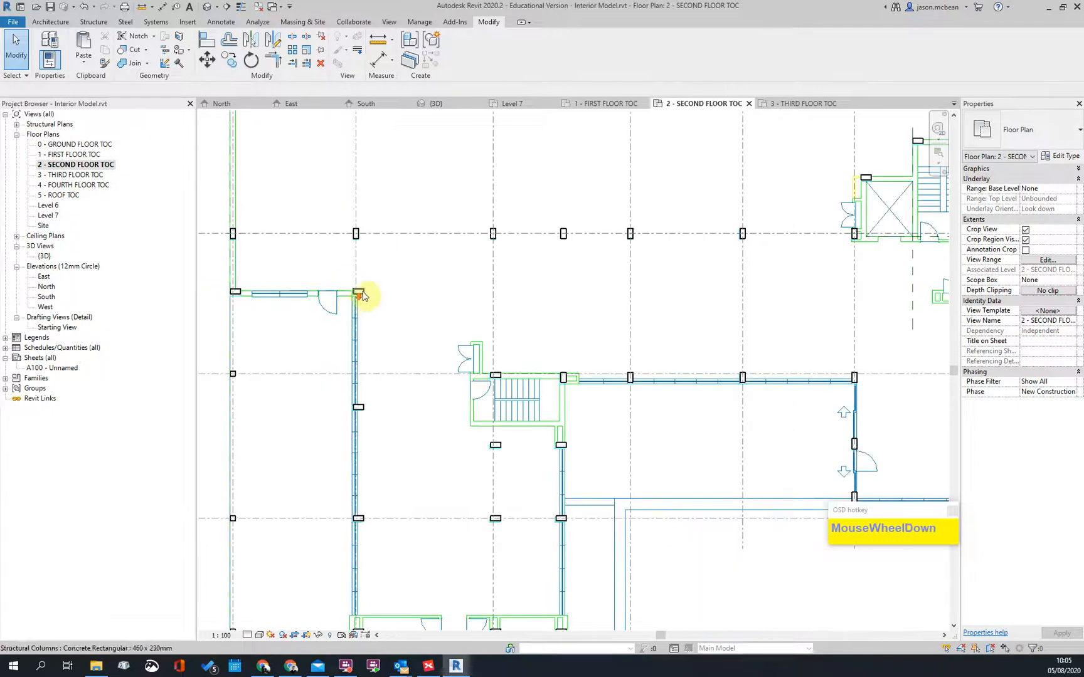
scroll(242, 290, up, 3)
scroll(510, 308, down, 2)
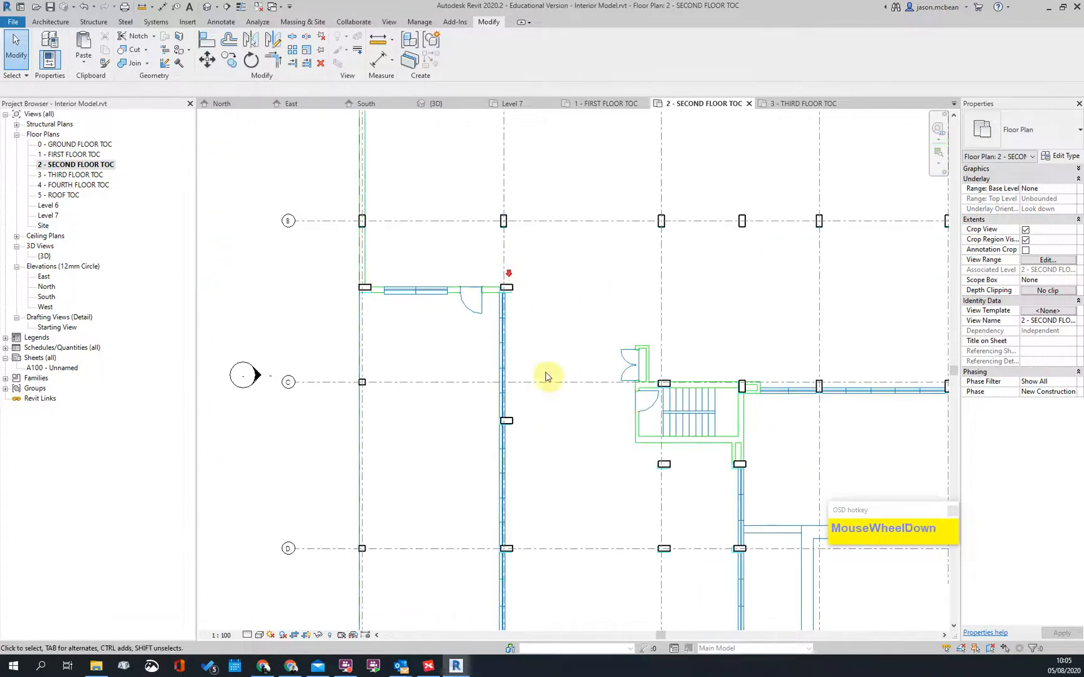
middle_drag(511, 308, 504, 224)
scroll(416, 406, up, 3)
scroll(467, 431, down, 3)
scroll(460, 561, up, 3)
scroll(437, 543, down, 3)
middle_drag(437, 543, 460, 520)
scroll(418, 302, up, 2)
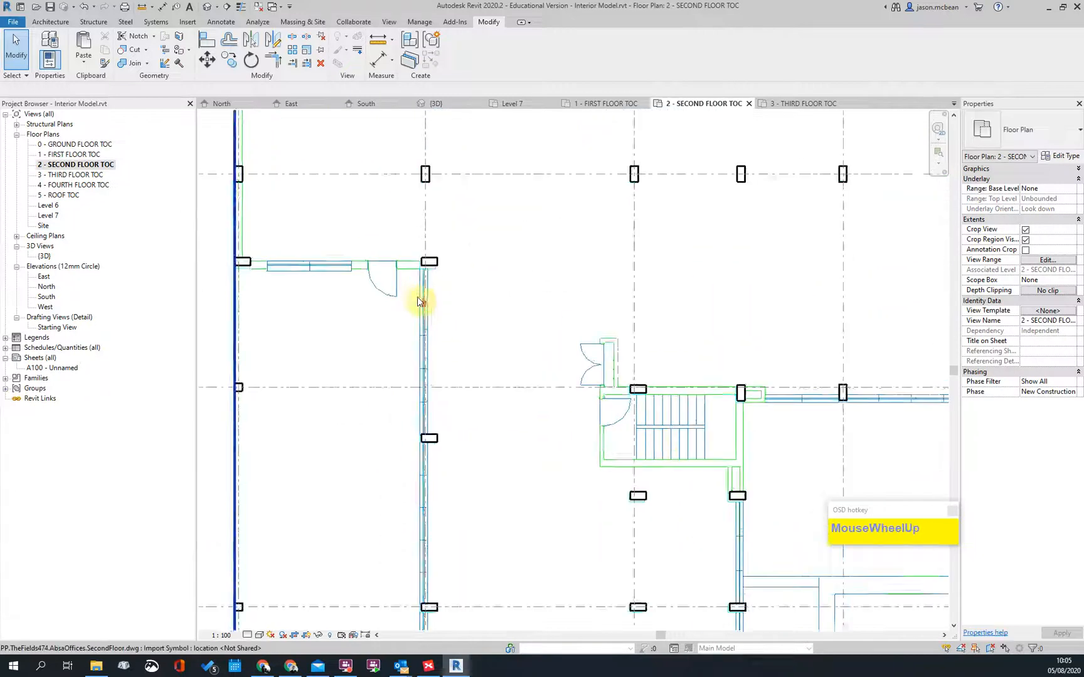
scroll(439, 259, up, 2)
scroll(441, 259, up, 2)
Step: Reopen the First Floor plan and inspect grids D–F and the stair and toilet area
double_click(71, 154)
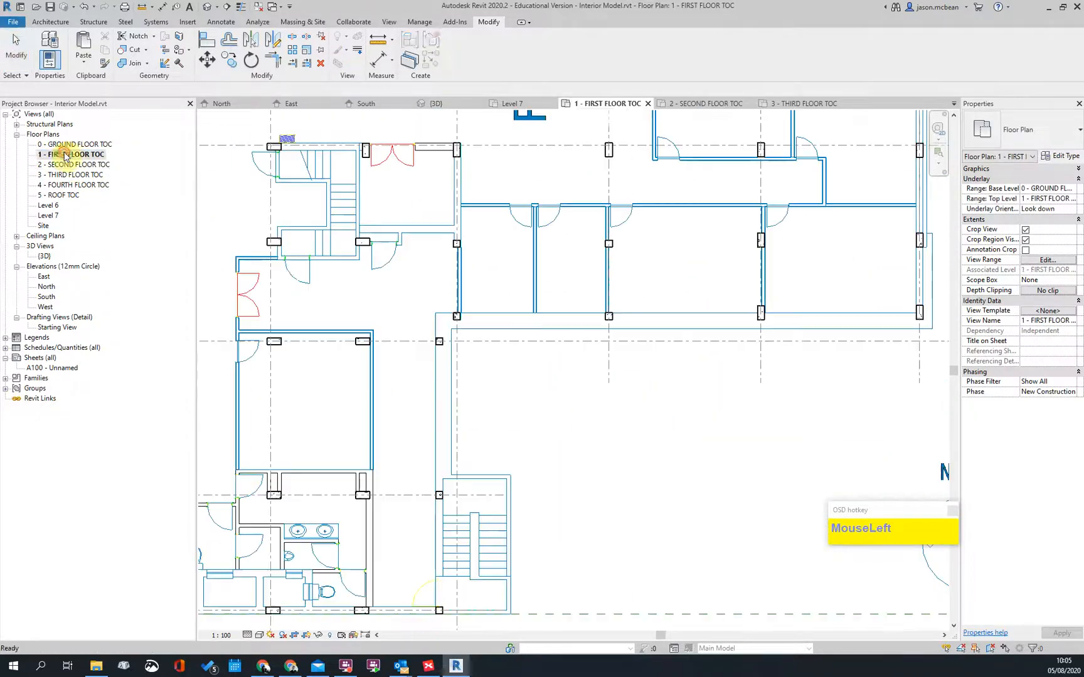
middle_drag(461, 491, 429, 257)
middle_drag(385, 344, 894, 447)
scroll(923, 448, up, 1)
scroll(895, 446, down, 1)
scroll(670, 306, up, 4)
scroll(539, 301, down, 4)
scroll(572, 521, up, 4)
scroll(497, 330, down, 3)
middle_drag(545, 220, 500, 559)
scroll(493, 290, down, 1)
middle_drag(508, 370, 456, 229)
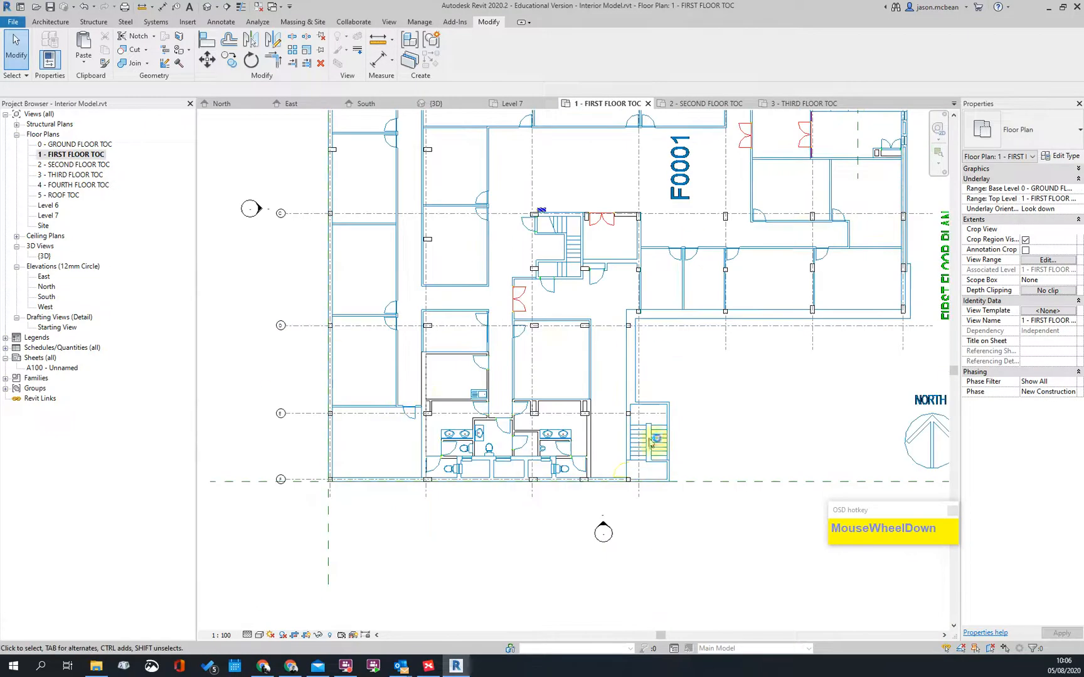
scroll(822, 440, up, 2)
Step: Return to the Second Floor plan and zoom in on its columns
double_click(78, 165)
scroll(527, 327, down, 5)
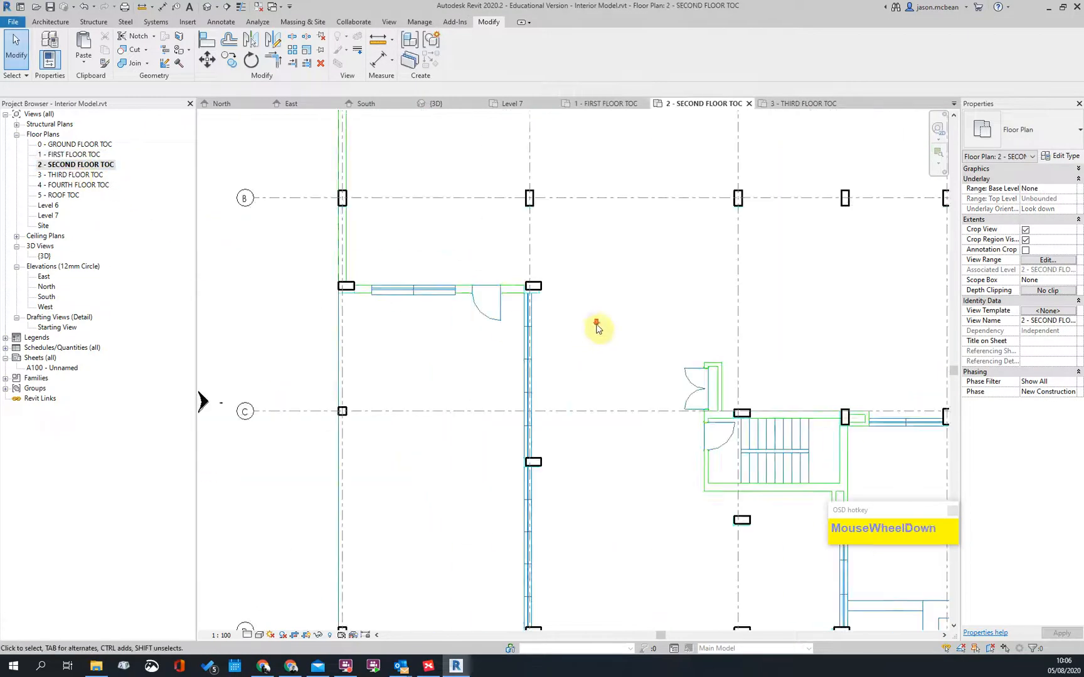
scroll(582, 384, up, 2)
scroll(540, 495, up, 2)
scroll(431, 331, down, 2)
scroll(407, 208, up, 1)
scroll(374, 257, down, 2)
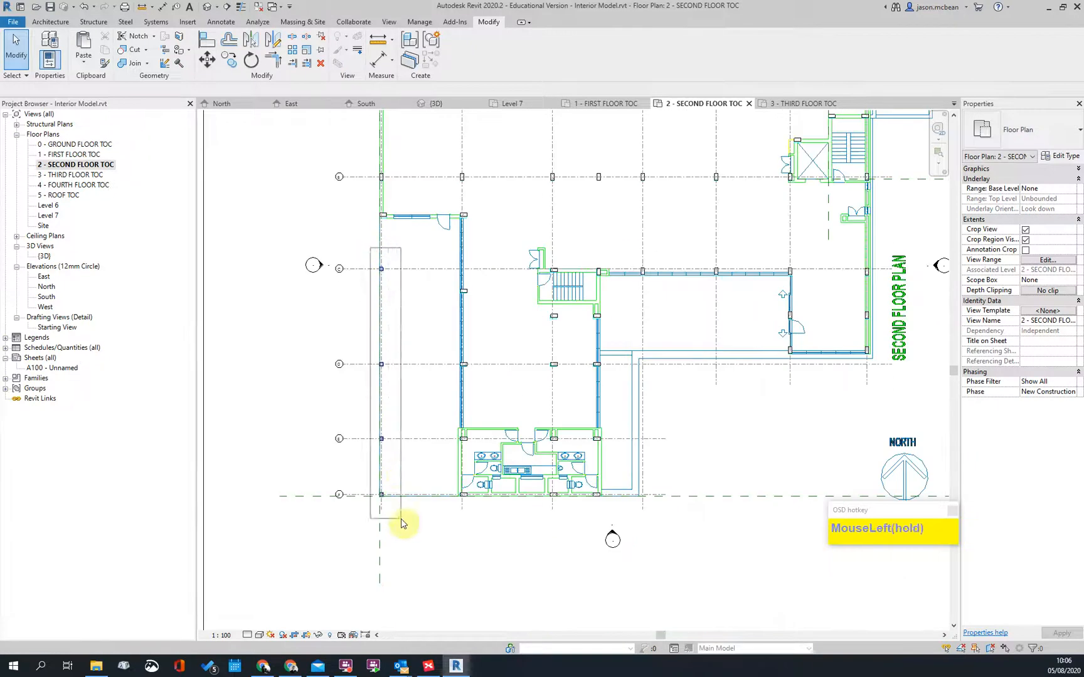
Step: Set the left grid line columns' Top Level to 2 - SECOND FLOOR TOC, then deselect
drag(402, 523, 404, 513)
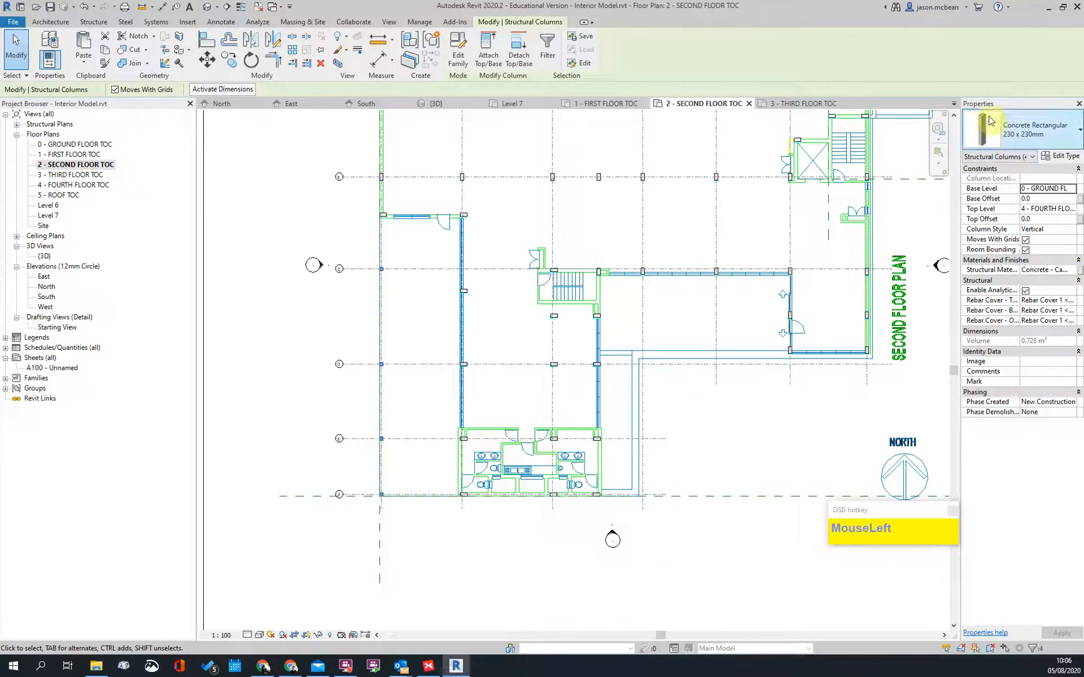
click(1072, 211)
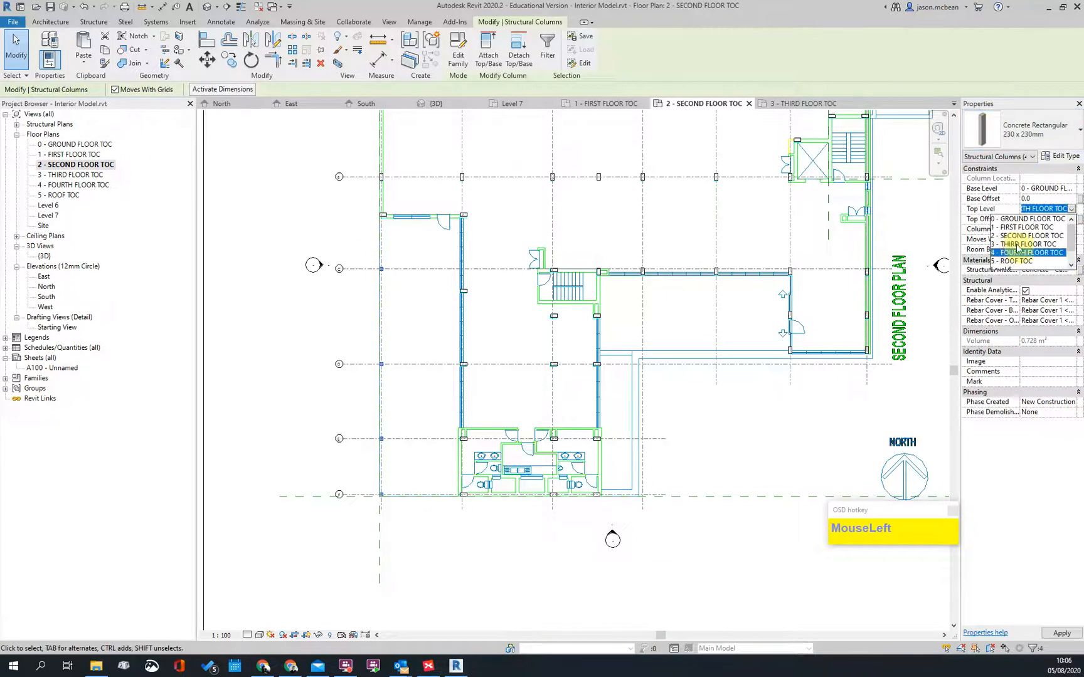
click(1017, 238)
scroll(820, 448, down, 2)
scroll(709, 439, up, 3)
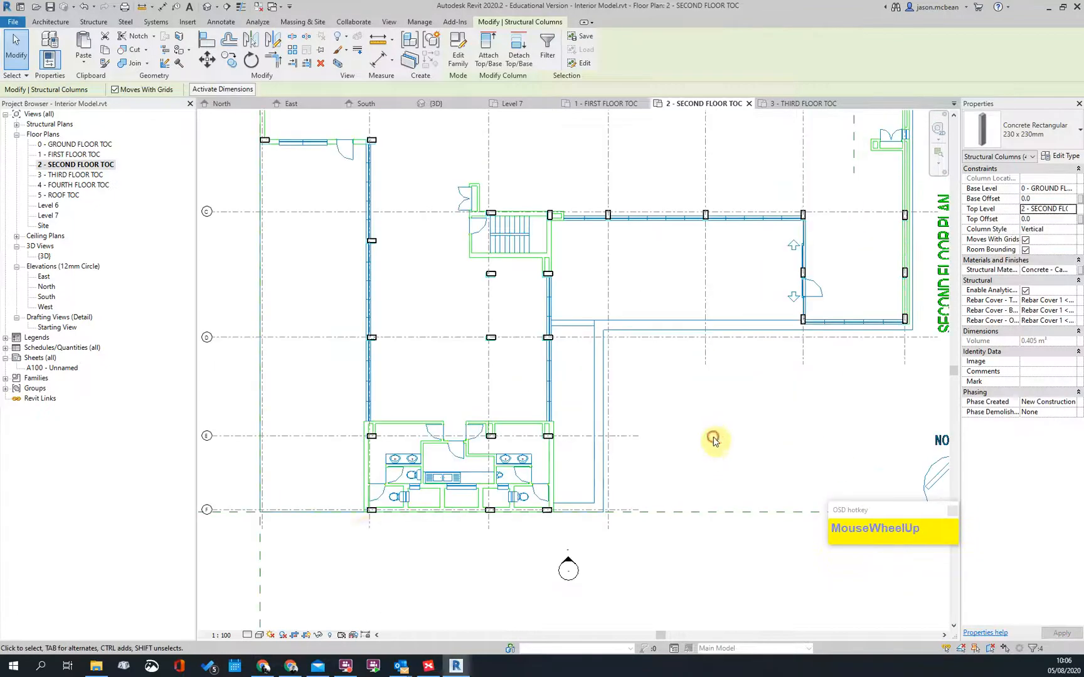
click(366, 528)
scroll(296, 298, down, 2)
scroll(310, 243, up, 3)
middle_drag(310, 242, 256, 304)
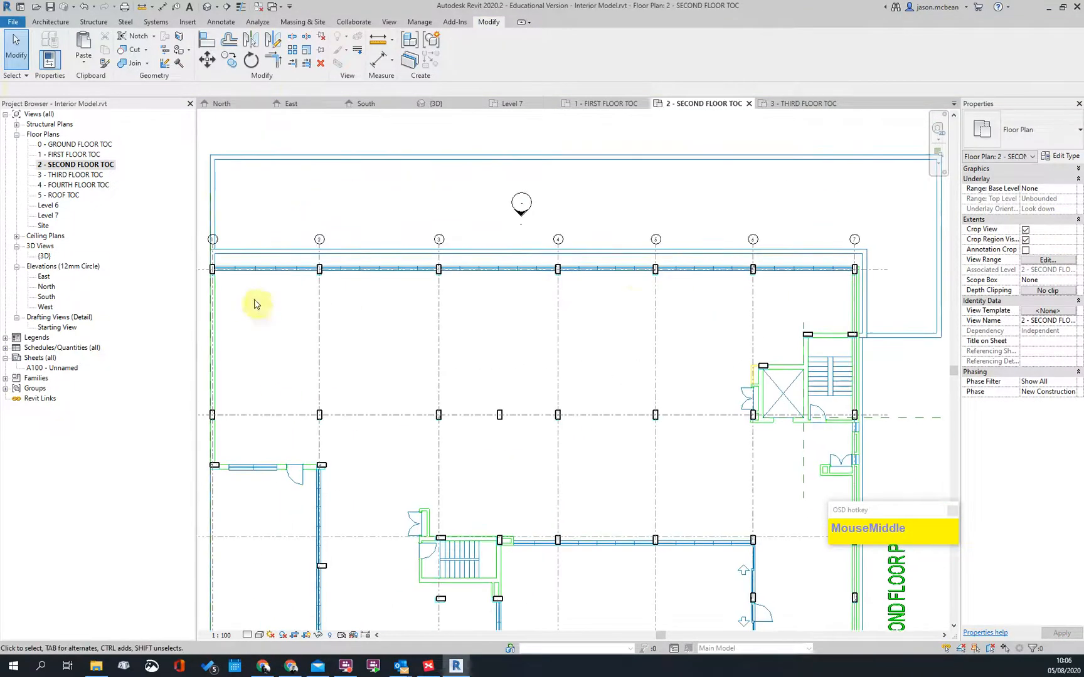
Step: Switch to the default 3D view and orbit the model to compare column heights between floors
scroll(636, 299, down, 2)
scroll(791, 401, up, 3)
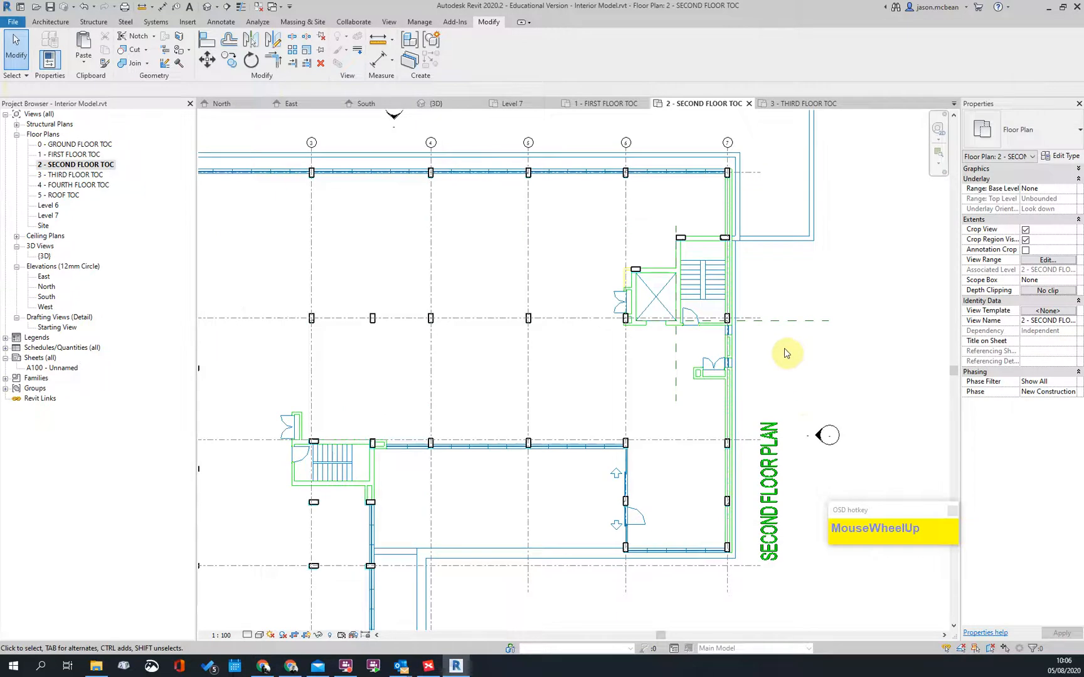
scroll(527, 516, down, 3)
scroll(542, 414, up, 2)
scroll(547, 334, down, 2)
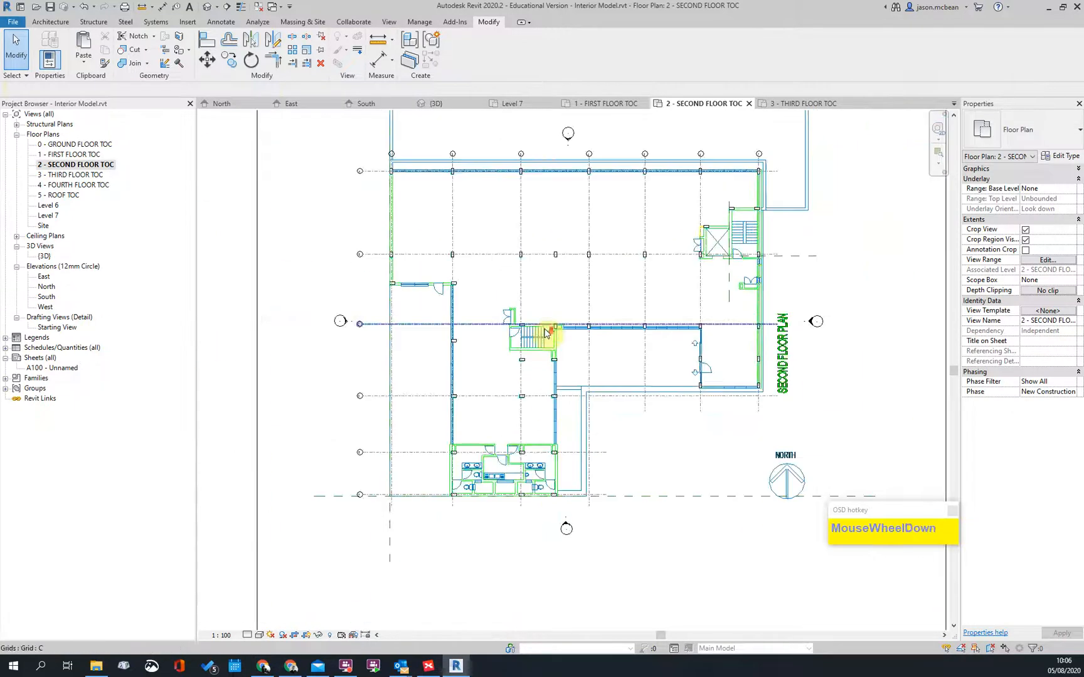
scroll(547, 334, up, 2)
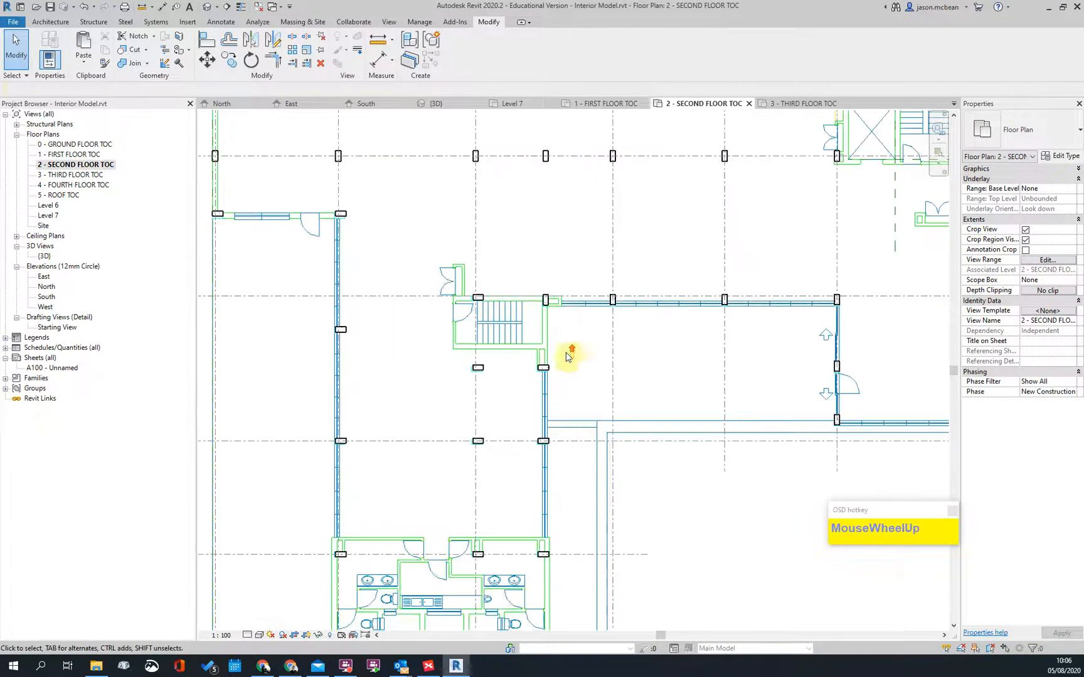
click(206, 7)
scroll(483, 367, down, 3)
shift+middle_drag(515, 435, 331, 484)
scroll(399, 314, up, 3)
scroll(554, 379, down, 3)
shift+middle_drag(554, 379, 450, 314)
scroll(380, 302, up, 3)
scroll(382, 302, down, 3)
shift+middle_drag(382, 302, 467, 349)
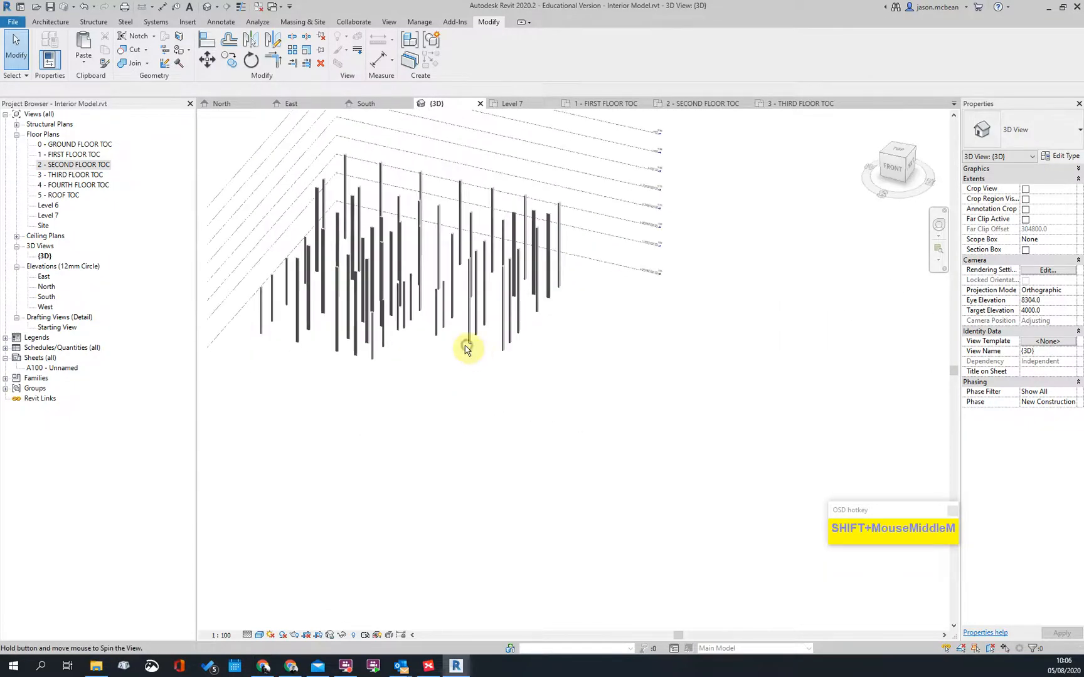
Step: Open the 0 - GROUND FLOOR TOC plan and pan to the column at grids A and 2
double_click(77, 143)
scroll(588, 295, down, 3)
scroll(401, 242, up, 3)
scroll(539, 233, up, 3)
scroll(477, 239, up, 2)
scroll(463, 274, down, 5)
scroll(432, 227, up, 3)
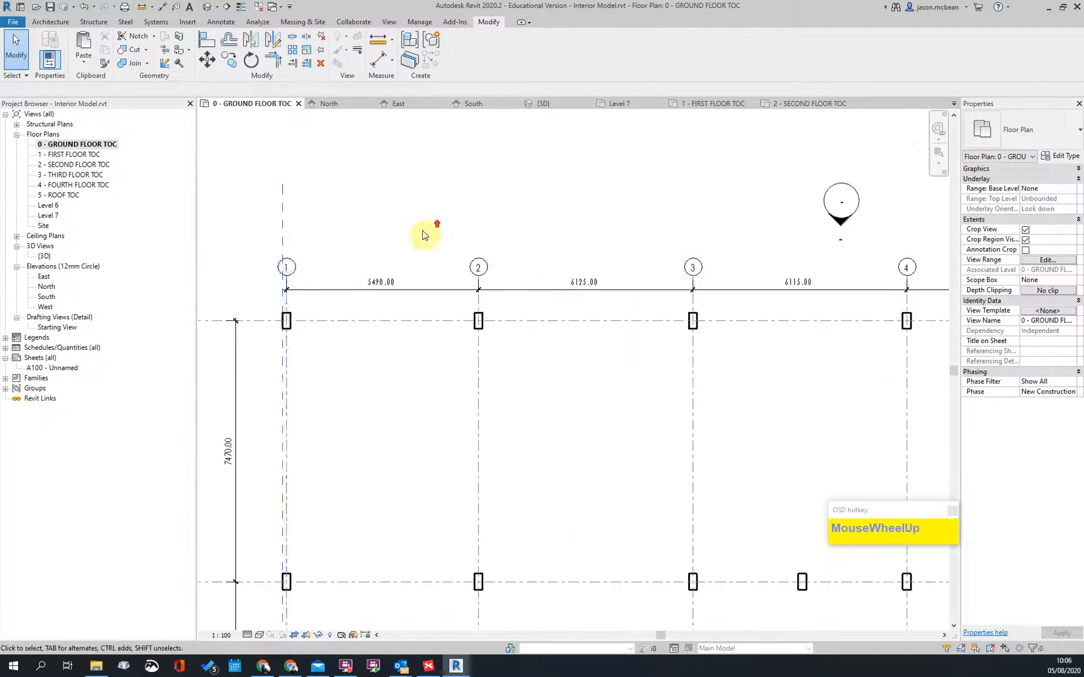
scroll(344, 305, down, 2)
scroll(510, 431, up, 2)
middle_drag(583, 527, 646, 295)
scroll(489, 312, down, 2)
scroll(485, 313, up, 2)
scroll(423, 266, down, 3)
scroll(435, 182, up, 4)
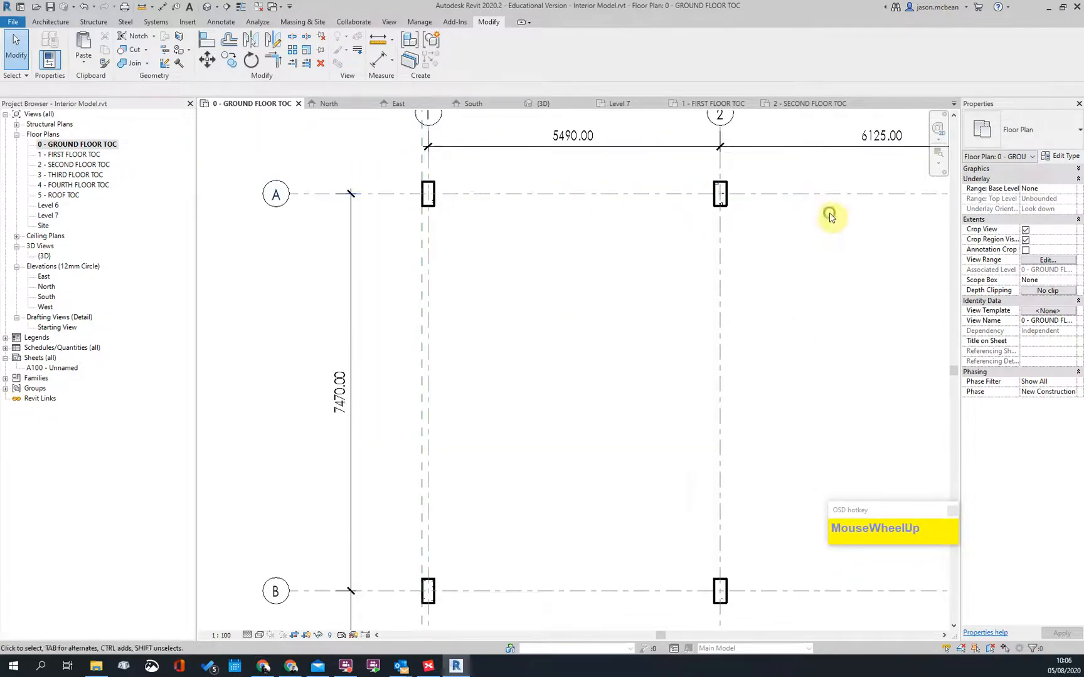
middle_drag(765, 212, 448, 293)
scroll(327, 238, up, 3)
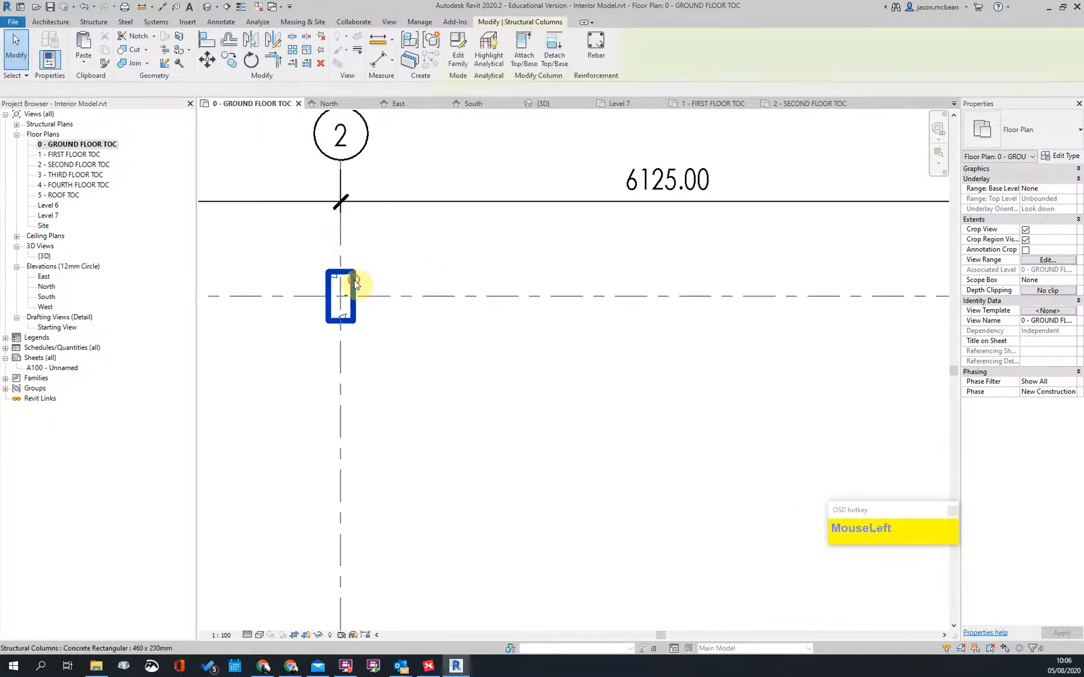
Step: Edit the Concrete Rectangular family of the column at A/2 and enable Cut with Voids
click(353, 280)
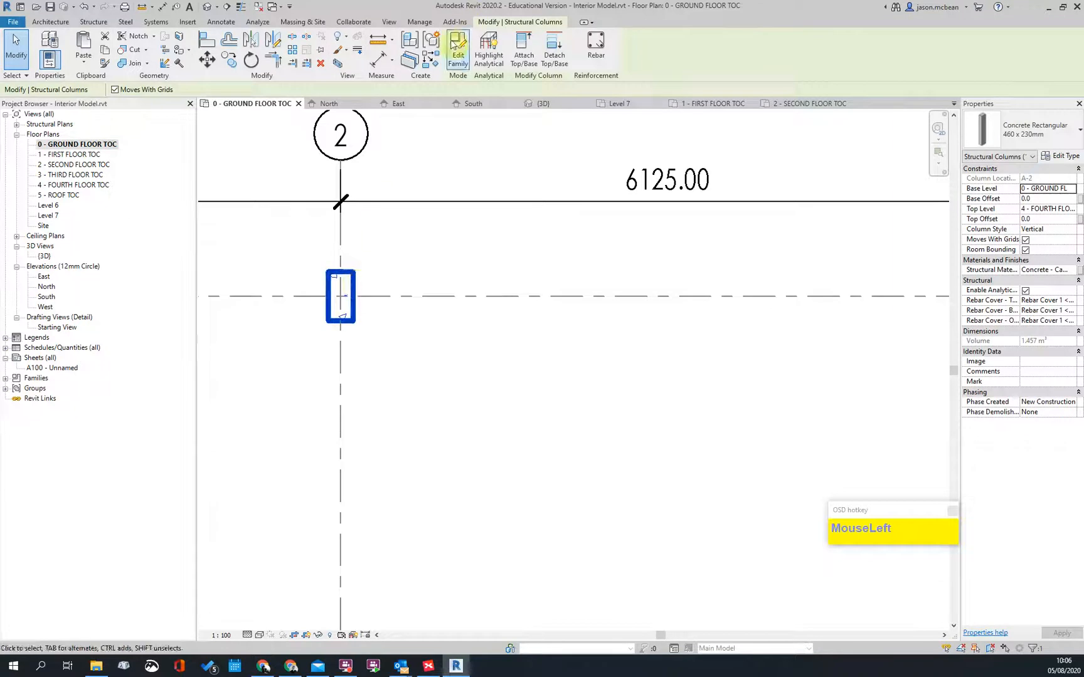
click(452, 50)
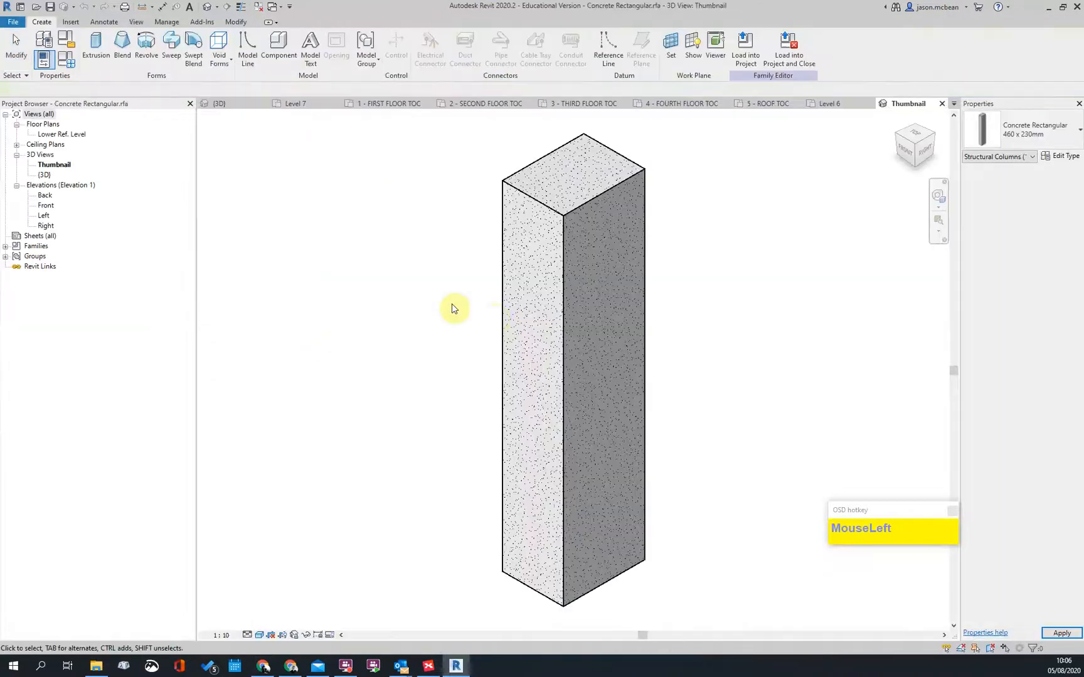
scroll(372, 406, down, 2)
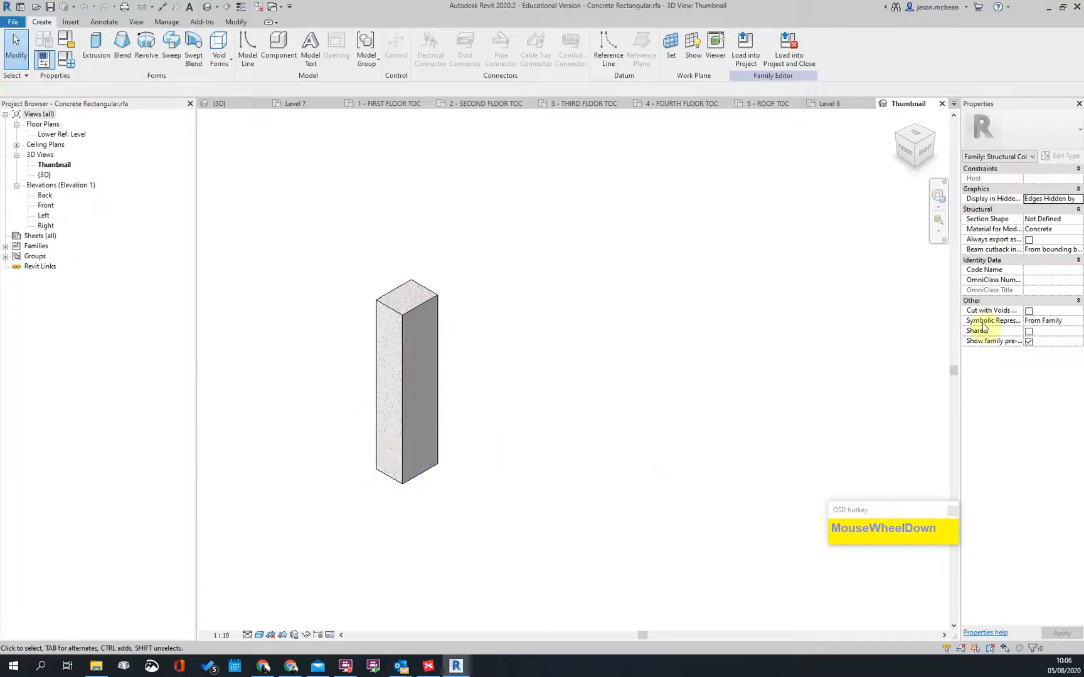
click(1029, 311)
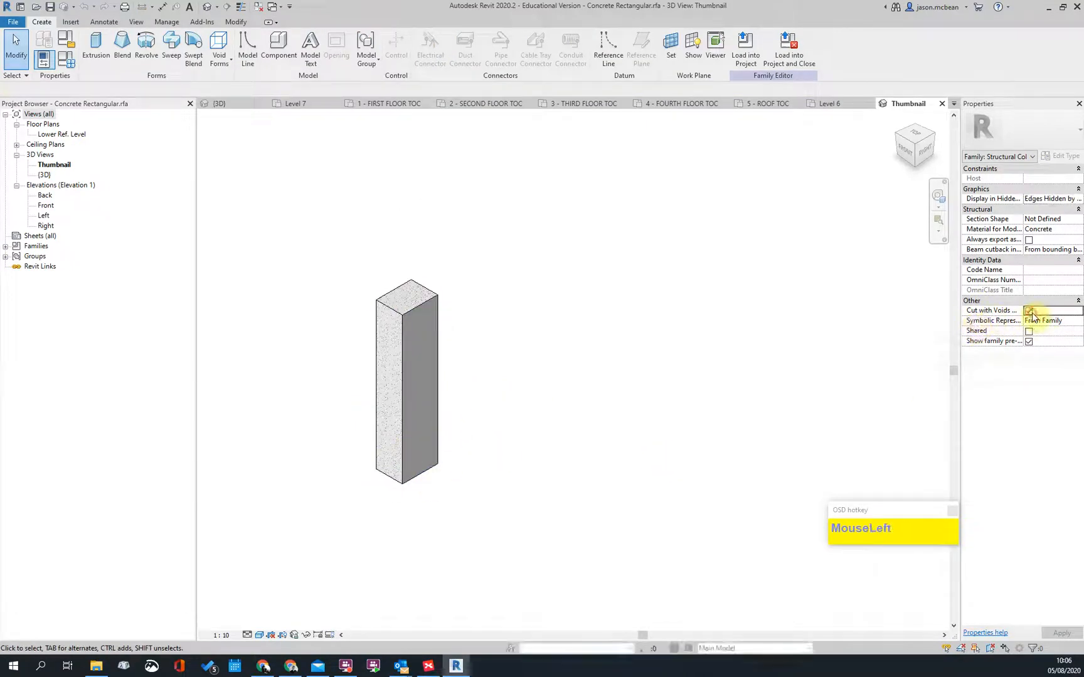
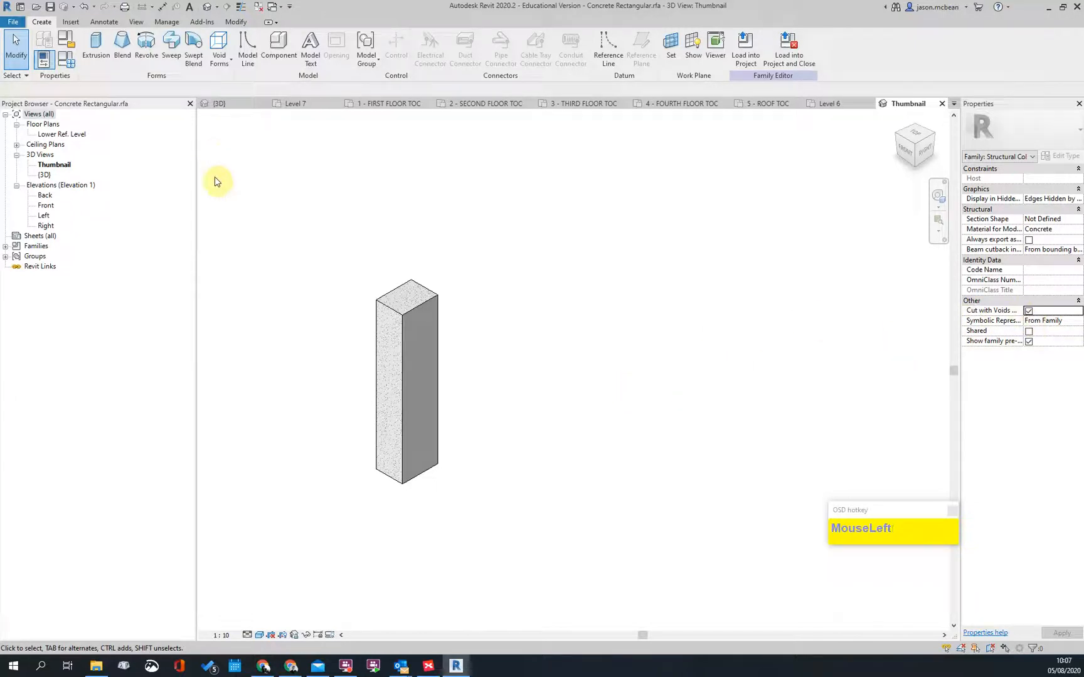
Step: Sketch a rectangular void extrusion over the column's top-left corner on Lower Ref. Level
click(219, 47)
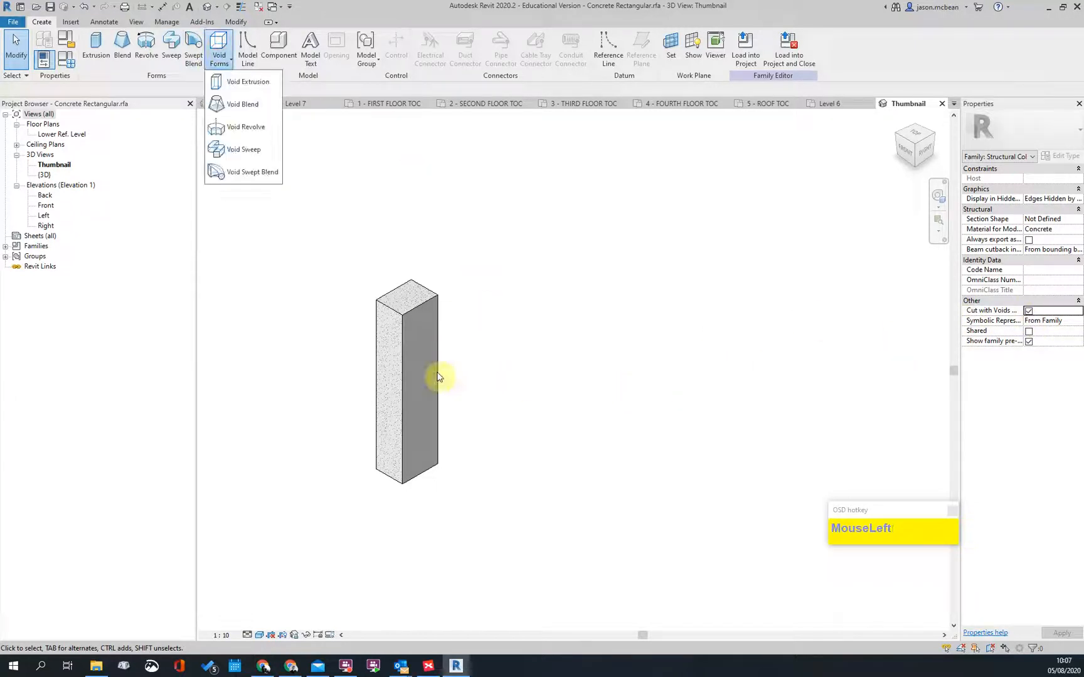
click(233, 88)
double_click(63, 134)
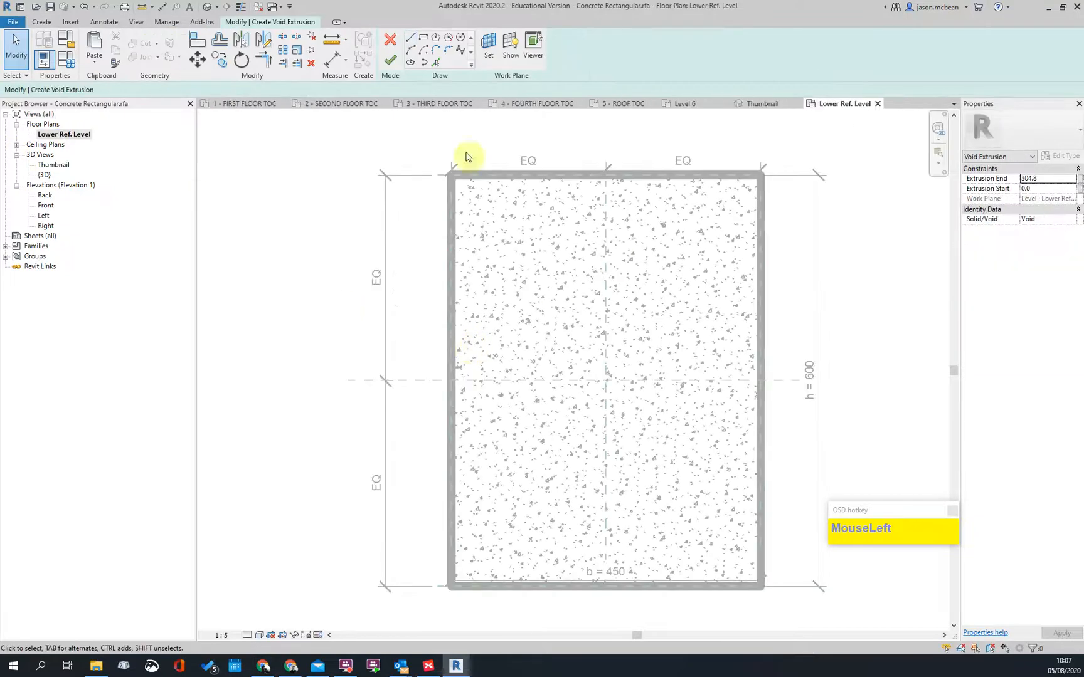
scroll(354, 310, down, 3)
click(424, 39)
click(355, 202)
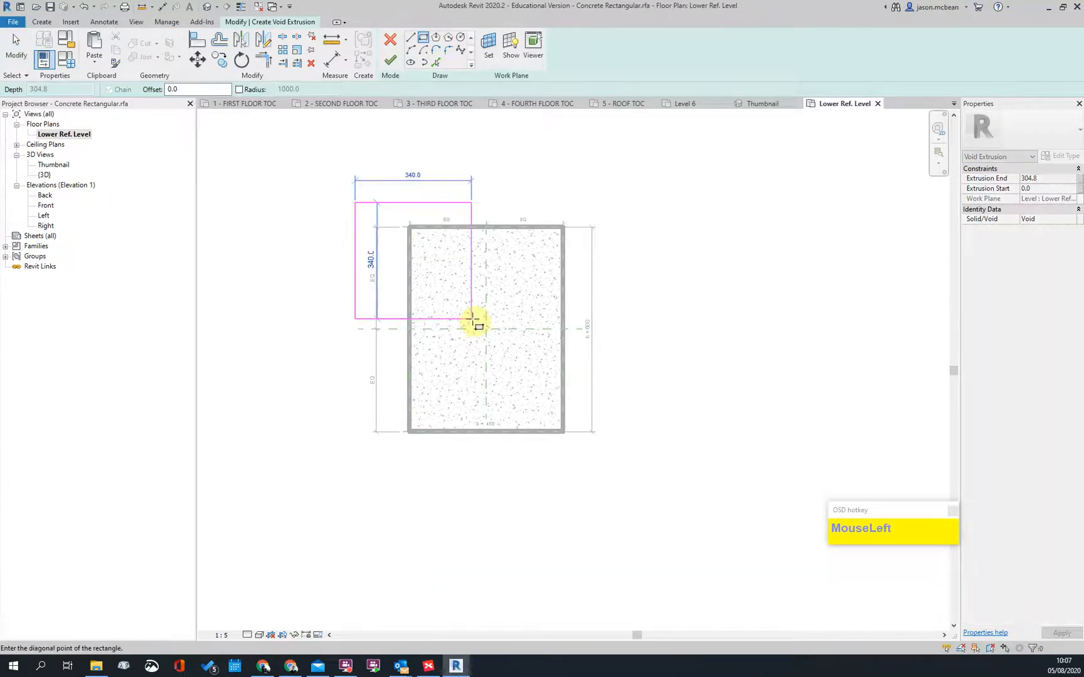
click(390, 59)
Step: View the notched column in the default 3D view, orbited to a left-front angle
click(209, 8)
scroll(506, 491, down, 2)
shift+middle_drag(468, 483, 526, 482)
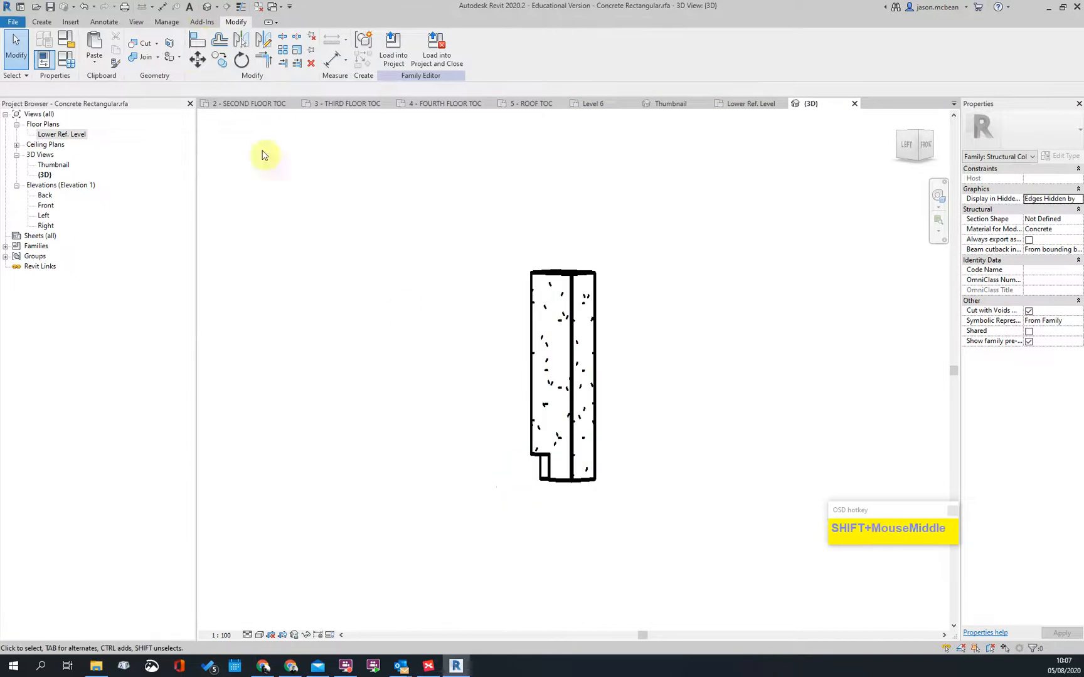
Step: Start Uncut Geometry on the column, then cancel it and return to Lower Ref. Level
click(157, 44)
click(150, 78)
click(586, 482)
scroll(591, 522, up, 2)
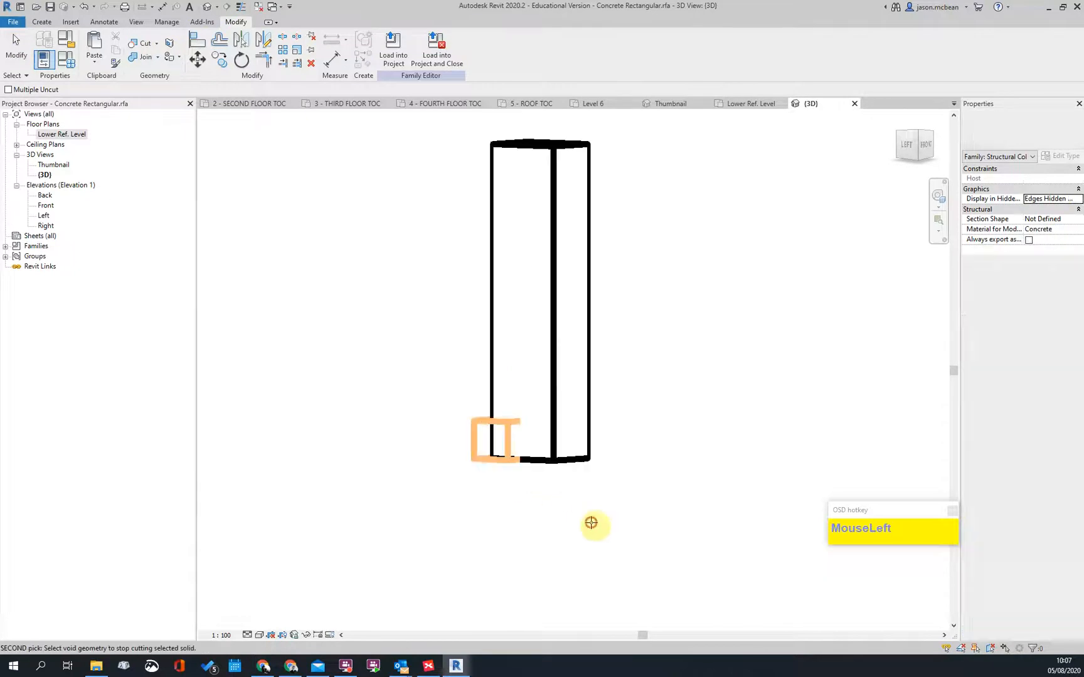
double_click(50, 134)
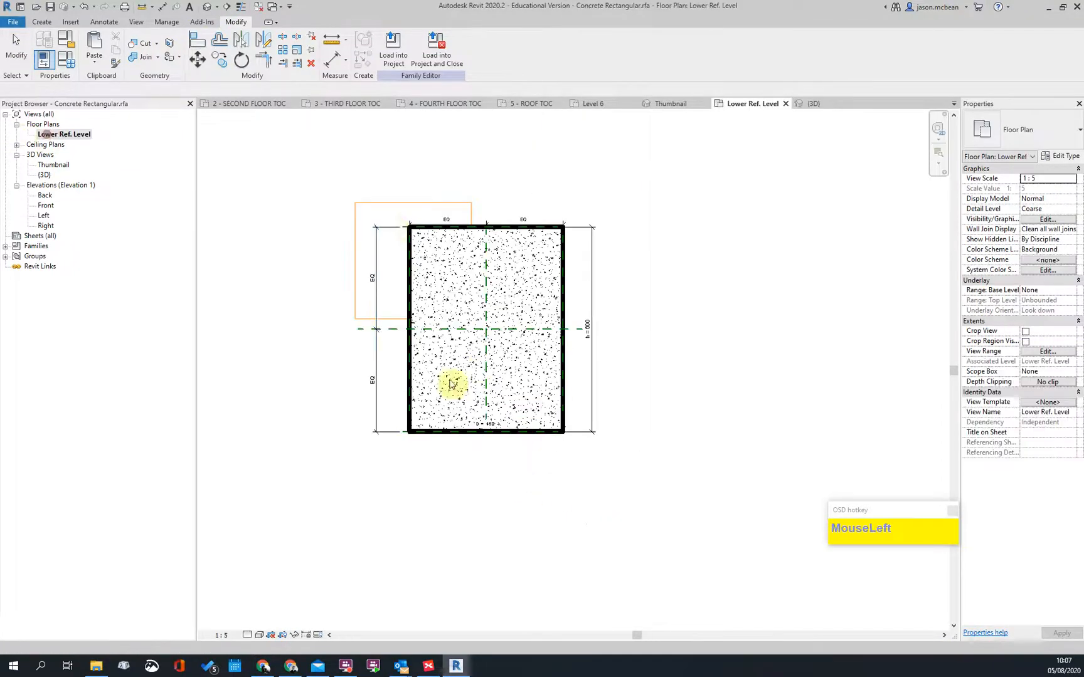
key(Escape)
Step: Edit the void's sketch, widening it to the column's right edge and aligning its left line
click(380, 213)
double_click(465, 284)
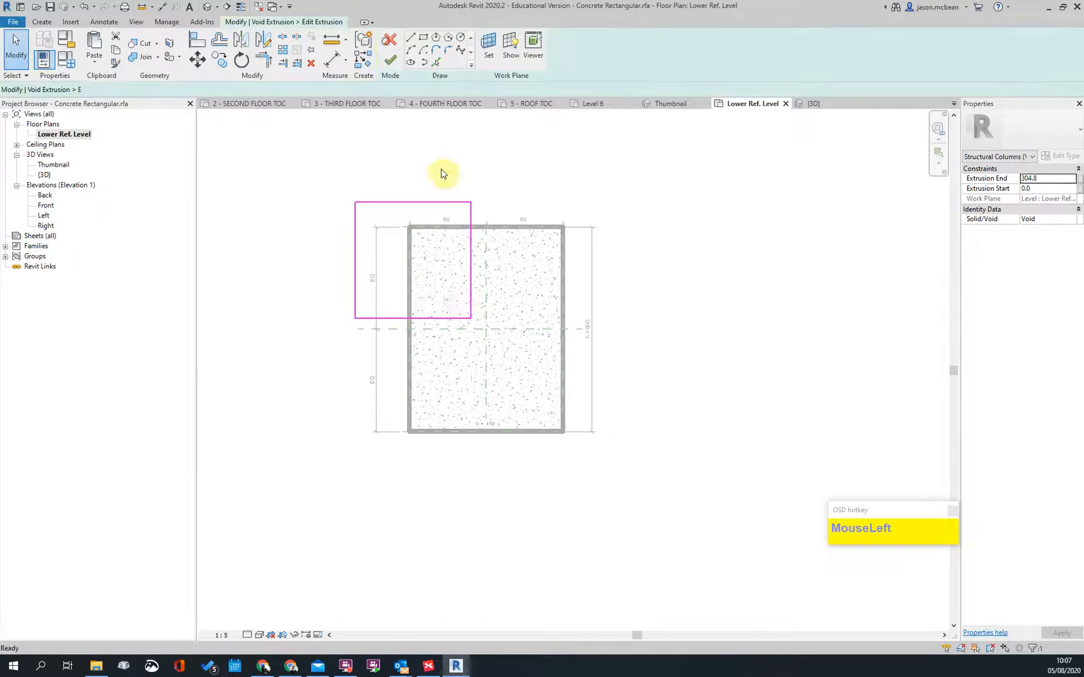
mouse_move(471, 252)
mouse_down()
mouse_move(547, 300)
mouse_move(566, 299)
mouse_move(520, 433)
mouse_up()
click(486, 494)
click(355, 317)
drag(356, 283, 409, 293)
click(617, 244)
Step: Align the void's top sketch line with the column's top edge and lock it
click(497, 204)
drag(514, 204, 513, 233)
click(462, 251)
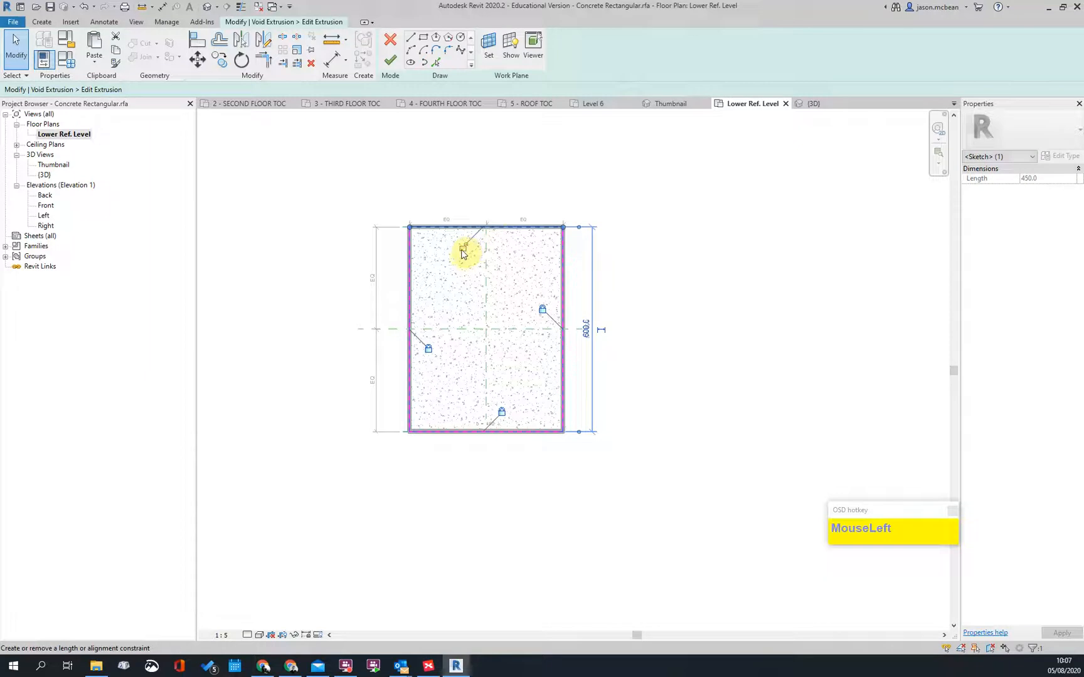
click(693, 335)
Step: Open the Front elevation and select the void's bottom sketch line
scroll(516, 323, up, 4)
scroll(483, 291, down, 5)
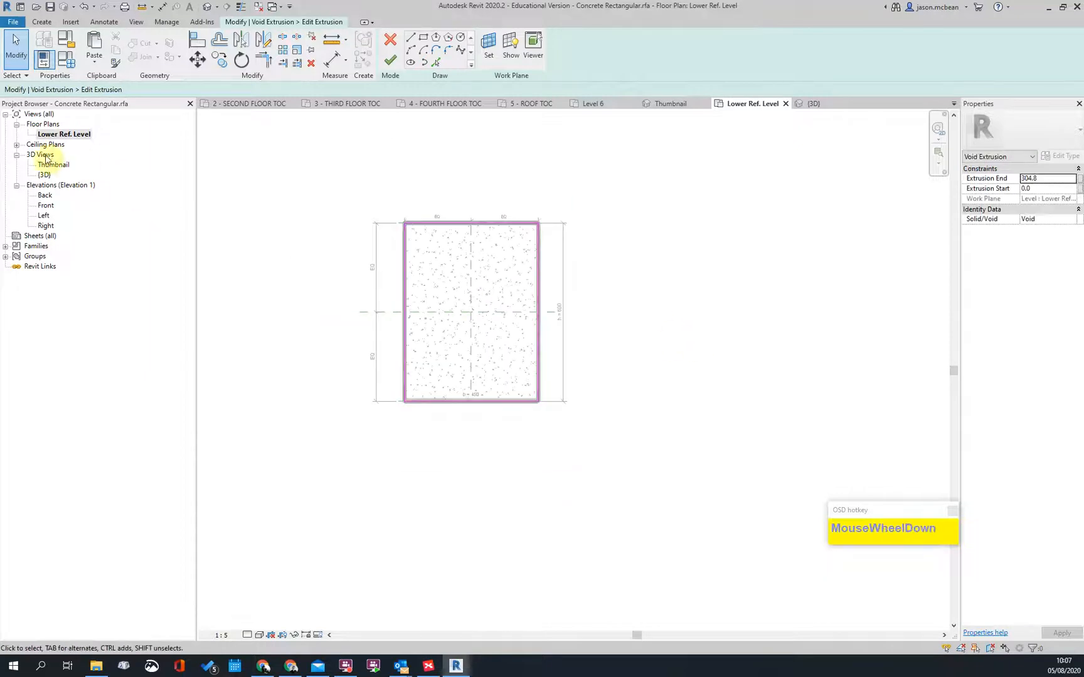
double_click(47, 206)
click(435, 549)
scroll(444, 549, up, 1)
scroll(444, 547, down, 2)
Step: Finish the void sketch and stretch its top up to Upper Ref Level
click(390, 62)
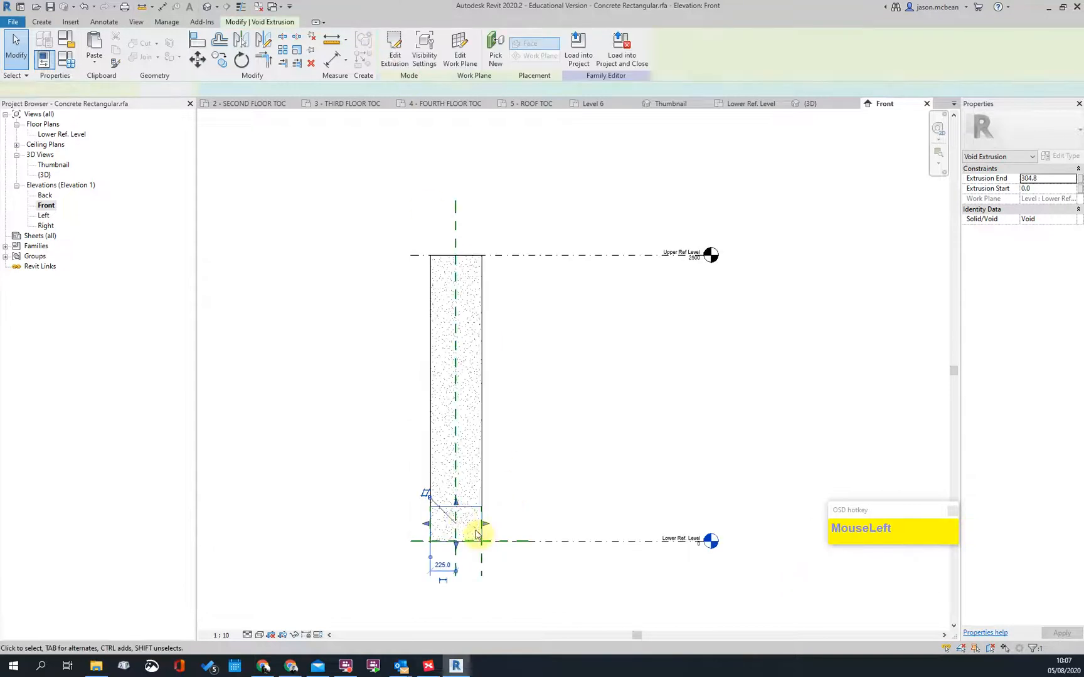
drag(576, 255, 576, 256)
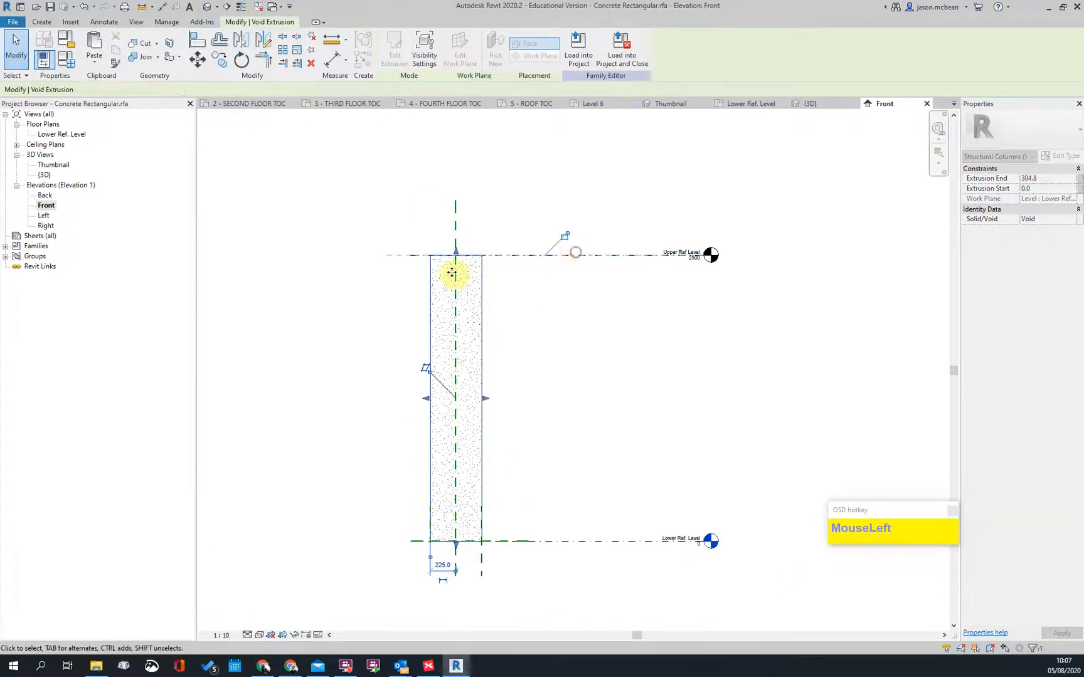
click(583, 507)
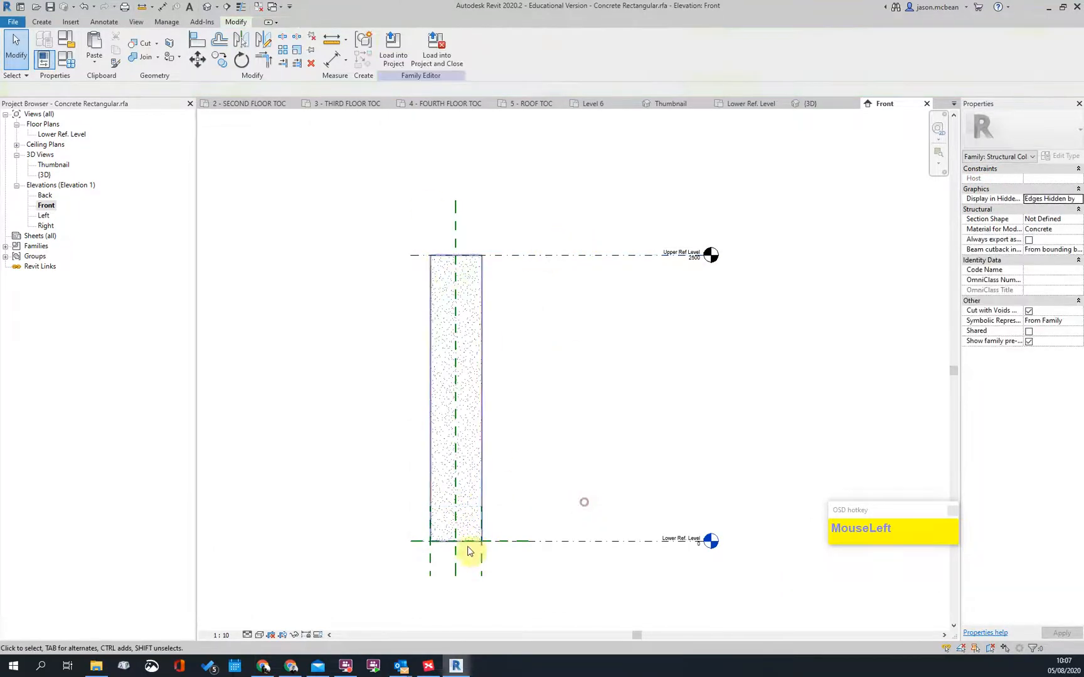
Step: Snap and lock the void's bottom to Lower Ref Level, then load the family into Interior Model
click(458, 555)
drag(458, 557, 455, 492)
drag(544, 550, 568, 540)
click(527, 564)
click(647, 383)
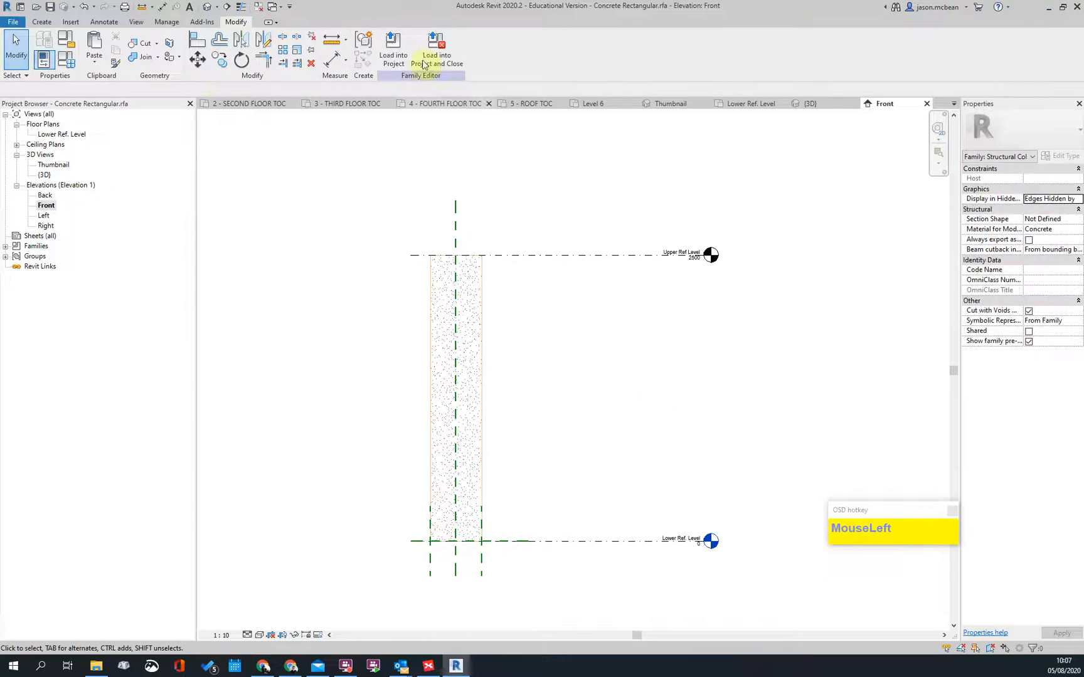
click(388, 65)
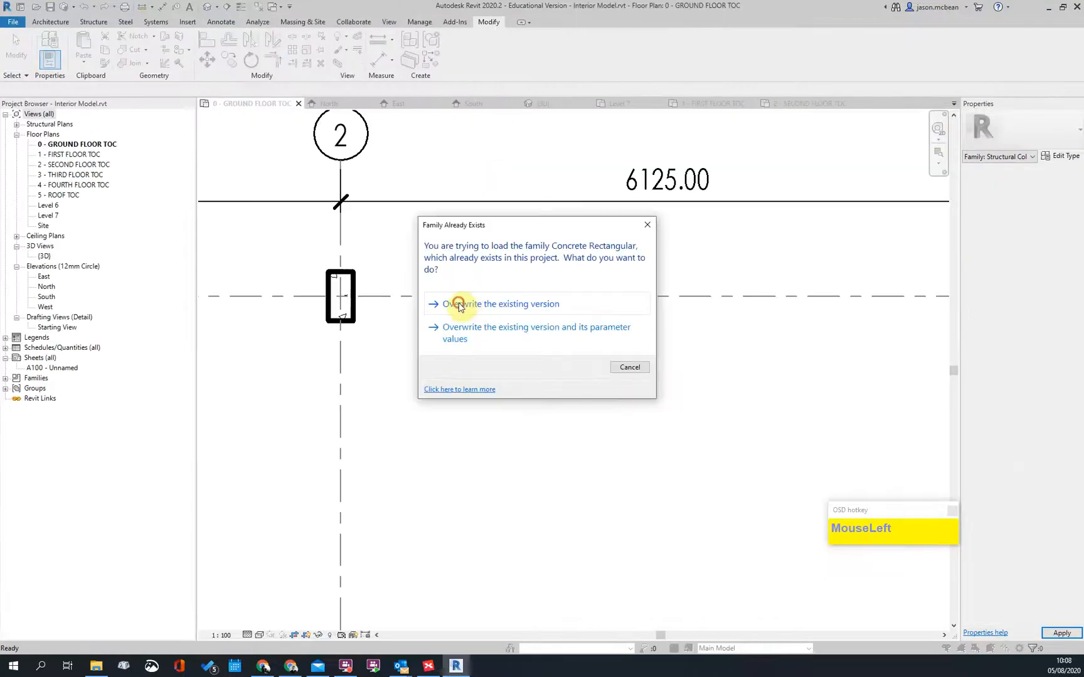
Step: Overwrite the existing Concrete Rectangular family and check an updated column
click(461, 305)
scroll(358, 310, down, 3)
scroll(439, 314, up, 2)
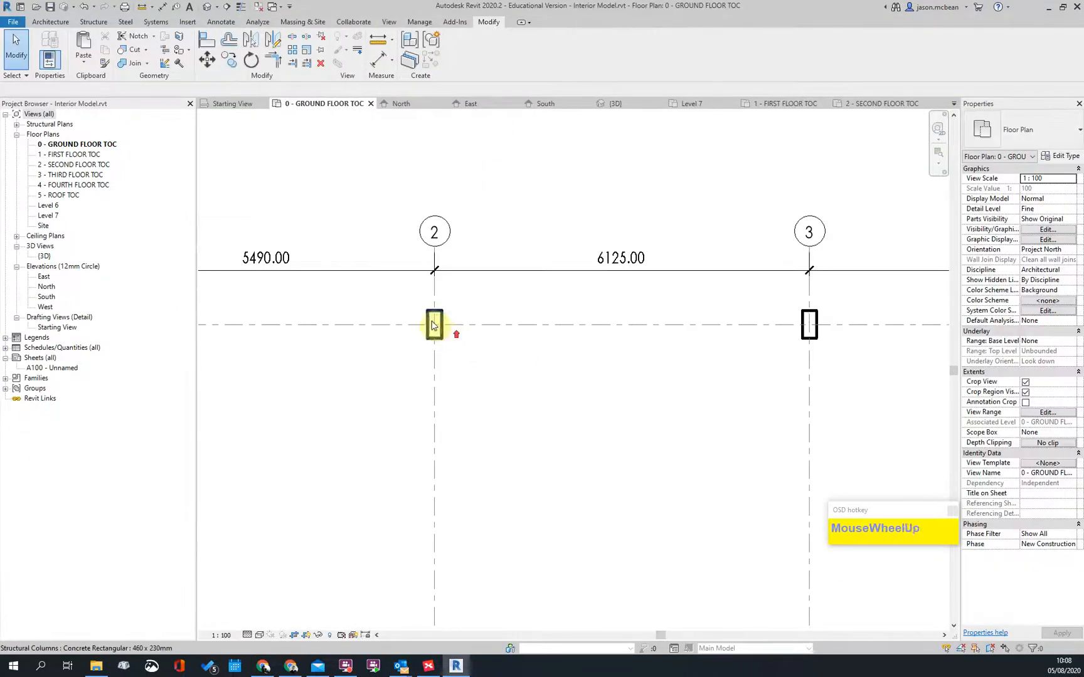
click(442, 335)
click(500, 409)
Step: Inspect the updated notched columns in the default 3D view
click(207, 6)
scroll(456, 204, up, 1)
scroll(588, 423, up, 3)
scroll(516, 322, down, 2)
scroll(641, 447, up, 2)
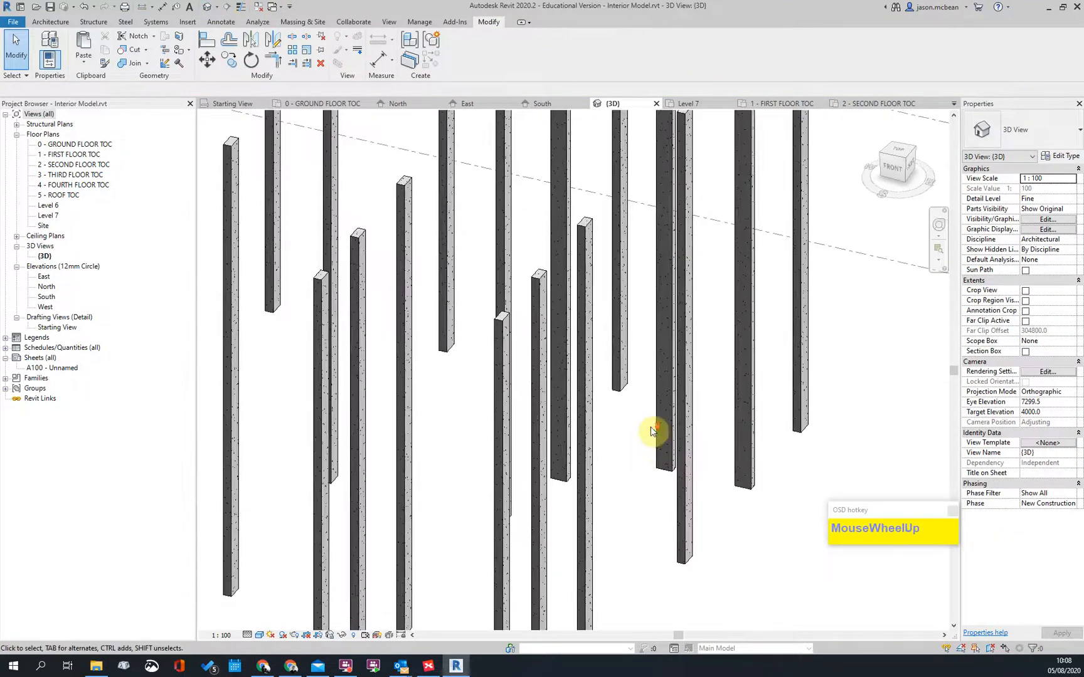
scroll(653, 432, down, 4)
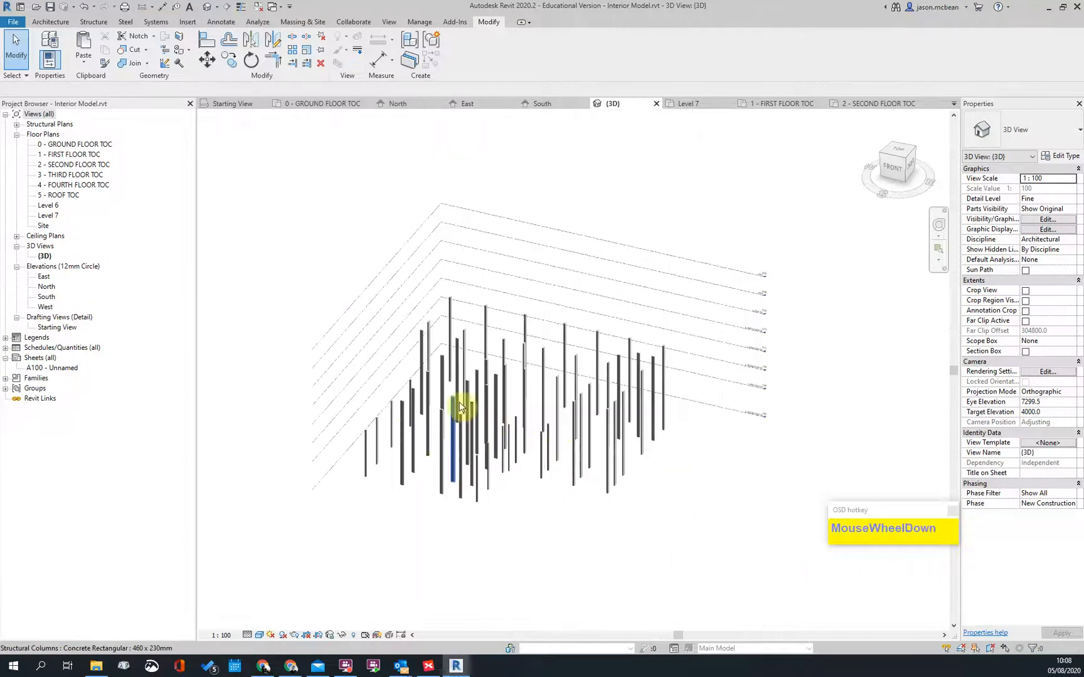
Step: Return to the 0 - GROUND FLOOR TOC plan and pan over the columns
double_click(69, 144)
scroll(295, 310, down, 2)
scroll(459, 520, down, 2)
scroll(440, 455, up, 2)
middle_drag(440, 455, 436, 411)
scroll(435, 414, up, 2)
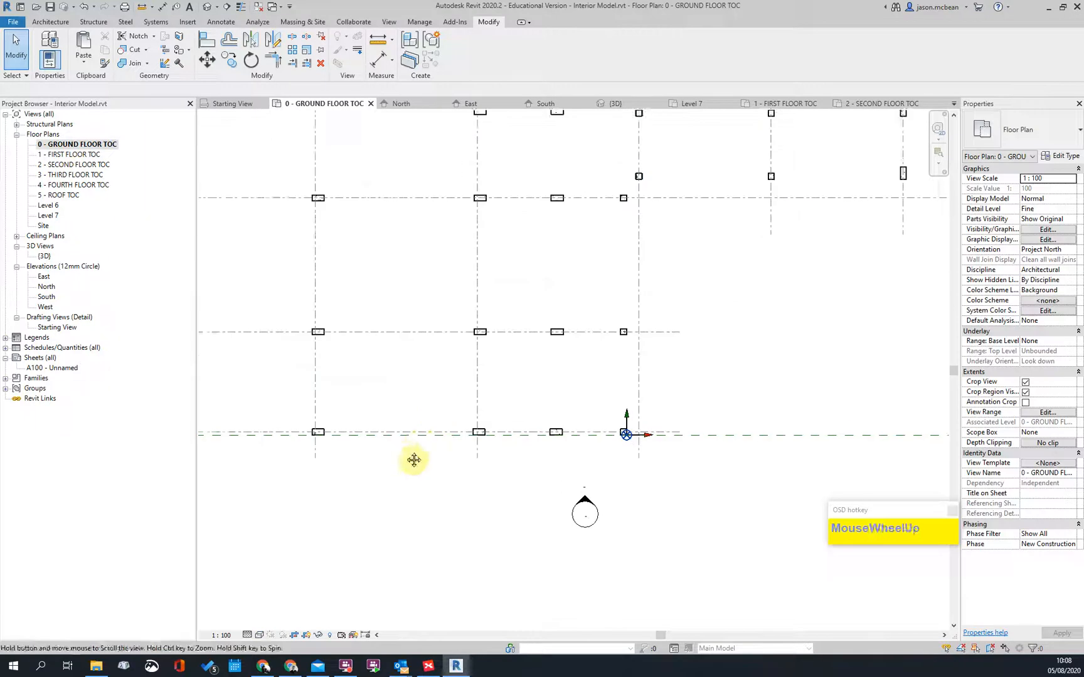
middle_drag(406, 456, 418, 479)
Step: Turn on the DWG's Walls, Walls and Dry Walls, Walls on and Windows layers in Imported Categories
key(v)
key(v)
click(568, 183)
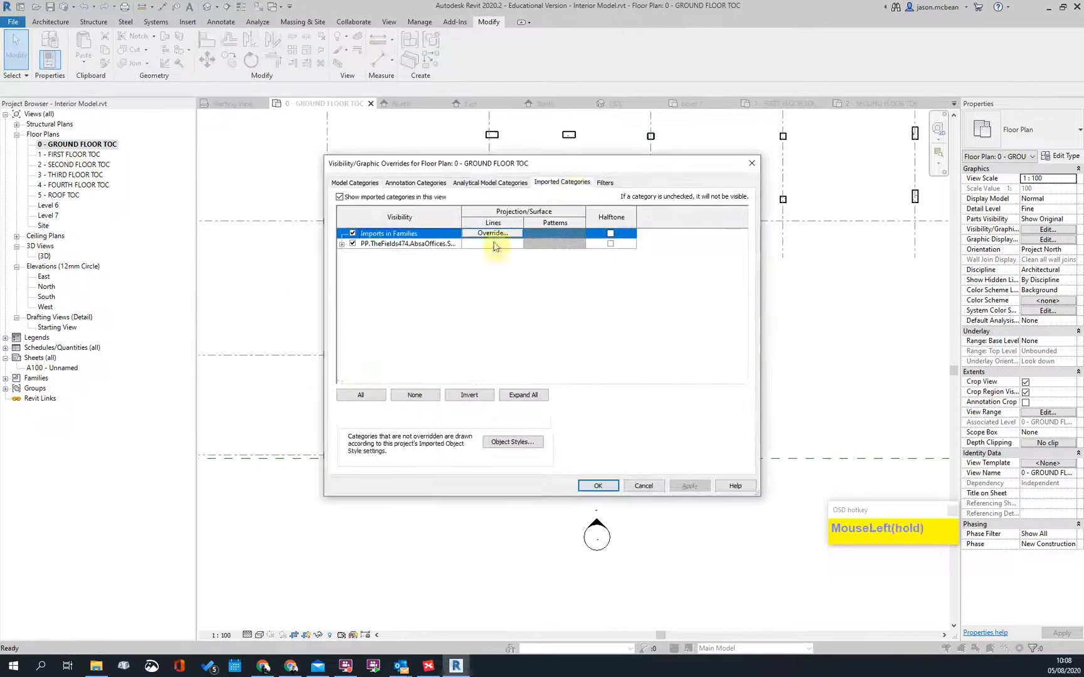
click(341, 245)
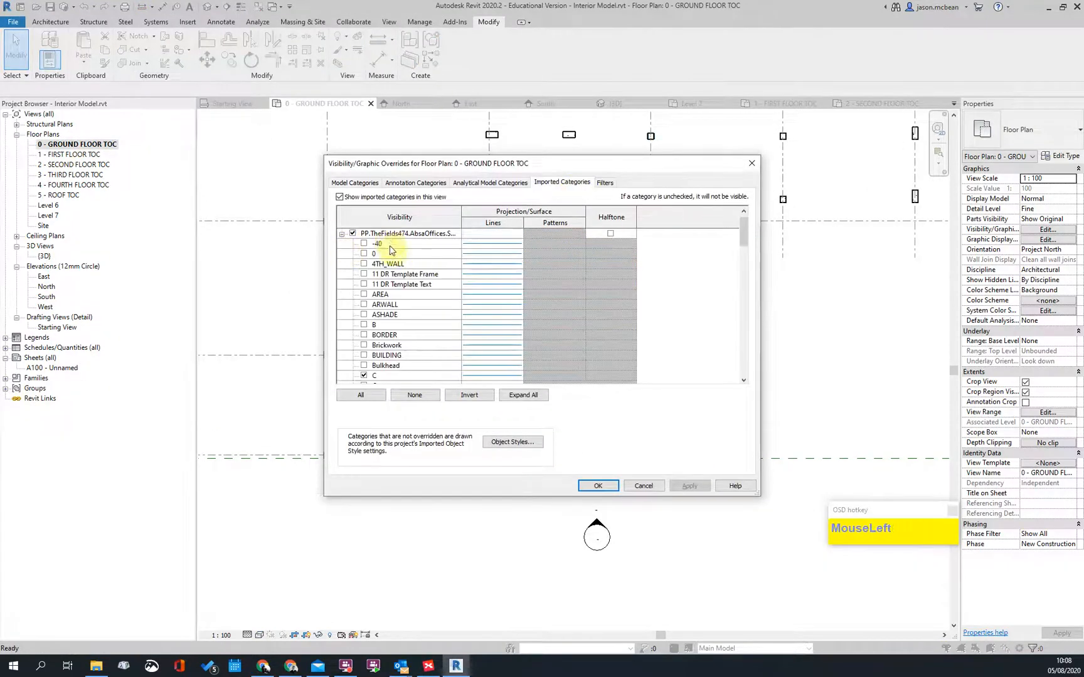
click(365, 244)
click(413, 377)
scroll(386, 329, down, 10)
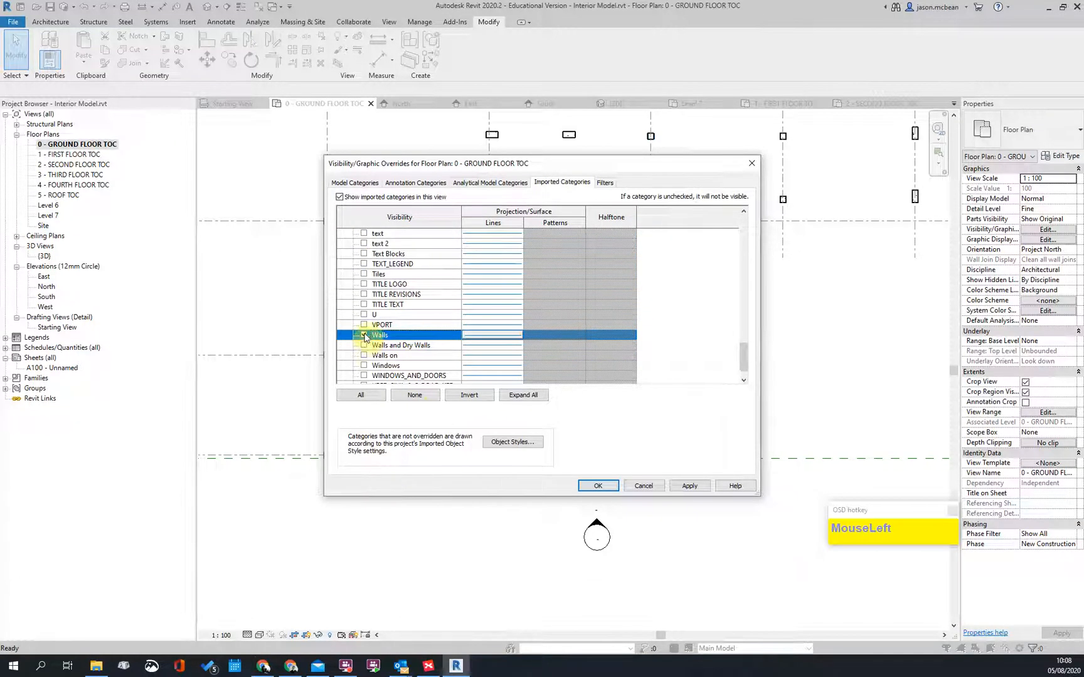
click(364, 345)
click(363, 355)
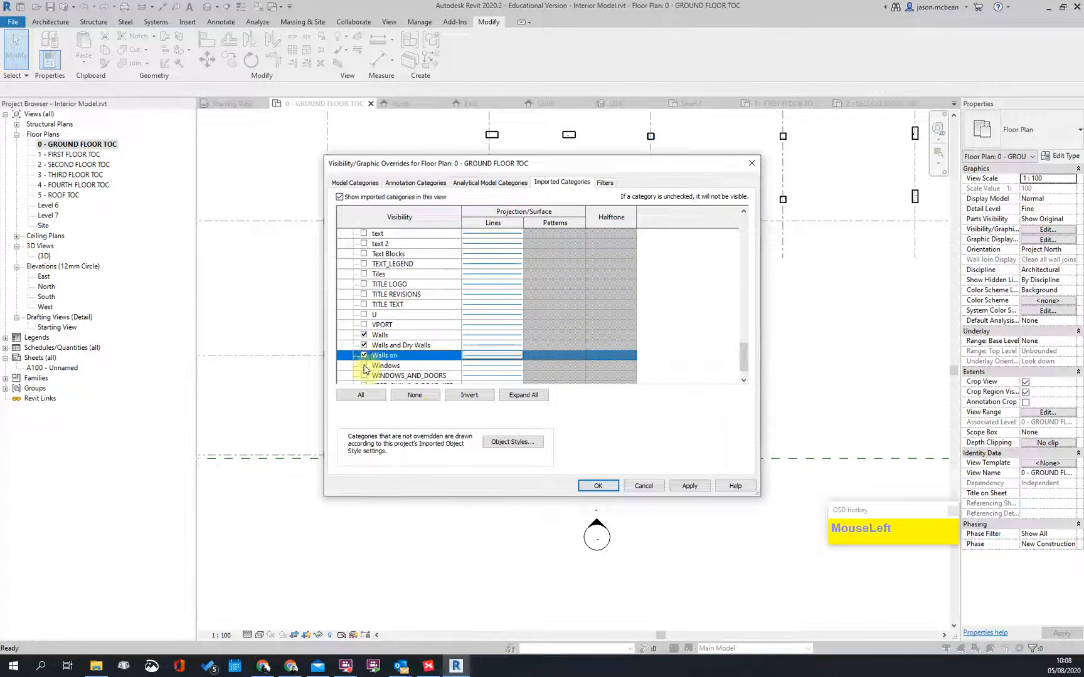
click(365, 365)
click(611, 488)
scroll(666, 389, up, 3)
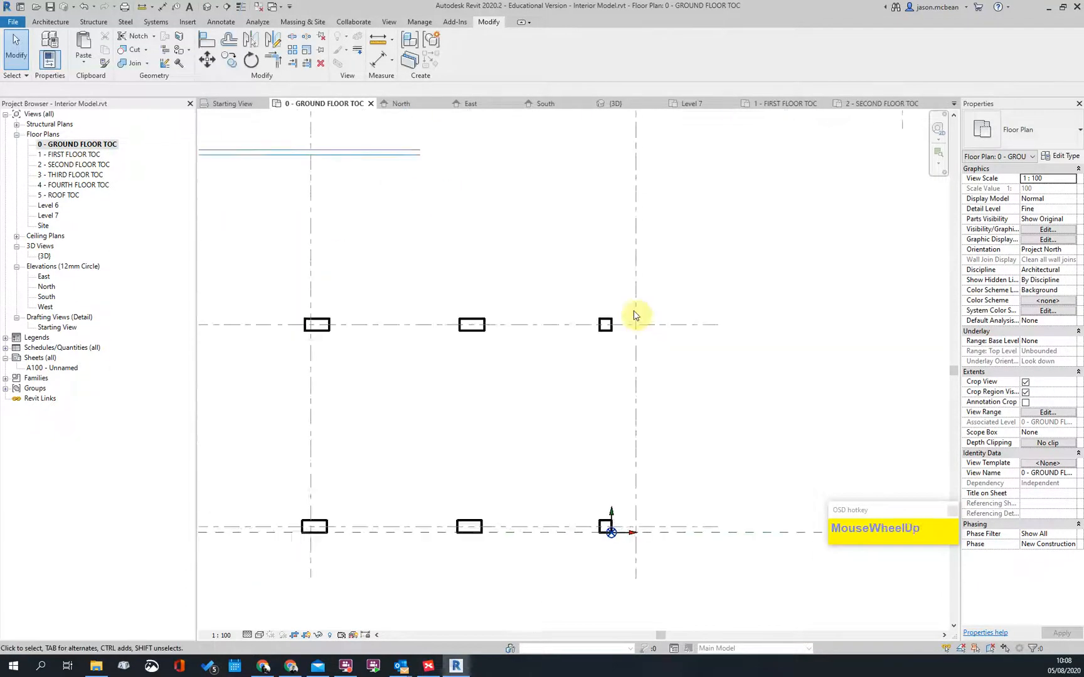
scroll(666, 389, down, 3)
middle_click(565, 372)
Step: Reopen VG and tick every layer of the imported DWG, then apply and confirm
key(v)
key(g)
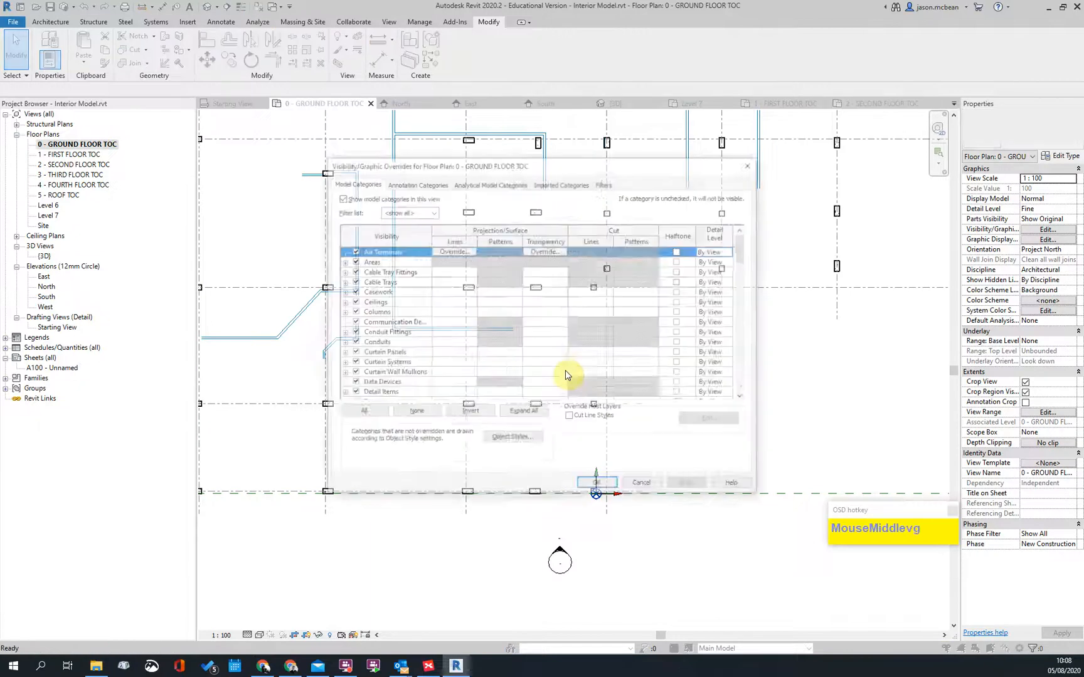
click(562, 183)
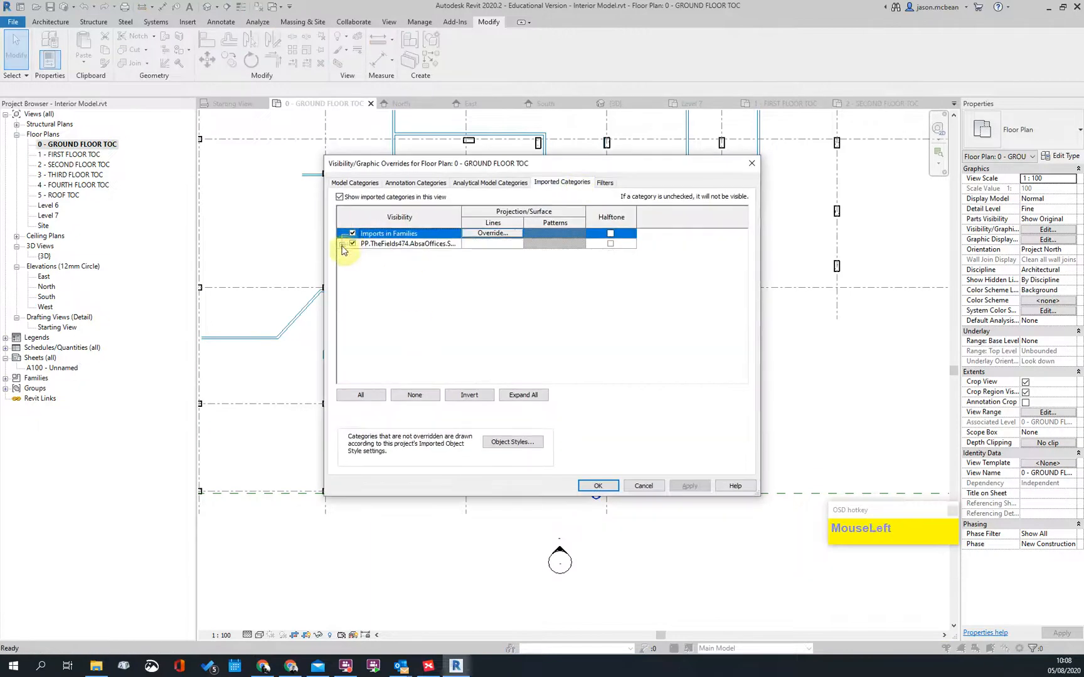
click(360, 394)
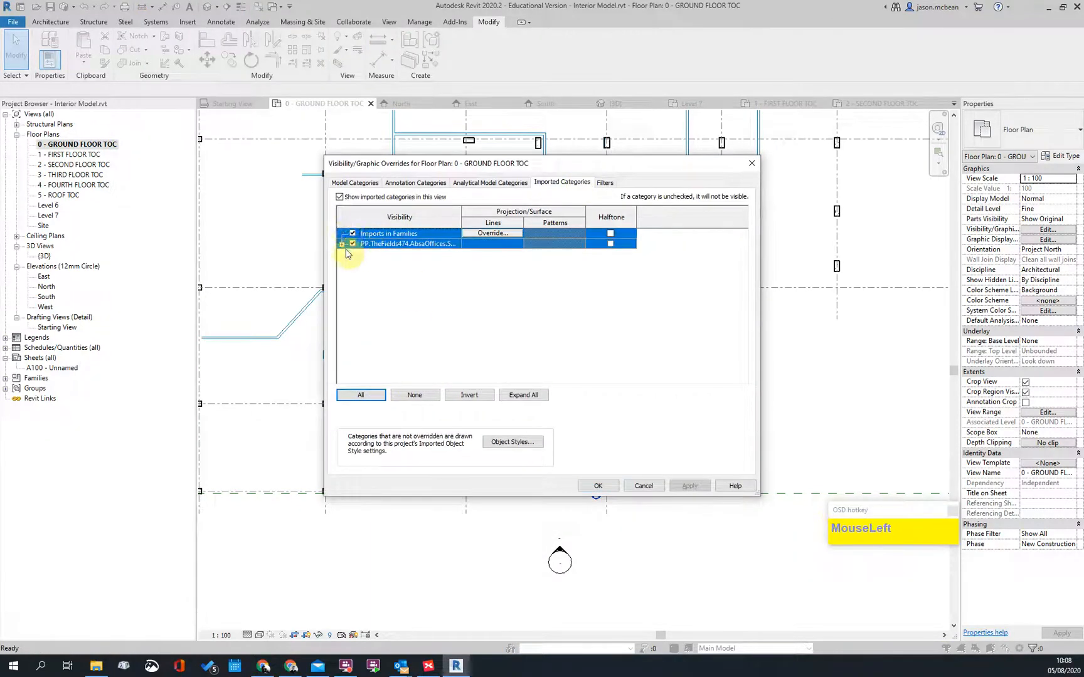
click(343, 246)
click(342, 246)
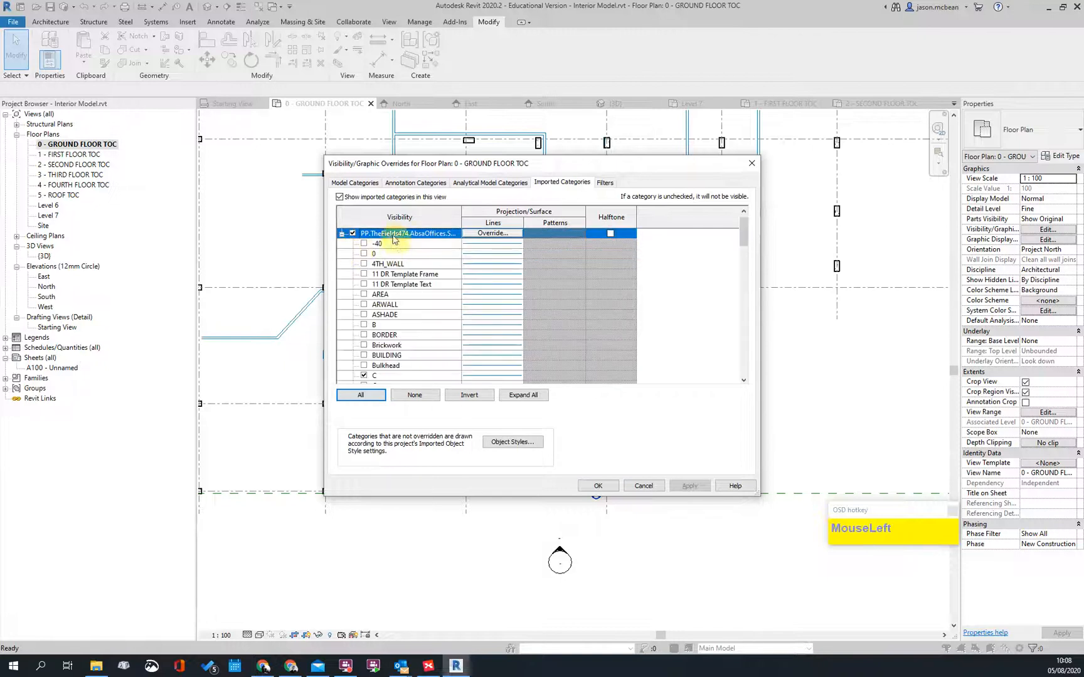
click(370, 394)
click(363, 347)
scroll(500, 294, up, 1)
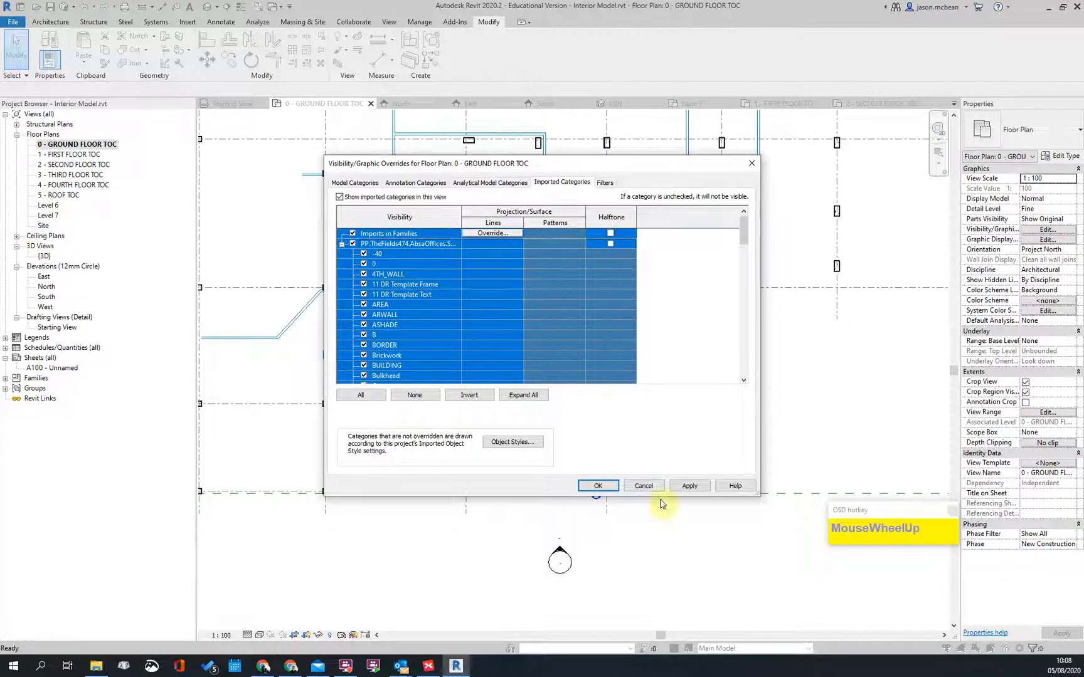
click(686, 486)
click(599, 486)
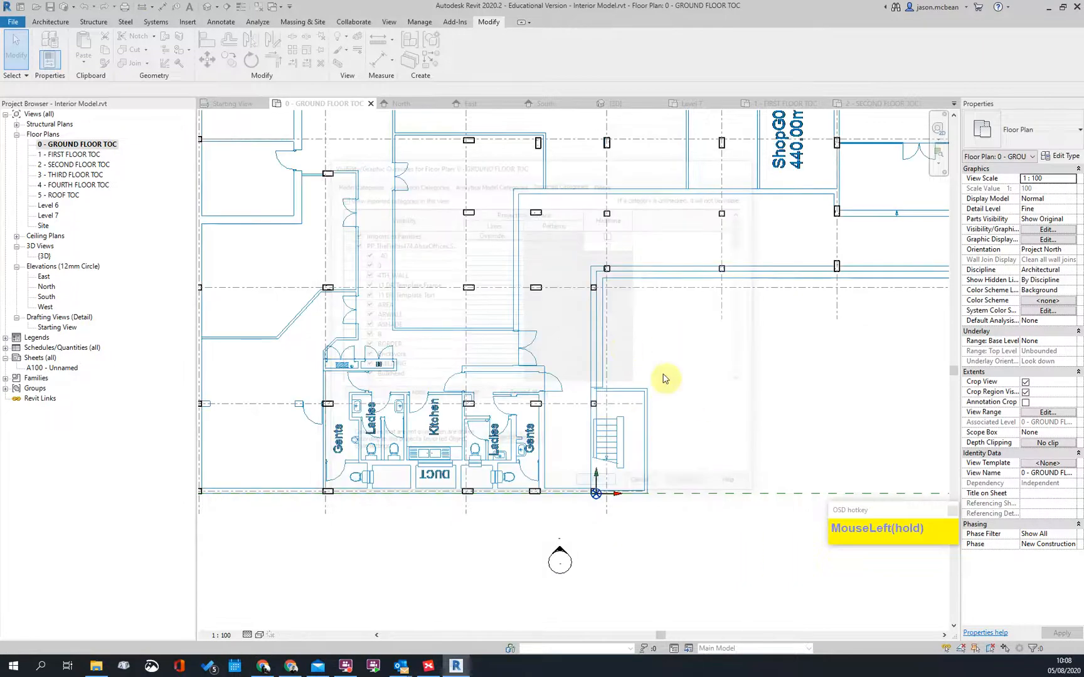
Step: Using Aligned Dimension (DI), dimension the kitchen-area walls at 115 and 230 thickness
scroll(598, 433, up, 2)
middle_drag(598, 433, 563, 429)
scroll(346, 307, up, 3)
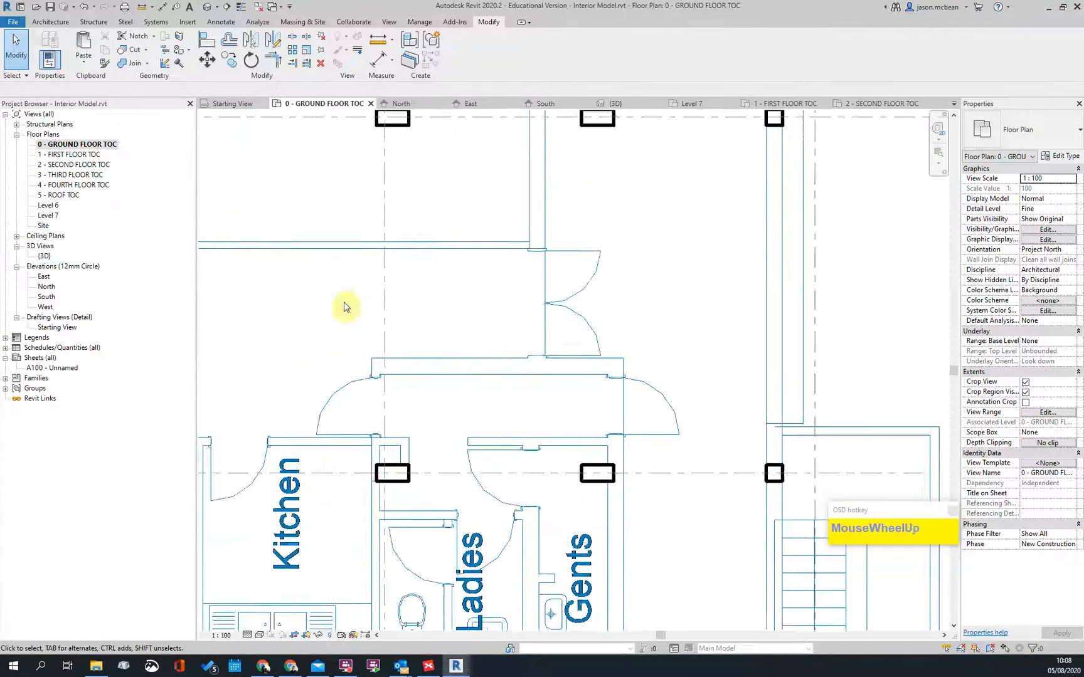
scroll(537, 299, down, 5)
scroll(349, 300, up, 3)
scroll(544, 332, up, 2)
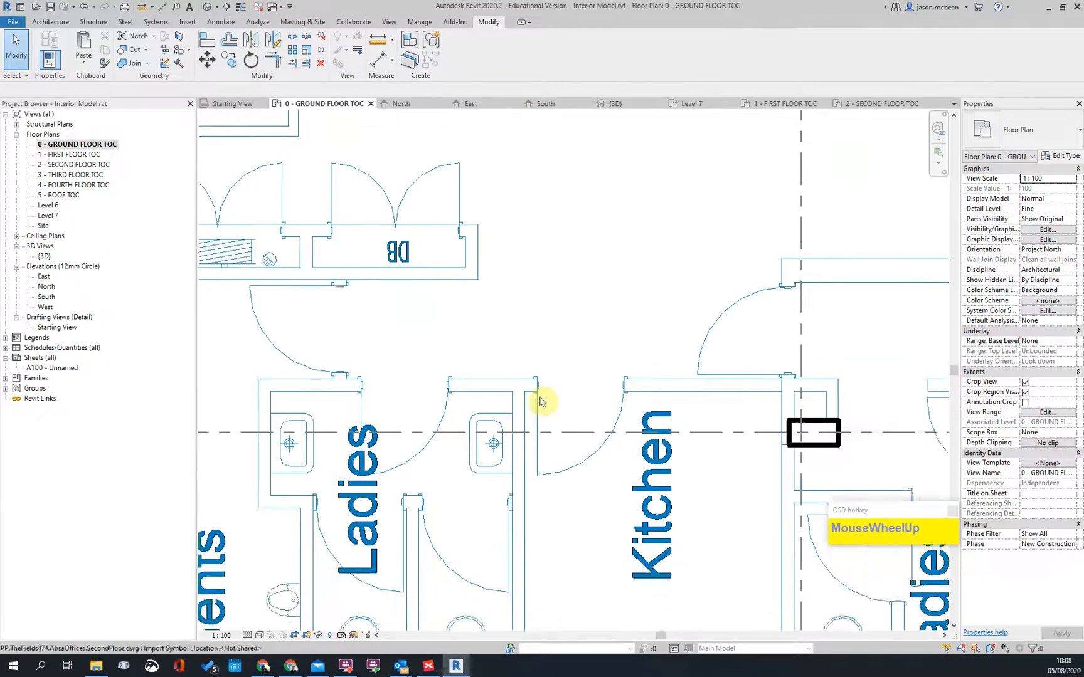
middle_drag(544, 331, 525, 452)
key(d)
key(i)
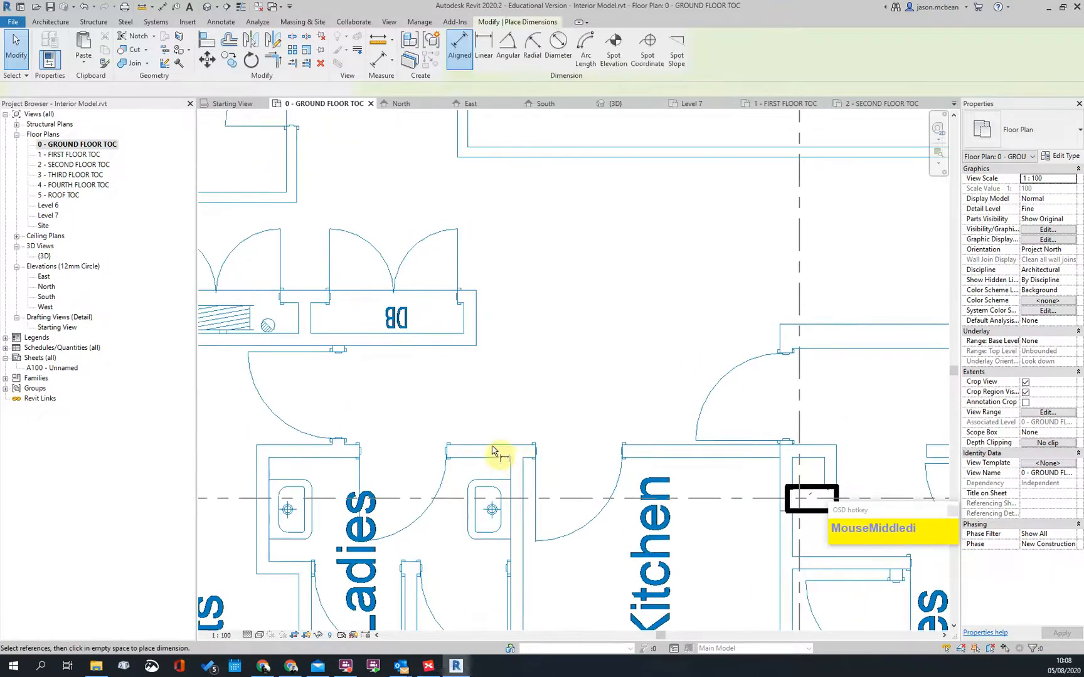
click(502, 446)
click(502, 457)
click(535, 405)
scroll(576, 375, down, 3)
scroll(769, 351, up, 3)
scroll(330, 494, up, 2)
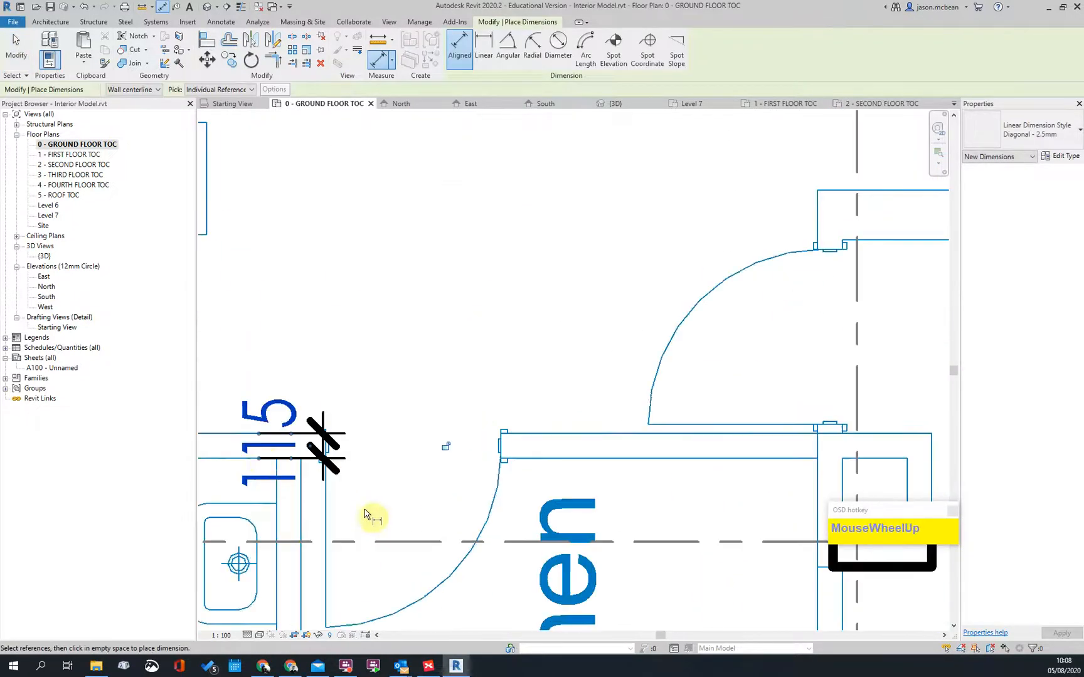
scroll(375, 441, down, 3)
scroll(591, 424, up, 5)
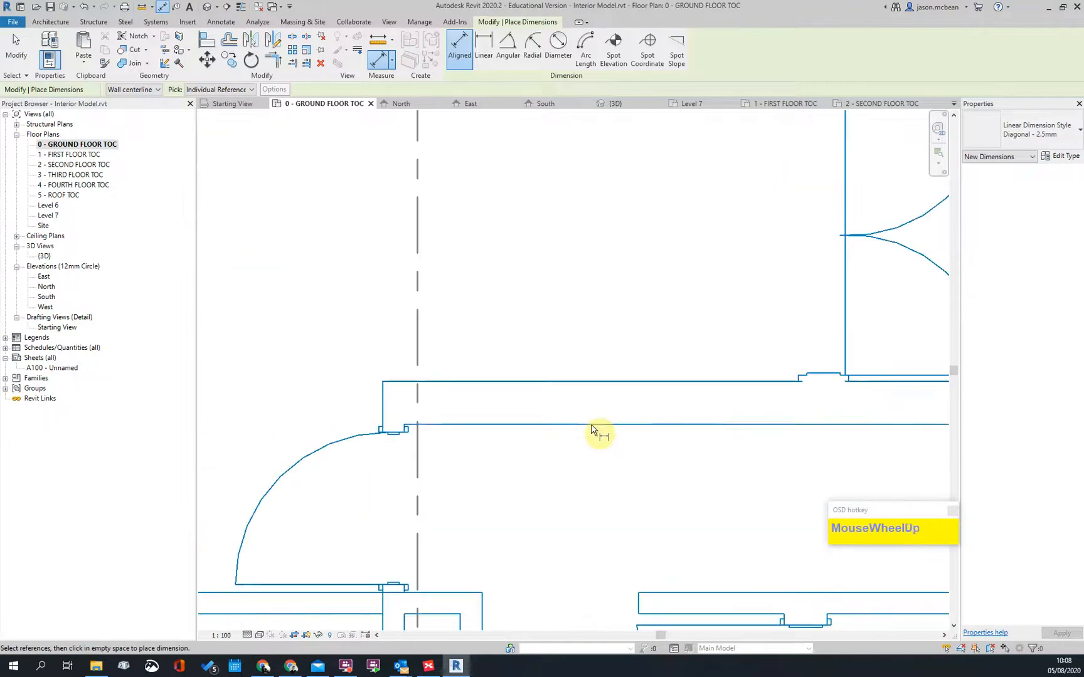
click(592, 424)
click(592, 382)
scroll(635, 347, down, 3)
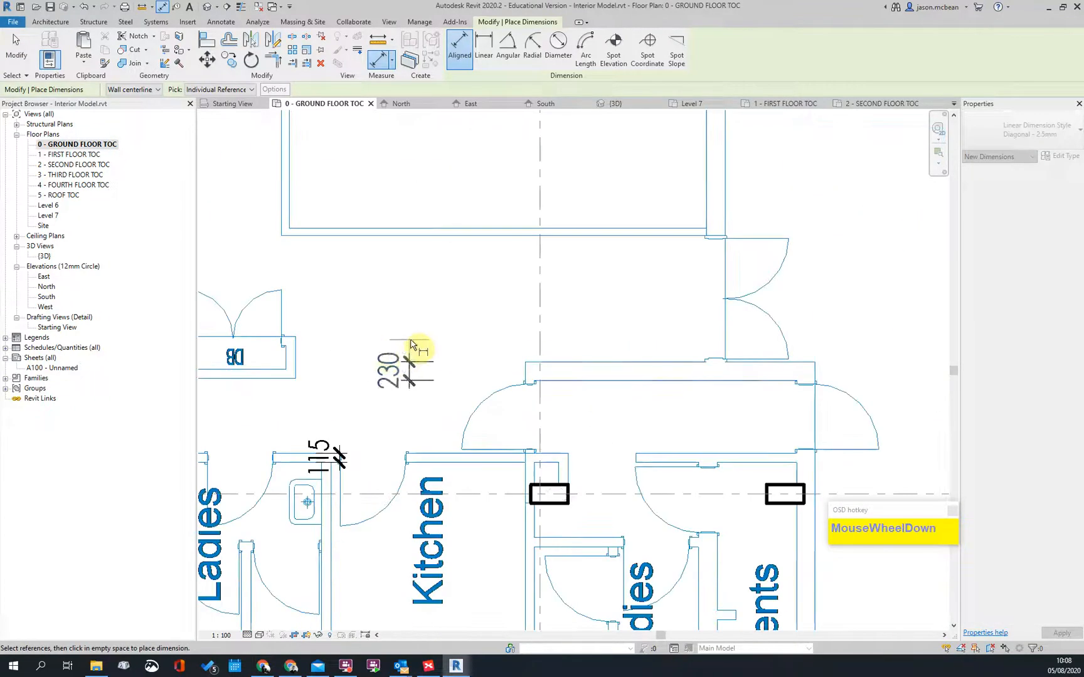
click(411, 347)
Step: Dimension the stair-side wall at 345 and the grid-line 4 wall at 300, then finish dimensioning
scroll(489, 328, up, 1)
scroll(492, 334, down, 4)
middle_drag(418, 330, 520, 381)
scroll(433, 390, down, 3)
middle_drag(695, 156, 494, 478)
scroll(494, 478, up, 4)
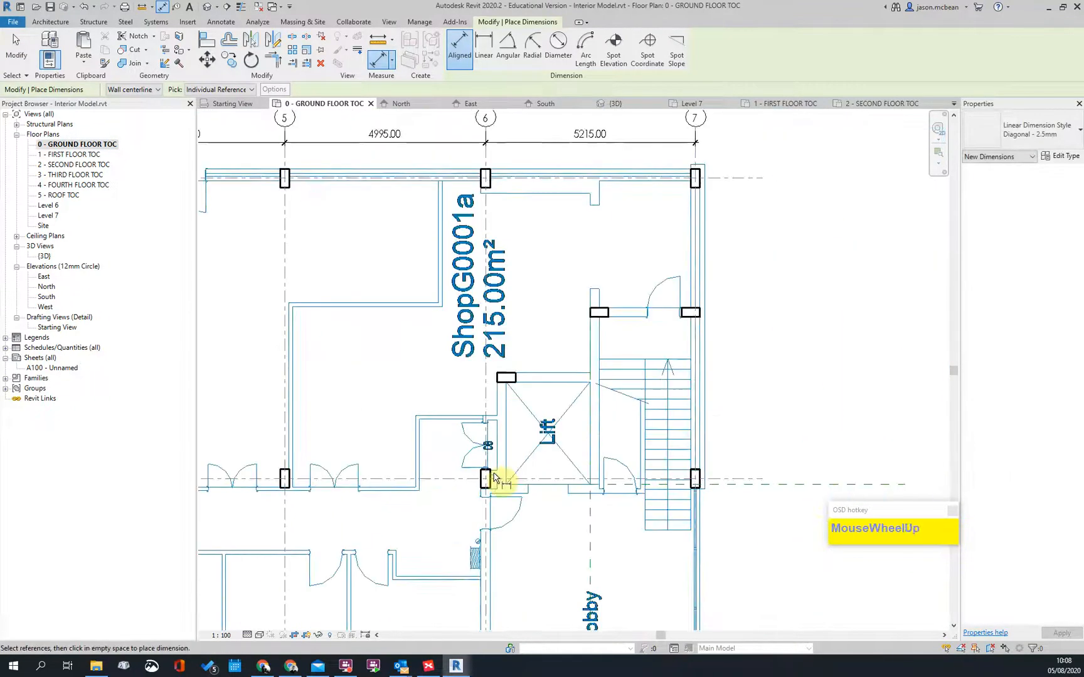
scroll(678, 507, up, 5)
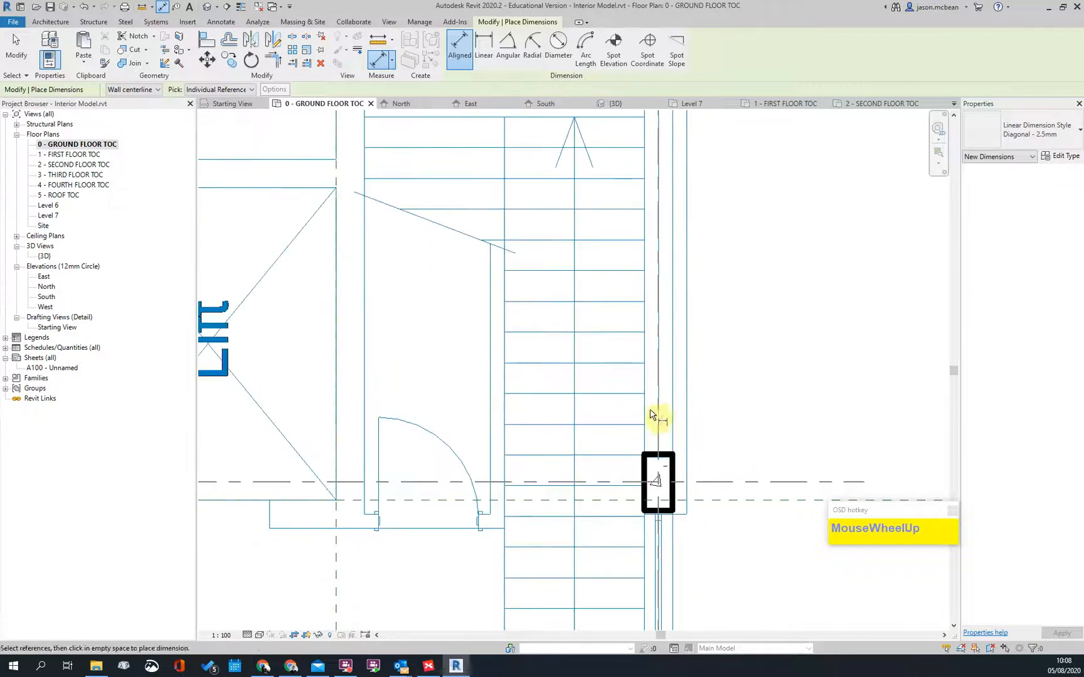
click(644, 413)
click(688, 414)
click(716, 327)
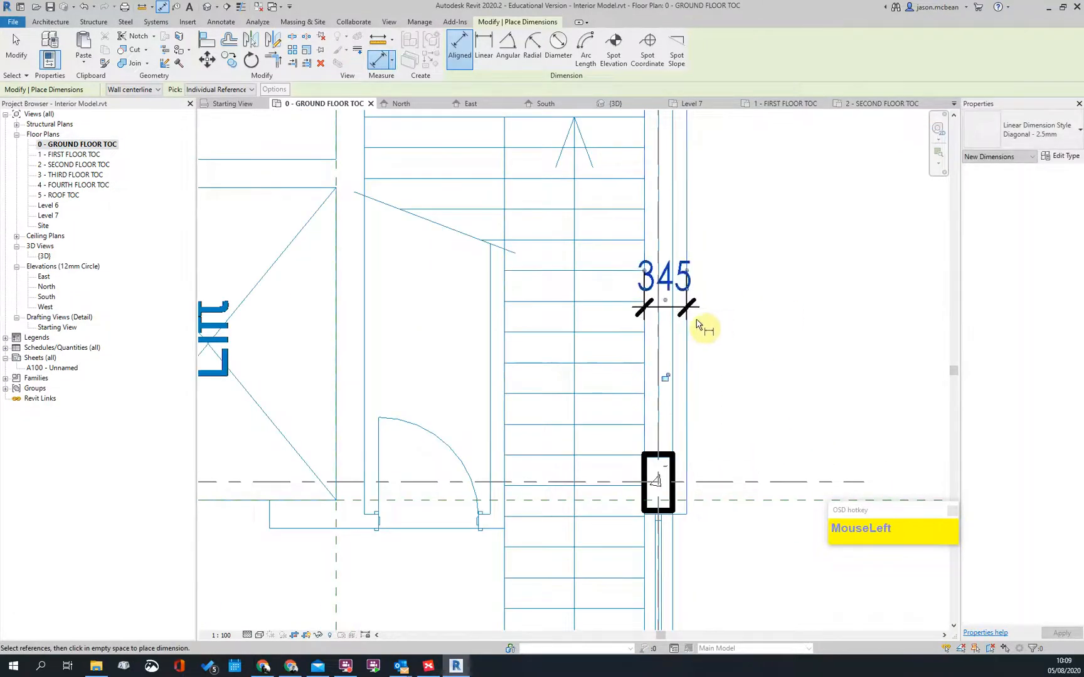
scroll(697, 310, down, 3)
scroll(673, 316, up, 4)
scroll(673, 316, down, 3)
middle_drag(770, 382, 658, 198)
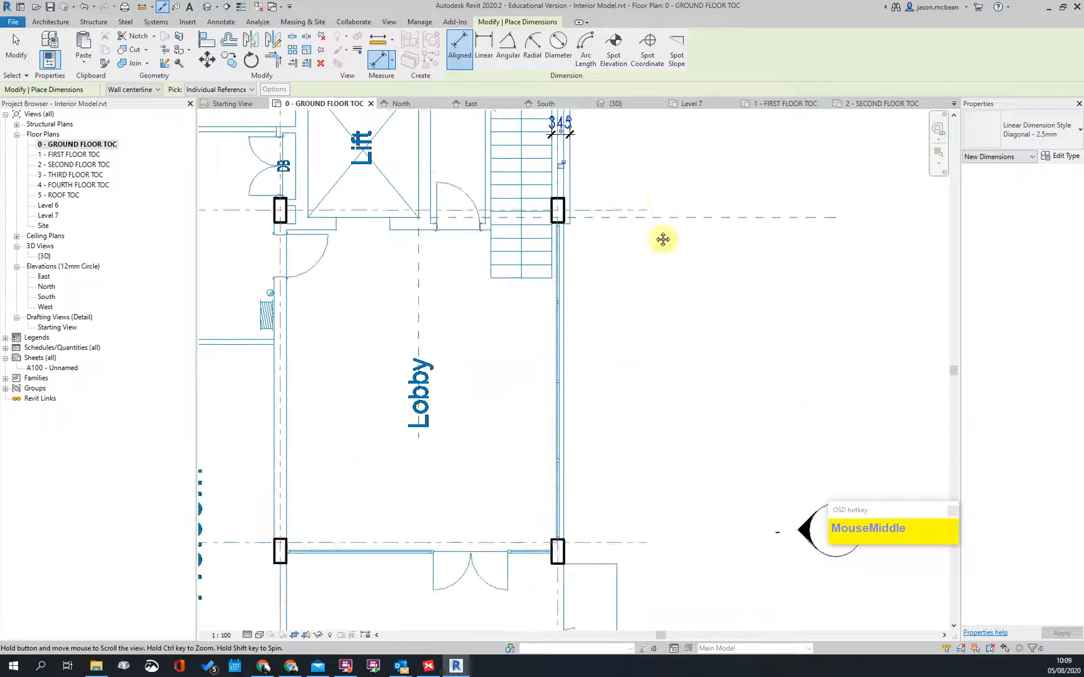
scroll(493, 331, up, 2)
scroll(714, 194, down, 2)
middle_drag(688, 141, 641, 409)
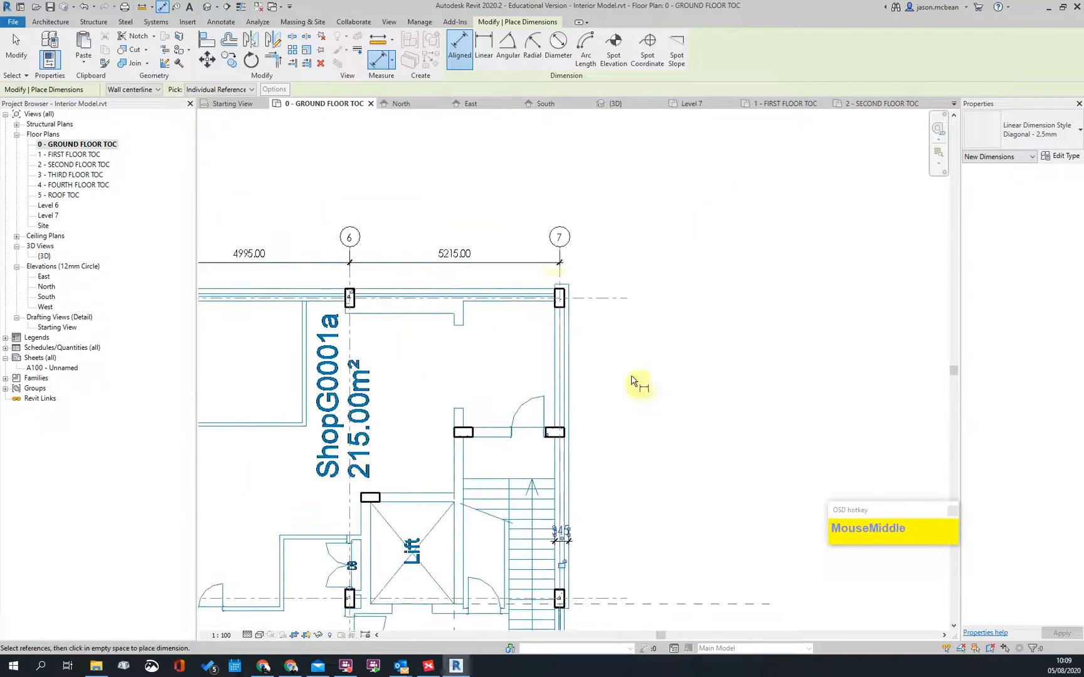
scroll(551, 255, up, 5)
scroll(717, 335, down, 4)
scroll(717, 359, down, 2)
scroll(314, 331, up, 5)
middle_drag(314, 331, 689, 365)
click(481, 322)
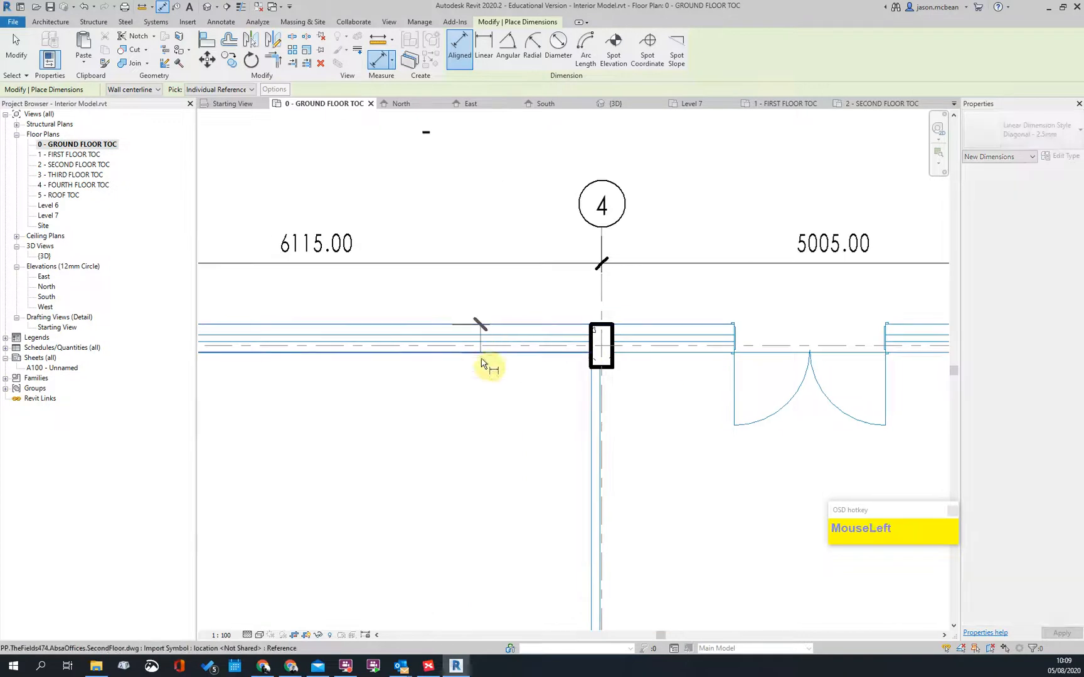
scroll(605, 382, down, 4)
middle_drag(605, 382, 747, 372)
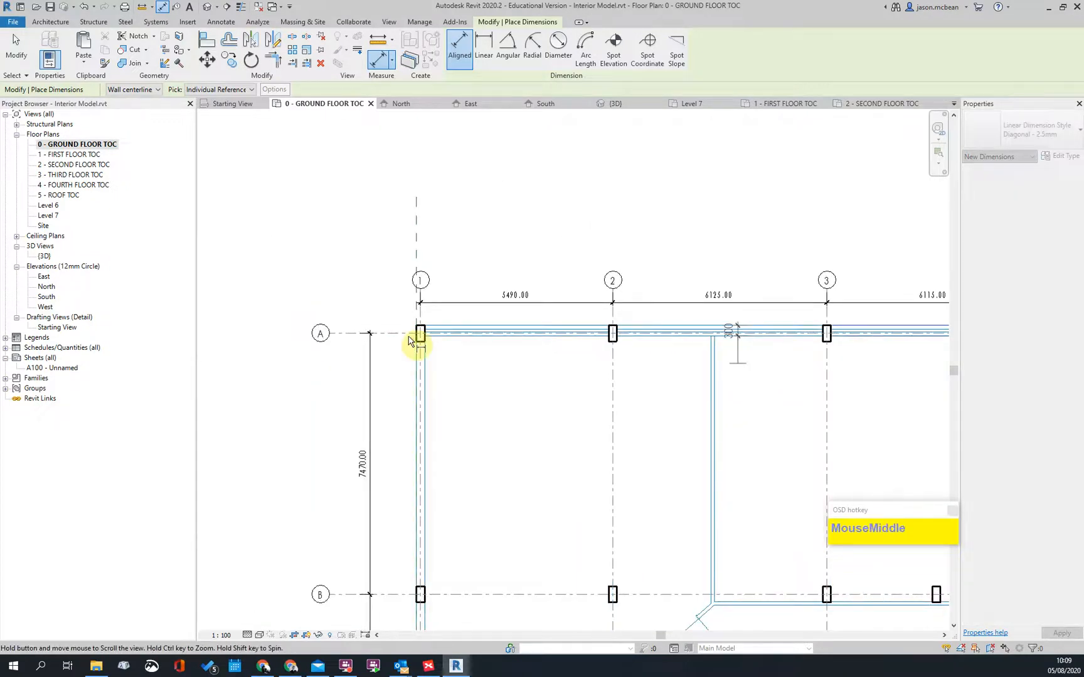
scroll(374, 341, up, 3)
click(431, 370)
scroll(398, 261, down, 2)
middle_drag(462, 392, 358, 123)
key(Escape)
Step: Open the 2 - SECOND FLOOR TOC plan from the Project Browser
scroll(358, 123, down, 2)
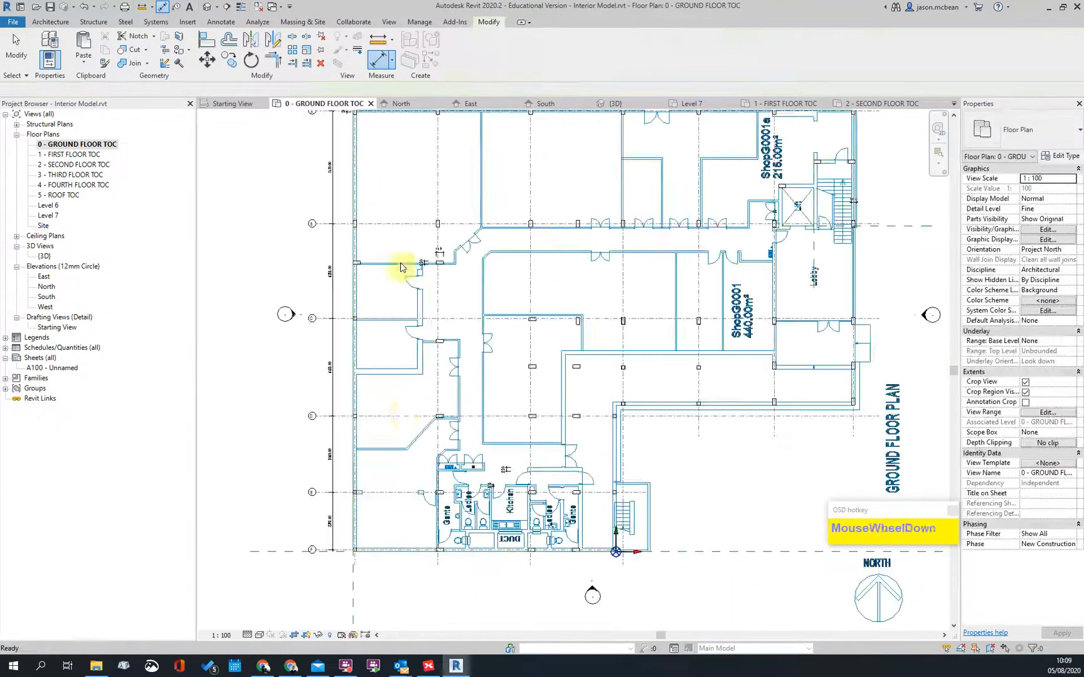
scroll(378, 211, down, 1)
scroll(399, 412, up, 2)
middle_drag(568, 510, 360, 303)
scroll(684, 537, up, 2)
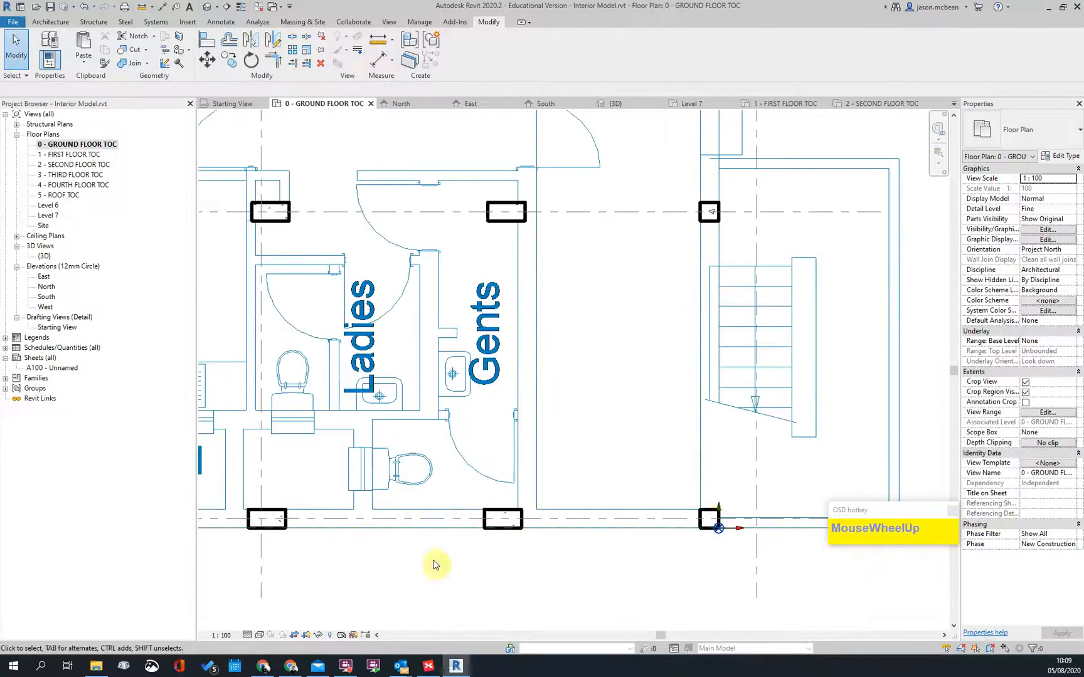
scroll(548, 514, up, 2)
scroll(608, 505, down, 4)
scroll(614, 498, down, 1)
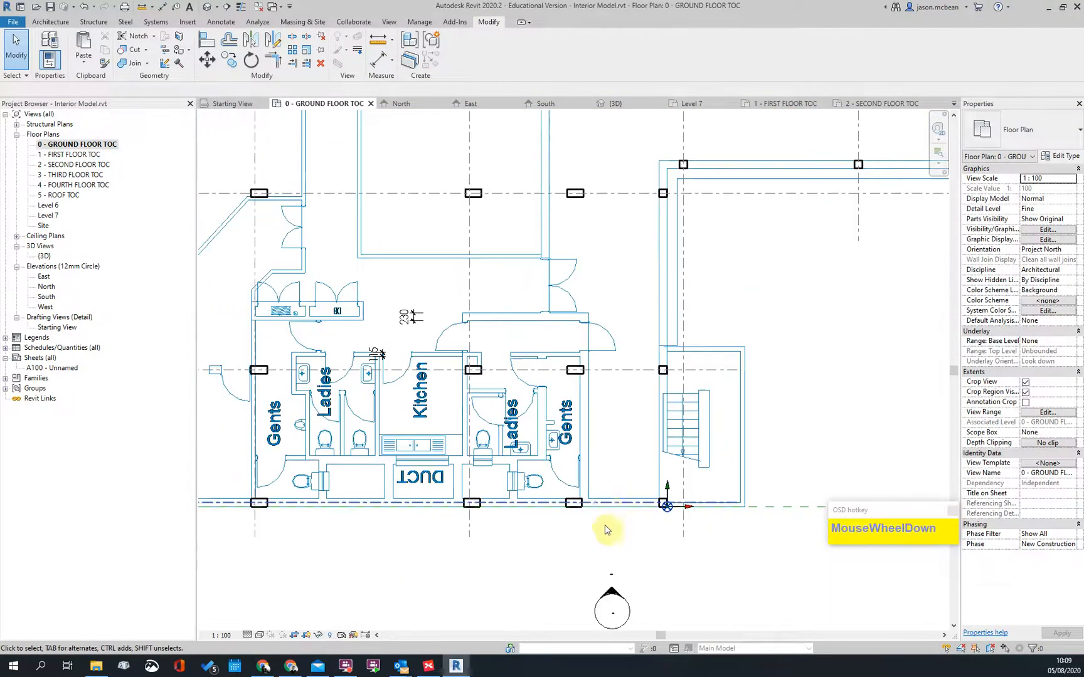
double_click(77, 165)
scroll(465, 310, down, 3)
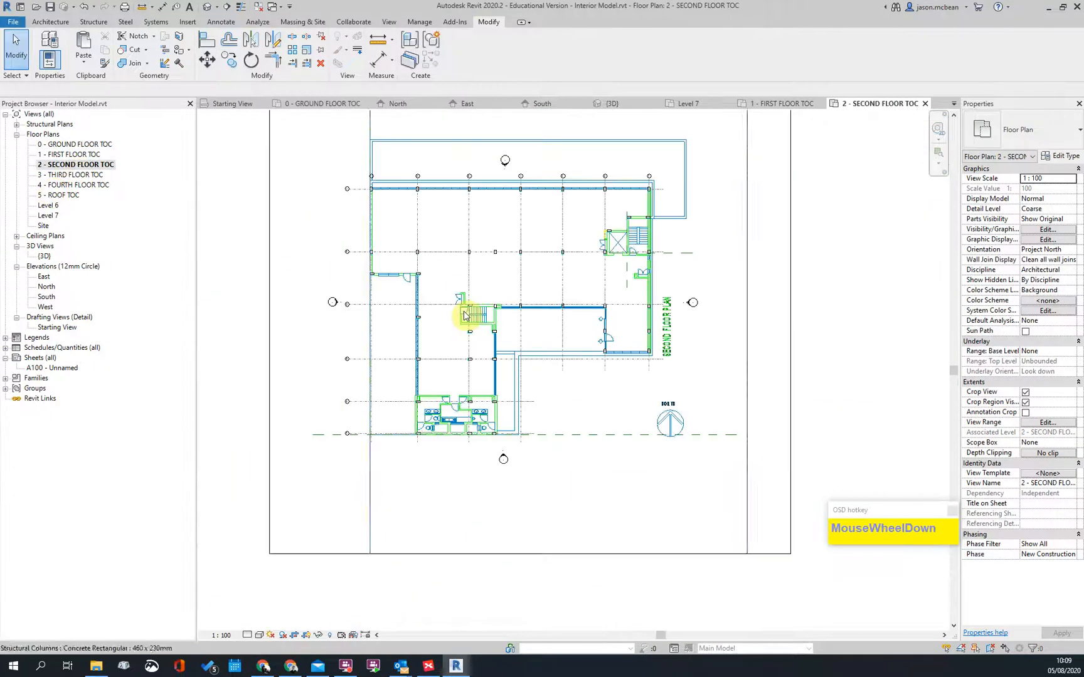
Step: Go via 0 - GROUND FLOOR TOC to the South elevation and zoom over its floor levels and roof
double_click(68, 144)
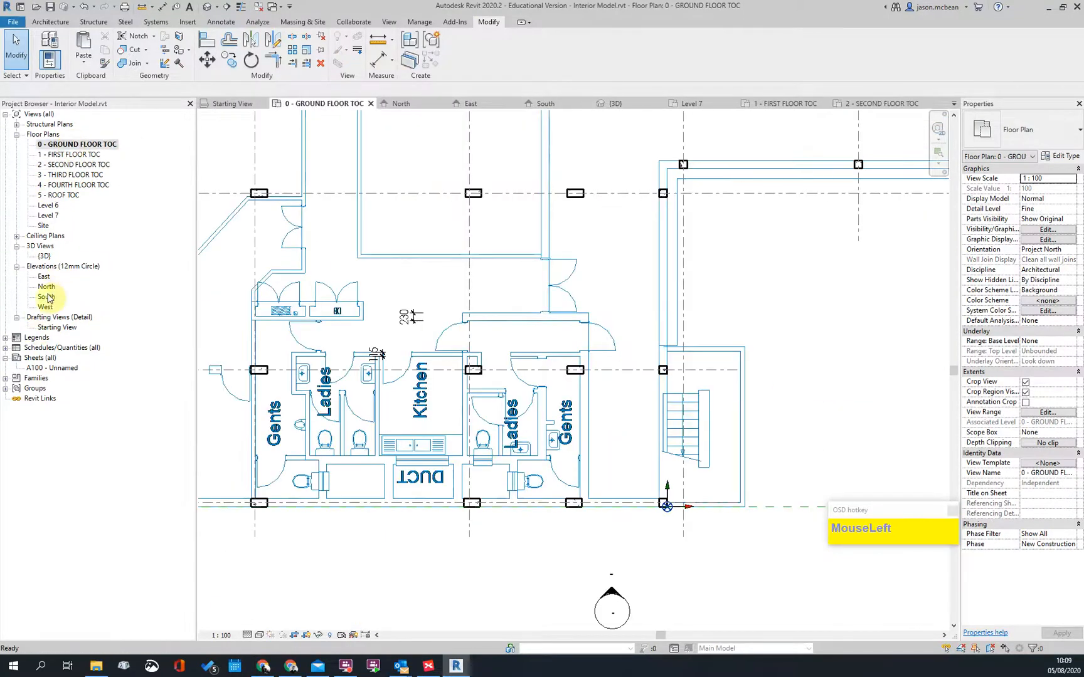
double_click(46, 297)
scroll(581, 291, down, 2)
scroll(563, 304, up, 2)
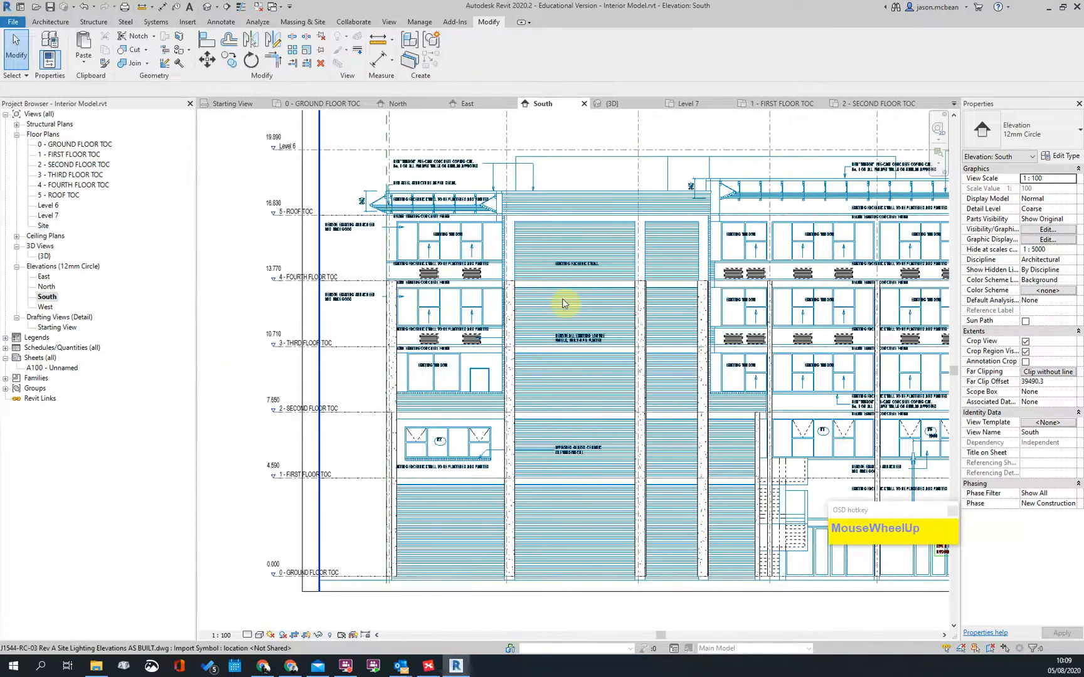
scroll(550, 369, down, 2)
scroll(660, 386, up, 3)
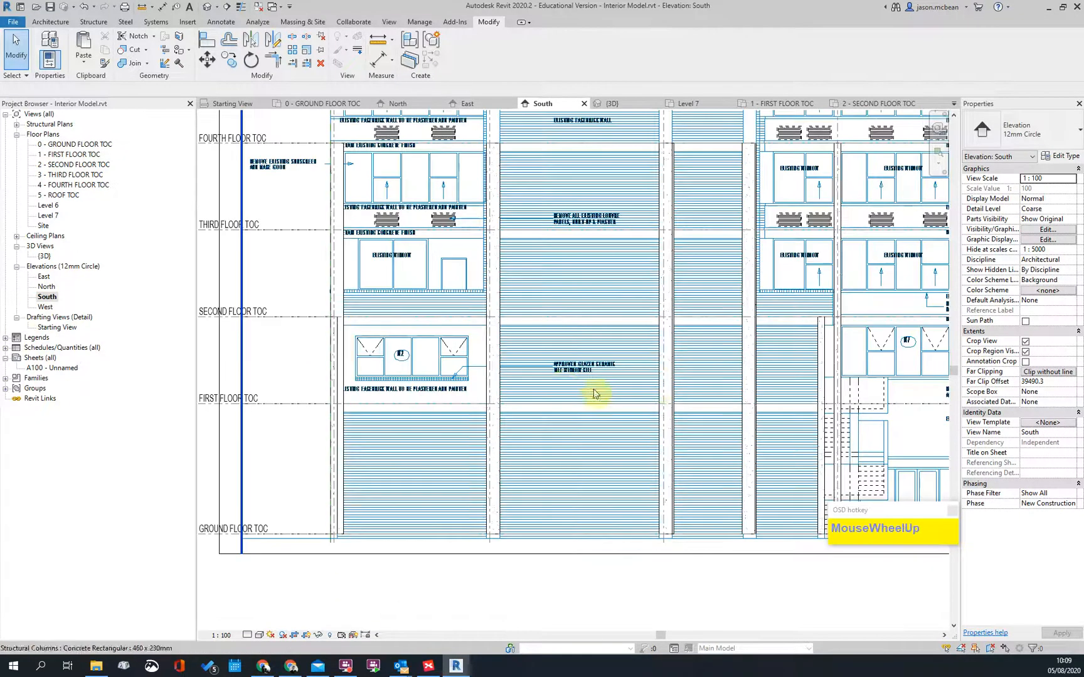
scroll(496, 401, up, 3)
scroll(500, 355, down, 3)
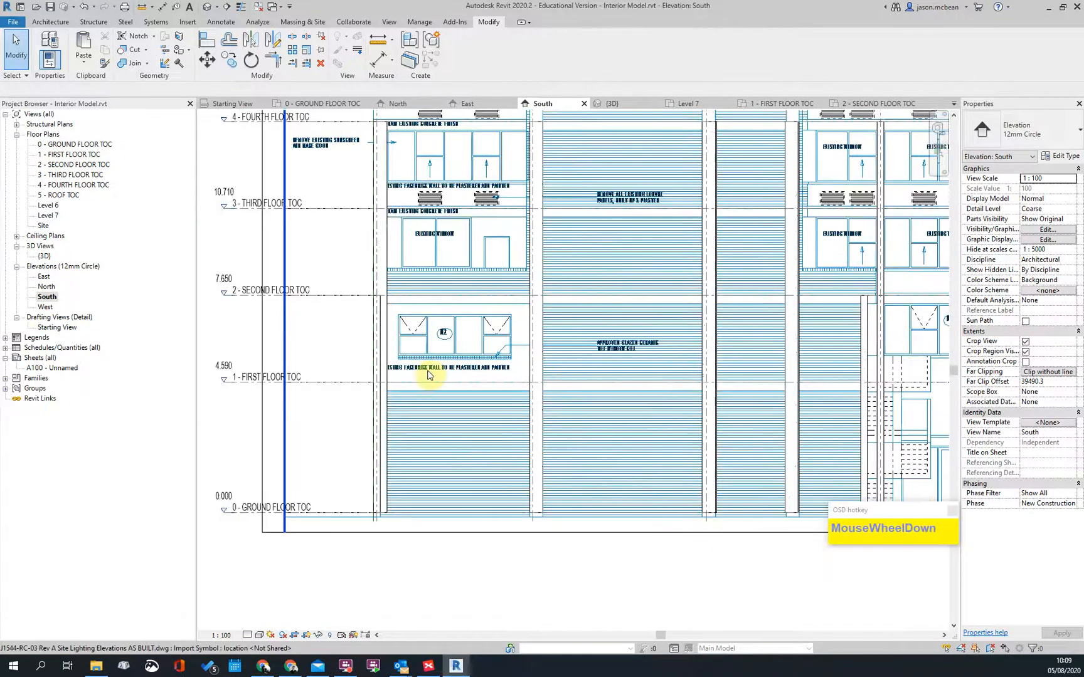
scroll(627, 354, up, 4)
scroll(752, 343, down, 3)
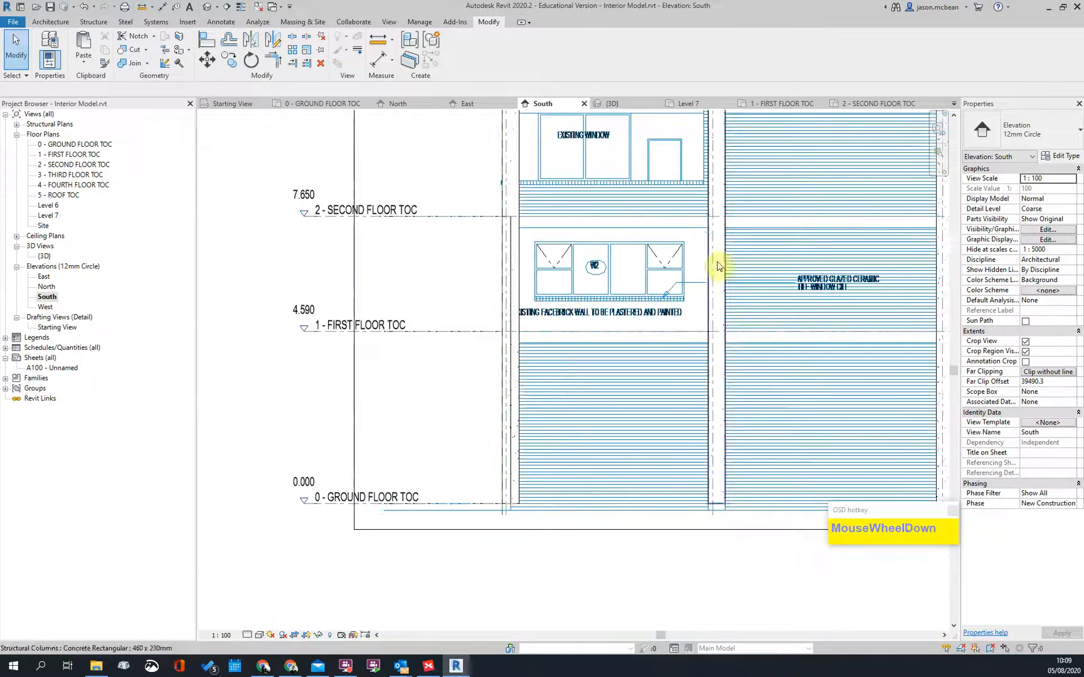
scroll(286, 339, down, 2)
scroll(414, 386, down, 1)
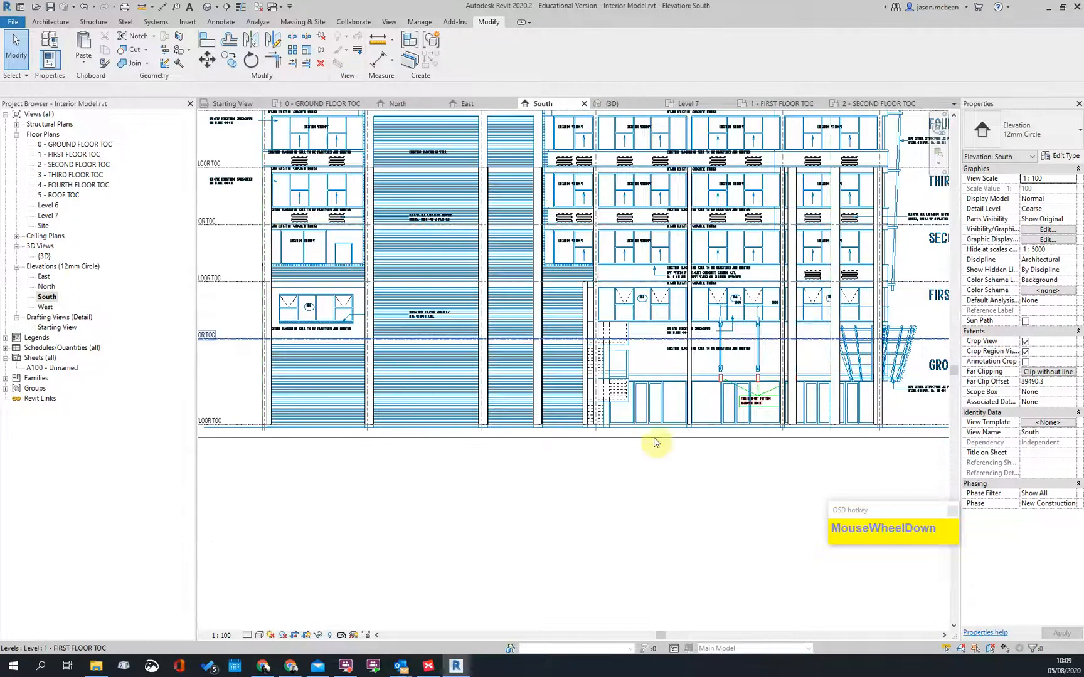
scroll(715, 450, up, 2)
scroll(342, 382, down, 2)
middle_drag(558, 444, 530, 597)
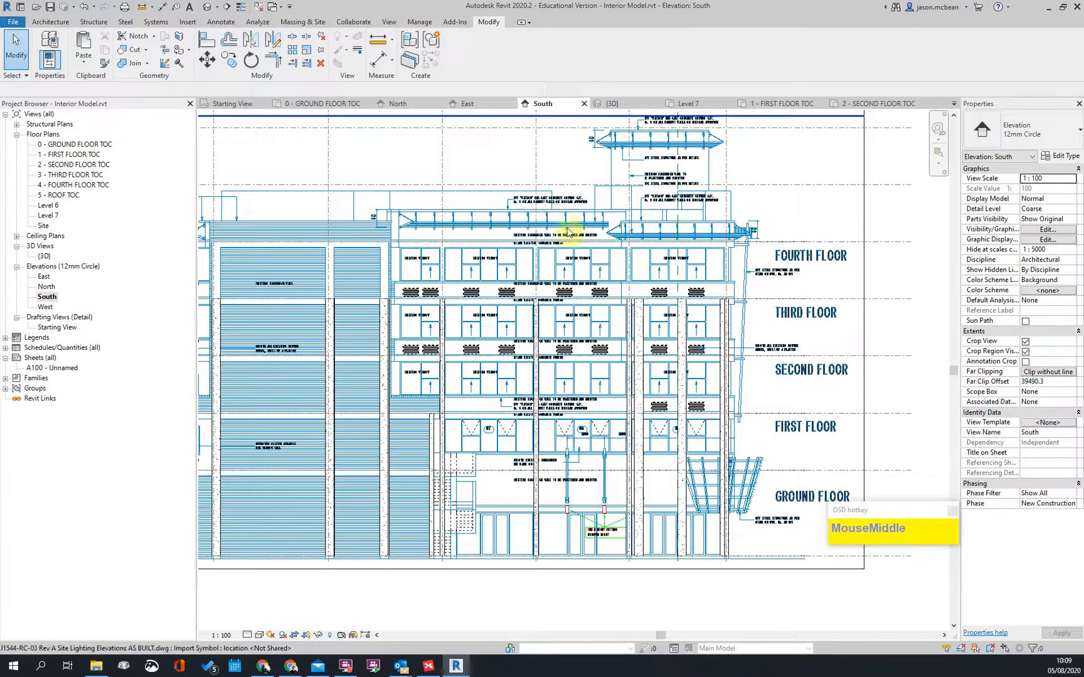
scroll(690, 486, up, 2)
scroll(658, 394, down, 2)
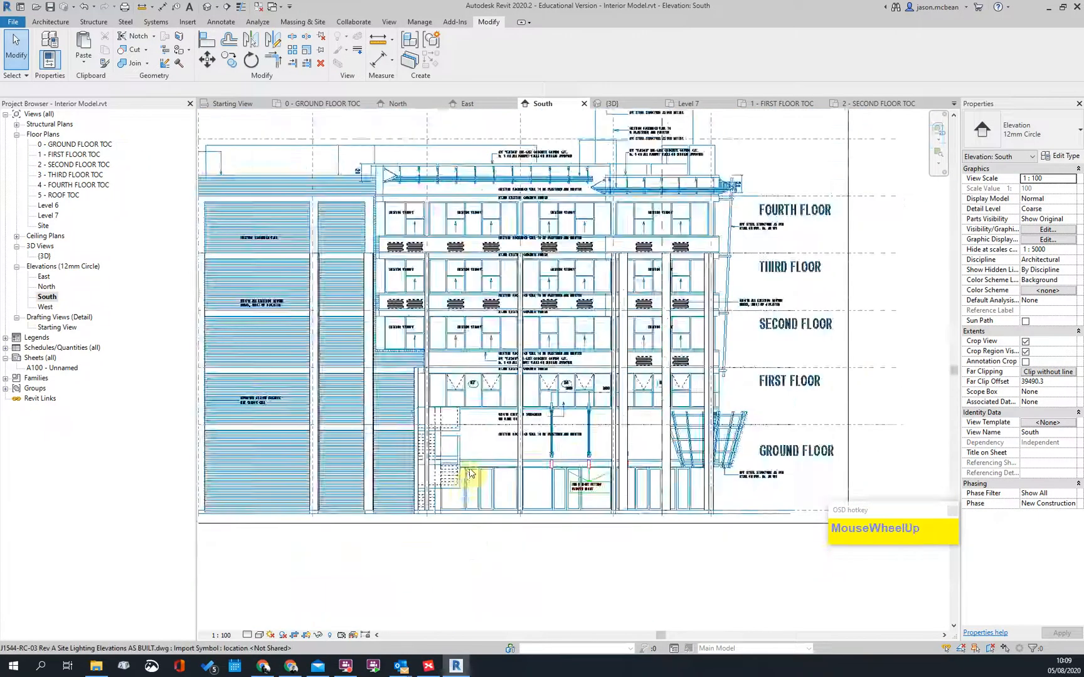
scroll(467, 475, up, 2)
scroll(661, 420, down, 1)
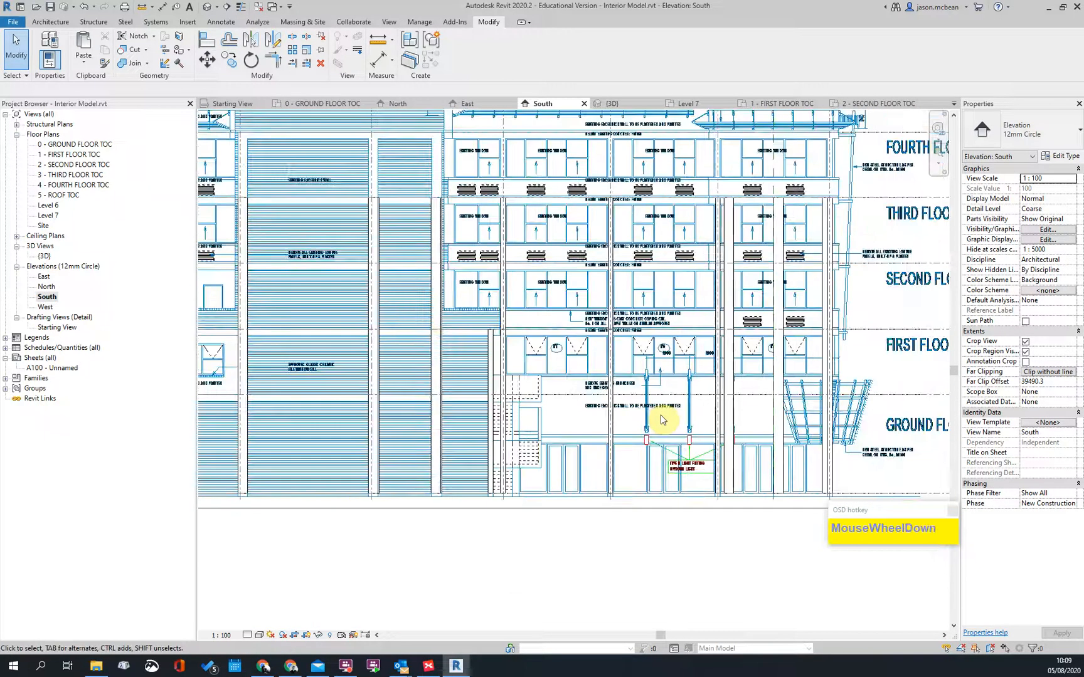
Step: Reopen the 0 - GROUND FLOOR TOC plan with nothing selected
double_click(77, 146)
scroll(496, 346, down, 3)
click(653, 466)
scroll(541, 394, up, 4)
scroll(541, 394, down, 3)
middle_drag(483, 290, 368, 416)
scroll(448, 375, down, 1)
scroll(452, 376, up, 2)
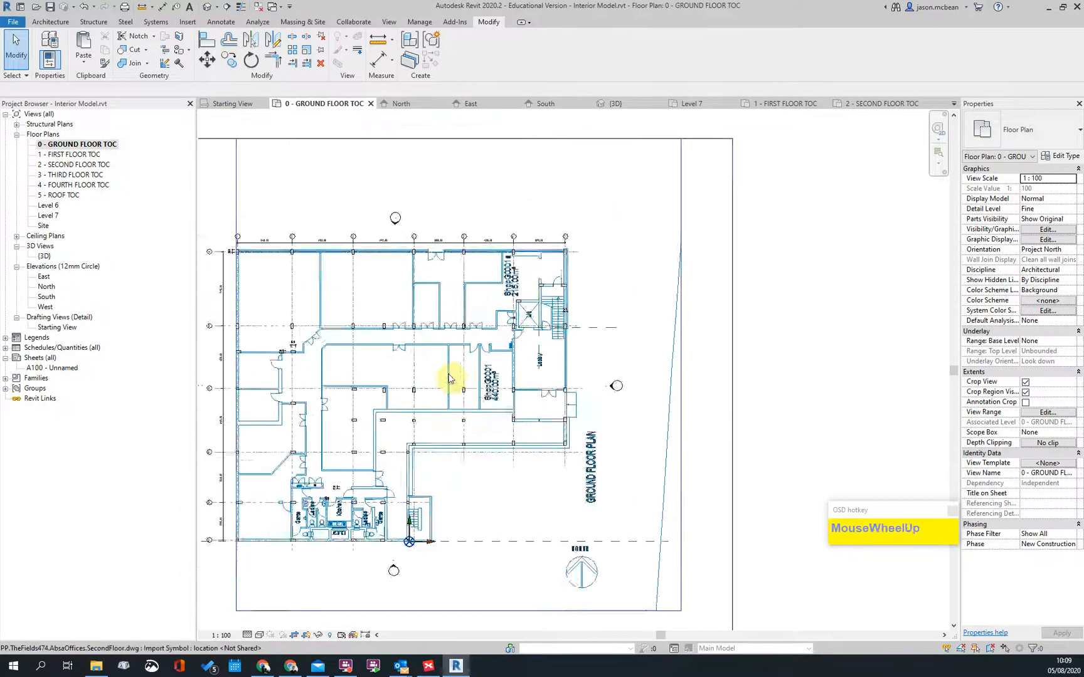
scroll(559, 336, down, 2)
scroll(562, 343, up, 2)
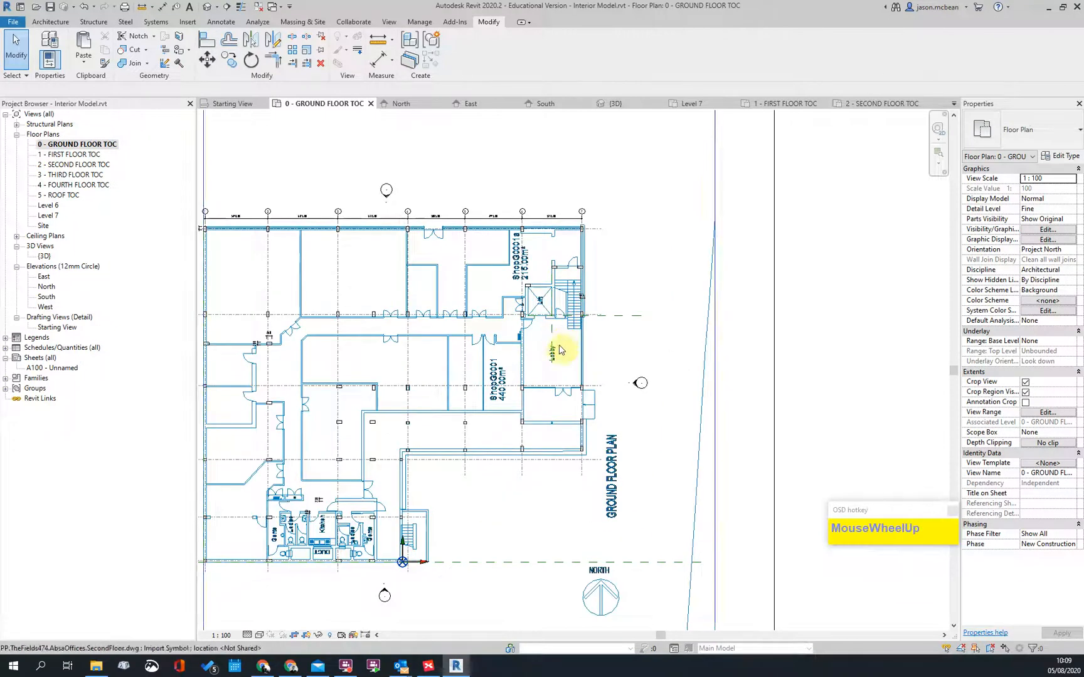
scroll(506, 380, up, 1)
scroll(527, 253, up, 1)
middle_drag(381, 246, 416, 257)
scroll(421, 208, down, 2)
scroll(624, 476, up, 2)
scroll(493, 481, up, 1)
scroll(520, 461, up, 2)
scroll(666, 375, down, 3)
scroll(615, 381, up, 3)
scroll(841, 364, up, 1)
scroll(798, 257, down, 2)
Step: Frame the lobby, lift, toilets and shop area, and show the Architecture tools
middle_drag(798, 258, 658, 435)
scroll(658, 465, up, 2)
scroll(656, 262, down, 2)
middle_drag(655, 267, 615, 519)
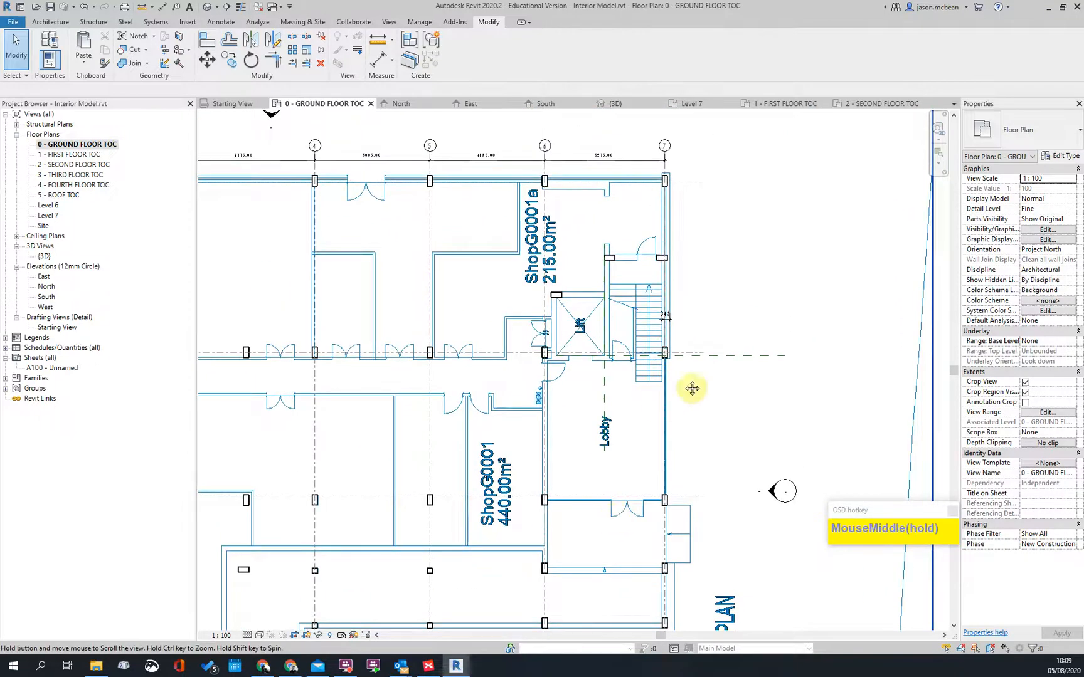
scroll(799, 314, down, 1)
scroll(322, 266, down, 3)
scroll(375, 266, up, 2)
scroll(666, 277, down, 1)
scroll(665, 277, down, 1)
middle_drag(666, 277, 714, 316)
scroll(657, 256, up, 3)
scroll(689, 274, down, 3)
scroll(483, 375, up, 2)
middle_drag(484, 375, 648, 211)
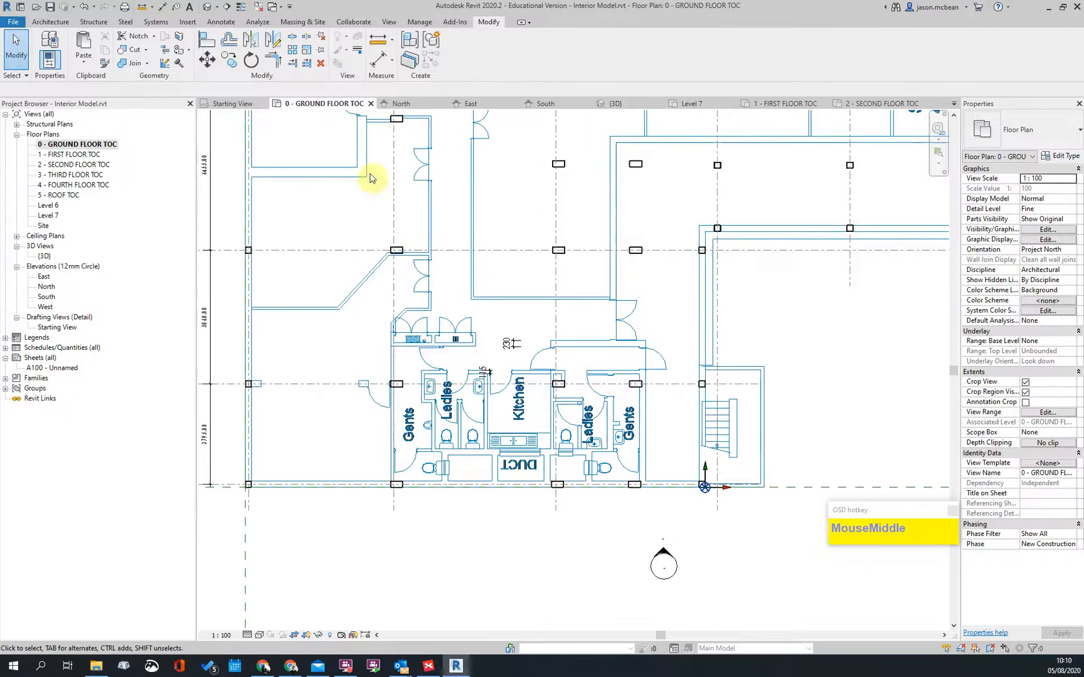
click(50, 22)
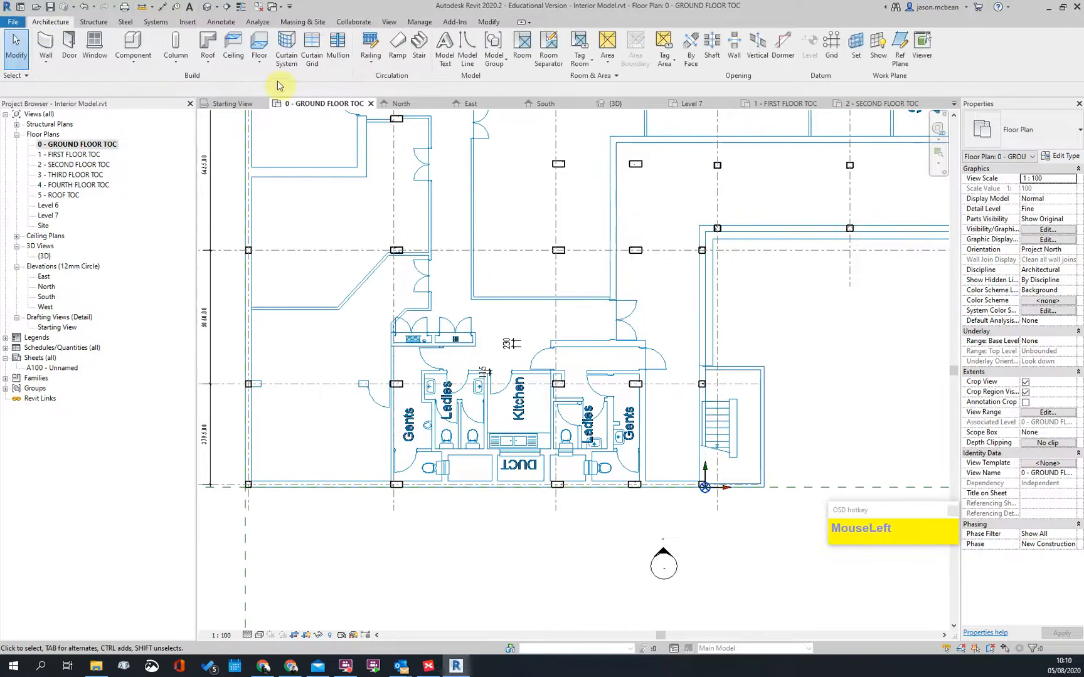
Step: Start the Wall tool with its top constraint set to 1 - FIRST FLOOR TOC, not Unconnected
click(46, 47)
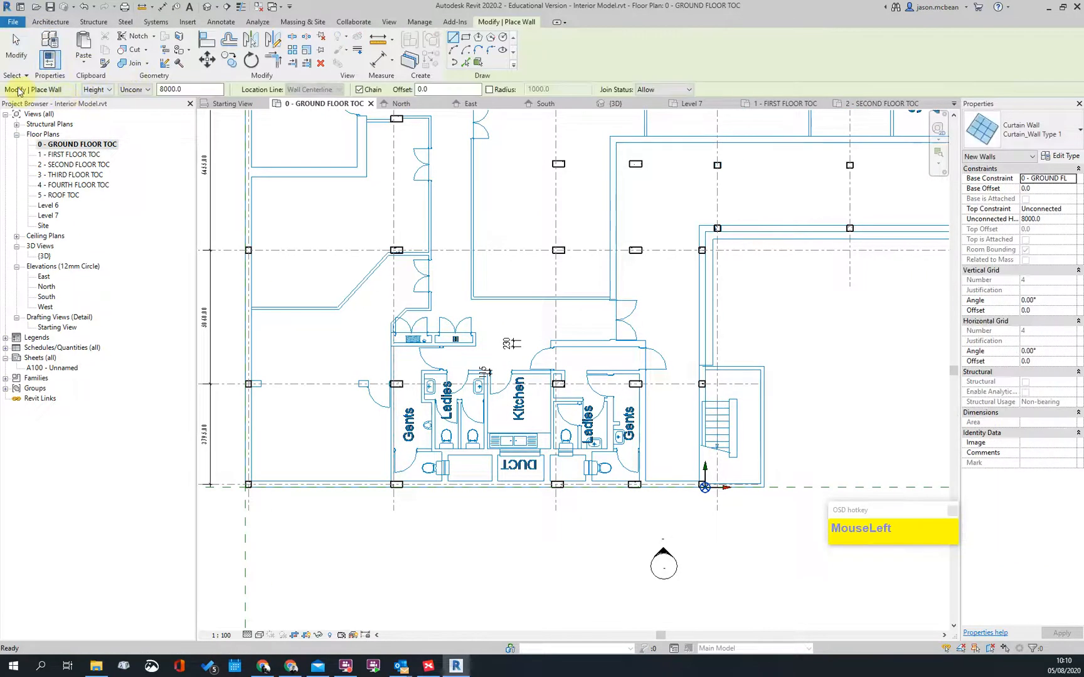
click(146, 90)
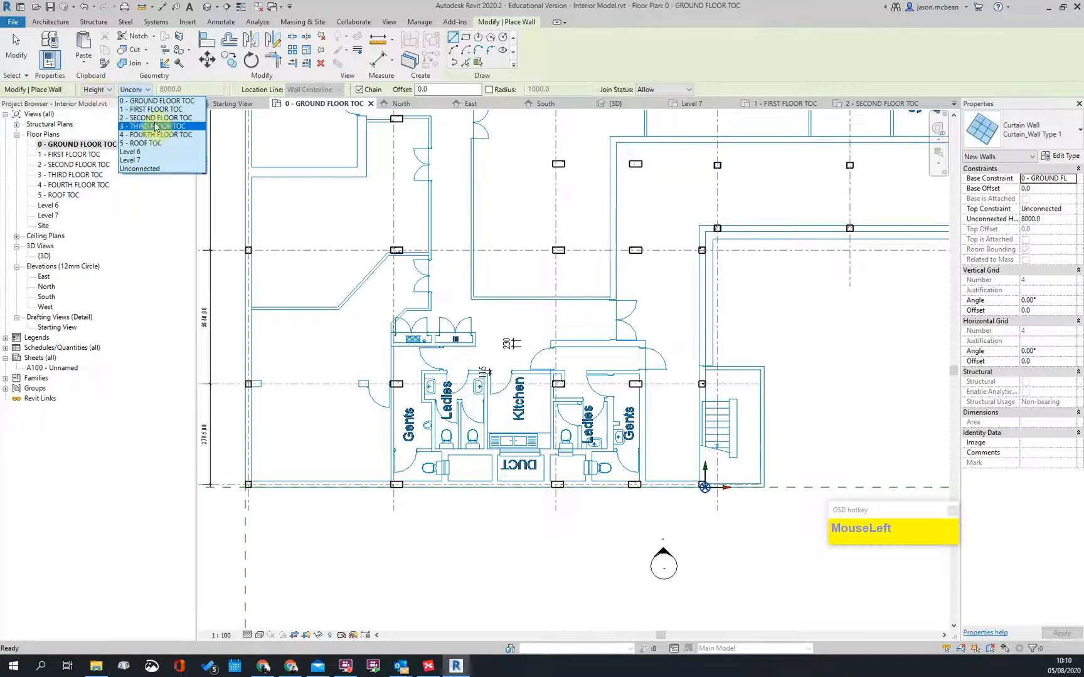
click(150, 110)
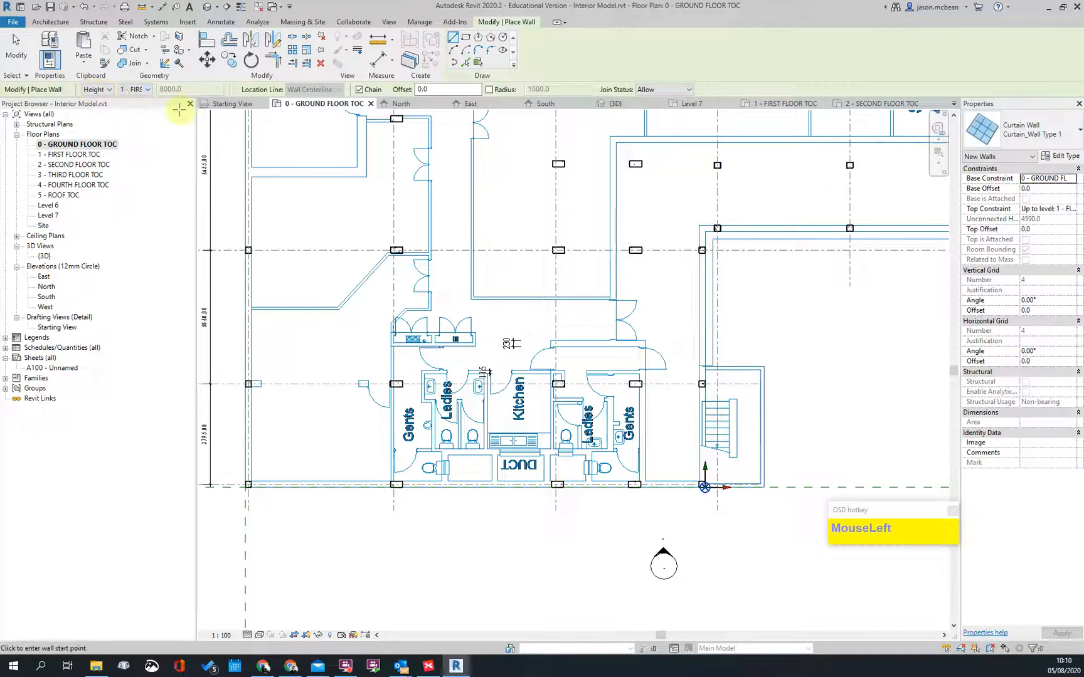
click(148, 90)
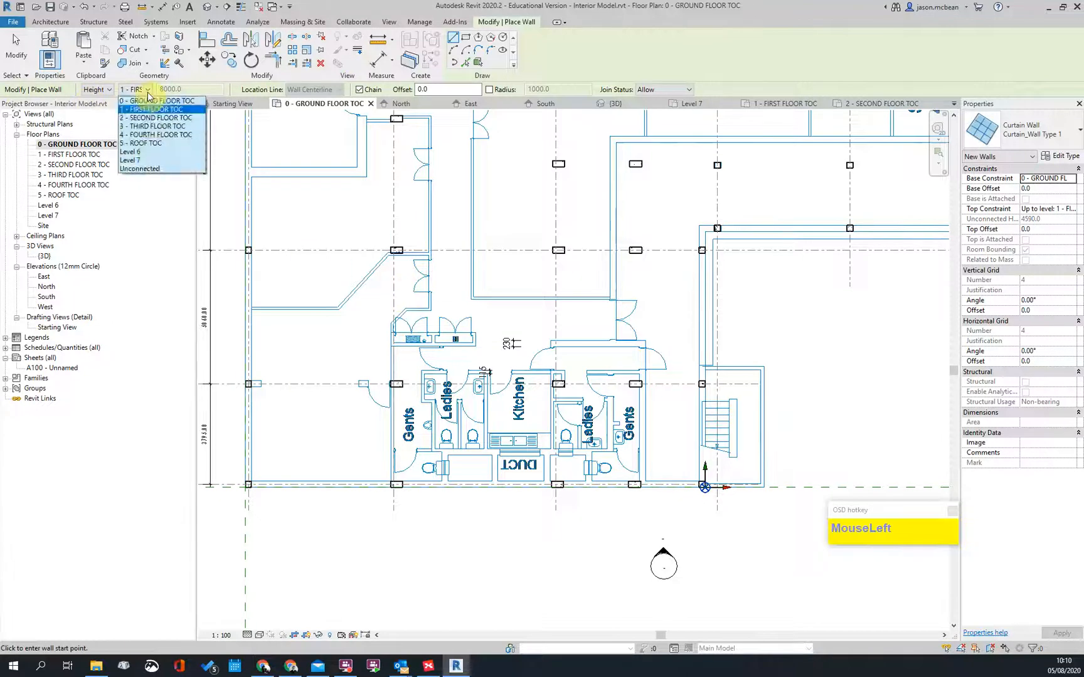
click(138, 168)
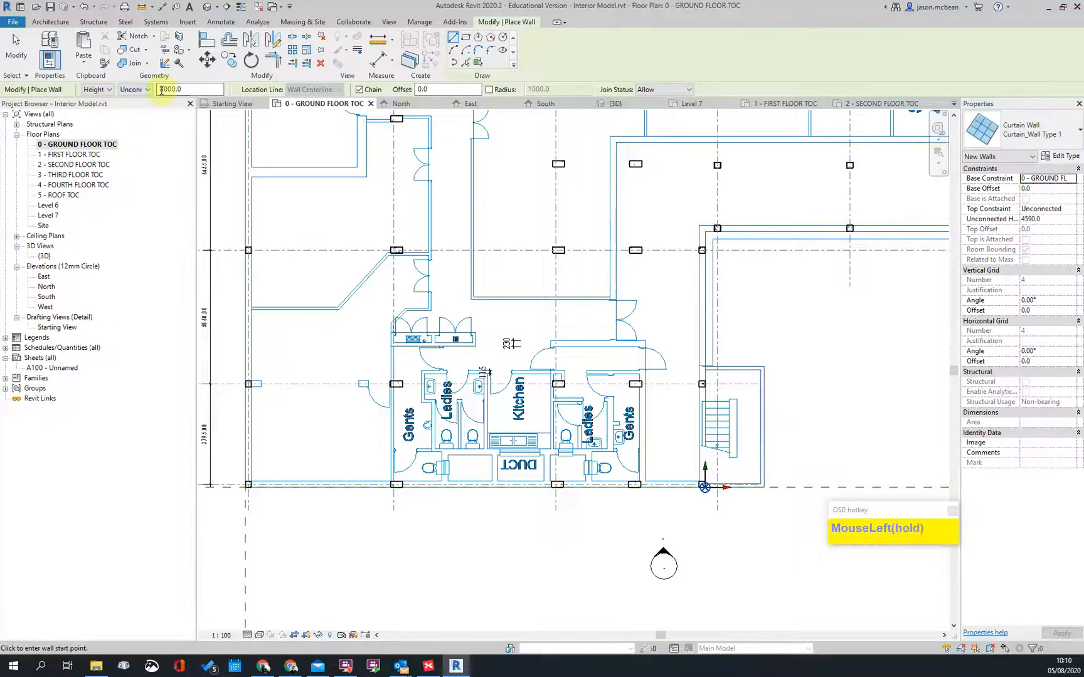
click(141, 89)
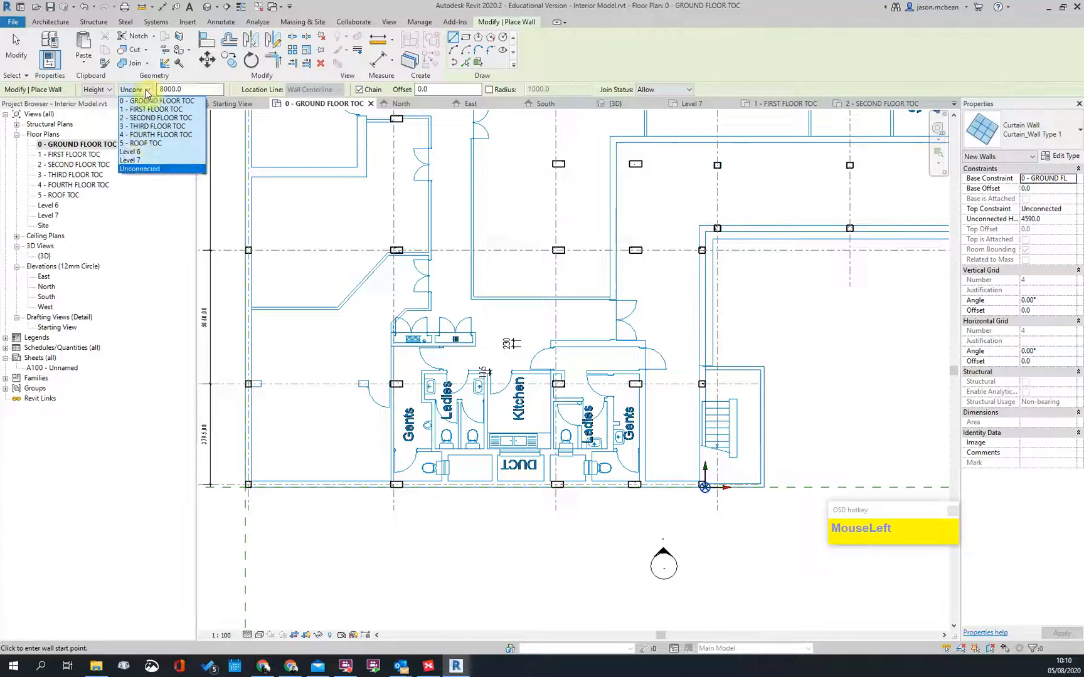
click(141, 109)
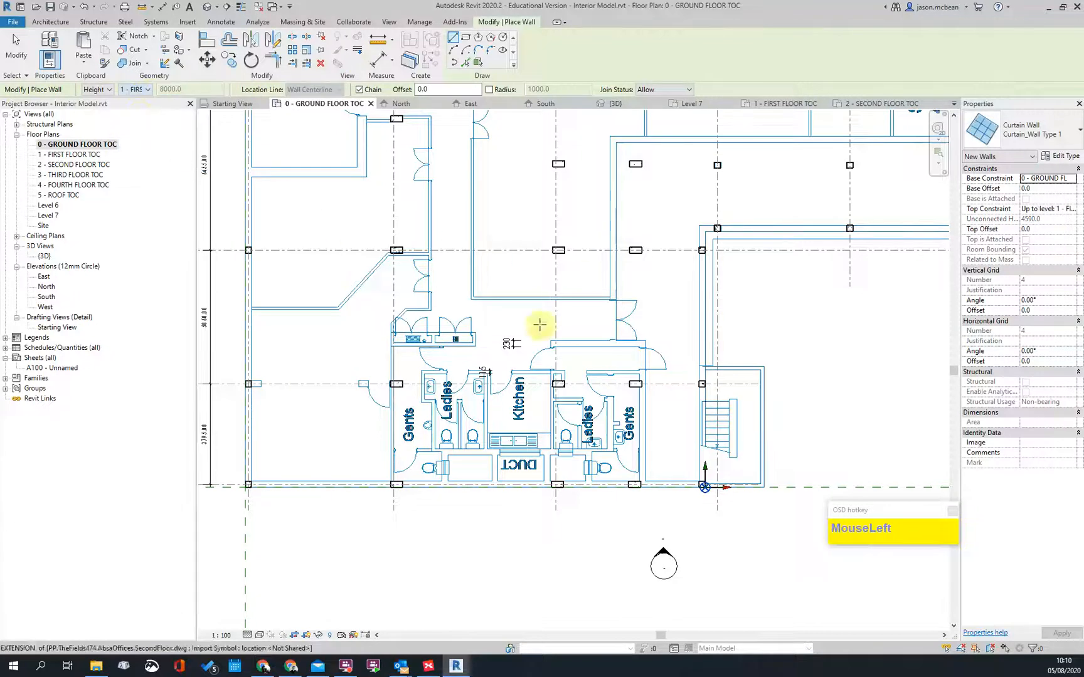
Step: Zoom and pan across the ground floor plan until grid 1's top-left corner fills the view
scroll(423, 351, down, 3)
scroll(435, 276, up, 3)
scroll(586, 293, up, 3)
scroll(586, 293, down, 2)
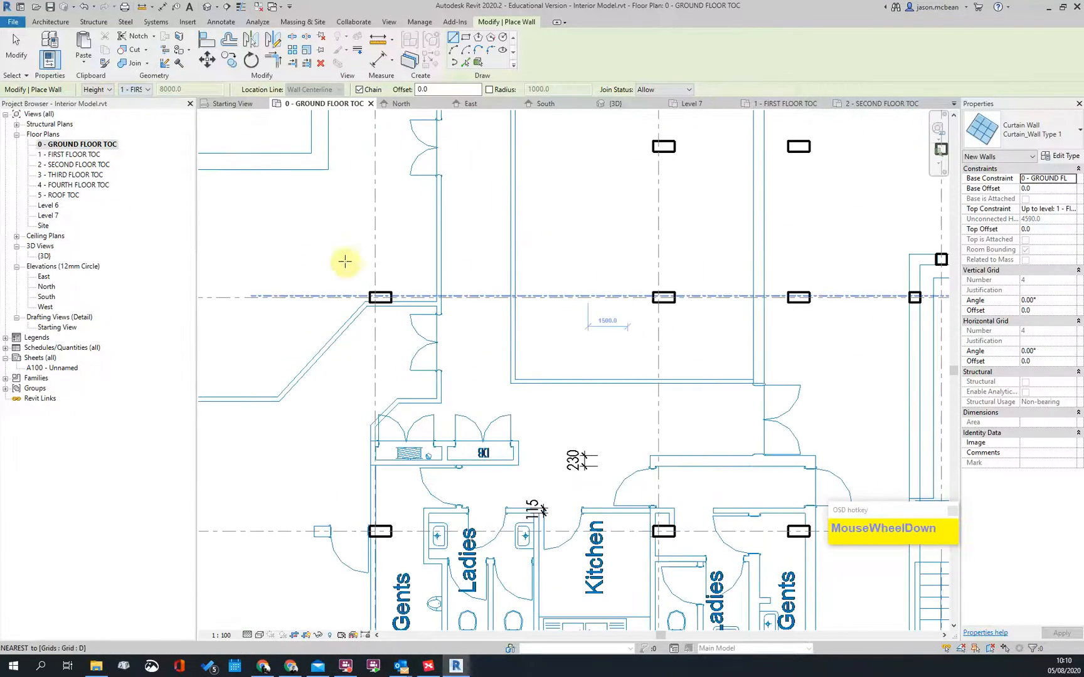
scroll(418, 266, up, 2)
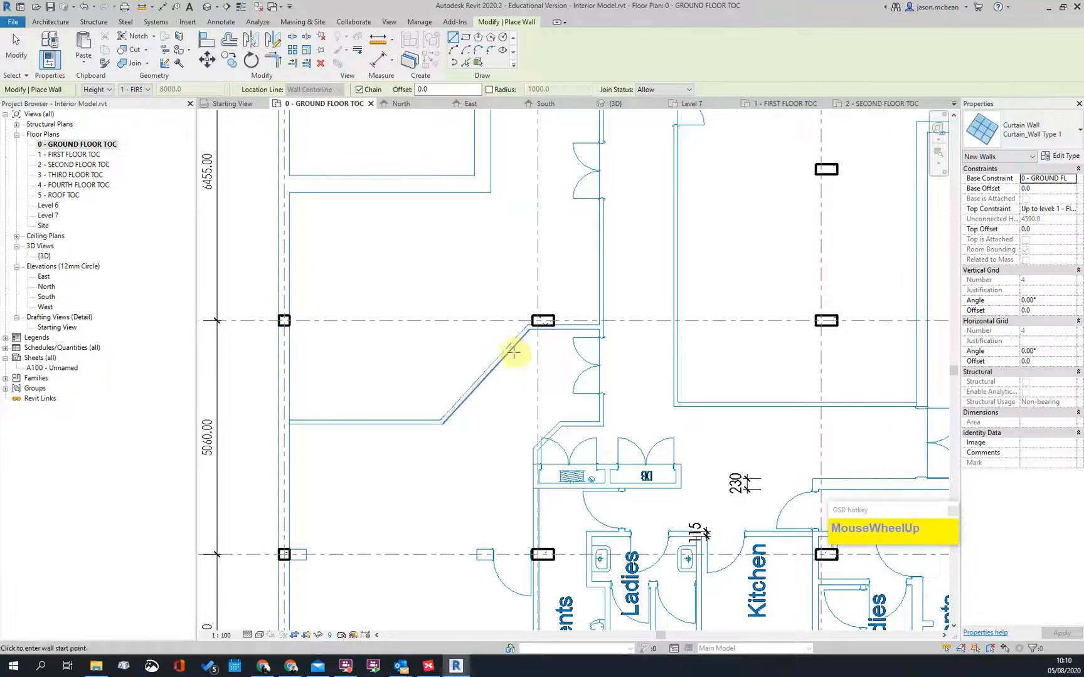
scroll(490, 367, down, 2)
scroll(370, 296, up, 3)
scroll(408, 301, down, 4)
middle_drag(579, 364, 471, 365)
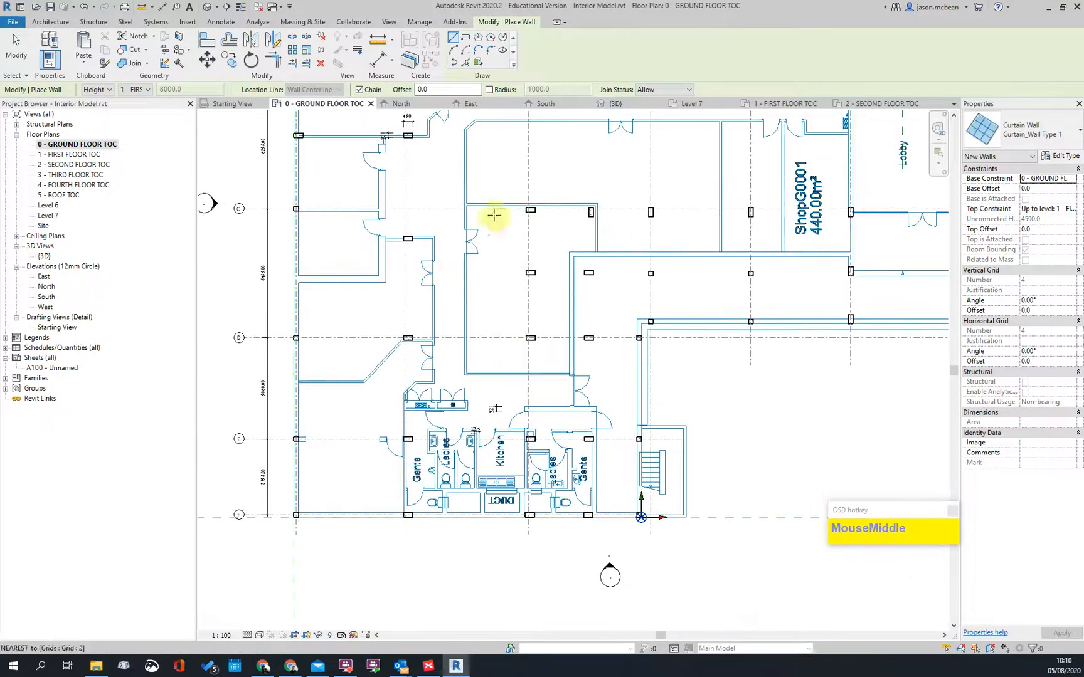
middle_drag(560, 247, 483, 334)
scroll(475, 325, down, 1)
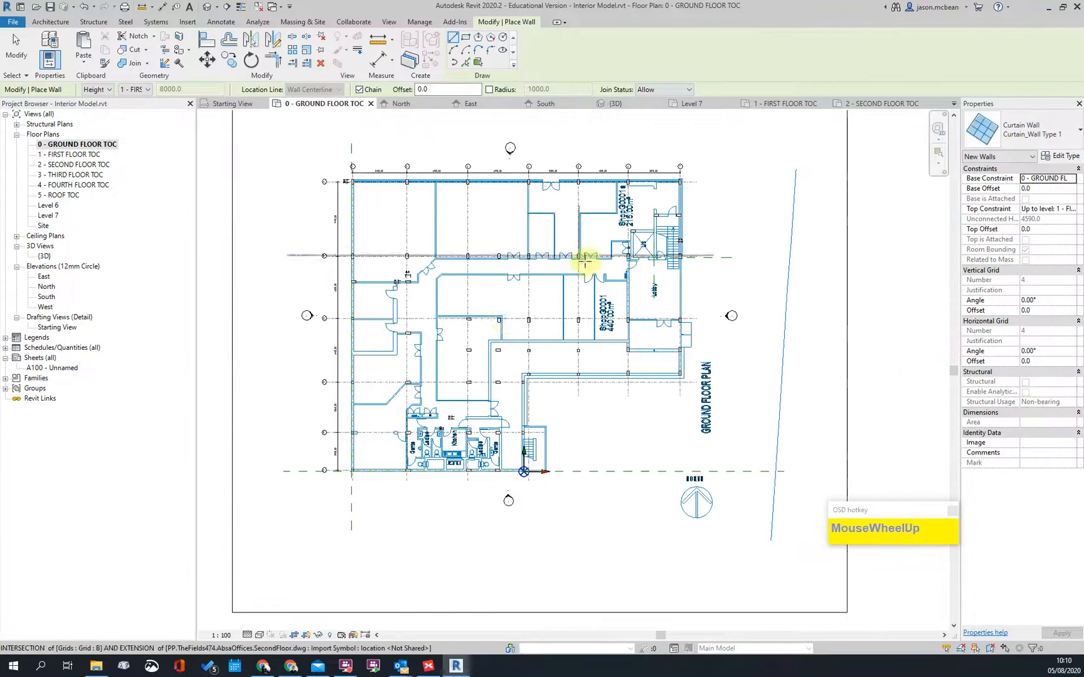
scroll(583, 259, up, 1)
scroll(653, 267, down, 3)
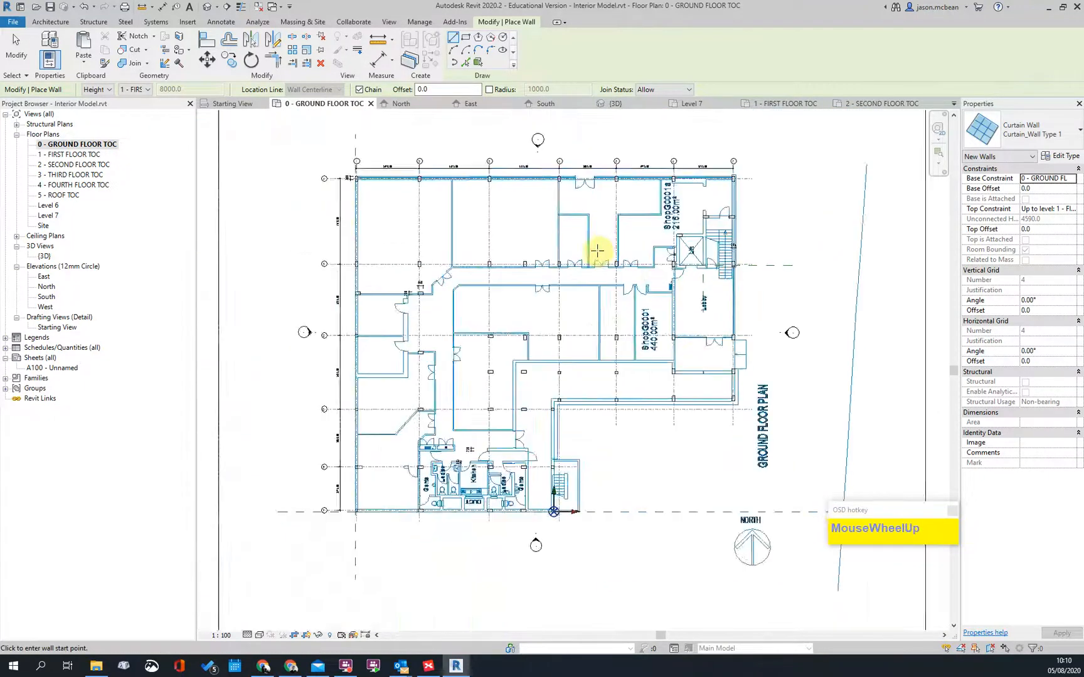
scroll(656, 251, up, 4)
scroll(644, 277, down, 2)
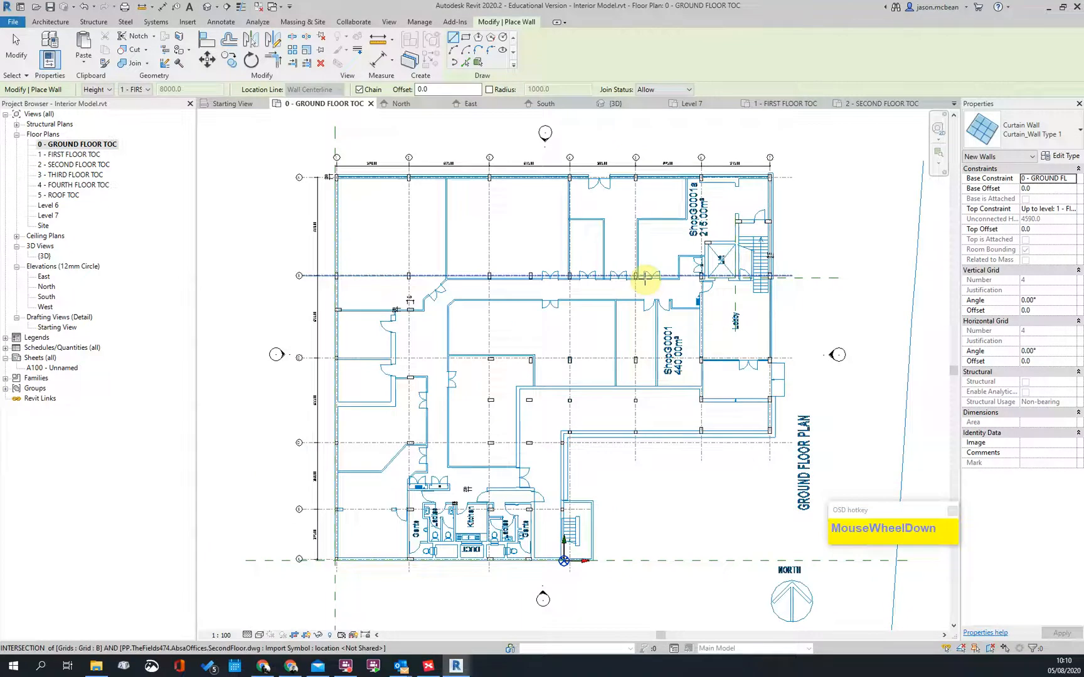
scroll(622, 276, up, 5)
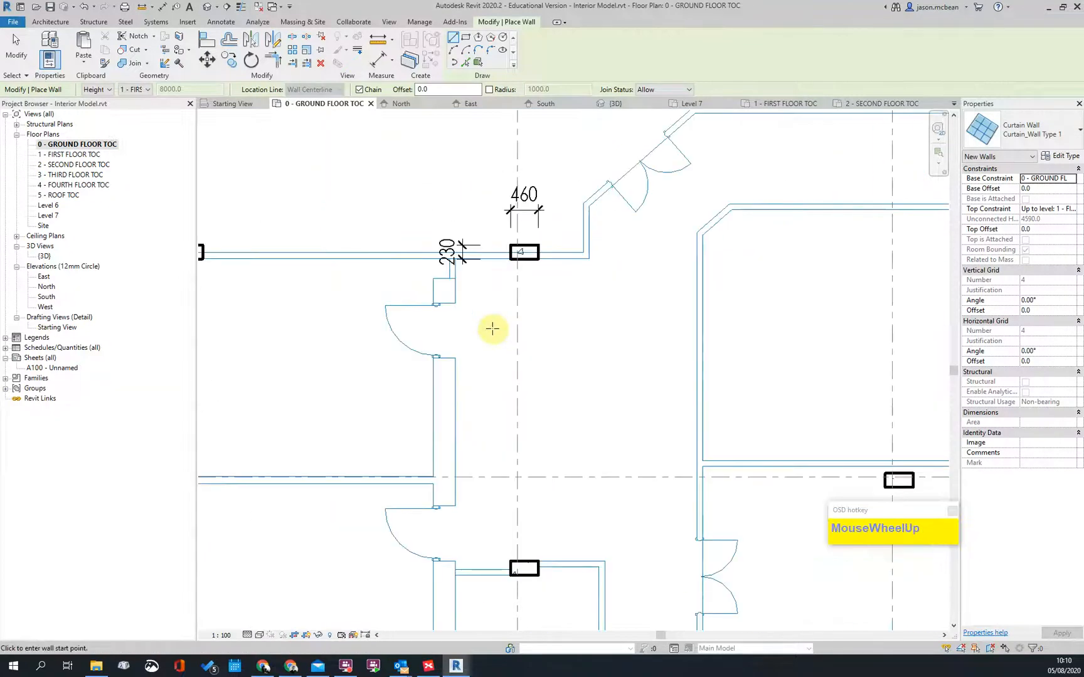
scroll(493, 329, down, 3)
middle_drag(757, 426, 416, 318)
scroll(419, 314, up, 2)
scroll(468, 314, down, 2)
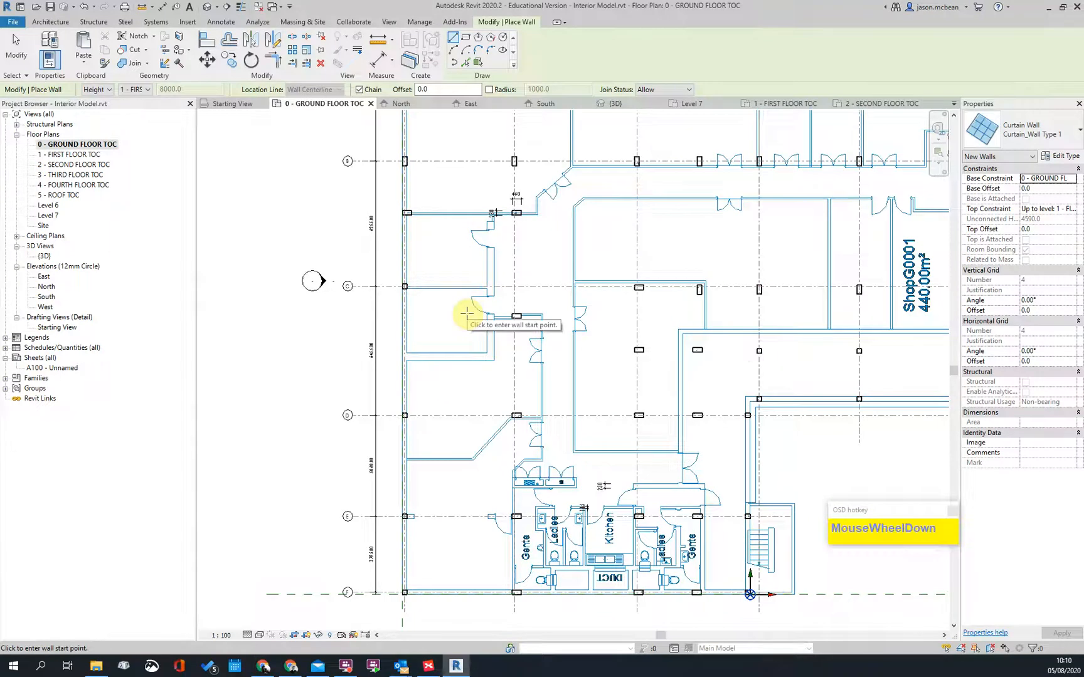
scroll(454, 368, up, 2)
scroll(477, 383, down, 3)
scroll(777, 481, up, 2)
scroll(460, 566, up, 1)
scroll(508, 411, down, 2)
middle_drag(708, 352, 581, 336)
scroll(519, 525, down, 2)
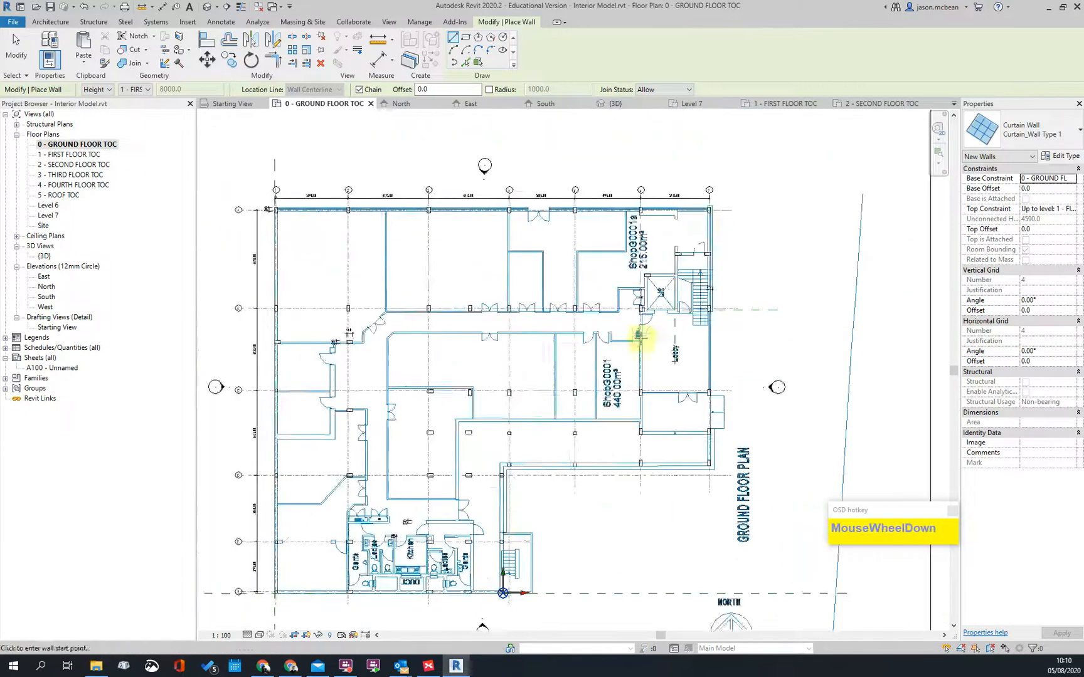
scroll(658, 295, up, 3)
scroll(690, 282, down, 3)
scroll(423, 225, up, 2)
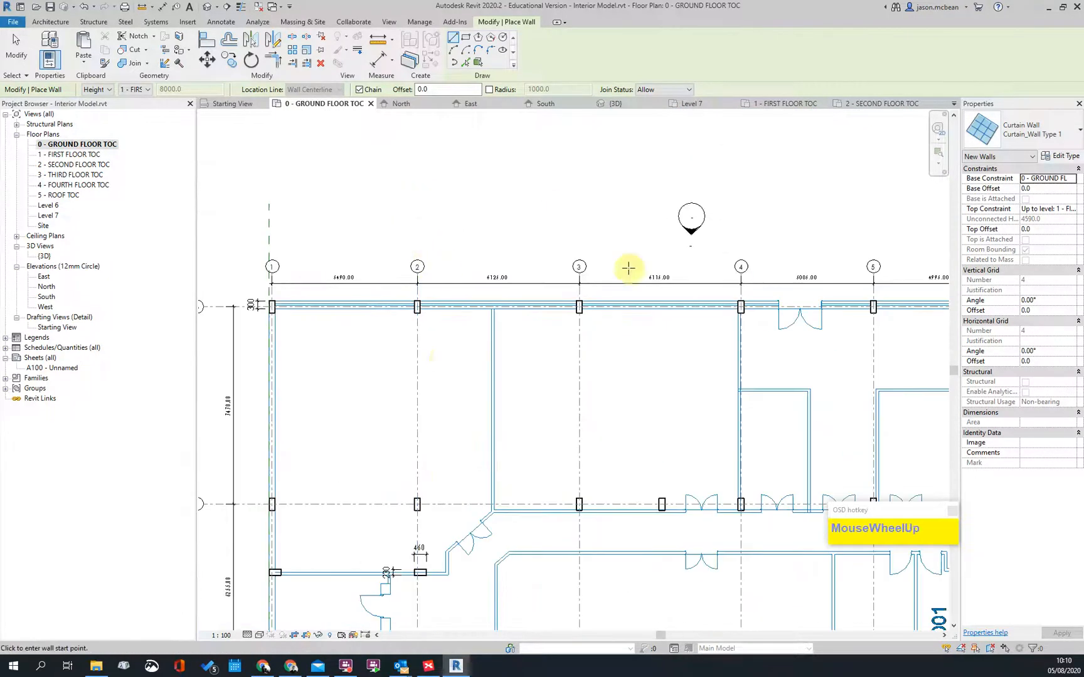
scroll(464, 314, up, 2)
scroll(416, 249, up, 3)
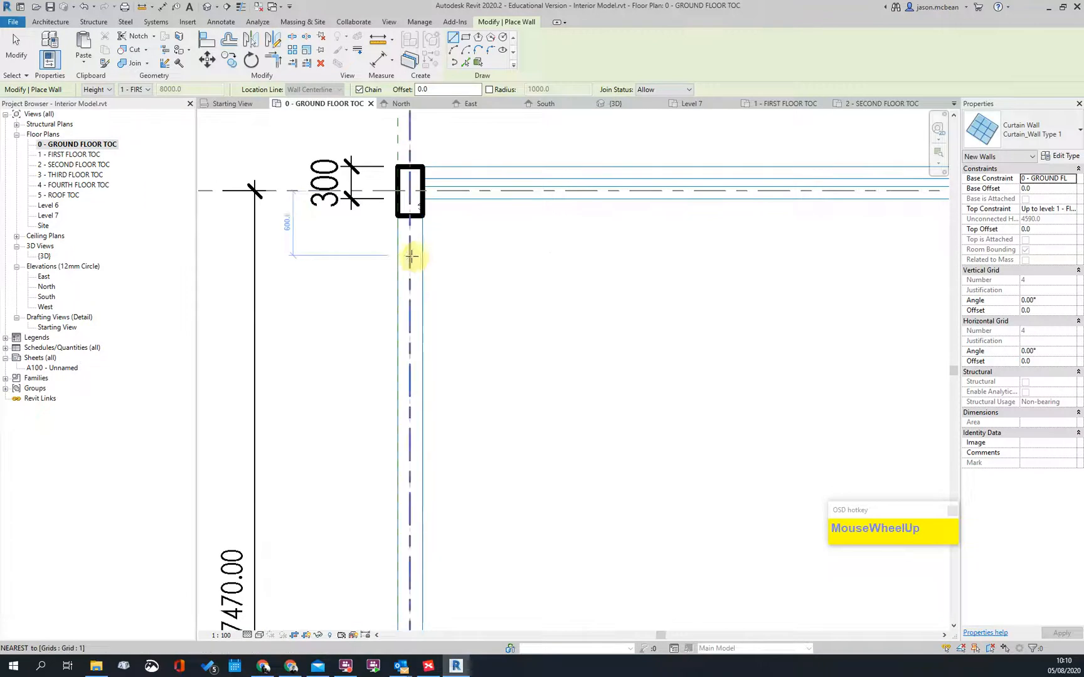
Step: Cancel the curtain wall and set walls to Basic Wall 220 Masonary Wall on Core Face: Exterior
click(411, 256)
key(Escape)
click(1028, 138)
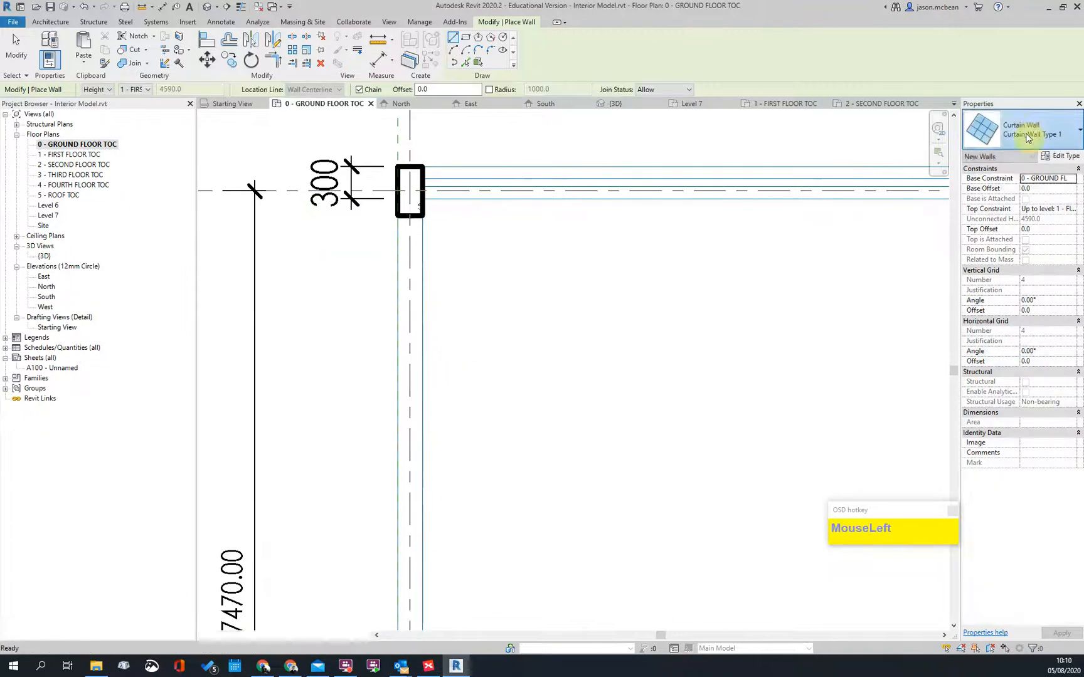
scroll(966, 213, up, 2)
click(967, 213)
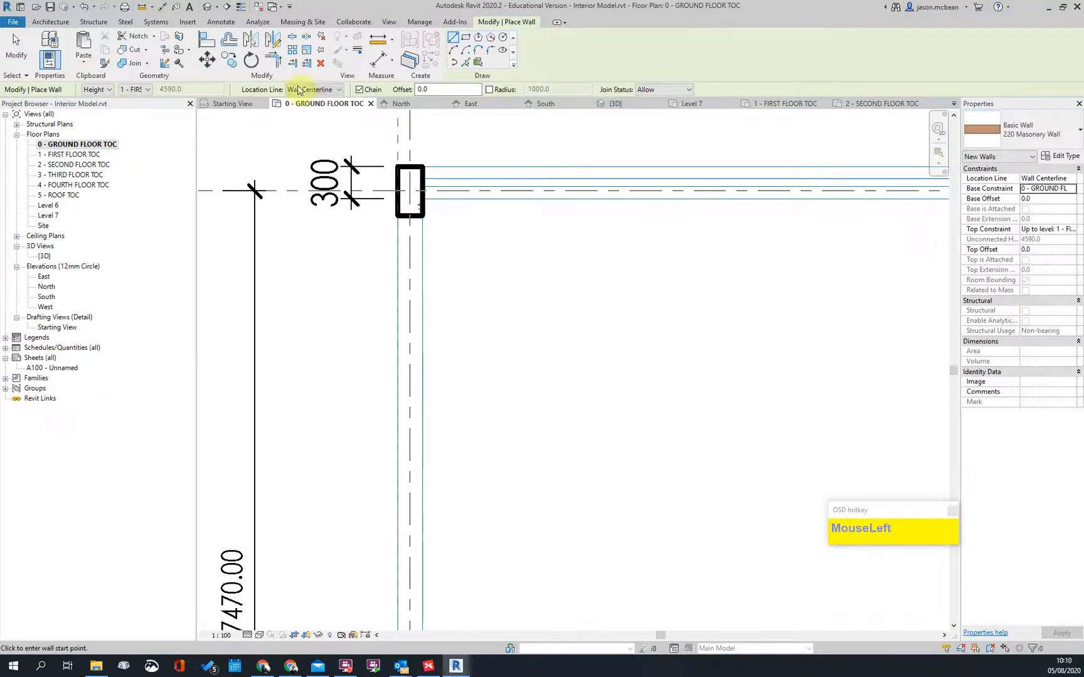
click(309, 90)
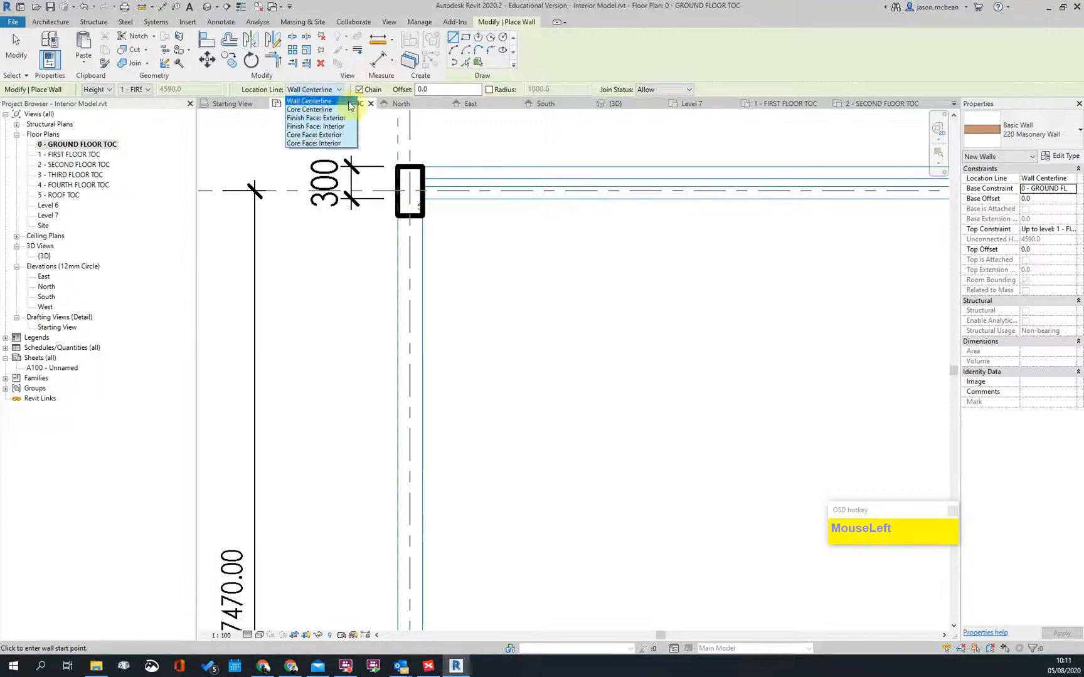
click(292, 135)
scroll(447, 201, up, 5)
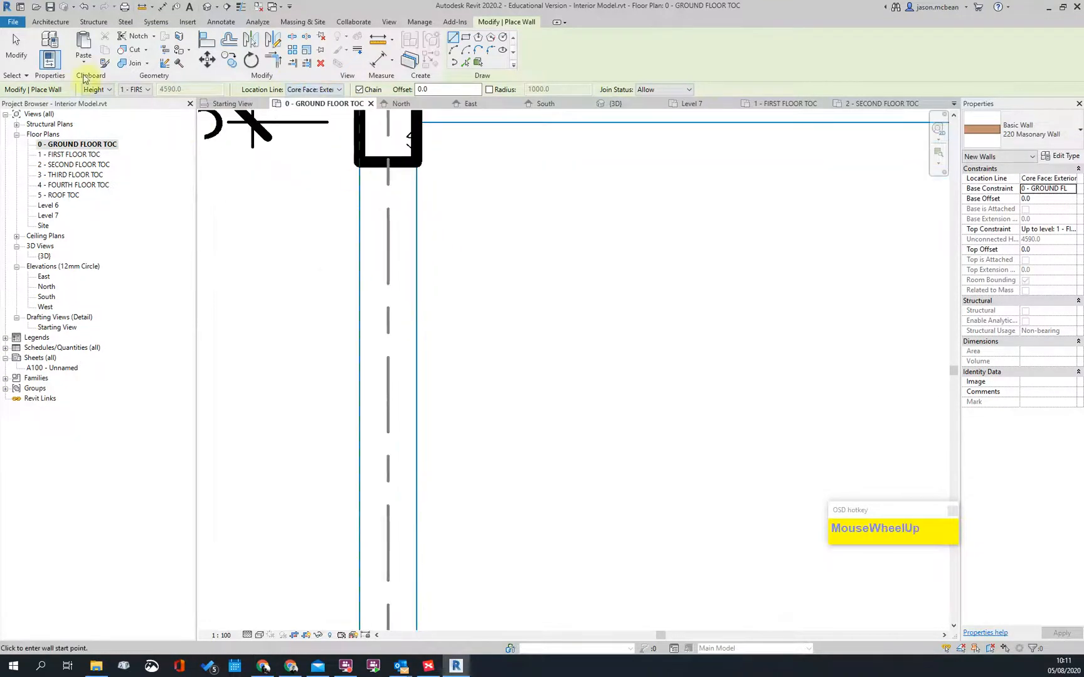
scroll(466, 237, down, 3)
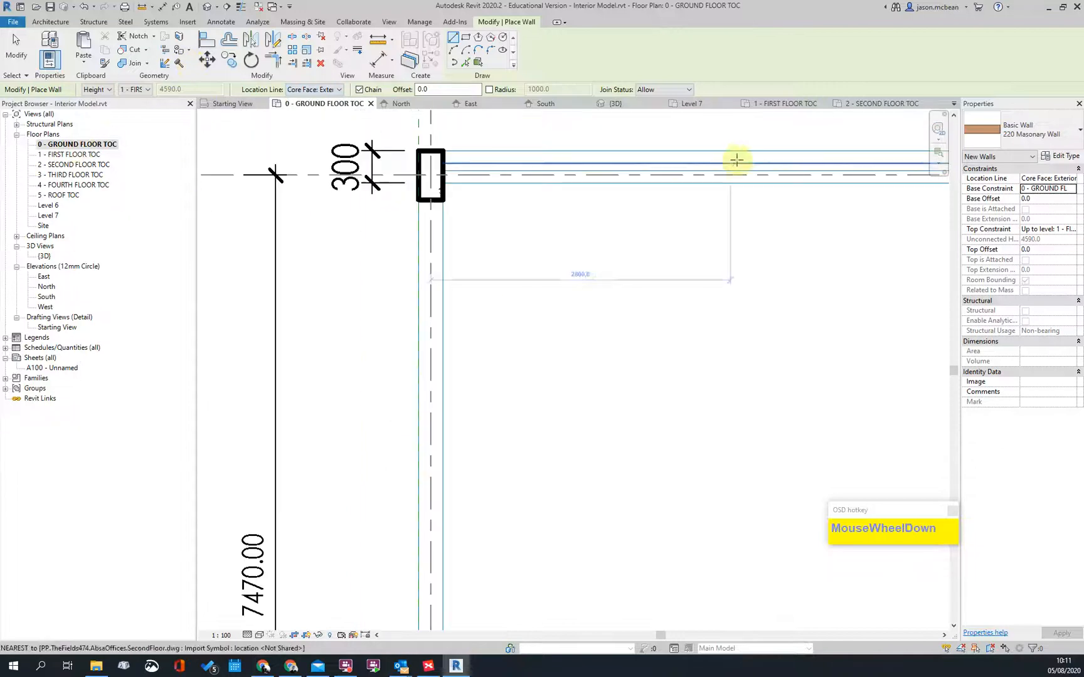
Step: Draw a 2200 wall below the grid 1 corner column and check it by selecting it
click(416, 230)
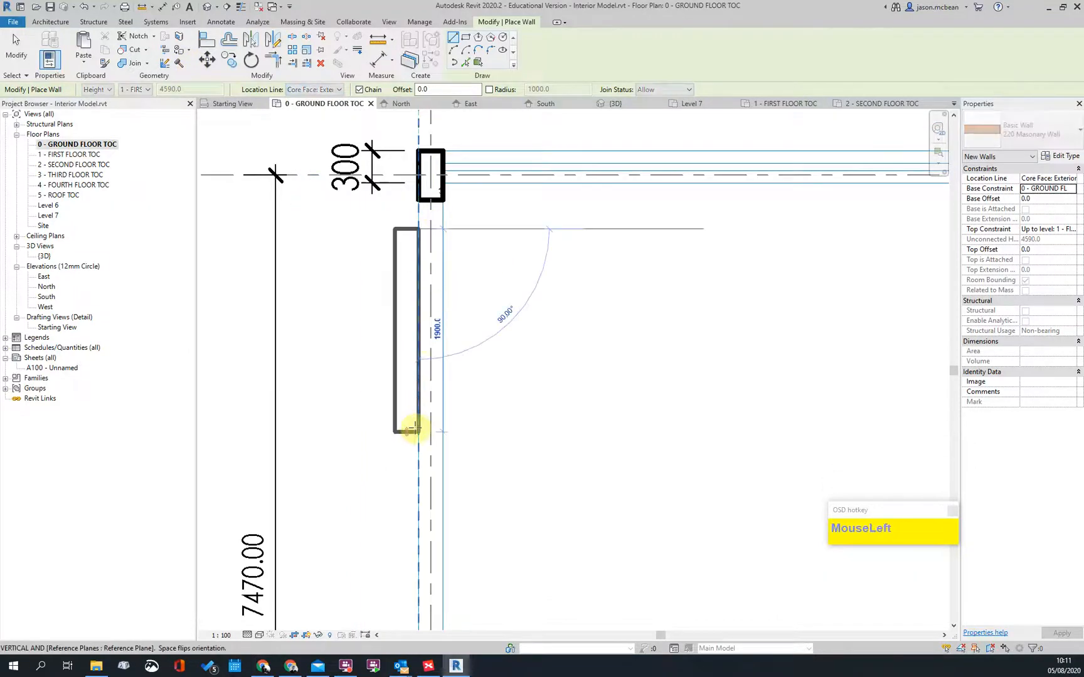
click(424, 463)
key(Escape)
key(Escape)
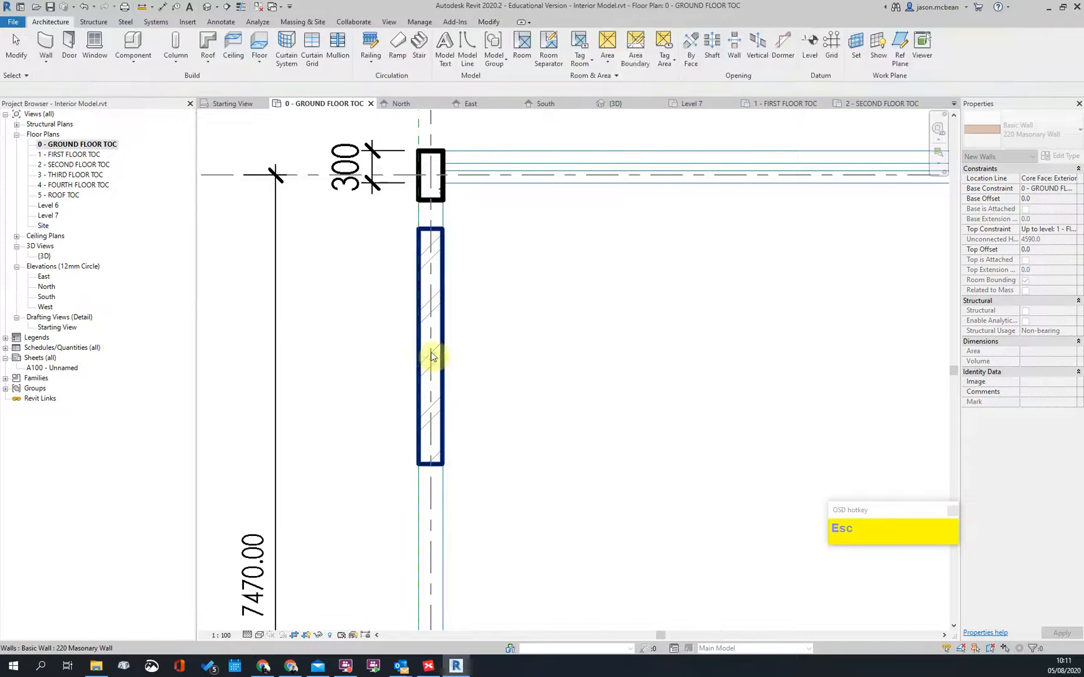
click(426, 353)
click(461, 328)
scroll(431, 291, up, 2)
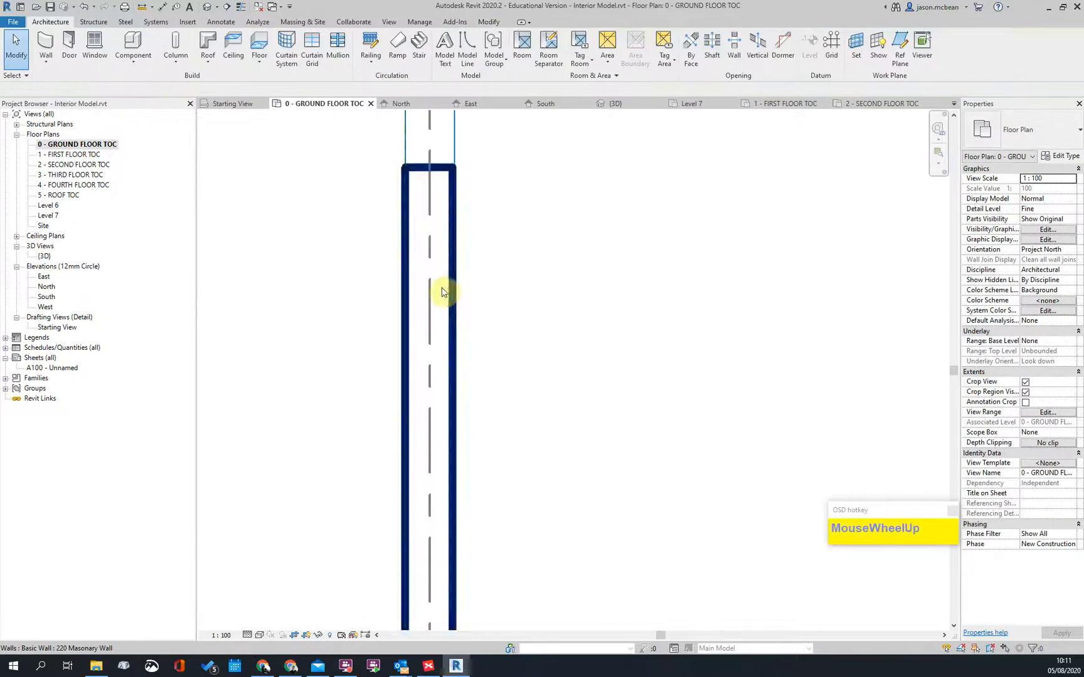
click(452, 248)
scroll(448, 290, down, 3)
key(Escape)
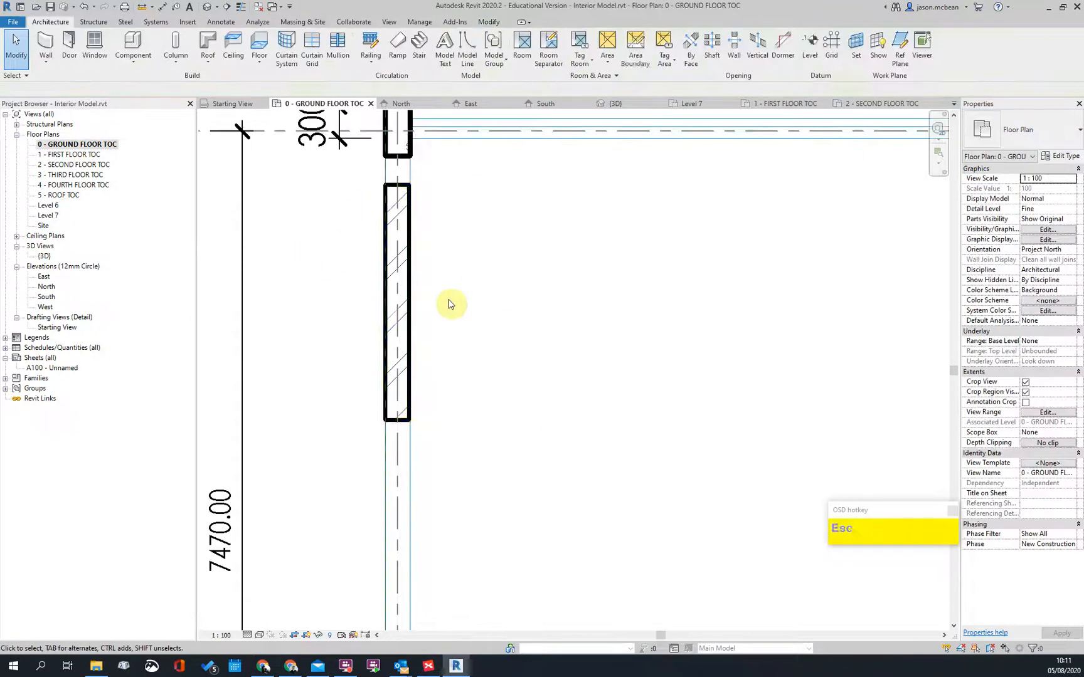
scroll(421, 290, down, 1)
middle_drag(424, 293, 321, 317)
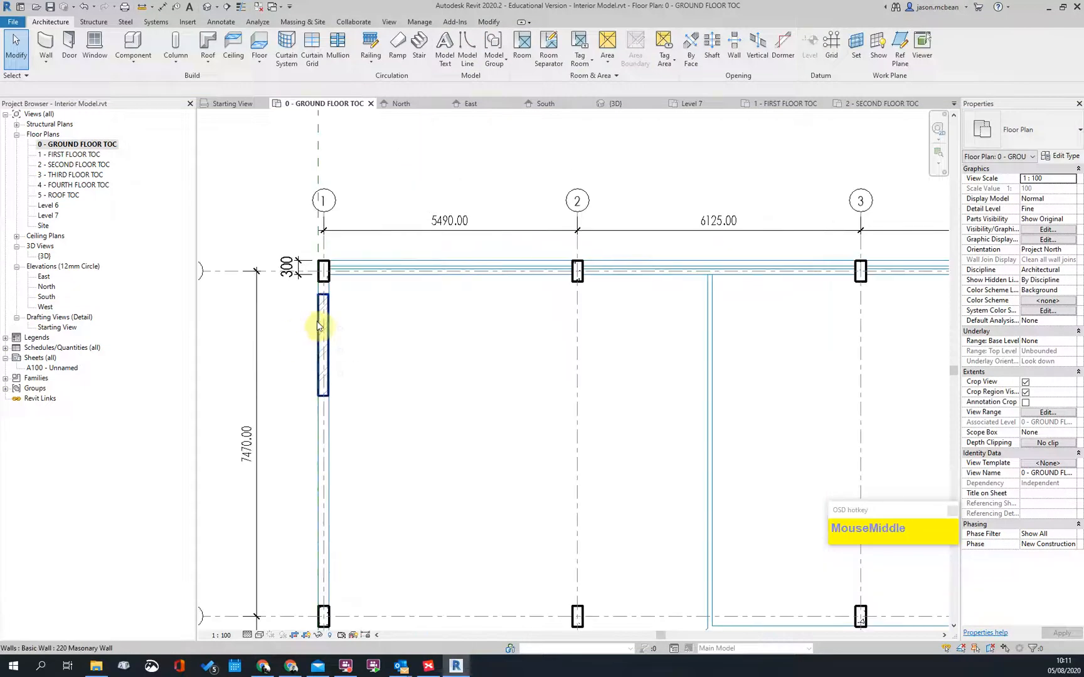
Step: Use Create Similar to draw a matching wall along the top wall near grid 1
right_click(321, 317)
click(368, 434)
click(368, 432)
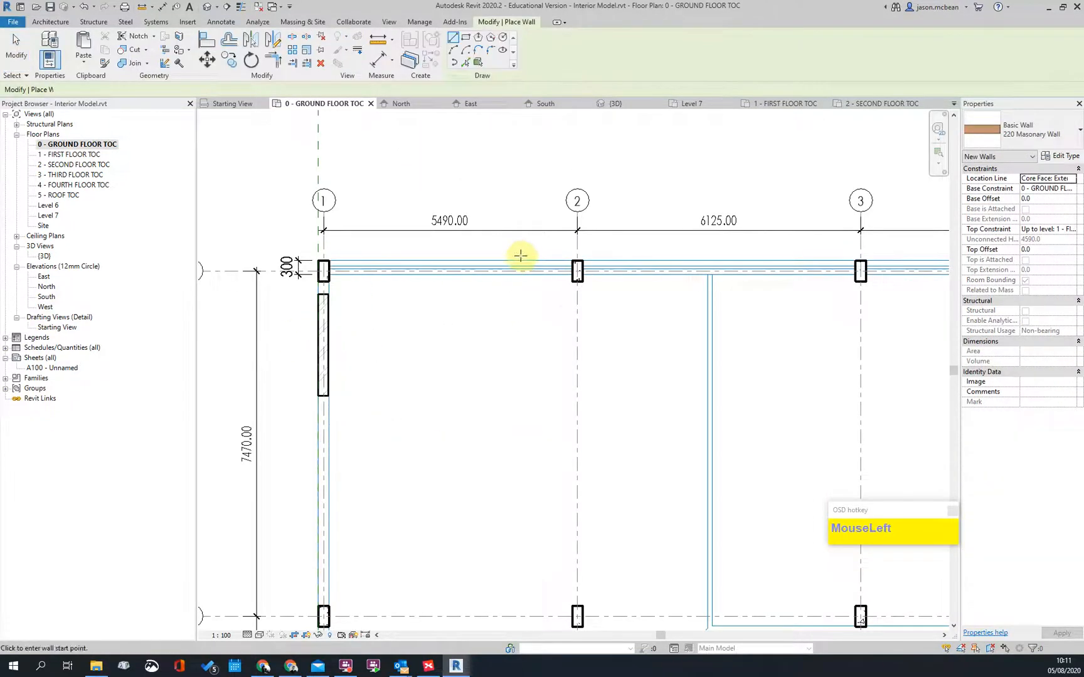
click(527, 265)
click(389, 265)
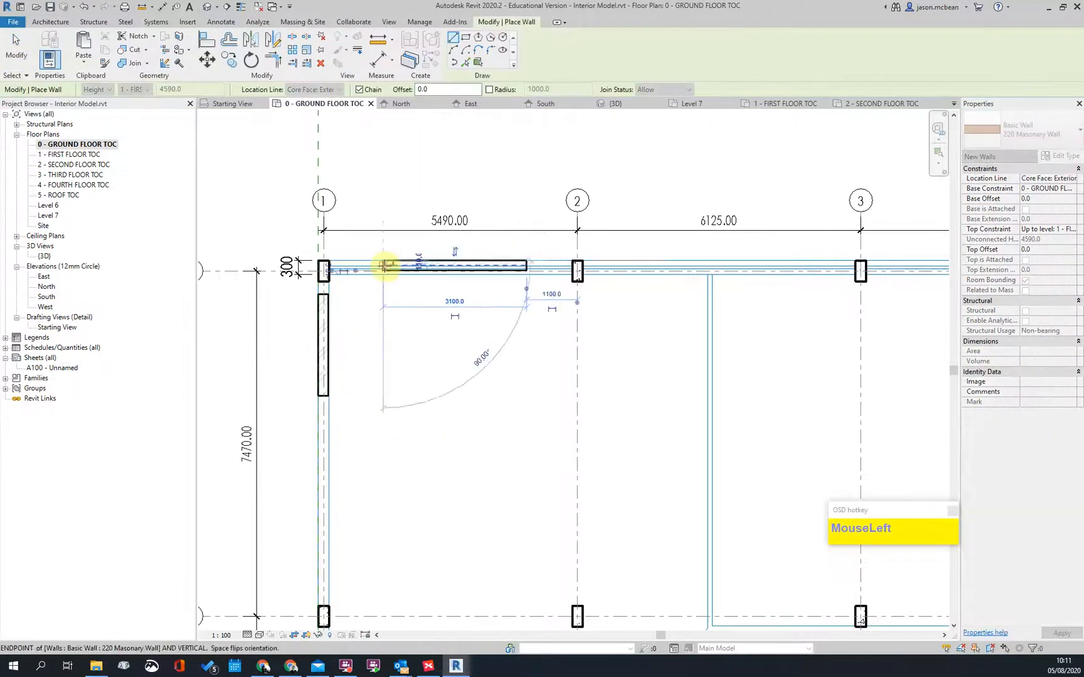
key(Escape)
key(Escape)
scroll(402, 310, down, 1)
scroll(402, 310, down, 3)
scroll(554, 316, up, 5)
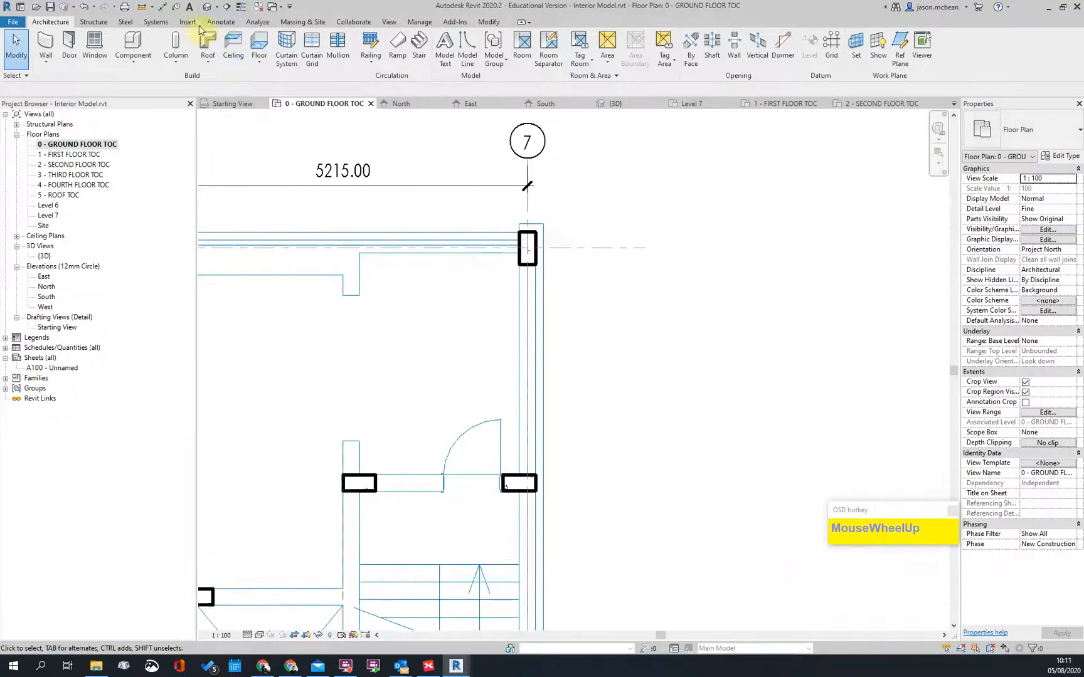
Step: Draw a vertical 220 masonry wall down from the grid 7 column
click(44, 61)
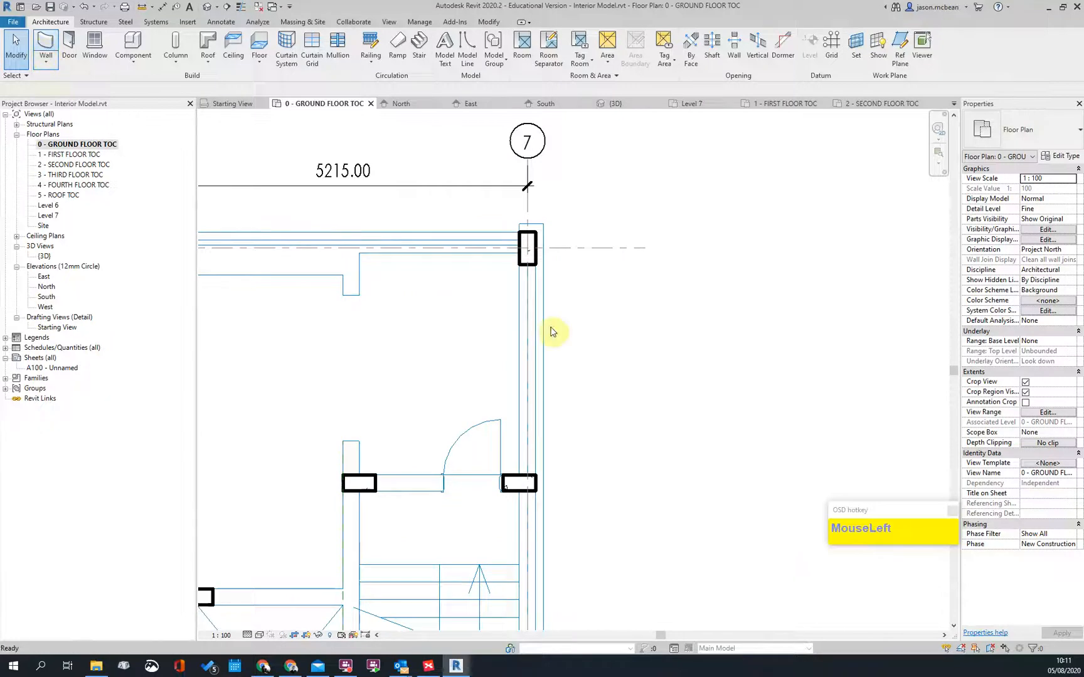
scroll(486, 280, up, 3)
click(542, 268)
click(540, 442)
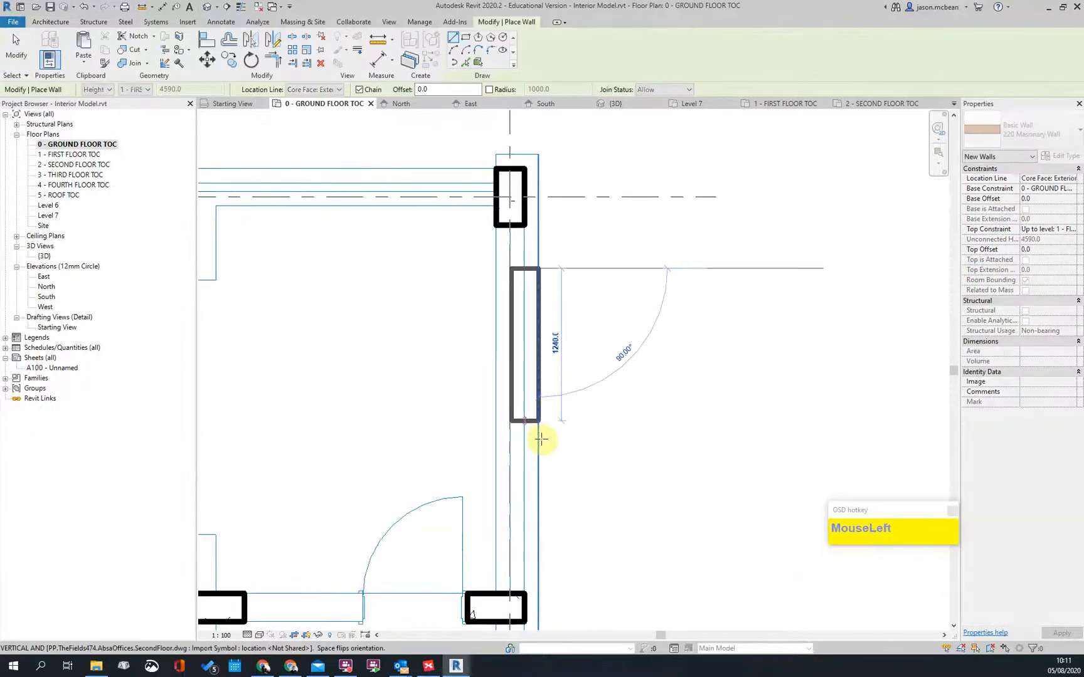
key(Escape)
scroll(638, 345, down, 6)
scroll(753, 326, up, 3)
scroll(753, 322, down, 4)
scroll(714, 282, up, 3)
scroll(714, 283, down, 2)
scroll(327, 334, up, 3)
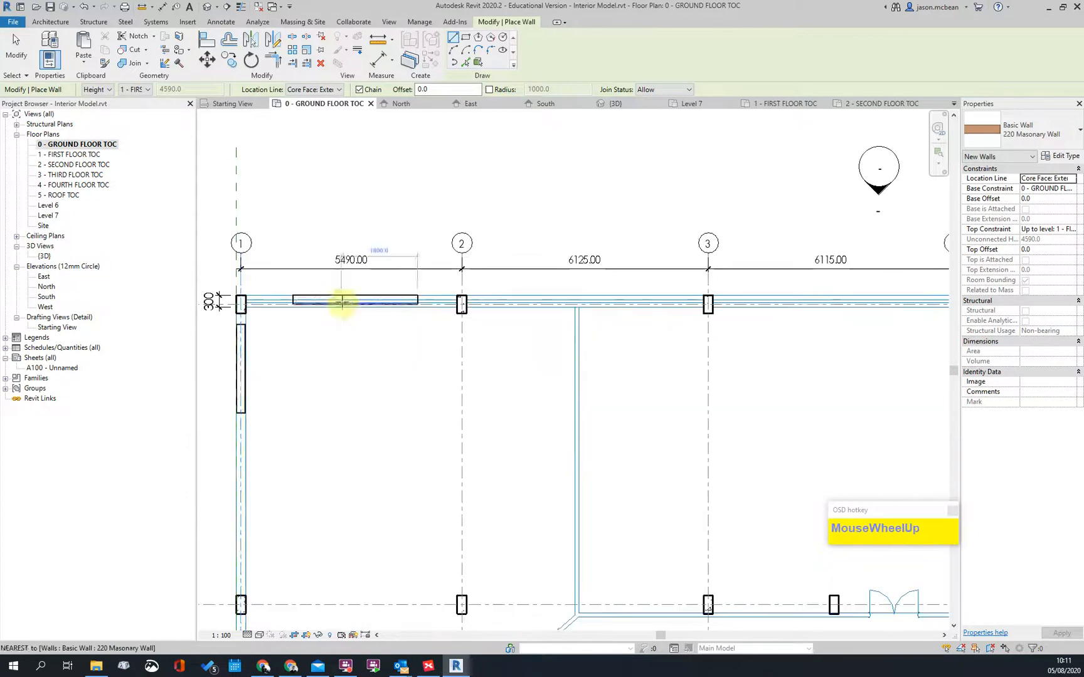
scroll(353, 275, down, 3)
scroll(368, 178, up, 1)
scroll(368, 178, up, 5)
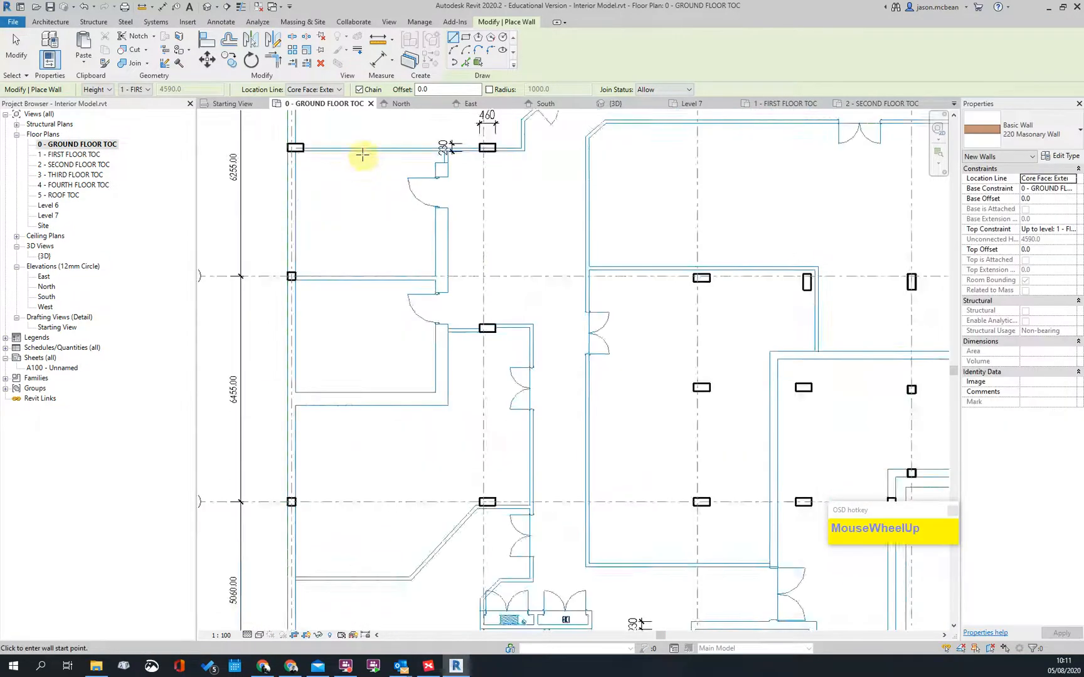
Step: Trace the top-left room wall, then bring the toilets into view
click(290, 148)
click(431, 144)
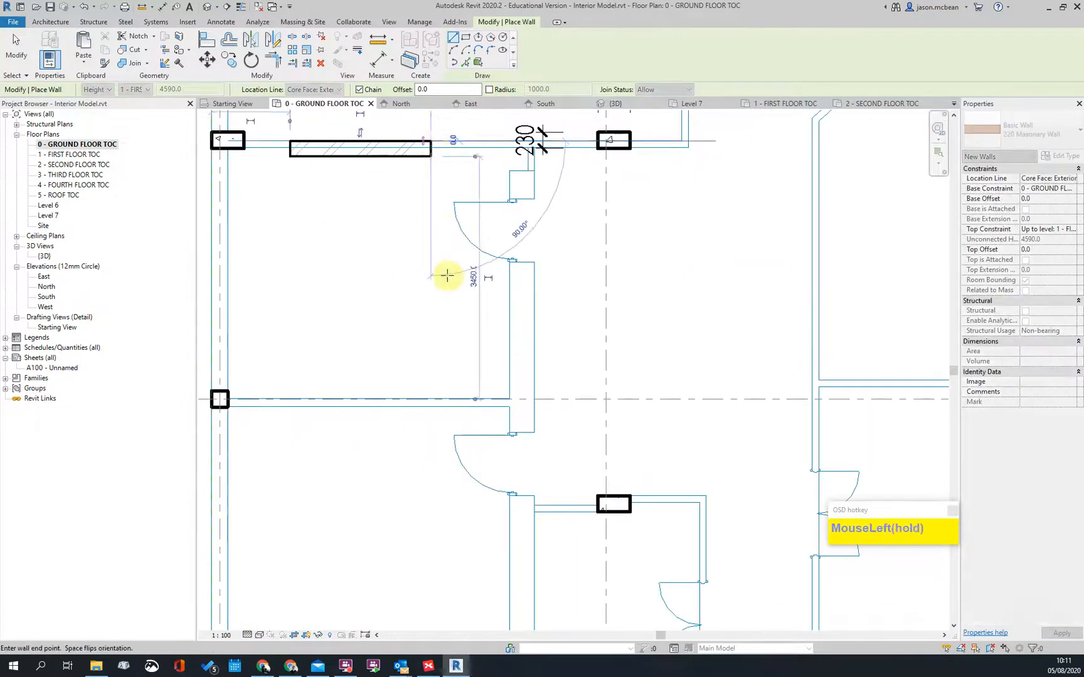
scroll(443, 380, down, 3)
middle_drag(442, 380, 419, 198)
scroll(486, 381, up, 2)
scroll(486, 382, up, 4)
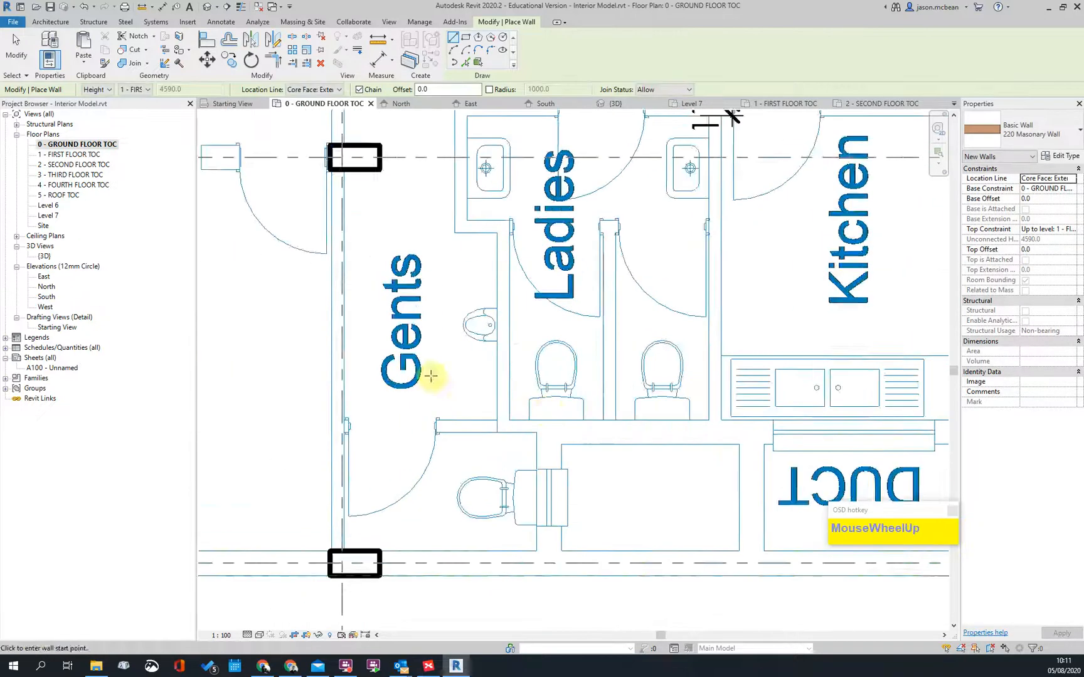
scroll(421, 339, down, 2)
Step: Switch the wall type to 110 Masonary Wall with Wall Centerline as location line
click(1019, 132)
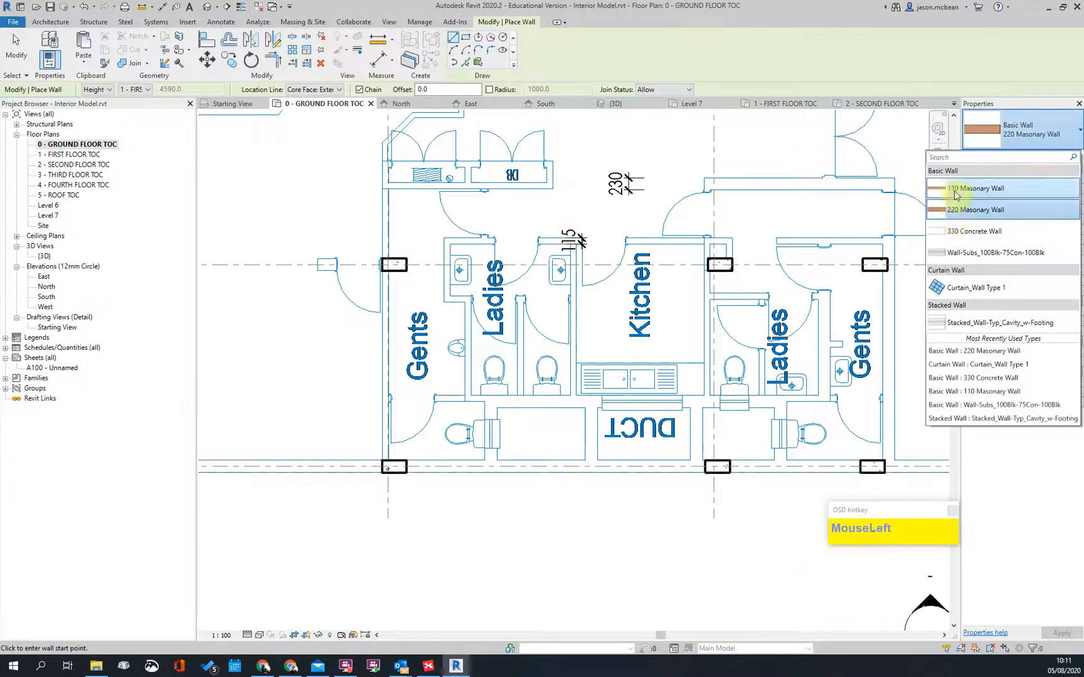
click(991, 188)
scroll(364, 263, up, 2)
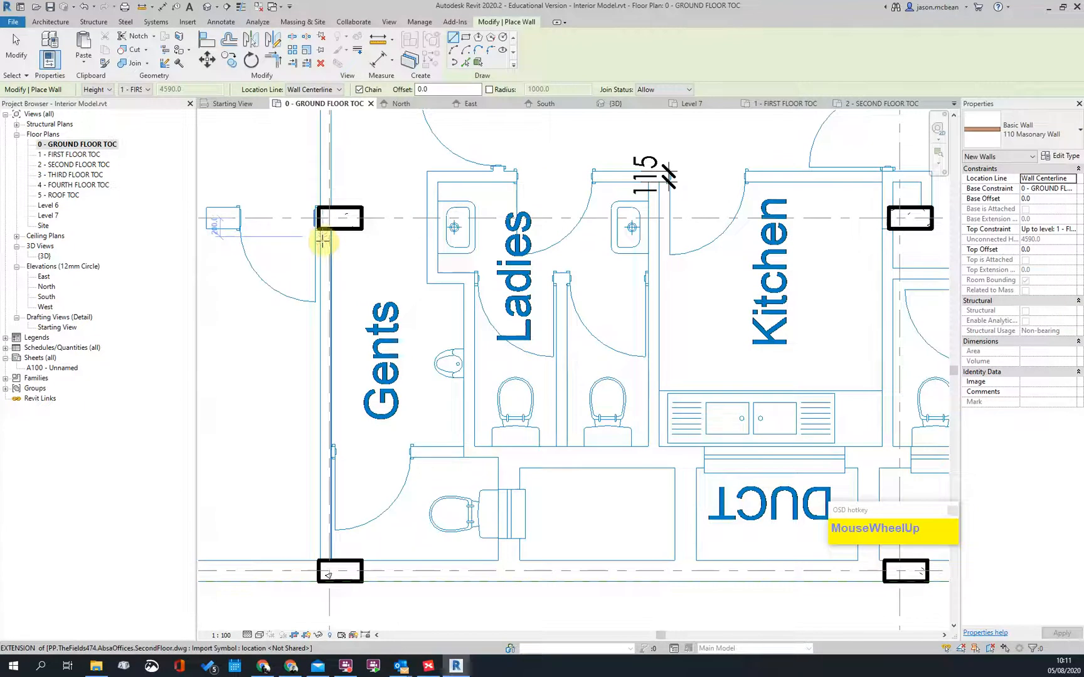
scroll(318, 236, up, 2)
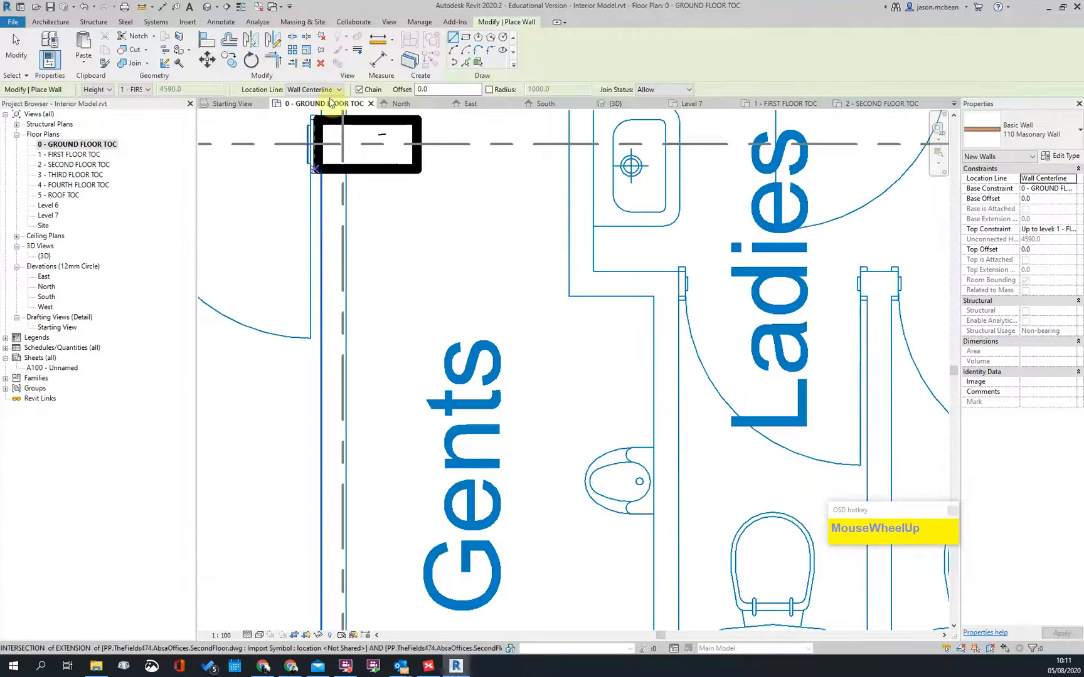
click(308, 90)
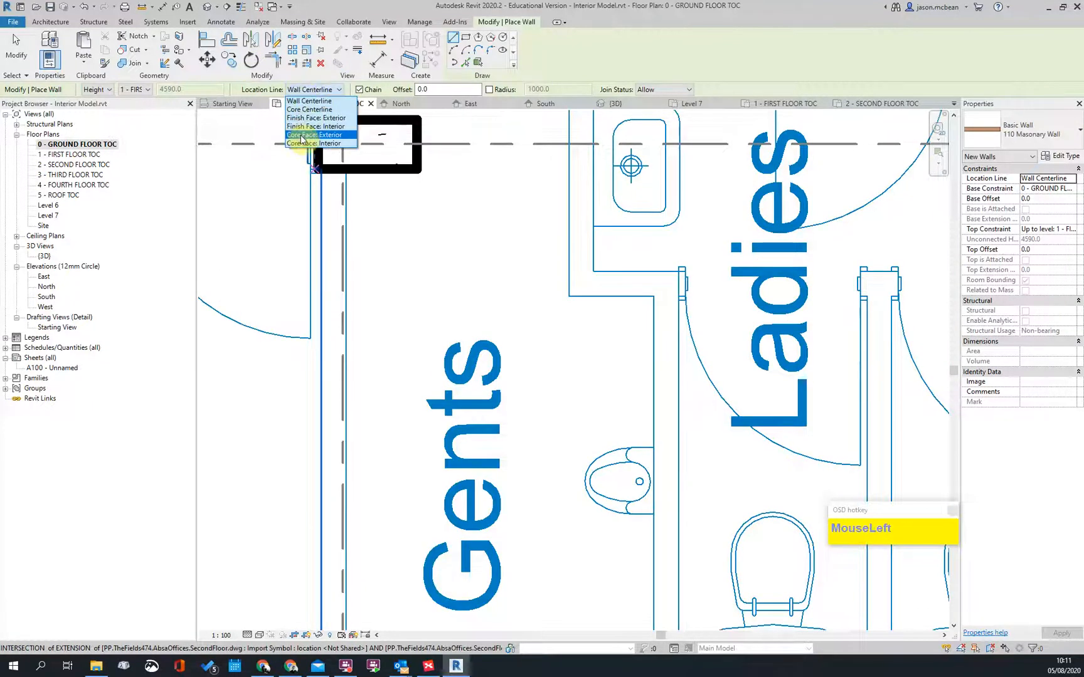
click(321, 104)
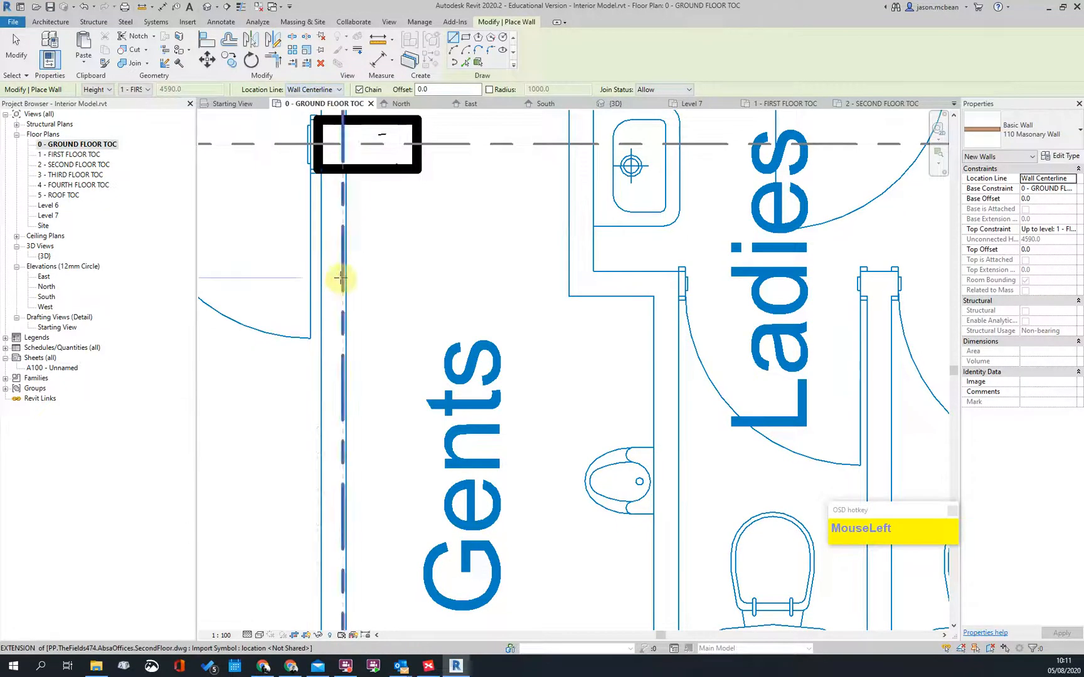
Step: Draw the short 600-long wall beside the Gents room and pick it
click(333, 278)
click(329, 406)
key(Escape)
key(Escape)
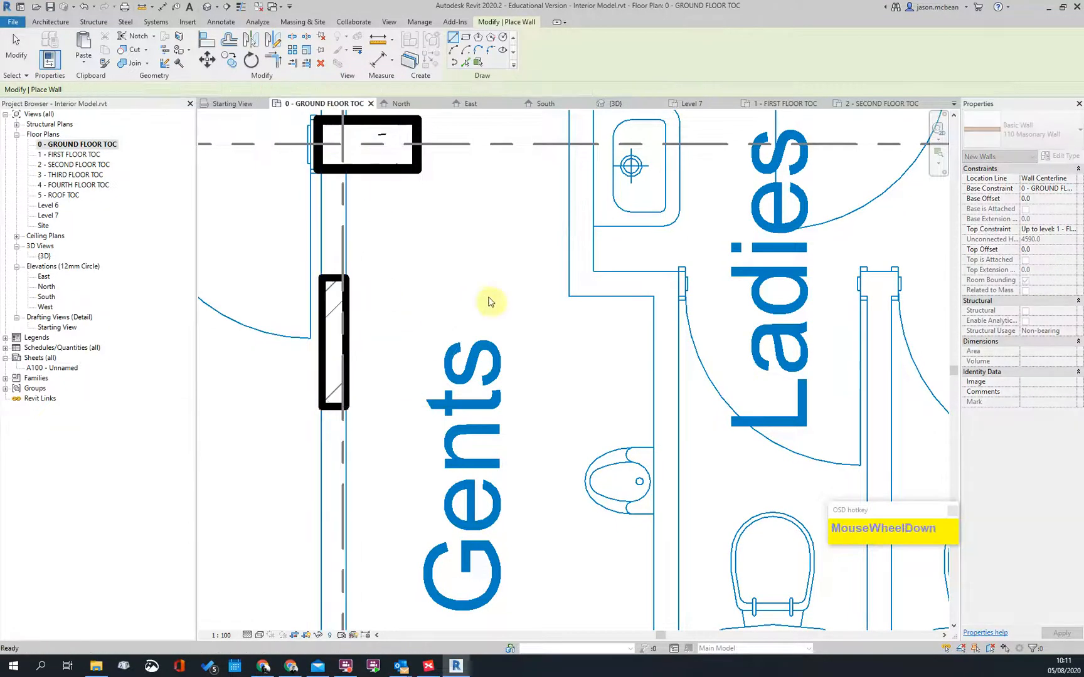
scroll(481, 307, down, 6)
middle_drag(477, 242, 476, 310)
scroll(471, 417, up, 4)
scroll(441, 359, up, 3)
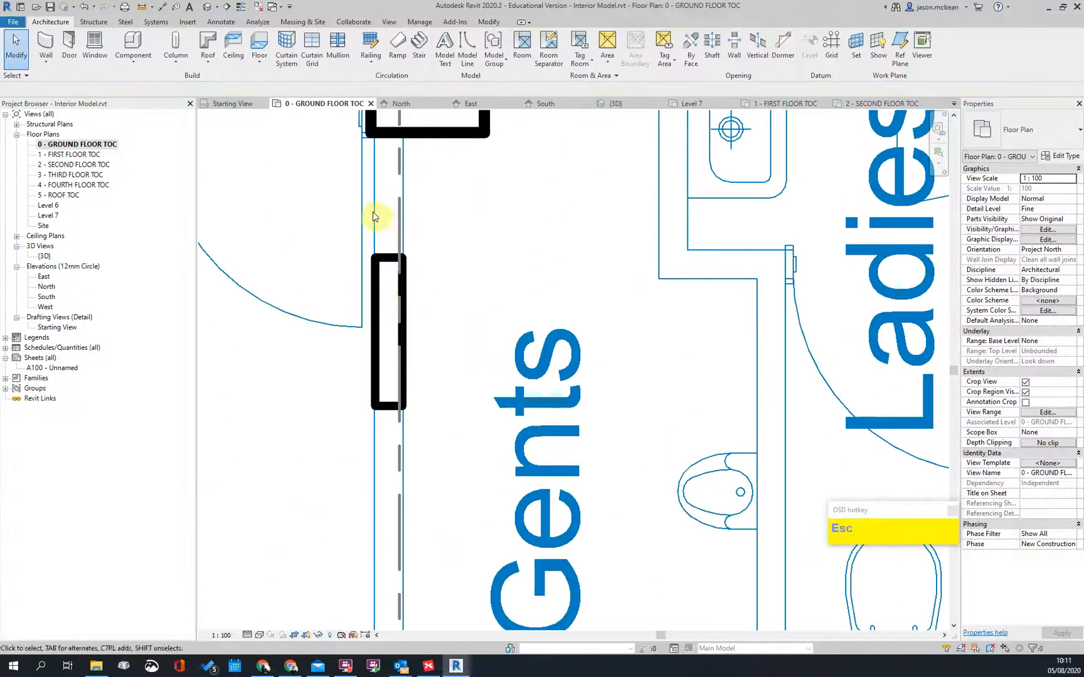
click(383, 267)
Step: Rename the short wall's 110 Masonary Wall type to '115 Masonary'
click(384, 263)
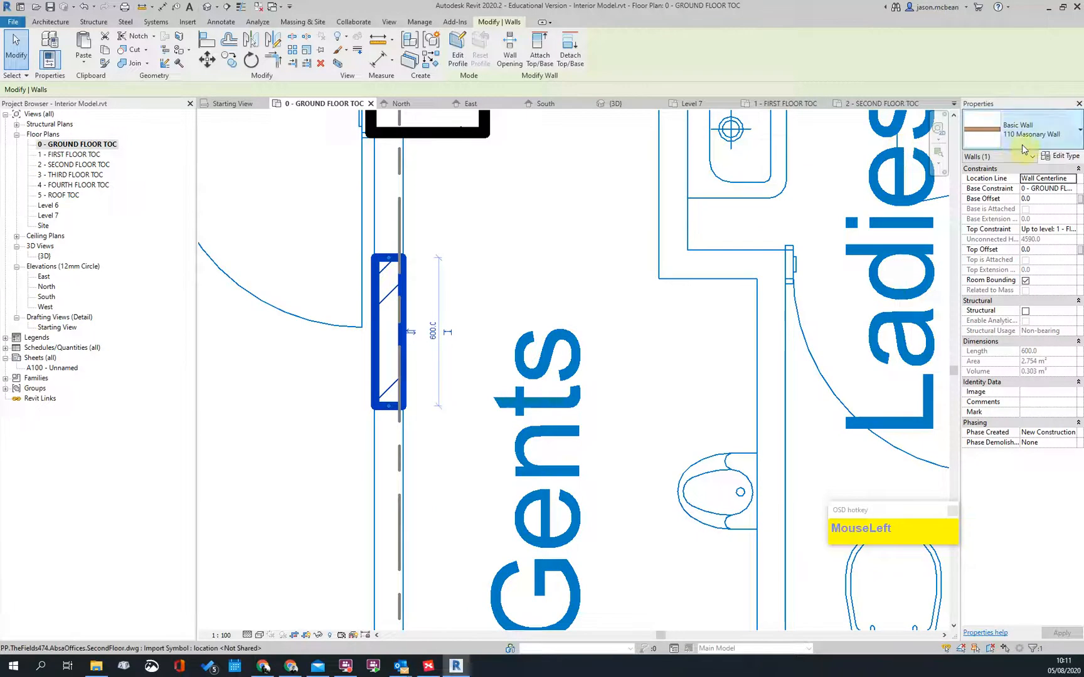
click(1060, 156)
click(623, 294)
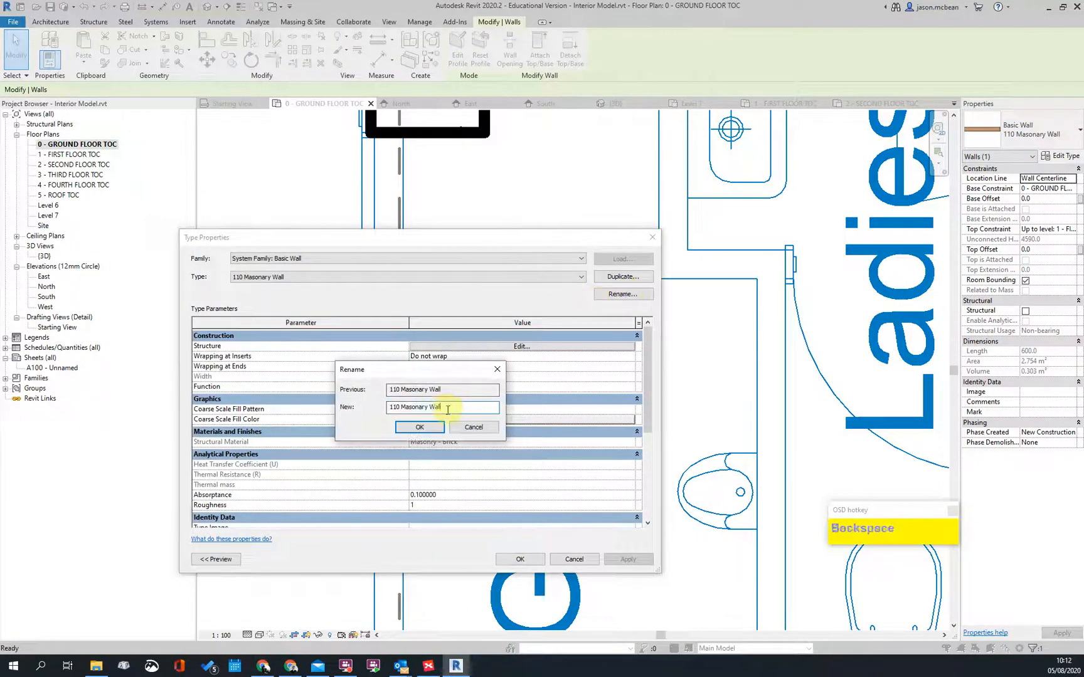
key(BackSpace)
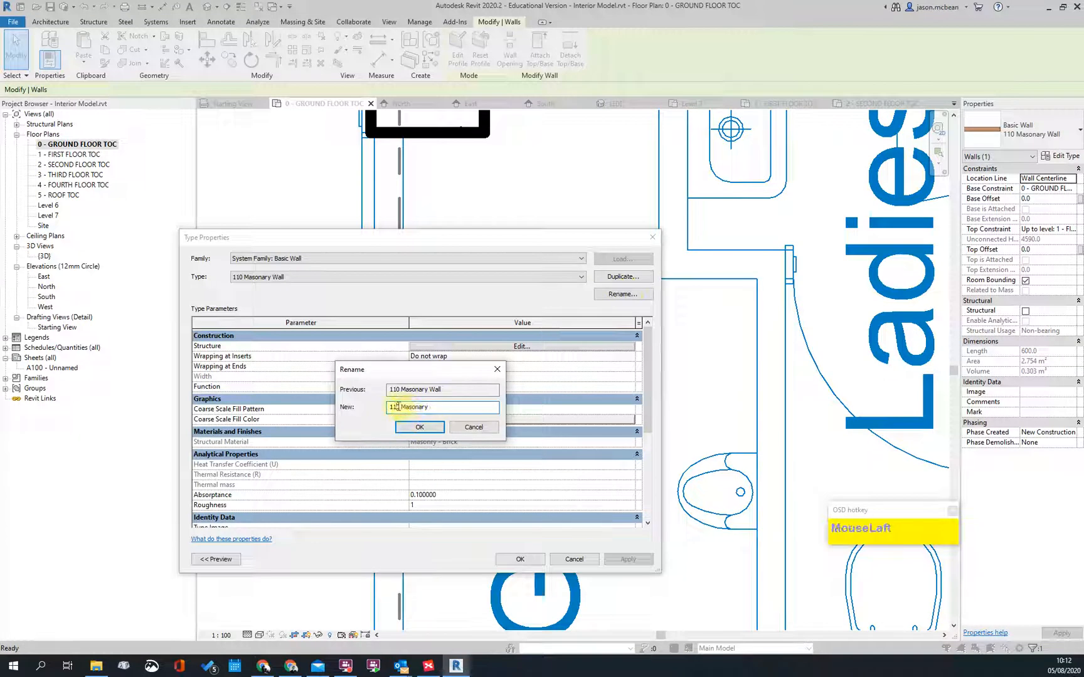
click(420, 427)
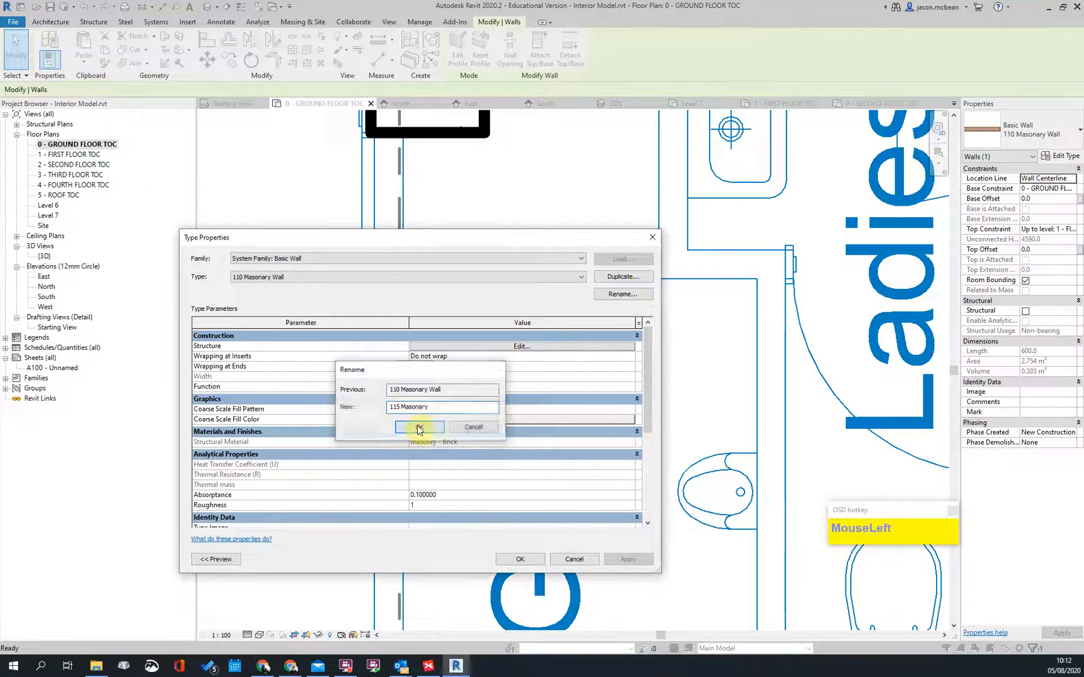
Step: Set the Substrate [2] brick layer thickness to 115 in the wall structure
click(503, 347)
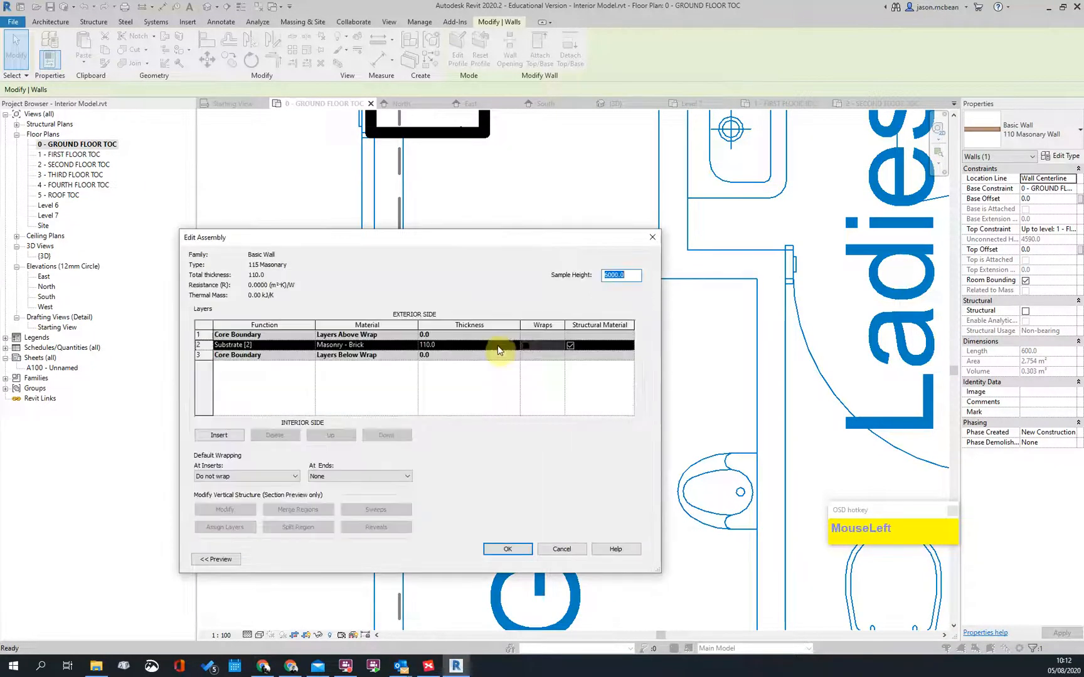
click(286, 346)
click(310, 345)
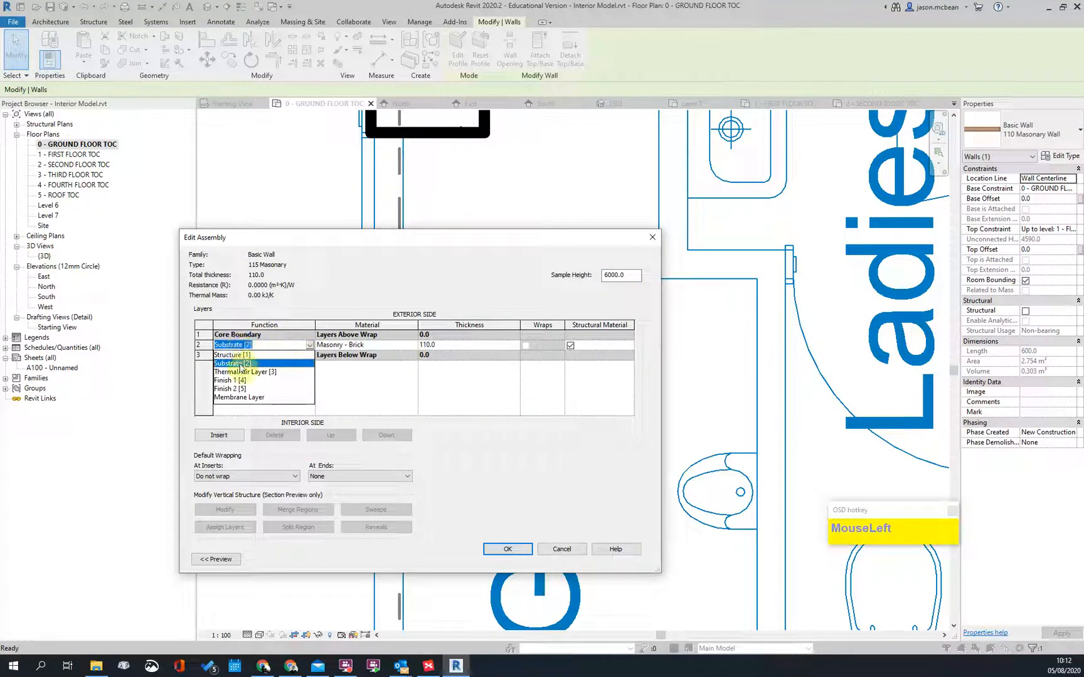
click(276, 347)
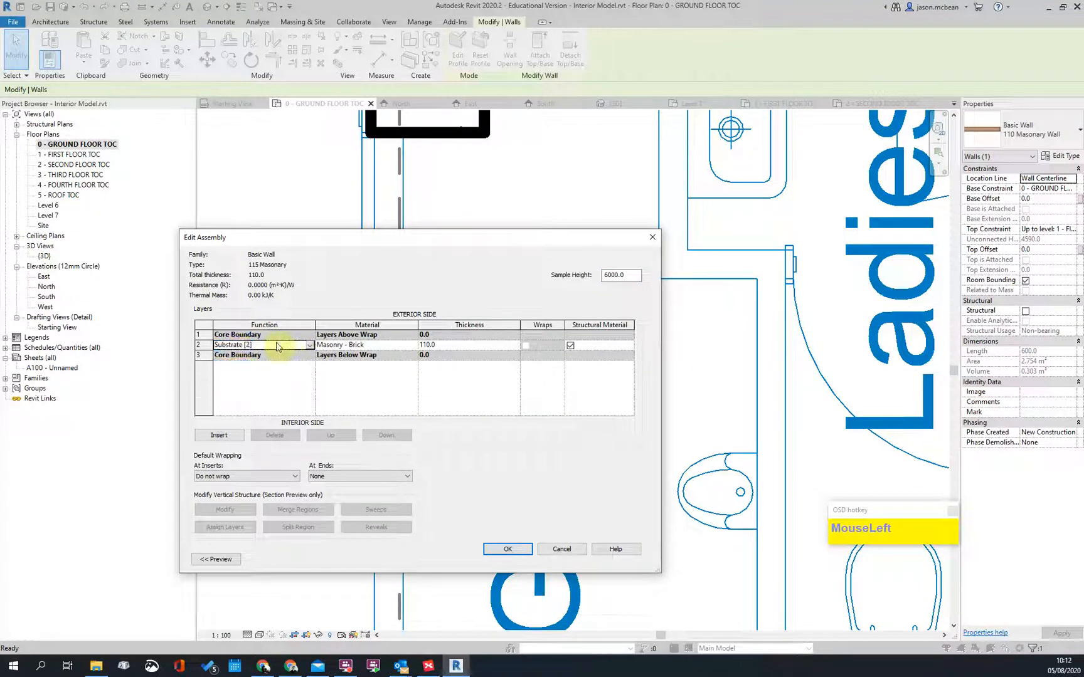
click(310, 347)
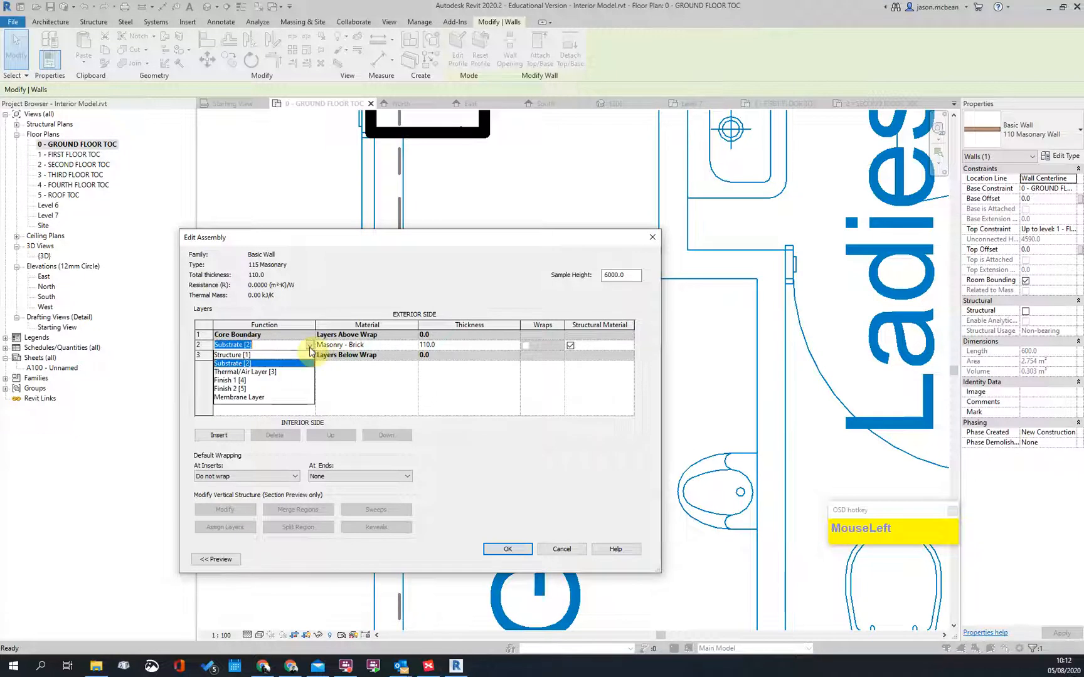
click(233, 364)
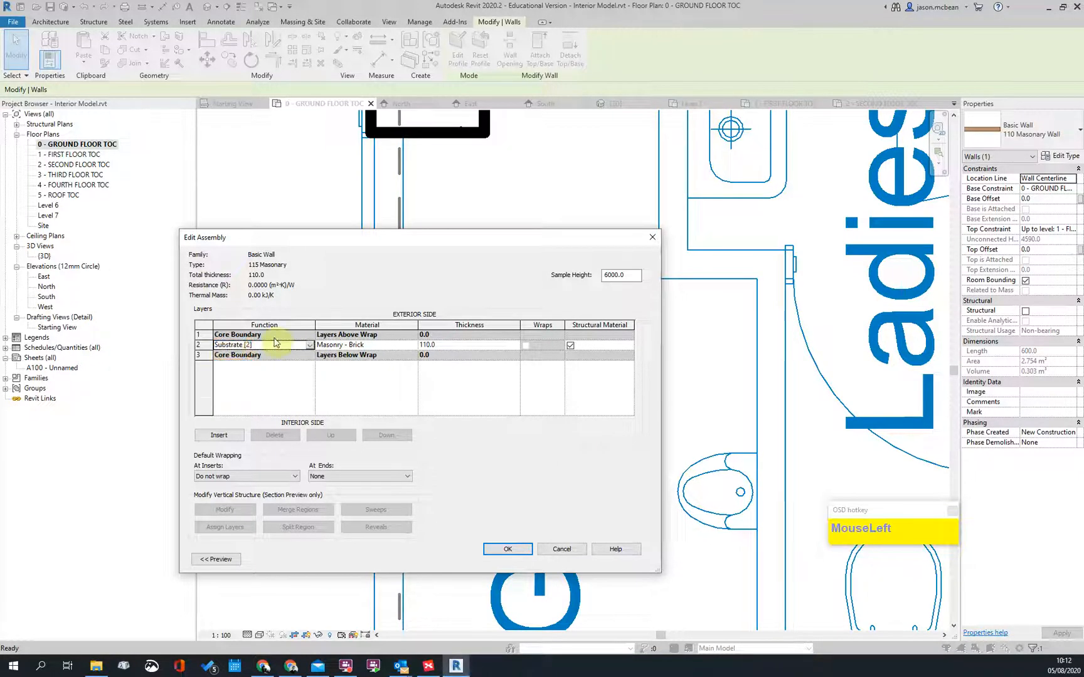
click(451, 348)
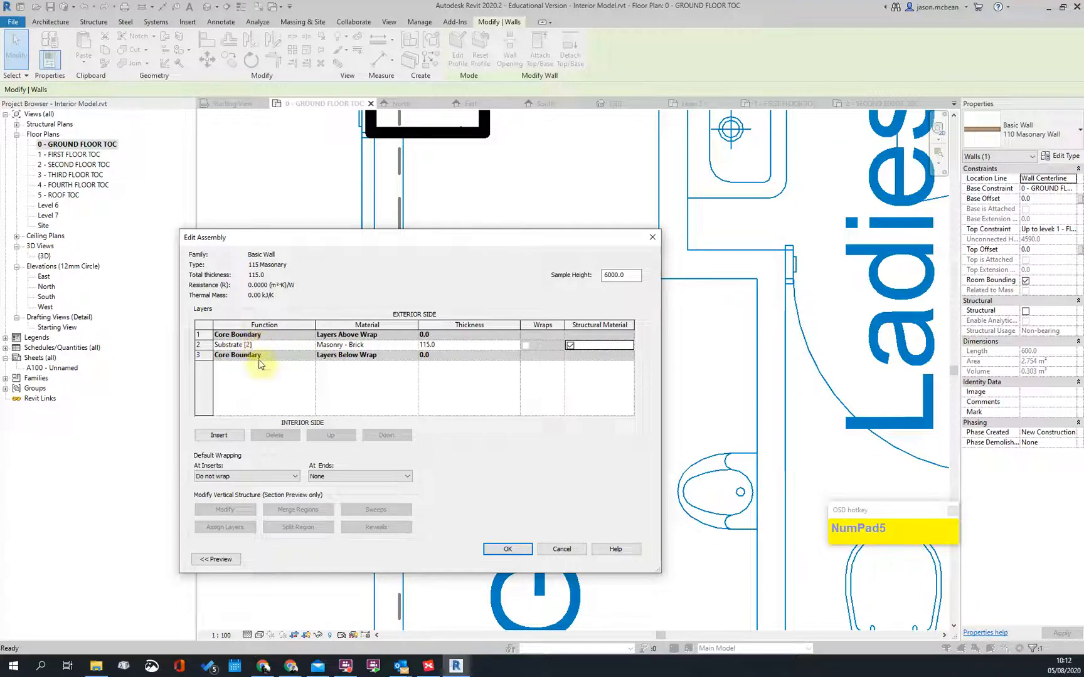
click(216, 434)
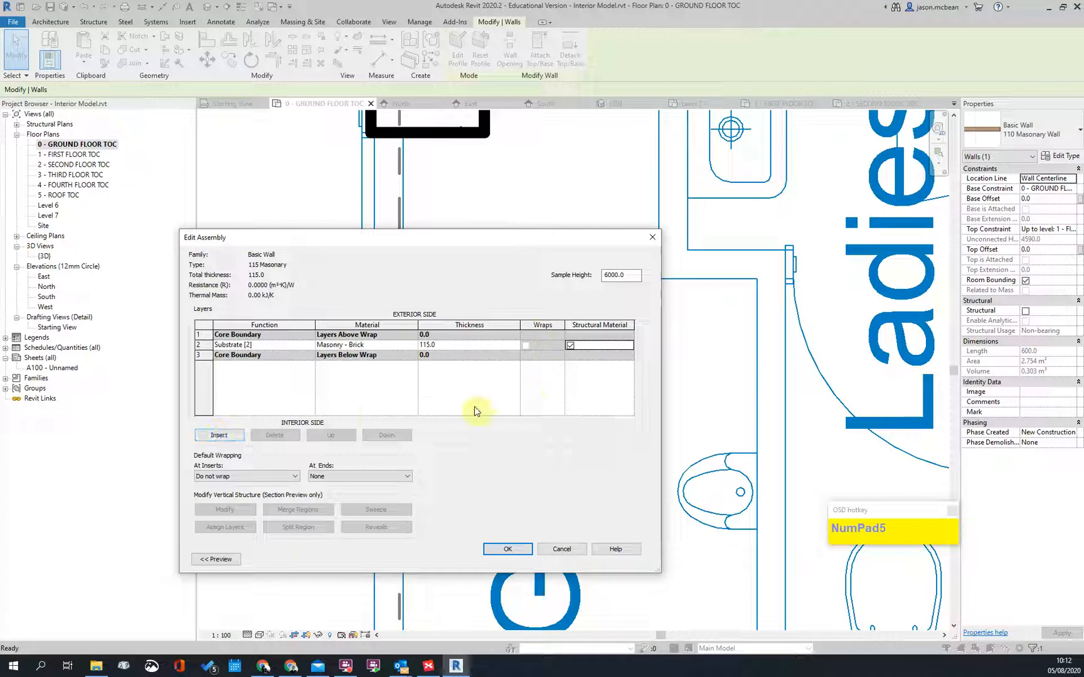
click(493, 552)
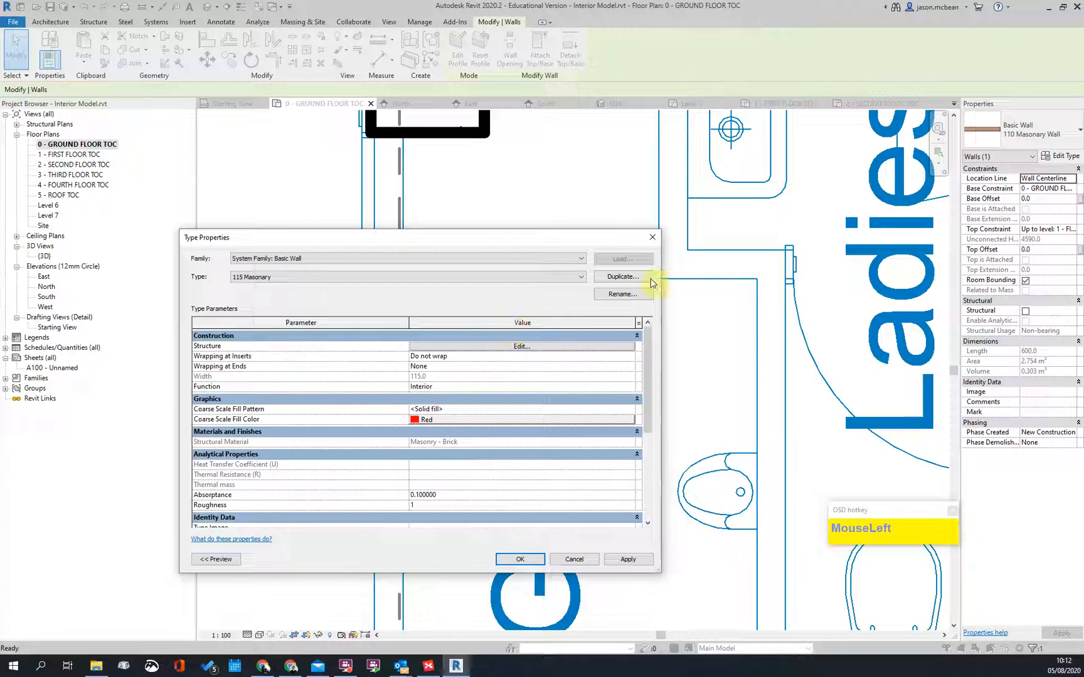
Step: Duplicate the 115 Masonary type as '115 Int Masonary PL' and open its Function choices
click(619, 277)
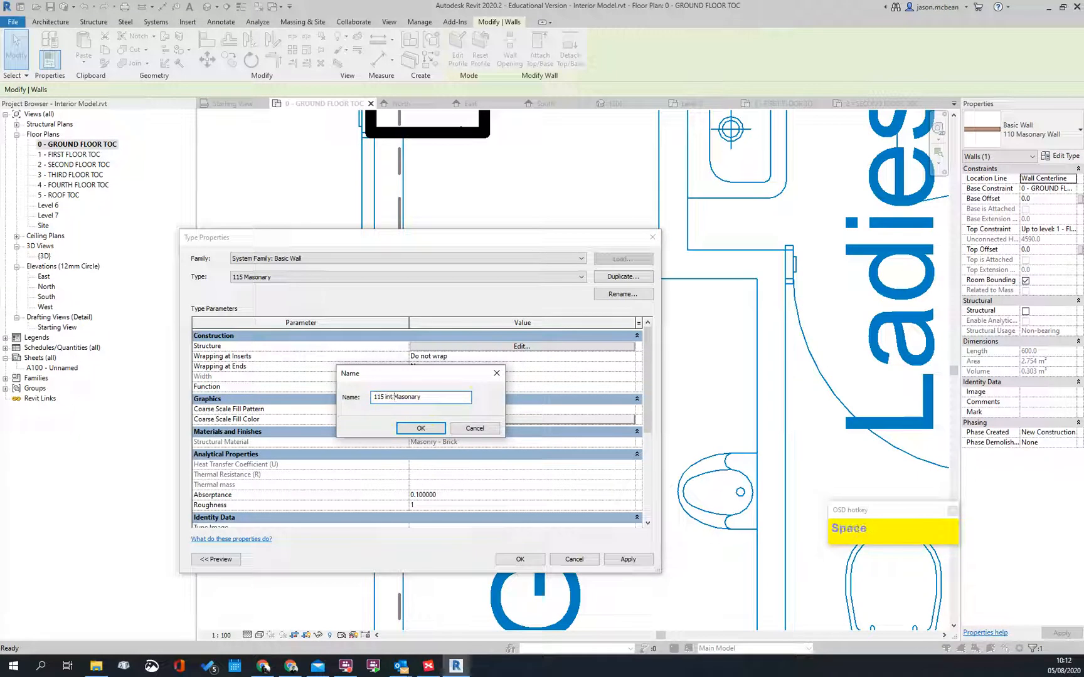
key(BackSpace)
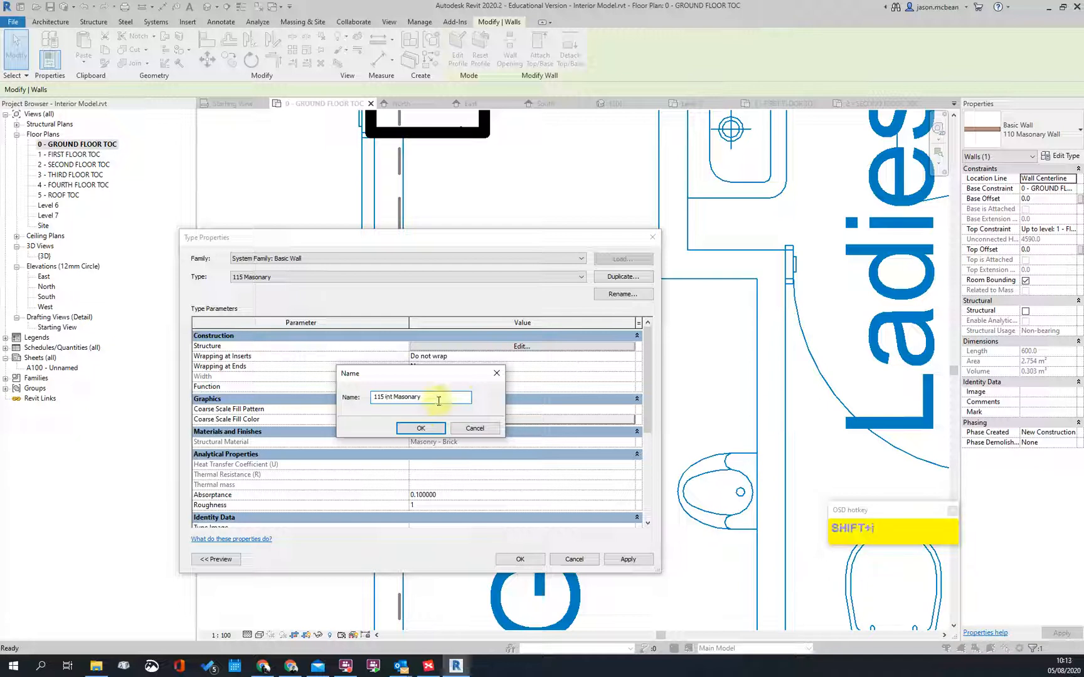
text(I)
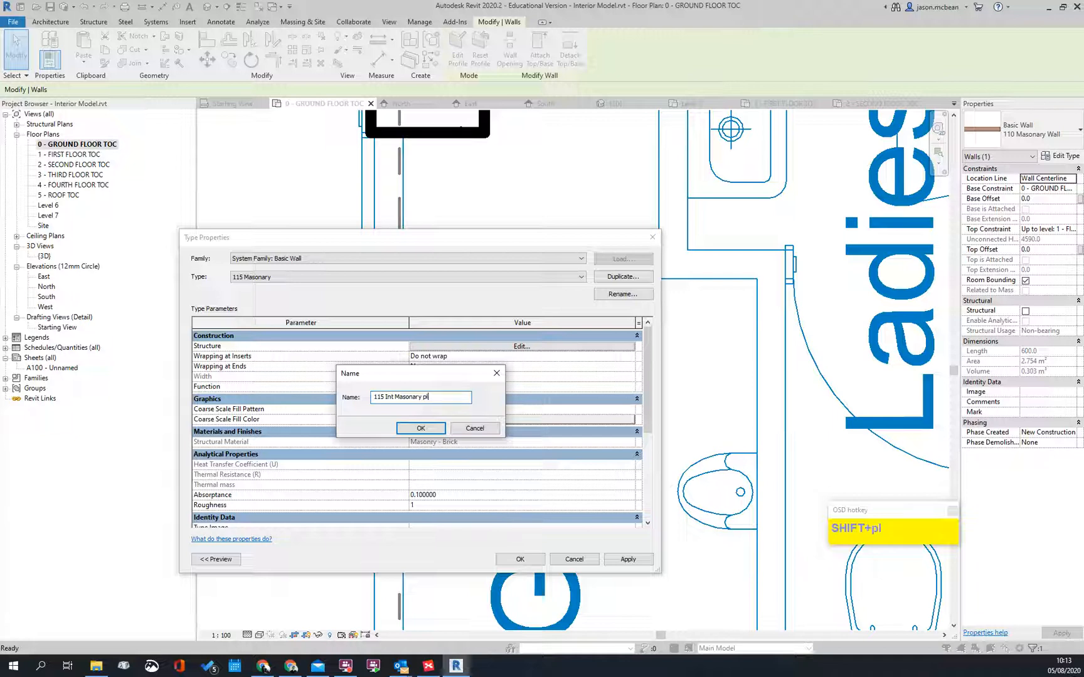
click(421, 428)
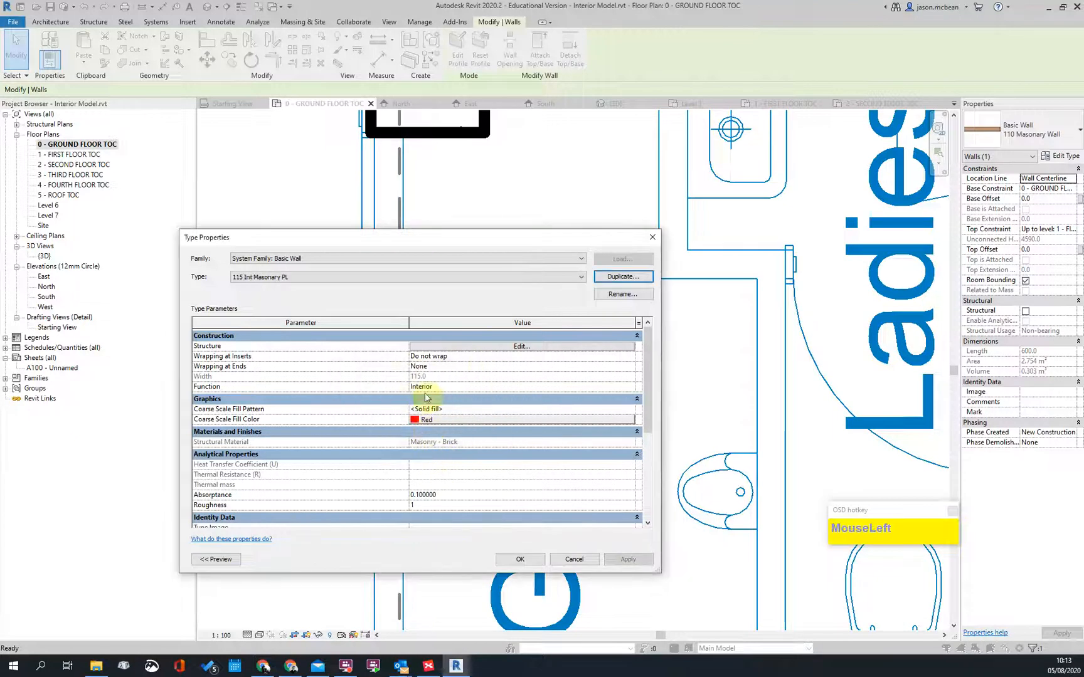
click(456, 391)
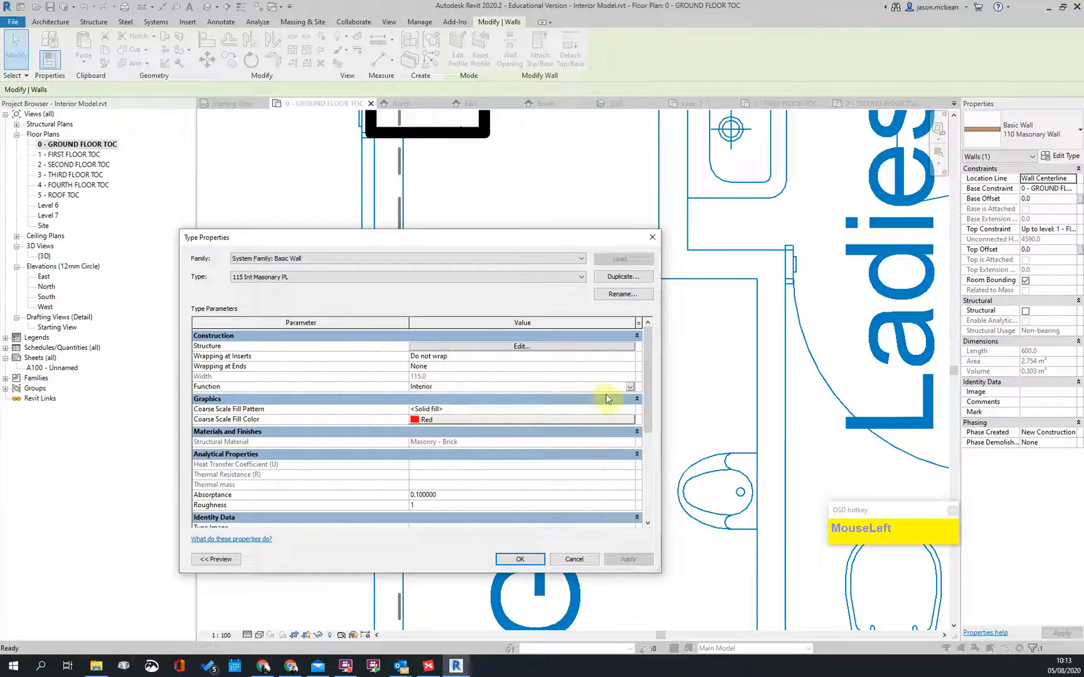
click(630, 393)
Step: Keep the Interior function and add two new layers on either side of the brick core
click(628, 389)
click(522, 346)
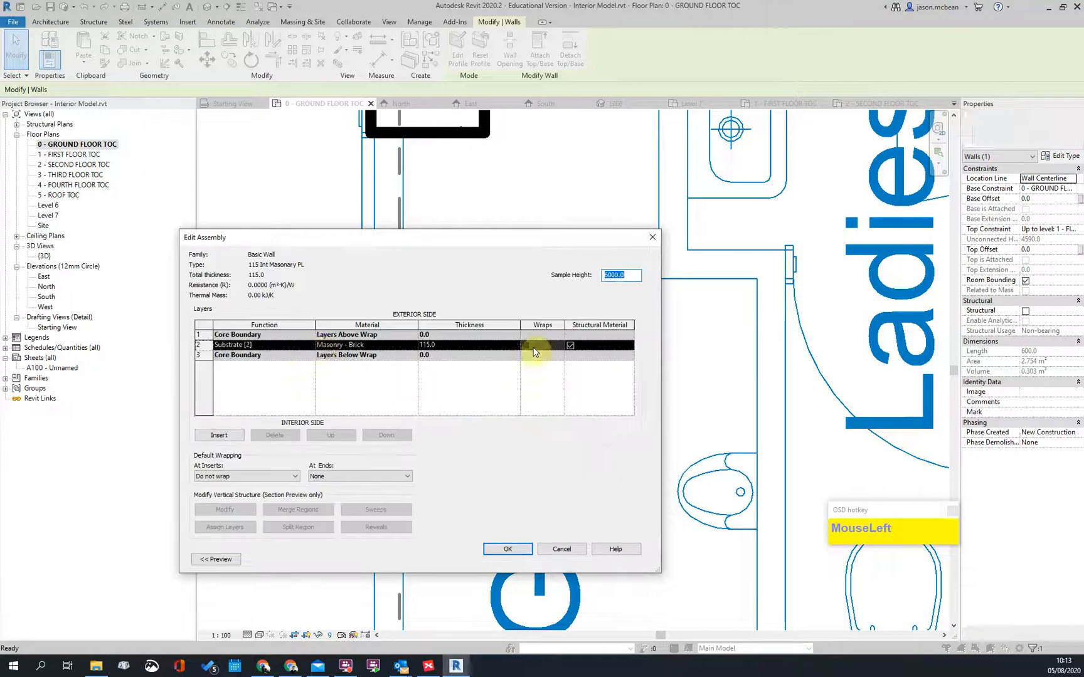
click(212, 437)
click(212, 437)
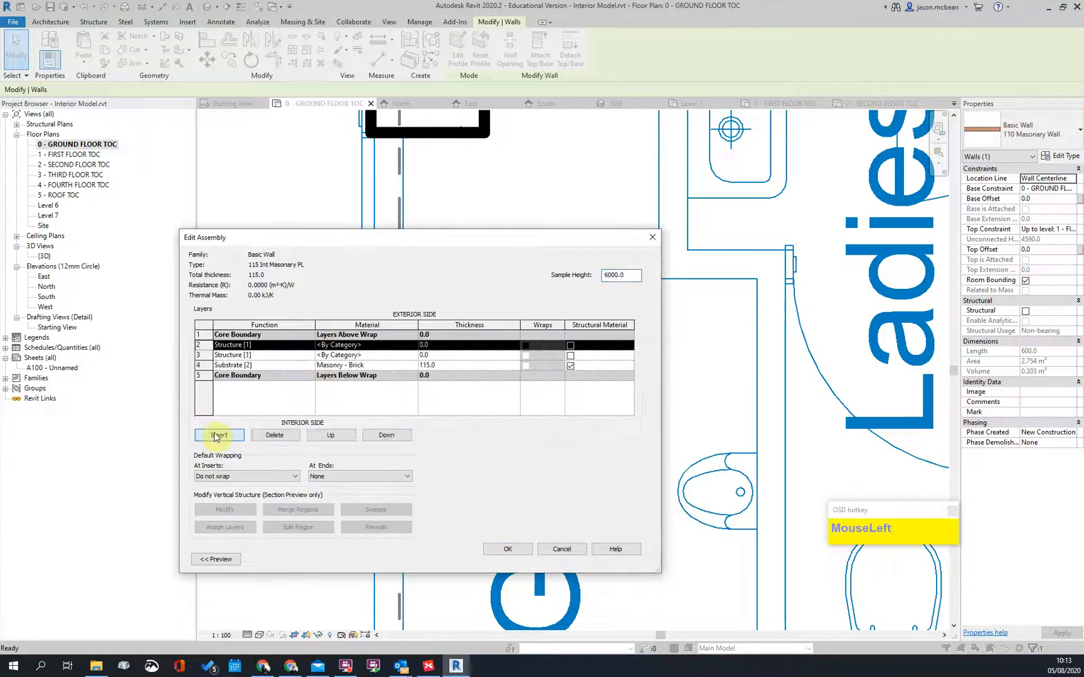
click(332, 435)
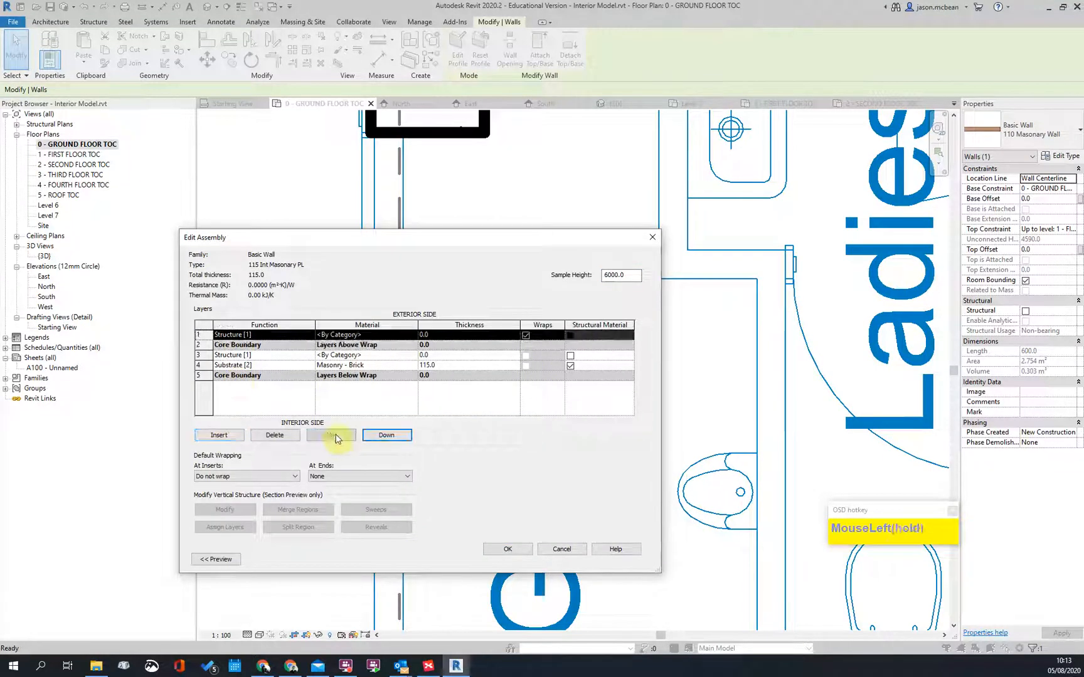
click(245, 356)
click(387, 436)
click(386, 435)
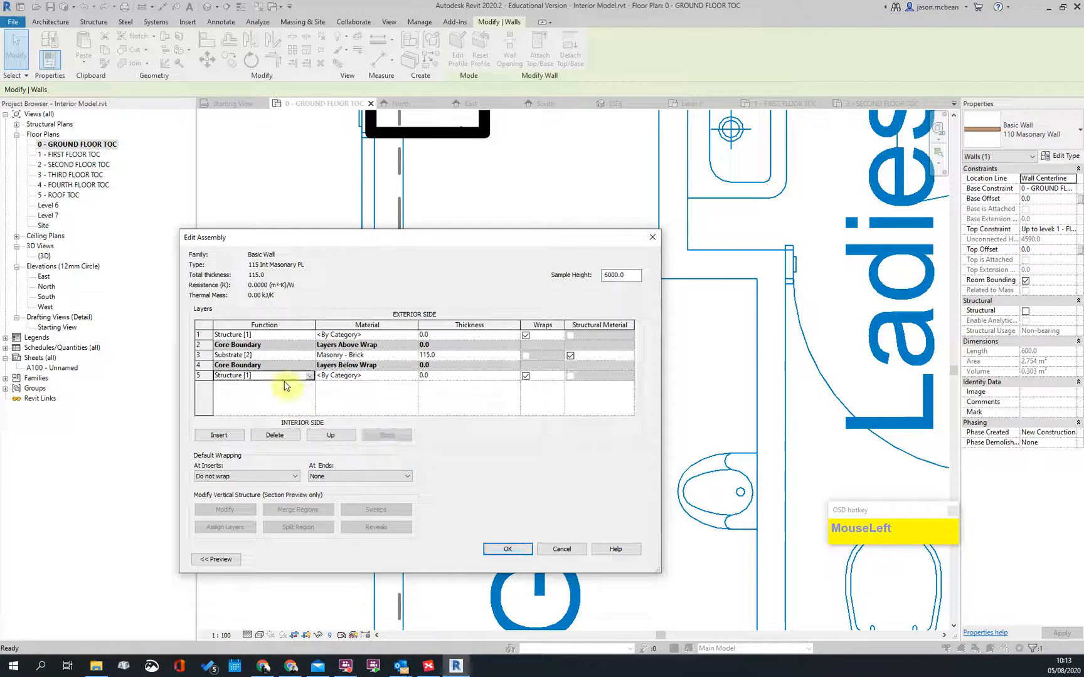
Step: Make the bottom layer a 15-thick Finish 1 [4] layer
click(305, 376)
click(310, 375)
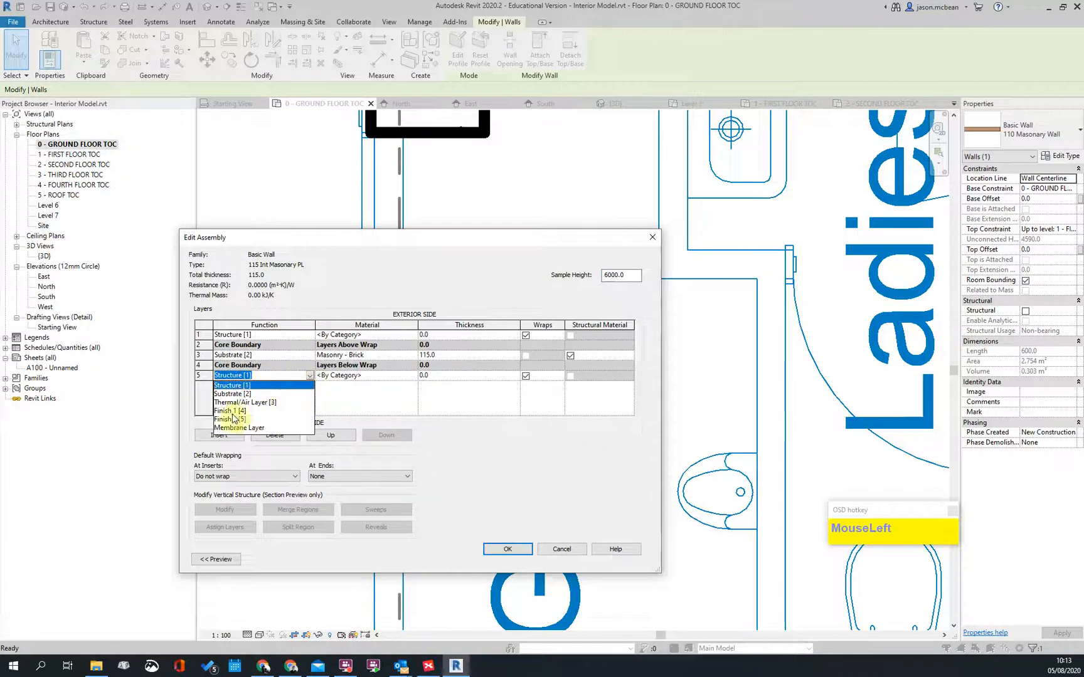
click(231, 412)
click(443, 377)
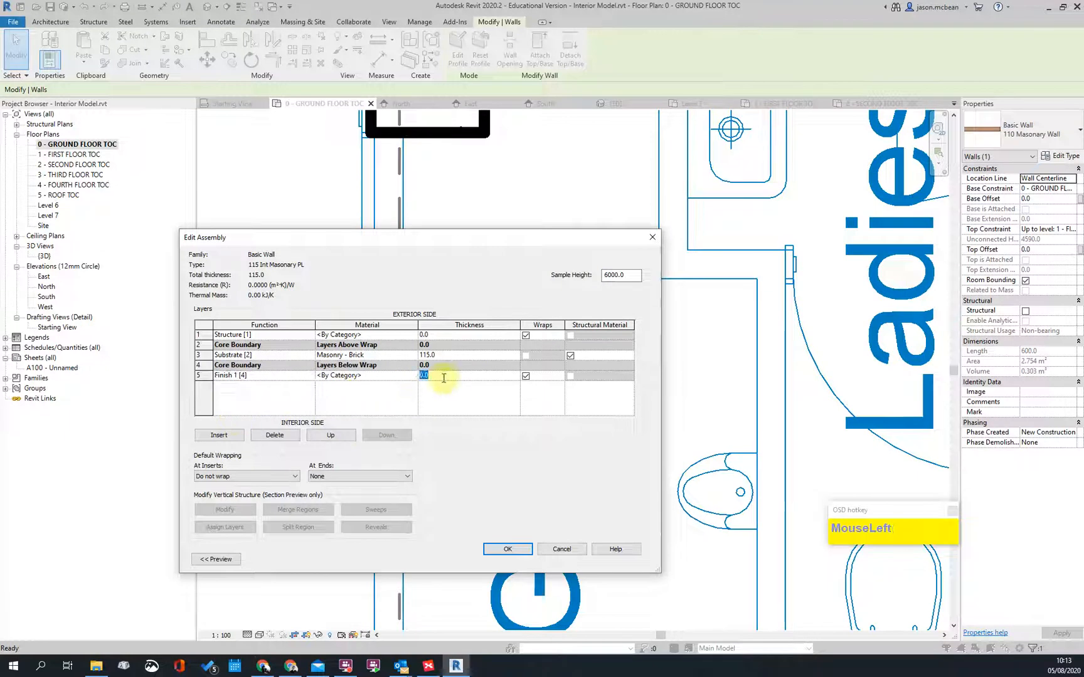
key(Tab)
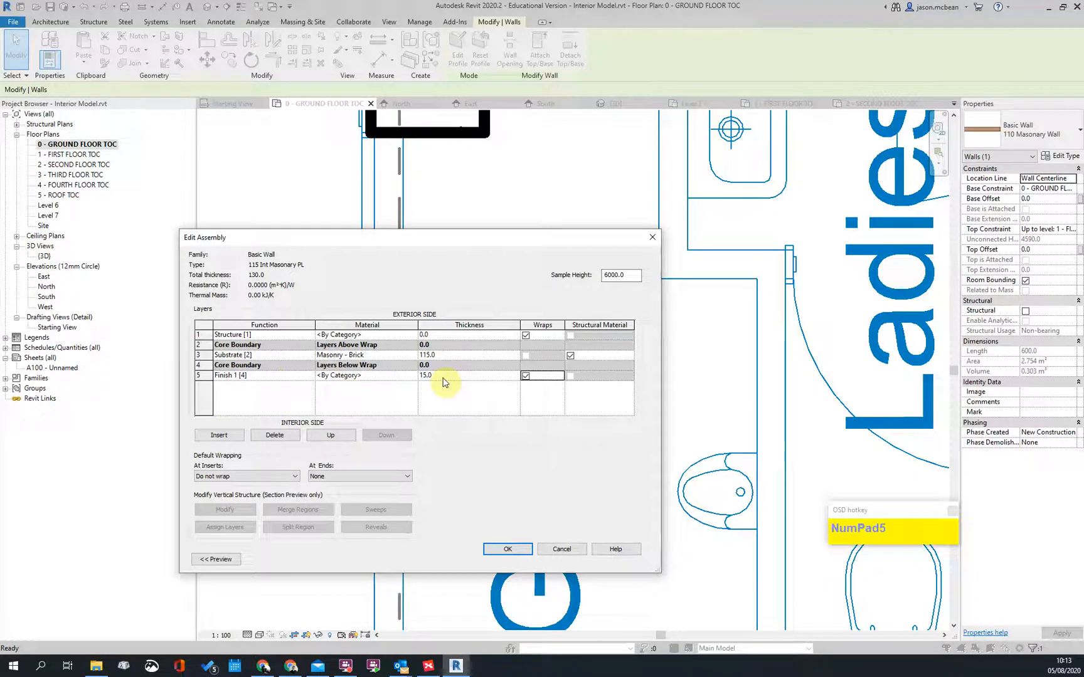
Step: Make the first layer Finish 1 [4] at 15 thick, bringing the total to 145
click(305, 337)
click(309, 336)
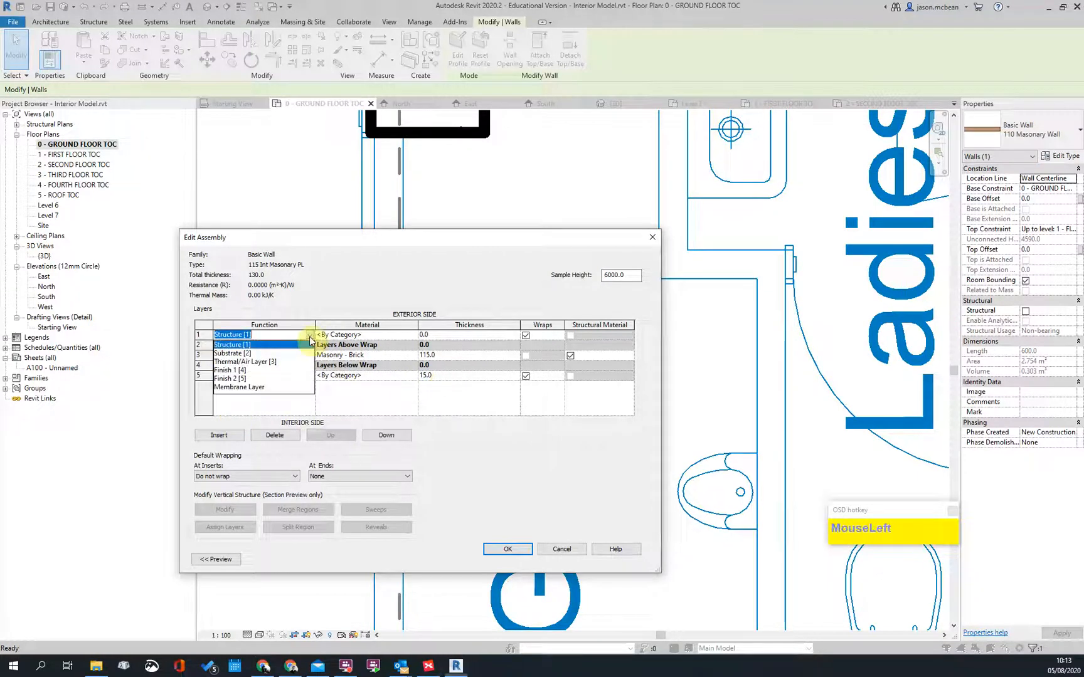
click(239, 370)
click(461, 338)
click(461, 337)
text(15)
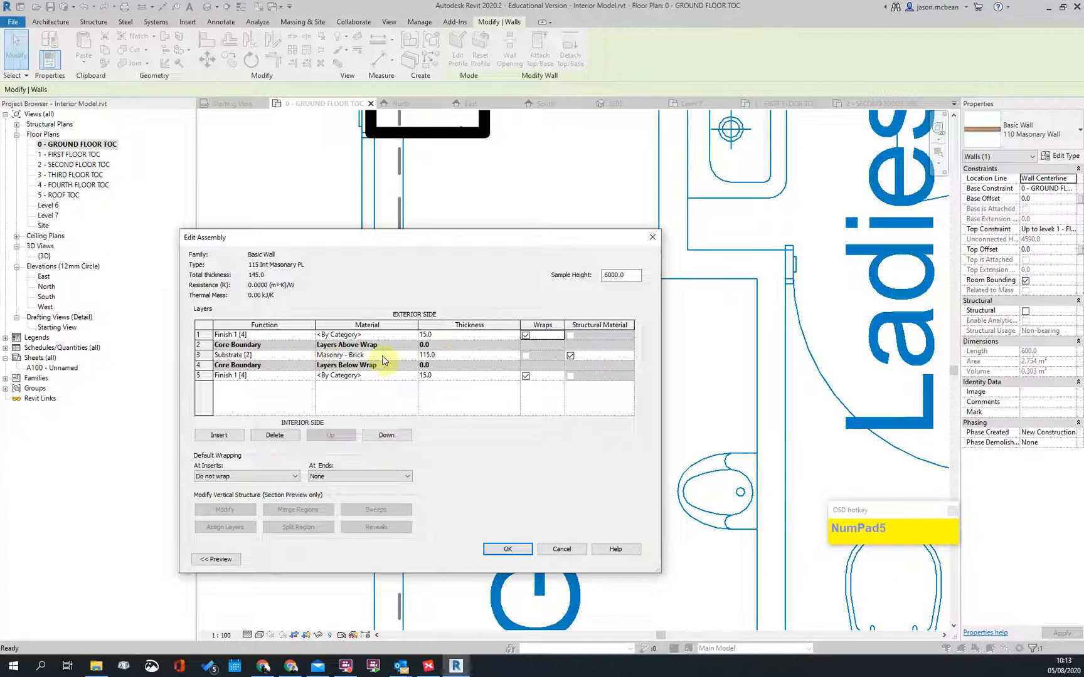
click(413, 335)
Step: Assign the Plaster material to layer 1 and layer 5, the two 15 mm Finish 1 layers
click(411, 335)
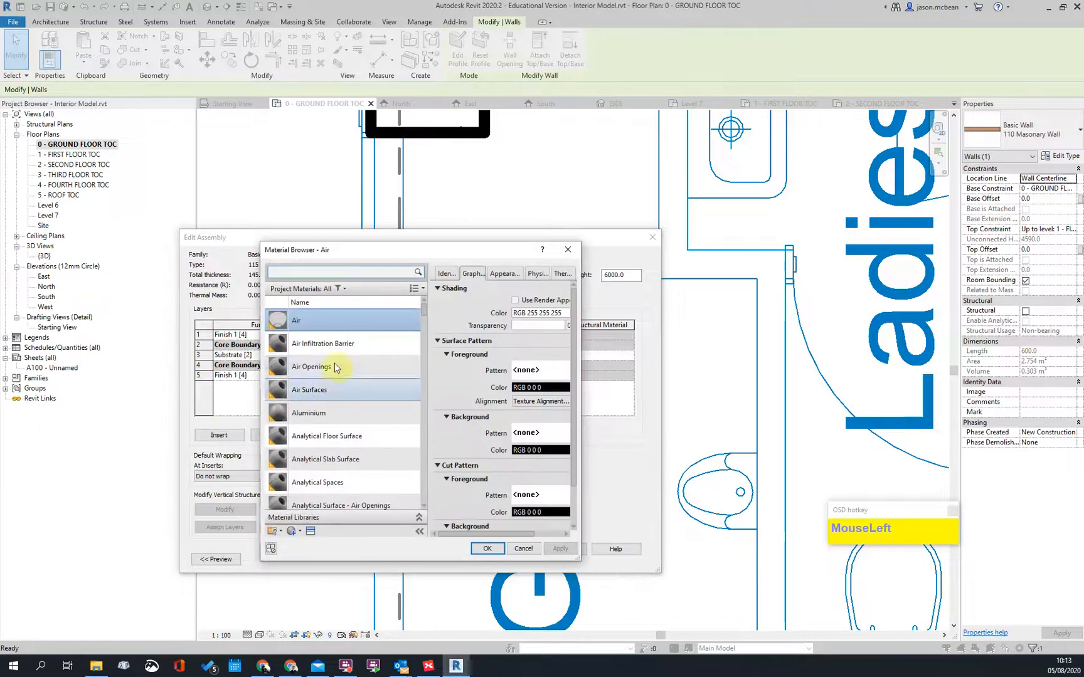
click(325, 276)
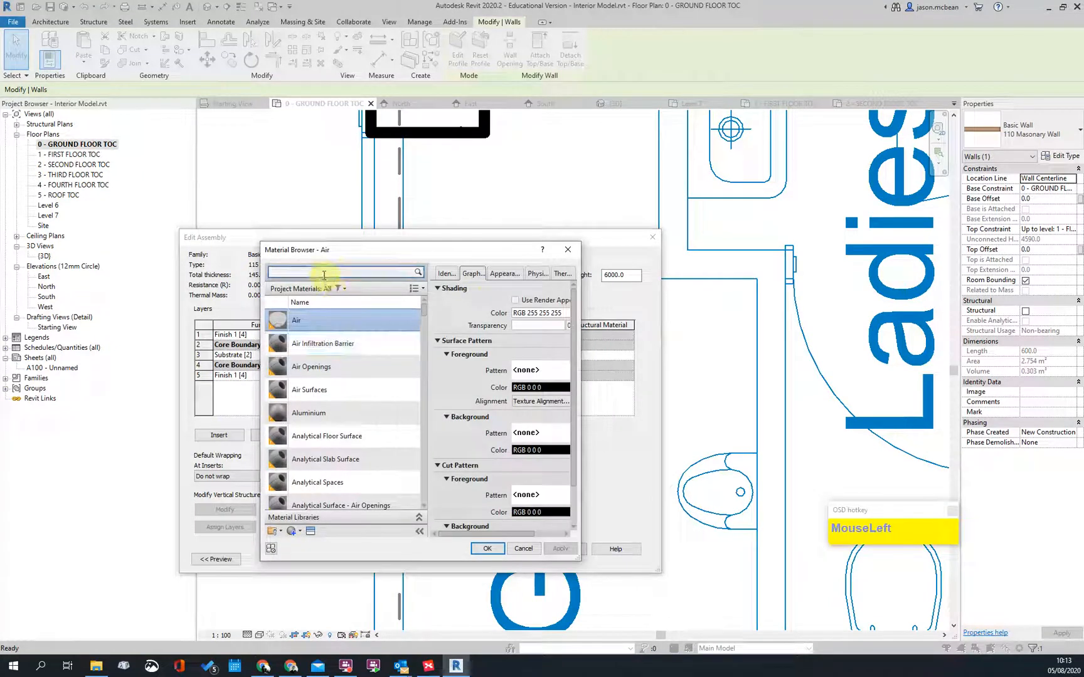
text(pl)
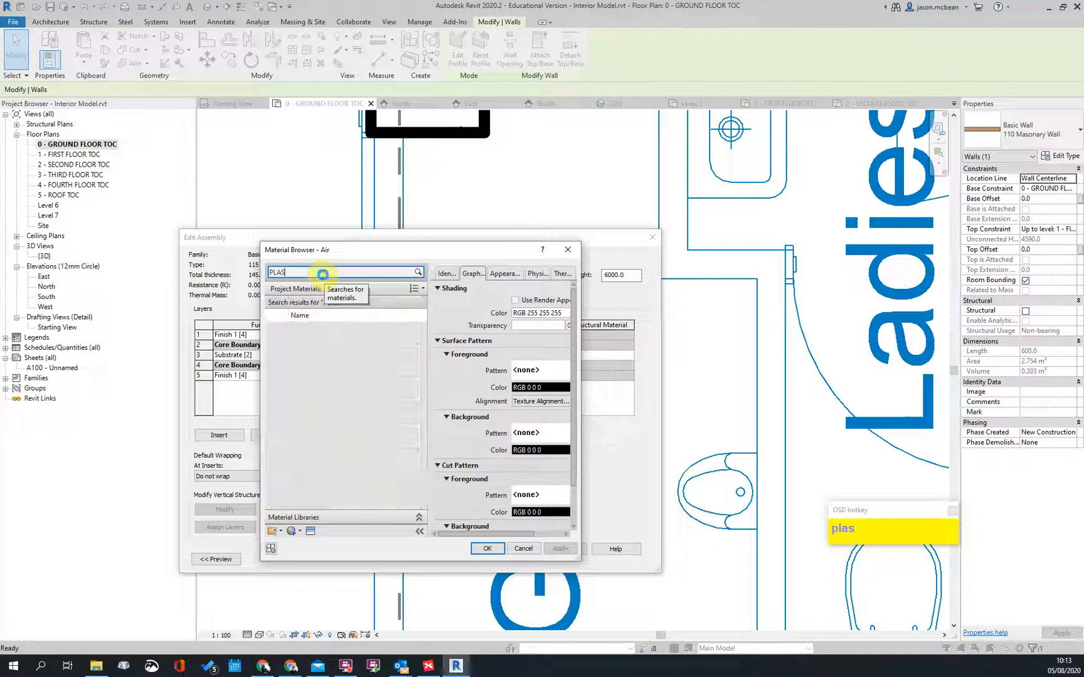
text(aster)
click(301, 354)
click(488, 550)
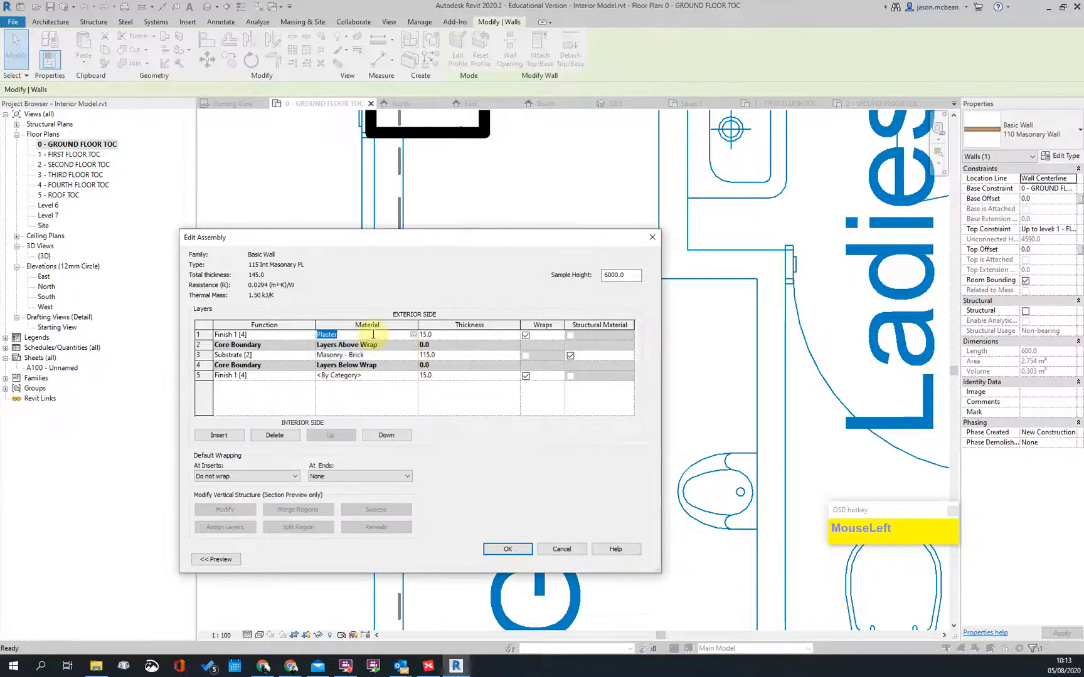
key(ctrl+c)
click(384, 376)
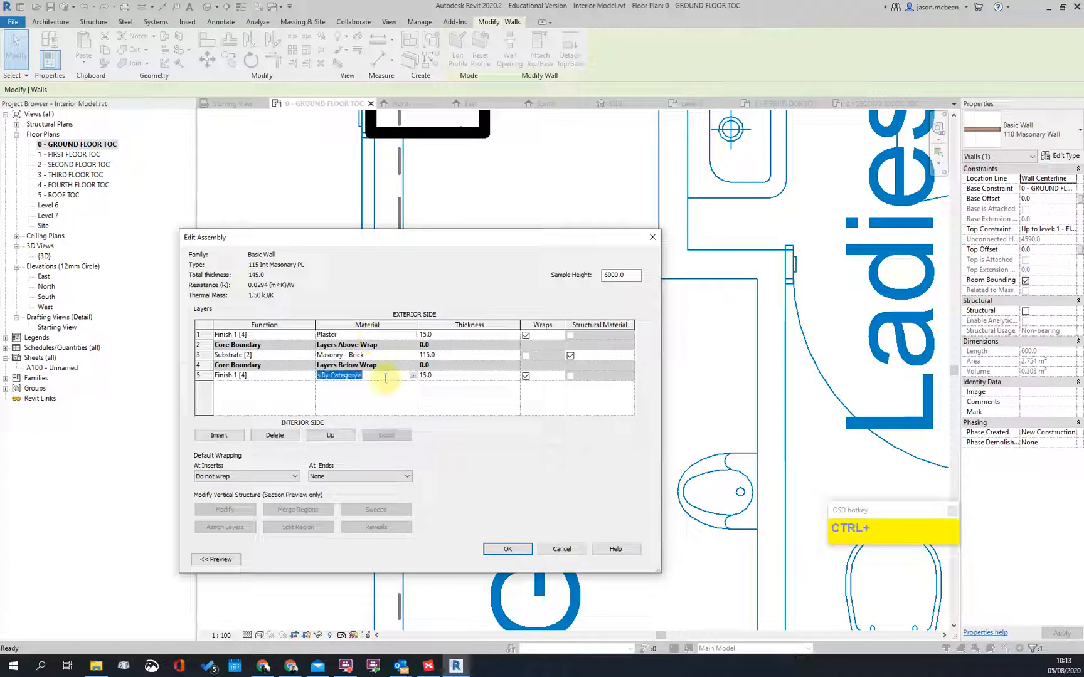
click(394, 400)
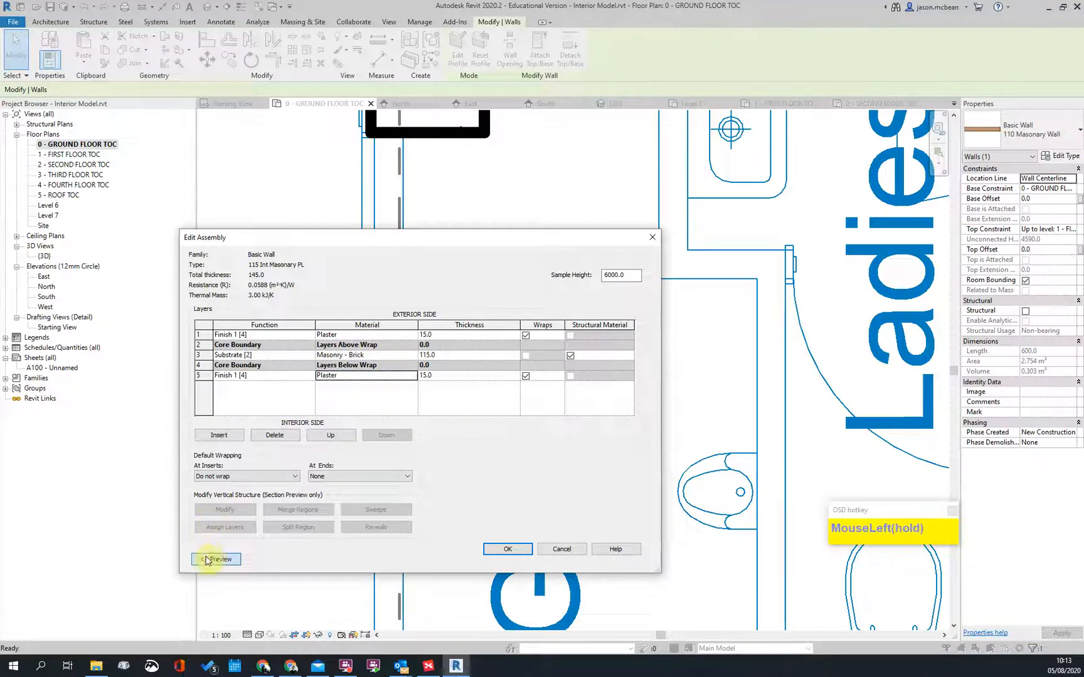
Step: Preview the wall section, then confirm the assembly and the Type Properties
click(209, 559)
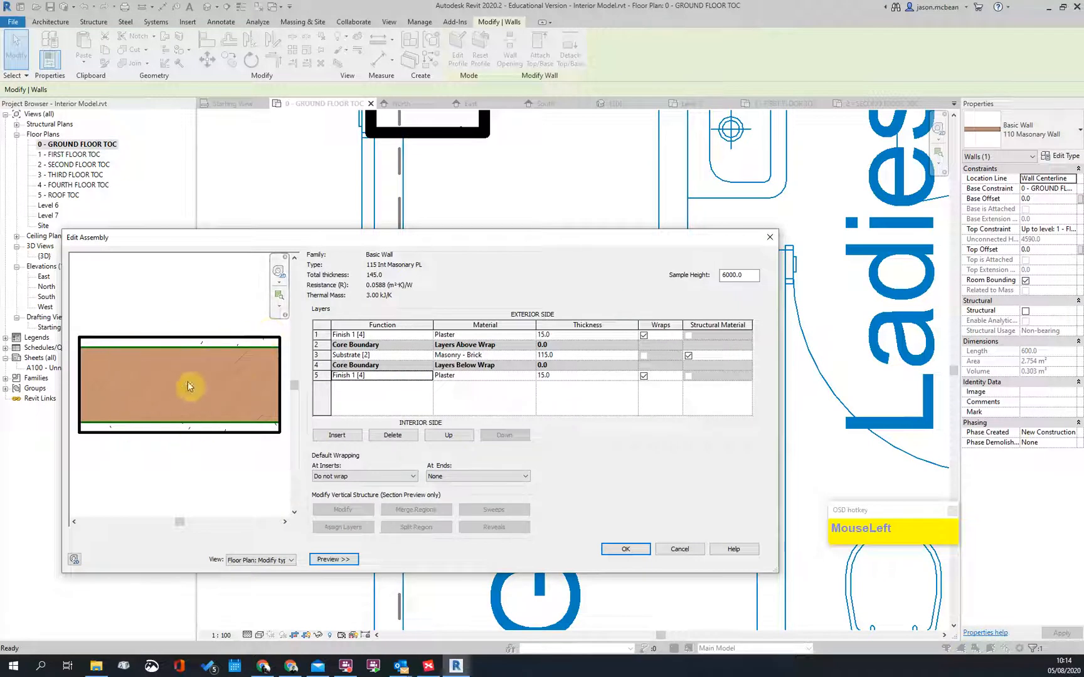
click(630, 550)
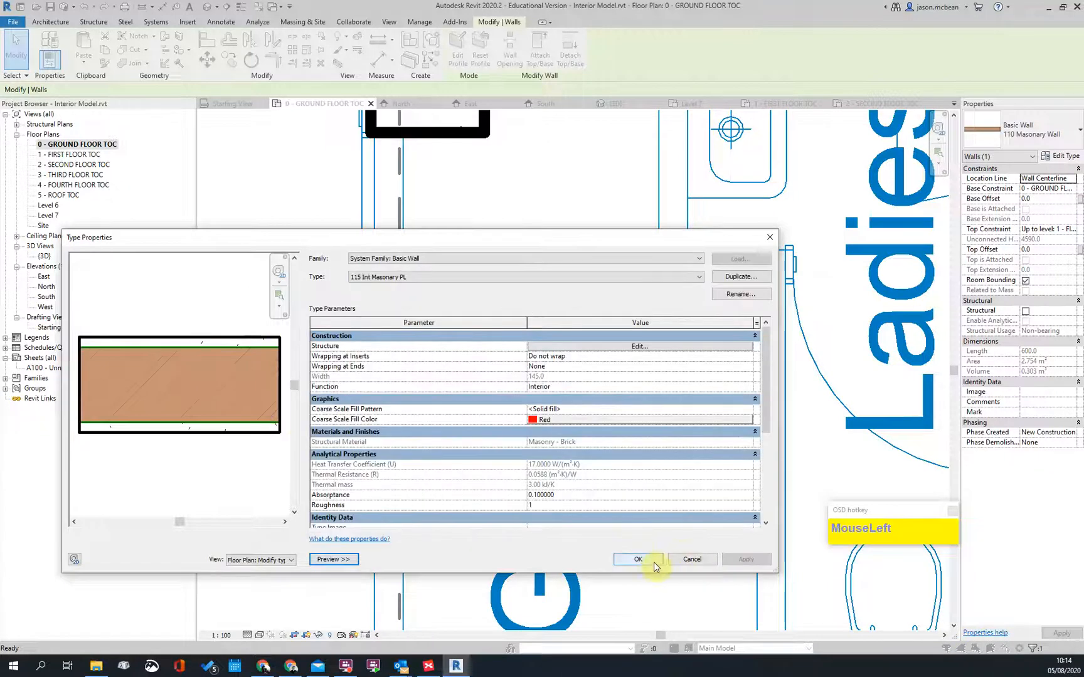
click(654, 562)
Step: Select the short wall beside Gents and switch the view to Thin Lines
click(460, 297)
scroll(367, 289, up, 5)
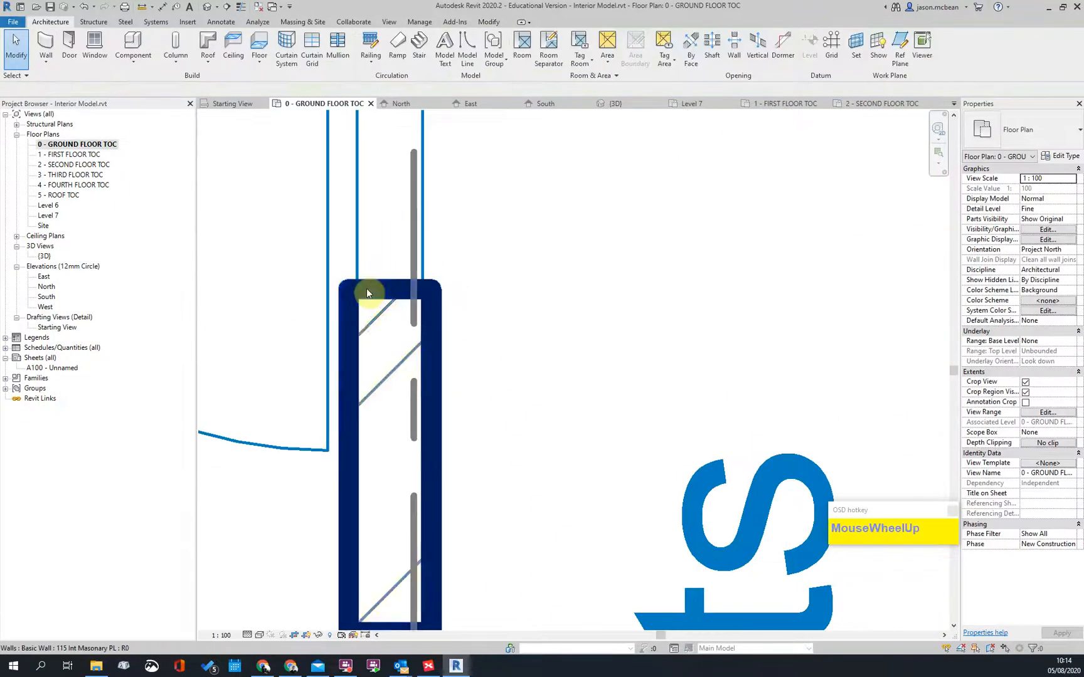
click(367, 290)
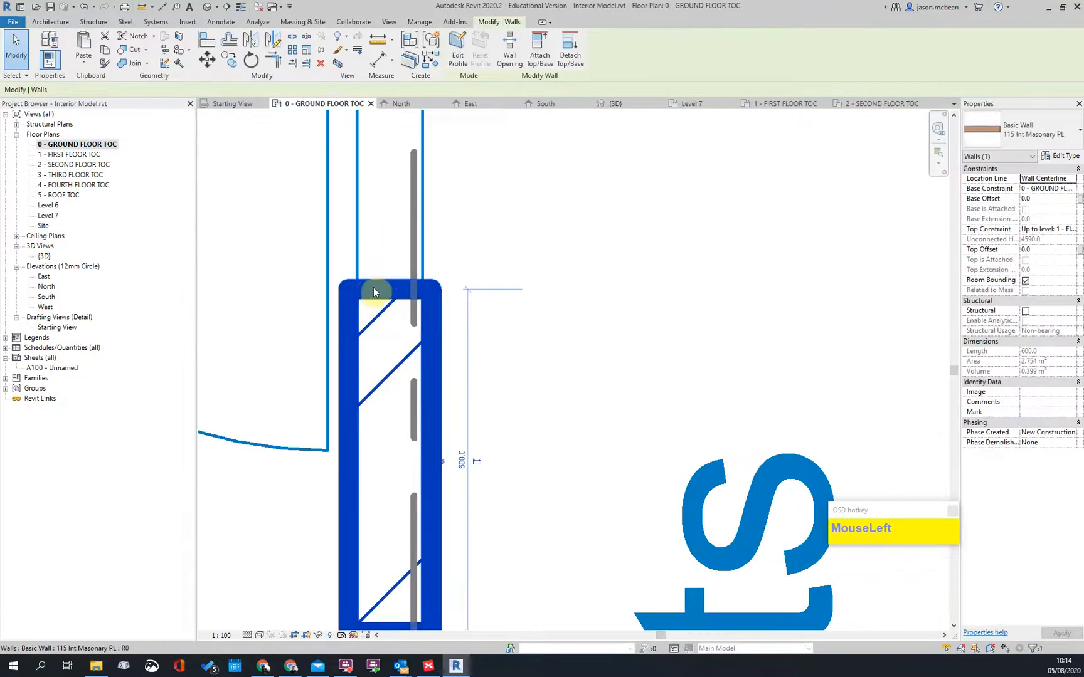
click(240, 7)
scroll(494, 271, up, 2)
scroll(334, 304, up, 2)
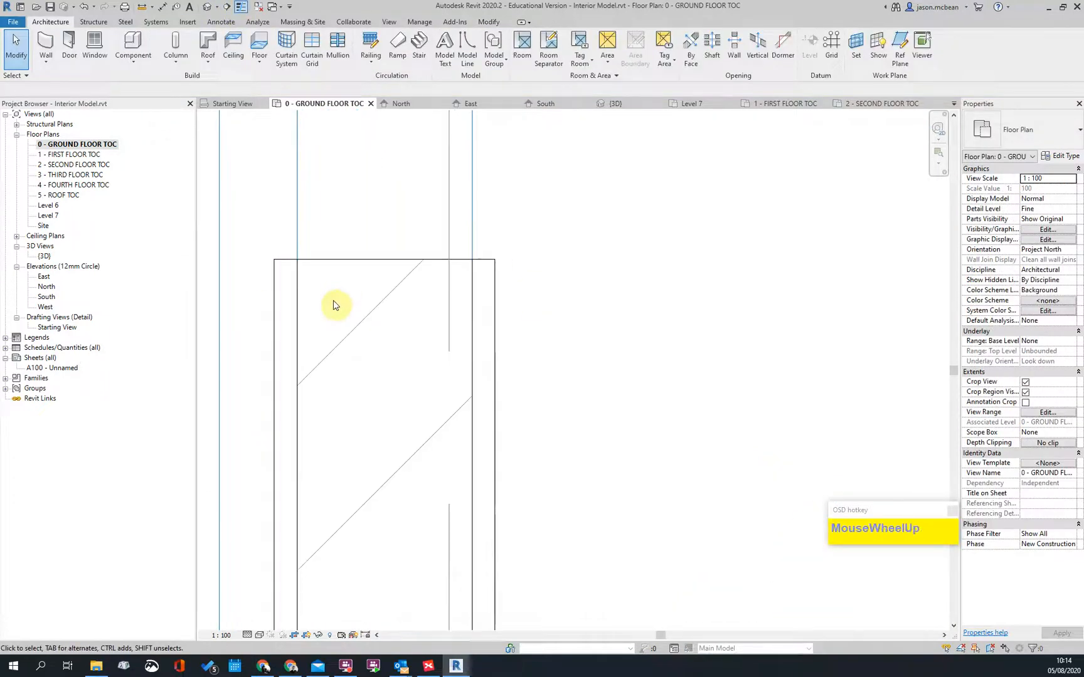
Step: Try a DI dimension on the wall, cancel it, and reframe the wall in view
key(d)
key(i)
click(298, 322)
key(Escape)
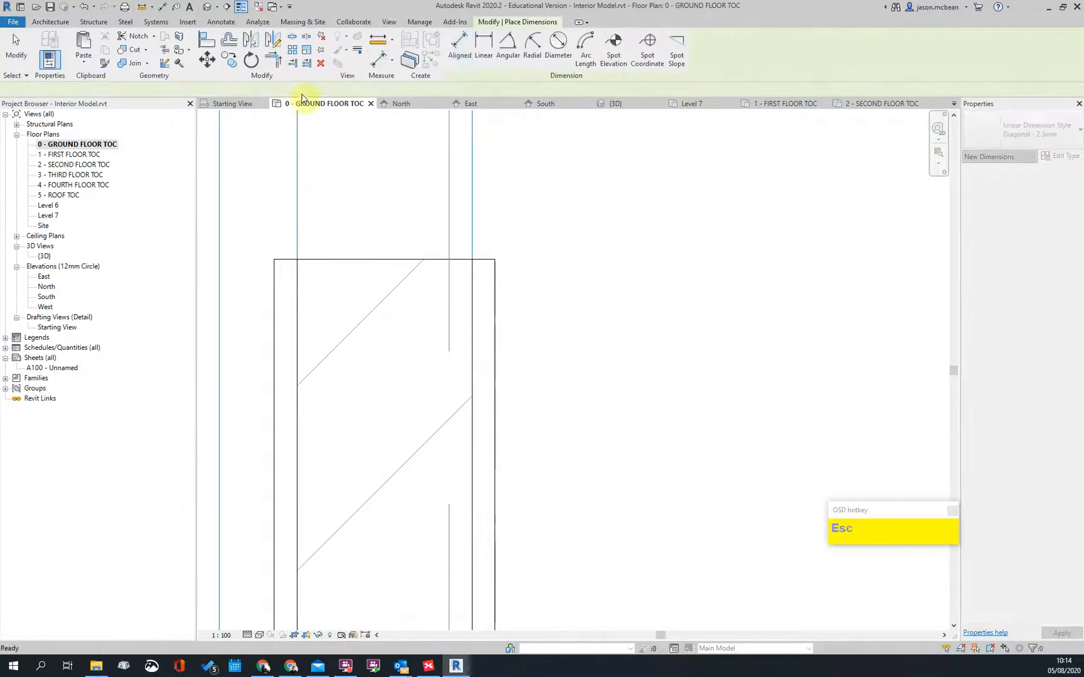
key(Escape)
scroll(483, 331, down, 4)
middle_drag(564, 375, 416, 404)
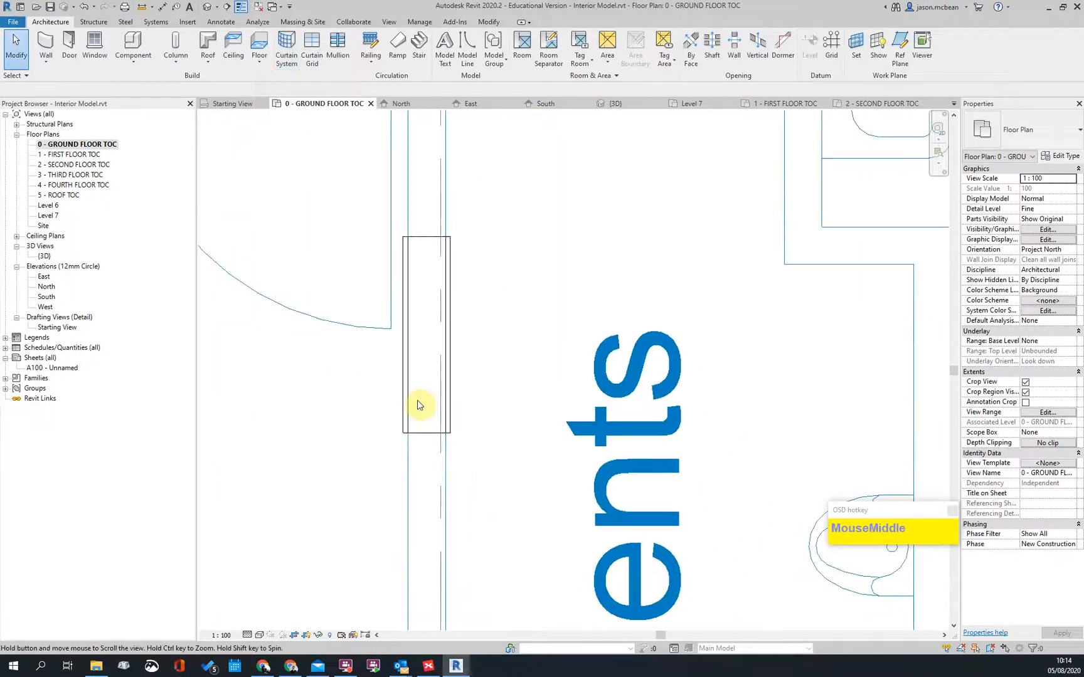
click(412, 439)
key(Escape)
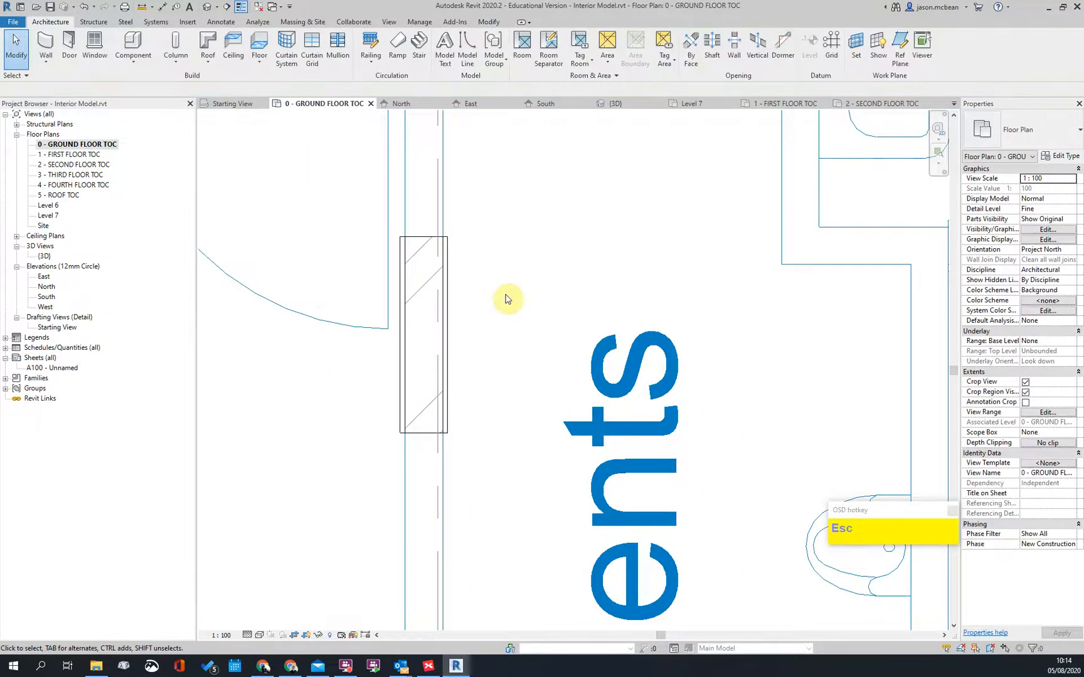
Step: Add an aligned dimension picking Faces of core across the wall, showing a 115 core
click(210, 23)
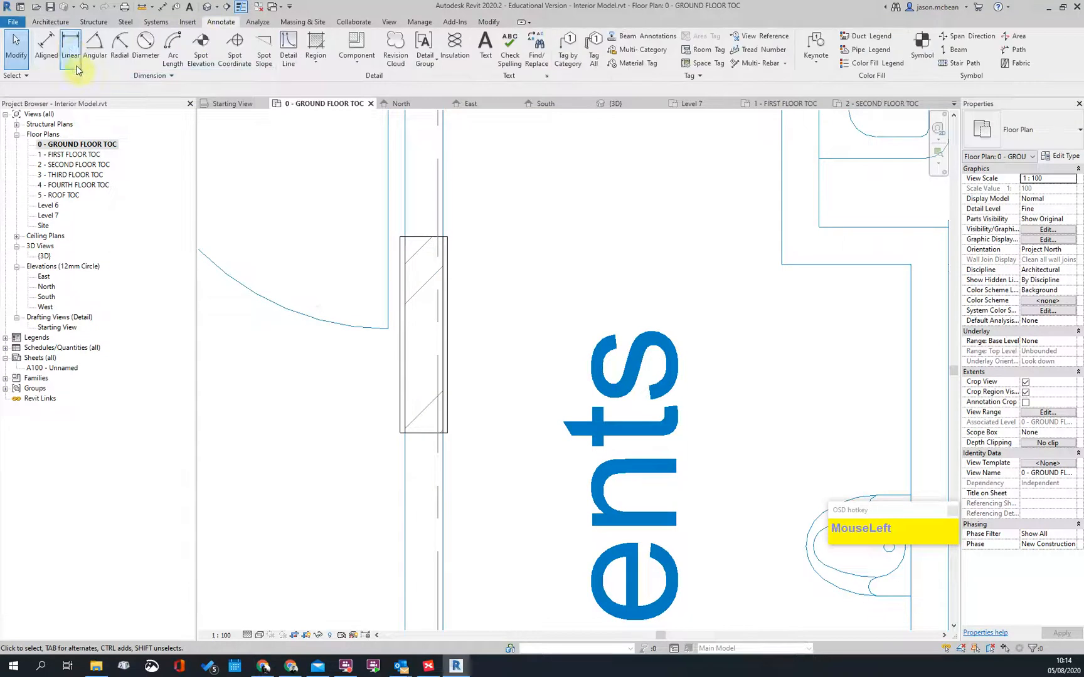
click(64, 47)
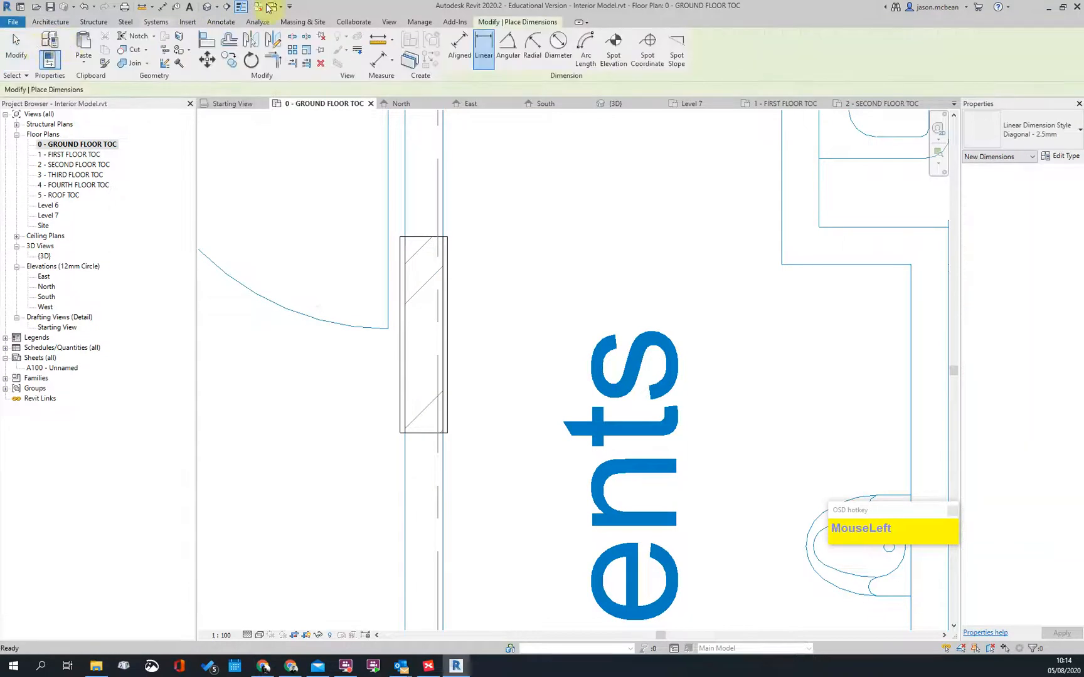
click(459, 47)
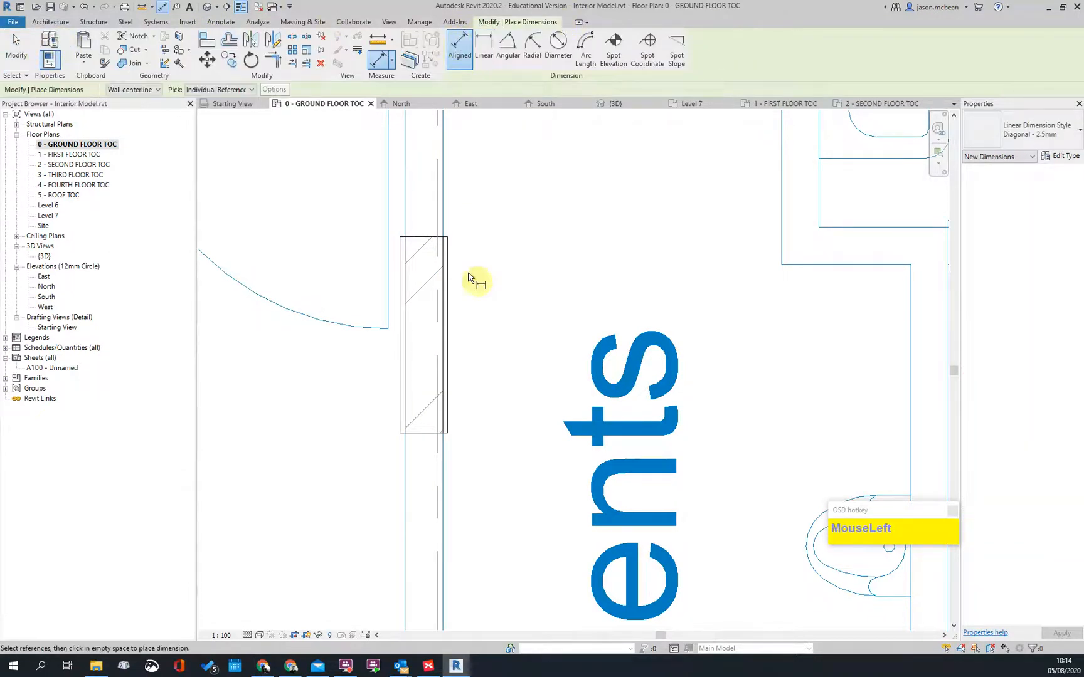
scroll(452, 308, up, 3)
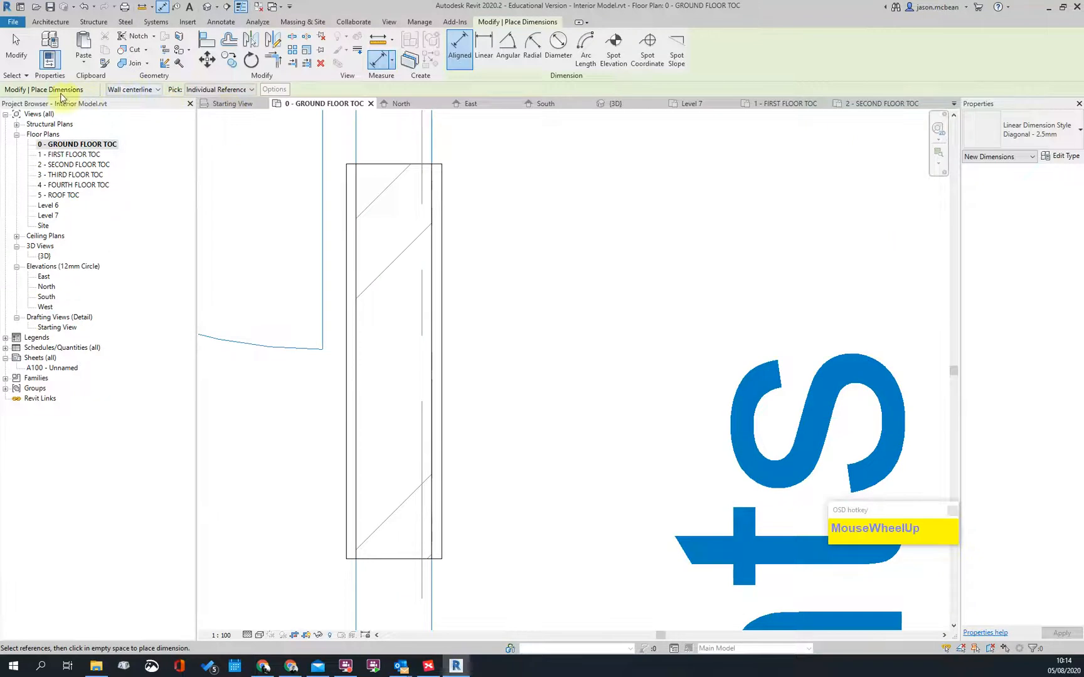
click(129, 90)
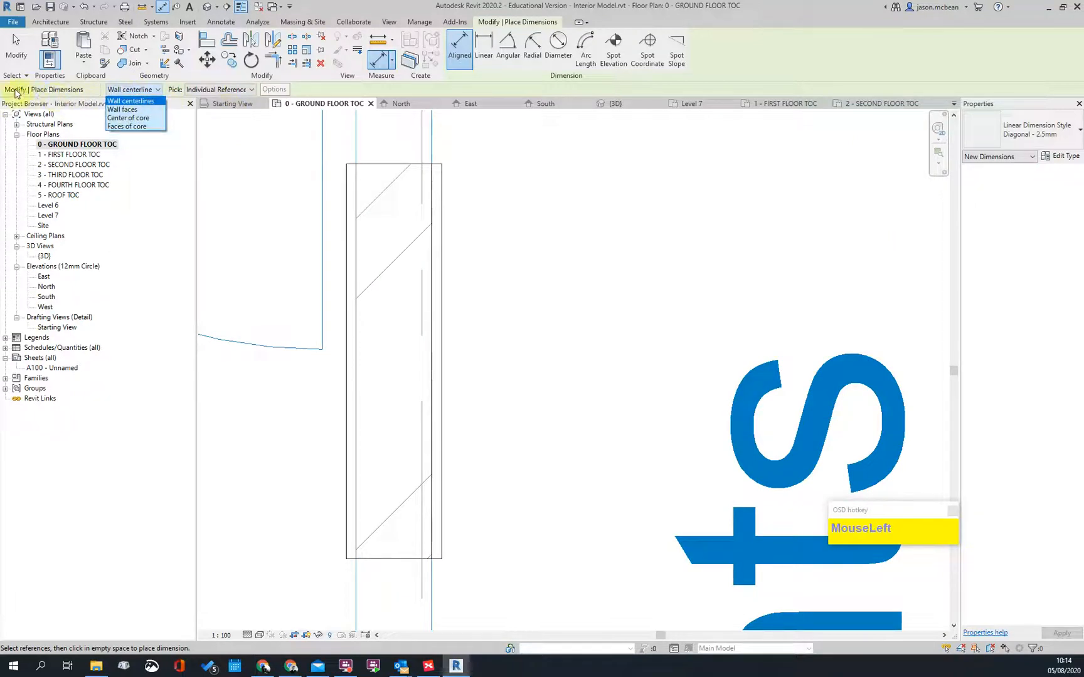
click(128, 127)
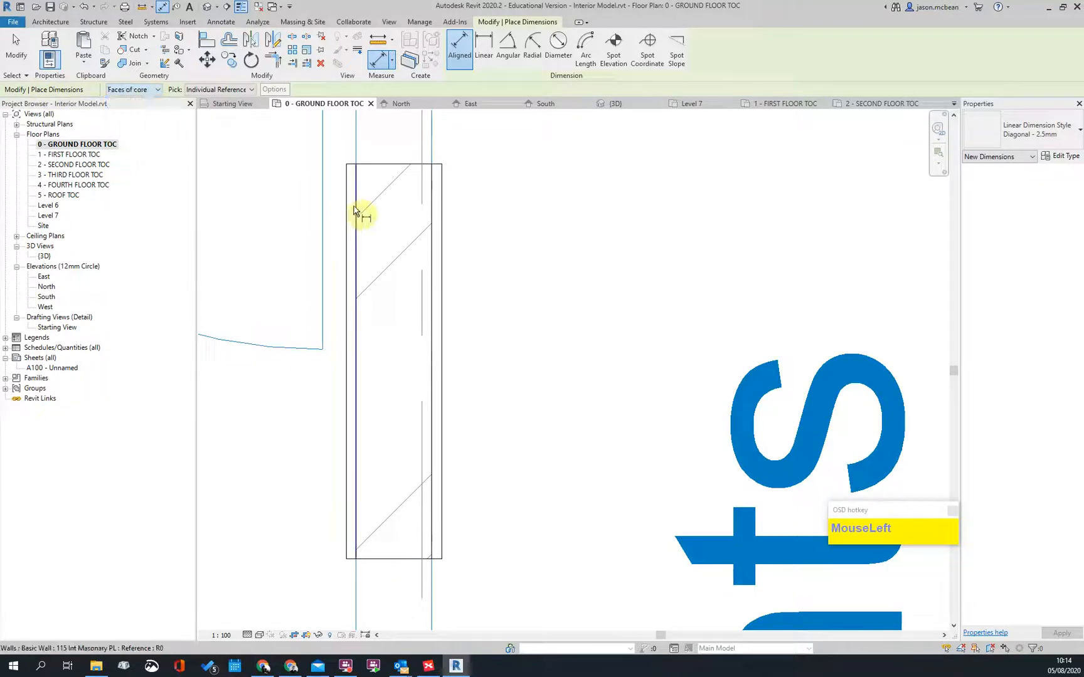
scroll(458, 235, down, 4)
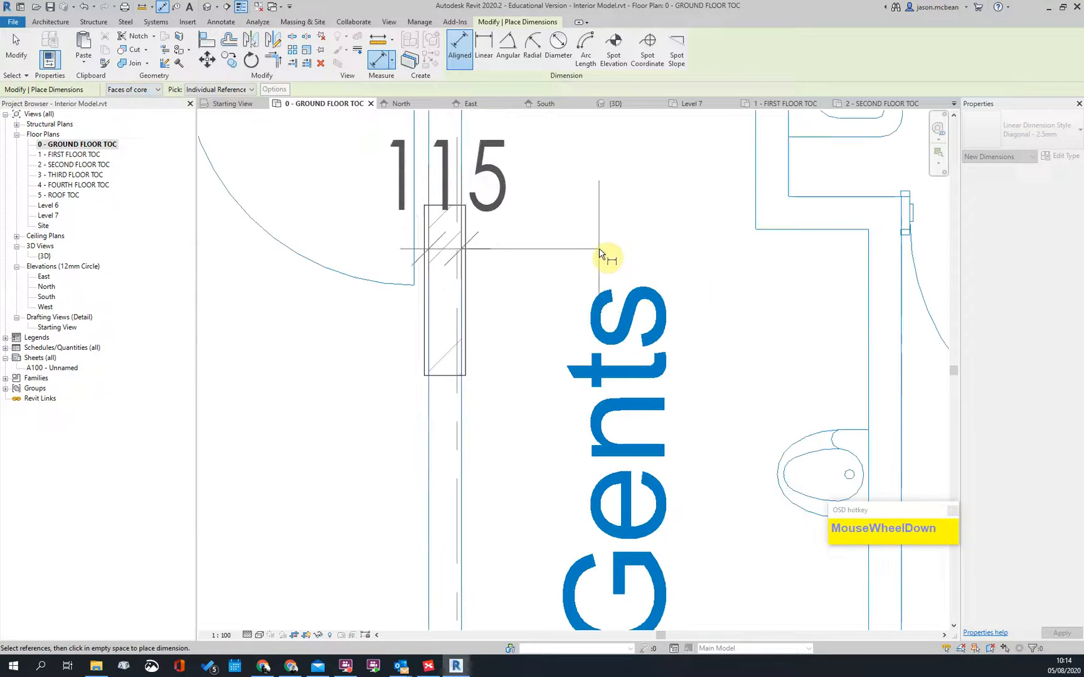
click(450, 194)
key(Escape)
key(Escape)
click(466, 223)
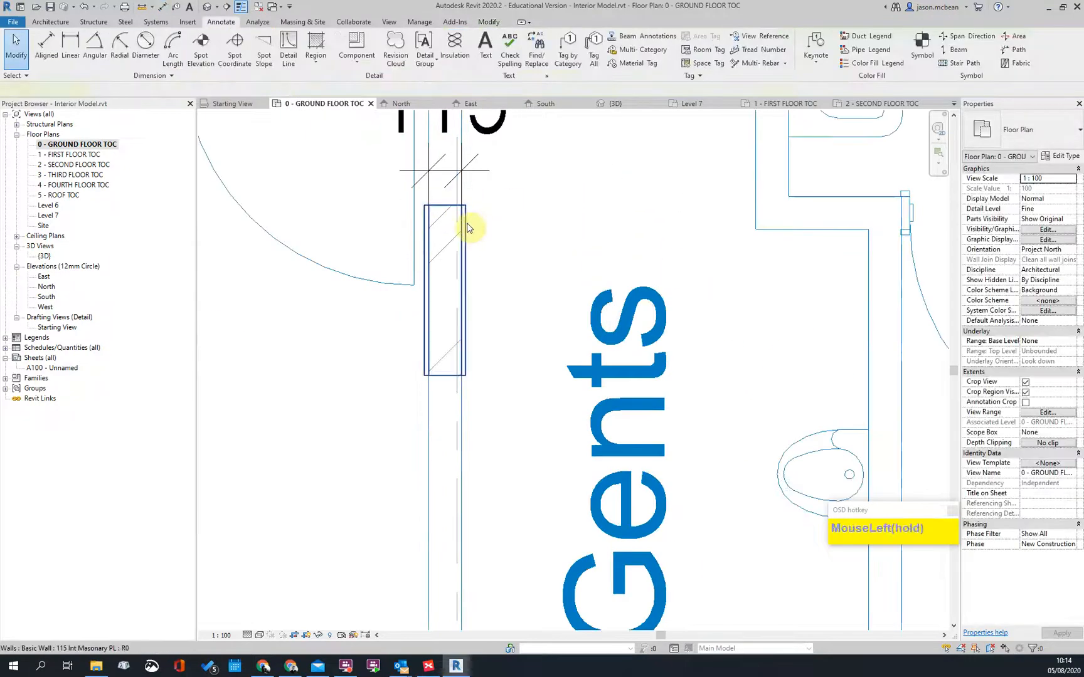
scroll(471, 213, up, 4)
scroll(469, 226, down, 2)
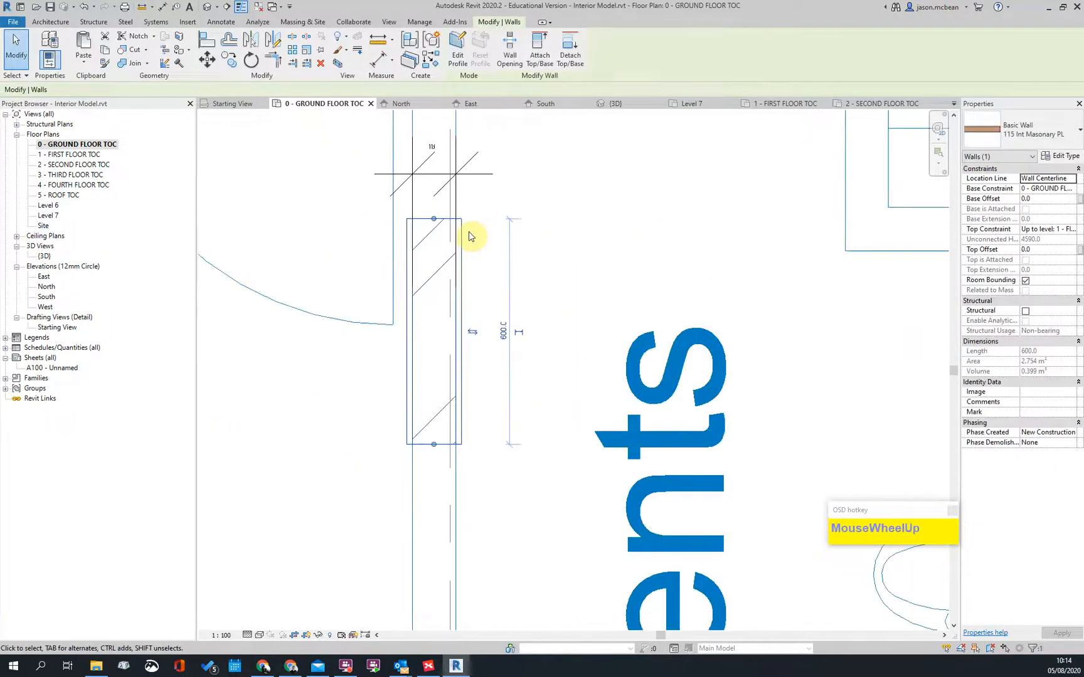
click(471, 237)
scroll(461, 364, up, 3)
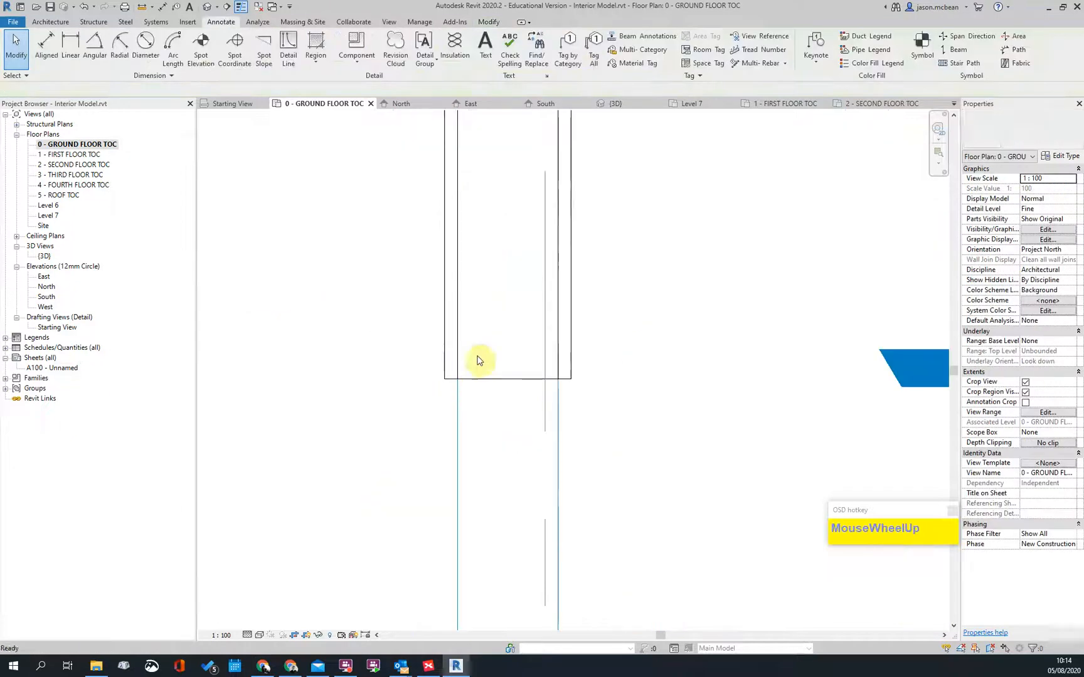
Step: Set the plan's visual style to Shaded
click(256, 637)
click(289, 592)
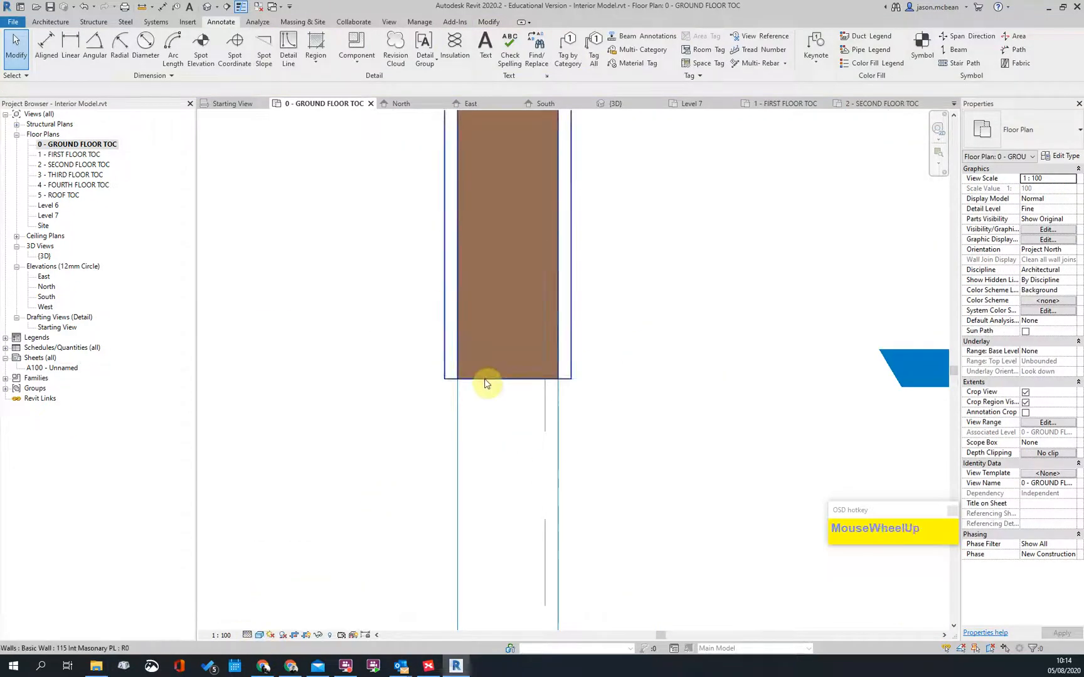
scroll(501, 380, up, 2)
key(Escape)
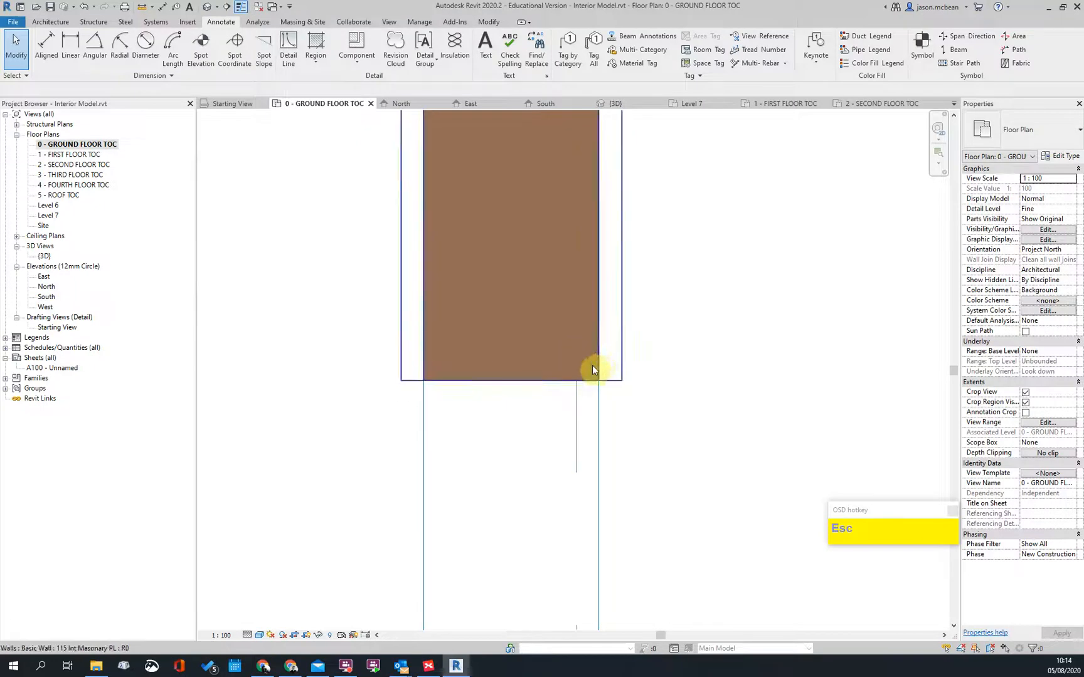
scroll(502, 363, down, 5)
Step: Delete the 115 core dimension
middle_drag(562, 309, 476, 405)
click(448, 341)
key(Delete)
Step: Stretch the Gents wall's ends to the top and bottom columns, making it 3565 long
click(423, 376)
drag(426, 364, 426, 280)
scroll(480, 265, down, 3)
drag(457, 349, 456, 521)
scroll(456, 522, up, 3)
click(588, 511)
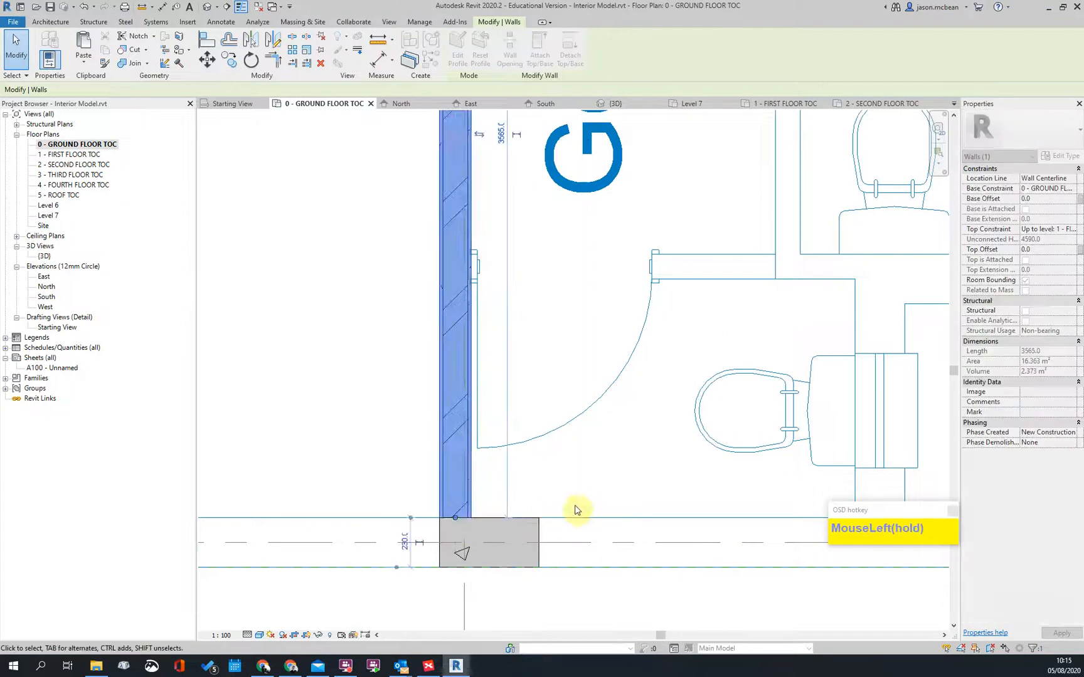
scroll(564, 344, down, 3)
scroll(560, 189, up, 5)
scroll(566, 166, down, 4)
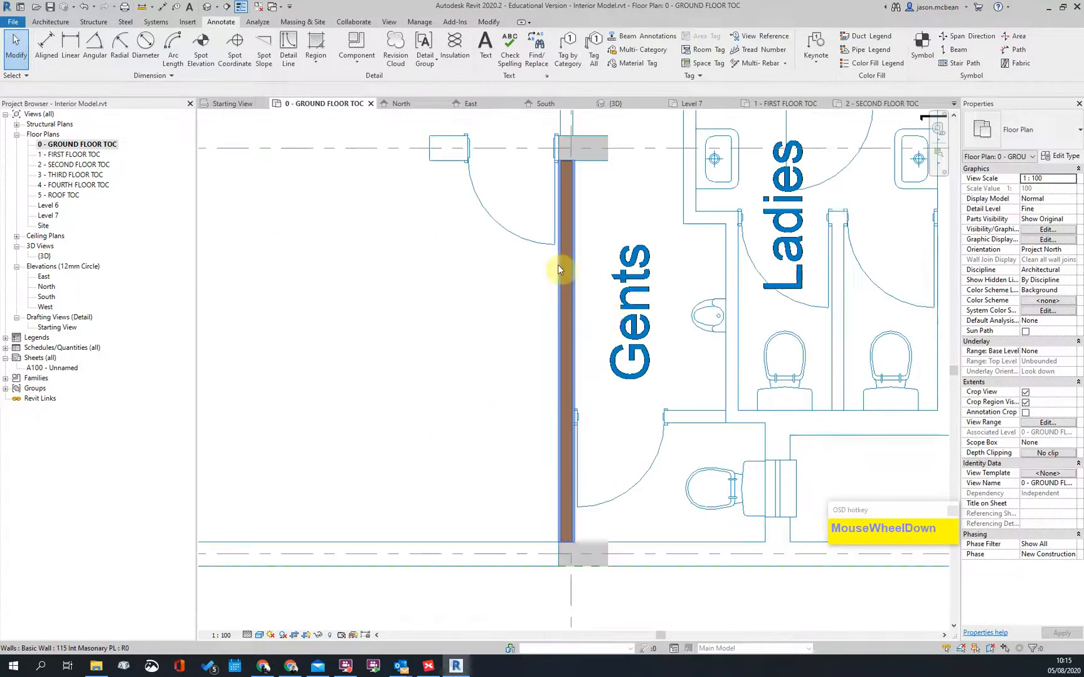
Step: Inspect the Gents wall and the left wall in the Gents, Ladies and Kitchen area
middle_drag(496, 358, 483, 460)
key(Escape)
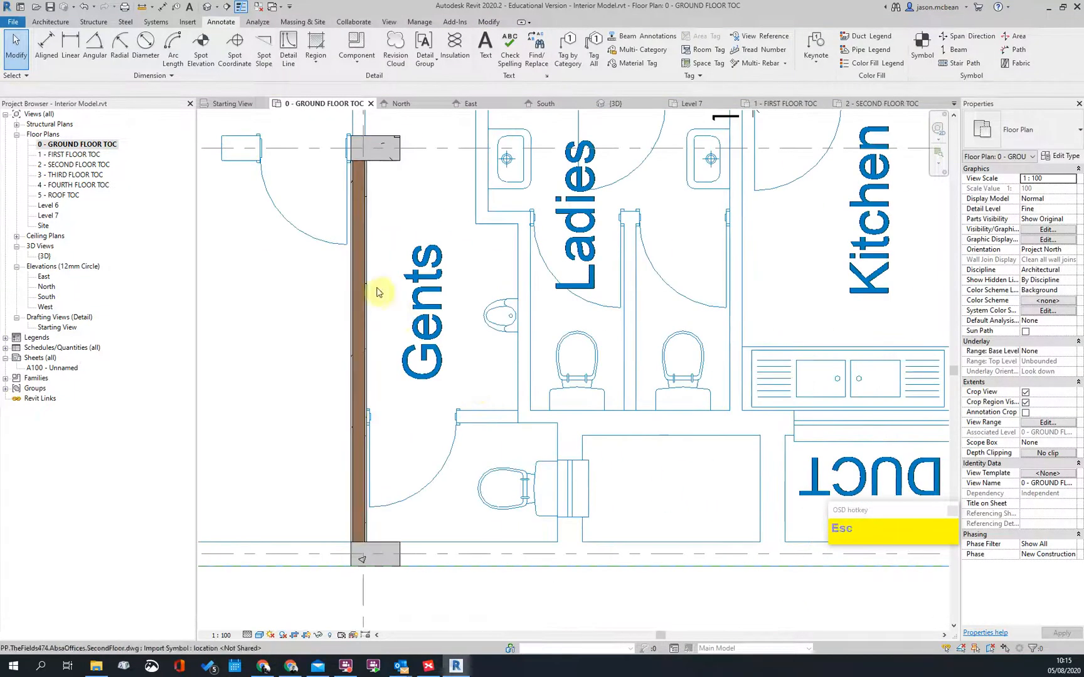
scroll(472, 384, down, 3)
scroll(369, 245, up, 4)
click(370, 245)
scroll(370, 245, down, 1)
scroll(632, 426, down, 5)
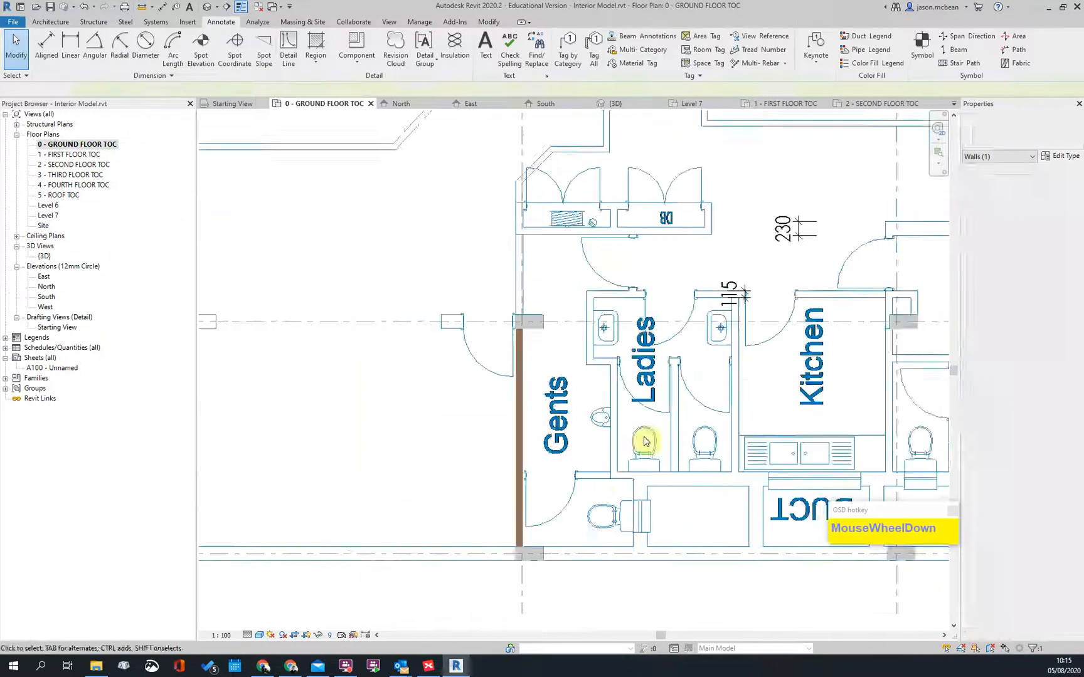
scroll(552, 194, up, 4)
scroll(502, 182, up, 3)
click(471, 178)
scroll(503, 186, up, 3)
middle_drag(503, 186, 434, 327)
key(Escape)
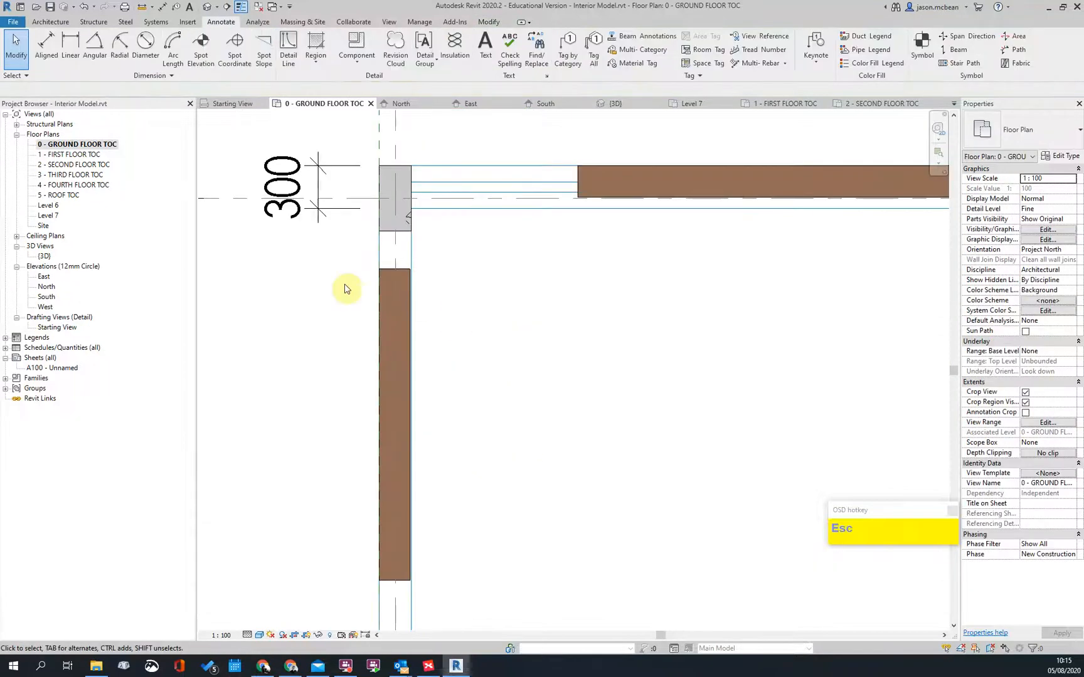
Step: Flip the vertical brown wall and start duplicating its 220 Masonary Wall type
click(389, 271)
click(369, 427)
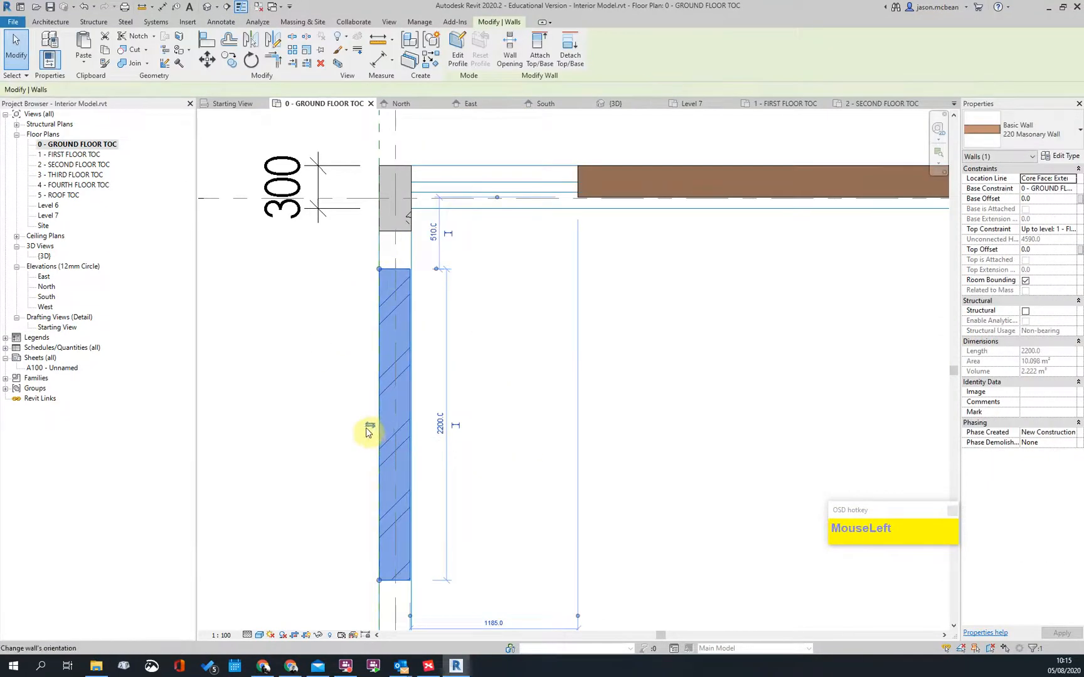
click(1069, 162)
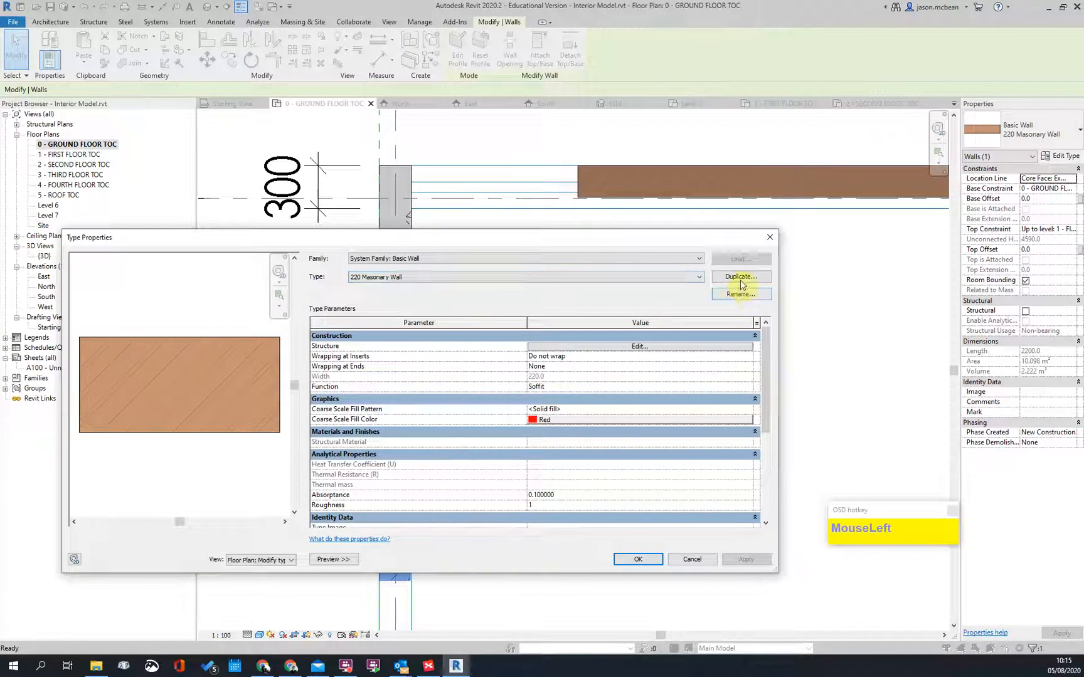
click(741, 278)
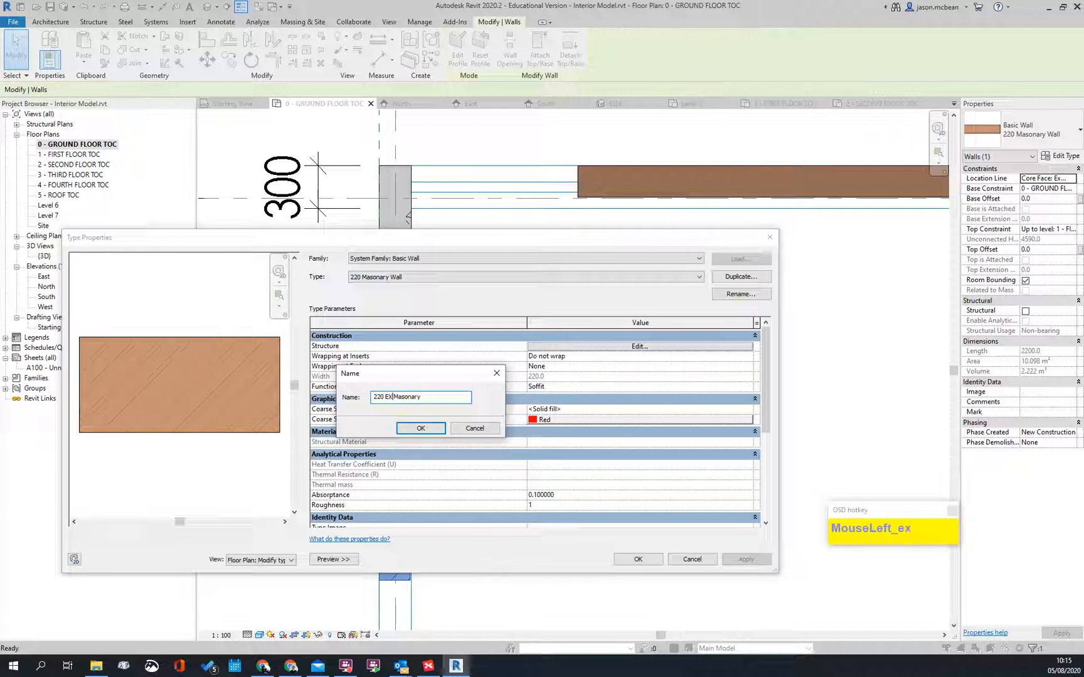
Step: Name the duplicated type '230 EXT Masonary PL INT' and confirm it
key(BackSpace)
key(BackSpace)
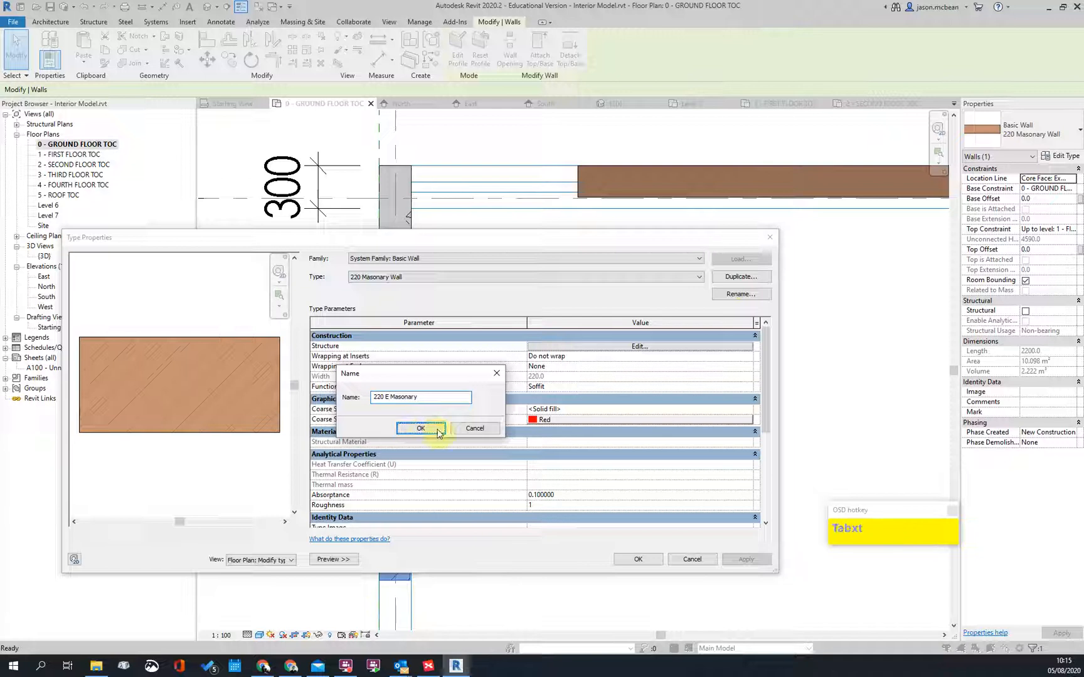
click(390, 398)
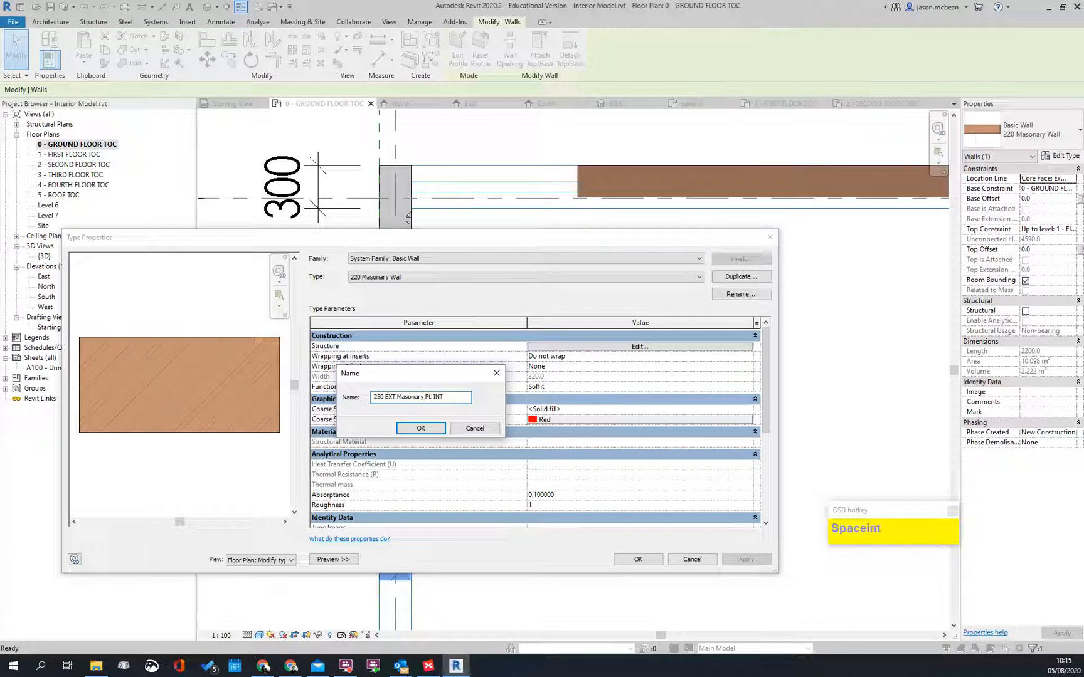
click(427, 429)
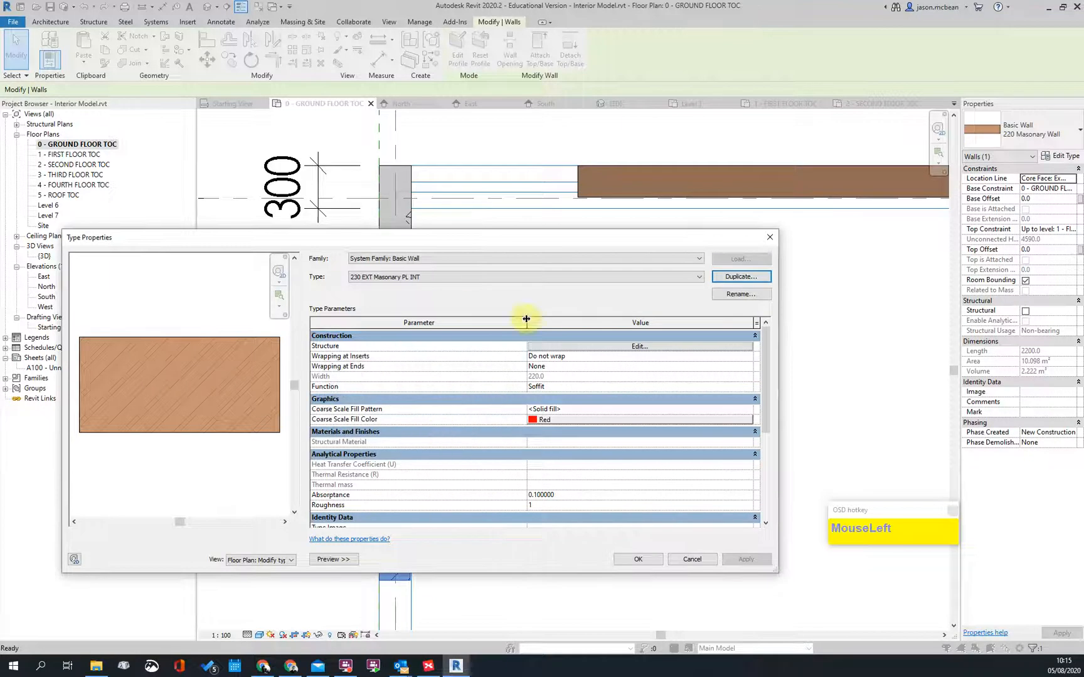
click(748, 387)
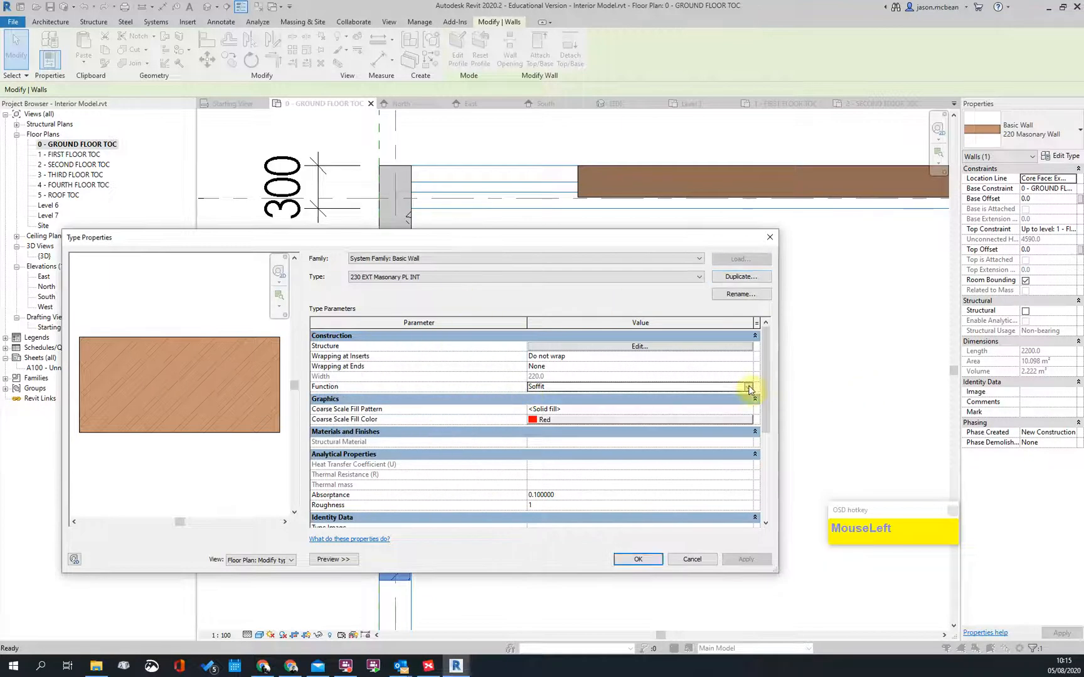
click(748, 387)
Step: Set the wall function to Exterior and the brick layer thickness to 230
click(539, 406)
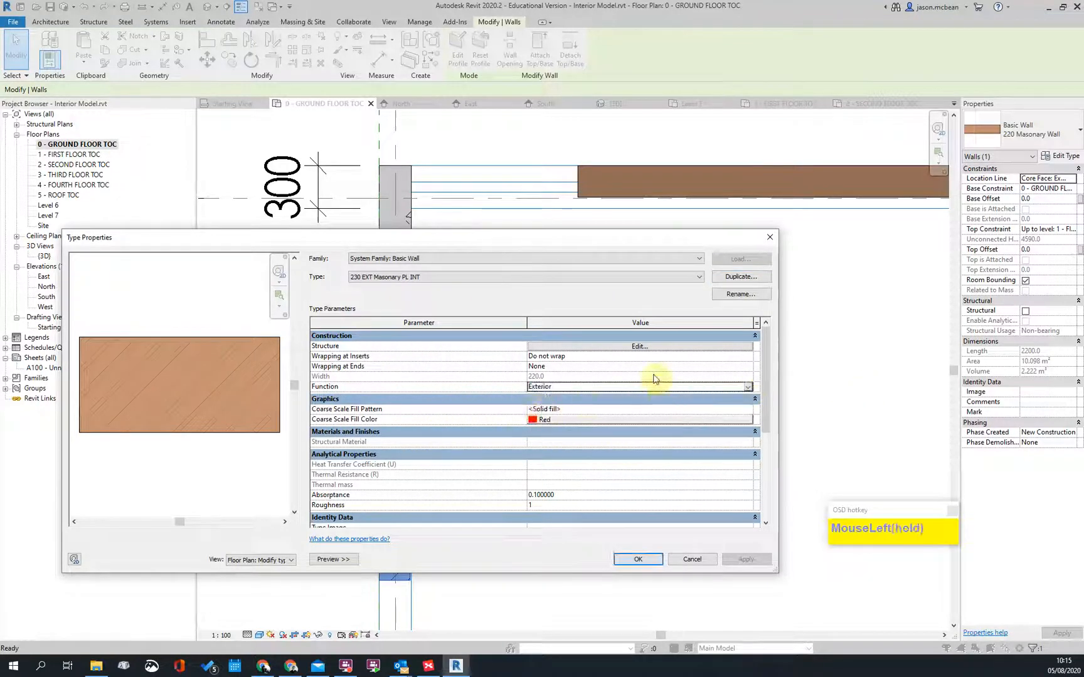
click(633, 344)
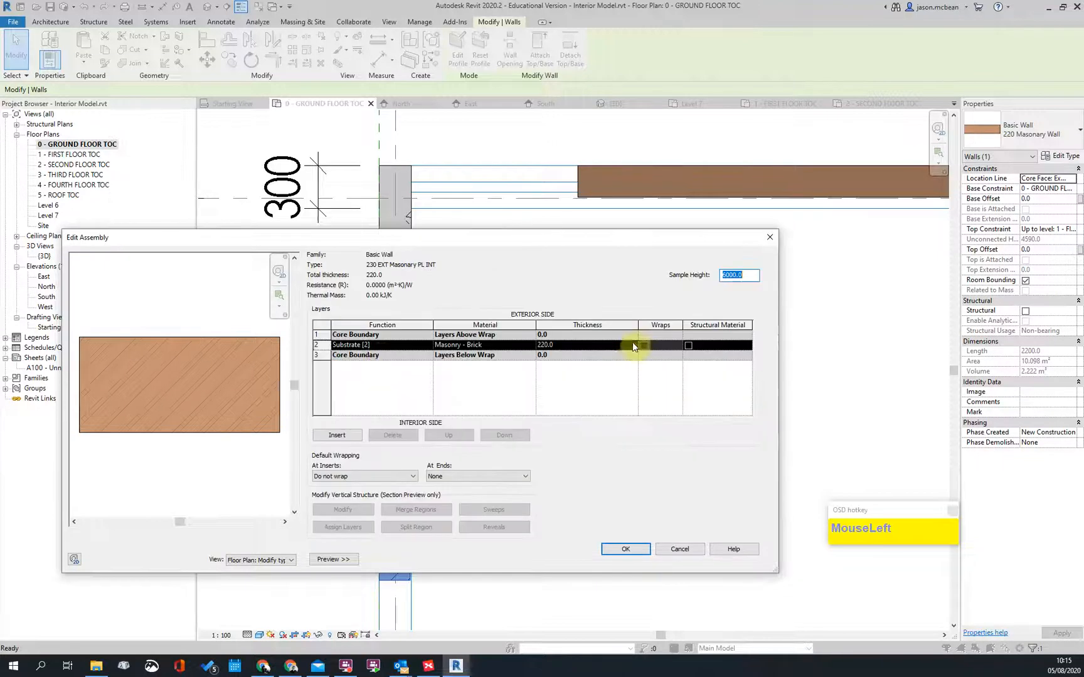
click(426, 345)
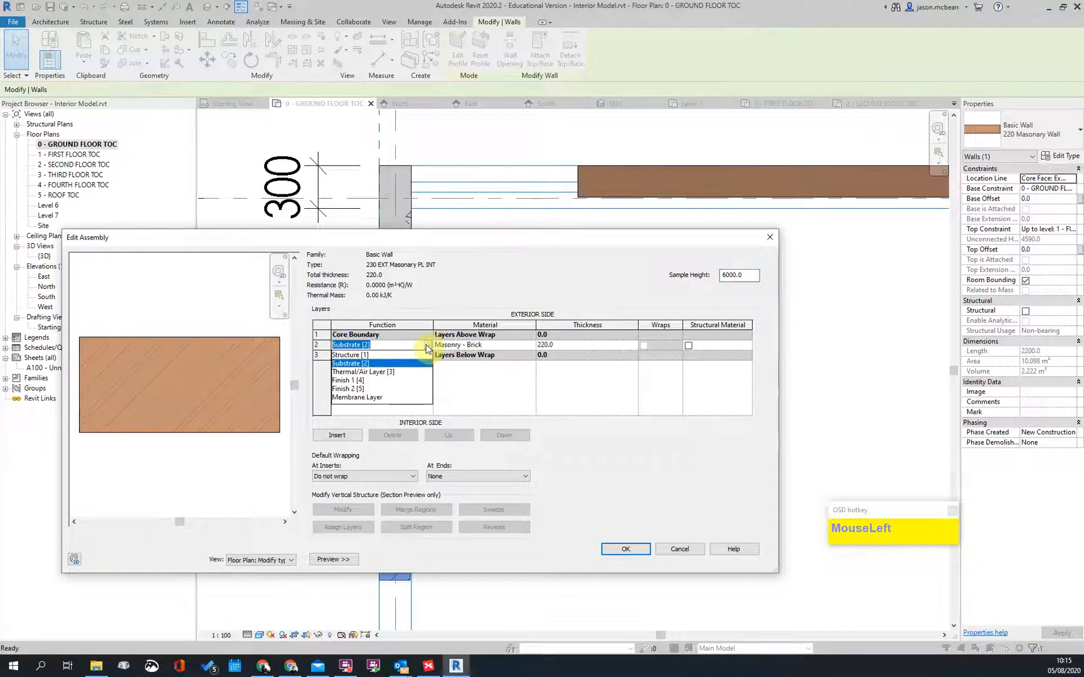
click(581, 353)
text(233)
key(BackSpace)
text(0)
click(583, 399)
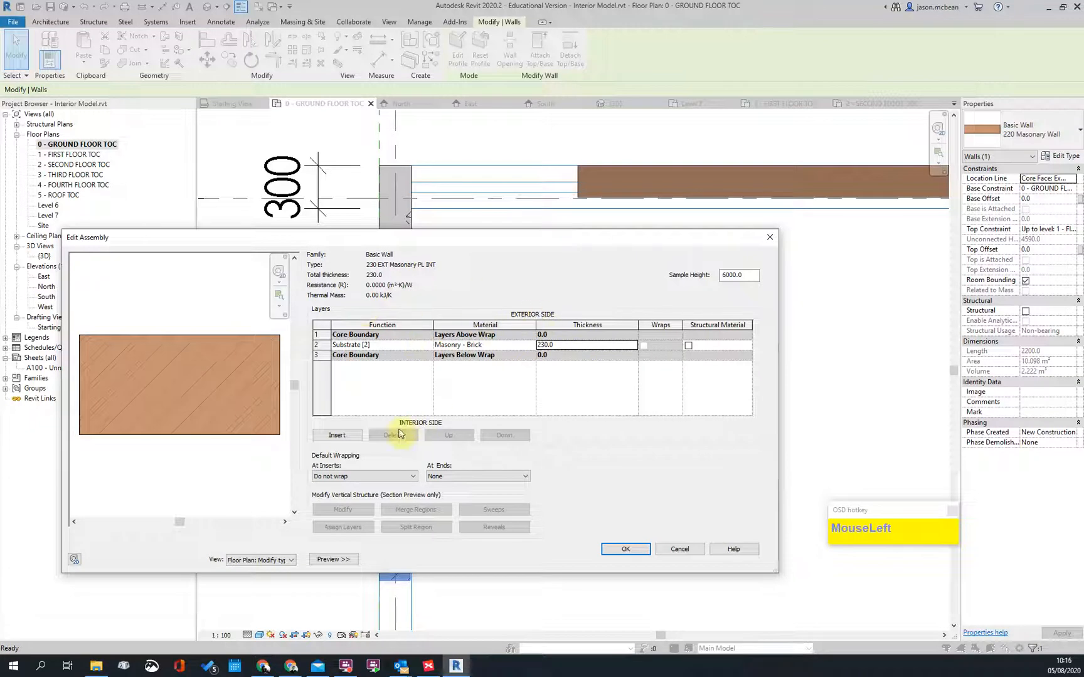
Step: Add a 15 Plaster Finish 1 layer on the interior side, giving a 245 total
click(337, 435)
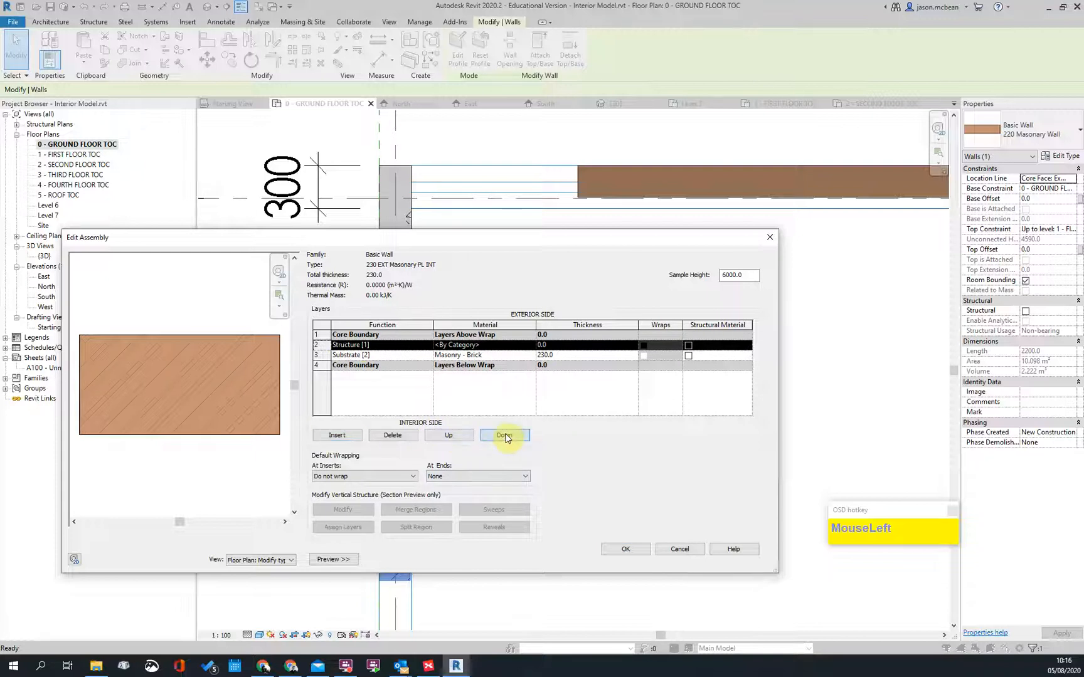
click(504, 435)
click(504, 435)
click(428, 368)
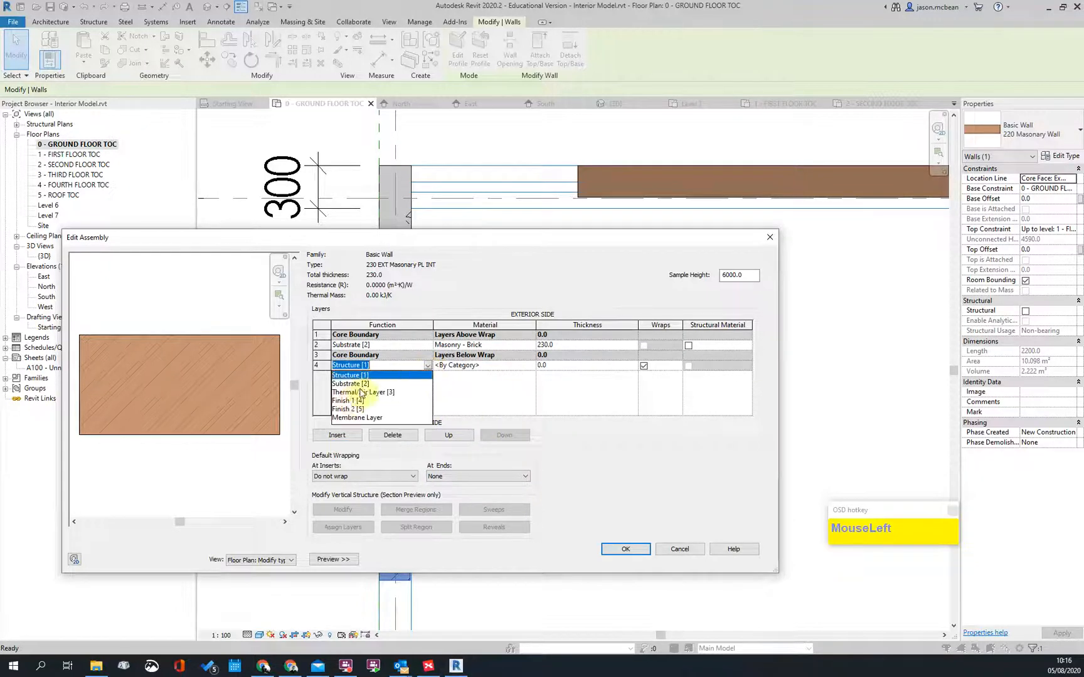
click(348, 400)
click(565, 366)
click(532, 364)
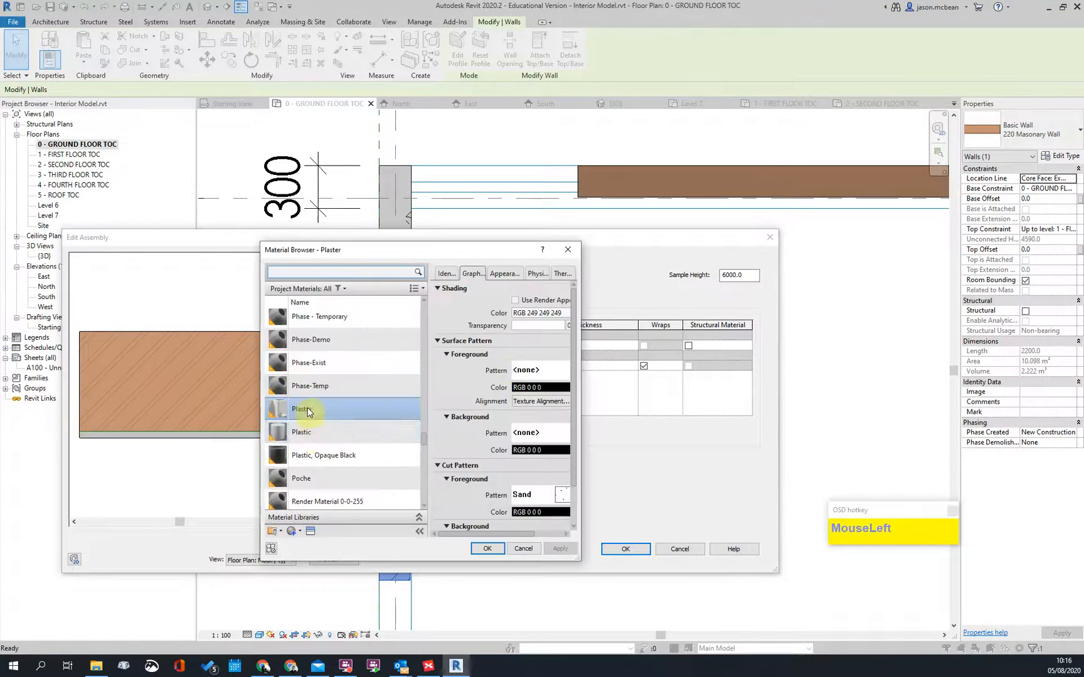
double_click(307, 409)
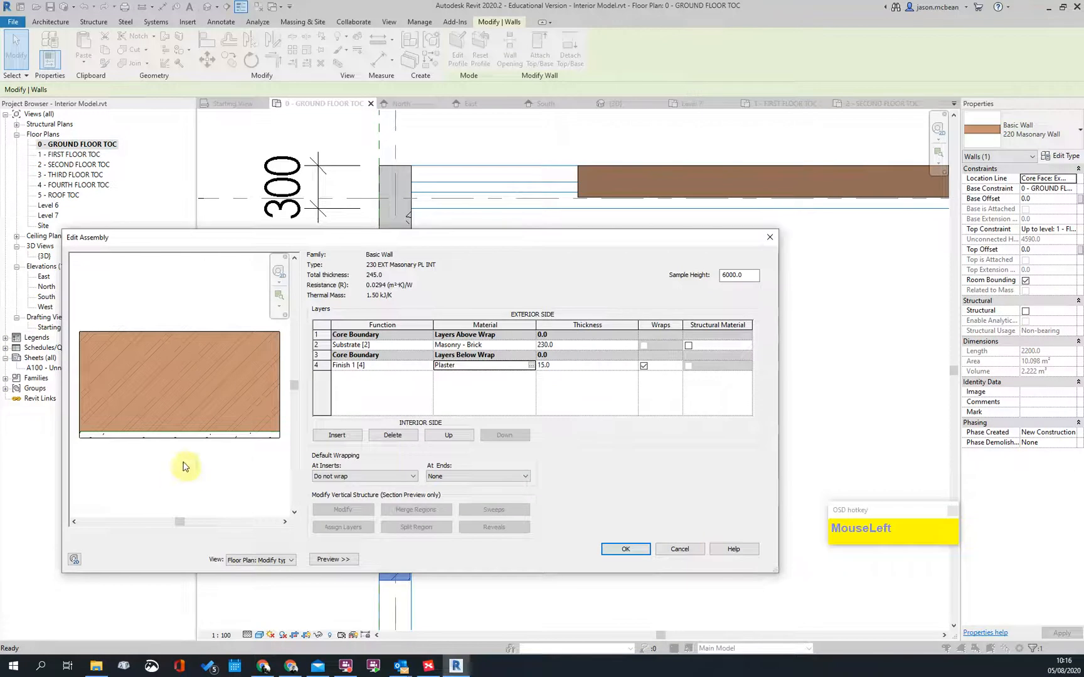
click(627, 549)
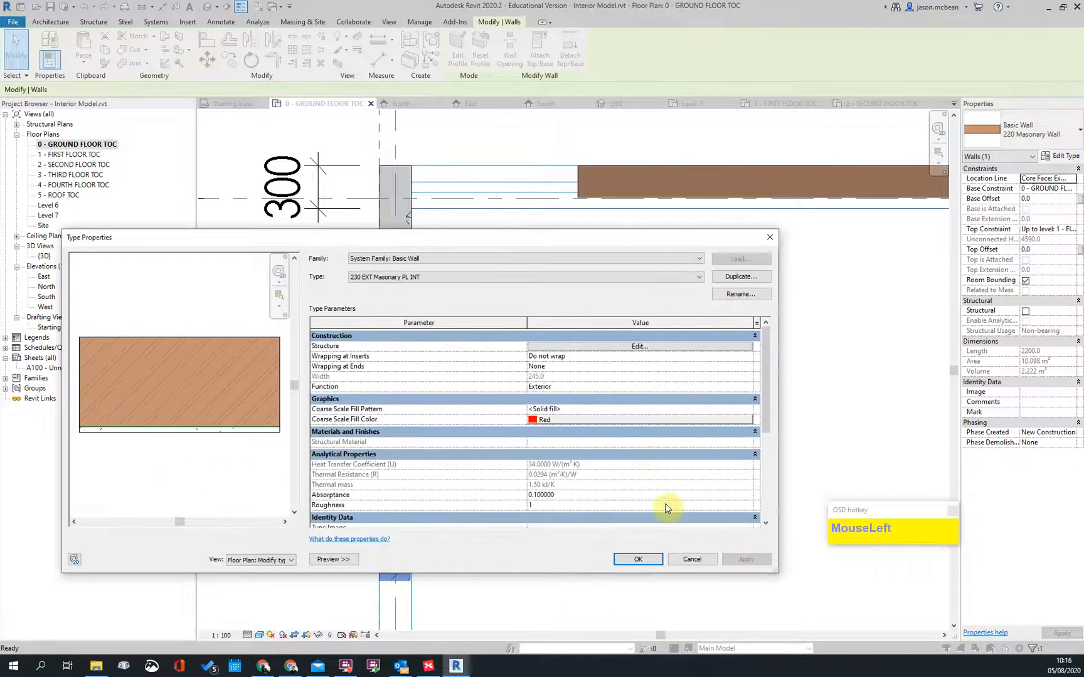
click(640, 557)
Step: Reposition the top end of the wall below the column, keeping its location line unchanged
click(576, 371)
scroll(397, 283, up, 3)
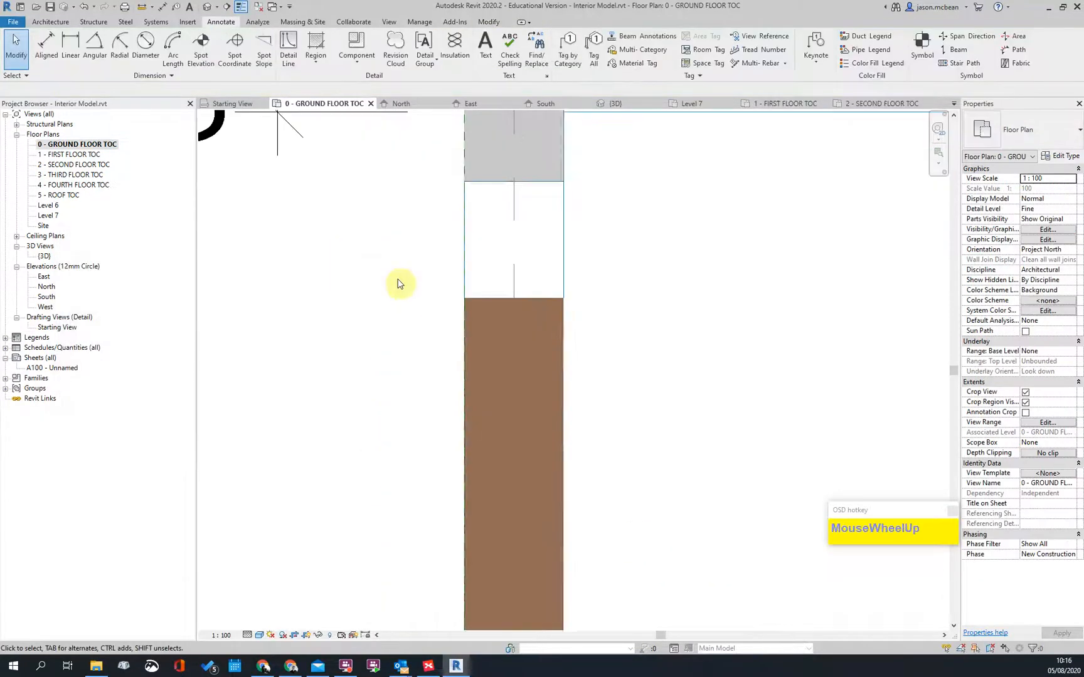
click(489, 310)
scroll(455, 288, down, 3)
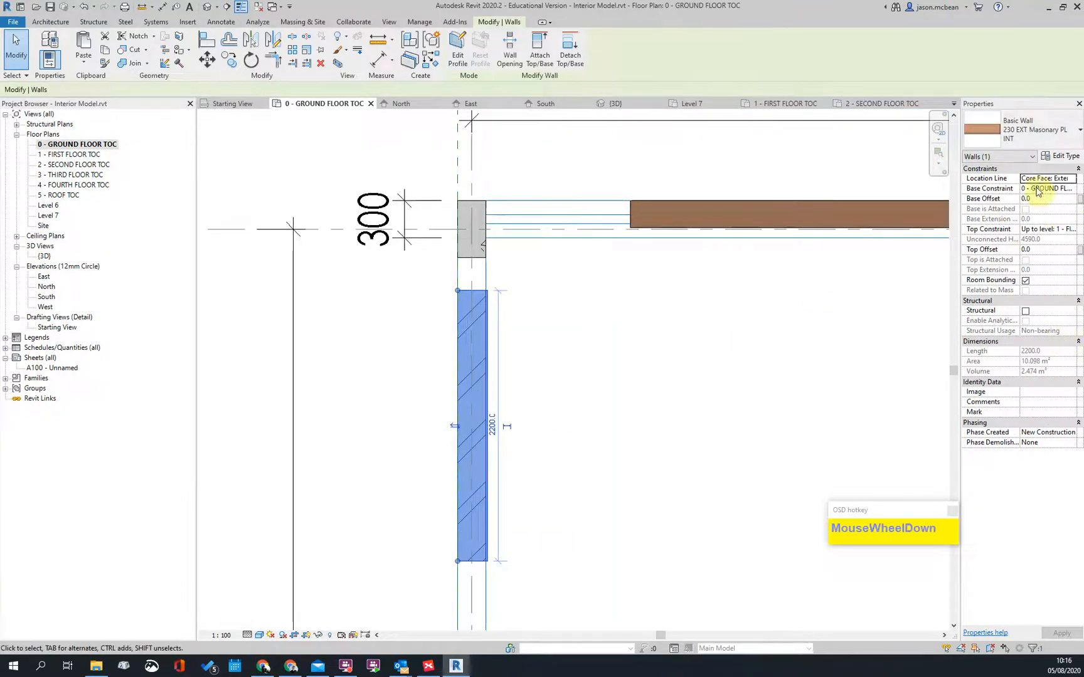
click(1072, 179)
click(1072, 180)
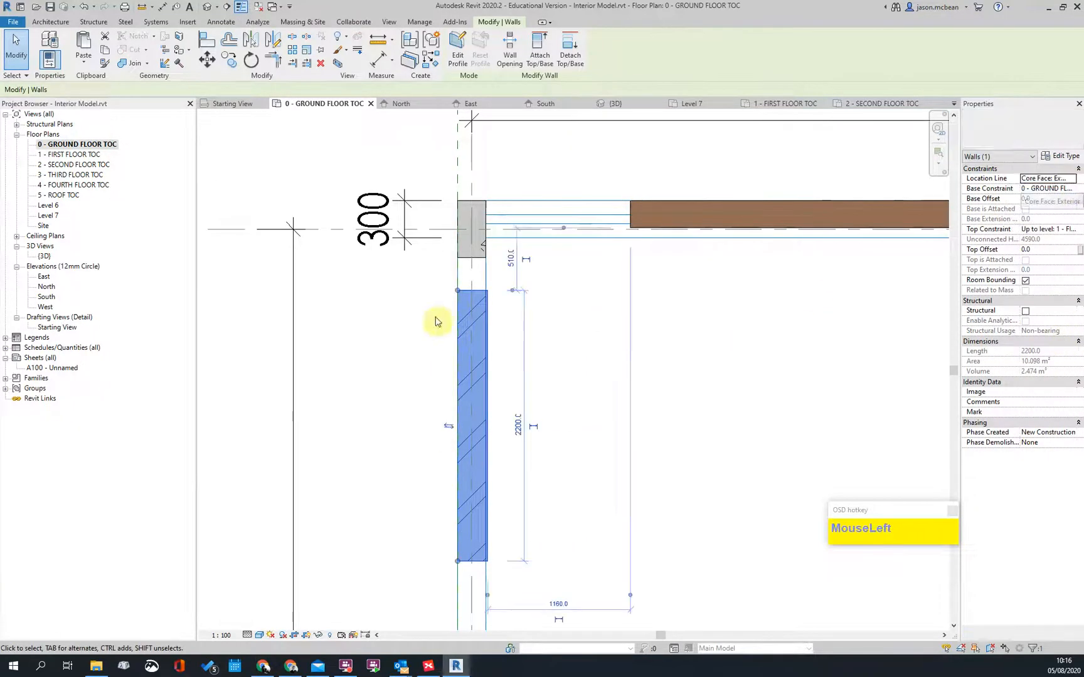
mouse_move(458, 295)
mouse_down()
mouse_move(375, 341)
mouse_move(375, 331)
mouse_move(472, 310)
mouse_move(458, 288)
mouse_move(463, 262)
mouse_move(458, 273)
mouse_up()
click(648, 375)
Step: Extend the left exterior wall down until it meets the lower wall
scroll(653, 198, up, 3)
scroll(401, 275, down, 4)
middle_drag(447, 489, 464, 318)
scroll(365, 453, up, 3)
scroll(360, 394, down, 3)
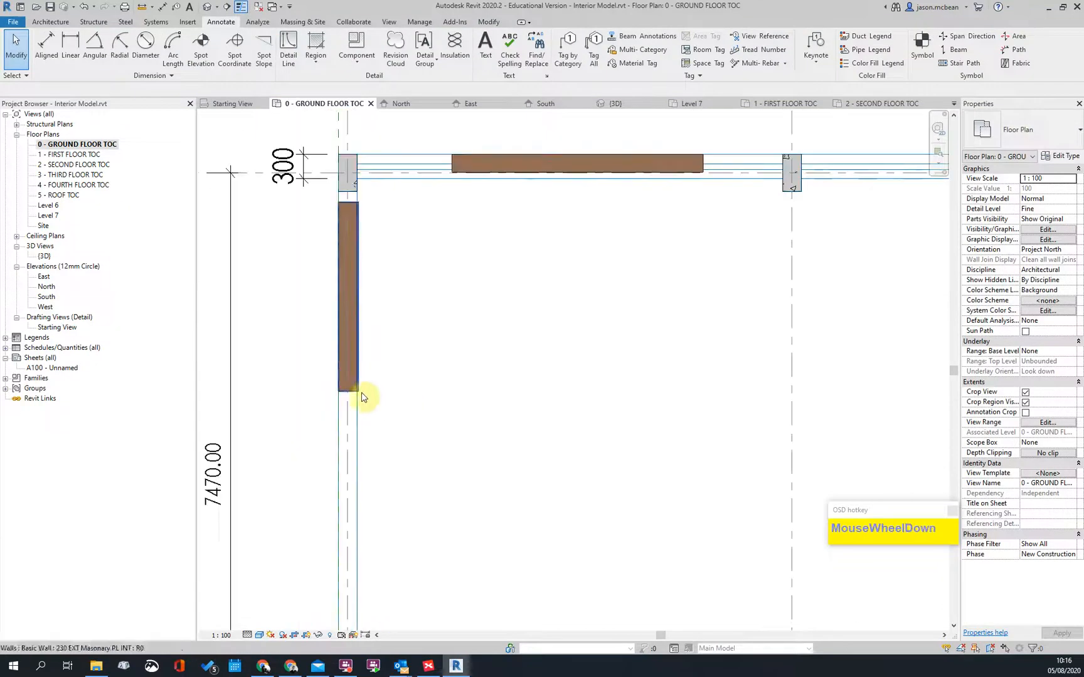
scroll(371, 274, up, 2)
scroll(362, 303, down, 3)
scroll(363, 295, up, 2)
click(363, 285)
mouse_move(363, 285)
mouse_down()
mouse_move(345, 563)
mouse_move(357, 567)
mouse_up()
click(382, 570)
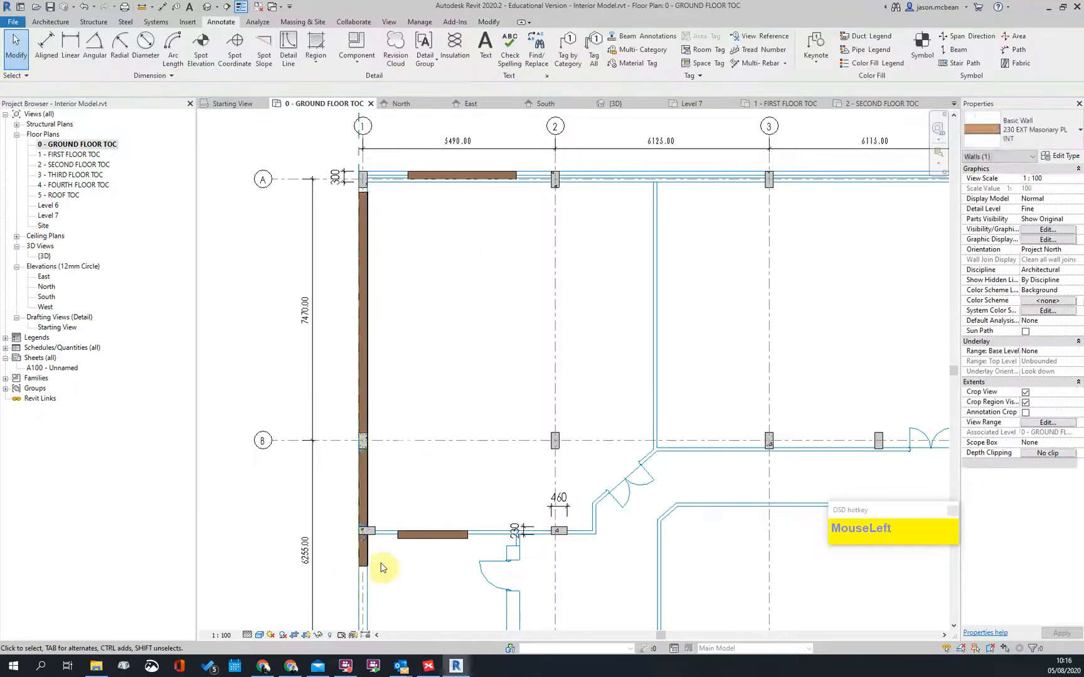
Step: Draw a short 900 internal wall near grid B with Create Similar from the Gents wall
scroll(435, 514, up, 3)
key(Escape)
scroll(419, 518, down, 2)
middle_drag(454, 515, 502, 621)
scroll(506, 580, up, 2)
click(506, 580)
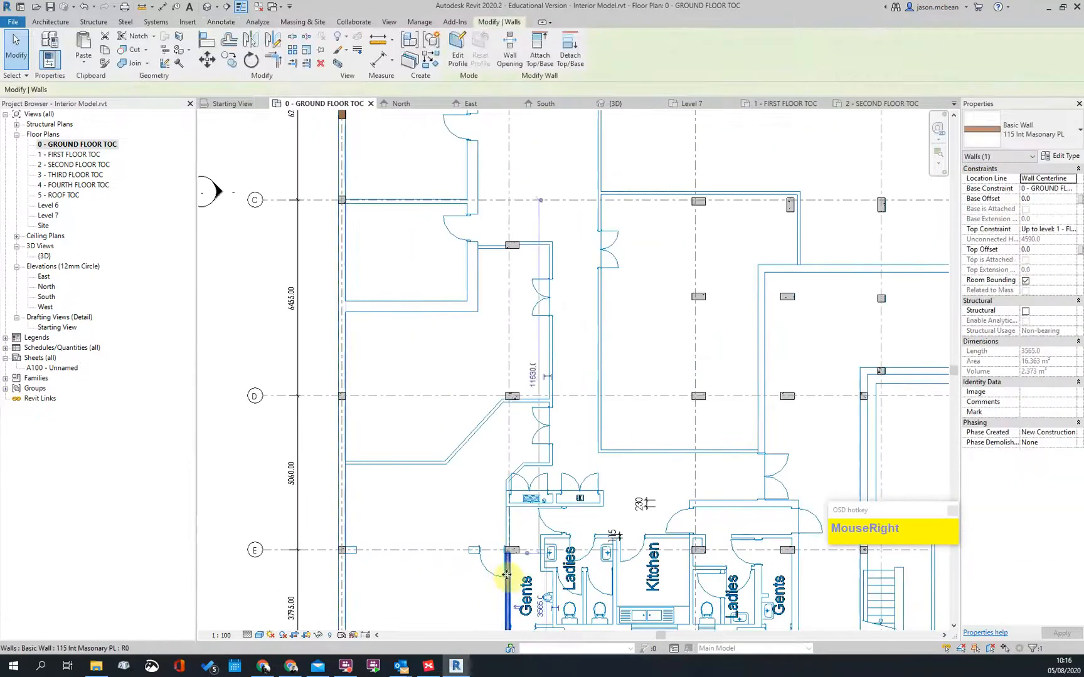
right_click(507, 576)
click(541, 406)
middle_drag(430, 220, 363, 370)
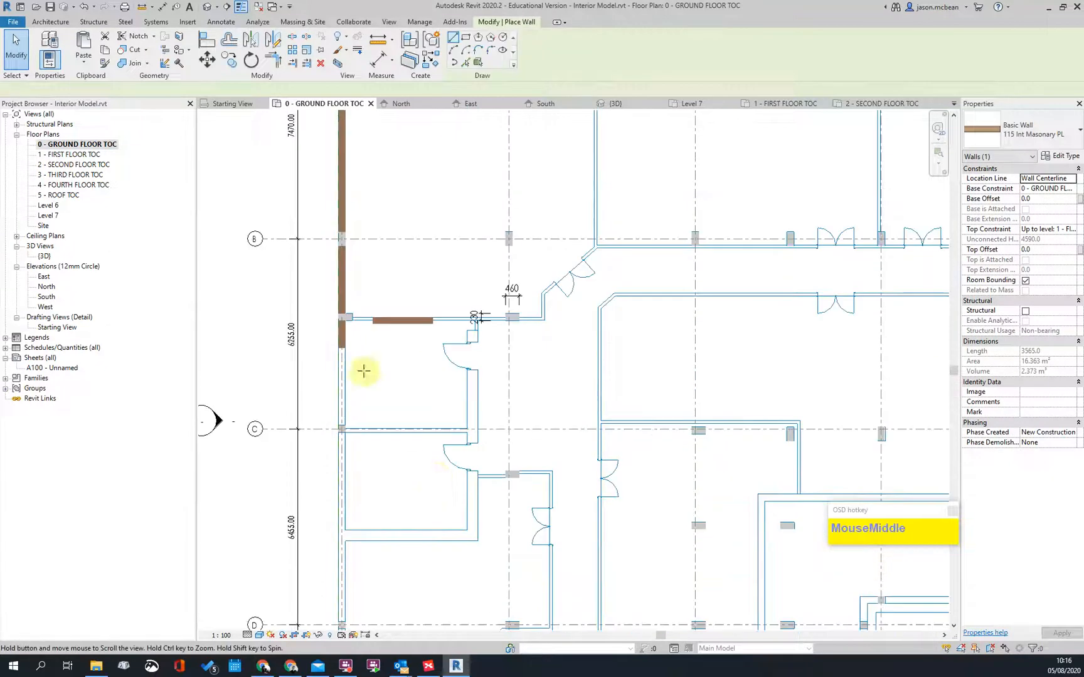
scroll(363, 370, up, 3)
click(300, 313)
click(364, 308)
scroll(369, 333, up, 5)
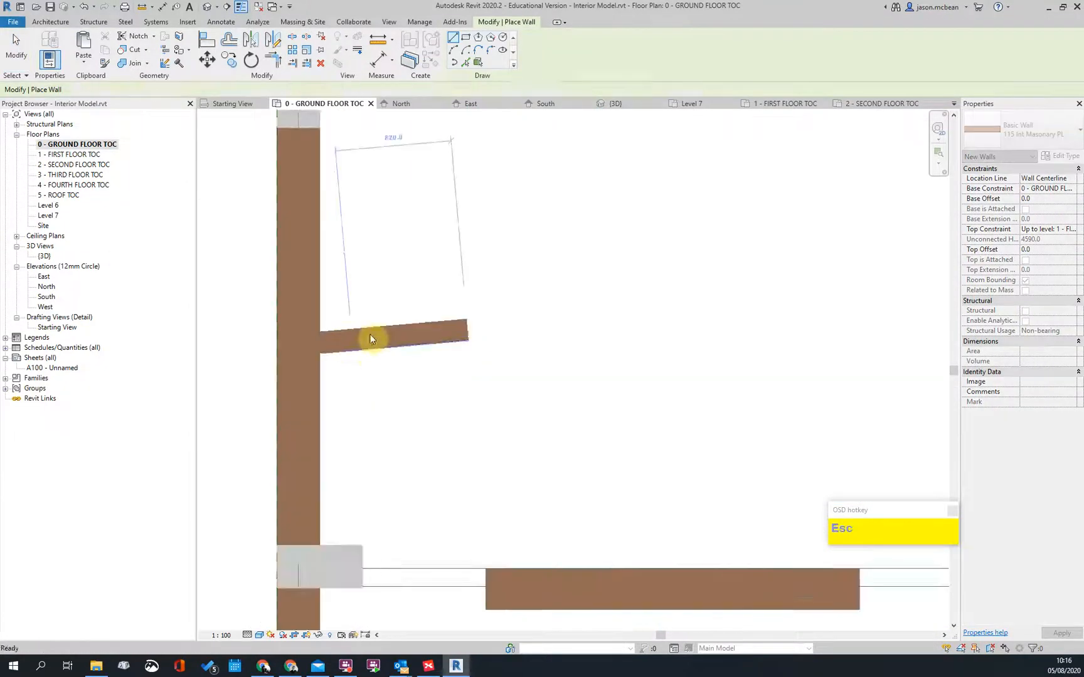
key(Escape)
key(Escape)
Step: Straighten the new short internal wall so it runs horizontally
click(304, 322)
mouse_move(547, 332)
mouse_down()
mouse_move(527, 358)
mouse_move(539, 372)
mouse_move(544, 357)
mouse_up()
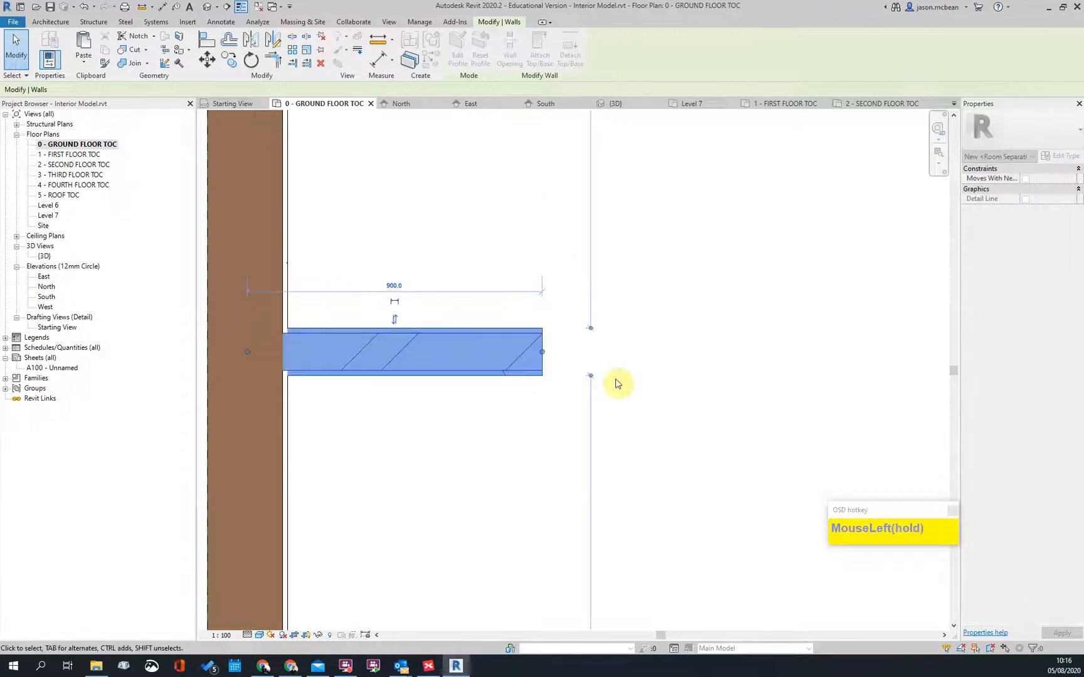
key(Escape)
scroll(492, 333, down, 3)
scroll(492, 333, up, 2)
Step: Place a 230 aligned dimension (DI) across the exterior wall's brick core
key(d)
key(i)
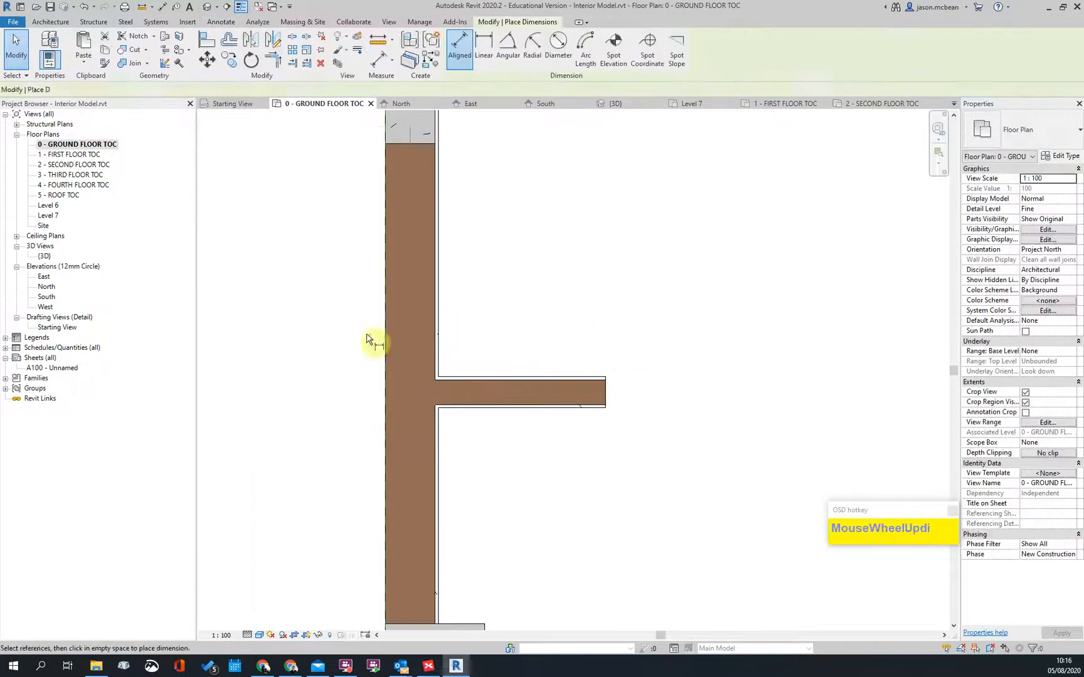
click(388, 345)
click(437, 368)
click(583, 293)
click(455, 304)
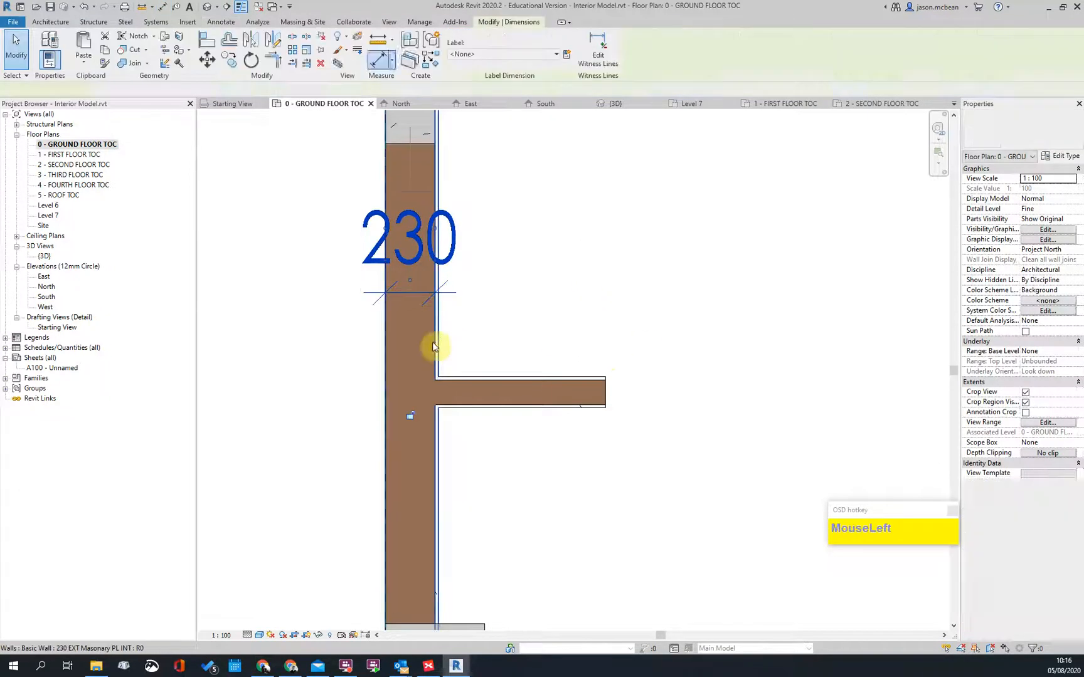
click(496, 307)
Step: Inspect the short wall and concrete column, then select the wall at the grid 1/A corner
scroll(491, 370, down, 3)
click(501, 347)
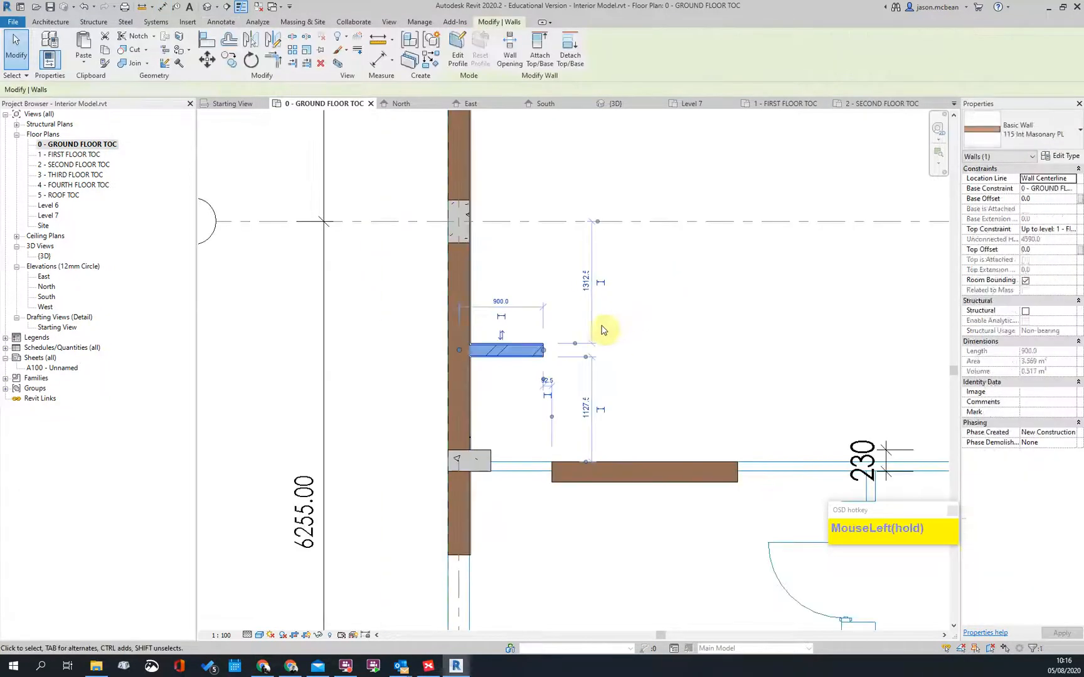
middle_drag(540, 323, 491, 537)
scroll(416, 350, down, 2)
scroll(362, 363, up, 1)
scroll(362, 362, up, 2)
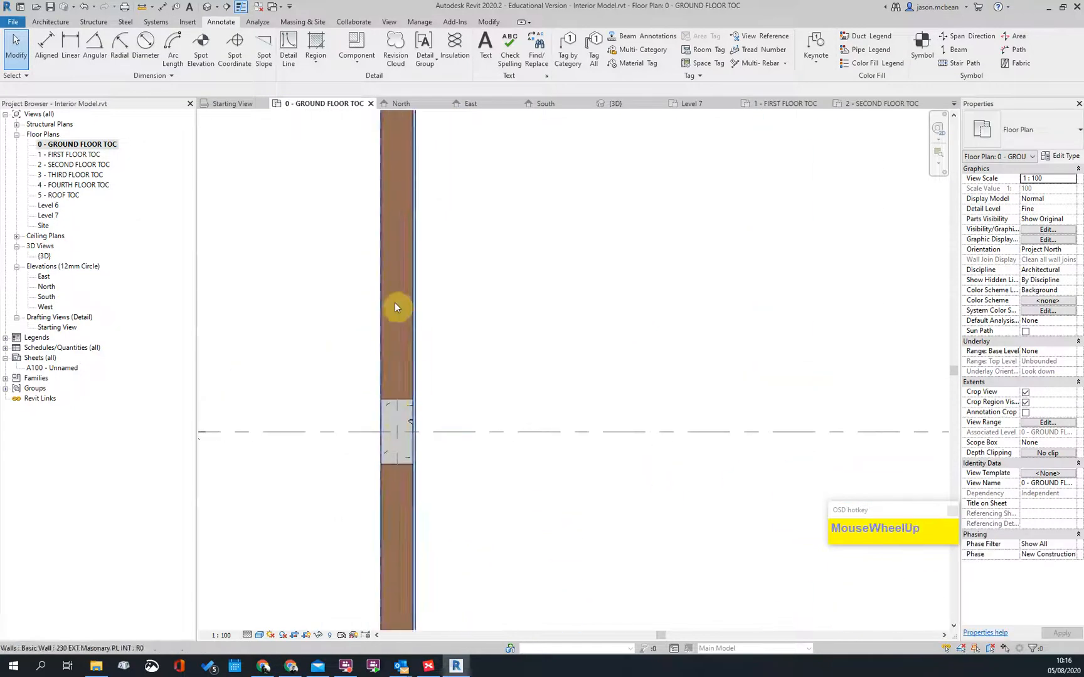
scroll(387, 346, up, 2)
scroll(401, 473, up, 2)
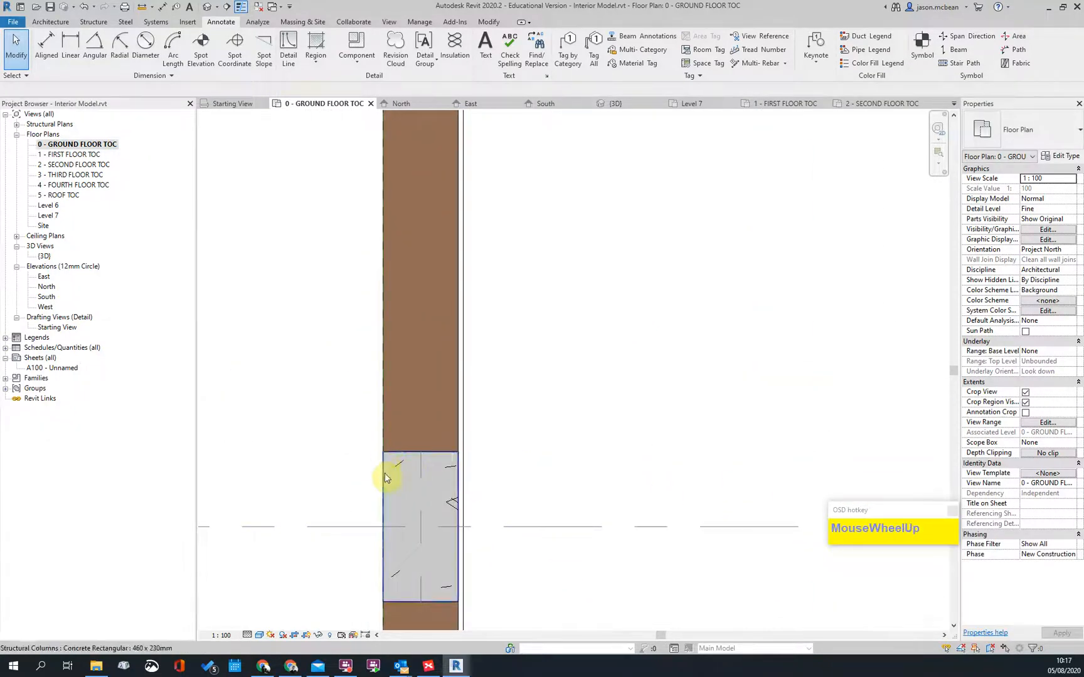
click(384, 474)
click(612, 421)
scroll(443, 439, down, 5)
scroll(411, 276, up, 2)
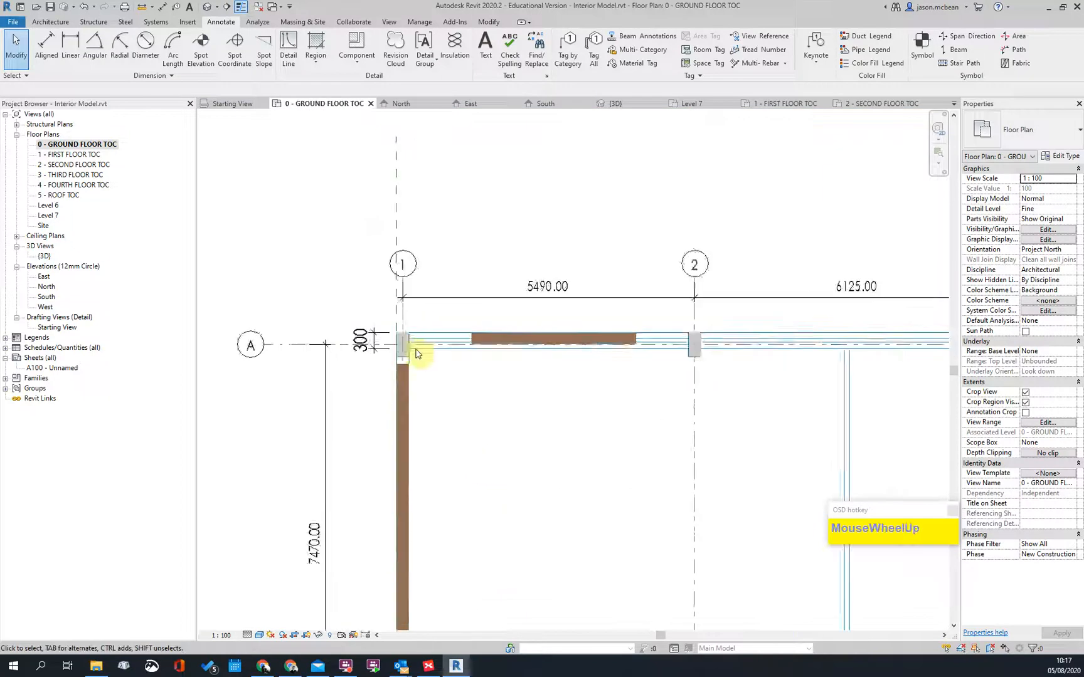
scroll(368, 376, up, 3)
click(340, 370)
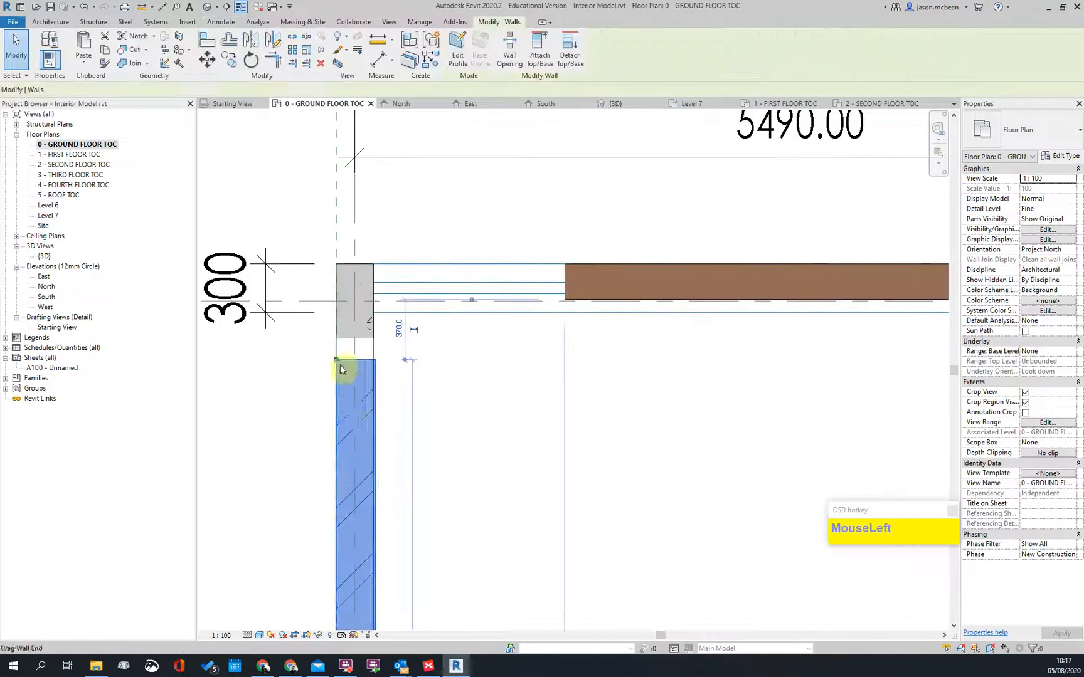
Step: Switch to Hidden Line and pull the grid 1 wall end up to the corner column
click(259, 636)
click(284, 578)
click(412, 407)
scroll(339, 356, up, 2)
click(305, 344)
drag(303, 338, 298, 307)
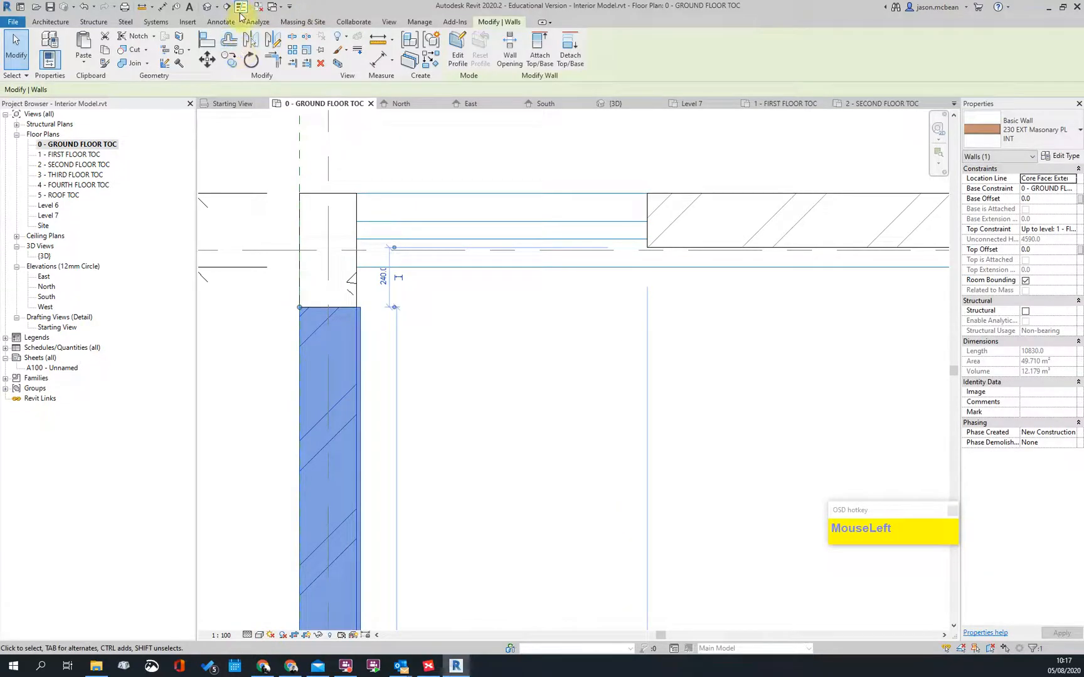
Step: Turn off Thin Lines and check the extended wall's join at the column
click(240, 12)
click(421, 387)
scroll(331, 358, up, 2)
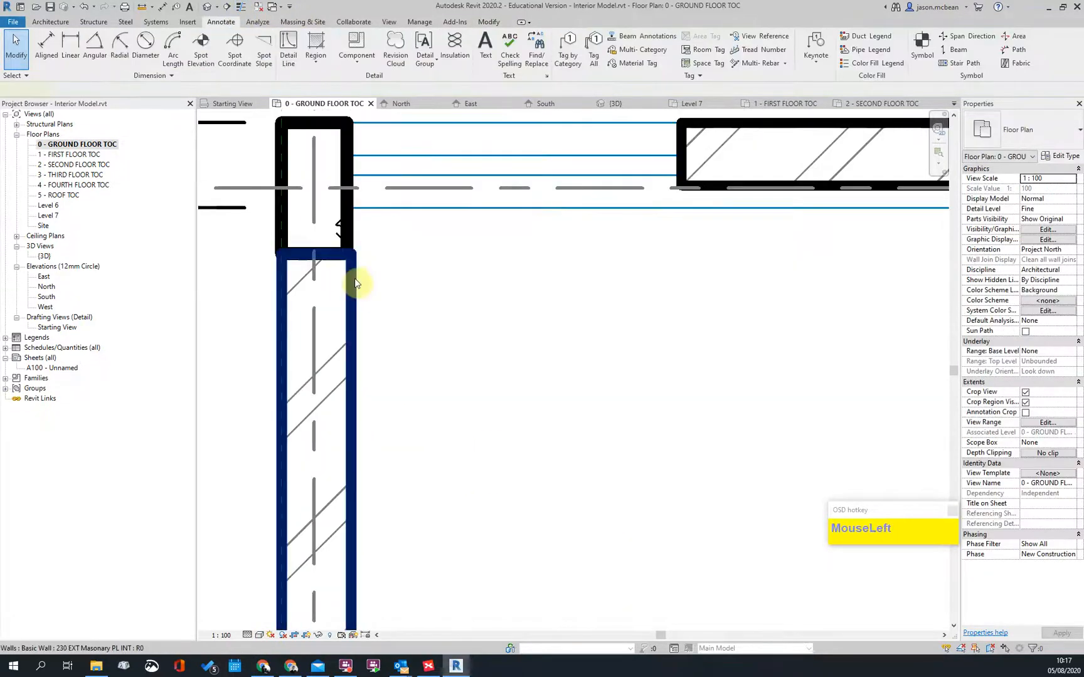
click(355, 283)
scroll(322, 230, up, 3)
scroll(439, 320, down, 2)
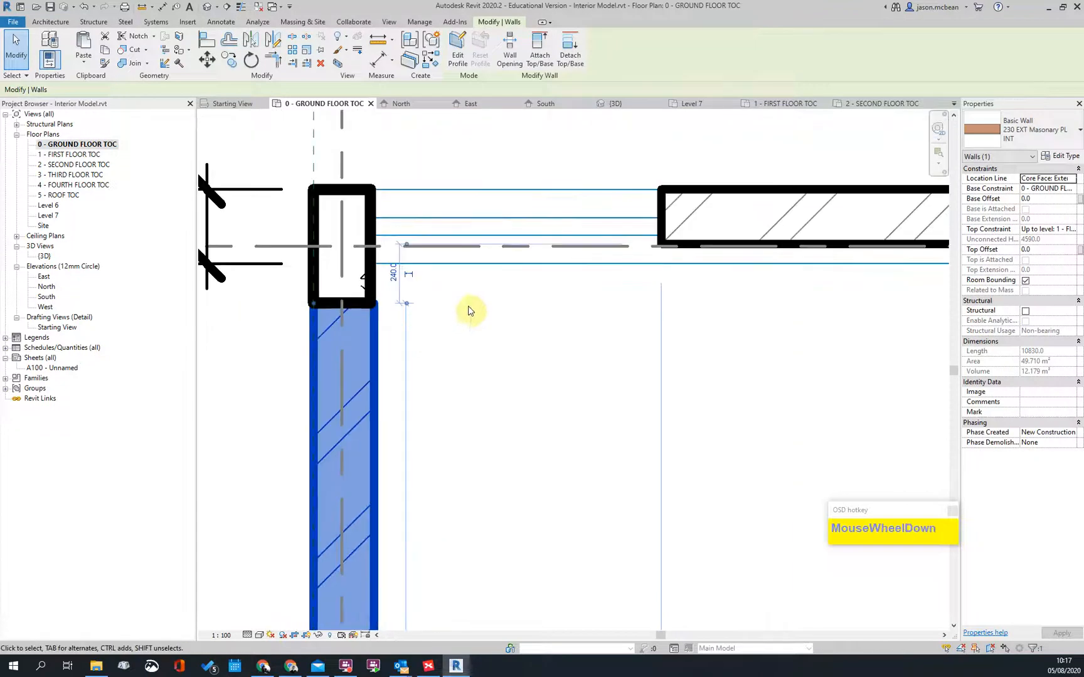
click(387, 321)
scroll(380, 302, up, 1)
click(379, 322)
key(Escape)
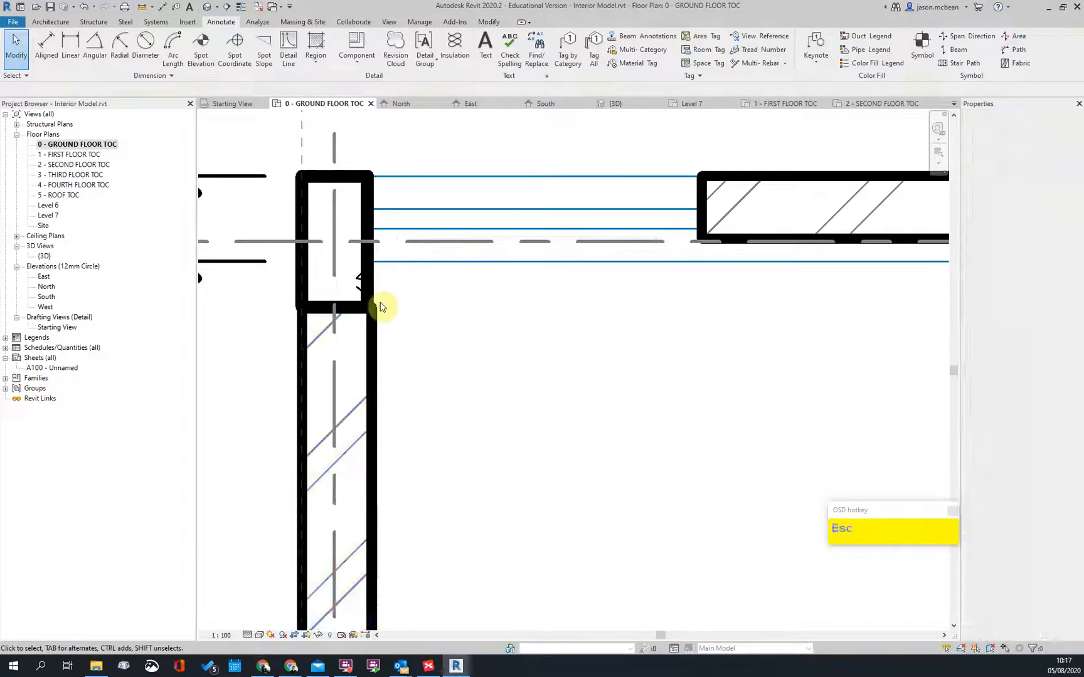
scroll(394, 558, down, 3)
Step: Pan across the plan from the corner column to grids D–F to review the walls
middle_drag(395, 558, 371, 367)
scroll(416, 310, down, 2)
scroll(402, 511, up, 2)
scroll(402, 513, up, 2)
middle_drag(503, 534, 494, 360)
scroll(411, 329, up, 6)
key(Escape)
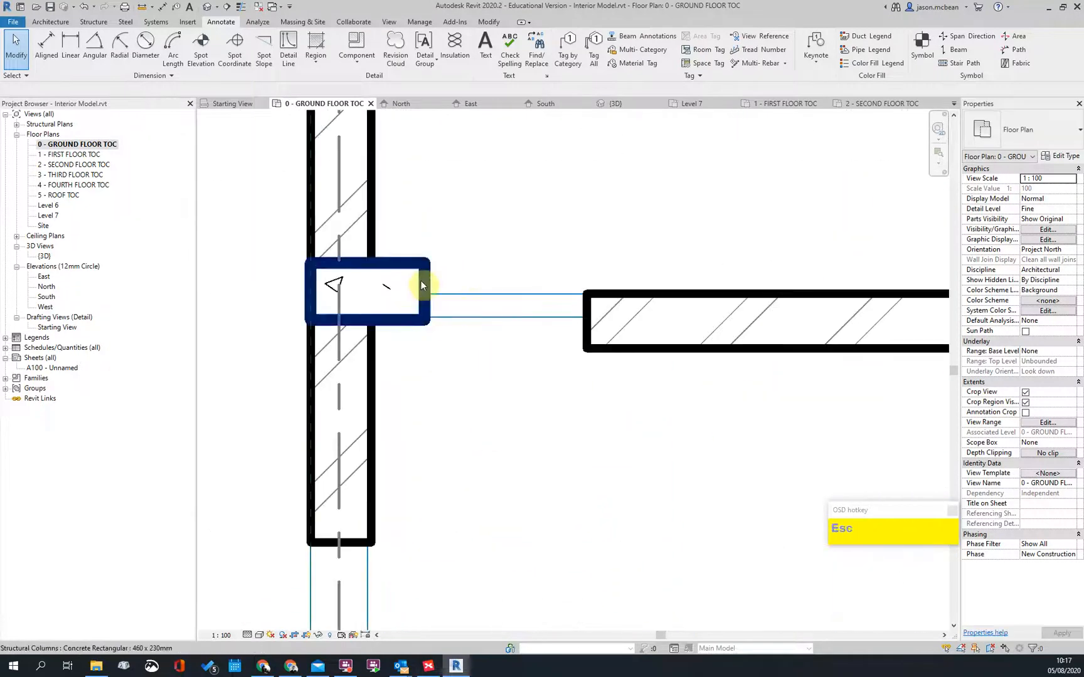
scroll(421, 282, down, 3)
scroll(396, 321, down, 3)
middle_drag(485, 455, 430, 399)
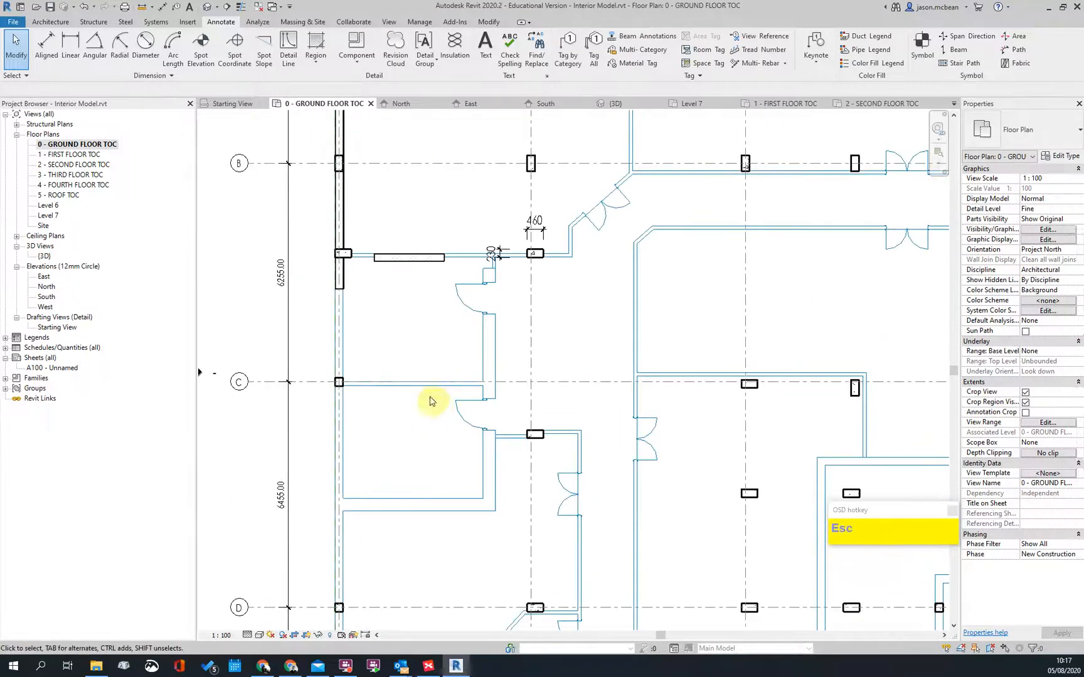
scroll(423, 302, down, 5)
scroll(397, 519, up, 5)
scroll(408, 477, up, 1)
scroll(477, 375, down, 4)
middle_drag(374, 328, 259, 656)
Step: Reapply Hidden Line, turn Thin Lines back on, and select the grid 1–2 wall
click(262, 636)
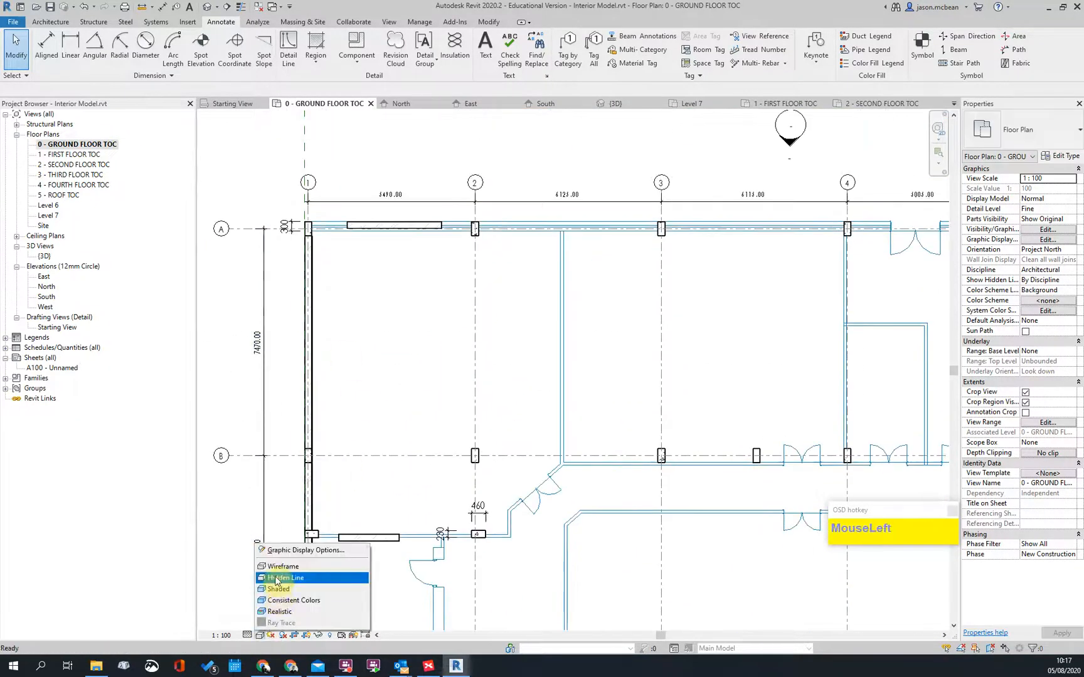
click(279, 578)
scroll(330, 401, up, 4)
key(Escape)
click(240, 6)
scroll(363, 363, down, 4)
scroll(361, 446, up, 5)
key(Escape)
click(322, 438)
scroll(668, 431, up, 5)
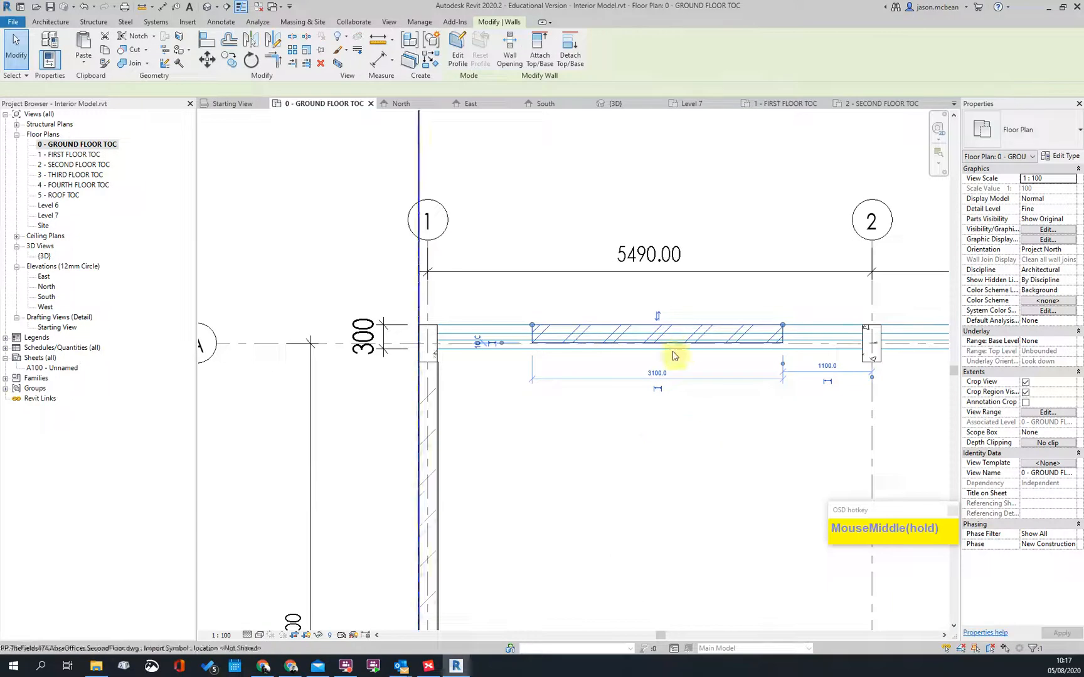
Step: Duplicate the 220 Masonary Wall type under the name '300 Ext Cavity Int PL'
click(1060, 155)
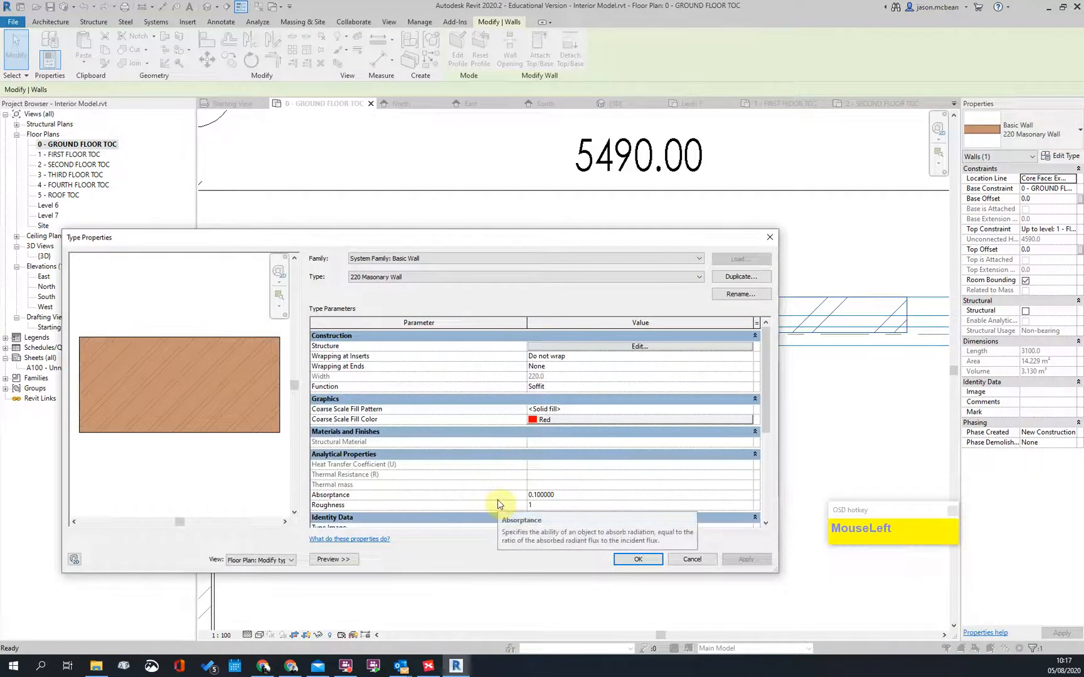
click(733, 277)
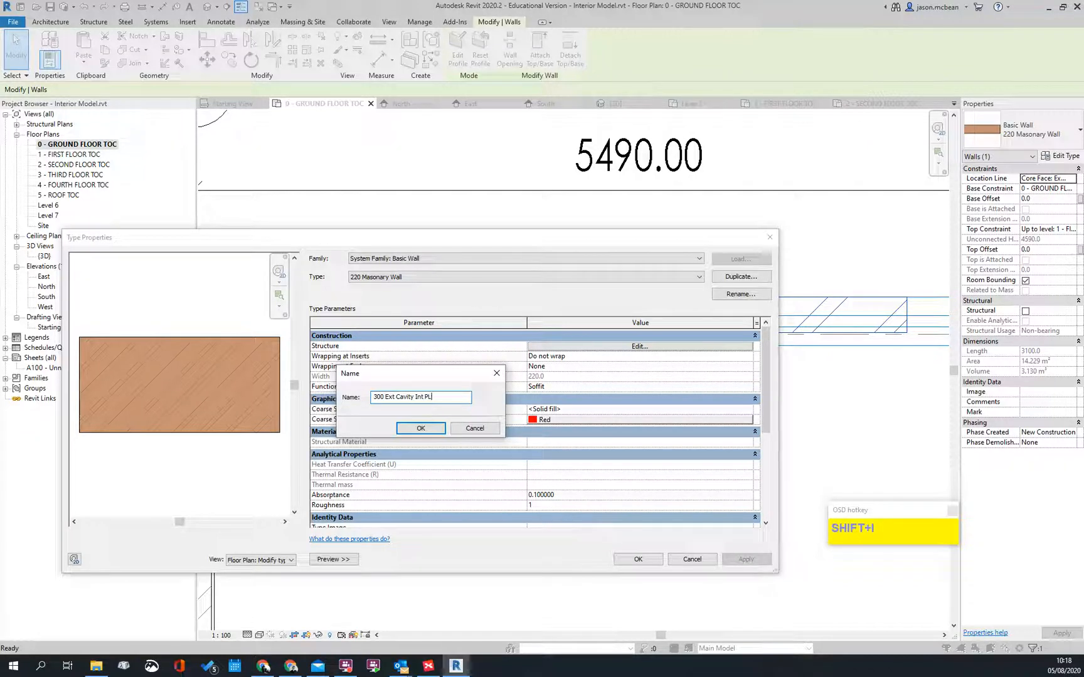
key(Return)
Step: Insert two new layers and set their functions to Substrate and Thermal/Air Layer
click(616, 346)
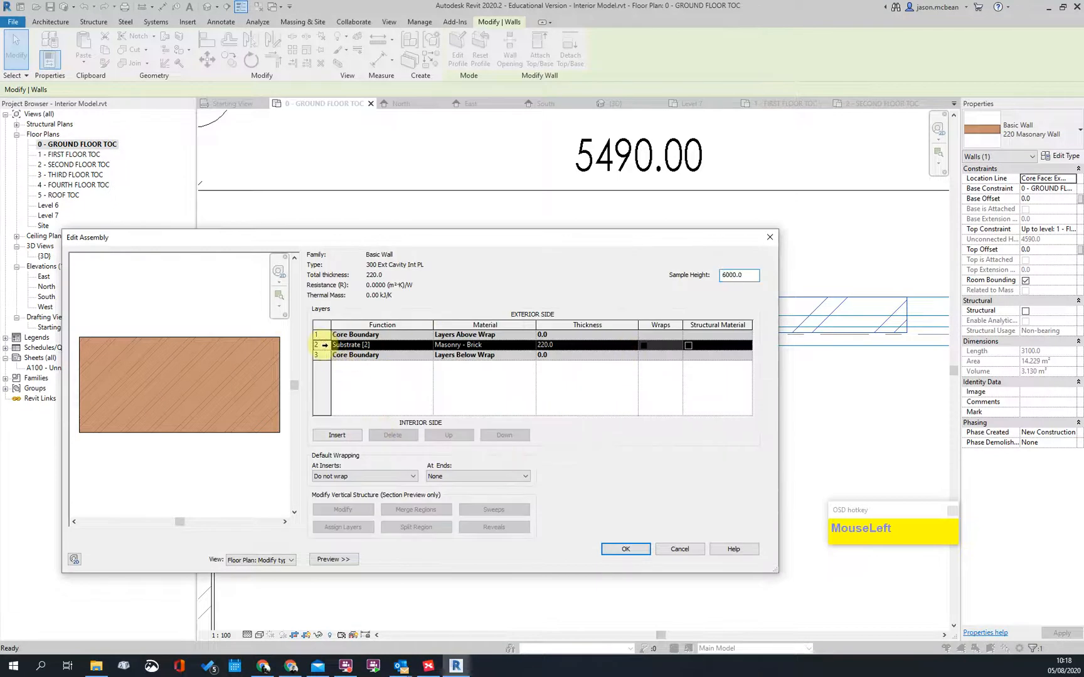
click(352, 438)
click(352, 438)
click(394, 367)
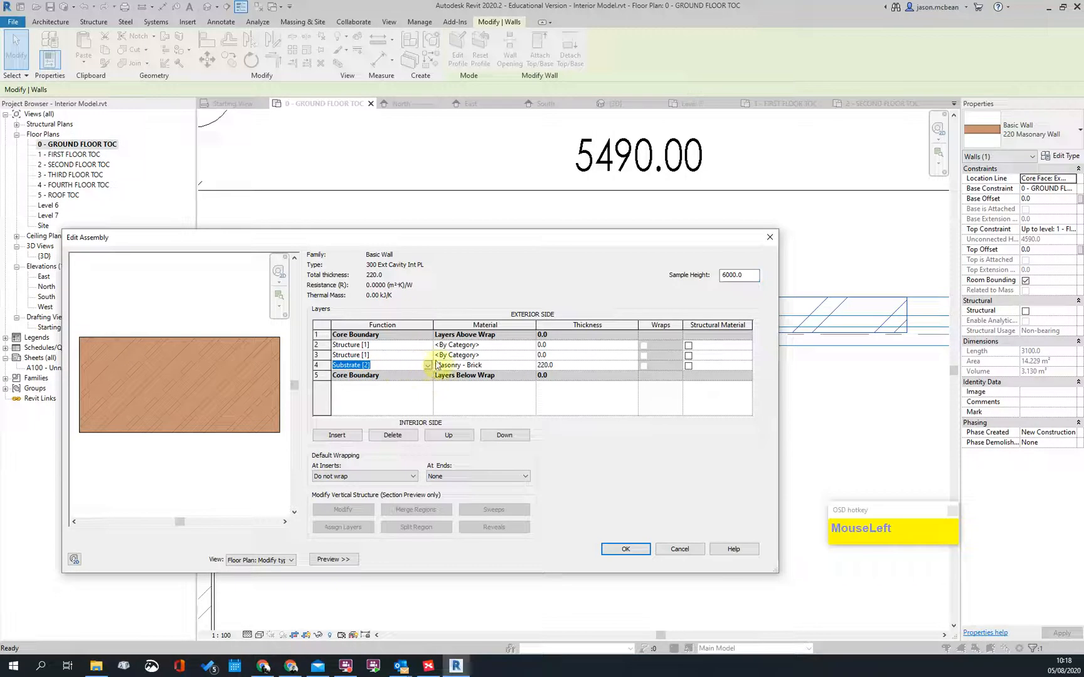
click(401, 356)
click(429, 357)
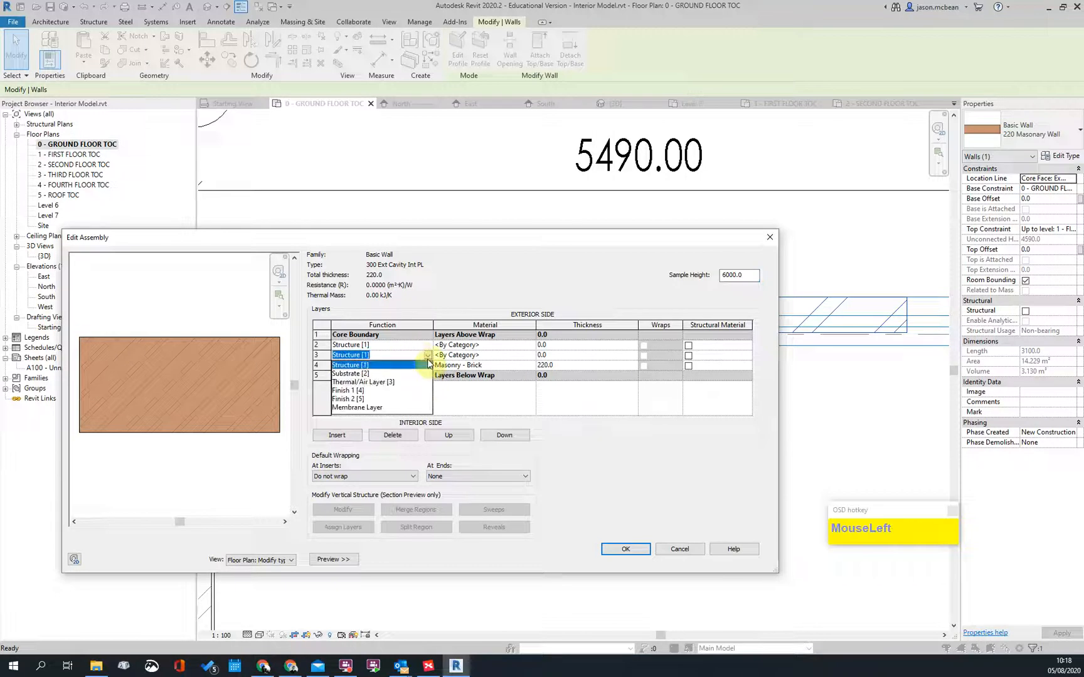
click(360, 382)
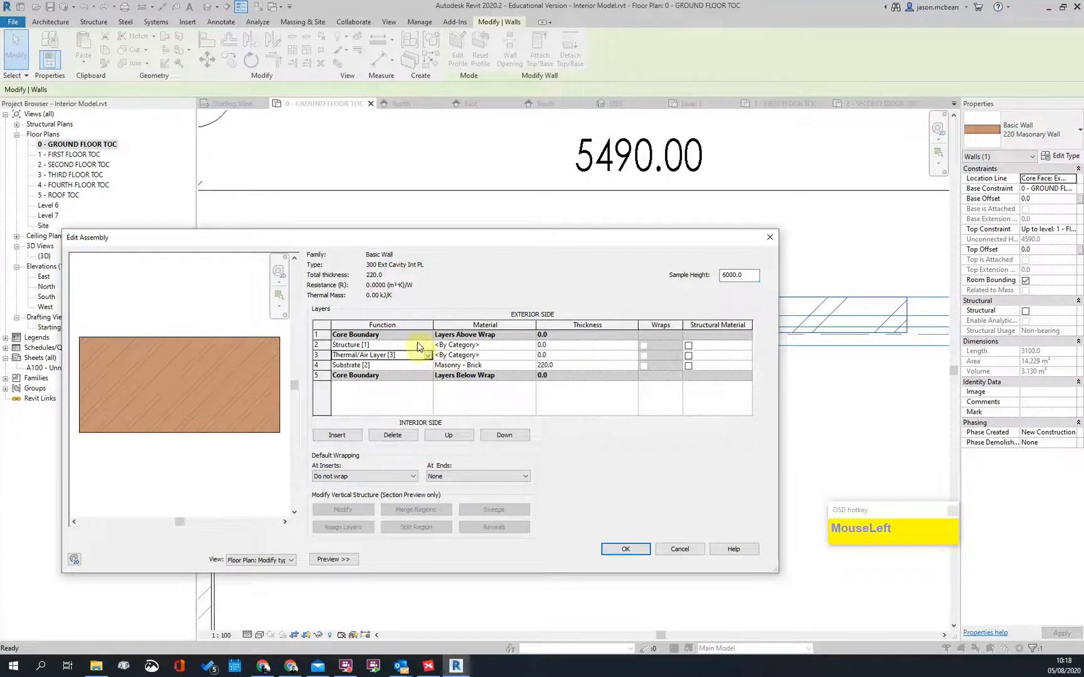
click(424, 347)
click(427, 346)
click(370, 361)
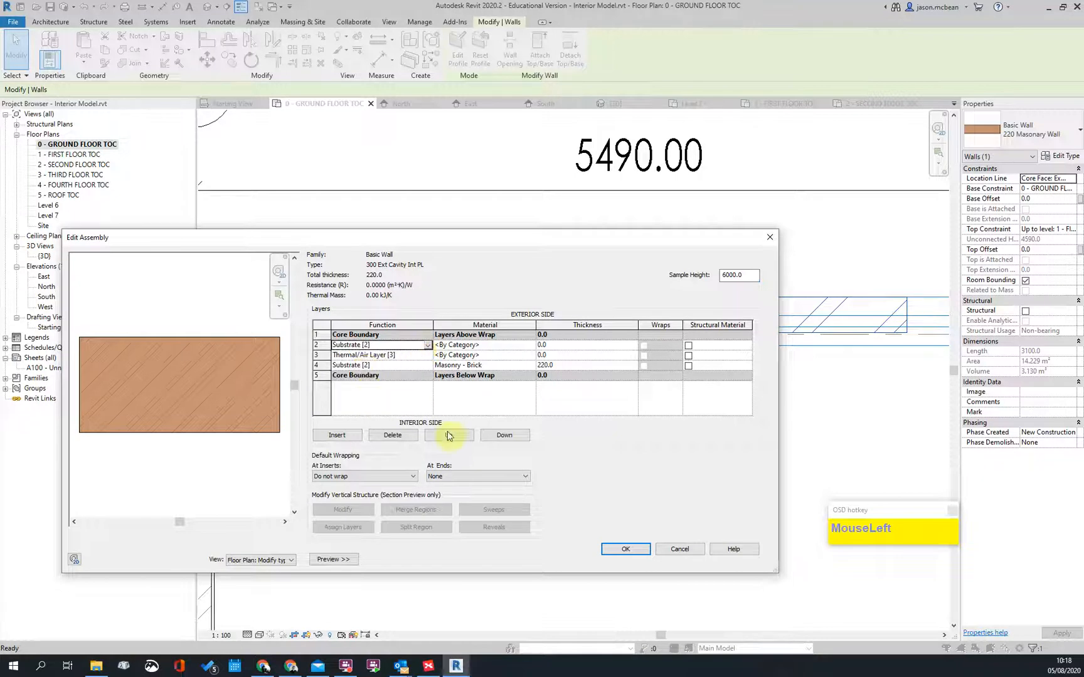
Step: Add a layer below the core and make it a Finish 1 layer
click(339, 435)
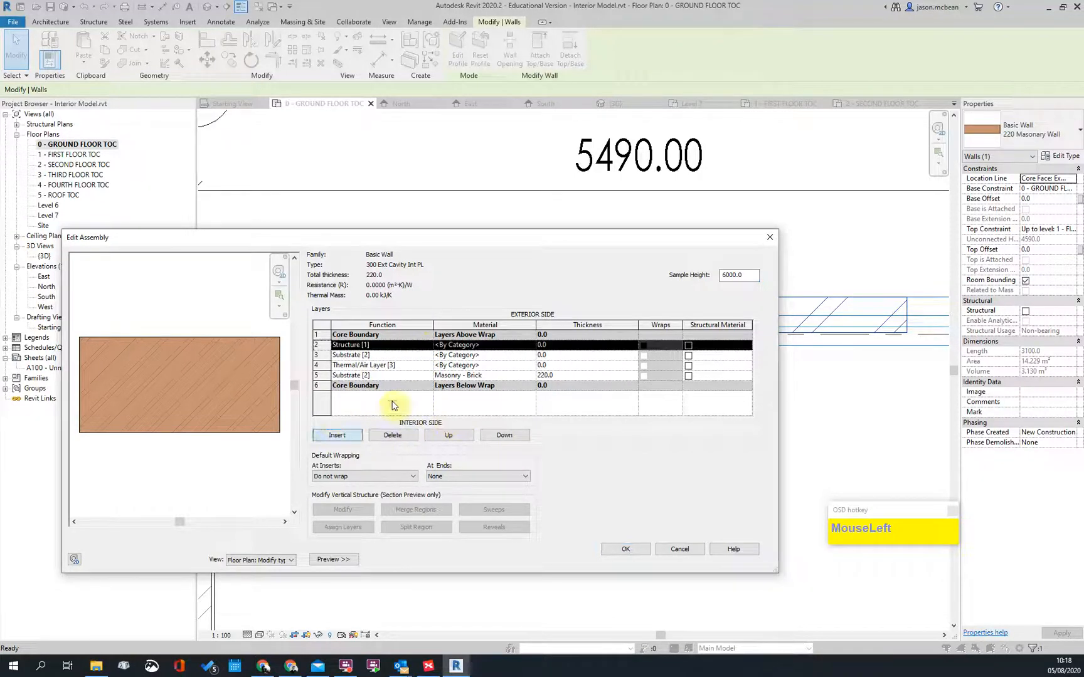
click(504, 435)
click(504, 436)
click(505, 436)
click(505, 435)
click(408, 384)
click(428, 389)
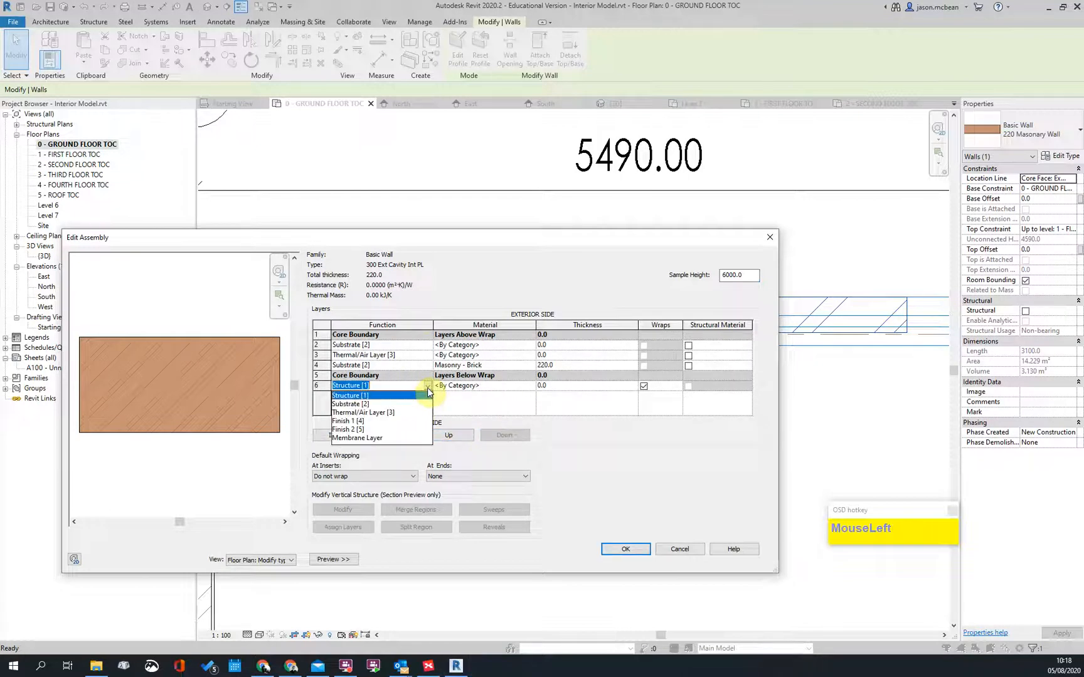
click(345, 422)
Step: Give the finish layer a 15 thickness and plaster material
click(581, 386)
text(15)
key(Tab)
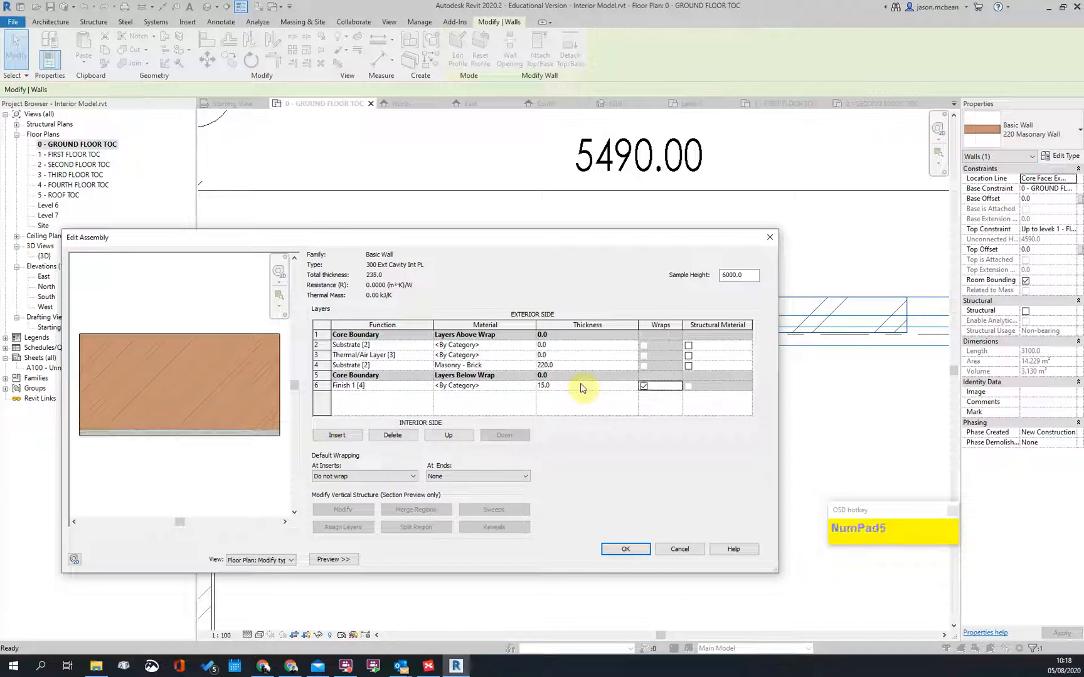
click(500, 387)
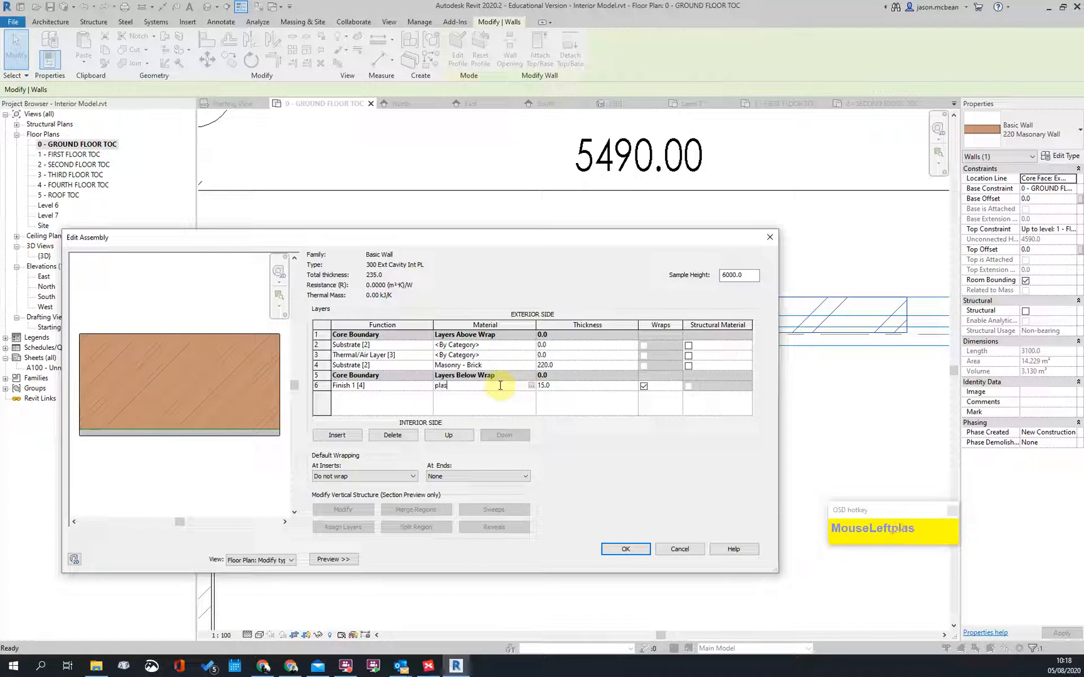
text(plaster)
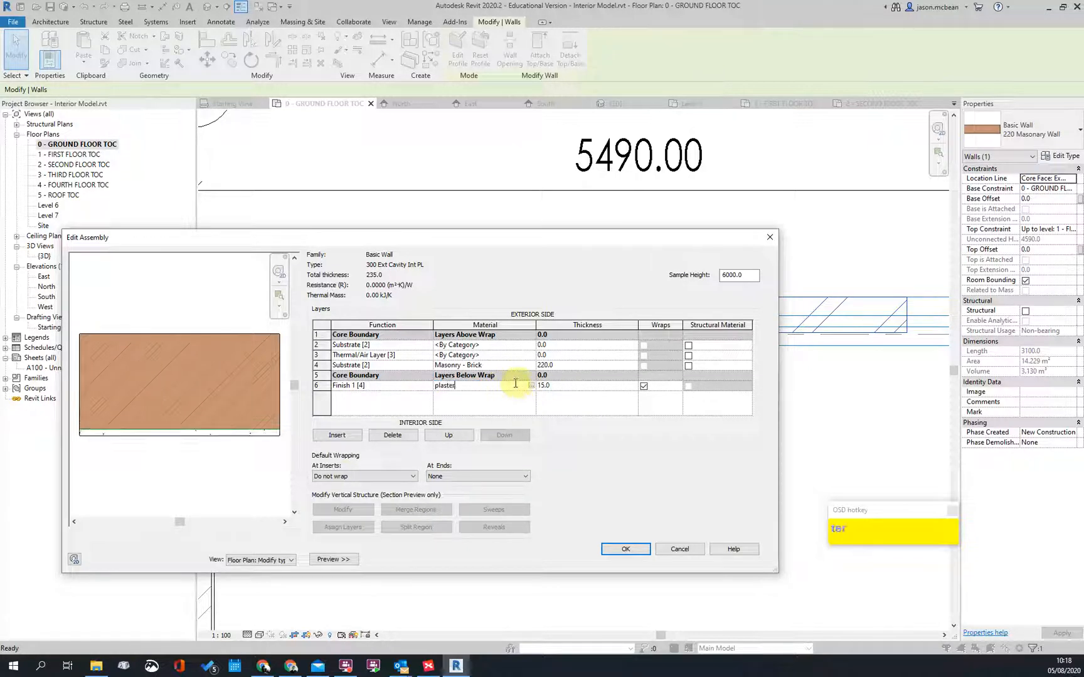
click(478, 397)
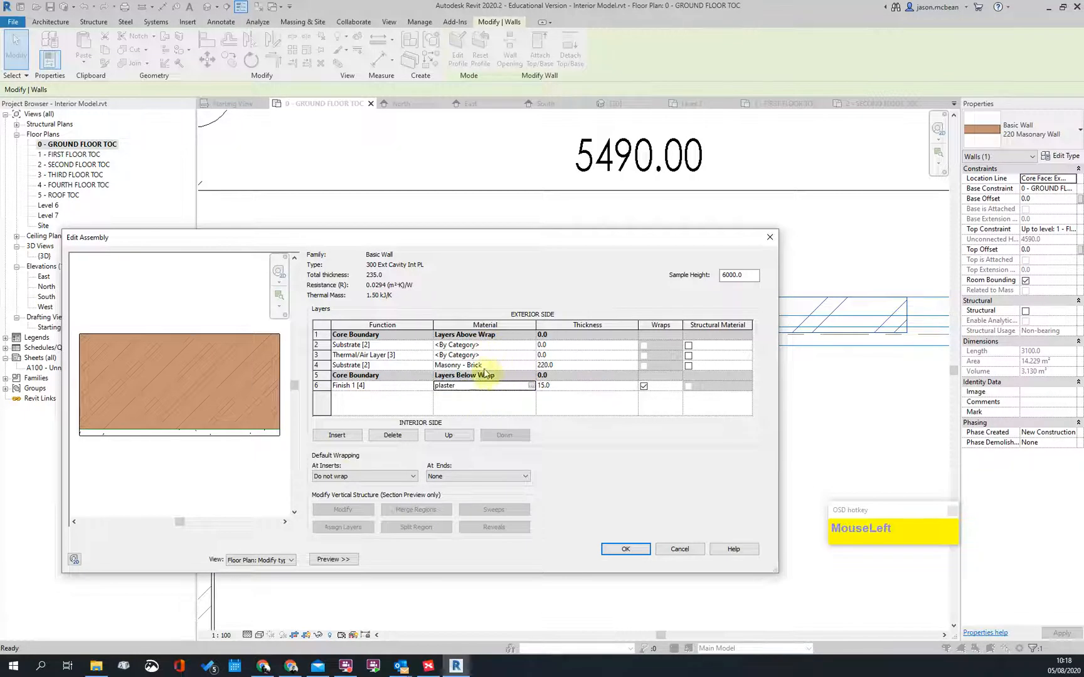
Step: Check the brick layer materials and set the cavity layer's material to air
click(495, 364)
click(488, 345)
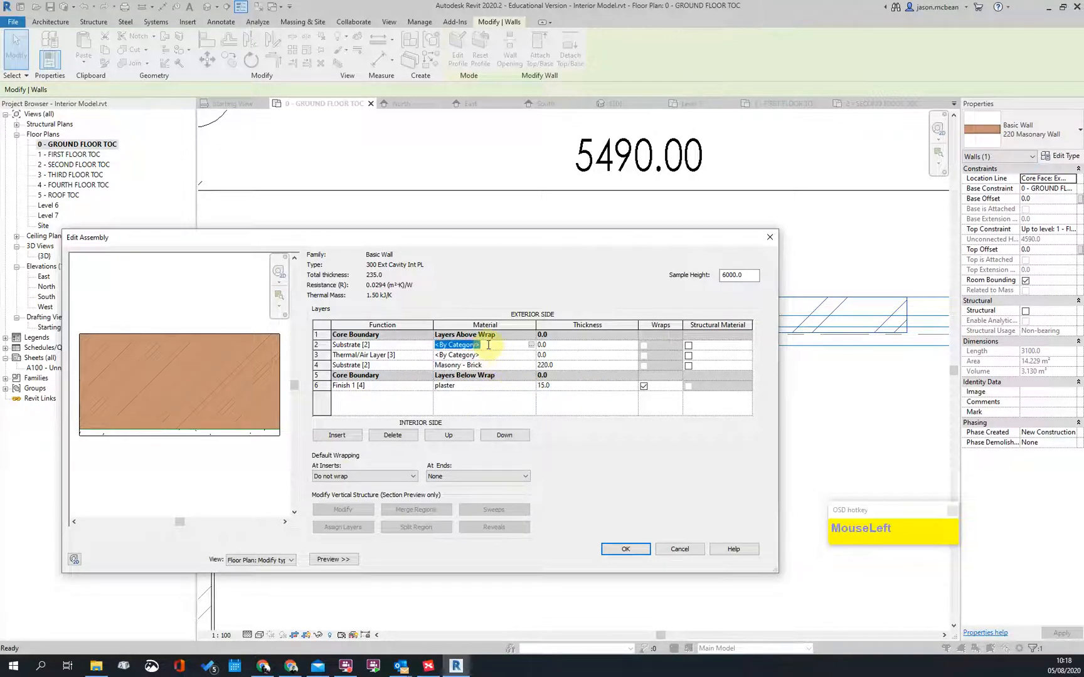
click(491, 356)
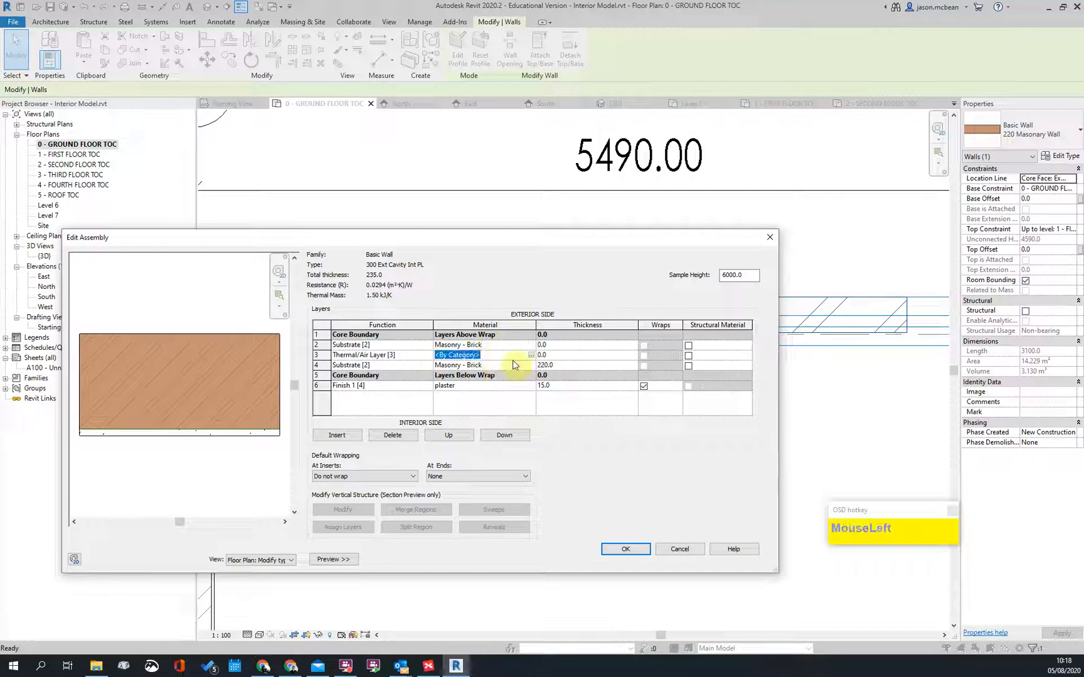
text(air)
click(498, 355)
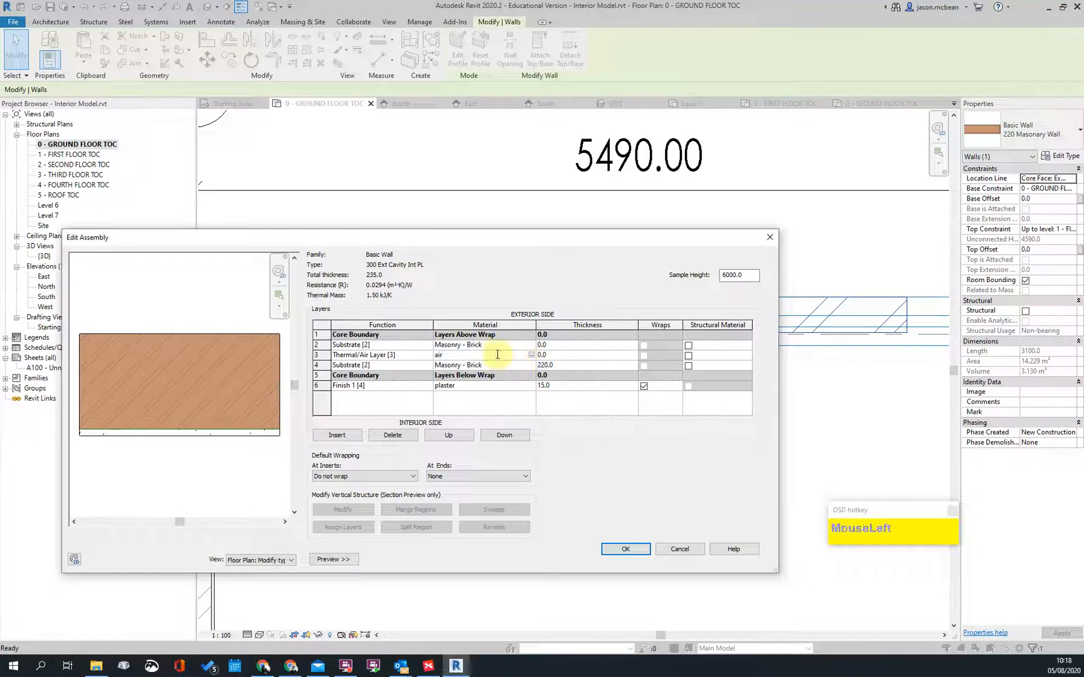
Step: Set the outer brick layer to 115 and the air gap to 70 thick
click(569, 365)
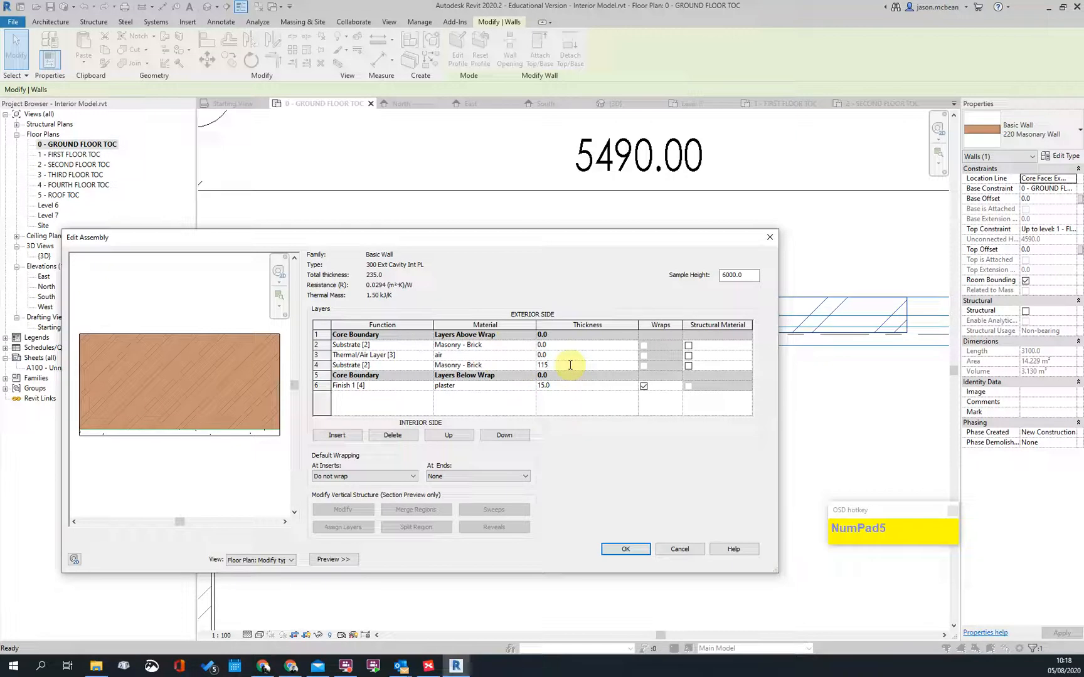
click(564, 347)
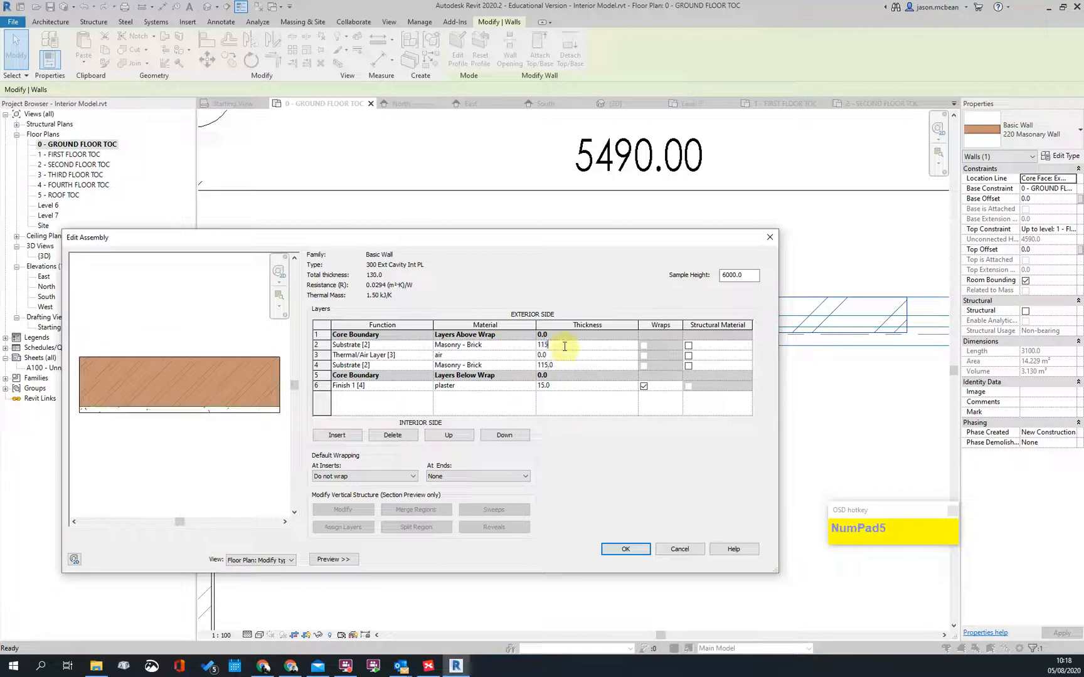
key(Tab)
click(560, 356)
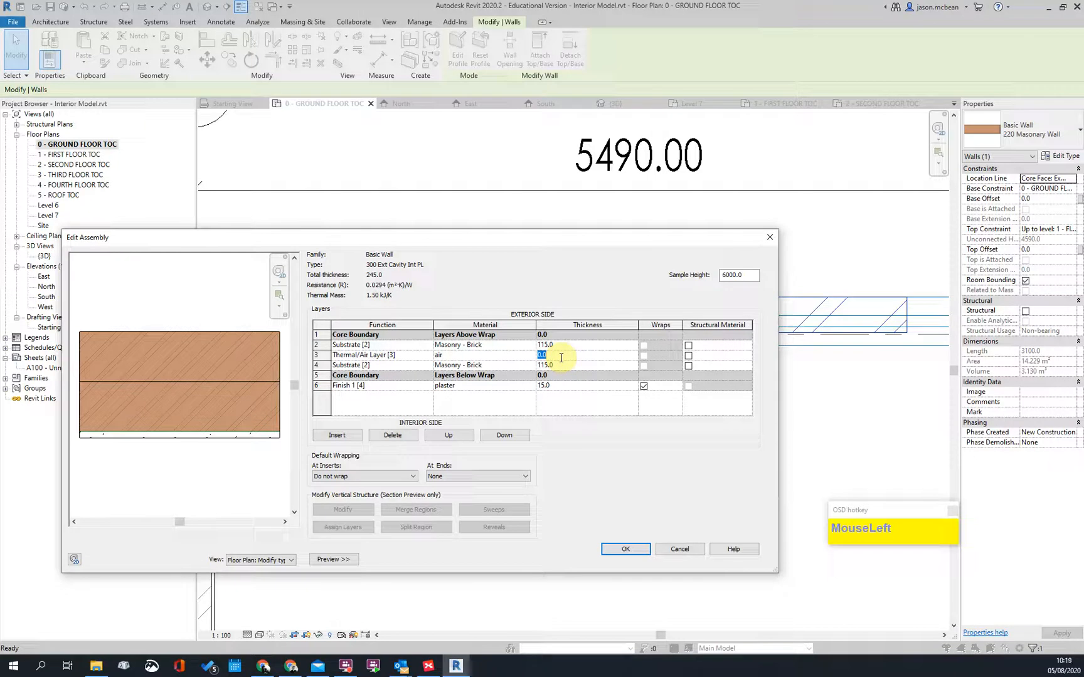
text(70)
key(Tab)
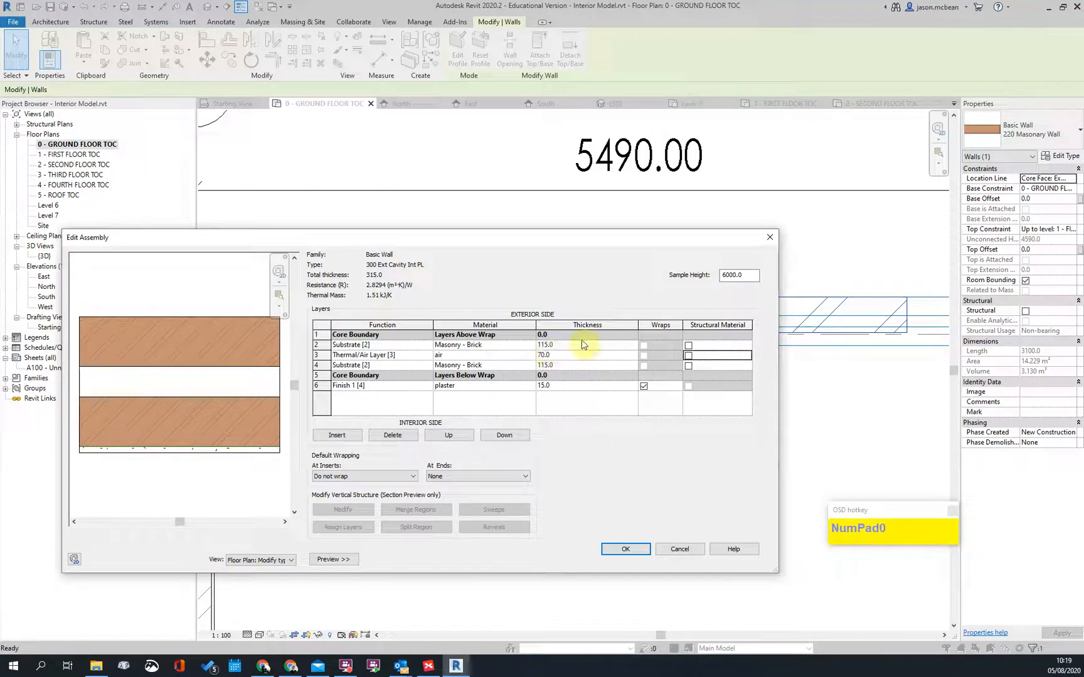
Step: Accept the layer structure, set the wall Function to Exterior, and save the type
click(624, 550)
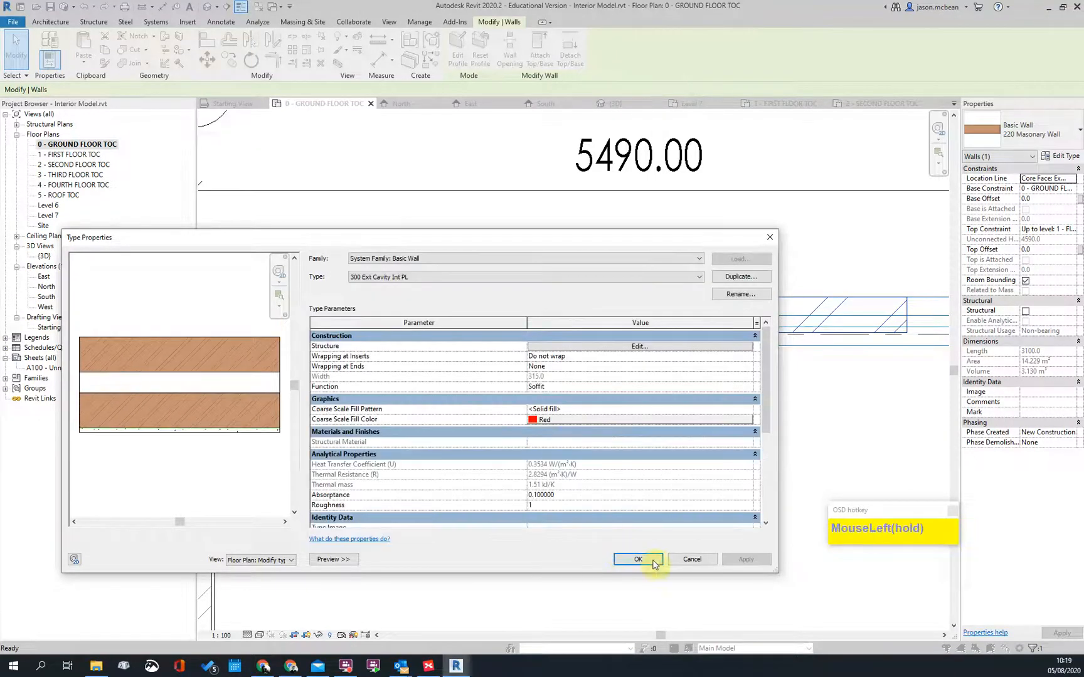
click(747, 387)
click(544, 406)
click(644, 569)
Step: Start an aligned dimension (DI) from the top wall line, then cancel it
click(489, 476)
scroll(430, 341, up, 5)
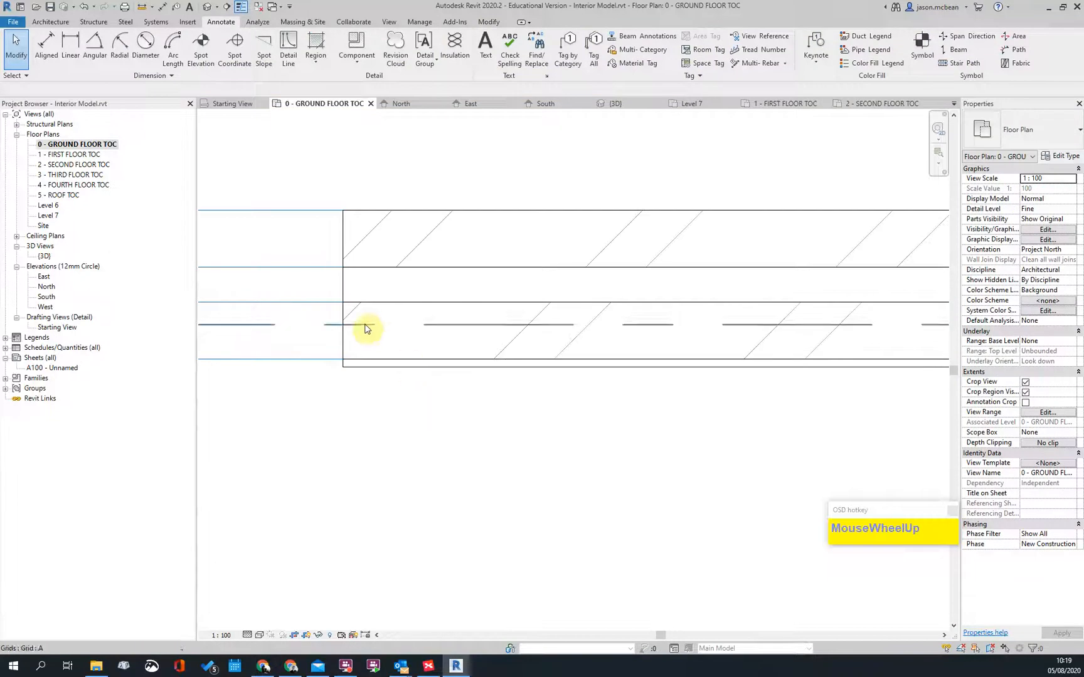
scroll(367, 325, up, 2)
key(d)
key(i)
click(433, 168)
scroll(527, 395, down, 4)
key(Escape)
key(Escape)
scroll(546, 387, down, 7)
scroll(500, 442, up, 2)
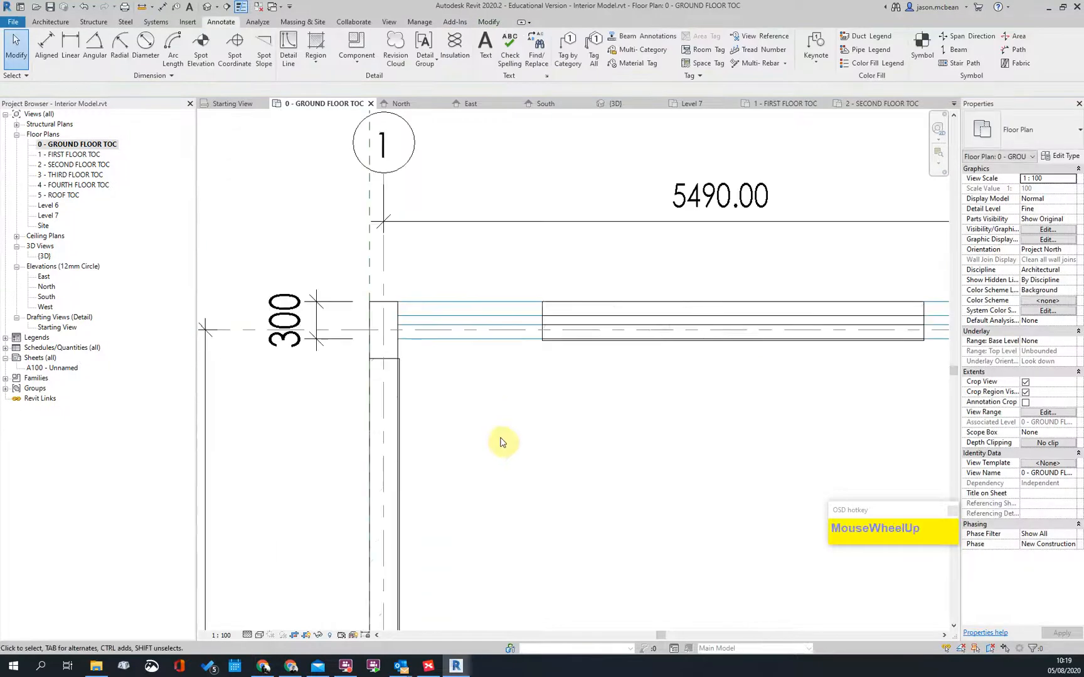
Step: Trim/Extend to Corner (TR) the left and top cavity walls into a clean corner
key(t)
key(r)
click(395, 392)
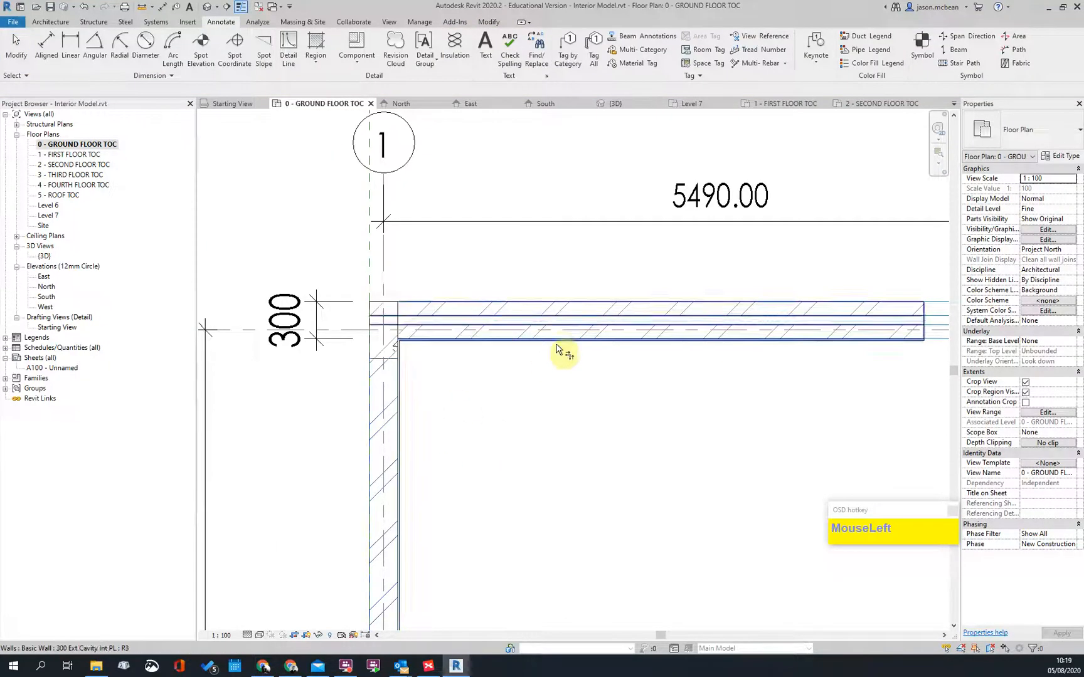
click(552, 341)
scroll(408, 354, up, 3)
key(Escape)
scroll(436, 303, down, 2)
middle_drag(491, 399, 348, 419)
scroll(416, 405, down, 3)
scroll(396, 368, up, 3)
key(Escape)
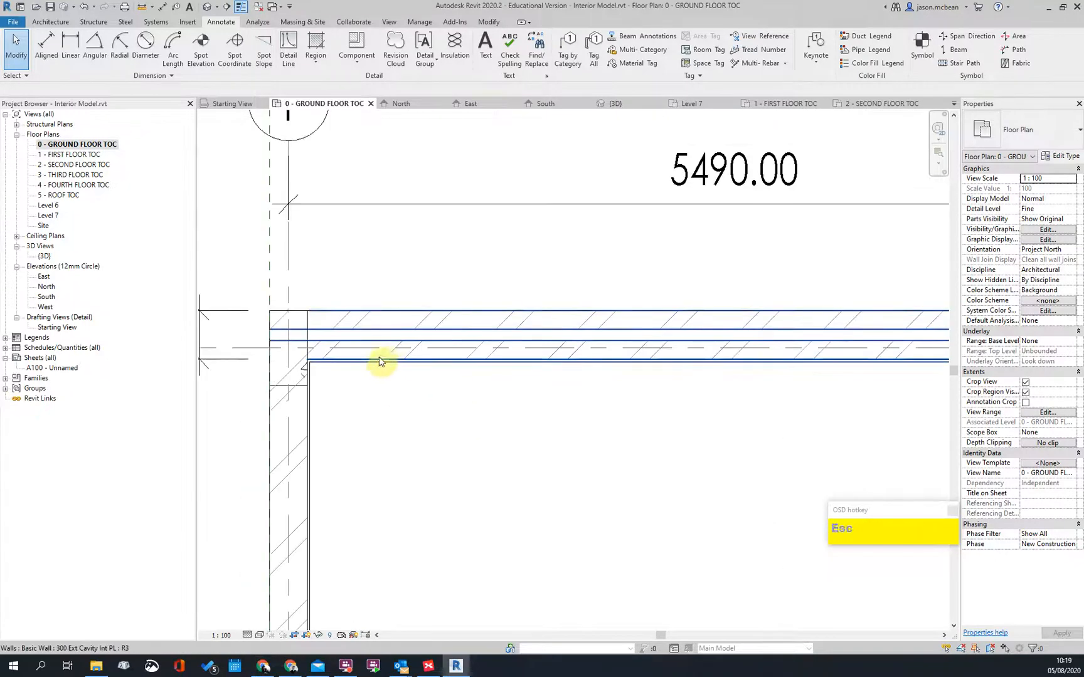
Step: Drag the top cavity wall's end grip rightward to grid 7
click(379, 362)
scroll(384, 365, down, 5)
middle_drag(652, 418, 438, 409)
scroll(437, 409, down, 1)
drag(401, 350, 470, 358)
scroll(527, 367, down, 4)
middle_drag(719, 350, 469, 358)
scroll(753, 348, up, 4)
drag(469, 359, 828, 362)
scroll(865, 371, up, 3)
key(Escape)
Step: Pan over to the stair core, select the imported DWG plan, then switch to the web browser
scroll(700, 330, down, 4)
scroll(339, 380, up, 2)
scroll(339, 376, down, 3)
scroll(702, 358, up, 2)
middle_drag(701, 358, 508, 348)
scroll(728, 324, up, 3)
scroll(728, 324, up, 1)
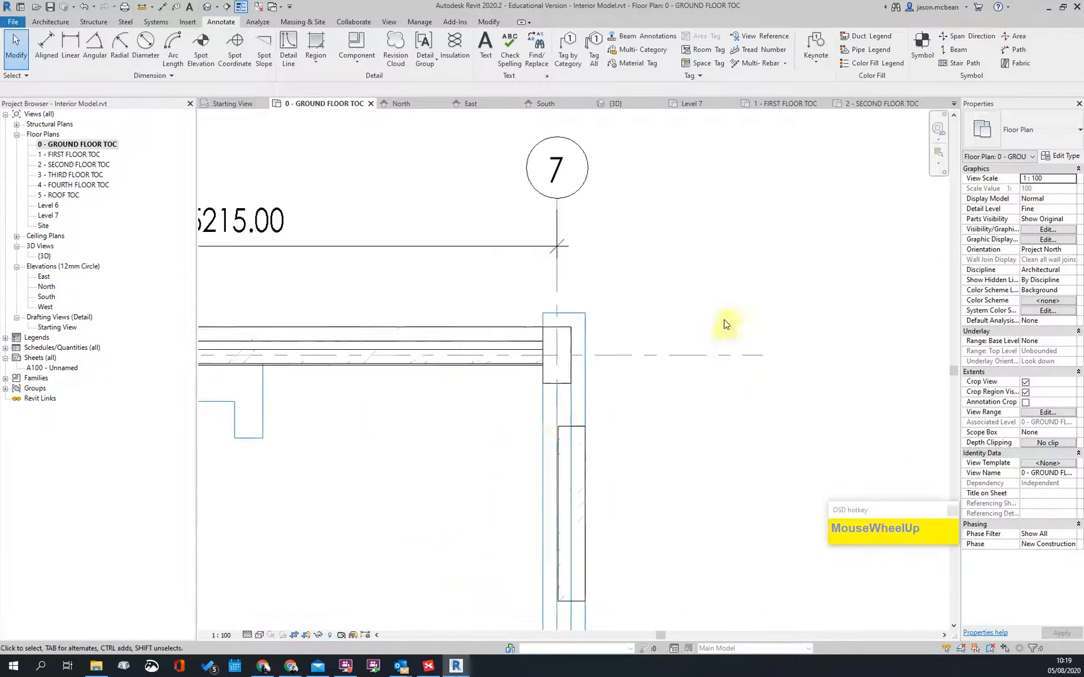
scroll(586, 400, down, 3)
middle_drag(571, 453, 499, 321)
scroll(512, 398, up, 2)
click(510, 377)
scroll(528, 371, down, 2)
scroll(520, 379, up, 2)
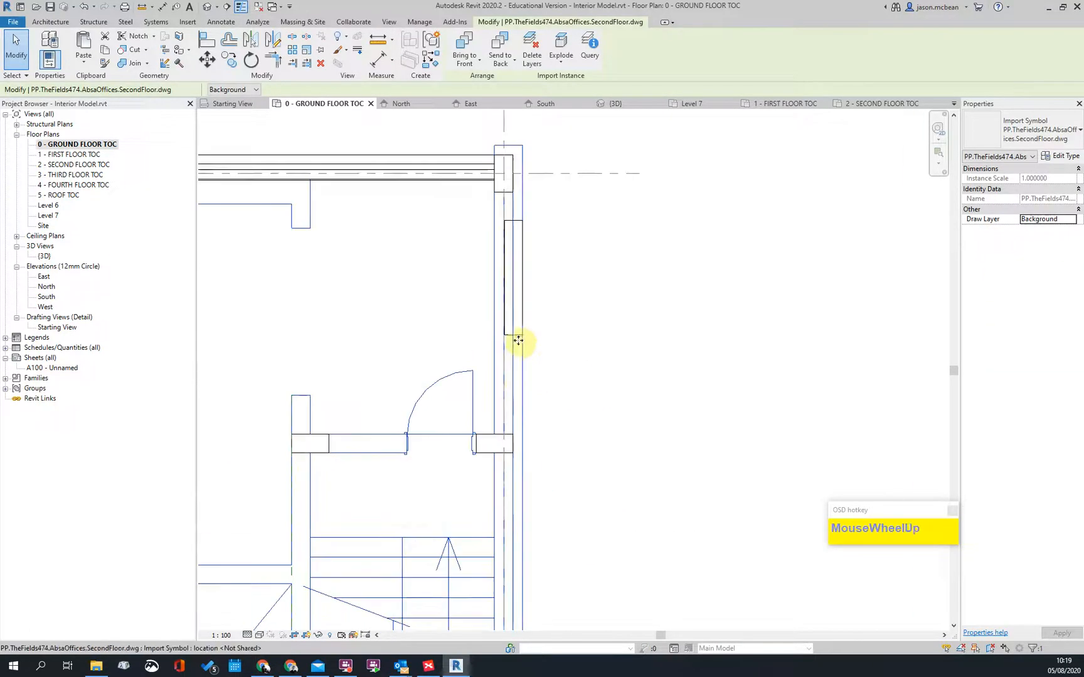
scroll(573, 435, down, 3)
middle_drag(590, 498, 576, 480)
scroll(516, 491, up, 3)
scroll(635, 484, down, 3)
scroll(604, 342, down, 3)
scroll(604, 342, up, 3)
middle_drag(571, 392, 459, 473)
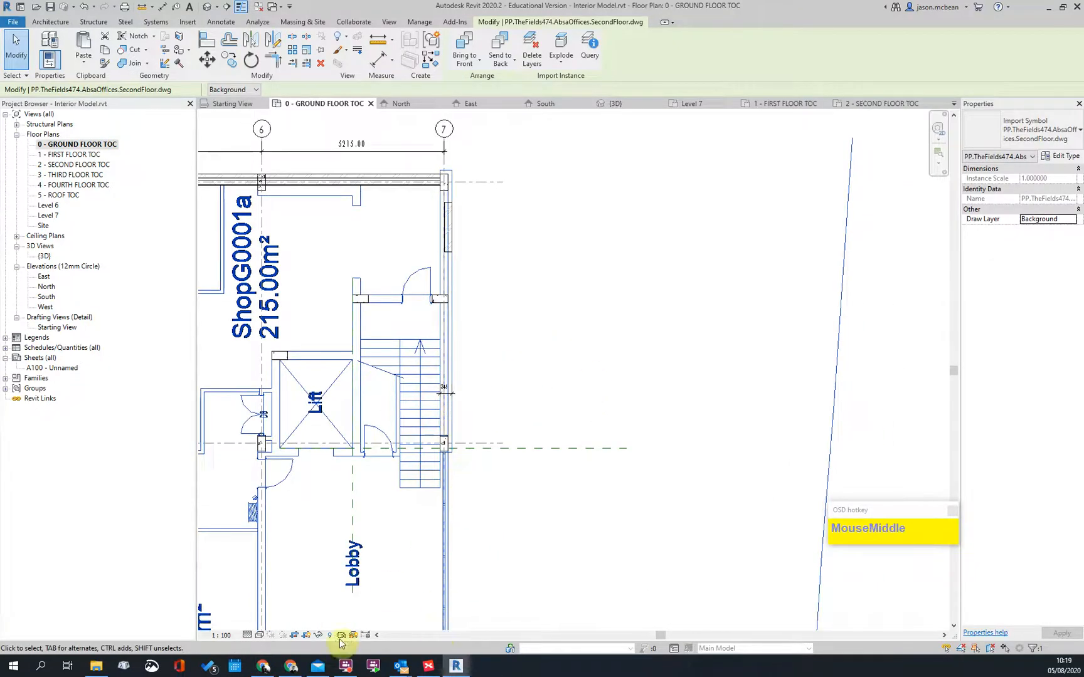
click(285, 670)
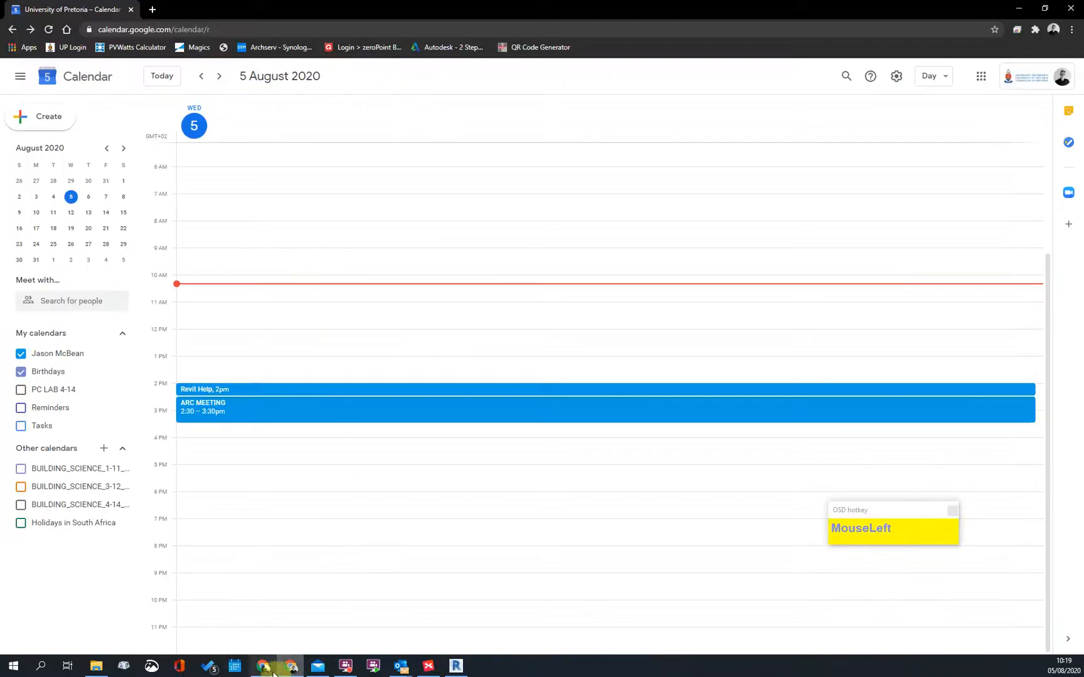
click(263, 667)
scroll(500, 268, up, 1)
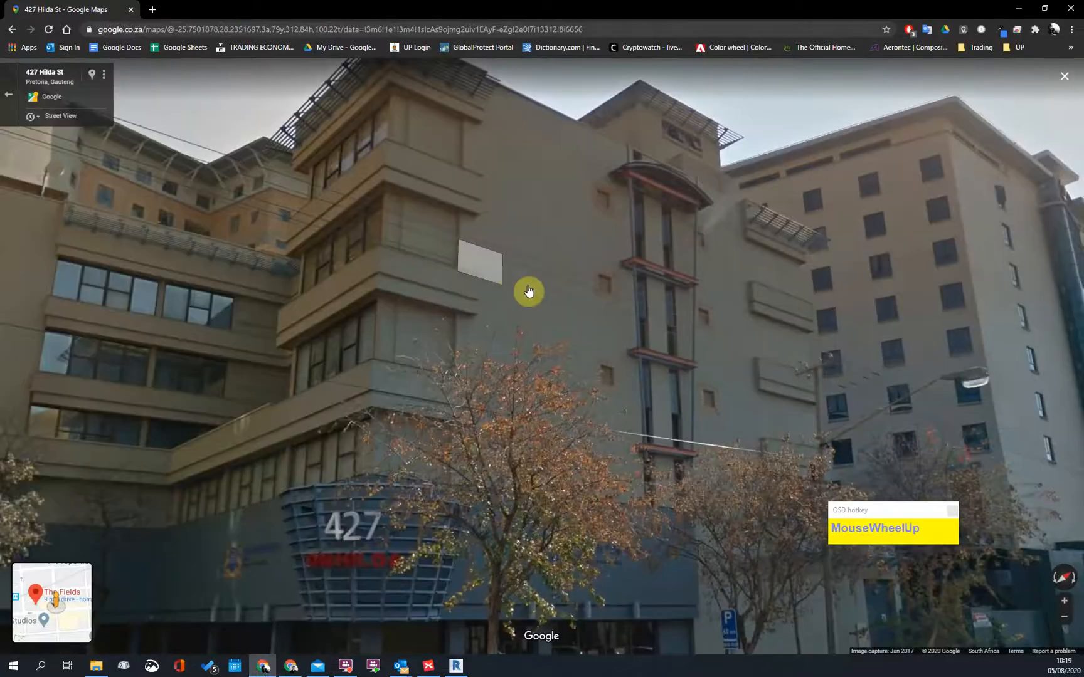
scroll(232, 375, up, 1)
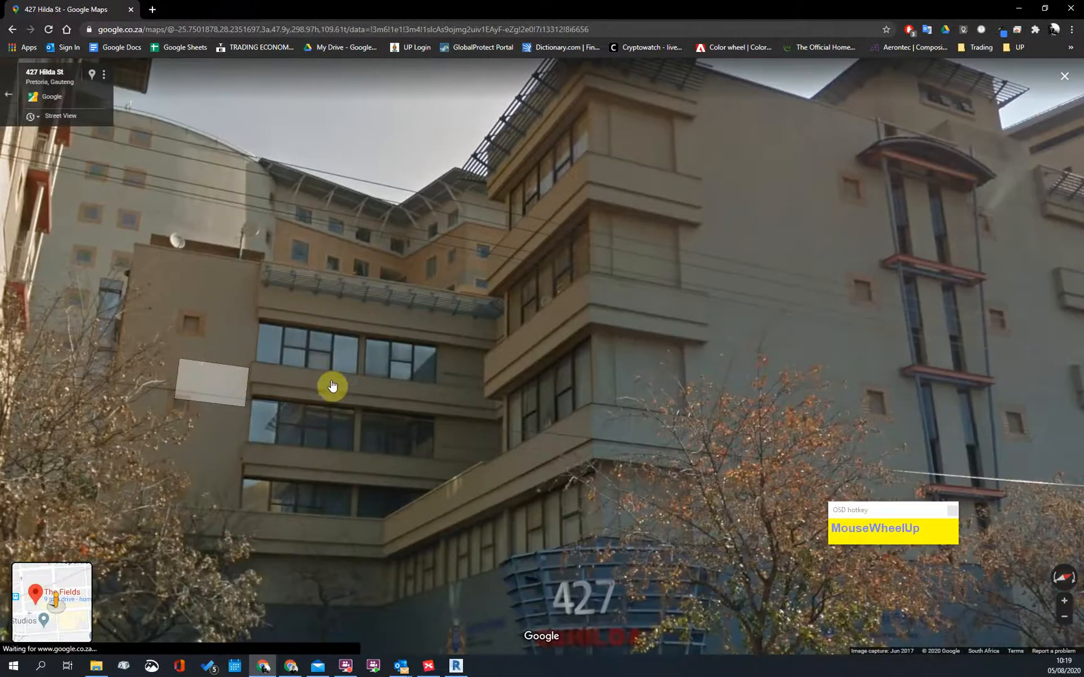
scroll(666, 320, down, 1)
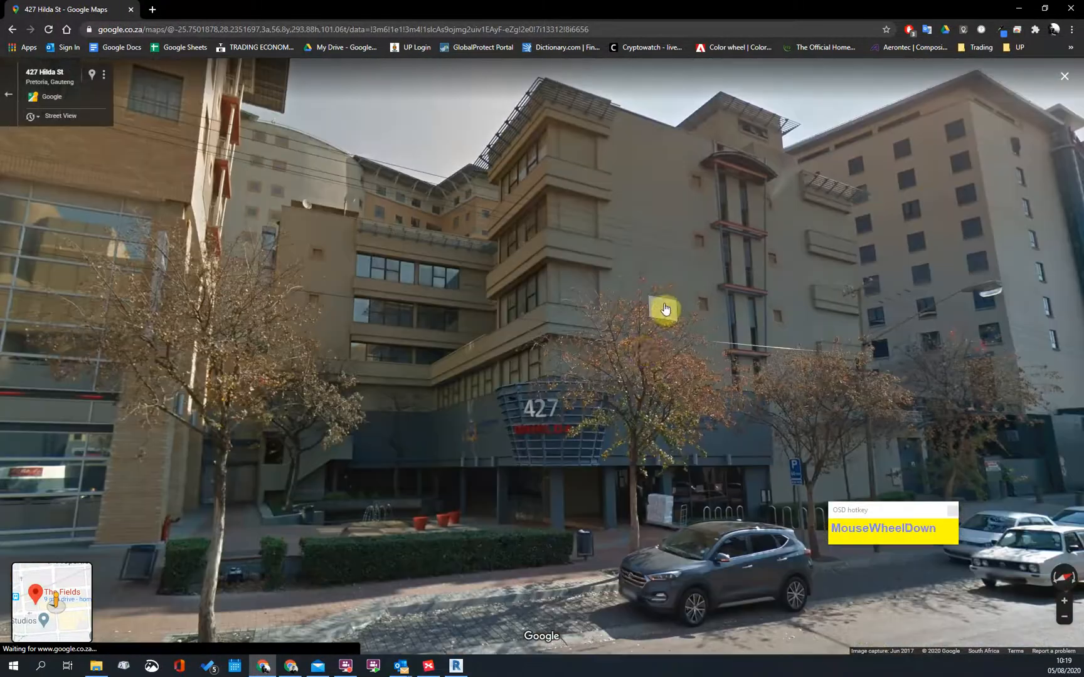
drag(458, 437, 538, 369)
drag(477, 245, 463, 673)
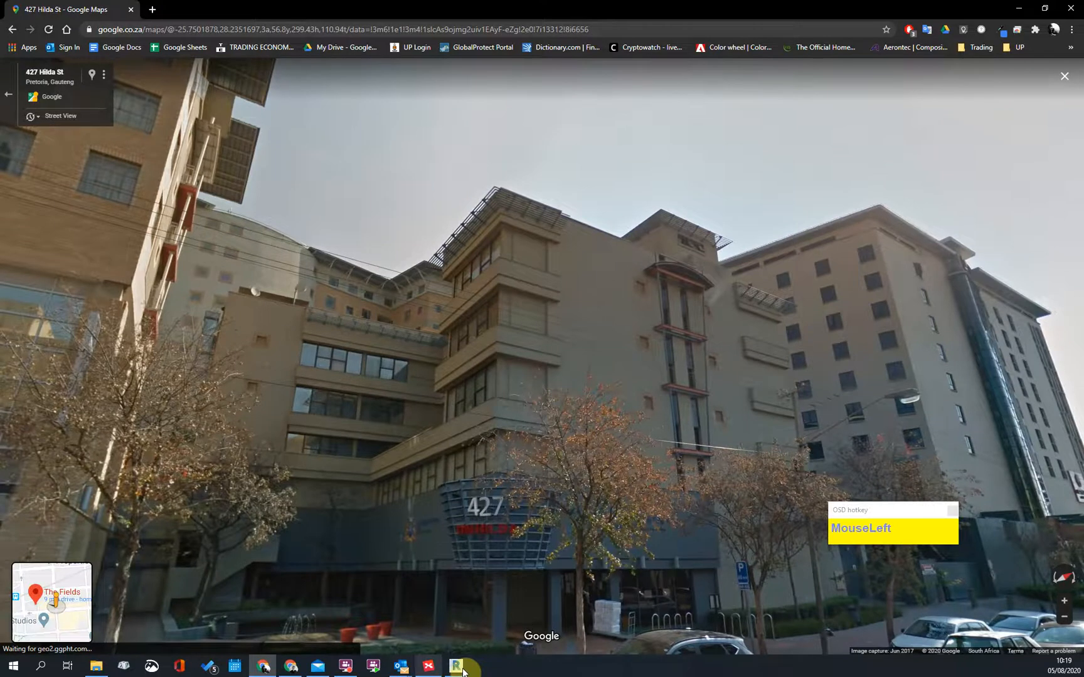
drag(641, 425, 399, 455)
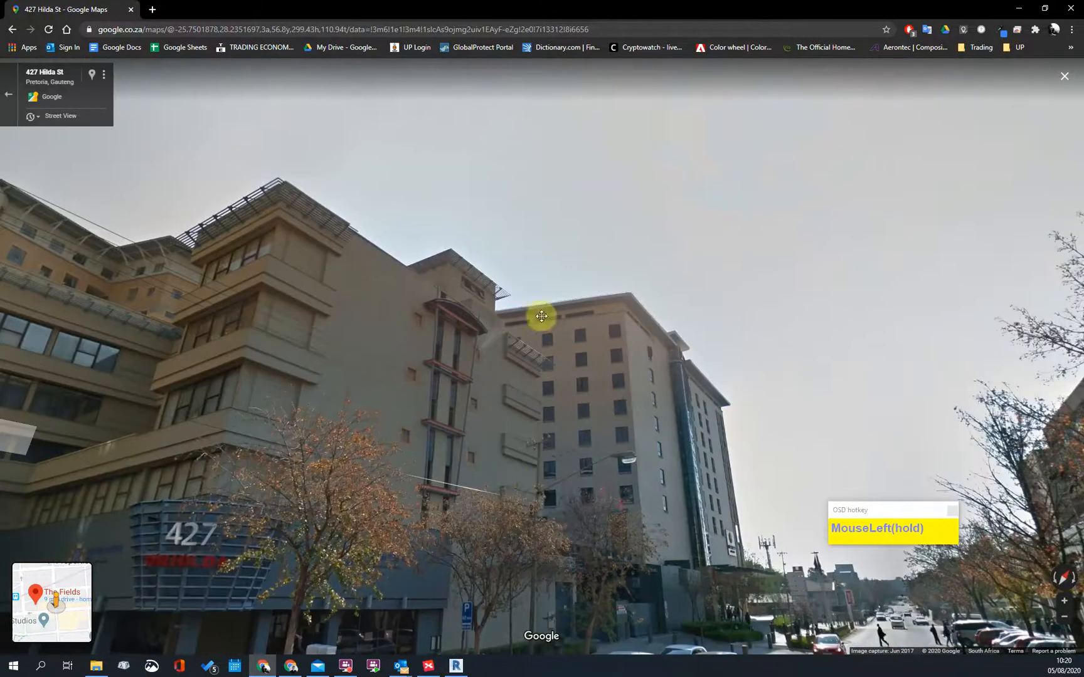
drag(750, 321, 300, 423)
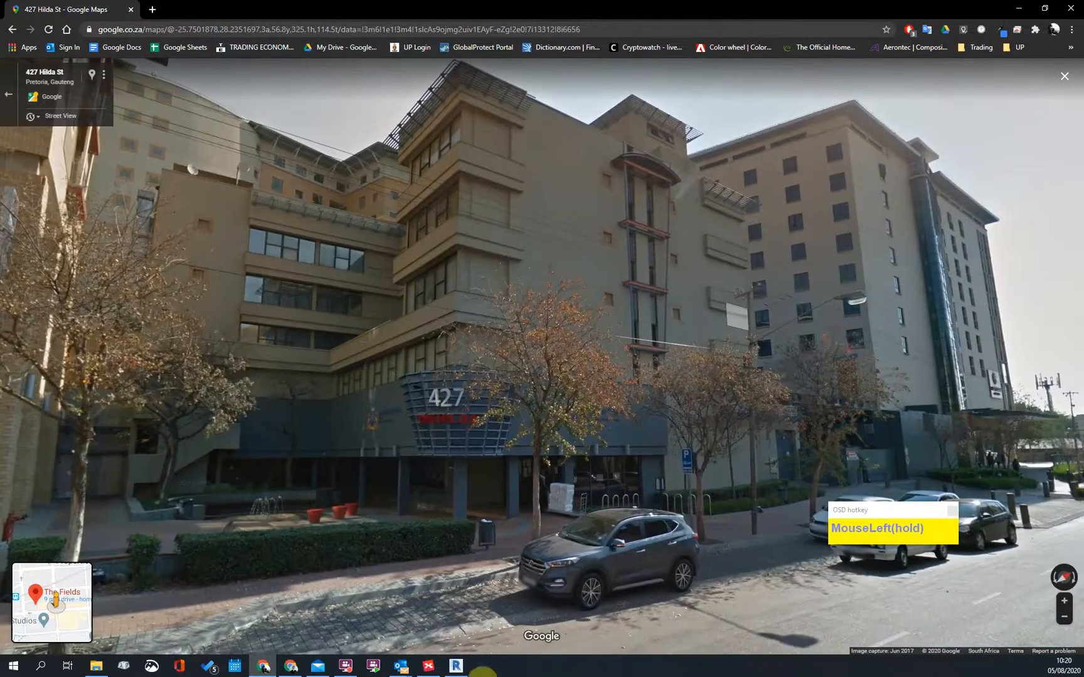
Step: Step to a nearby Street View viewpoint, then return to the Revit model
click(443, 222)
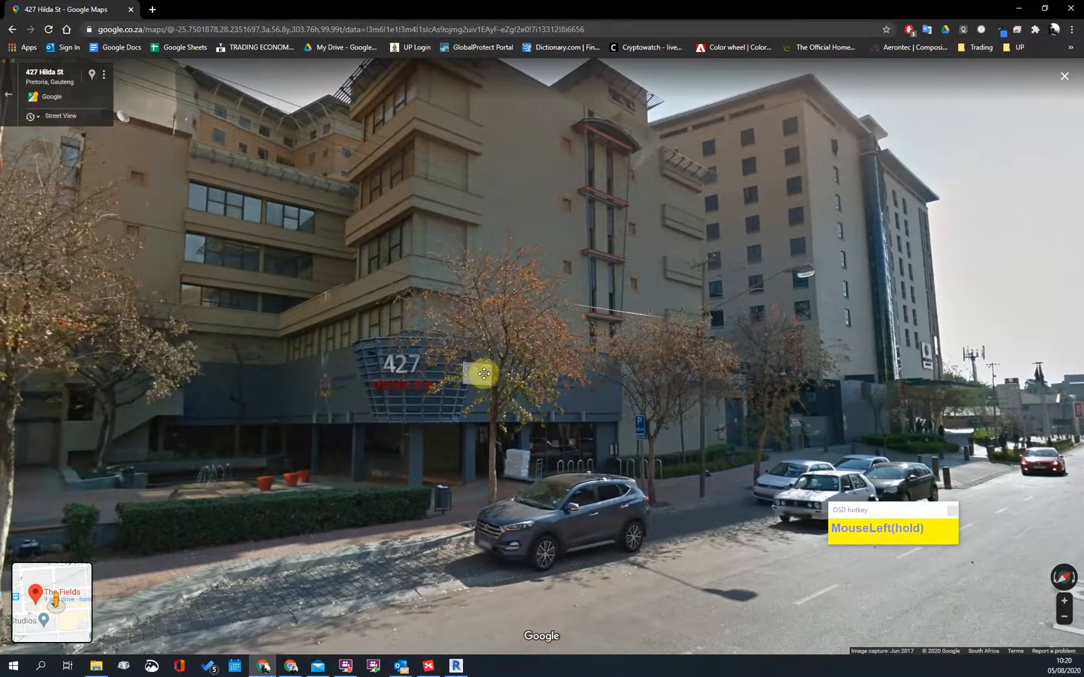
drag(550, 370, 544, 374)
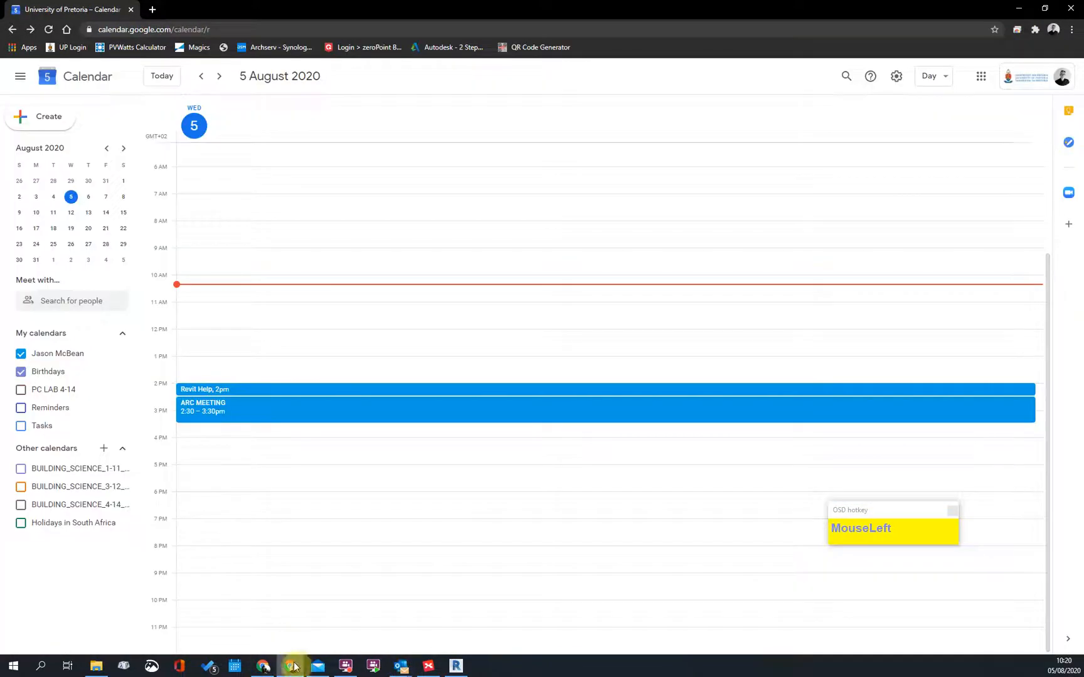
click(455, 666)
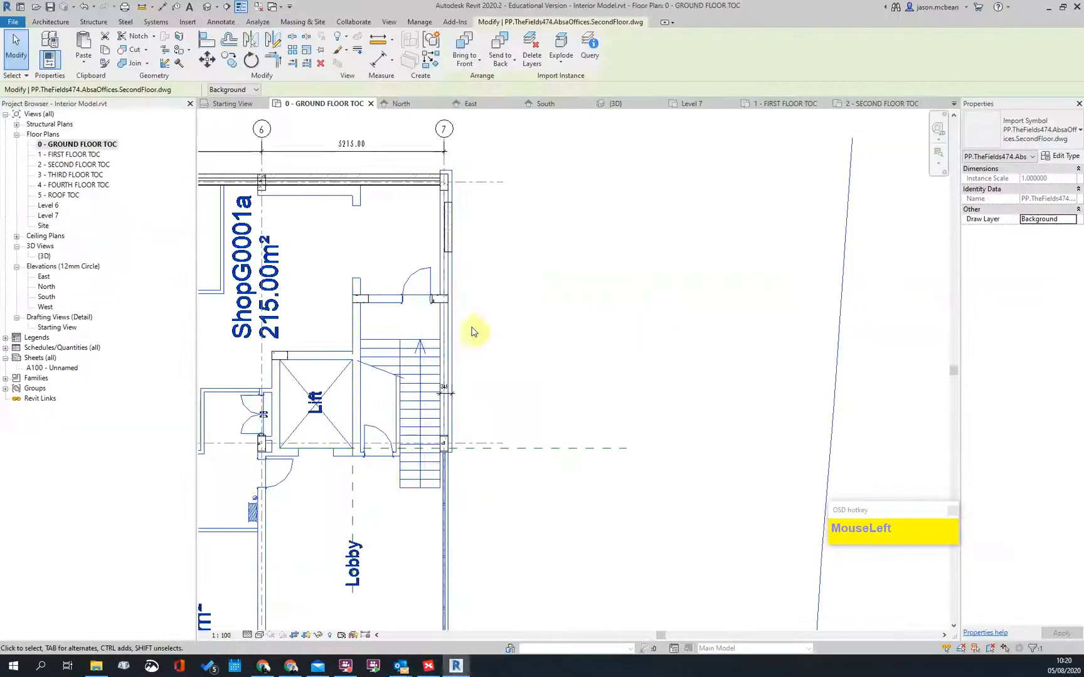
Step: Inspect the horizontal corner wall, then bring the vertical wall at grid 7 into view
scroll(461, 248, down, 3)
scroll(509, 311, up, 5)
scroll(407, 288, up, 2)
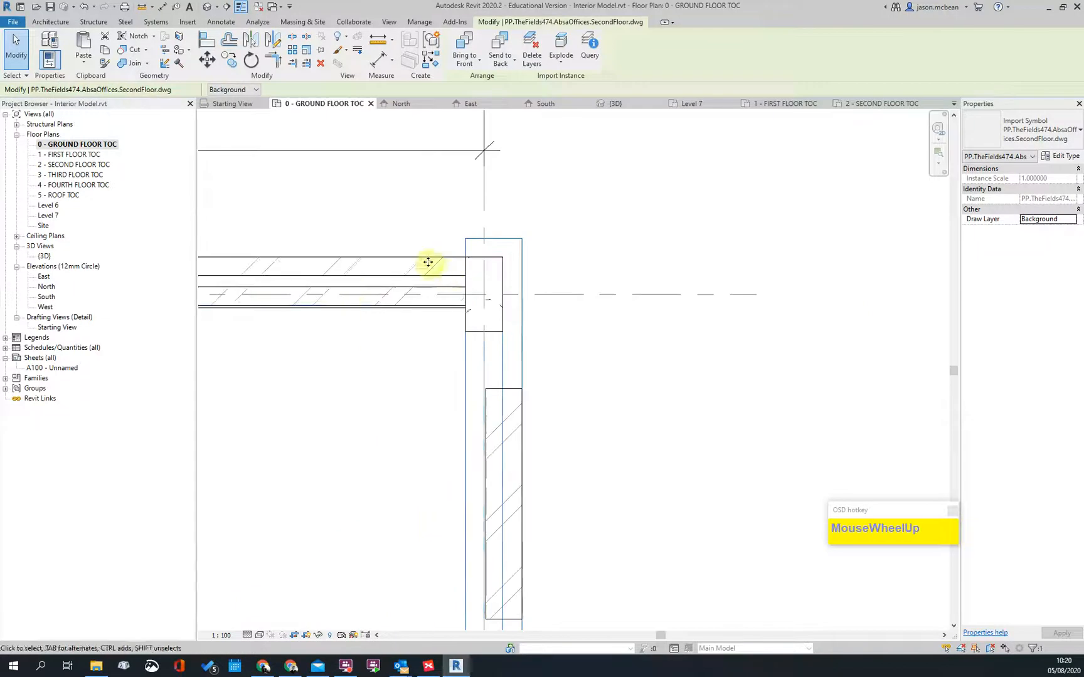
key(Escape)
click(423, 259)
right_click(422, 264)
scroll(409, 259, down, 3)
key(Escape)
middle_drag(530, 519, 532, 472)
scroll(451, 313, up, 2)
middle_drag(483, 288, 483, 361)
scroll(482, 361, up, 1)
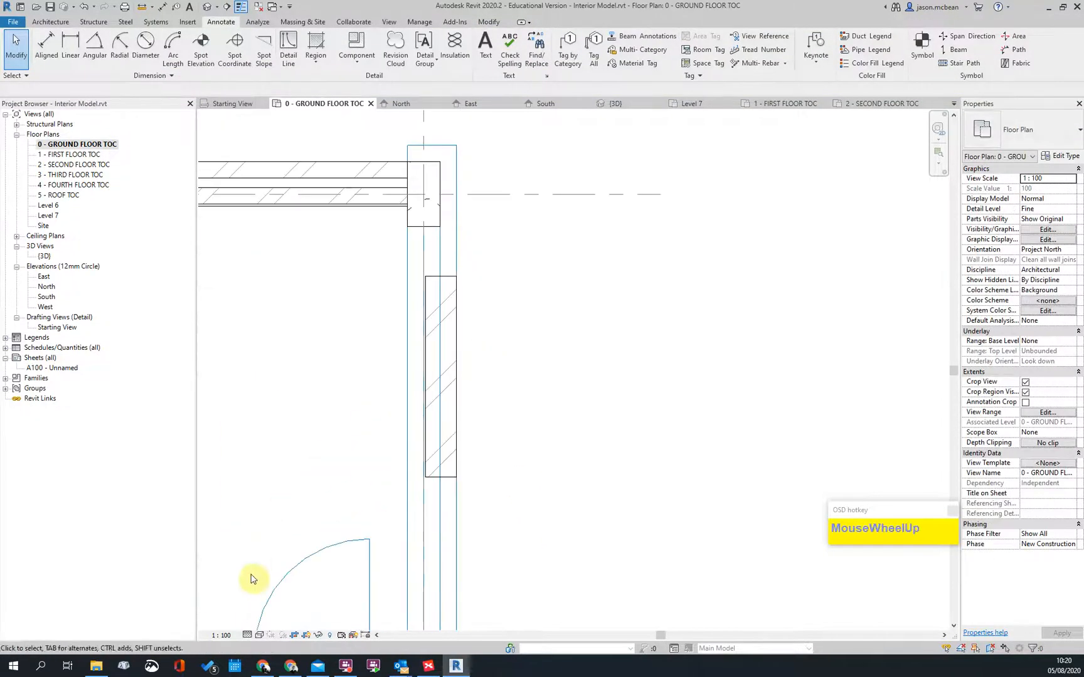
Step: Try Match Type (MA) from the horizontal wall onto the vertical wall, then check it
key(m)
key(a)
click(375, 171)
click(442, 364)
click(434, 359)
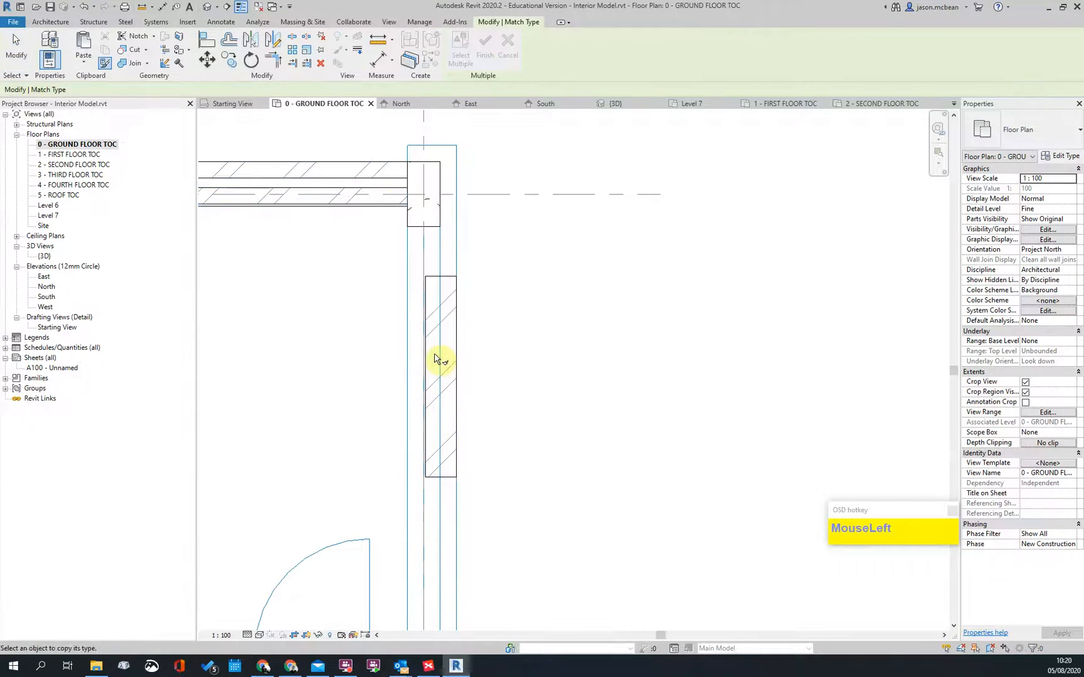
key(Escape)
key(Escape)
click(448, 281)
Step: Re-run Match Type to give the vertical wall the 300 Ext Cavity Int PL type
key(Escape)
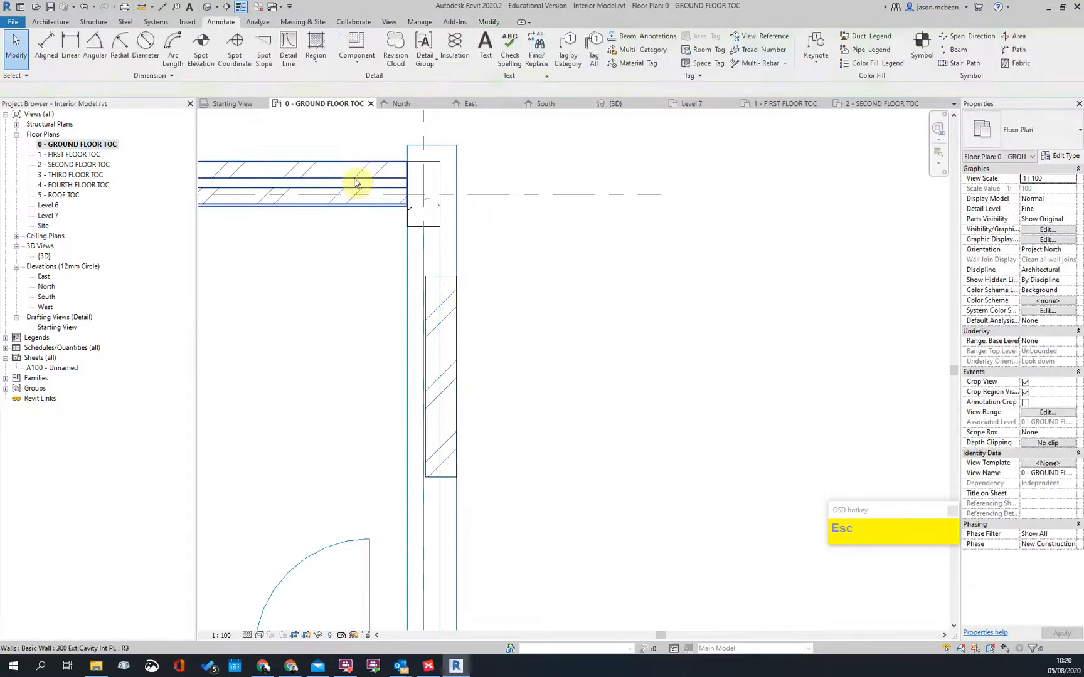
key(m)
key(a)
click(355, 182)
click(425, 305)
key(Escape)
scroll(424, 291, up, 2)
key(Escape)
click(442, 271)
Step: Place a 115 aligned dimension (DI) across the wall faces to verify the layers
key(Escape)
scroll(393, 126, up, 1)
scroll(457, 267, down, 2)
scroll(456, 271, up, 2)
key(d)
key(i)
click(428, 293)
click(472, 297)
scroll(494, 296, down, 2)
click(633, 320)
key(Escape)
click(475, 334)
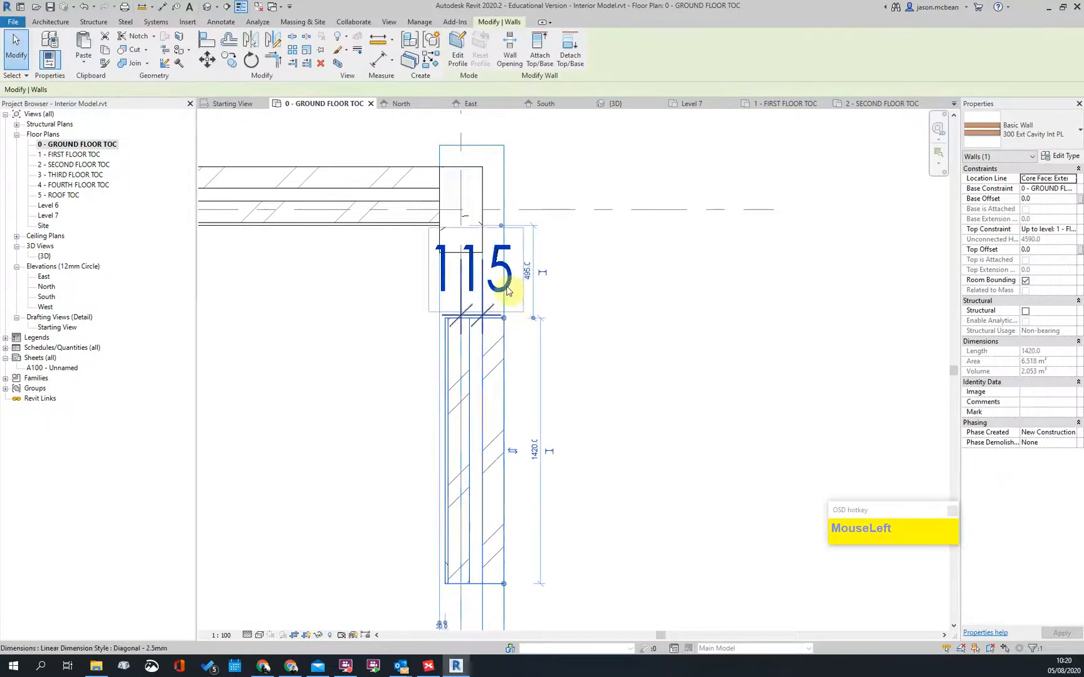
click(528, 285)
scroll(503, 404, down, 2)
scroll(490, 513, up, 3)
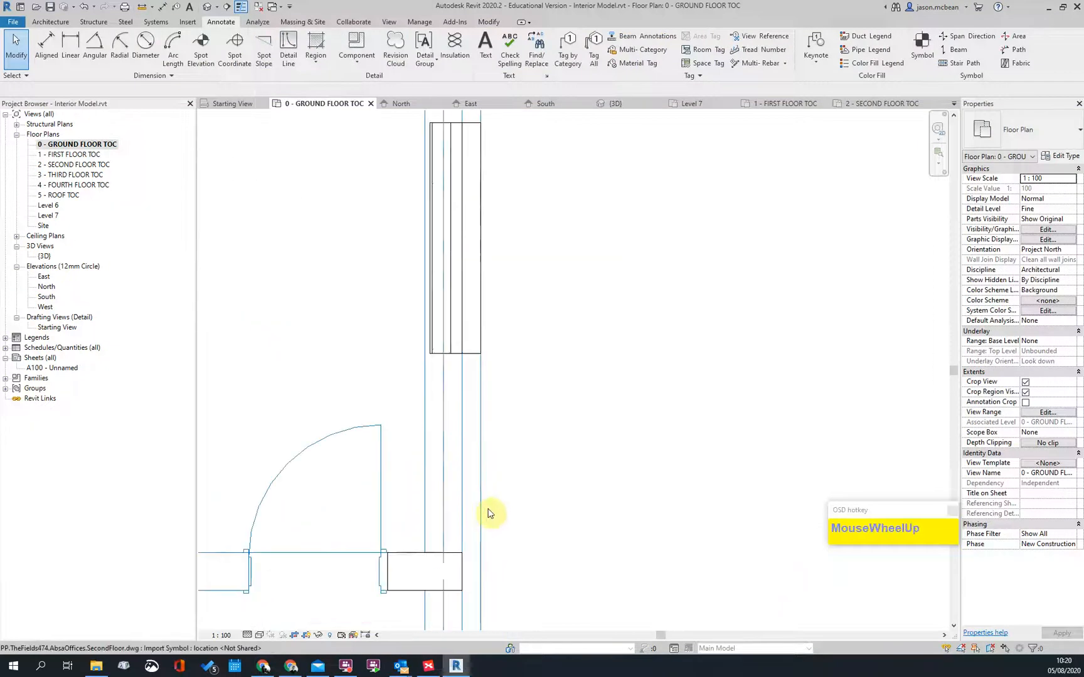
Step: Measure the wall with a temporary 345 aligned dimension, then delete it
key(d)
key(i)
click(425, 463)
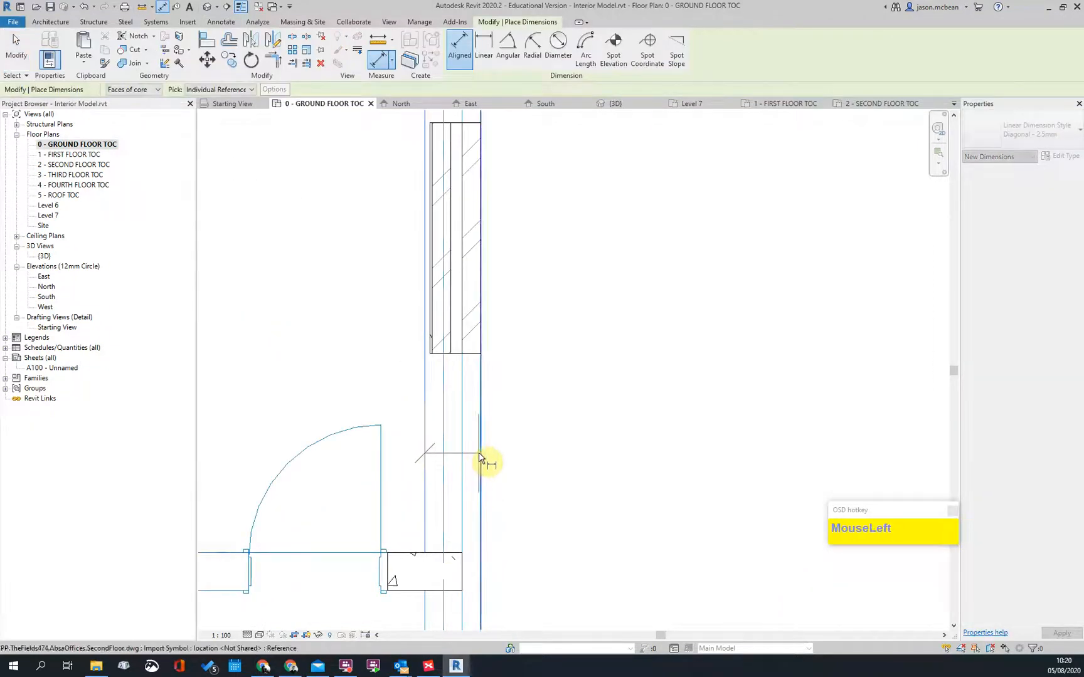
click(480, 458)
click(554, 455)
key(Escape)
click(476, 415)
key(Delete)
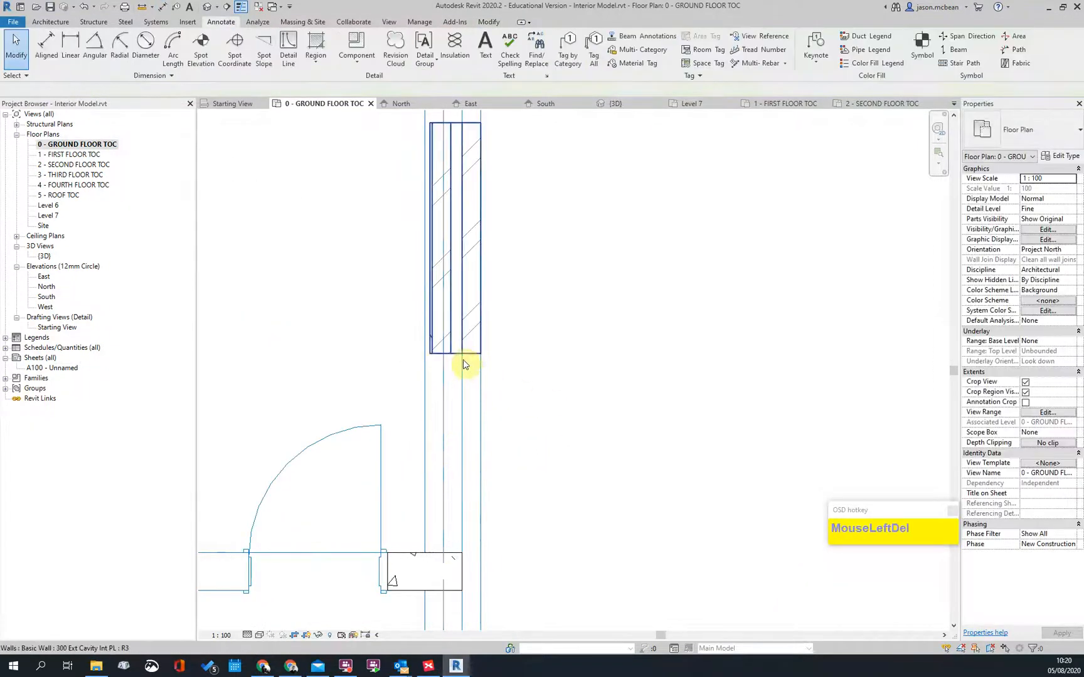
Step: Duplicate the cavity wall's type through Edit Type, getting the proposed name '300 Ext Cavity Int PL 2'
click(467, 358)
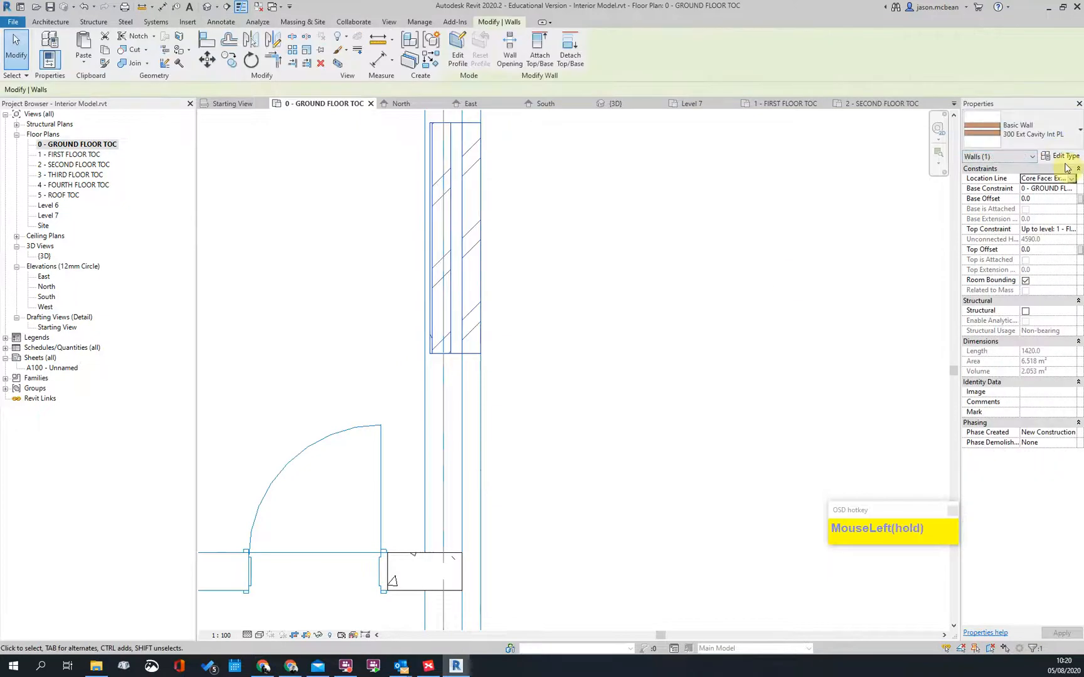
click(1064, 157)
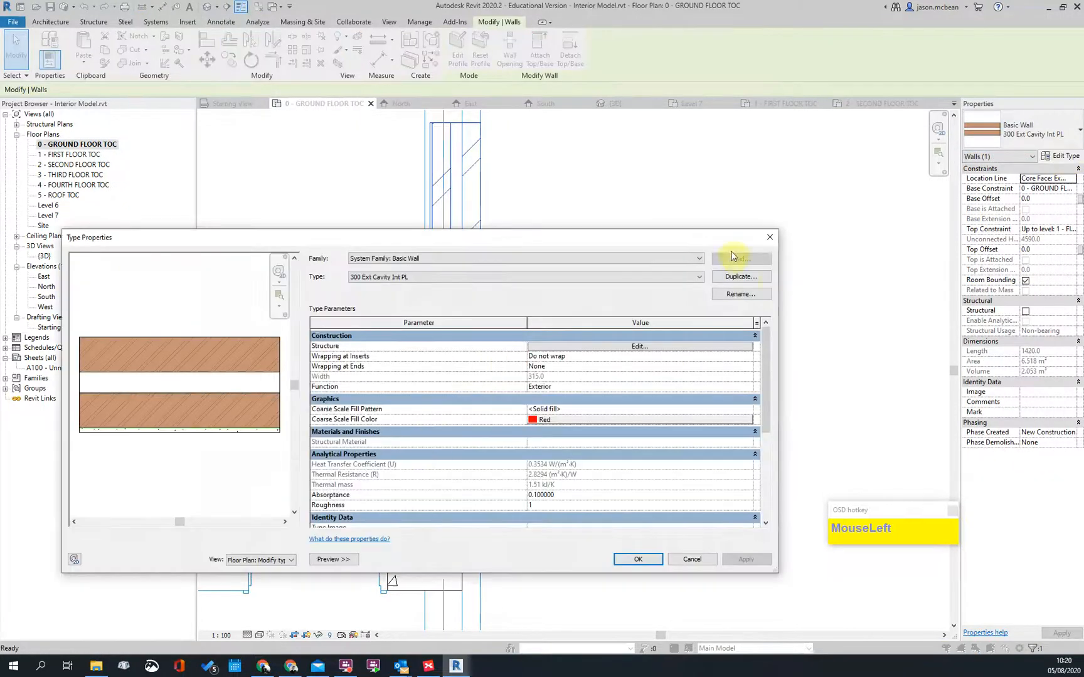
click(741, 276)
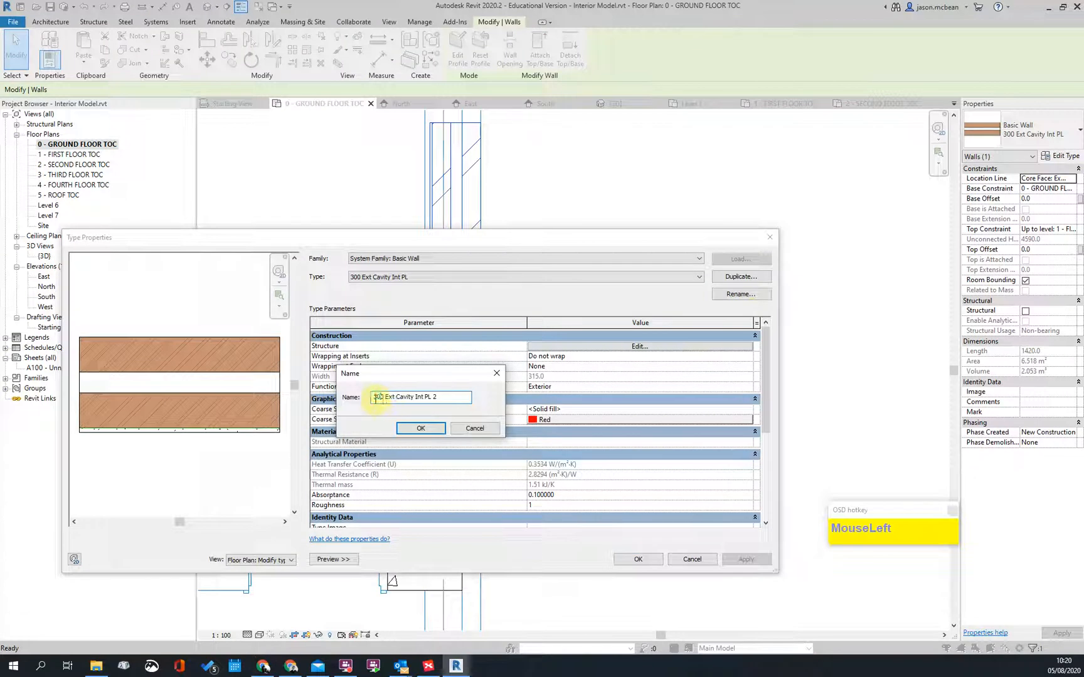
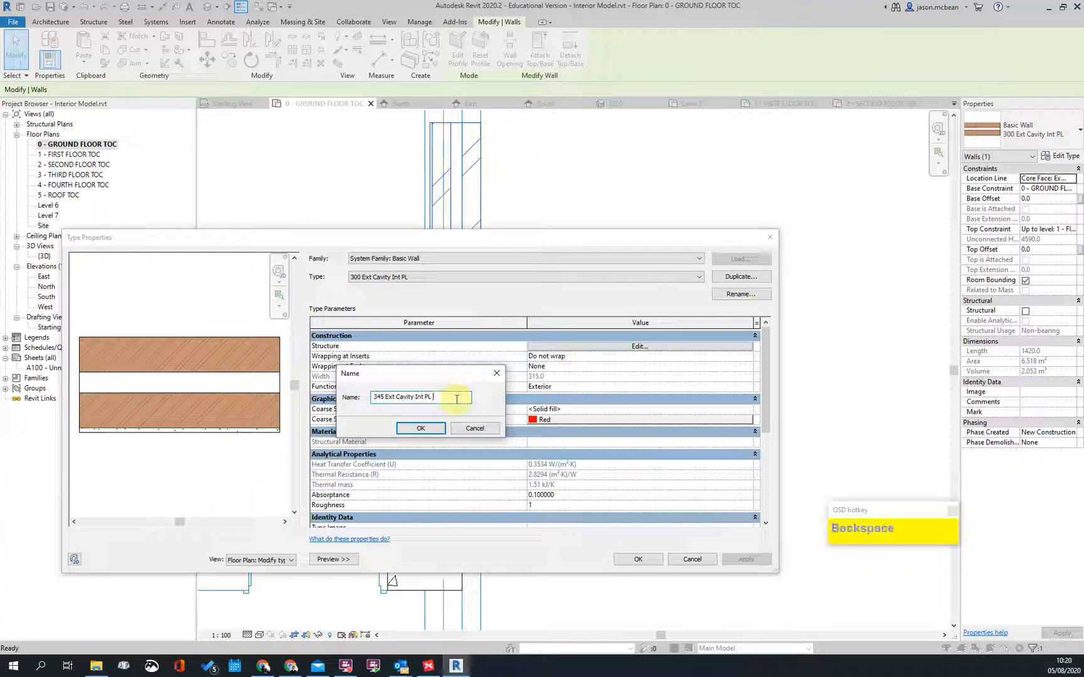
Step: Confirm the 345 Ext Cavity PL type name and open its Structure layer assembly
click(429, 428)
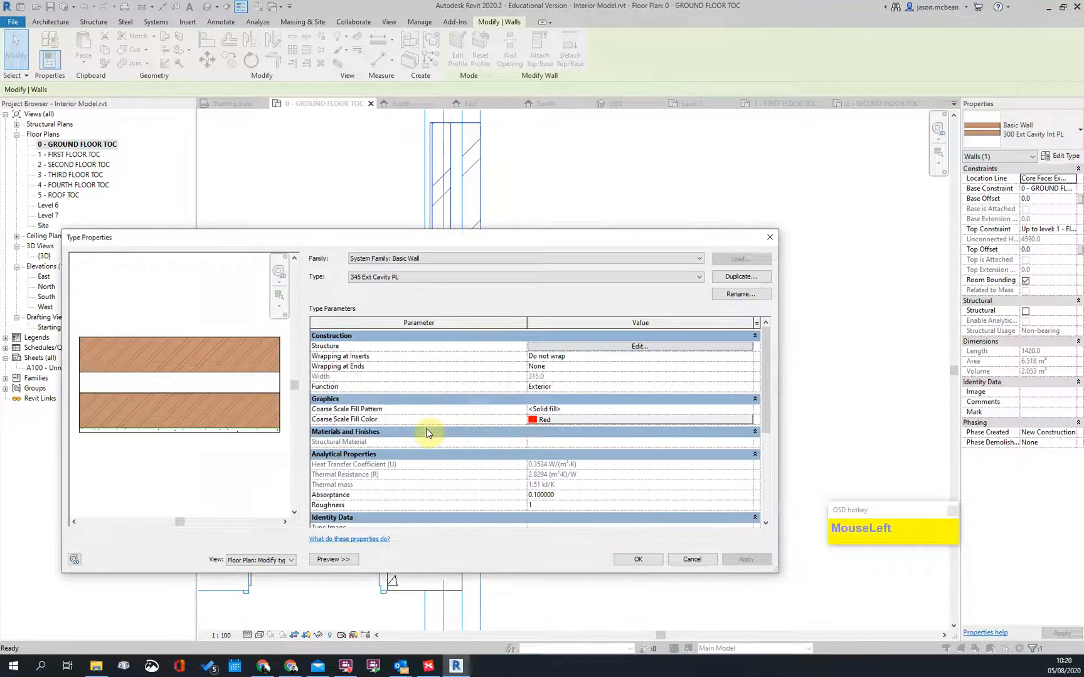
click(606, 346)
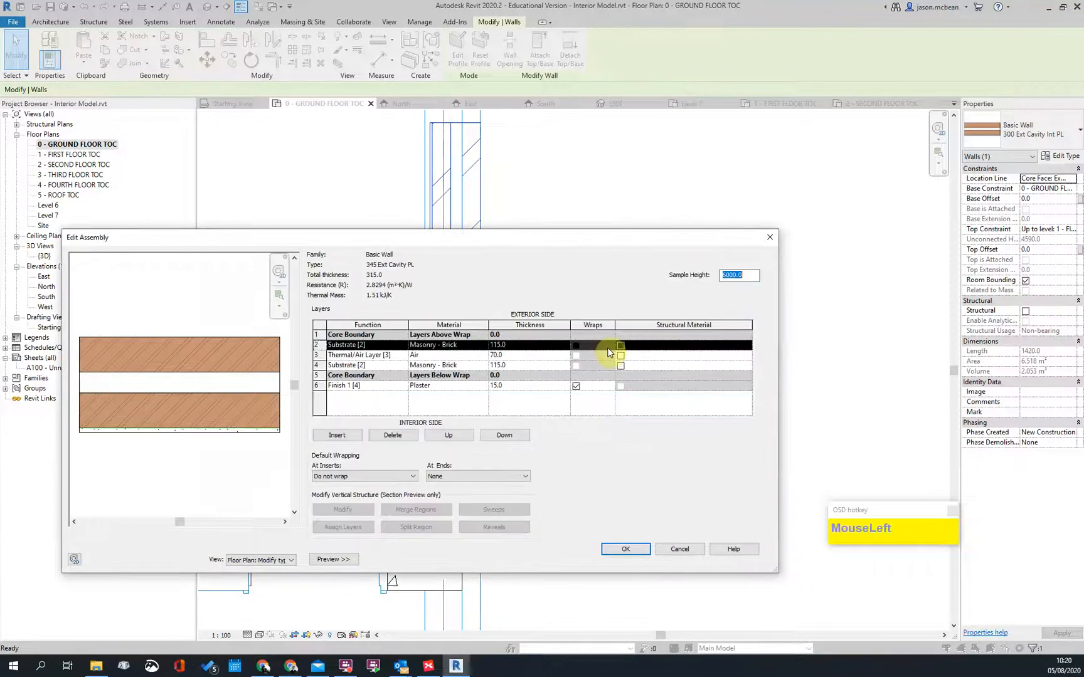
Step: Add a Finish 1 [4] plaster layer at the exterior and set At Ends wrapping to Exterior
click(317, 386)
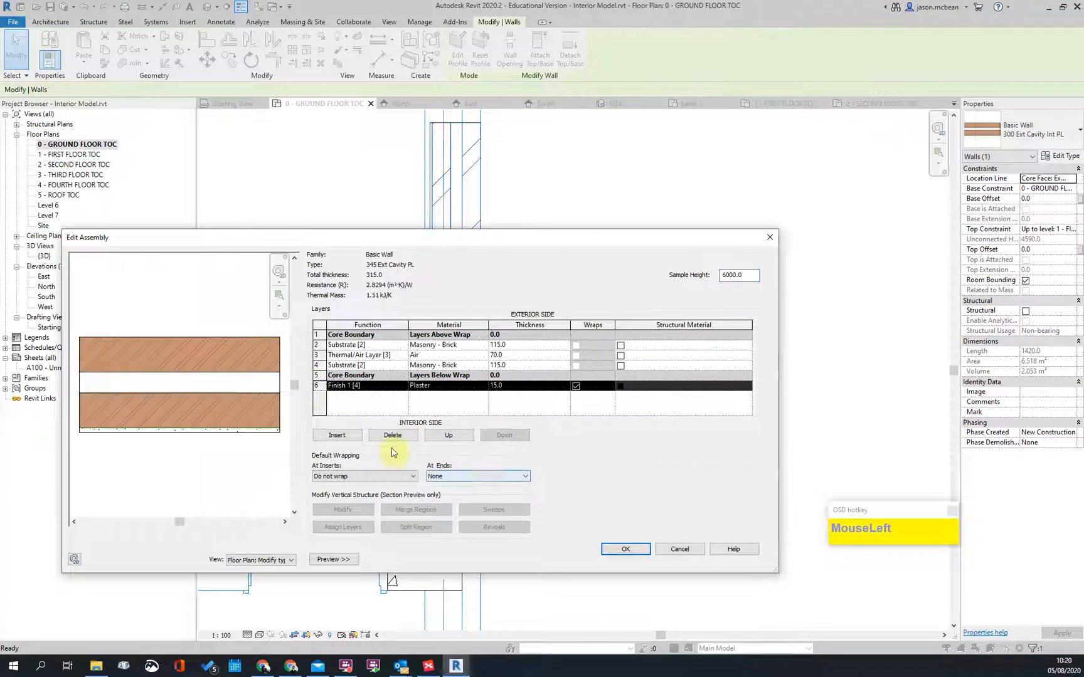
click(337, 435)
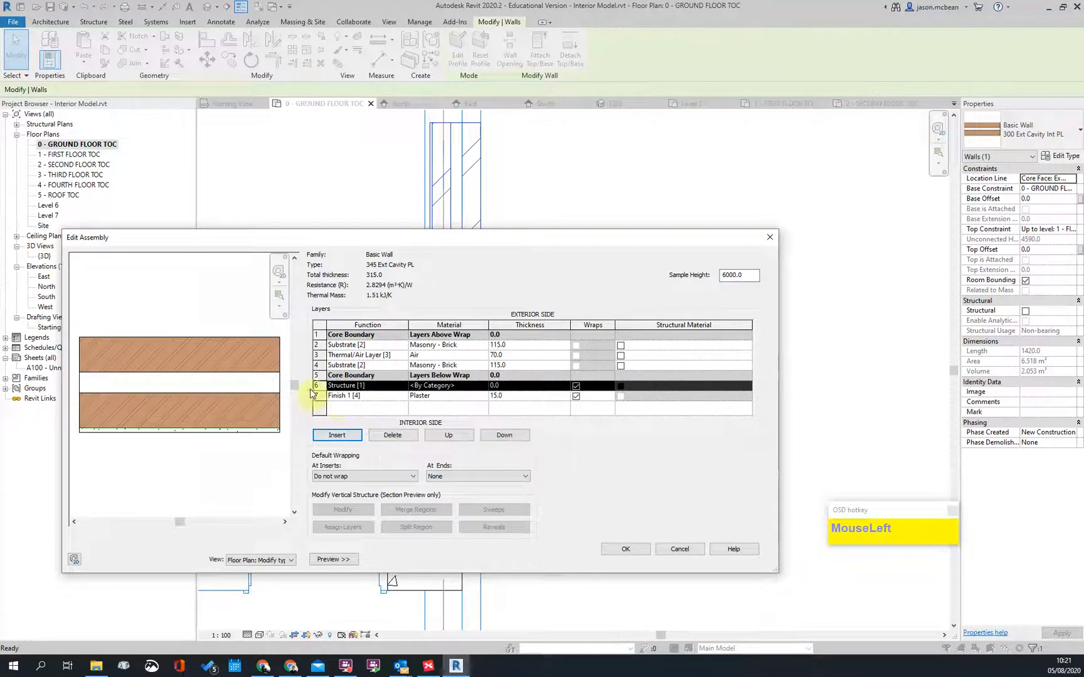
click(453, 437)
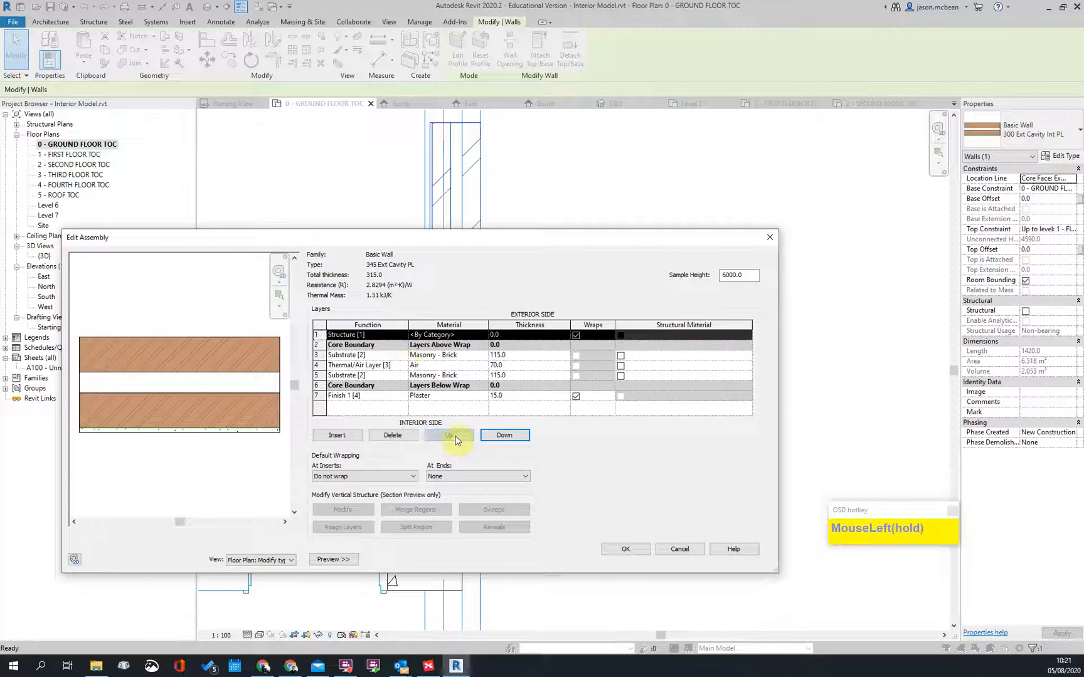
click(403, 335)
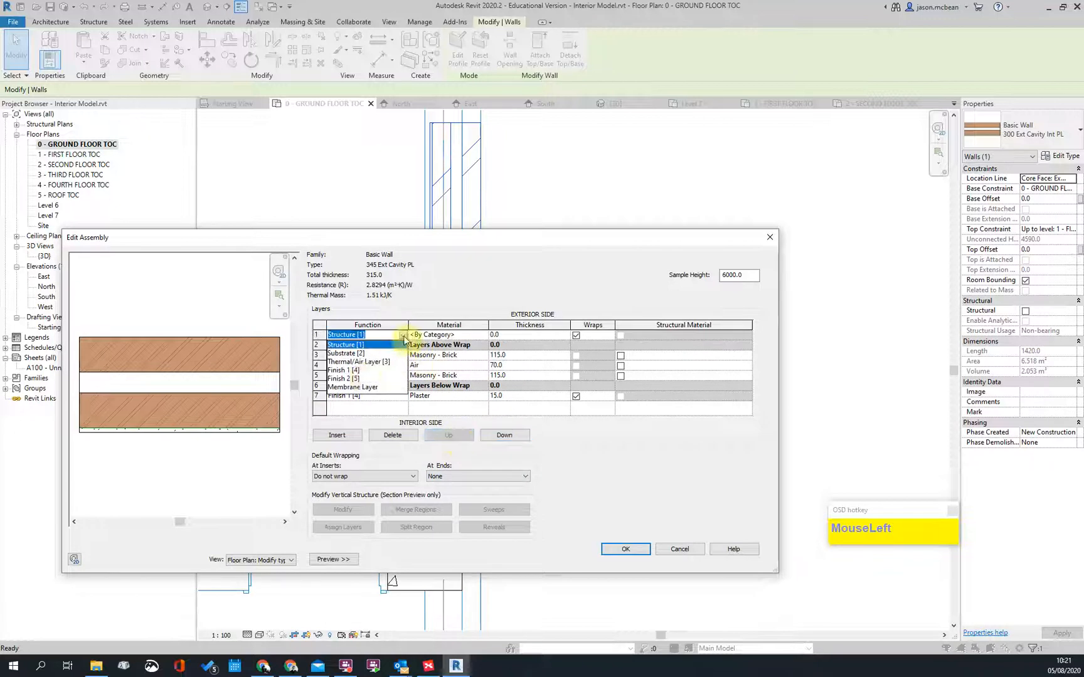
click(355, 371)
click(479, 337)
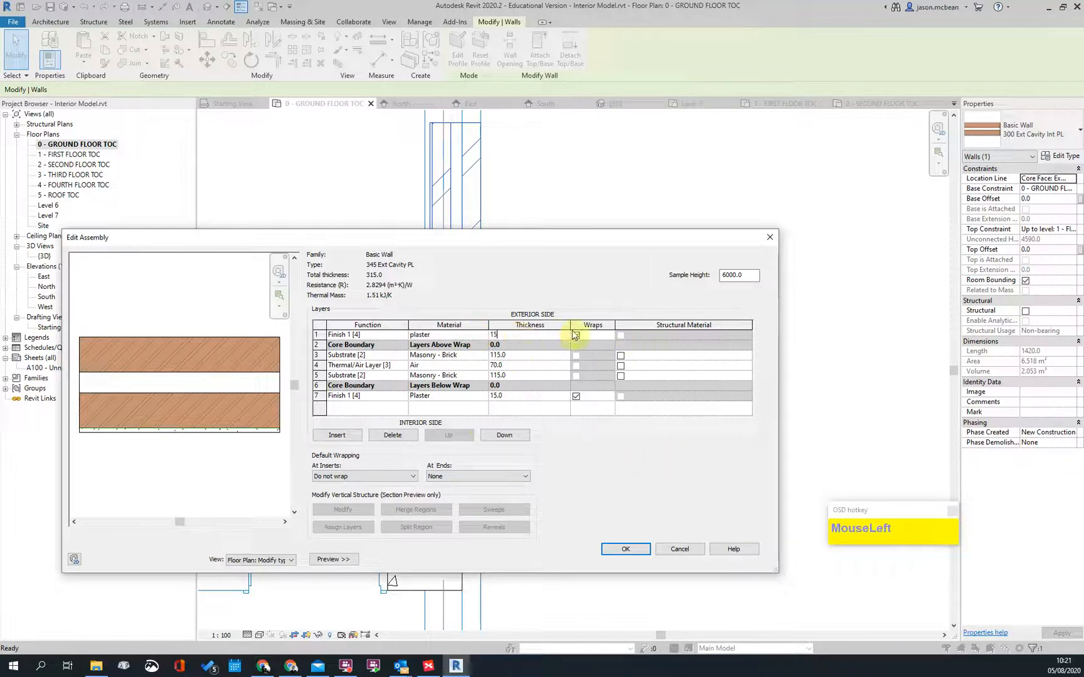
click(464, 480)
click(440, 494)
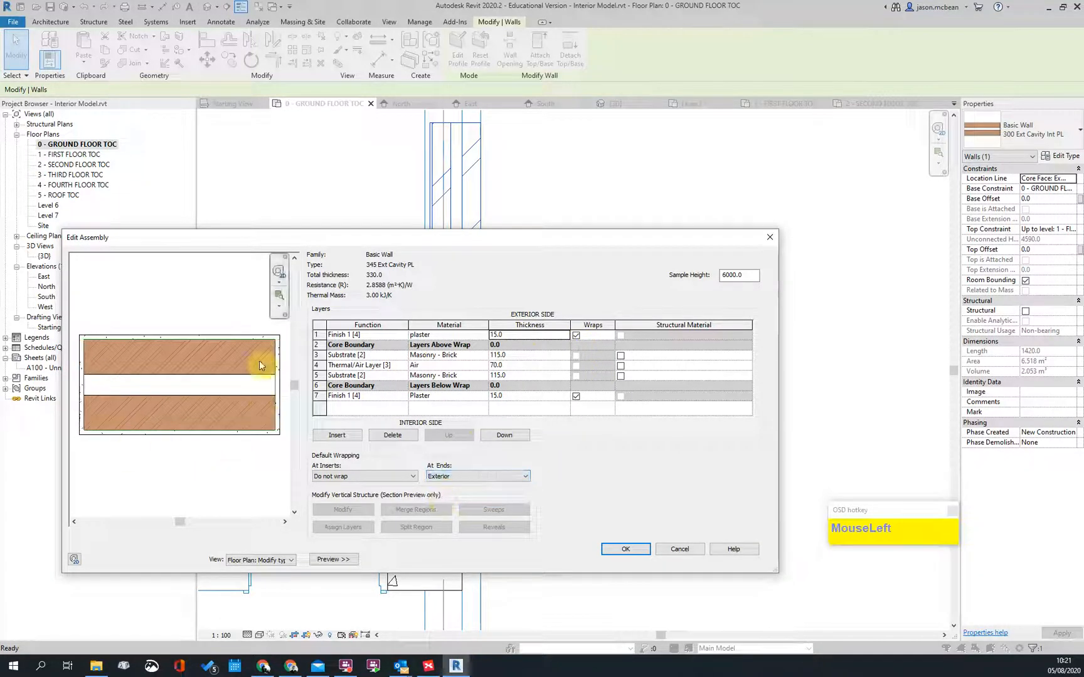
click(501, 481)
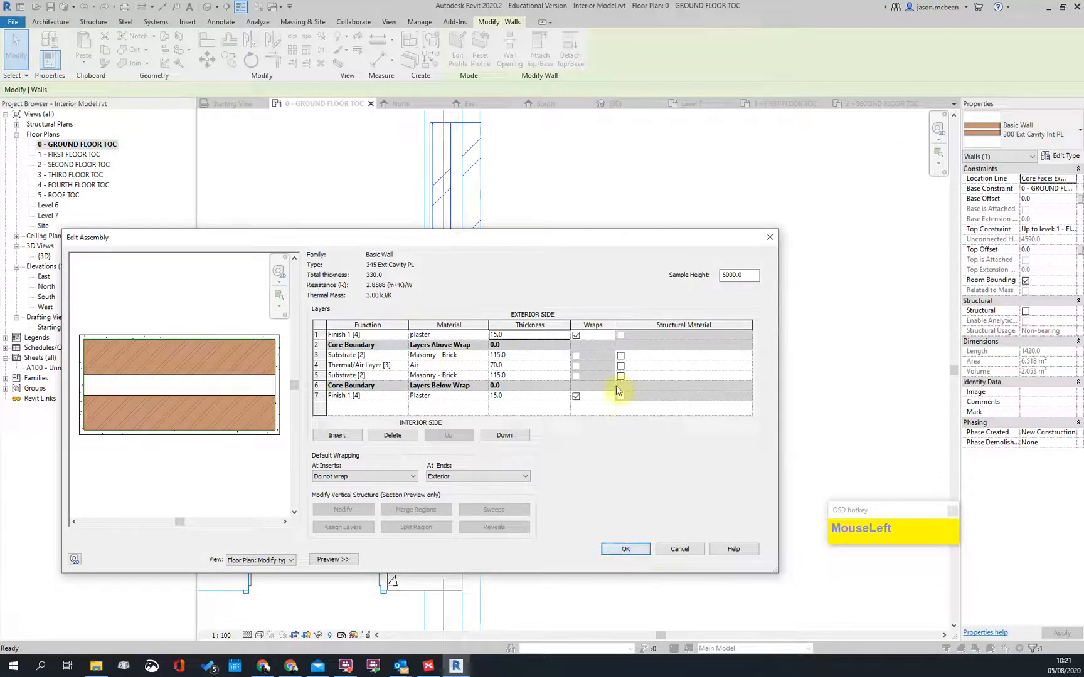
Step: Make the plaster 15 mm and the air gap 115 mm, then accept the type
click(376, 335)
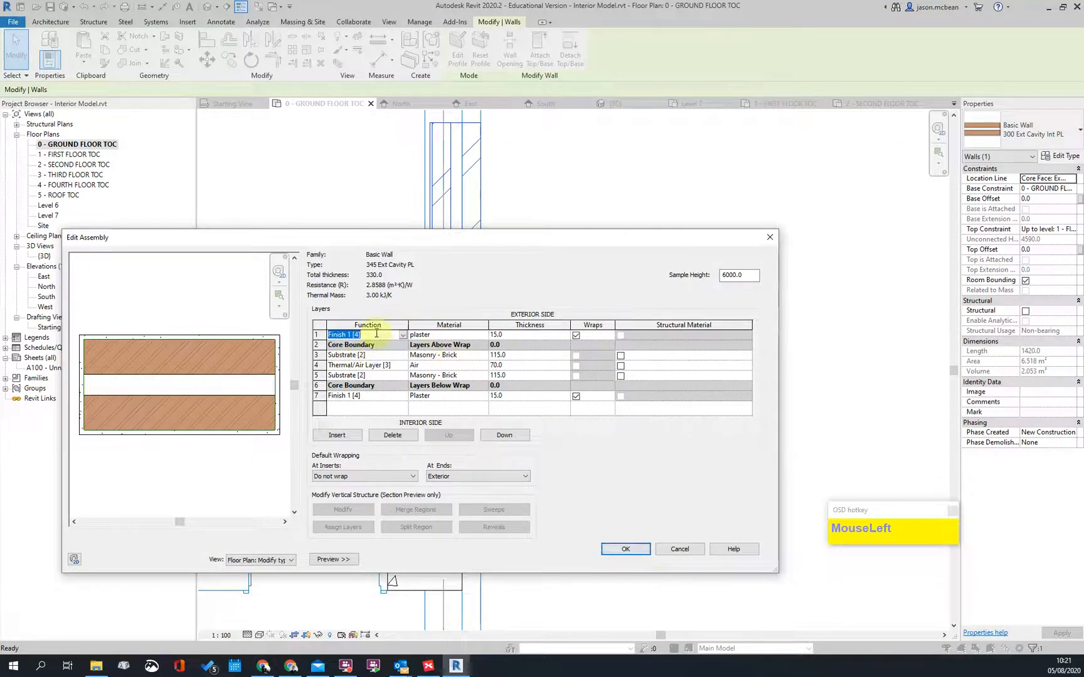
click(375, 397)
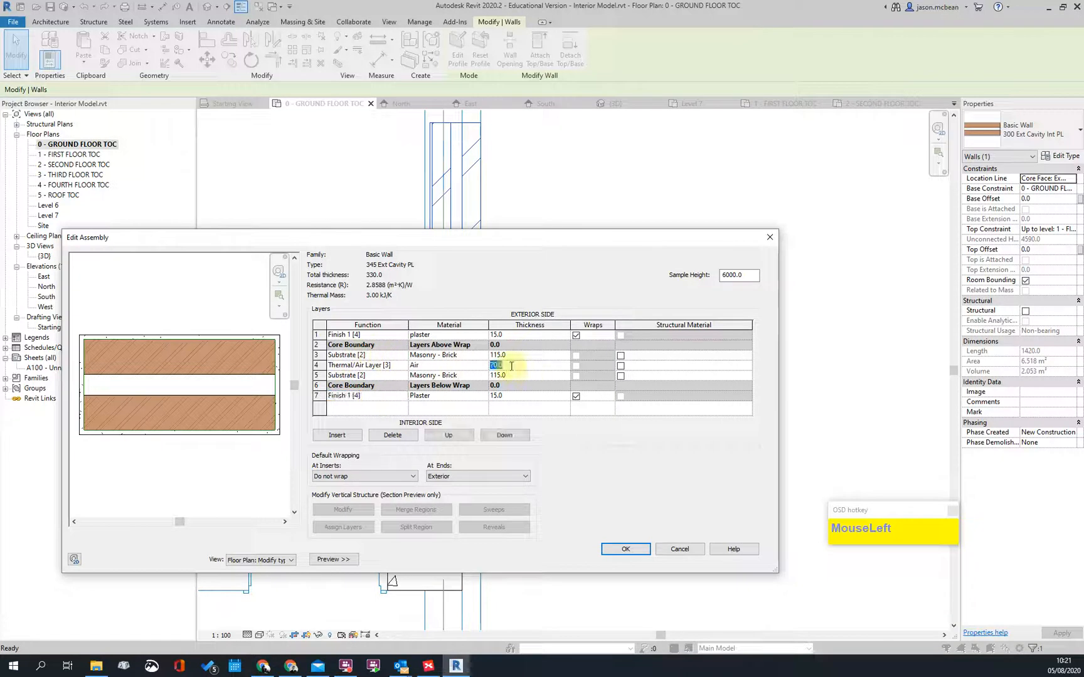
key(Tab)
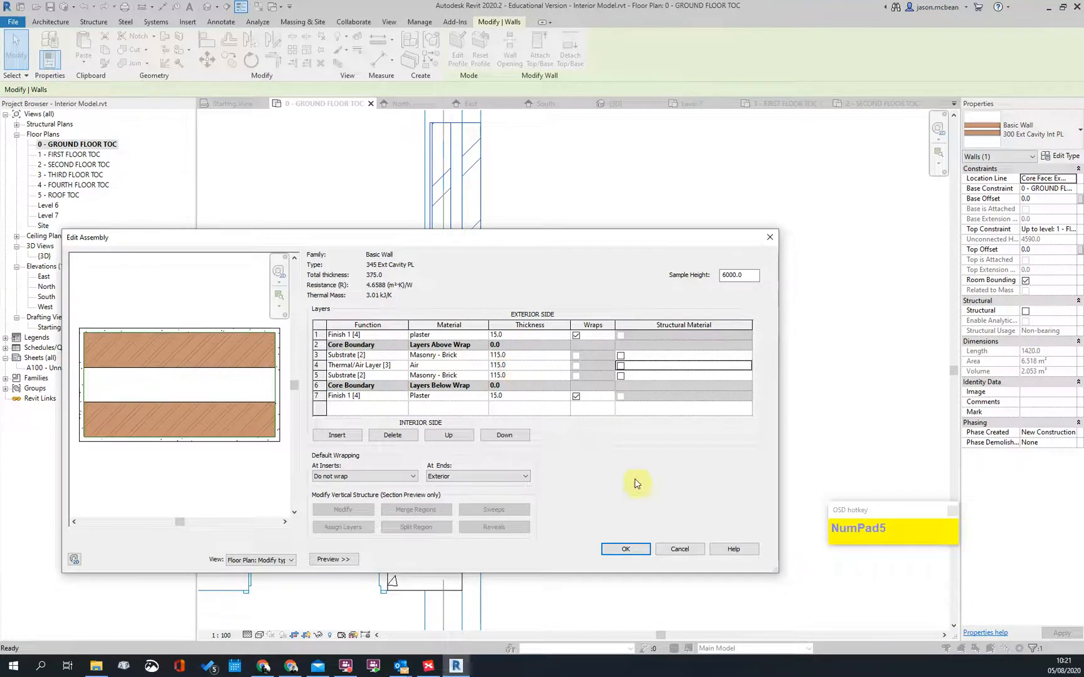
click(645, 549)
click(651, 560)
Step: Extend the vertical wall's end up to the corner
click(562, 286)
scroll(544, 527, down, 2)
click(476, 447)
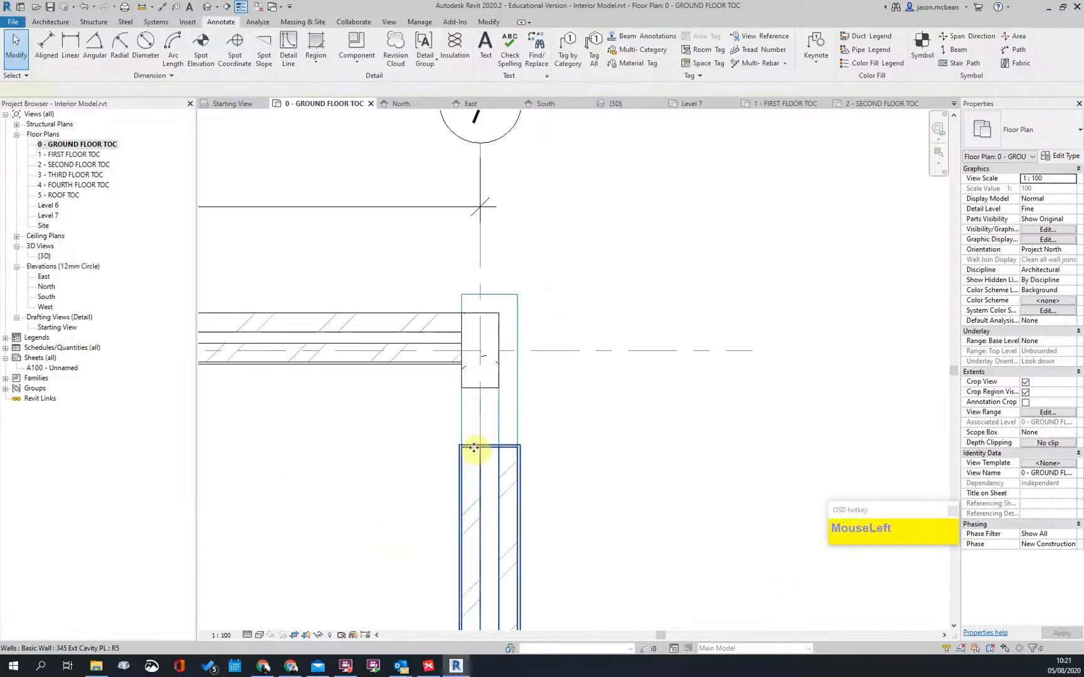
drag(517, 452, 516, 298)
click(796, 337)
Step: Extend the horizontal wall's end to meet the same corner
scroll(435, 286, up, 2)
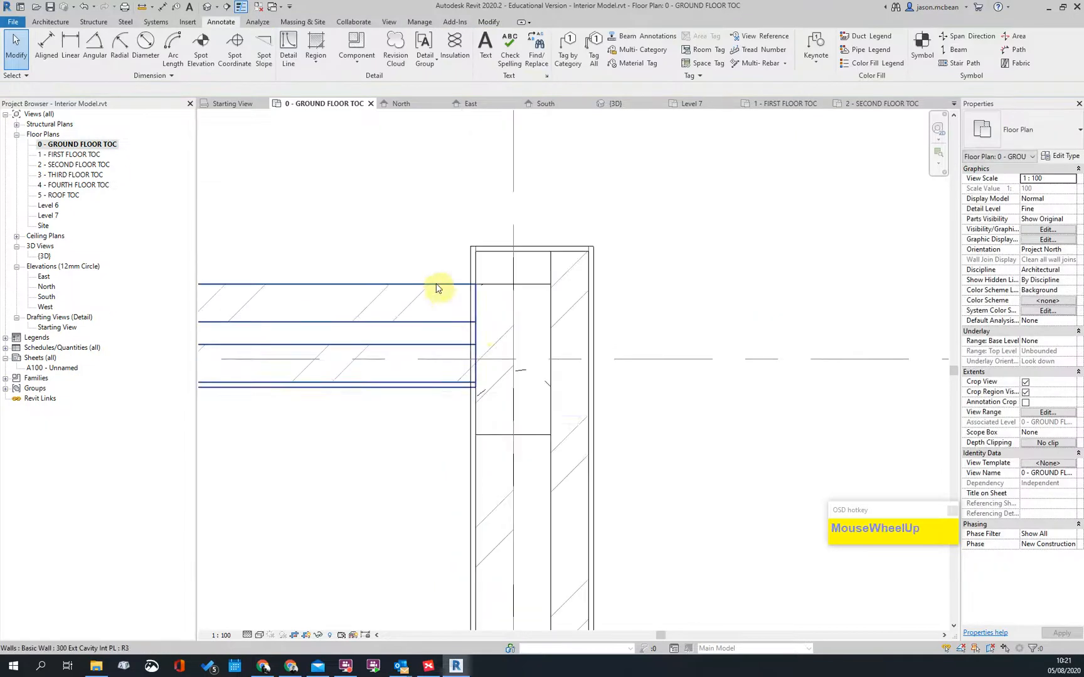
click(477, 344)
drag(476, 285, 530, 286)
click(667, 278)
click(484, 300)
click(683, 325)
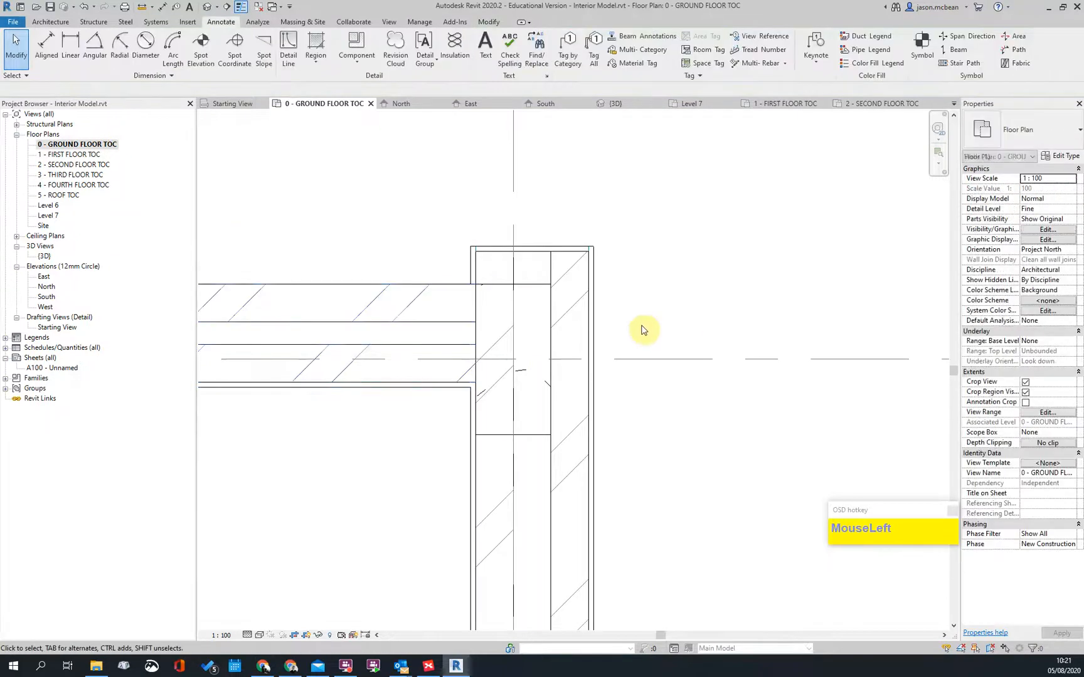
scroll(590, 338, down, 2)
key(Escape)
scroll(524, 326, up, 3)
scroll(627, 307, down, 3)
Step: Add a 15 mm Finish 1 [4] plaster layer to the 300 Ext Cavity Int PL exterior face
click(564, 308)
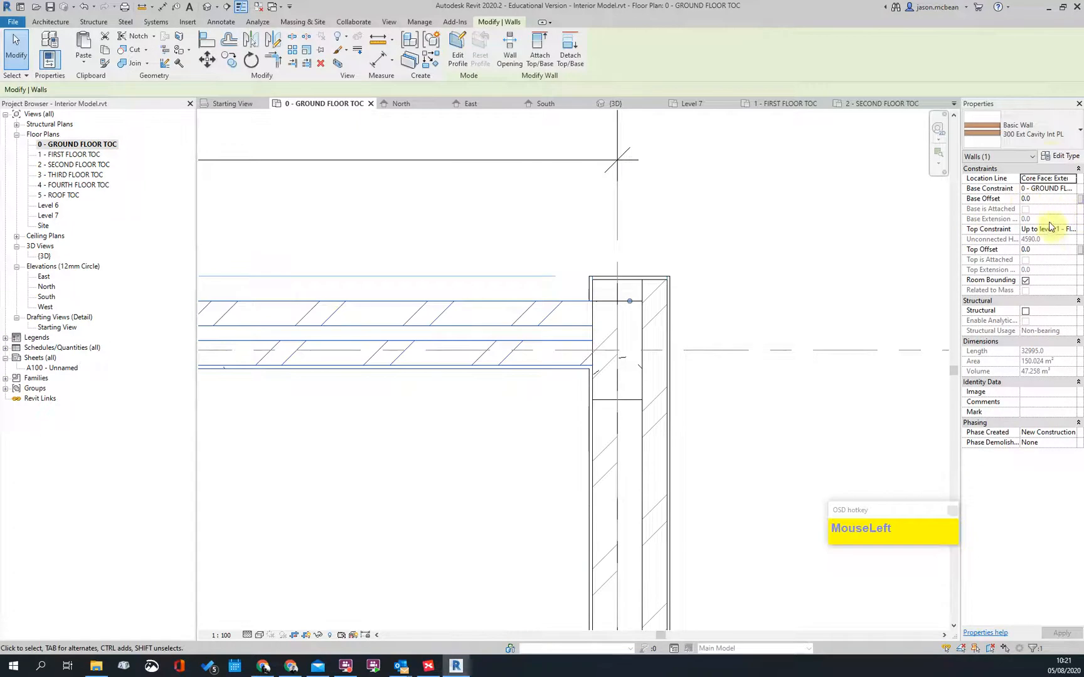
click(1059, 157)
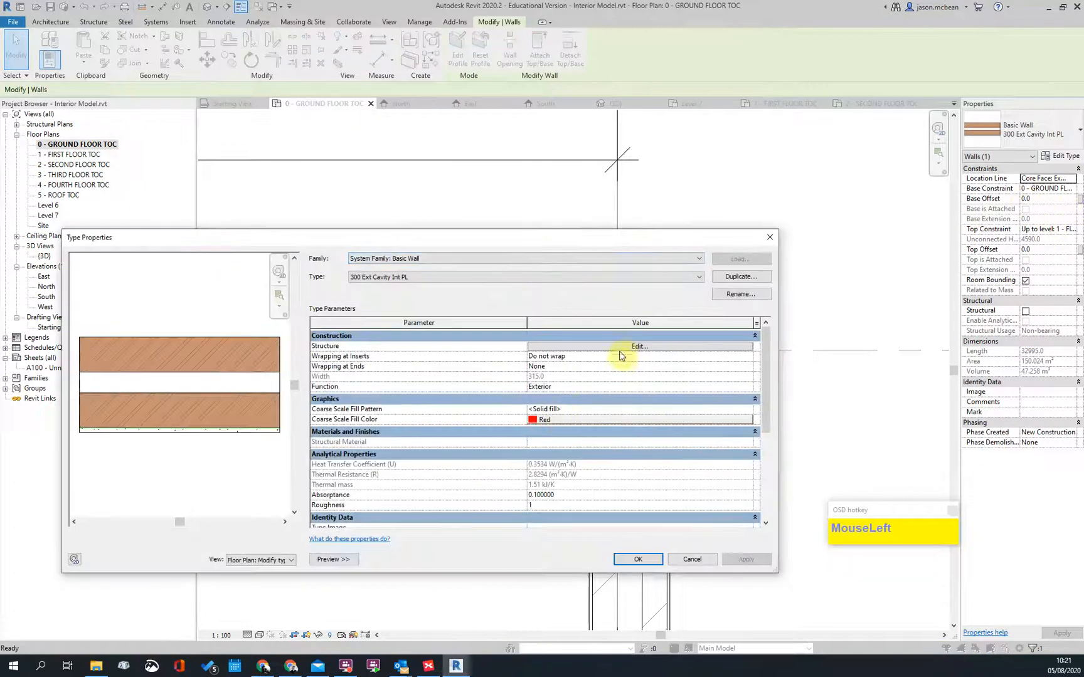
click(626, 351)
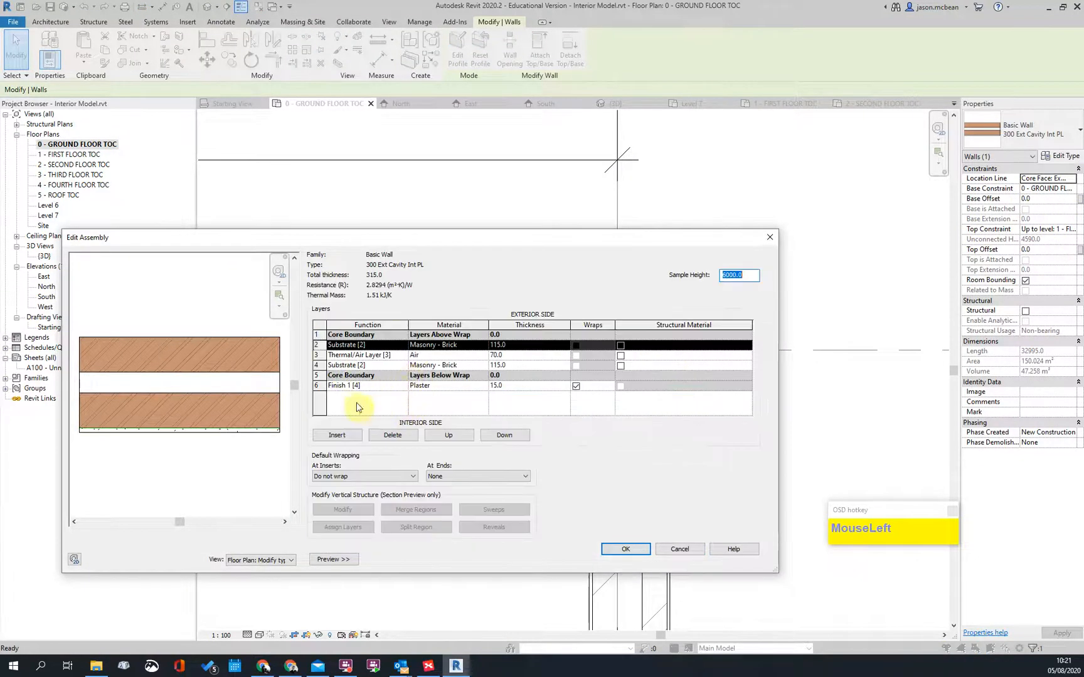
click(336, 435)
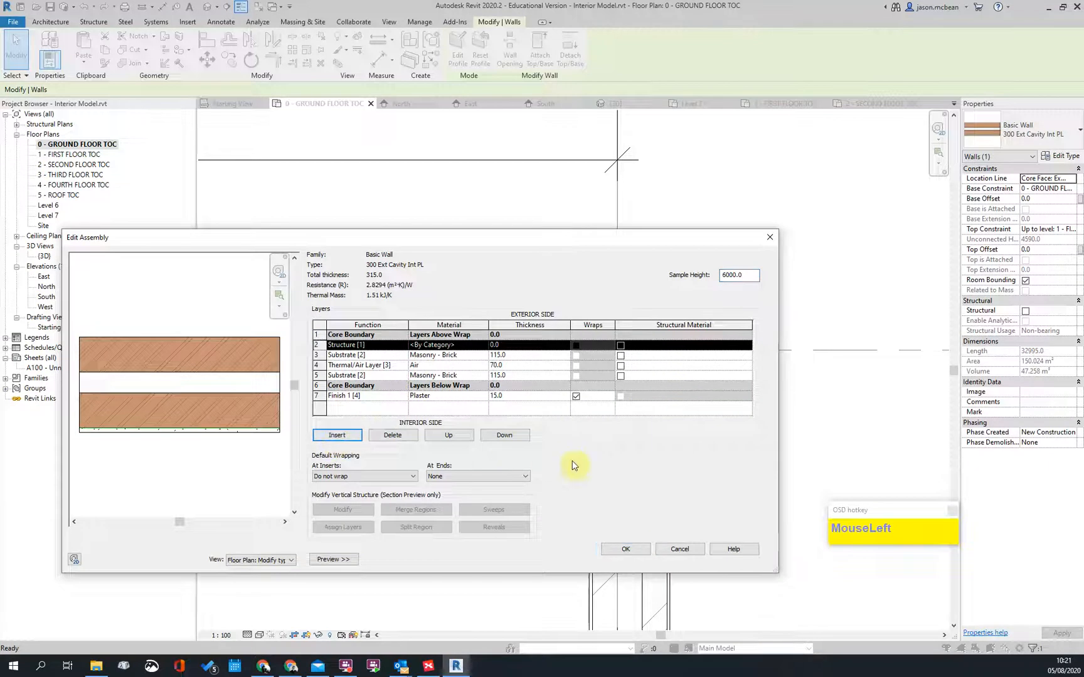
click(460, 439)
click(402, 340)
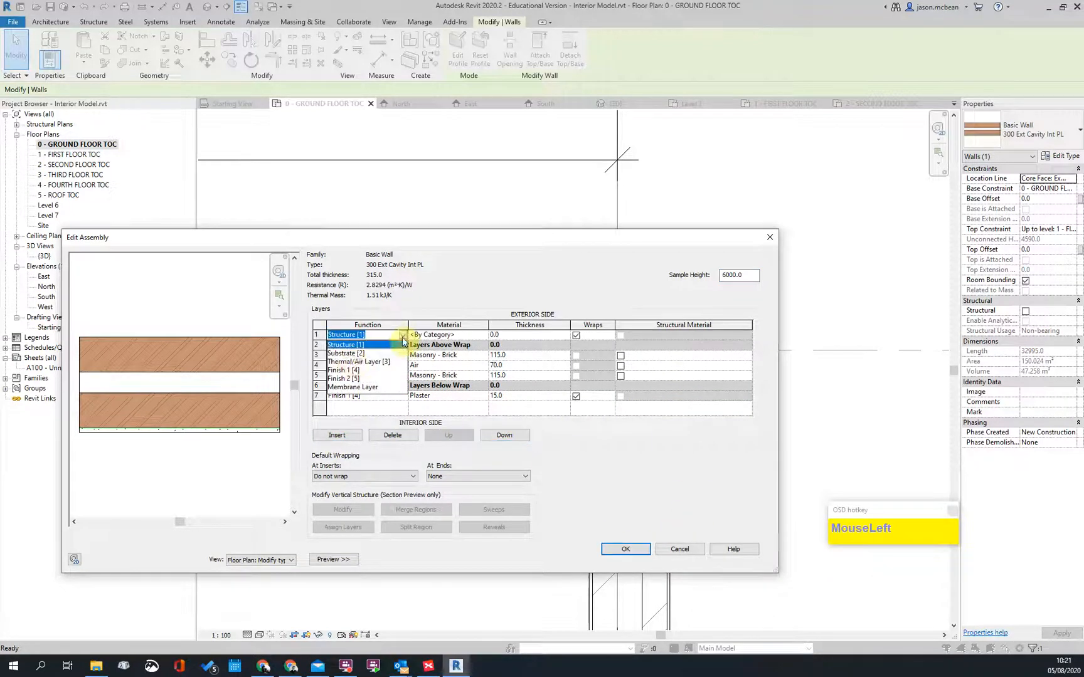
click(350, 370)
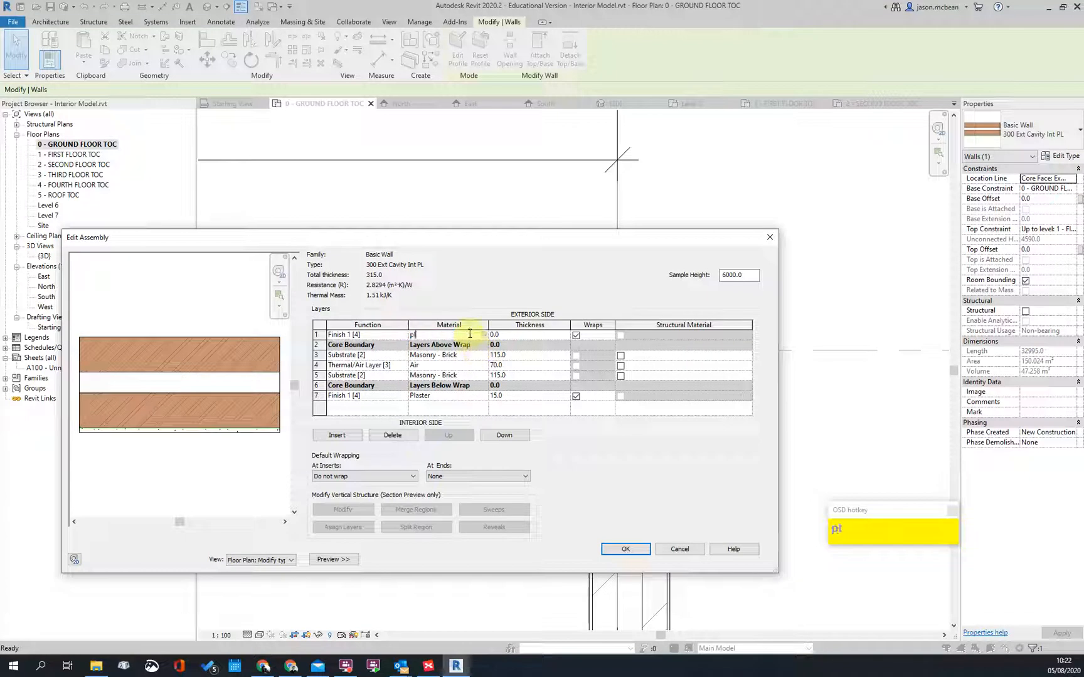
click(530, 335)
text(1)
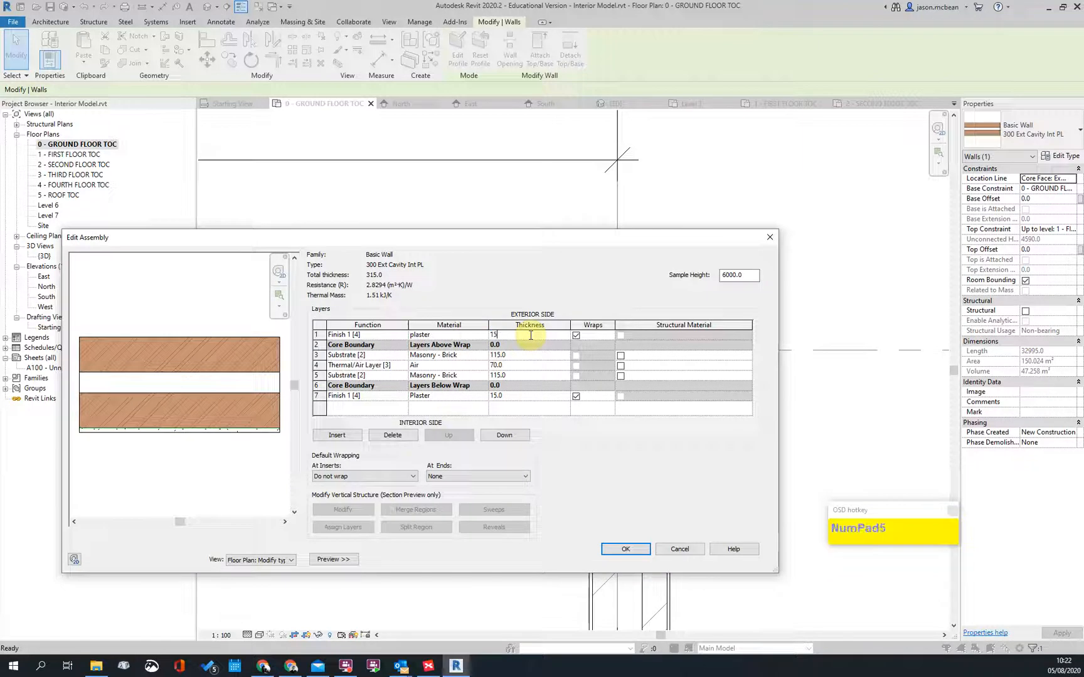
text(5)
key(Tab)
click(629, 549)
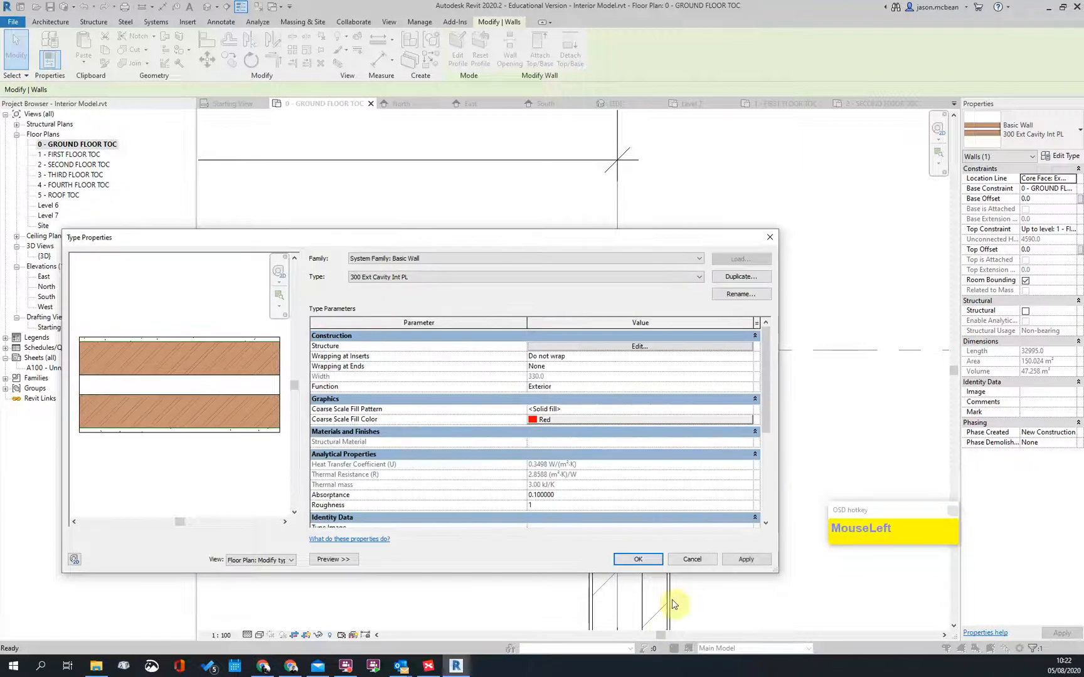
click(626, 563)
Step: Switch to the default 3D view and orbit around the diagonal wall and corner
click(765, 449)
scroll(769, 447, up, 5)
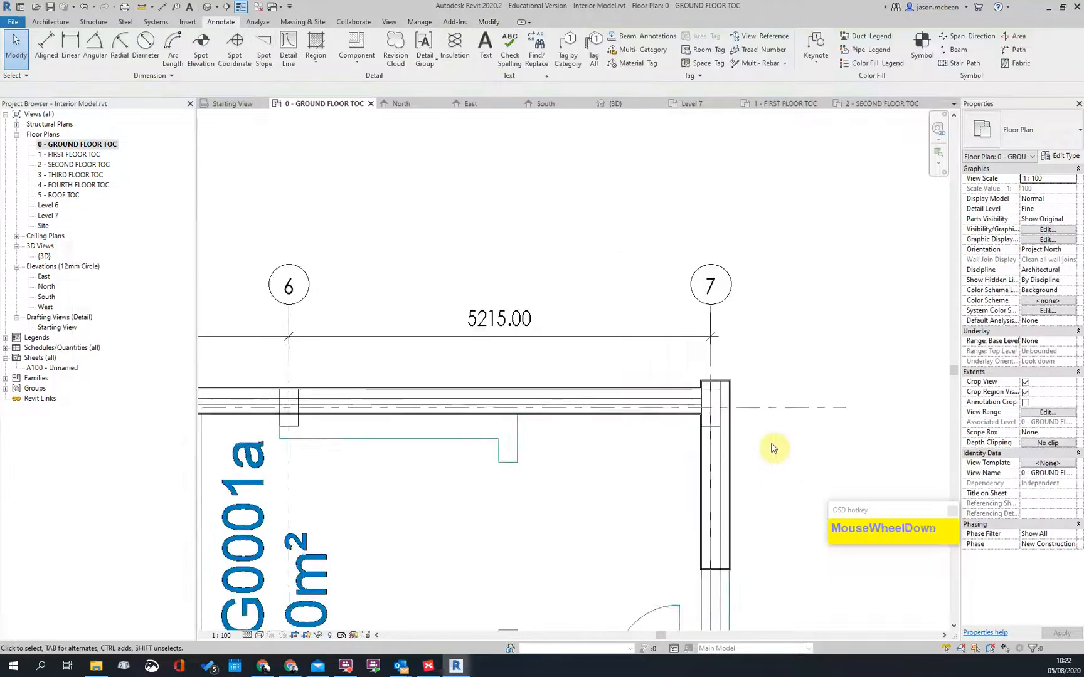
scroll(757, 307, down, 6)
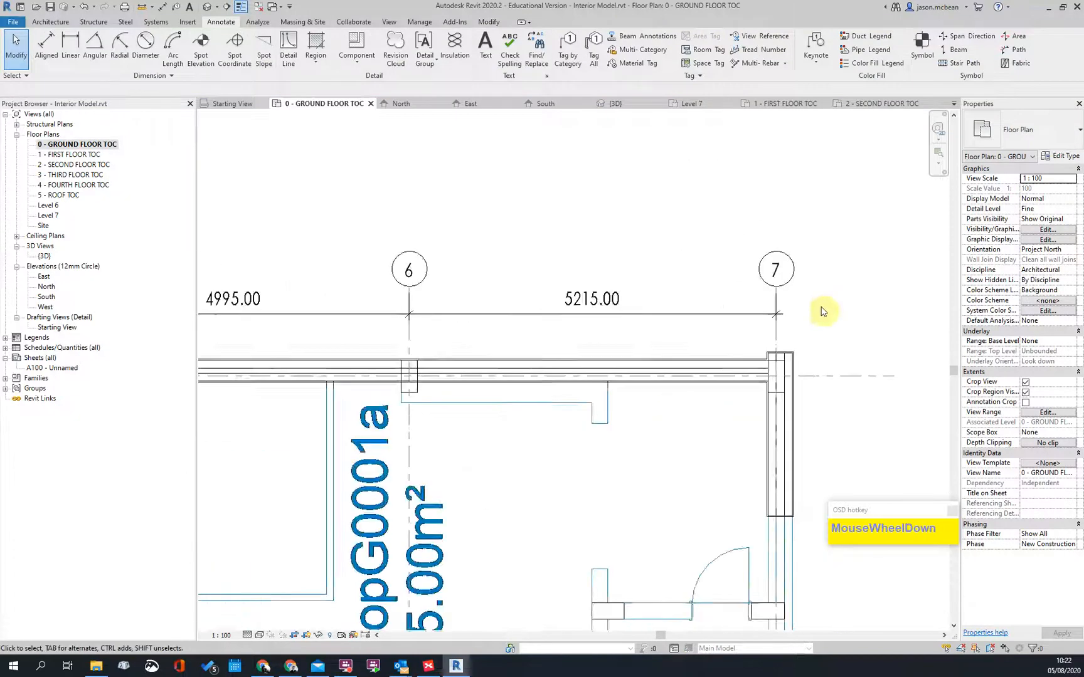
scroll(548, 306, down, 2)
scroll(327, 256, up, 1)
click(205, 13)
scroll(513, 425, up, 3)
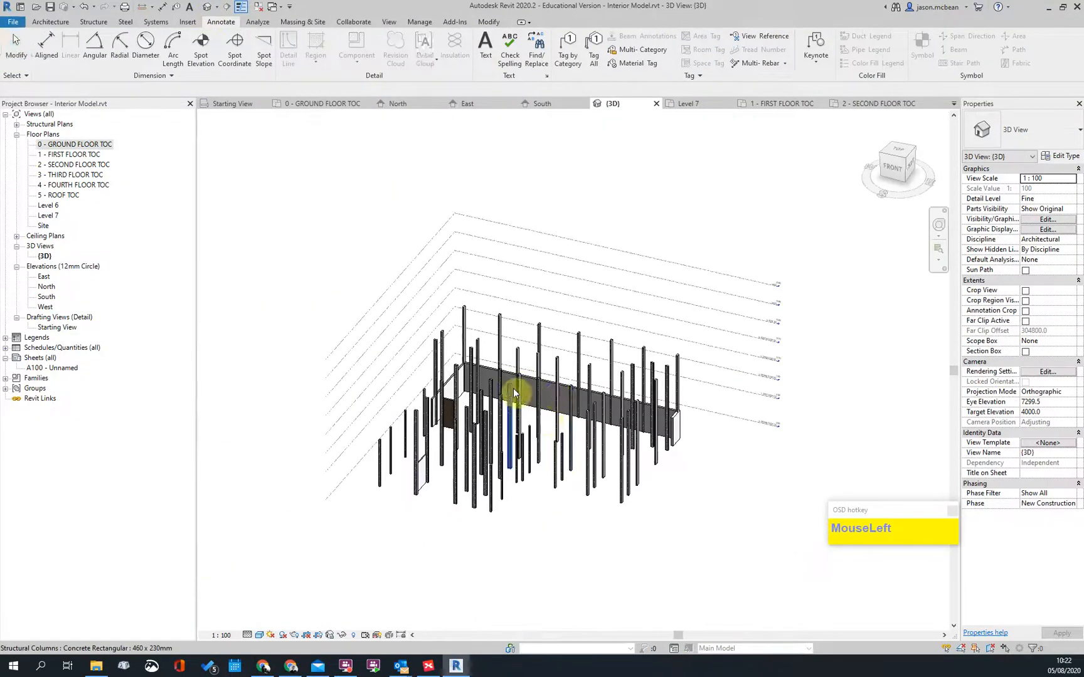
shift+middle_drag(513, 426, 514, 503)
scroll(620, 344, up, 2)
scroll(619, 344, down, 3)
shift+middle_drag(619, 344, 458, 433)
scroll(435, 484, up, 6)
shift+middle_drag(501, 520, 477, 365)
scroll(478, 365, down, 4)
shift+middle_drag(508, 463, 680, 421)
scroll(558, 365, up, 4)
scroll(403, 239, up, 3)
scroll(414, 260, down, 5)
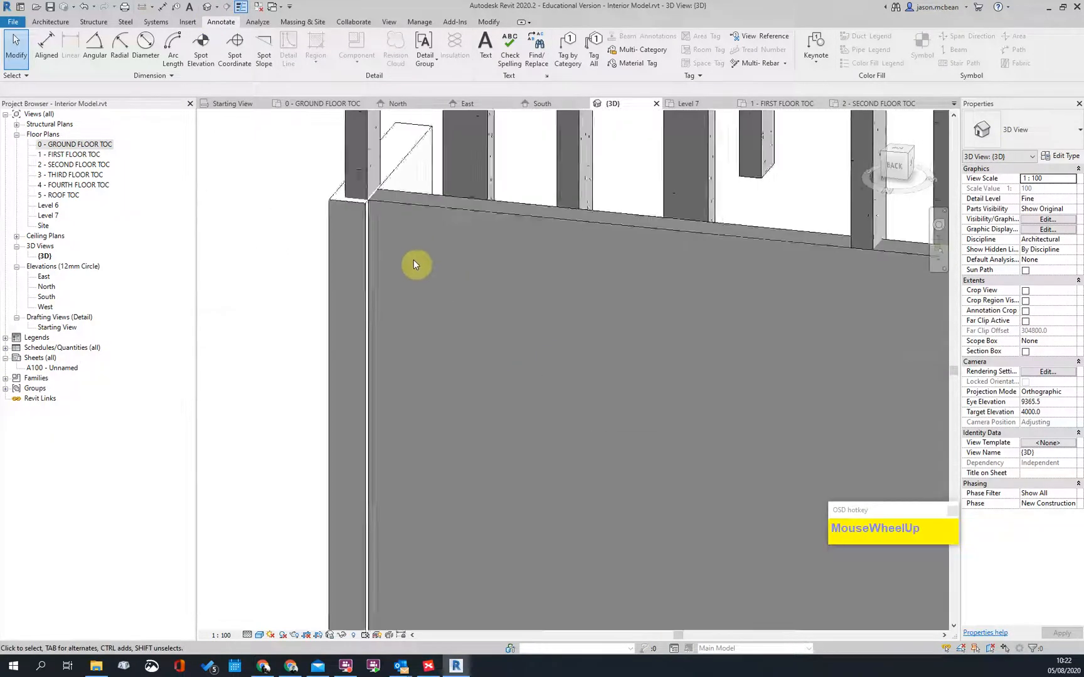
scroll(737, 258, up, 4)
Step: Check the structural column and the 345 Ext Cavity PL wall at the corner in 3D
click(696, 223)
scroll(696, 223, down, 5)
click(564, 291)
scroll(454, 230, up, 3)
mouse_move(455, 230)
shift+middle_down()
mouse_move(421, 233)
mouse_move(513, 353)
mouse_move(609, 341)
shift+middle_up()
scroll(675, 303, up, 4)
click(631, 318)
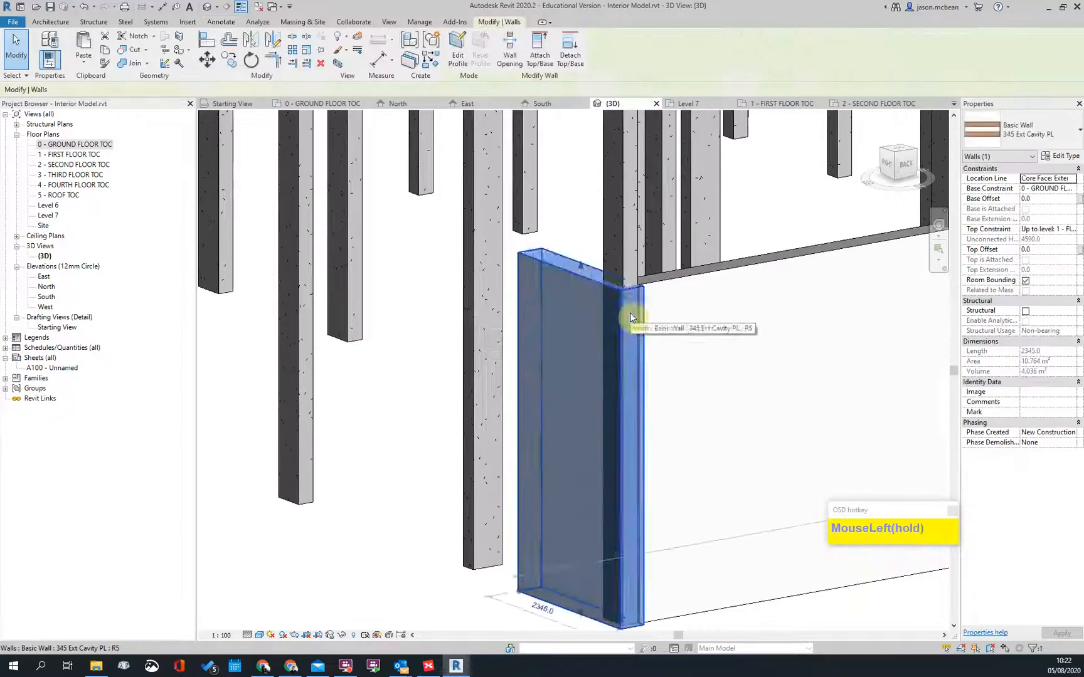
scroll(483, 431, down, 5)
click(520, 426)
shift+middle_drag(520, 426, 483, 406)
scroll(669, 440, up, 5)
click(636, 419)
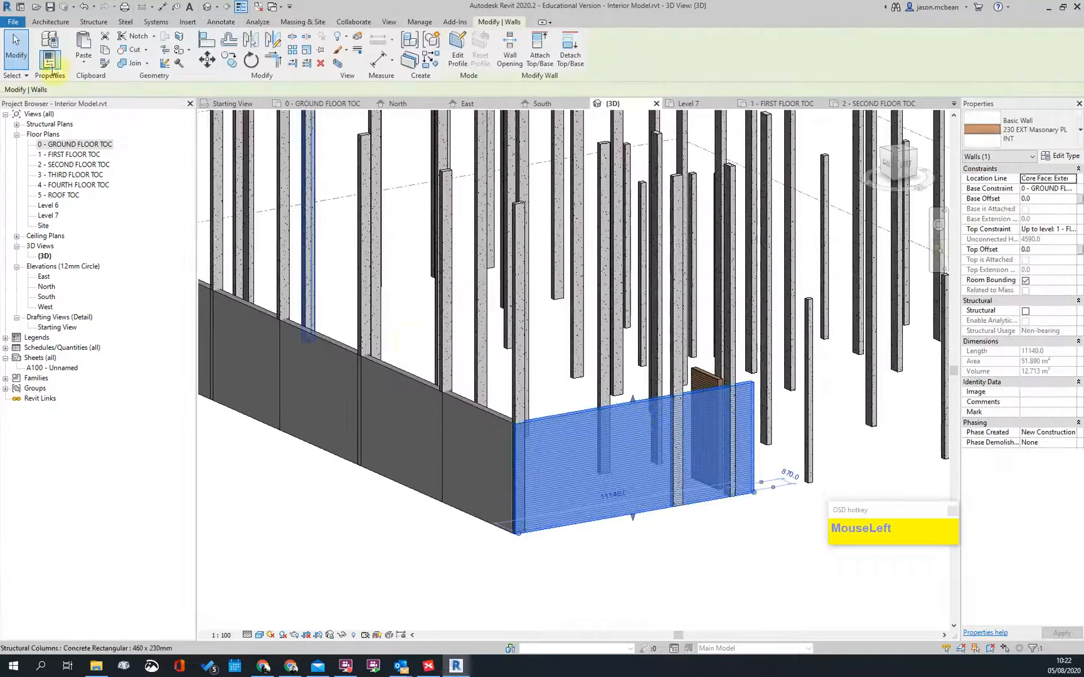
Step: Double-click 0 - GROUND FLOOR TOC in the Project Browser and zoom toward grid A/1
double_click(70, 145)
scroll(788, 278, down, 3)
scroll(416, 307, up, 3)
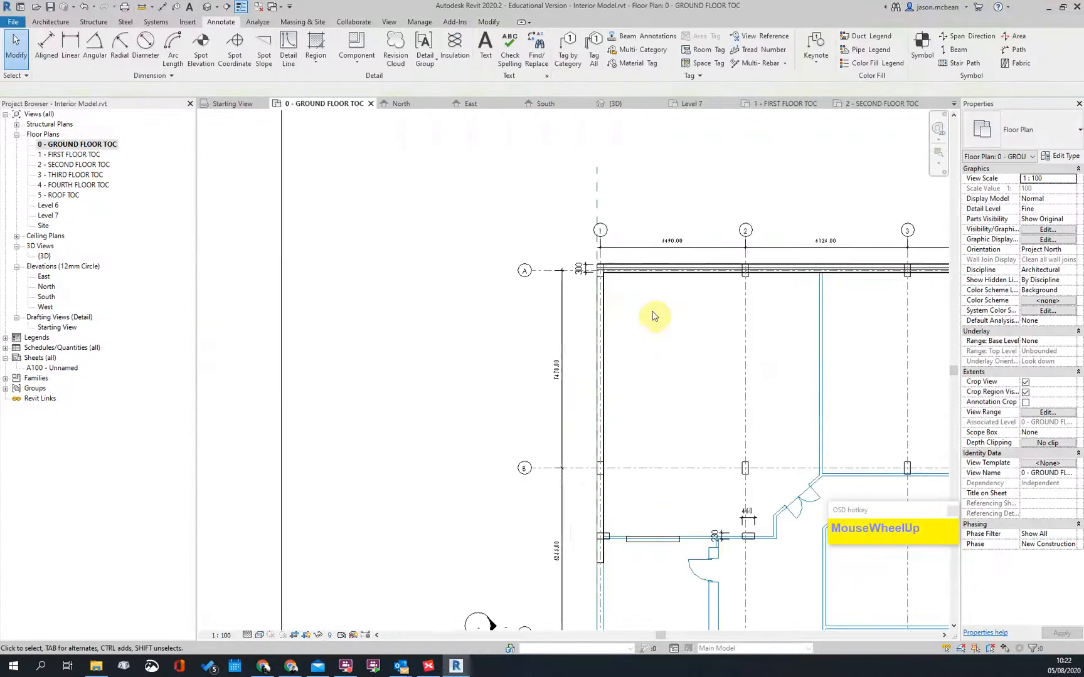
Step: Rename the grid-1 wall's type to 230 EXT Masonary PL
scroll(584, 284, up, 3)
click(551, 279)
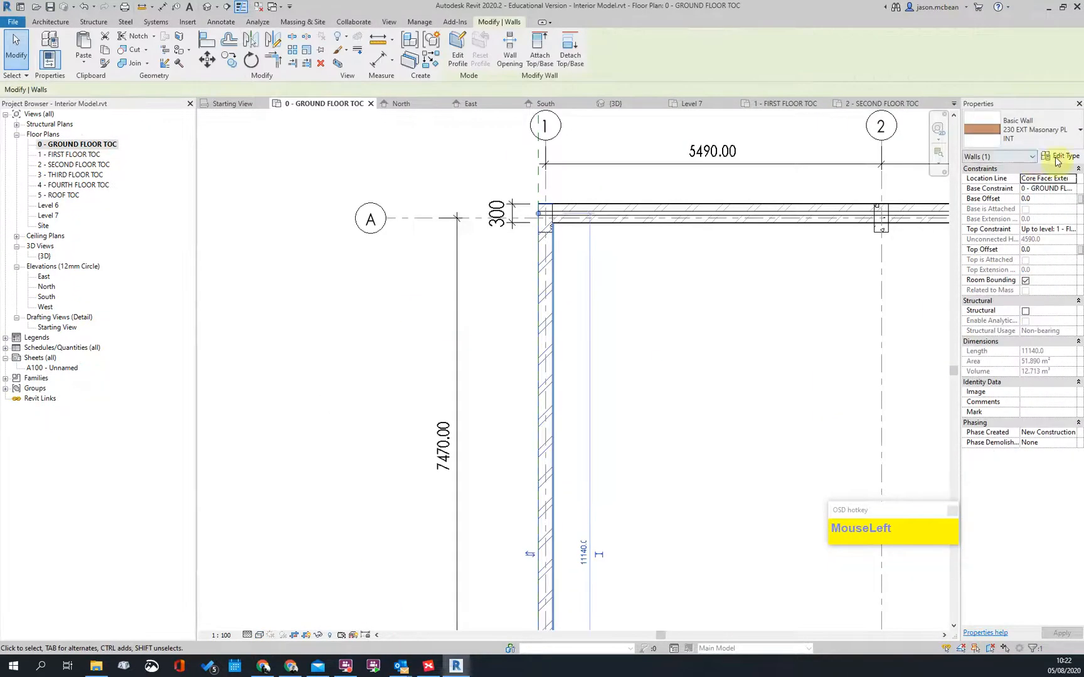
click(1058, 158)
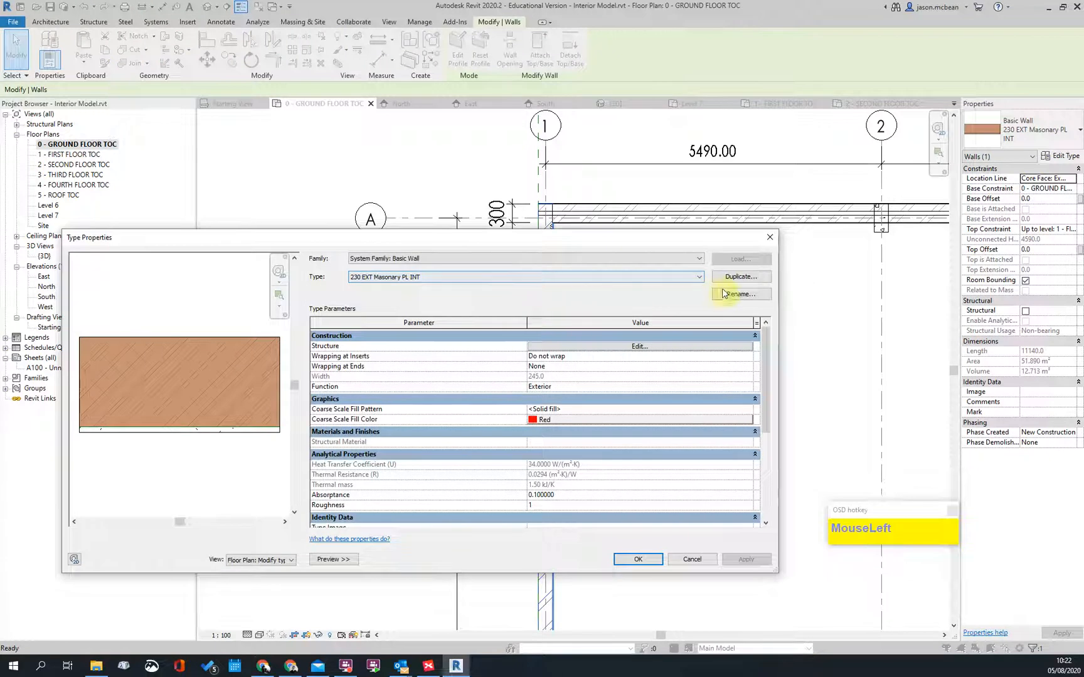
click(737, 295)
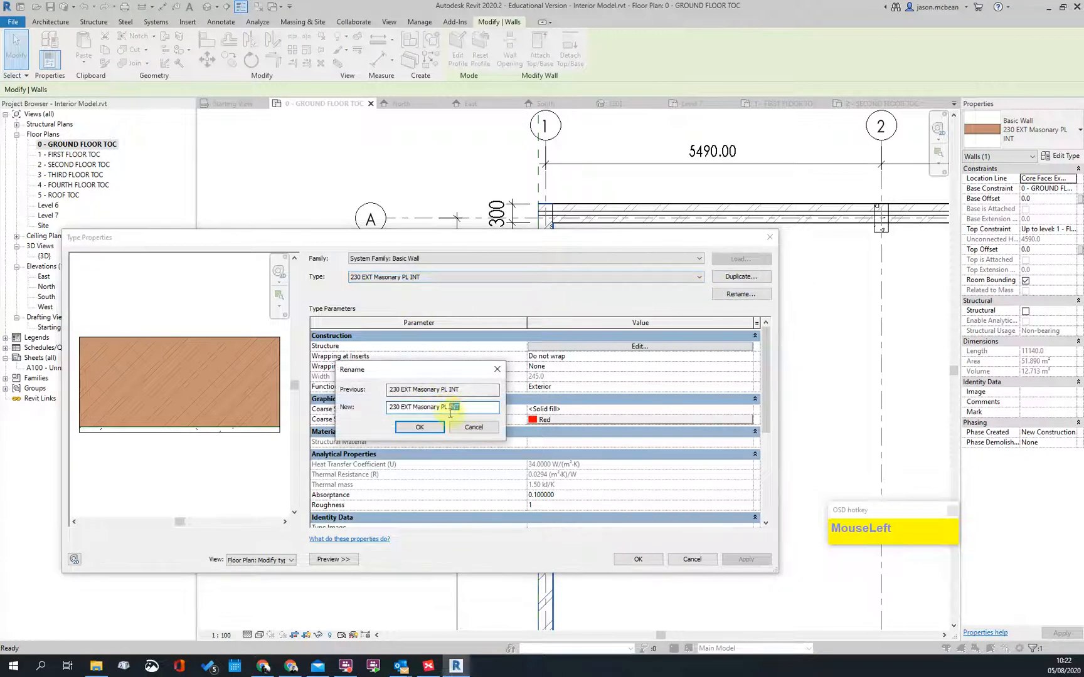
click(443, 432)
Step: Insert a 15 mm Finish 1 [4] plaster layer on the exterior side and apply the type
click(648, 347)
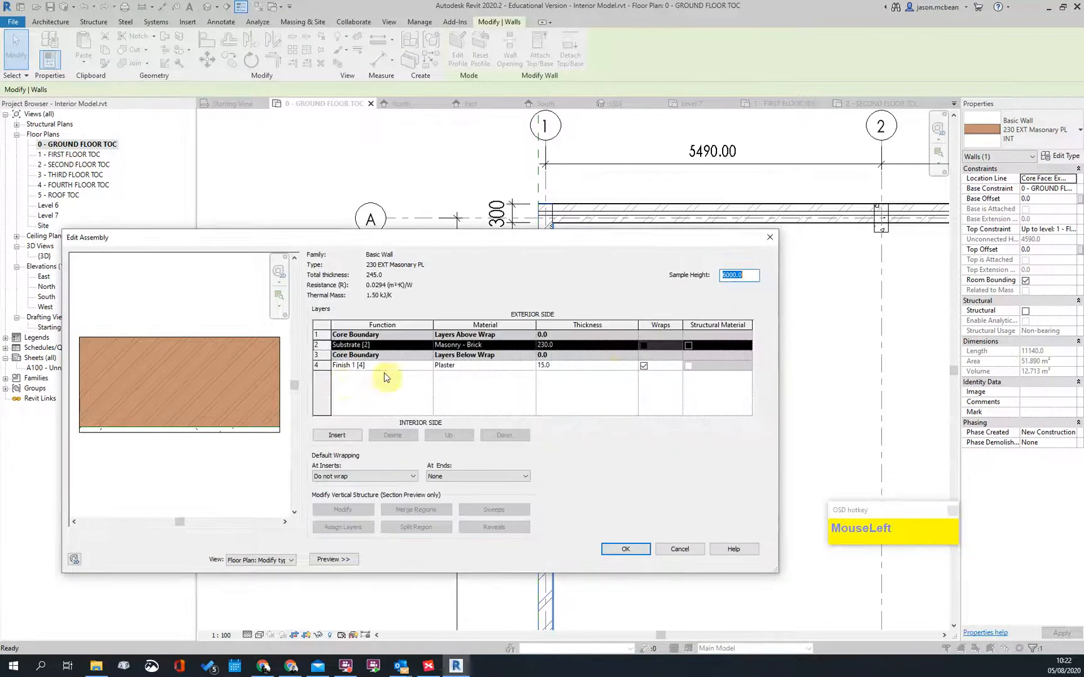
click(321, 366)
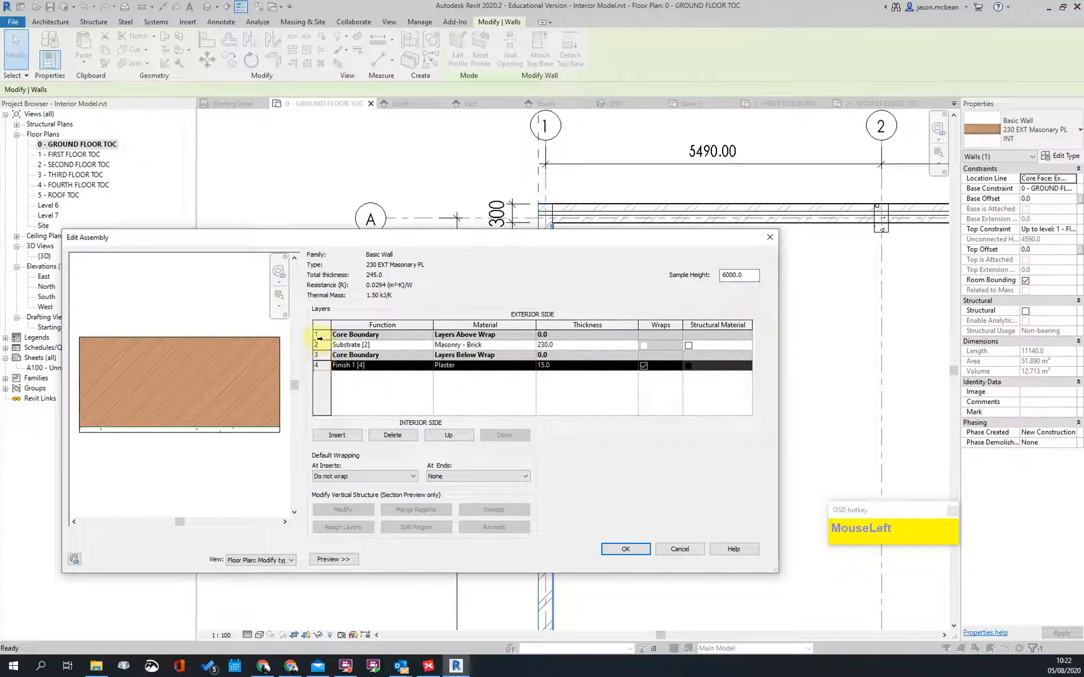
click(324, 336)
click(334, 436)
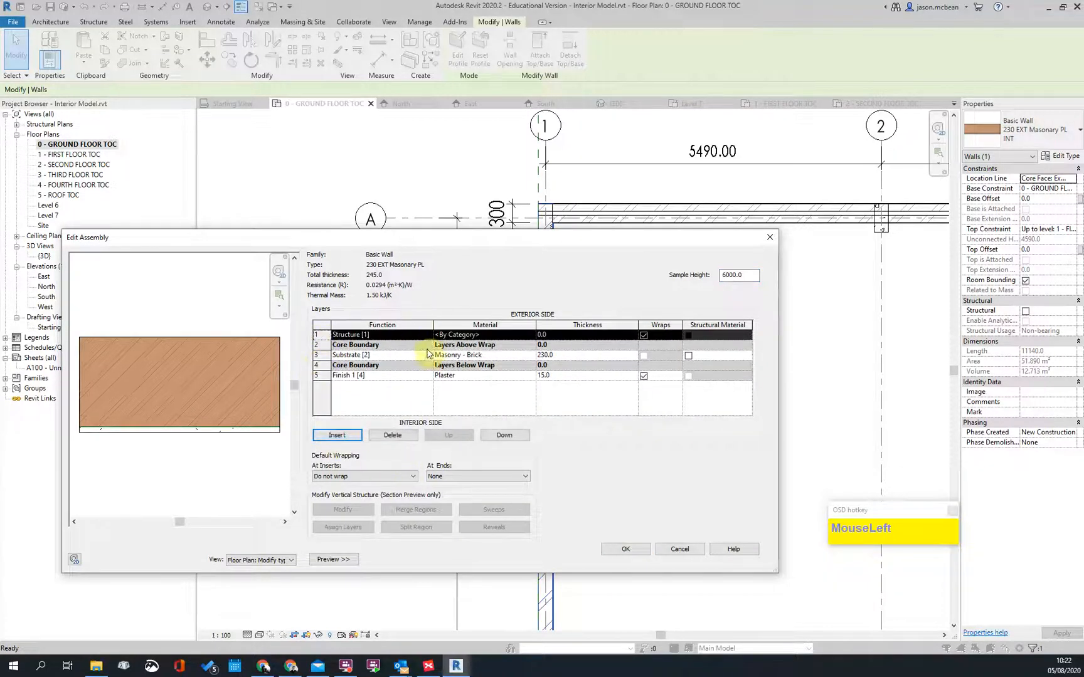
click(413, 335)
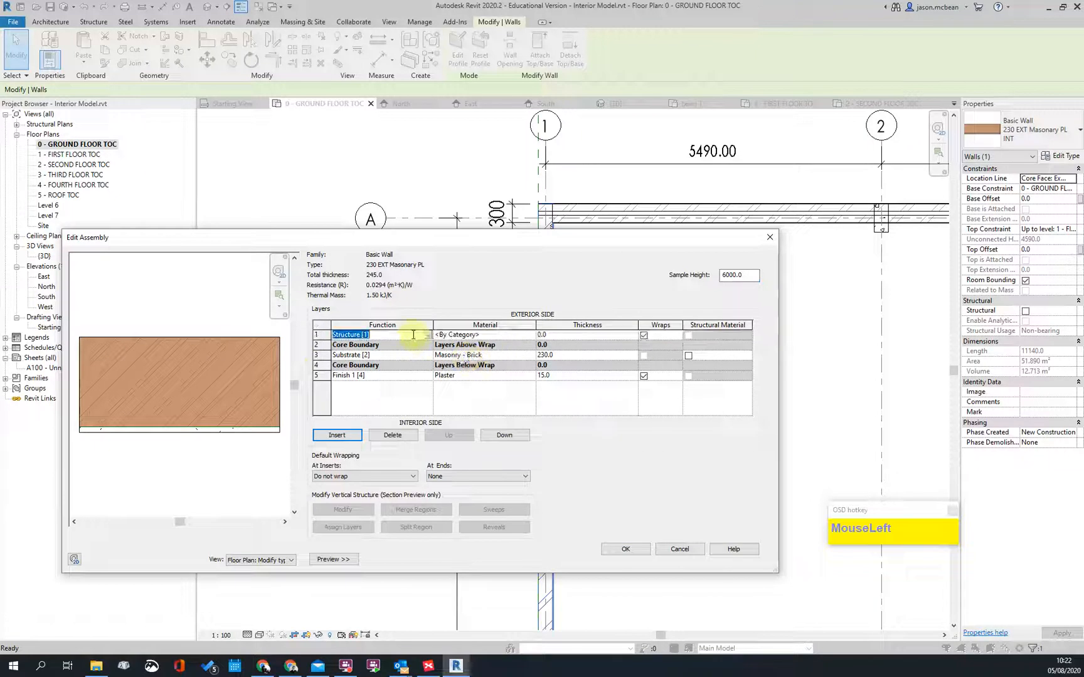
text(f)
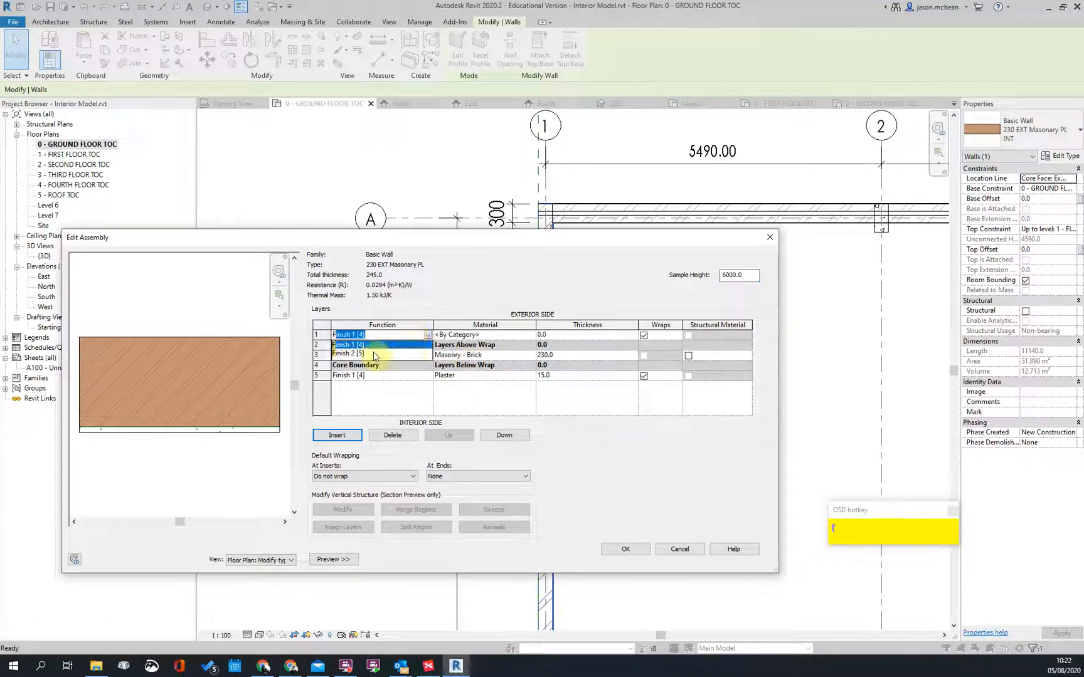
click(514, 337)
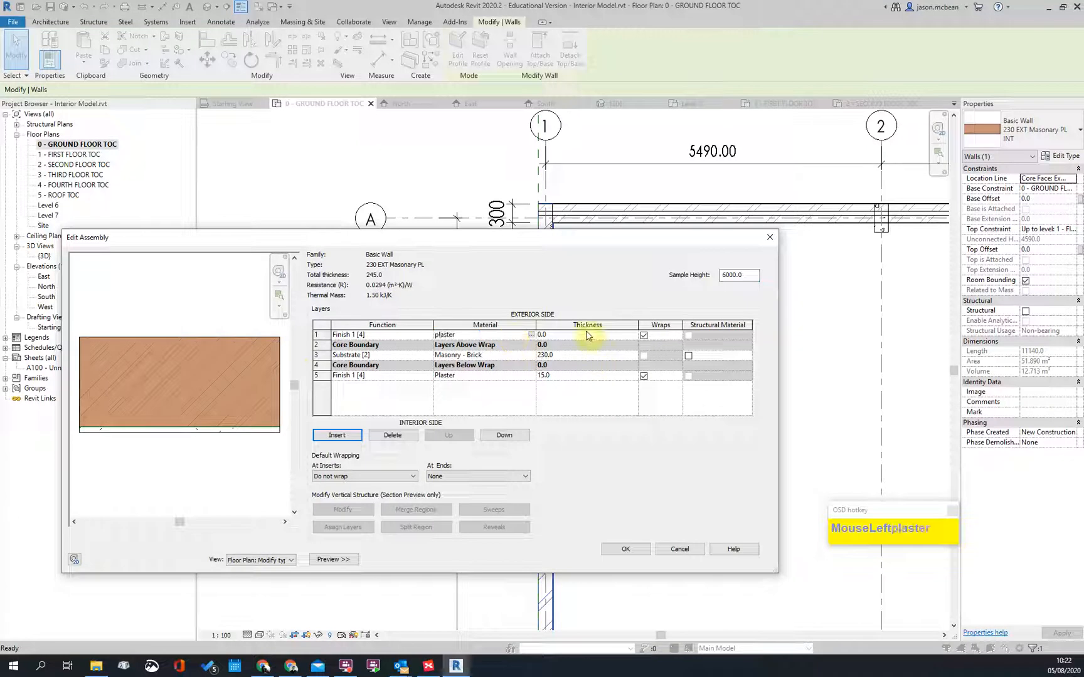
text(15)
key(Tab)
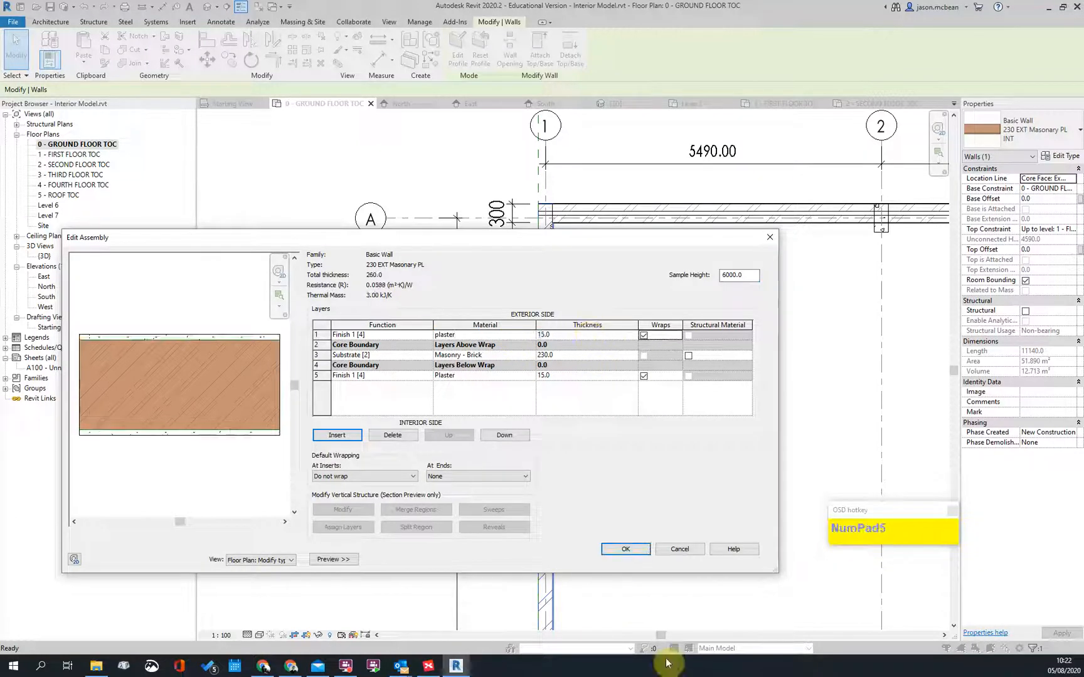
click(625, 549)
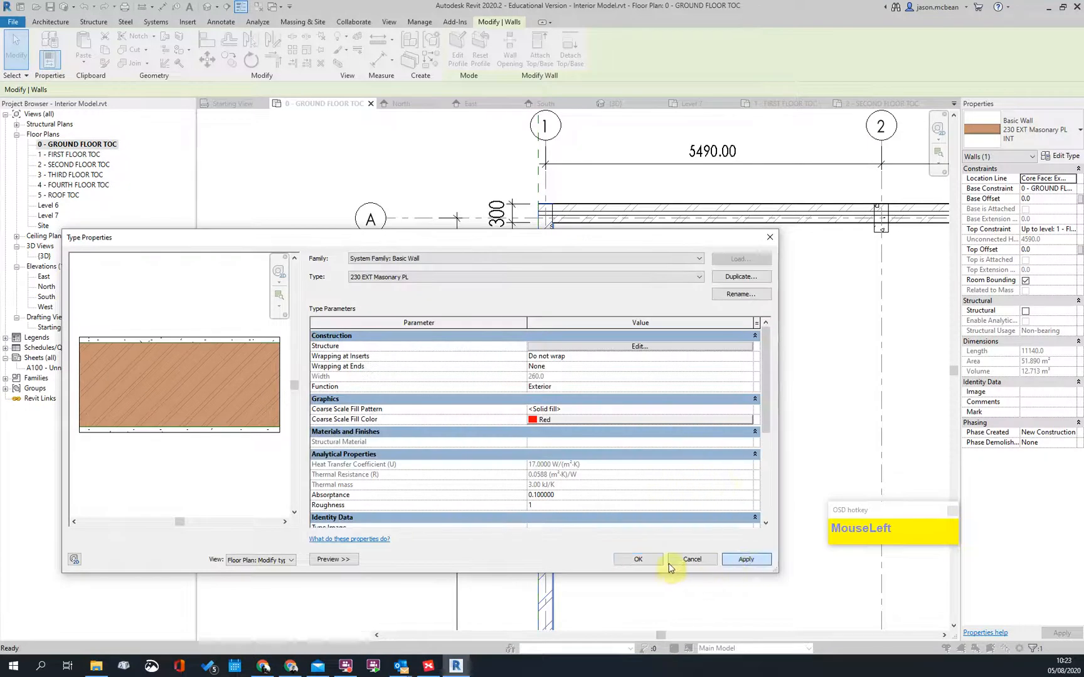
click(638, 559)
Step: Check the corner wall and column, then pan the plan to bring grids B and C into view
key(Escape)
scroll(491, 211, up, 5)
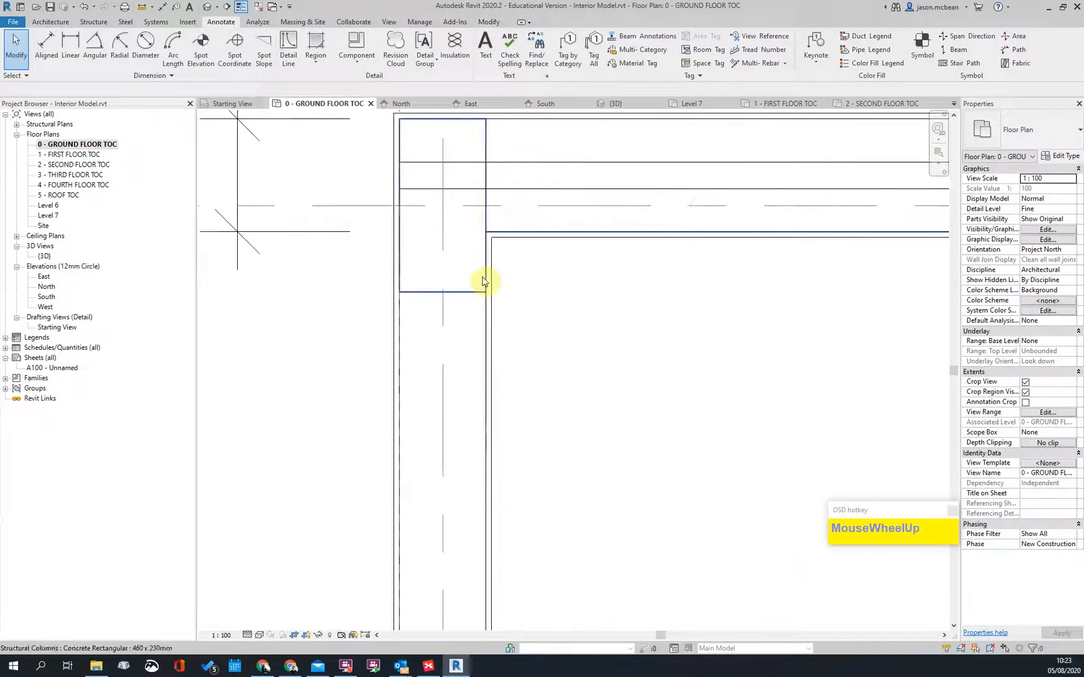
click(490, 323)
scroll(461, 323, down, 3)
scroll(528, 261, up, 4)
click(363, 207)
key(Escape)
scroll(380, 351, down, 5)
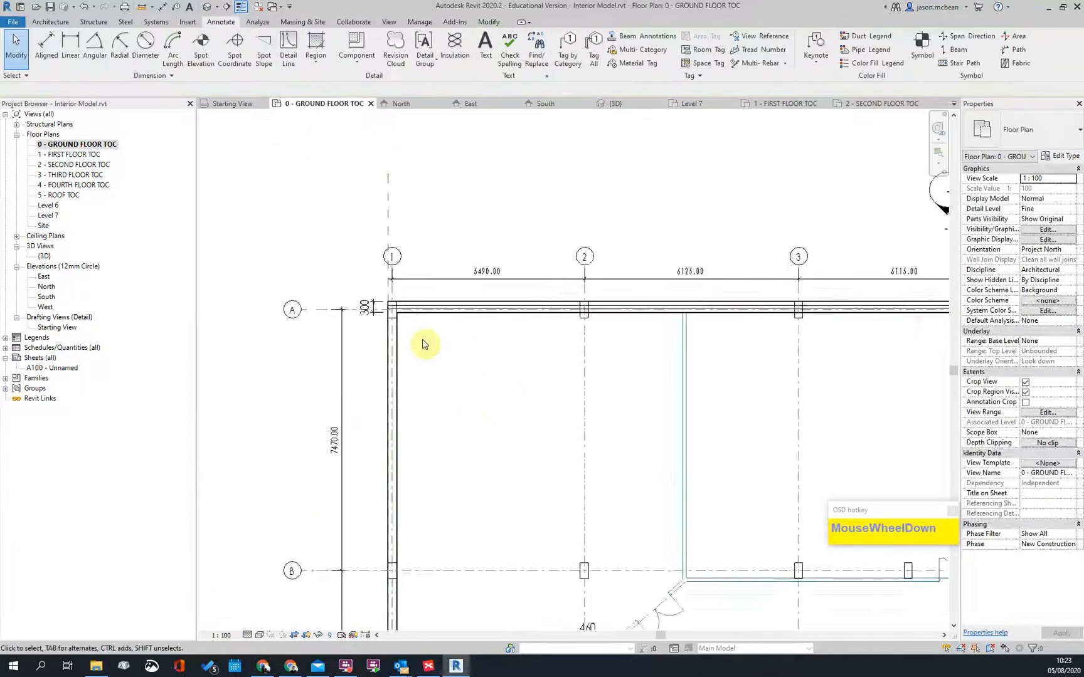
scroll(422, 344, up, 6)
scroll(377, 370, down, 2)
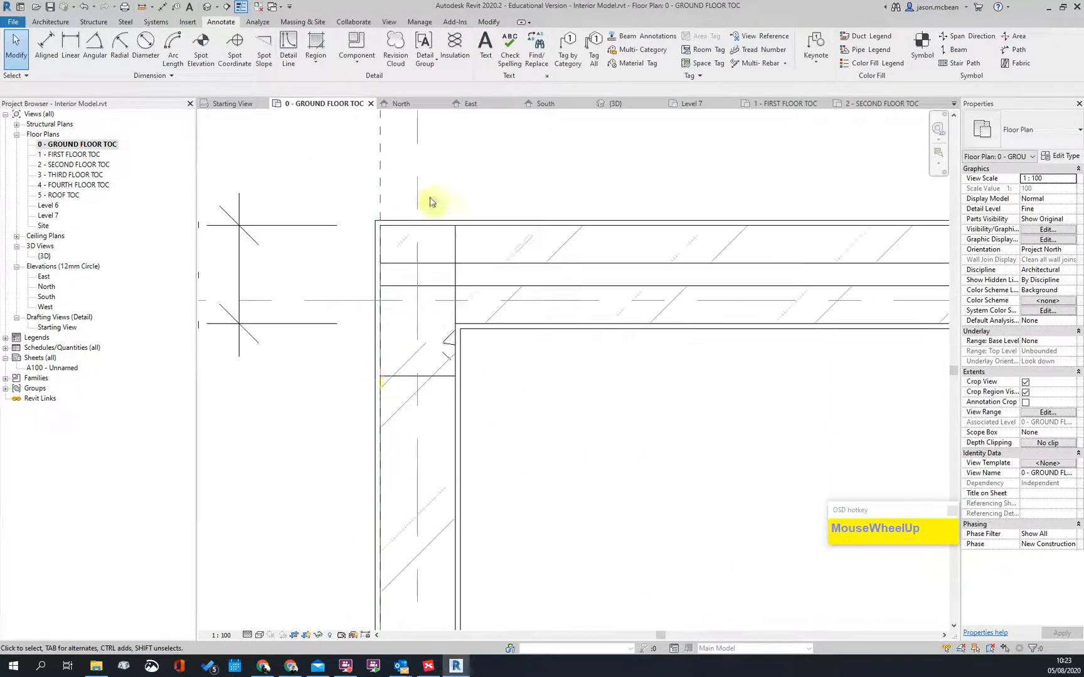
scroll(337, 274, down, 3)
scroll(341, 264, up, 2)
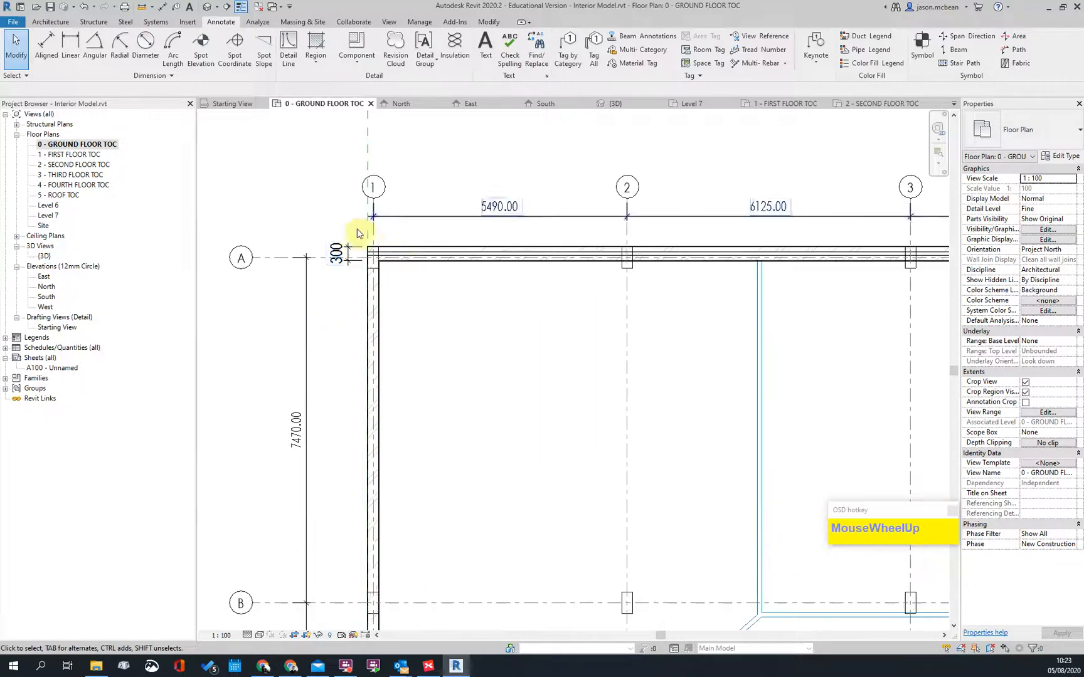
scroll(282, 245, down, 5)
scroll(298, 317, up, 4)
scroll(368, 612, down, 3)
scroll(375, 201, up, 4)
middle_drag(358, 218, 296, 447)
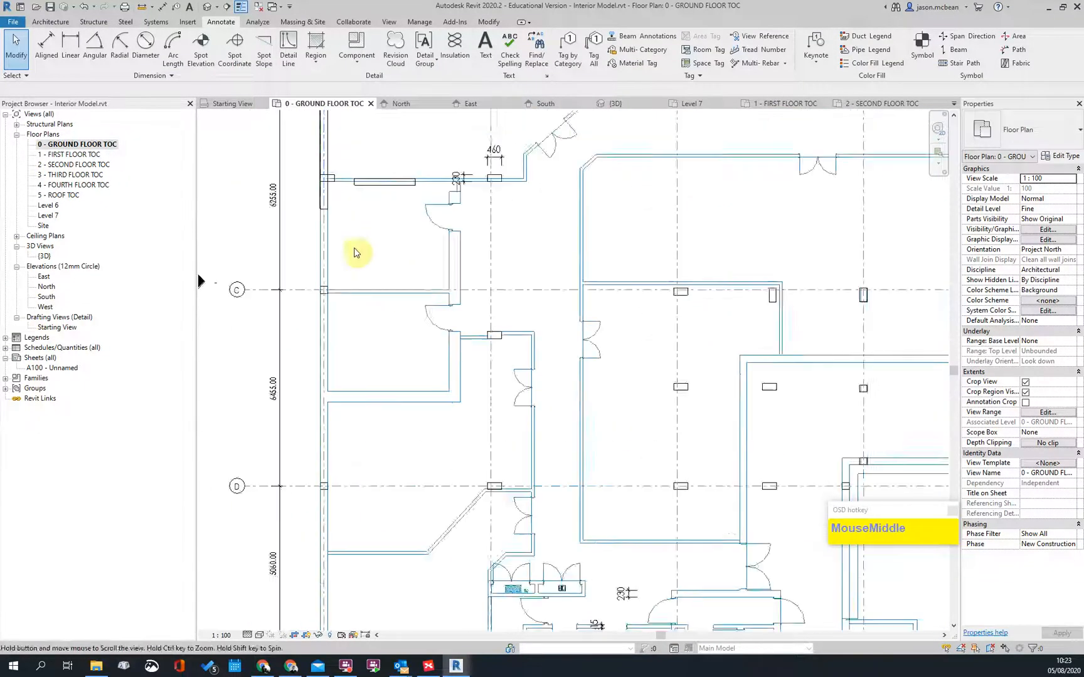
scroll(314, 401, down, 3)
scroll(641, 330, up, 3)
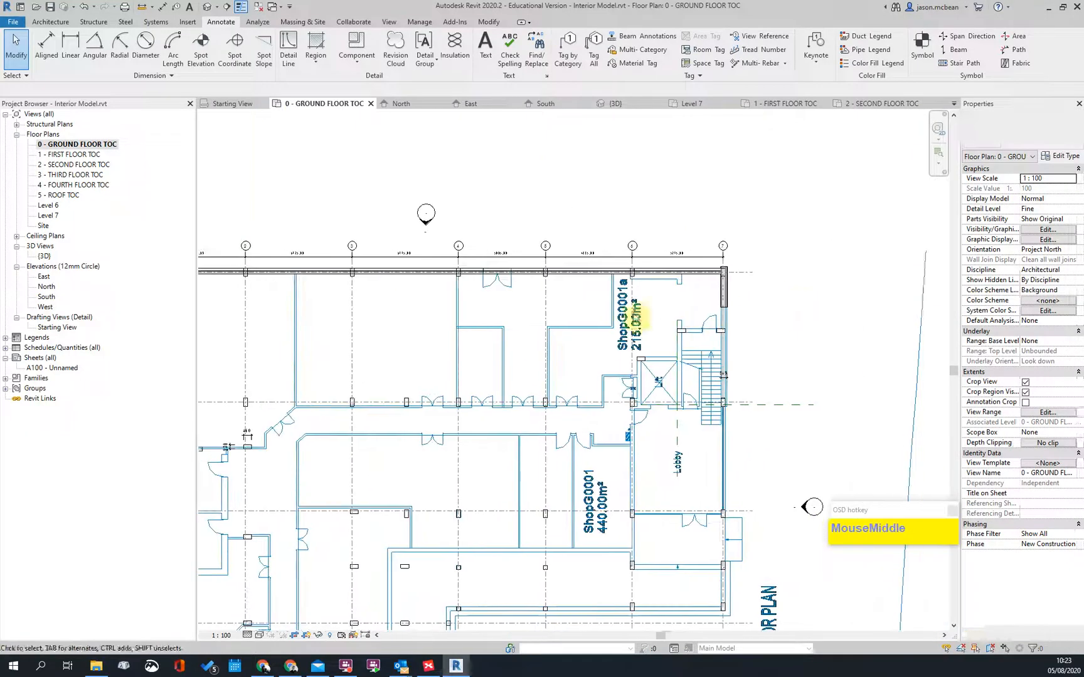
scroll(642, 338, up, 2)
Step: Drag the grid-7 wall's end grip further down past the stair and lobby
click(630, 338)
drag(630, 319, 630, 550)
click(700, 596)
scroll(648, 566, up, 5)
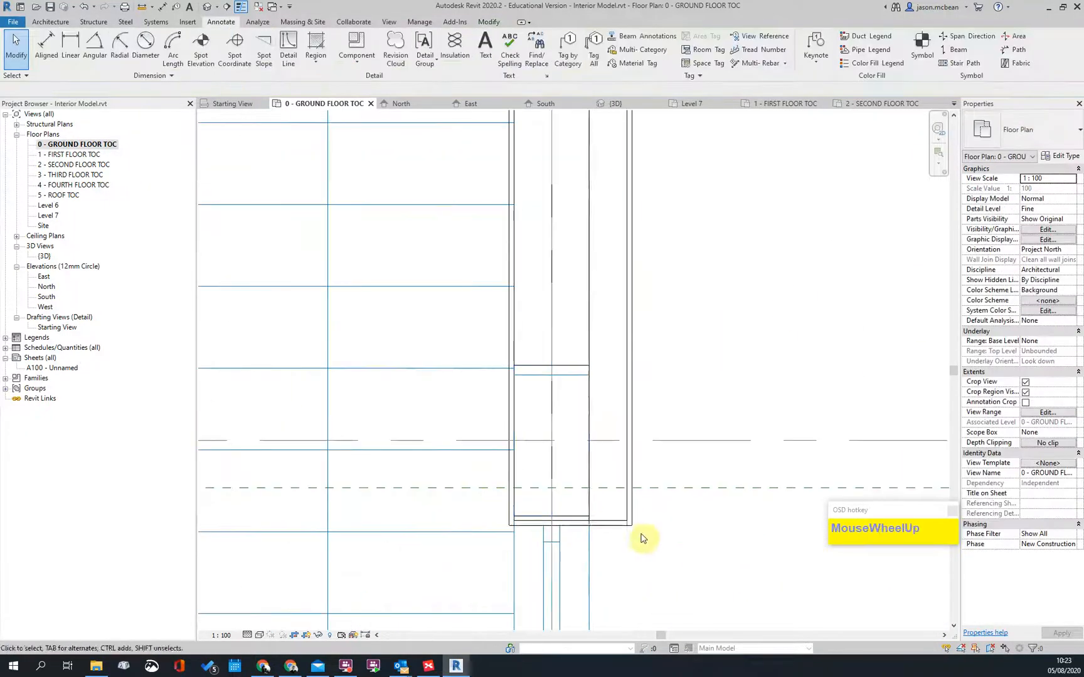
Step: Align (AL) the wall end to the dashed reference line
key(a)
key(l)
click(545, 514)
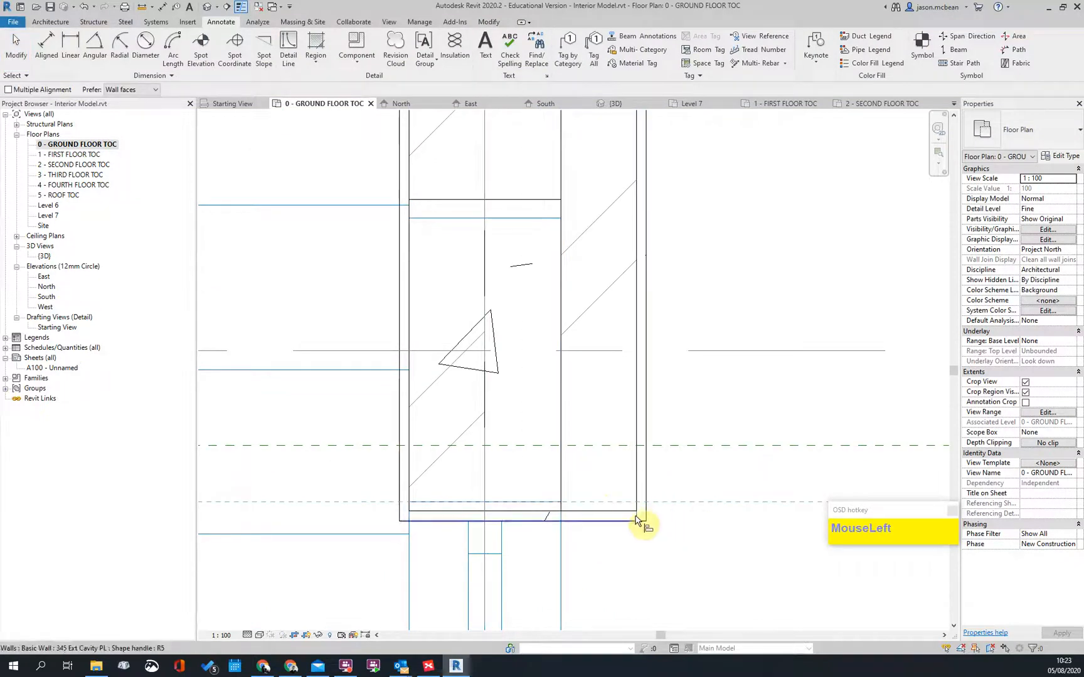
click(633, 532)
mouse_move(636, 526)
mouse_down()
mouse_move(629, 499)
mouse_move(636, 513)
mouse_up()
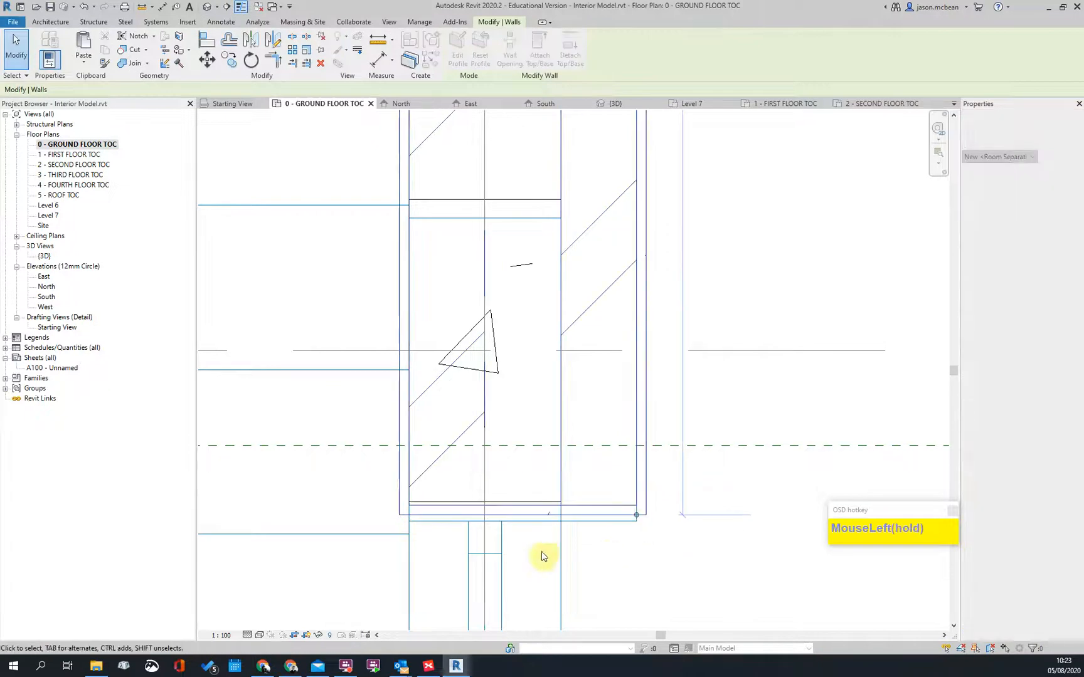
scroll(471, 532, up, 1)
scroll(469, 451, down, 1)
scroll(541, 462, up, 2)
Step: Drag the wall end onto the corner to close the junction
key(Escape)
click(542, 459)
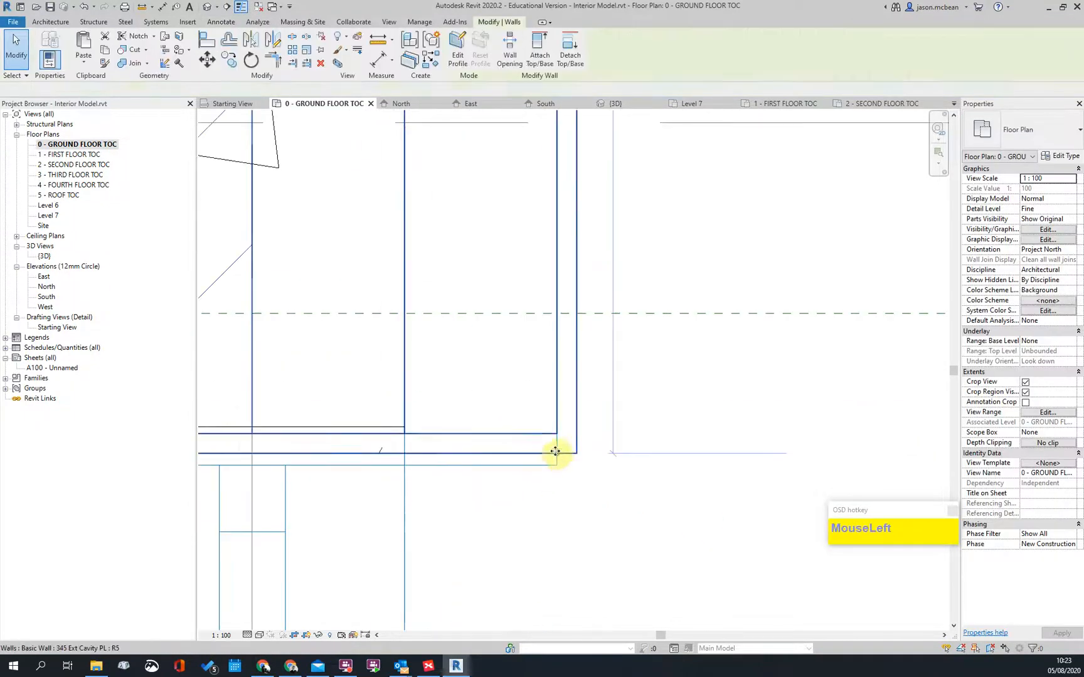
drag(556, 470, 559, 475)
scroll(597, 500, down, 5)
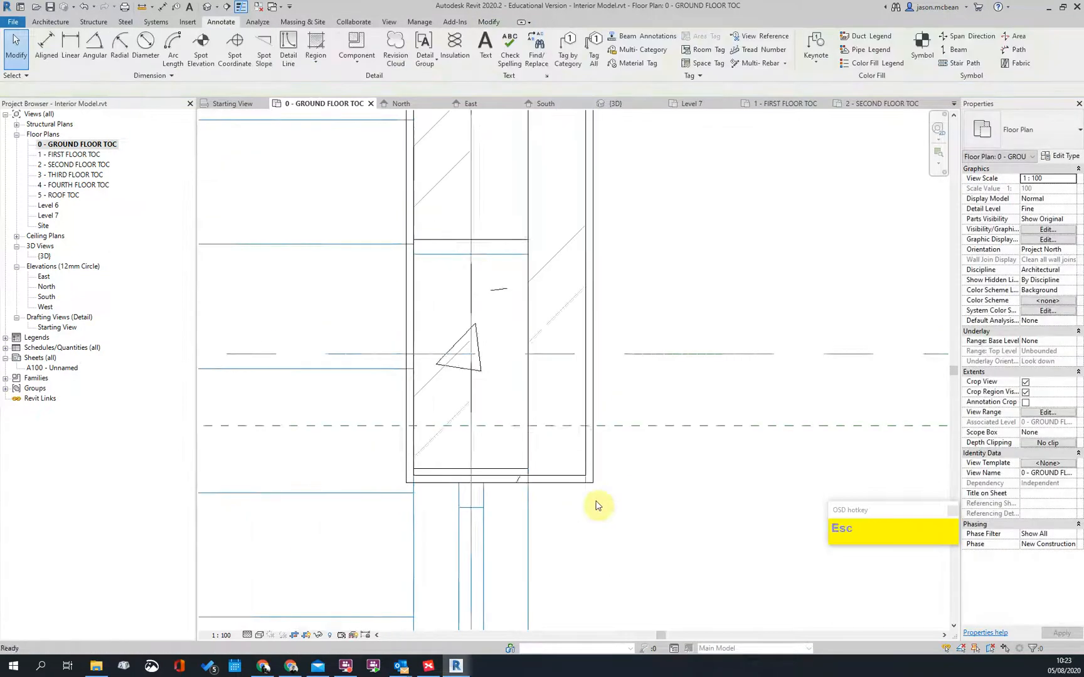
scroll(595, 501, up, 3)
scroll(605, 317, down, 4)
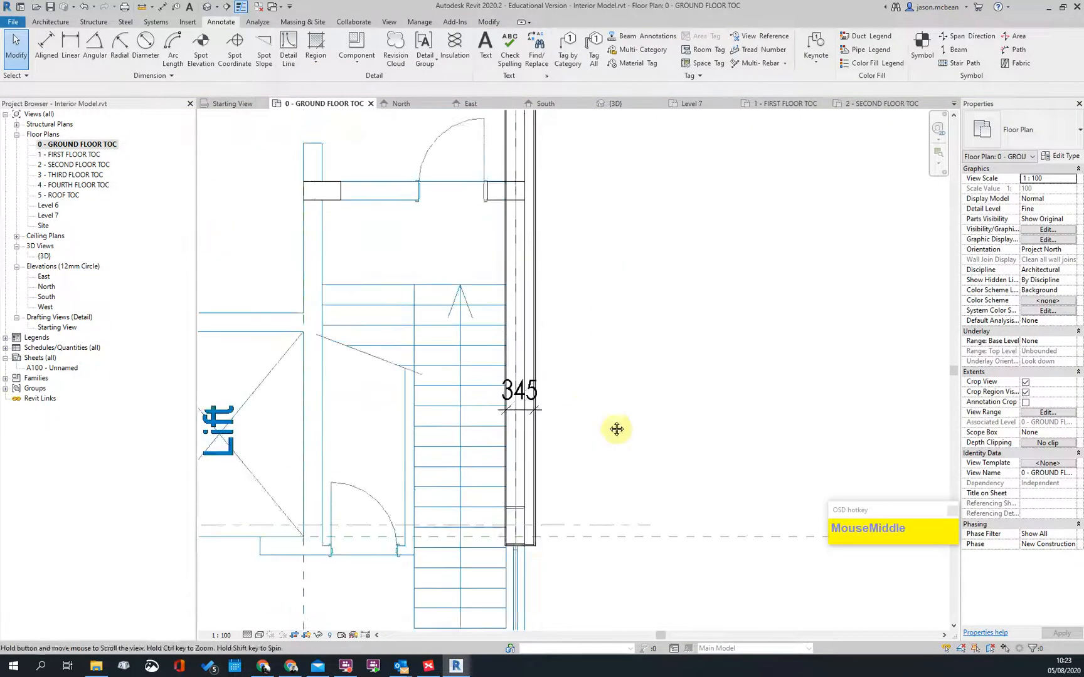
scroll(593, 423, up, 5)
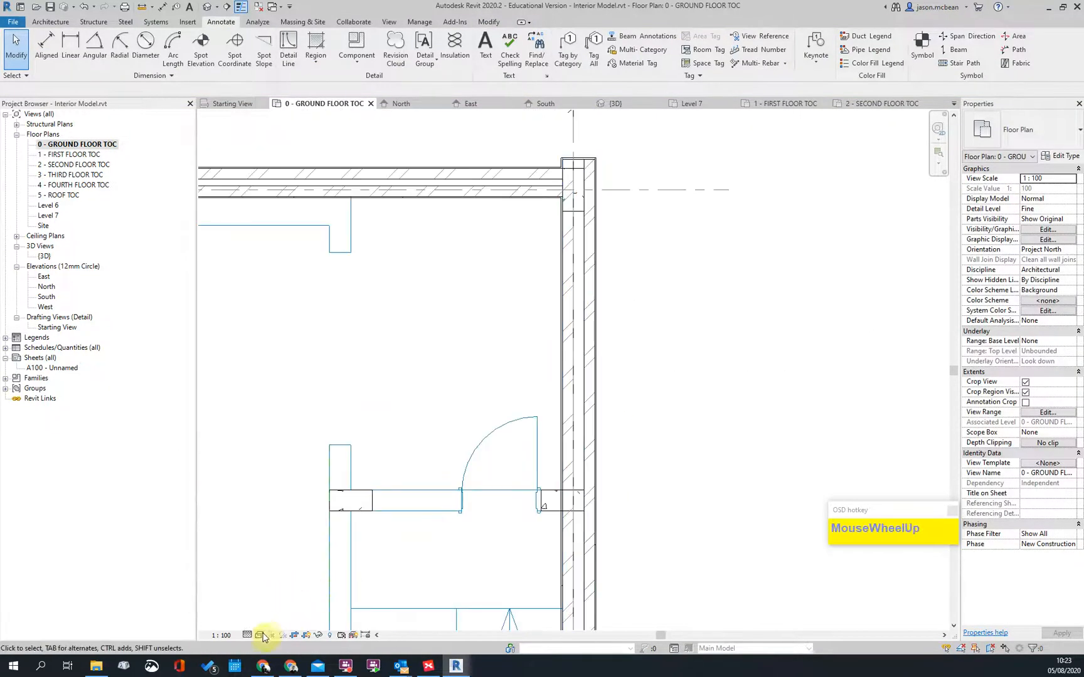
Step: Switch the ground floor plan to the Shaded visual style so walls show brown
click(260, 635)
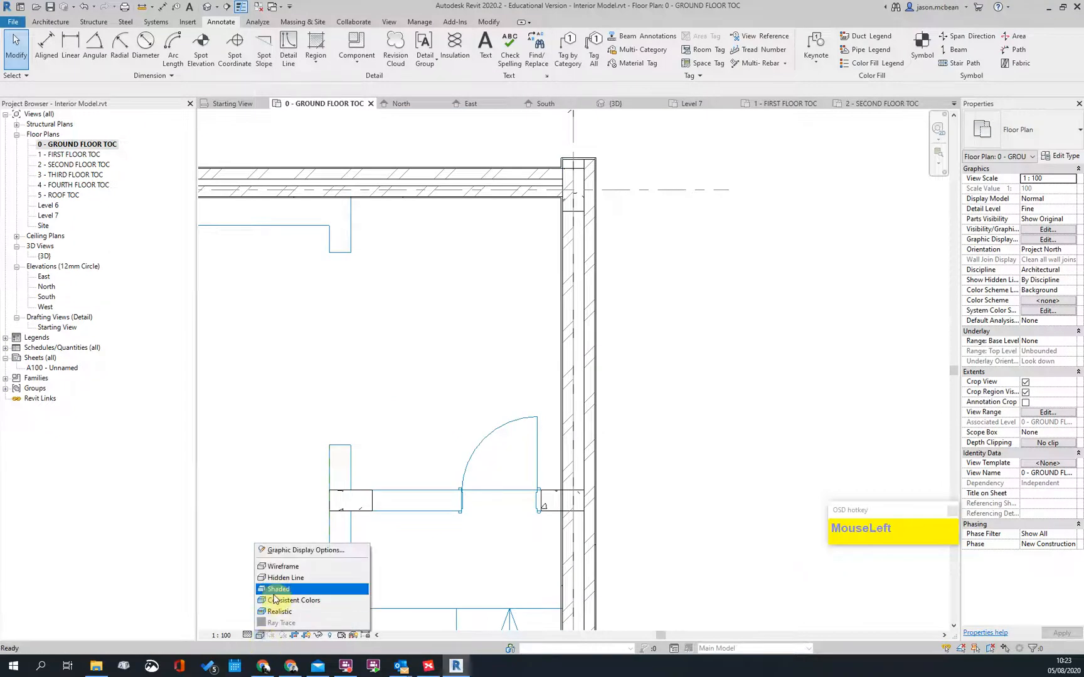
click(274, 593)
scroll(624, 460, down, 4)
scroll(607, 475, up, 4)
scroll(678, 389, down, 3)
Step: Bring the short brown wall segment into view and select it
middle_drag(708, 500, 706, 394)
scroll(706, 394, down, 3)
scroll(596, 220, up, 2)
scroll(680, 359, up, 3)
scroll(803, 137, down, 2)
middle_drag(423, 369, 561, 298)
scroll(322, 345, up, 3)
scroll(375, 375, up, 2)
click(369, 377)
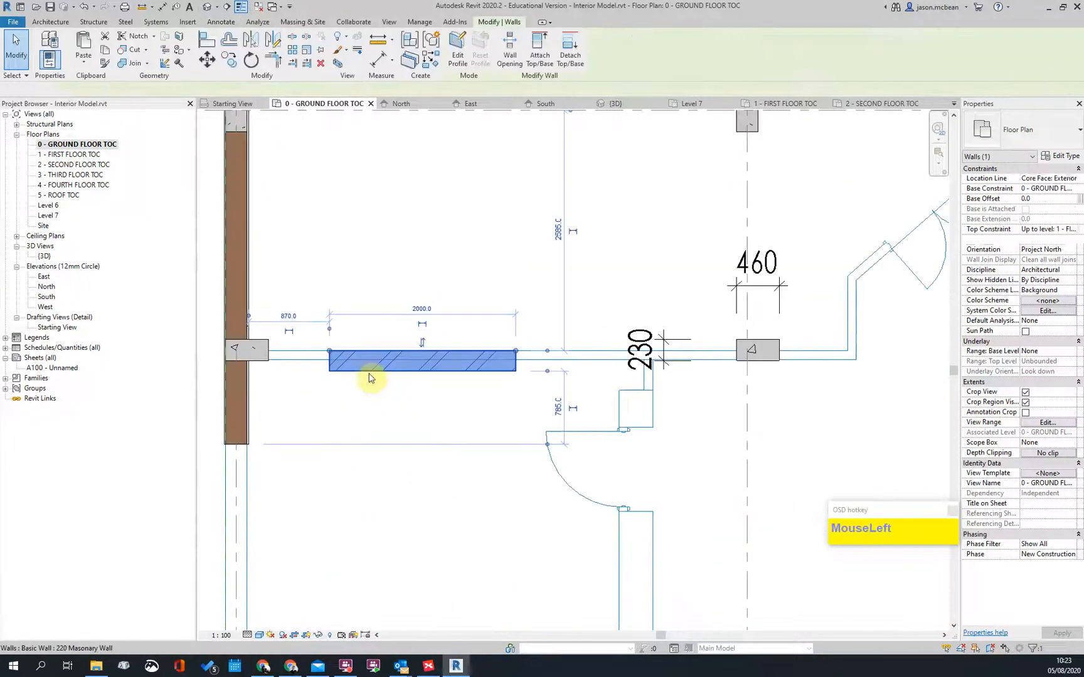
scroll(486, 379, down, 2)
scroll(502, 370, up, 3)
Step: Duplicate the 220 Masonry Wall type as a new type named '95 Studint'
click(1051, 158)
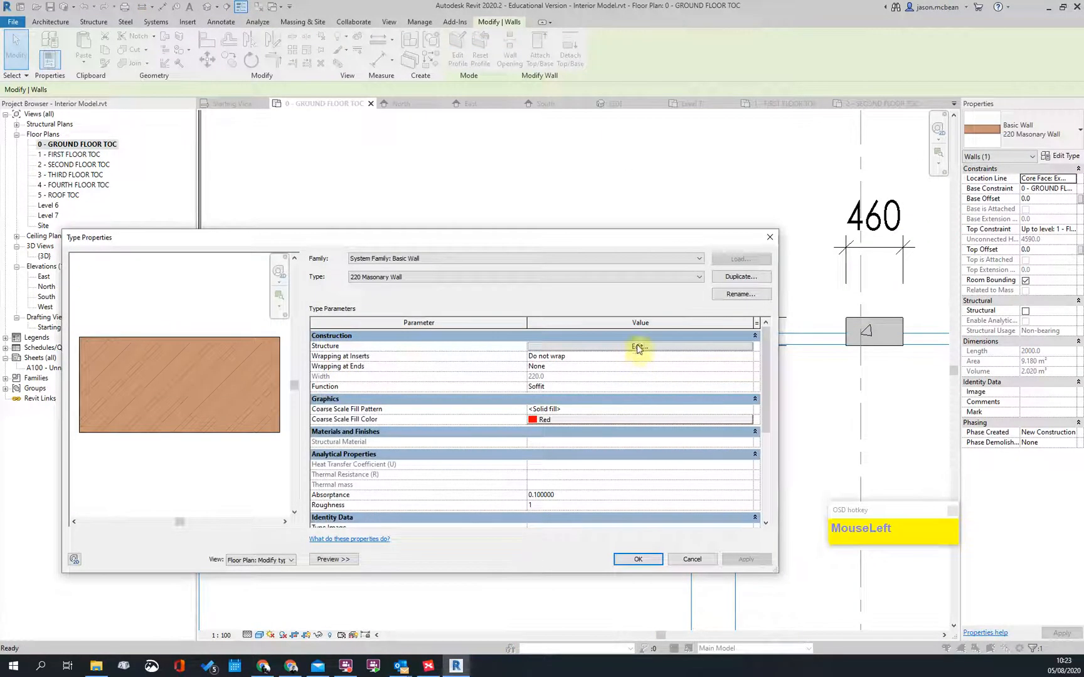
click(726, 283)
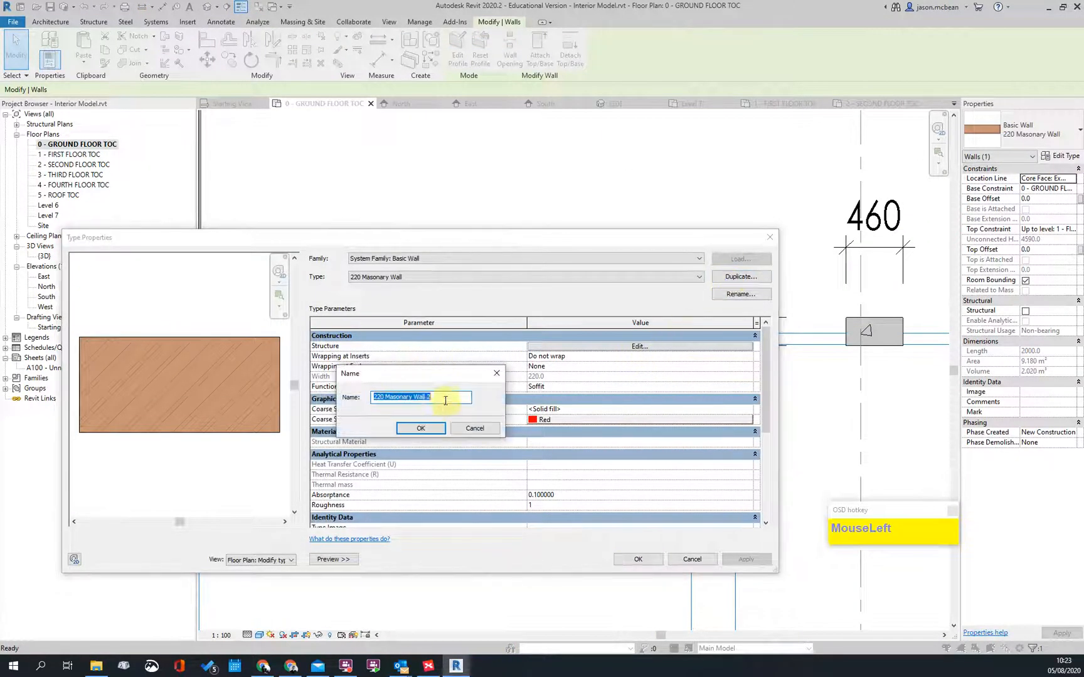
click(446, 400)
text(95)
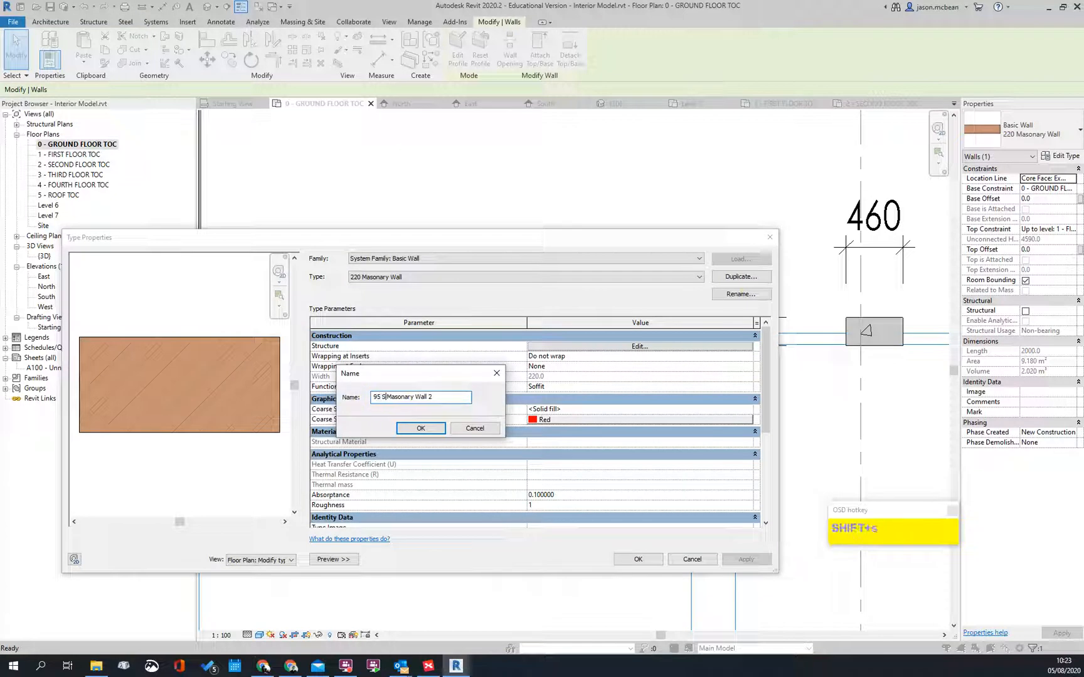
drag(443, 397, 421, 400)
text(int)
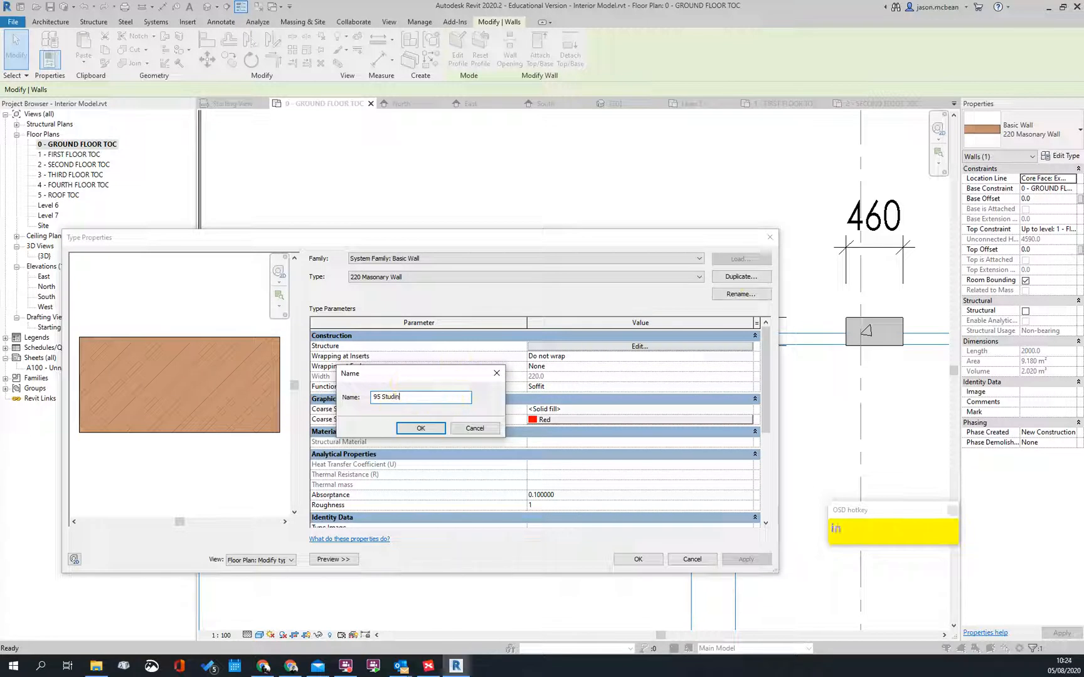
key(Return)
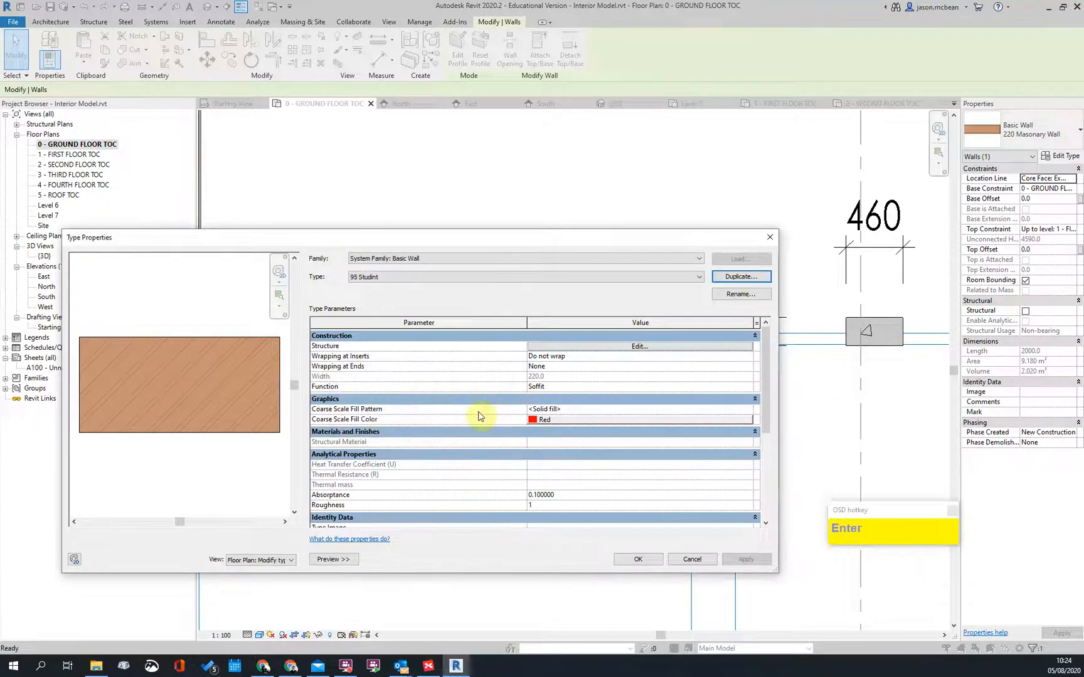
Step: Set the 95 Studint wall function to Interior and open its layer structure
click(748, 386)
click(540, 405)
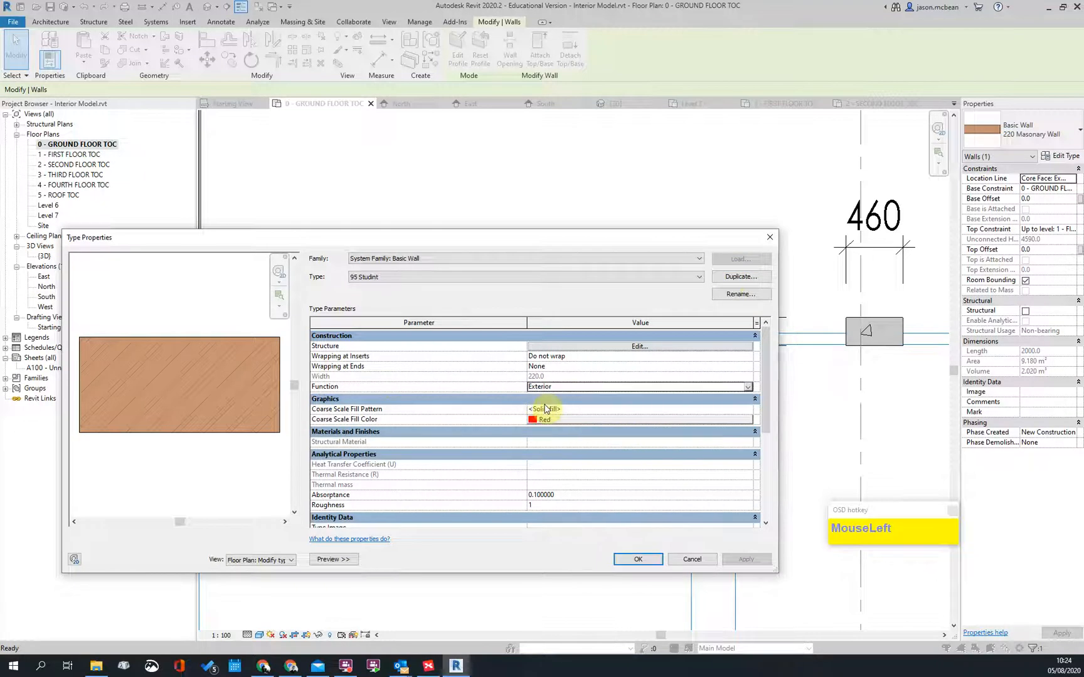
click(748, 387)
click(540, 395)
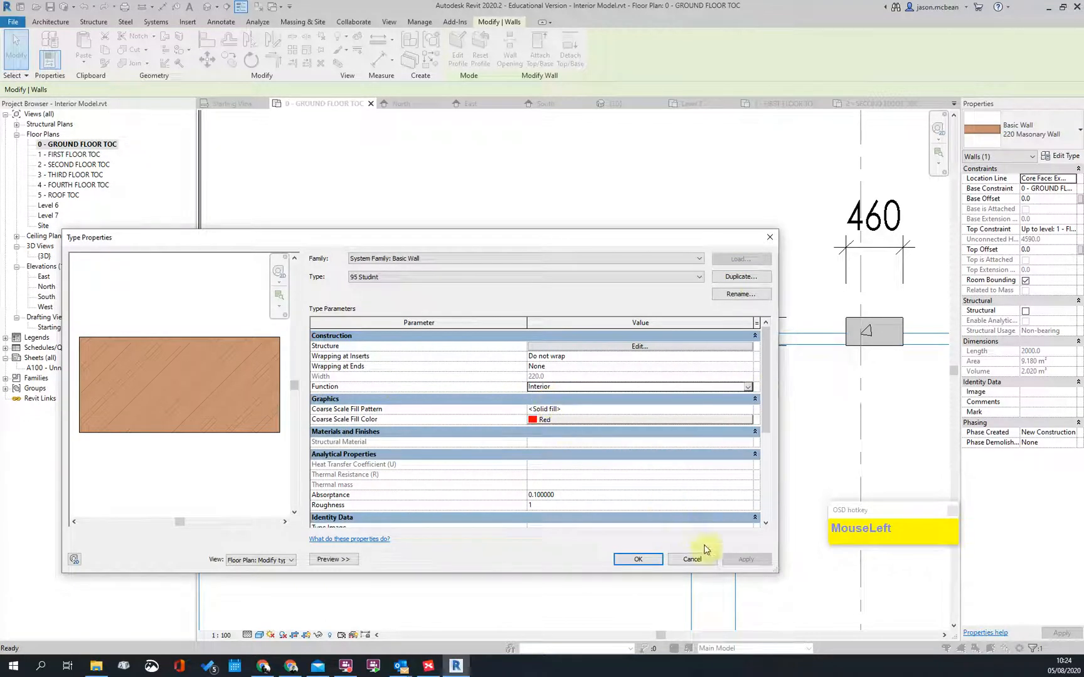
click(640, 352)
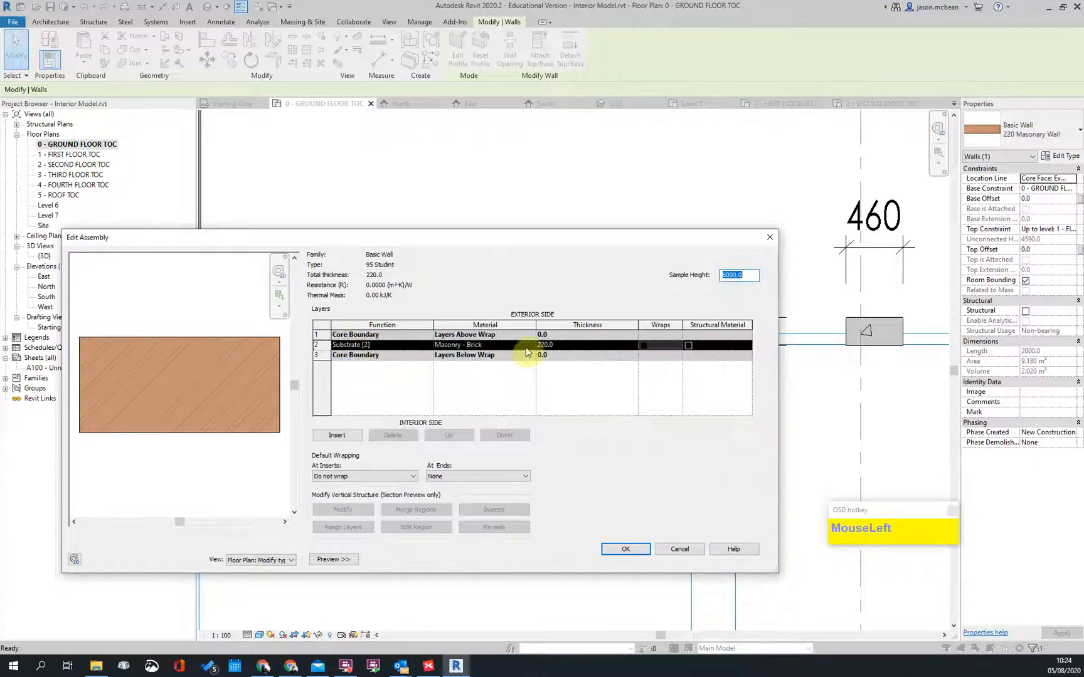
Step: Set the masonry core thickness to 95 and add a new layer on the exterior side
click(583, 344)
text(95)
key(Tab)
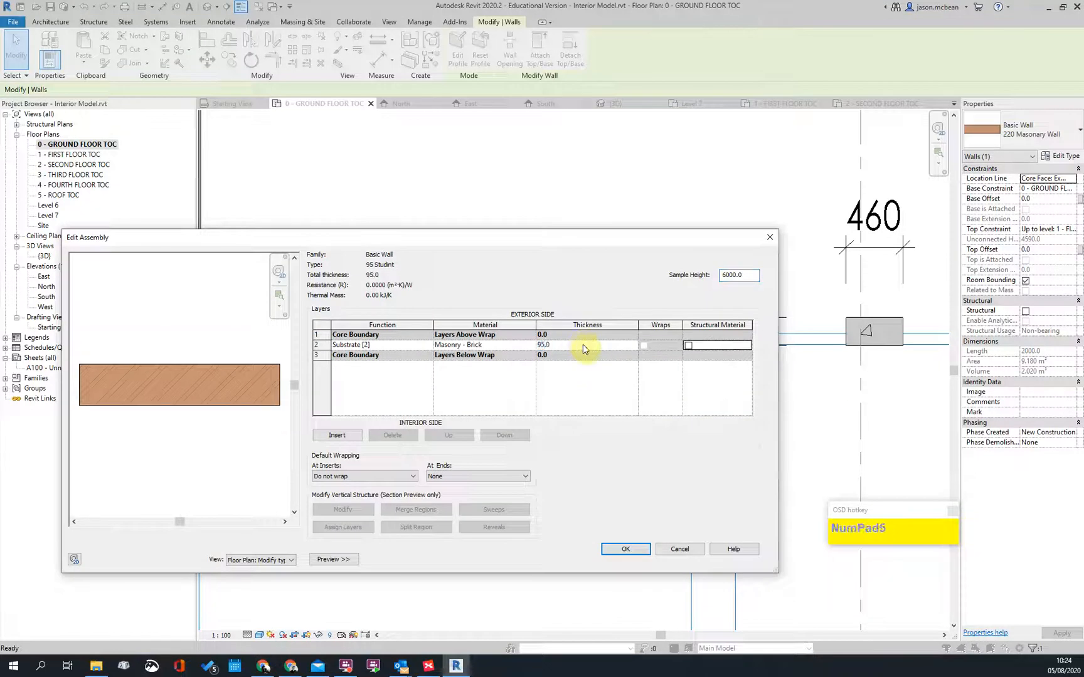
click(370, 371)
click(335, 435)
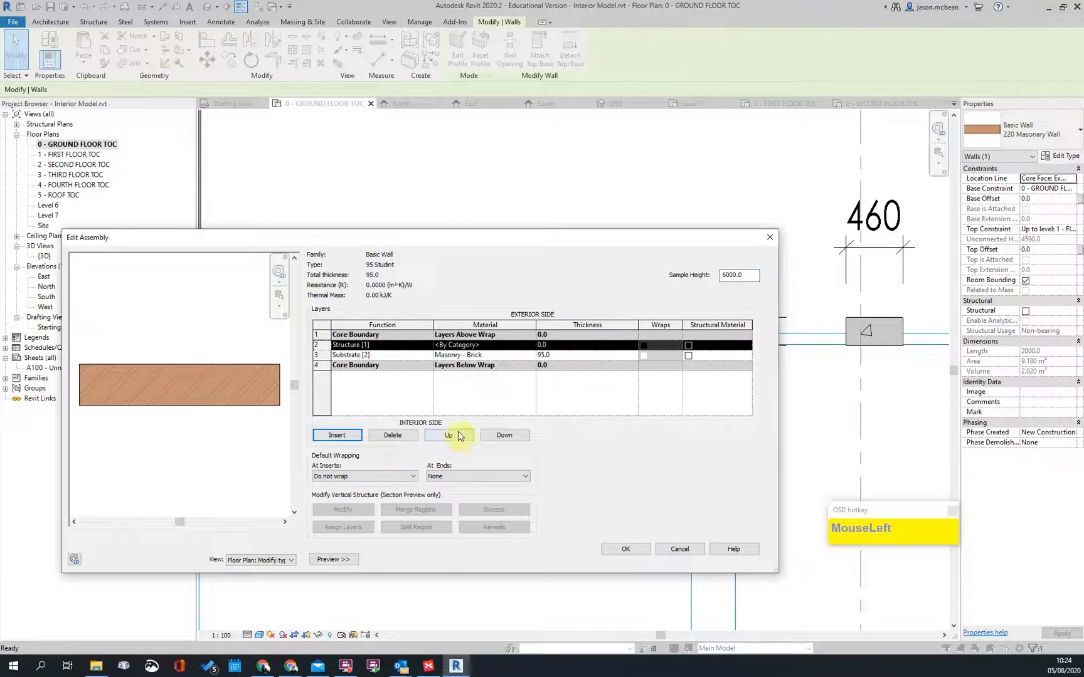
click(449, 435)
Step: Add a second new layer and move it to the interior face
click(358, 356)
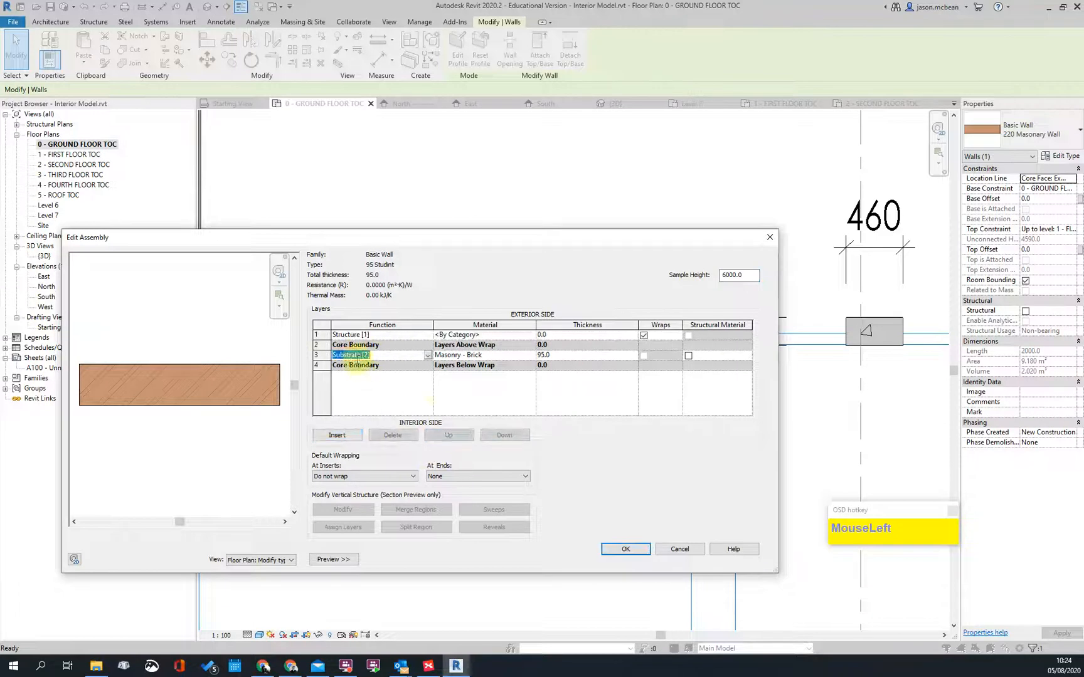
click(375, 336)
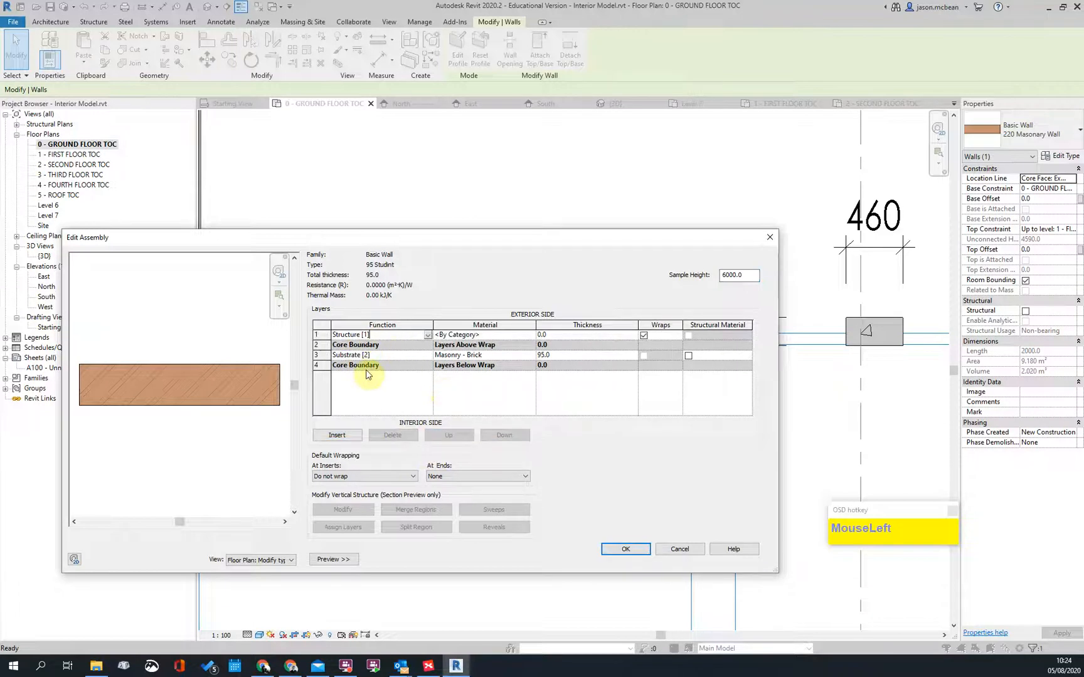
click(351, 437)
click(498, 435)
click(497, 435)
click(498, 435)
click(497, 435)
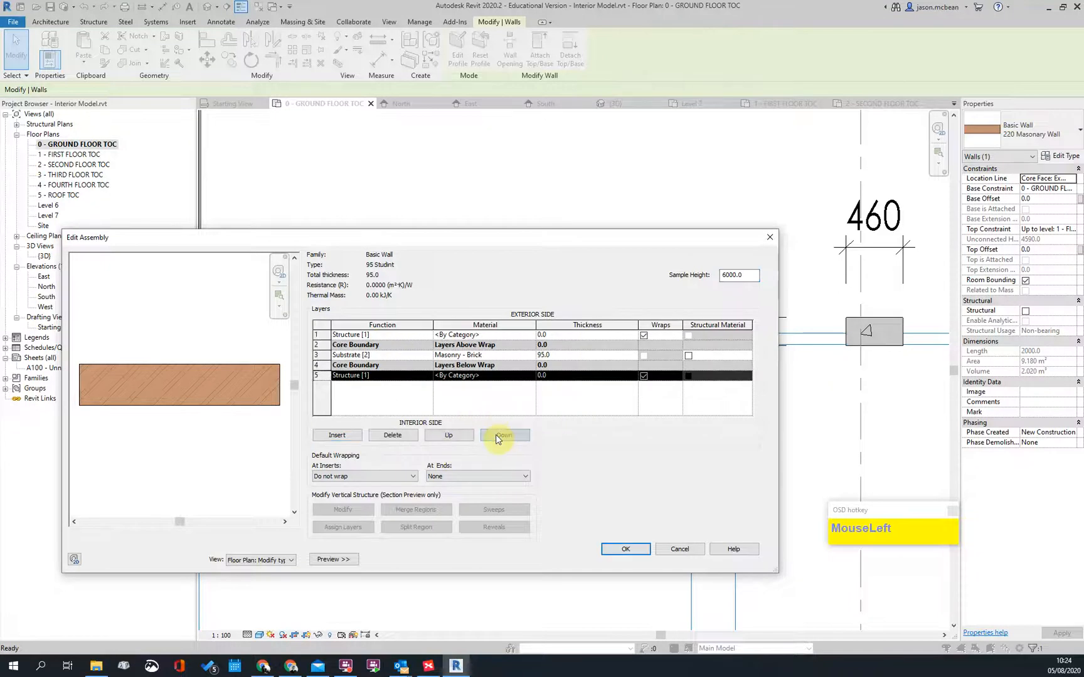
Step: Make both the inner and outer new layers Finish 2
click(423, 376)
click(427, 377)
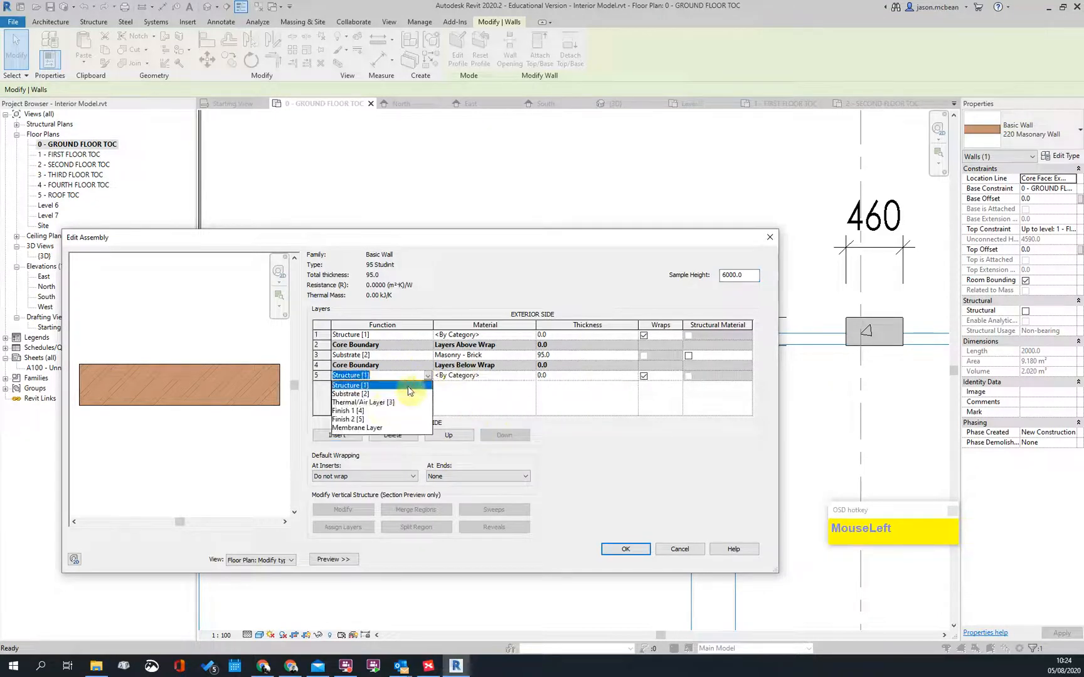
click(350, 420)
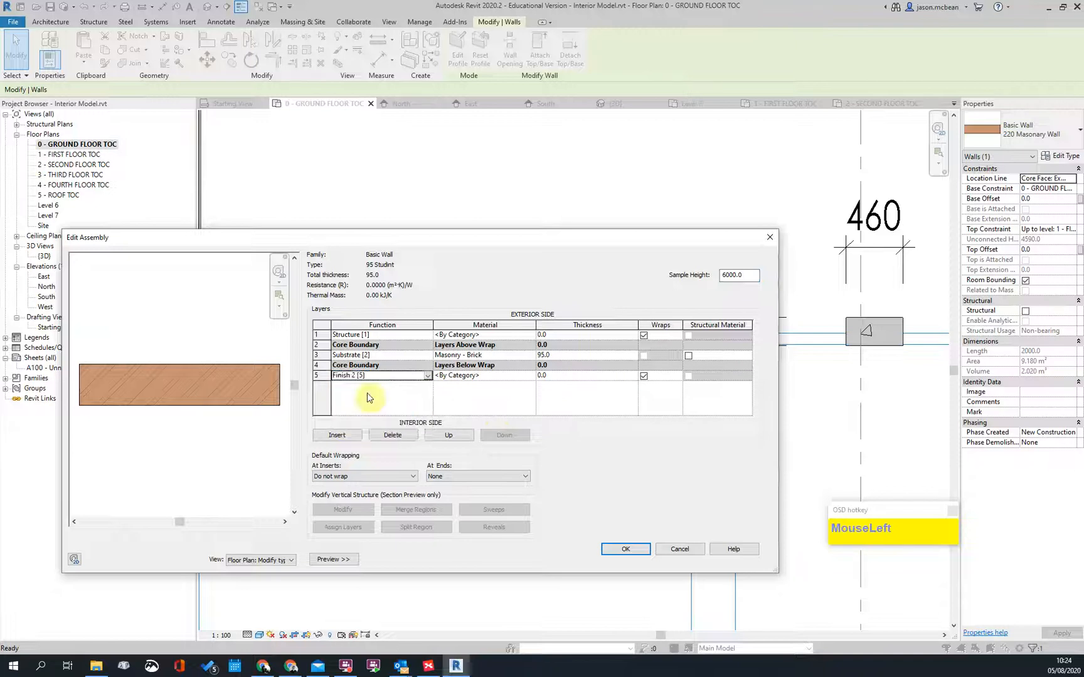
click(427, 335)
click(427, 335)
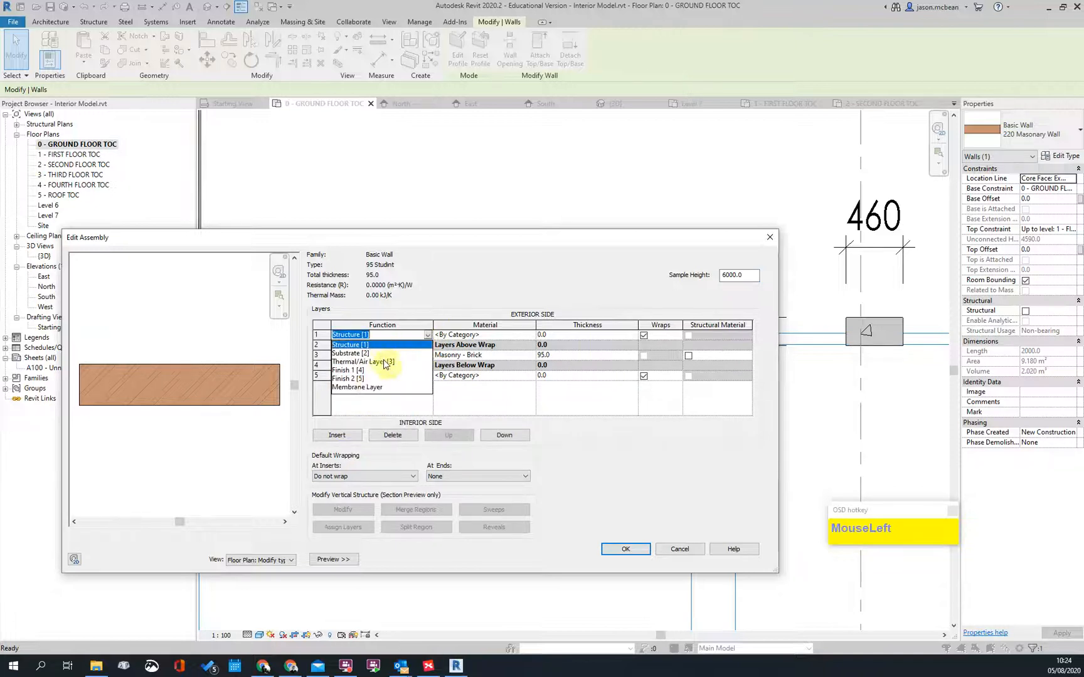
click(361, 379)
Step: Give the finish layers 12.5 thickness (120 total) and try 'plaster baord' as material
click(499, 375)
click(531, 376)
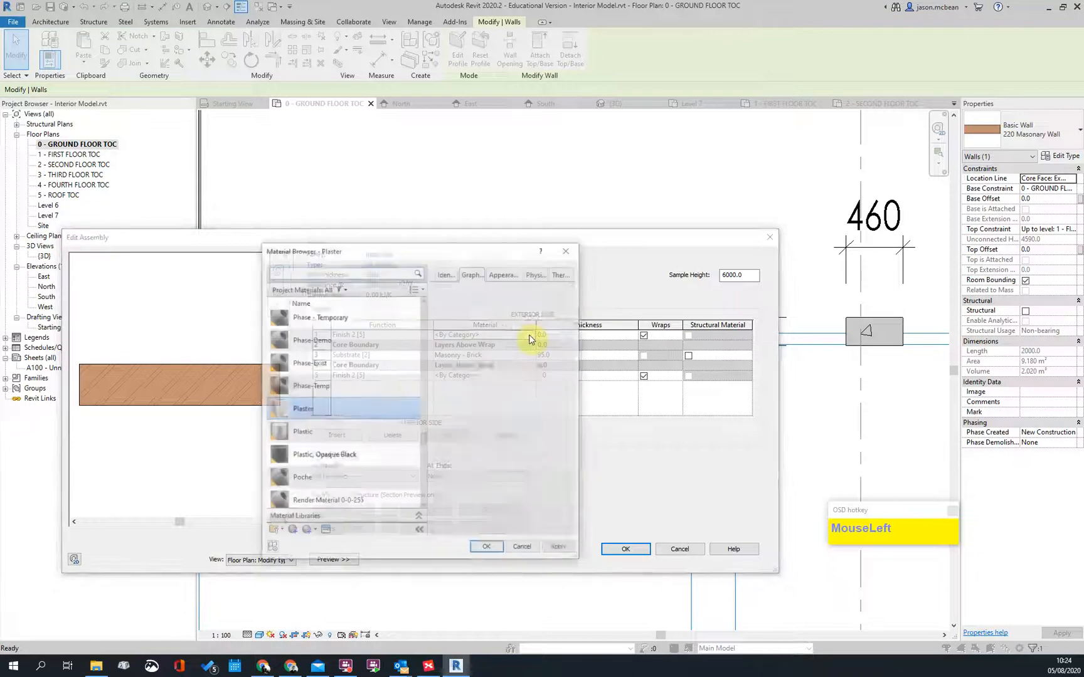
click(568, 250)
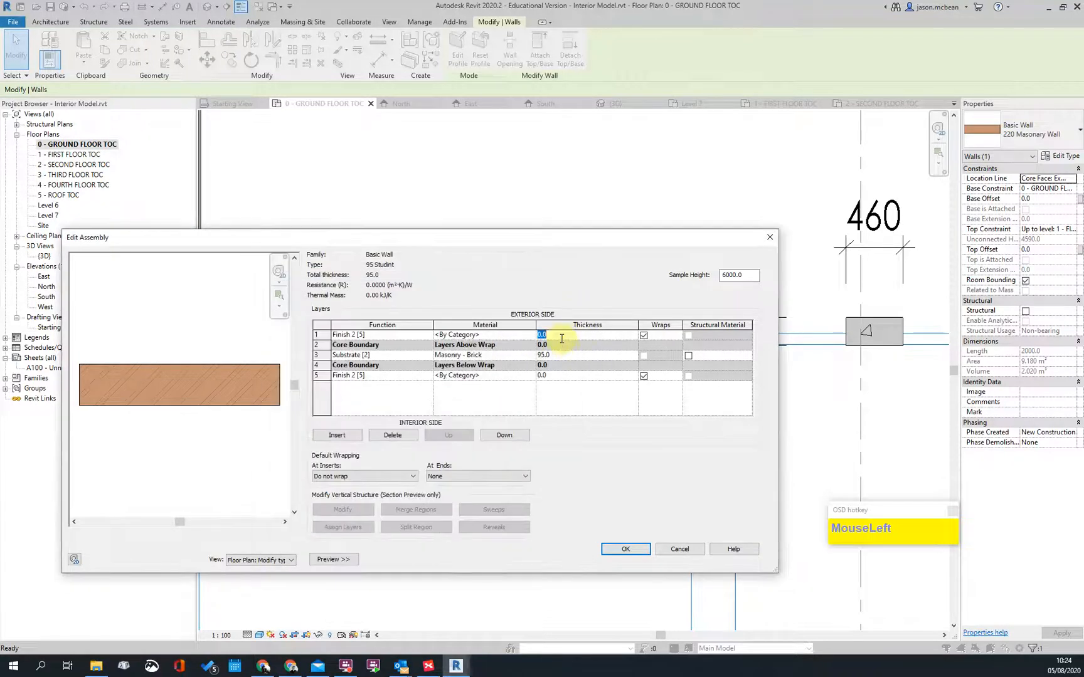
click(567, 376)
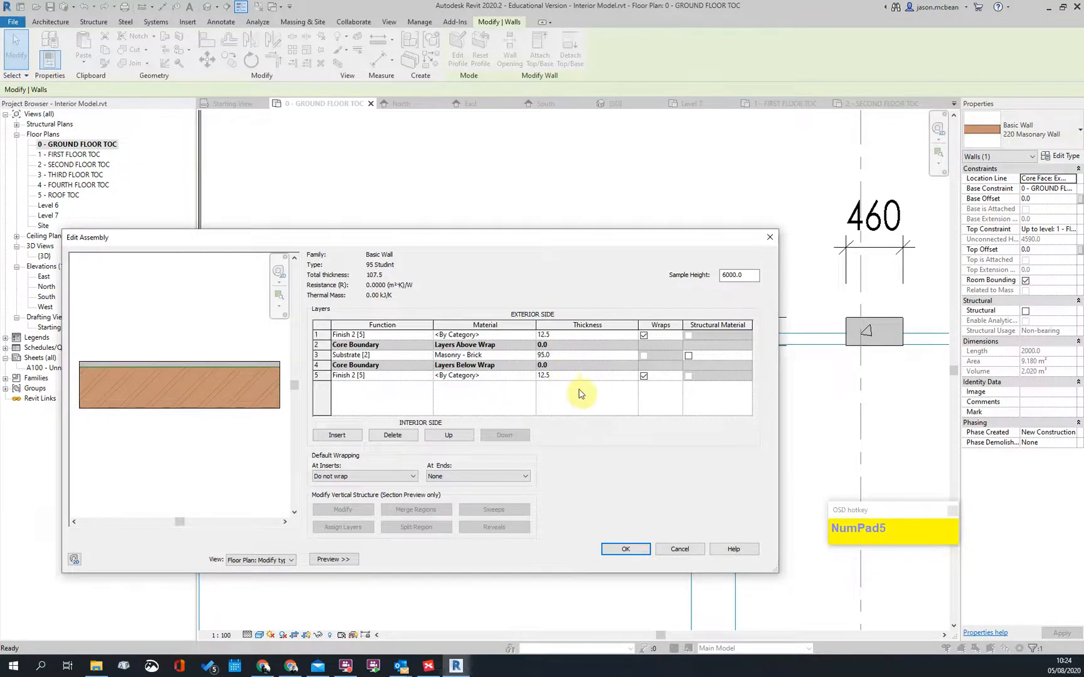
click(496, 375)
text(plaster)
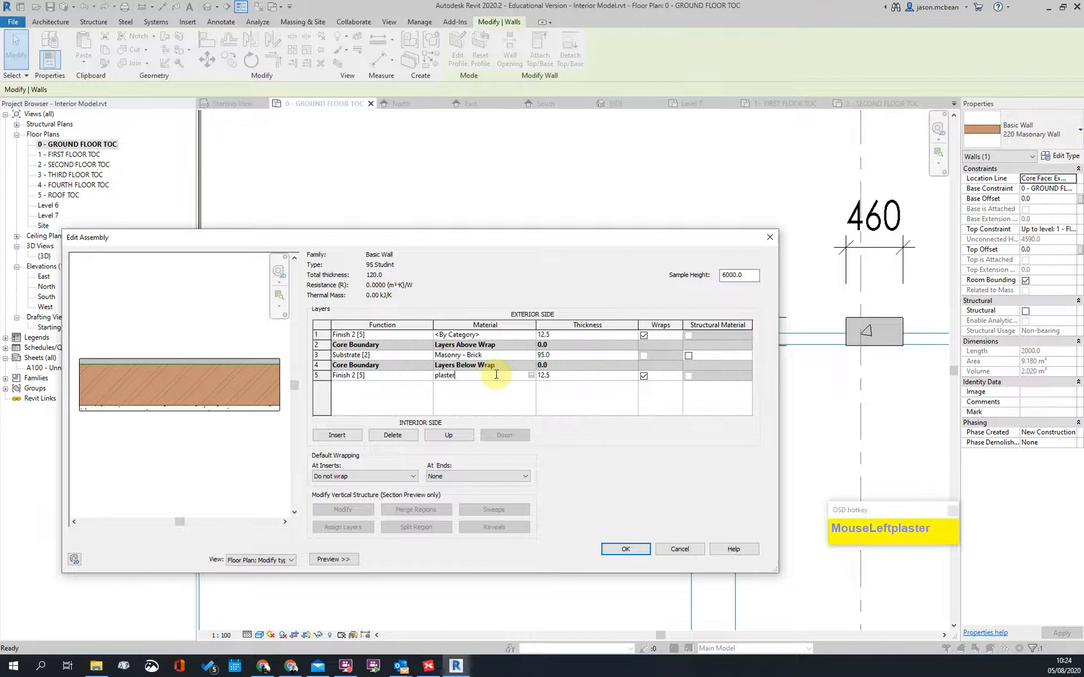
text( baord)
key(Return)
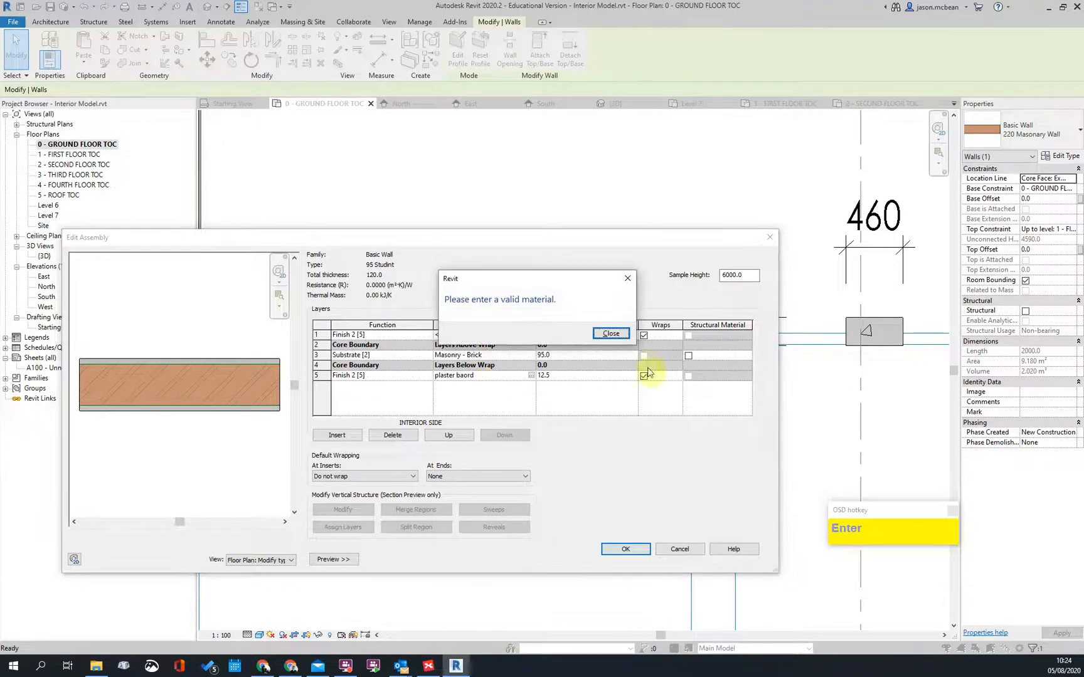
click(600, 334)
click(532, 376)
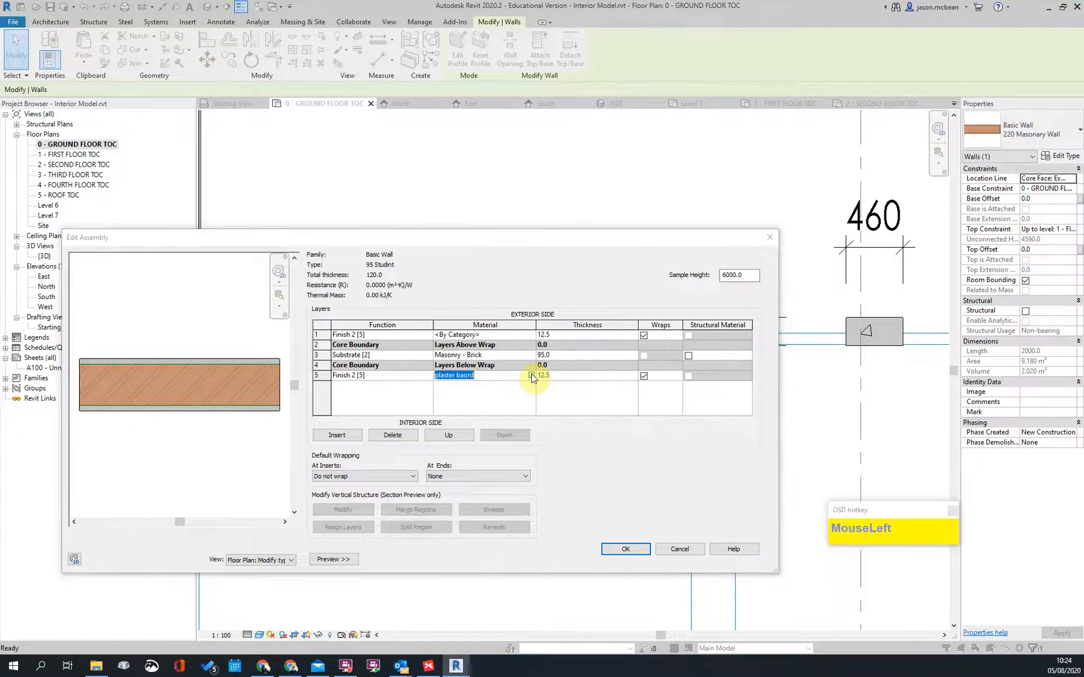
Step: Browse the Material Browser list and search 'g' for a gypsum finish material
scroll(393, 413, down, 3)
scroll(392, 412, down, 6)
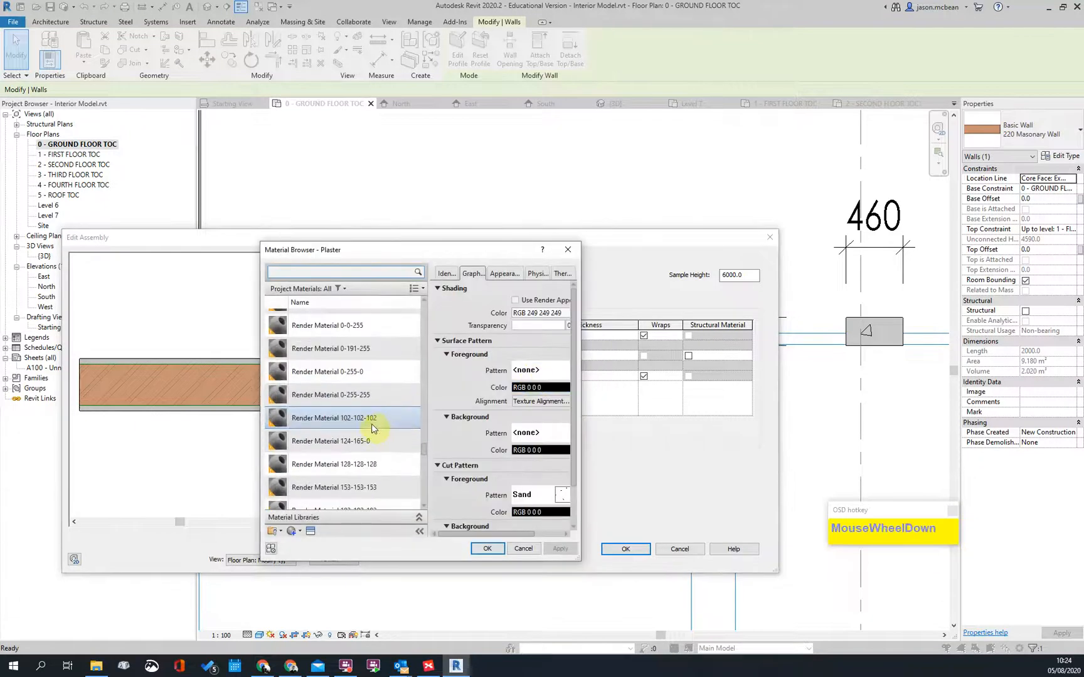
scroll(339, 459, down, 5)
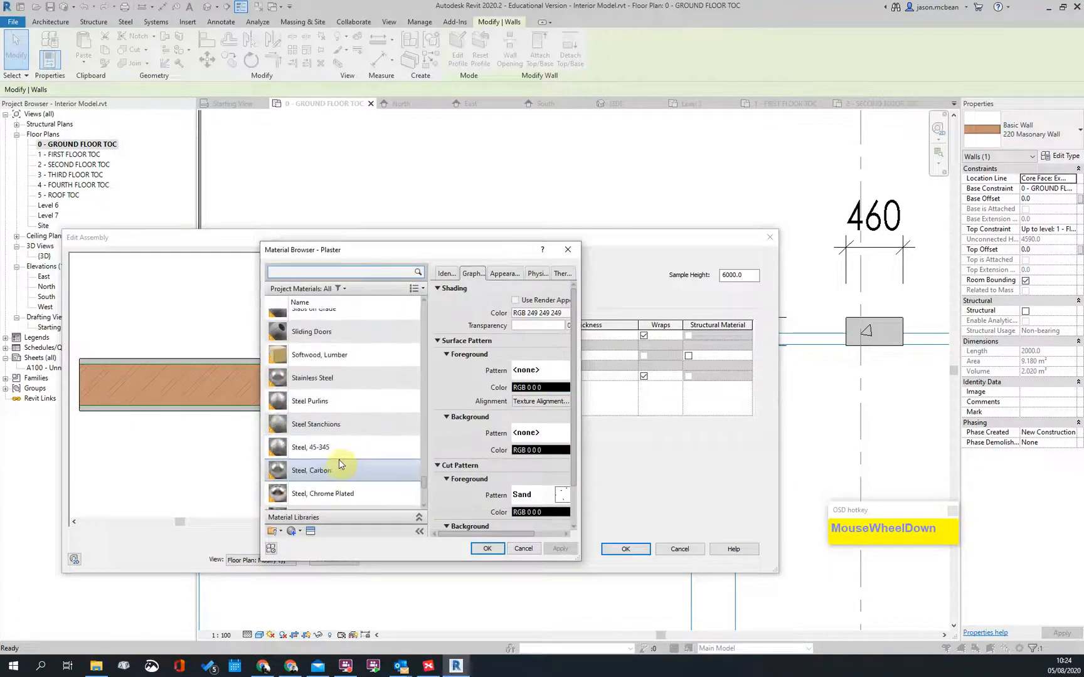
scroll(349, 384, up, 12)
scroll(350, 384, up, 3)
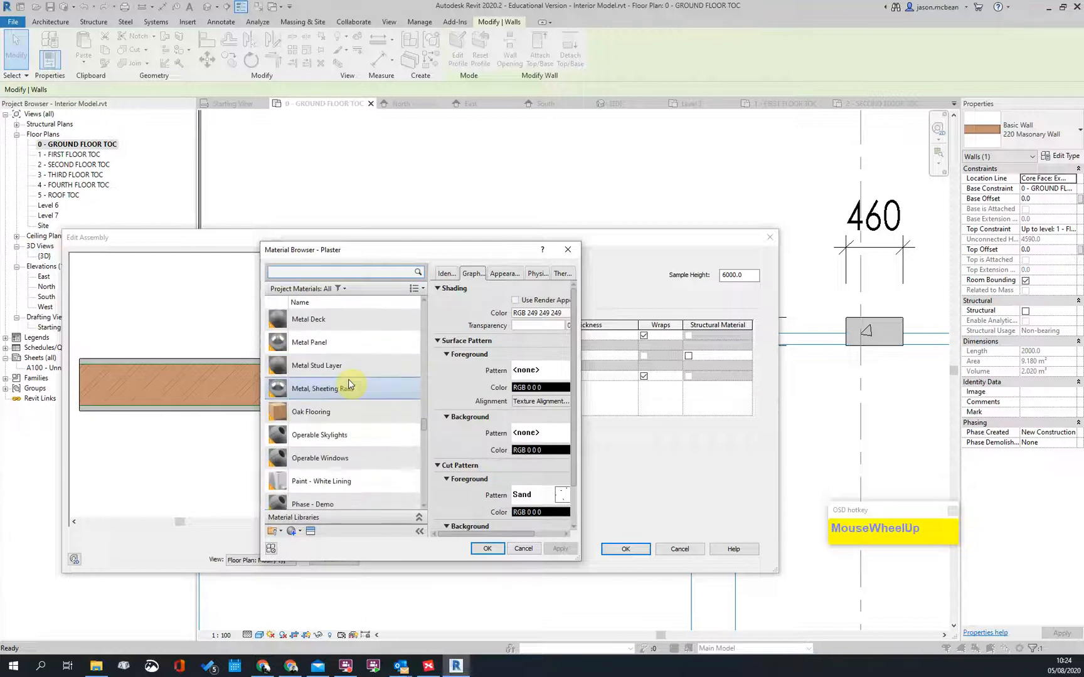
scroll(373, 404, up, 3)
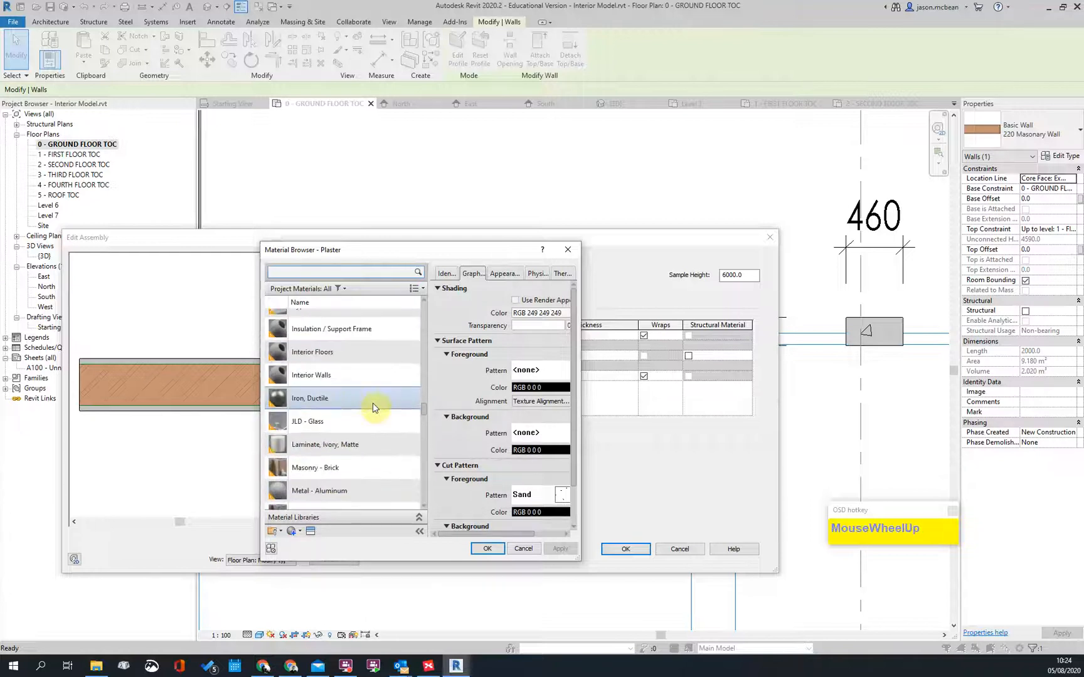
scroll(372, 403, up, 6)
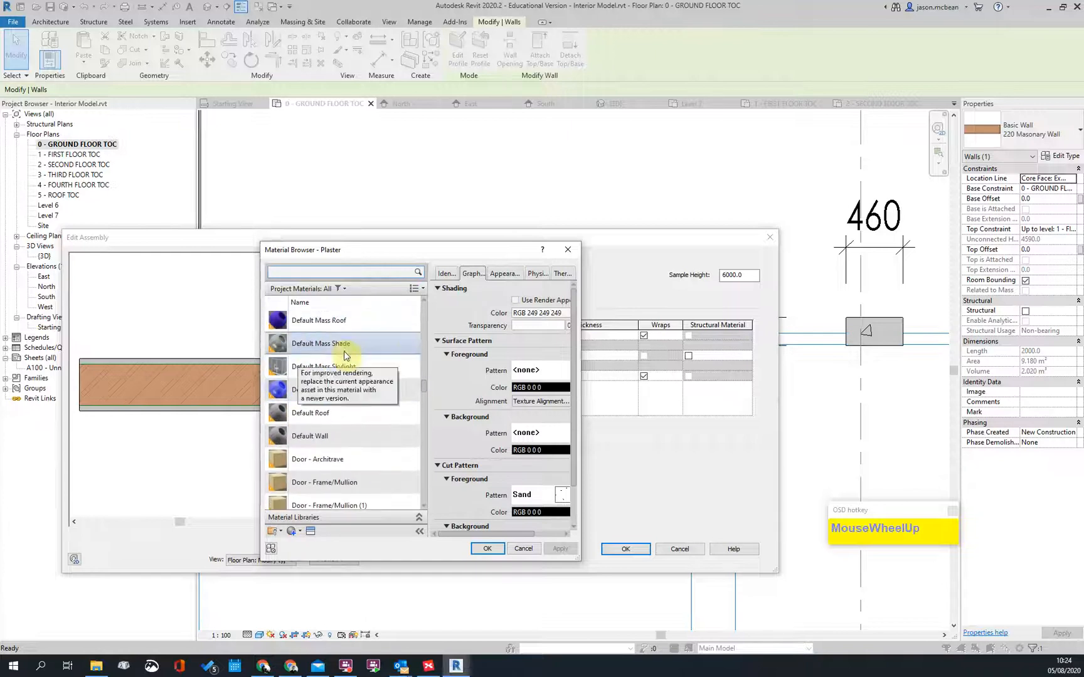
scroll(375, 371, up, 4)
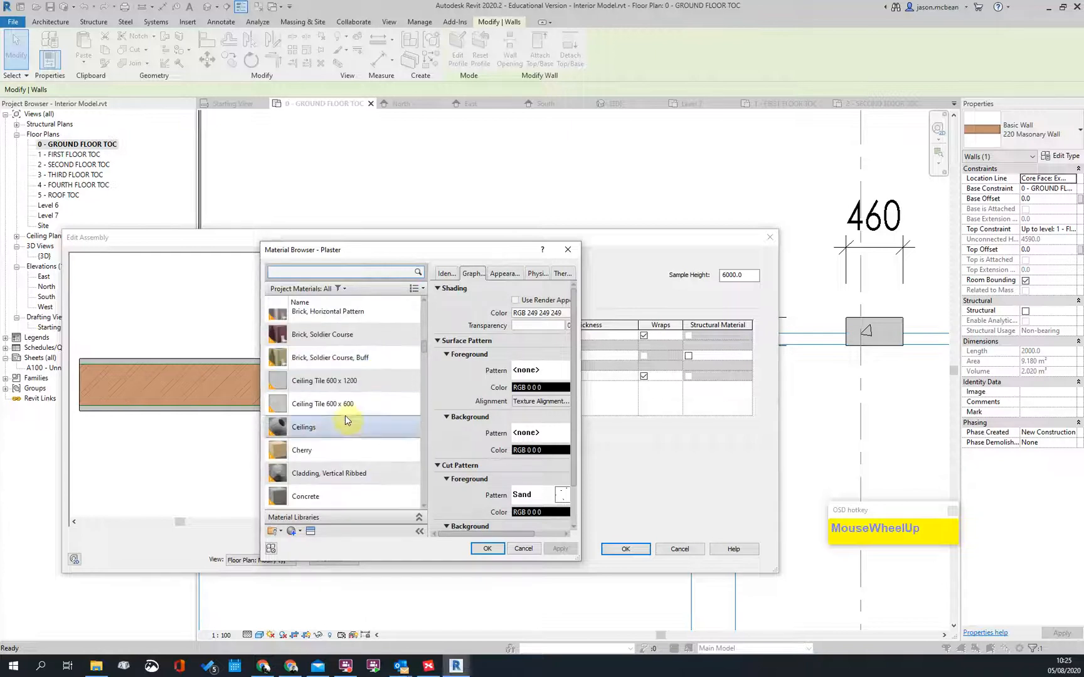
scroll(353, 414, up, 3)
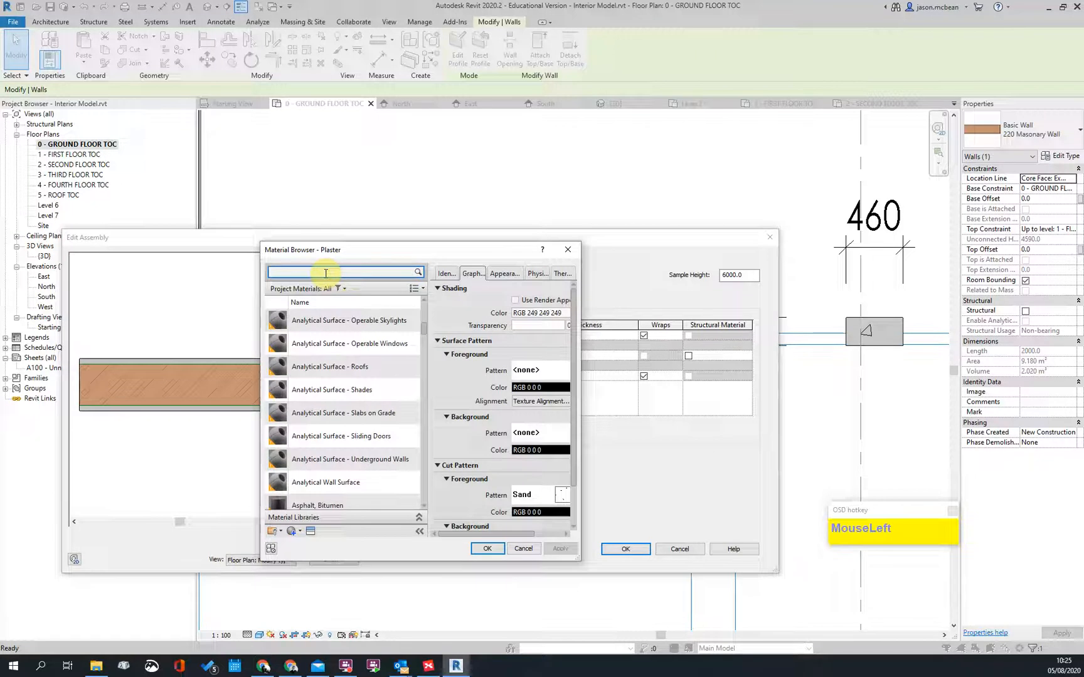
key(BackSpace)
key(BackSpace)
text(g)
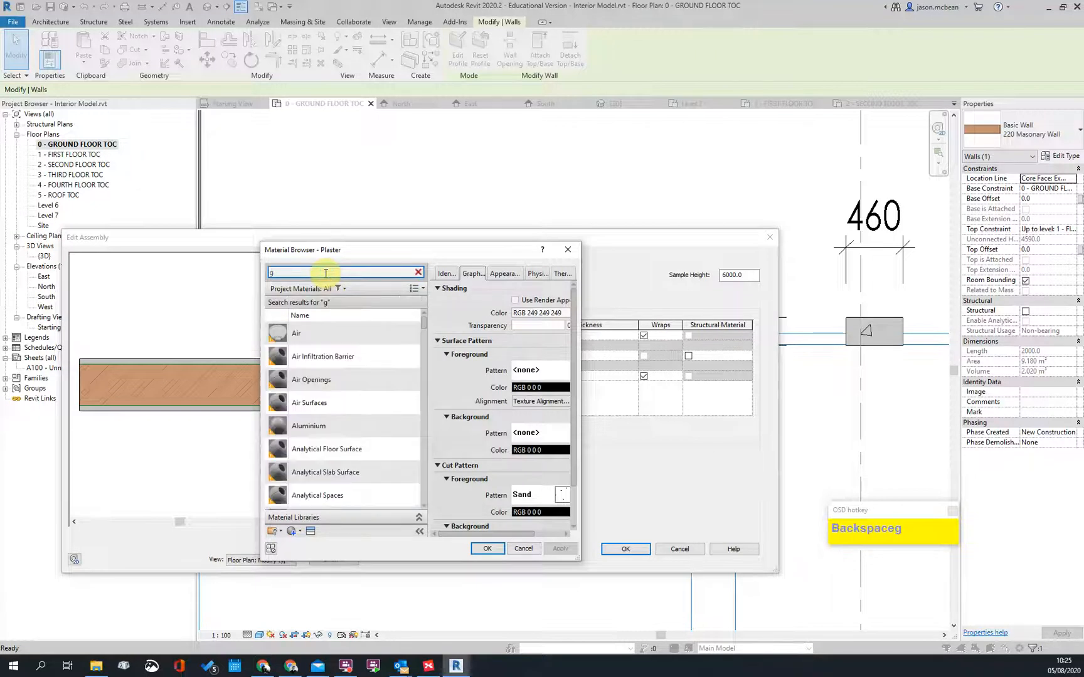
scroll(338, 433, down, 10)
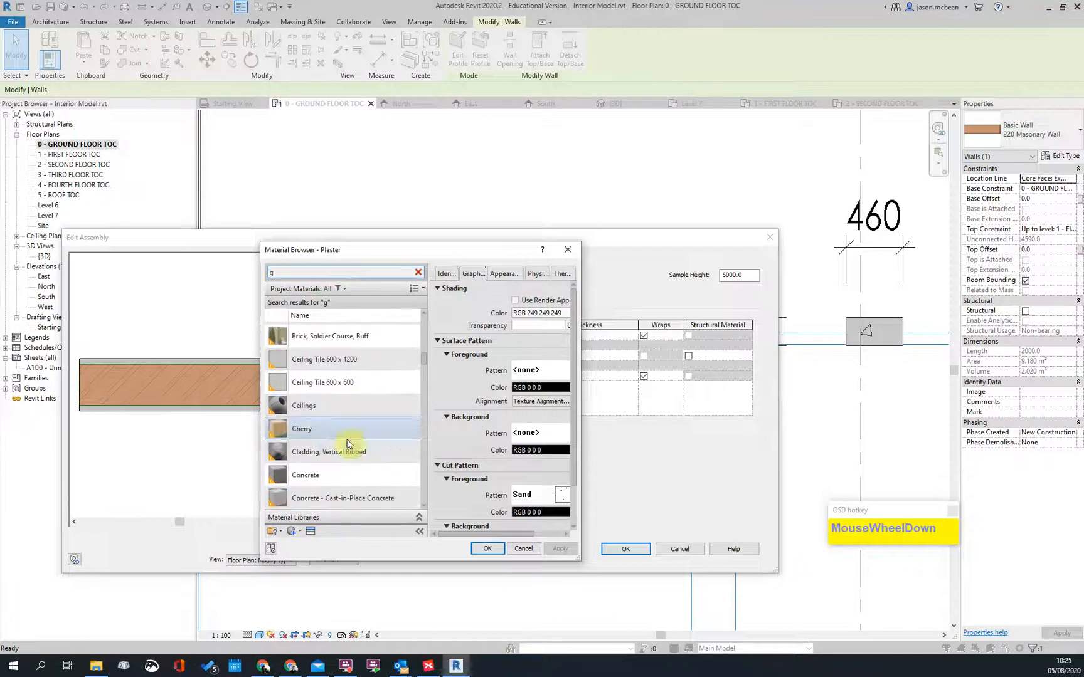
scroll(370, 386, down, 3)
scroll(388, 392, up, 4)
scroll(388, 393, up, 6)
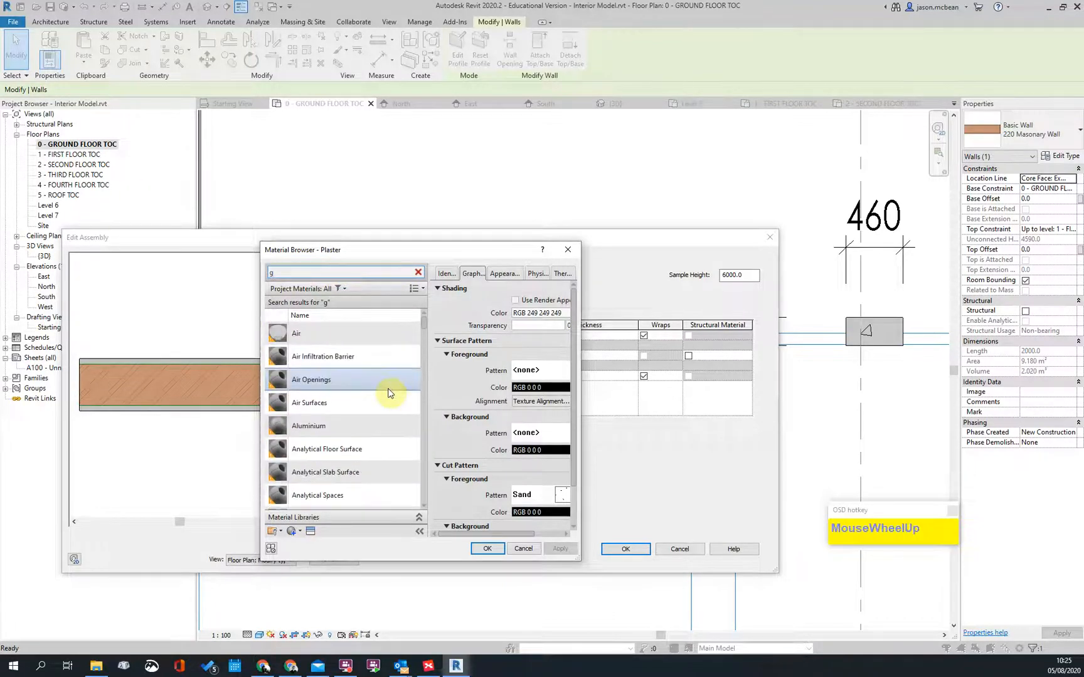
Step: Search 'board' and assign Gypsum Wall Board to the layer 5 finish
key(BackSpace)
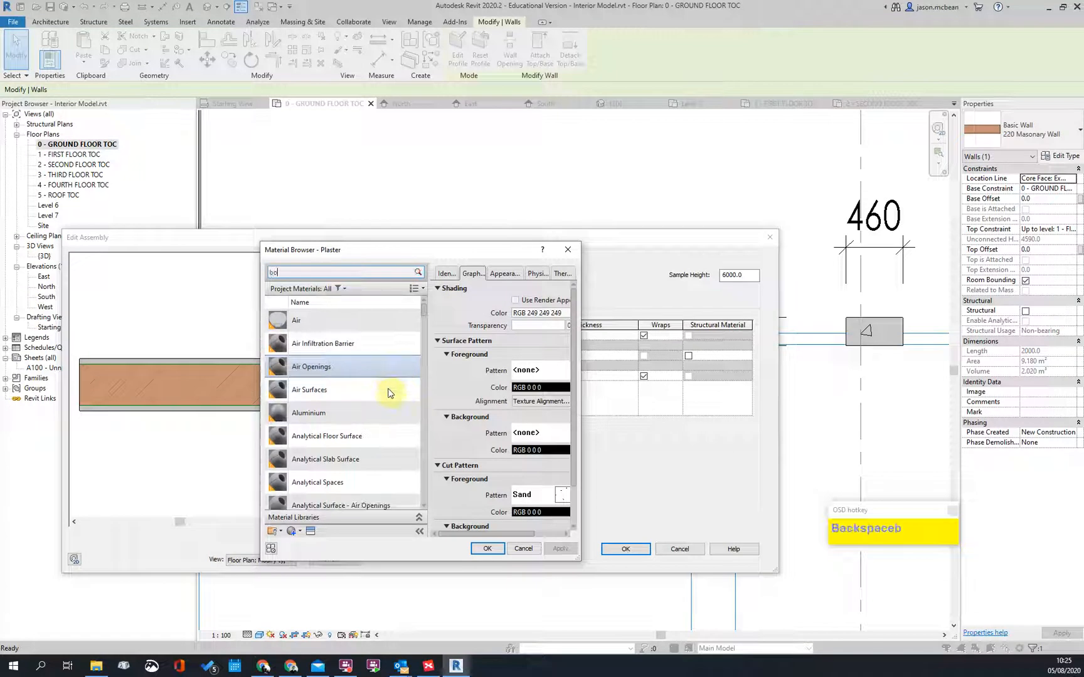
text(board)
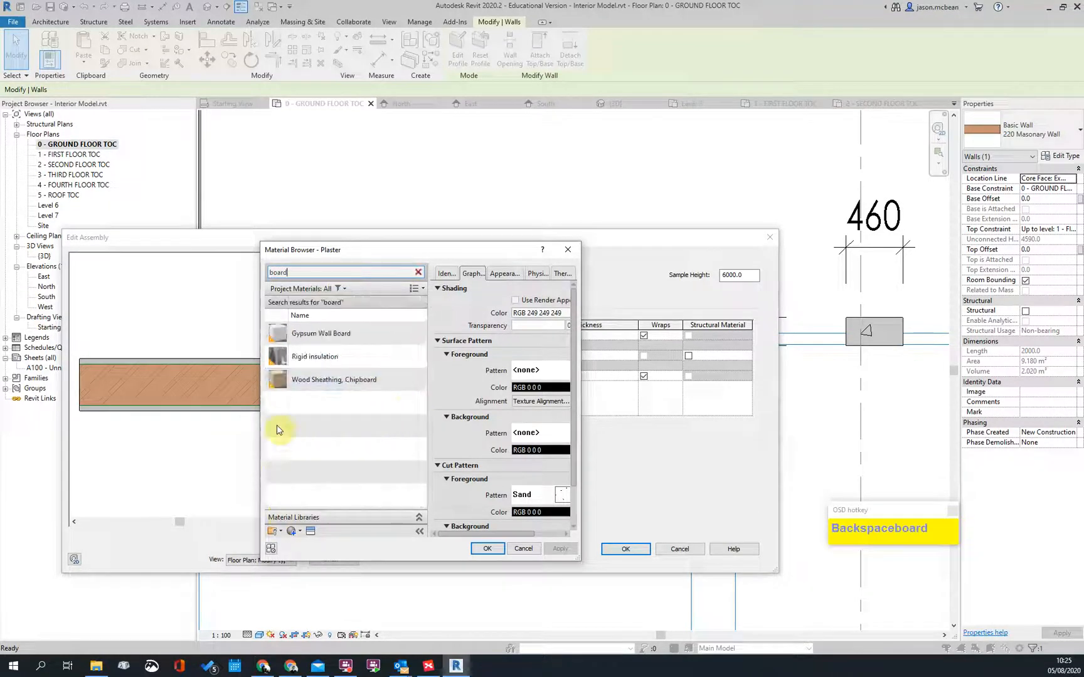
click(323, 335)
double_click(325, 339)
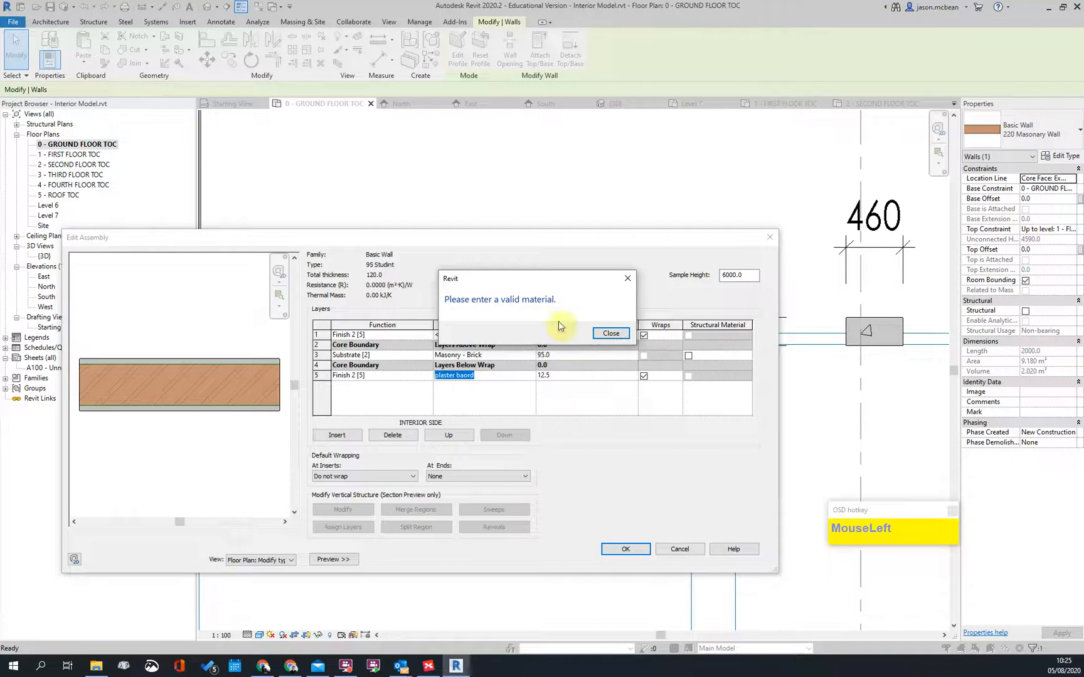
click(603, 333)
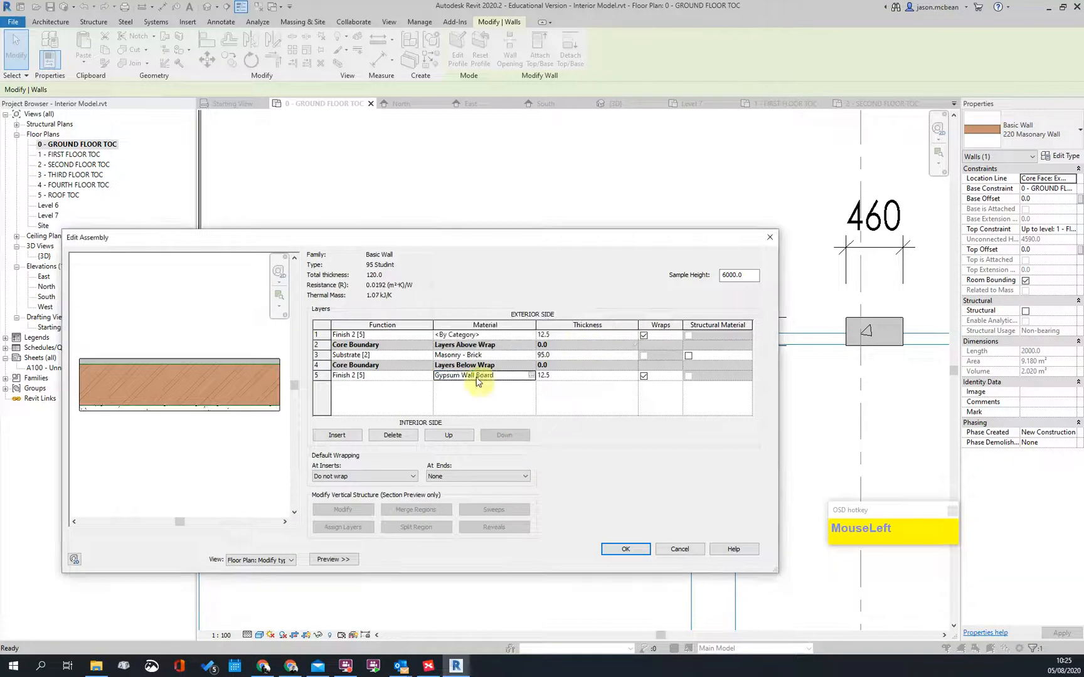
Step: Paste Gypsum Wall Board into layer 1's Material cell as well
click(510, 374)
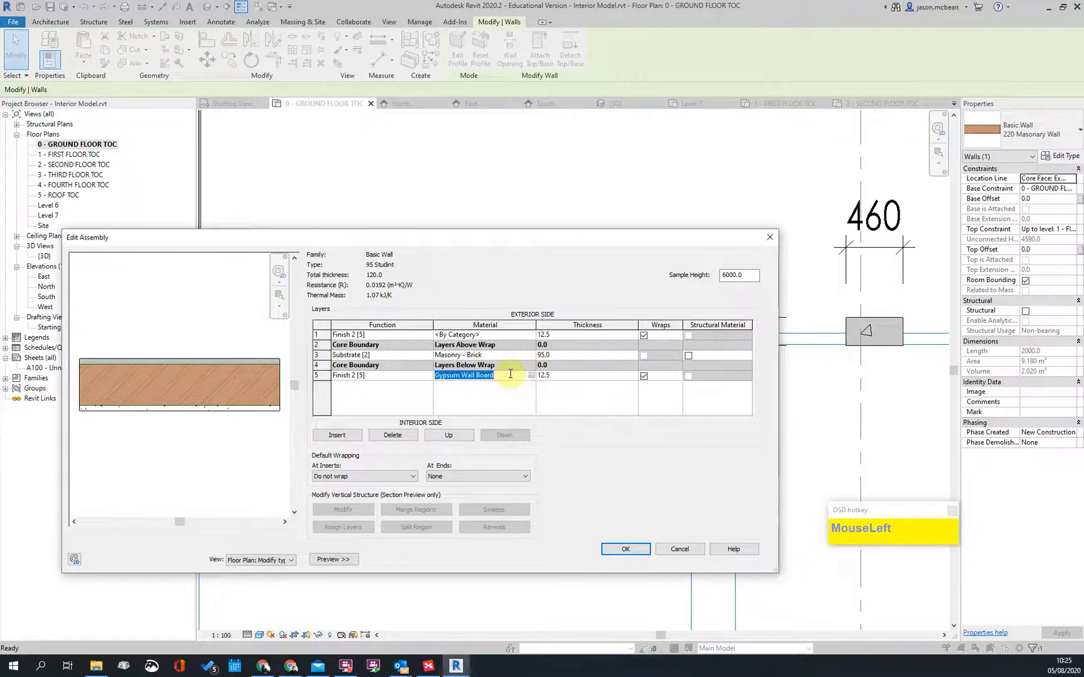
click(508, 336)
text(Gypsum Wall Board)
click(480, 387)
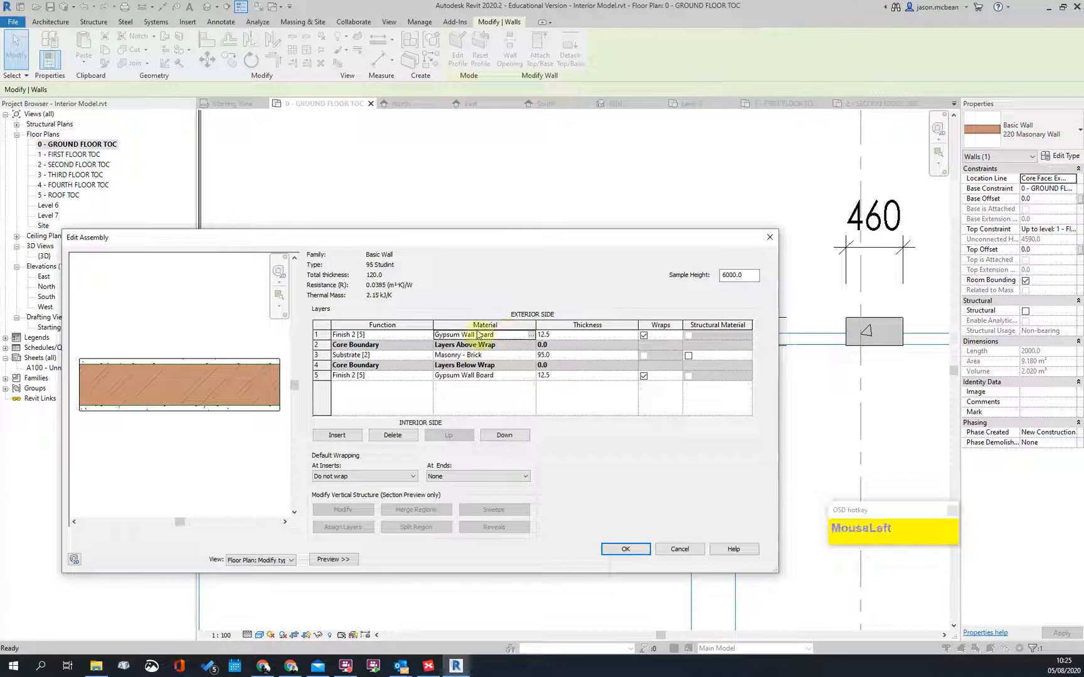
click(502, 355)
Step: Search 'tim' and choose Structure, Timber Joist/Rafter Layer for the substrate
click(531, 355)
click(313, 273)
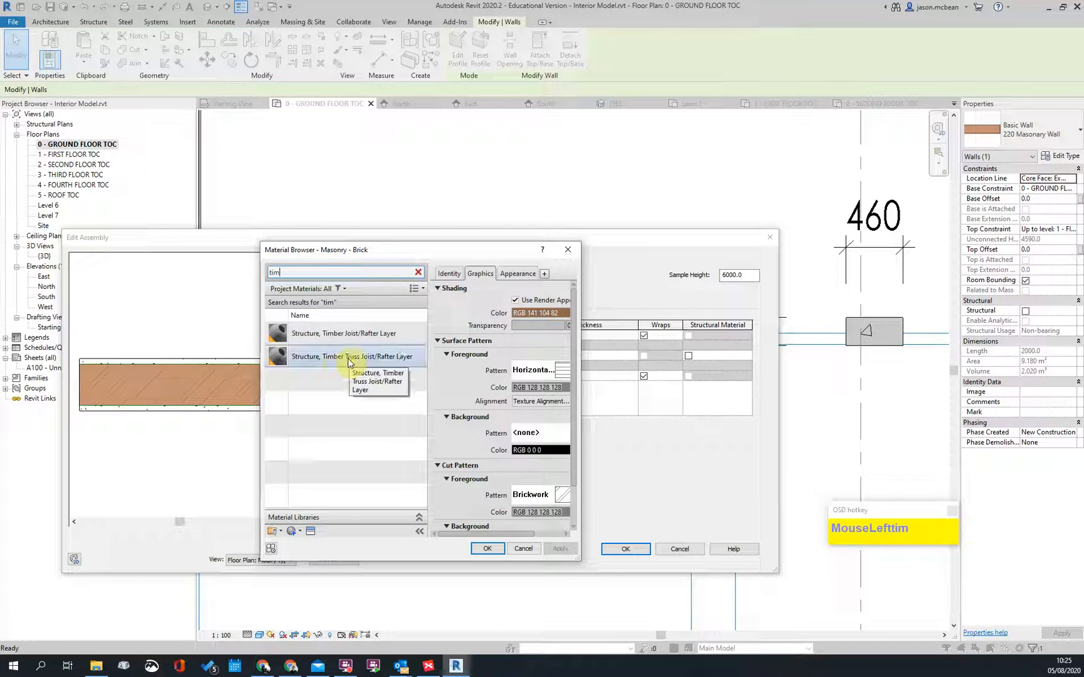
click(311, 336)
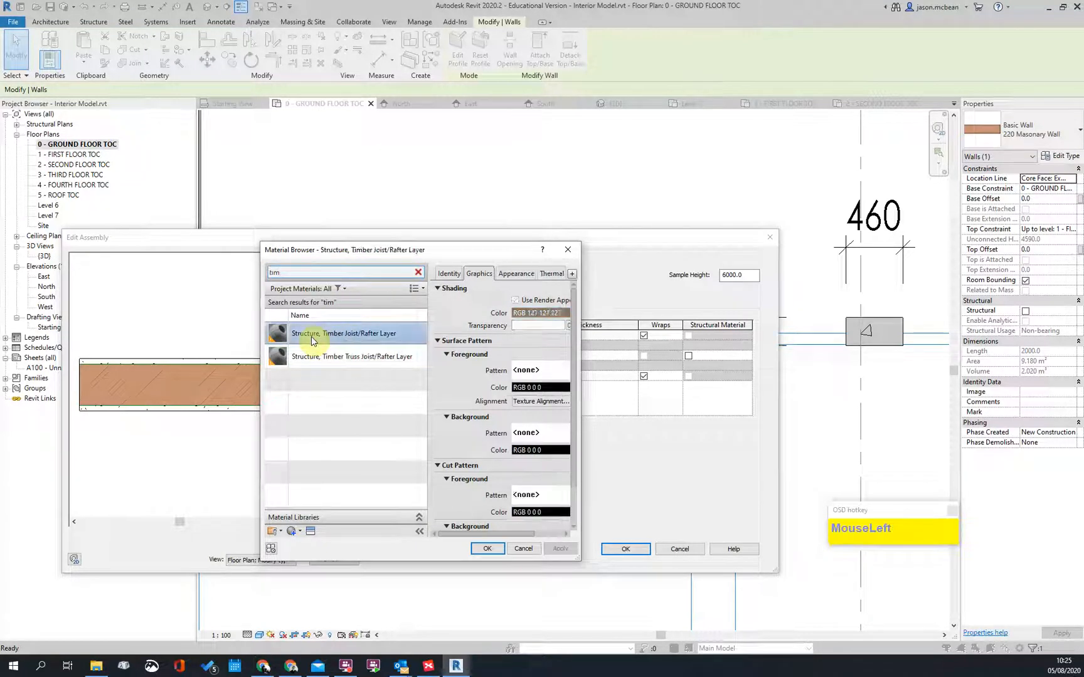
Step: Set the timber material's shading colour to yellow RGB 193-193-000 and apply it
click(539, 313)
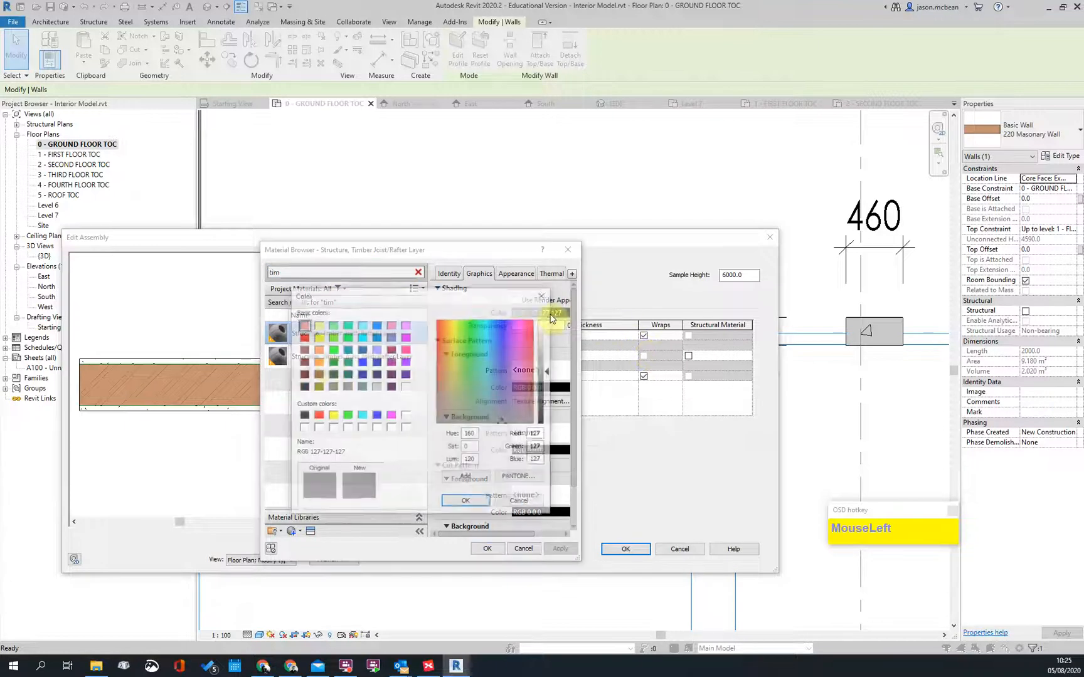
click(318, 338)
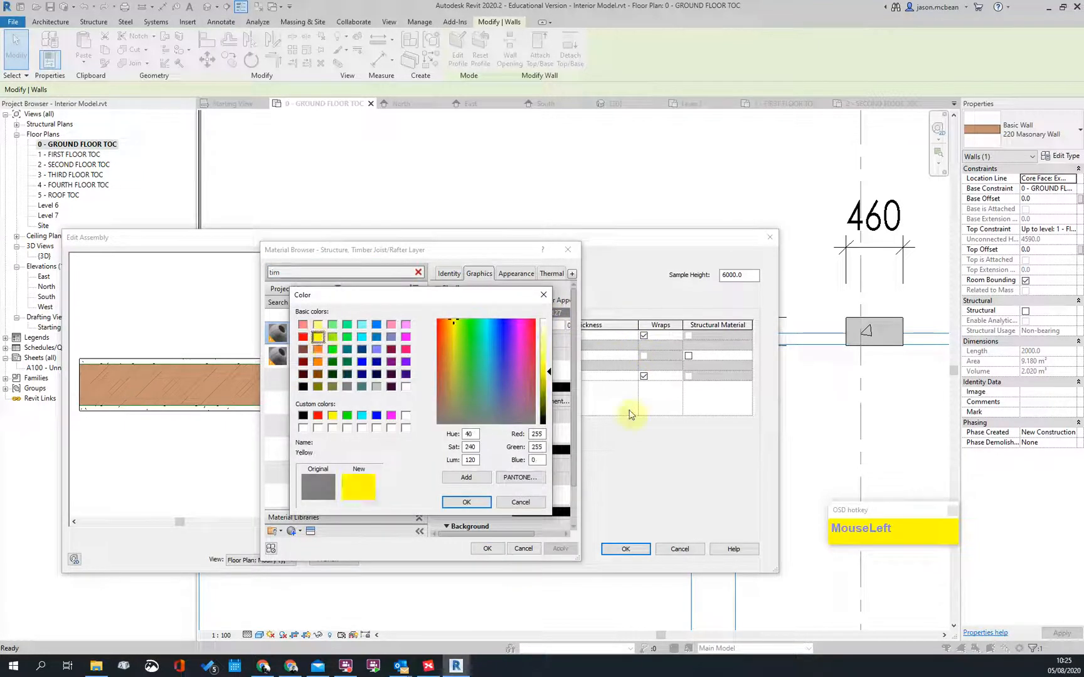
drag(569, 395, 565, 384)
click(472, 508)
click(538, 313)
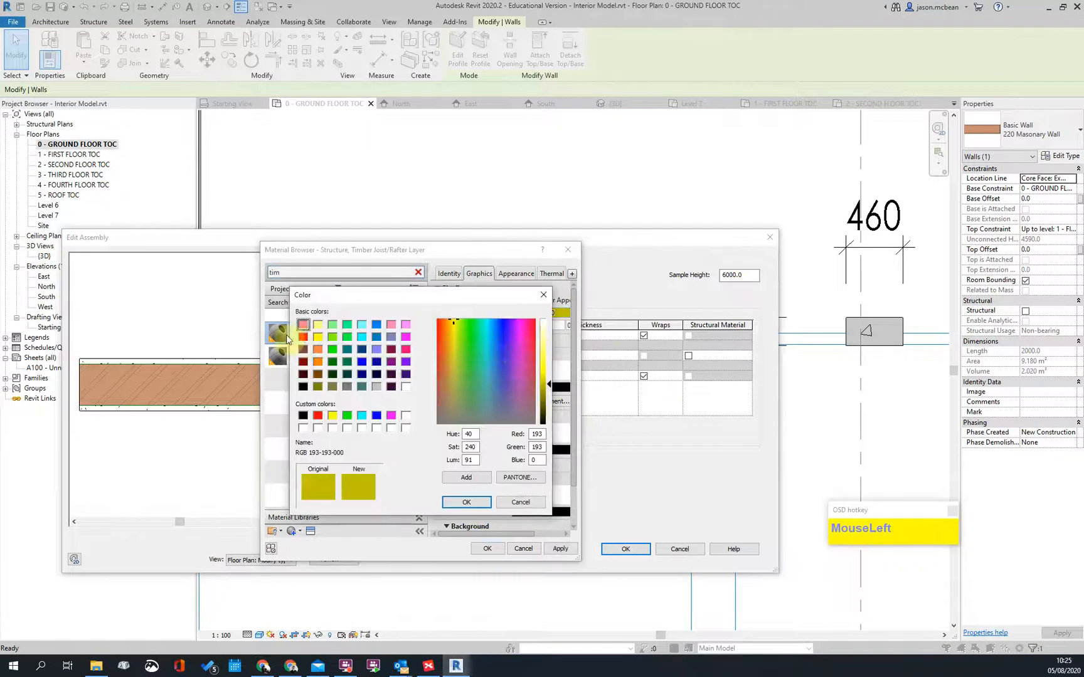
drag(456, 411, 457, 334)
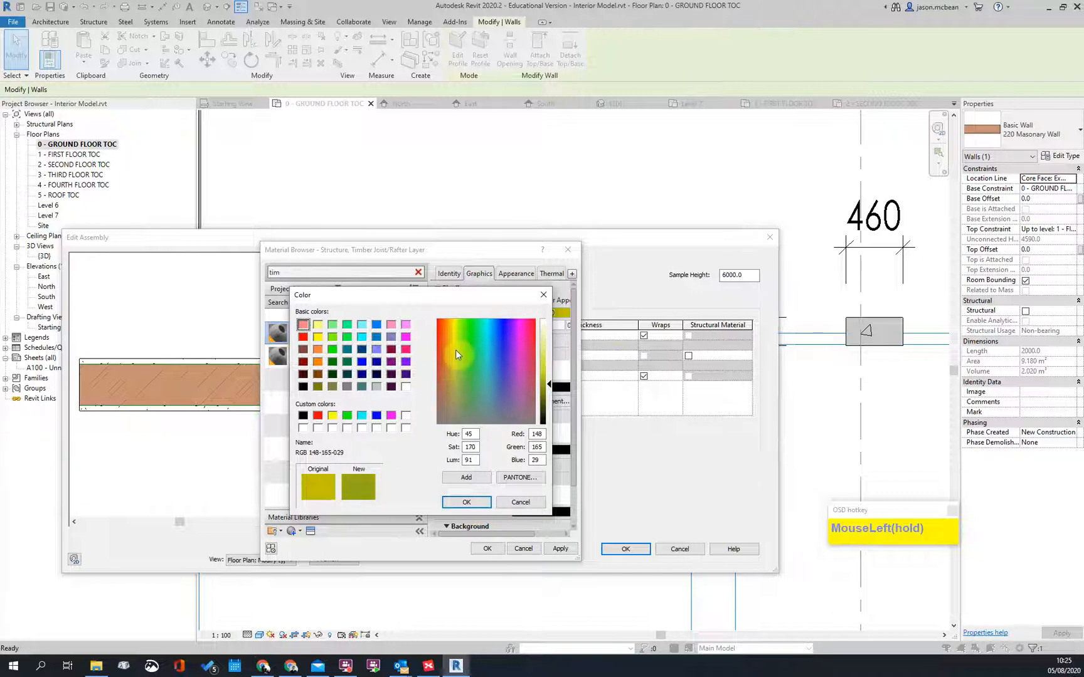
click(520, 500)
click(555, 552)
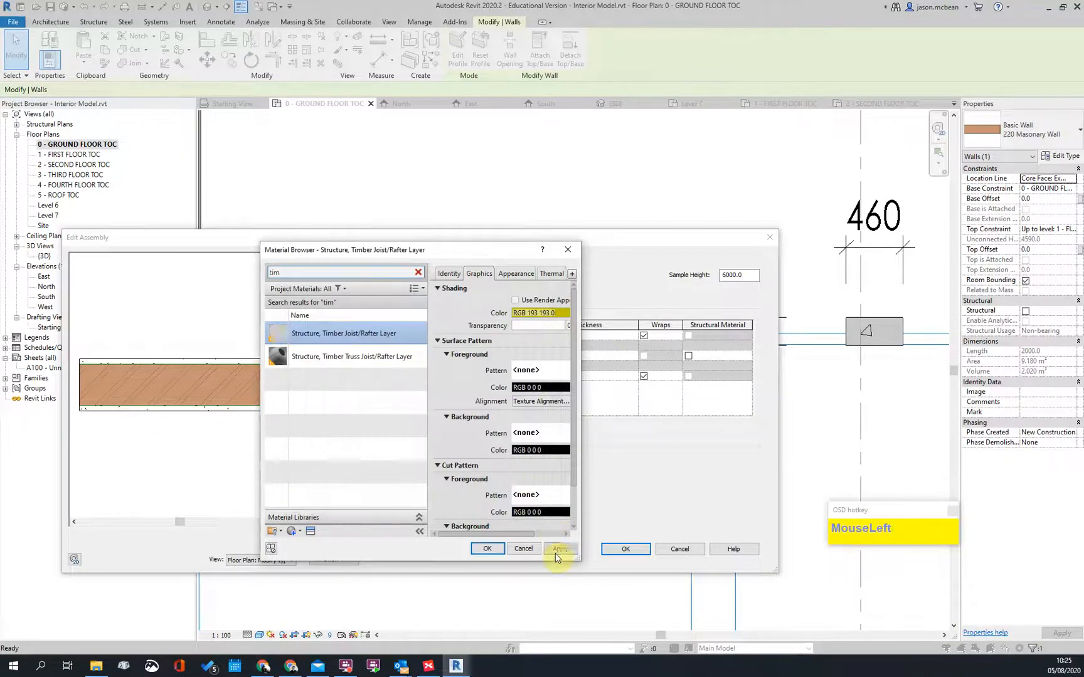
drag(482, 244, 439, 208)
click(445, 511)
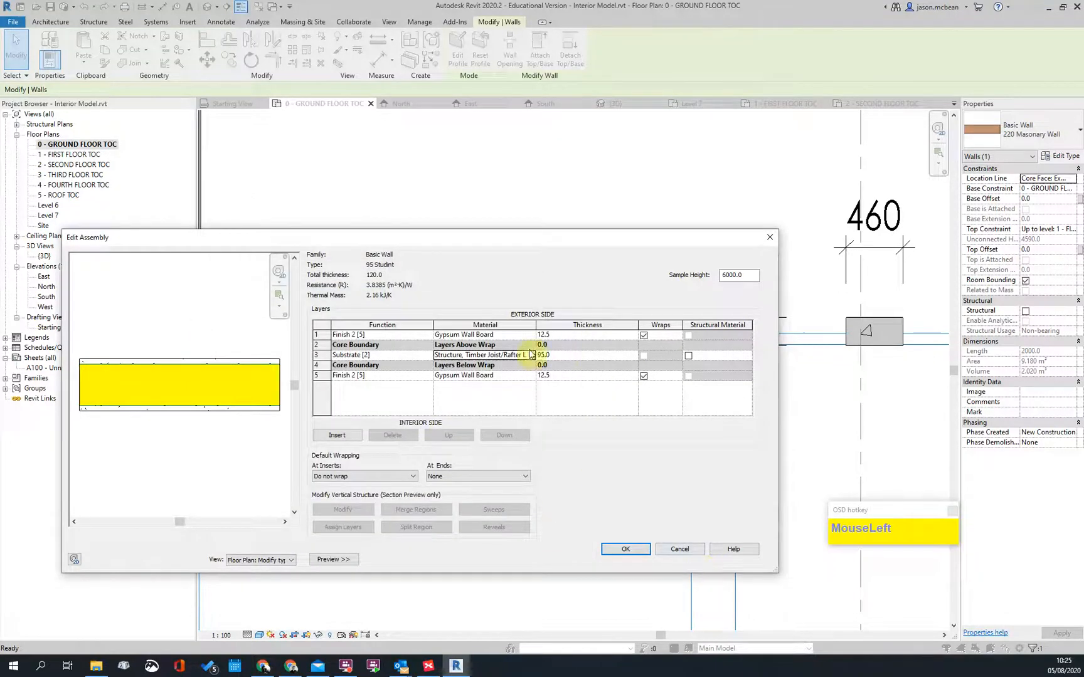
Step: Raise the luminance of the timber material's shading colour and apply it
click(531, 355)
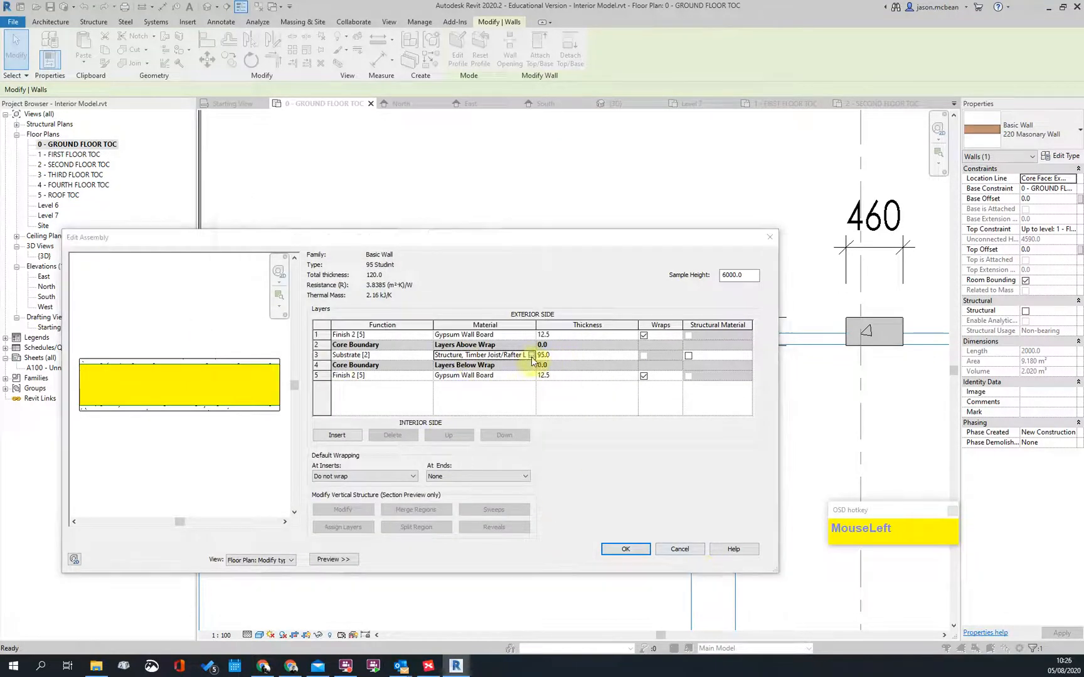
click(515, 276)
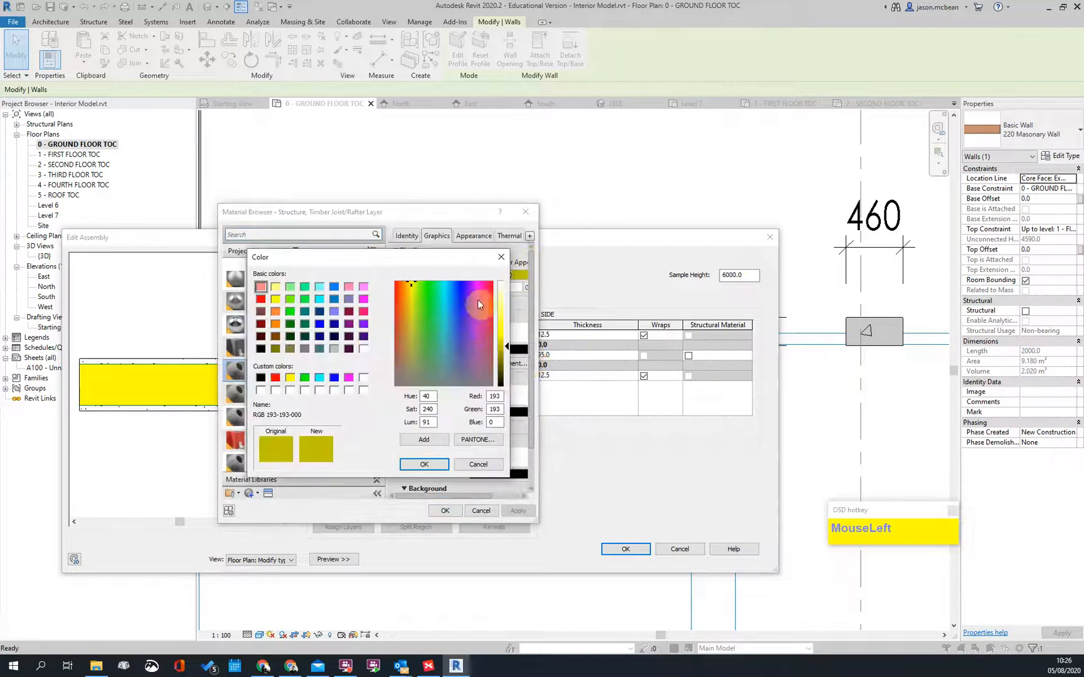
drag(505, 351, 506, 290)
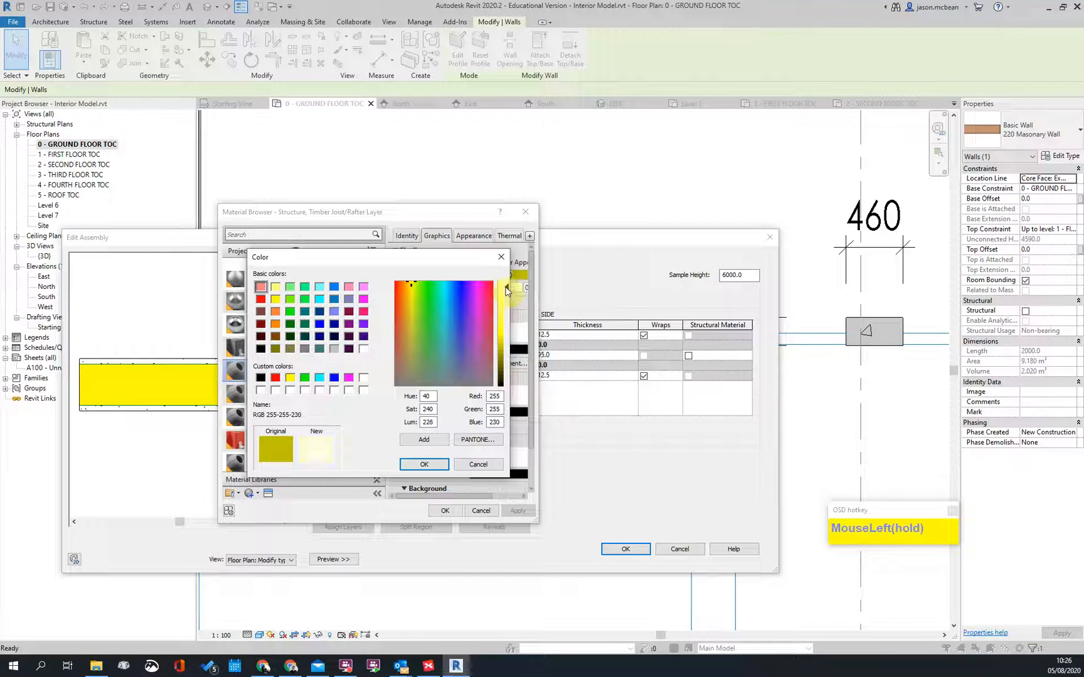
click(424, 465)
click(517, 511)
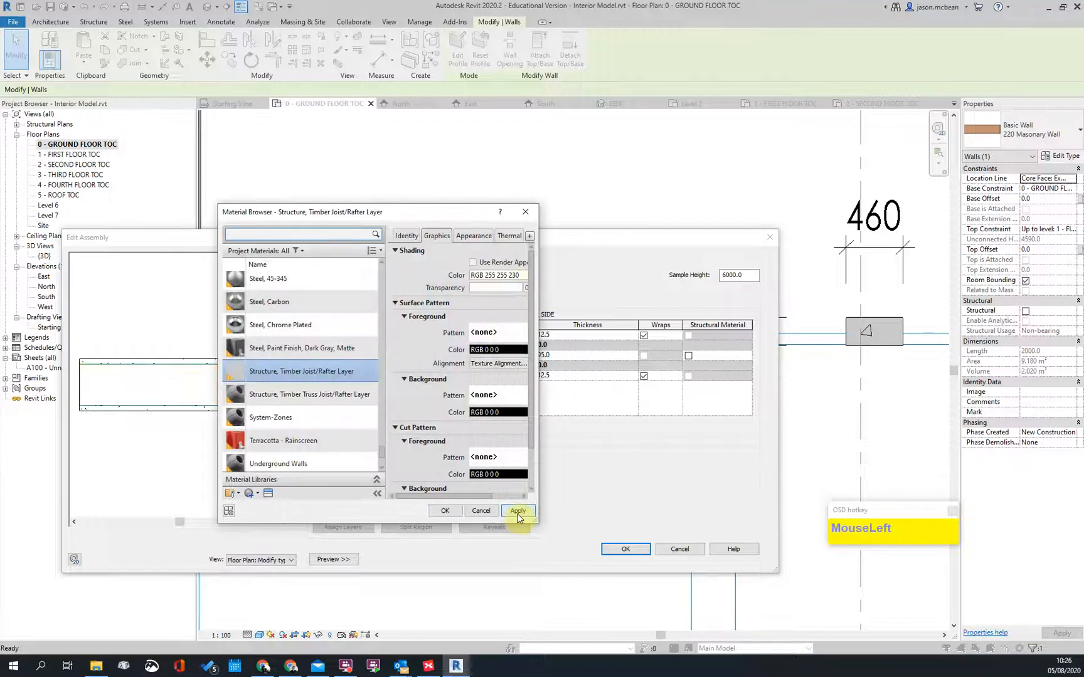
Step: Make the shading pale yellow RGB 255-255-136, then accept Edit Assembly and Type Properties
click(515, 275)
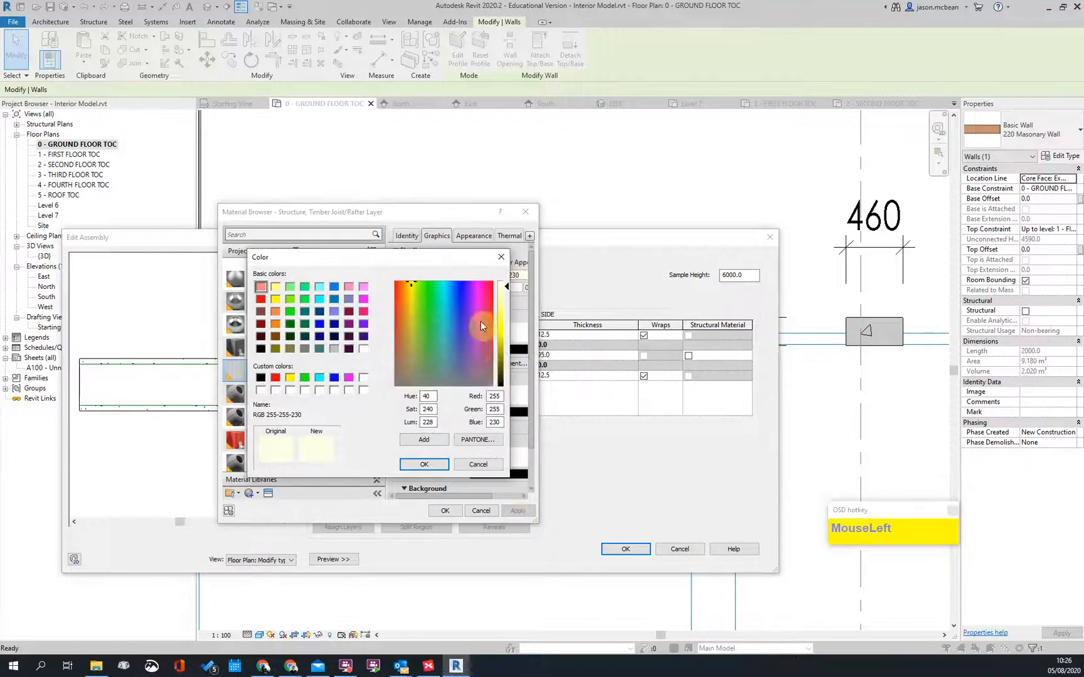
drag(506, 310, 506, 311)
click(424, 464)
click(517, 511)
click(444, 511)
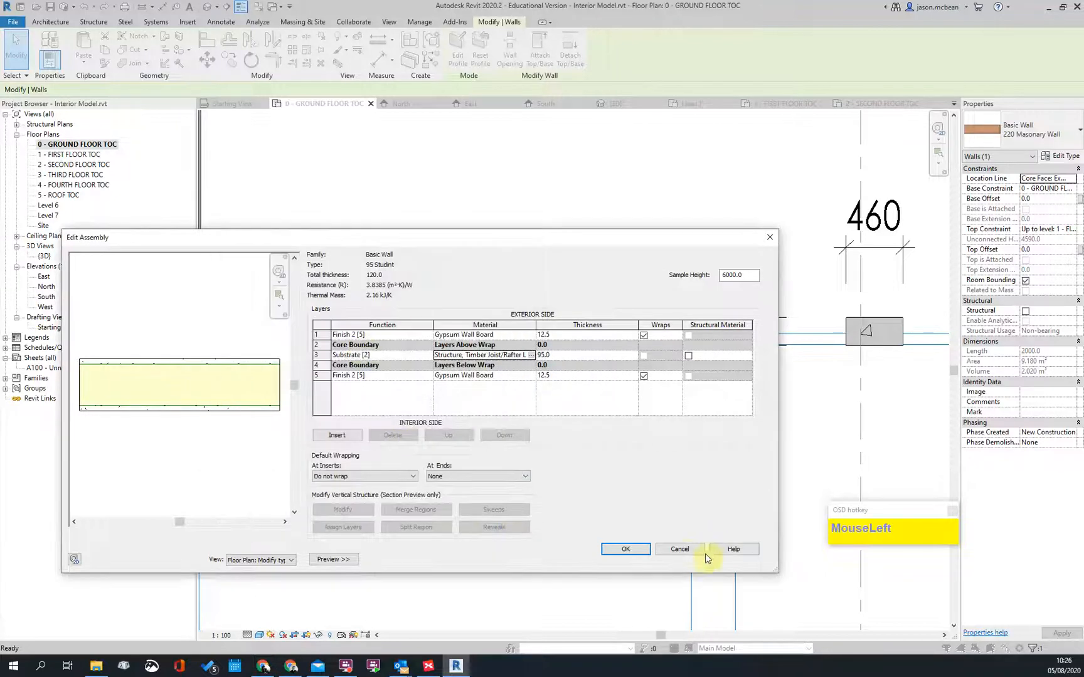
click(633, 549)
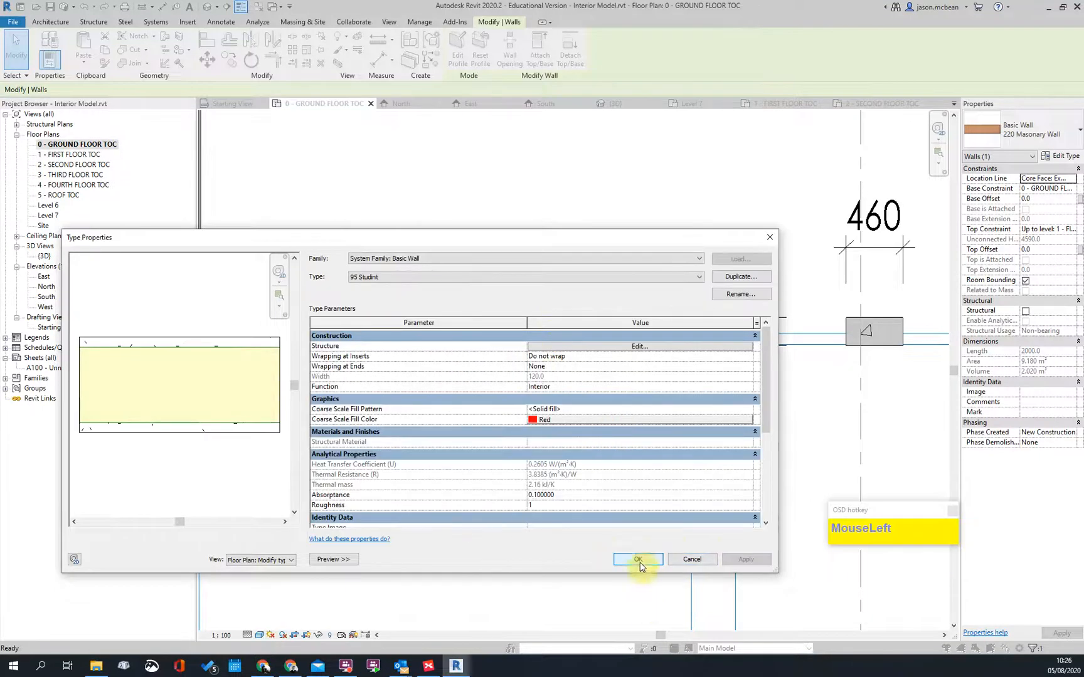
click(633, 555)
Step: Drag the yellow timber wall's left end onto the left concrete column
click(465, 392)
scroll(480, 375, up, 1)
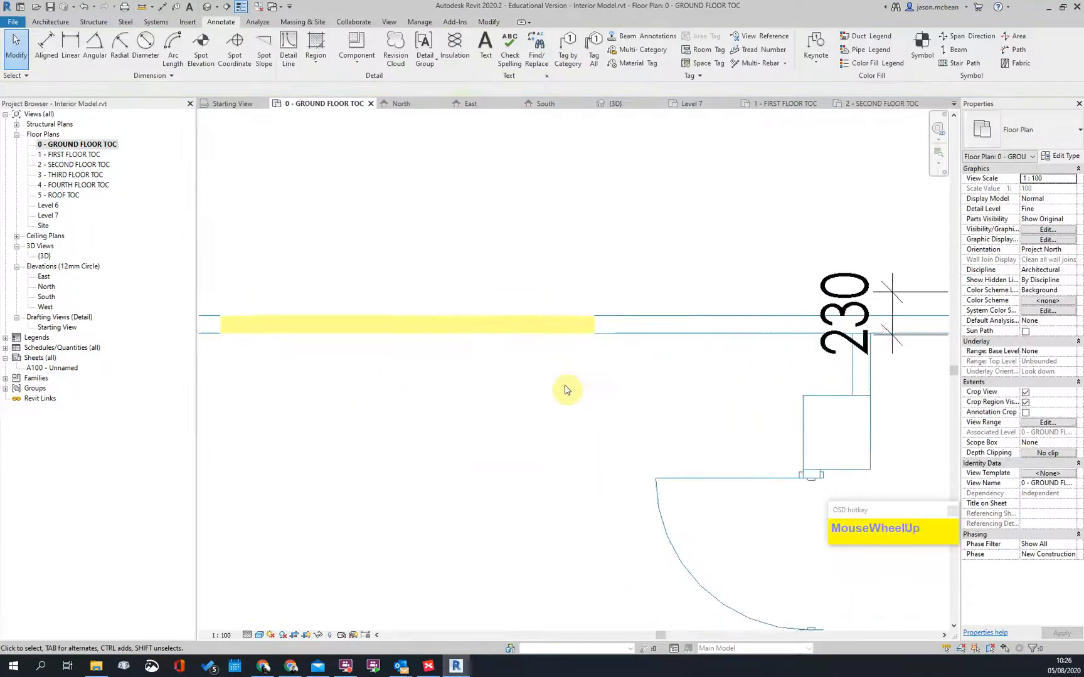
scroll(665, 414, down, 2)
key(Escape)
click(466, 362)
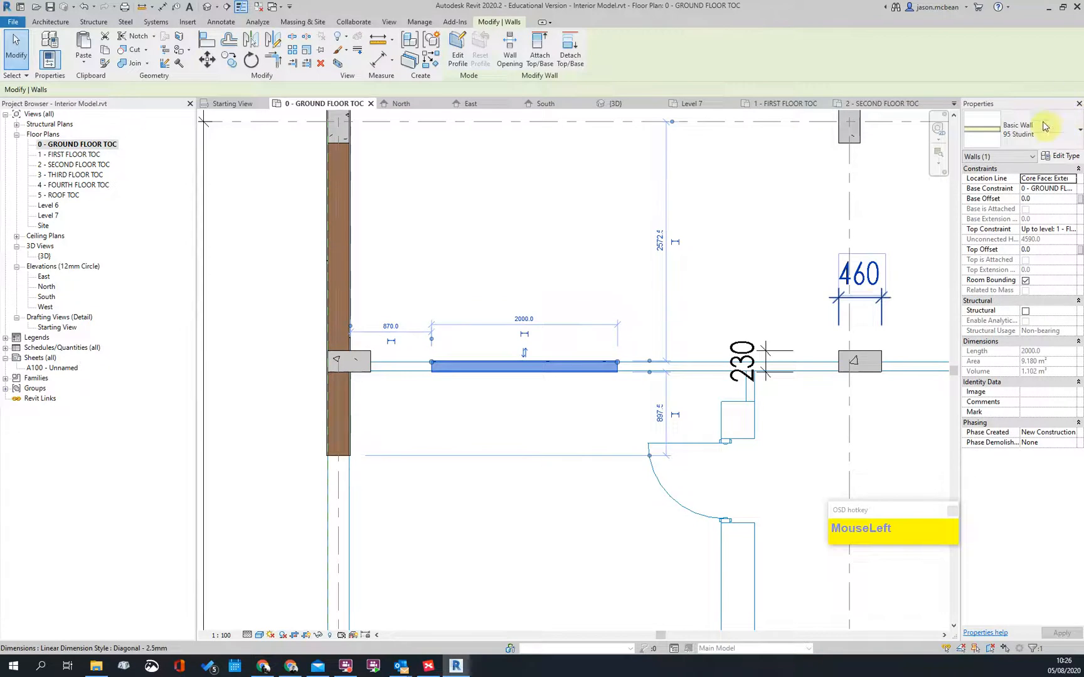
scroll(704, 449, up, 3)
key(Escape)
scroll(704, 415, down, 2)
click(444, 438)
scroll(421, 434, up, 3)
drag(439, 429, 294, 426)
key(Escape)
scroll(633, 455, down, 3)
Step: Stretch the wall's right end onto the right column, making it 5060 long
click(568, 441)
scroll(573, 440, up, 1)
scroll(572, 440, up, 1)
mouse_move(573, 440)
mouse_down()
mouse_move(869, 440)
mouse_move(764, 408)
mouse_up()
key(Escape)
scroll(516, 402, down, 3)
mouse_move(516, 401)
middle_down()
mouse_move(423, 351)
mouse_move(503, 302)
middle_up()
scroll(385, 569, down, 2)
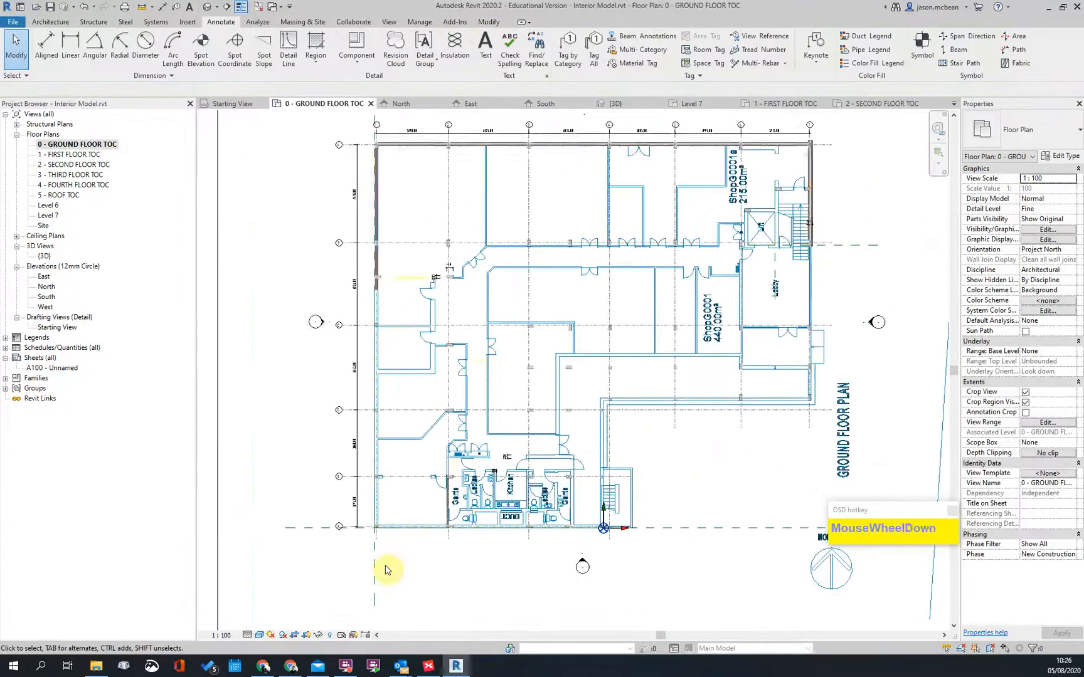
scroll(387, 440, up, 4)
scroll(423, 421, up, 1)
key(Escape)
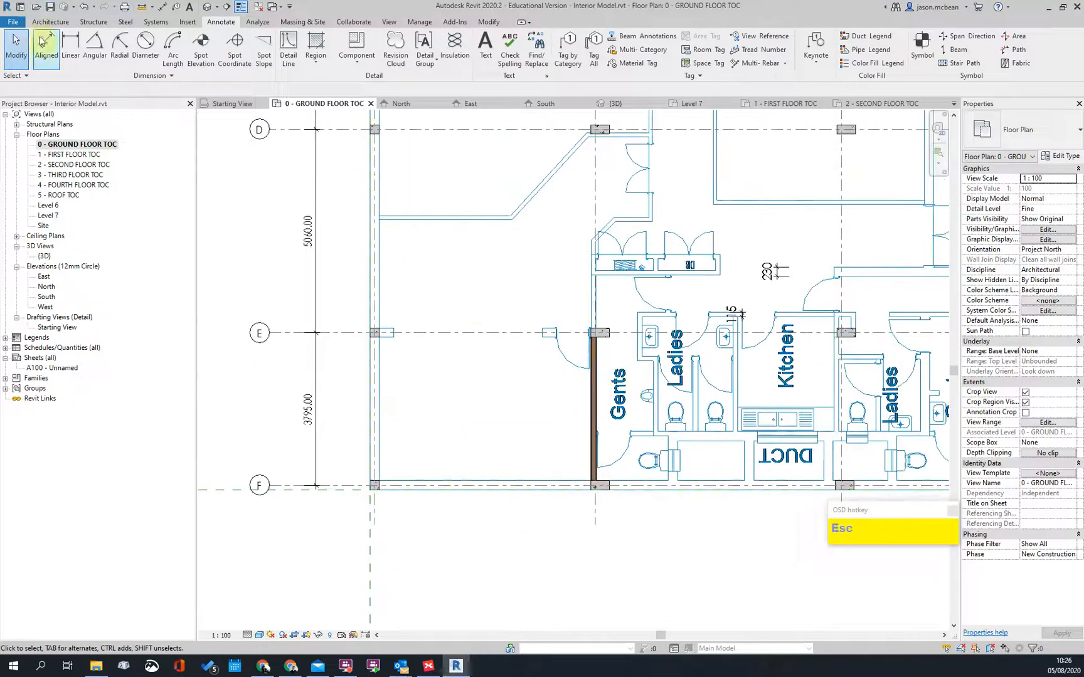
scroll(394, 217, down, 3)
scroll(283, 259, up, 5)
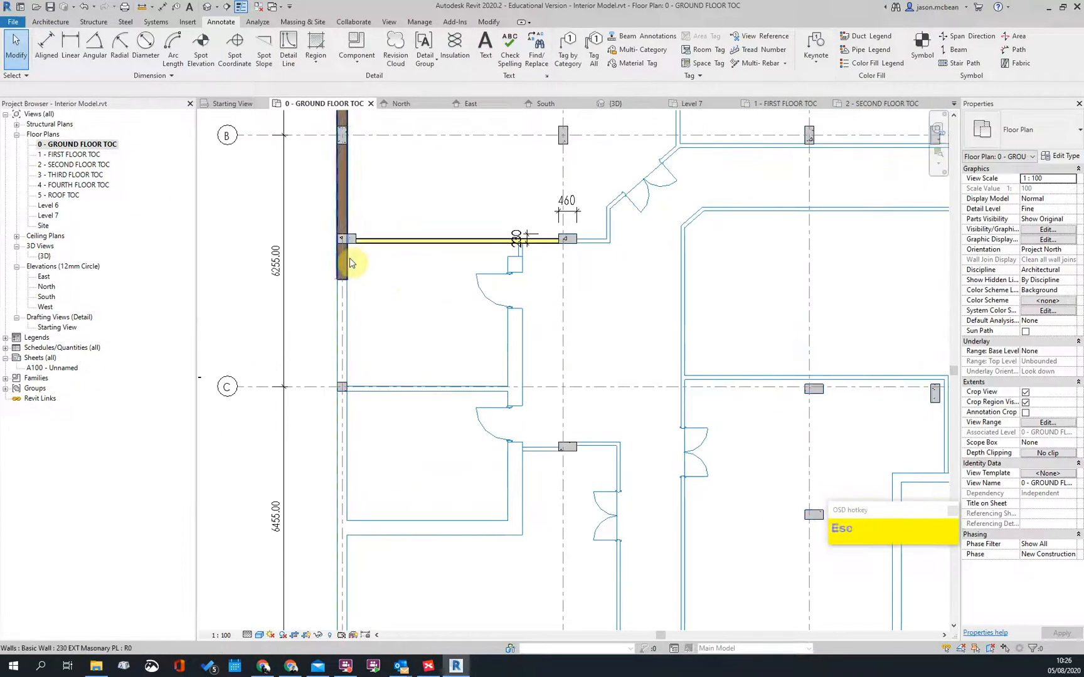
Step: Start a similar 230 EXT Masonry PL wall with location line Core Face: Exterior
right_click(350, 262)
click(388, 372)
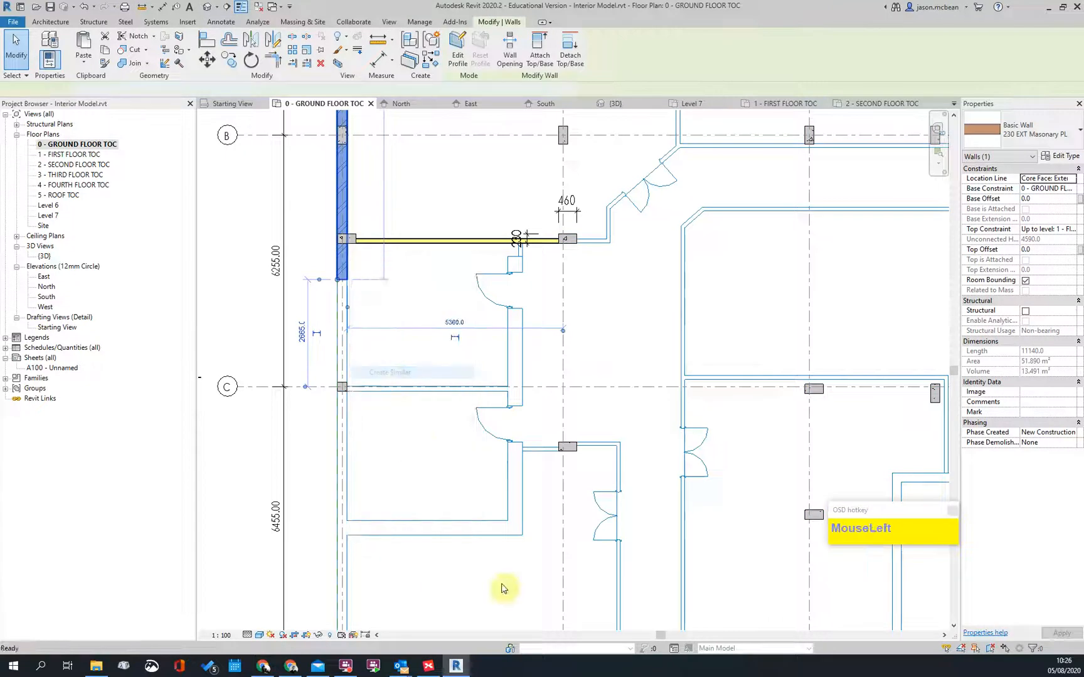
middle_drag(439, 587, 427, 391)
click(321, 91)
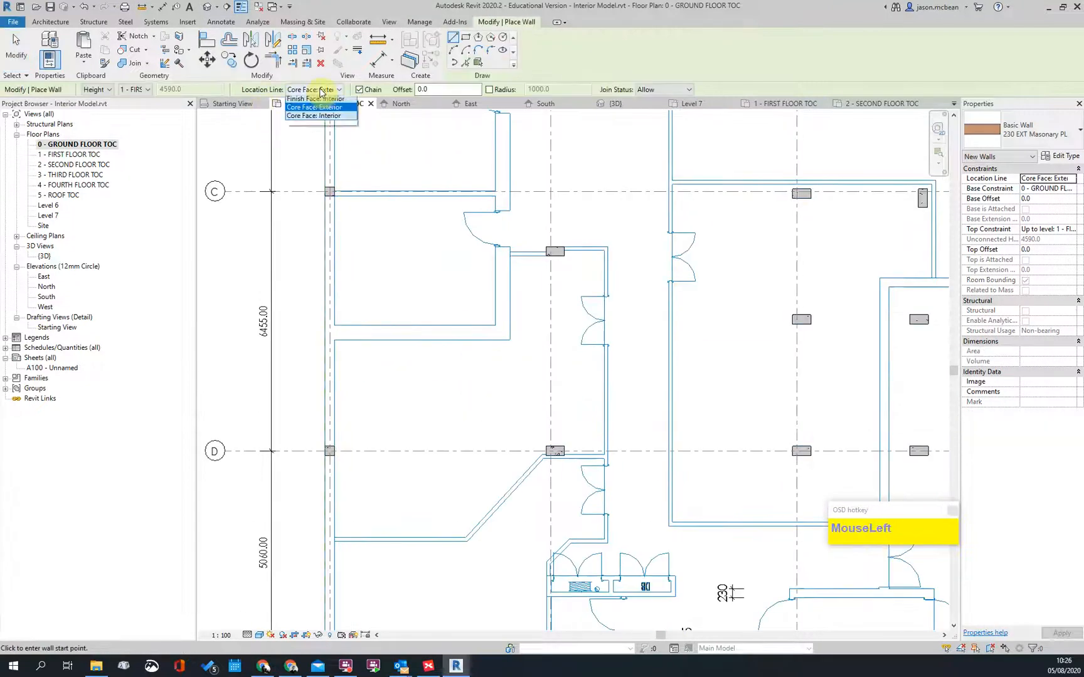
click(320, 136)
Step: Draw the wall from the south-west corner below the toilets to the column corner by the stair
scroll(395, 421, down, 3)
scroll(394, 571, up, 2)
middle_drag(351, 611, 364, 380)
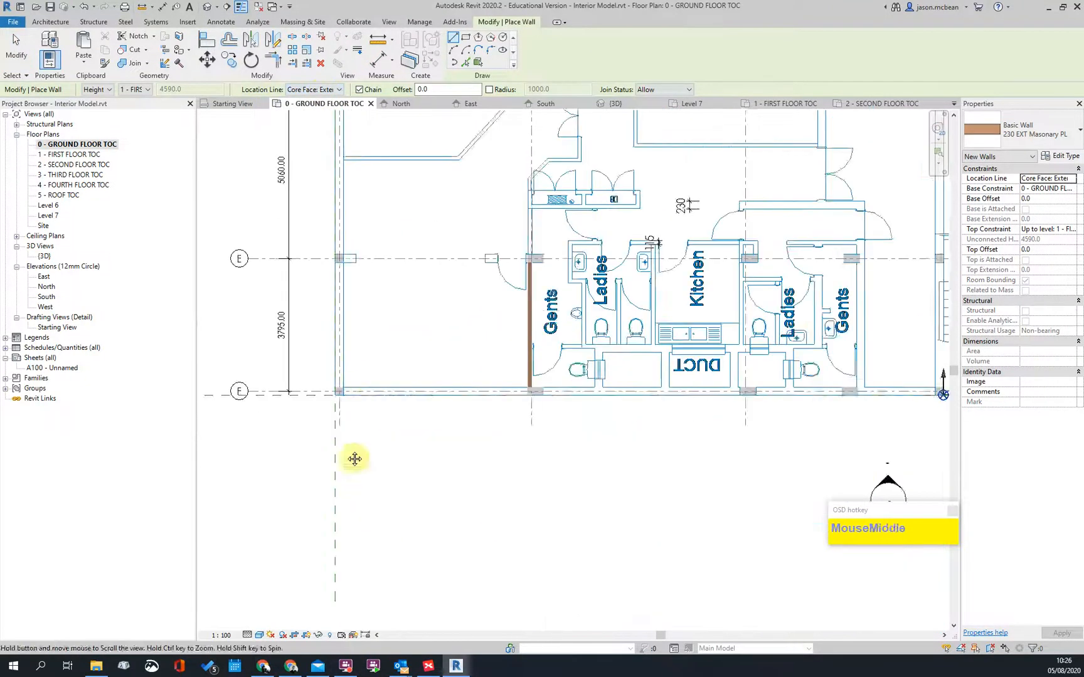
scroll(361, 377, up, 4)
click(338, 345)
scroll(666, 364, down, 2)
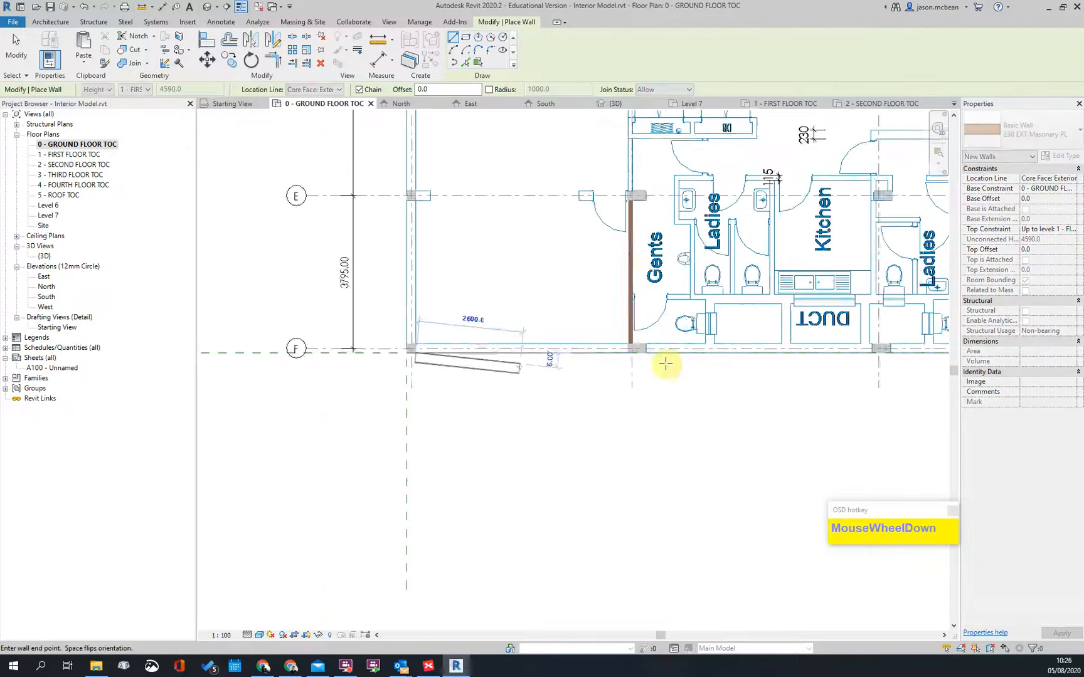
scroll(667, 364, down, 2)
middle_drag(737, 358, 206, 426)
scroll(363, 416, up, 3)
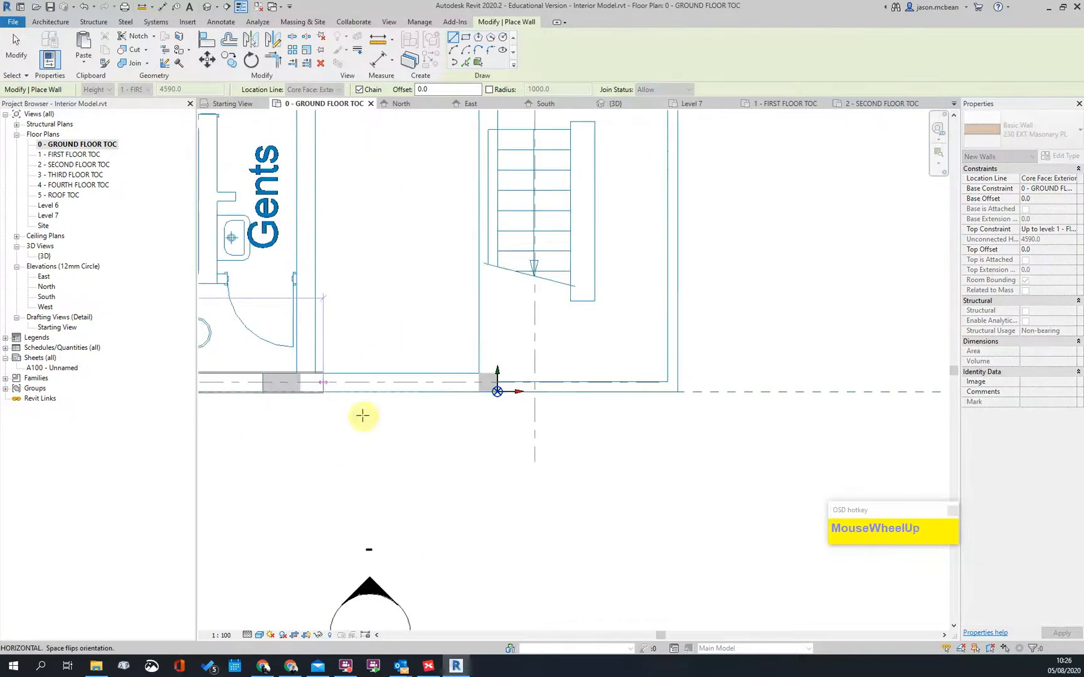
click(479, 392)
Step: Continue the wall chain past the gridline column and upper corner to the corner column beside ShopG0001
scroll(576, 438, down, 3)
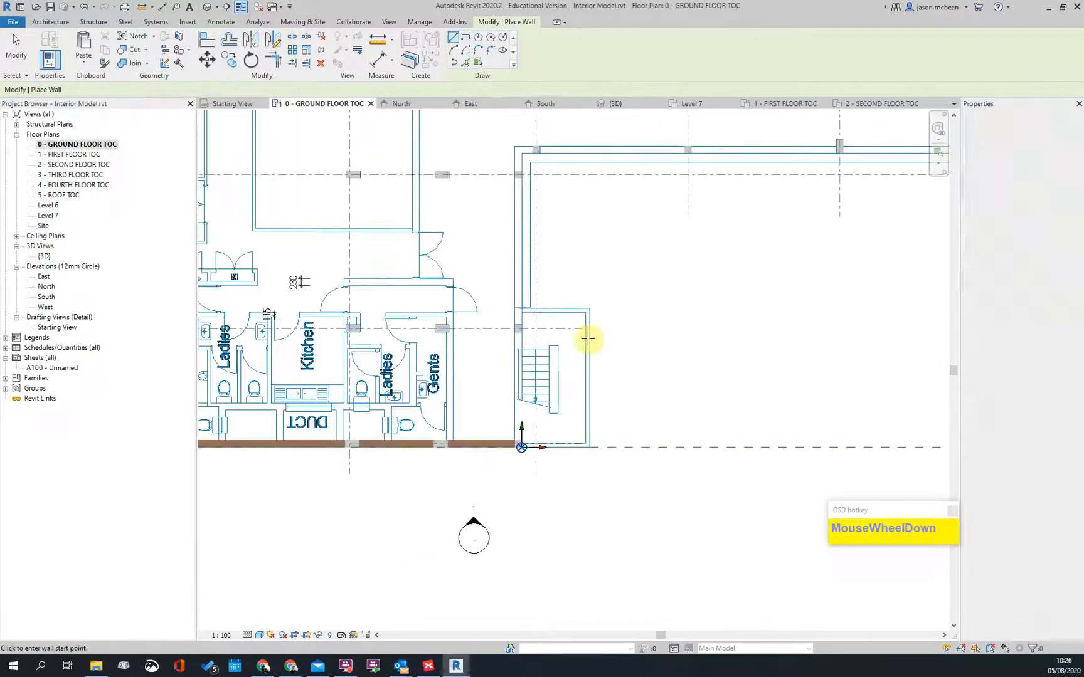
middle_drag(576, 438, 585, 365)
scroll(518, 390, up, 2)
scroll(518, 391, up, 2)
click(508, 407)
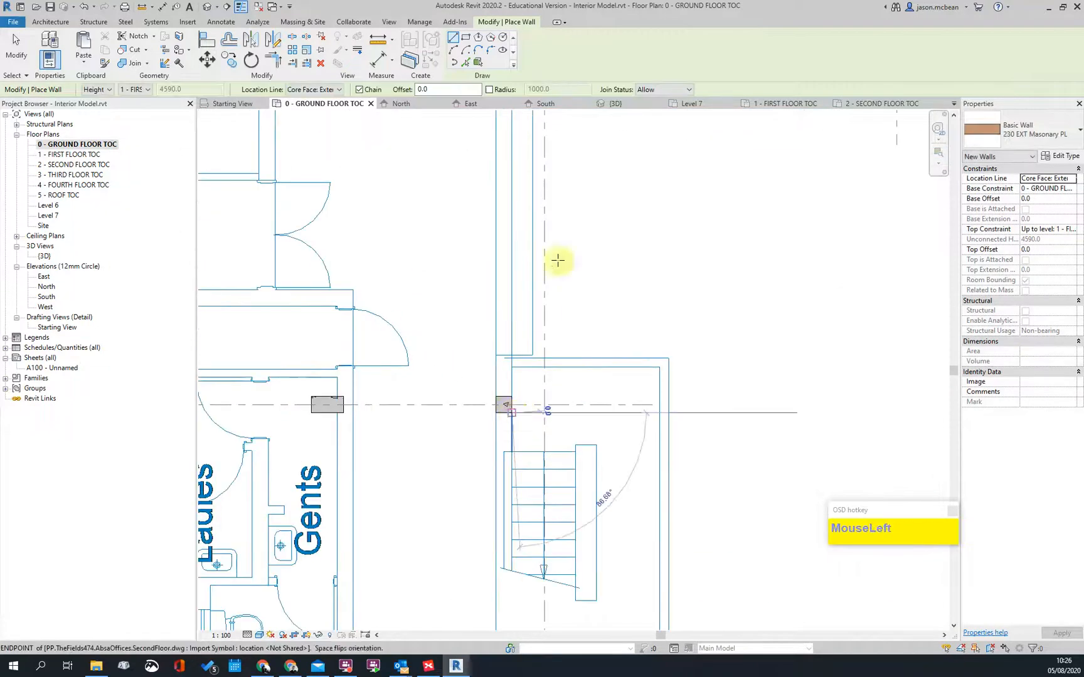
scroll(520, 182, up, 1)
middle_drag(520, 182, 518, 665)
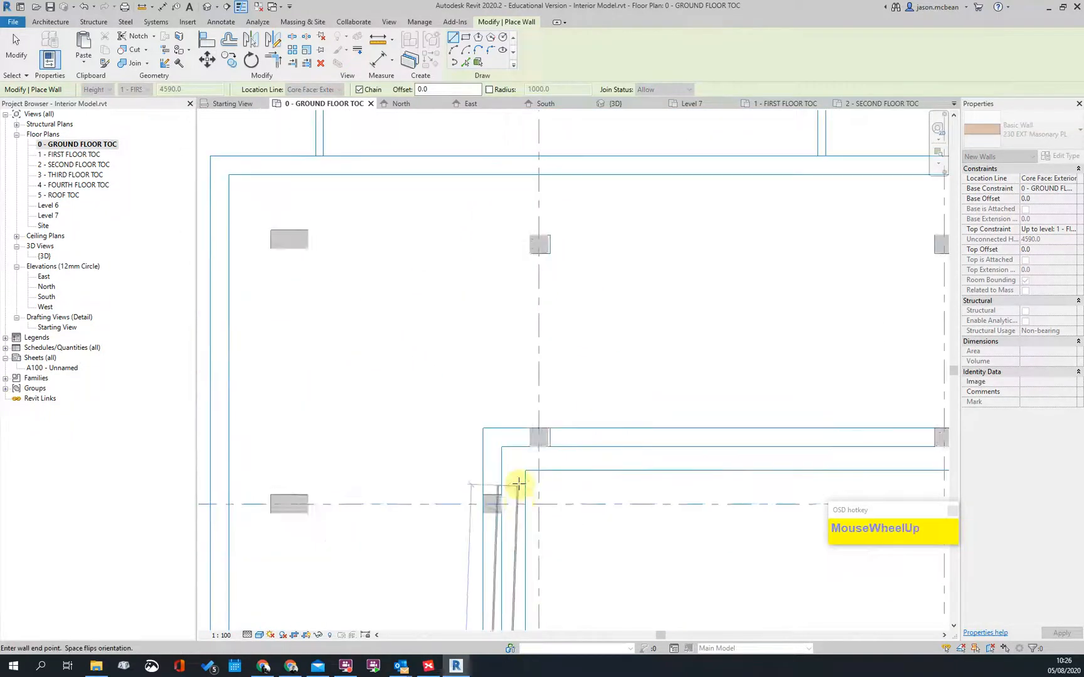
click(503, 446)
middle_drag(360, 412, 564, 380)
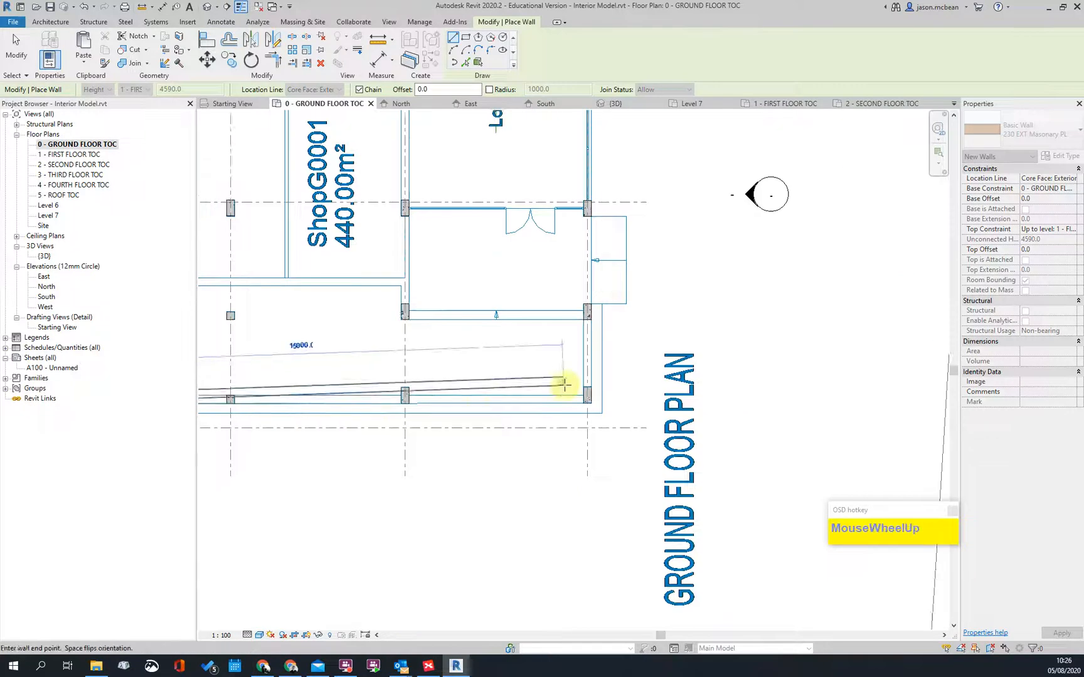
scroll(605, 424, up, 2)
scroll(628, 426, up, 2)
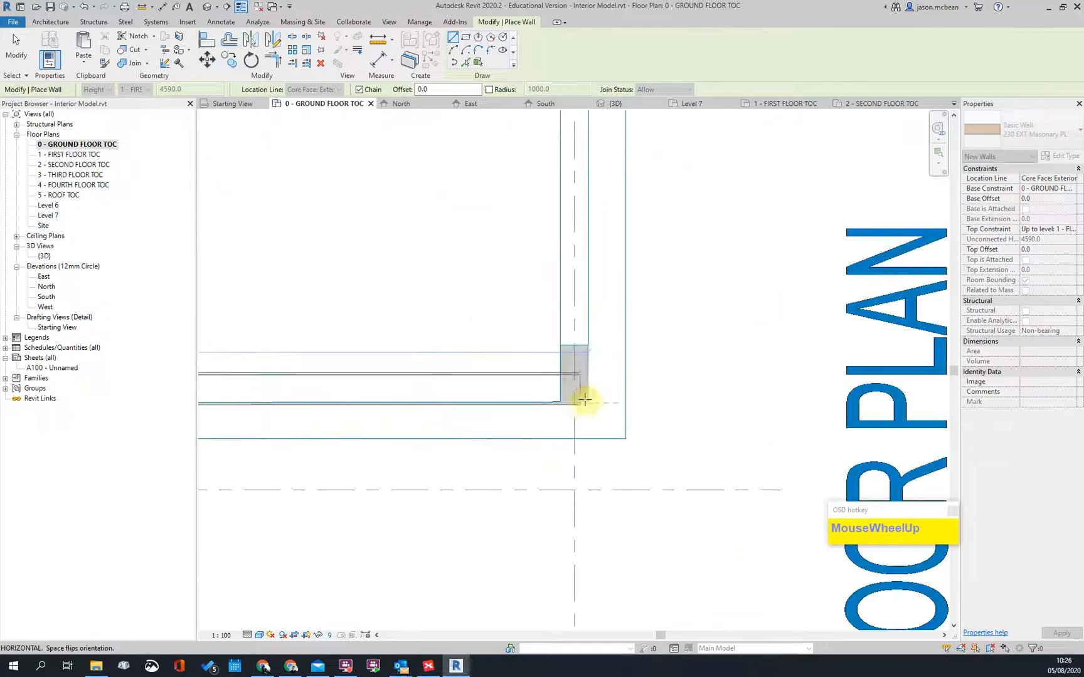
click(594, 397)
scroll(673, 455, down, 2)
key(Escape)
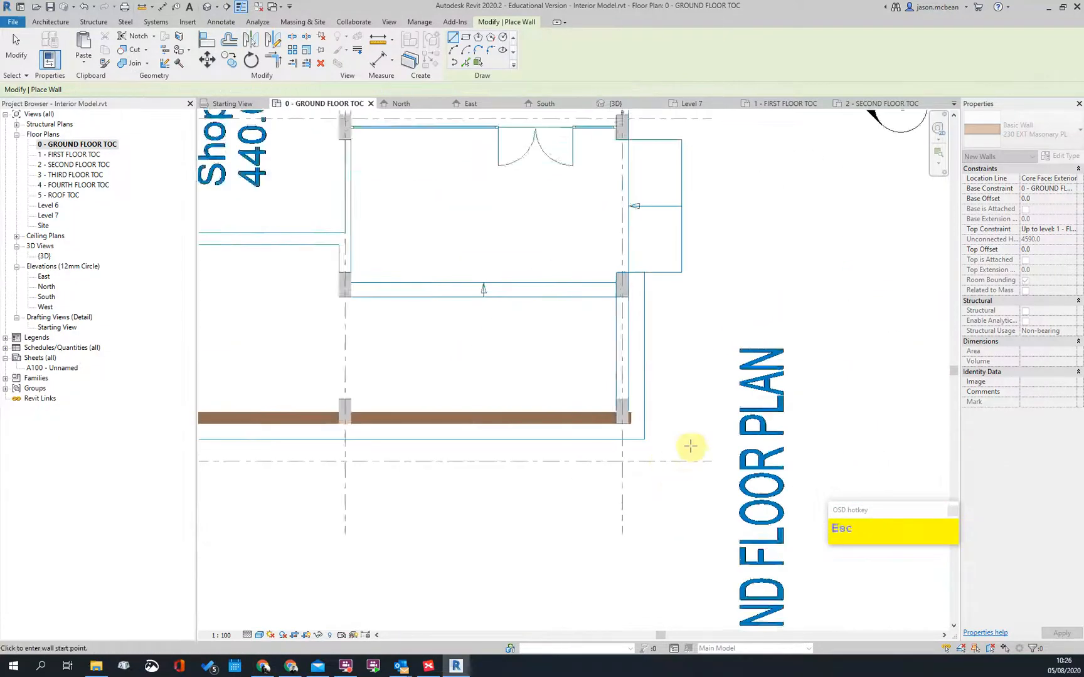
scroll(684, 450, down, 1)
Step: Align the new wall's face with the concrete column edge using AL
key(Escape)
scroll(682, 443, up, 4)
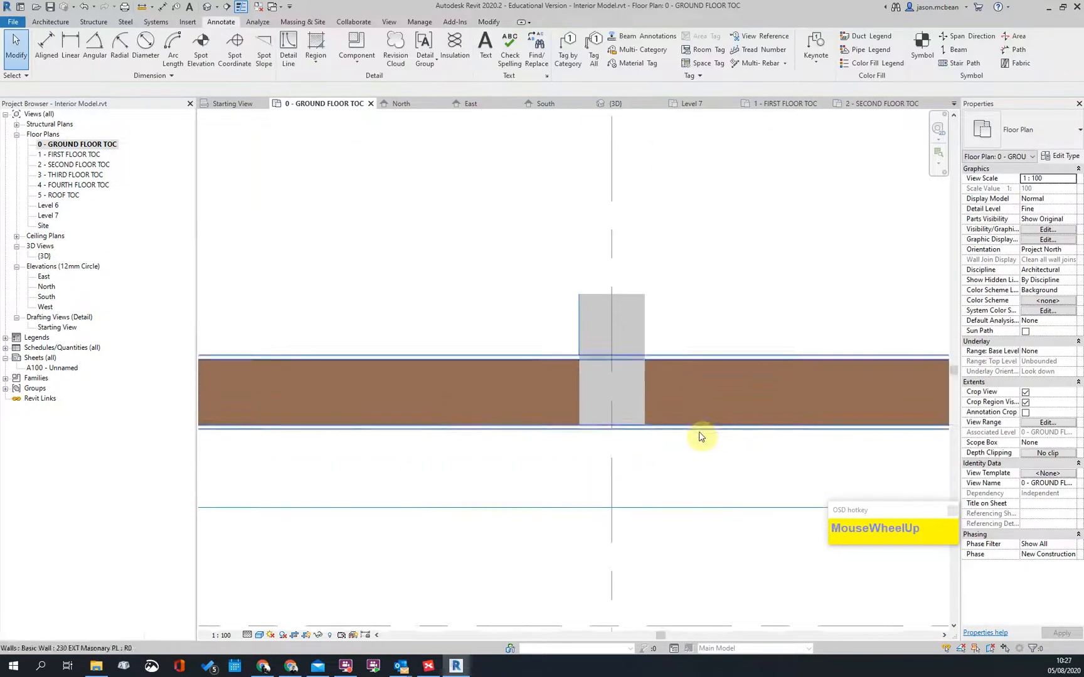
scroll(726, 462, down, 1)
scroll(721, 477, up, 4)
scroll(765, 477, down, 2)
scroll(767, 476, up, 3)
key(a)
key(l)
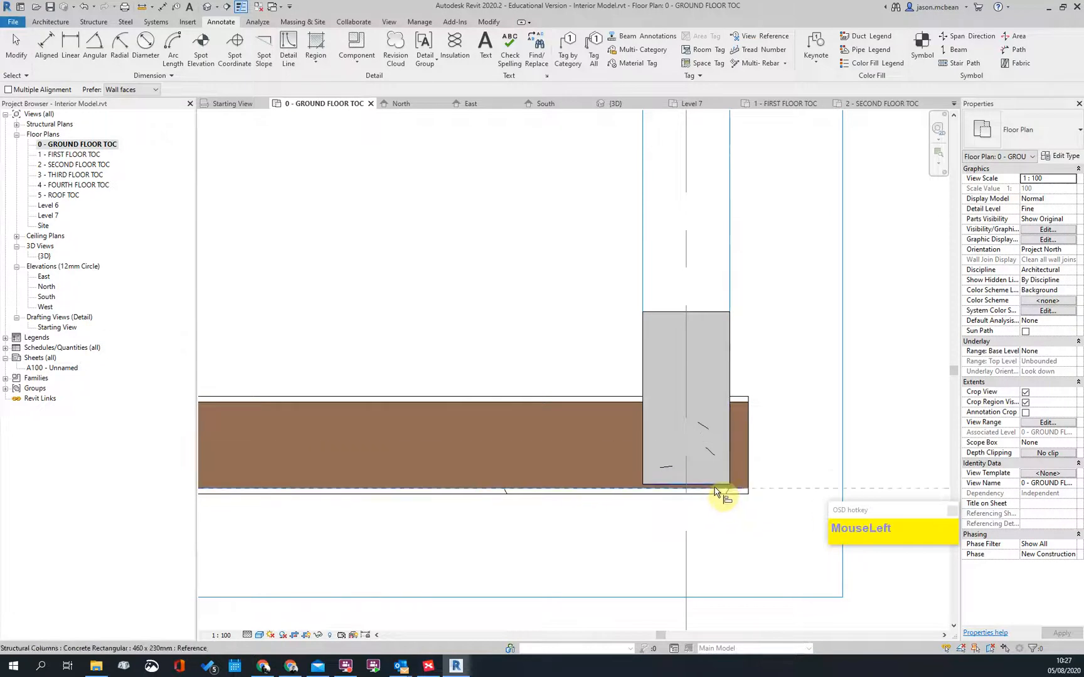
scroll(721, 496, down, 1)
click(638, 483)
key(Escape)
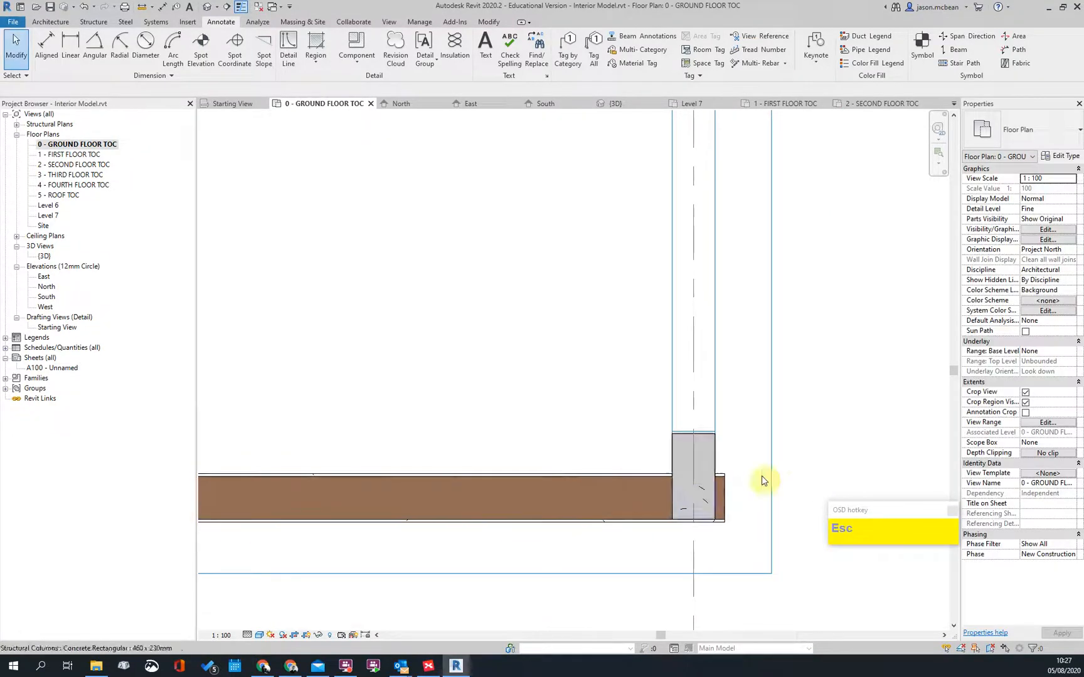
Step: Select the exterior wall near the Lobby to check its end, then clear the selection
scroll(768, 509, down, 2)
scroll(756, 503, down, 3)
scroll(778, 487, up, 2)
scroll(758, 479, down, 1)
middle_drag(758, 480, 657, 649)
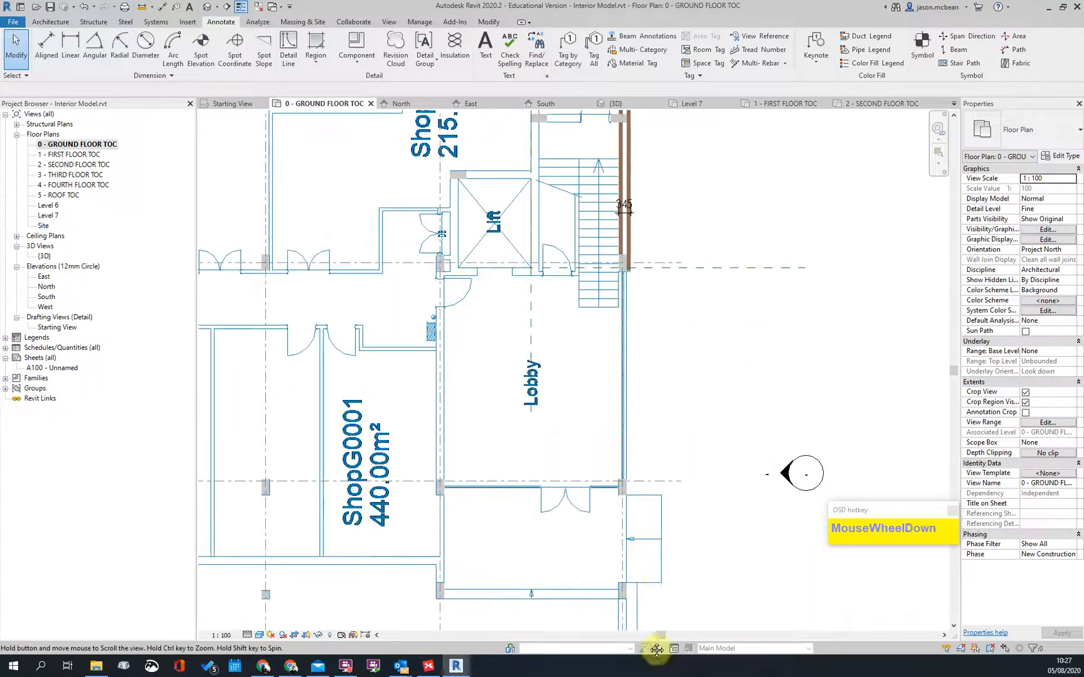
middle_drag(648, 567, 641, 440)
scroll(613, 484, up, 1)
click(634, 542)
scroll(627, 557, up, 4)
click(626, 557)
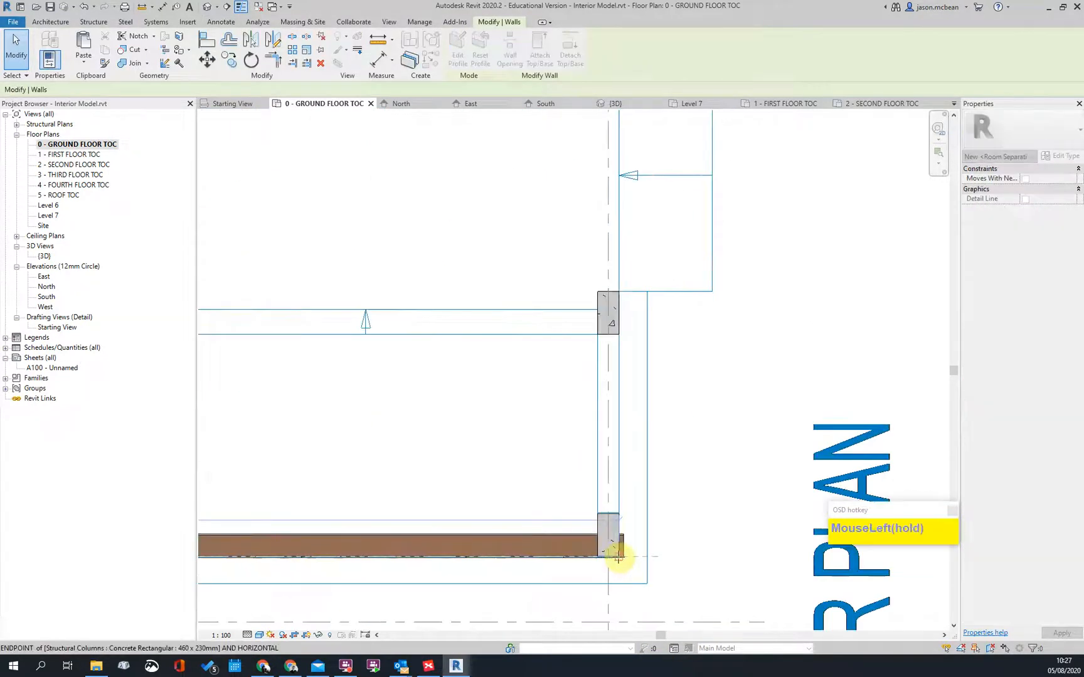
key(Escape)
Step: Delete the stray vertical wall west of ShopG0001
scroll(621, 370, down, 3)
scroll(629, 369, up, 3)
middle_drag(629, 369, 606, 609)
scroll(580, 254, down, 2)
scroll(598, 321, up, 2)
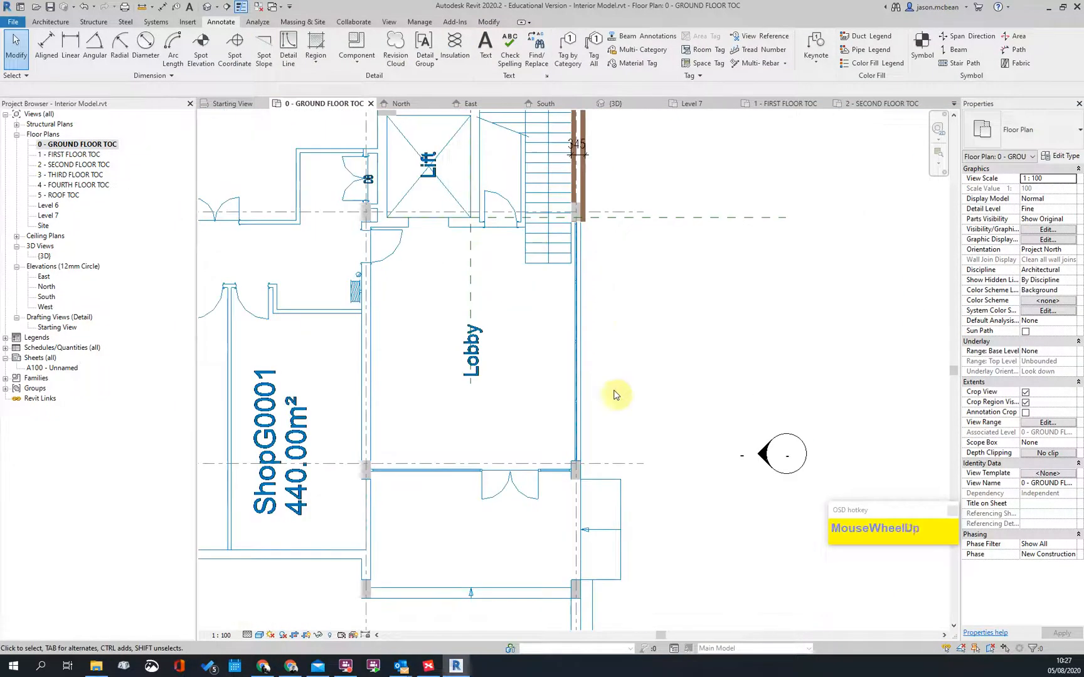
scroll(622, 387, down, 3)
scroll(246, 477, up, 1)
scroll(326, 464, up, 3)
middle_drag(325, 463, 458, 375)
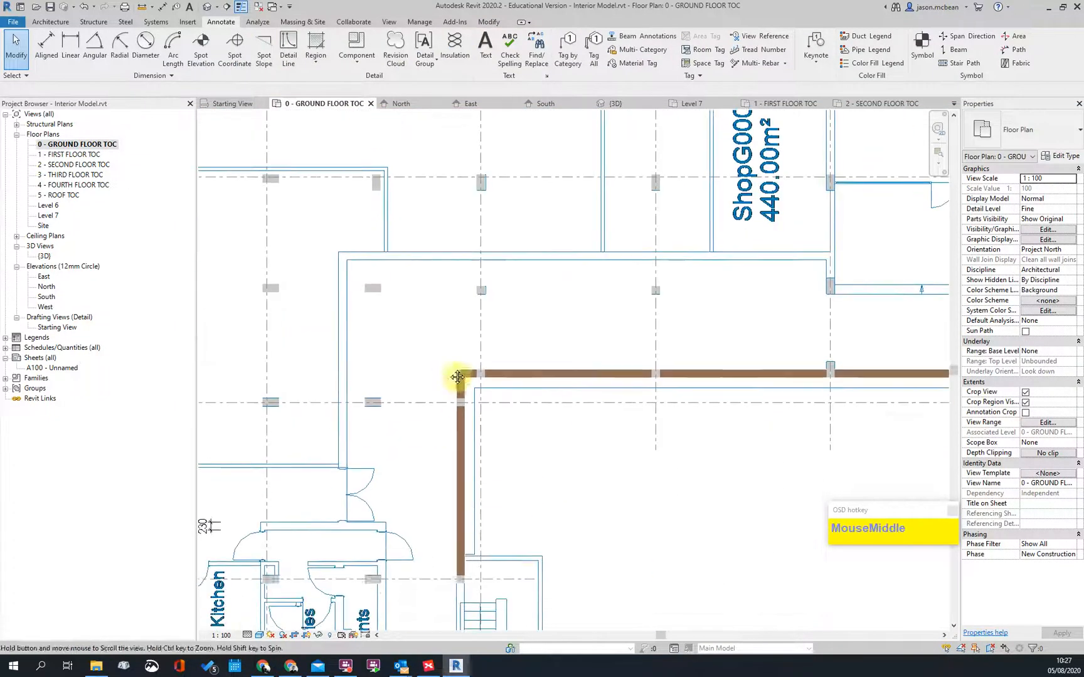
click(463, 437)
scroll(435, 447, down, 2)
key(Delete)
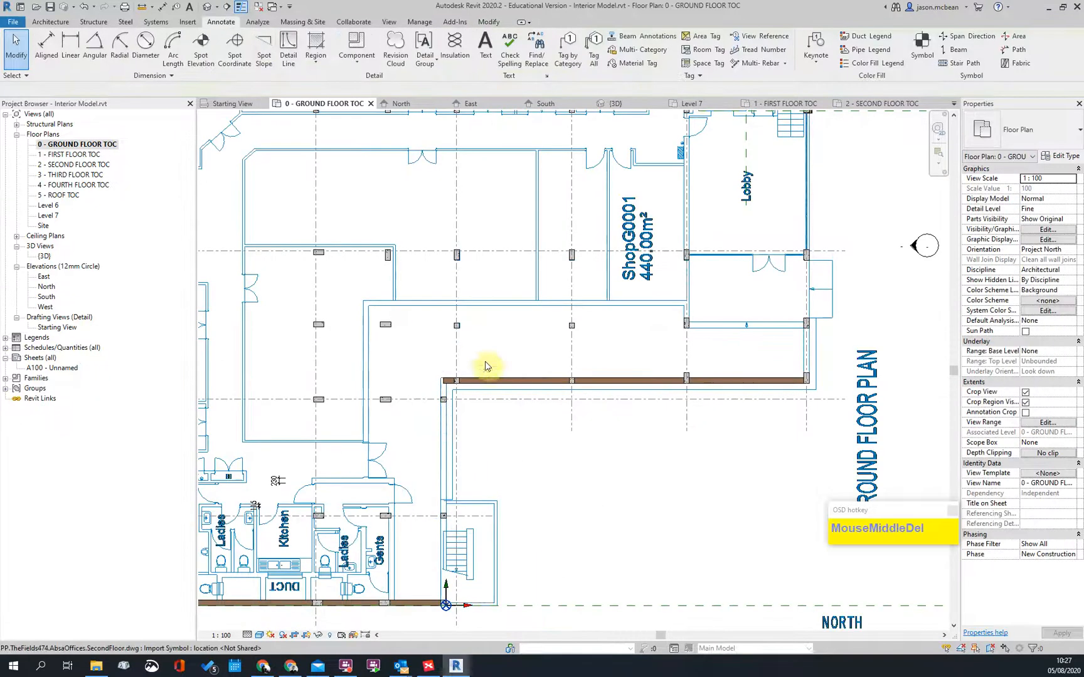
click(493, 382)
Step: Draw a similar masonry wall from the lower corner to the door junction, plus a short horizontal segment
right_click(494, 380)
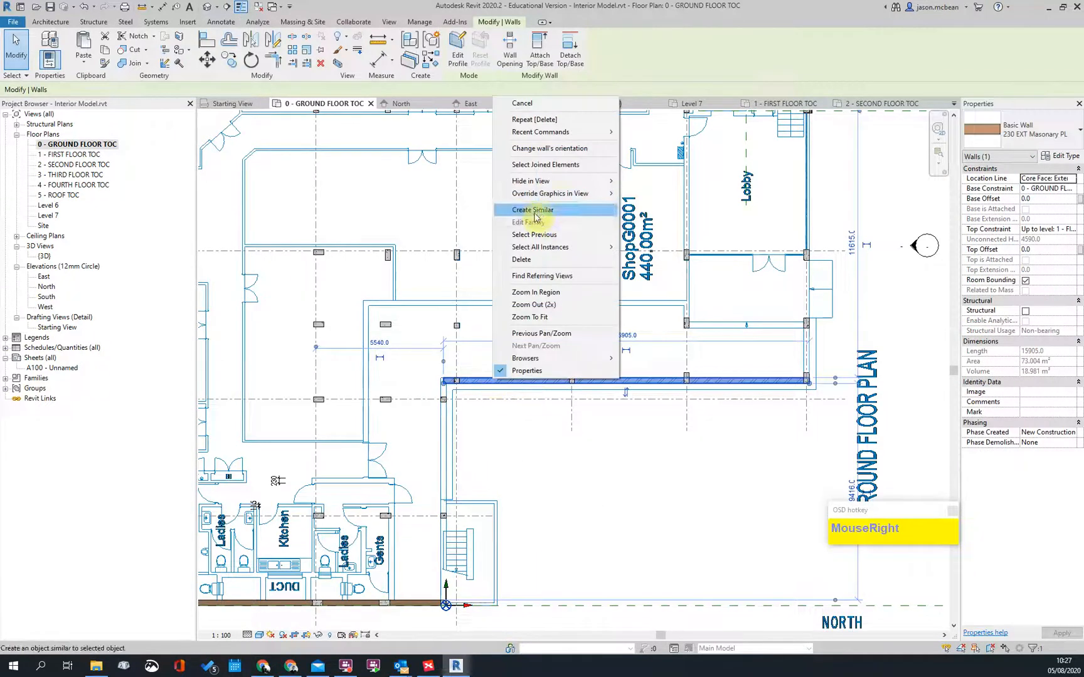
click(532, 210)
scroll(440, 610, up, 5)
click(437, 602)
scroll(431, 292, up, 3)
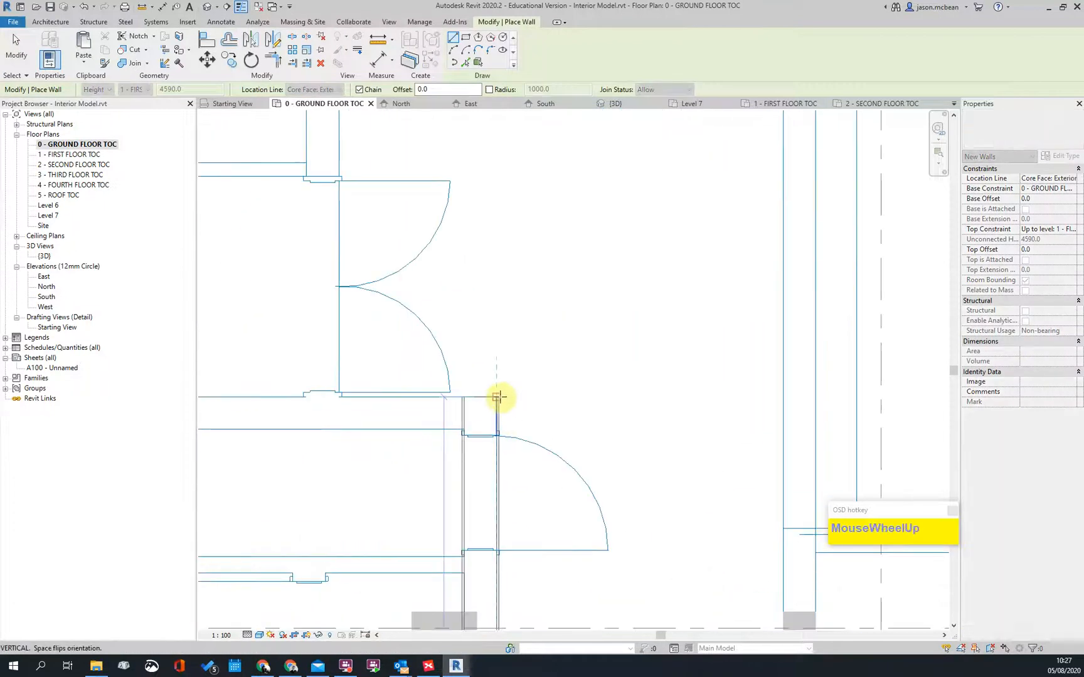
click(497, 397)
scroll(333, 399, up, 1)
scroll(337, 401, down, 2)
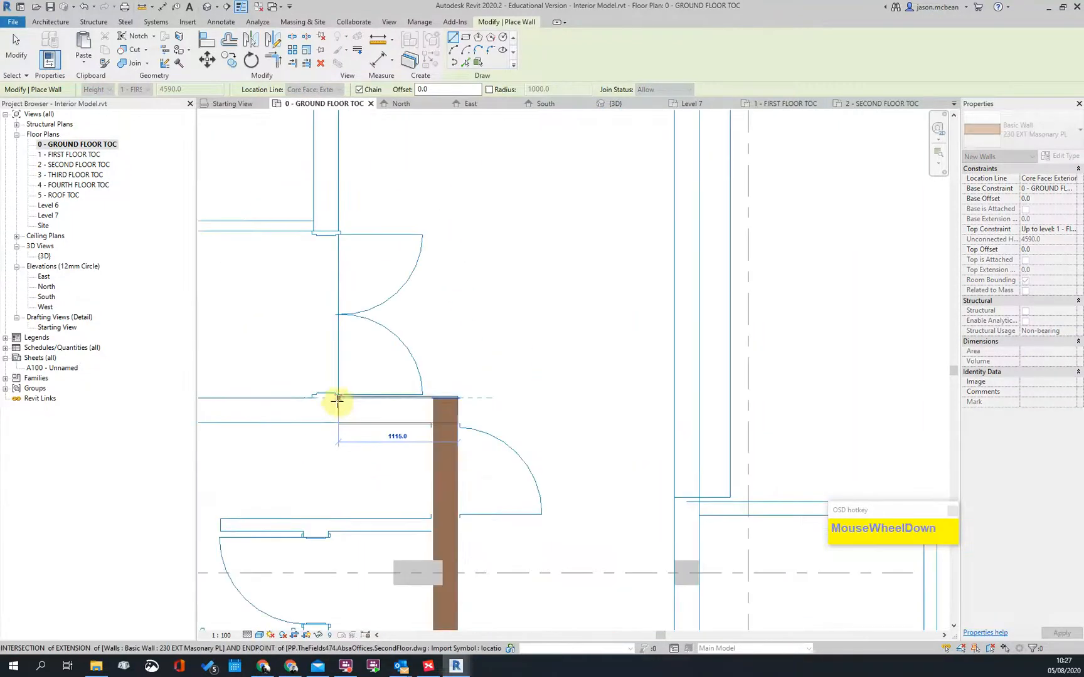
click(288, 402)
key(Escape)
Step: Draw another masonry wall from the toilet-block corner to the column corner
scroll(469, 494, down, 3)
middle_drag(400, 320, 355, 631)
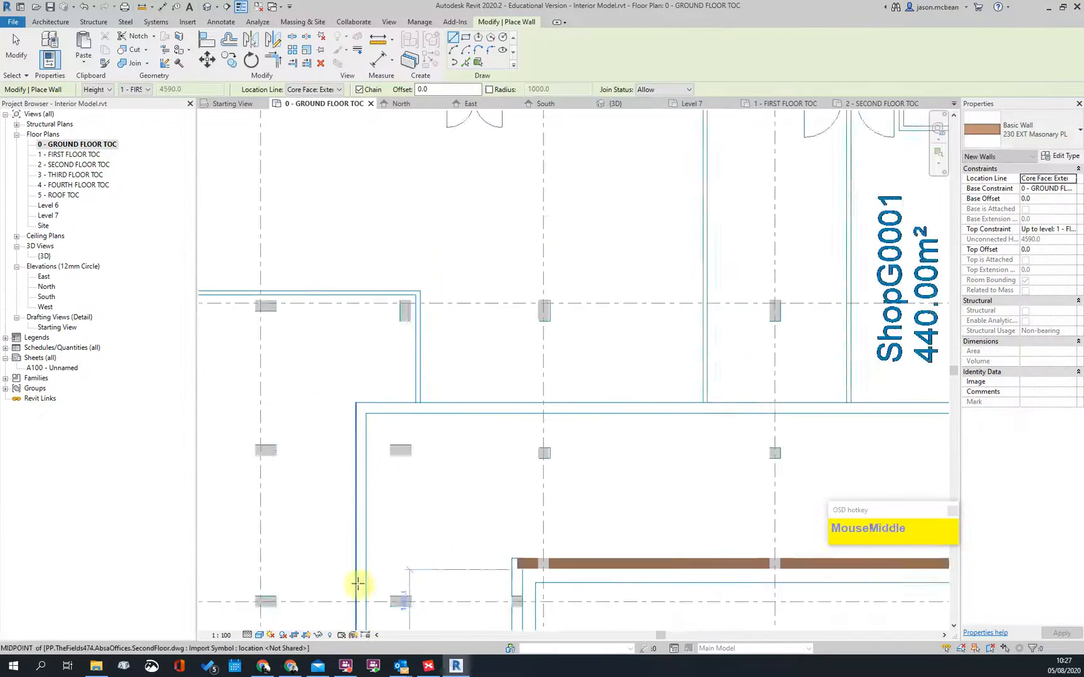
scroll(362, 421, up, 2)
click(371, 409)
scroll(389, 407, down, 3)
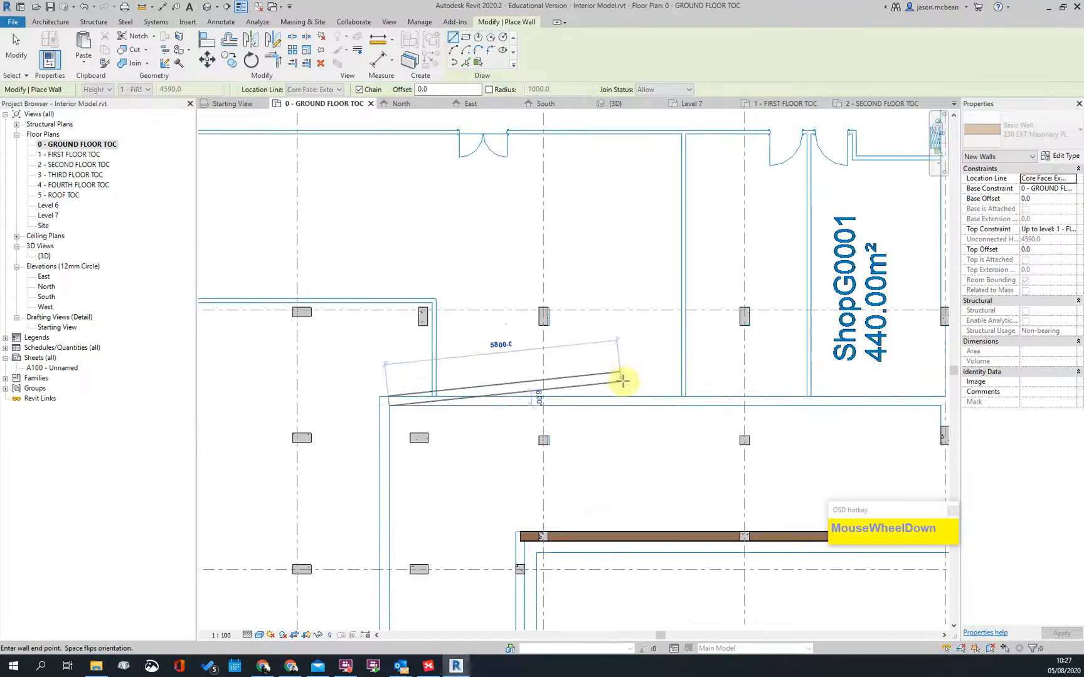
middle_drag(508, 431, 510, 432)
scroll(510, 432, up, 6)
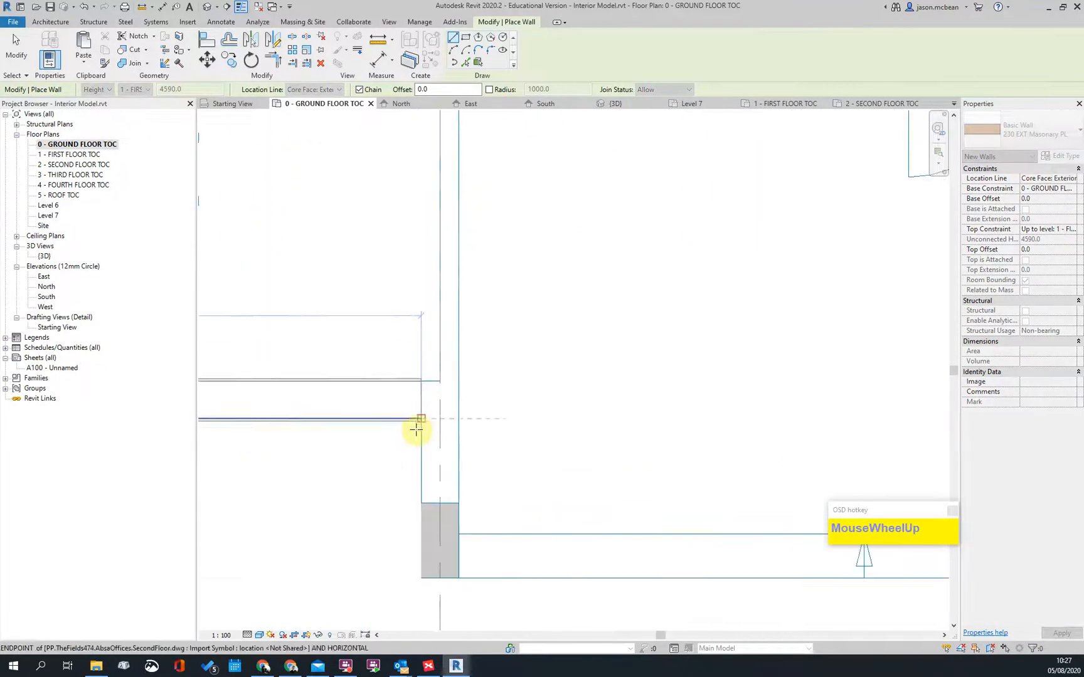
click(421, 419)
click(421, 502)
scroll(552, 406, down, 6)
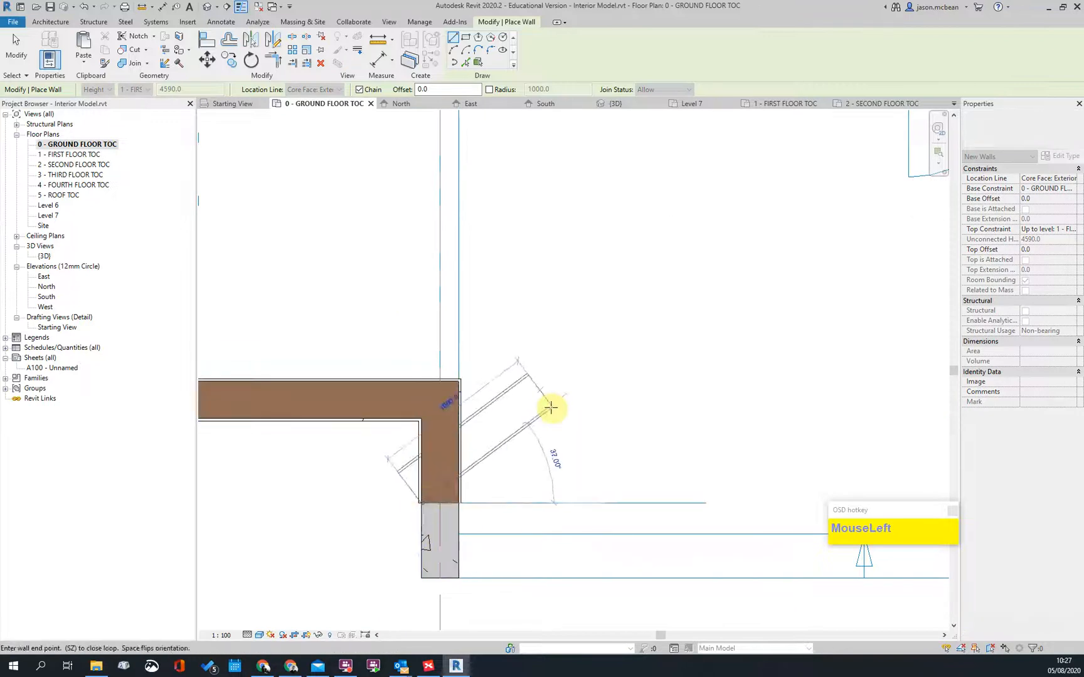
key(Escape)
Step: Draw a vertical masonry wall north up to the upper exterior wall
scroll(294, 532, up, 5)
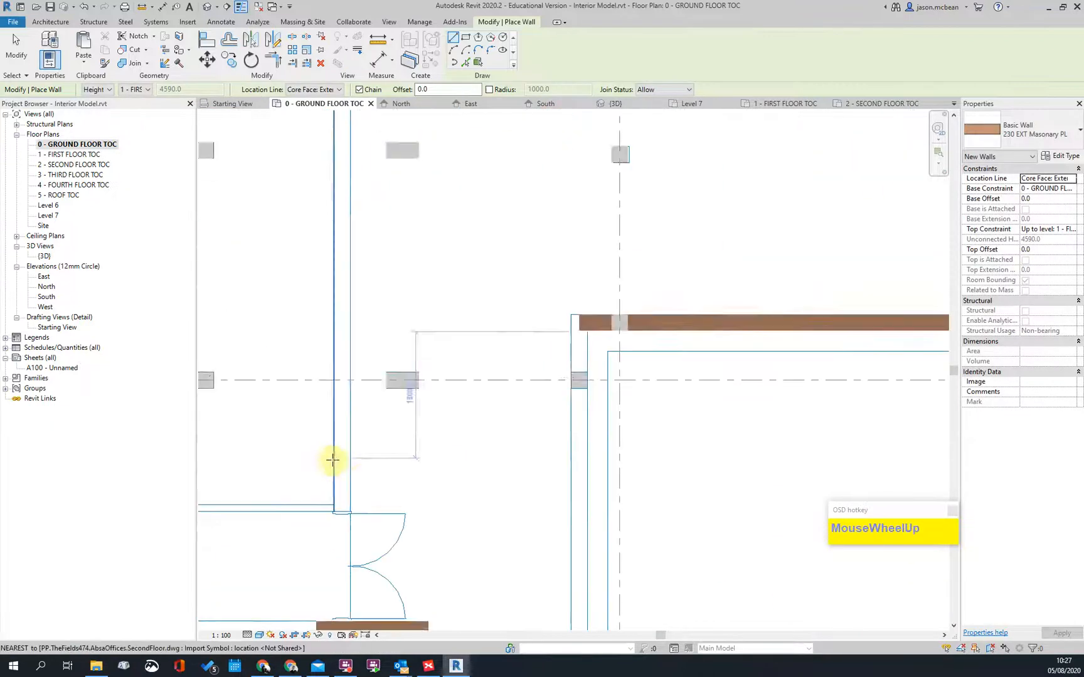
click(349, 478)
scroll(309, 226, down, 3)
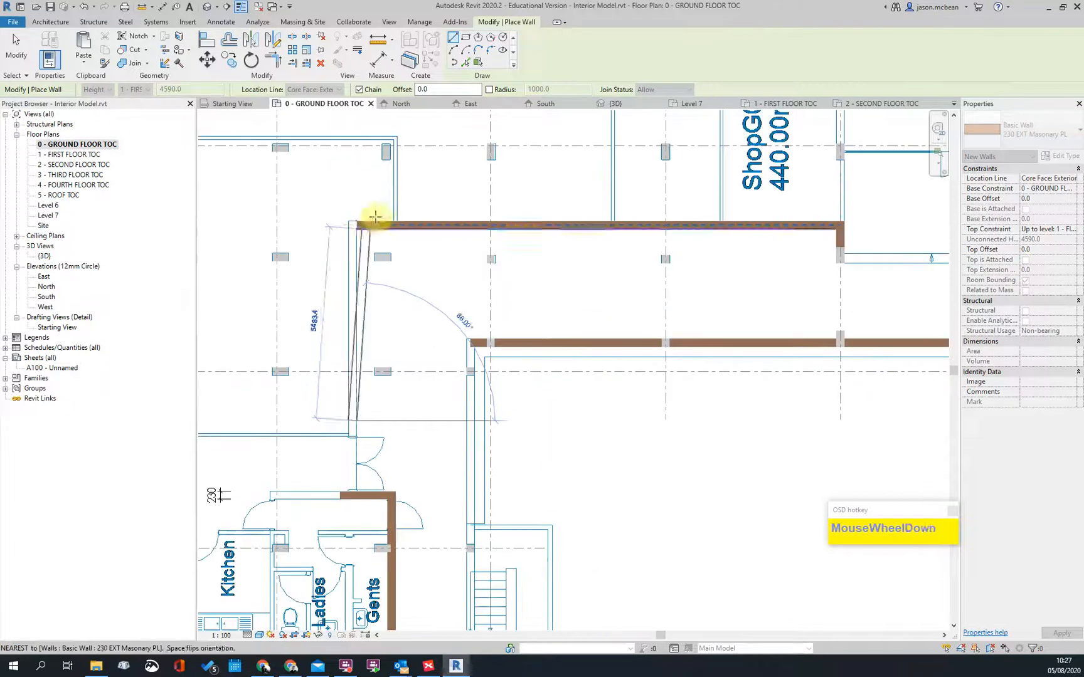
scroll(356, 250, up, 3)
click(354, 254)
key(Escape)
Step: Trim the vertical wall against the upper-left wall into a corner with TR
key(t)
key(r)
click(360, 283)
click(364, 209)
scroll(360, 209, down, 3)
middle_drag(467, 516, 460, 429)
scroll(353, 271, up, 3)
key(Escape)
Step: Join the vertical wall to the horizontal wall, then bring the toilet block into view
click(399, 368)
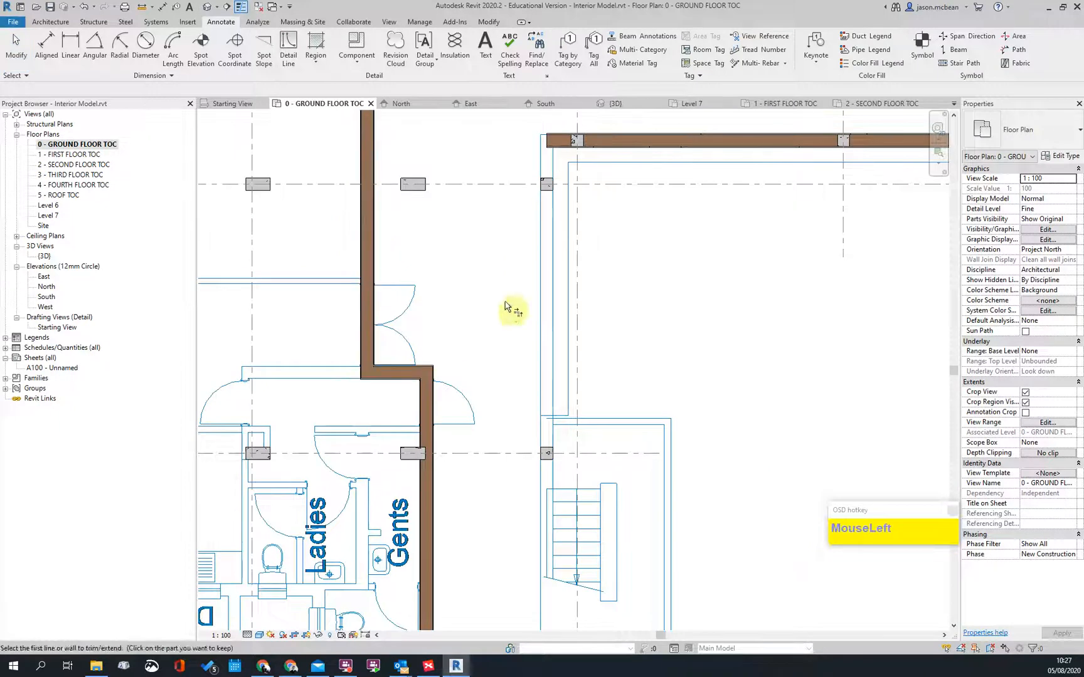
key(Escape)
scroll(496, 359, down, 2)
scroll(436, 368, up, 4)
scroll(446, 360, down, 3)
scroll(428, 368, up, 2)
scroll(424, 346, down, 2)
middle_drag(472, 358, 551, 360)
scroll(322, 394, up, 8)
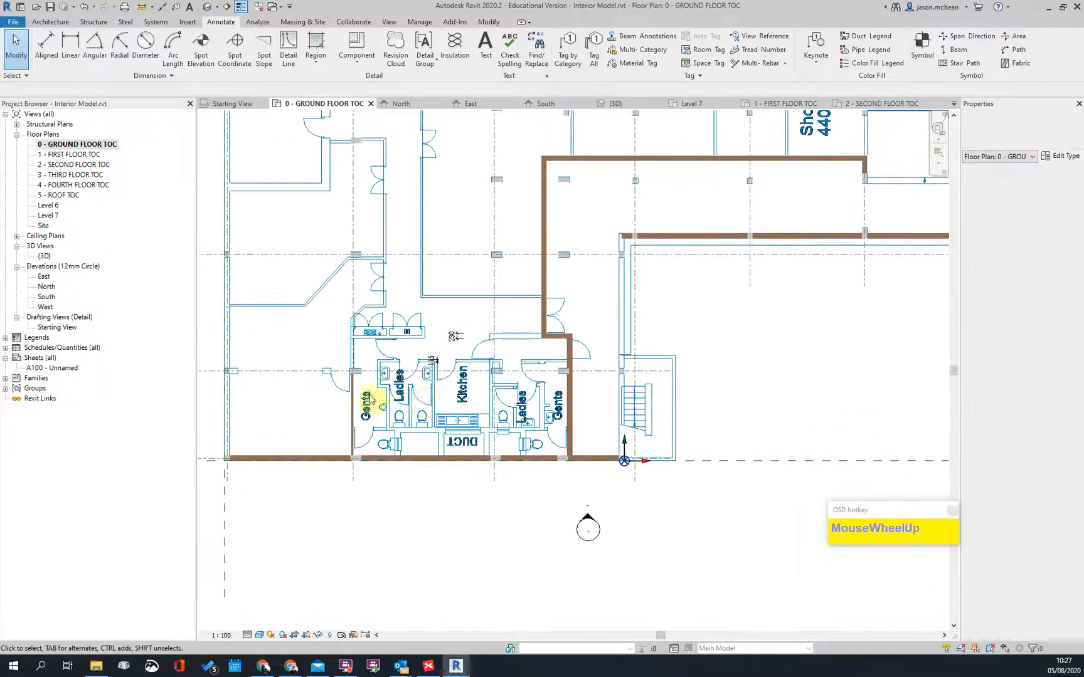
scroll(460, 385, down, 5)
key(Escape)
scroll(456, 448, down, 1)
Step: Trim the bottom wall and the second wall into a clean corner with TR
key(t)
key(r)
click(309, 457)
scroll(352, 518, down, 4)
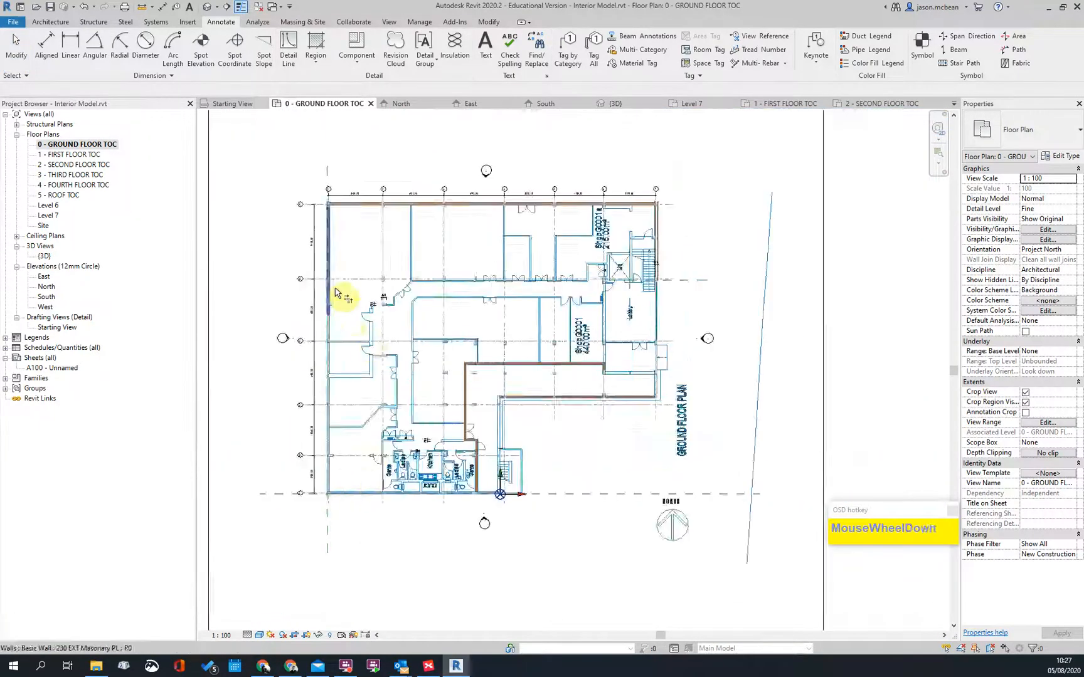
scroll(336, 293, up, 2)
click(338, 293)
scroll(666, 304, down, 2)
scroll(618, 232, up, 2)
scroll(596, 225, up, 5)
key(Escape)
scroll(552, 213, up, 3)
key(Escape)
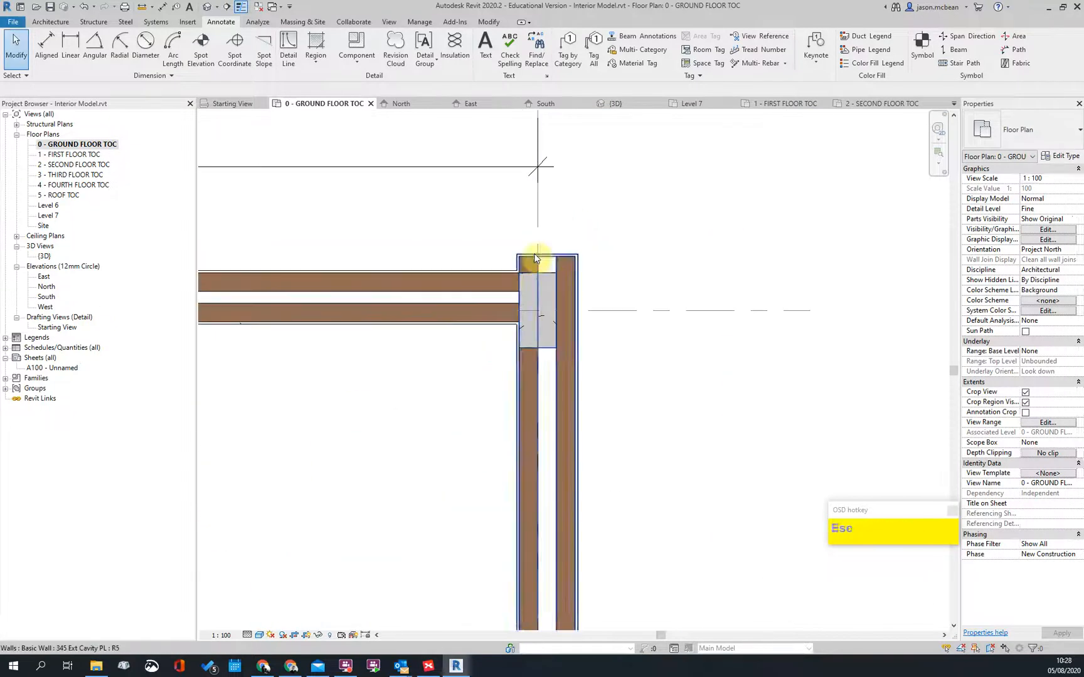
scroll(534, 258, up, 3)
key(Escape)
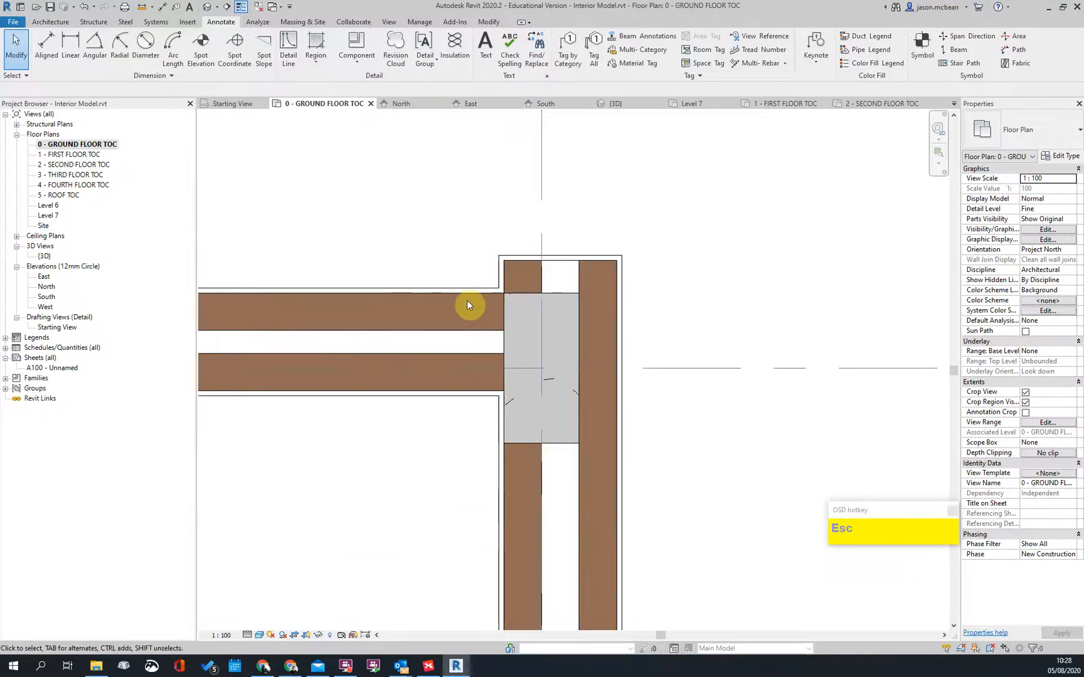
Step: Inspect the vertical cavity wall, following it down to the wall corner at grid 7
click(526, 256)
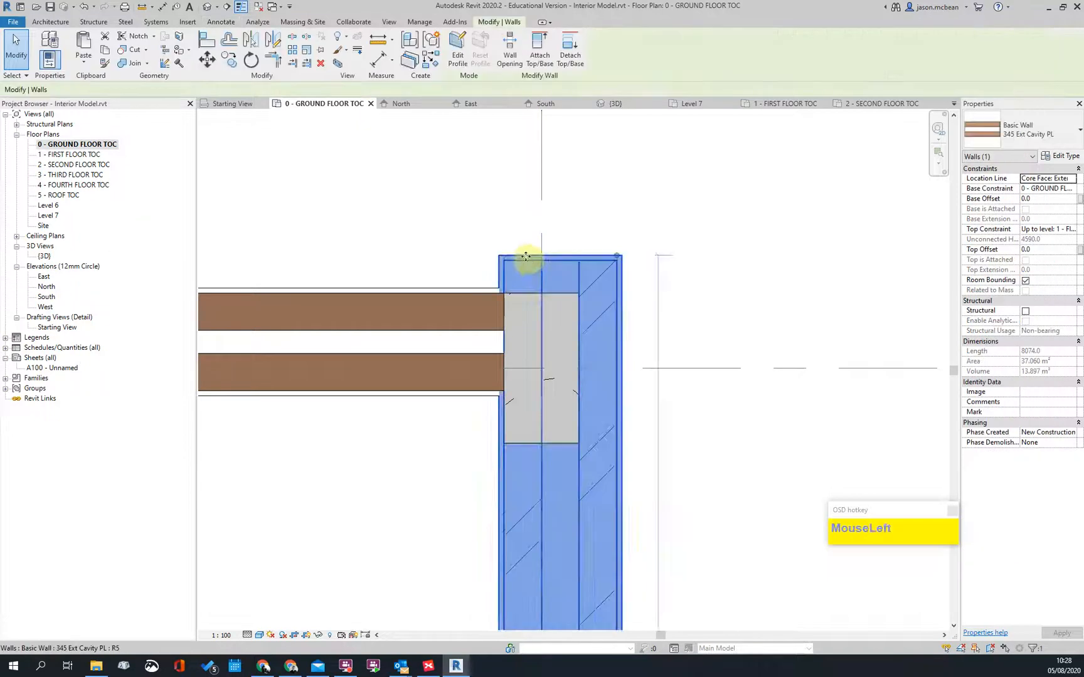
scroll(525, 256, down, 2)
scroll(552, 261, up, 2)
key(Escape)
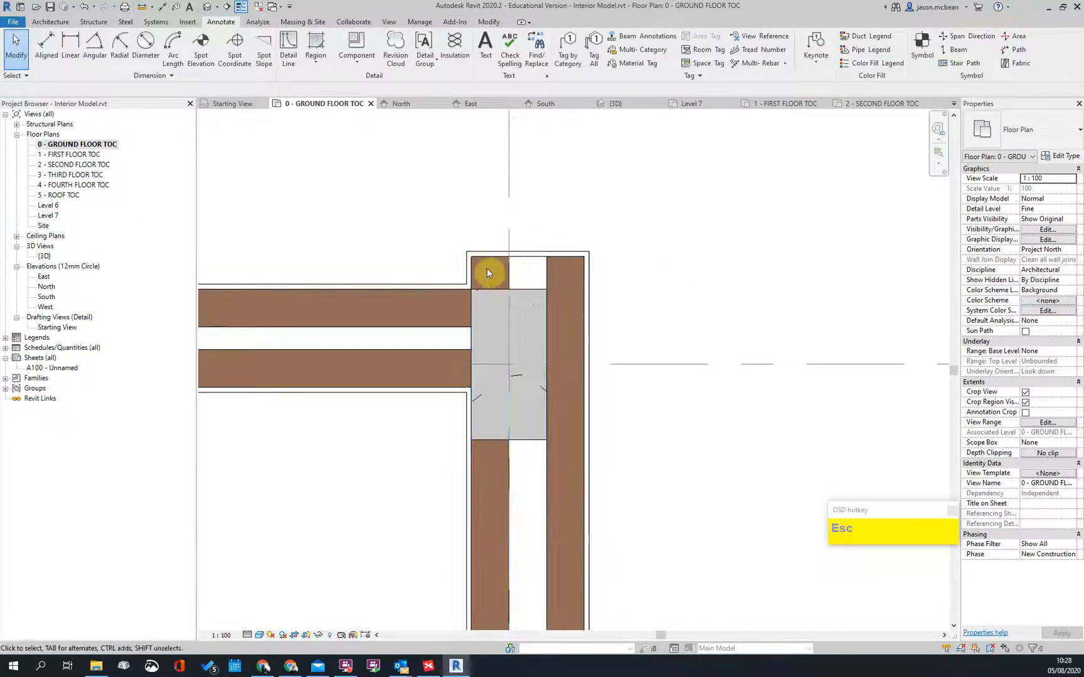
scroll(499, 271, down, 2)
middle_drag(605, 358, 552, 109)
scroll(547, 460, down, 1)
scroll(522, 555, up, 3)
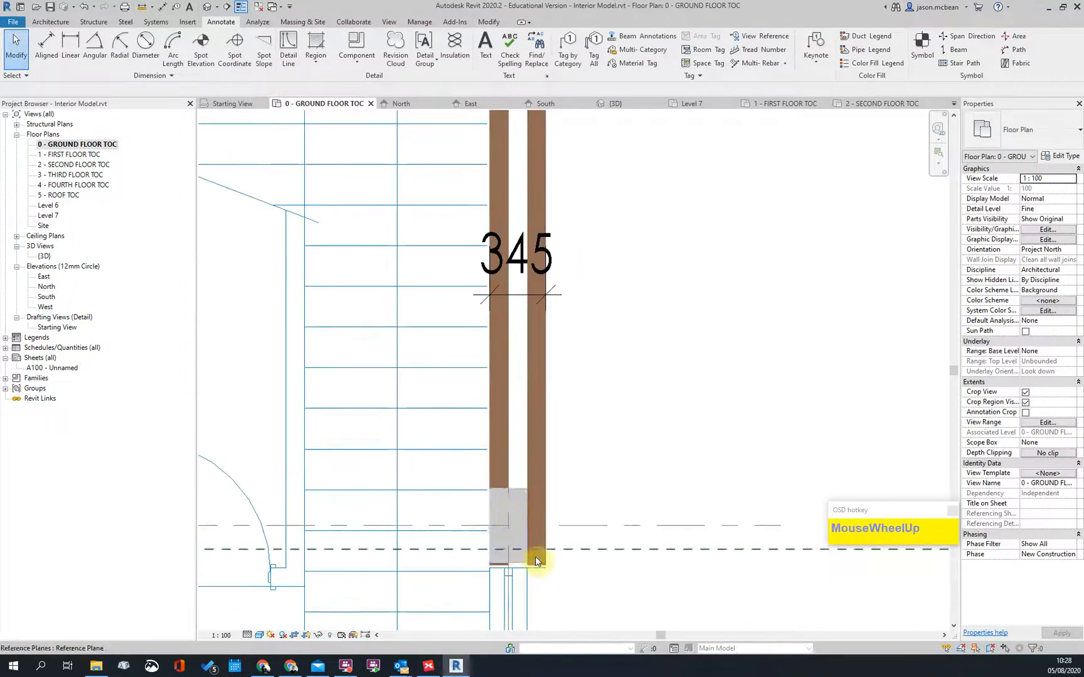
scroll(547, 560, down, 3)
middle_drag(593, 310, 600, 500)
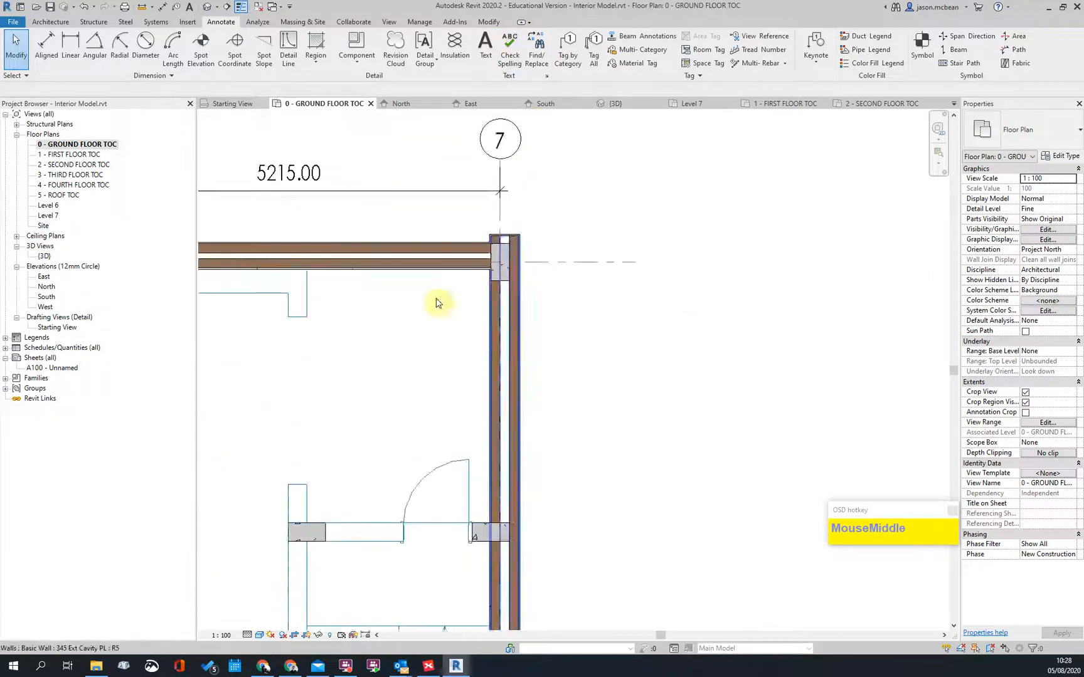
scroll(528, 199, up, 3)
scroll(528, 199, up, 2)
Step: Check the cavity wall and exterior wall meeting at the grid 7 corner
key(Escape)
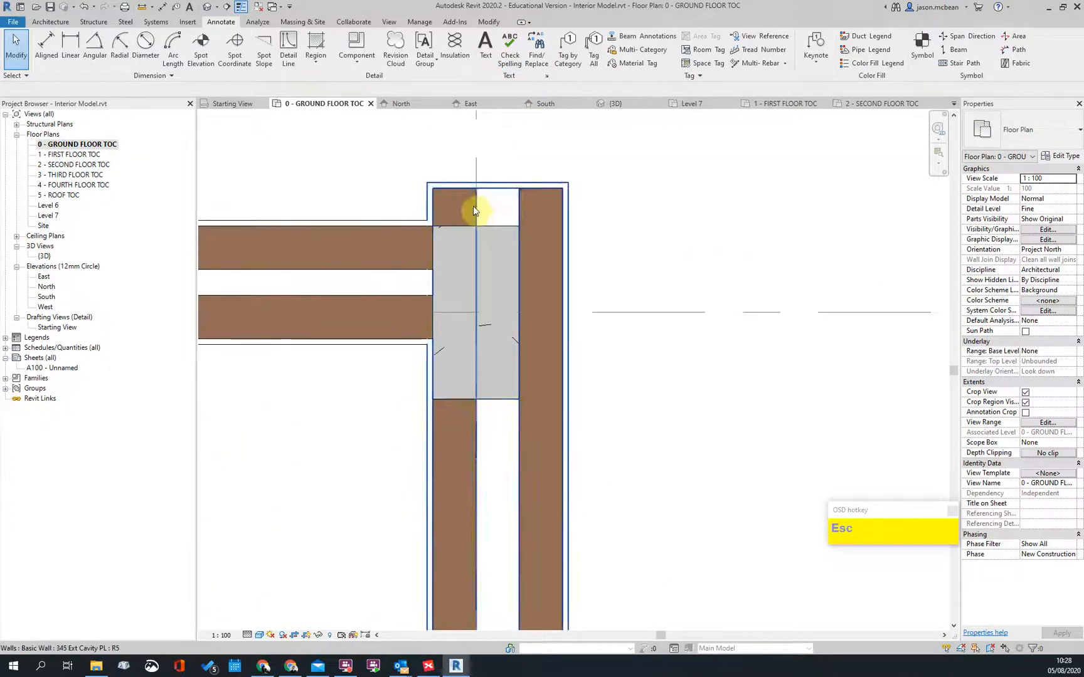
click(474, 206)
click(788, 234)
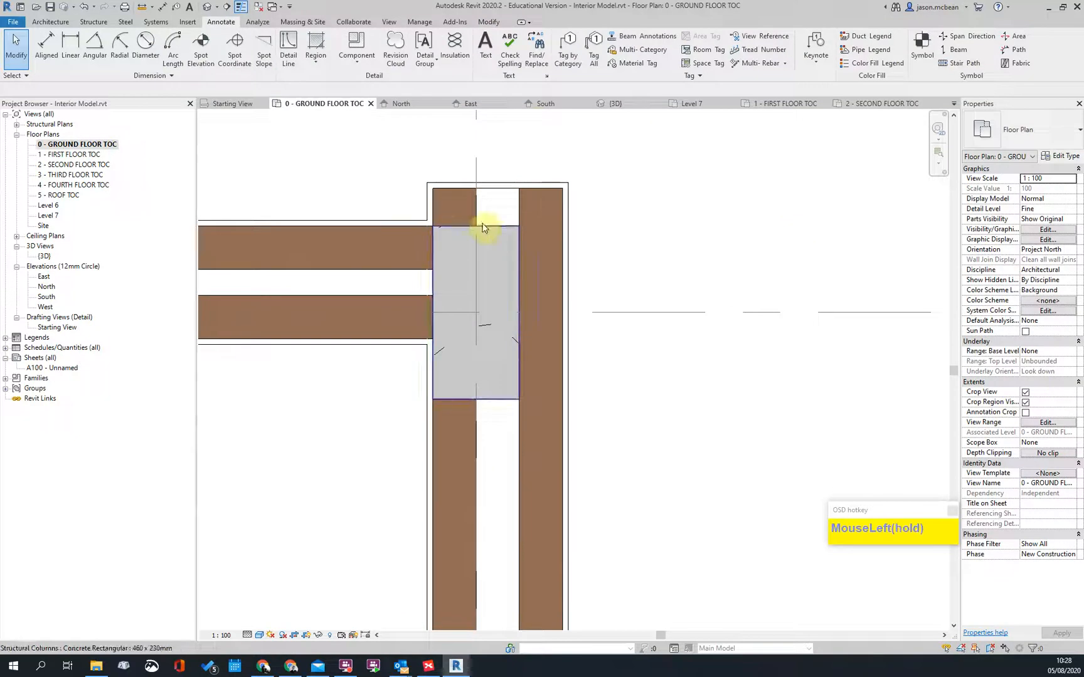
drag(460, 202, 490, 180)
click(489, 181)
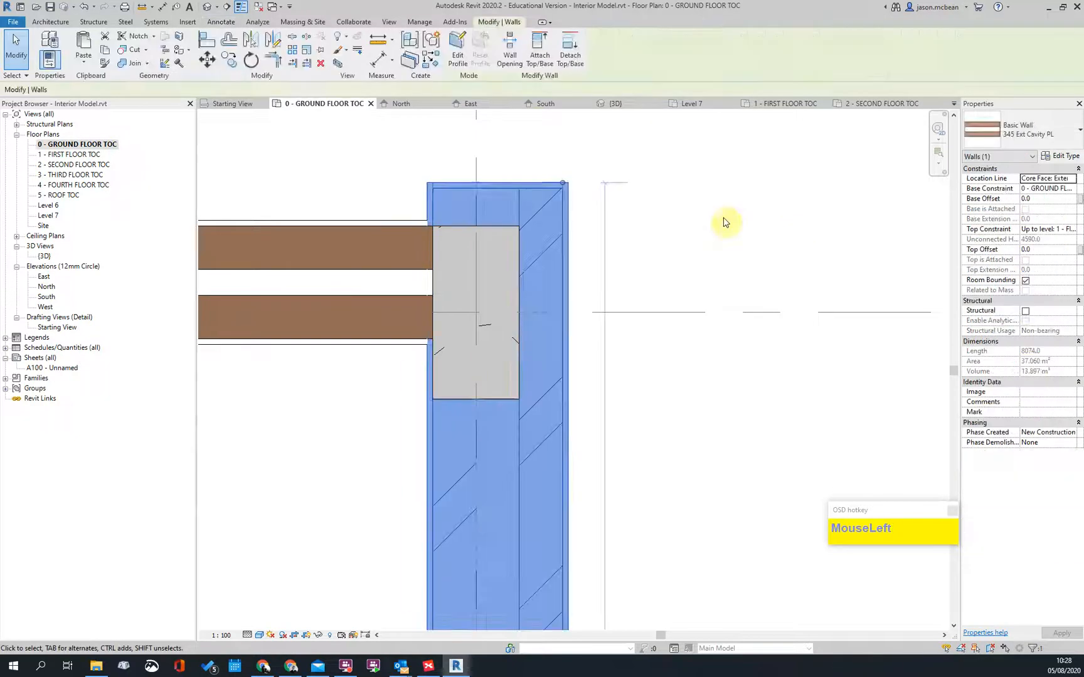
scroll(725, 222, down, 3)
key(Escape)
scroll(633, 218, up, 3)
key(Escape)
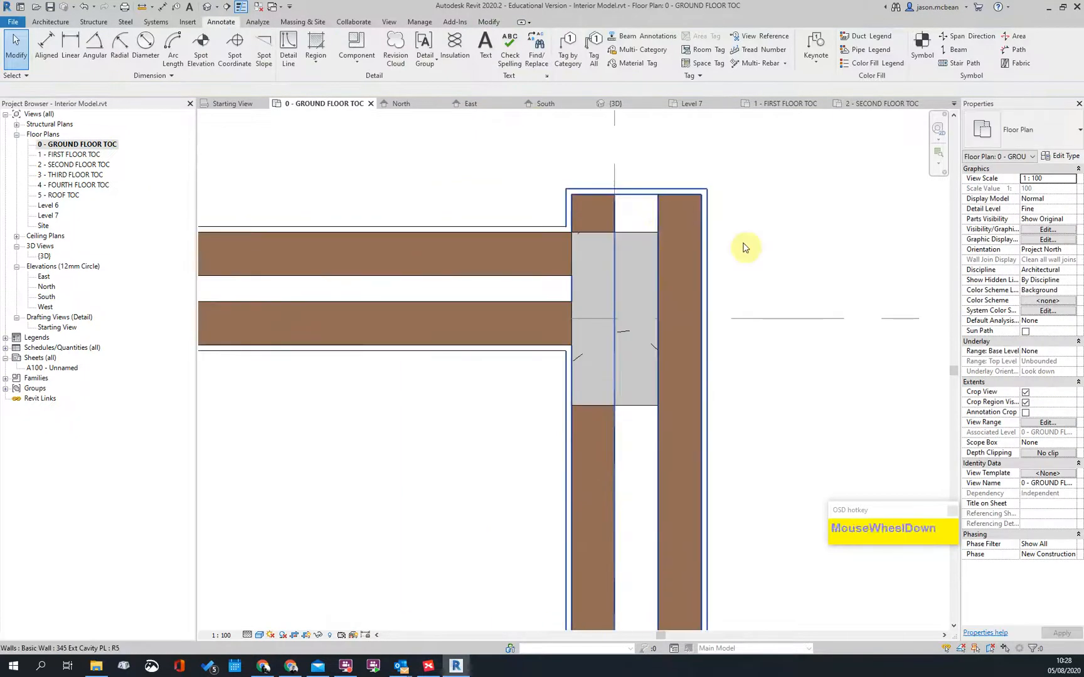
scroll(664, 213, down, 4)
scroll(688, 242, up, 2)
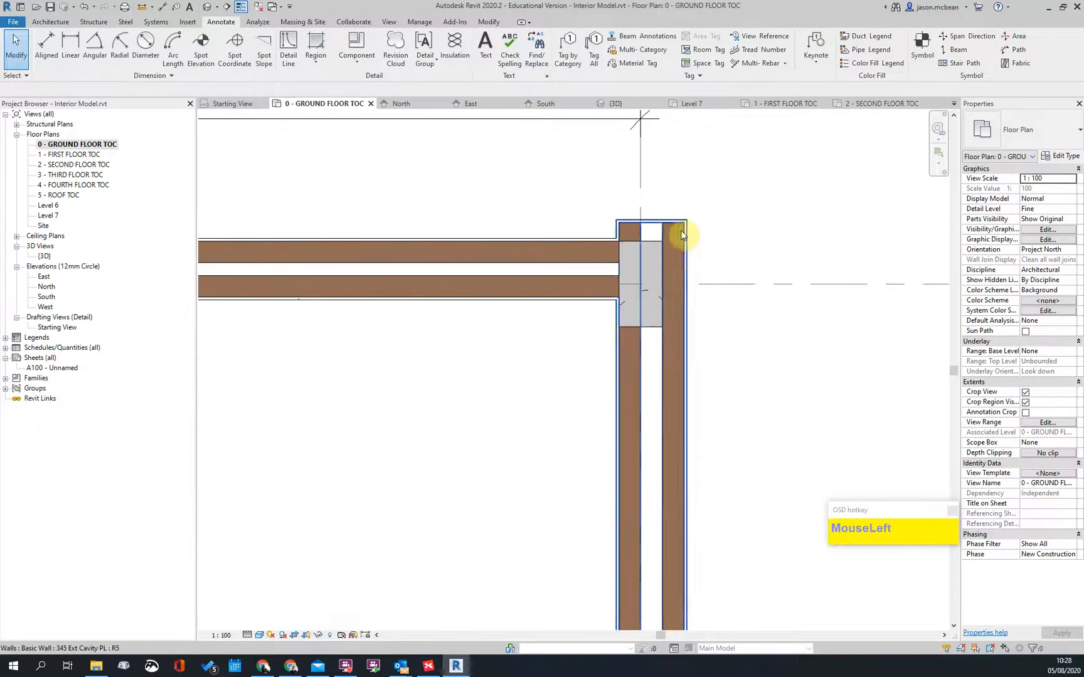
Step: Review the 345 Ext Cavity PL layers: 15 mm plaster both sides, 375 overall; cancel
click(680, 230)
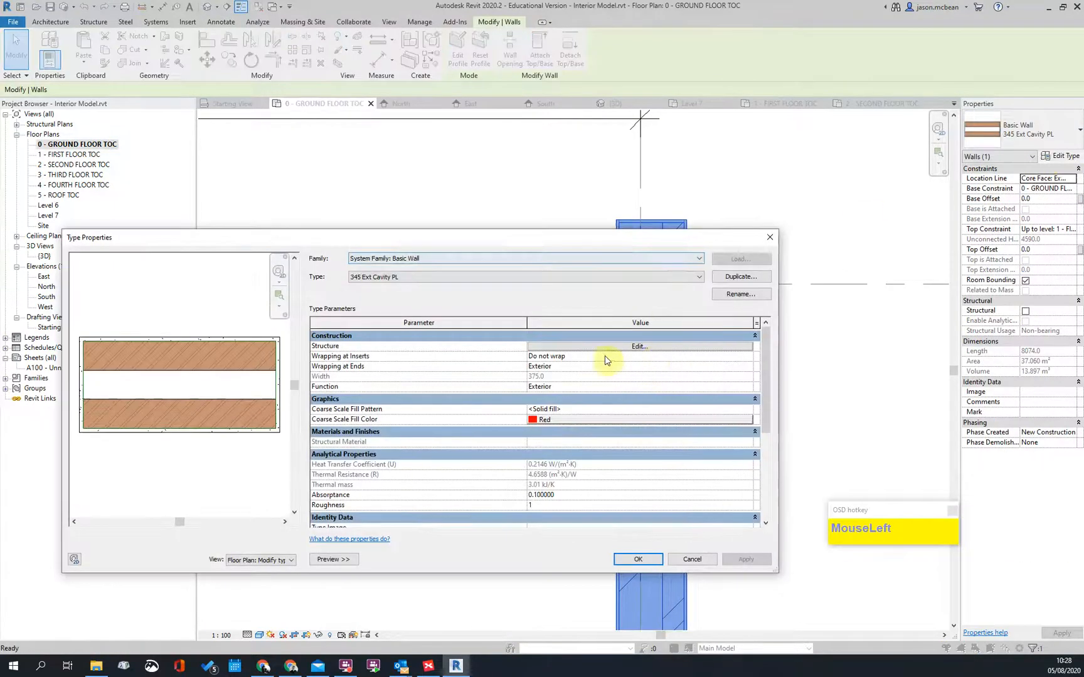
click(640, 347)
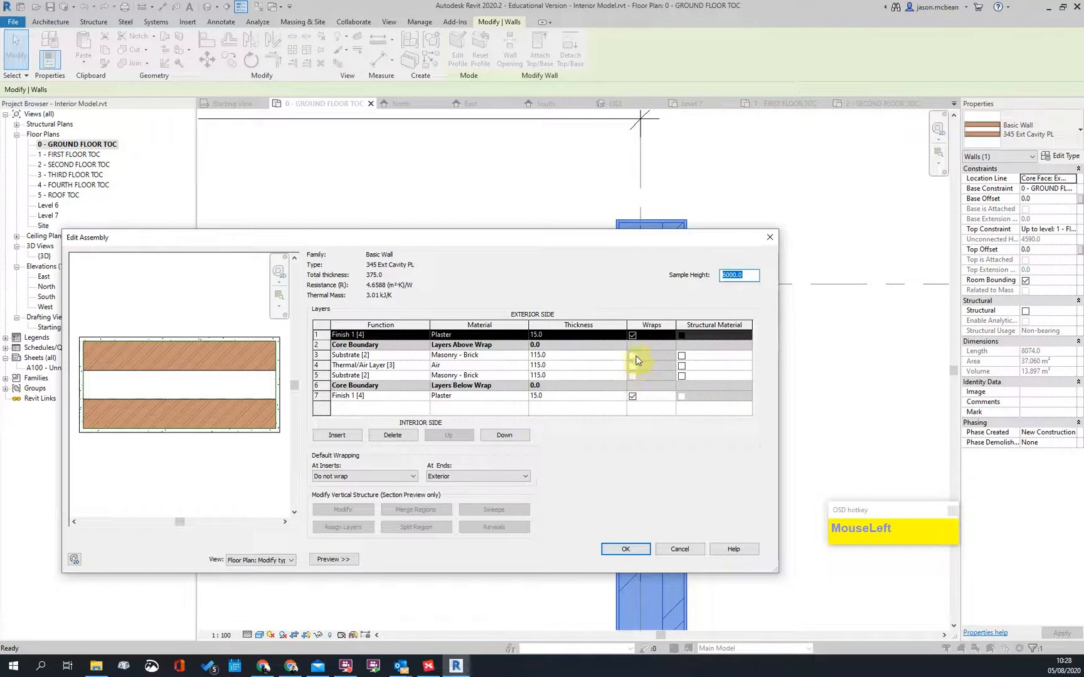
click(625, 549)
click(630, 552)
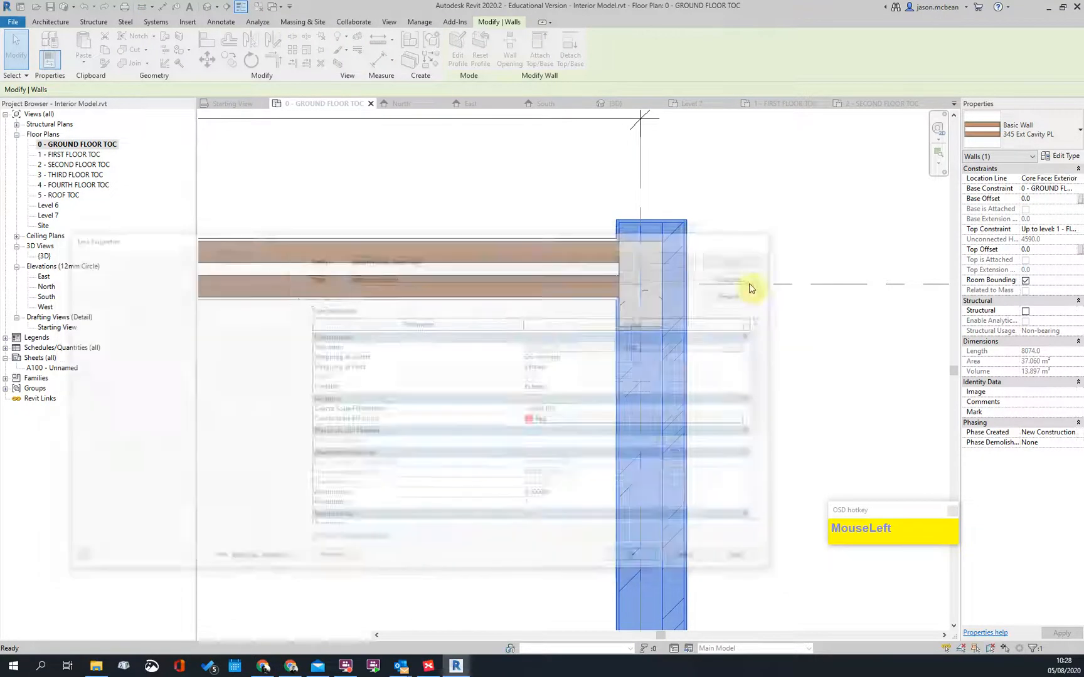
key(Escape)
key(Escape)
scroll(689, 236, down, 5)
Step: Pan across grids 3 to 7 and select the grid 7 exterior wall
middle_drag(520, 282, 629, 285)
scroll(629, 285, down, 2)
scroll(325, 289, up, 4)
scroll(599, 254, down, 6)
scroll(145, 246, up, 1)
middle_drag(816, 281, 684, 279)
scroll(712, 263, up, 7)
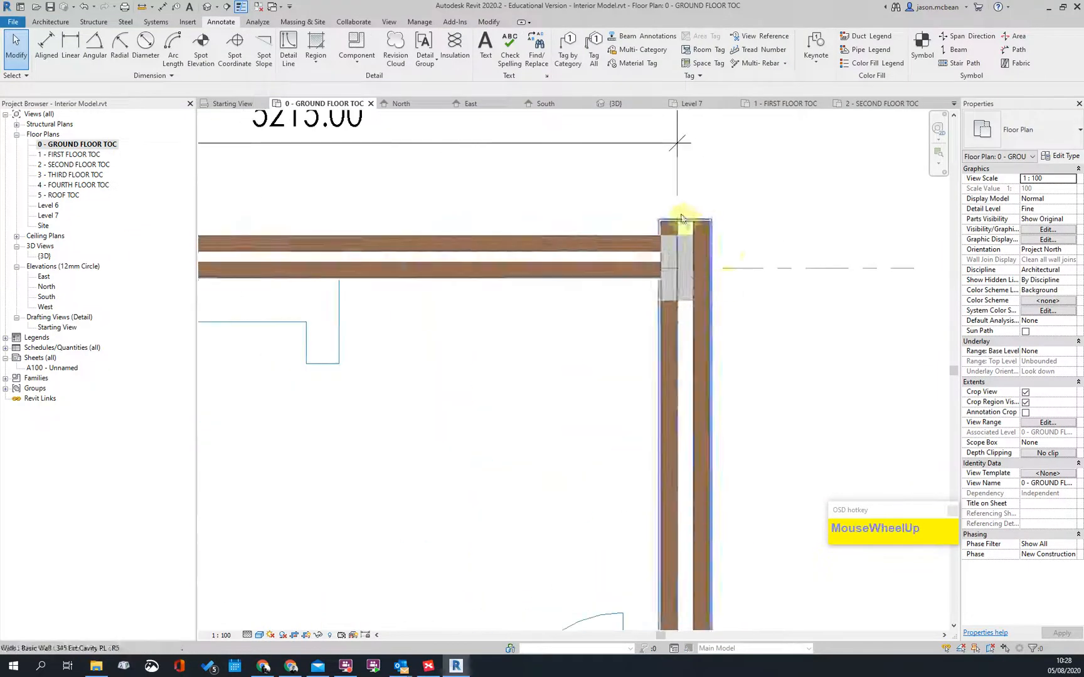
scroll(677, 240, down, 6)
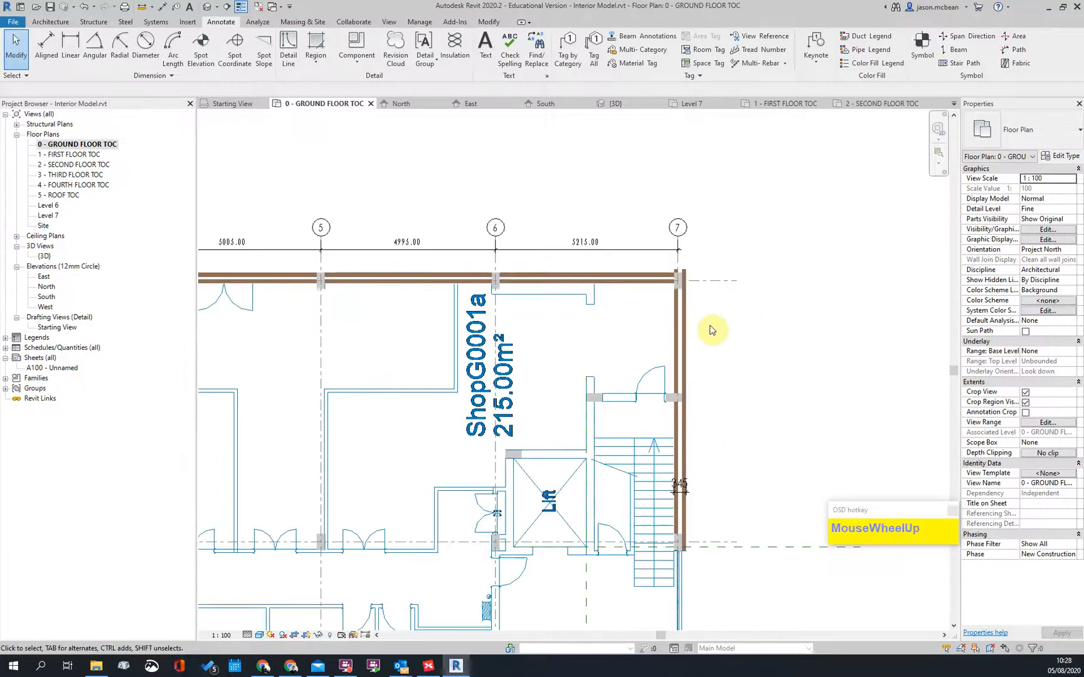
scroll(690, 314, up, 3)
click(649, 286)
scroll(636, 182, up, 3)
key(Escape)
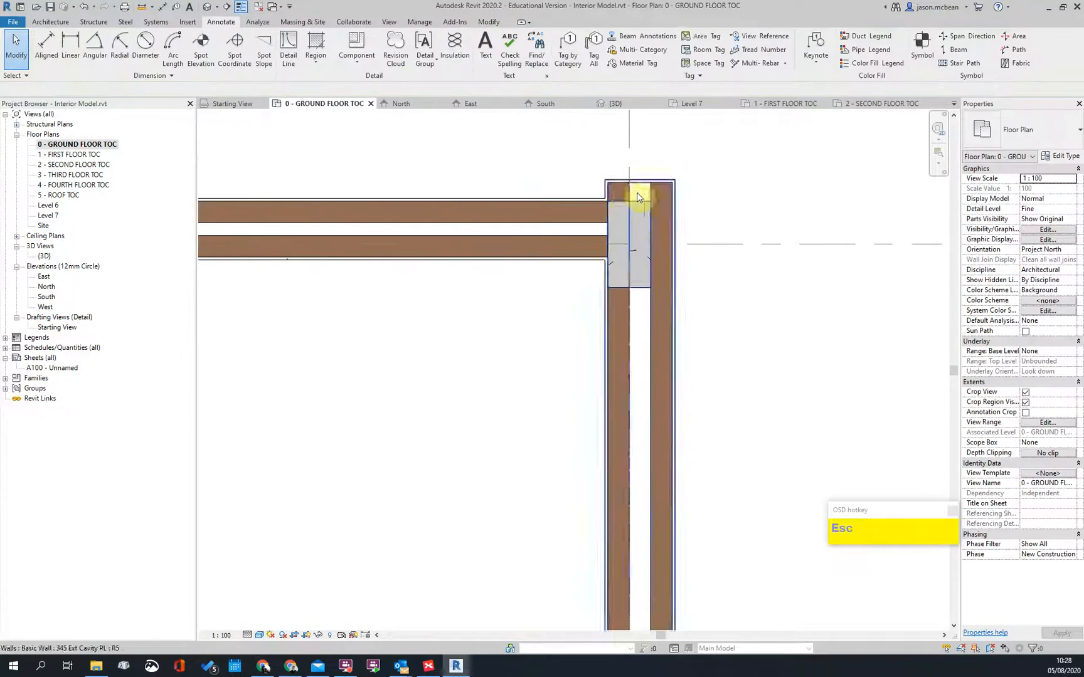
Step: Zoom in on the bottom end of the grid 7 wall near the lift
scroll(625, 198, up, 3)
scroll(661, 331, down, 5)
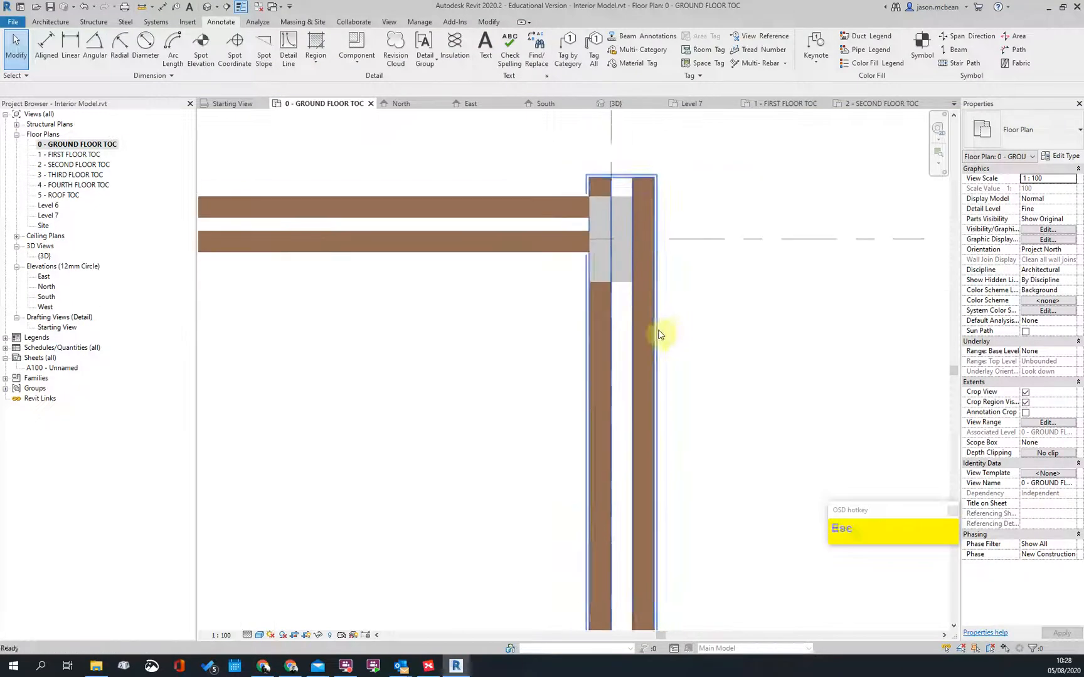
middle_drag(670, 387, 671, 231)
scroll(642, 278, down, 3)
scroll(652, 389, up, 3)
scroll(668, 230, up, 3)
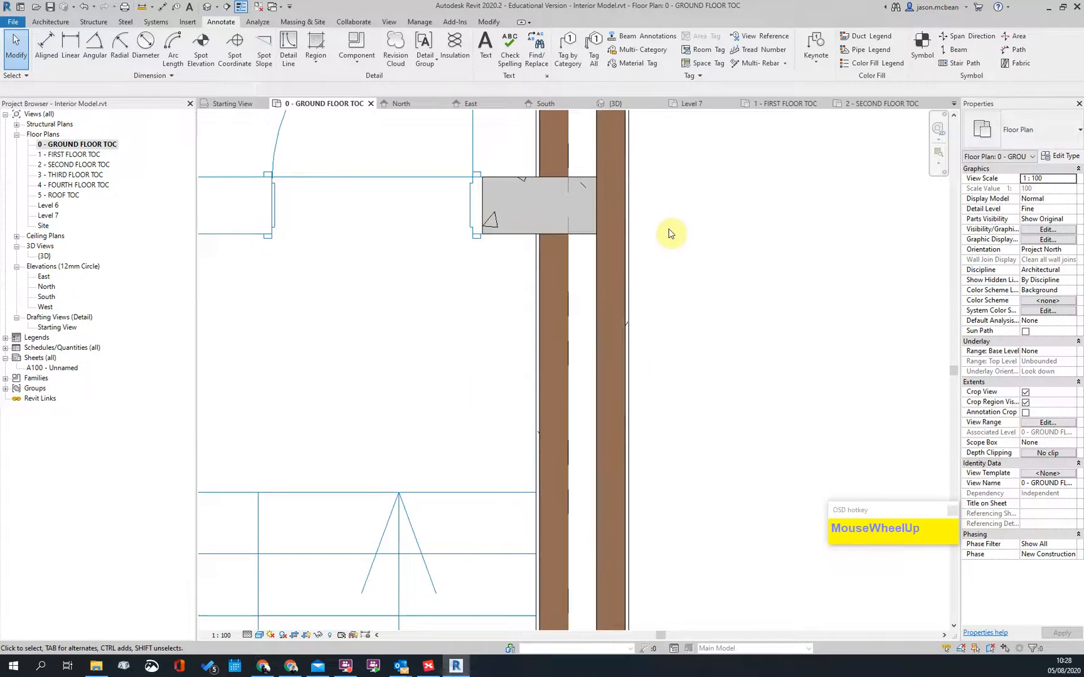
scroll(668, 231, down, 4)
key(Escape)
scroll(709, 436, up, 5)
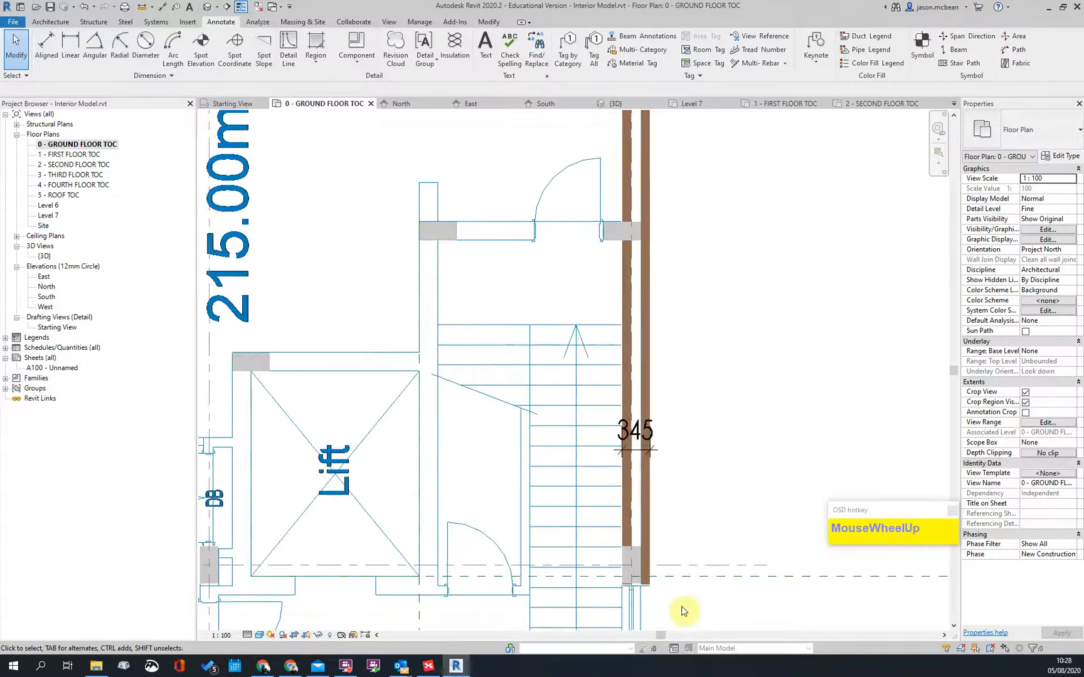
scroll(599, 460, down, 3)
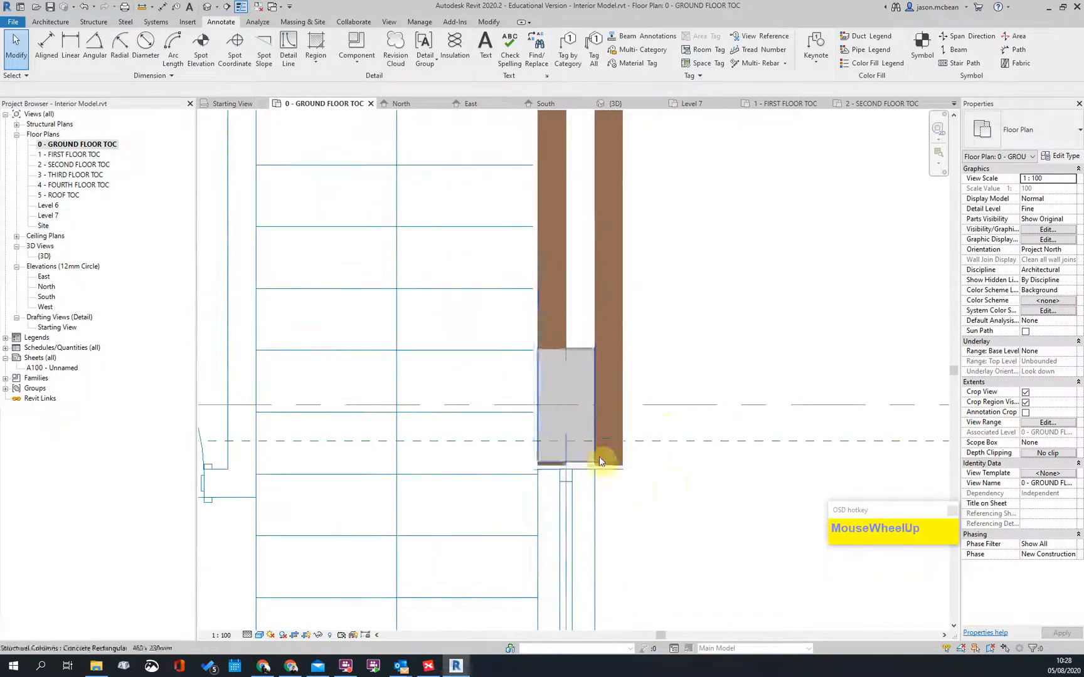
scroll(538, 493, up, 4)
scroll(538, 493, up, 2)
key(Escape)
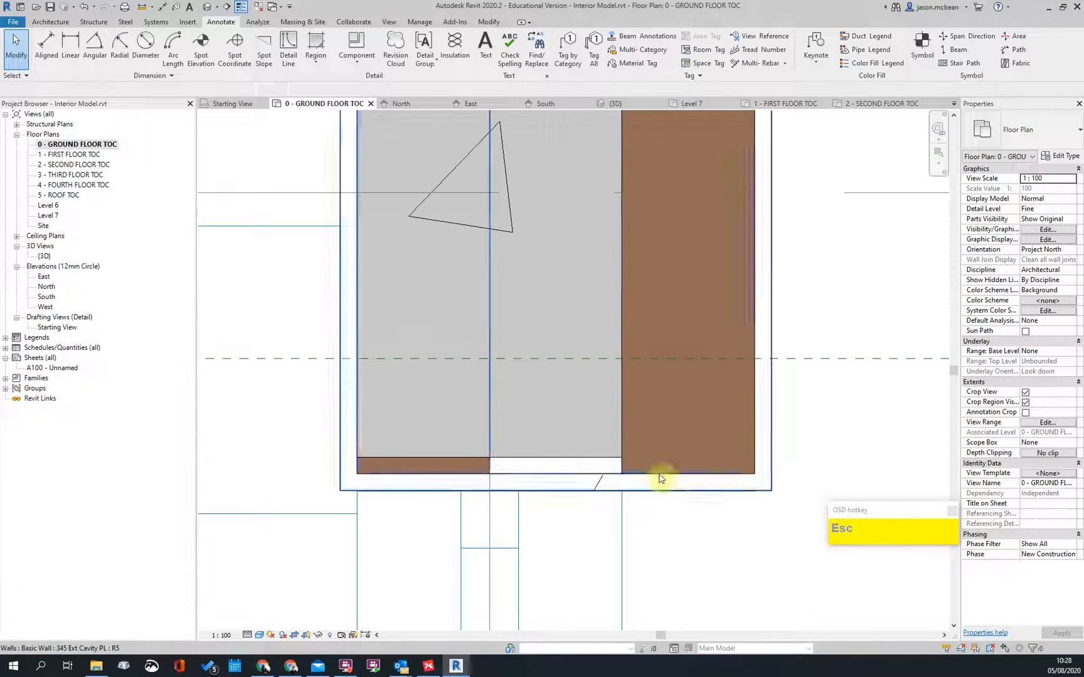
Step: Extend the grid 7 wall's bottom end to the column edge by the stair
click(743, 484)
scroll(746, 489, up, 2)
drag(760, 405, 752, 453)
click(796, 412)
scroll(567, 410, down, 3)
scroll(550, 433, up, 2)
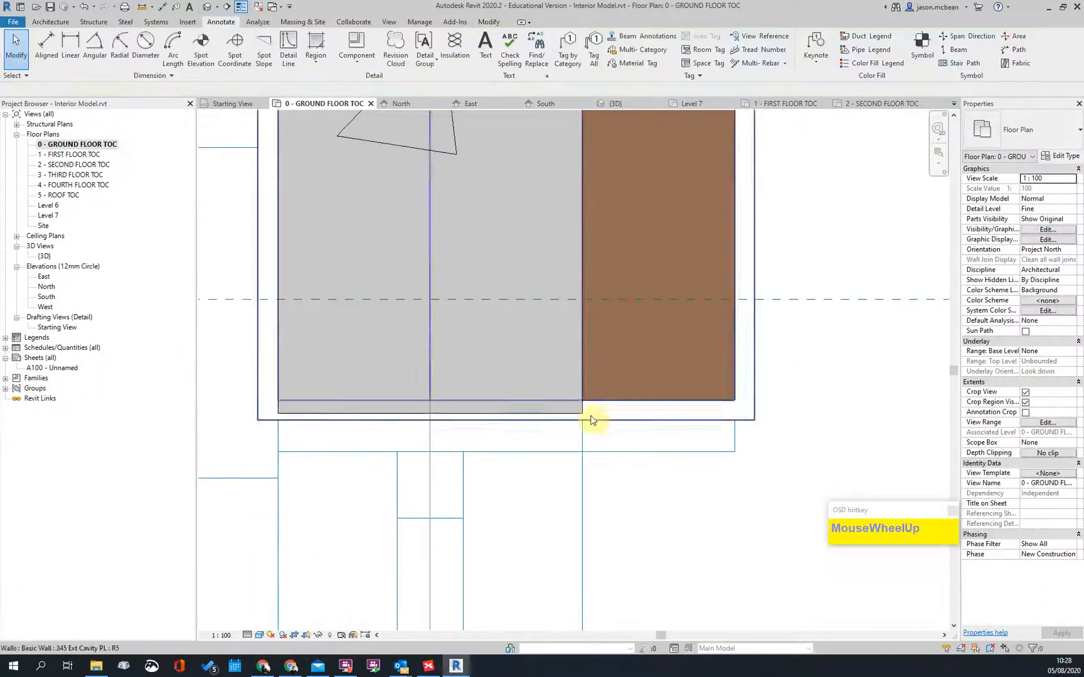
key(Escape)
click(556, 419)
click(707, 407)
click(672, 397)
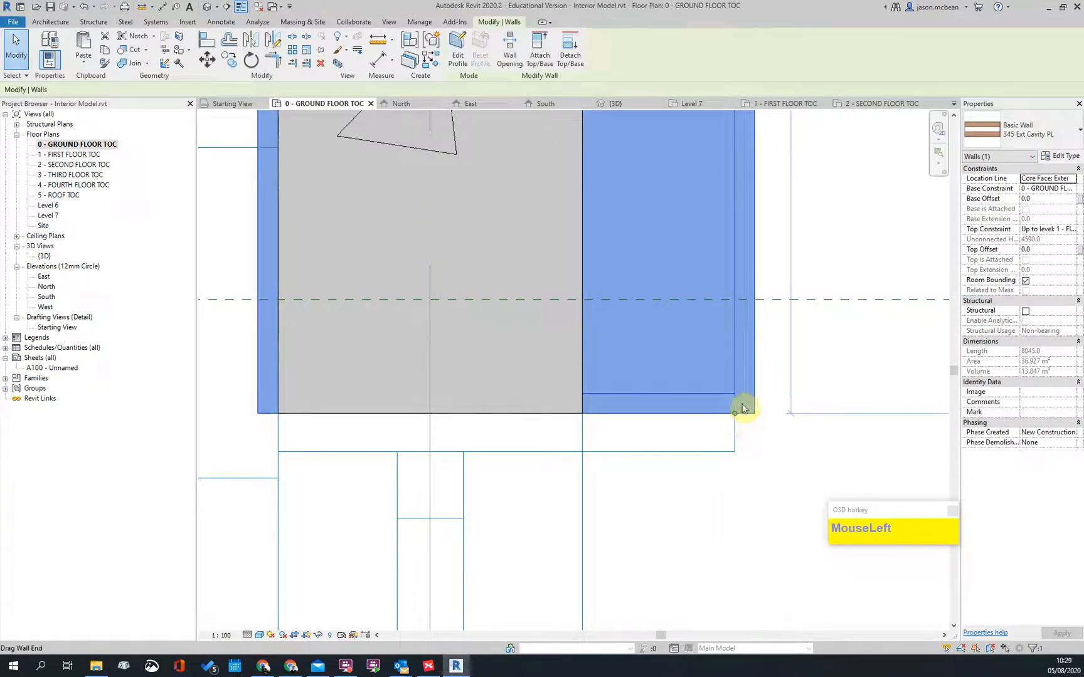
Step: Nudge the right wall's end and start a DI dimension from its bottom face
mouse_move(736, 417)
mouse_down()
mouse_move(736, 466)
mouse_move(732, 411)
mouse_up()
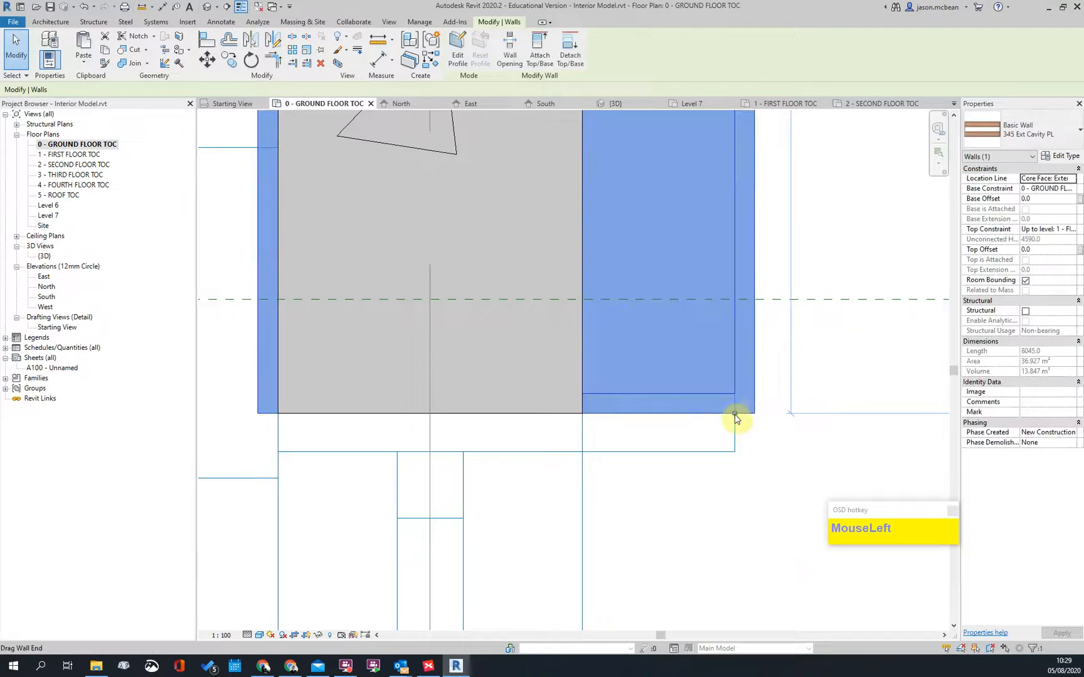
scroll(588, 414, up, 2)
scroll(593, 408, down, 3)
key(Escape)
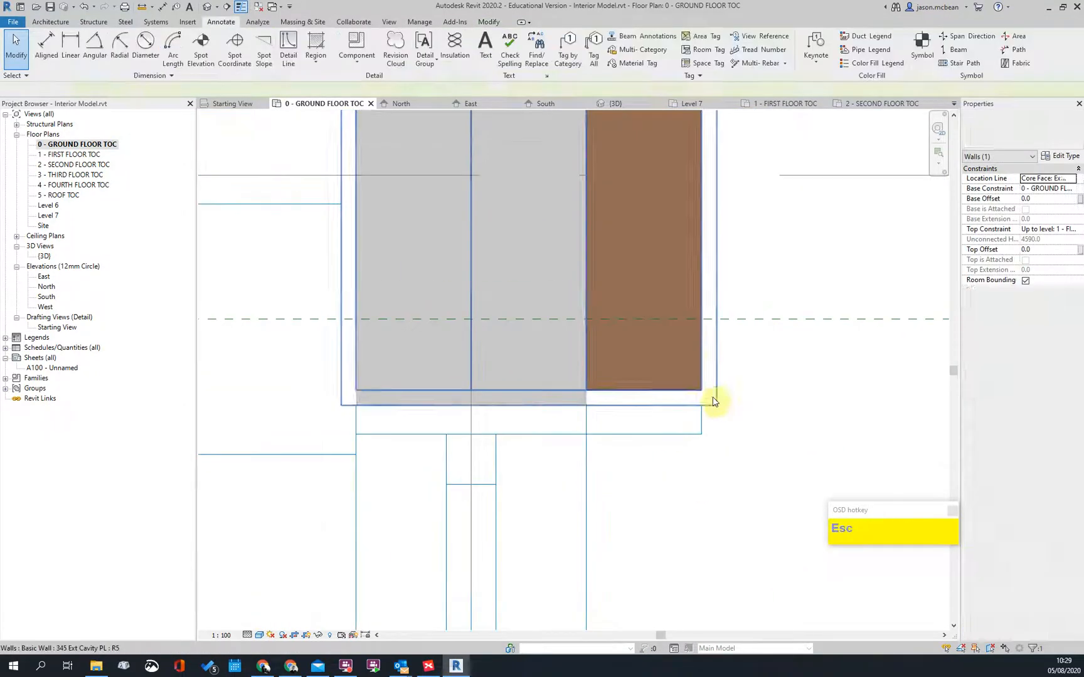
click(660, 405)
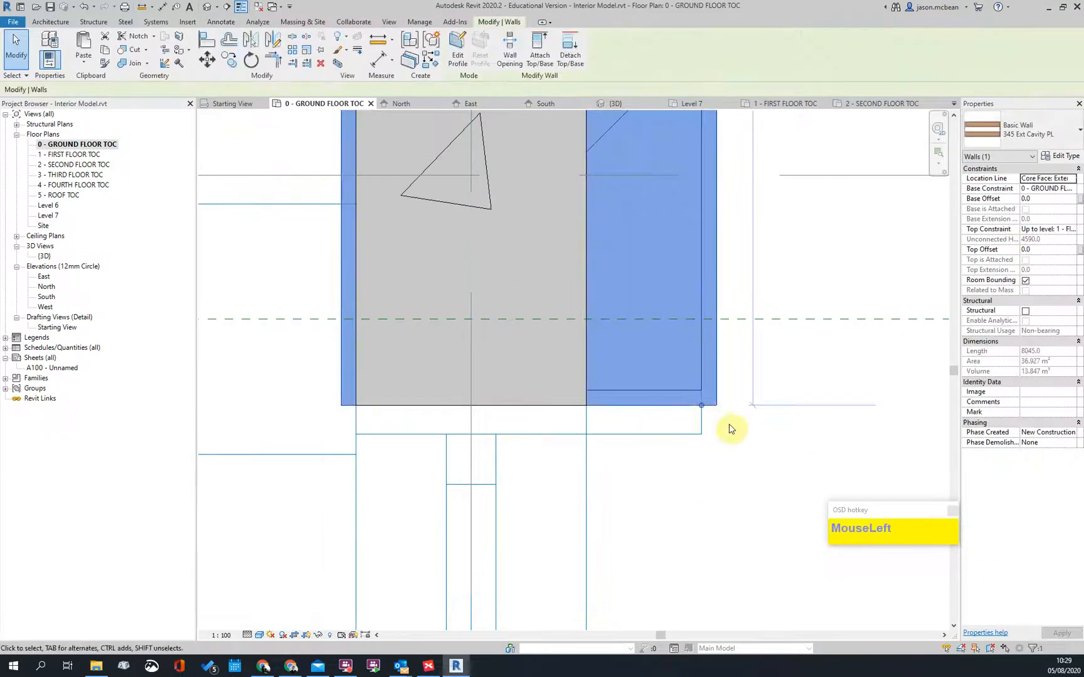
key(Escape)
key(d)
key(i)
click(566, 406)
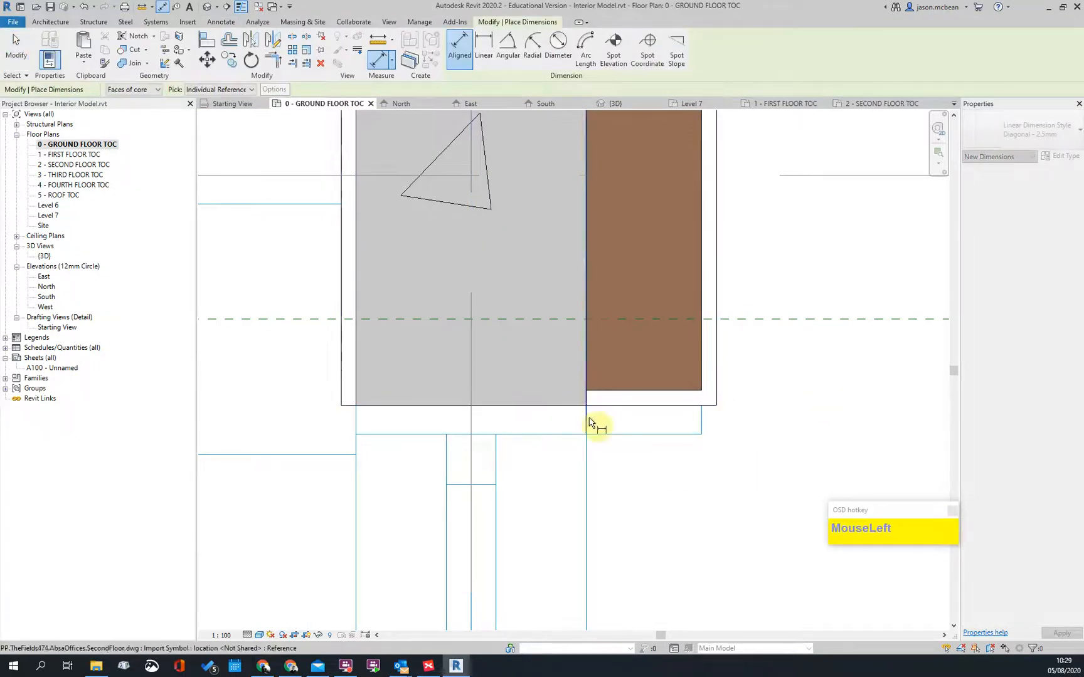
scroll(608, 412, down, 2)
key(Escape)
key(Escape)
Step: Drag the right wall's end down to the bottom corner and dimension the remaining gap
click(673, 402)
drag(671, 408, 670, 432)
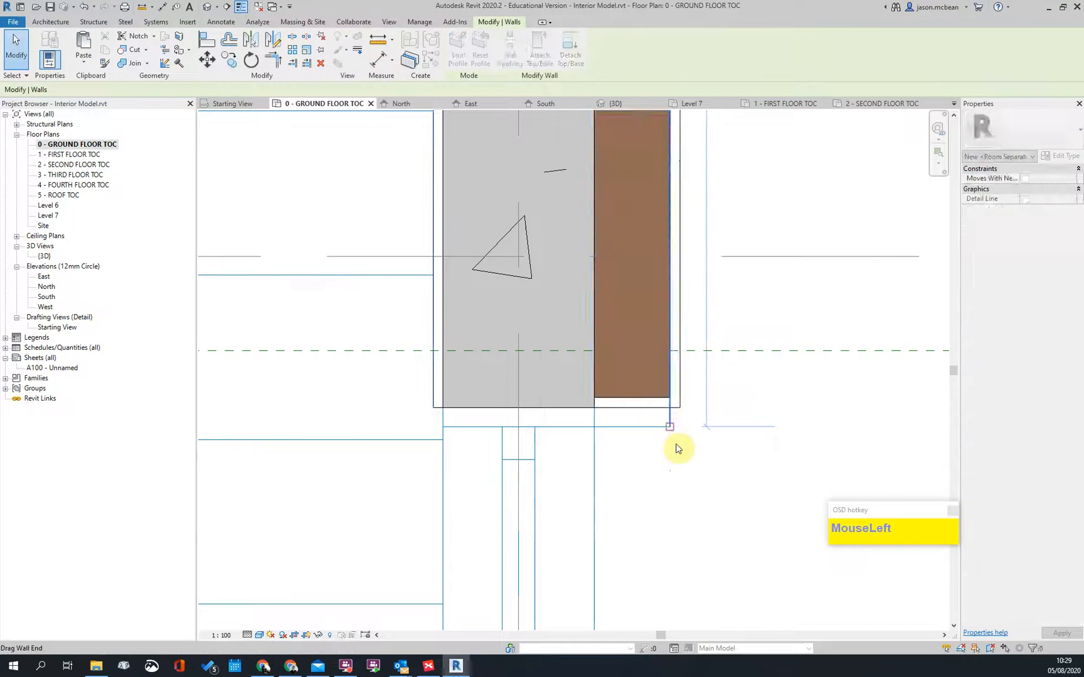
click(684, 455)
key(i)
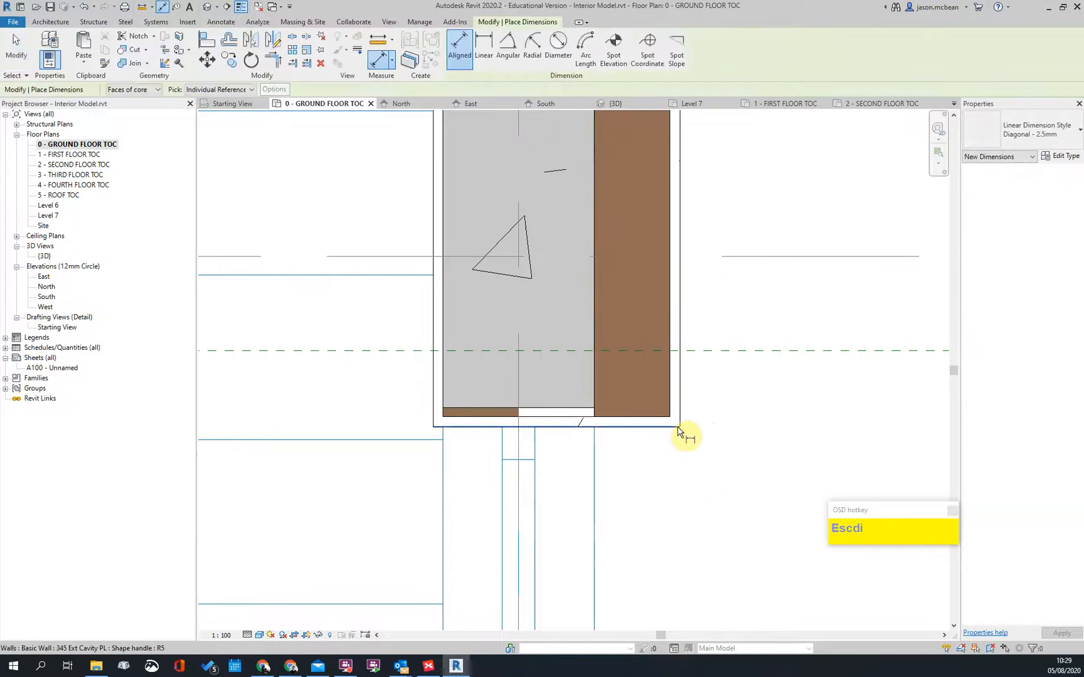
click(590, 408)
click(584, 408)
click(827, 399)
key(Escape)
key(Escape)
Step: Check the wall, now 8074 long, and delete the temporary check dimension
scroll(582, 423, down, 2)
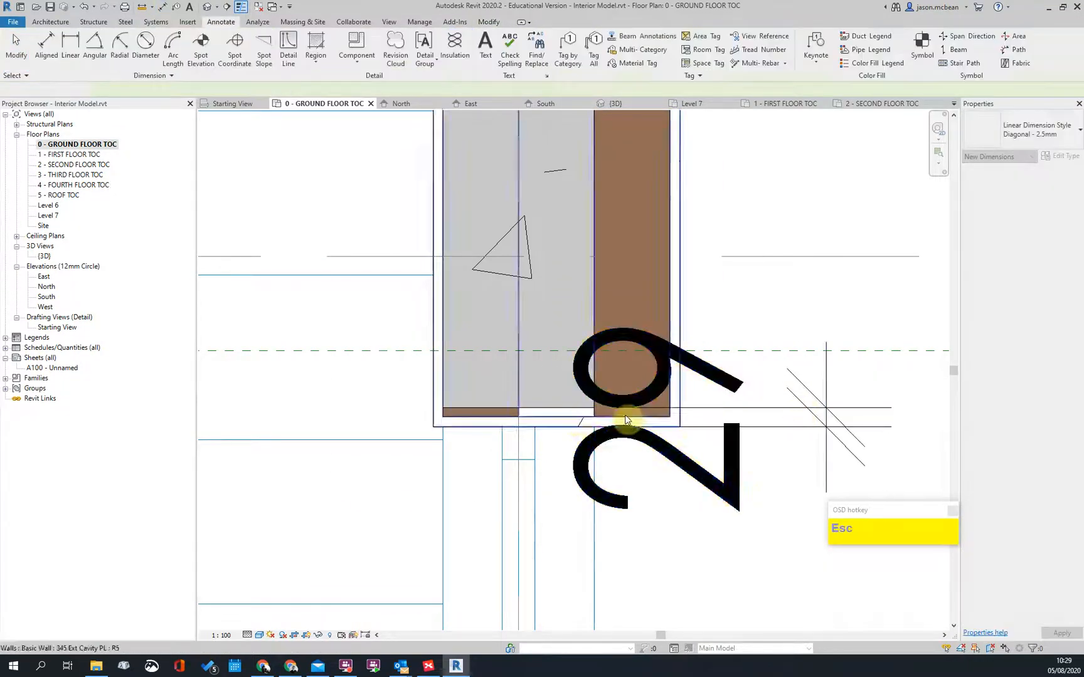
key(Tab)
key(Tab)
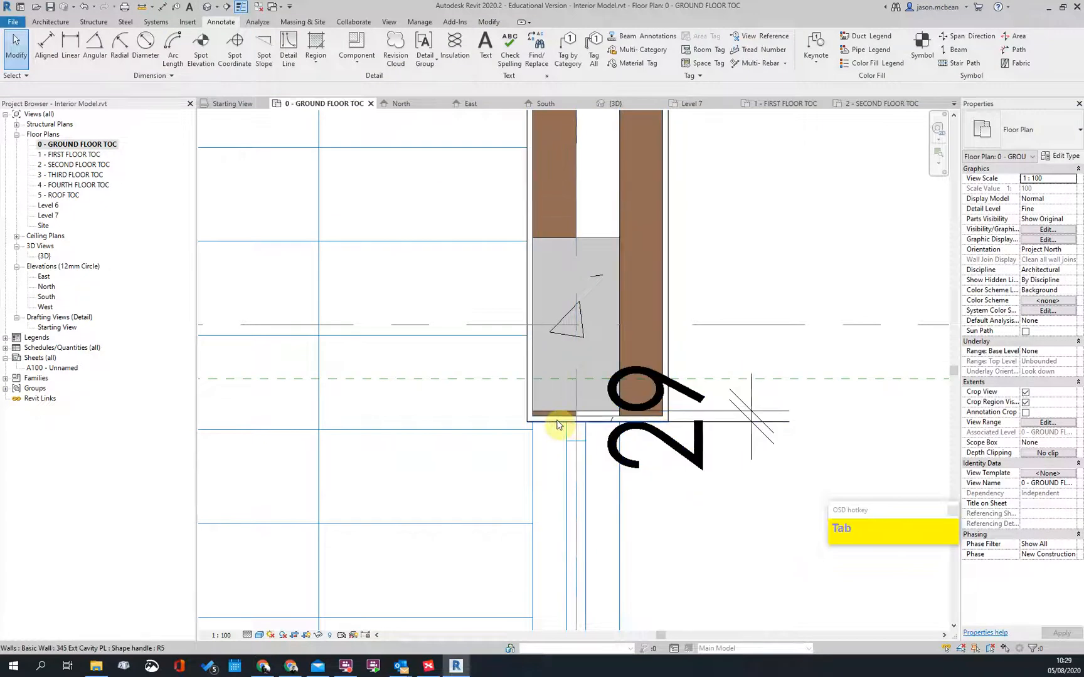
click(558, 424)
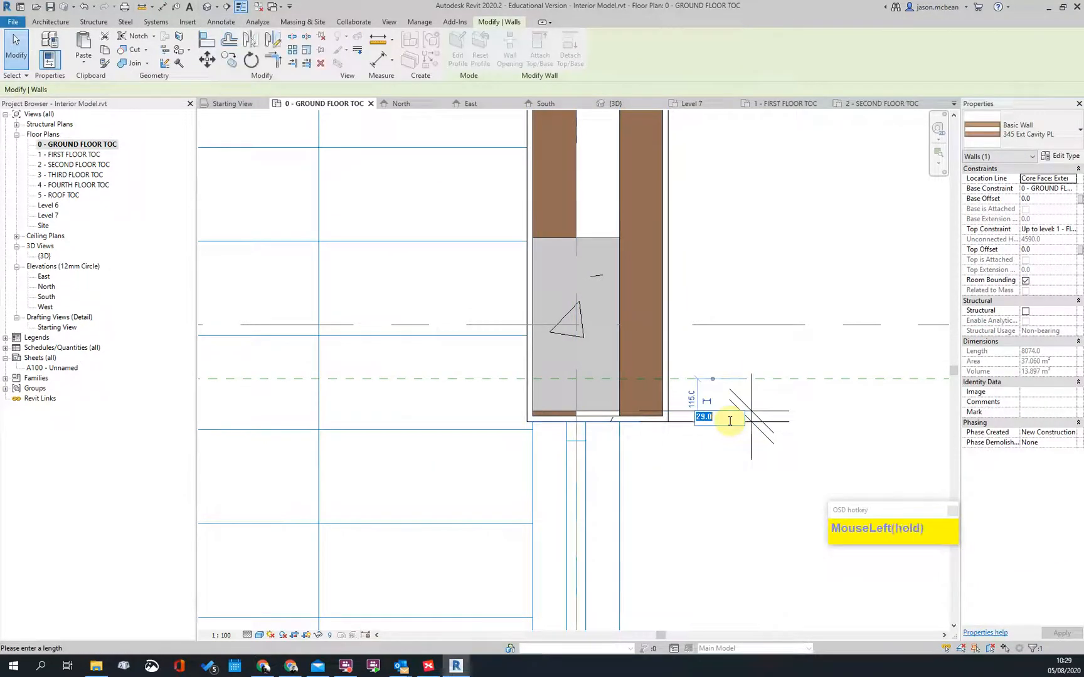
key(Escape)
click(756, 423)
key(Delete)
scroll(665, 388, down, 2)
scroll(657, 389, up, 1)
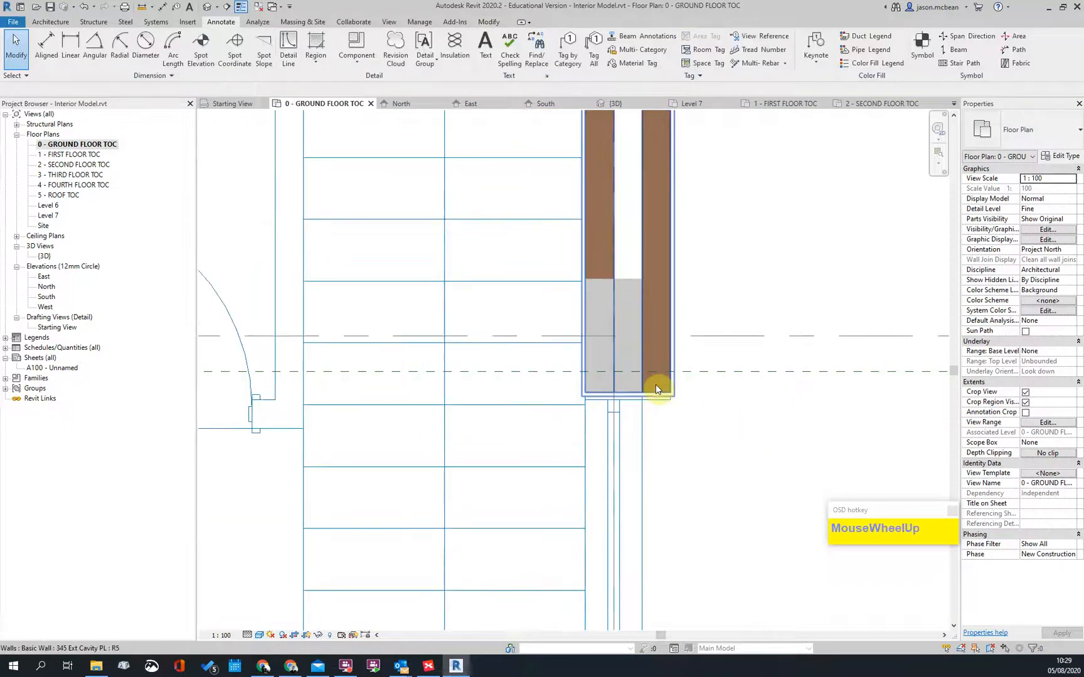
scroll(672, 435, down, 2)
scroll(674, 433, up, 1)
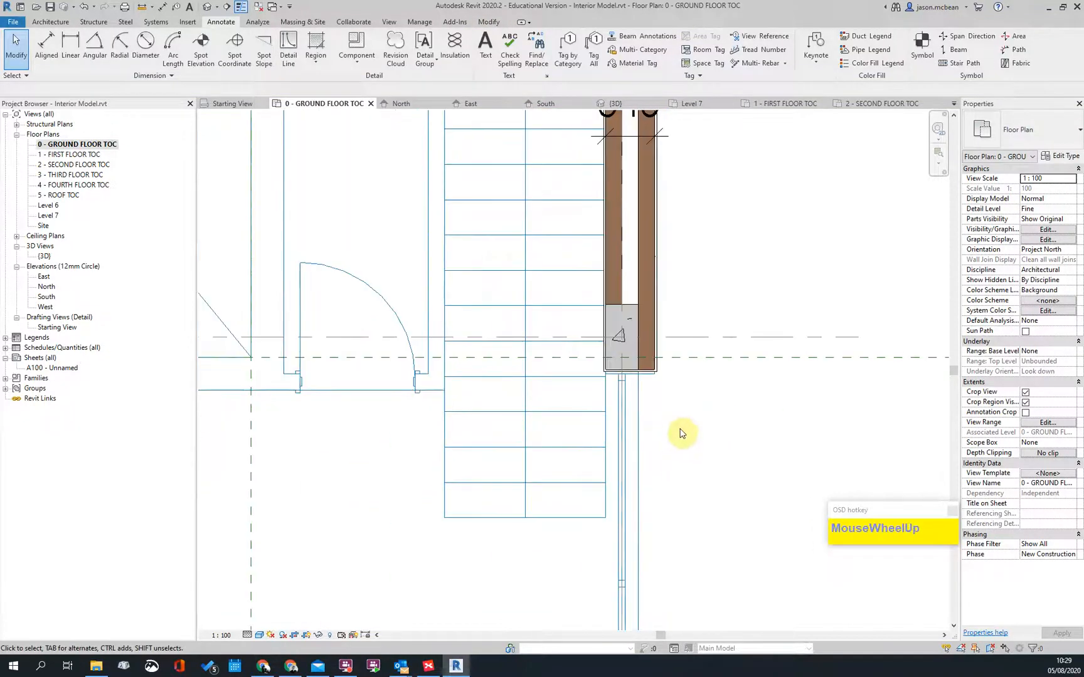
scroll(683, 431, down, 2)
scroll(626, 420, up, 2)
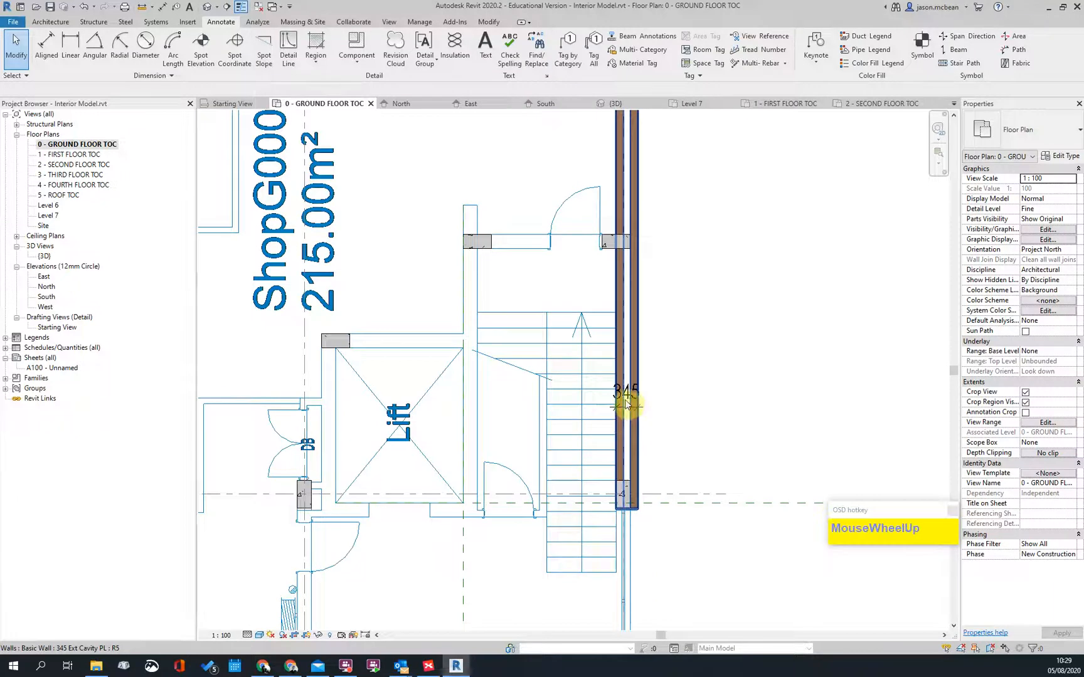
scroll(697, 376, down, 3)
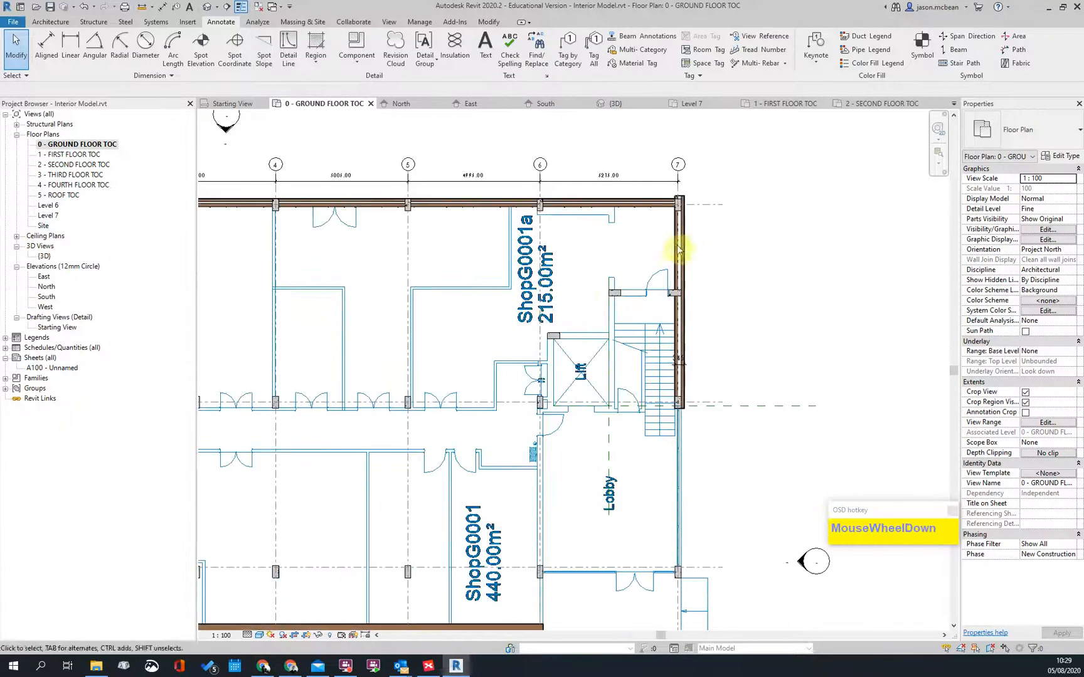
scroll(314, 510, down, 2)
scroll(295, 564, up, 2)
scroll(286, 621, up, 3)
scroll(376, 465, down, 2)
scroll(658, 479, up, 2)
scroll(658, 297, up, 2)
scroll(649, 304, down, 1)
middle_drag(649, 304, 520, 404)
scroll(670, 353, up, 3)
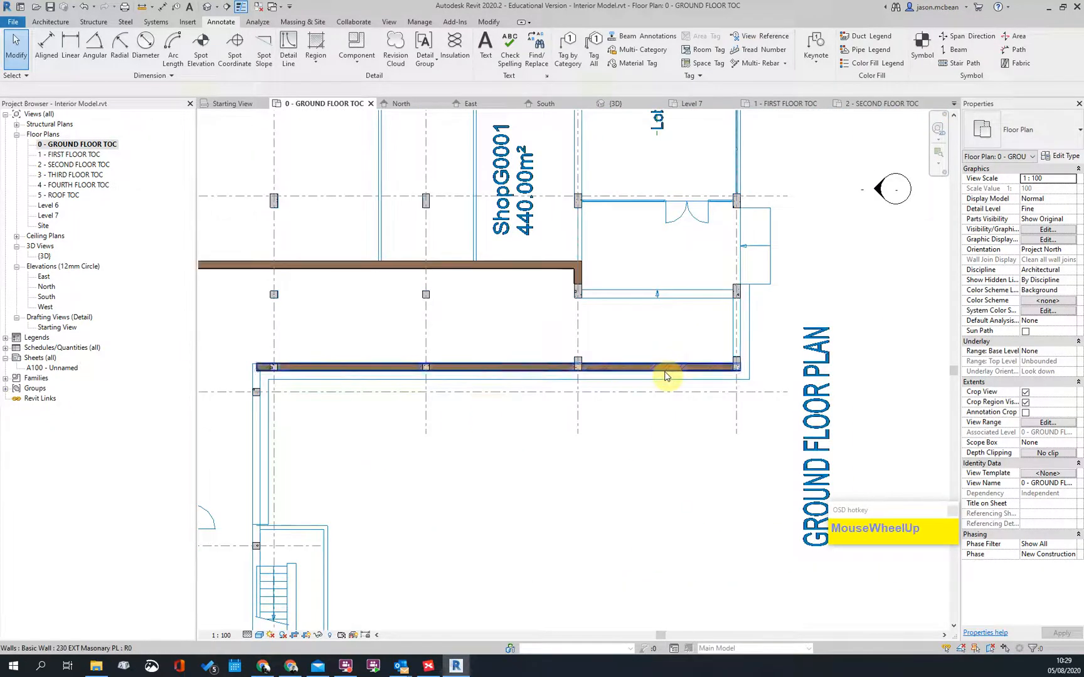
click(666, 376)
scroll(666, 375, down, 2)
key(Escape)
scroll(484, 423, down, 1)
scroll(506, 487, up, 3)
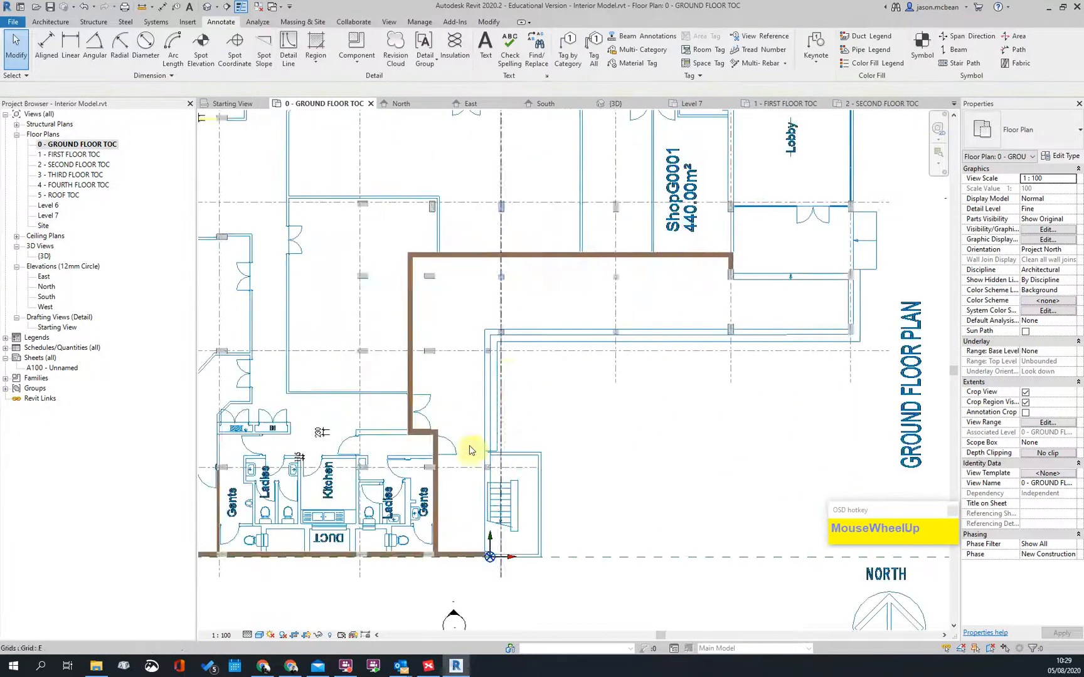
click(265, 670)
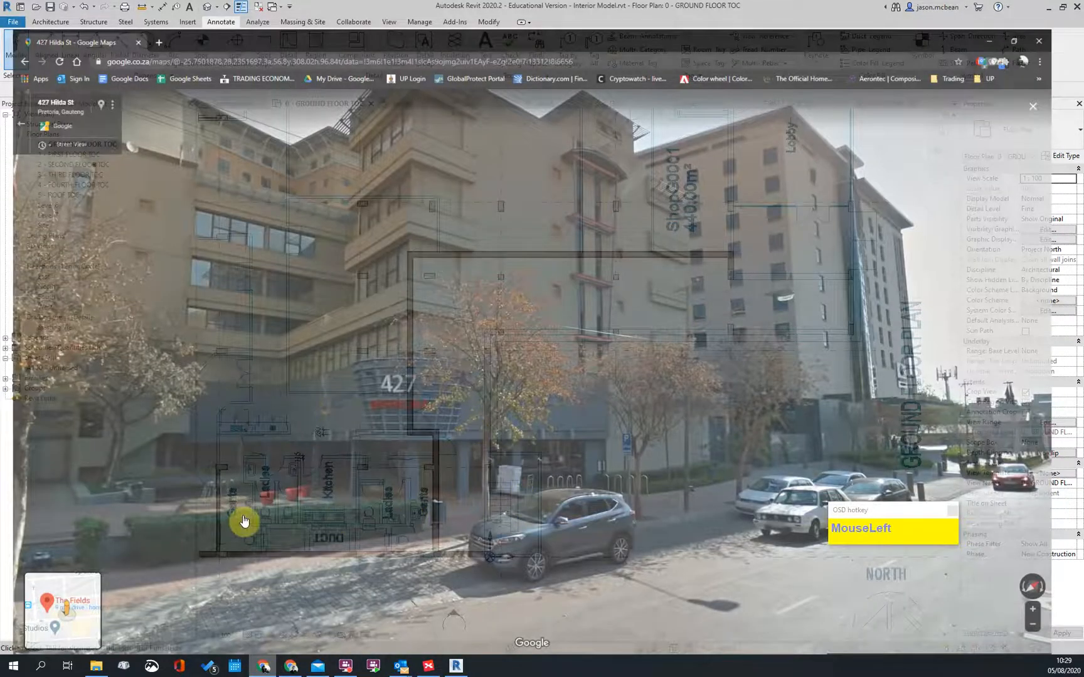
scroll(270, 523, up, 2)
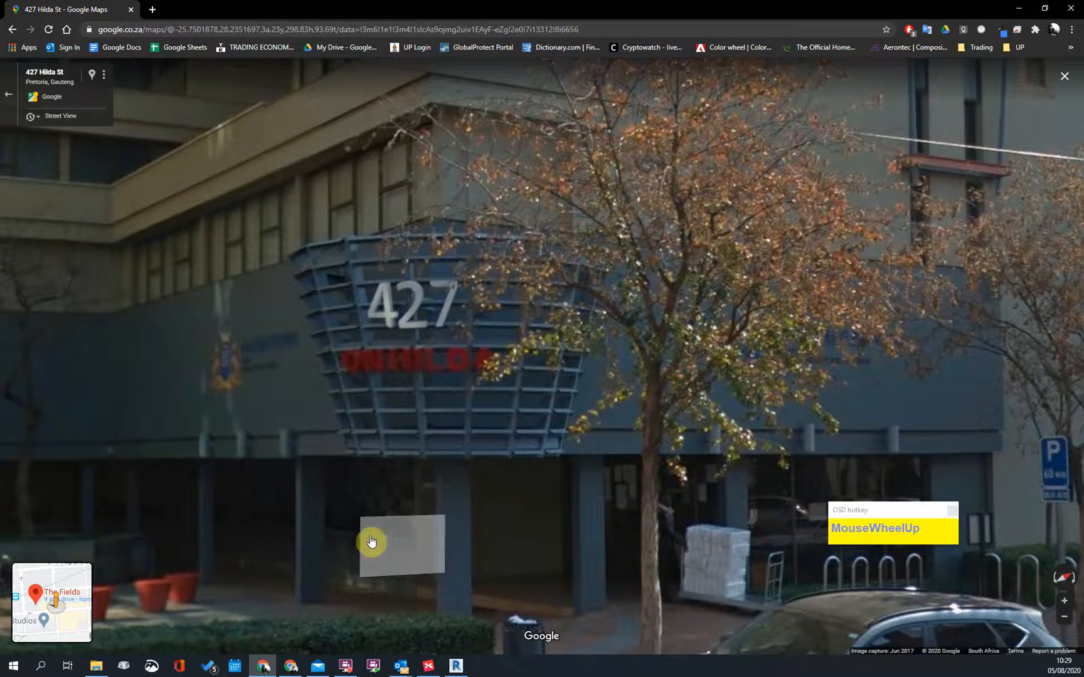
scroll(595, 543, down, 1)
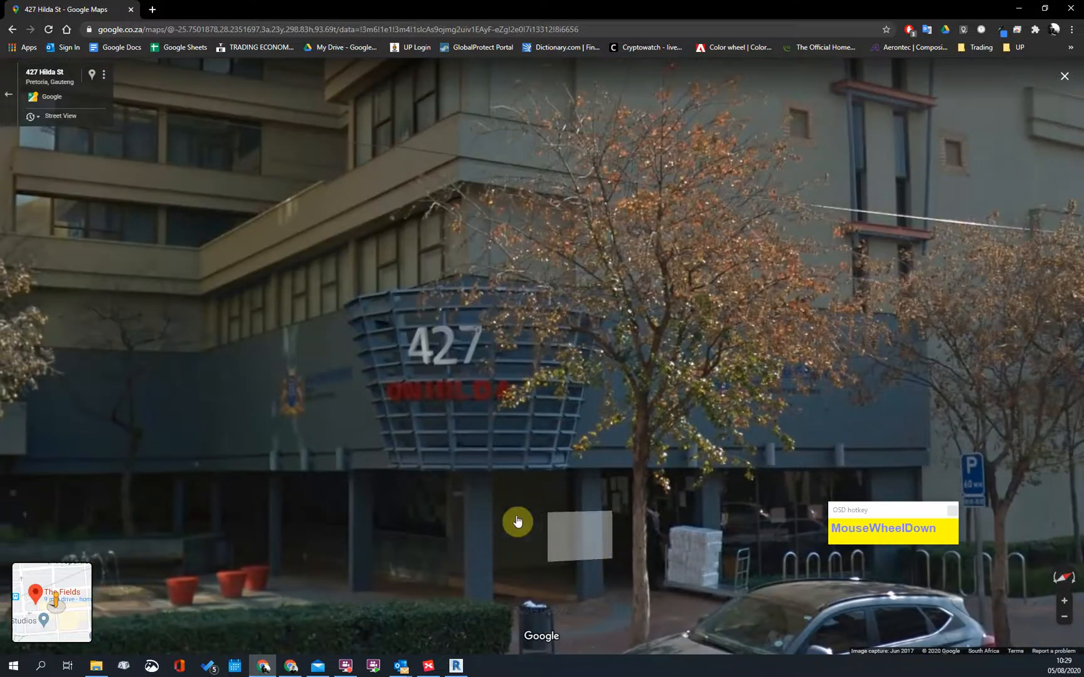
scroll(527, 520, down, 2)
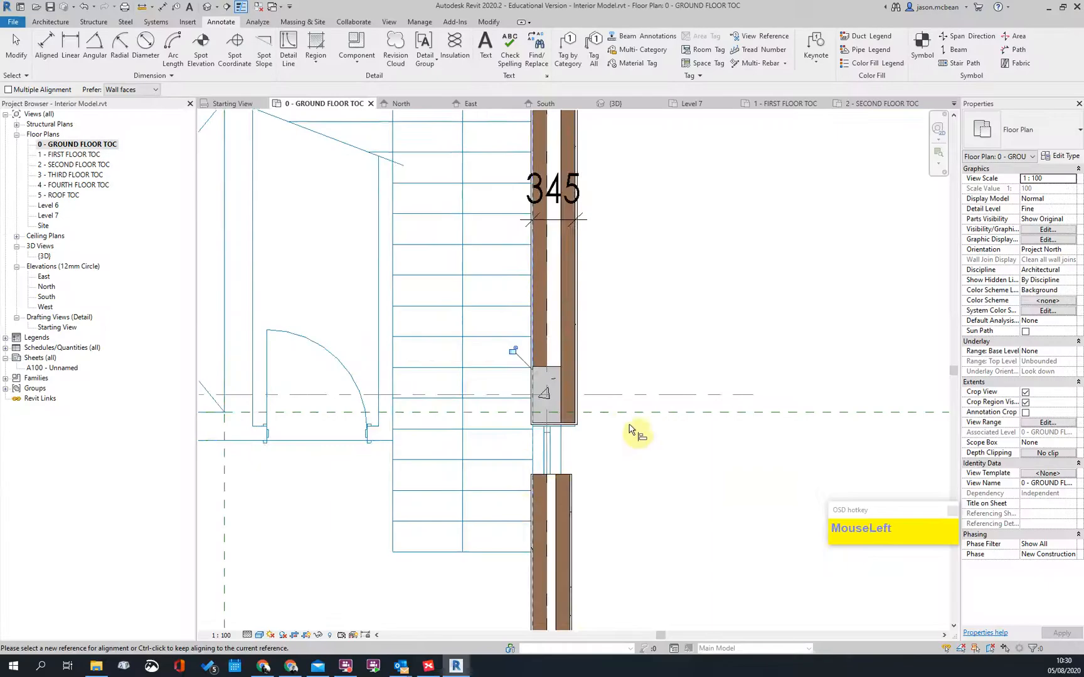
Step: Inspect the short wall below the stair wall, then clear the selection
scroll(618, 464, down, 2)
key(Escape)
click(599, 477)
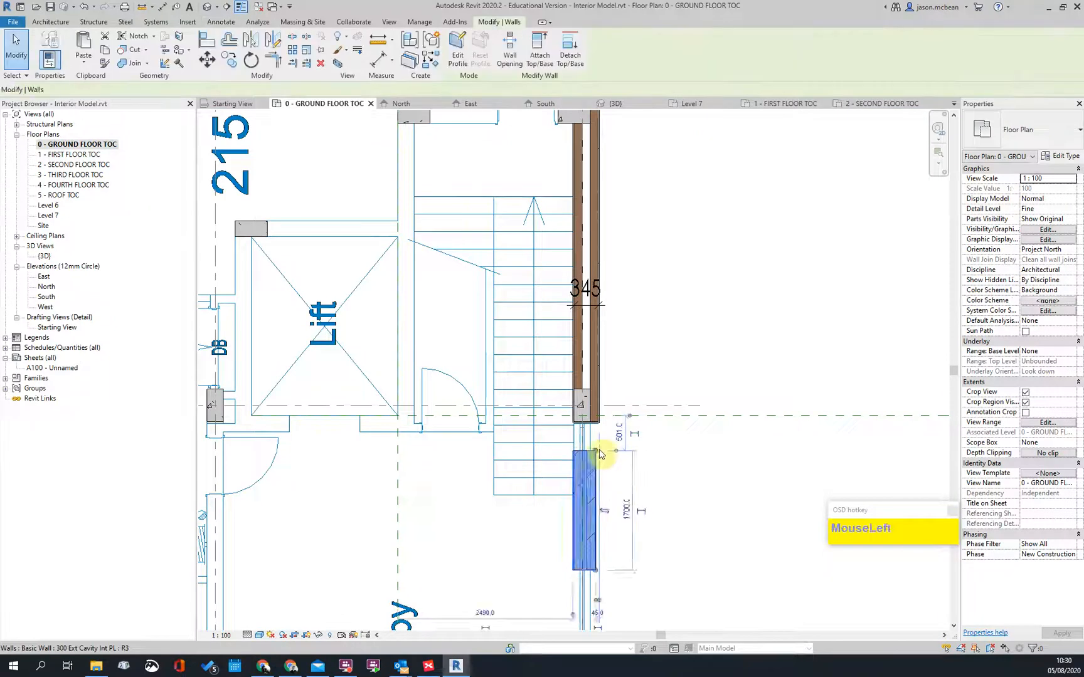
scroll(597, 458, up, 2)
scroll(580, 446, up, 2)
key(Escape)
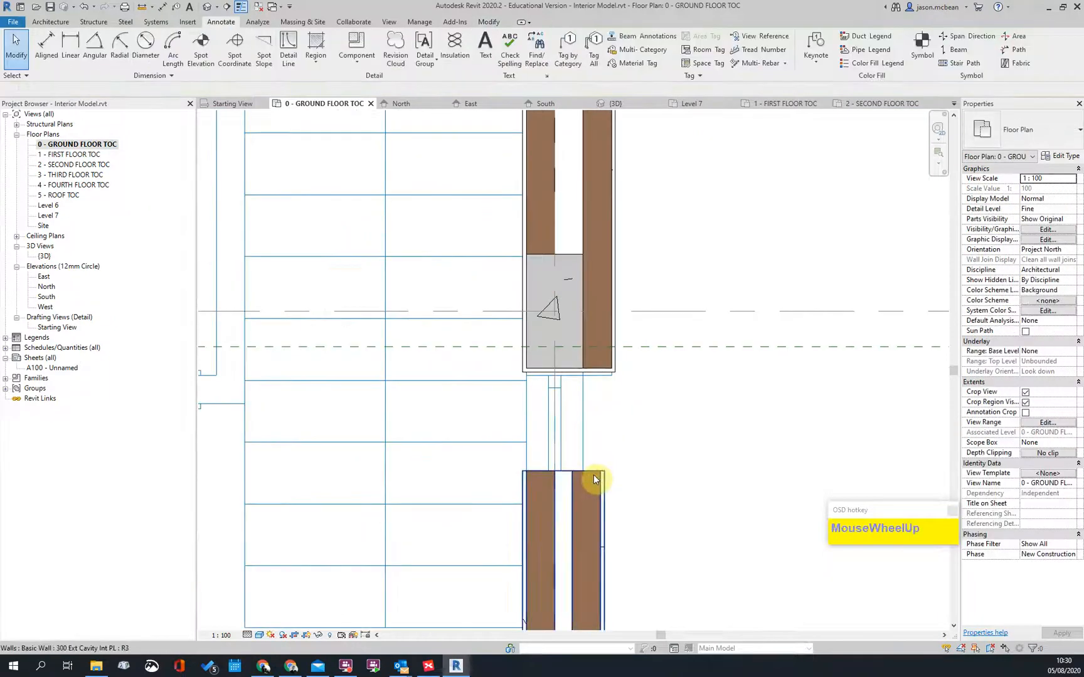
scroll(593, 467, down, 4)
key(Escape)
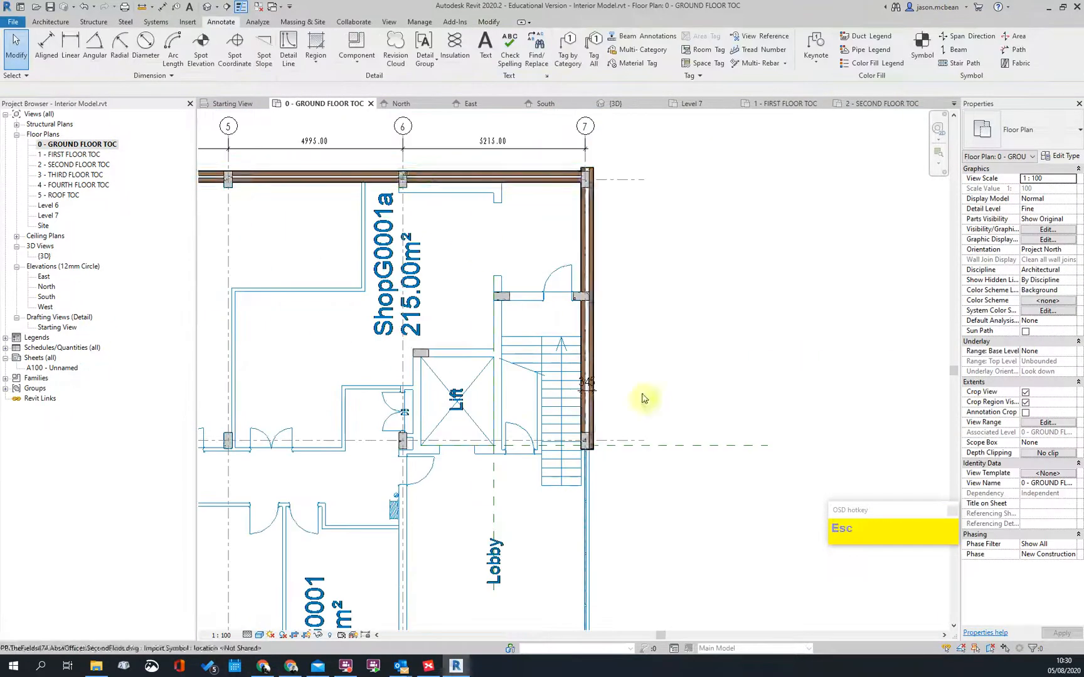
scroll(370, 314, down, 3)
scroll(310, 370, up, 5)
Step: Draw a new 230 EXT Masonry PL wall south from below the stair wall via Create Similar
click(292, 325)
right_click(295, 326)
click(338, 441)
middle_drag(338, 441, 358, 337)
scroll(751, 402, up, 3)
scroll(751, 402, up, 2)
click(648, 450)
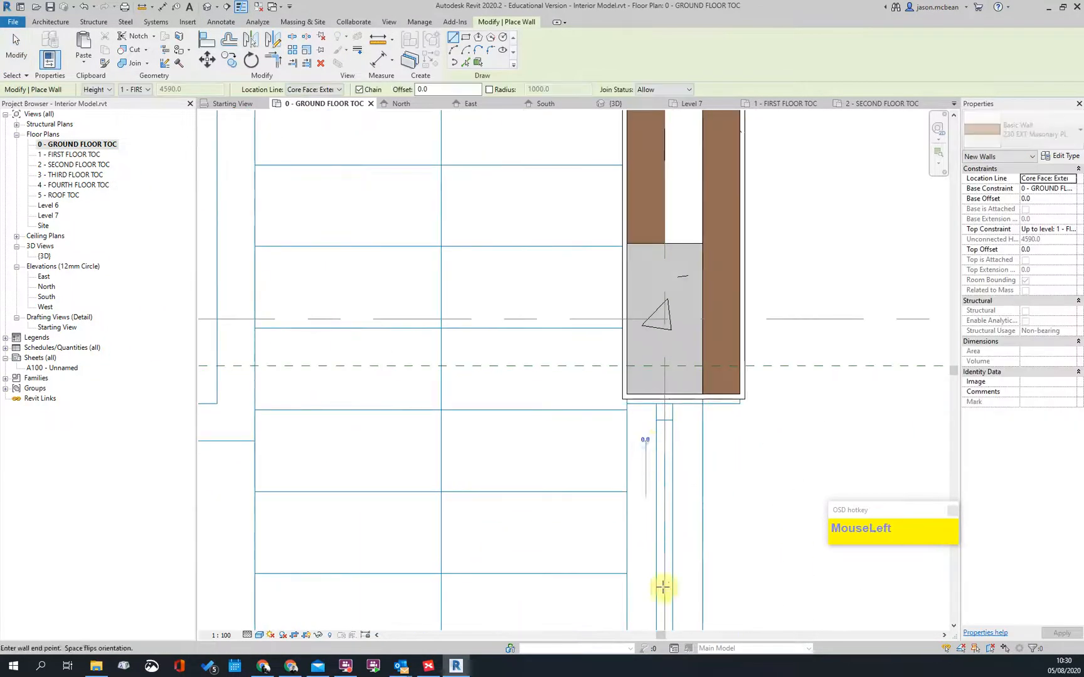
scroll(657, 336, down, 1)
scroll(654, 601, down, 1)
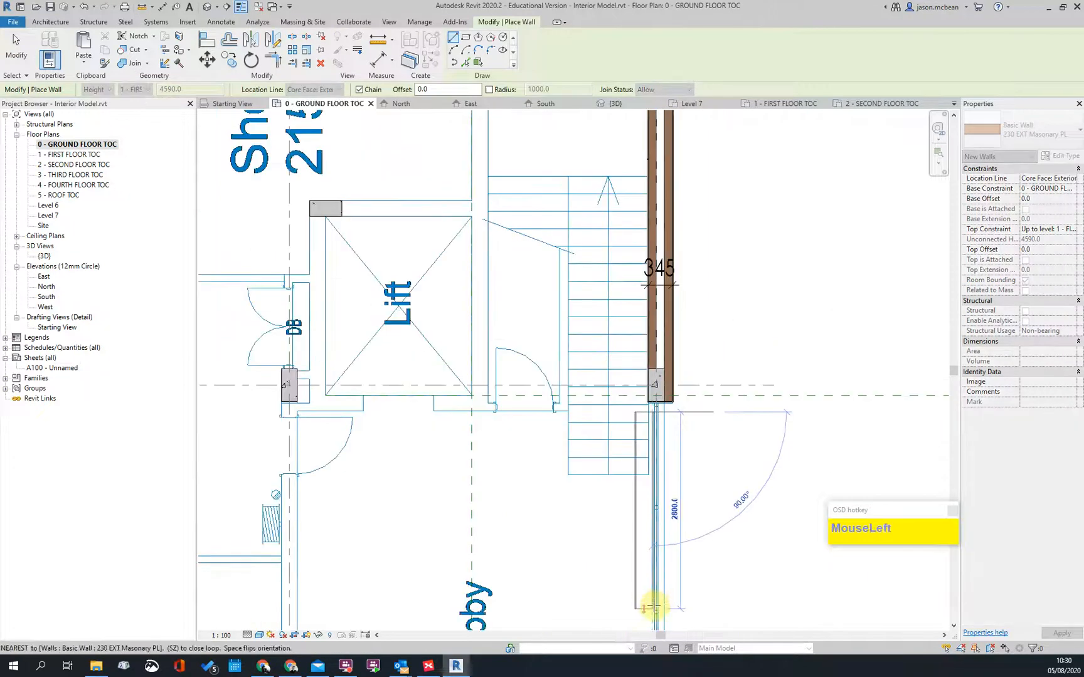
click(653, 607)
scroll(671, 409, up, 2)
key(Escape)
key(Escape)
scroll(632, 408, up, 2)
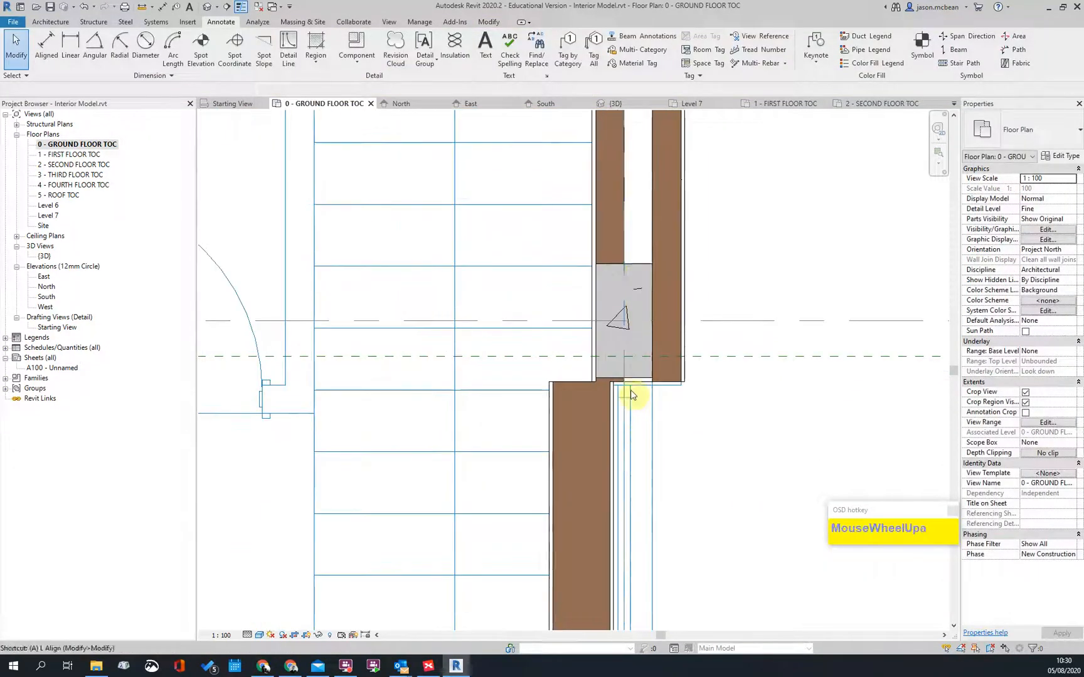
Step: Align the new wall's face with the stair wall above using AL
key(a)
key(l)
click(597, 240)
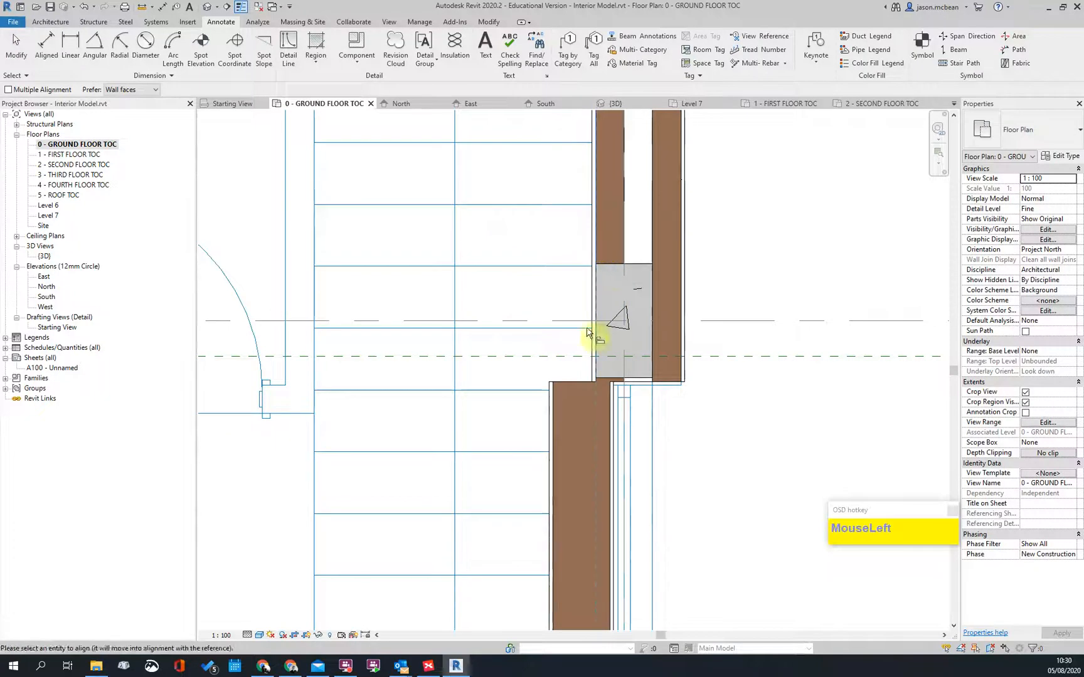
key(Tab)
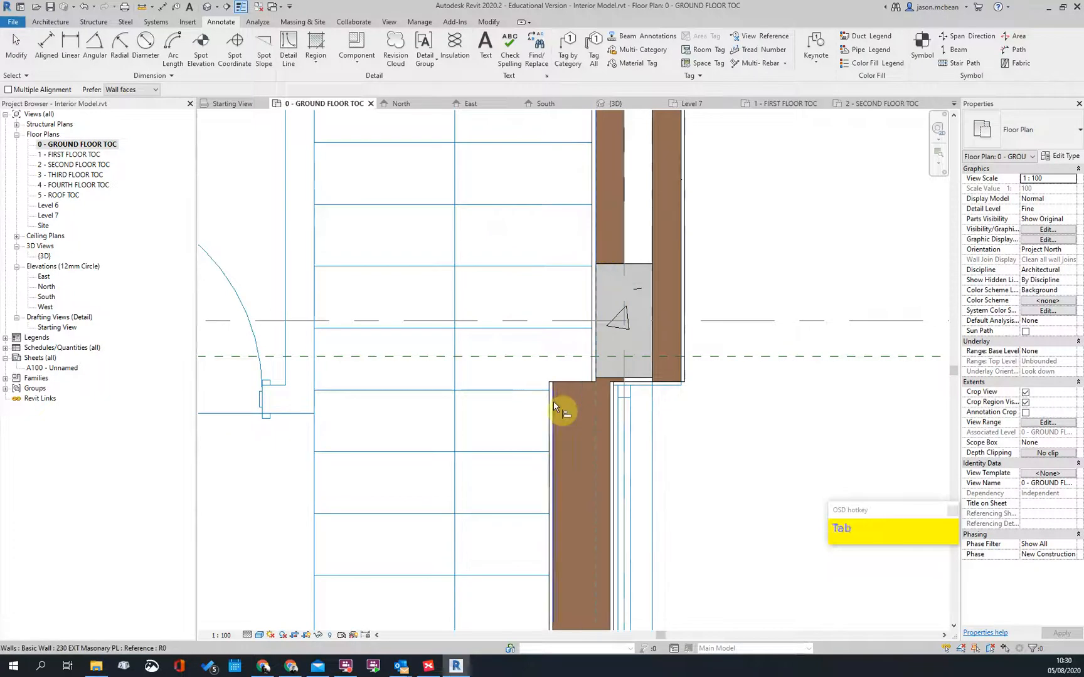
click(554, 405)
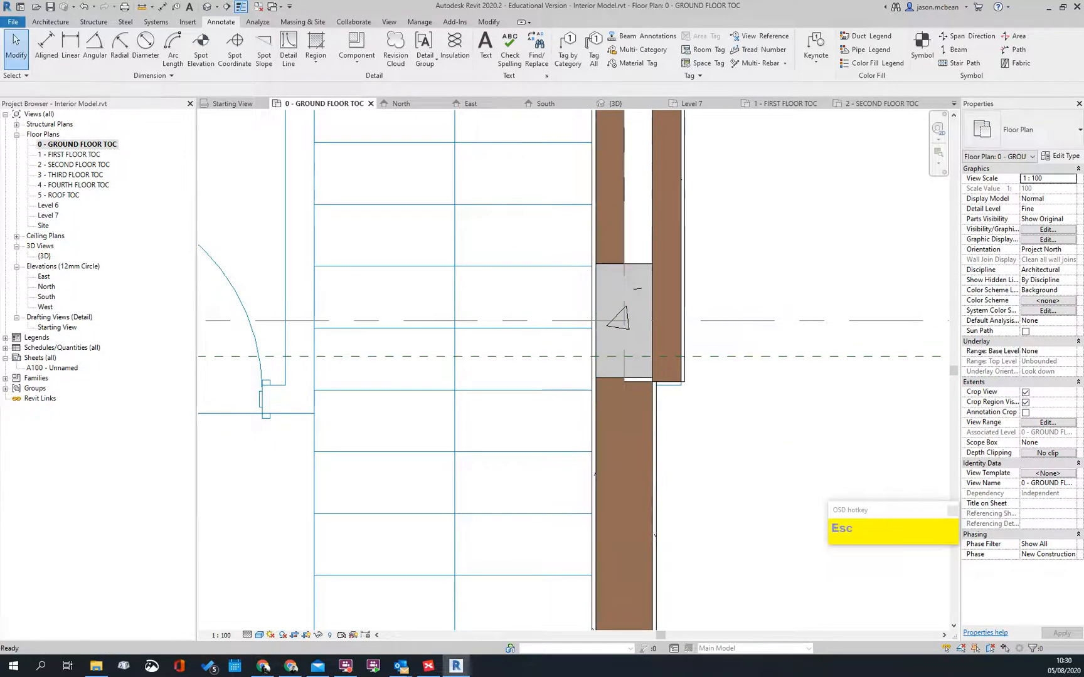
Step: Drag the new masonry wall's end down to the column corner
scroll(694, 388, down, 2)
scroll(723, 474, up, 1)
middle_drag(556, 216, 511, 269)
scroll(542, 401, down, 4)
scroll(536, 338, up, 2)
click(535, 337)
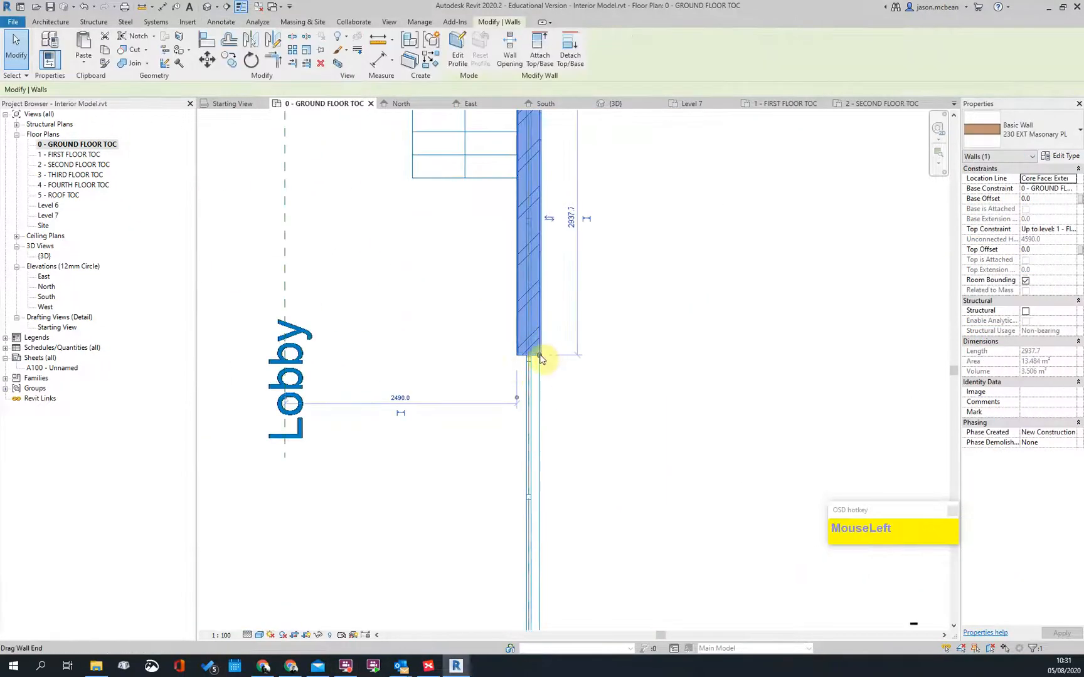
drag(540, 355, 542, 549)
middle_drag(555, 497, 617, 182)
drag(617, 181, 602, 342)
scroll(682, 352, down, 3)
click(682, 352)
scroll(646, 317, up, 2)
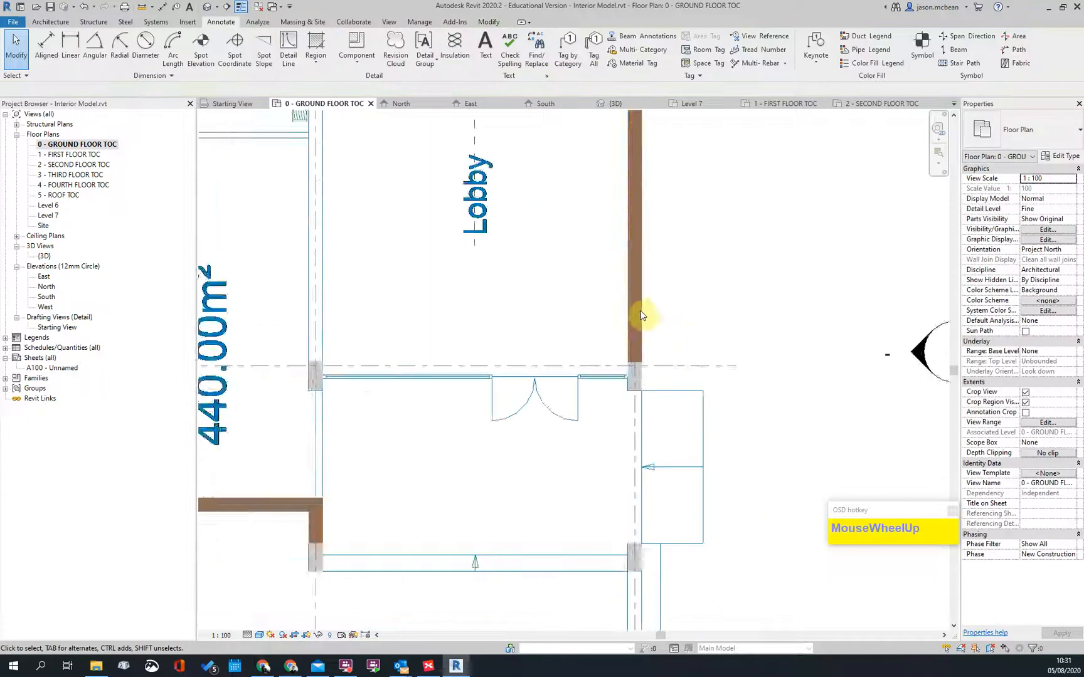
Step: Re-snap the wall end to the column corner, lengthening the wall to 6410
click(640, 356)
scroll(644, 419, up, 3)
drag(634, 399, 632, 427)
click(750, 387)
scroll(581, 449, up, 3)
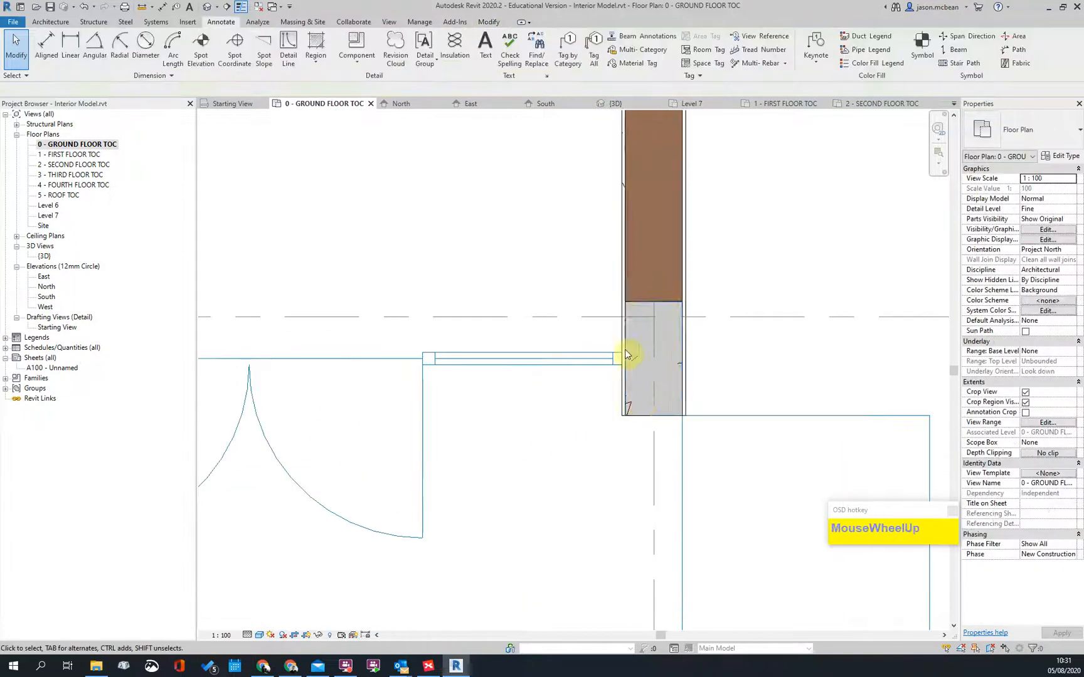
click(621, 285)
click(643, 439)
scroll(645, 439, down, 2)
scroll(649, 421, up, 3)
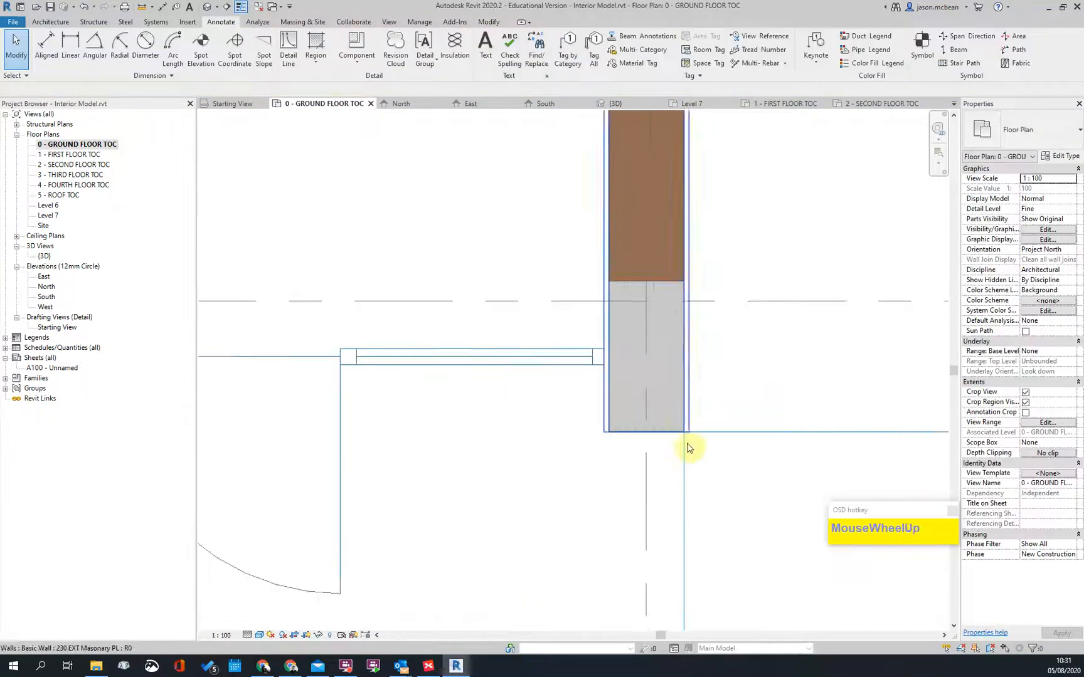
scroll(626, 428, down, 2)
scroll(683, 260, down, 2)
scroll(677, 378, up, 2)
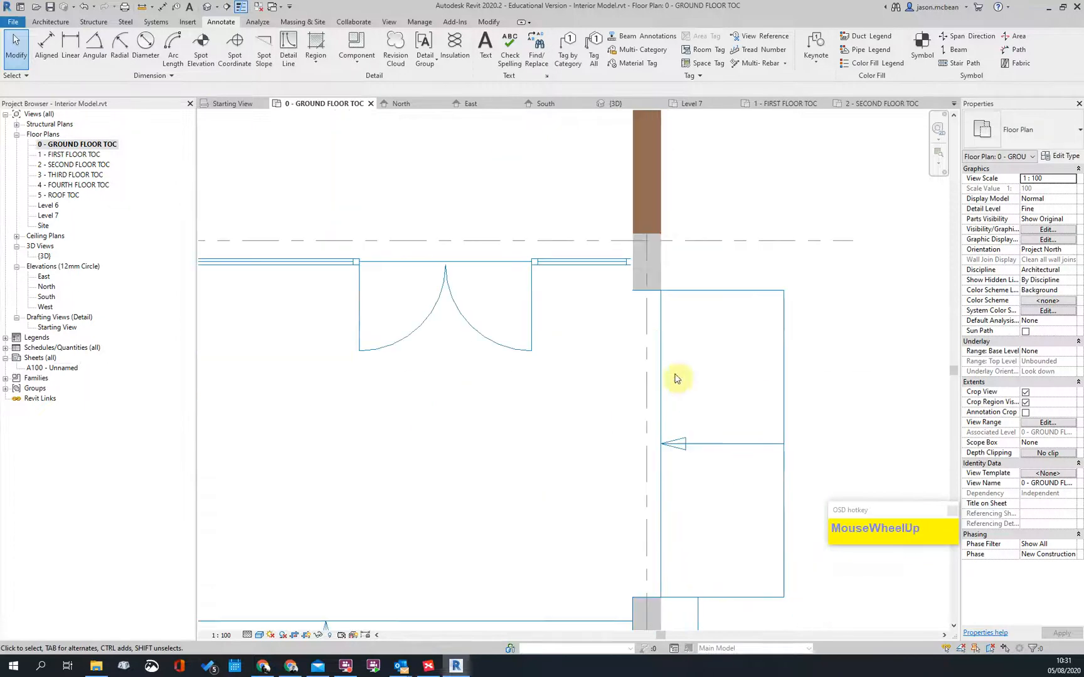
Step: Check the upper wall, then move the view toward the Lobby and Lift
click(664, 285)
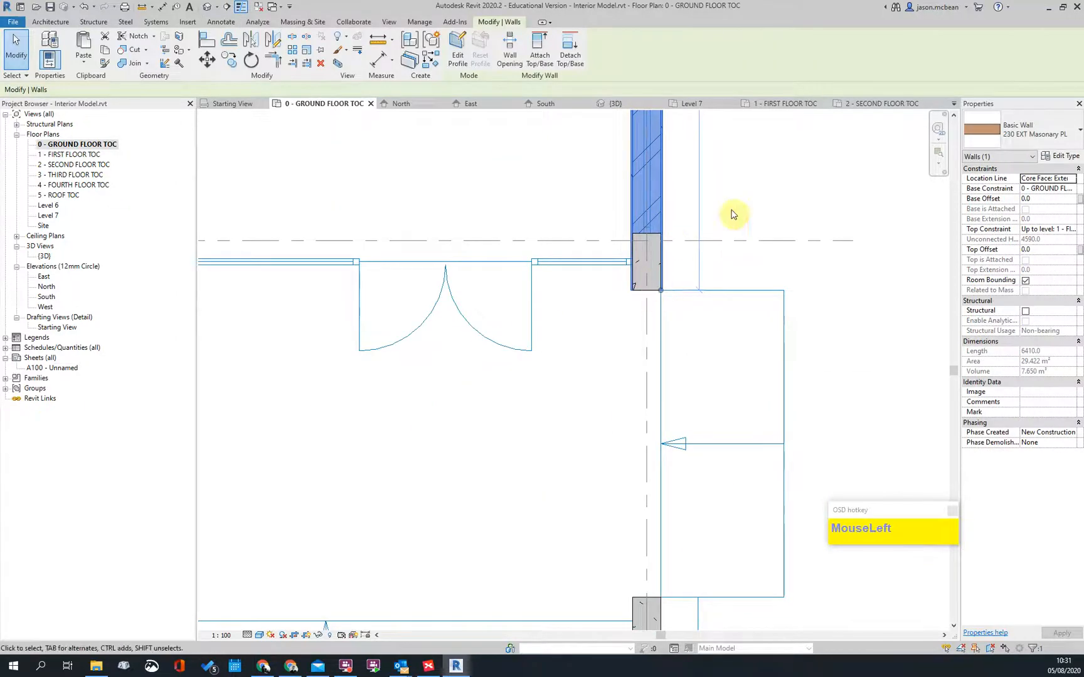
scroll(627, 263, down, 2)
middle_drag(624, 315, 685, 376)
scroll(671, 345, up, 3)
key(Escape)
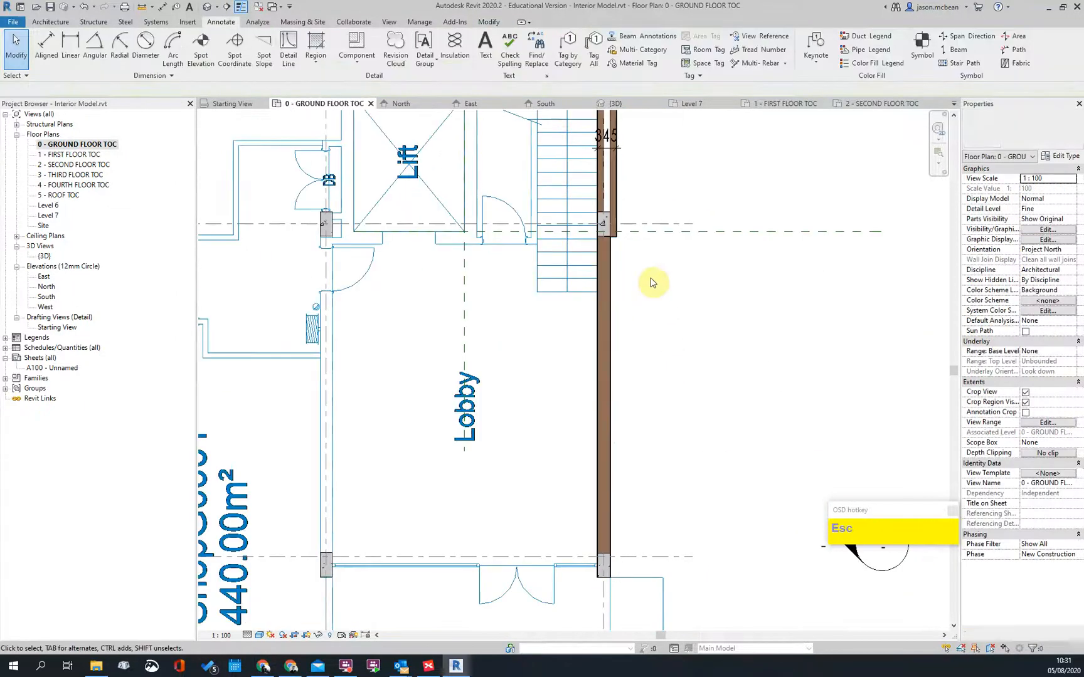
scroll(605, 273, up, 5)
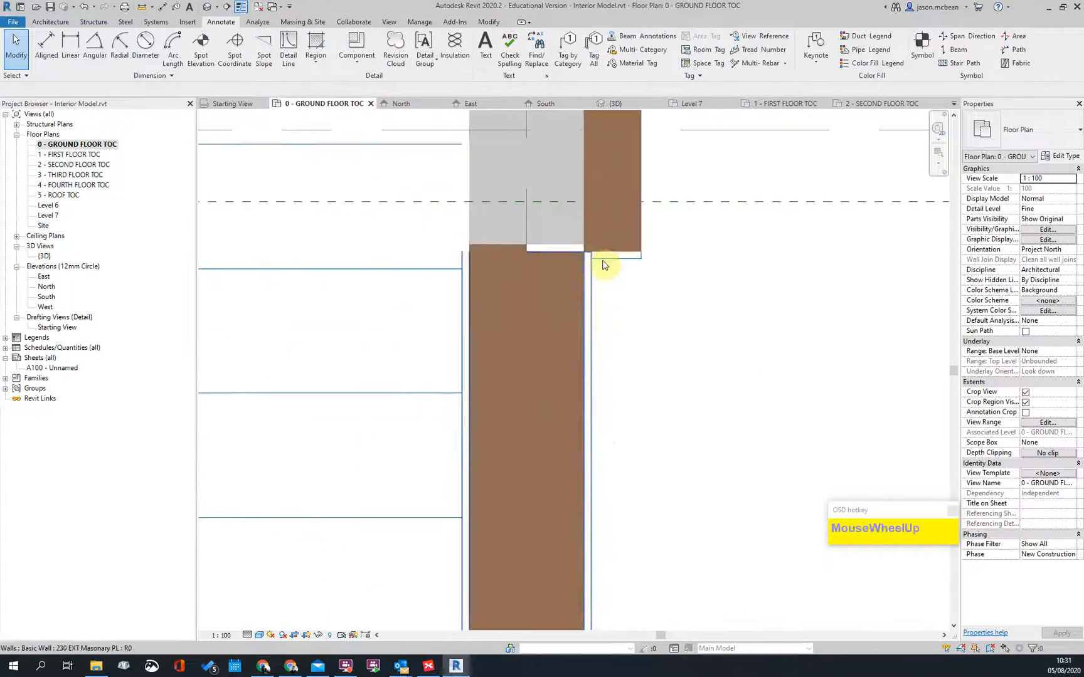
Step: Inspect the cavity wall and lobby masonry wall where they meet at the stair corner
click(615, 194)
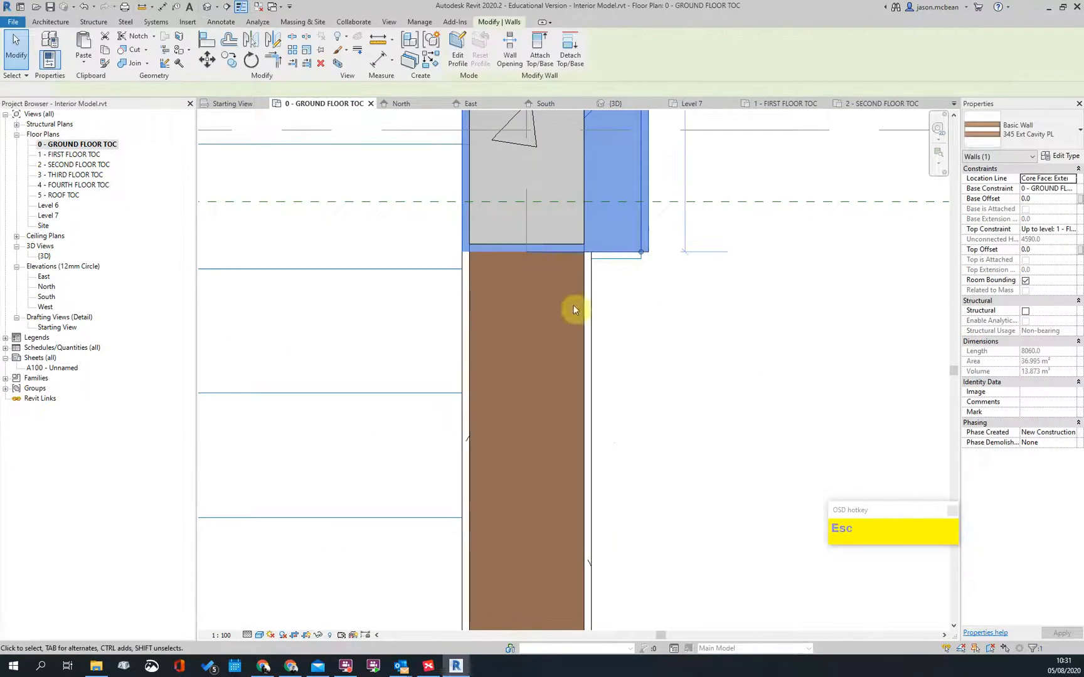
key(Escape)
click(591, 296)
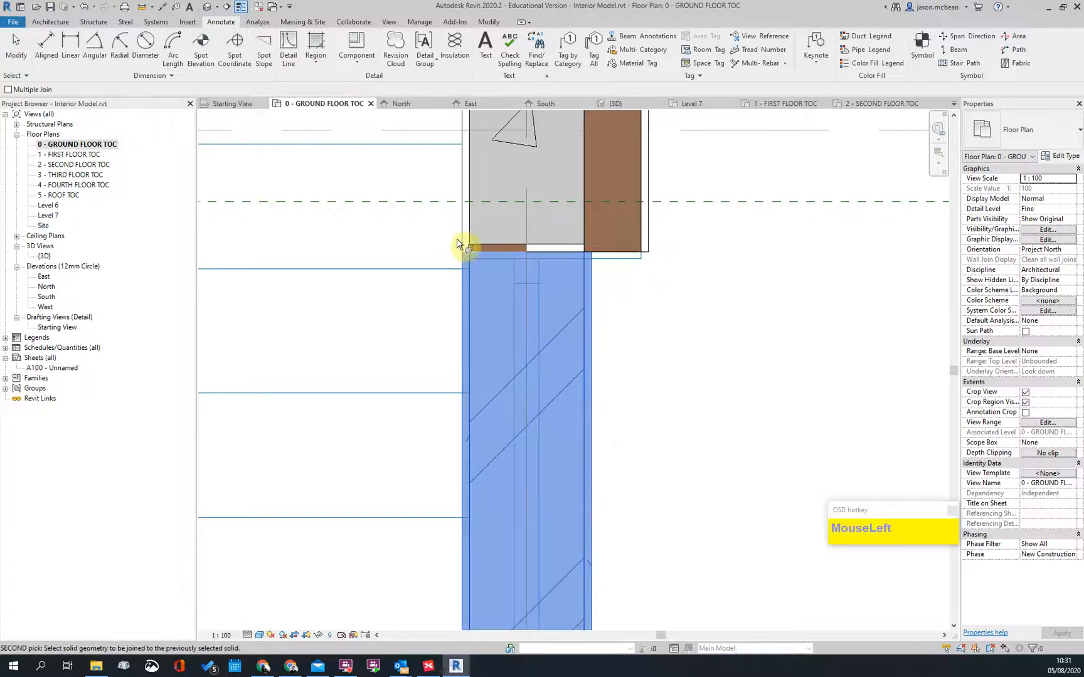
key(Escape)
scroll(633, 243, up, 2)
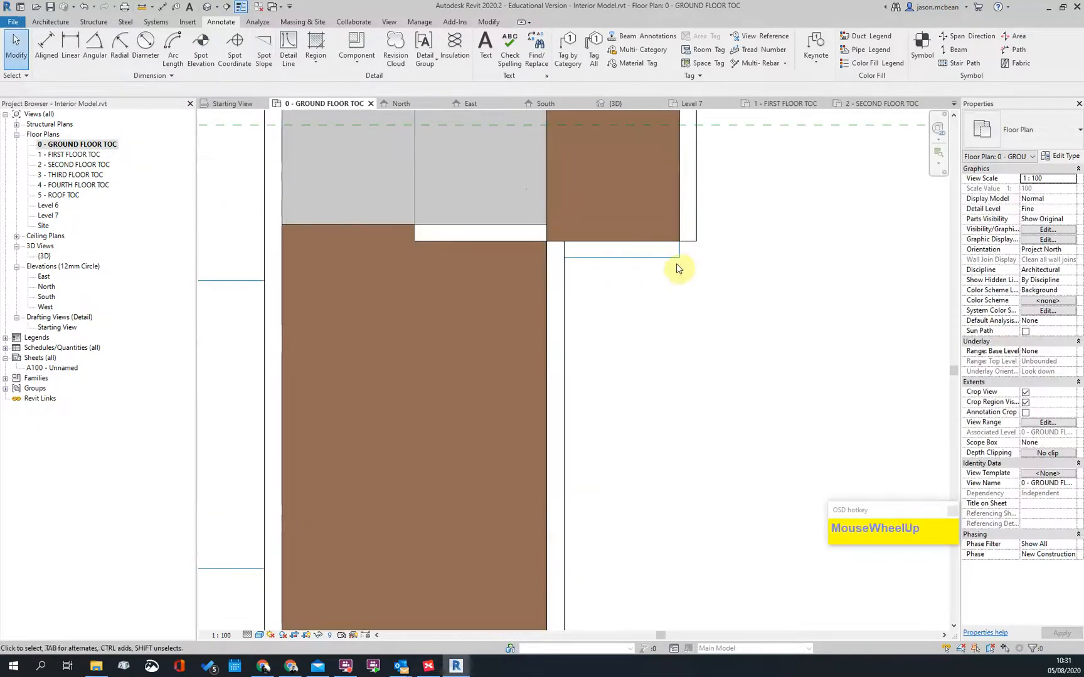
scroll(665, 273, down, 3)
key(Escape)
click(694, 235)
key(Escape)
click(638, 271)
key(Escape)
scroll(702, 234, down, 3)
scroll(701, 231, up, 3)
scroll(643, 280, down, 3)
key(Escape)
middle_drag(665, 324, 499, 401)
scroll(478, 343, up, 1)
scroll(483, 342, up, 1)
scroll(516, 327, down, 2)
key(Escape)
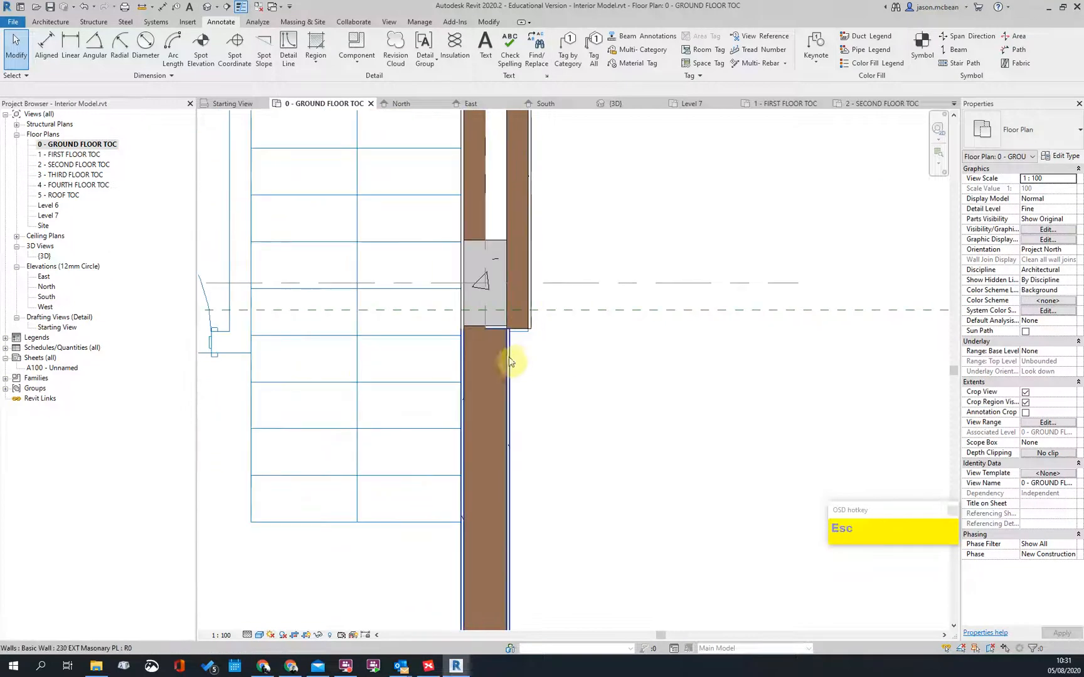
Step: Set Disallow Join on the masonry wall's top end and extend it to the cavity wall
click(491, 346)
scroll(488, 347, up, 2)
drag(532, 312, 524, 391)
right_click(529, 382)
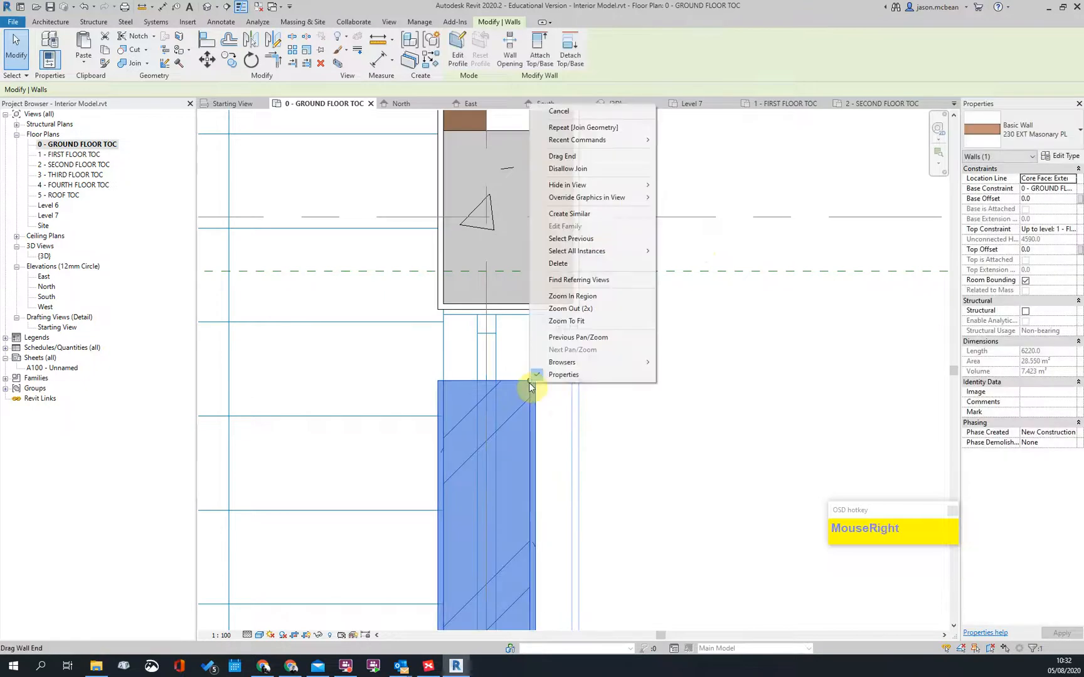
click(574, 169)
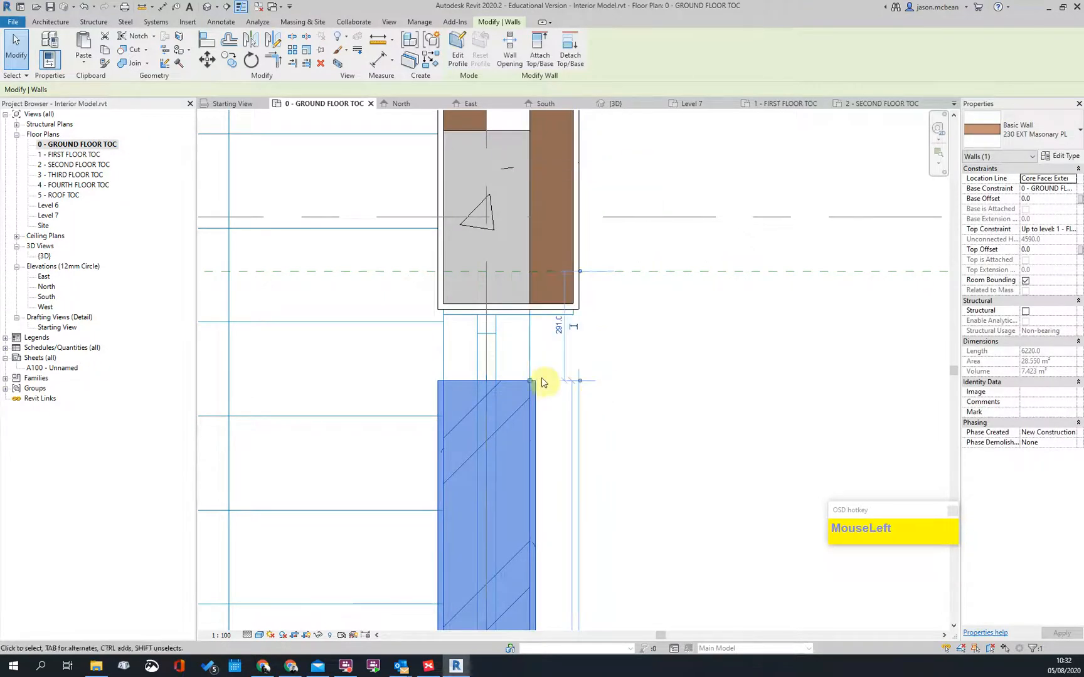
drag(531, 380, 532, 304)
key(Escape)
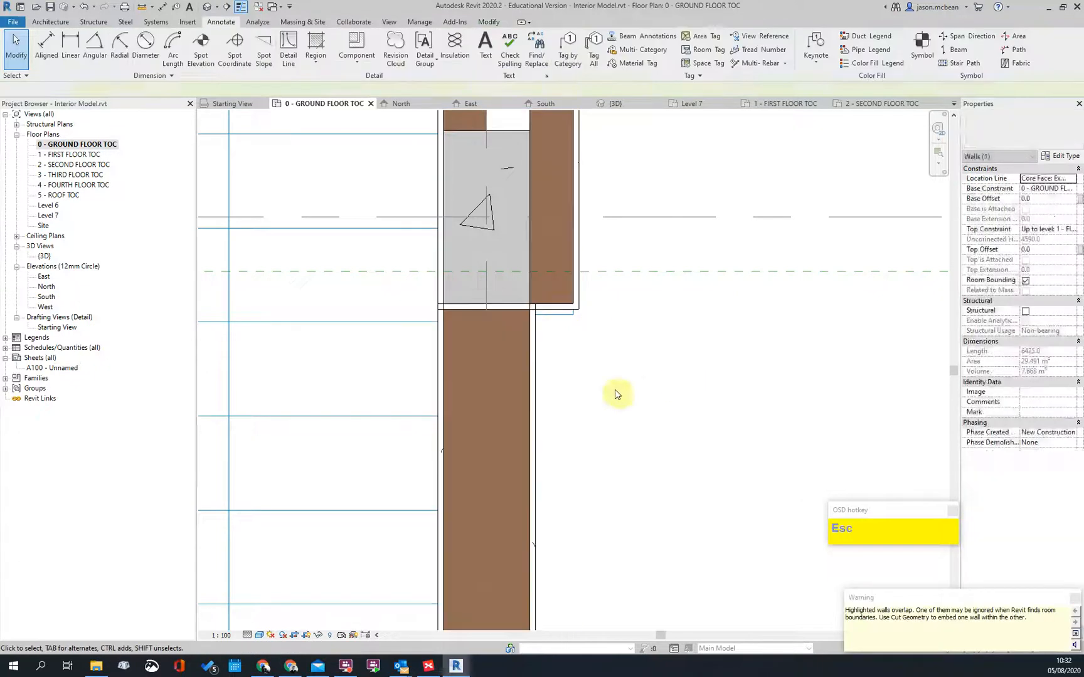
scroll(571, 348, up, 3)
Step: Try Join Geometry on the two walls, then undo it
key(j)
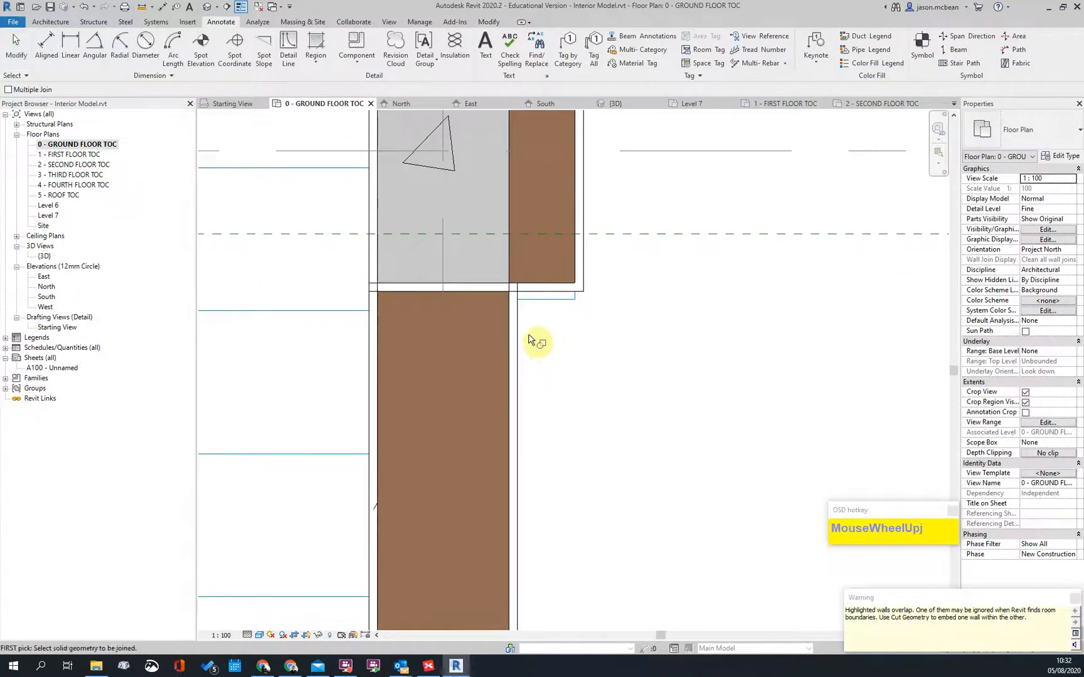
click(523, 335)
click(582, 289)
key(Escape)
scroll(474, 268, up, 2)
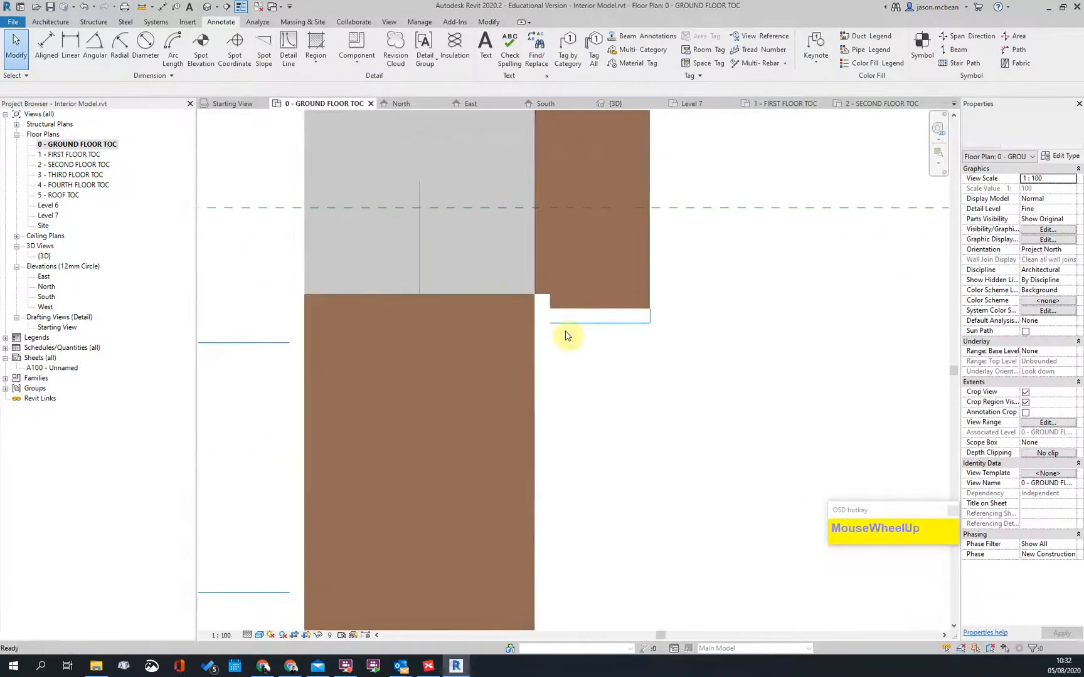
key(ctrl+z)
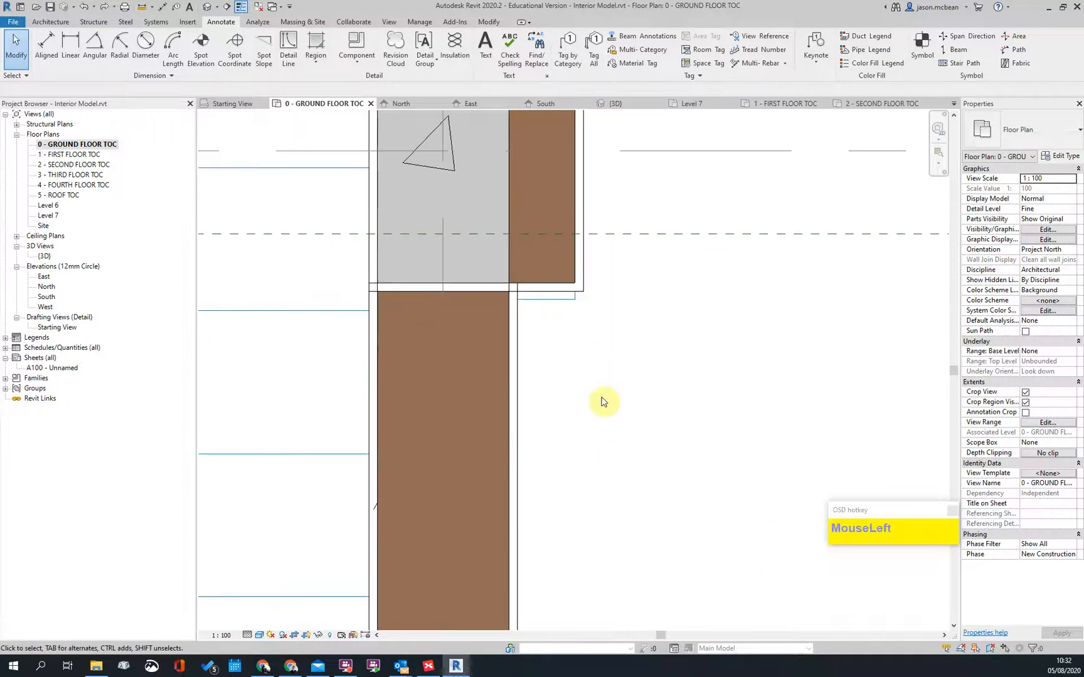
Step: Pull the masonry wall's top end up to the cavity wall face
click(518, 334)
scroll(502, 288, up, 3)
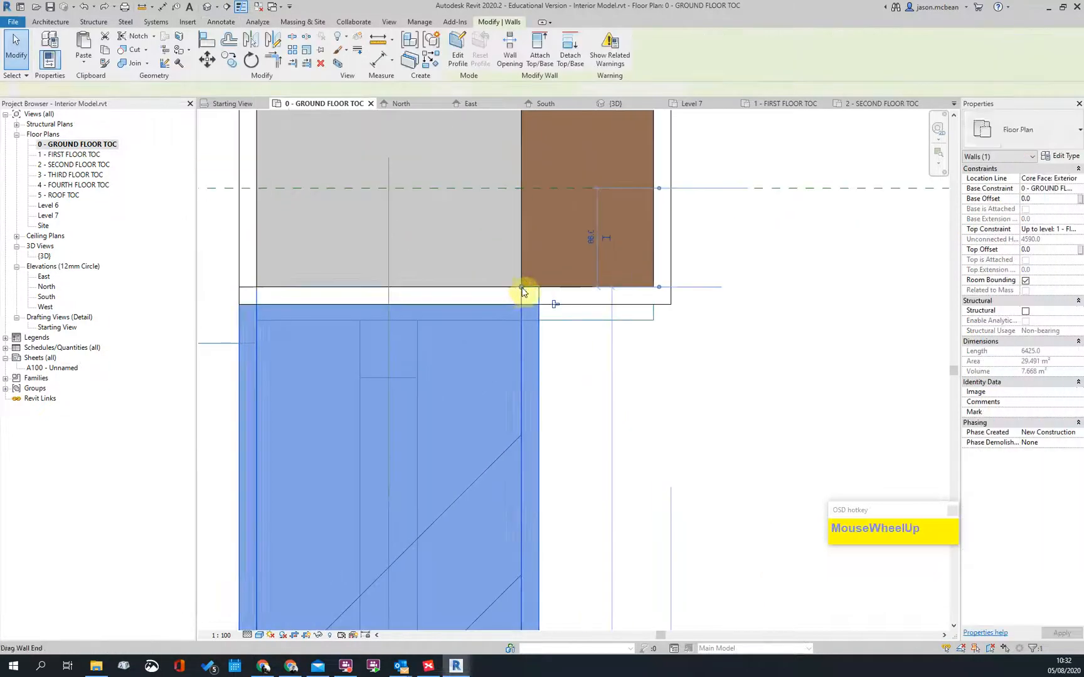
click(523, 321)
drag(521, 321, 521, 305)
click(707, 430)
scroll(553, 360, down, 2)
key(Escape)
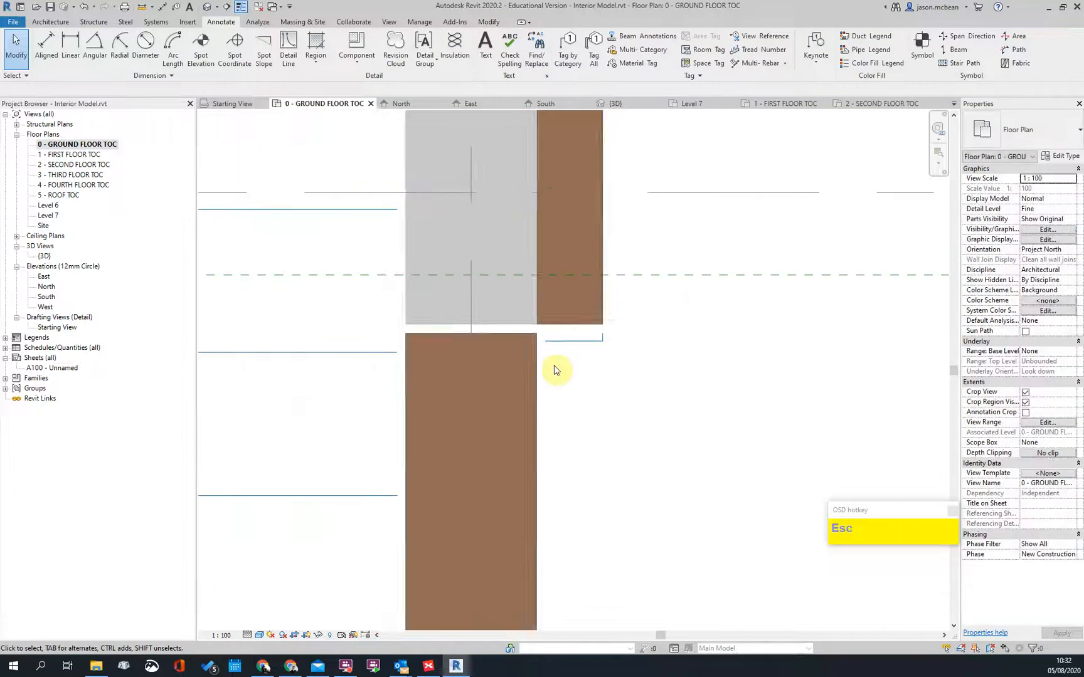
scroll(454, 332, up, 1)
scroll(454, 339, up, 1)
click(520, 345)
key(Escape)
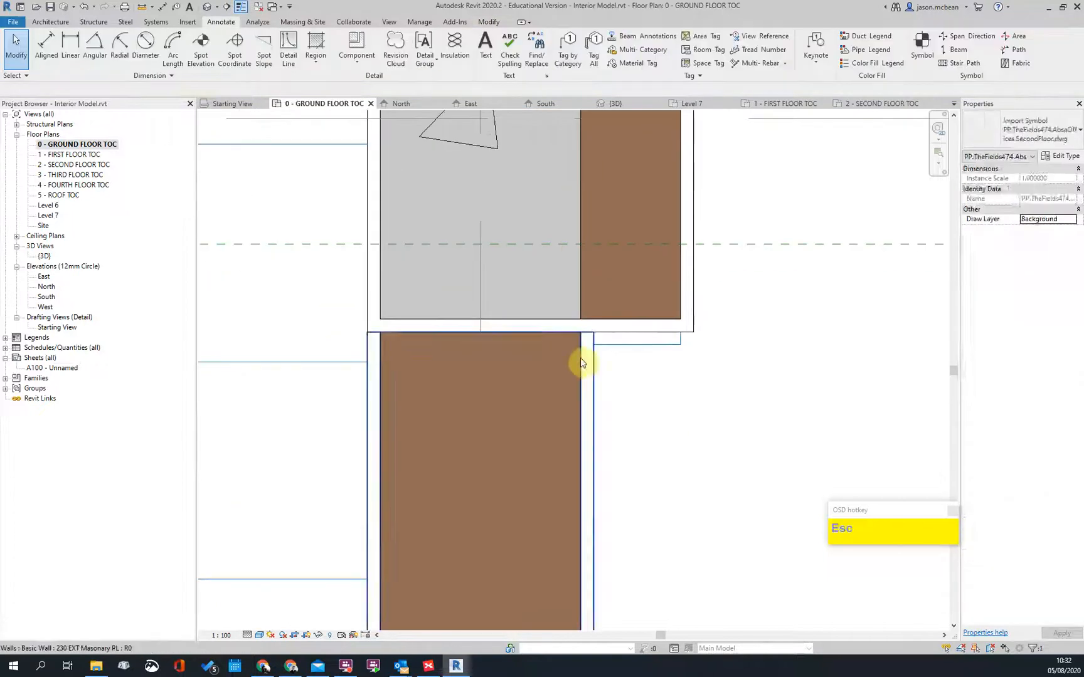
click(582, 349)
drag(580, 333, 580, 320)
key(Escape)
click(632, 376)
key(Escape)
Step: Snap the masonry wall's top end to the corner intersection and review the Lobby
click(595, 387)
key(Escape)
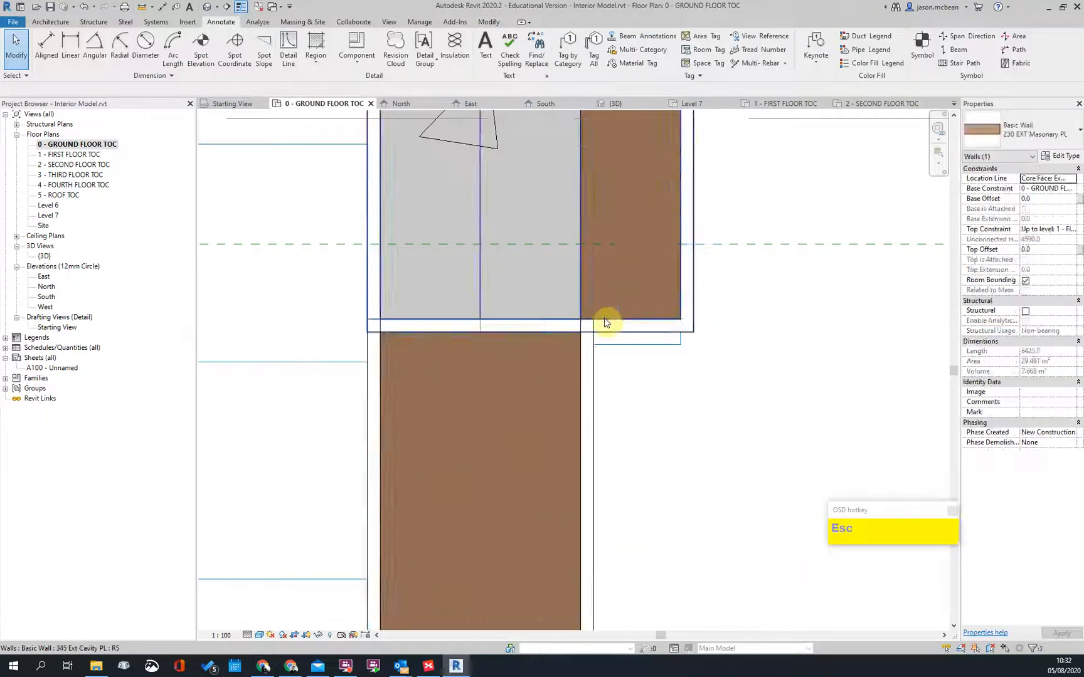
scroll(648, 377, down, 3)
scroll(533, 338, up, 1)
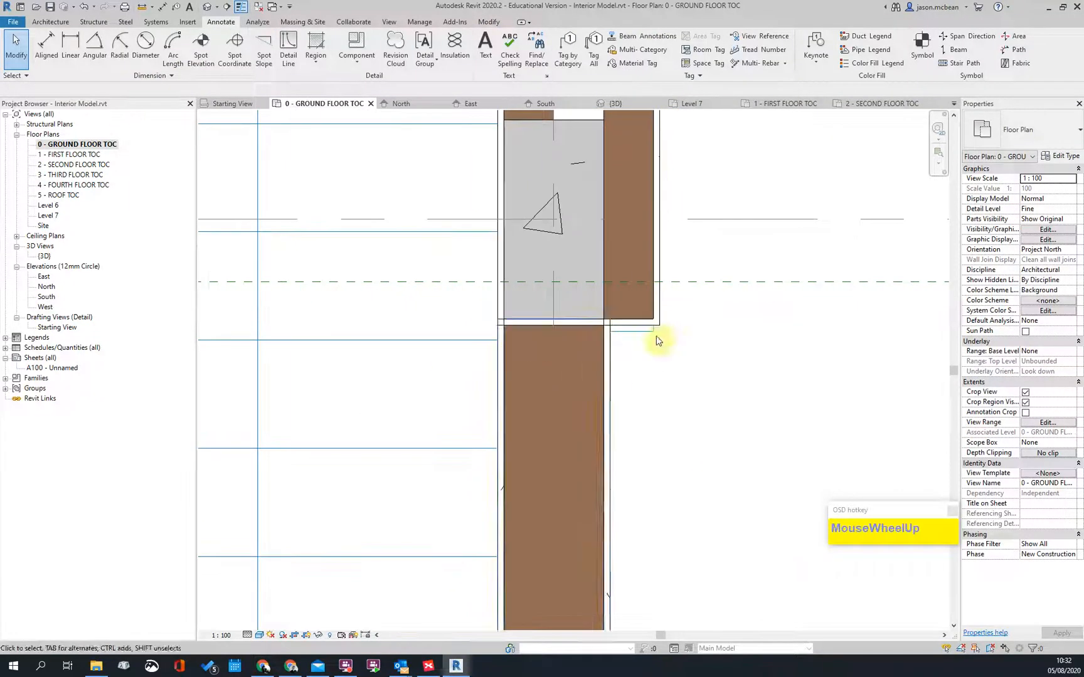
click(604, 356)
drag(605, 325, 603, 327)
click(685, 394)
scroll(690, 386, down, 3)
scroll(581, 366, down, 3)
middle_drag(694, 452, 614, 230)
scroll(591, 292, up, 3)
scroll(594, 301, down, 3)
scroll(646, 444, down, 4)
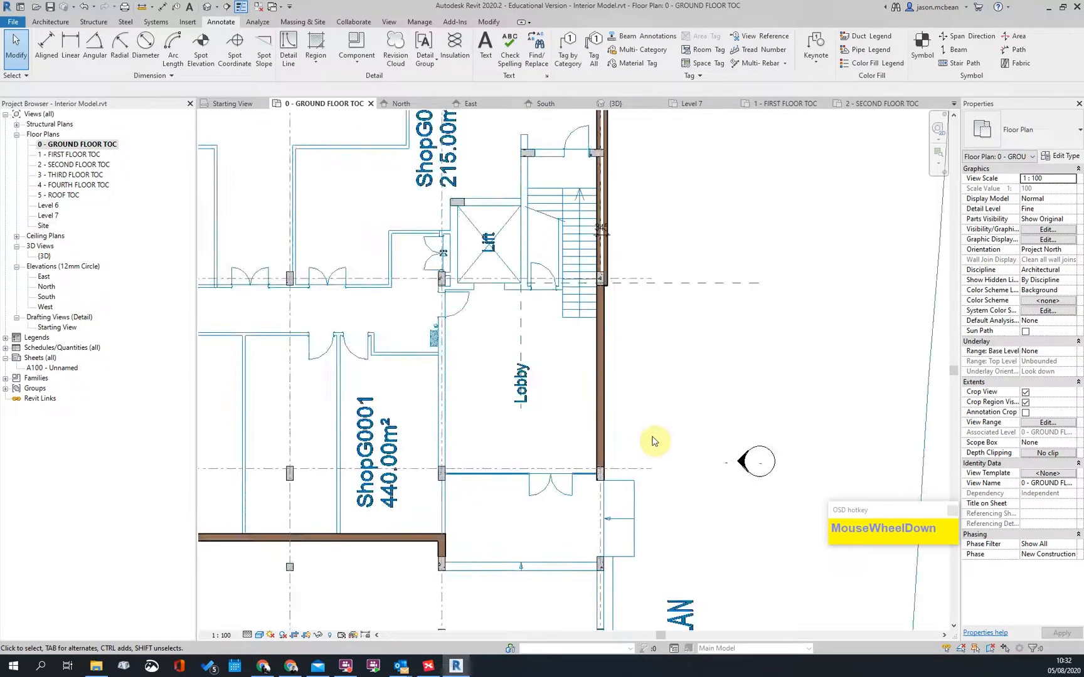
scroll(537, 489, up, 2)
scroll(675, 356, down, 2)
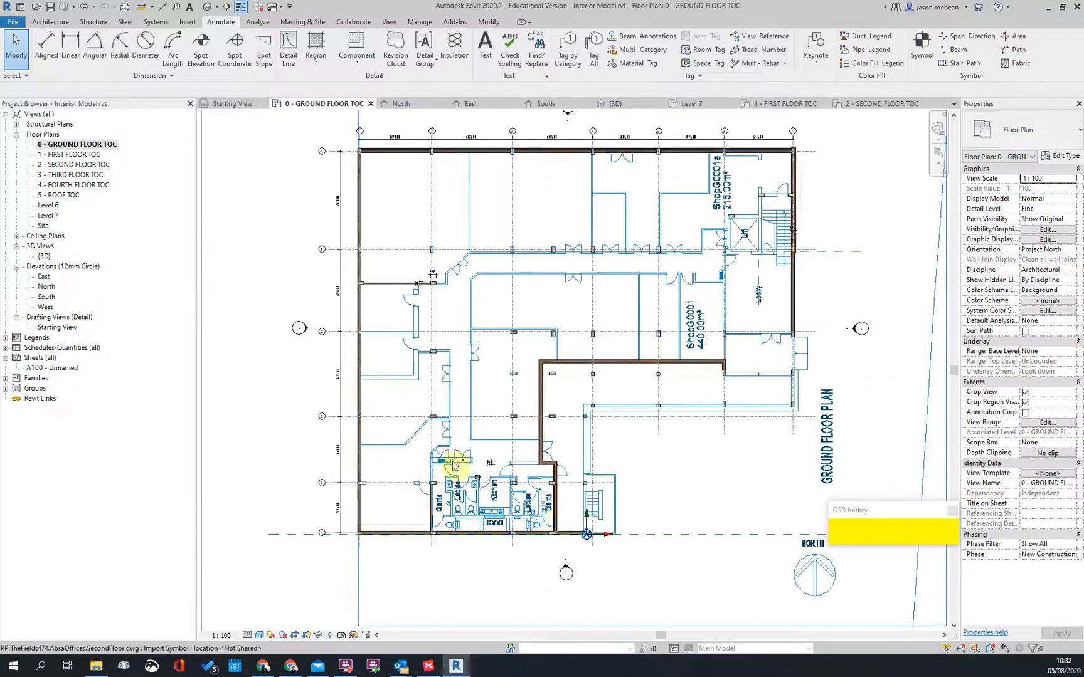
scroll(447, 461, up, 2)
scroll(453, 464, down, 2)
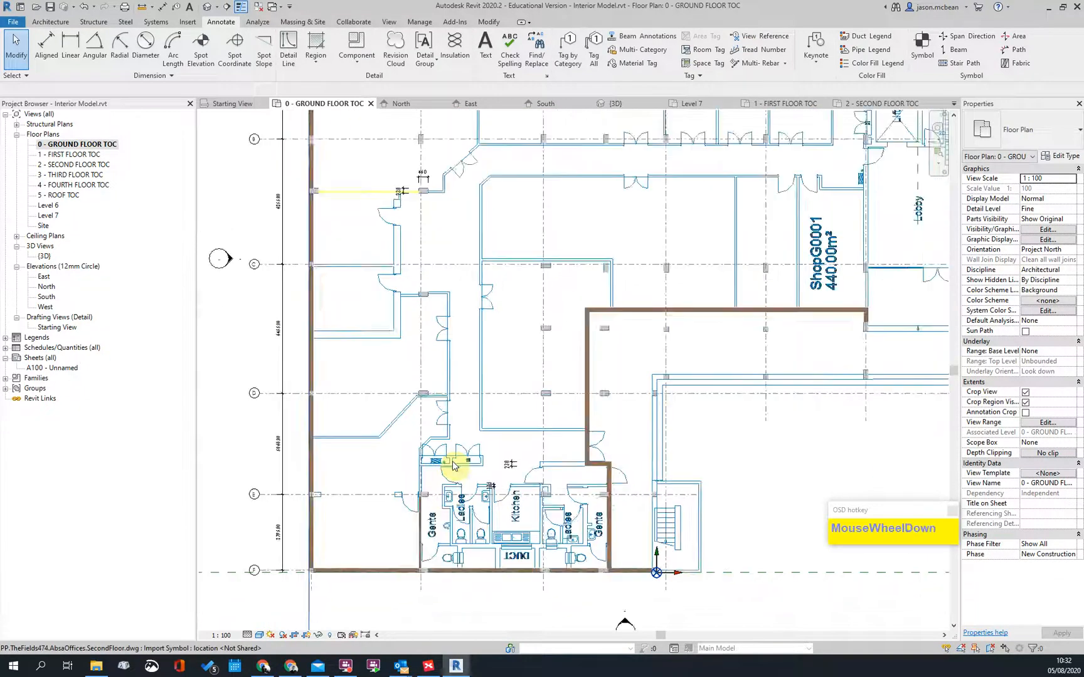
scroll(452, 423, up, 2)
scroll(624, 508, down, 3)
middle_drag(624, 508, 550, 441)
scroll(665, 389, up, 5)
scroll(759, 401, down, 3)
scroll(750, 303, up, 6)
scroll(631, 341, down, 3)
scroll(639, 350, up, 2)
scroll(640, 350, down, 2)
scroll(639, 349, up, 2)
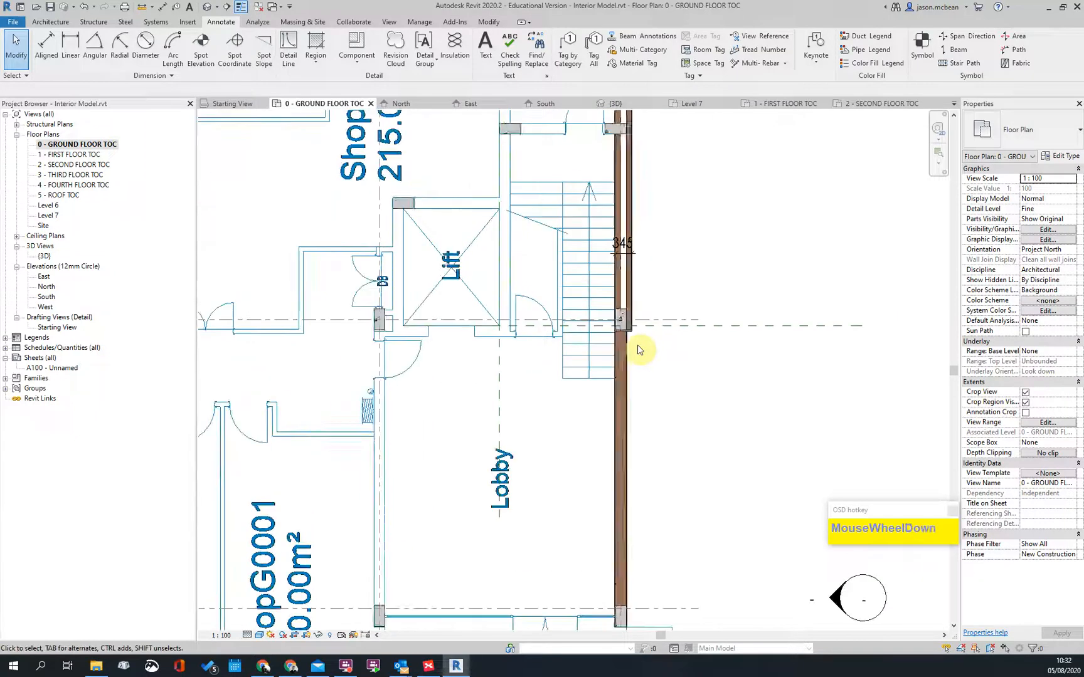
scroll(639, 349, down, 3)
click(290, 668)
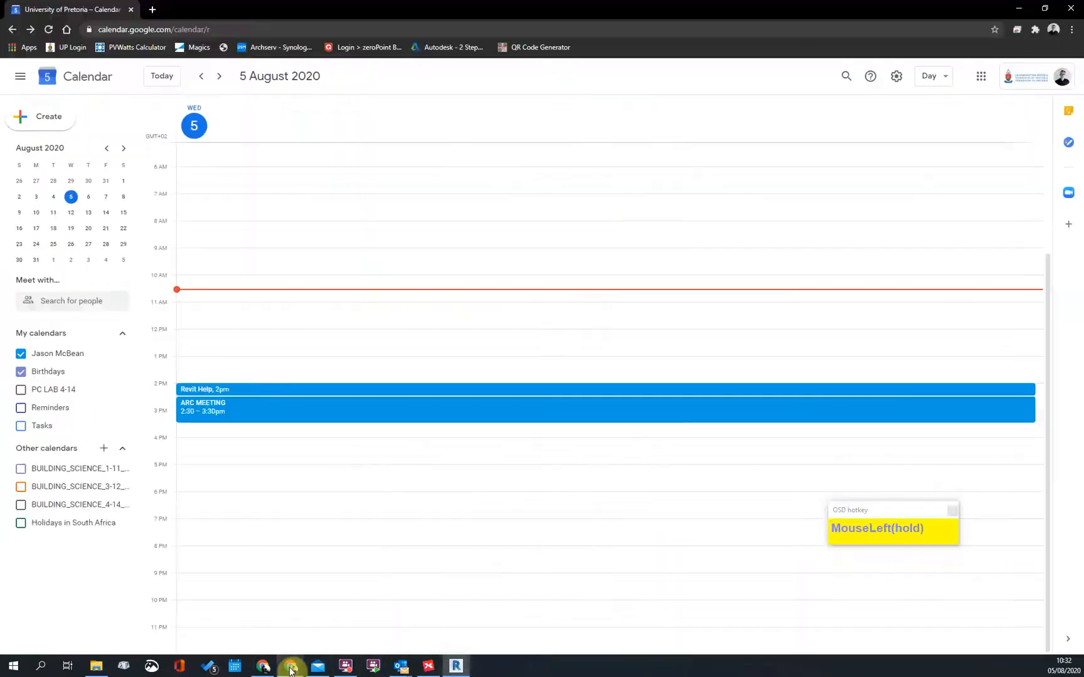
click(268, 669)
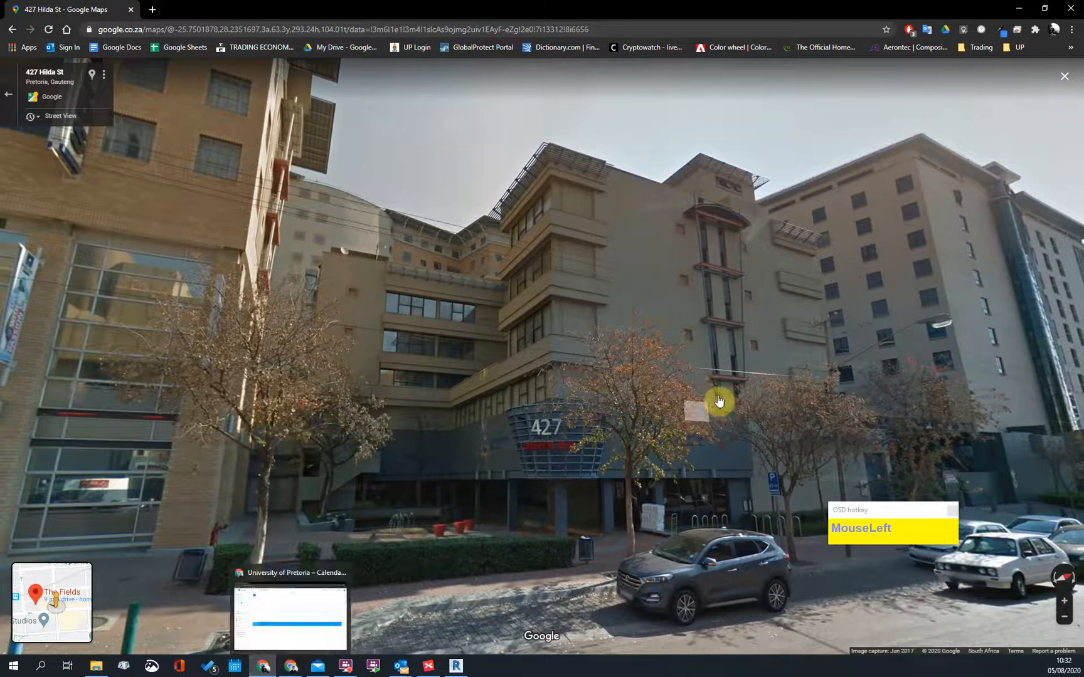
scroll(780, 226, up, 1)
scroll(494, 325, up, 2)
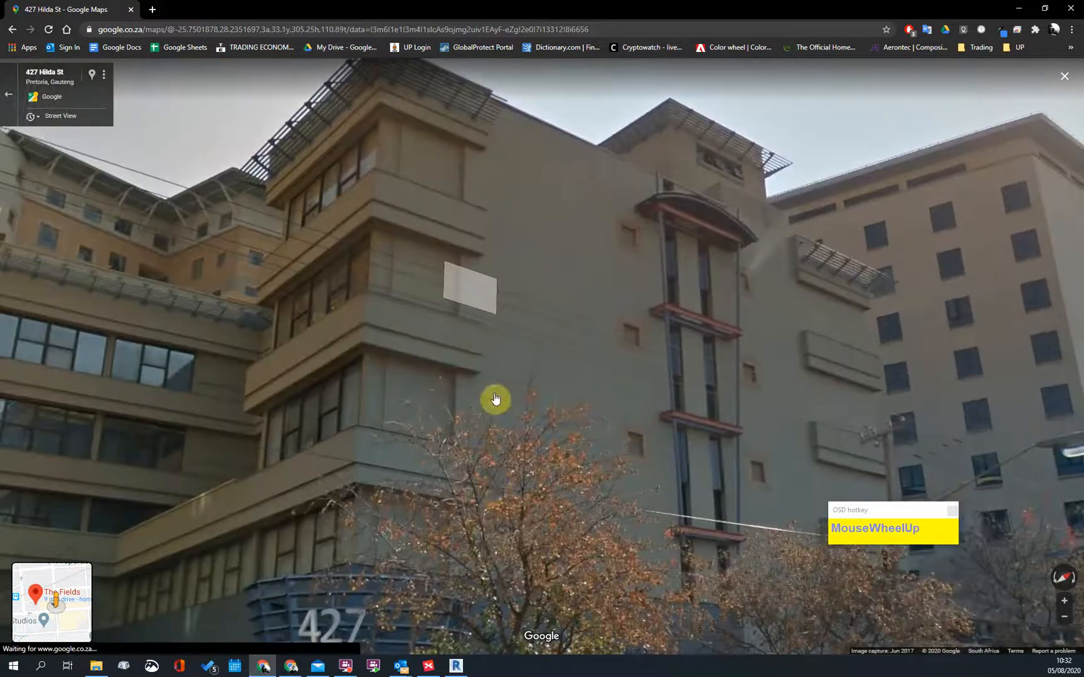
scroll(494, 592, up, 1)
scroll(737, 481, up, 2)
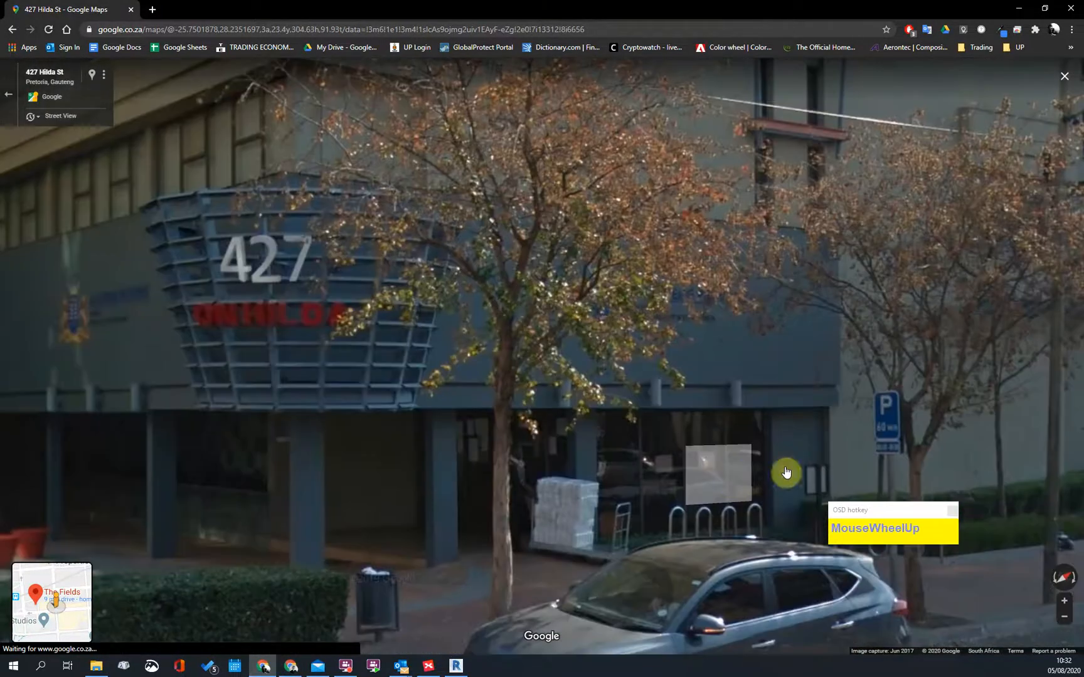
scroll(757, 475, down, 3)
scroll(814, 276, up, 1)
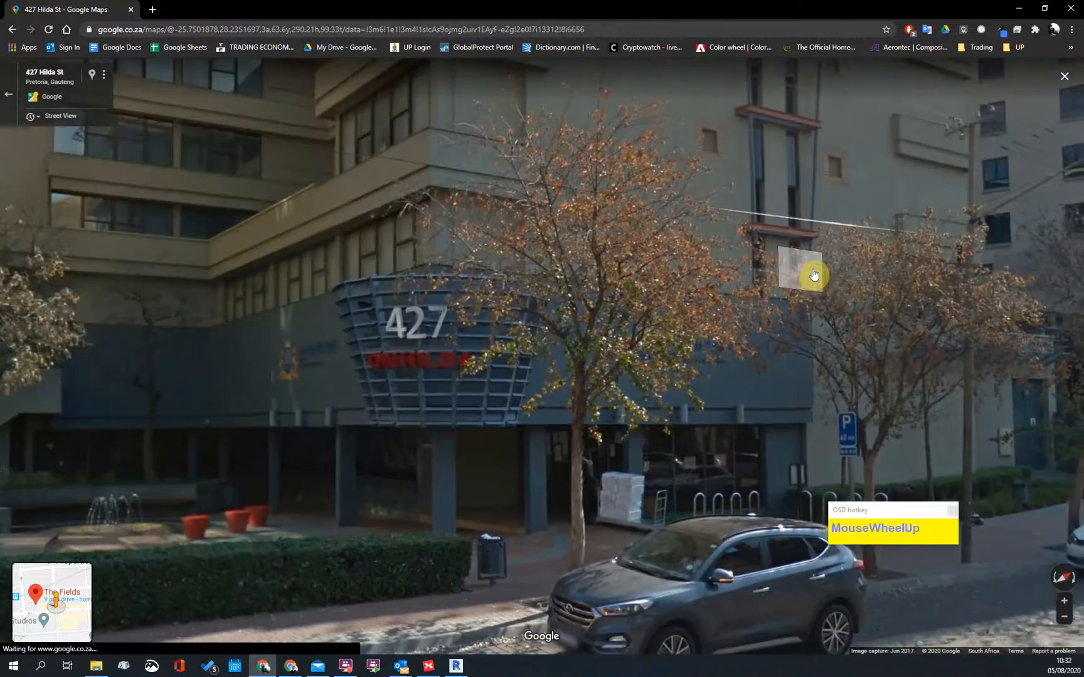
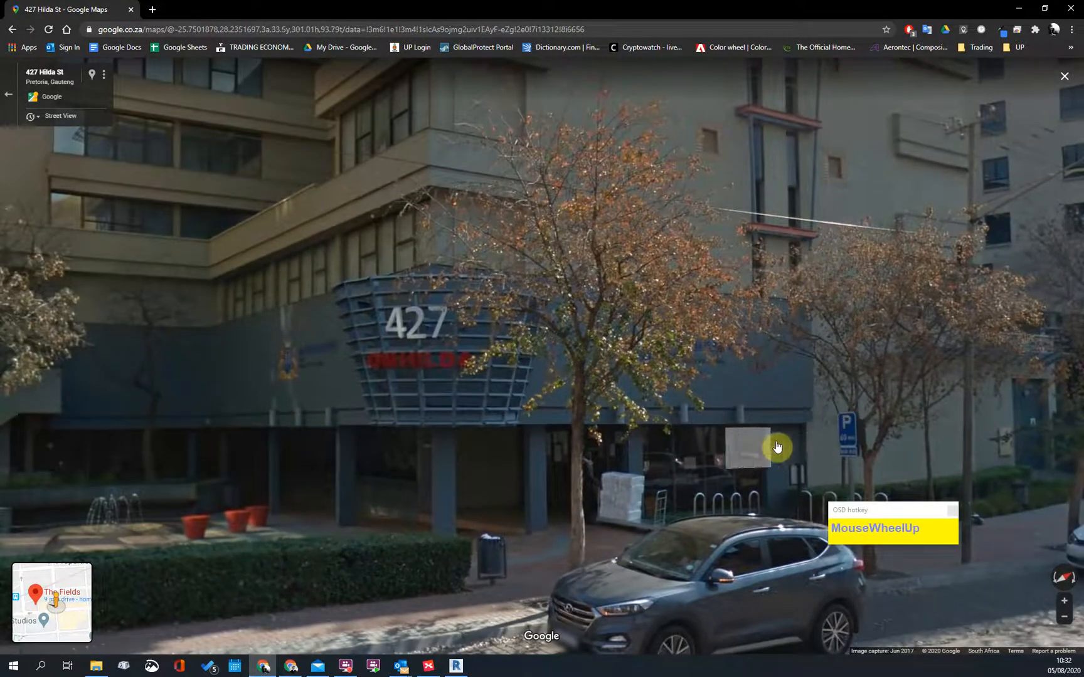
scroll(646, 453, down, 1)
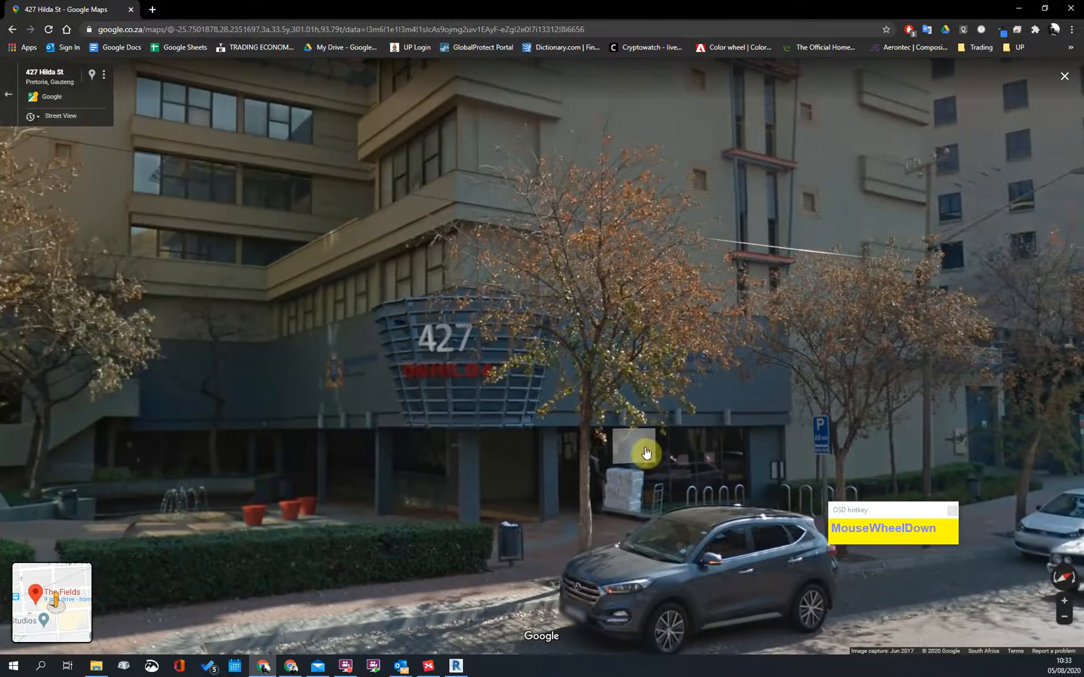
scroll(656, 322, up, 2)
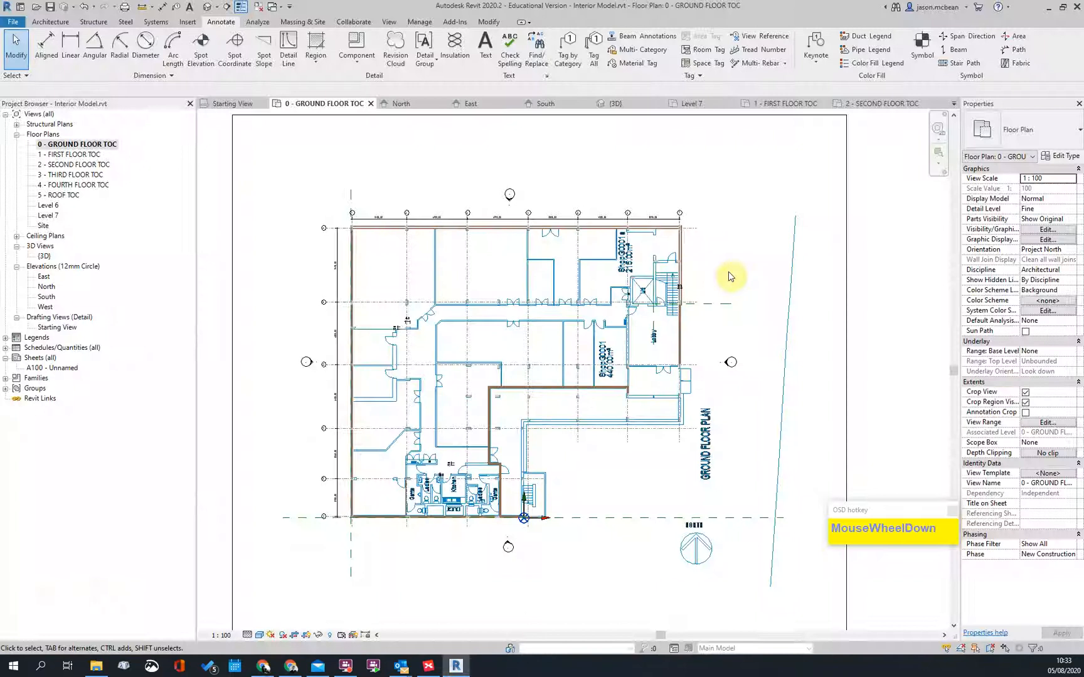
scroll(721, 264, up, 3)
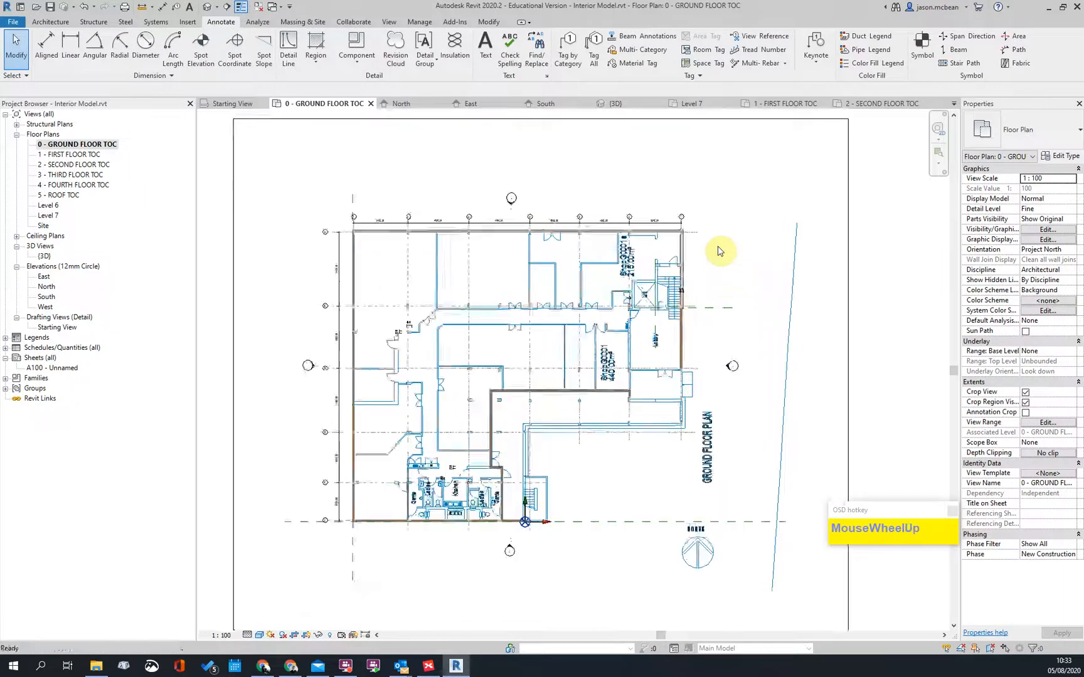
Step: Select the bottom exterior wall on the ground floor plan to inspect it
scroll(709, 299, down, 3)
scroll(419, 289, up, 3)
scroll(423, 254, down, 3)
scroll(431, 508, up, 3)
scroll(483, 383, up, 2)
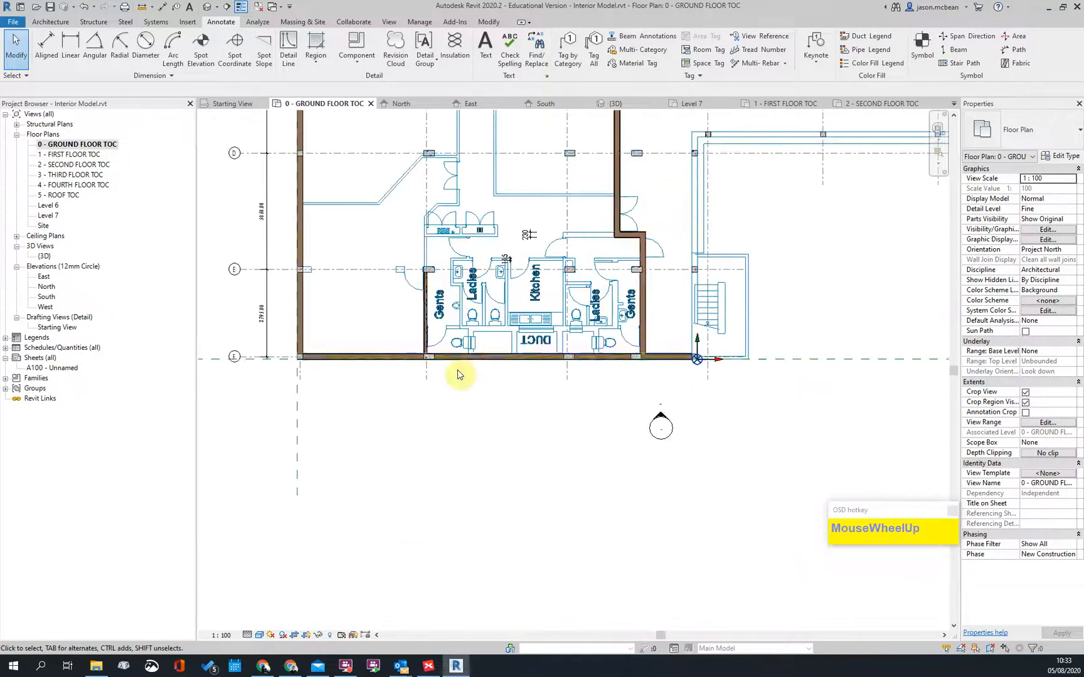
click(480, 359)
Step: Open 1 - FIRST FLOOR TOC and look over the toilet block area
scroll(530, 416, down, 3)
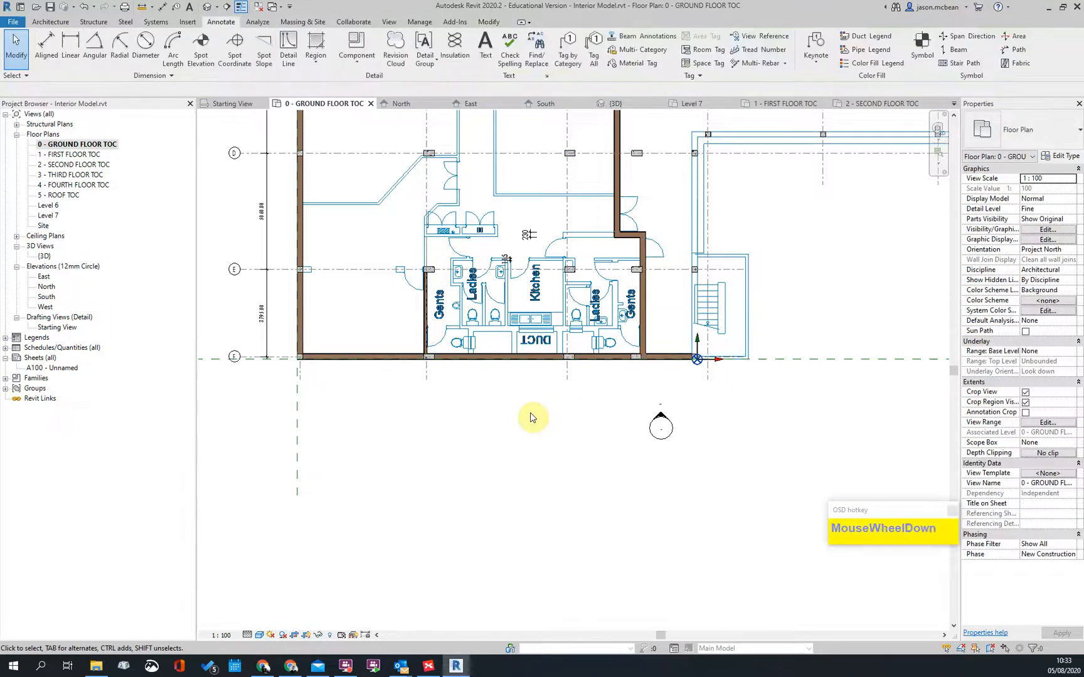
scroll(544, 400, up, 3)
scroll(545, 400, down, 3)
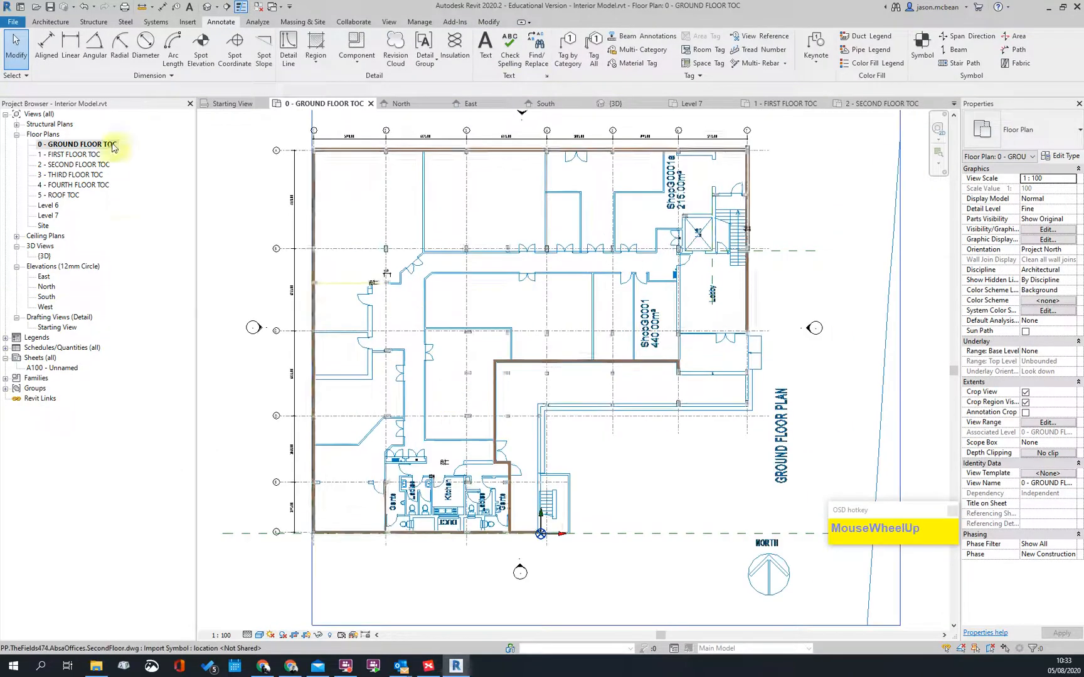
click(69, 155)
double_click(68, 155)
scroll(684, 472, down, 2)
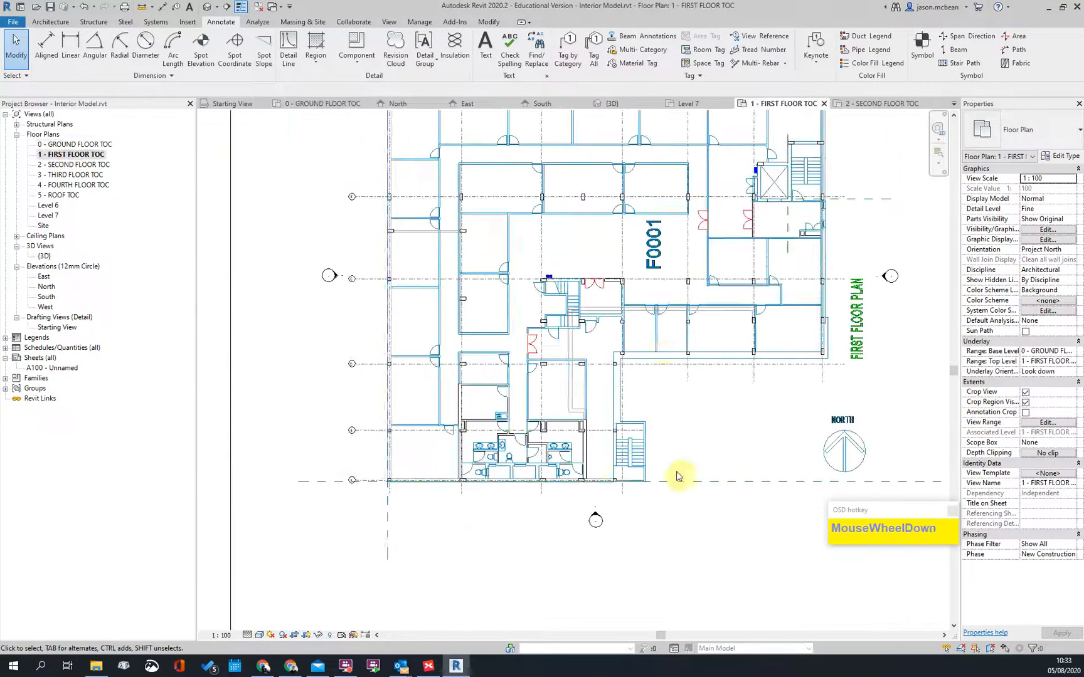
scroll(663, 349, up, 3)
scroll(344, 479, up, 2)
middle_drag(380, 554, 477, 605)
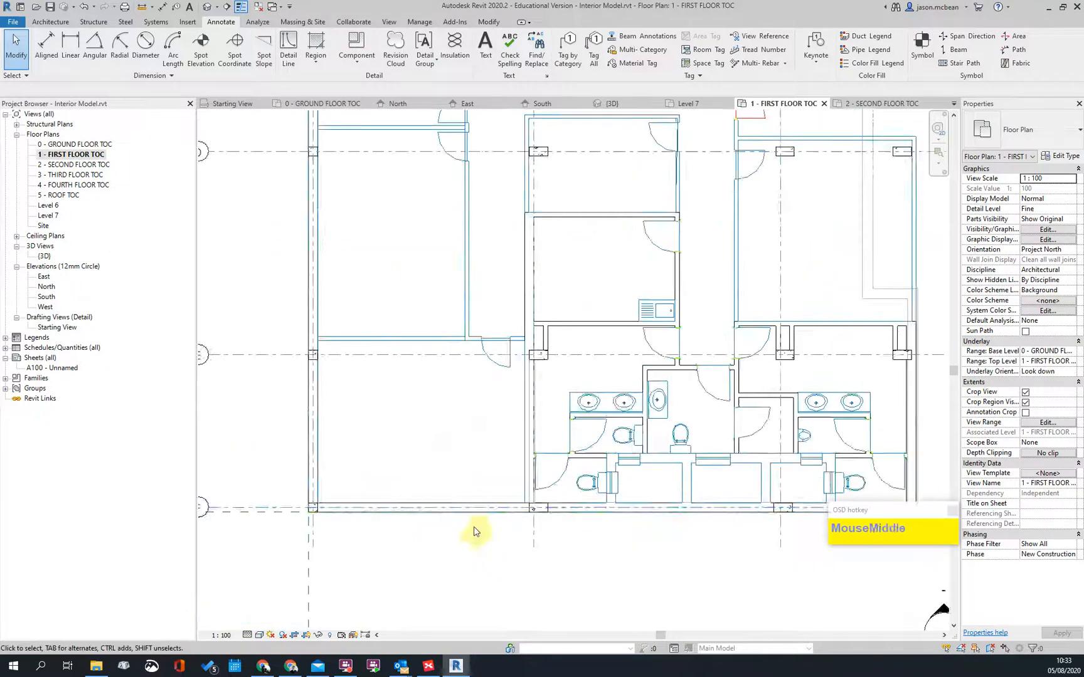
scroll(243, 190, down, 3)
Step: Orbit the default 3D view to a front-right corner, then open 2 - SECOND FLOOR TOC
click(207, 7)
scroll(520, 363, down, 3)
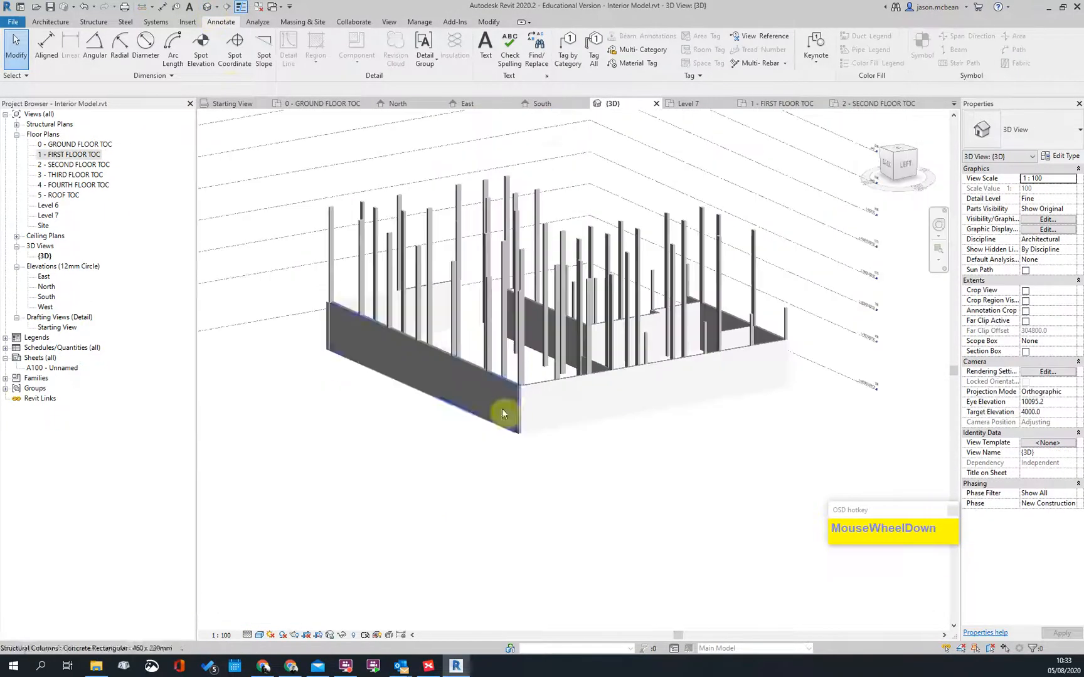
shift+middle_drag(695, 452, 499, 435)
shift+middle_drag(453, 377, 598, 496)
scroll(387, 358, up, 4)
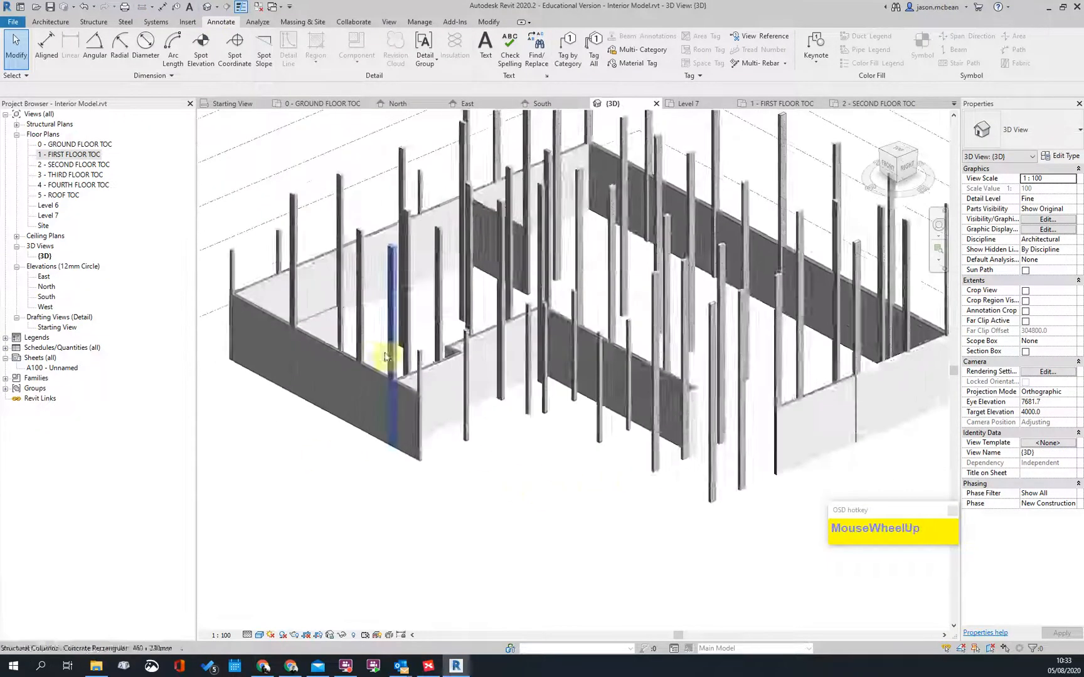
click(75, 166)
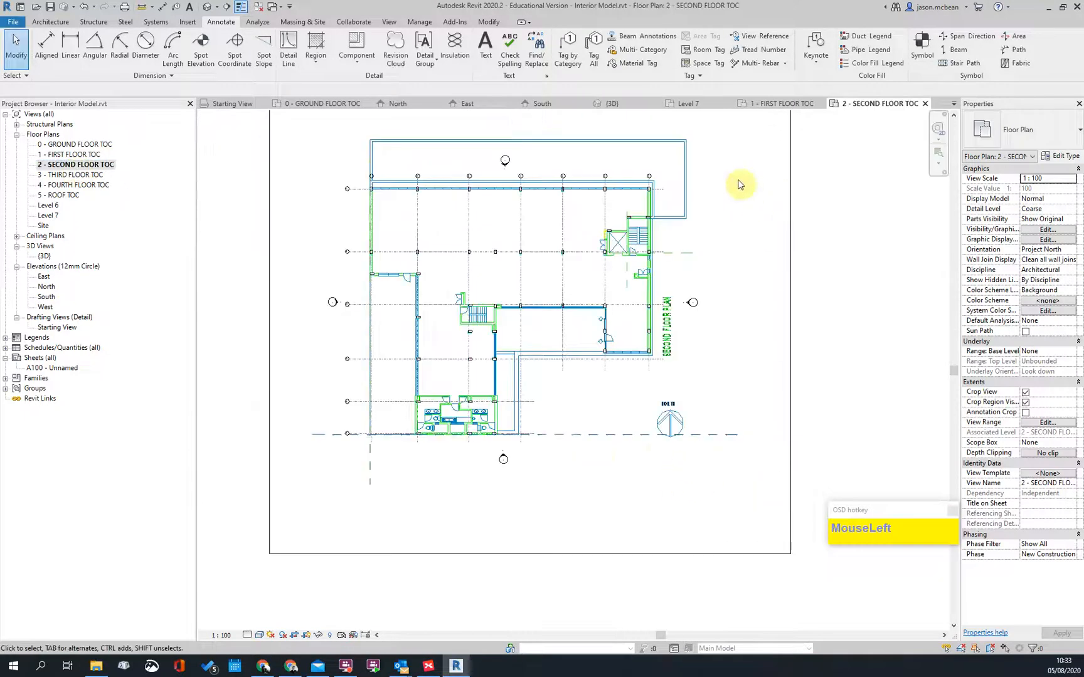
Step: Look over the second floor plan, panning across to its left side
scroll(746, 192, up, 4)
scroll(324, 254, up, 2)
scroll(571, 186, down, 2)
scroll(599, 184, up, 3)
scroll(589, 187, down, 5)
middle_click(648, 491)
scroll(625, 556, up, 3)
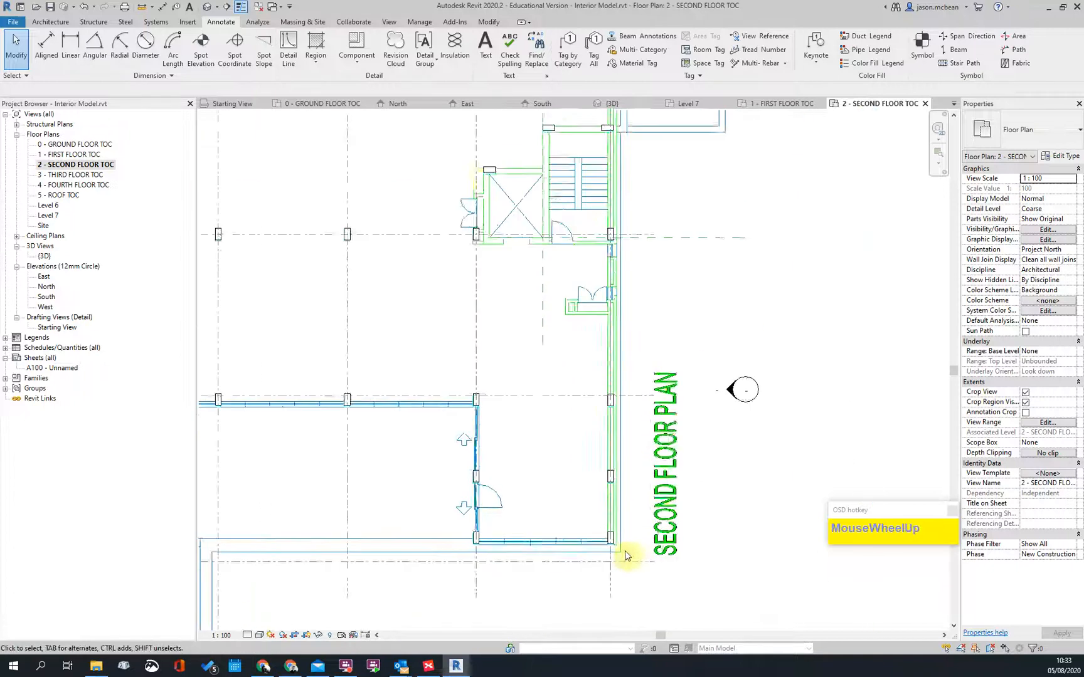
scroll(625, 555, up, 3)
scroll(602, 471, down, 4)
scroll(595, 493, up, 2)
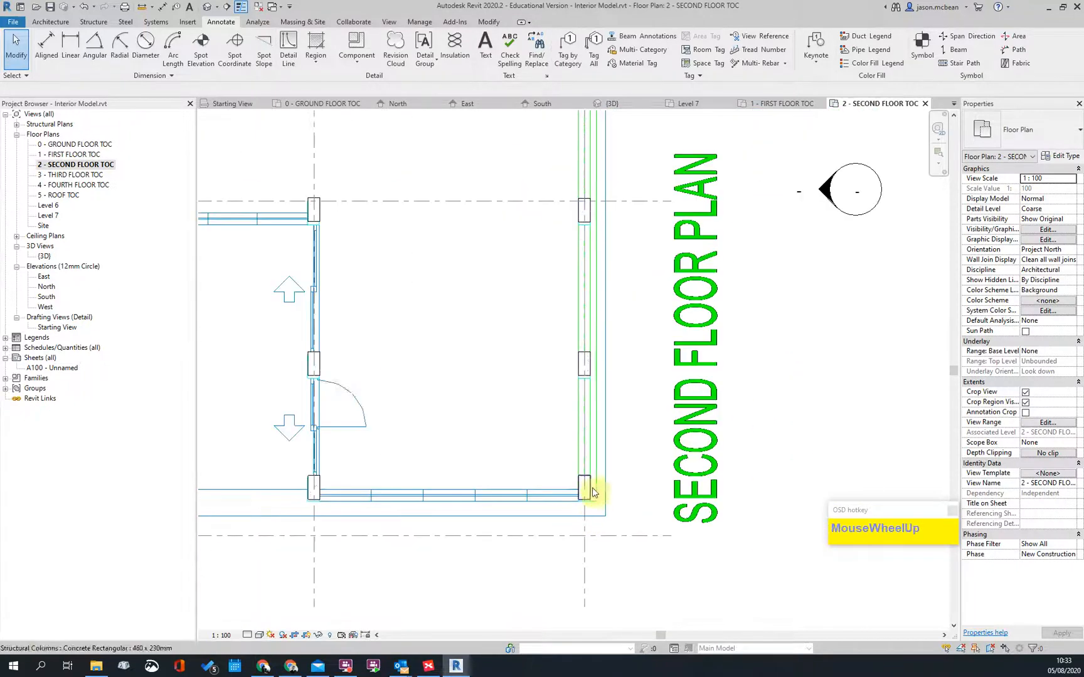
scroll(584, 469, down, 3)
scroll(619, 450, up, 2)
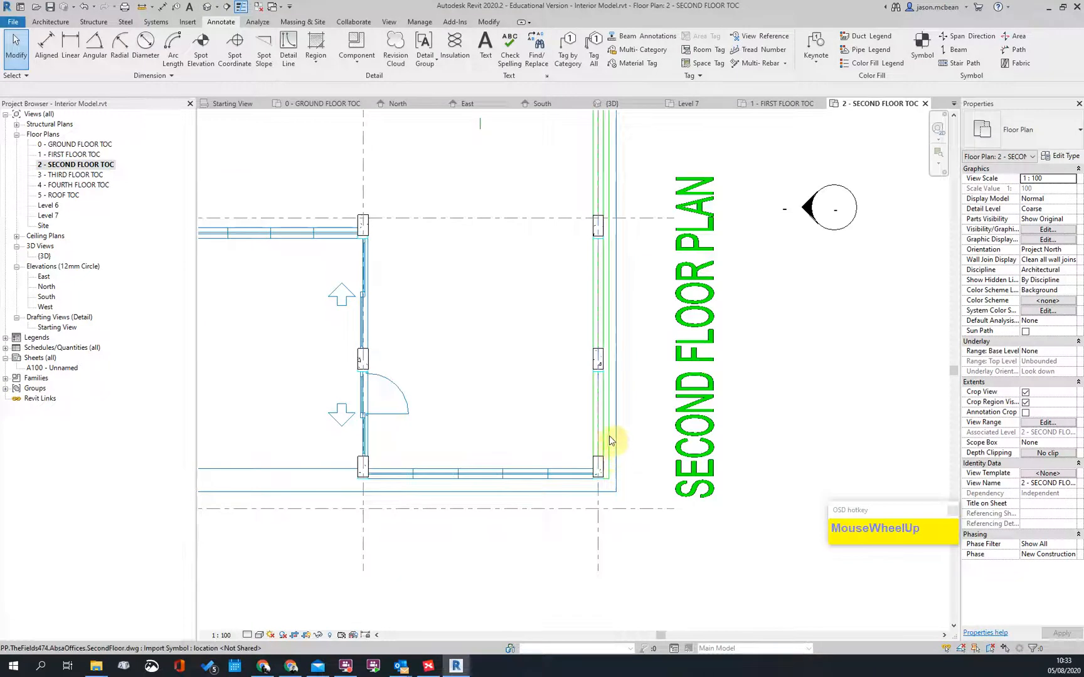
scroll(612, 427, down, 3)
scroll(685, 460, up, 2)
scroll(634, 484, down, 1)
scroll(646, 439, down, 1)
middle_drag(646, 439, 659, 368)
scroll(659, 369, down, 2)
scroll(646, 251, up, 4)
scroll(733, 283, down, 3)
middle_drag(424, 274, 680, 164)
scroll(446, 254, down, 2)
scroll(480, 465, up, 4)
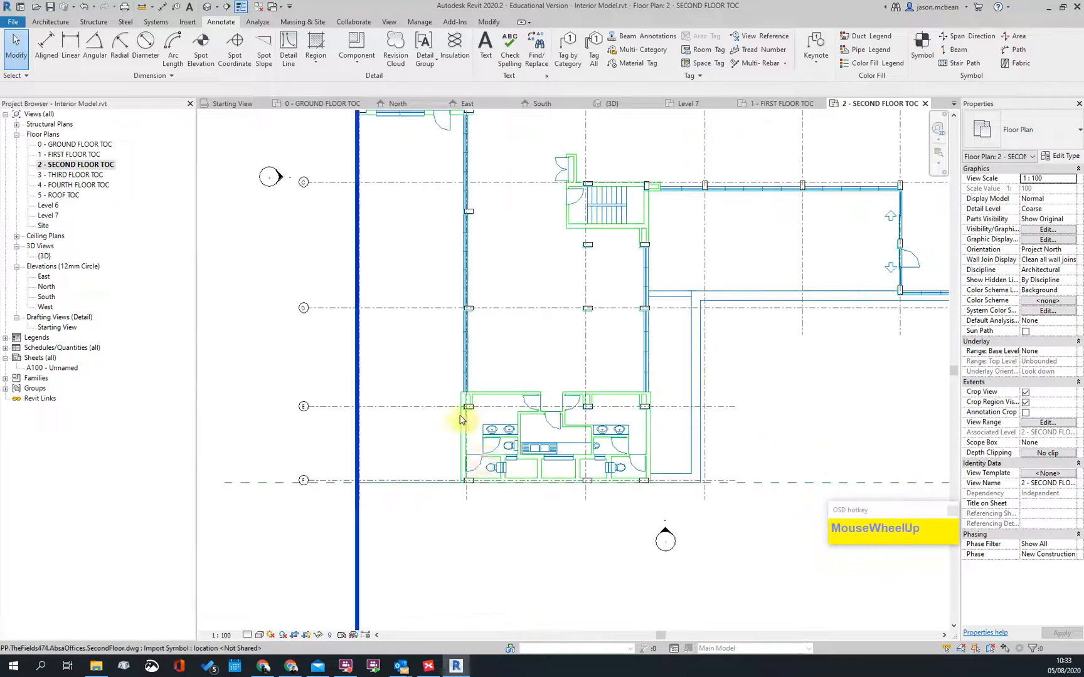
scroll(471, 351, down, 1)
scroll(528, 387, up, 2)
scroll(715, 351, up, 1)
scroll(706, 339, down, 3)
scroll(452, 274, up, 5)
scroll(422, 332, down, 3)
Step: Inspect the toilet block walls, upper wall and grid 2's wall and column
middle_drag(423, 332, 443, 428)
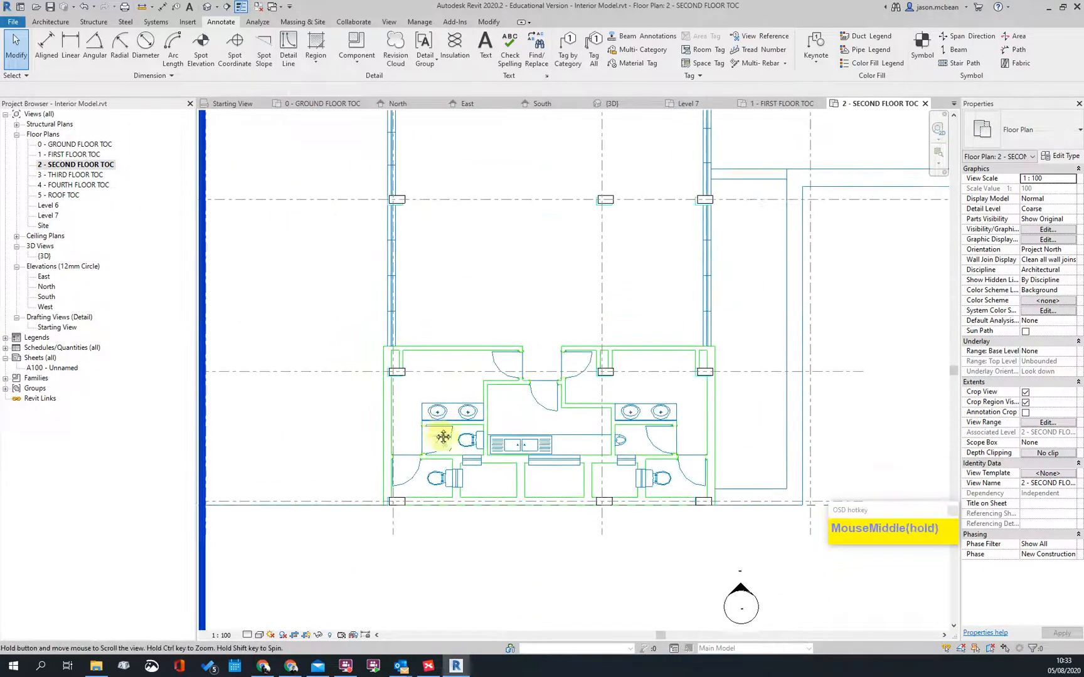
scroll(442, 423, down, 2)
middle_drag(457, 282, 454, 412)
scroll(419, 494, up, 5)
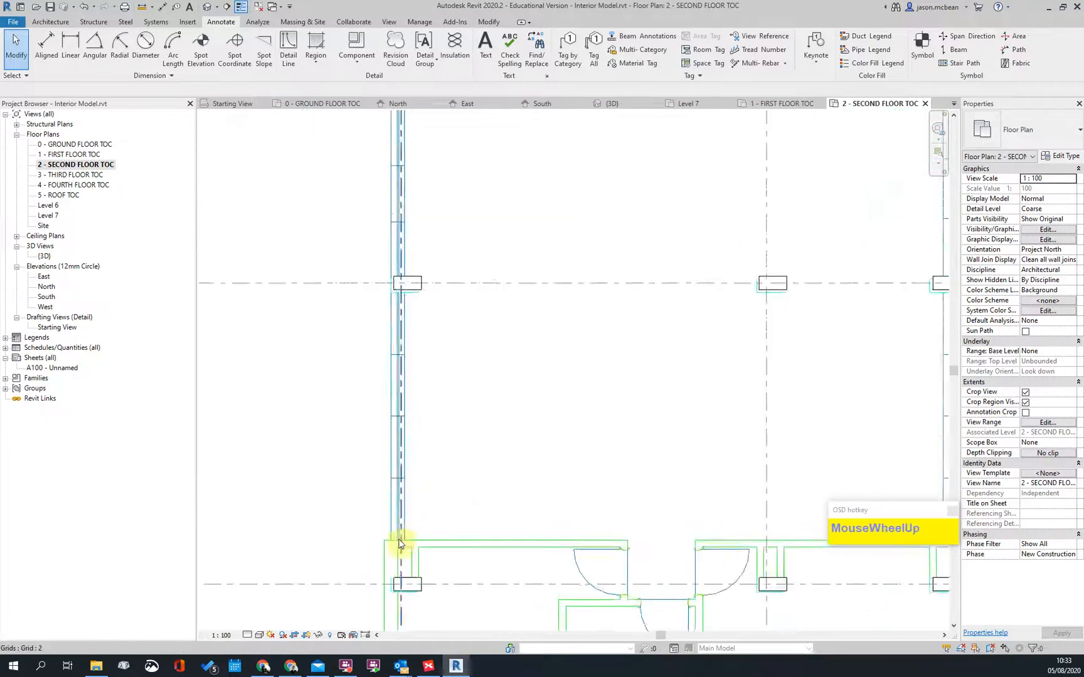
scroll(502, 392, down, 3)
scroll(481, 202, up, 5)
middle_drag(497, 198, 504, 398)
scroll(476, 242, up, 2)
scroll(520, 368, down, 3)
scroll(502, 205, up, 3)
scroll(604, 234, up, 1)
scroll(467, 367, down, 2)
scroll(314, 356, up, 2)
scroll(429, 358, up, 2)
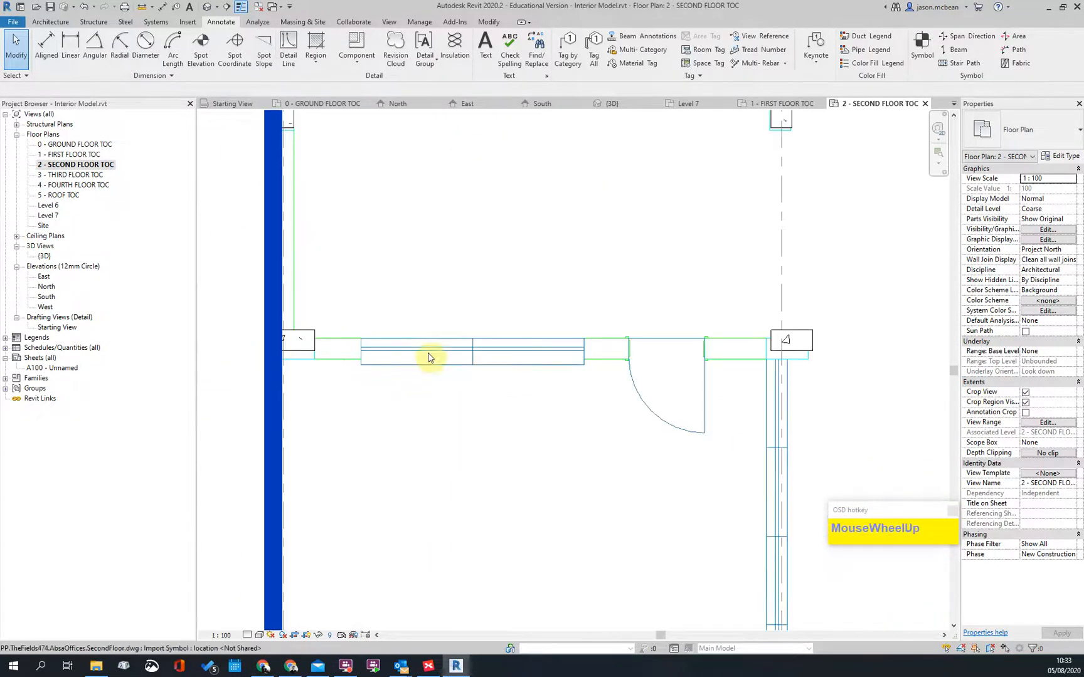
scroll(429, 357, down, 3)
middle_drag(508, 314, 581, 322)
scroll(489, 326, up, 2)
scroll(508, 317, down, 3)
middle_drag(587, 229, 528, 336)
scroll(533, 342, up, 3)
scroll(538, 345, up, 3)
scroll(598, 363, down, 3)
scroll(358, 305, up, 3)
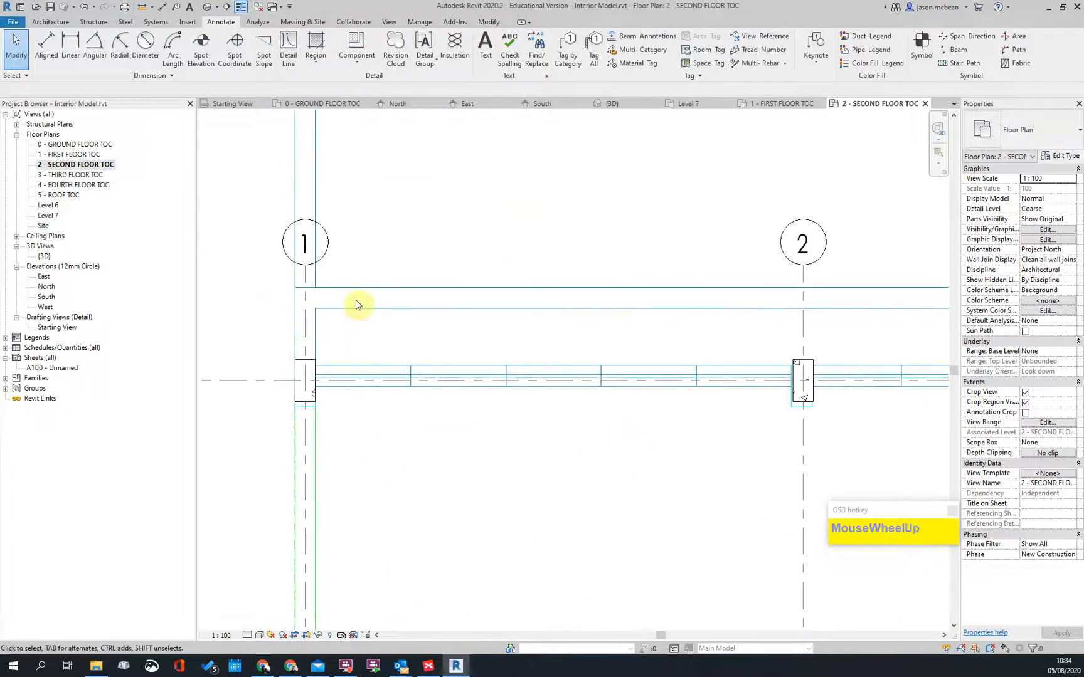
Step: Rotate the imported second floor drawing by 90°
click(370, 287)
scroll(314, 401, up, 2)
scroll(401, 313, down, 2)
key(Escape)
click(400, 298)
scroll(358, 373, up, 3)
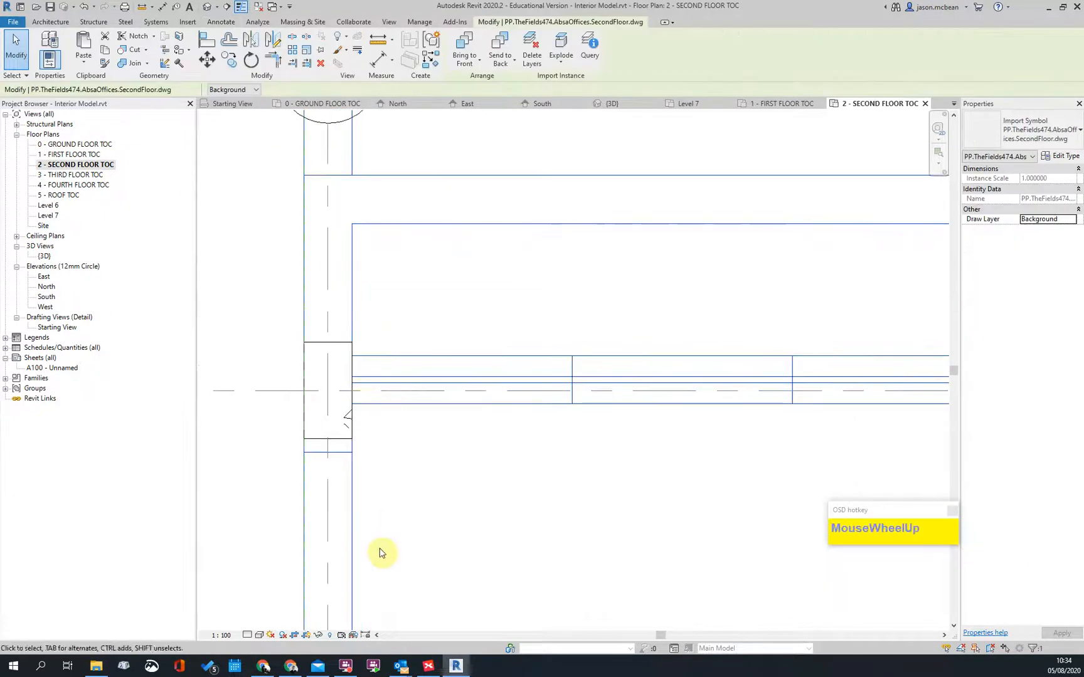
click(351, 445)
key(Escape)
Step: Move the imported drawing with MV so its column corner aligns with the model's column
scroll(423, 375, down, 3)
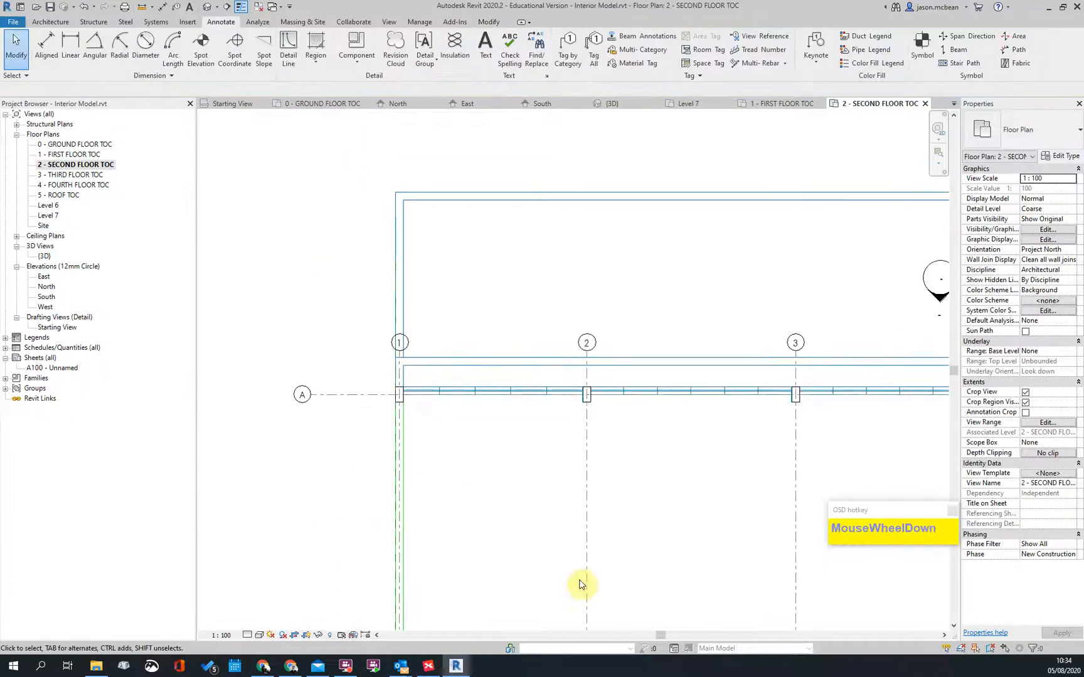
middle_drag(472, 502, 451, 311)
scroll(460, 409, up, 2)
scroll(484, 235, down, 3)
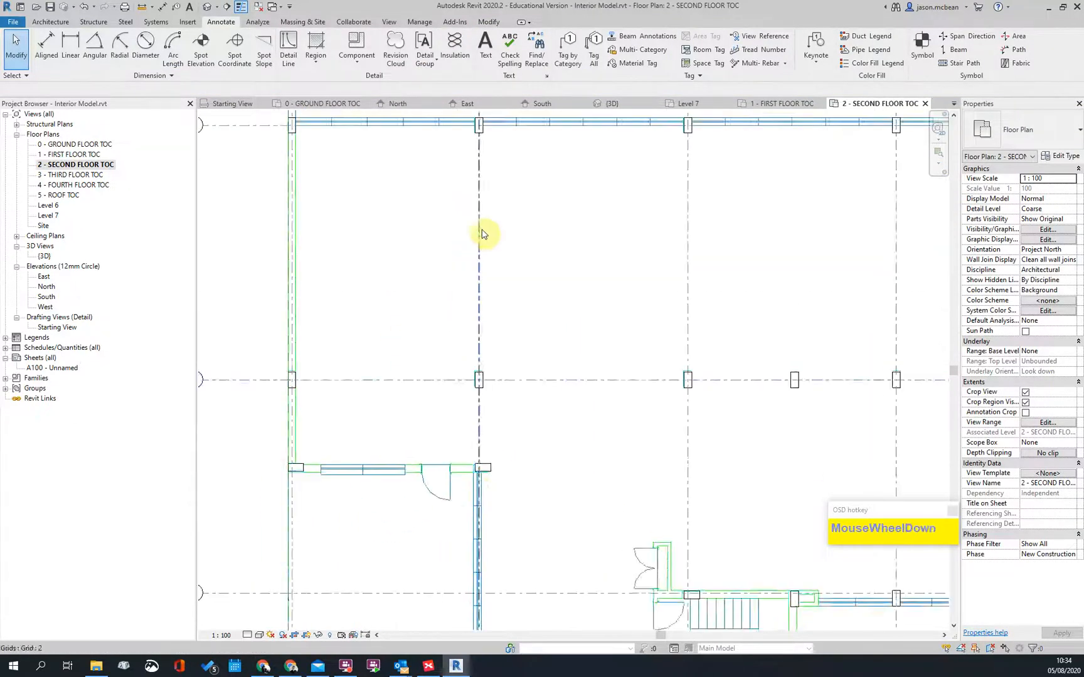
scroll(472, 438, up, 2)
scroll(464, 258, up, 3)
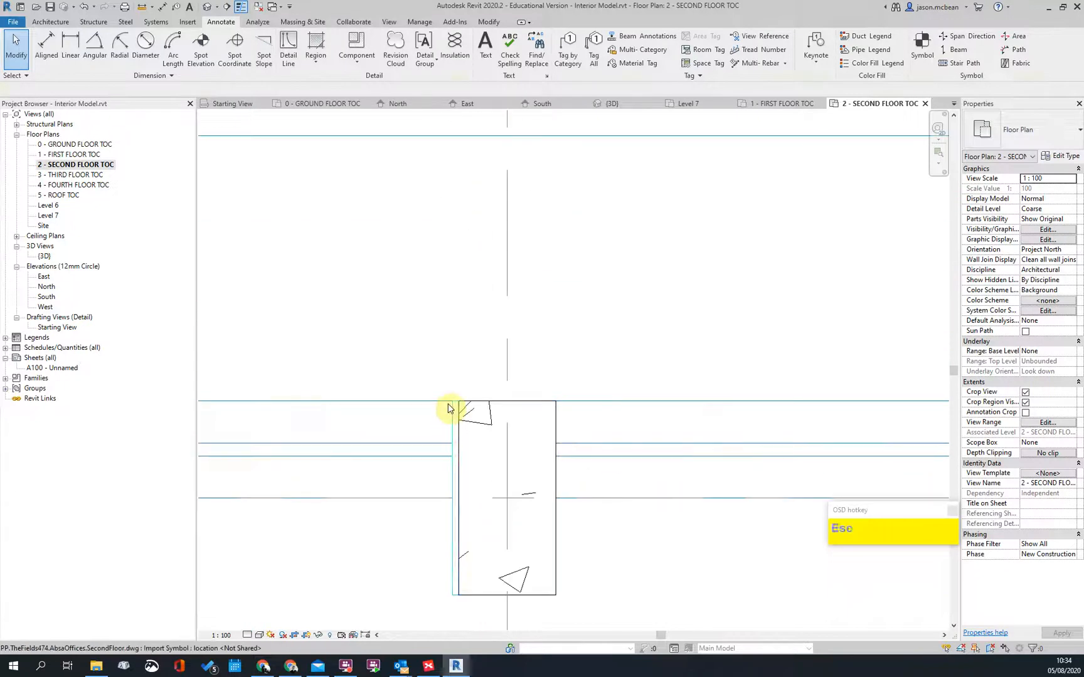
click(450, 406)
scroll(447, 414, up, 1)
key(m)
key(v)
click(465, 400)
click(532, 330)
scroll(479, 317, down, 9)
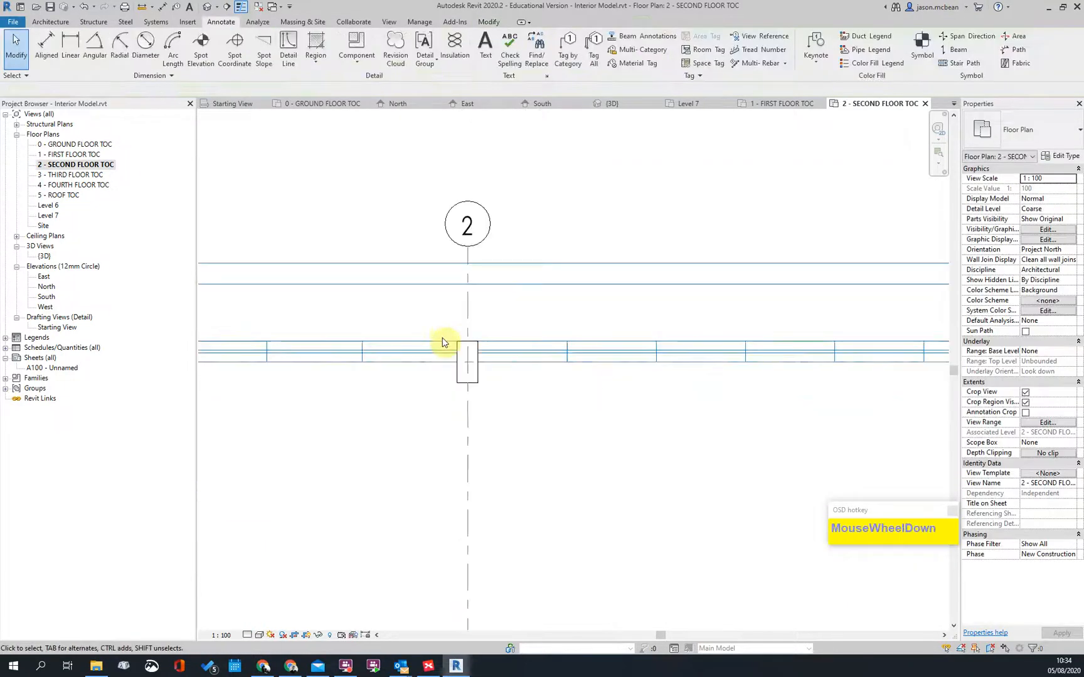
scroll(758, 381, up, 2)
Step: Check the plan around grids 6, A, B and C, then open 0 - GROUND FLOOR TOC
middle_drag(868, 394, 448, 375)
middle_drag(656, 349, 263, 355)
scroll(727, 309, up, 3)
scroll(442, 314, down, 4)
scroll(796, 288, up, 4)
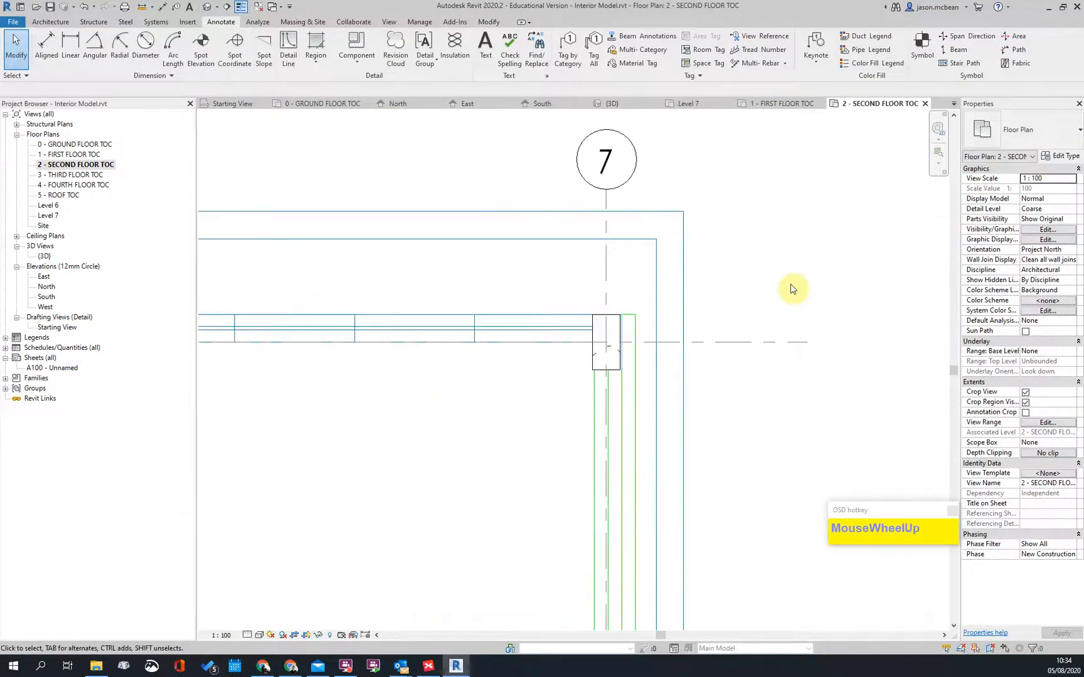
scroll(792, 288, down, 3)
scroll(828, 286, up, 3)
scroll(816, 329, down, 4)
scroll(816, 329, down, 2)
scroll(765, 376, up, 3)
scroll(747, 358, down, 6)
scroll(564, 408, down, 3)
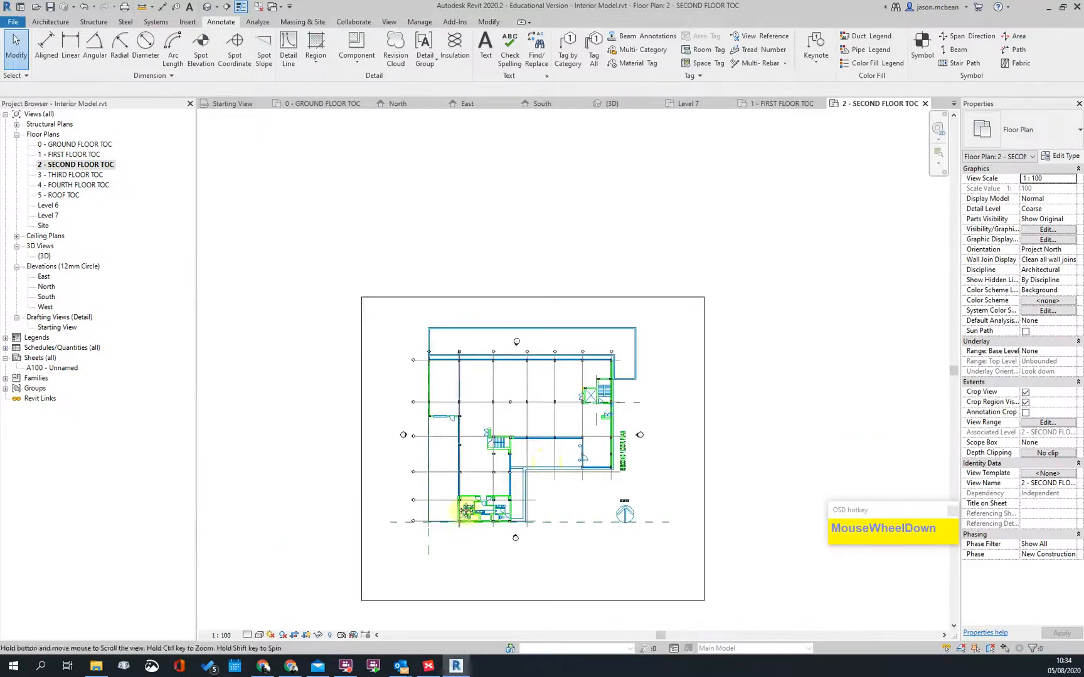
scroll(547, 426, up, 6)
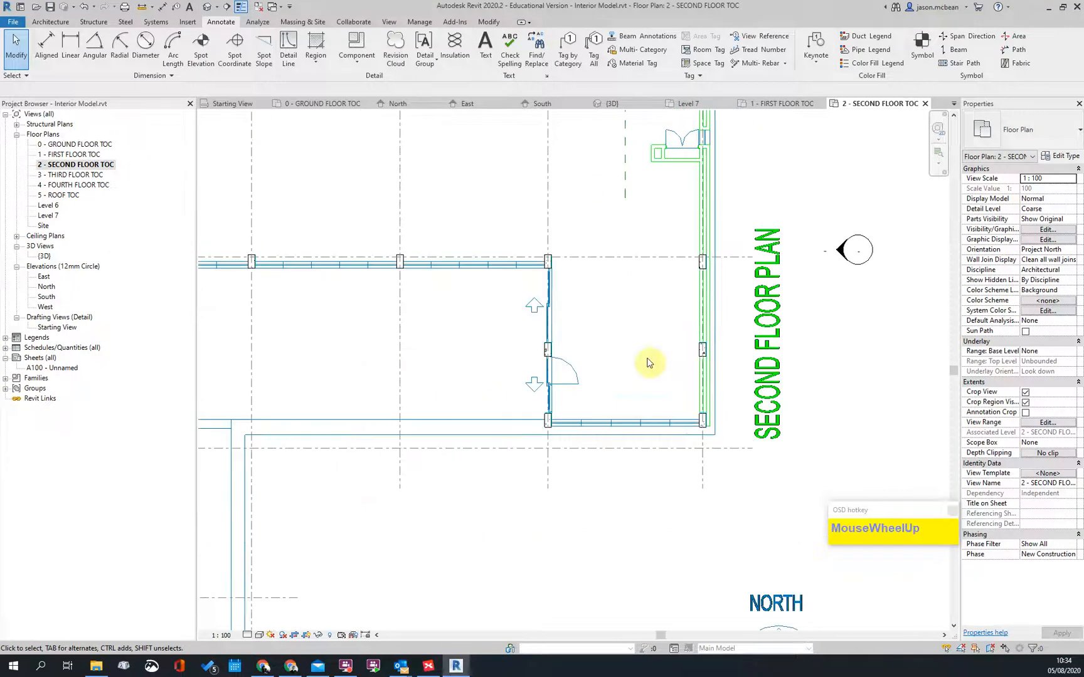
scroll(715, 407, up, 4)
scroll(843, 414, down, 5)
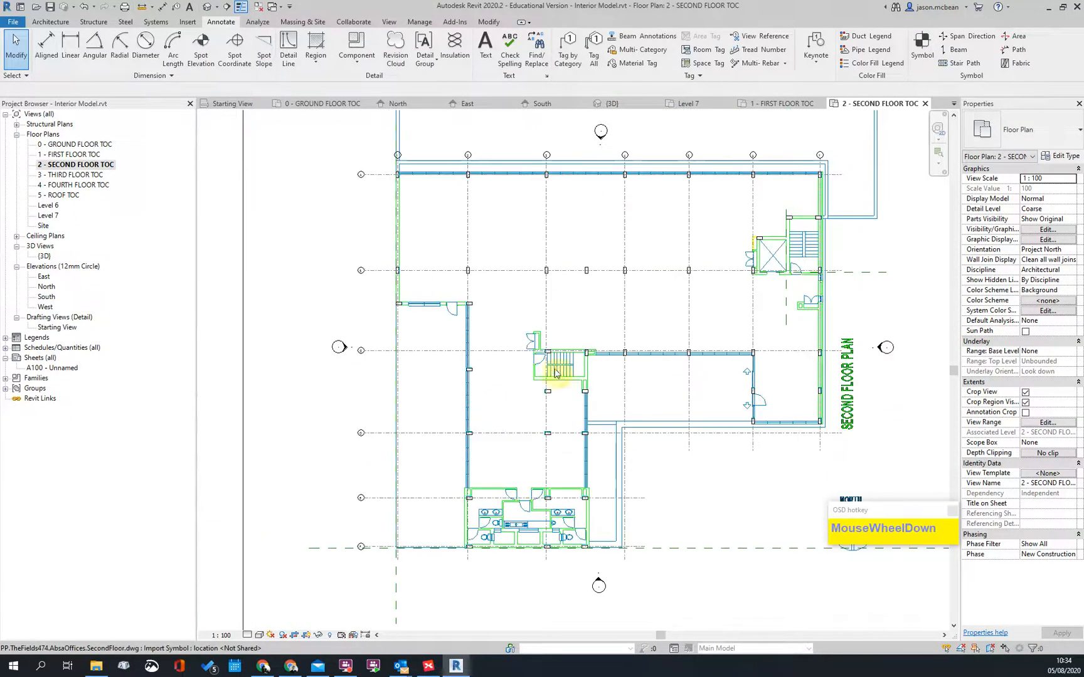
scroll(490, 475, up, 4)
scroll(455, 436, down, 2)
scroll(449, 434, up, 5)
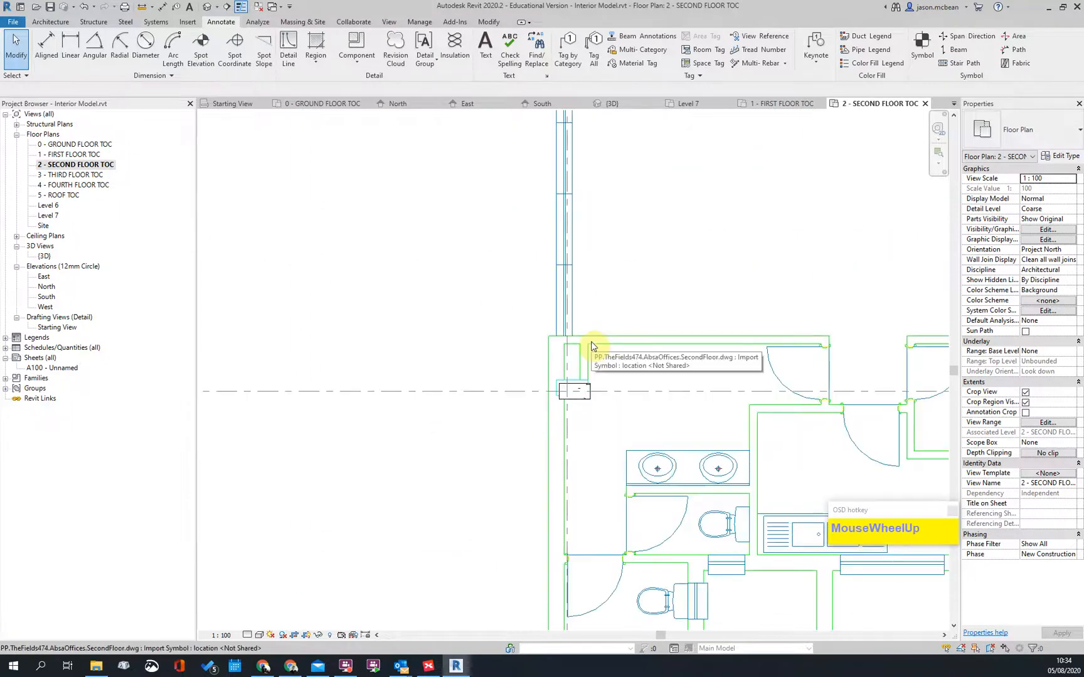
scroll(561, 399, up, 3)
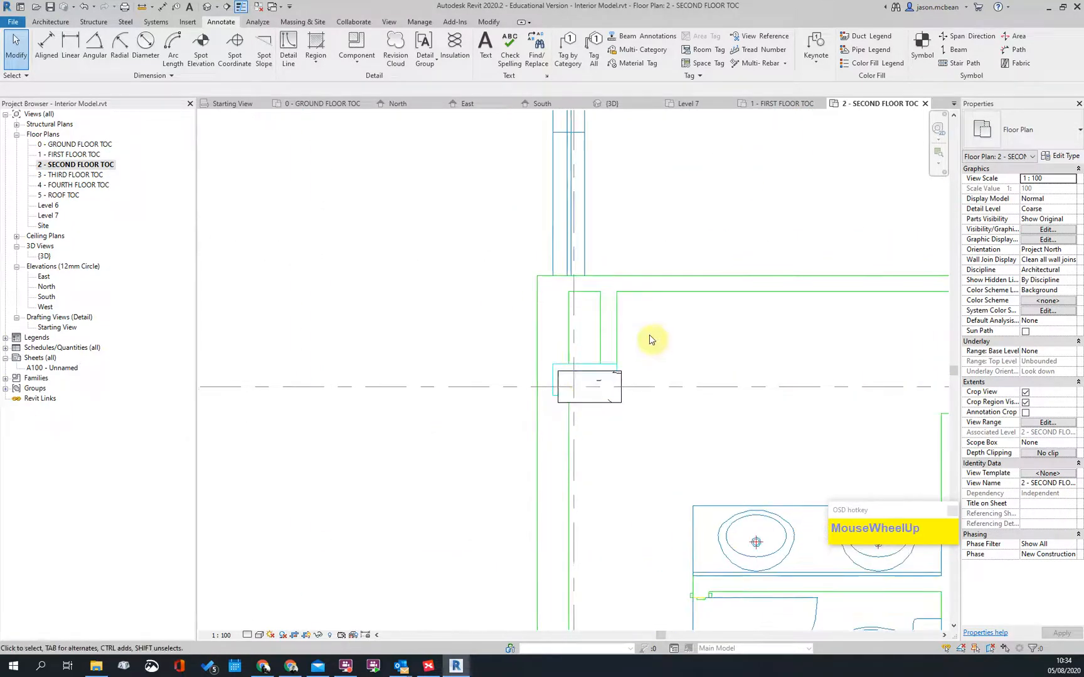
scroll(636, 352, down, 7)
scroll(629, 263, up, 3)
middle_drag(629, 271, 619, 610)
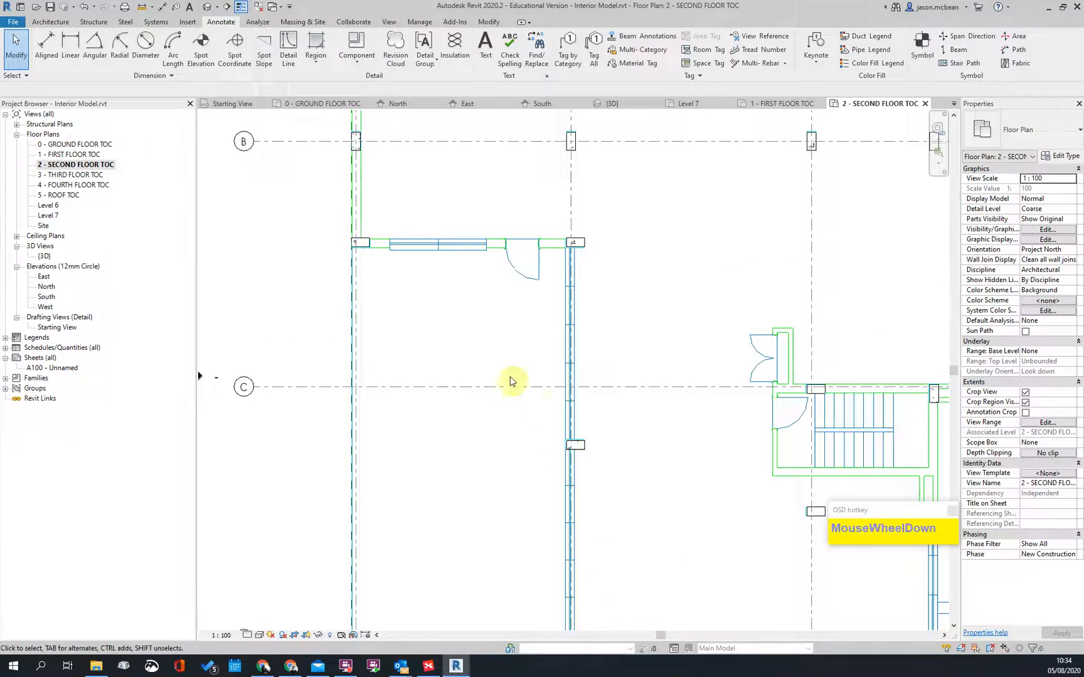
scroll(399, 218, up, 2)
scroll(363, 327, down, 1)
key(Escape)
scroll(414, 350, down, 7)
middle_drag(564, 421, 562, 486)
scroll(438, 352, up, 5)
middle_drag(404, 243, 403, 431)
scroll(455, 266, up, 2)
scroll(394, 266, down, 6)
middle_drag(646, 300, 576, 305)
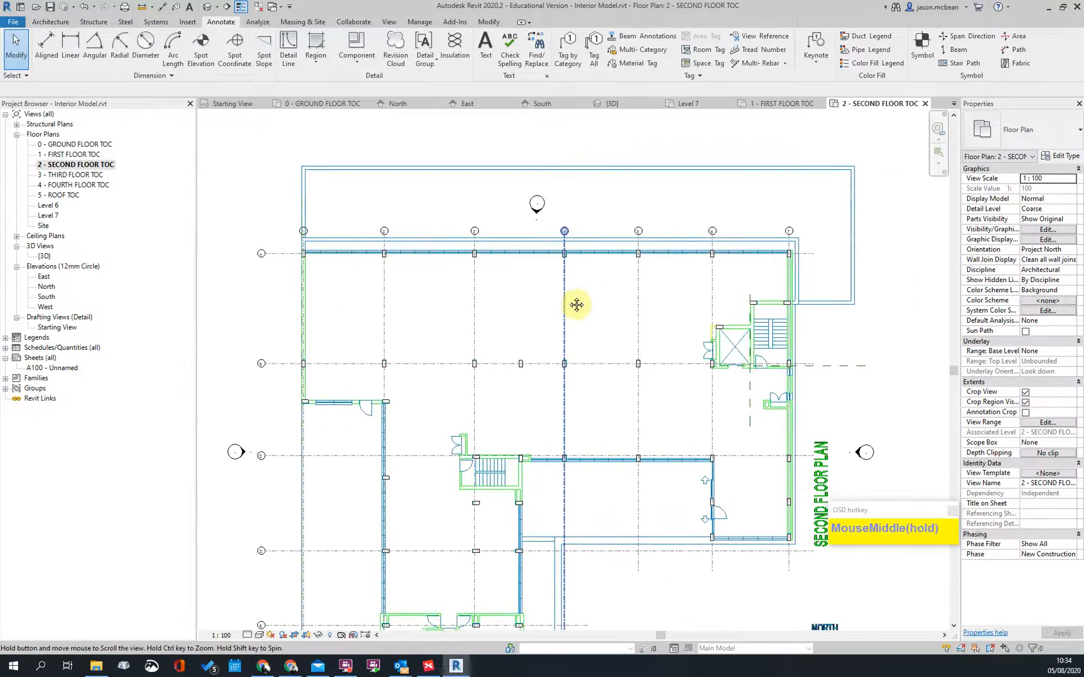
double_click(87, 145)
scroll(475, 247, down, 3)
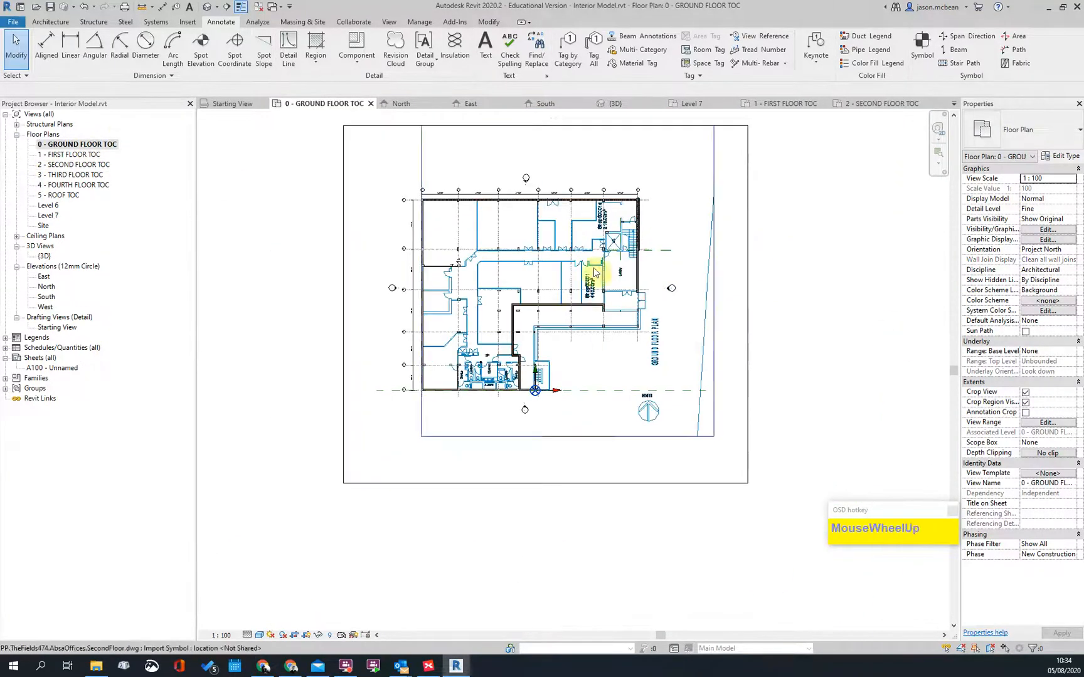
Step: Window-select the ground floor plan and filter the selection down to the 12 walls
scroll(594, 270, up, 3)
scroll(525, 249, down, 5)
drag(239, 138, 836, 540)
click(1034, 649)
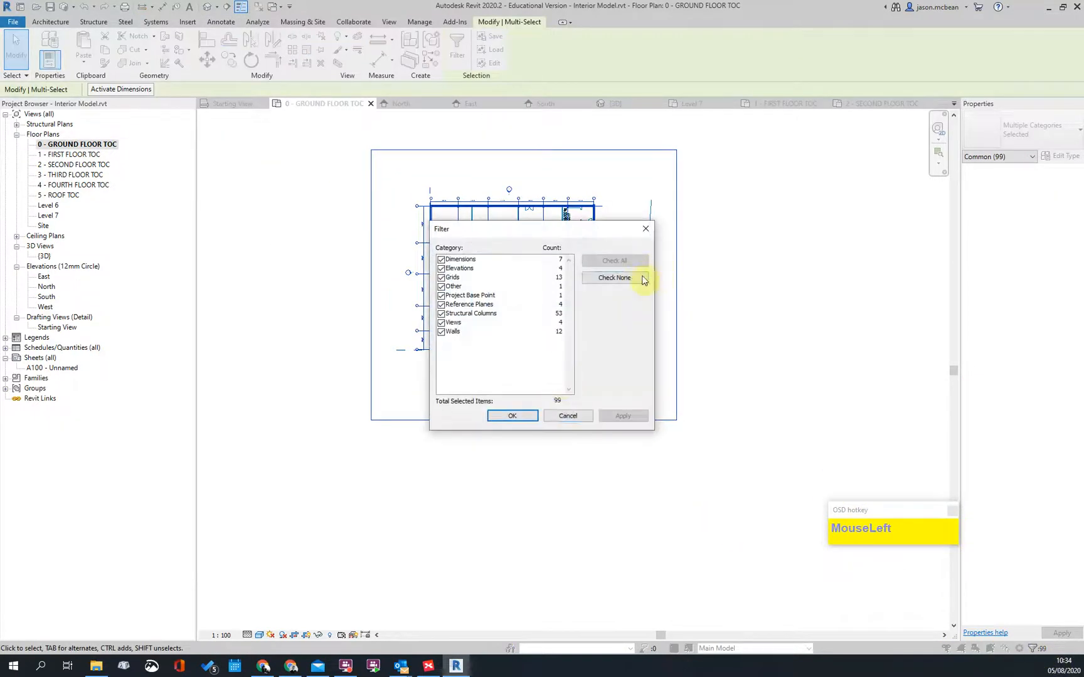
click(512, 416)
Step: Paste the walls aligned to 2 - SECOND FLOOR TOC and open that floor plan
scroll(575, 295, up, 3)
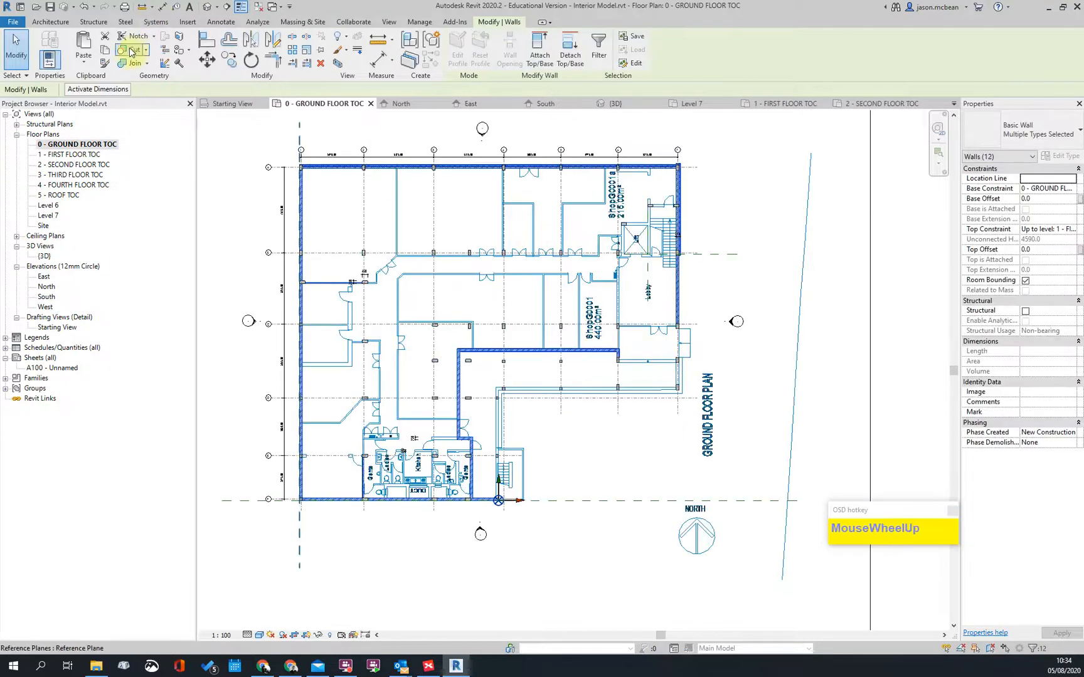
click(85, 63)
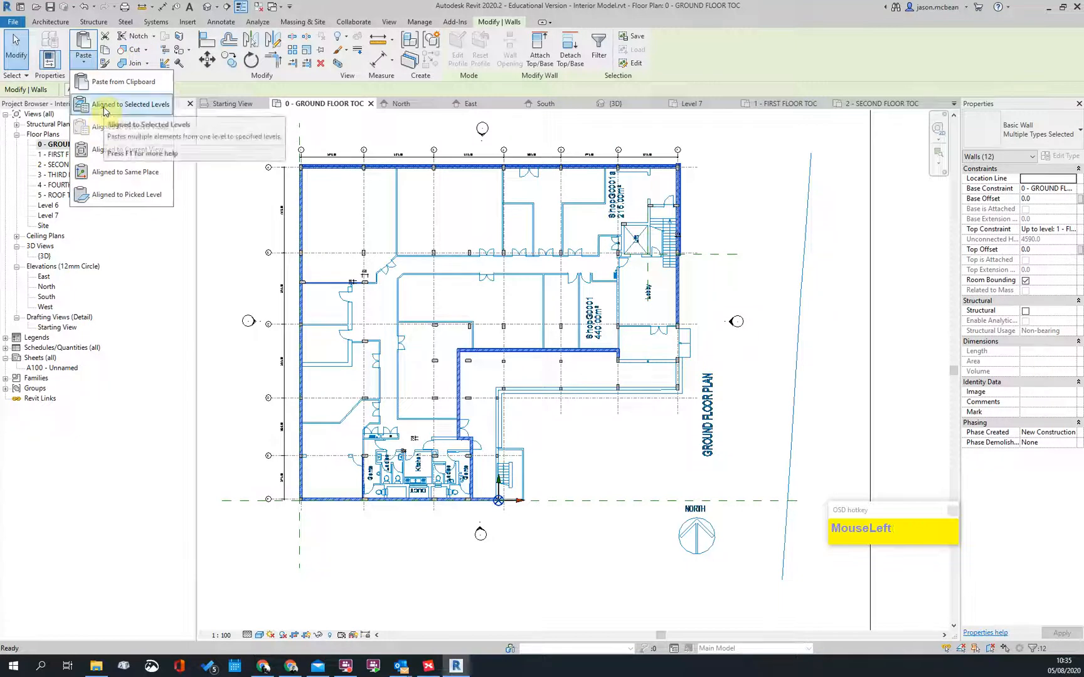
click(105, 111)
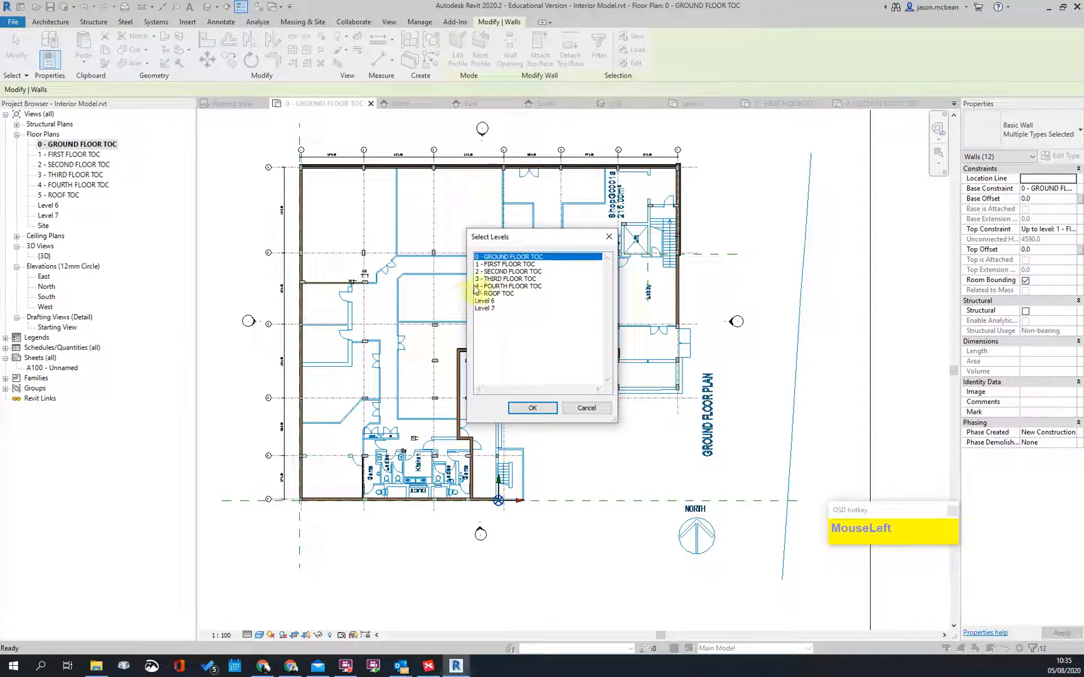
click(532, 409)
double_click(74, 164)
scroll(653, 428, down, 2)
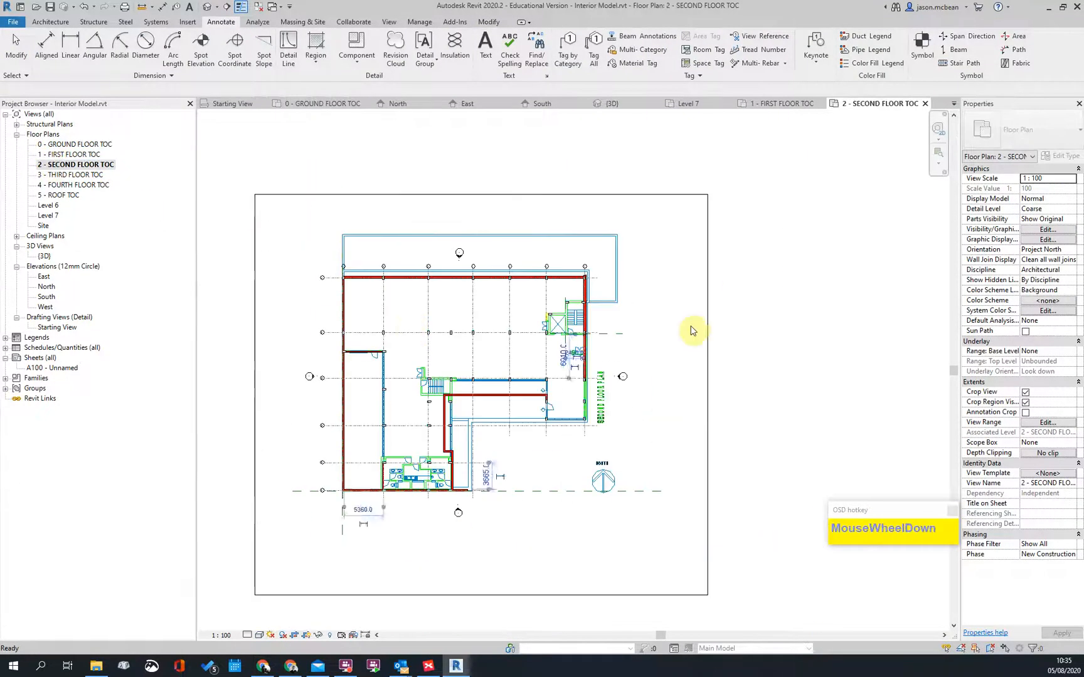
Step: Leave the current command and pan around the pasted second floor walls
click(477, 399)
scroll(437, 379, up, 3)
scroll(501, 477, down, 2)
scroll(452, 479, up, 2)
middle_drag(452, 480, 530, 430)
scroll(492, 375, up, 2)
scroll(494, 367, down, 3)
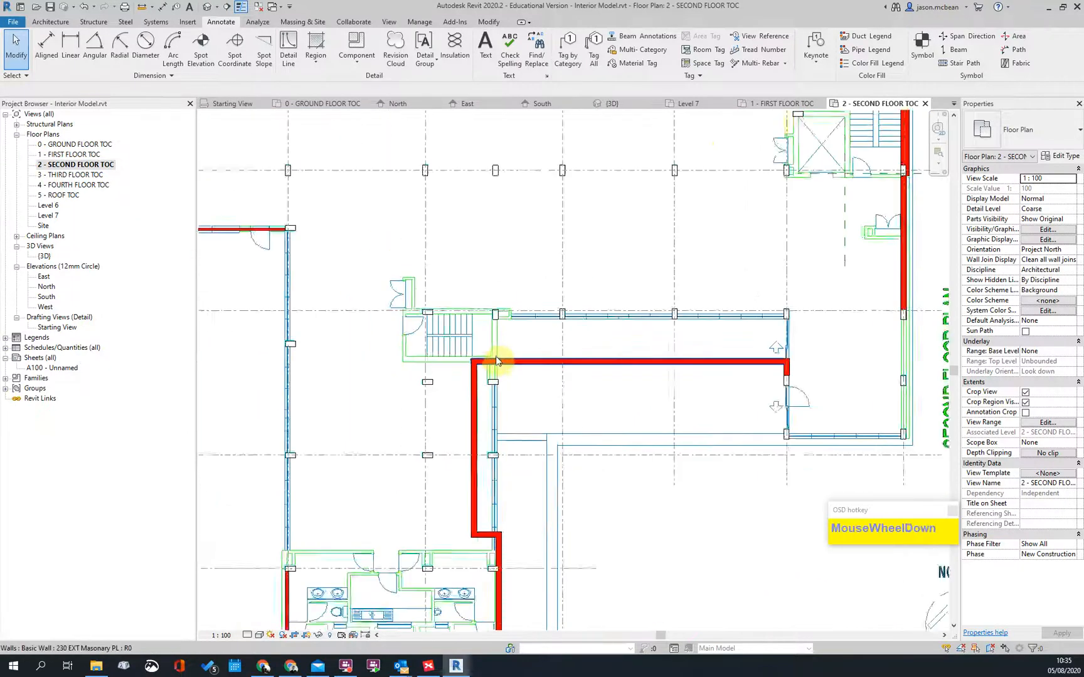
middle_drag(440, 573, 497, 441)
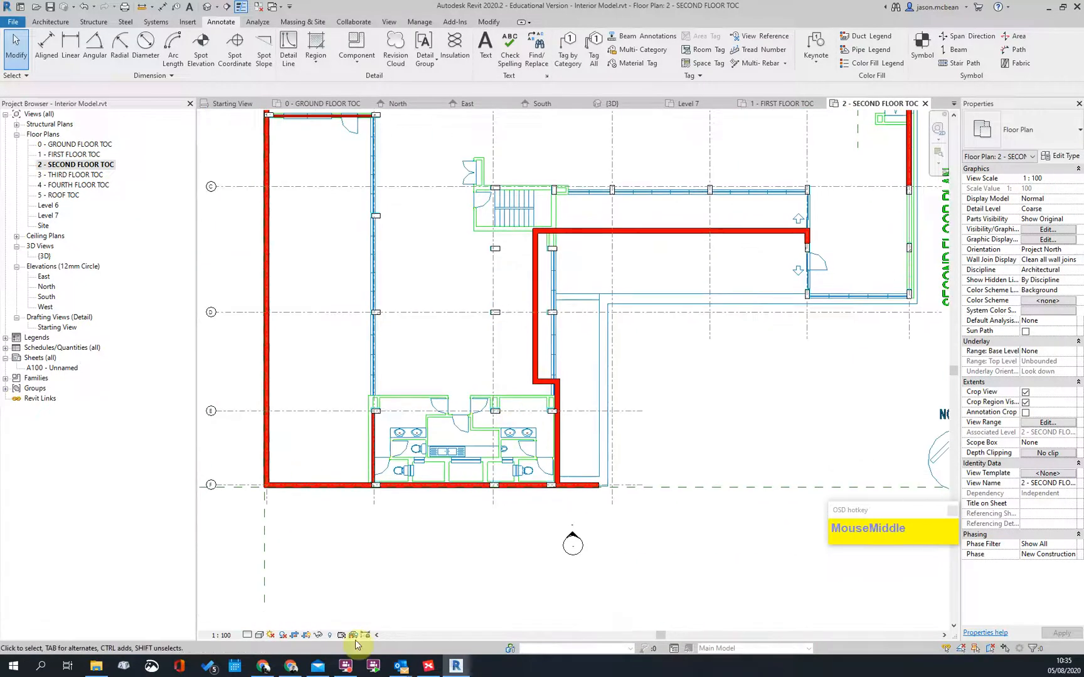
Step: Compare fine and coarse detail levels, then bring grids 1-6 and the top wall into view
click(257, 623)
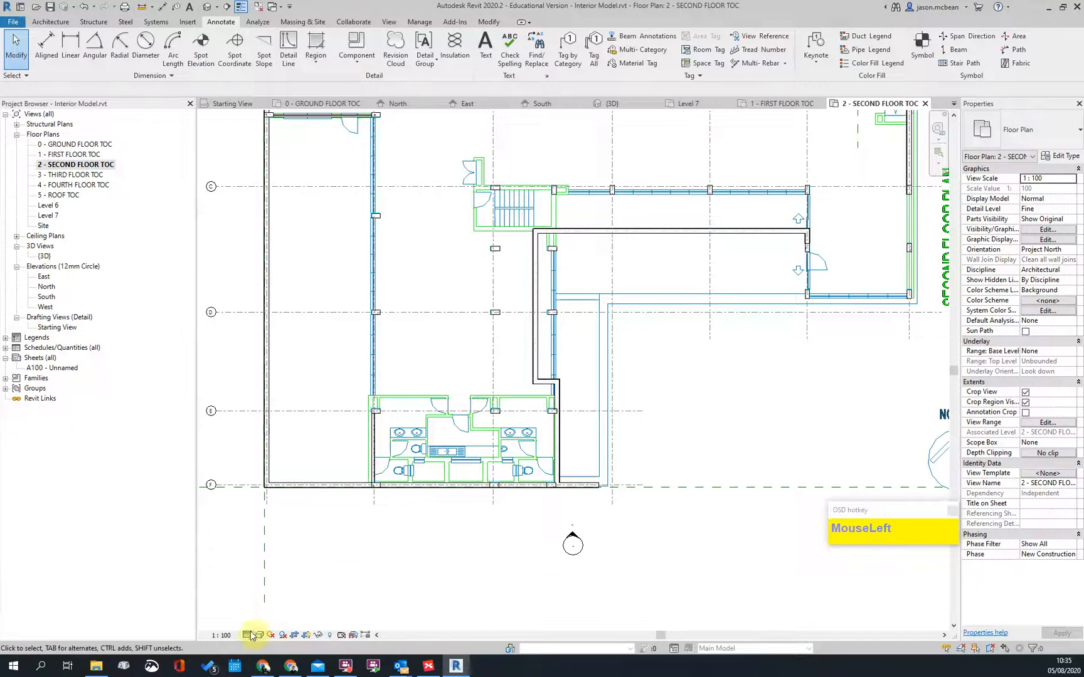
click(258, 601)
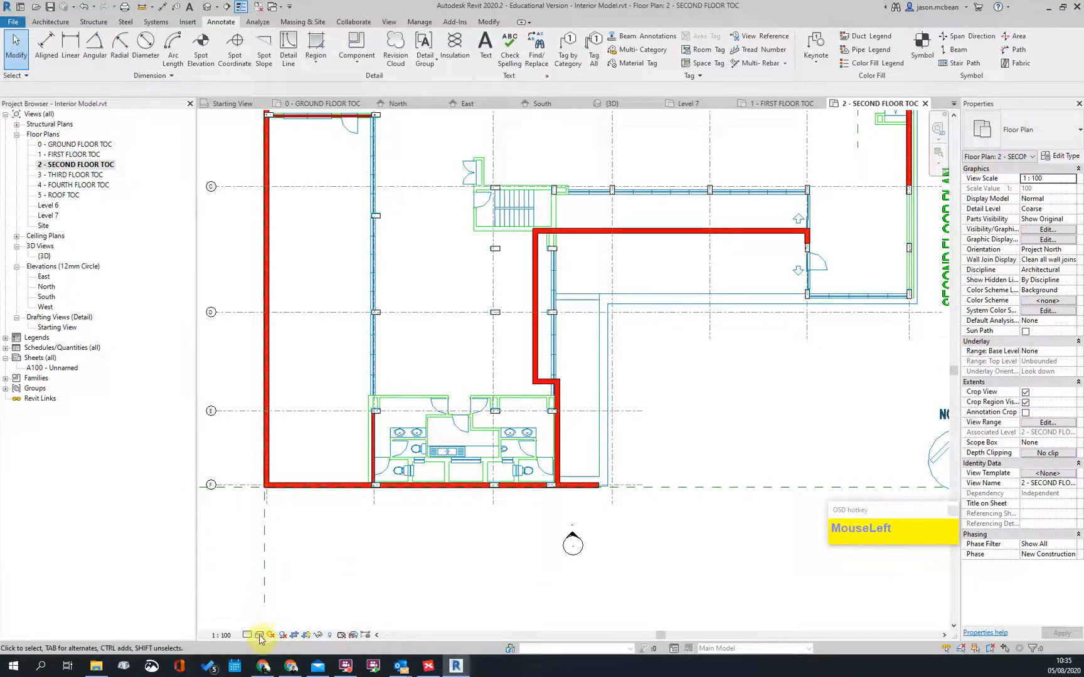
click(259, 635)
click(276, 567)
scroll(257, 480, up, 5)
scroll(448, 471, down, 4)
scroll(404, 338, up, 1)
middle_drag(403, 339, 461, 492)
scroll(452, 259, down, 2)
middle_drag(452, 259, 387, 235)
scroll(387, 169, down, 3)
scroll(444, 448, down, 1)
scroll(416, 262, up, 3)
Step: Delete the short copied wall near grid B, leaving the column in place
click(352, 263)
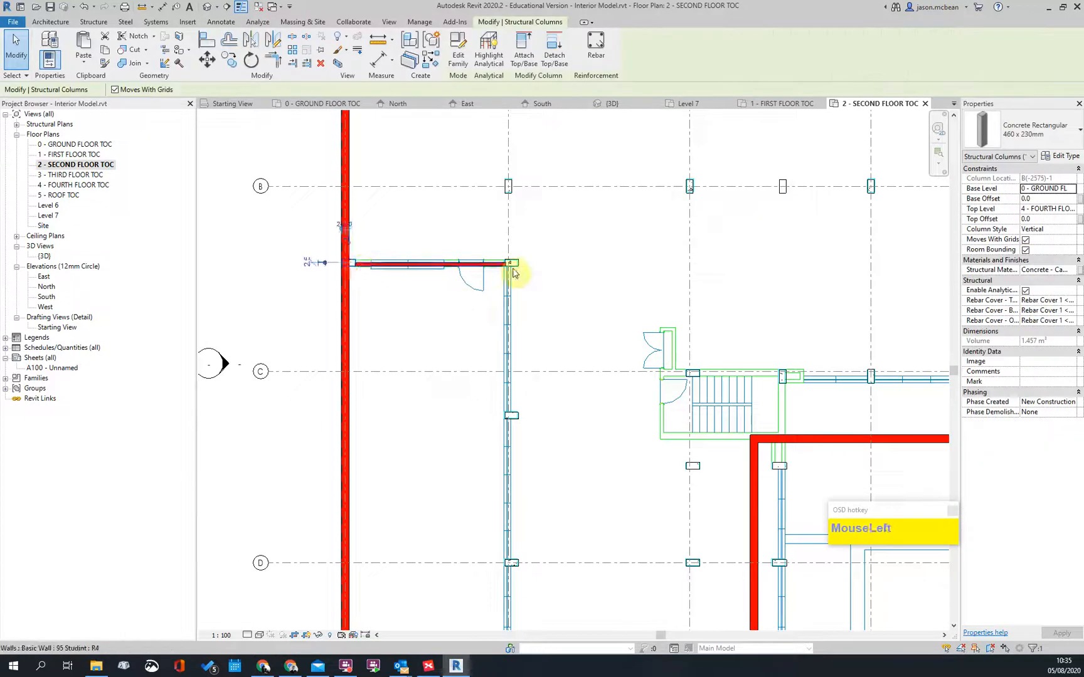
scroll(464, 269, up, 3)
key(Escape)
click(495, 256)
scroll(685, 278, down, 1)
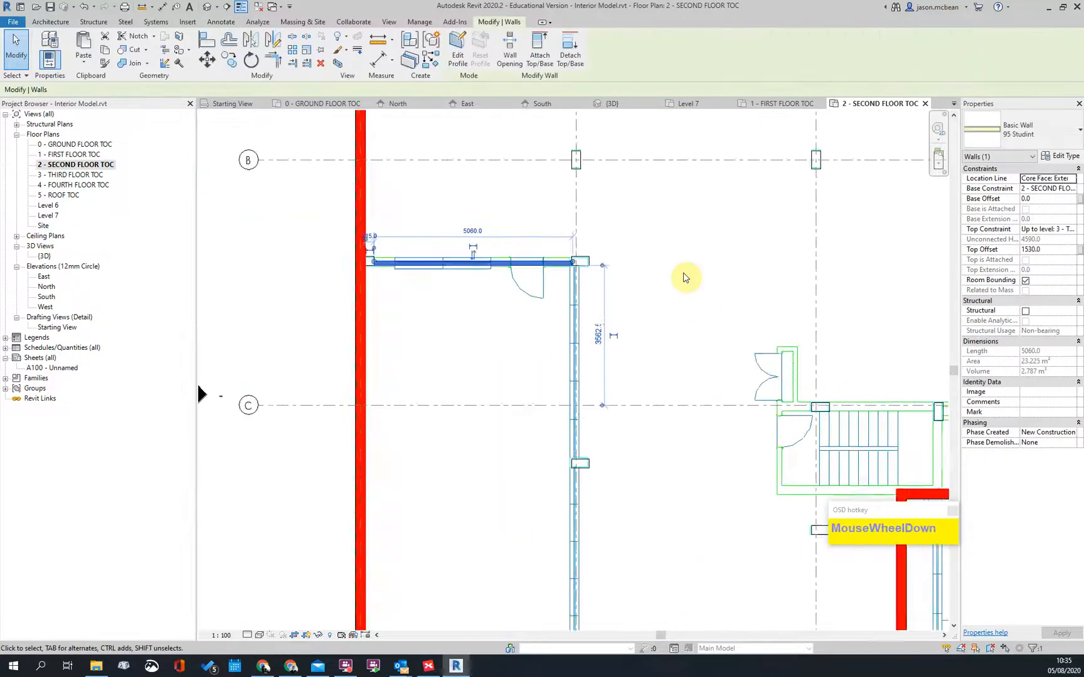
scroll(685, 278, down, 2)
key(Delete)
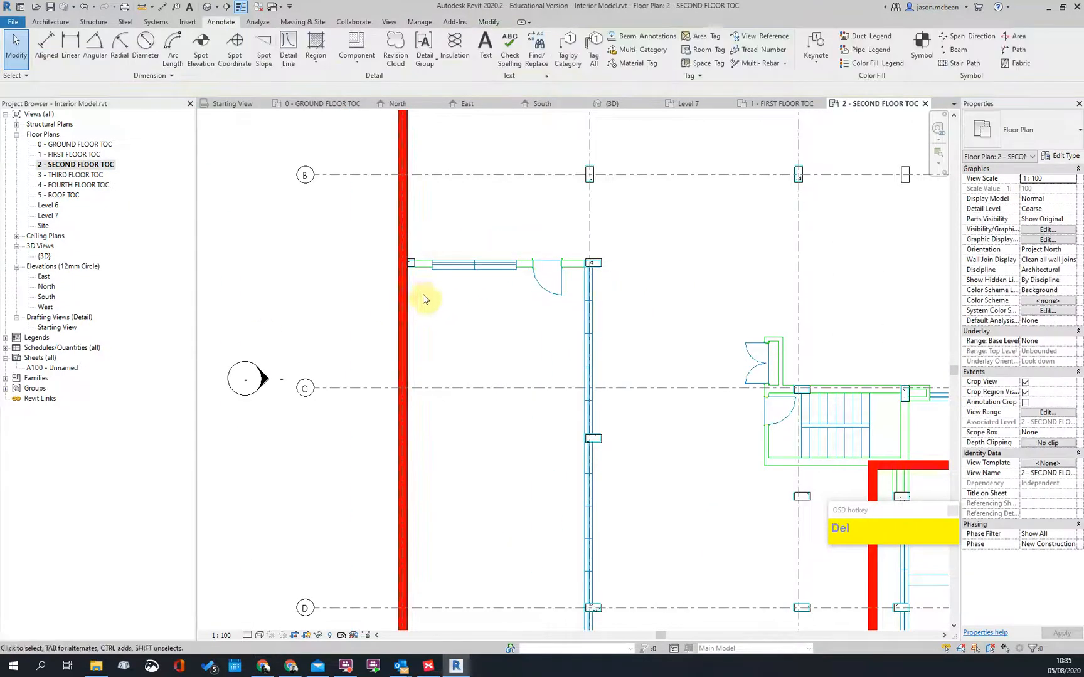
Step: Inspect the walls around the toilet block and select the lower exterior masonry wall
click(409, 292)
scroll(411, 267, up, 4)
scroll(821, 267, down, 3)
middle_drag(693, 441, 353, 135)
scroll(502, 465, up, 1)
scroll(481, 540, up, 1)
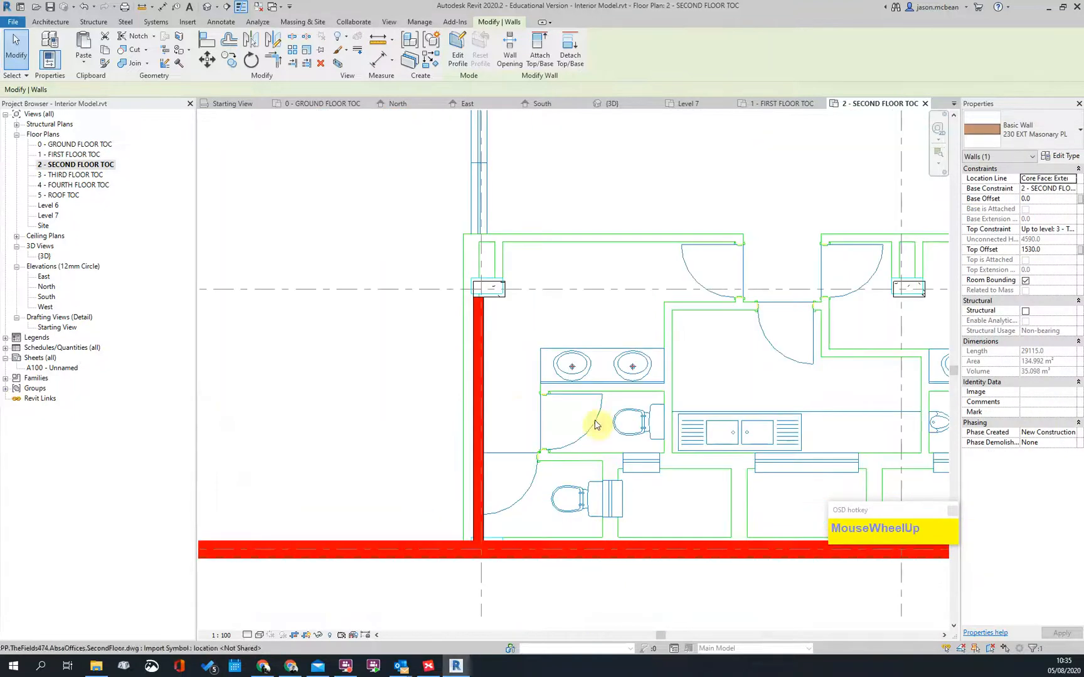
key(Escape)
click(475, 345)
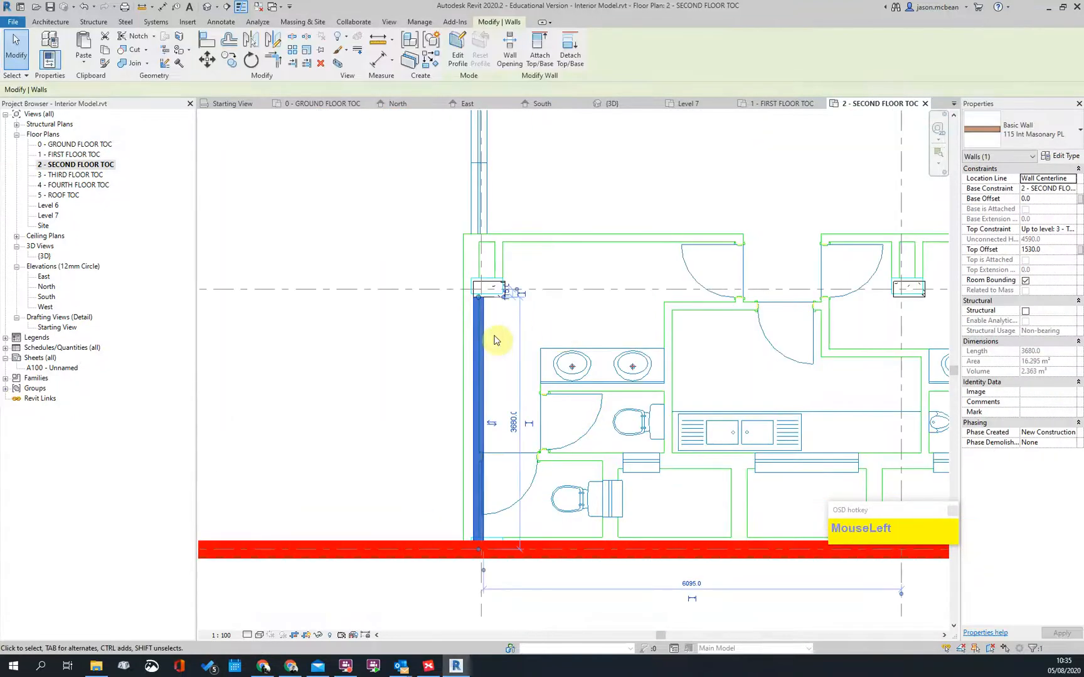
key(Escape)
scroll(449, 439, down, 3)
click(451, 446)
Step: Using Create Similar, draw a 230 EXT Masonry PL wall from the red exterior wall to the column
right_click(450, 446)
click(496, 276)
middle_drag(585, 125, 623, 465)
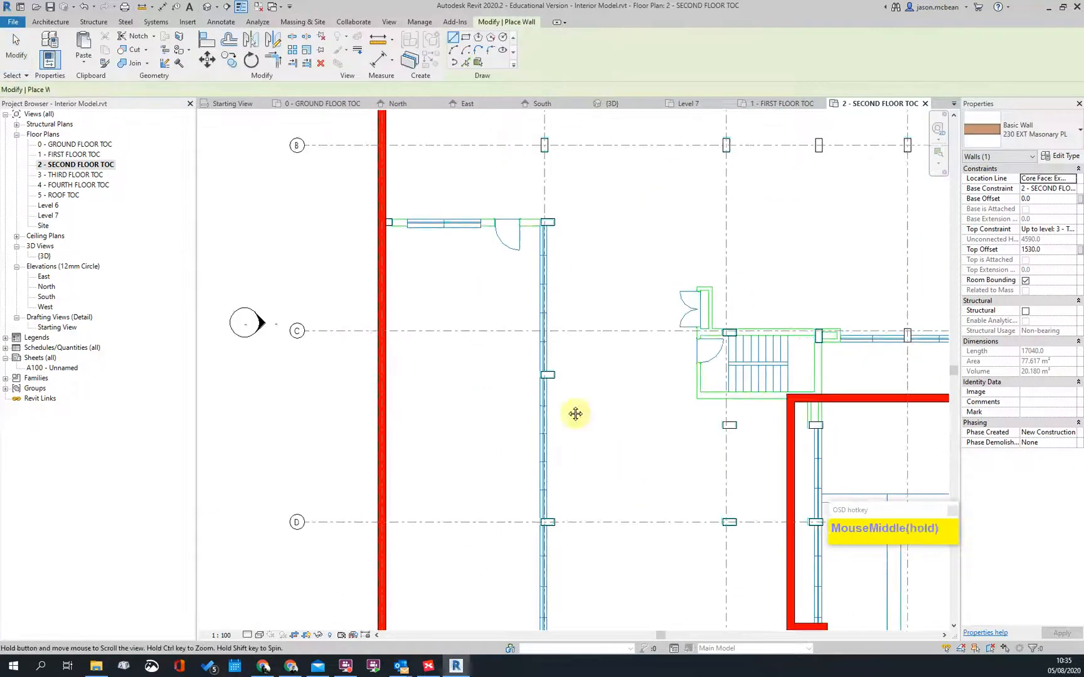
scroll(376, 248, up, 4)
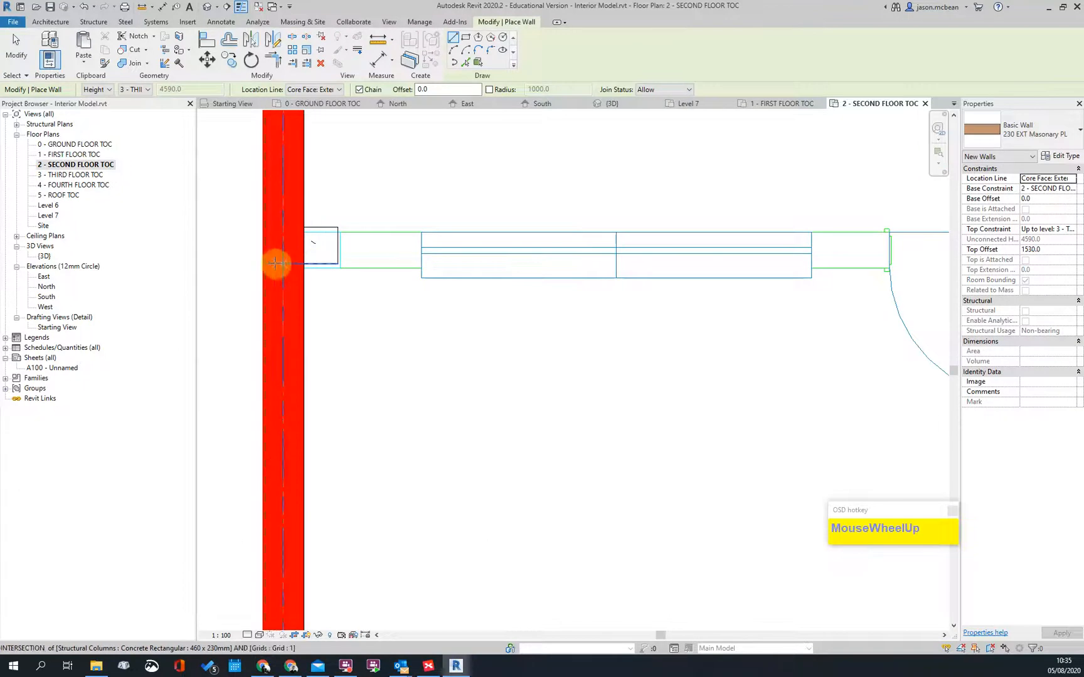
click(266, 264)
scroll(653, 242, down, 2)
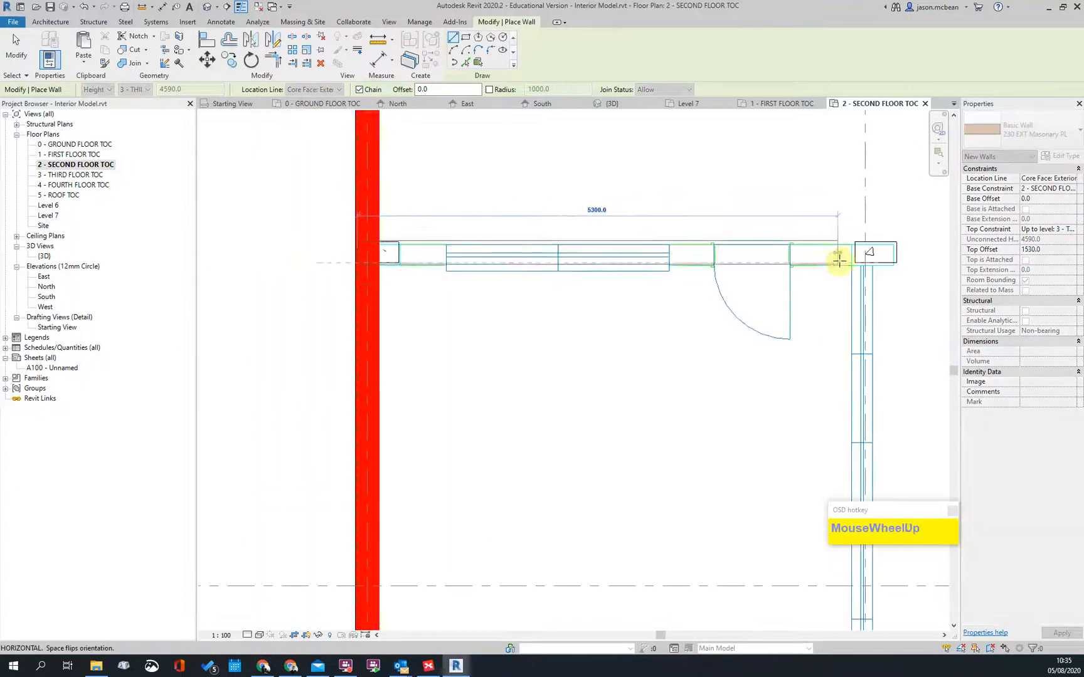
scroll(929, 276, up, 3)
scroll(929, 276, up, 2)
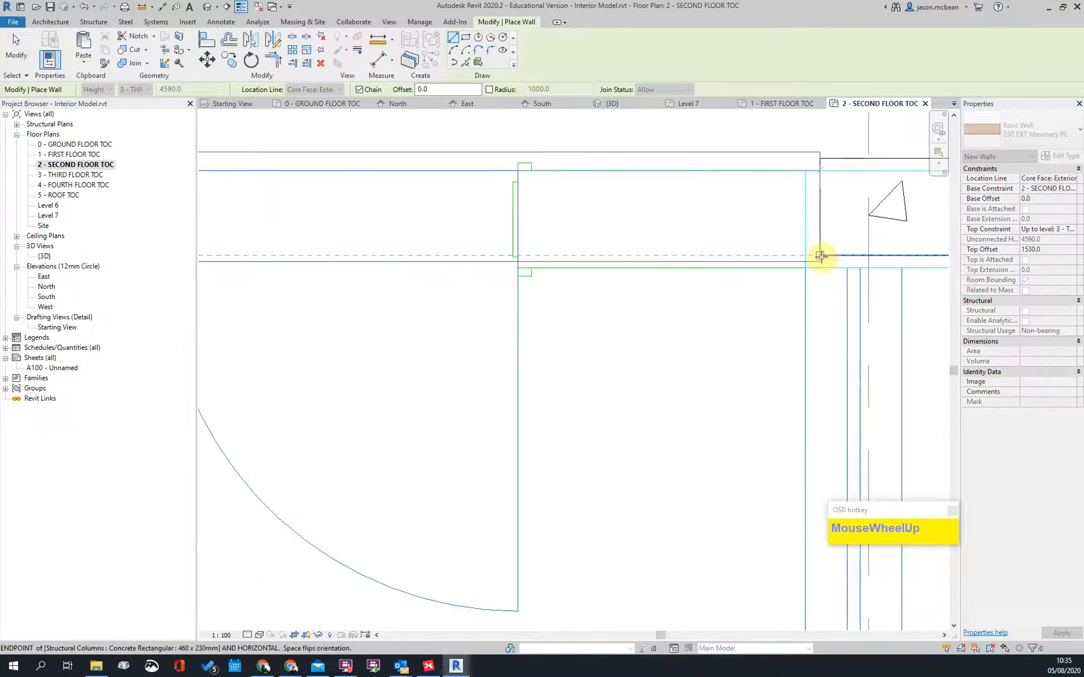
click(821, 256)
Step: Chain the wall on to the column above the washrooms and finish drawing
middle_drag(832, 399, 784, 218)
scroll(771, 499, down, 2)
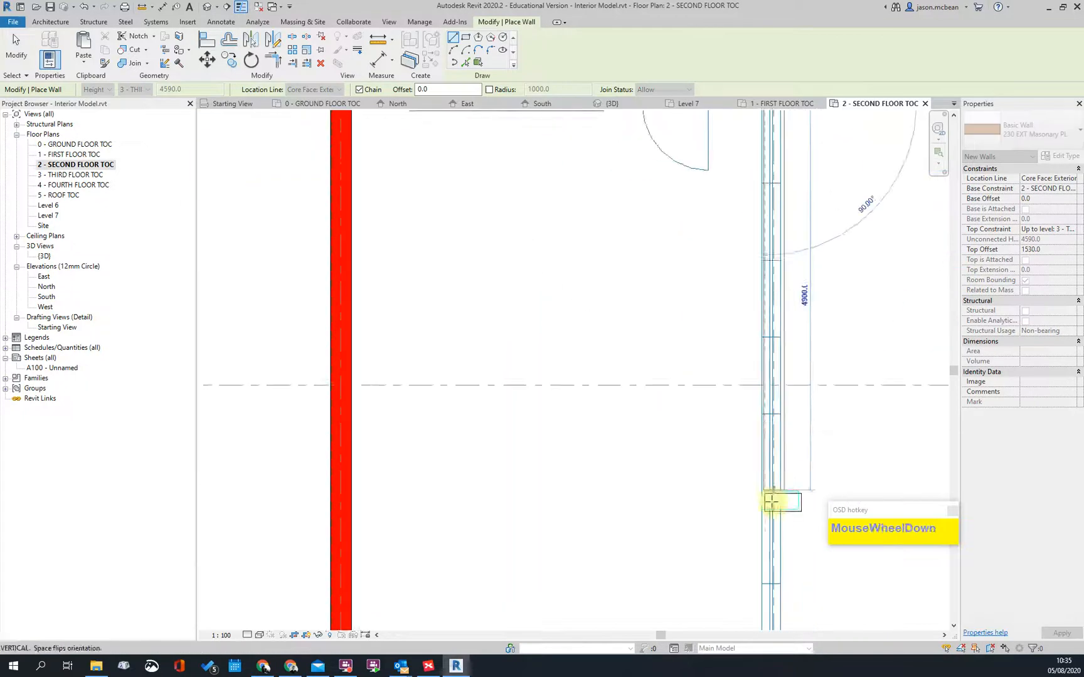
middle_drag(778, 510, 720, 264)
scroll(712, 271, up, 3)
scroll(714, 220, down, 3)
middle_drag(743, 502, 681, 185)
middle_drag(639, 352, 634, 242)
scroll(620, 333, up, 2)
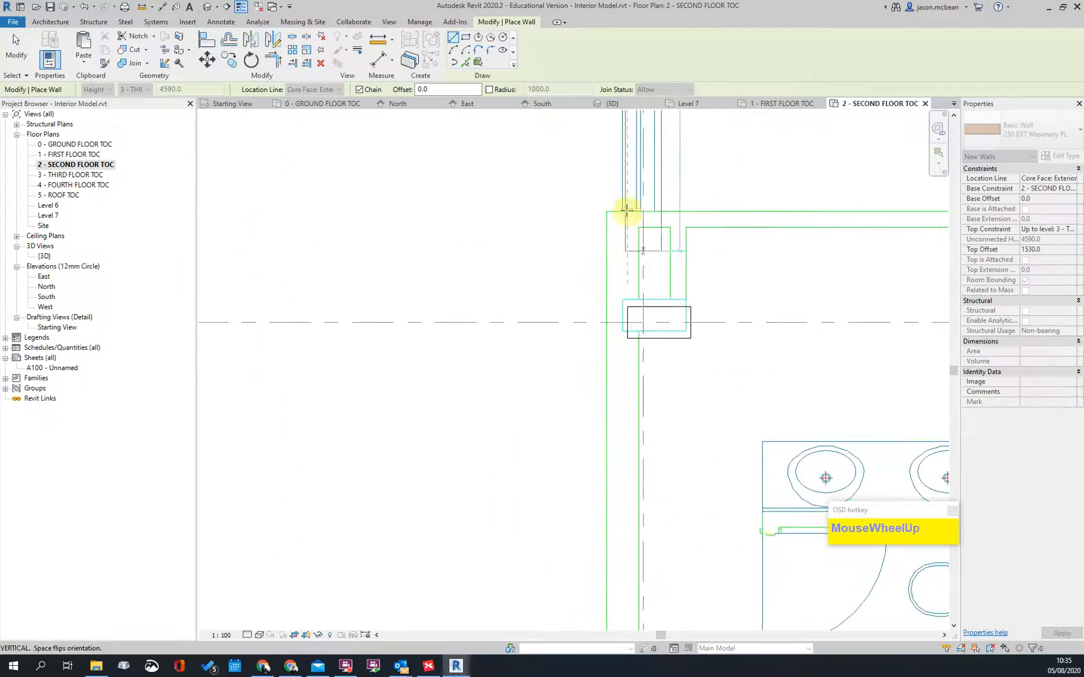
scroll(625, 214, up, 1)
scroll(650, 209, up, 2)
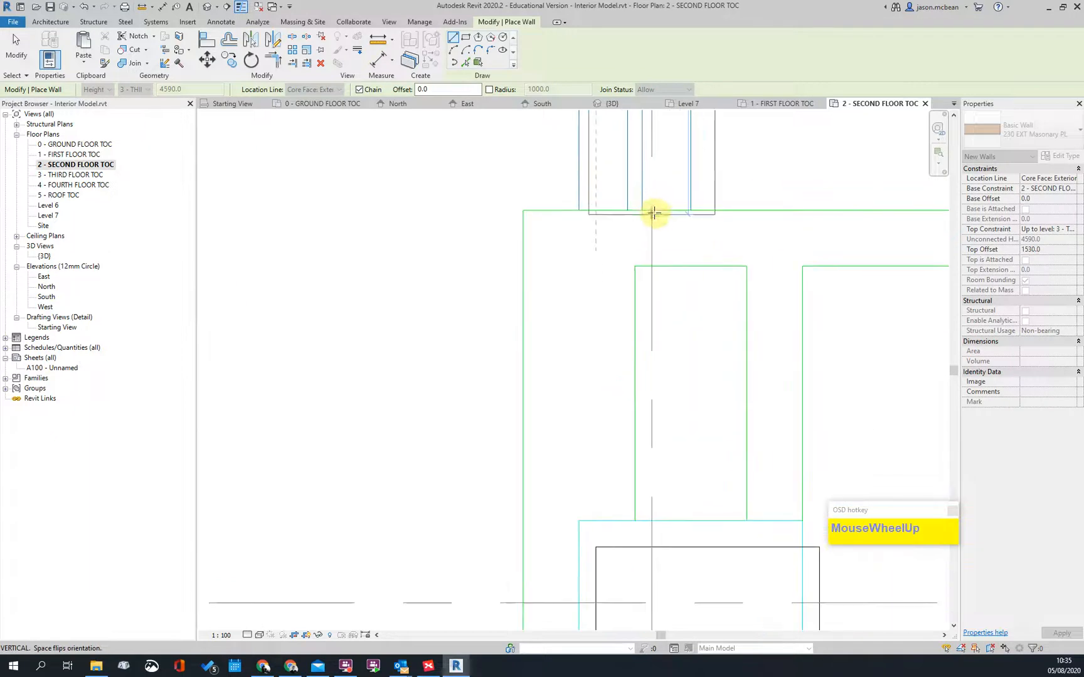
click(654, 211)
scroll(727, 219, down, 2)
key(Escape)
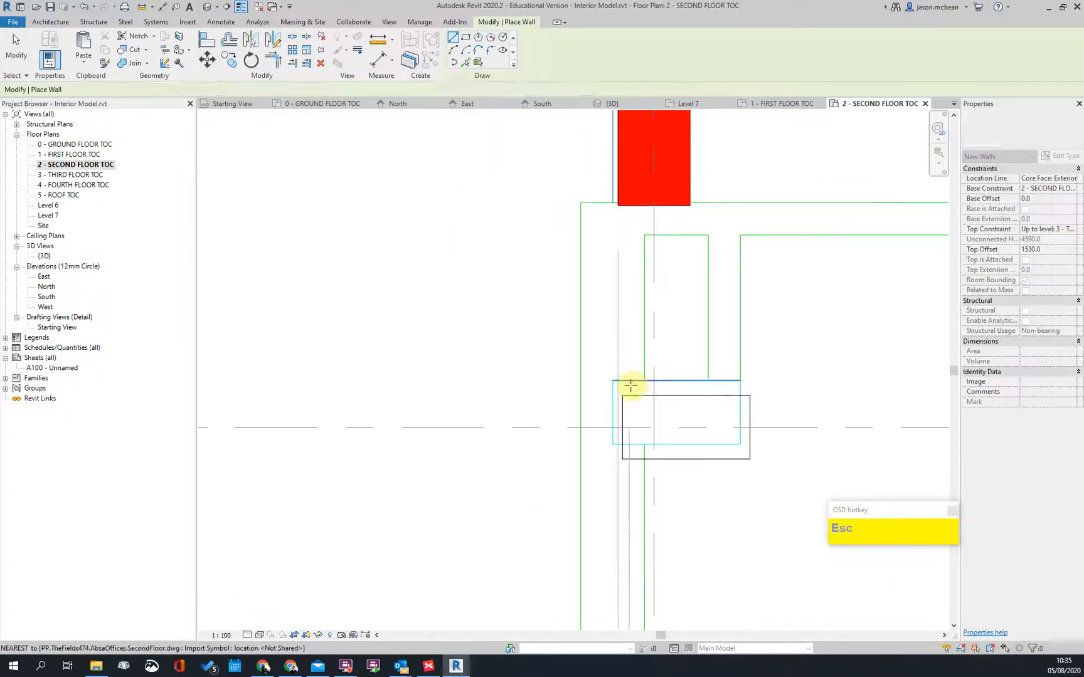
key(Escape)
Step: Stretch the new vertical wall's end down past the column toward the washrooms
scroll(661, 195, down, 1)
click(652, 202)
drag(629, 204, 631, 435)
scroll(629, 304, down, 2)
key(Escape)
middle_drag(742, 459, 629, 339)
scroll(556, 317, down, 2)
scroll(556, 318, up, 1)
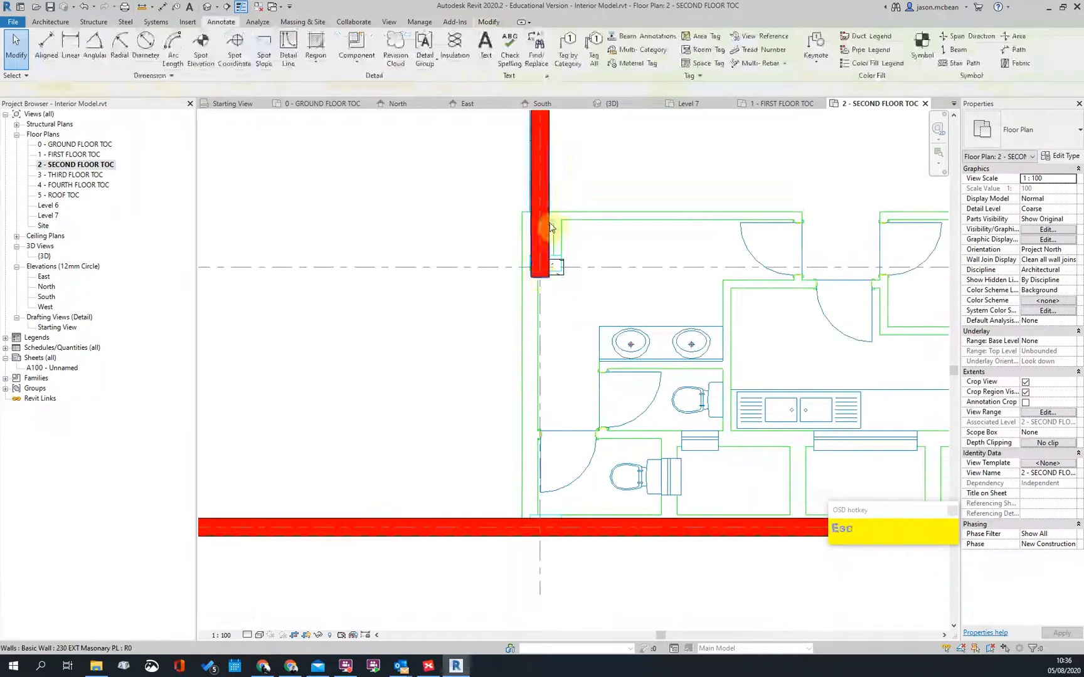
Step: Extend the vertical red wall by the washrooms down to the bottom wall
click(538, 274)
drag(540, 281, 536, 526)
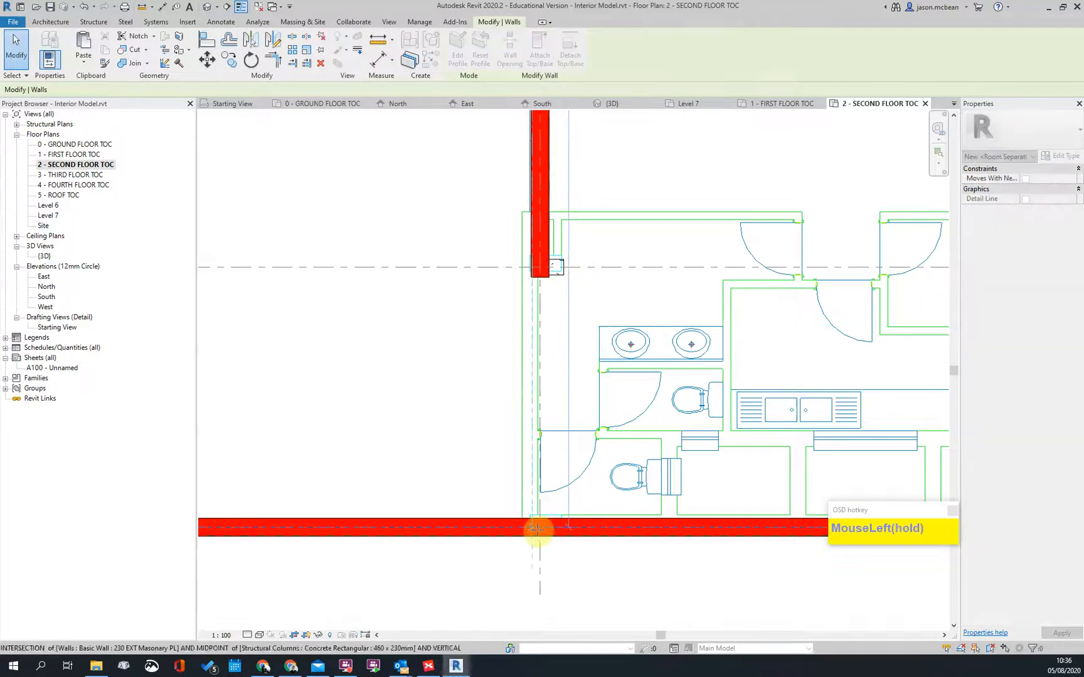
key(Escape)
scroll(482, 342, down, 2)
scroll(510, 339, up, 3)
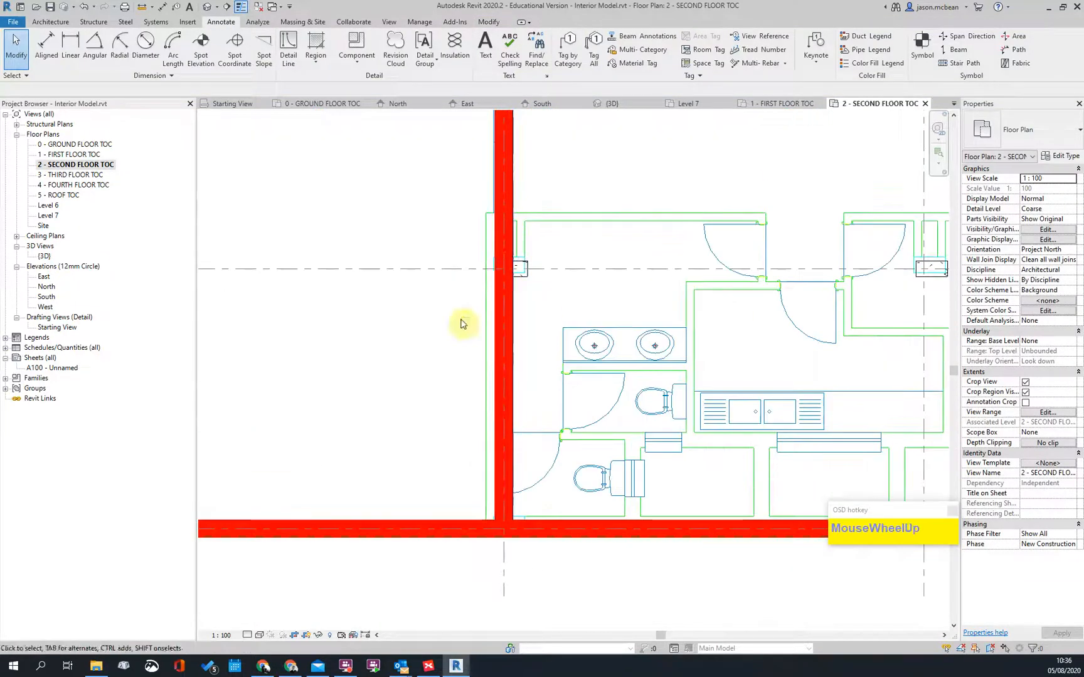
scroll(525, 369, down, 3)
scroll(535, 363, up, 3)
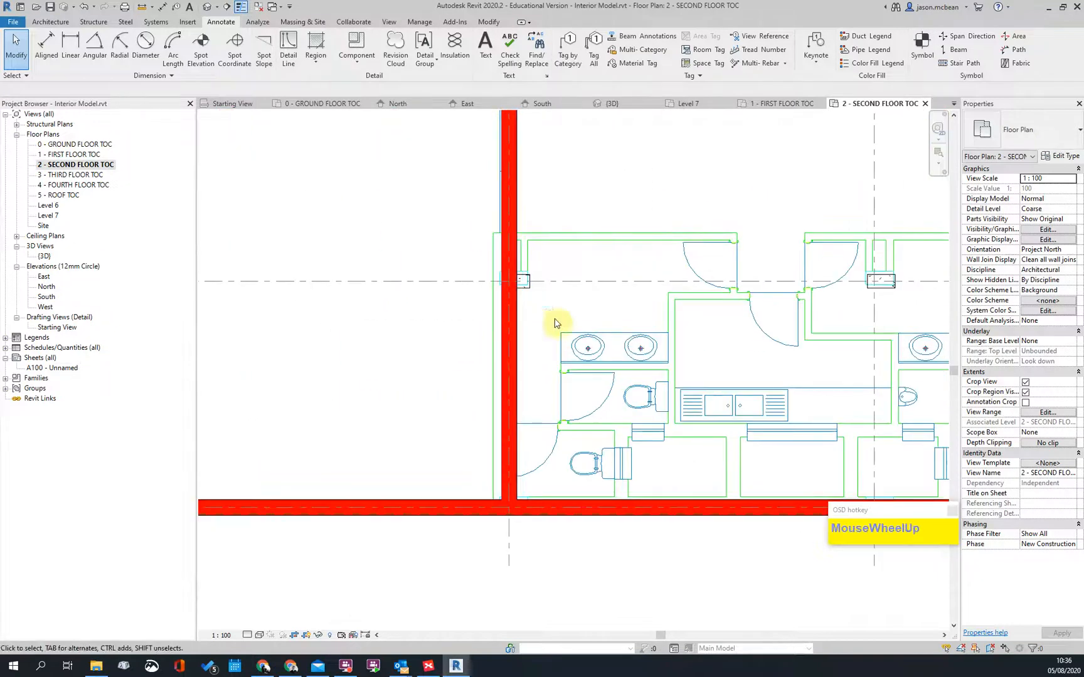
Step: Review the 1 - FIRST FLOOR TOC and 0 - GROUND FLOOR TOC plans, then open the South elevation
double_click(69, 155)
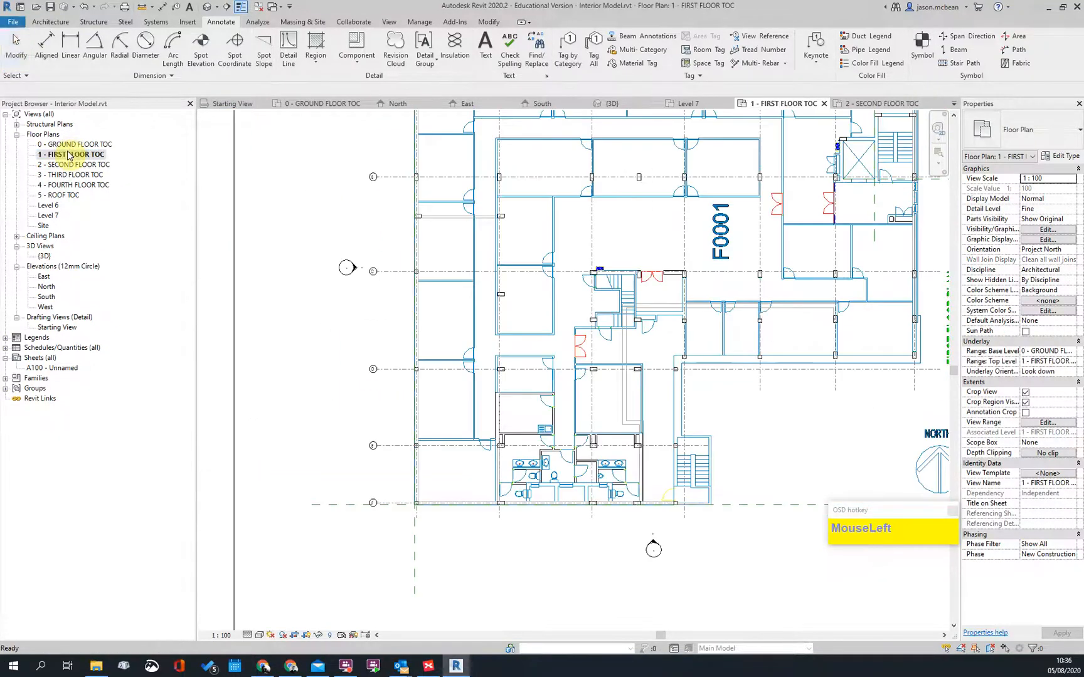
scroll(511, 374, up, 4)
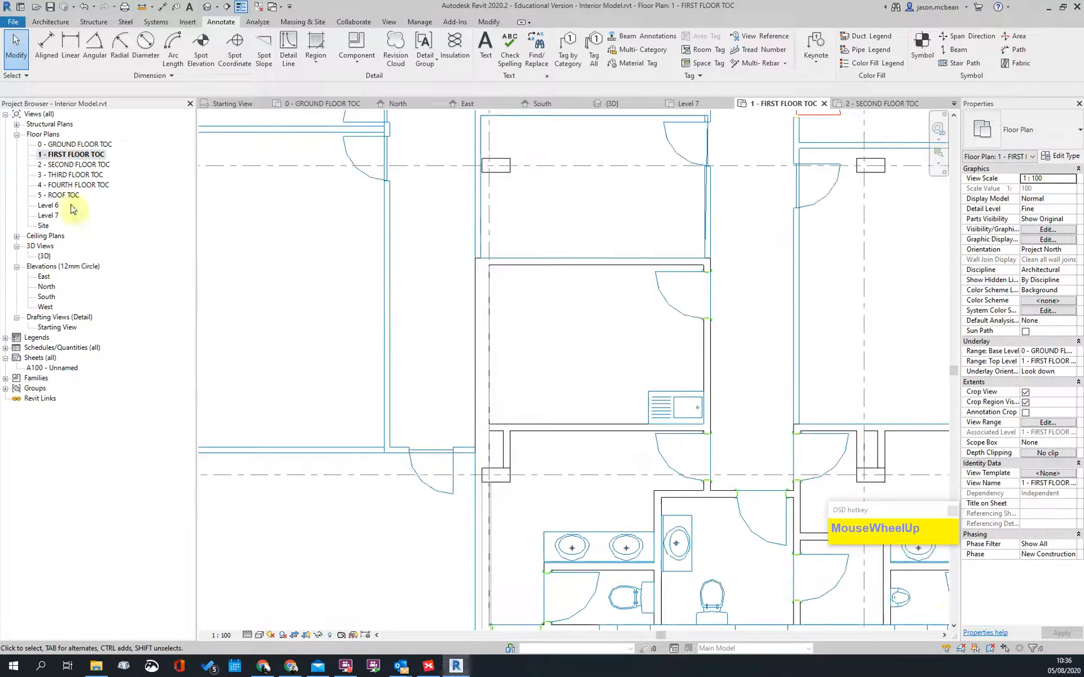
double_click(68, 145)
scroll(387, 389, up, 5)
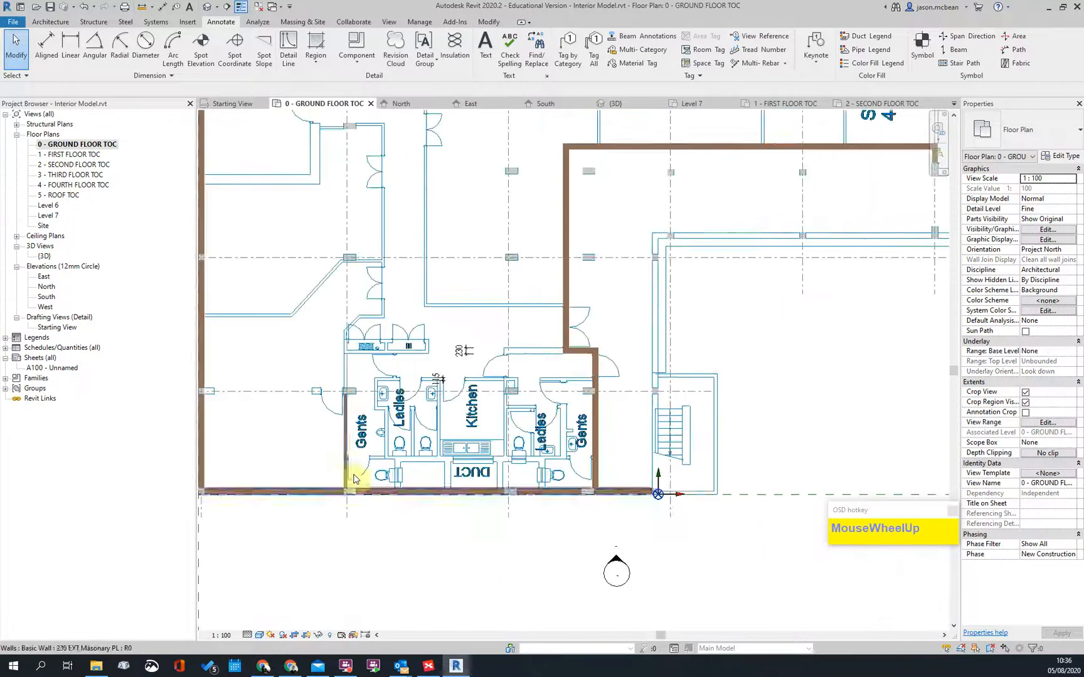
scroll(352, 464, down, 4)
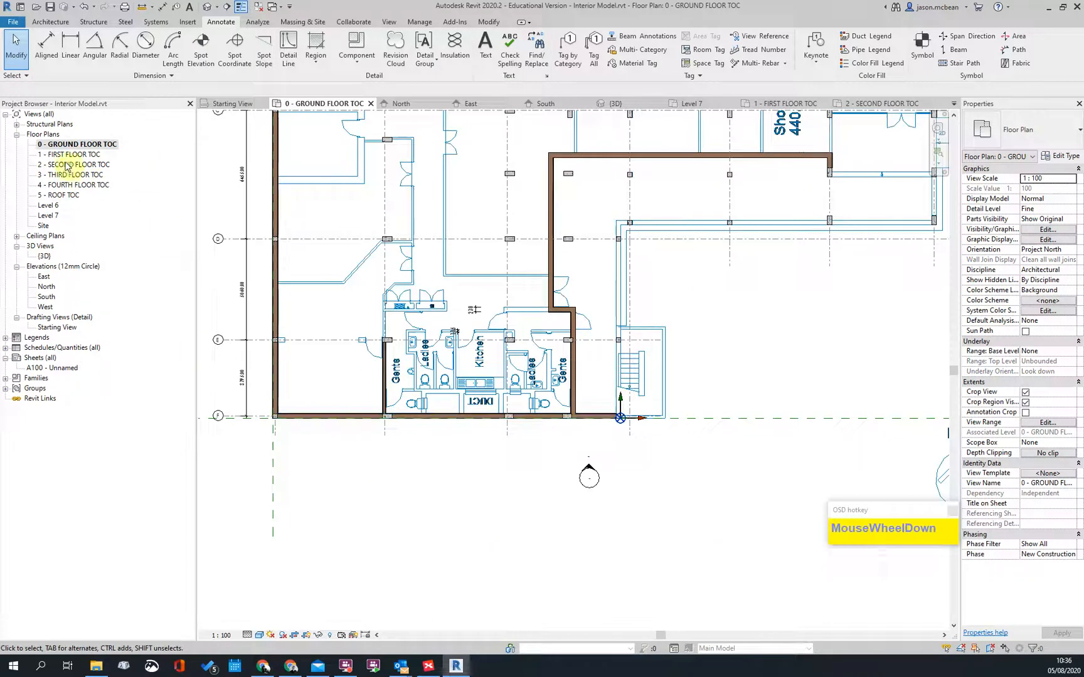
double_click(47, 298)
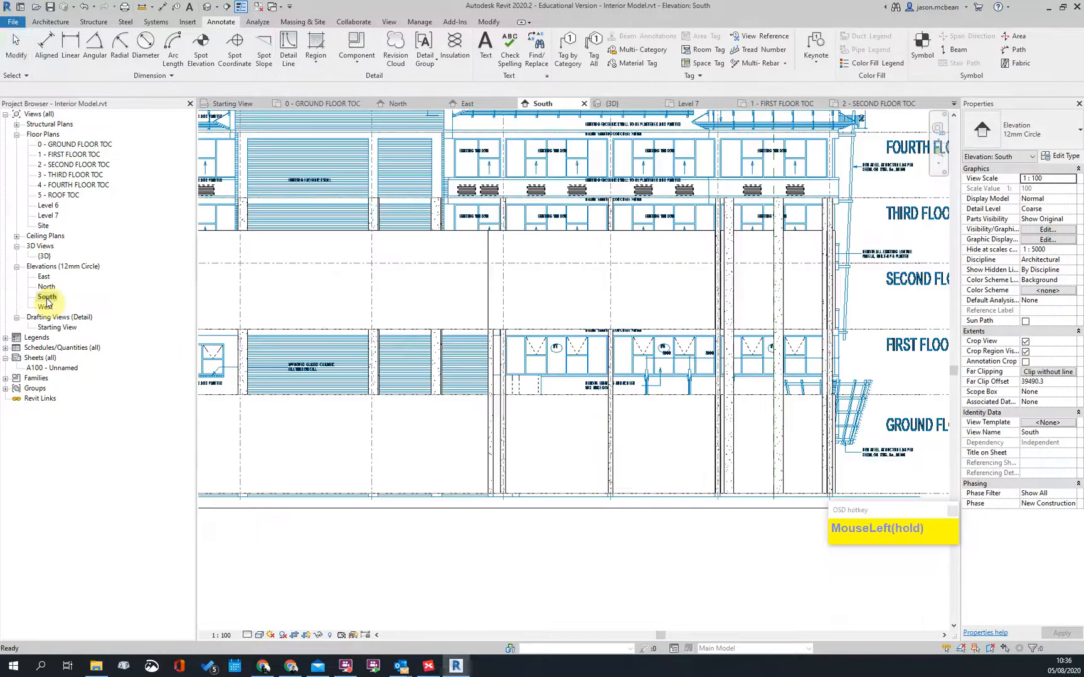
Step: On the South elevation, inspect the ground-to-first and second-to-third floor exterior walls
scroll(471, 467, down, 3)
click(514, 463)
scroll(514, 463, up, 4)
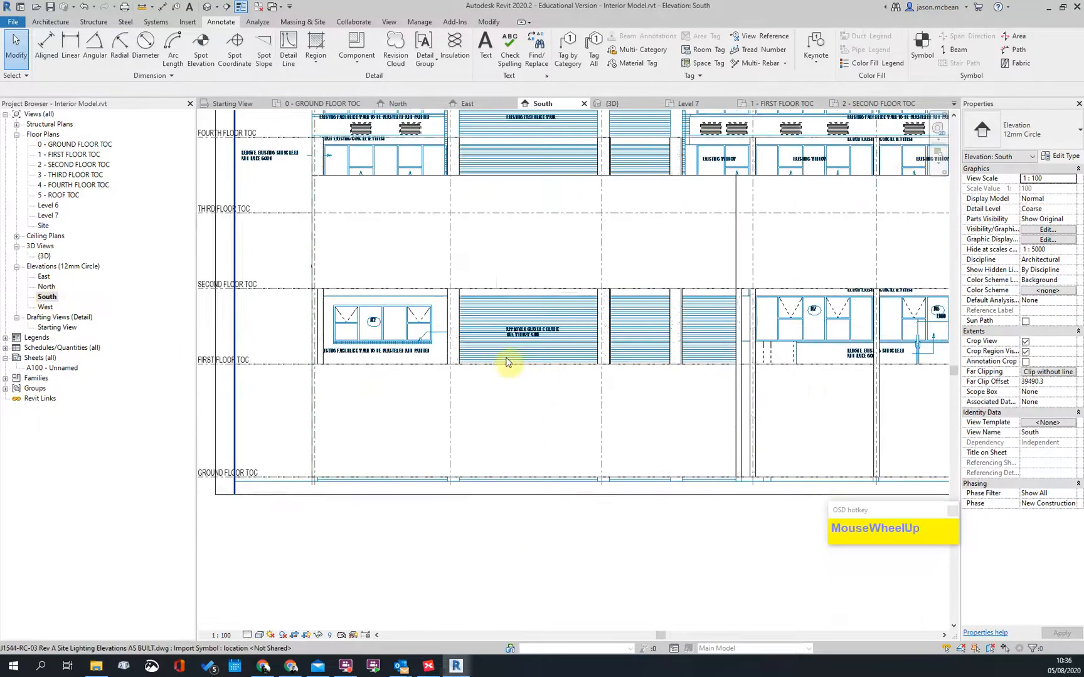
click(401, 370)
scroll(480, 293, up, 3)
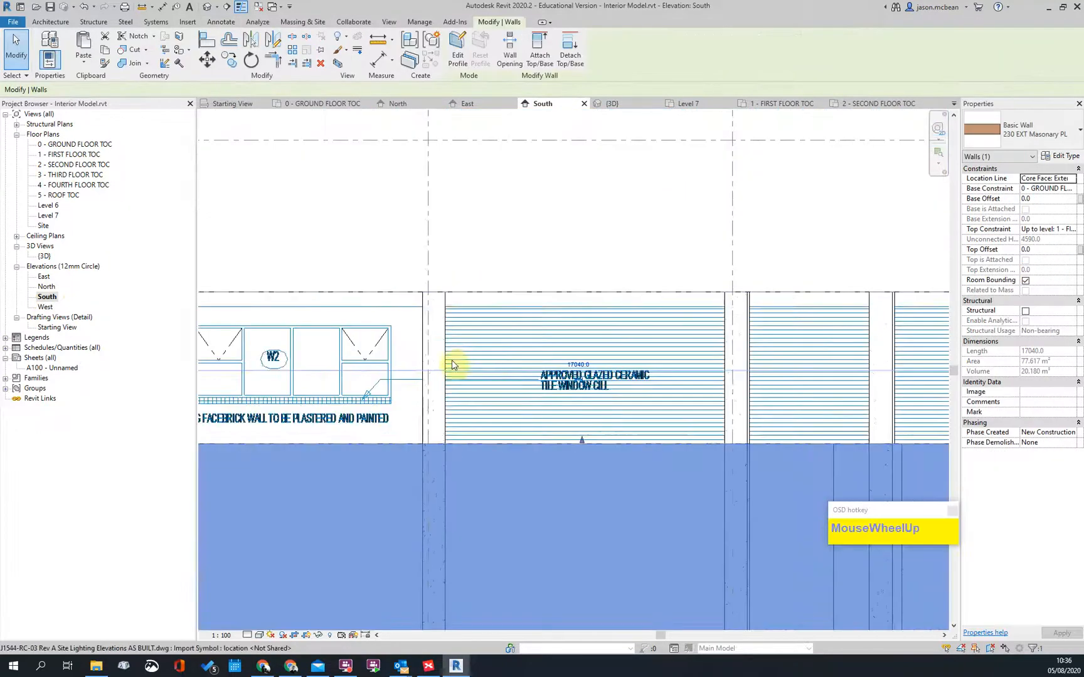
scroll(500, 308, down, 3)
key(Escape)
click(484, 227)
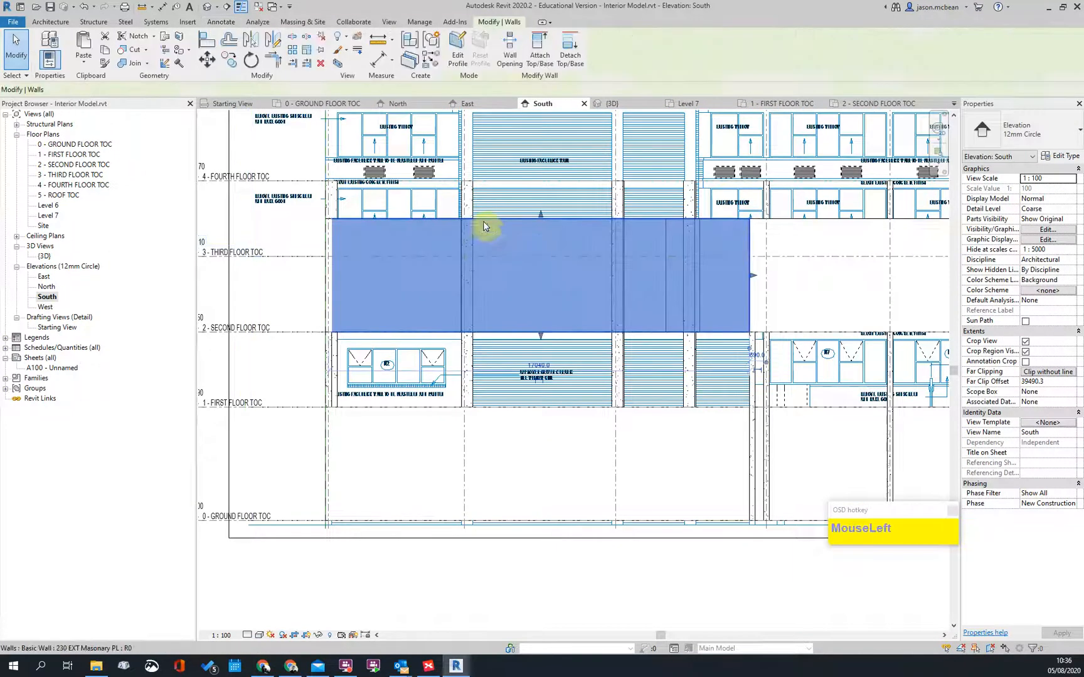
scroll(473, 223, up, 3)
scroll(477, 239, up, 2)
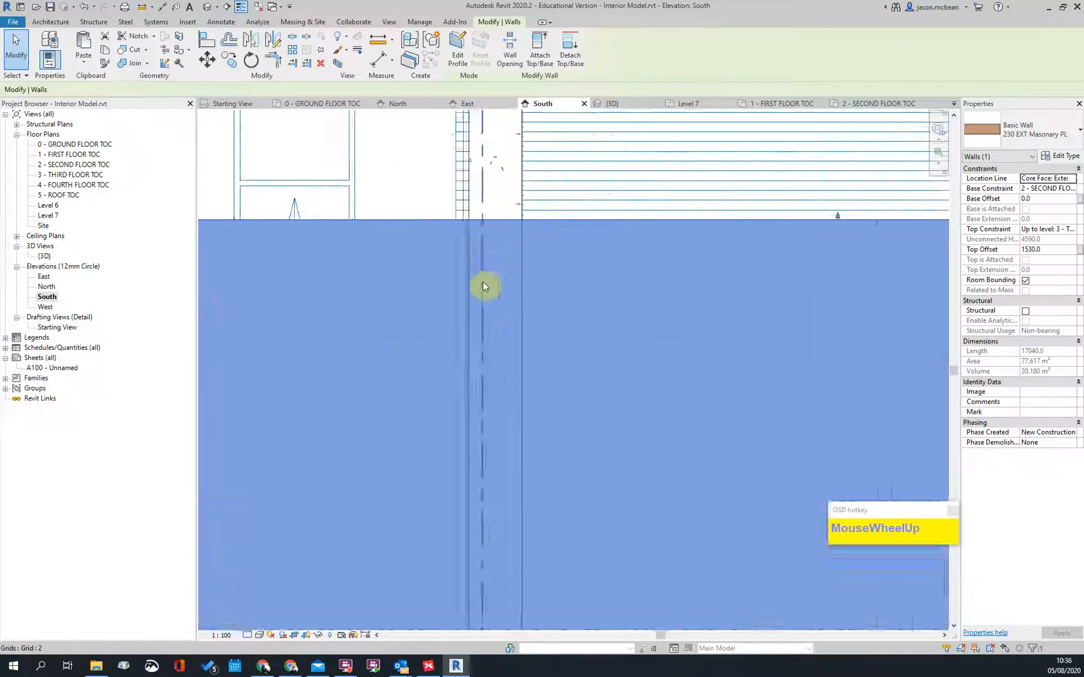
scroll(492, 244, down, 3)
key(Escape)
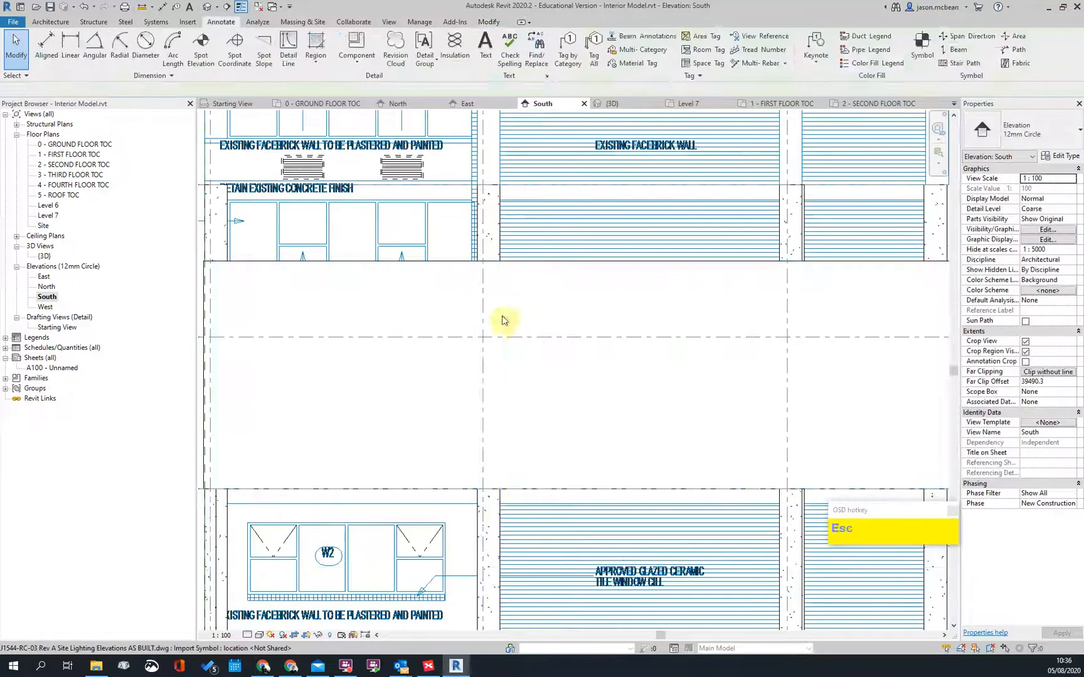
Step: Go through the ground floor to the 2 - SECOND FLOOR TOC plan, framing the red exterior wall
scroll(479, 188, down, 3)
middle_drag(483, 206, 491, 300)
scroll(486, 285, up, 3)
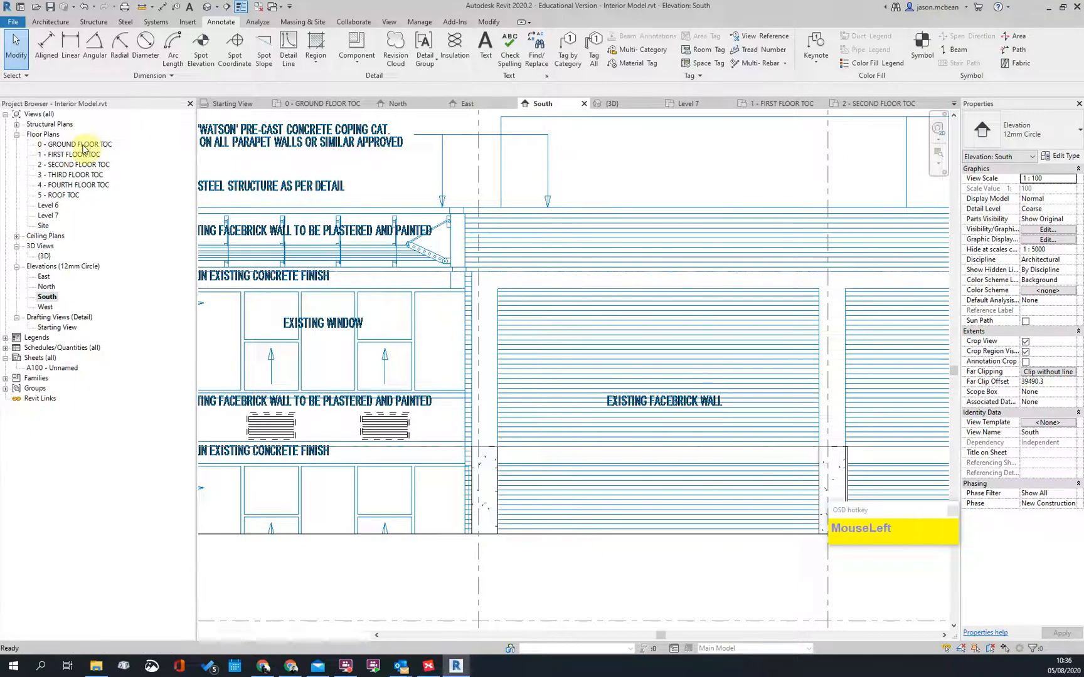
double_click(83, 149)
double_click(80, 165)
scroll(527, 446, down, 3)
middle_drag(515, 249, 456, 401)
scroll(474, 450, up, 3)
scroll(450, 370, up, 1)
scroll(465, 452, down, 4)
scroll(429, 424, up, 4)
Step: Shorten the long vertical exterior wall by pulling its end grip upward
click(449, 406)
scroll(476, 367, down, 3)
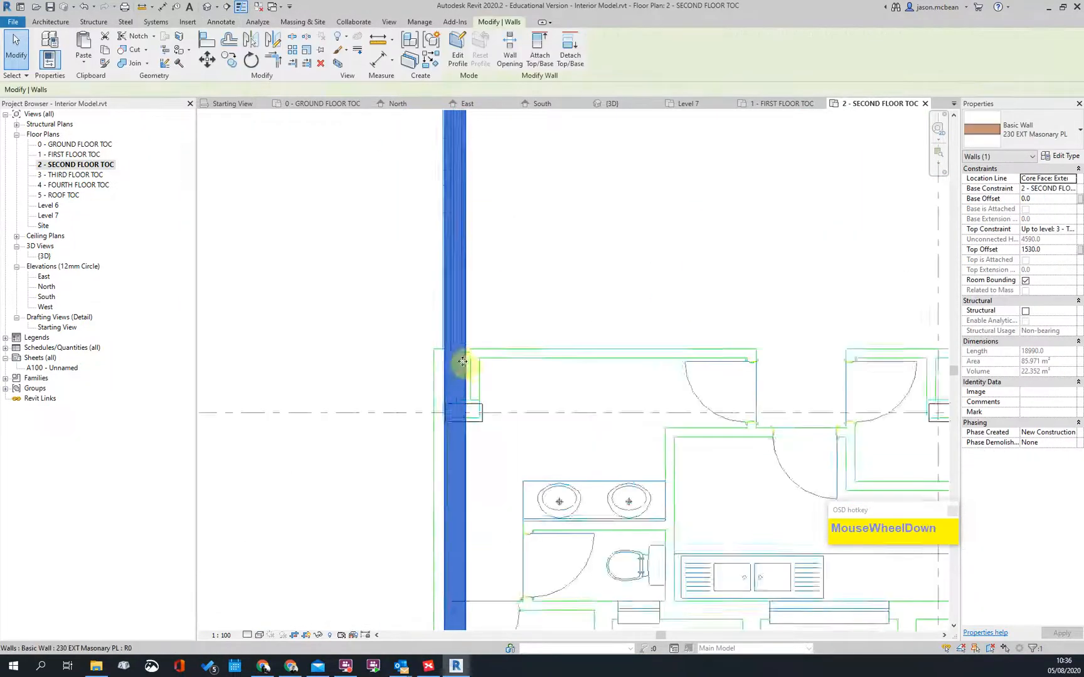
scroll(441, 481, up, 3)
click(452, 308)
drag(452, 308, 442, 213)
Step: Draw a new wall of the same type below it, flipped and running downward
right_click(453, 204)
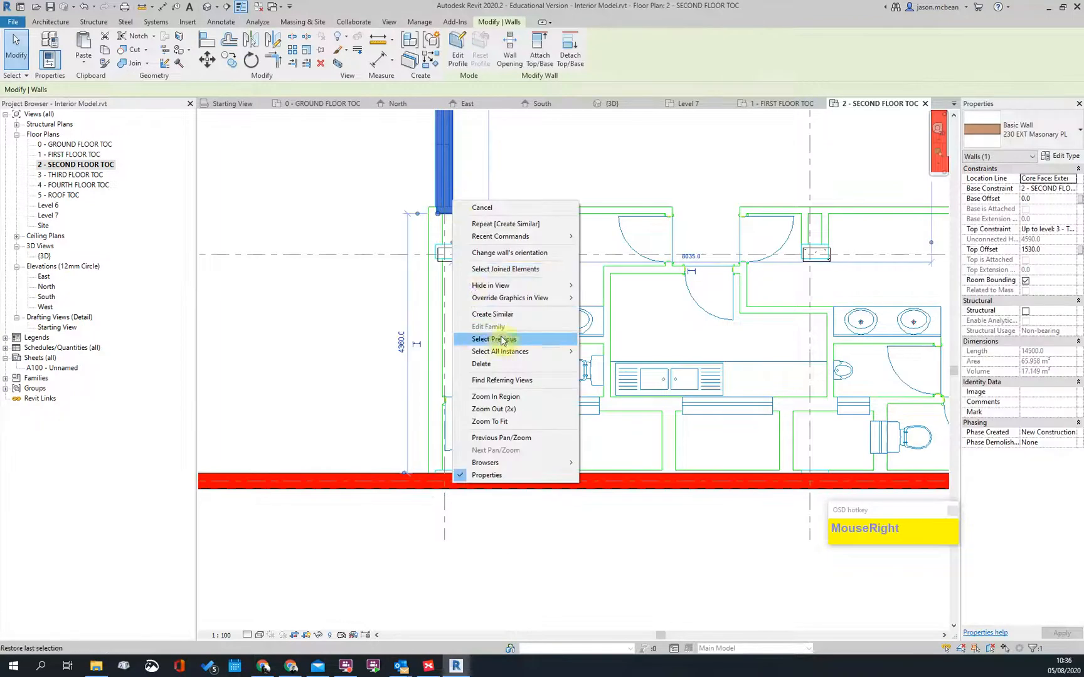
click(493, 315)
scroll(496, 254, up, 4)
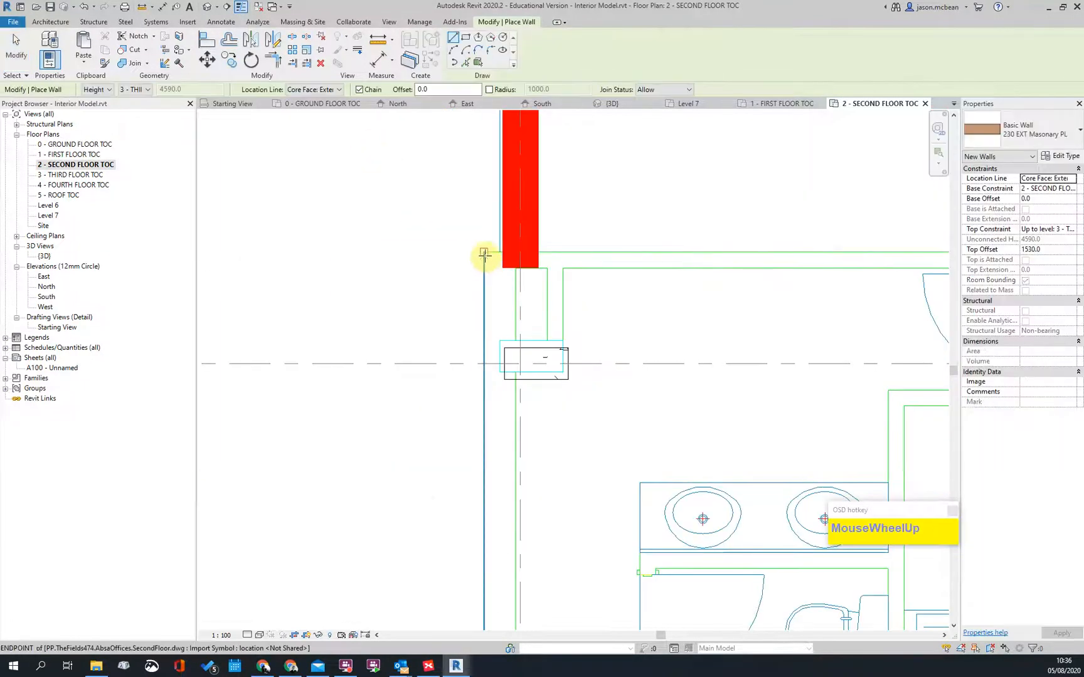
click(485, 253)
key(space)
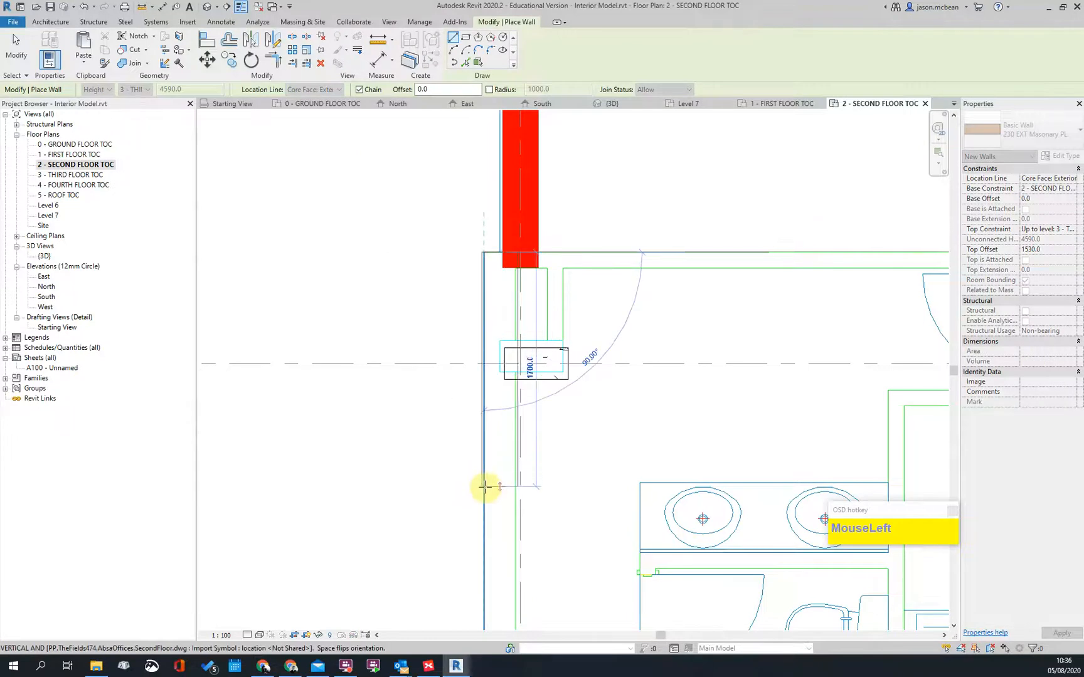
click(486, 486)
key(Escape)
Step: Adjust the ends of the lower and upper walls toward the corner
scroll(488, 282, up, 3)
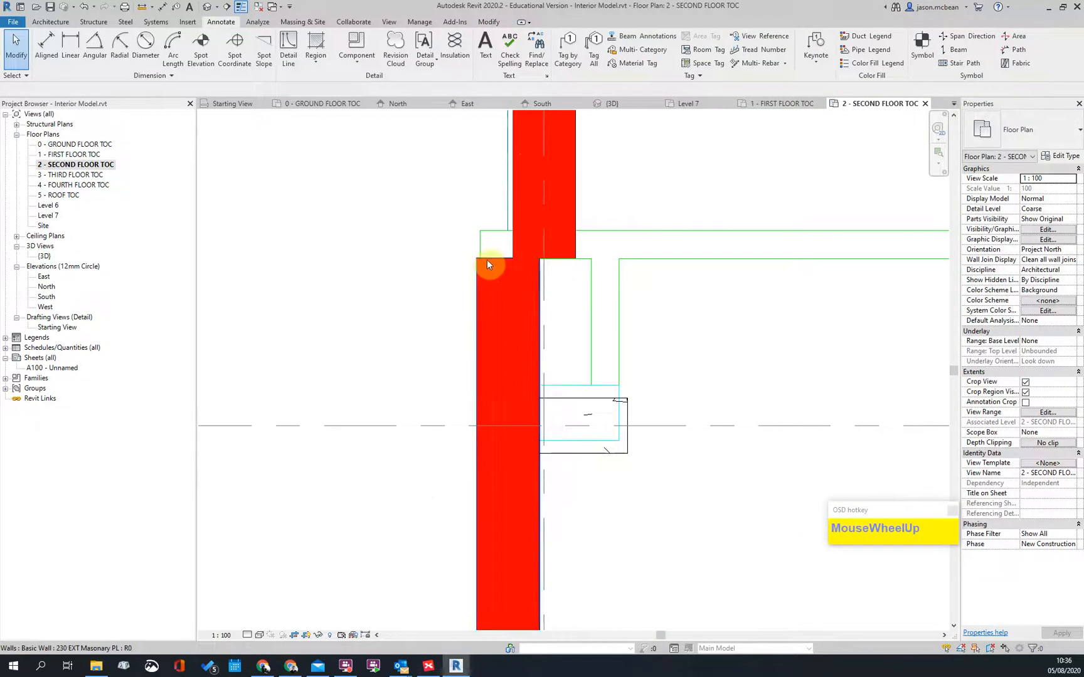
click(488, 260)
drag(477, 258, 480, 231)
key(Escape)
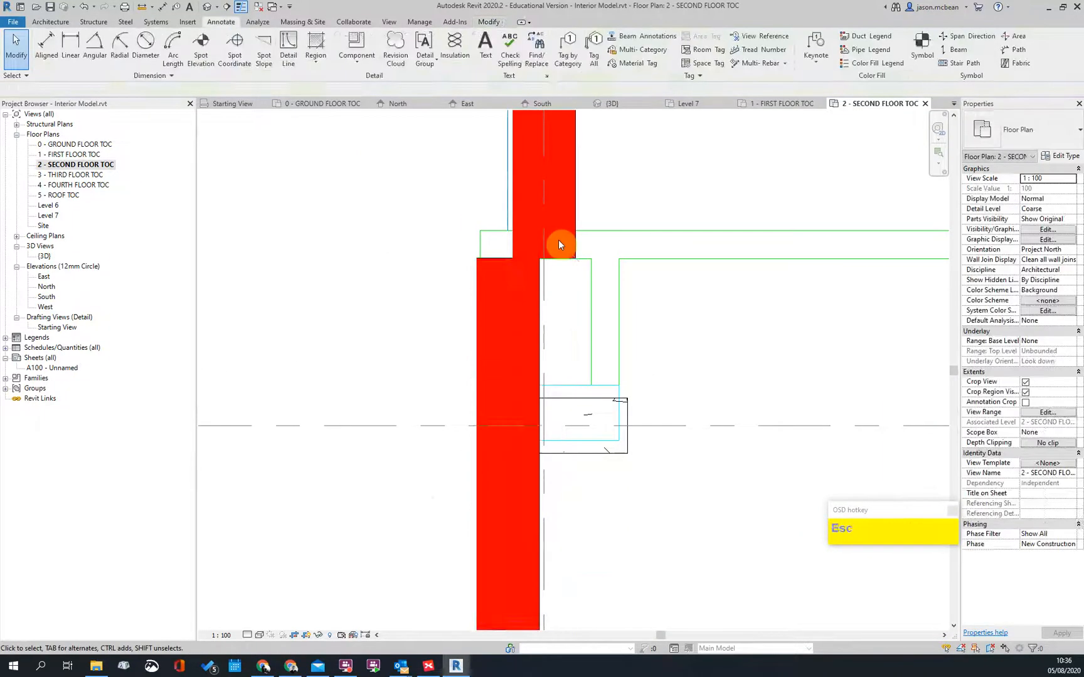
scroll(560, 244, down, 3)
click(571, 238)
drag(570, 241, 542, 206)
scroll(565, 244, up, 2)
key(Escape)
Step: Draw a horizontal return wall from the corner and make it 115 Int Masonary PL
click(507, 255)
right_click(506, 256)
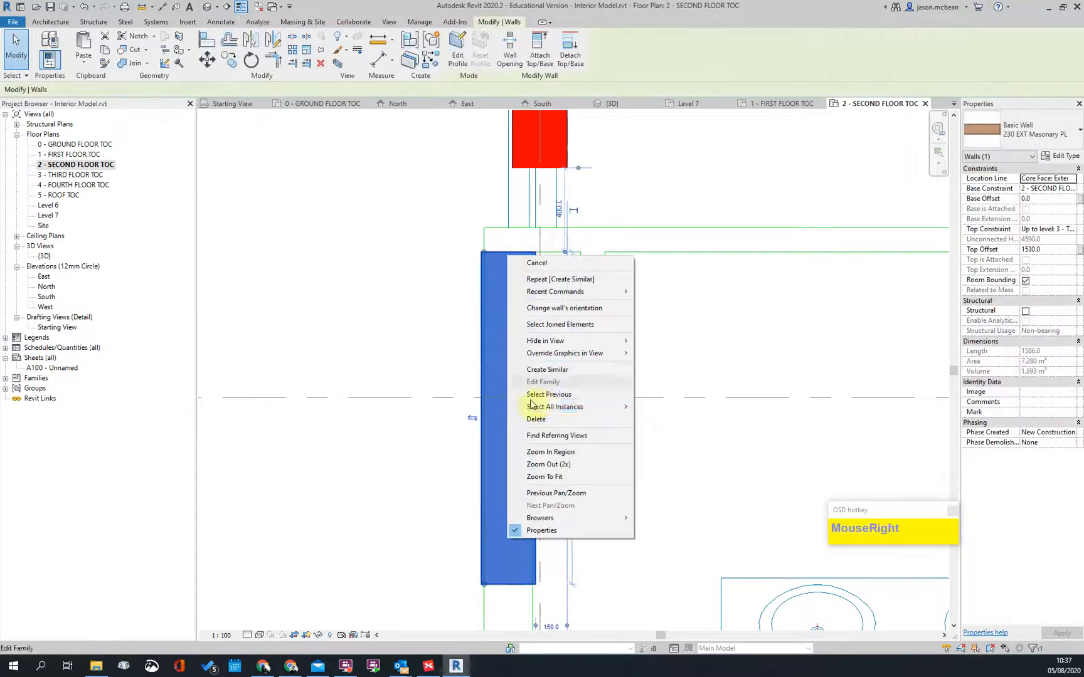
click(543, 370)
click(483, 226)
click(724, 227)
key(Escape)
key(Escape)
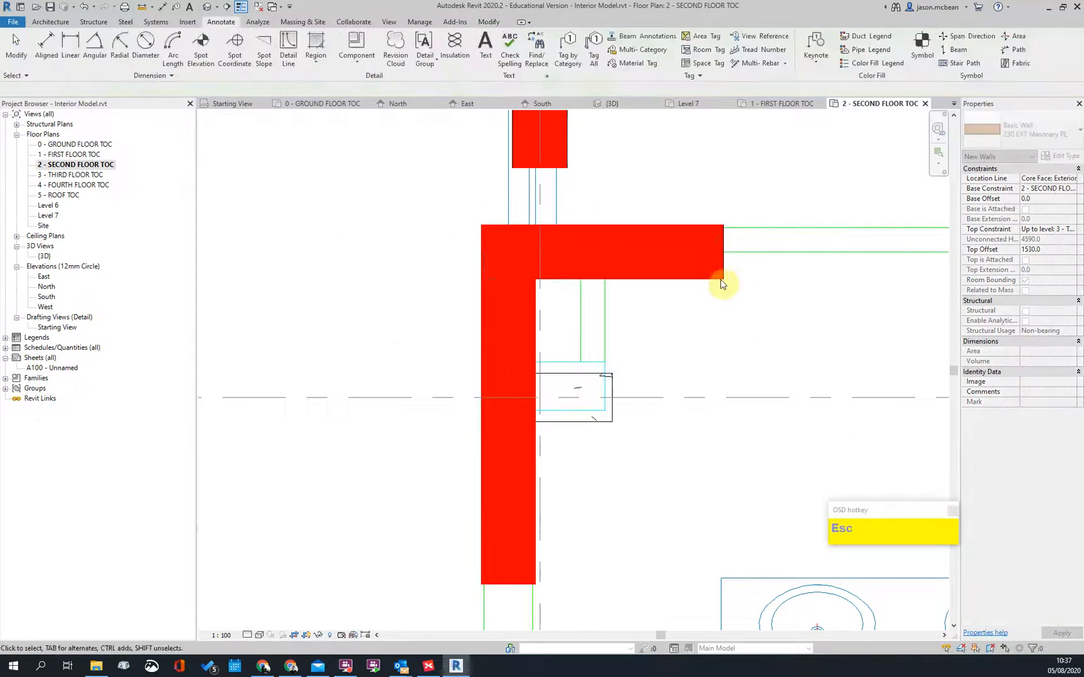
click(708, 267)
click(1014, 134)
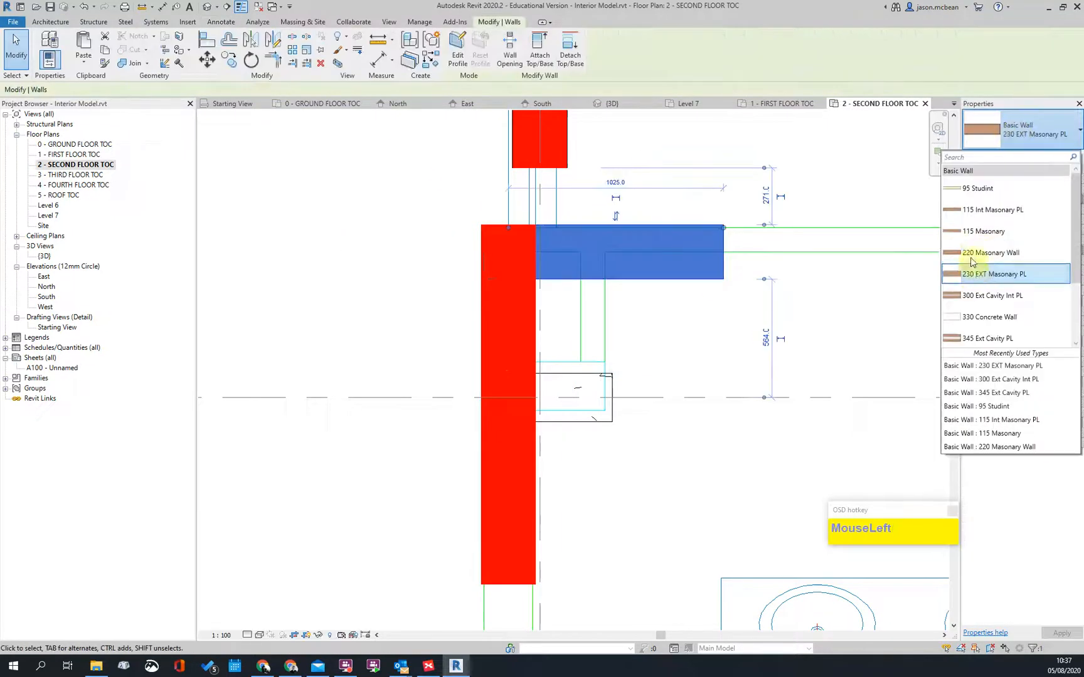
click(989, 210)
key(Escape)
middle_drag(597, 355, 589, 524)
click(628, 286)
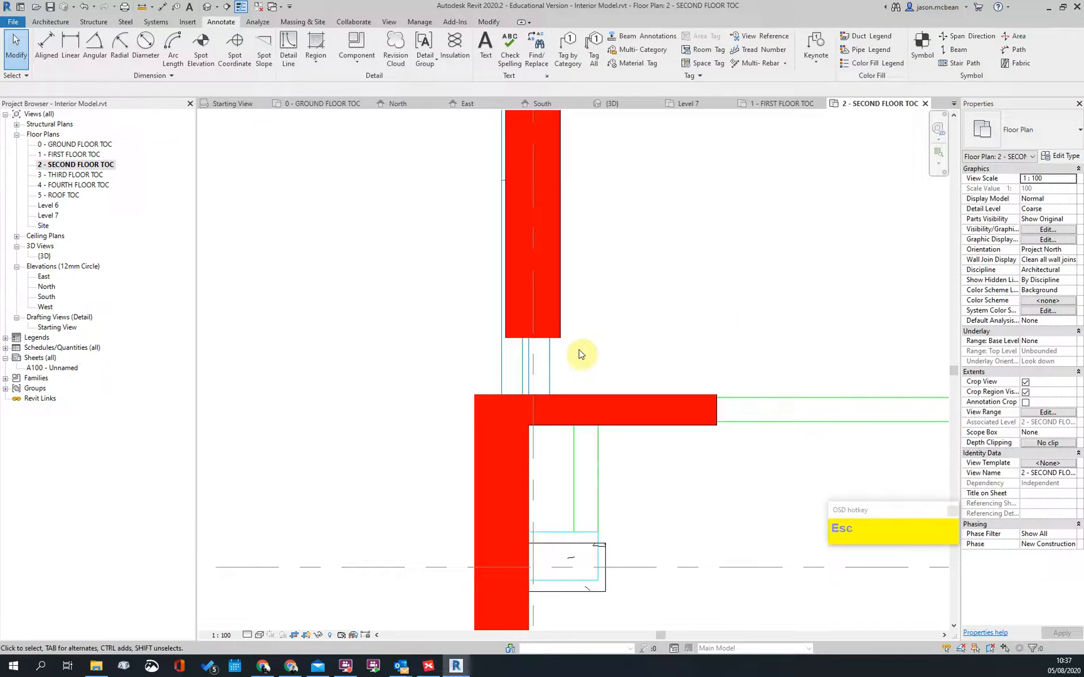
Step: Extend the vertical wall down to the horizontal boundary wall
click(585, 394)
click(562, 326)
scroll(589, 257, down, 3)
scroll(568, 458, up, 2)
key(Escape)
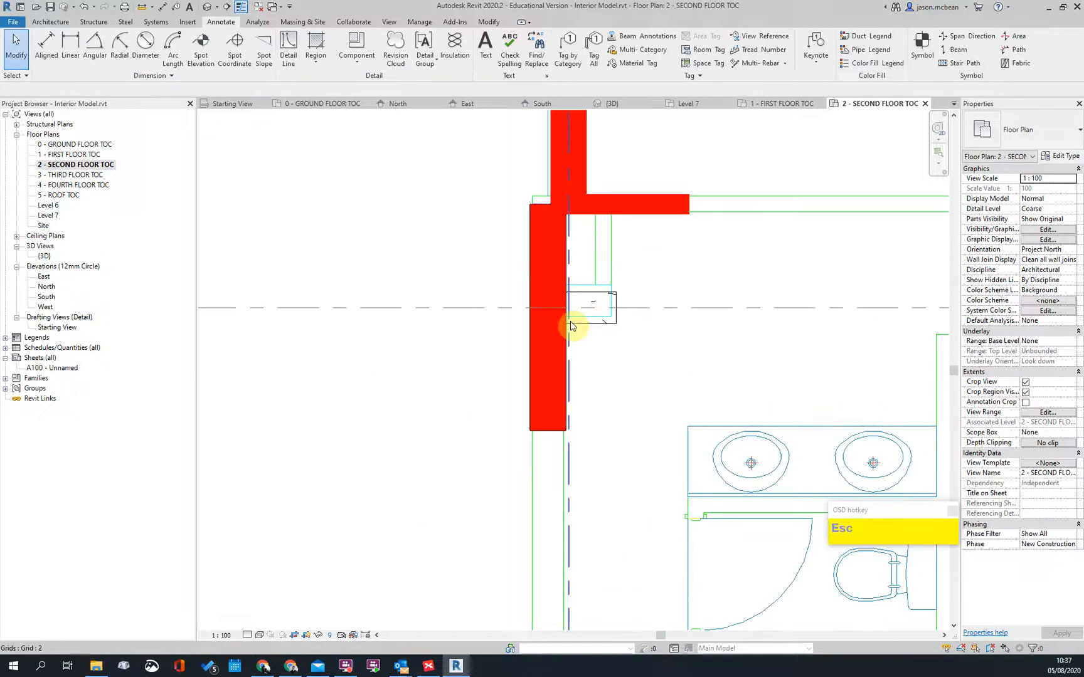
Step: Drag the red vertical wall's lower end down to the horizontal wall
click(566, 335)
scroll(561, 341, up, 3)
key(Escape)
click(530, 294)
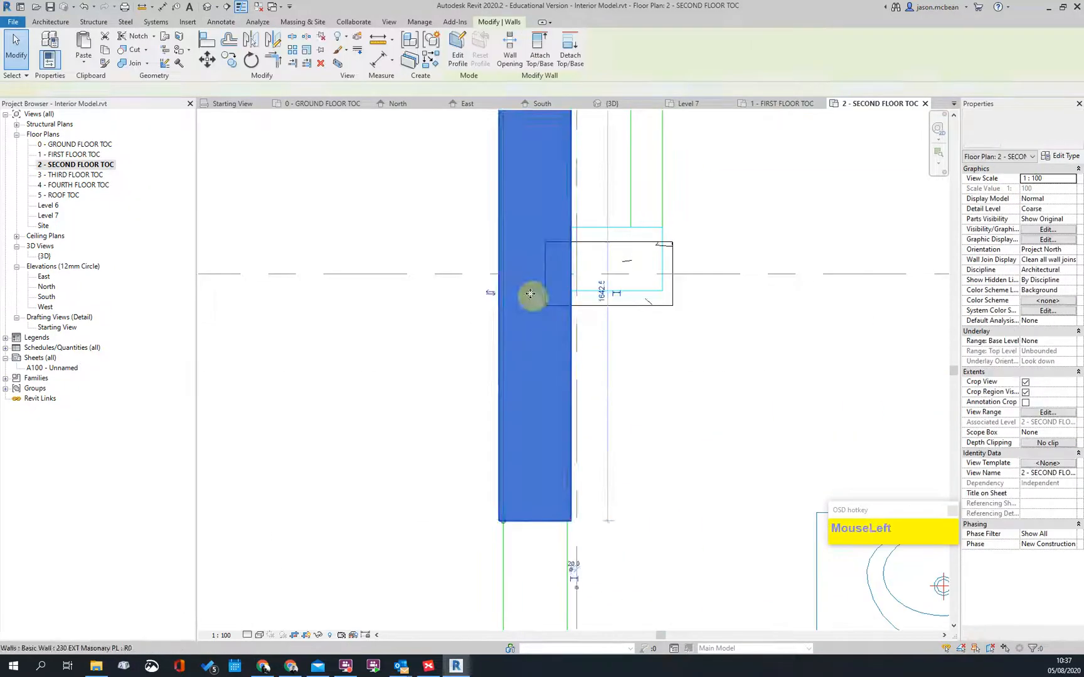
scroll(540, 533, down, 3)
middle_drag(540, 534, 551, 321)
scroll(551, 320, down, 1)
drag(533, 194, 533, 501)
click(592, 415)
scroll(554, 444, down, 2)
scroll(544, 422, up, 1)
Step: Trim the vertical and horizontal walls into a corner with TR
key(t)
key(r)
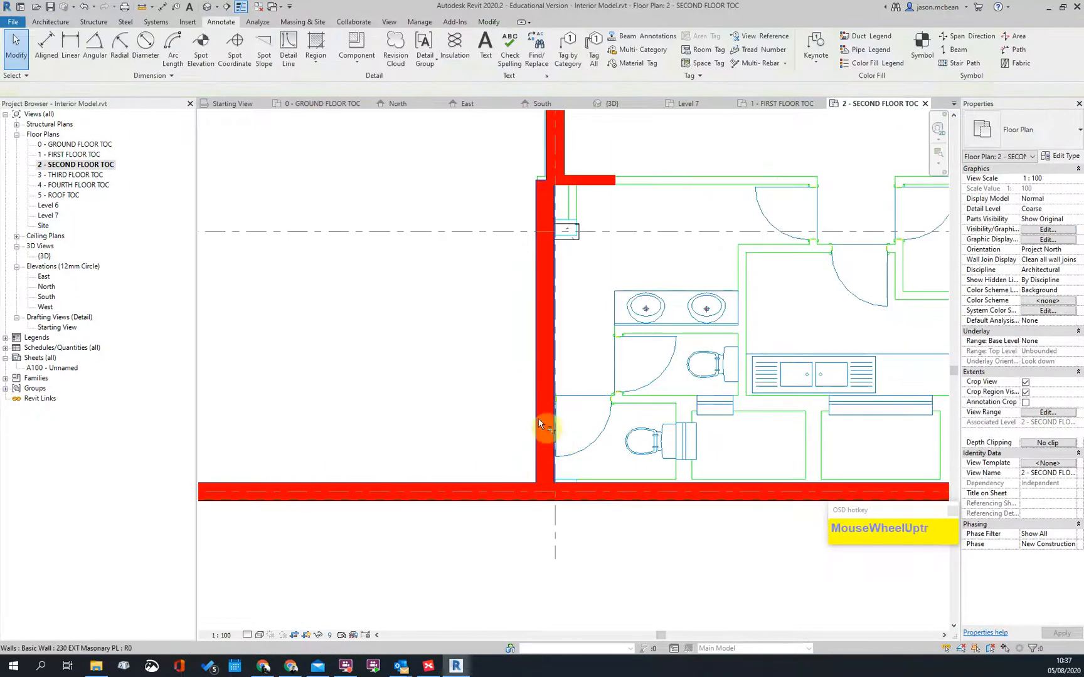
click(540, 420)
click(612, 506)
scroll(615, 401, down, 1)
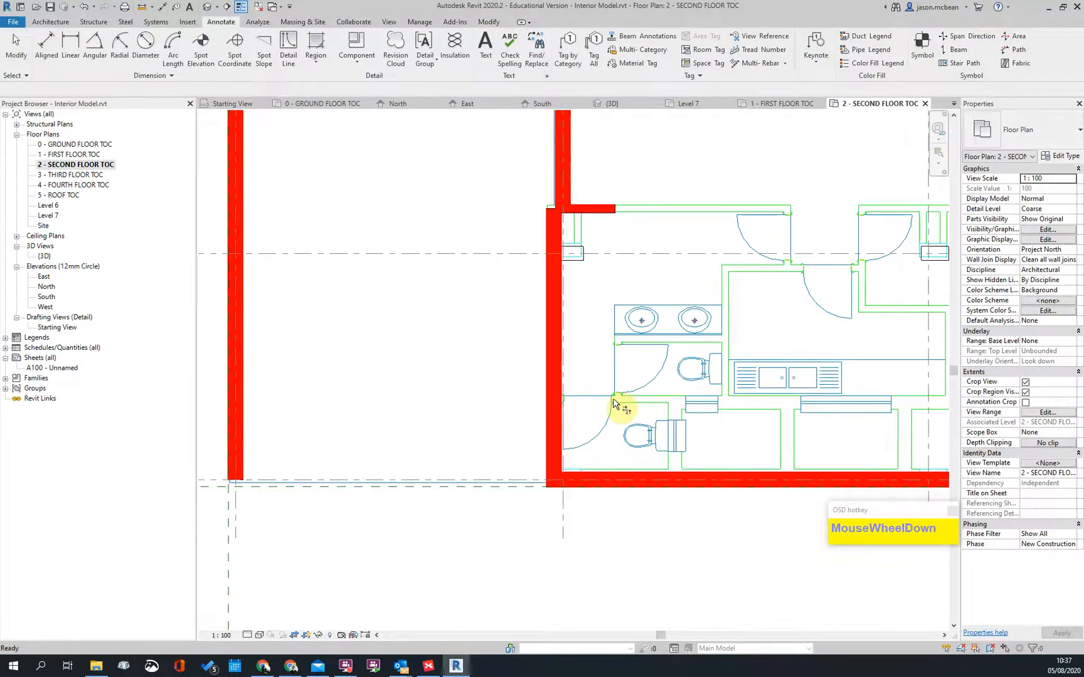
scroll(614, 400, down, 5)
key(Escape)
Step: Trim the horizontal wall to meet the vertical wall at the right restroom corner
middle_drag(897, 426, 735, 469)
scroll(724, 487, up, 6)
key(t)
key(r)
click(709, 427)
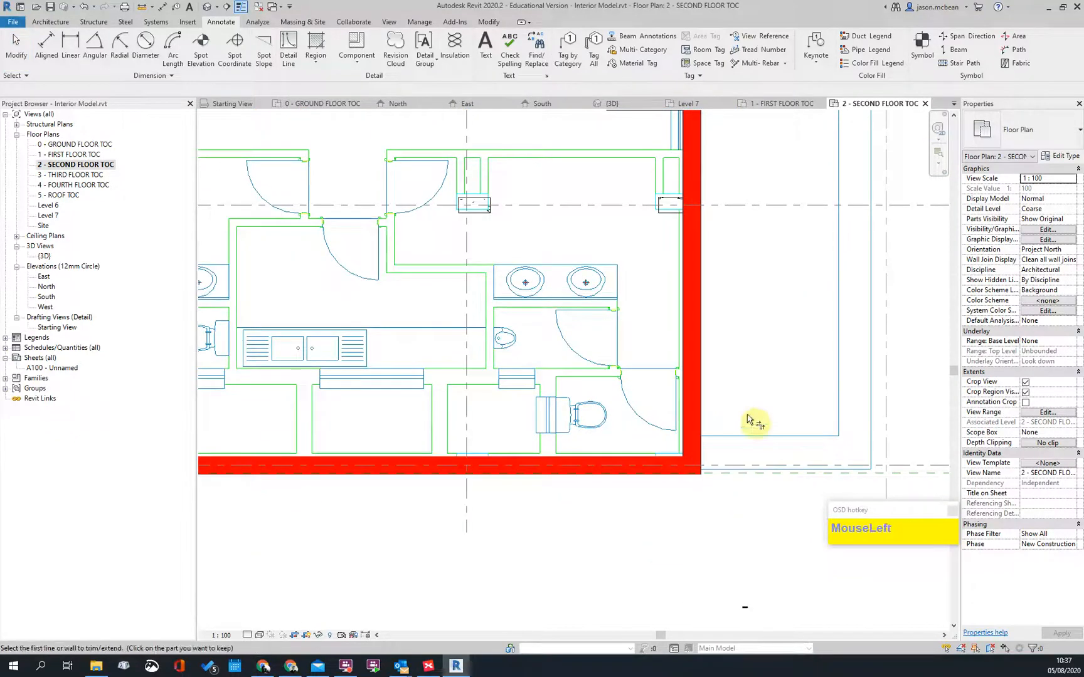
Step: Flip the orientation of the short horizontal wall at the jog
scroll(735, 372, down, 2)
middle_drag(722, 240, 696, 387)
scroll(688, 405, up, 4)
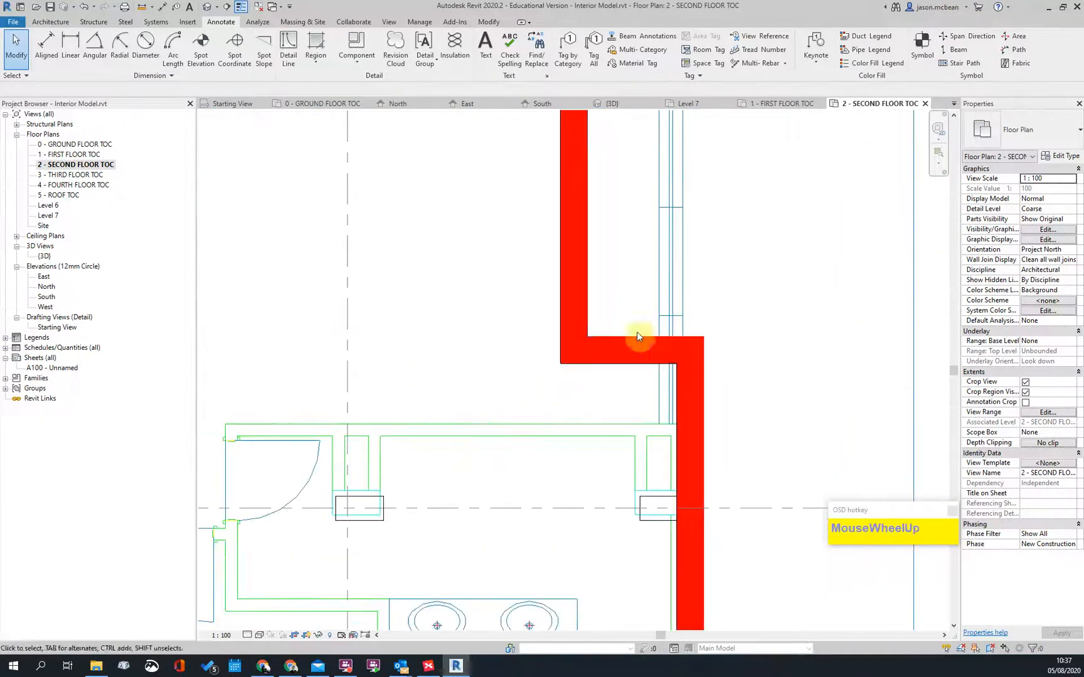
click(635, 360)
click(629, 341)
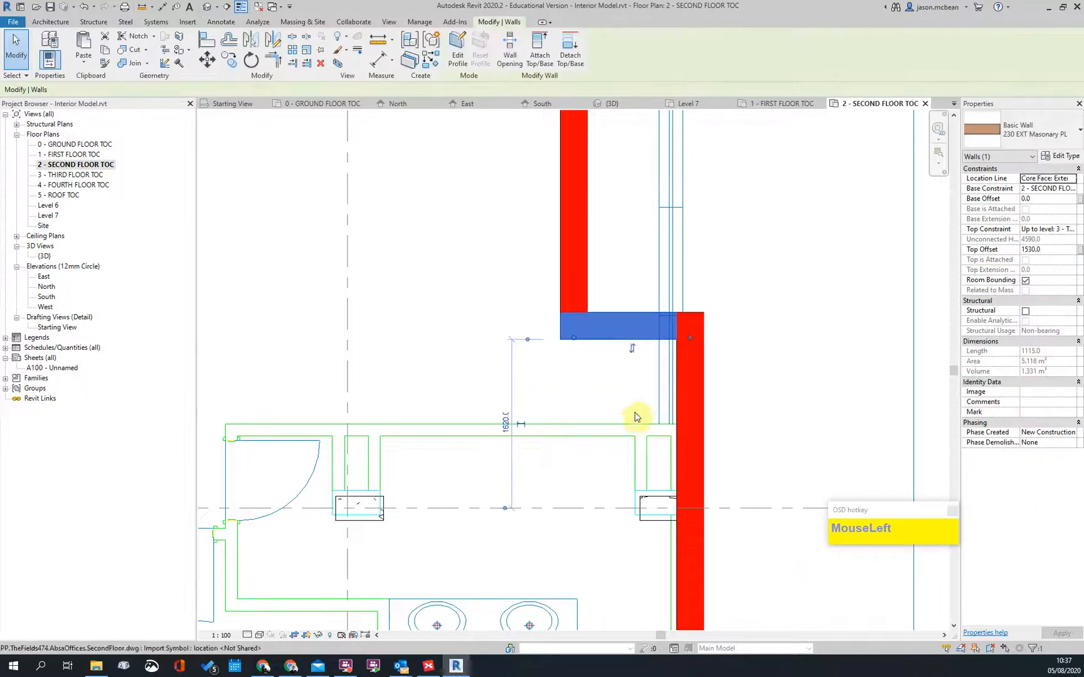
key(Escape)
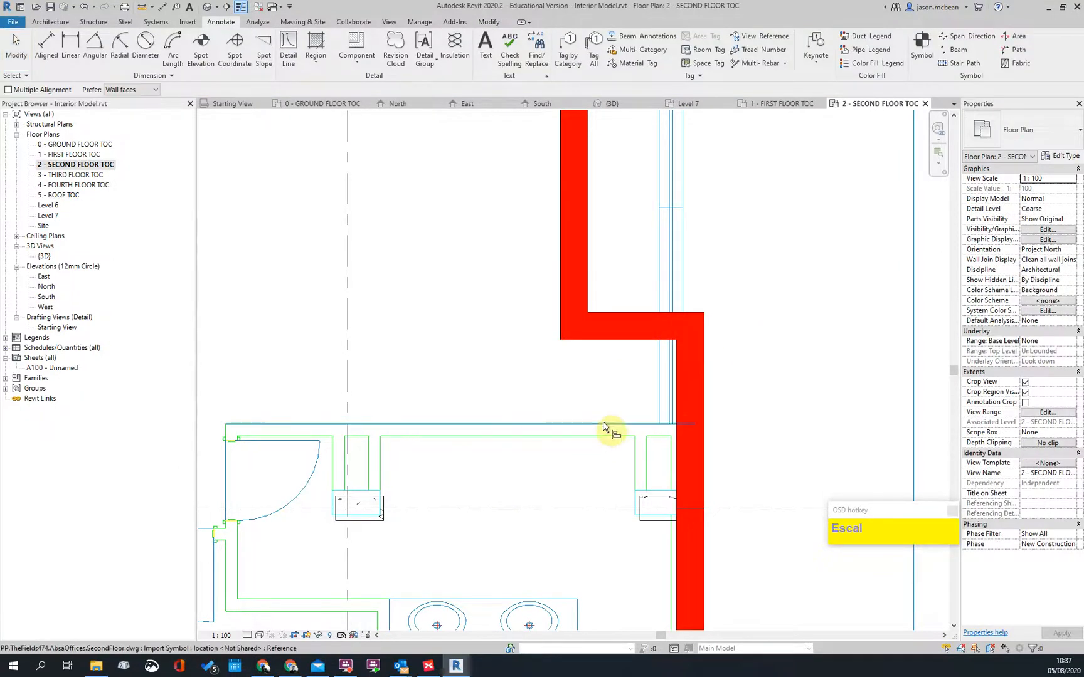
scroll(721, 422, down, 2)
scroll(701, 423, up, 3)
key(Escape)
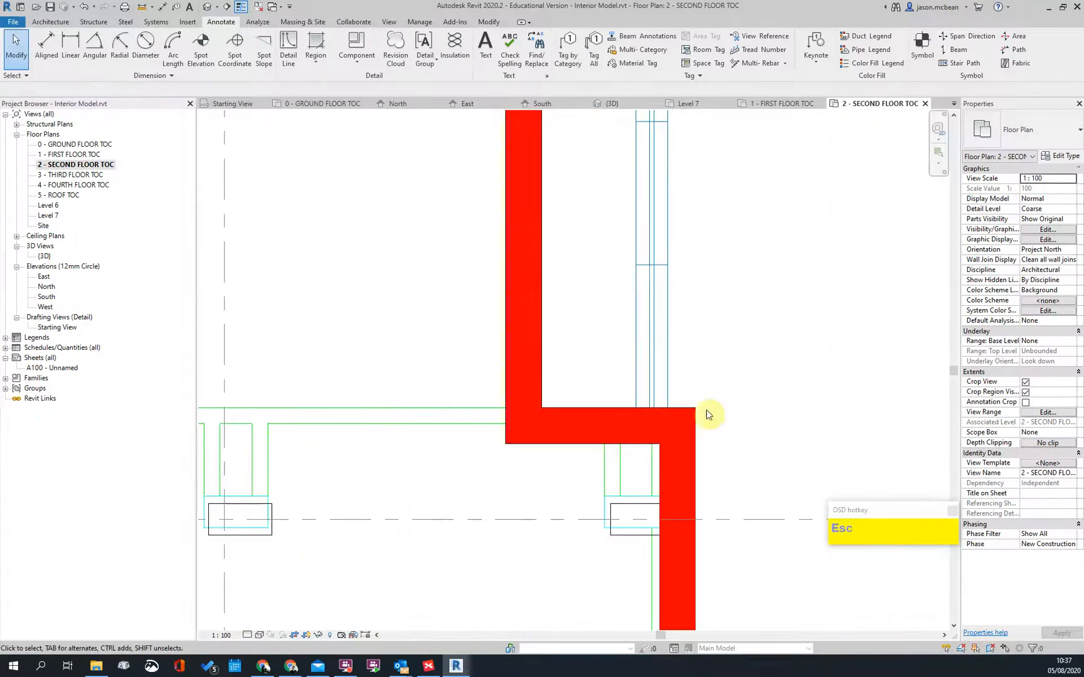
scroll(590, 417, down, 2)
scroll(633, 378, up, 1)
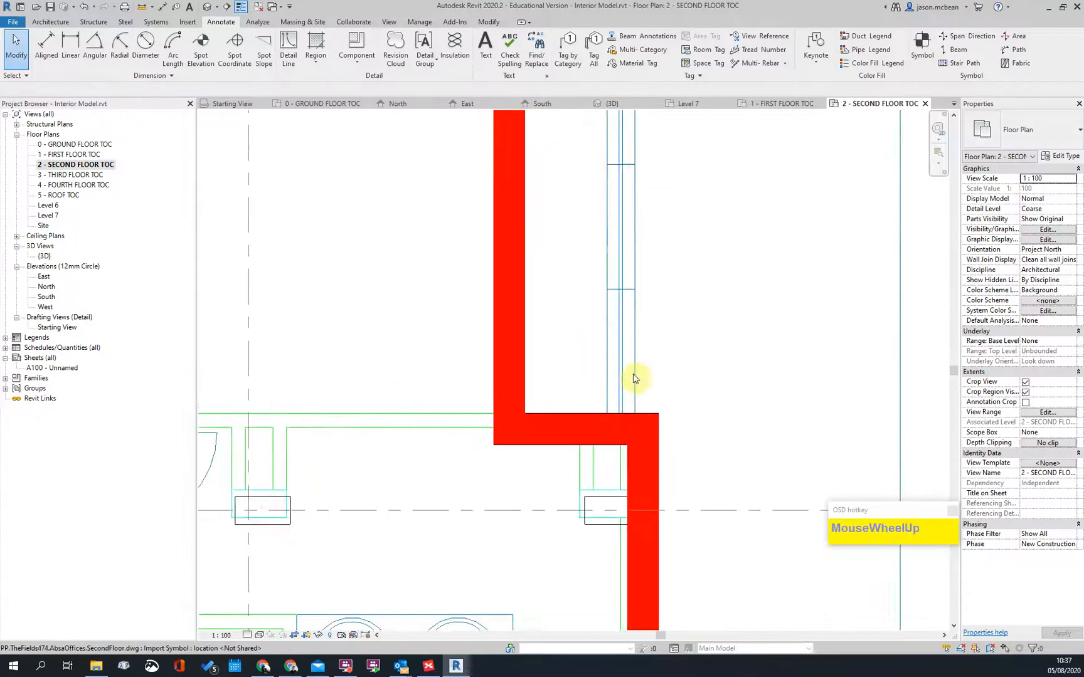
Step: Align the upper wall with the wall jog
click(528, 367)
scroll(666, 435, down, 2)
middle_drag(710, 242, 665, 460)
scroll(596, 396, up, 4)
key(Escape)
key(Escape)
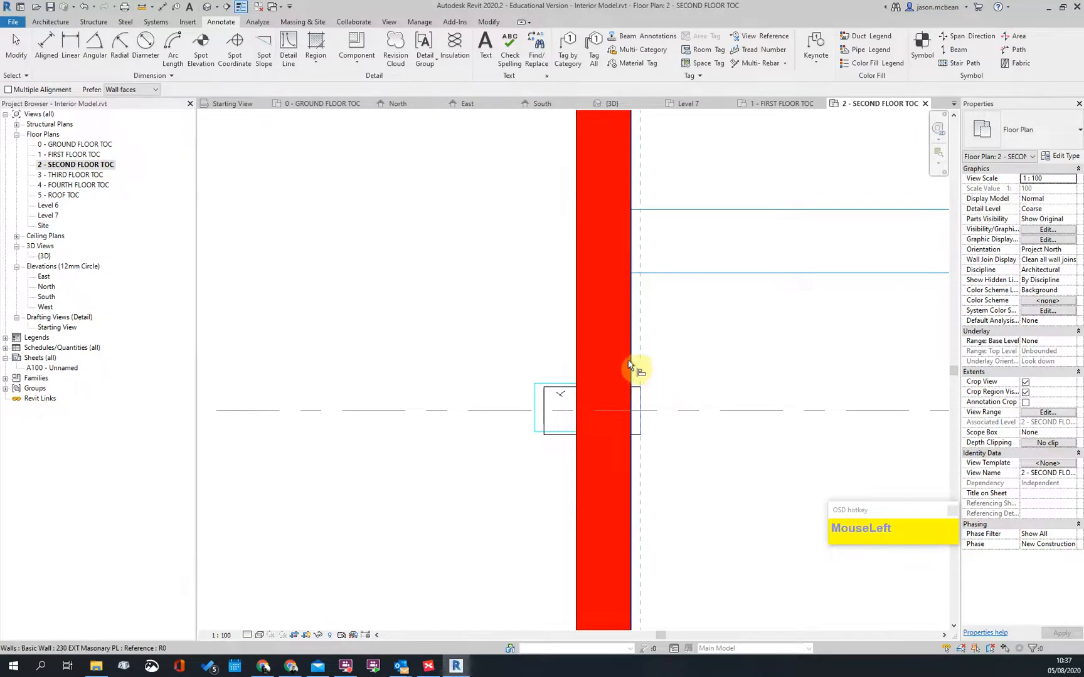
scroll(633, 367, down, 5)
key(Escape)
middle_drag(446, 397, 455, 412)
scroll(823, 256, up, 3)
scroll(823, 262, down, 5)
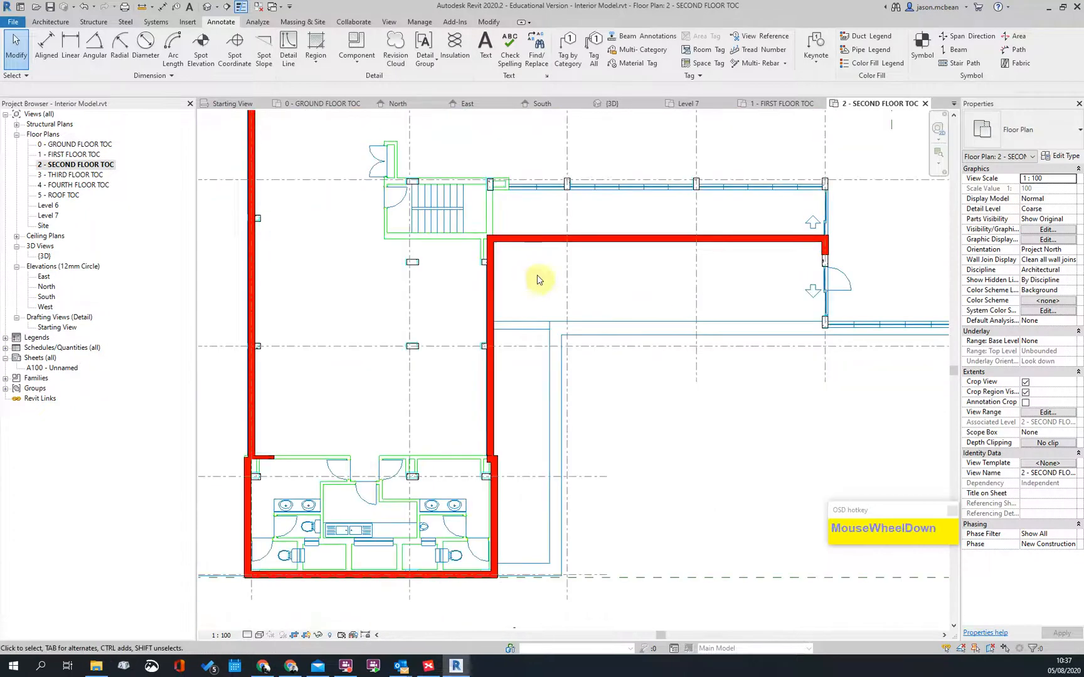
middle_drag(752, 297, 706, 416)
scroll(507, 358, up, 2)
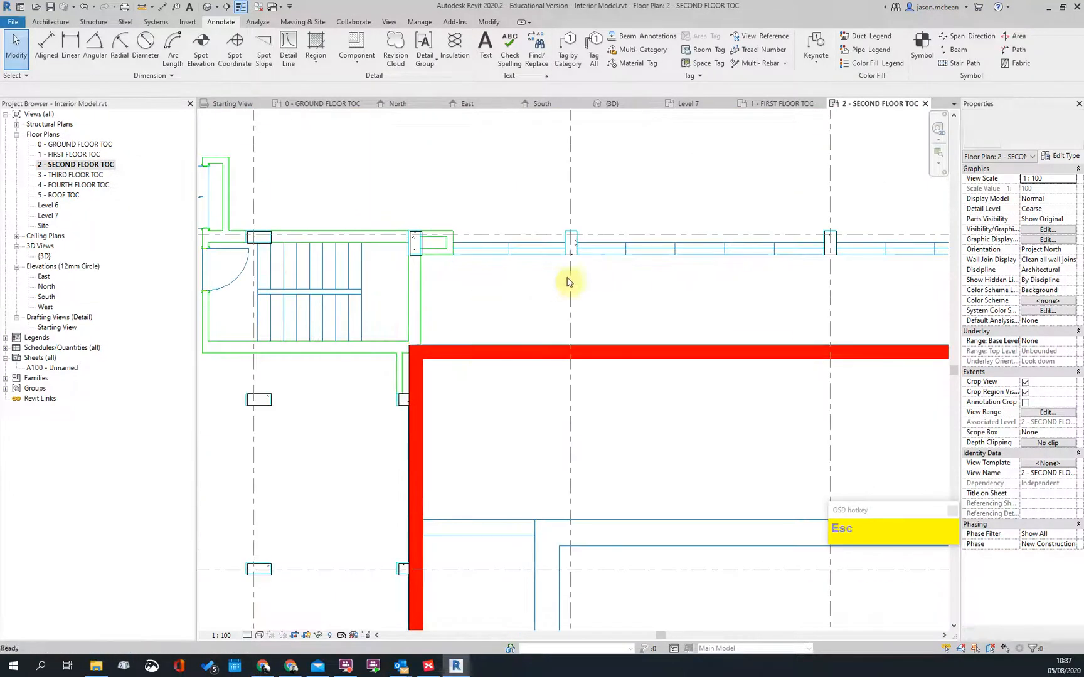
Step: Align the wall up to the DWG reference line
key(l)
scroll(402, 273, up, 3)
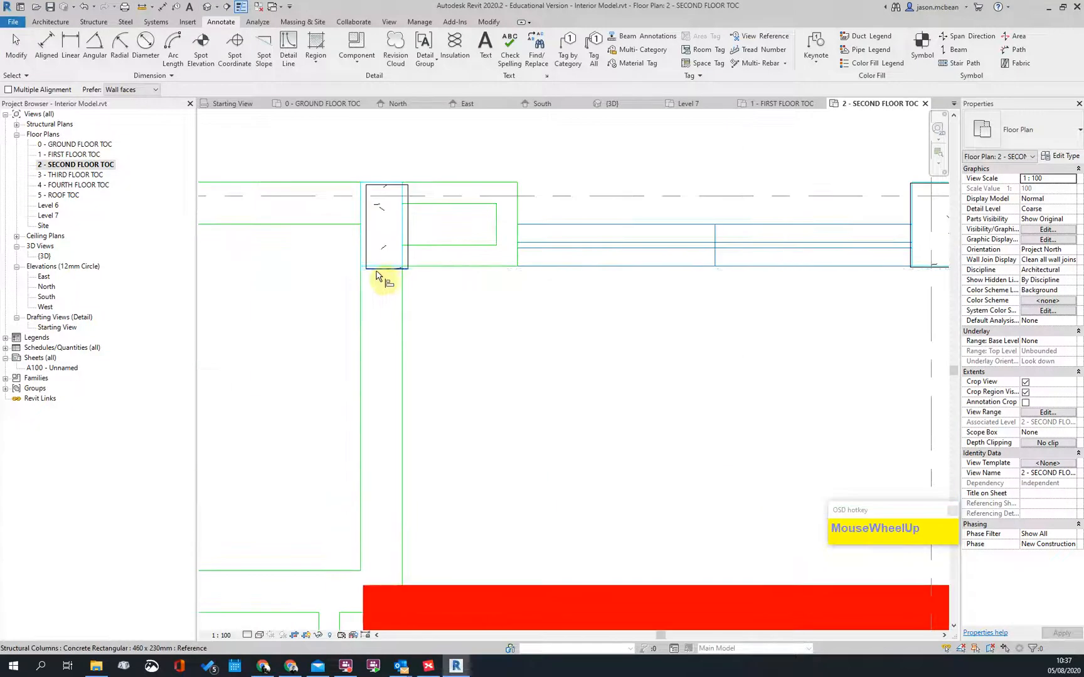
scroll(491, 254, down, 2)
click(540, 408)
key(Escape)
key(Escape)
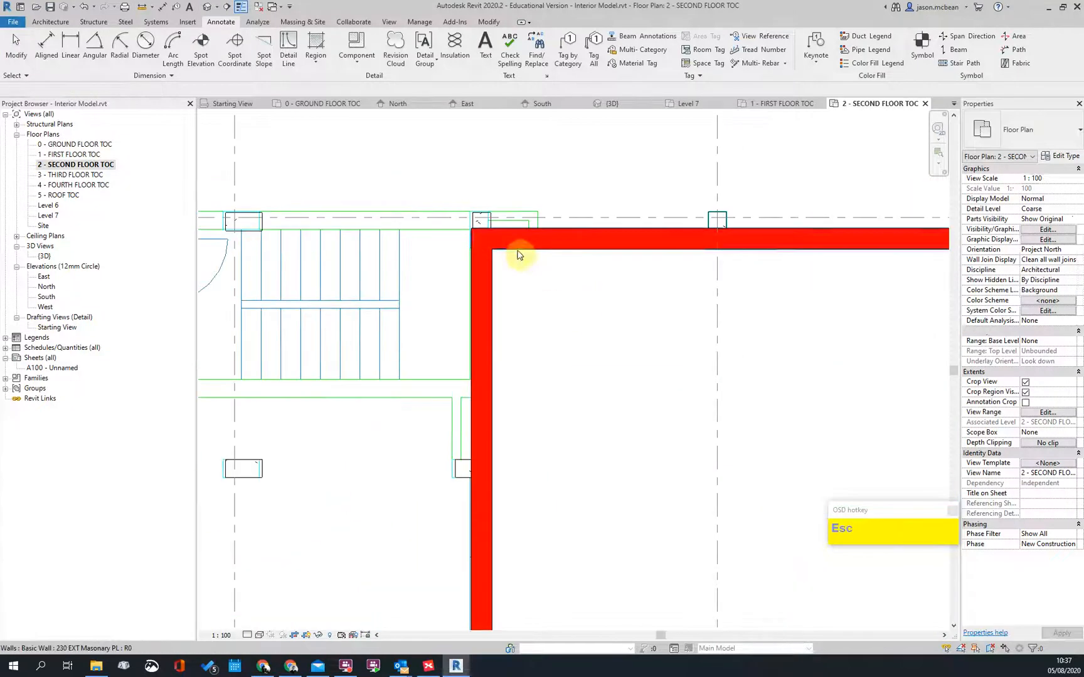
scroll(727, 206, up, 3)
scroll(679, 349, down, 4)
scroll(520, 419, down, 3)
scroll(423, 541, up, 4)
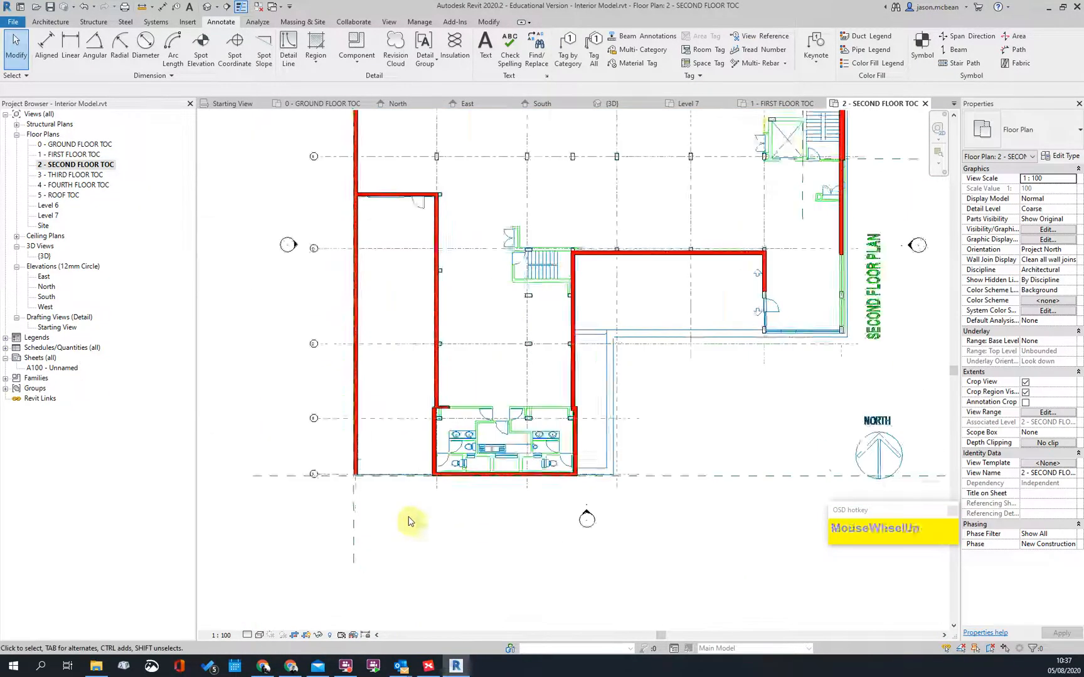
key(Escape)
scroll(561, 370, up, 5)
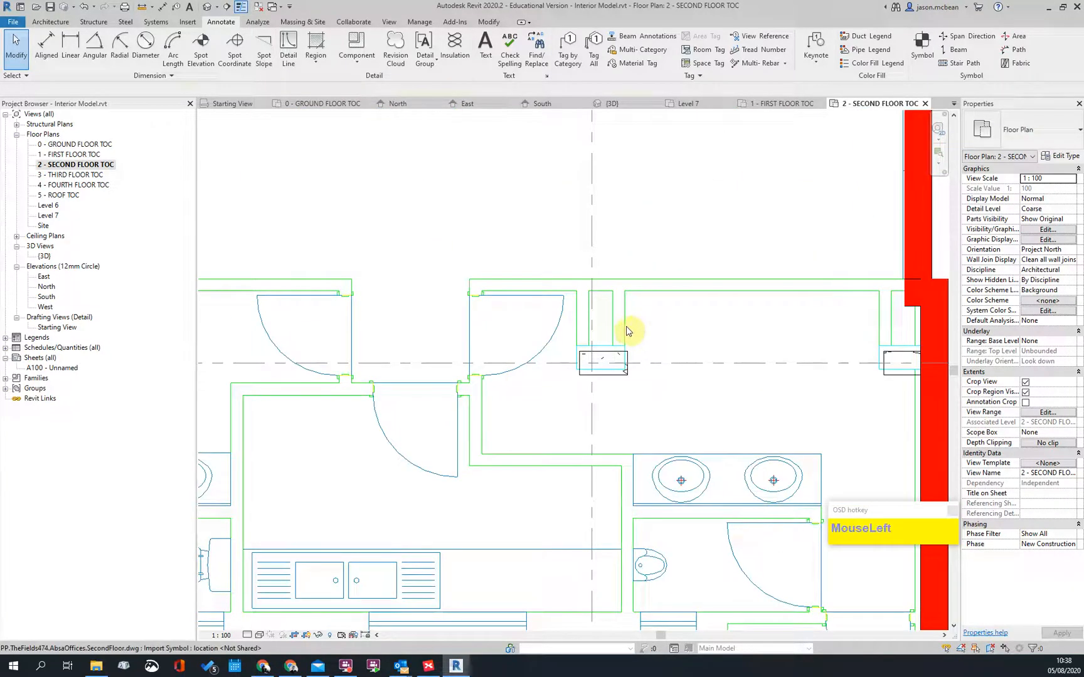
Step: Inspect the imported plan and the right exterior wall at the upper-right corner
click(628, 331)
scroll(631, 433, down, 3)
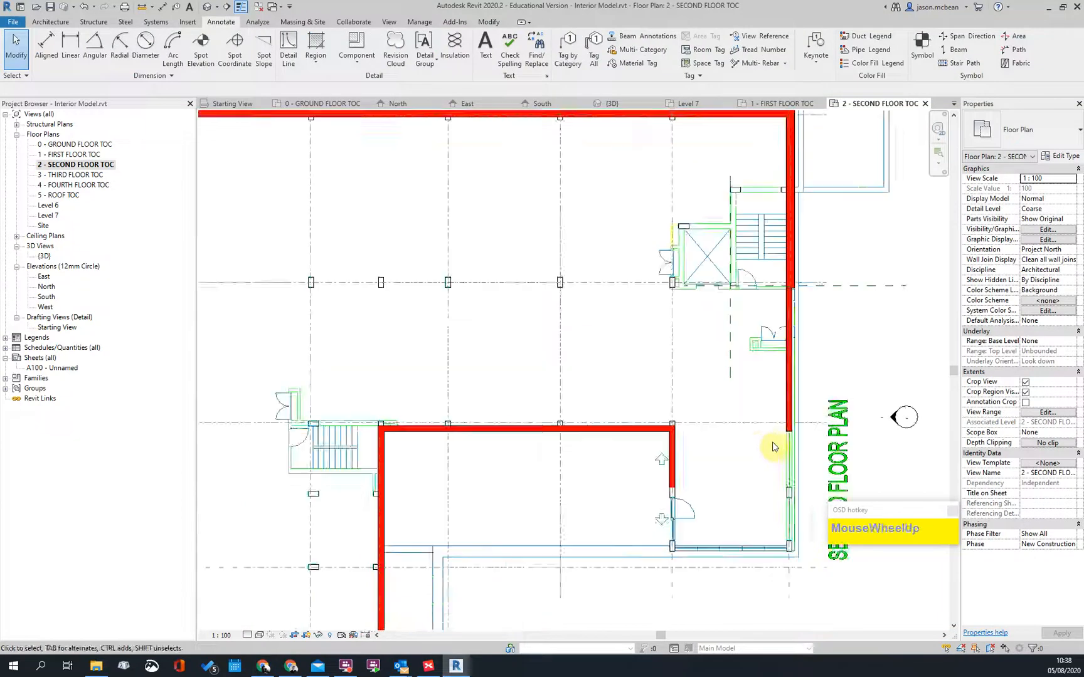
middle_drag(706, 442, 745, 471)
scroll(730, 462, up, 2)
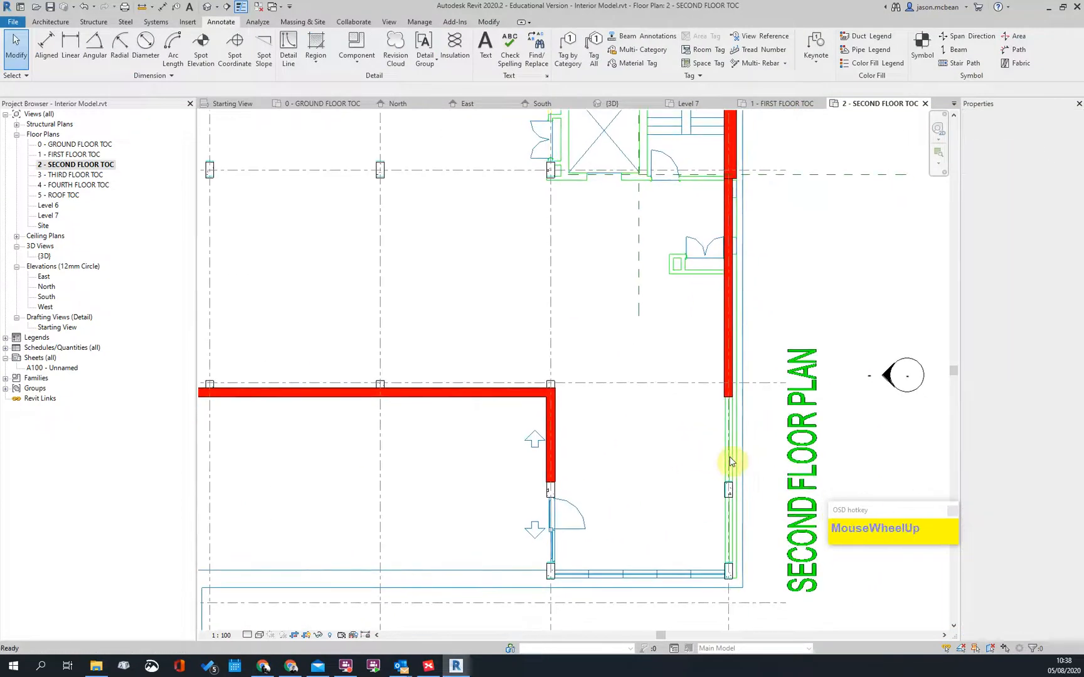
scroll(731, 461, up, 3)
scroll(652, 373, down, 4)
middle_drag(718, 300, 707, 363)
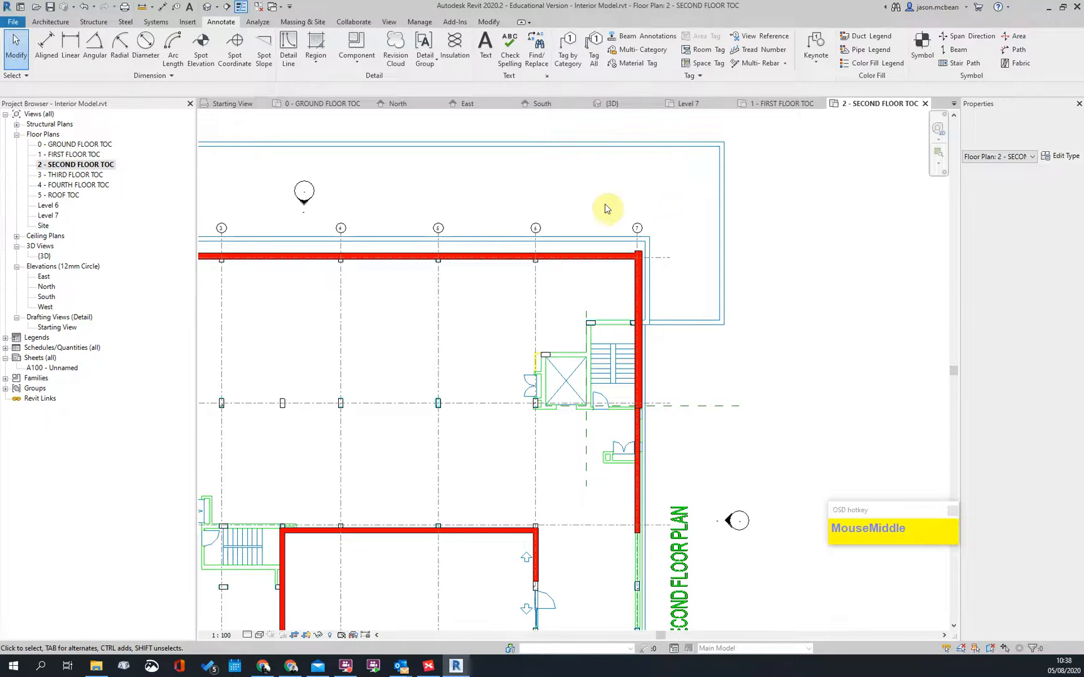
scroll(634, 264, up, 4)
click(681, 194)
scroll(681, 195, up, 3)
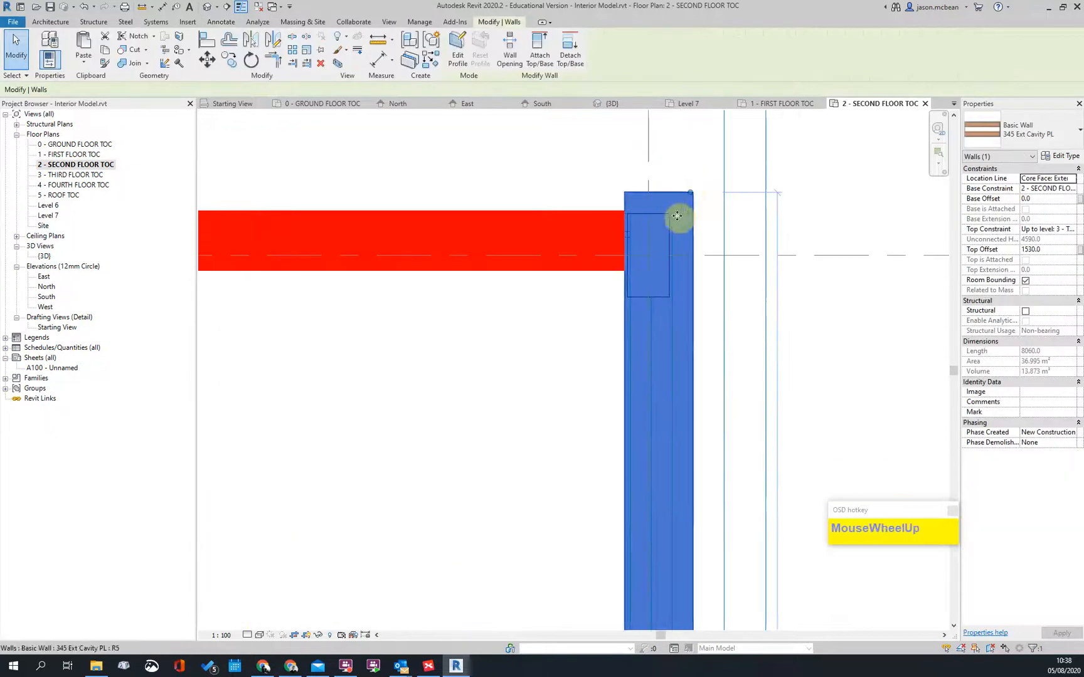
key(Escape)
Step: Trim the upper-right horizontal and vertical walls into a clean corner
key(t)
key(r)
click(578, 217)
click(626, 340)
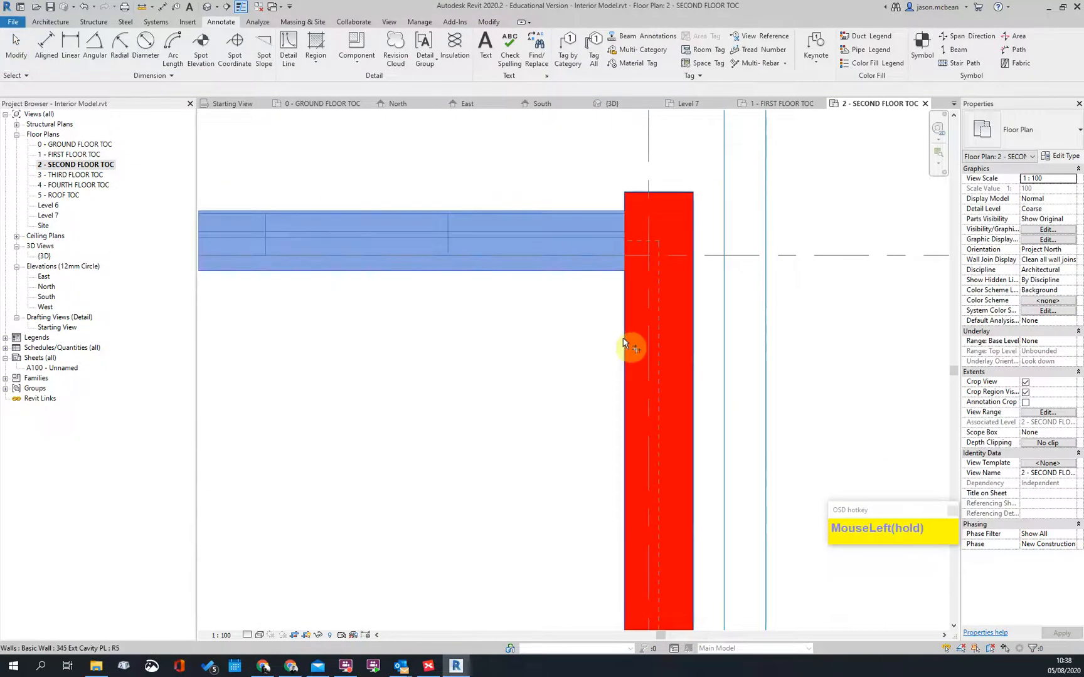
scroll(689, 231, down, 1)
click(689, 231)
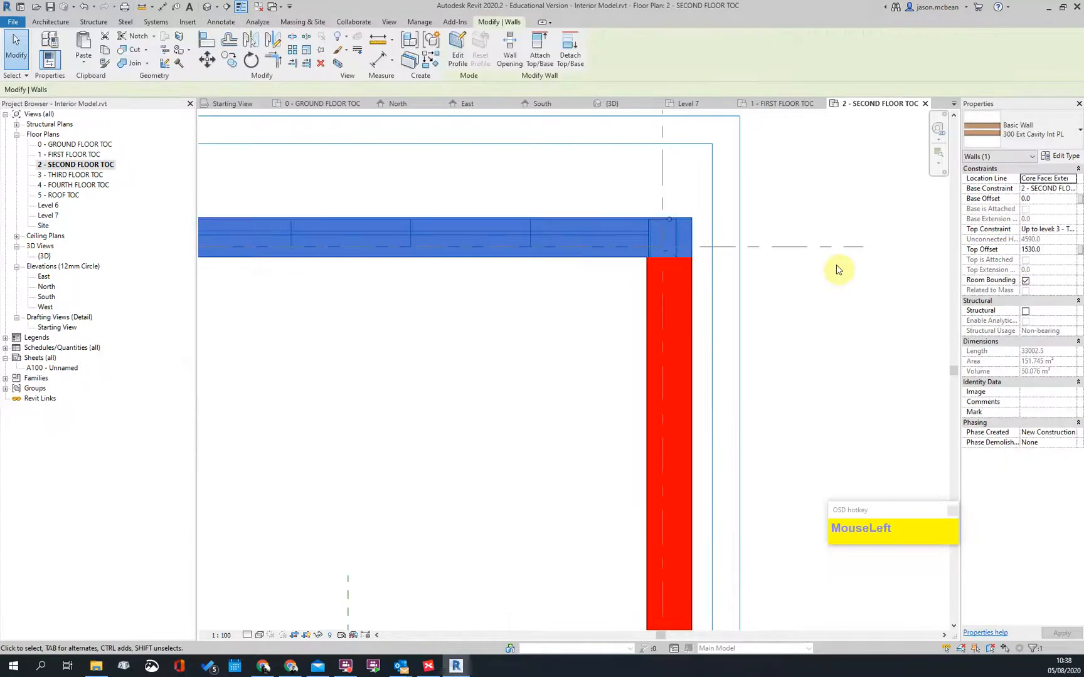
key(Escape)
Step: Pan and zoom to review the walls at grid 1/A and grids B–C
scroll(728, 256, down, 3)
middle_drag(380, 282, 730, 310)
scroll(472, 292, up, 3)
scroll(755, 301, down, 3)
scroll(380, 304, up, 2)
scroll(440, 288, down, 3)
middle_drag(421, 252, 457, 223)
scroll(433, 257, up, 3)
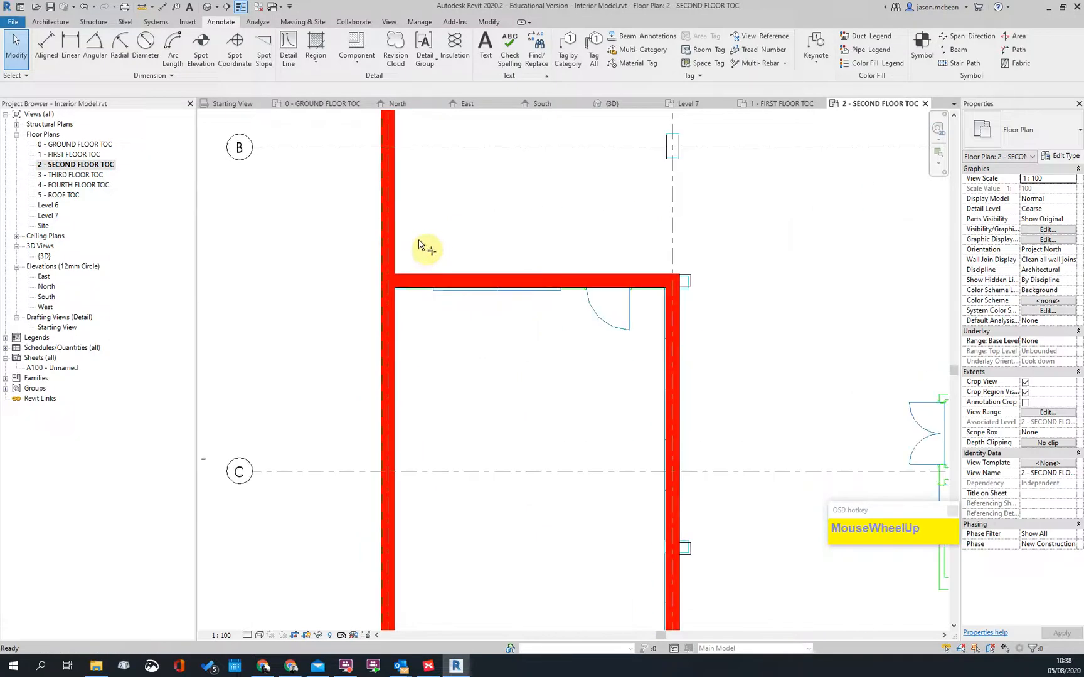
scroll(530, 234, down, 5)
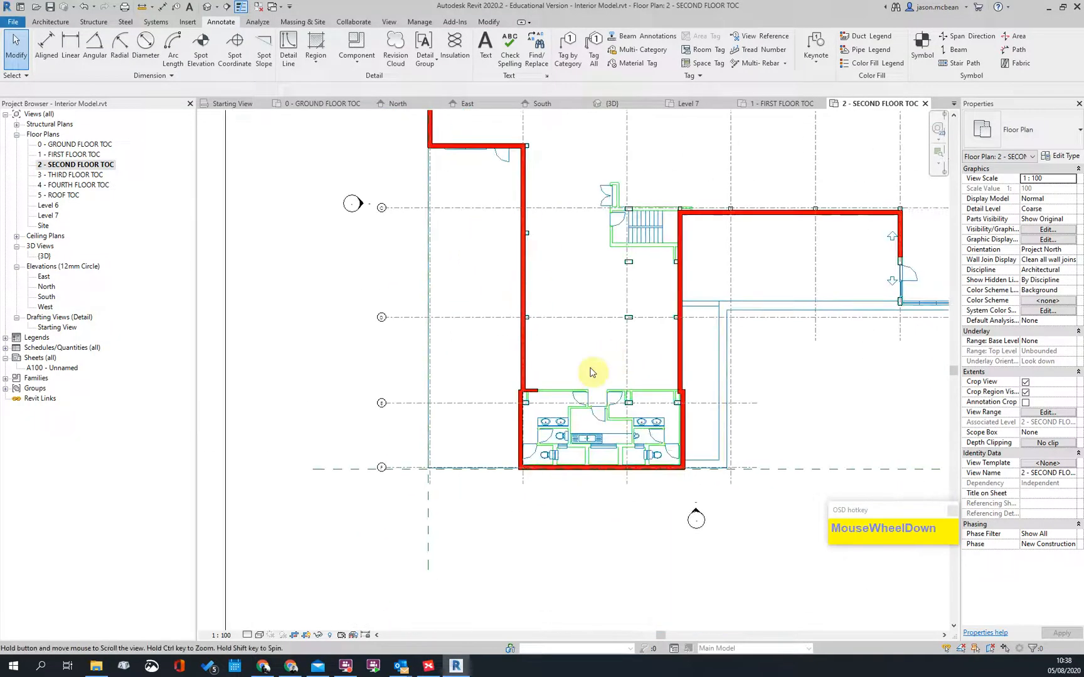
Step: Trim the left wall and the horizontal wall above the toilet block into a corner with TR
scroll(502, 361, up, 6)
key(t)
key(r)
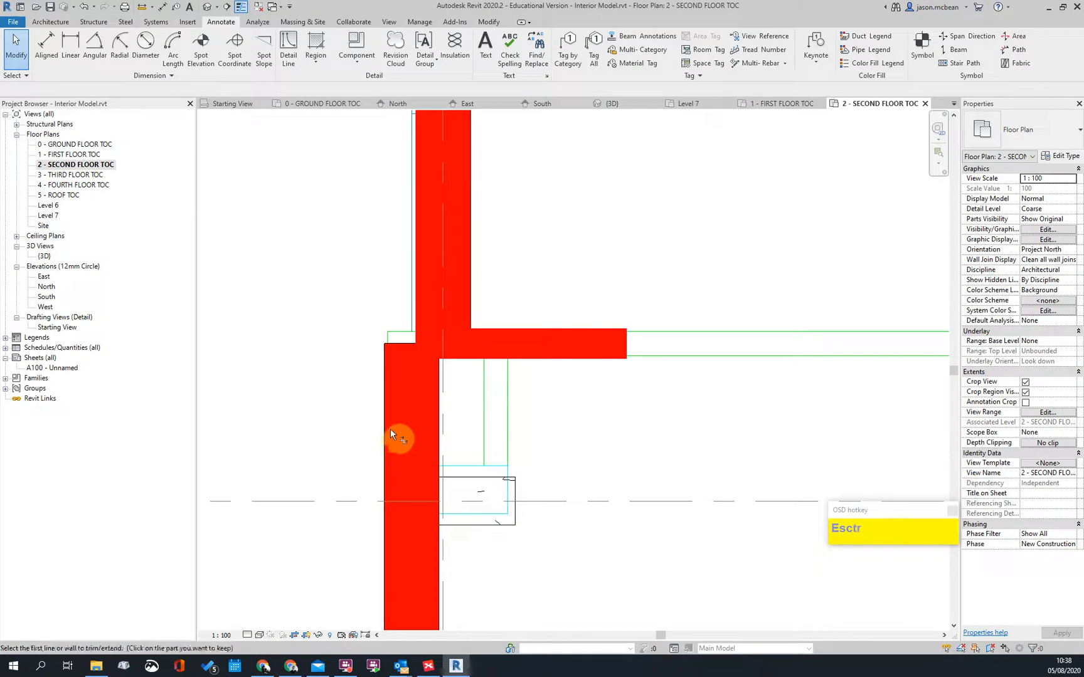
click(387, 412)
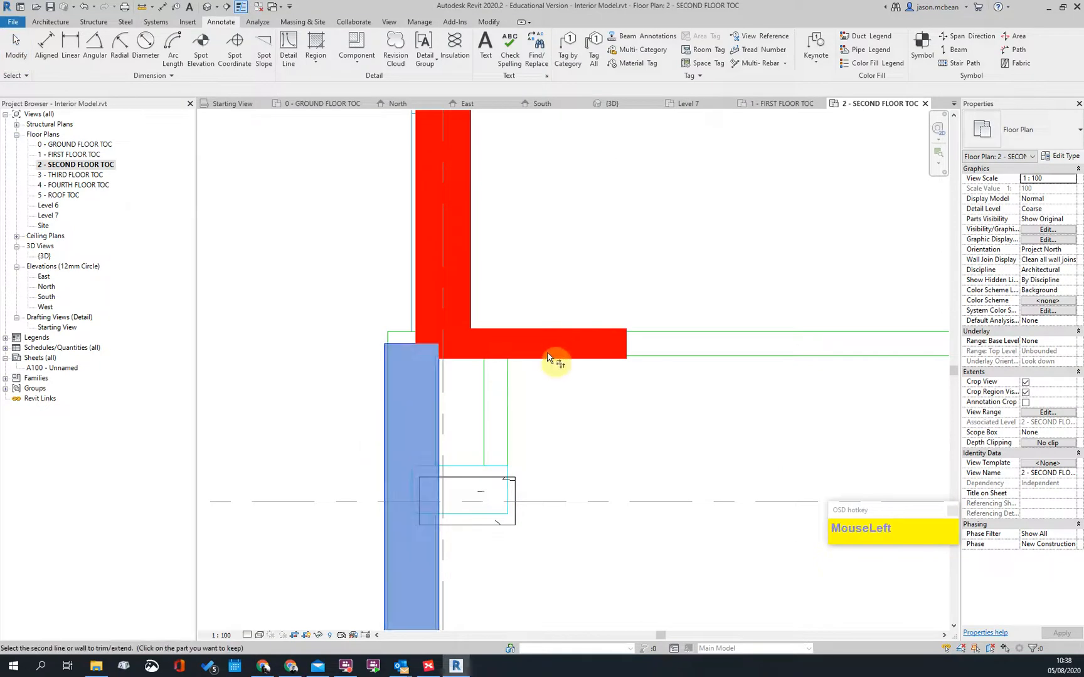
click(521, 332)
drag(380, 337, 417, 342)
key(Escape)
Step: Pull the shorter upper wall's end down to the junction and adjust its wall join
click(462, 320)
key(Escape)
click(460, 289)
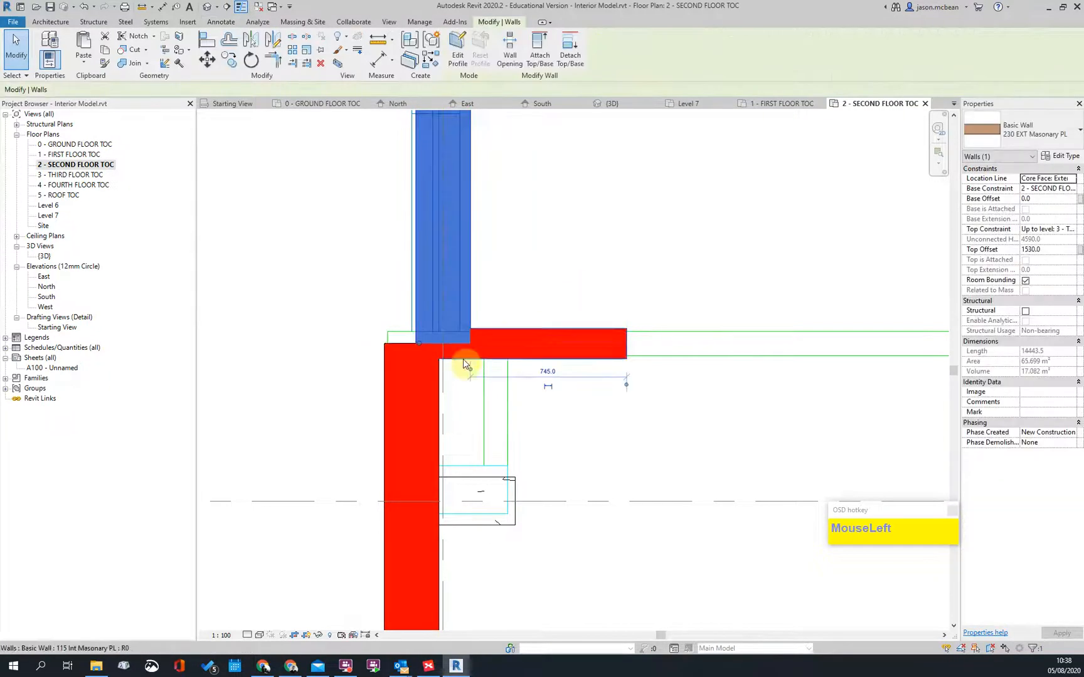
key(ctrl+z)
click(469, 286)
scroll(413, 297, up, 2)
drag(421, 287, 423, 354)
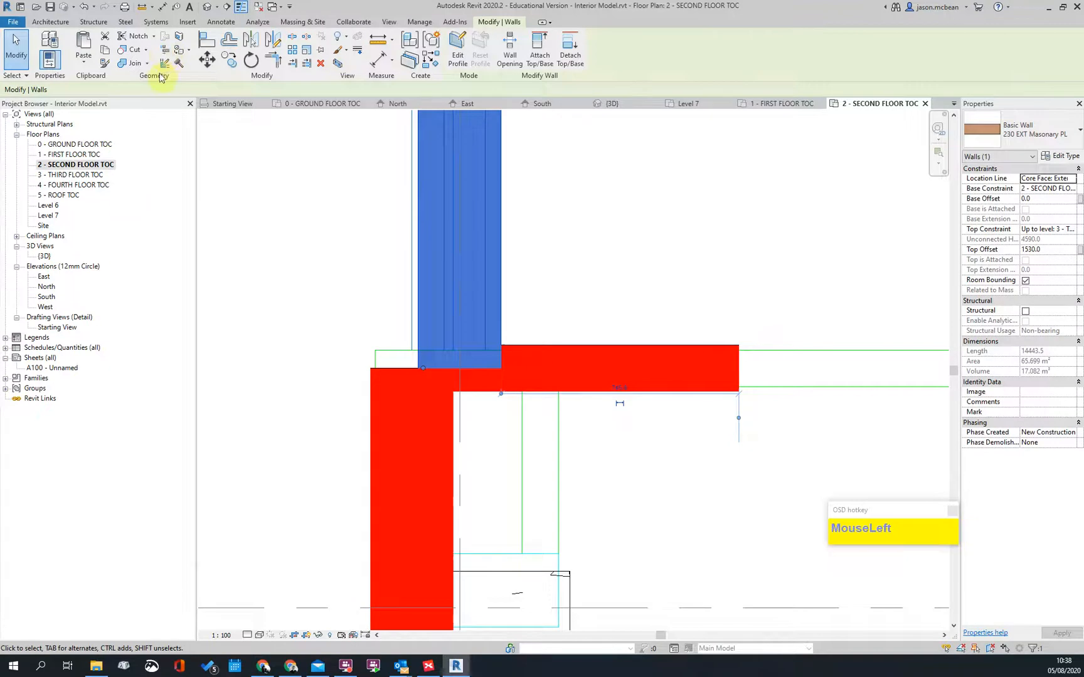
click(420, 367)
scroll(435, 367, down, 2)
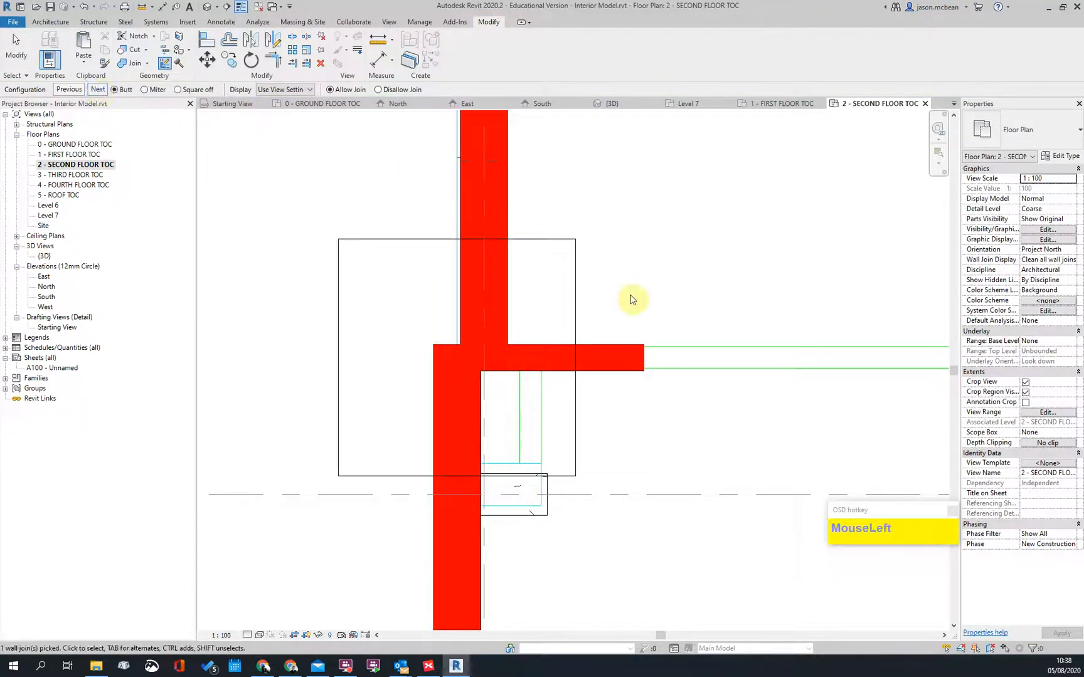
key(Escape)
Step: Stretch the 115 Int Masonry PL horizontal wall across the top of the toilet block
scroll(494, 357, up, 2)
scroll(503, 323, down, 2)
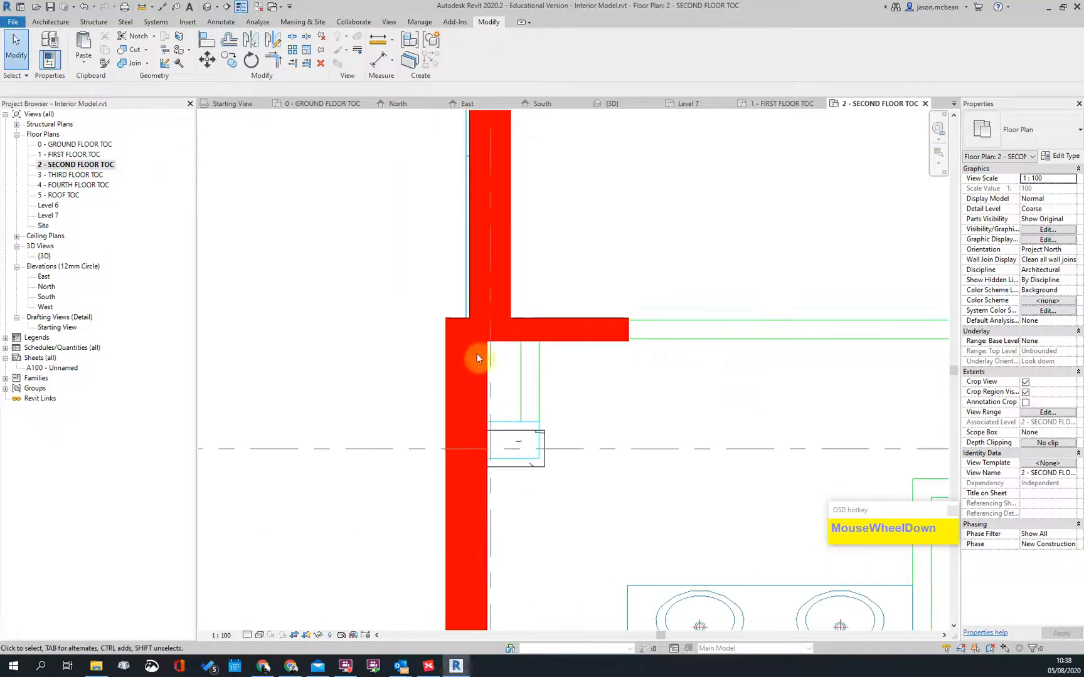
scroll(567, 370, down, 6)
scroll(578, 393, up, 2)
scroll(578, 393, up, 1)
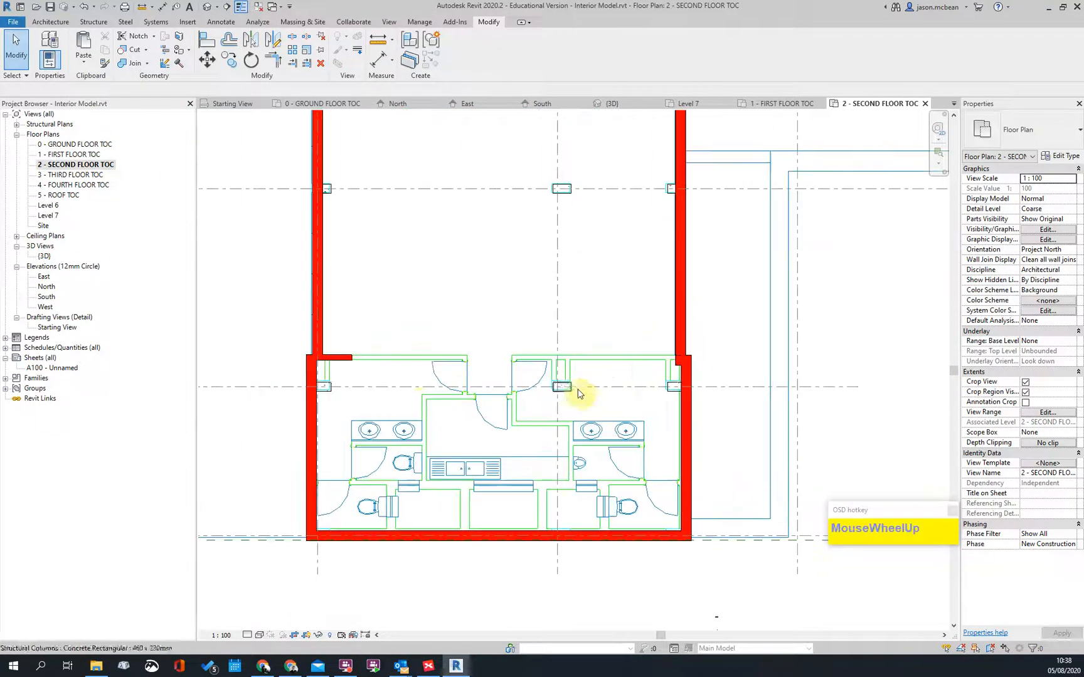
click(349, 360)
drag(681, 357, 723, 350)
scroll(723, 351, up, 3)
scroll(605, 387, up, 2)
click(613, 368)
click(551, 415)
scroll(564, 376, up, 2)
key(Escape)
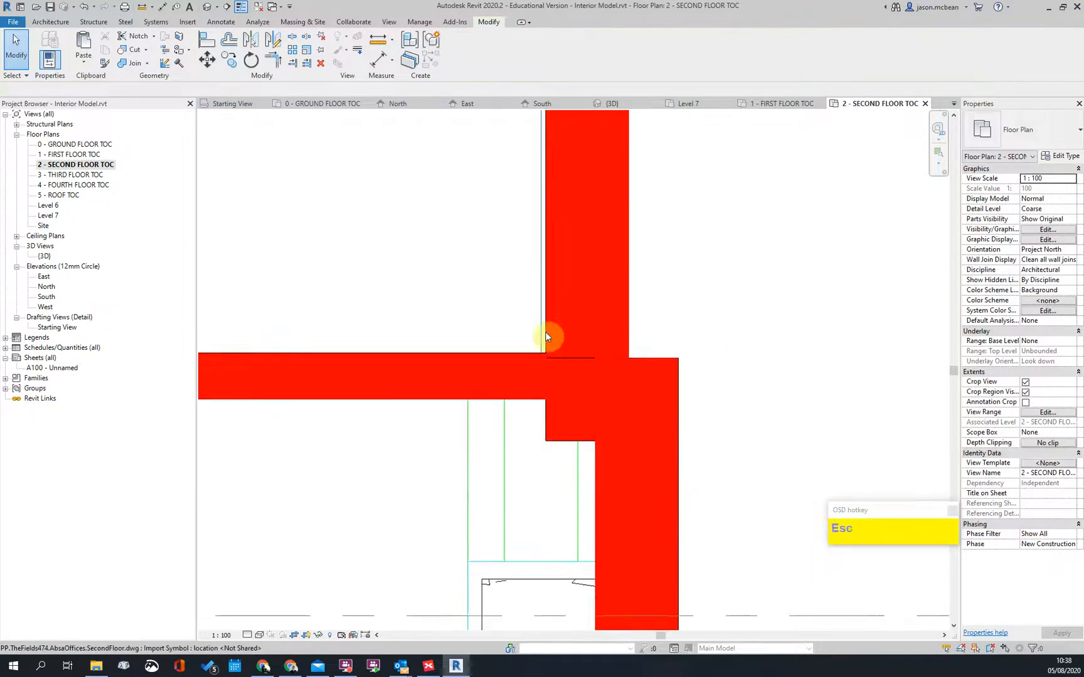
scroll(536, 336, up, 2)
scroll(652, 367, down, 1)
key(Escape)
scroll(519, 362, up, 2)
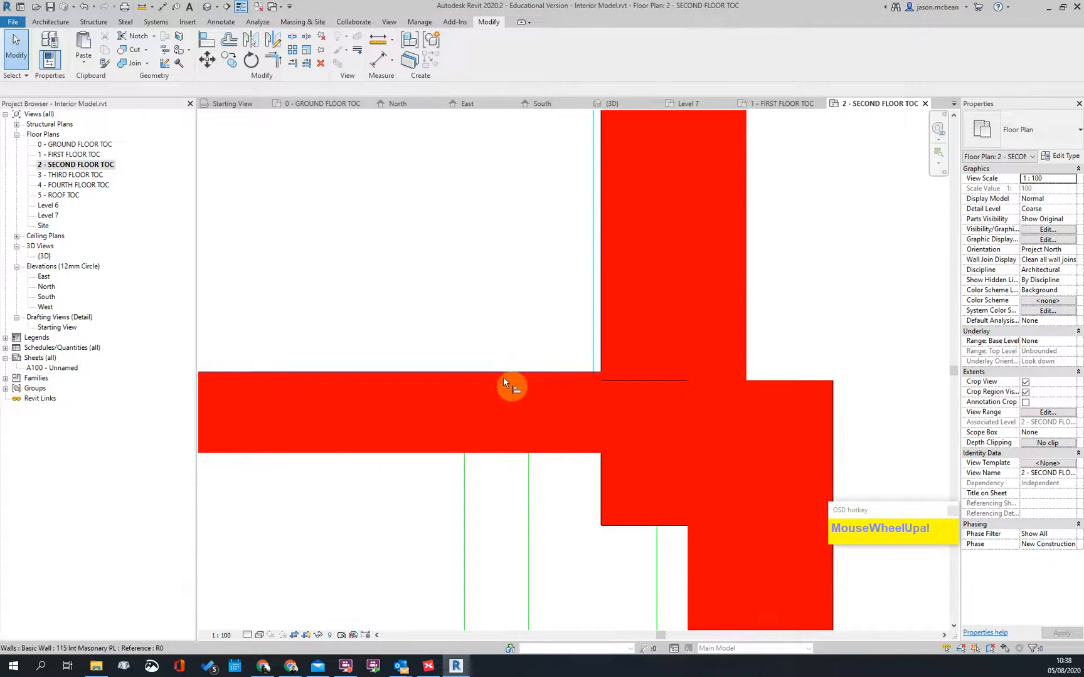
Step: Cancel an Align attempt, check the wall at the junction, and bring the stair area into view
key(a)
key(l)
key(Escape)
key(Escape)
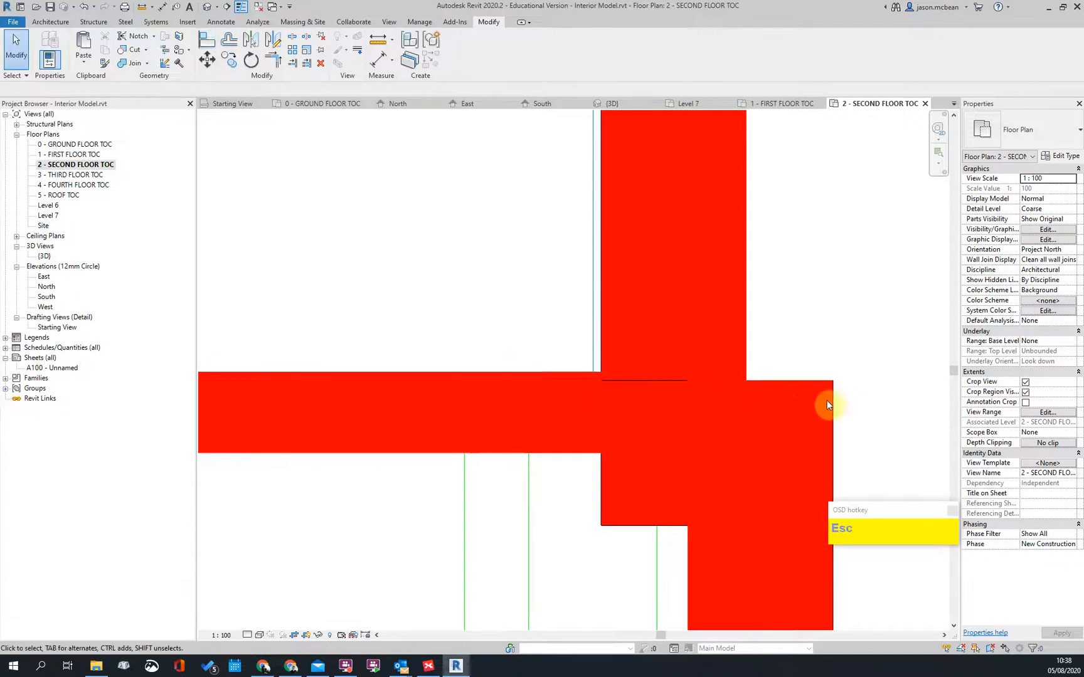
scroll(602, 421, down, 3)
click(613, 428)
scroll(778, 401, down, 3)
key(Escape)
scroll(741, 409, down, 7)
key(Escape)
middle_drag(670, 341, 612, 539)
scroll(689, 392, up, 2)
key(Escape)
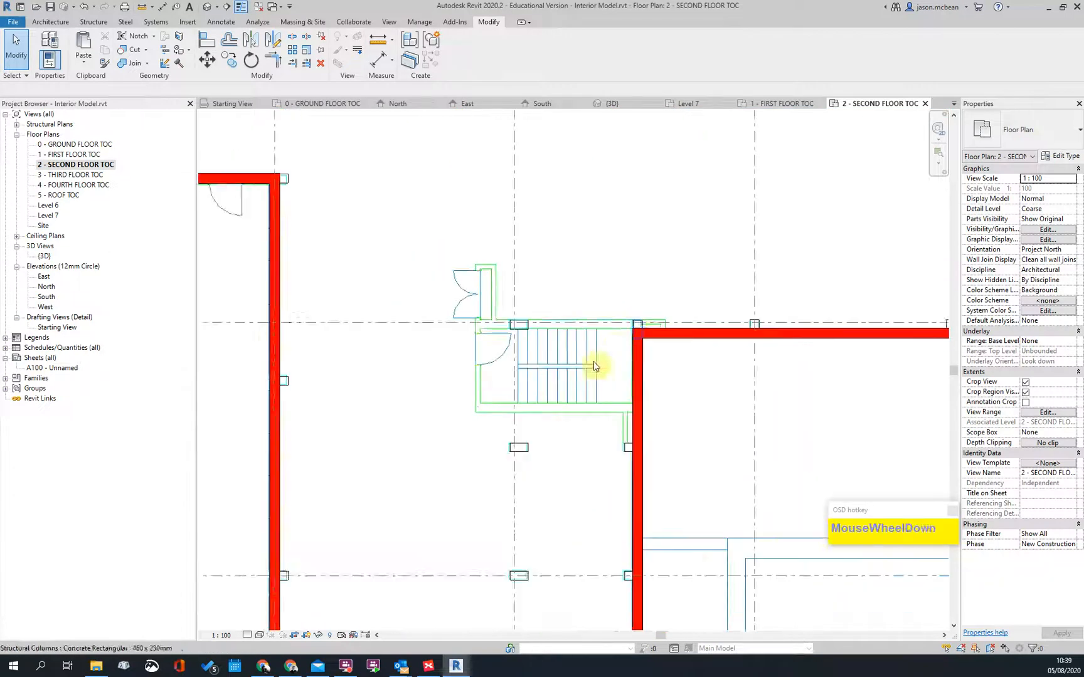
Step: Inspect the upper wall's type and the column at the right wall's upper end
scroll(494, 452, down, 3)
scroll(565, 406, up, 2)
click(596, 400)
scroll(728, 394, up, 3)
scroll(727, 394, down, 2)
scroll(590, 401, down, 3)
middle_drag(617, 271, 613, 355)
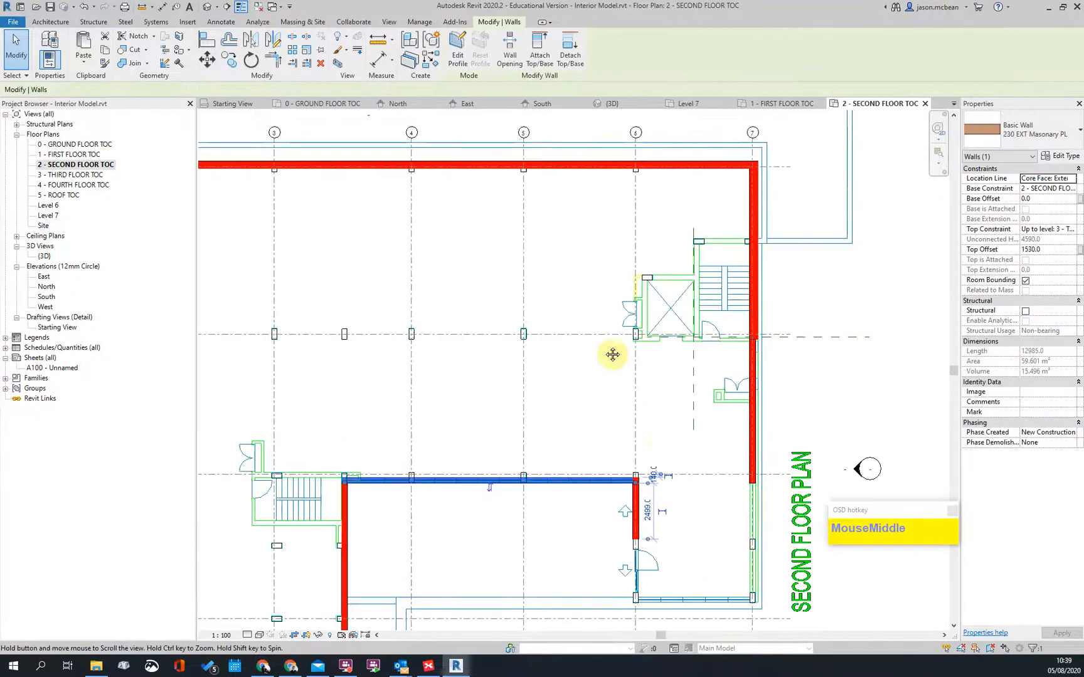
key(Escape)
scroll(750, 544, up, 2)
middle_drag(756, 512, 726, 311)
scroll(720, 253, up, 2)
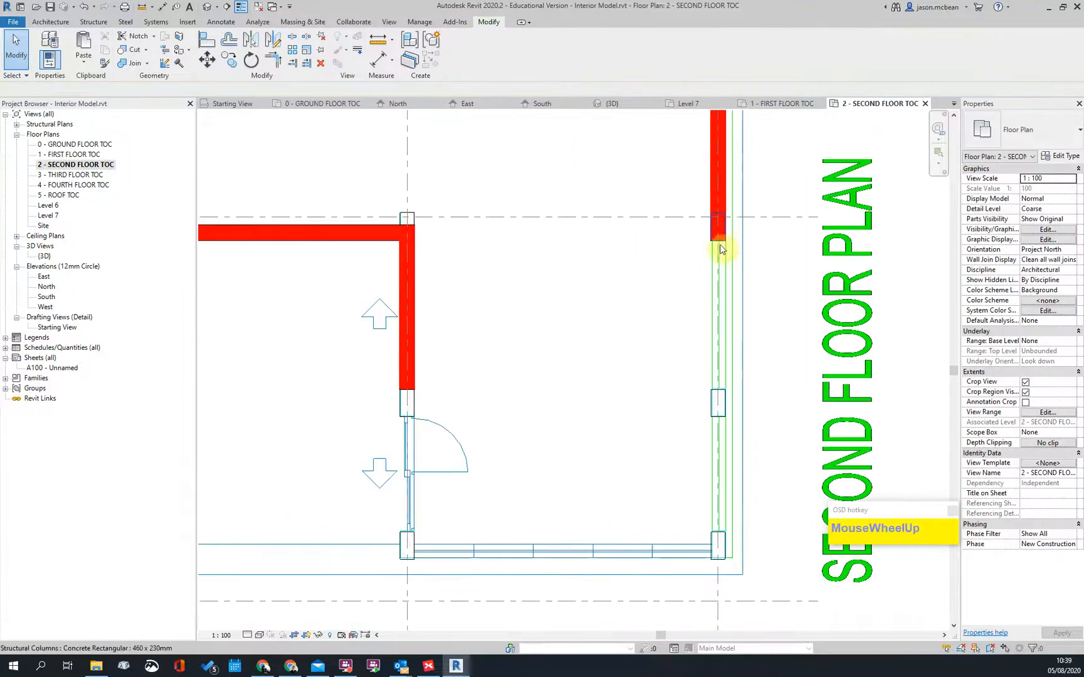
click(726, 244)
scroll(726, 245, up, 1)
key(Escape)
scroll(707, 362, down, 3)
middle_drag(757, 403, 662, 511)
scroll(617, 358, up, 1)
Step: Delete the right-hand wall segment and stretch the remaining wall down the east side
click(608, 363)
key(Delete)
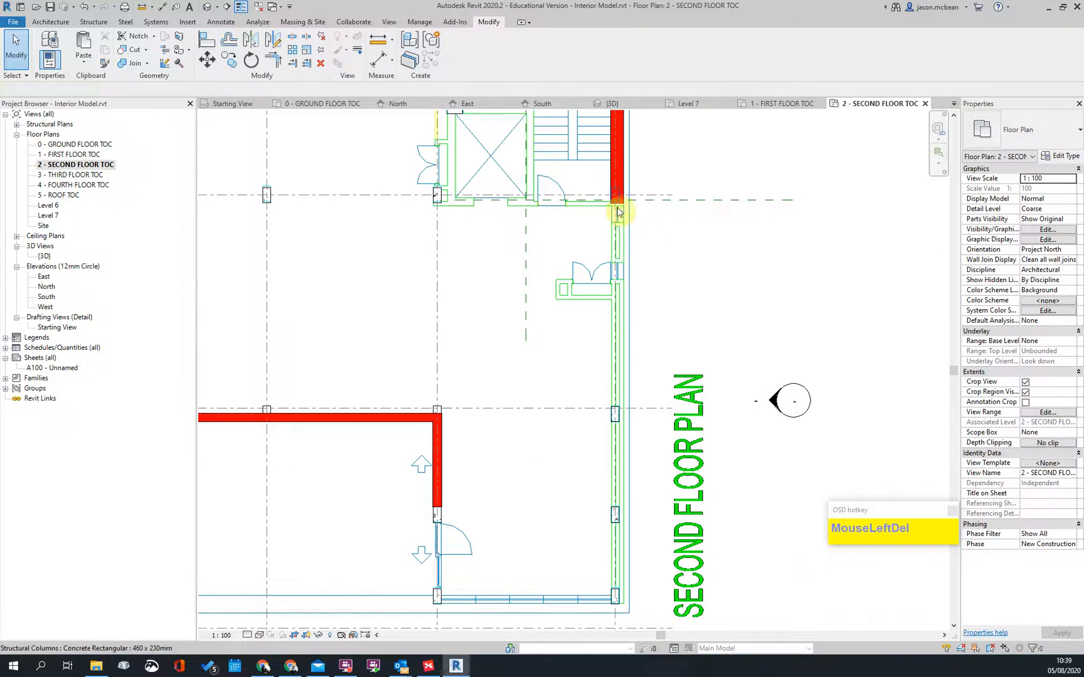
drag(625, 182, 629, 599)
middle_drag(674, 561, 695, 397)
Step: Start a Create Similar wall from the left wall at the left corner, then cancel it
click(489, 348)
scroll(488, 347, up, 2)
right_click(447, 321)
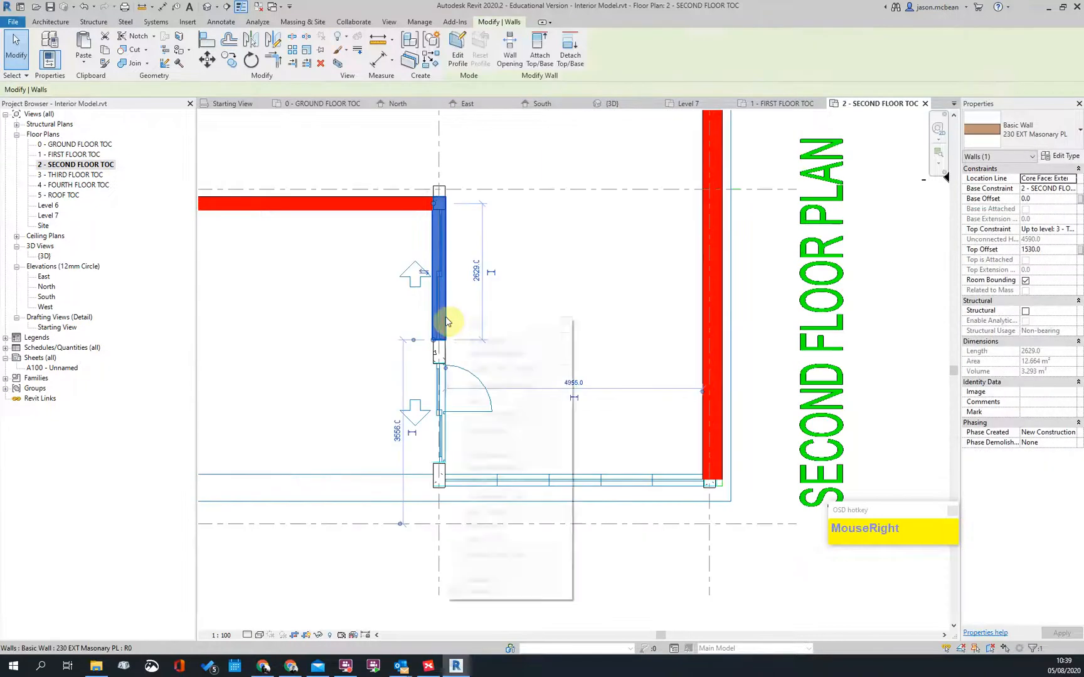
click(485, 431)
scroll(709, 480, up, 5)
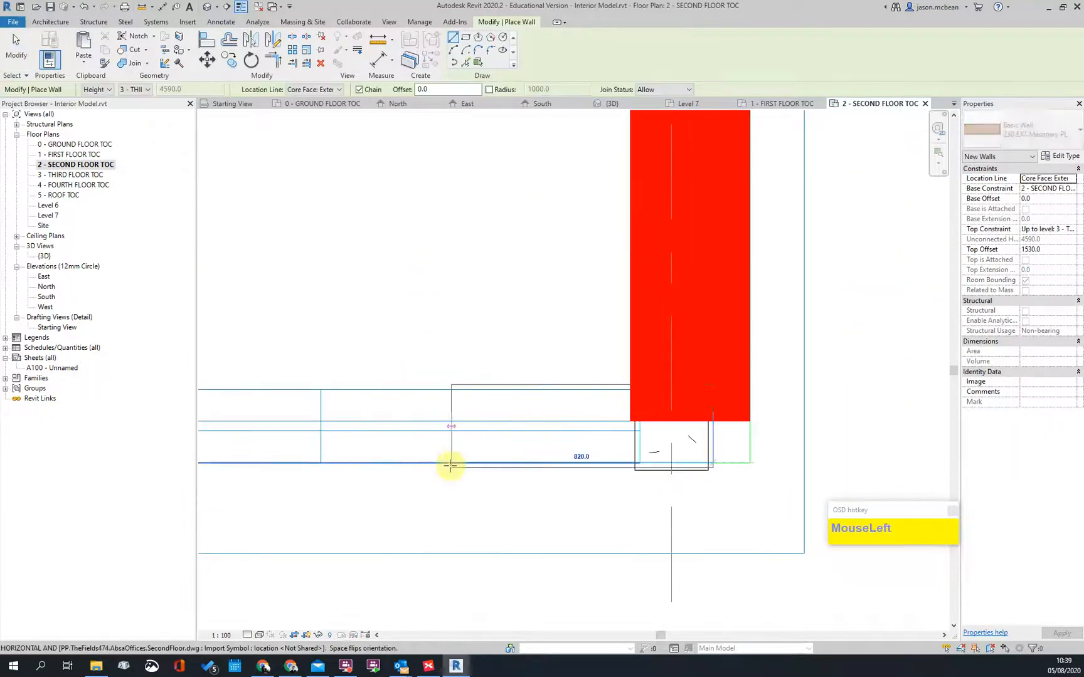
scroll(347, 464, down, 5)
middle_drag(346, 464, 464, 483)
scroll(417, 461, up, 4)
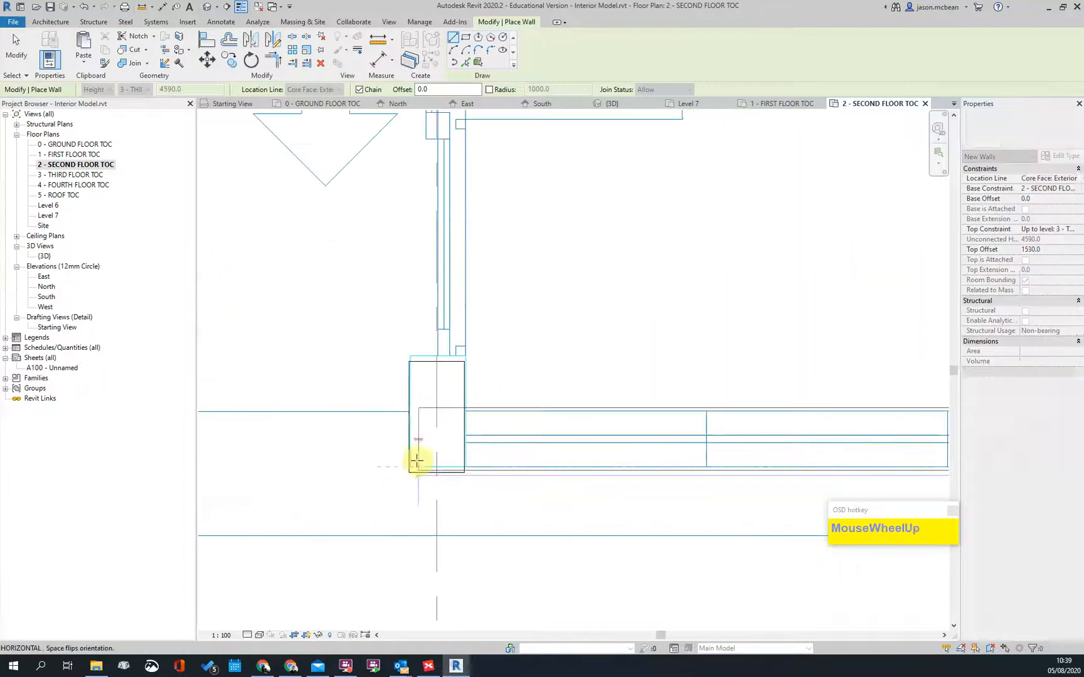
click(410, 467)
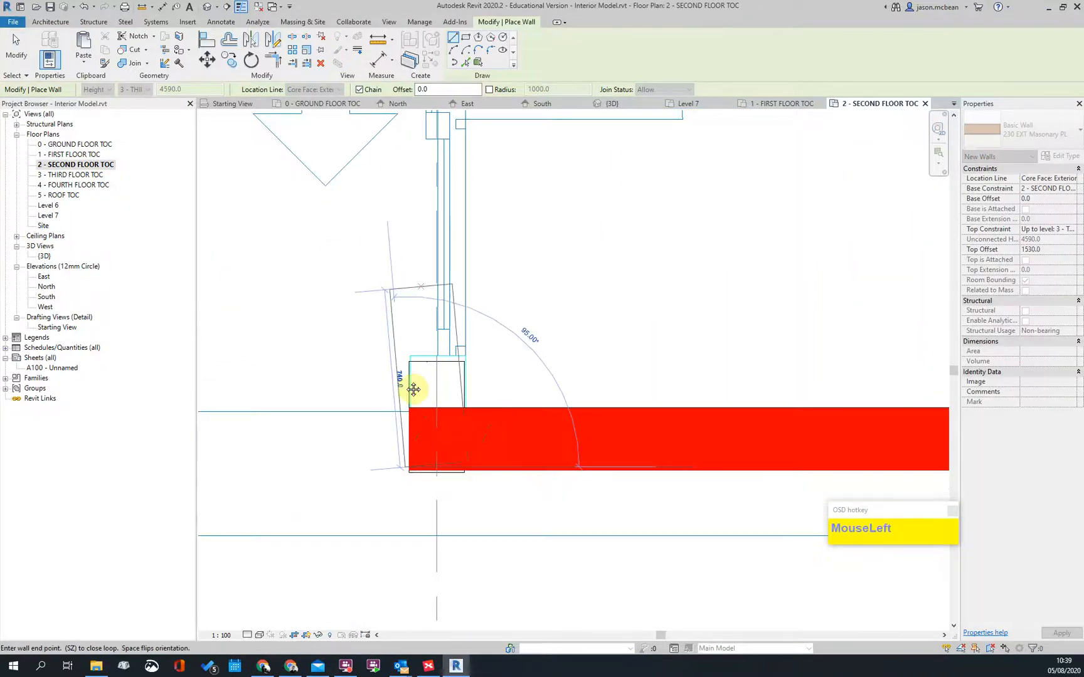
scroll(413, 390, down, 3)
key(Escape)
key(Escape)
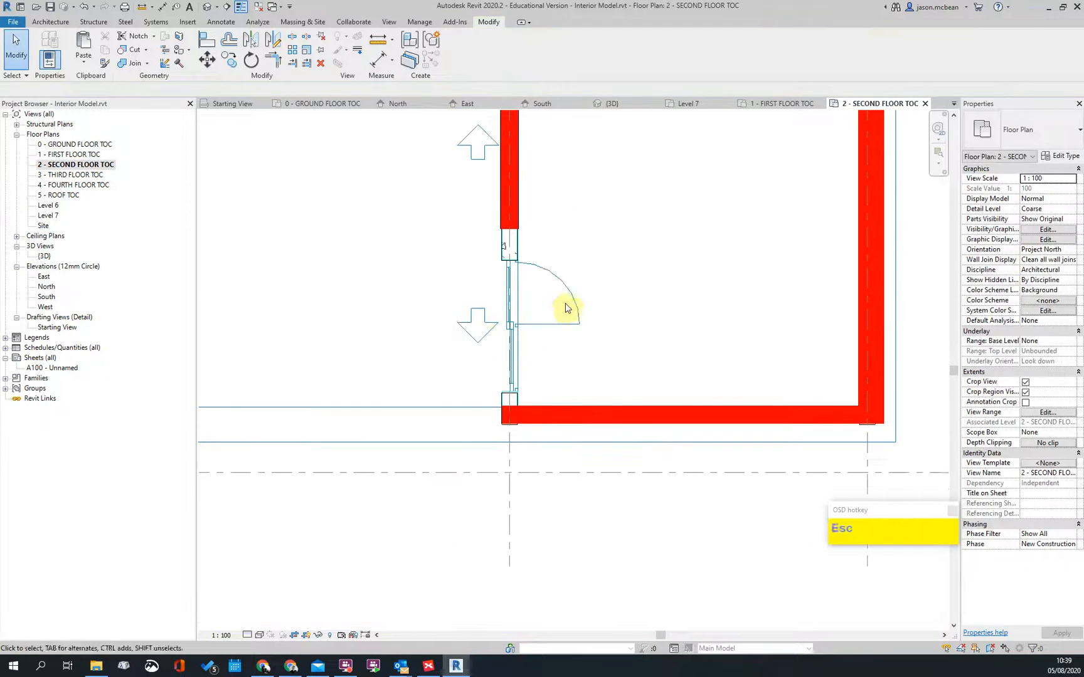
Step: Extend the upper left wall down to meet the bottom wall in a corner with TR
middle_drag(565, 308, 538, 345)
key(t)
key(r)
click(491, 244)
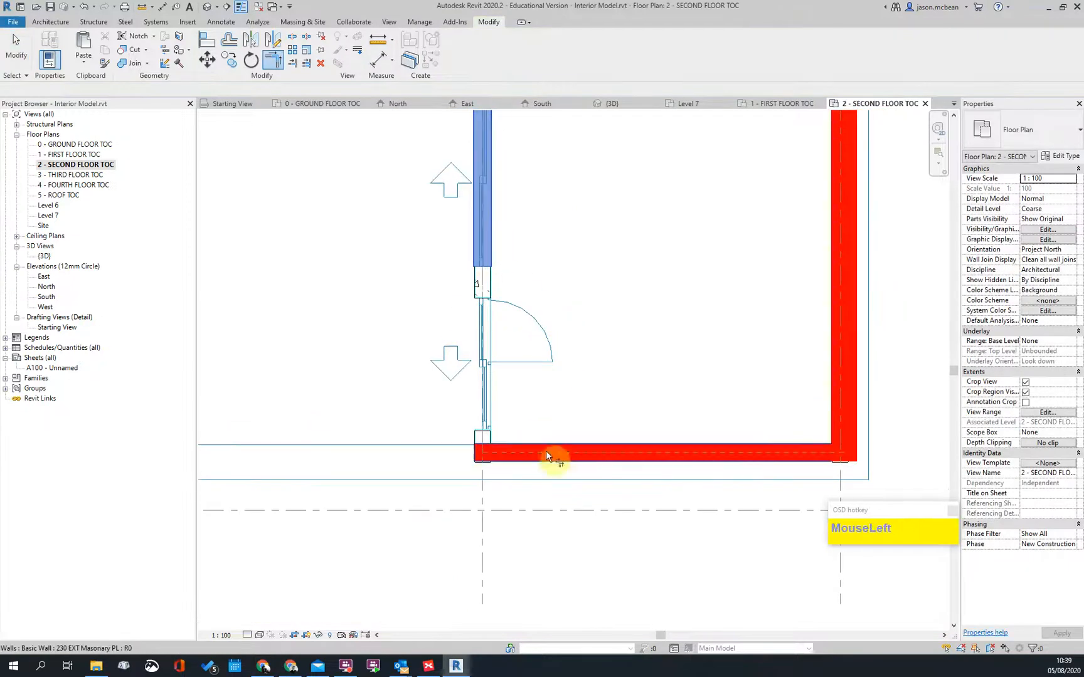
click(552, 464)
scroll(526, 299, up, 3)
key(Escape)
click(259, 636)
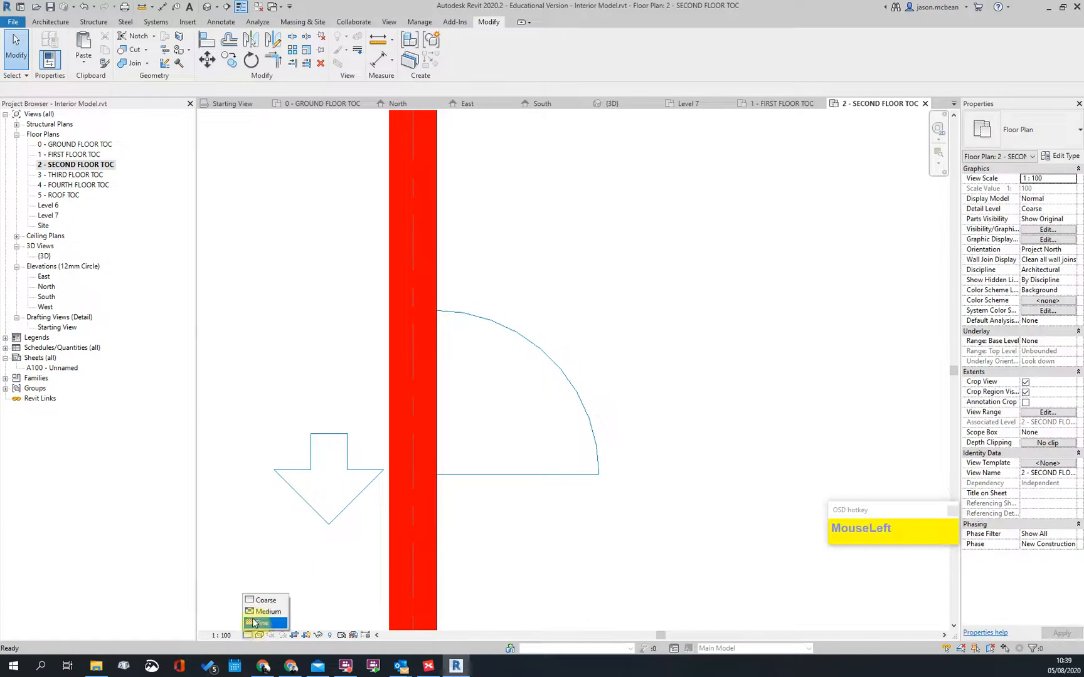
Step: Zoom and pan around the upper wall corner of the second floor plan
scroll(540, 313, down, 3)
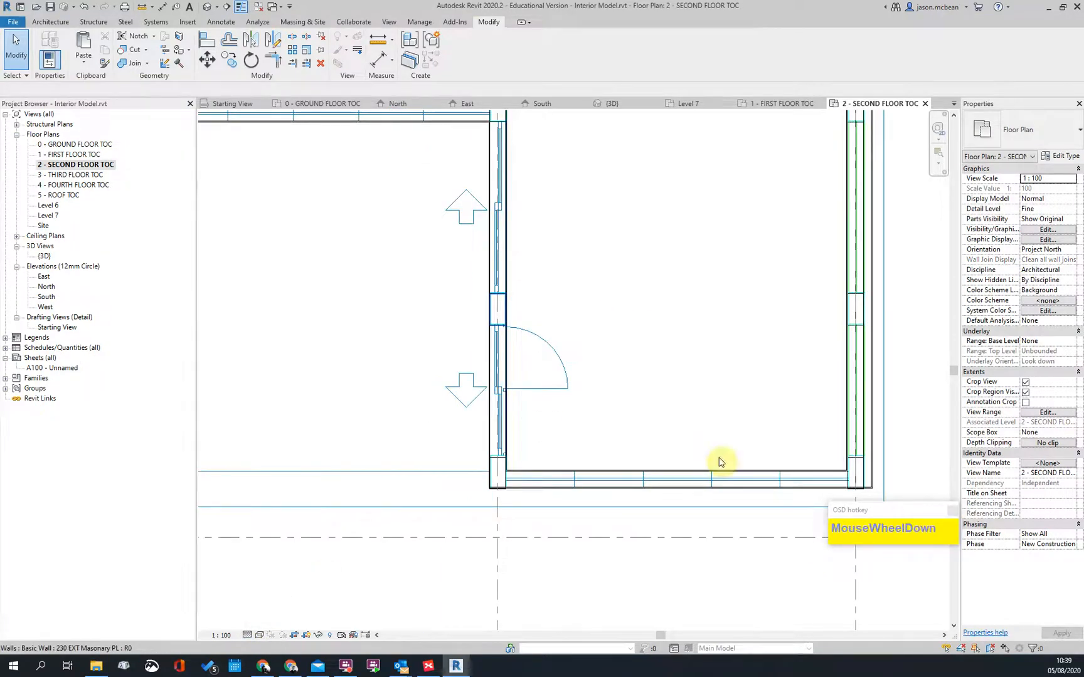
scroll(683, 452, down, 2)
middle_drag(710, 446, 801, 486)
scroll(670, 296, up, 6)
scroll(565, 344, up, 3)
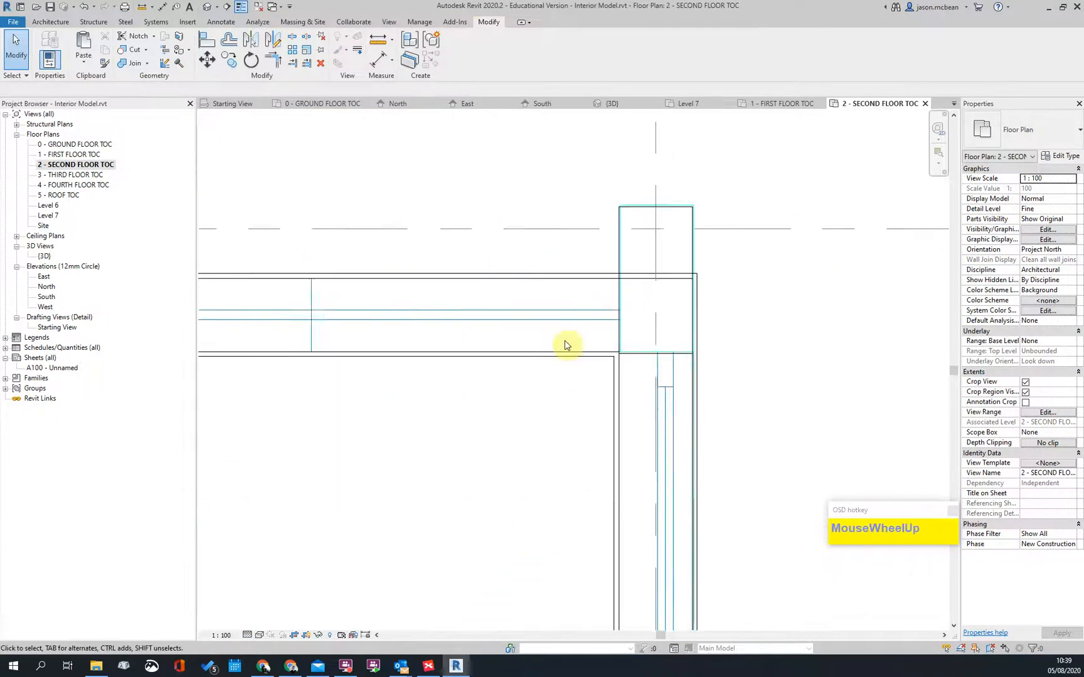
scroll(588, 359, up, 2)
scroll(907, 298, down, 5)
scroll(750, 293, down, 5)
scroll(516, 280, up, 3)
scroll(642, 302, down, 2)
scroll(307, 309, up, 3)
scroll(724, 293, down, 4)
scroll(441, 287, up, 4)
scroll(557, 258, down, 4)
scroll(563, 277, down, 8)
scroll(628, 313, up, 5)
scroll(438, 285, down, 4)
scroll(488, 292, up, 4)
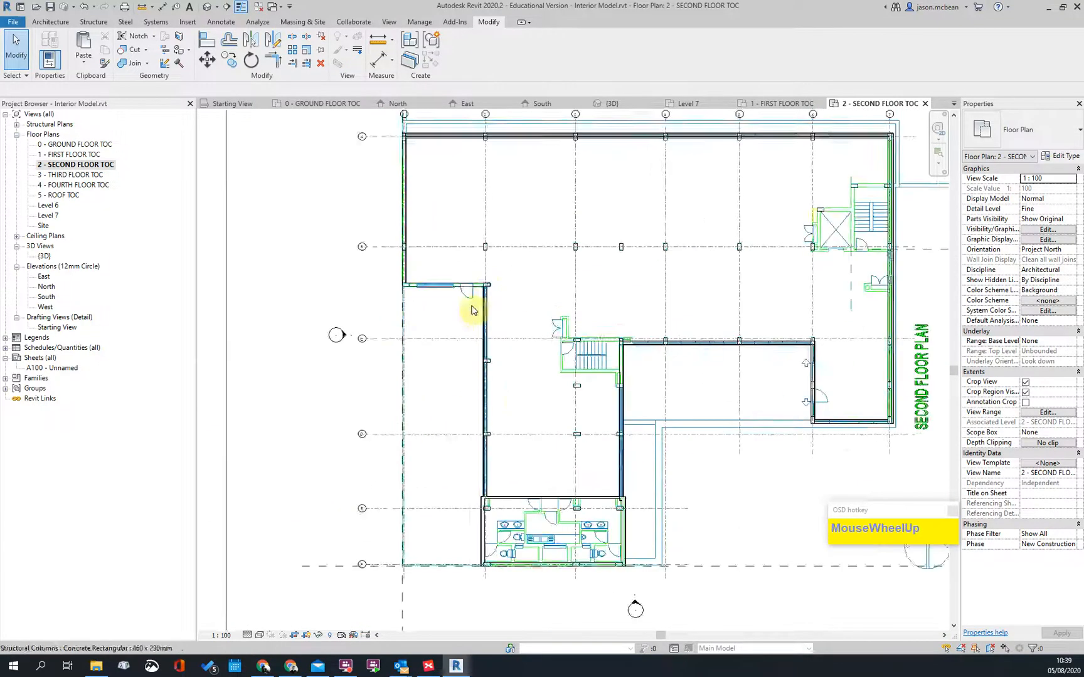
scroll(398, 304, up, 2)
Step: Select the left exterior wall and switch to the default 3D view
click(319, 274)
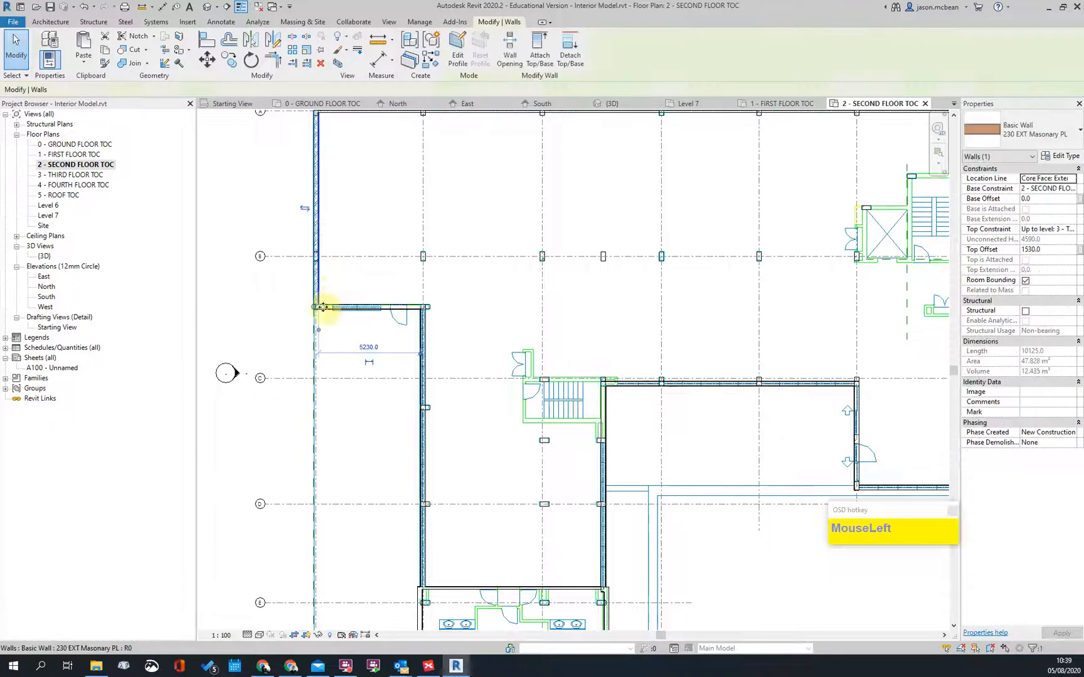
scroll(322, 301, down, 3)
click(207, 6)
scroll(563, 552, down, 2)
shift+middle_drag(563, 552, 699, 508)
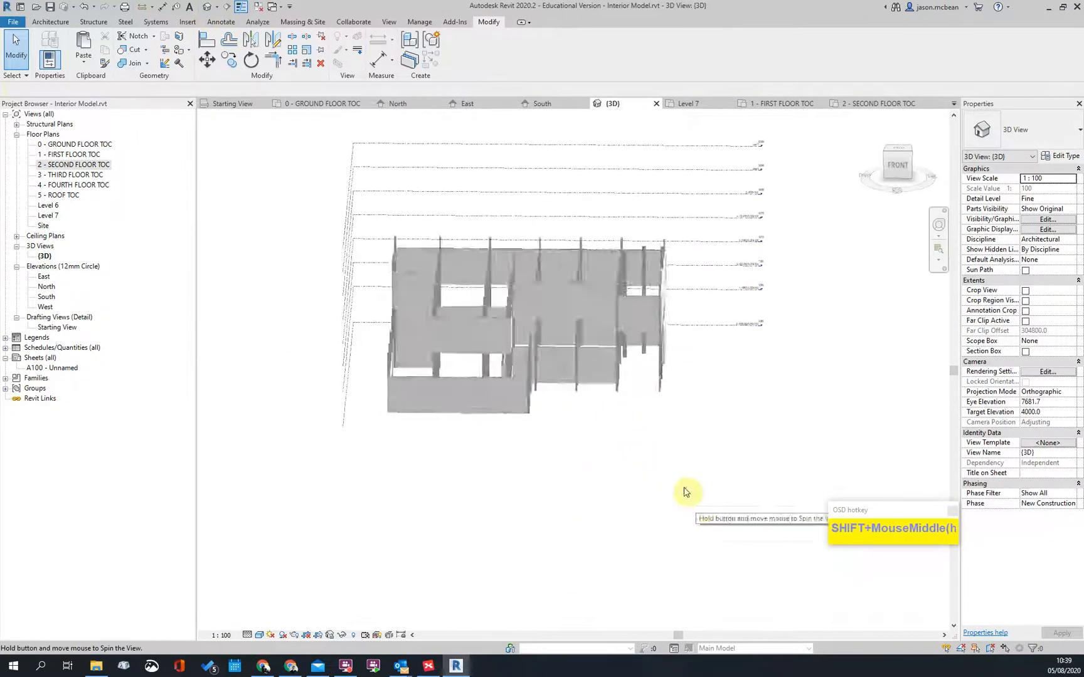
scroll(450, 378, up, 3)
click(439, 362)
shift+middle_drag(440, 361, 416, 286)
scroll(310, 411, down, 2)
scroll(348, 358, up, 2)
shift+middle_drag(581, 442, 578, 508)
scroll(680, 457, down, 3)
scroll(612, 259, up, 5)
key(Escape)
shift+middle_drag(612, 259, 540, 471)
scroll(503, 455, down, 2)
scroll(567, 386, up, 4)
scroll(581, 370, up, 3)
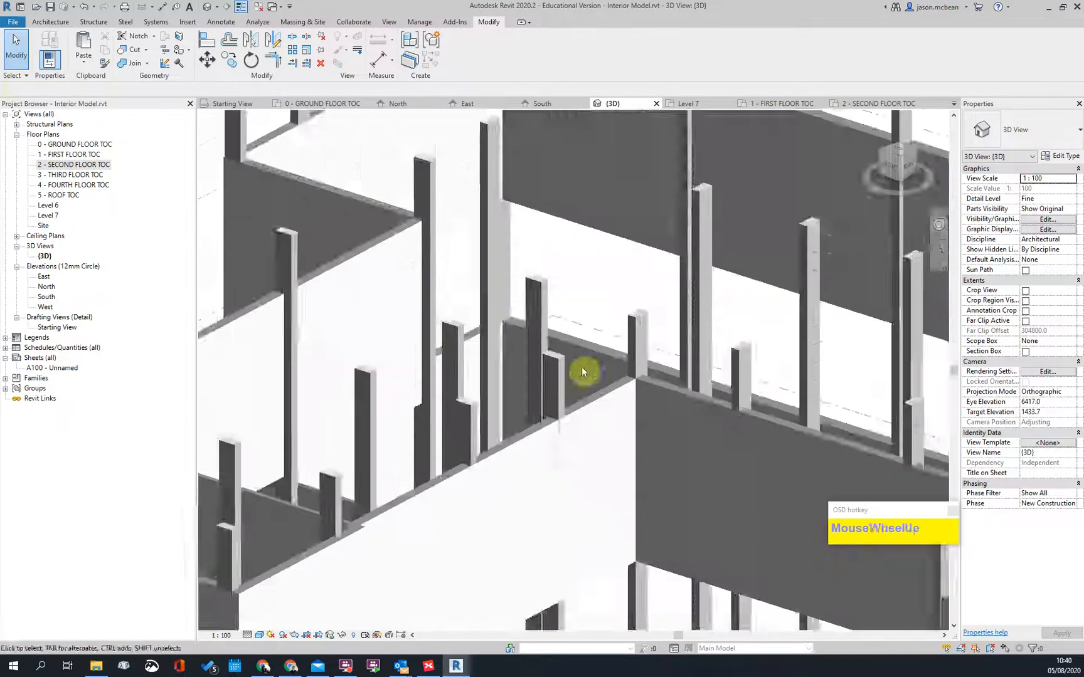
scroll(621, 367, up, 4)
scroll(648, 317, down, 5)
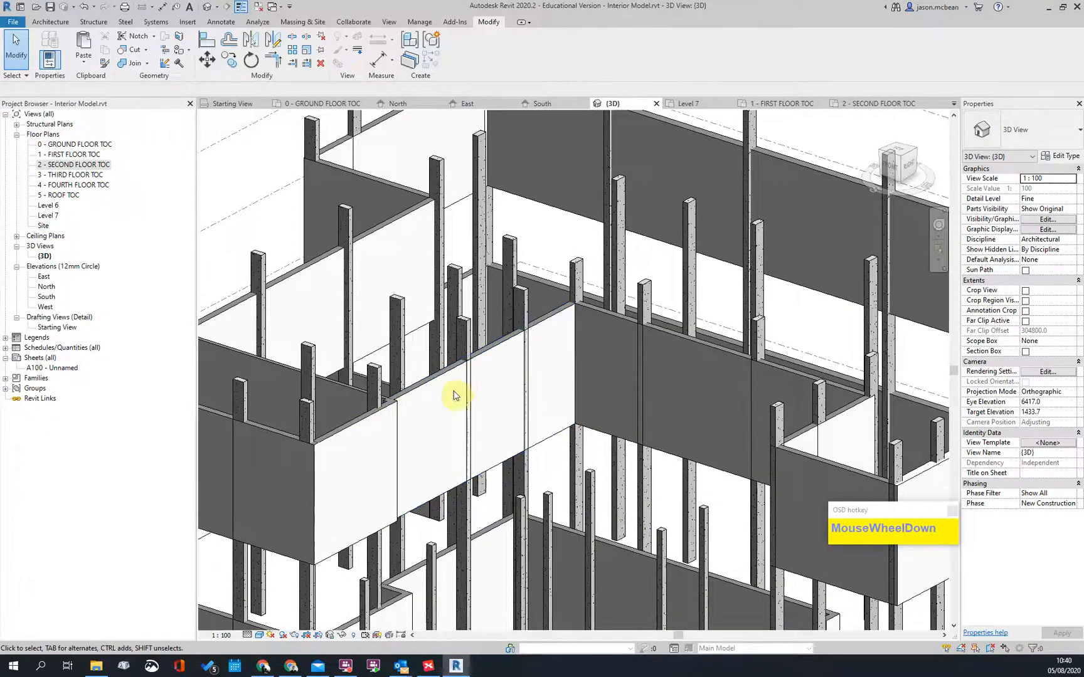
scroll(496, 297, up, 2)
scroll(442, 353, down, 6)
shift+middle_drag(624, 338, 685, 429)
scroll(356, 254, up, 3)
scroll(433, 358, up, 2)
scroll(500, 370, down, 1)
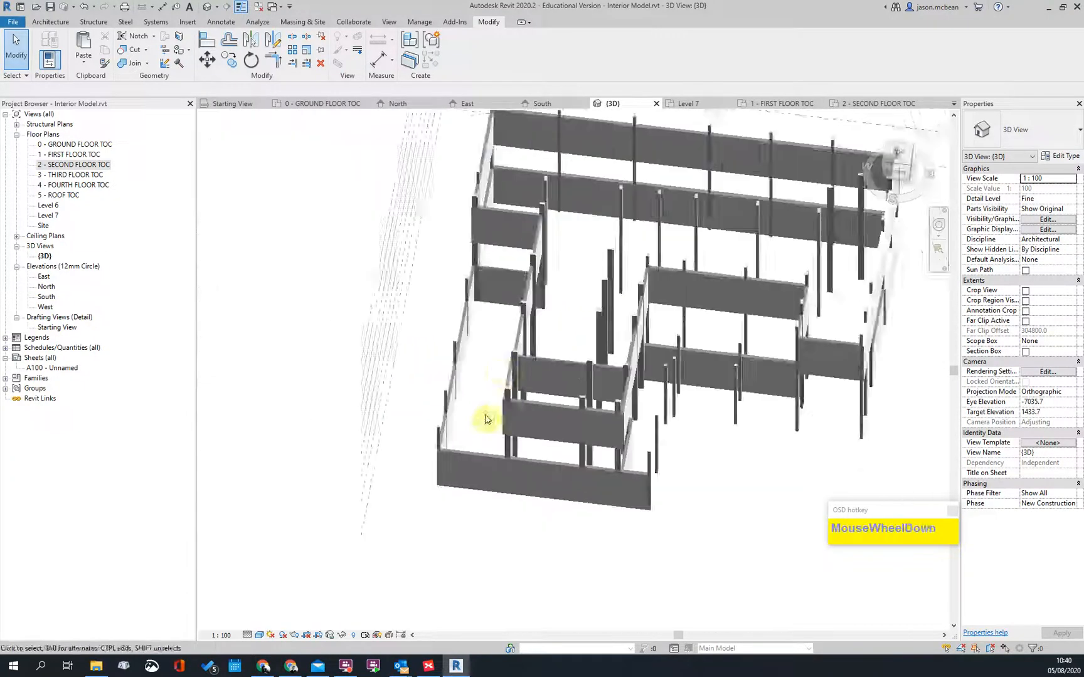
shift+middle_drag(500, 370, 612, 314)
scroll(375, 285, up, 1)
Step: Set the short second-floor wall's Top Constraint to Up to level: 5 - ROOF TOC
click(379, 292)
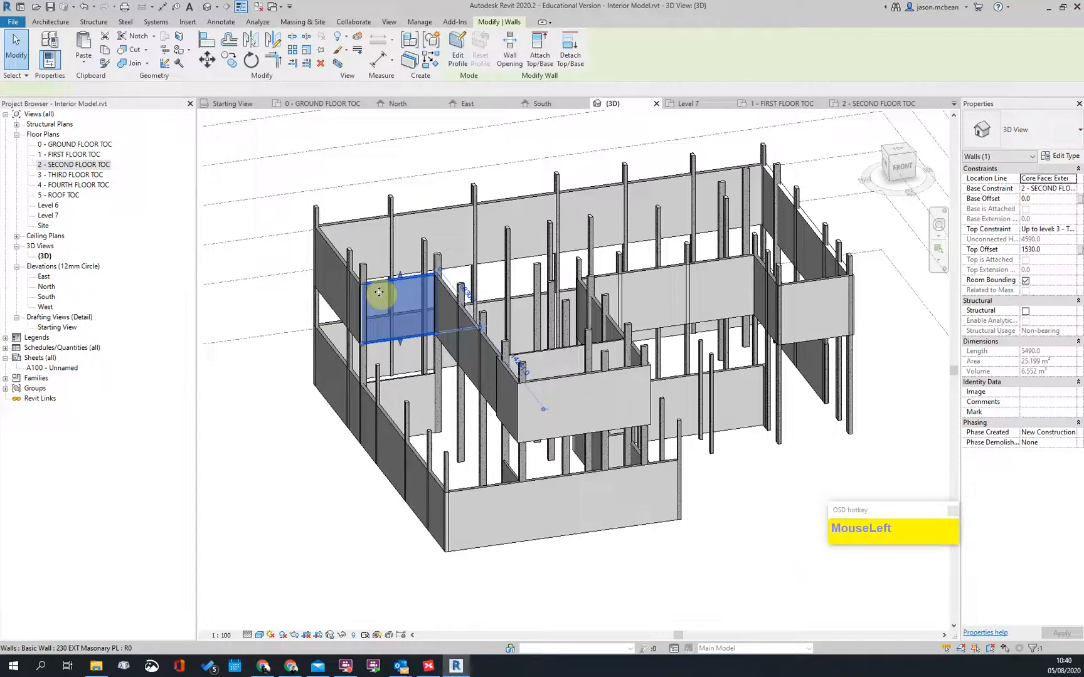
scroll(392, 307, up, 2)
key(Escape)
click(367, 271)
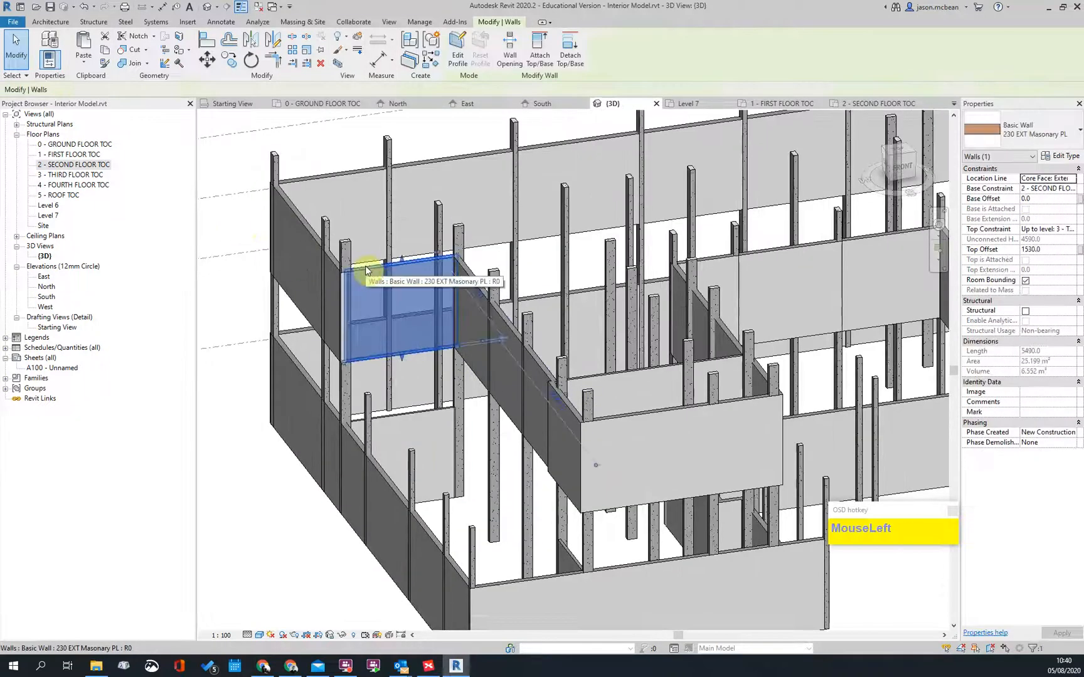
click(1075, 232)
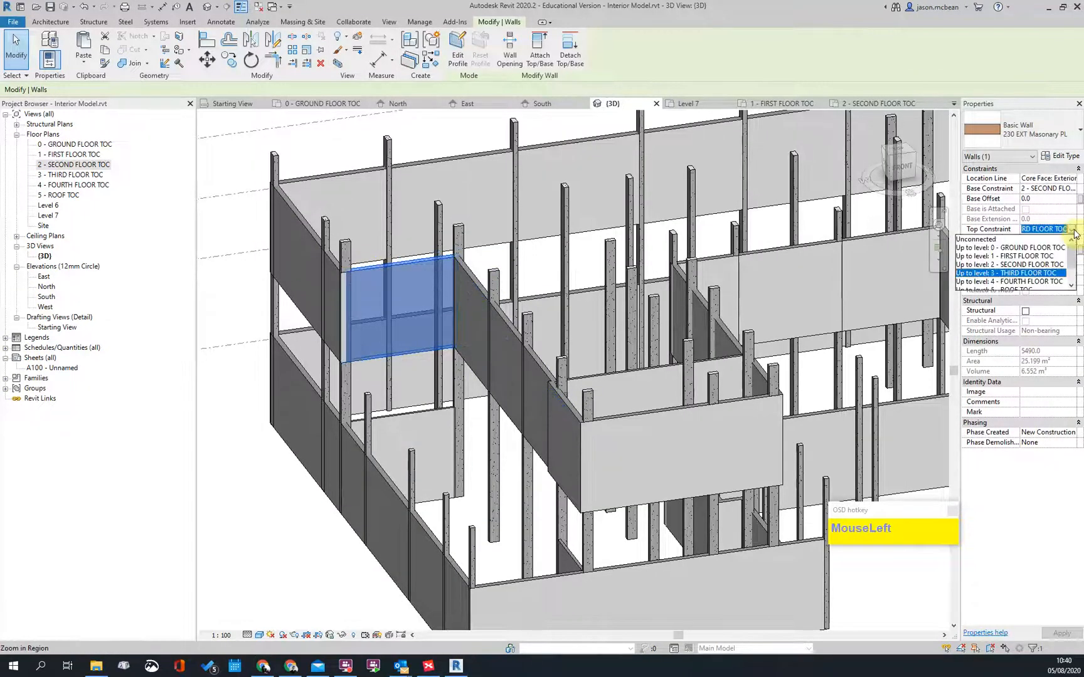
click(1010, 275)
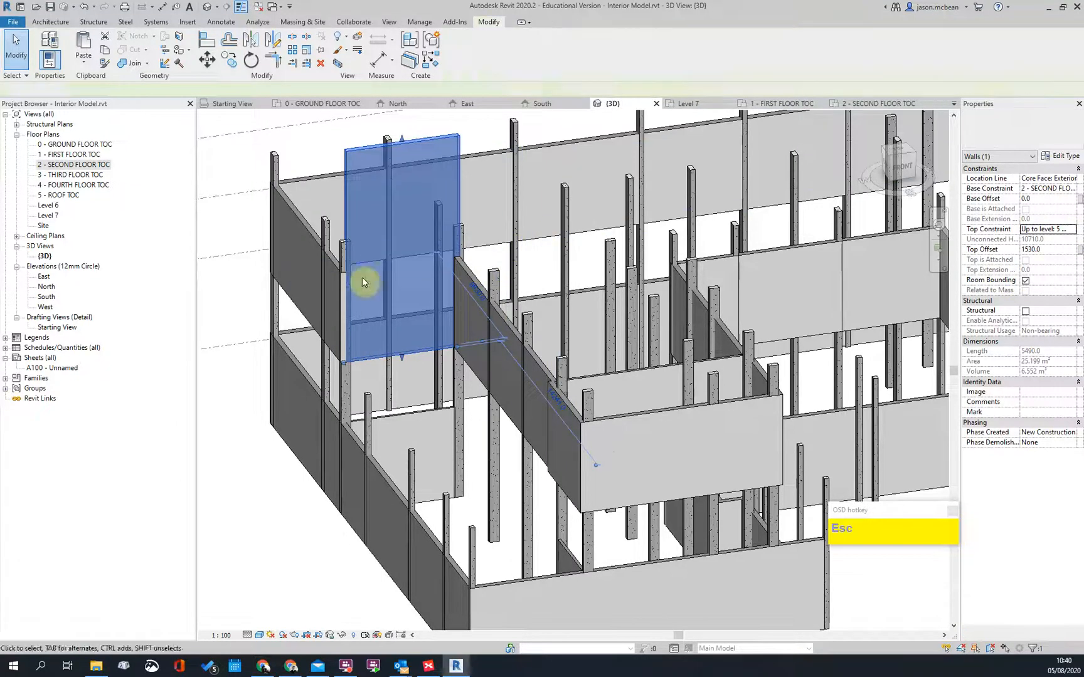
key(Escape)
Step: Select the adjoining second-floor exterior wall and orbit to view the model's left side
click(332, 265)
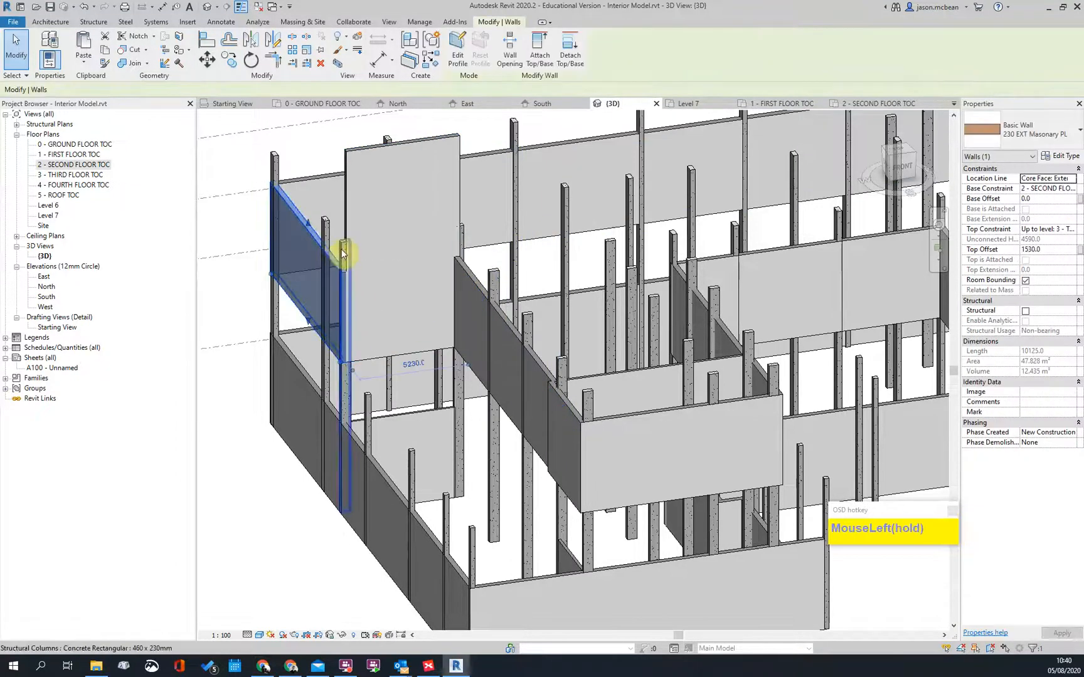
scroll(367, 254, down, 3)
shift+middle_drag(367, 254, 258, 253)
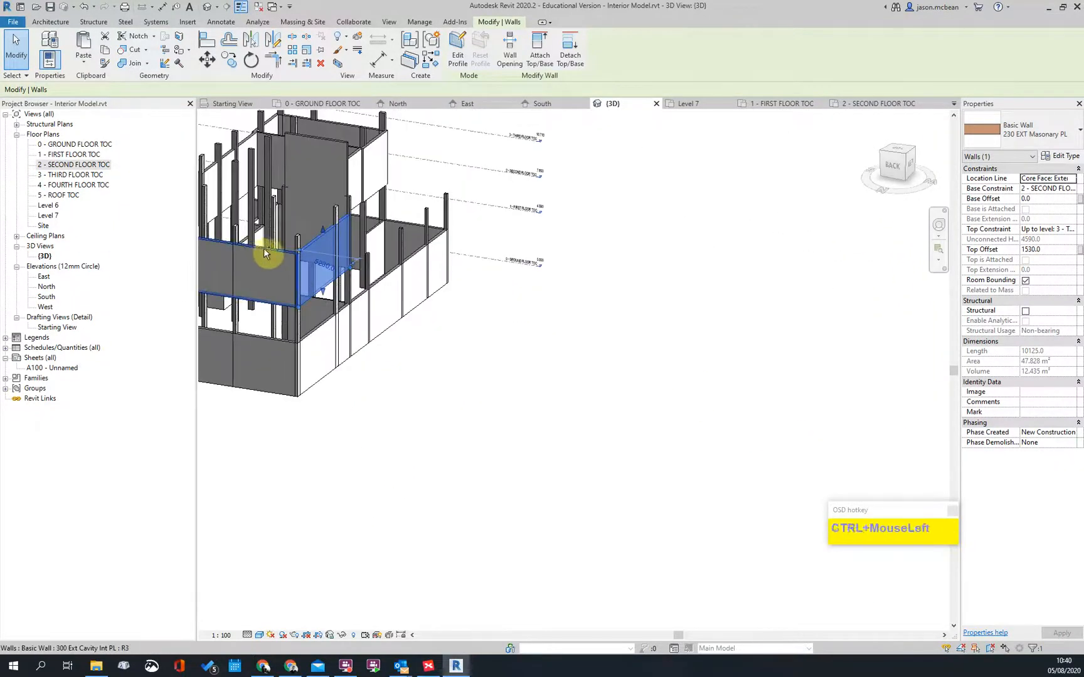
Step: Ctrl-select the first of the second-floor exterior walls around the model
ctrl+click(263, 249)
scroll(530, 365, down, 3)
shift+middle_drag(530, 366, 697, 375)
scroll(404, 304, up, 5)
ctrl+click(402, 306)
shift+middle_drag(402, 306, 496, 334)
ctrl+click(492, 320)
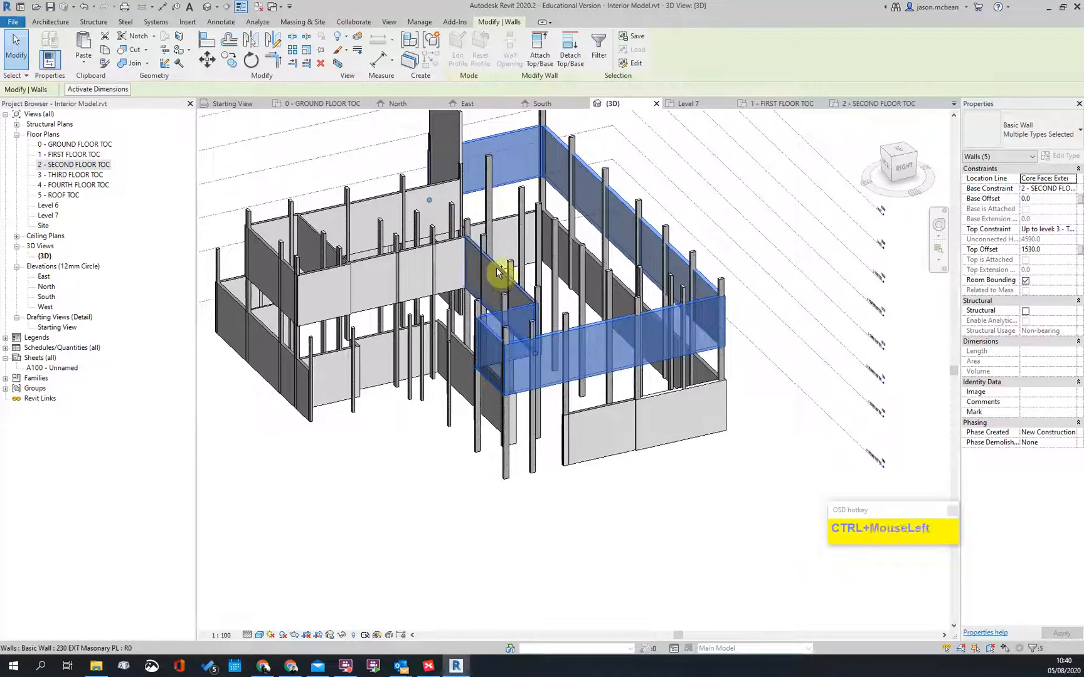
Step: Add the remaining front walls so ten exterior walls are selected
ctrl+click(442, 245)
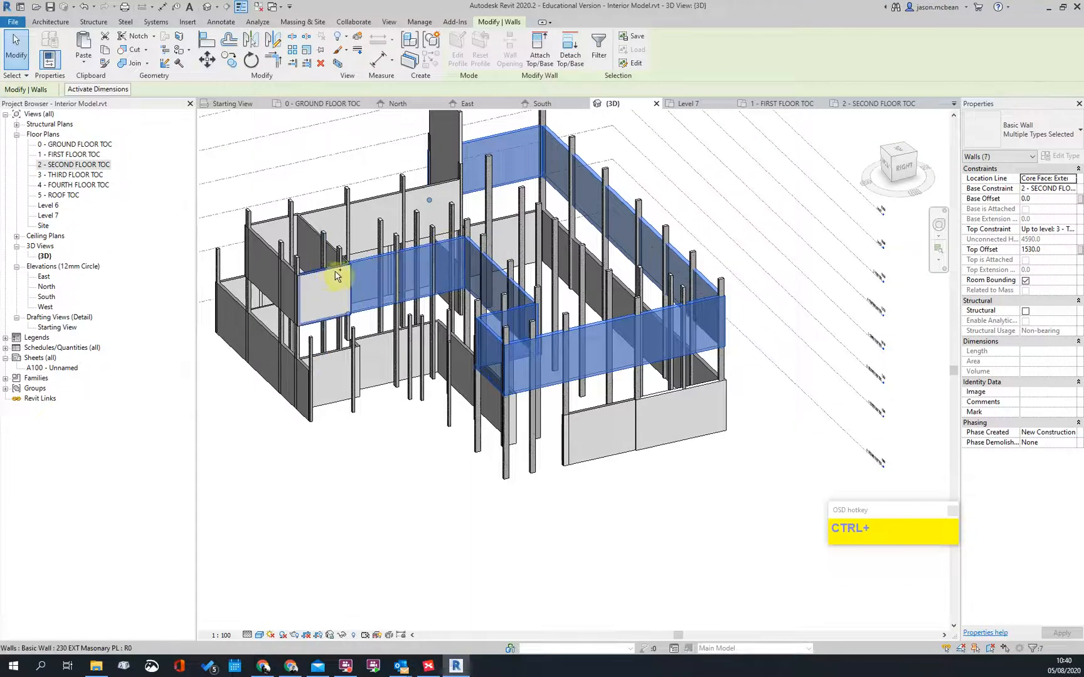
ctrl+click(336, 276)
scroll(337, 276, up, 4)
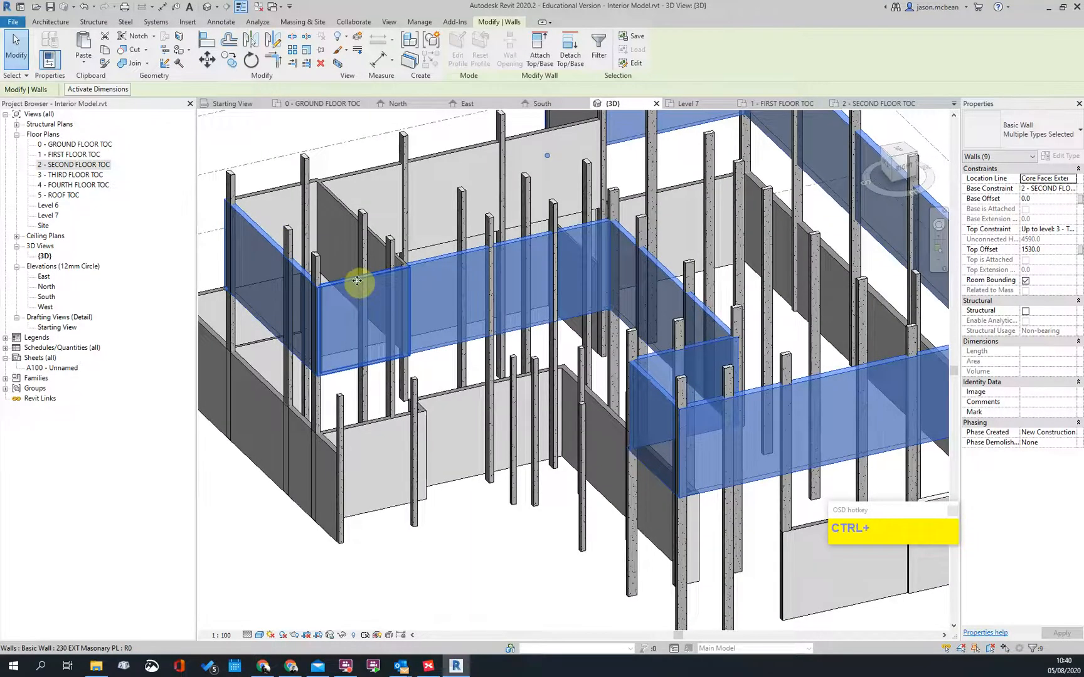
shift+middle_drag(357, 281, 587, 425)
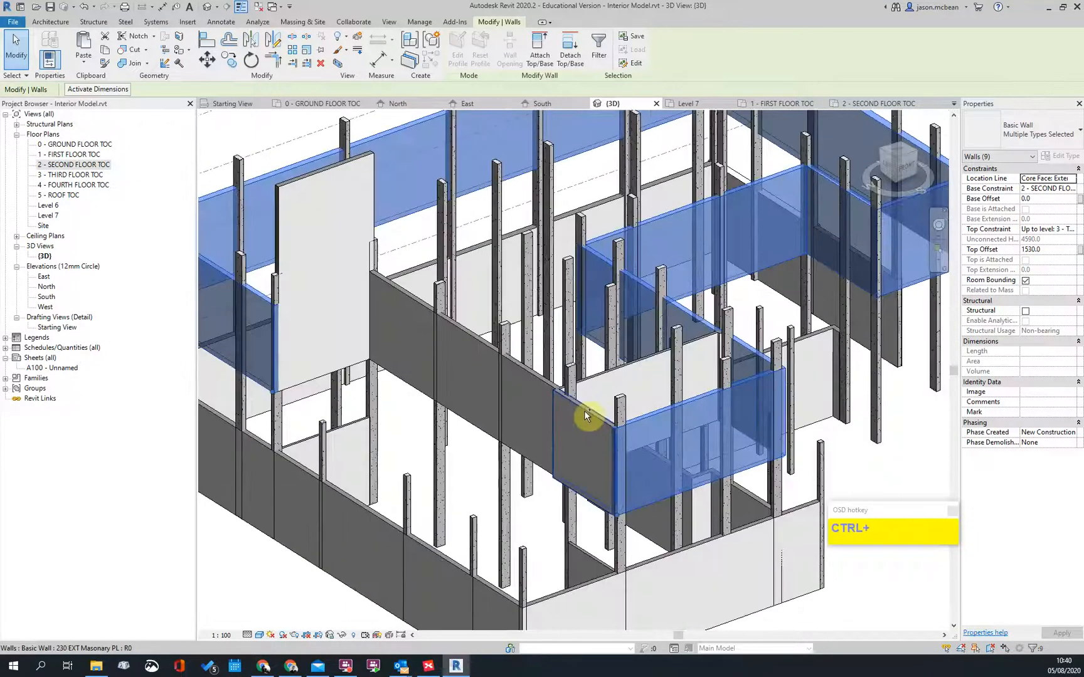
ctrl+click(563, 399)
scroll(528, 372, down, 4)
shift+middle_drag(528, 372, 566, 363)
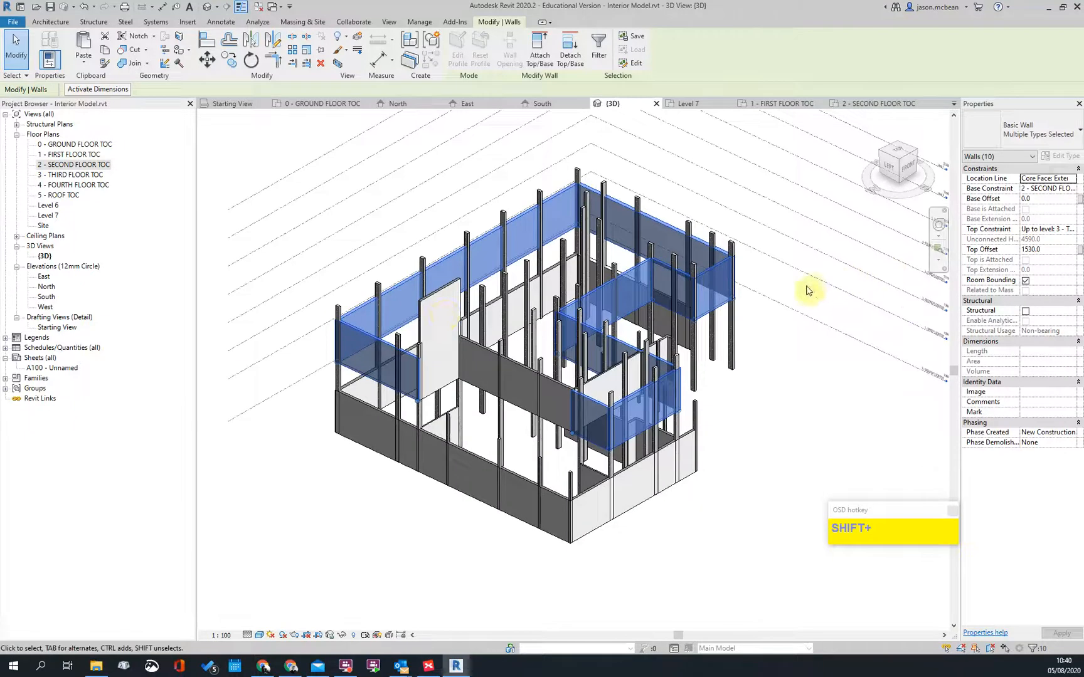
shift+middle_drag(810, 290, 974, 203)
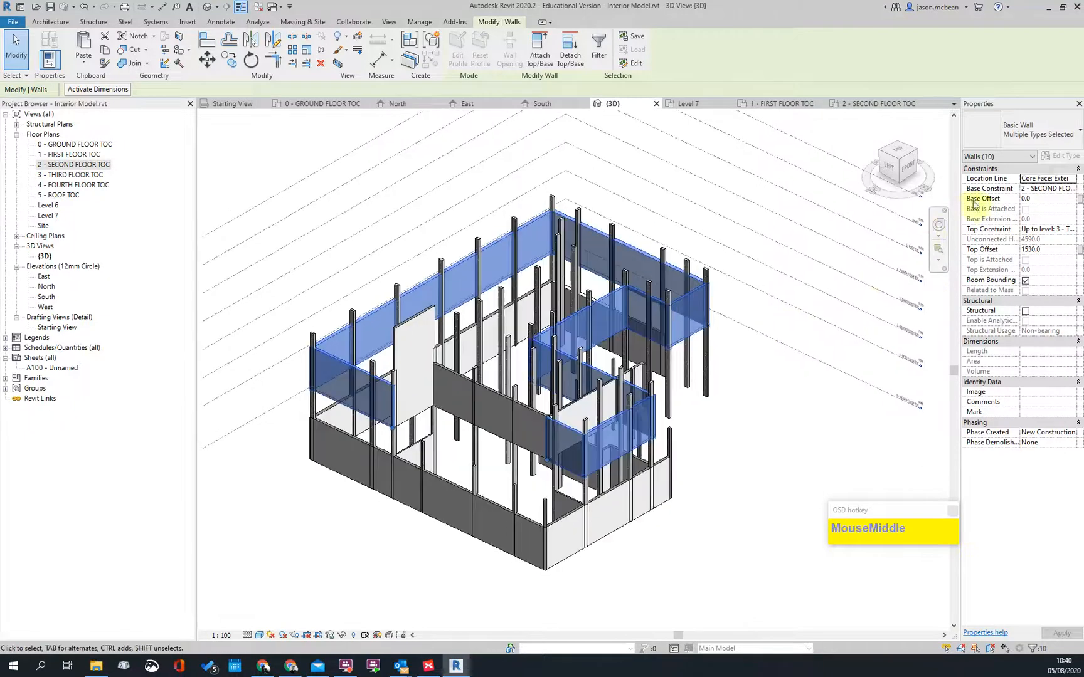
Step: Change the ten walls' Top Constraint to the ROOF TOC level, then deselect them
click(1074, 230)
scroll(987, 266, down, 2)
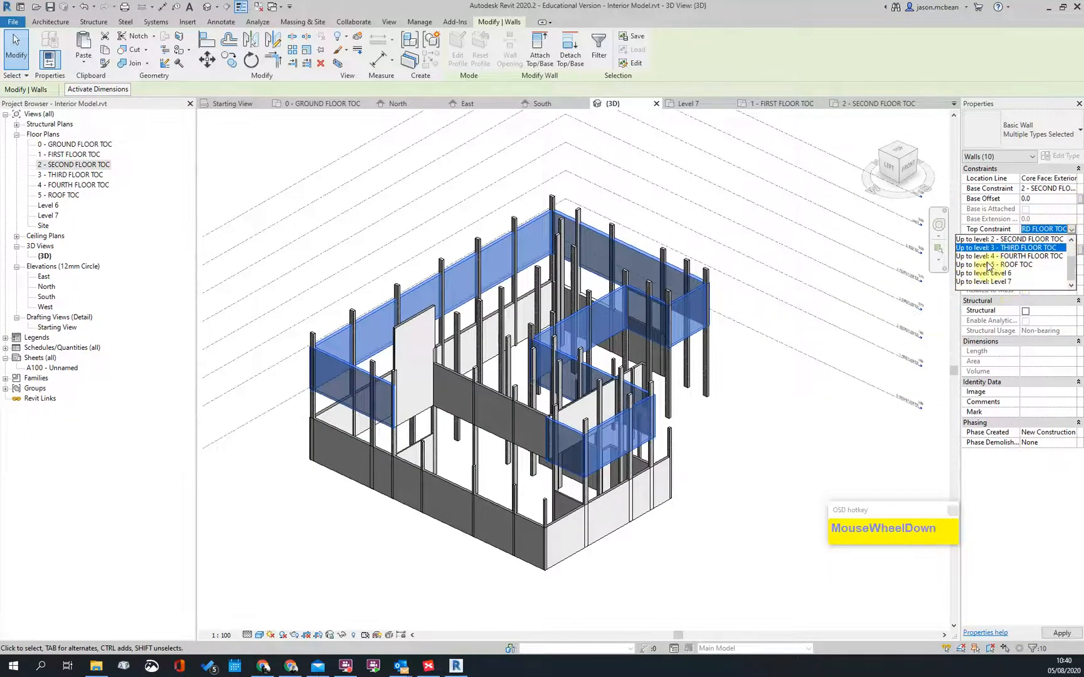
click(990, 269)
click(734, 423)
scroll(689, 367, down, 3)
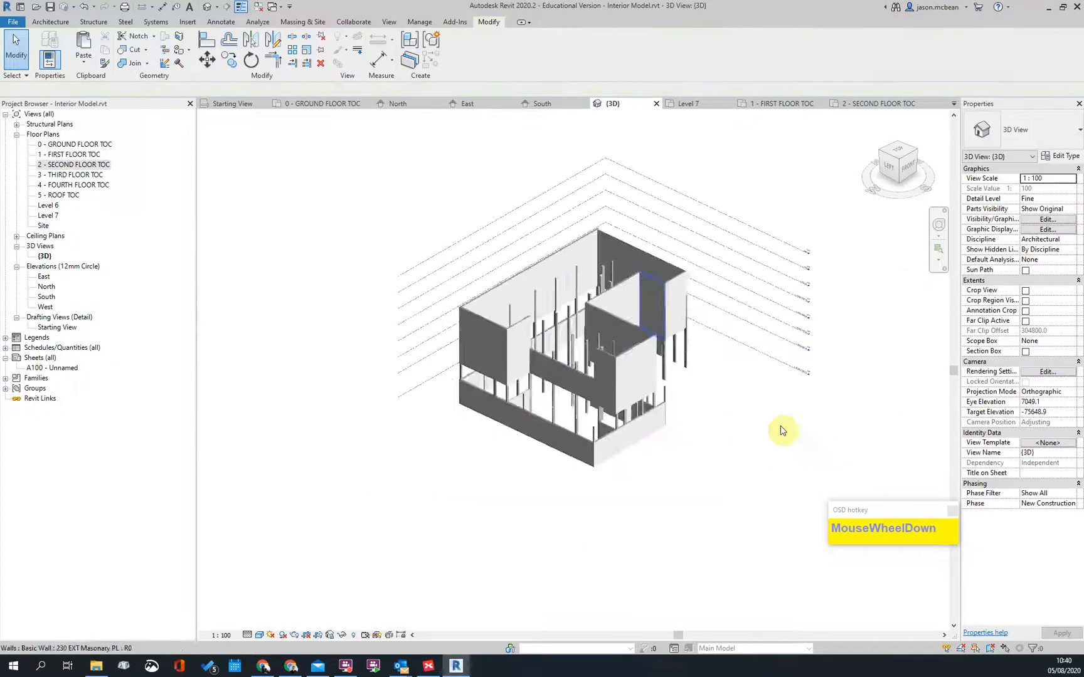
shift+middle_drag(700, 471, 416, 398)
scroll(776, 350, up, 3)
shift+middle_drag(777, 351, 752, 364)
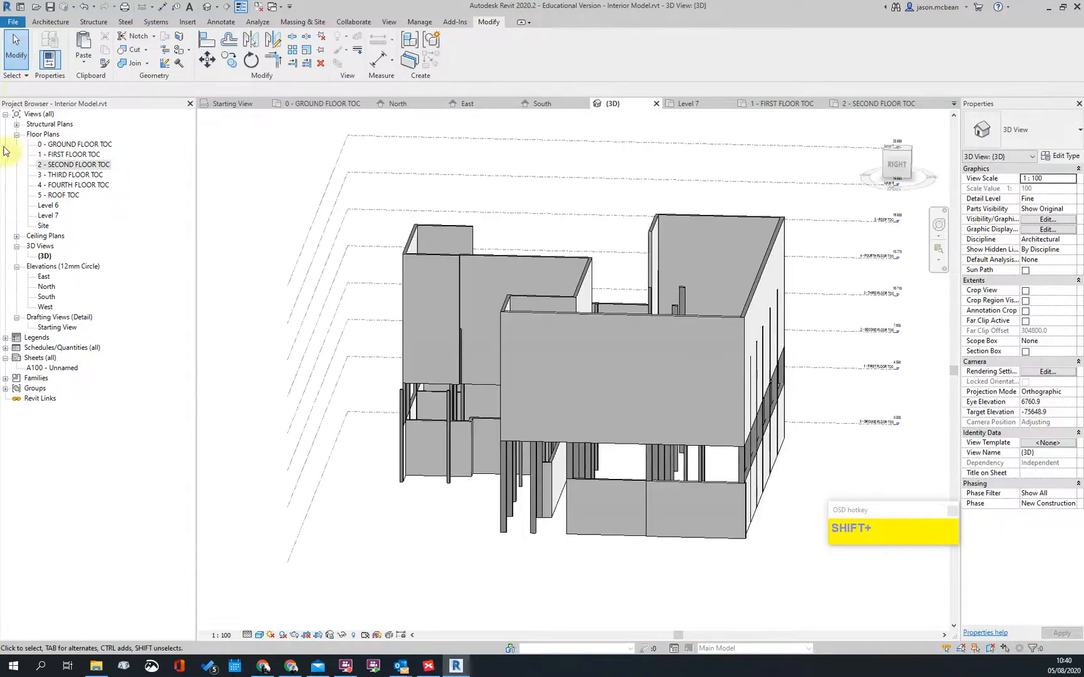
Step: Open the South elevation view
double_click(41, 299)
scroll(423, 301, down, 4)
scroll(490, 342, up, 2)
key(Escape)
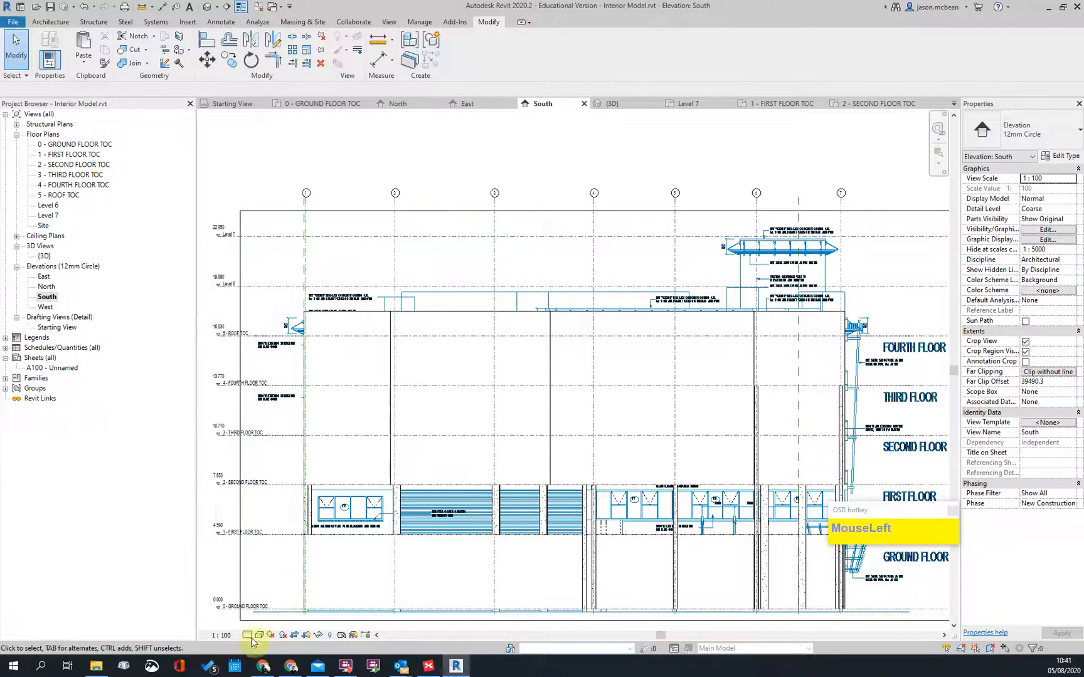
scroll(310, 304, up, 2)
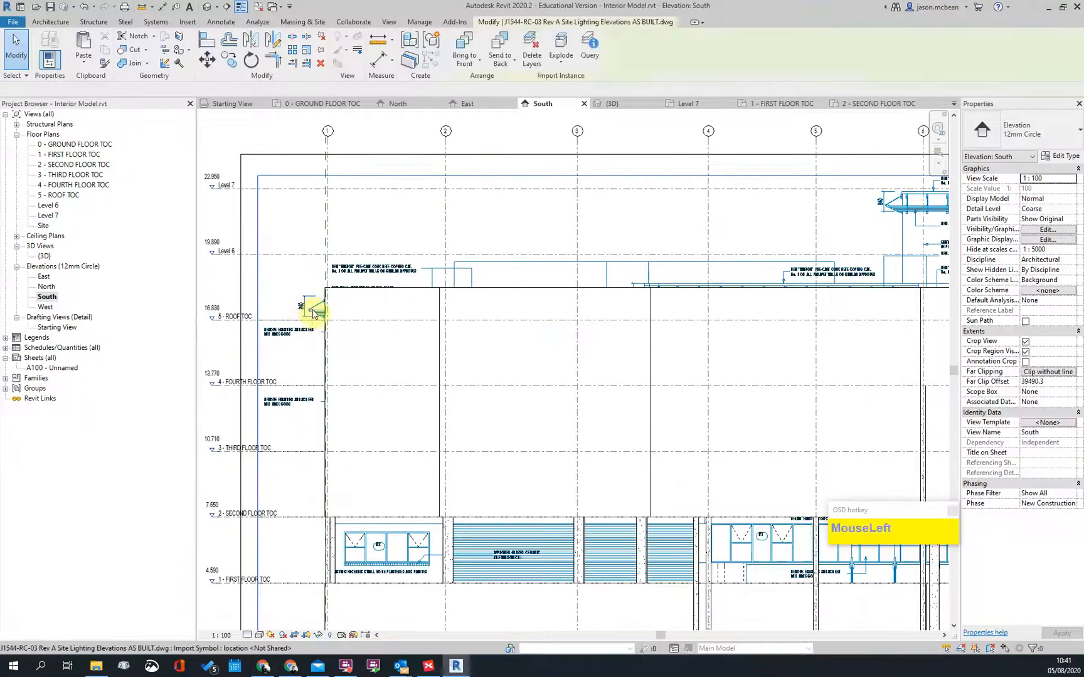
Step: Set the imported DWG elevation's Draw Layer to Foreground
click(314, 314)
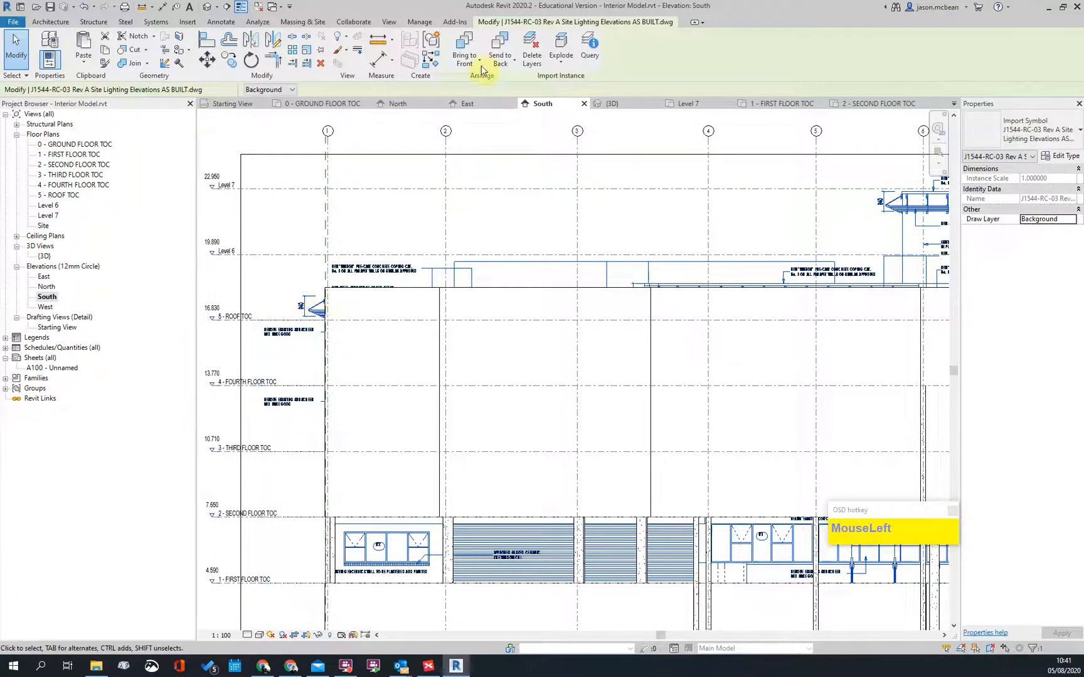
click(263, 110)
key(Escape)
scroll(439, 301, up, 3)
Step: Change the left 230 EXT Masonry PL wall's Top Offset from 1530 to 0
click(434, 271)
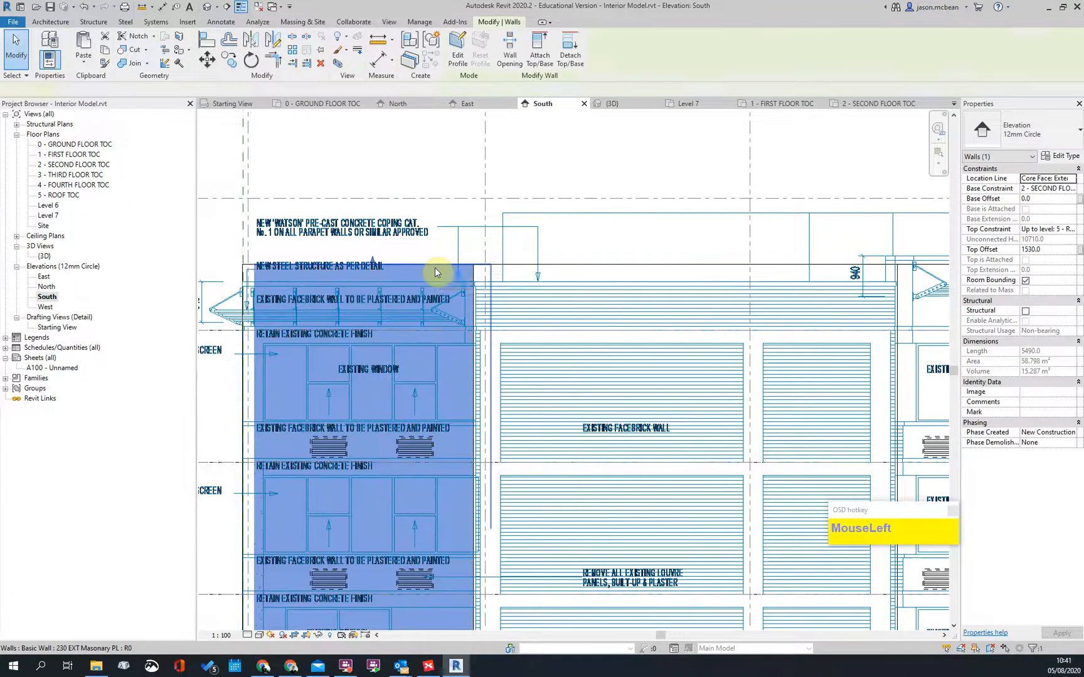
scroll(436, 271, down, 3)
scroll(370, 292, up, 2)
key(Escape)
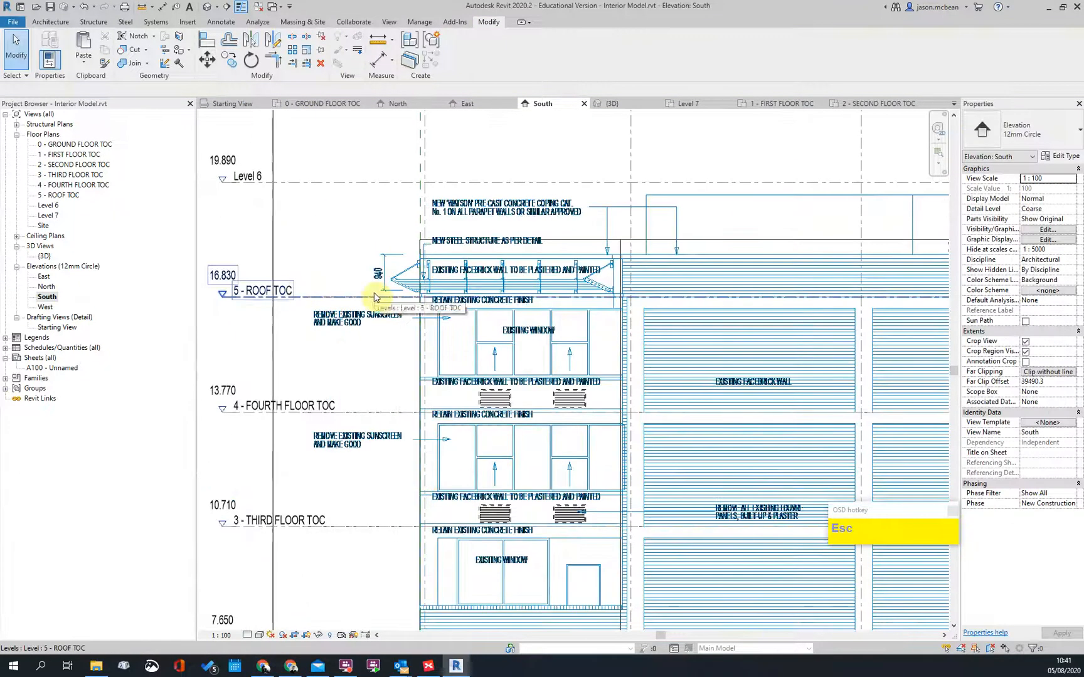
click(424, 245)
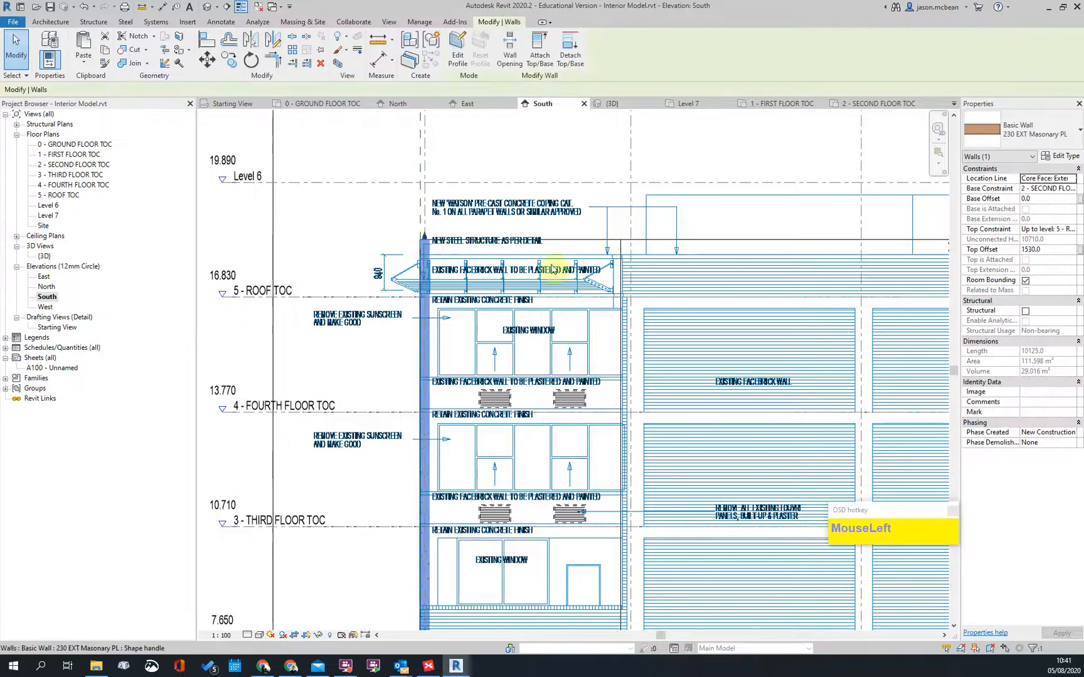
click(1048, 250)
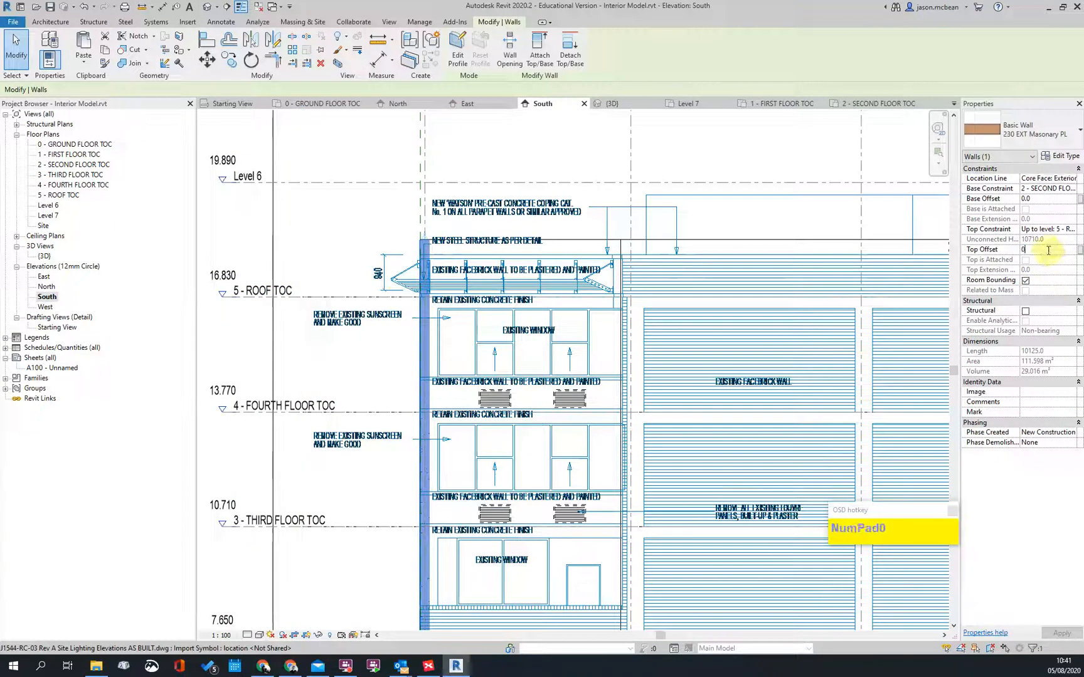
scroll(422, 303, up, 3)
scroll(422, 302, down, 3)
scroll(668, 266, down, 3)
middle_drag(715, 295, 501, 309)
scroll(731, 263, up, 5)
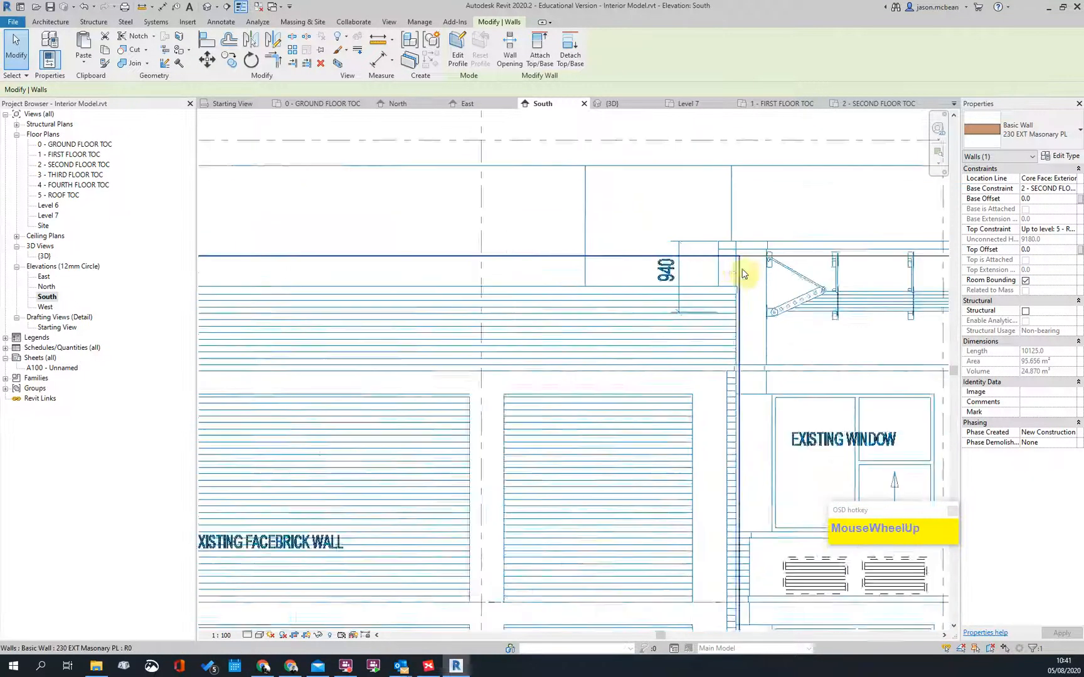
key(Escape)
Step: Dimension the 1125 parapet height from the parapet top to ROOF TOC using DI
key(d)
key(i)
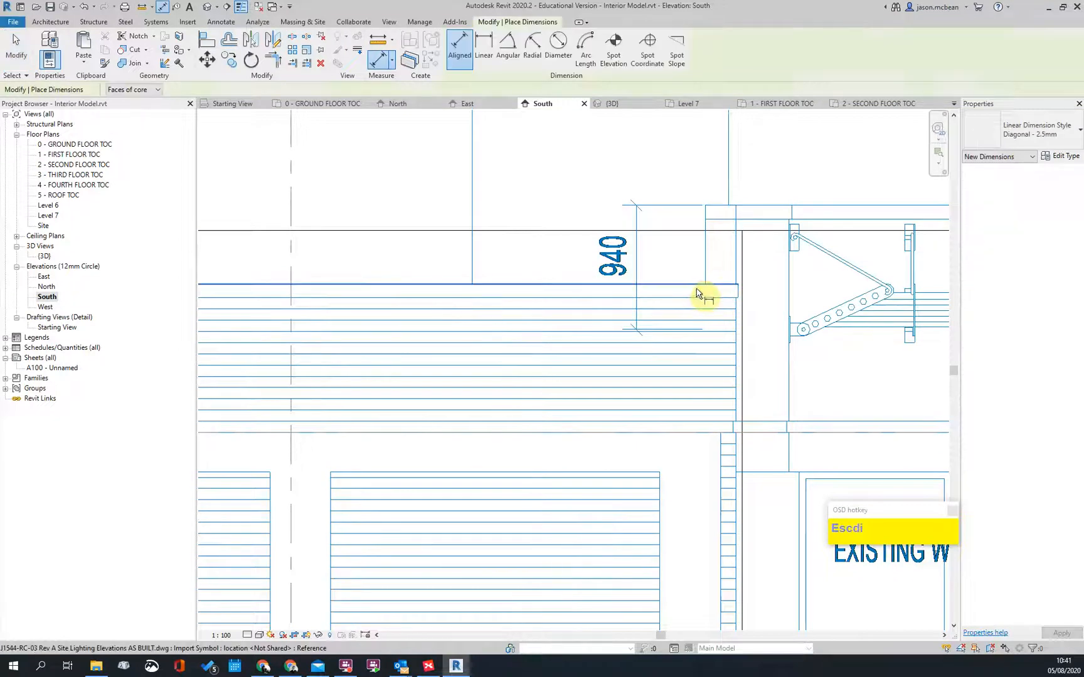
click(750, 430)
scroll(775, 418, down, 3)
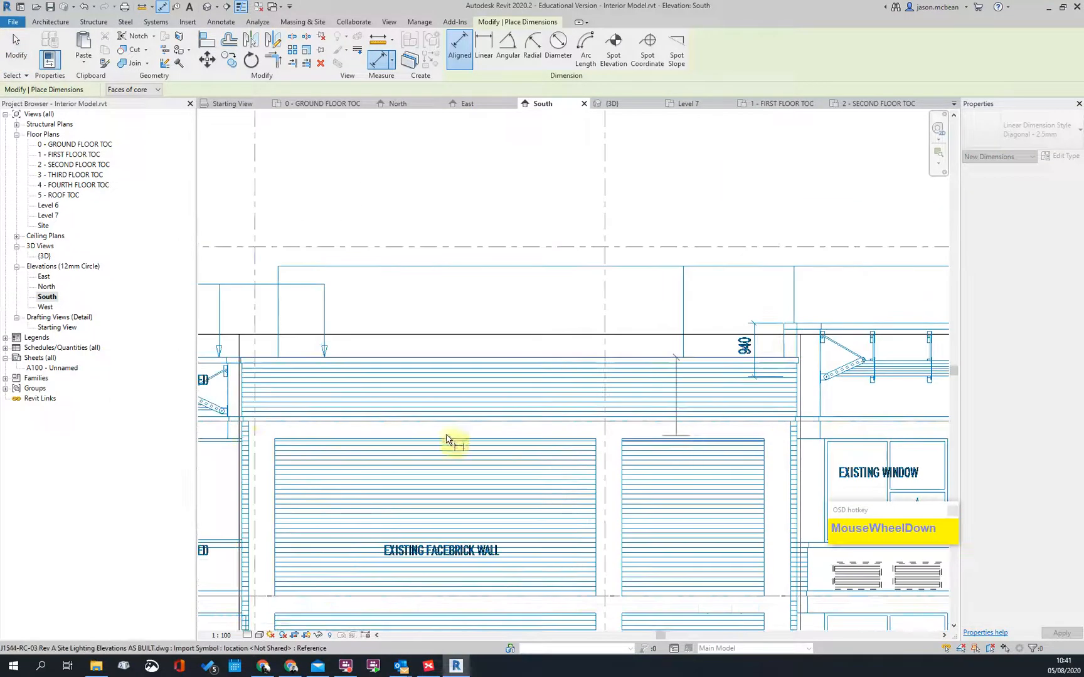
scroll(508, 441, down, 1)
middle_drag(366, 441, 878, 442)
scroll(422, 423, up, 3)
click(423, 421)
click(422, 439)
scroll(411, 445, down, 2)
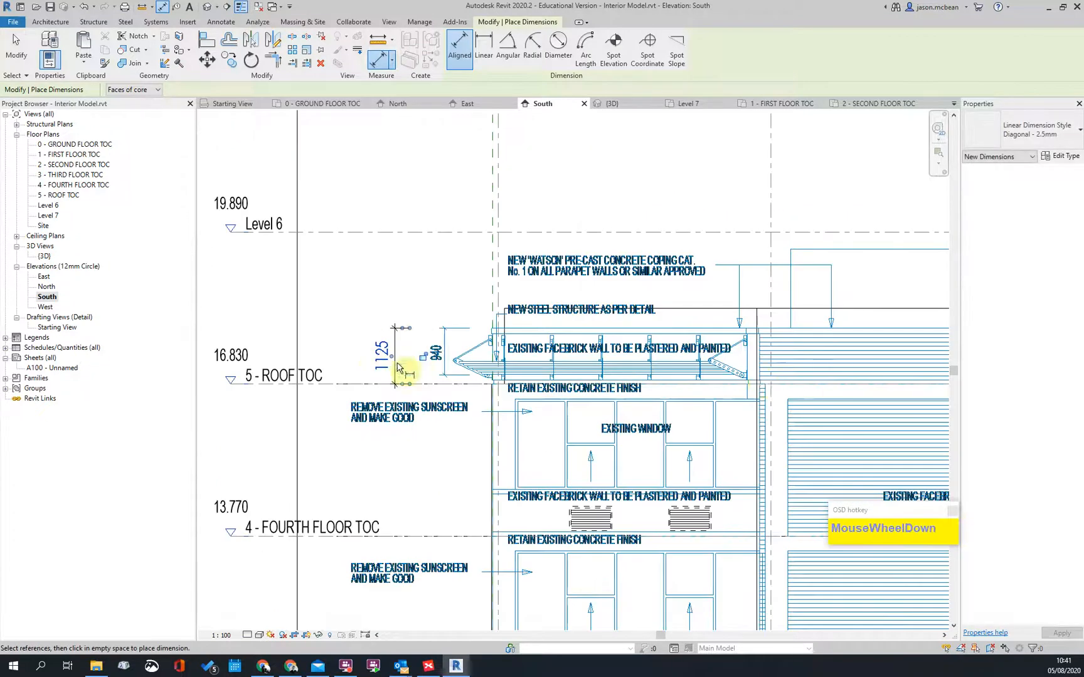
scroll(379, 360, down, 2)
Step: Set the left masonry wall's Top Offset to 1125
key(Escape)
scroll(447, 394, up, 2)
key(Escape)
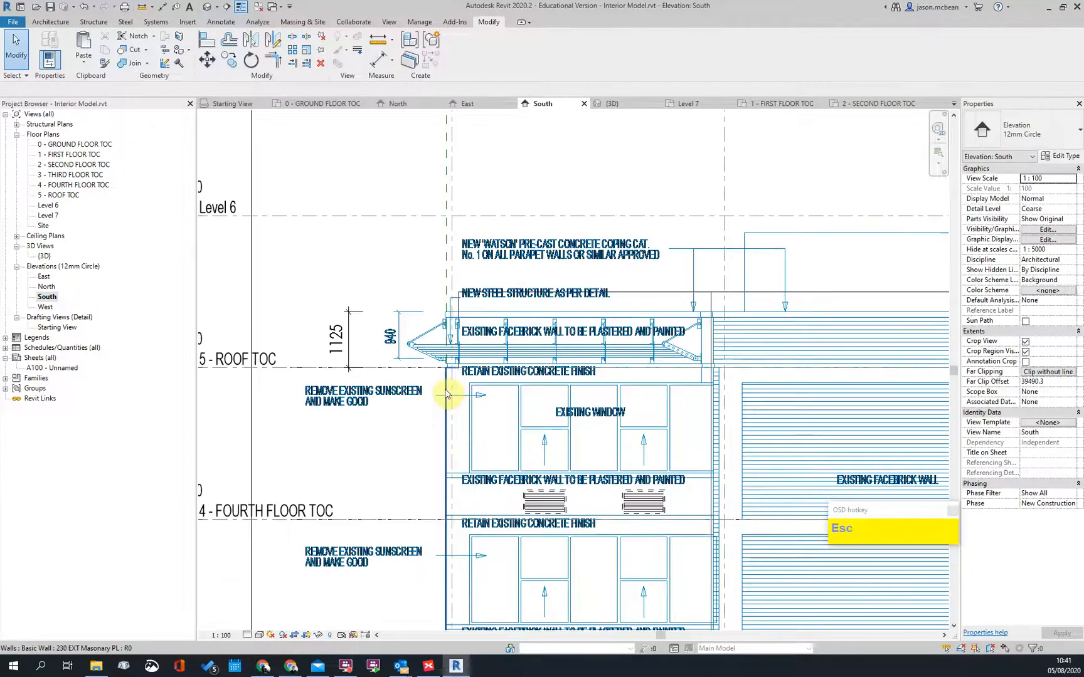
click(447, 394)
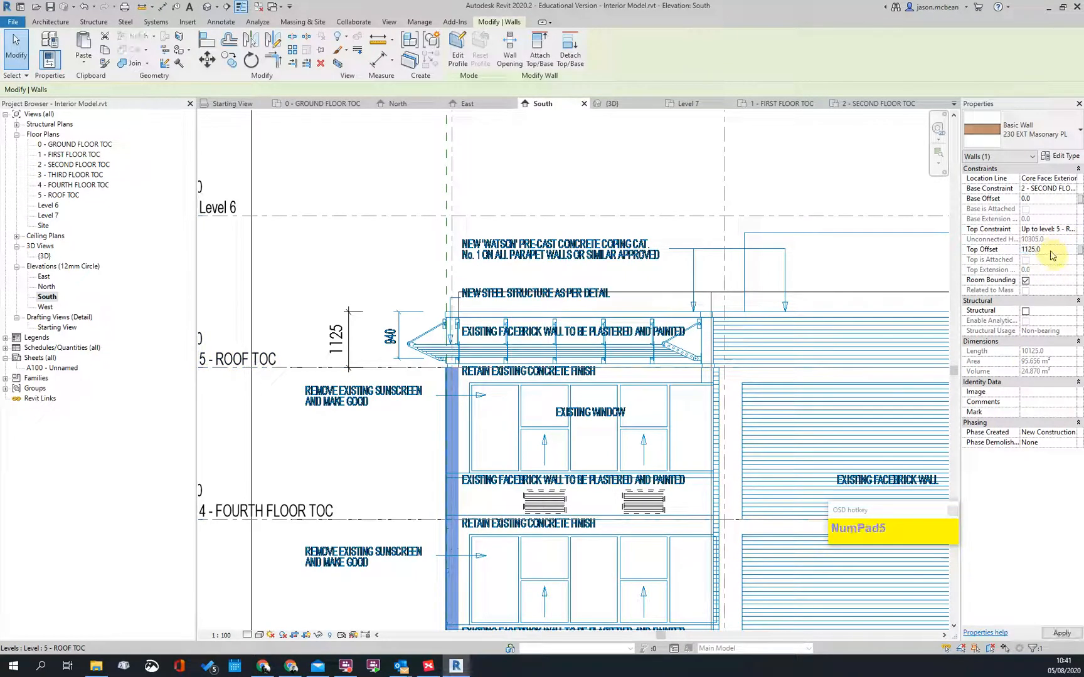
key(Escape)
scroll(448, 332, down, 2)
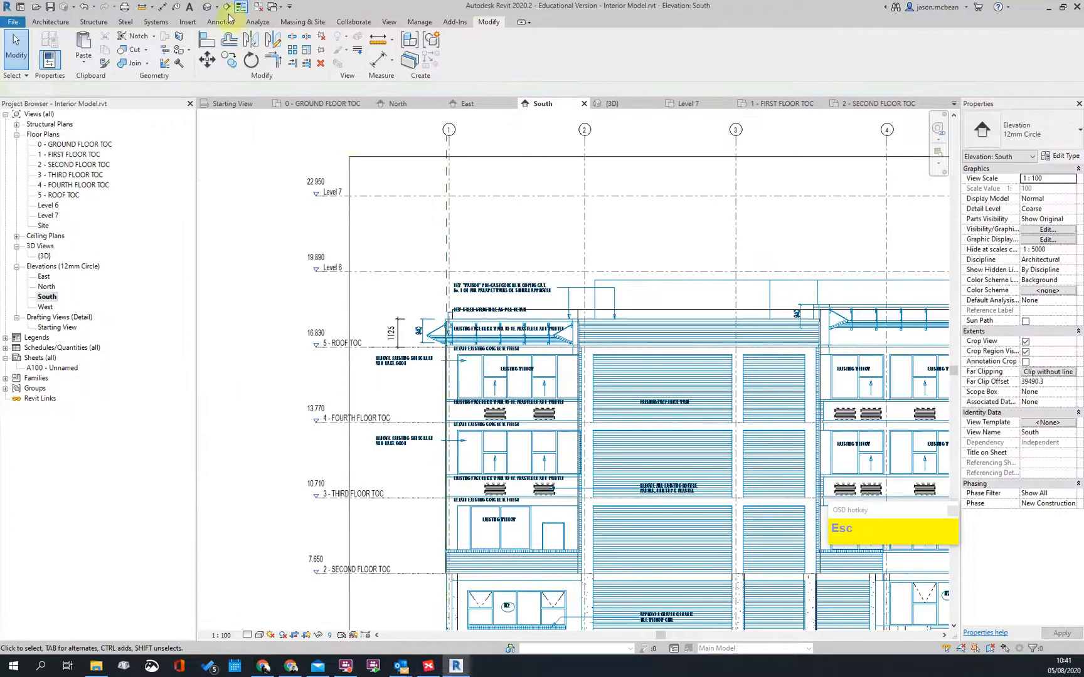
Step: Open the default 3D view and bring the upper walls into view
click(206, 7)
shift+middle_drag(658, 378, 587, 351)
scroll(587, 350, up, 2)
shift+middle_drag(720, 416, 393, 310)
scroll(267, 292, up, 3)
middle_drag(397, 372, 479, 430)
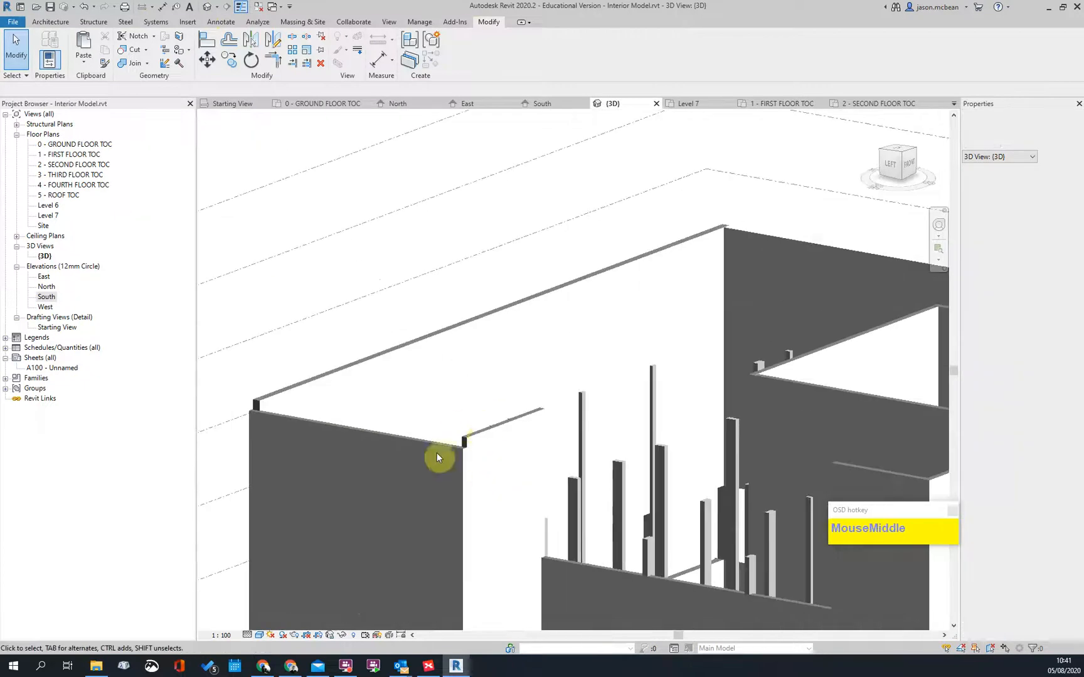
Step: Match the right upper wall's type to the front upper wall
click(448, 439)
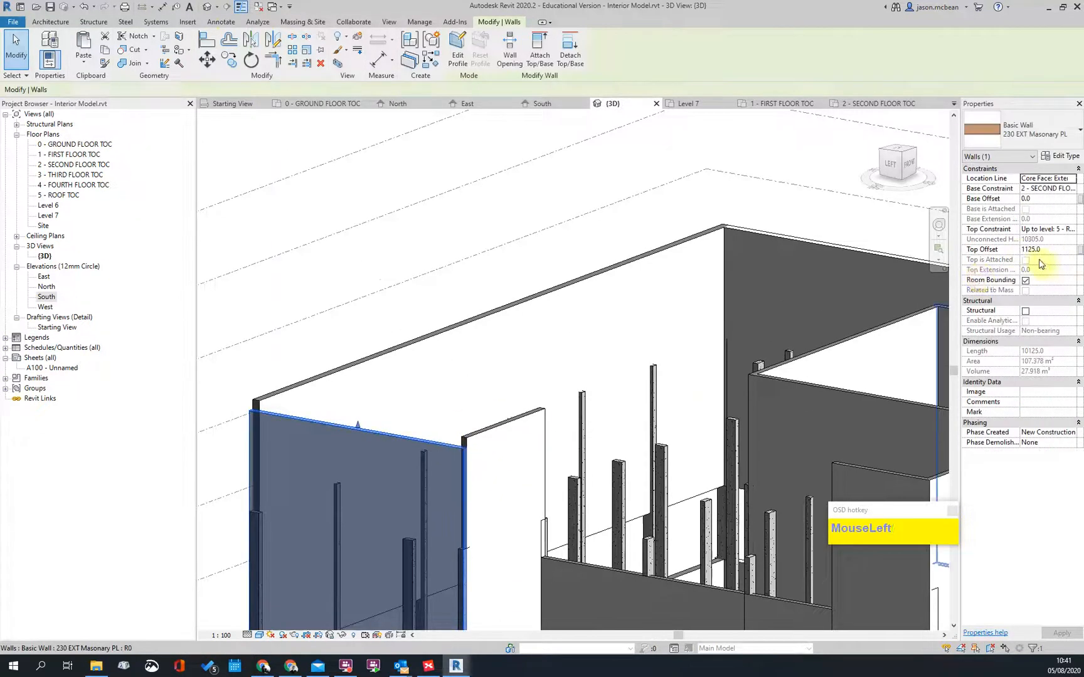
key(Escape)
key(a)
click(437, 443)
click(478, 437)
click(327, 381)
key(Escape)
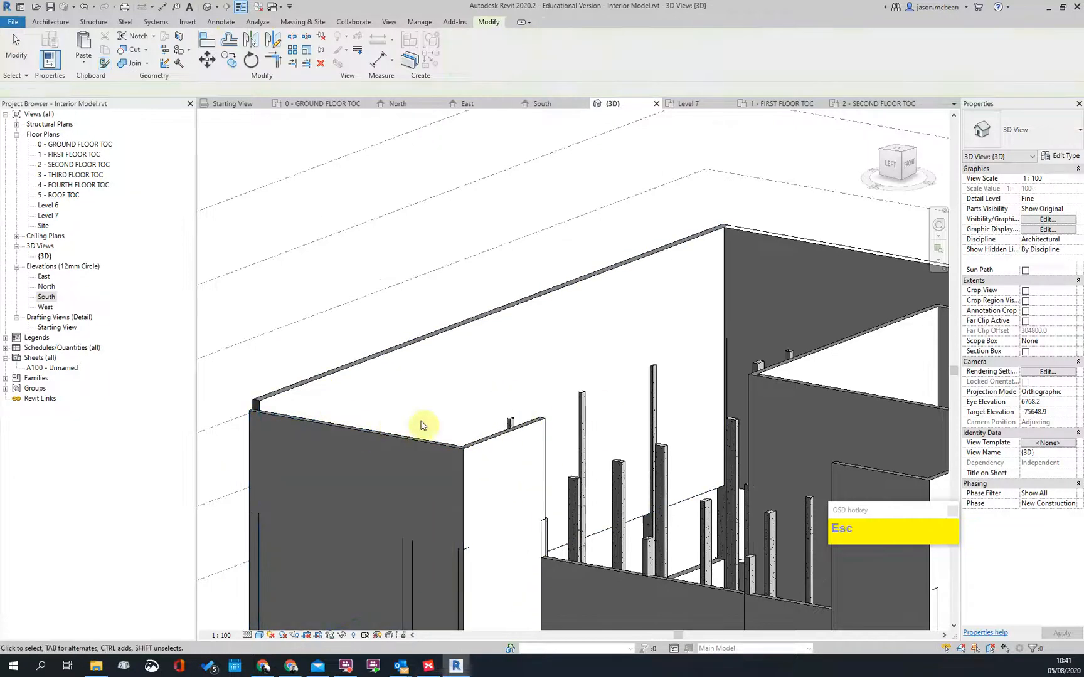
scroll(494, 416, down, 1)
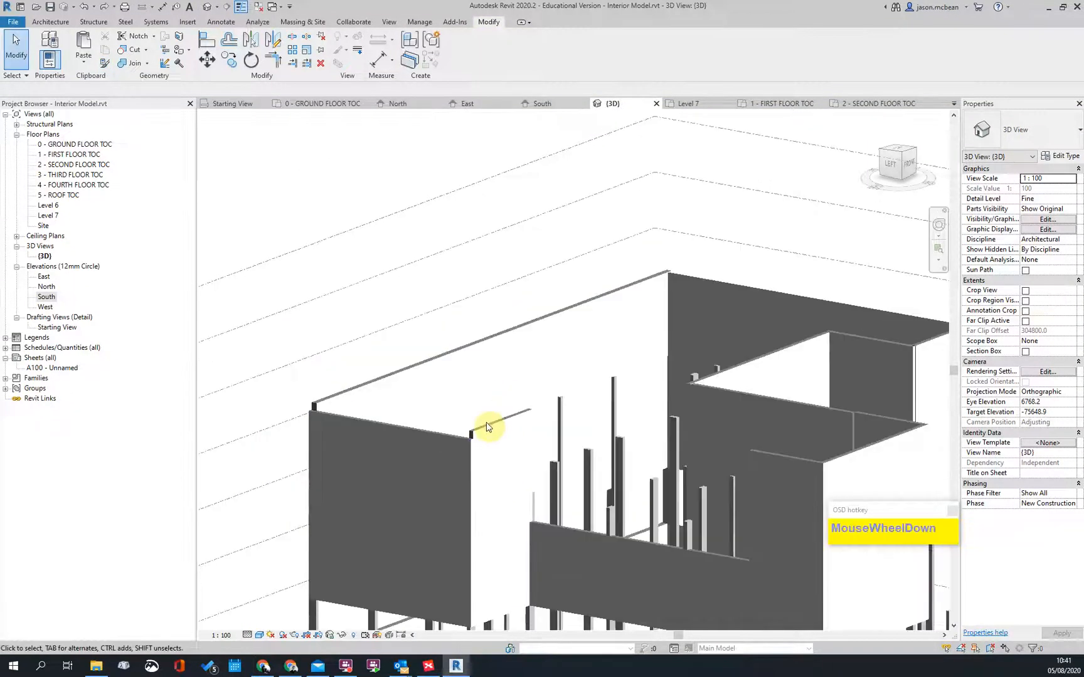
Step: Ctrl-select the first upper exterior walls, including the white front wall
ctrl+click(406, 384)
ctrl+click(743, 290)
middle_drag(917, 353, 721, 333)
ctrl+click(640, 327)
ctrl+click(571, 337)
ctrl+click(656, 433)
ctrl+click(656, 433)
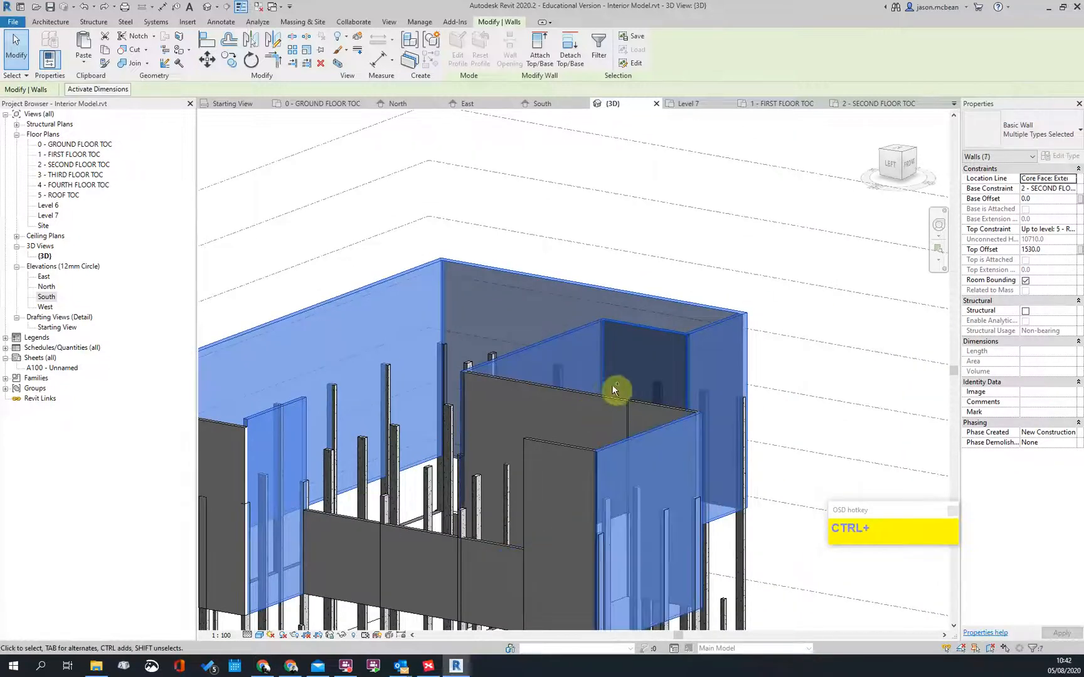
Step: Complete the eleven-wall upper selection with the 1125 top offset, then deselect
ctrl+click(592, 402)
scroll(653, 414, up, 2)
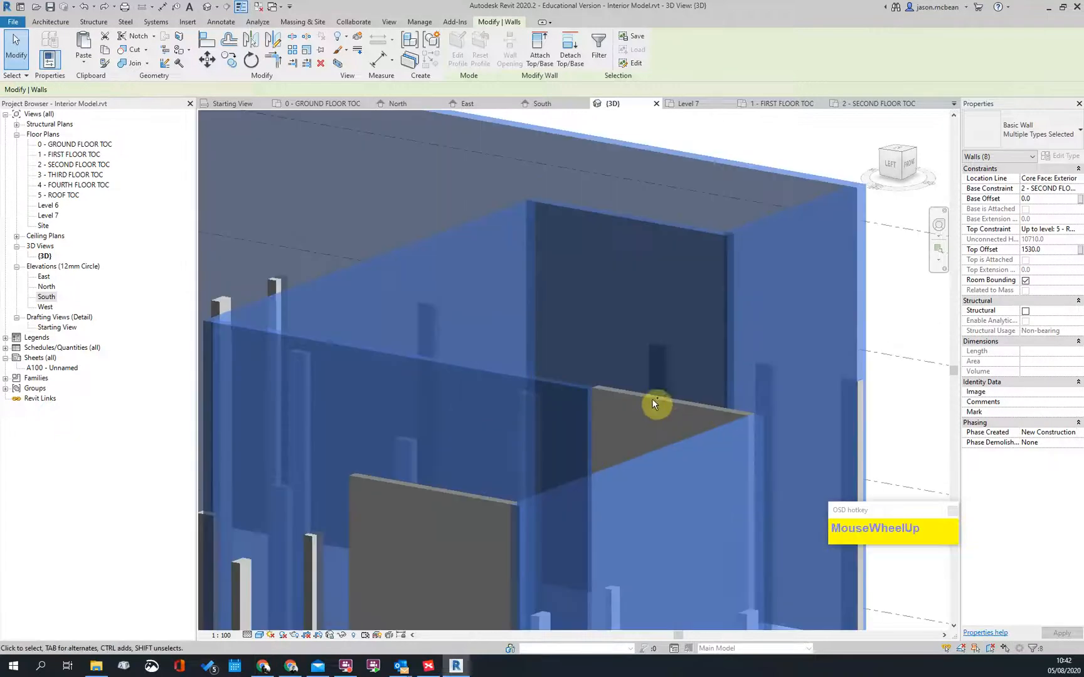
ctrl+click(655, 406)
scroll(555, 431, down, 2)
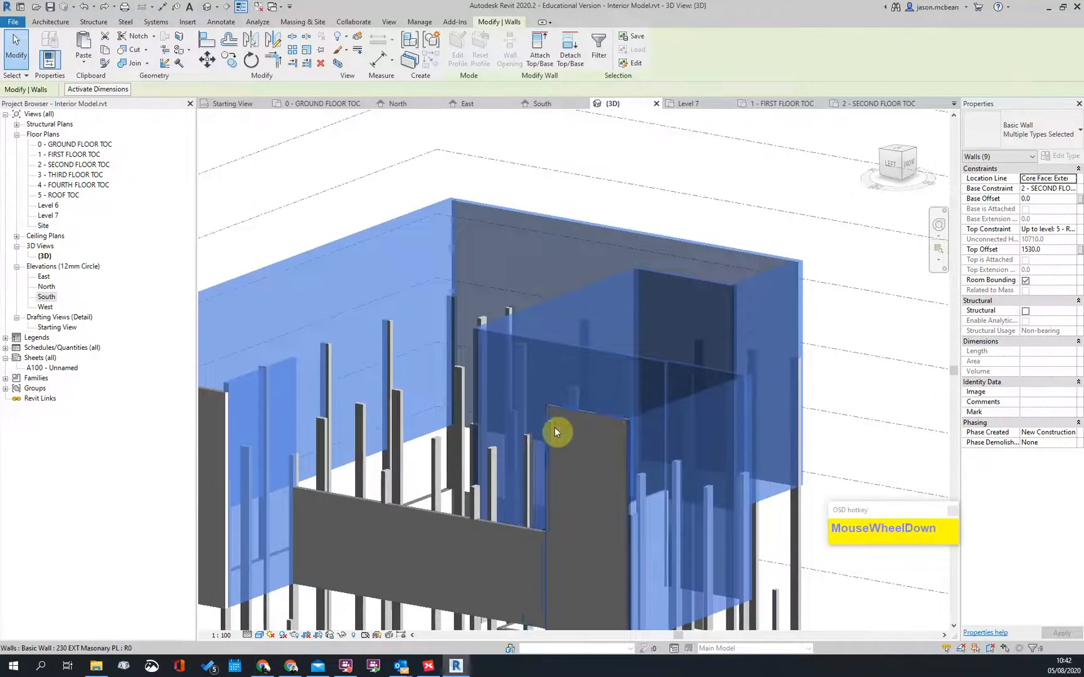
ctrl+click(469, 525)
ctrl+click(475, 499)
scroll(668, 416, down, 3)
shift+middle_drag(668, 416, 618, 595)
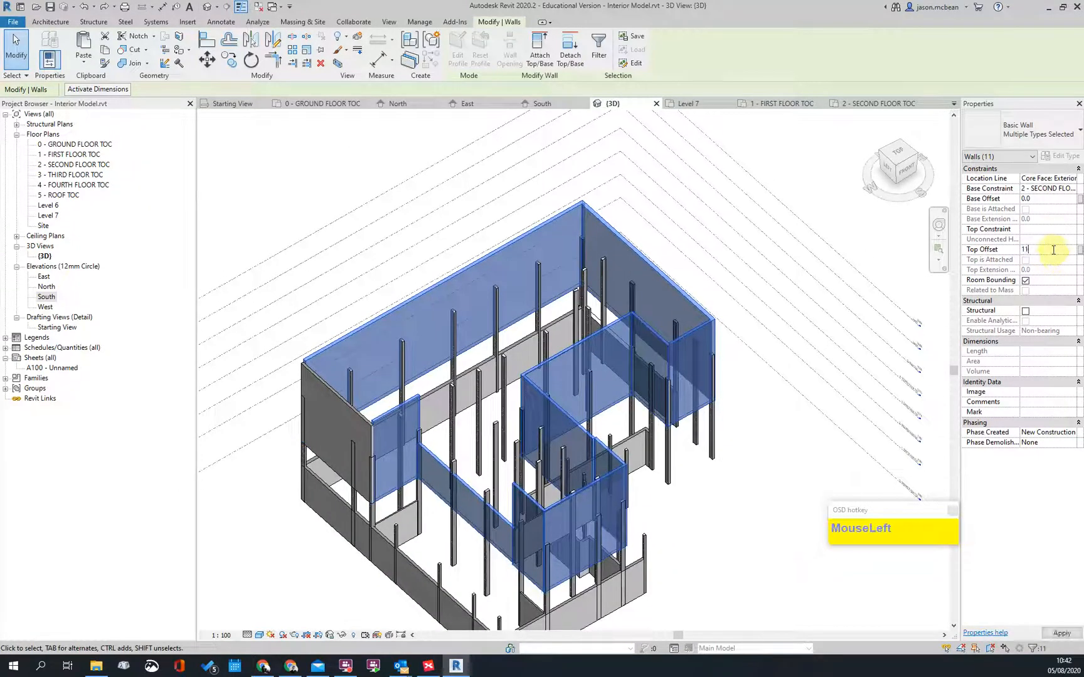
shift+middle_drag(434, 516, 592, 373)
scroll(547, 445, up, 5)
key(Escape)
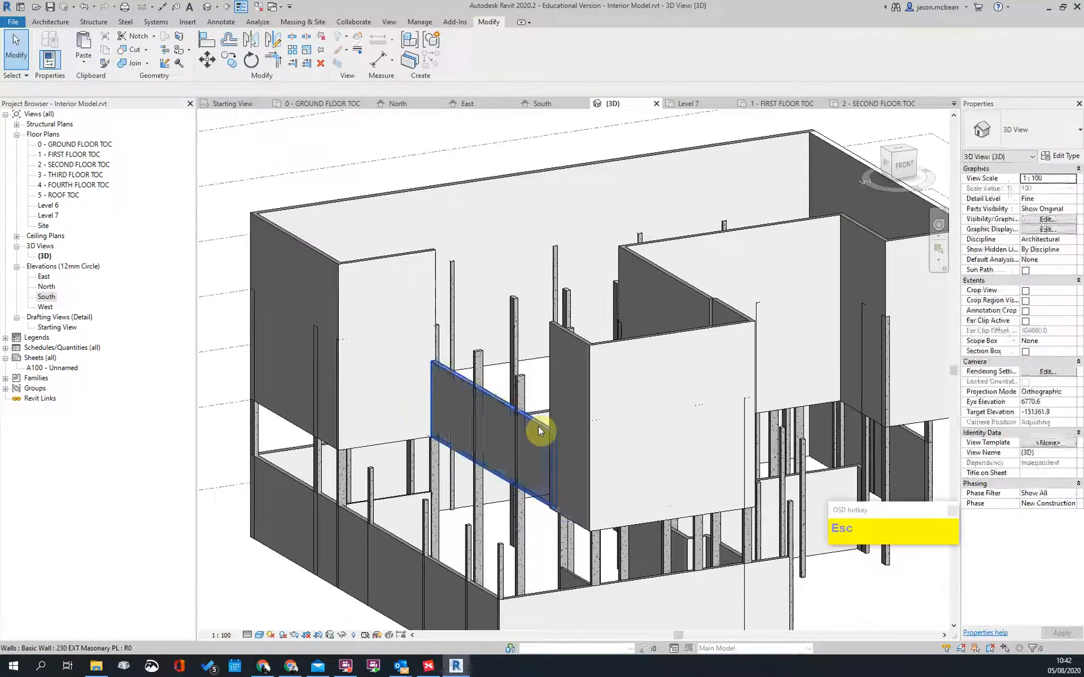
Step: Set the short middle upper wall's Top Constraint to Up to level: 5 - ROOF TOC
click(539, 427)
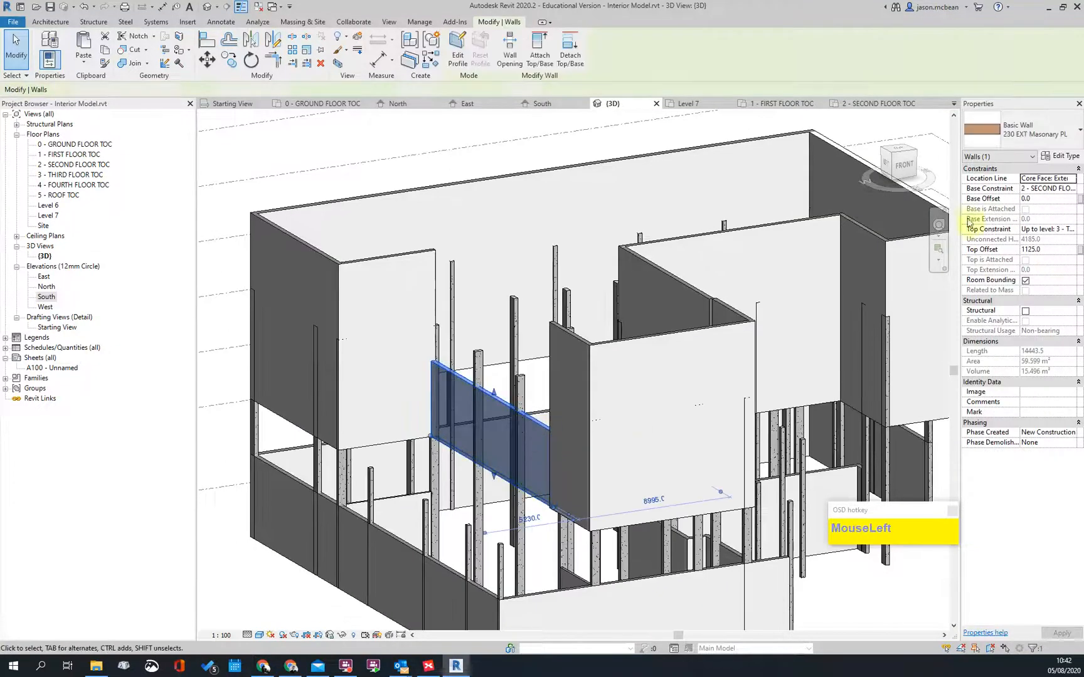
click(1073, 229)
scroll(1004, 279, down, 2)
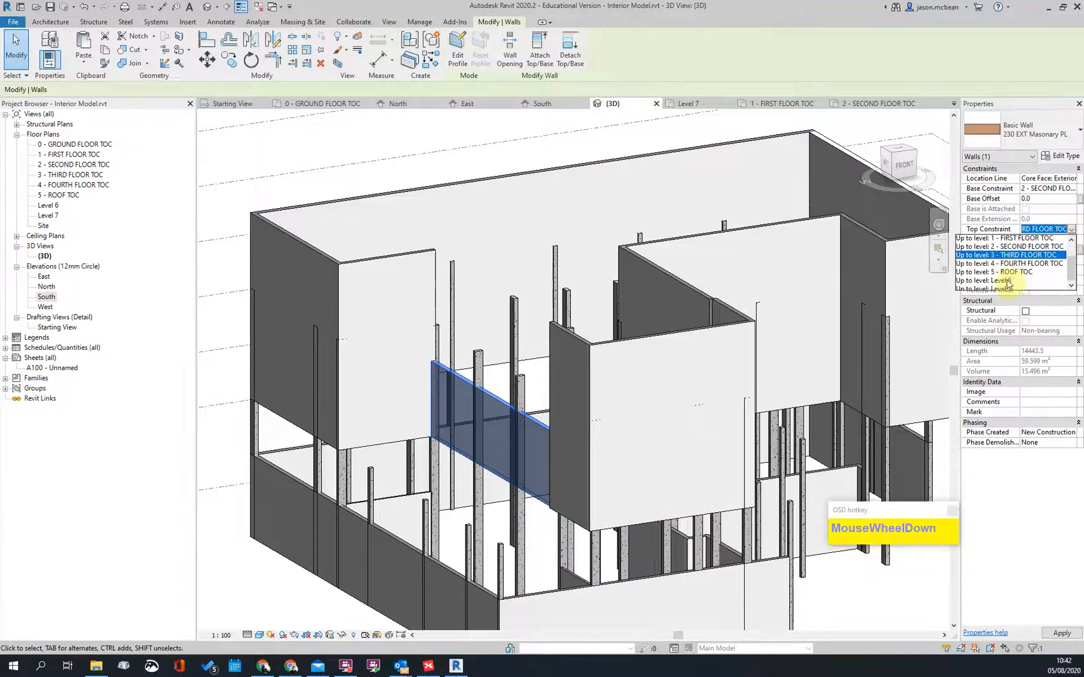
click(1017, 267)
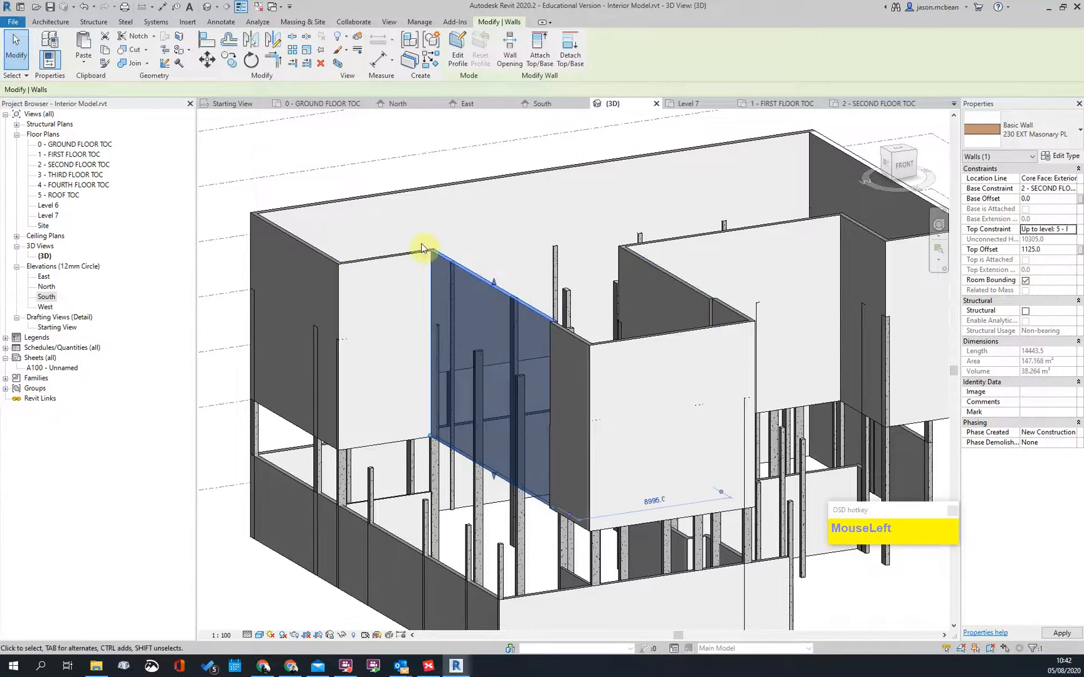
key(Escape)
scroll(458, 412, down, 2)
Step: Inspect the front ground-floor wall, then orbit to view the other side
click(485, 436)
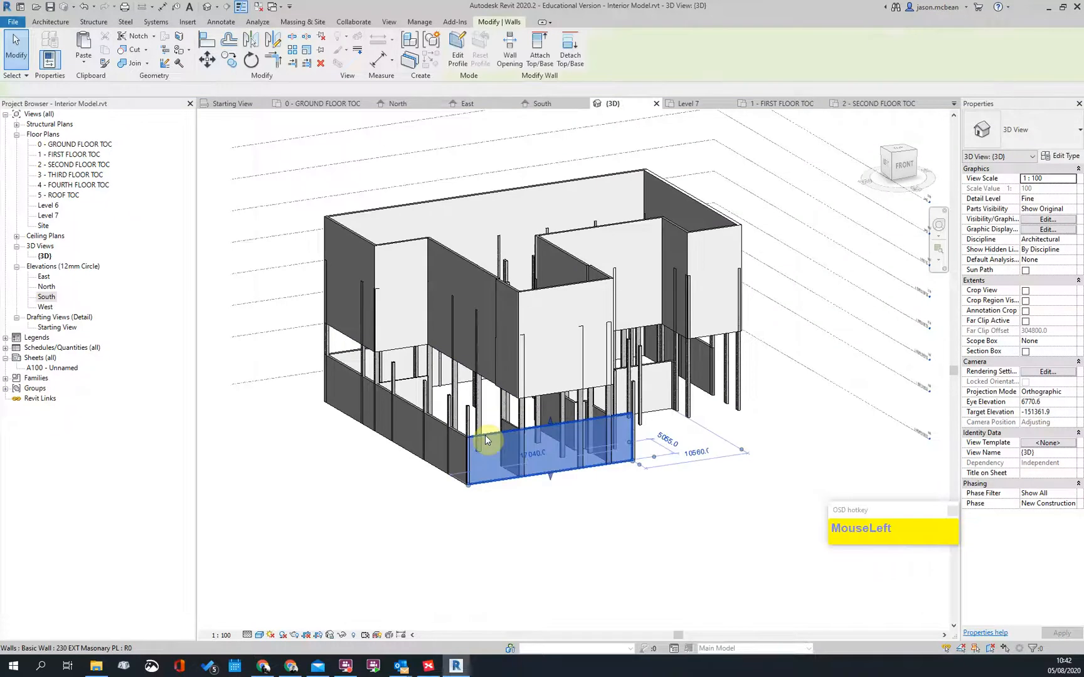
scroll(568, 438, up, 3)
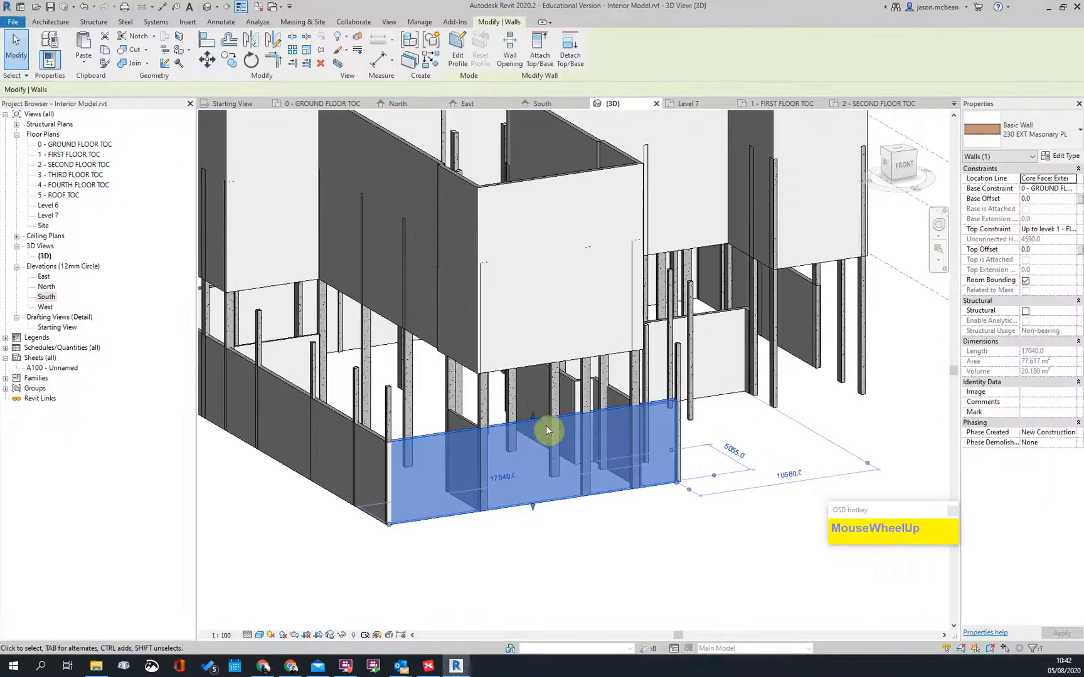
key(Escape)
scroll(663, 359, down, 5)
shift+middle_drag(721, 438, 571, 433)
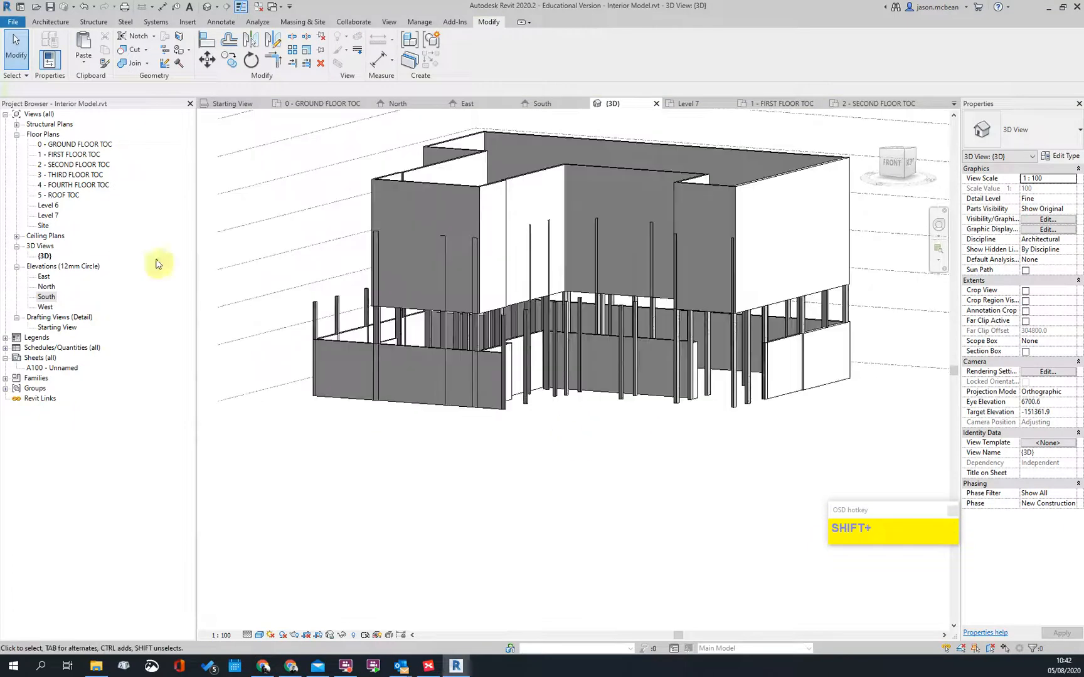
Step: Open the 2 - SECOND FLOOR TOC plan, then the first floor plan, and scroll around it
double_click(68, 165)
scroll(596, 336, up, 5)
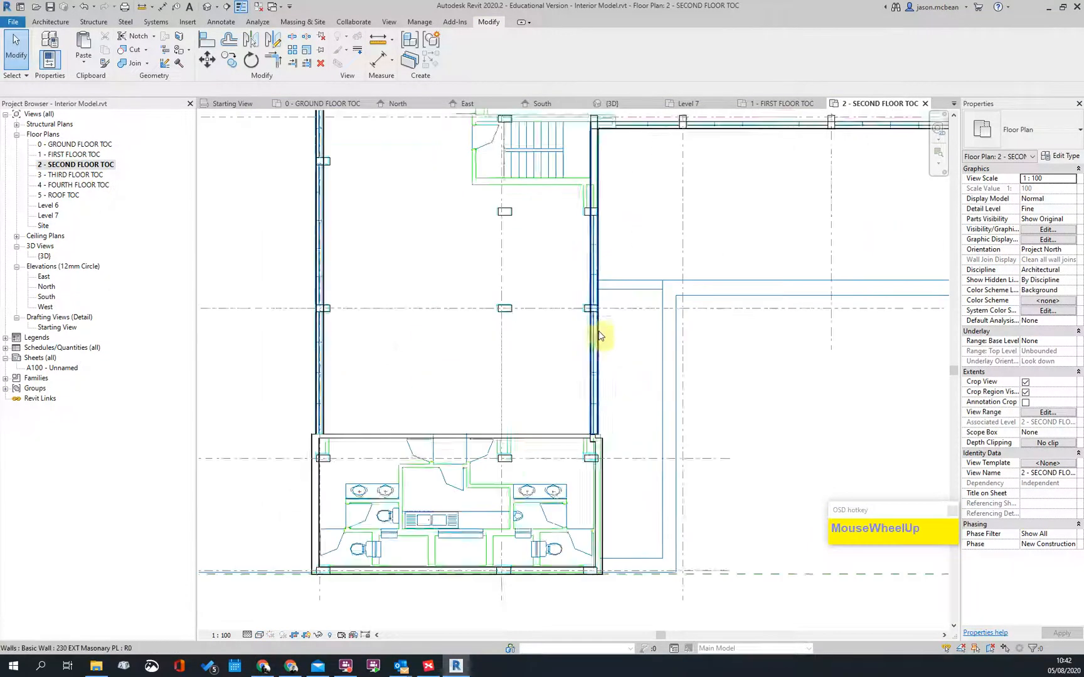
key(Escape)
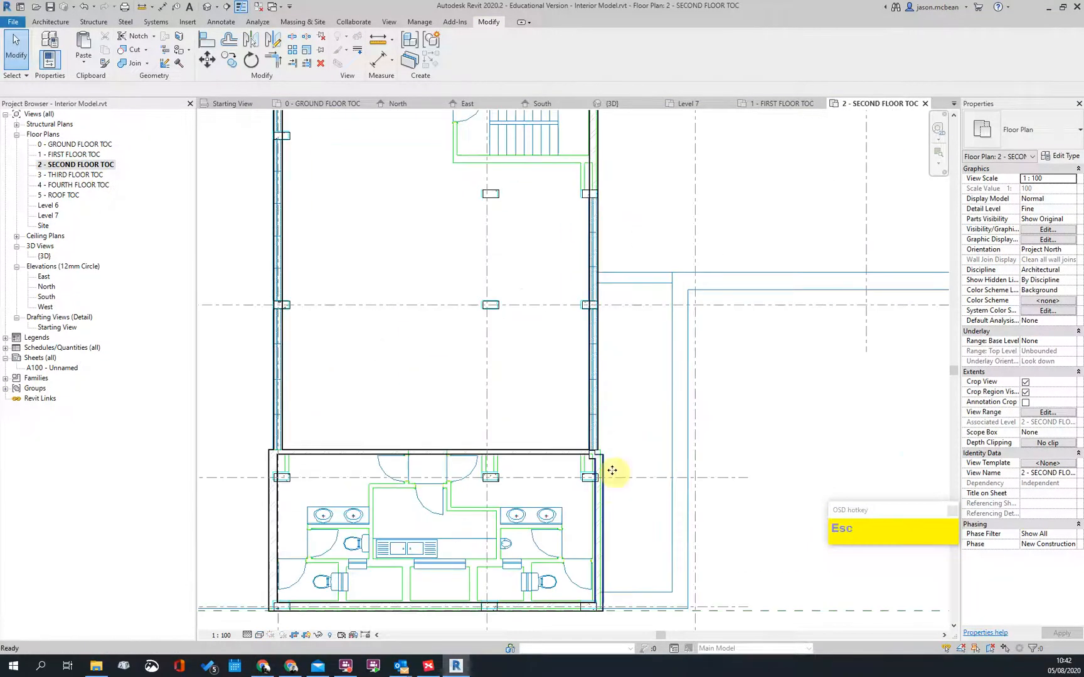
double_click(71, 154)
scroll(550, 318, down, 1)
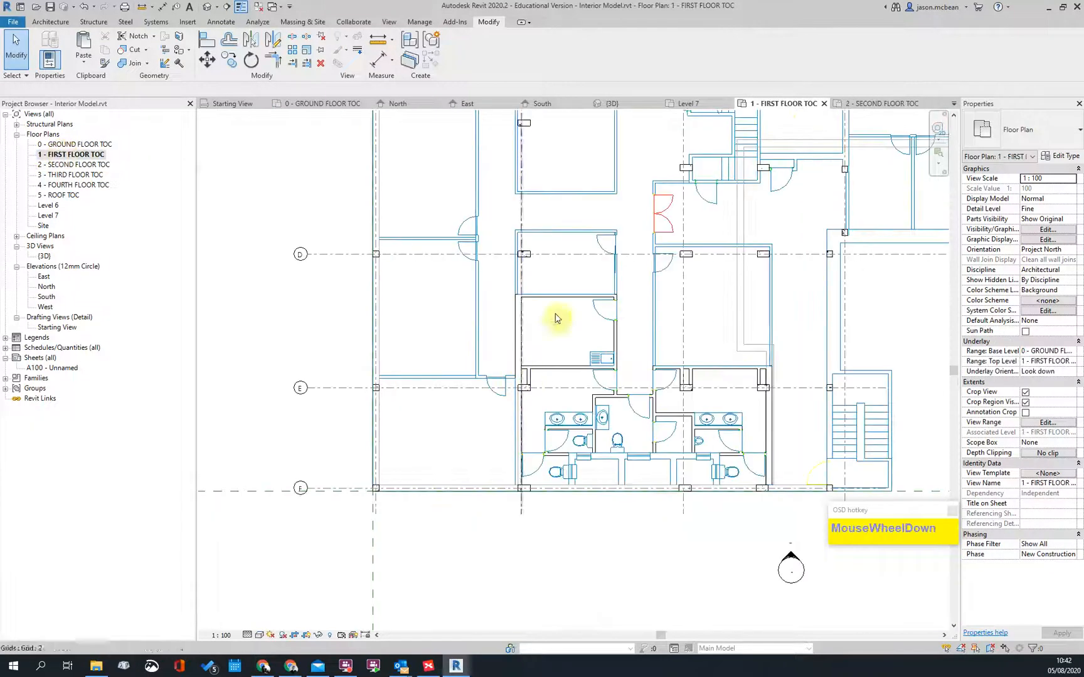
scroll(236, 170, down, 1)
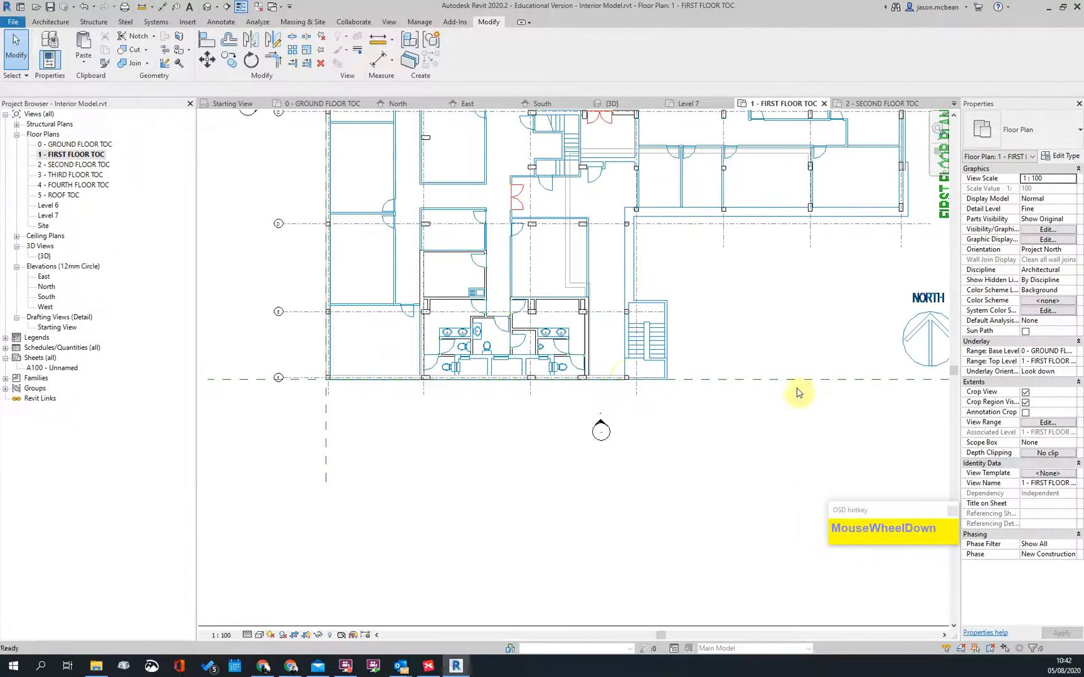
scroll(713, 465, down, 1)
scroll(660, 452, up, 2)
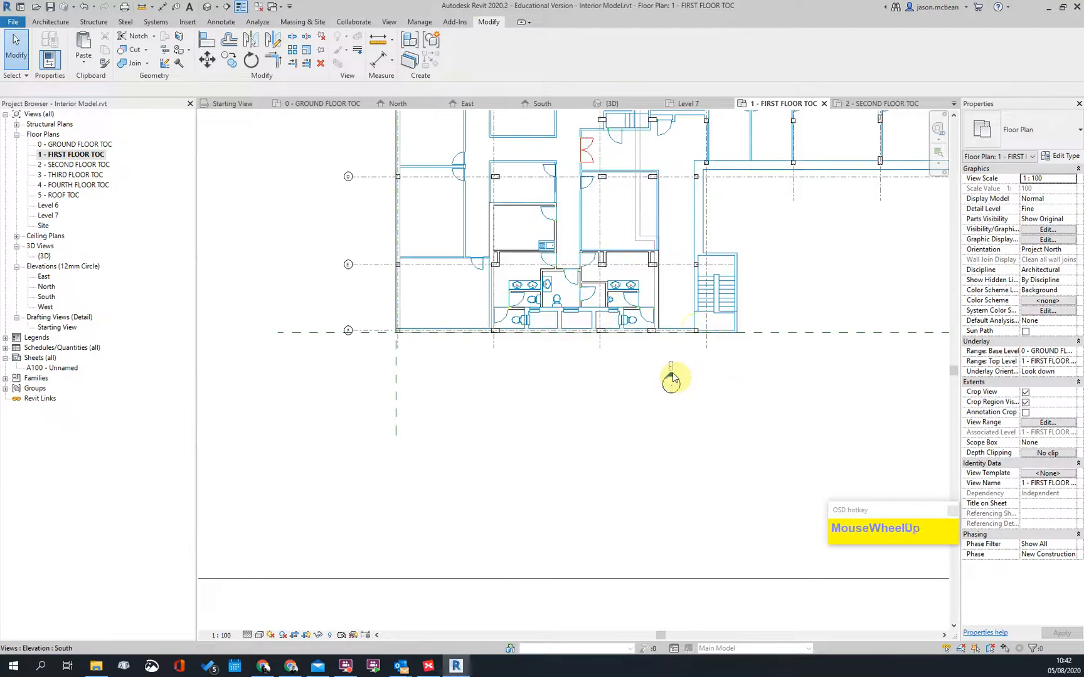
Step: Open the South elevation from its marker and set its visual style to Shaded
double_click(670, 379)
middle_drag(547, 513, 502, 242)
key(Escape)
scroll(443, 417, up, 1)
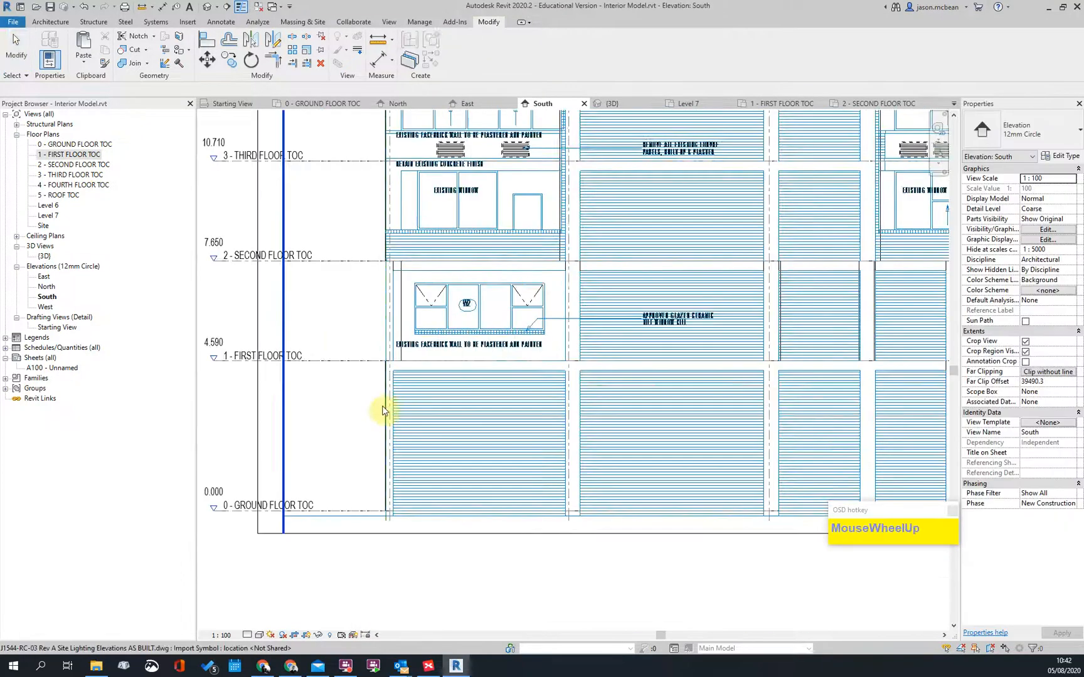
click(667, 493)
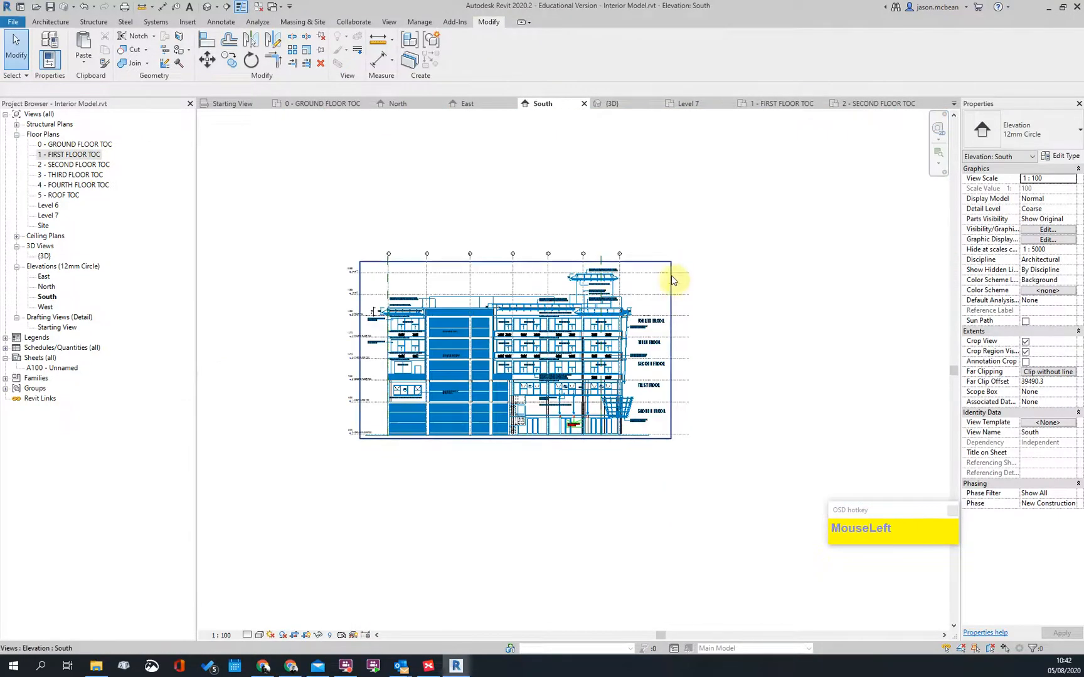
scroll(392, 304, up, 3)
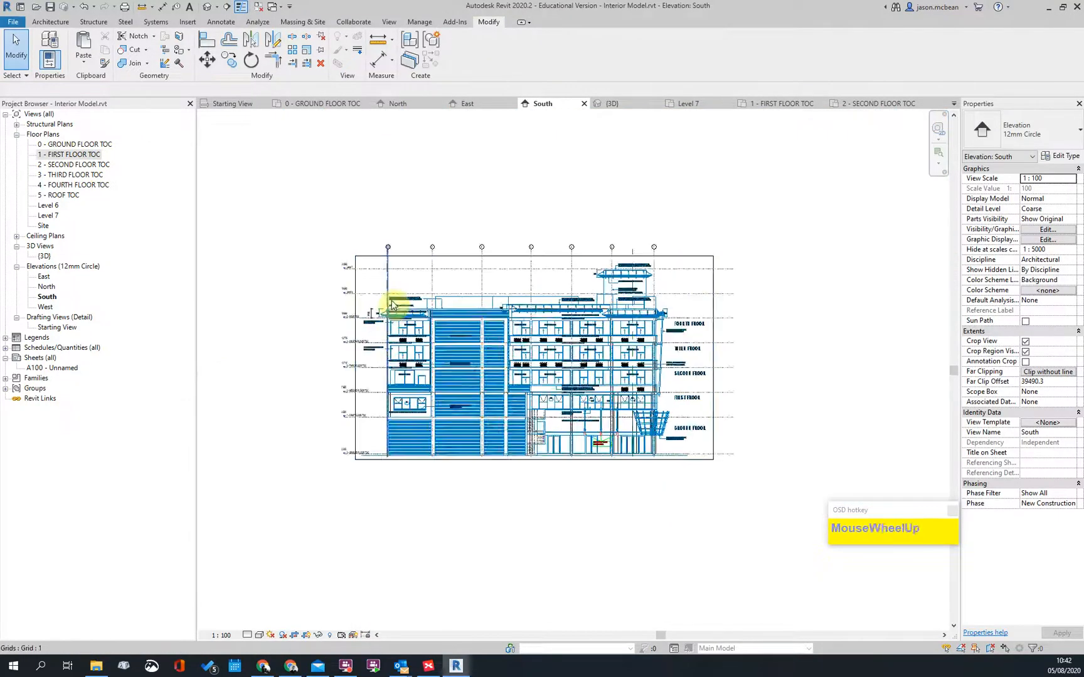
scroll(384, 322, up, 4)
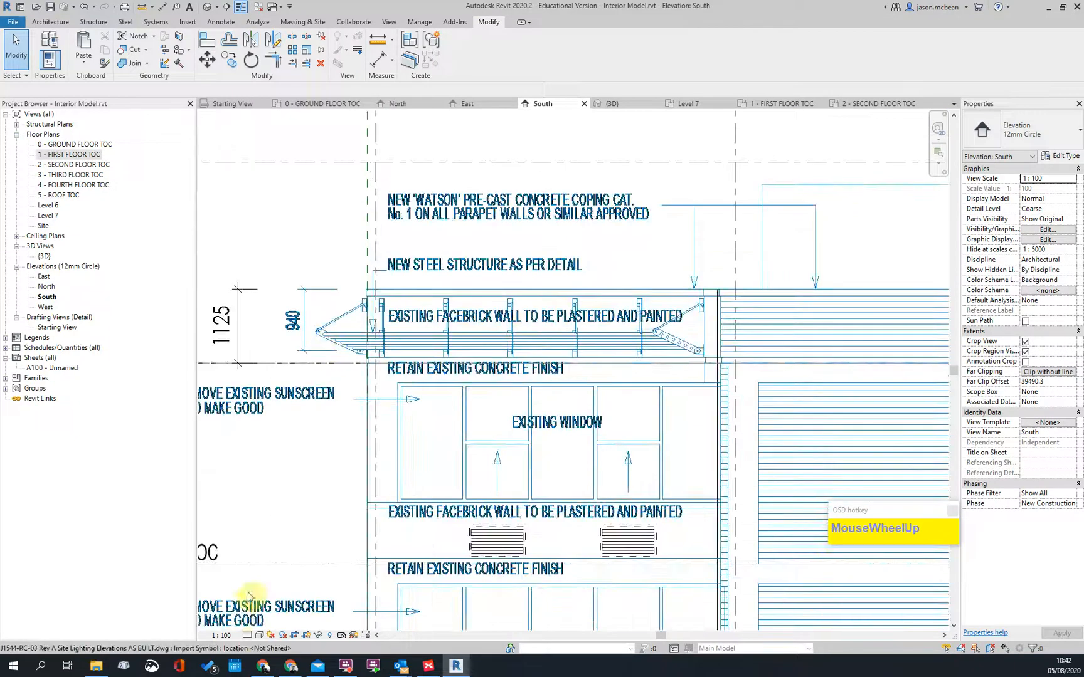
click(248, 635)
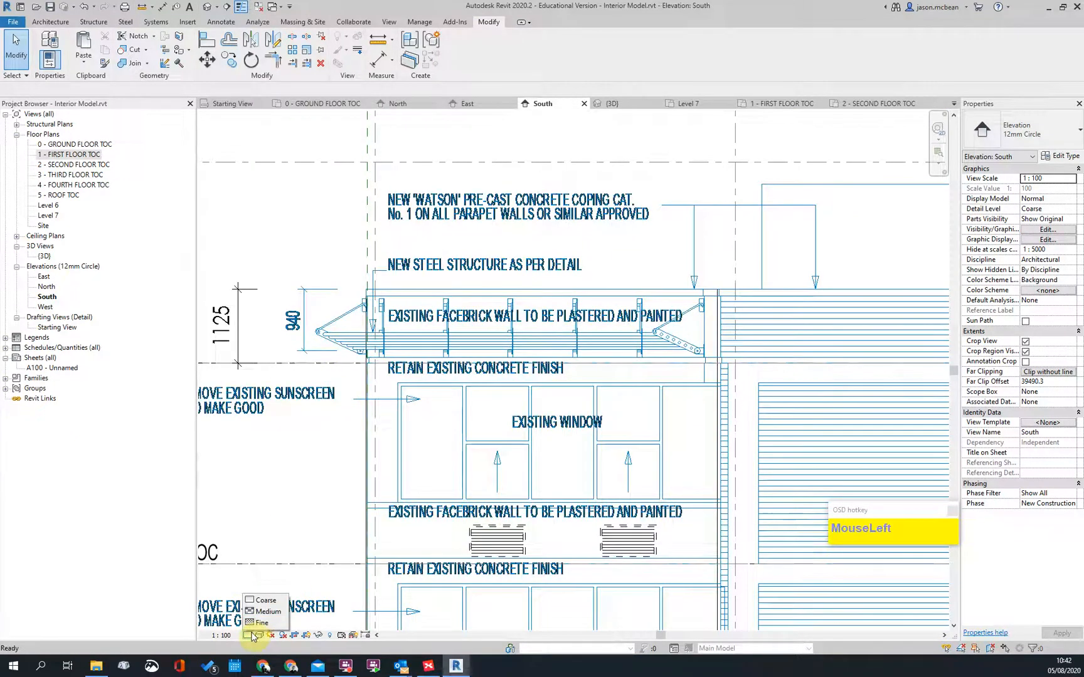
click(260, 635)
click(273, 589)
Step: Inspect the South elevation's floor levels, then open the 1 - FIRST FLOOR TOC plan
scroll(646, 537, down, 3)
middle_drag(646, 537, 571, 230)
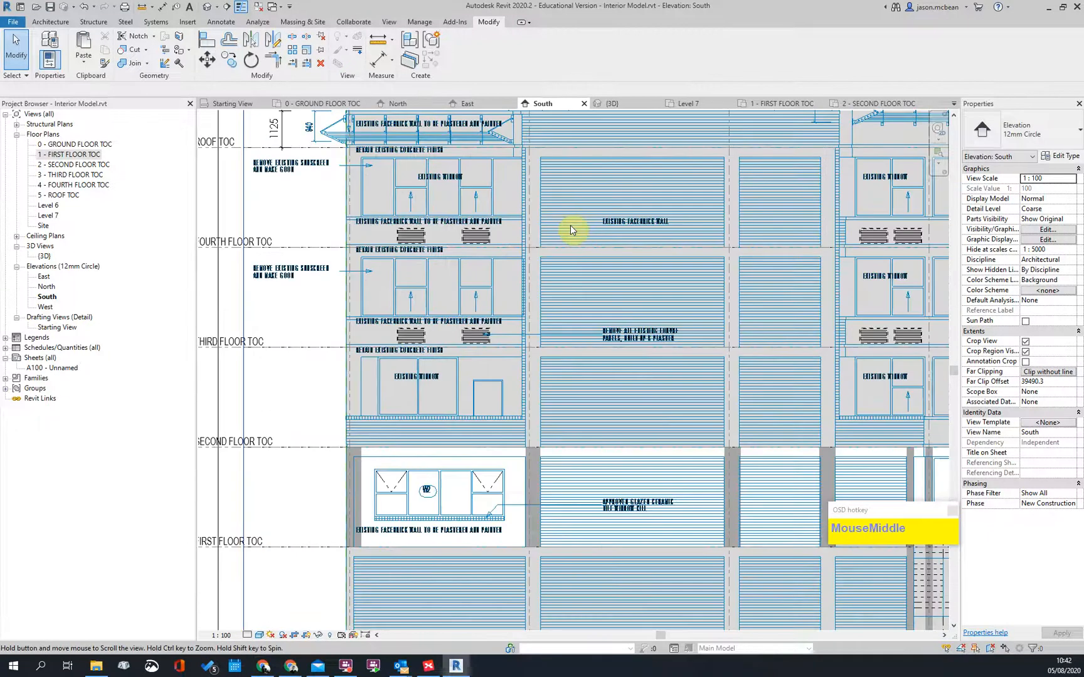
scroll(570, 229, up, 2)
scroll(382, 310, down, 3)
scroll(408, 310, up, 1)
scroll(666, 319, down, 2)
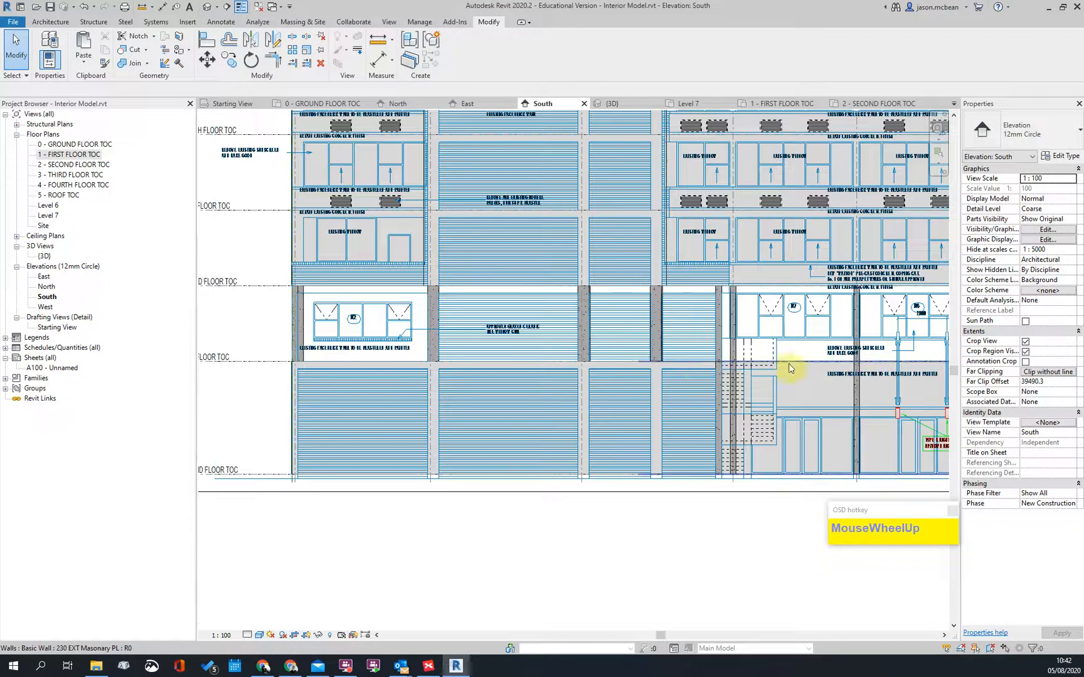
scroll(313, 351, down, 1)
scroll(390, 385, up, 1)
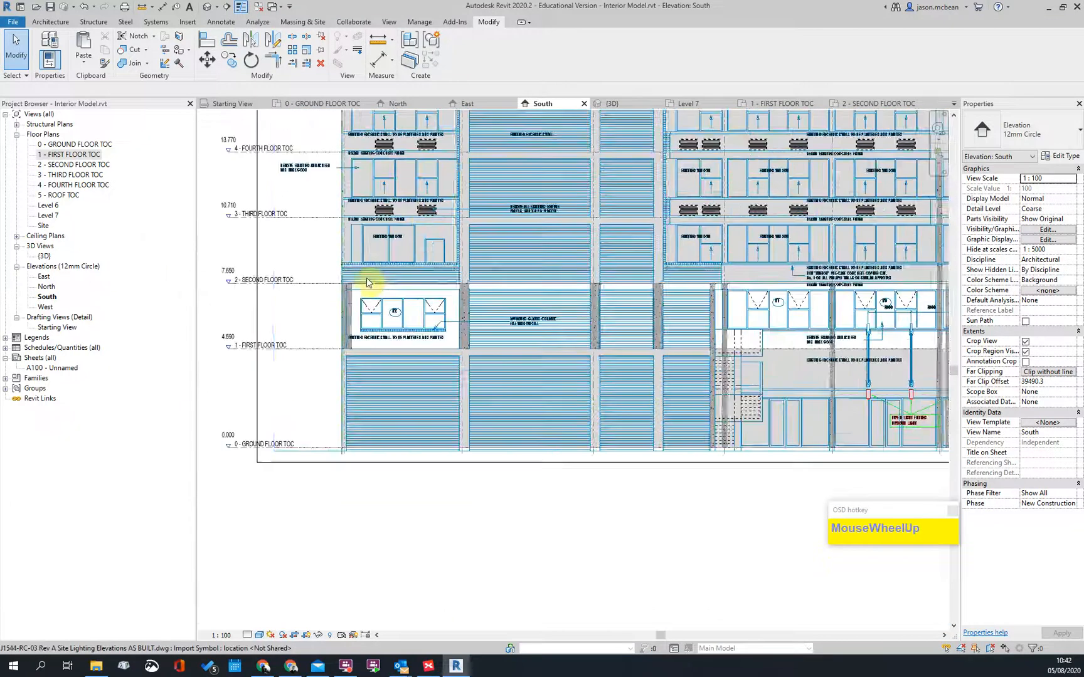
scroll(349, 370, up, 1)
key(Escape)
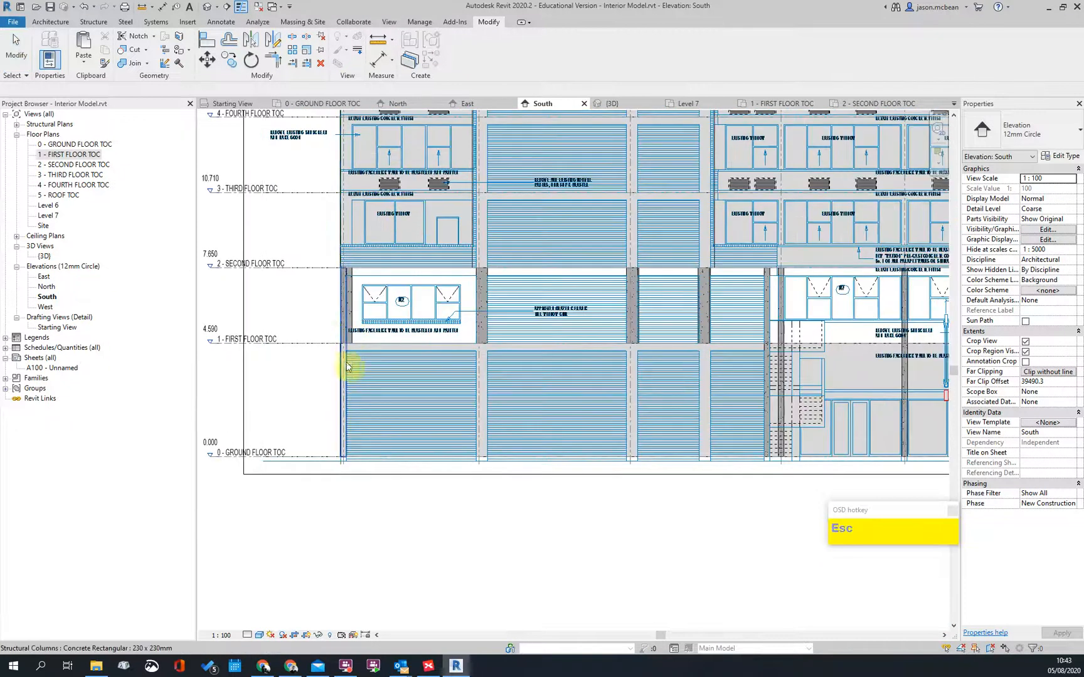
scroll(371, 238, down, 2)
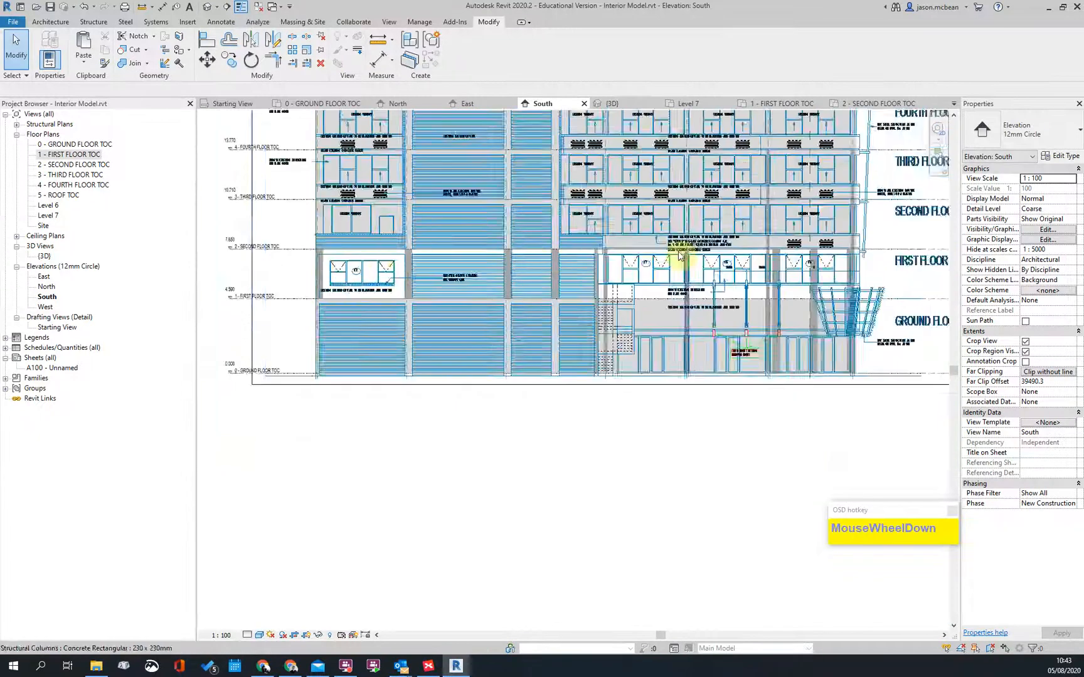
scroll(510, 253, up, 2)
scroll(578, 286, down, 3)
scroll(408, 194, up, 2)
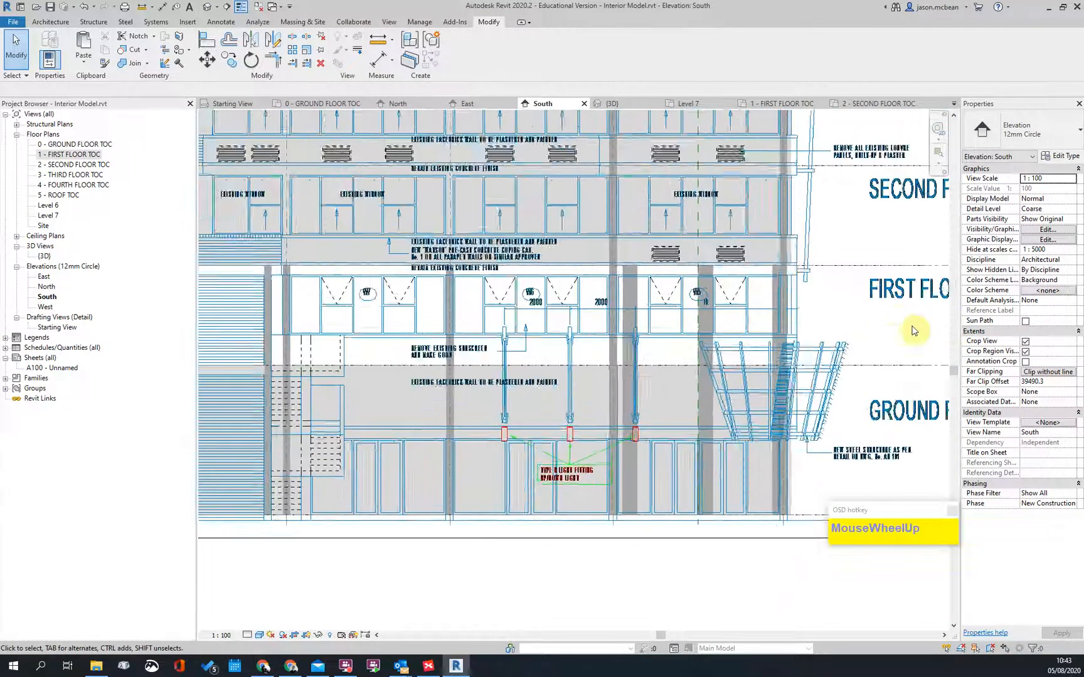
scroll(418, 194, down, 2)
key(Escape)
scroll(420, 238, up, 3)
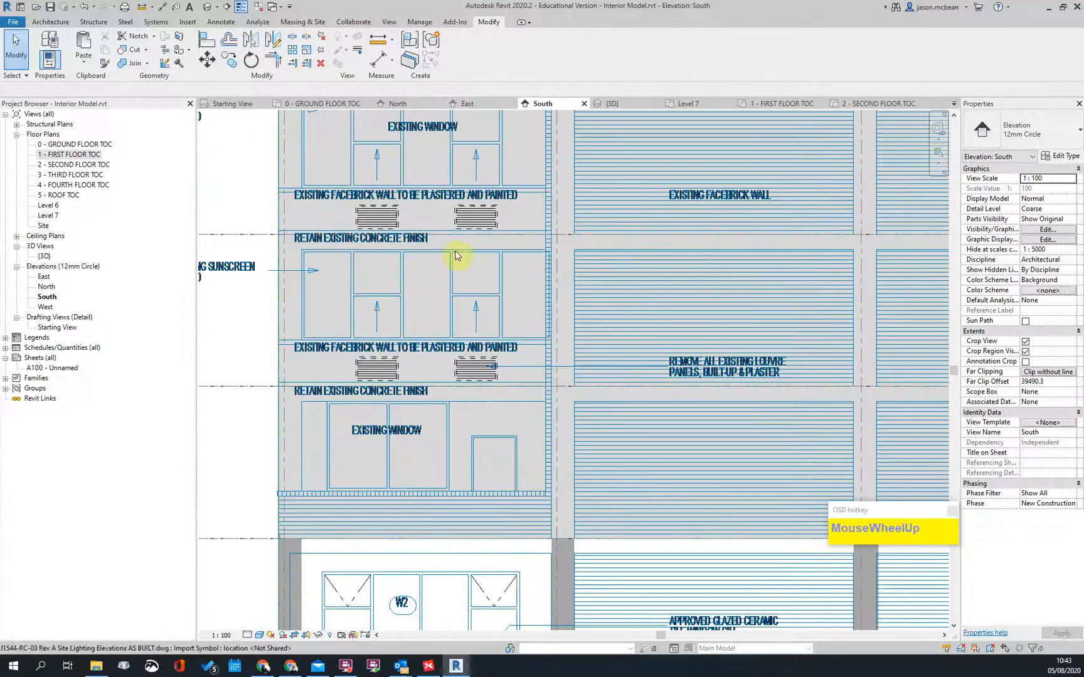
scroll(477, 254, down, 1)
double_click(74, 154)
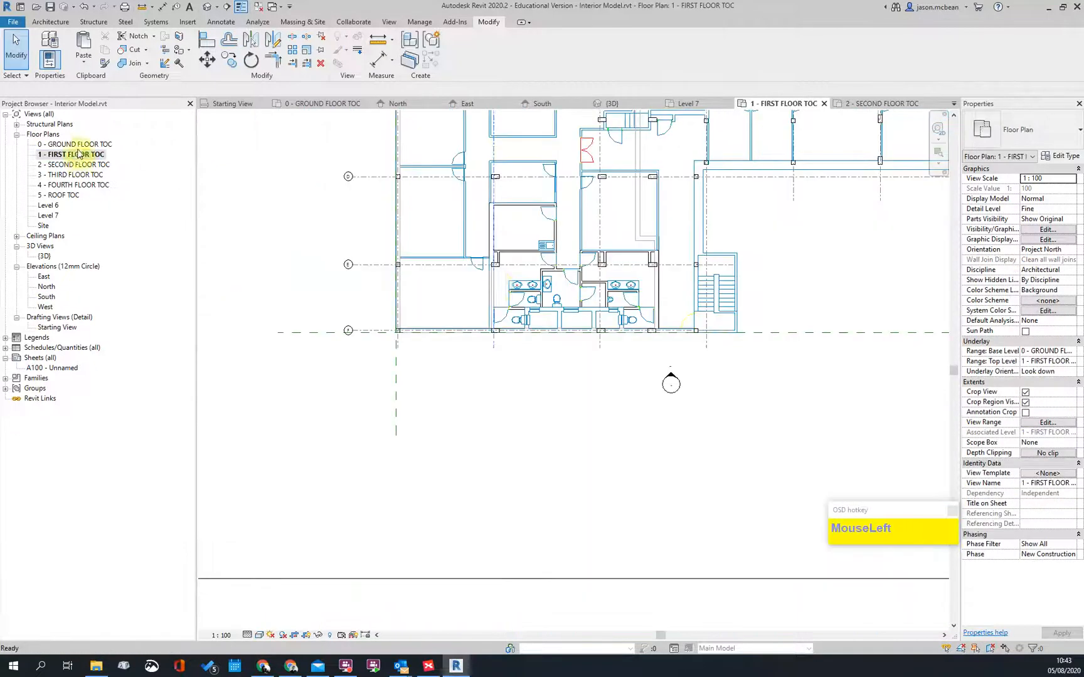
Step: Box-select elements across the first floor plan, then clear the selection
scroll(498, 287, up, 2)
scroll(200, 329, down, 3)
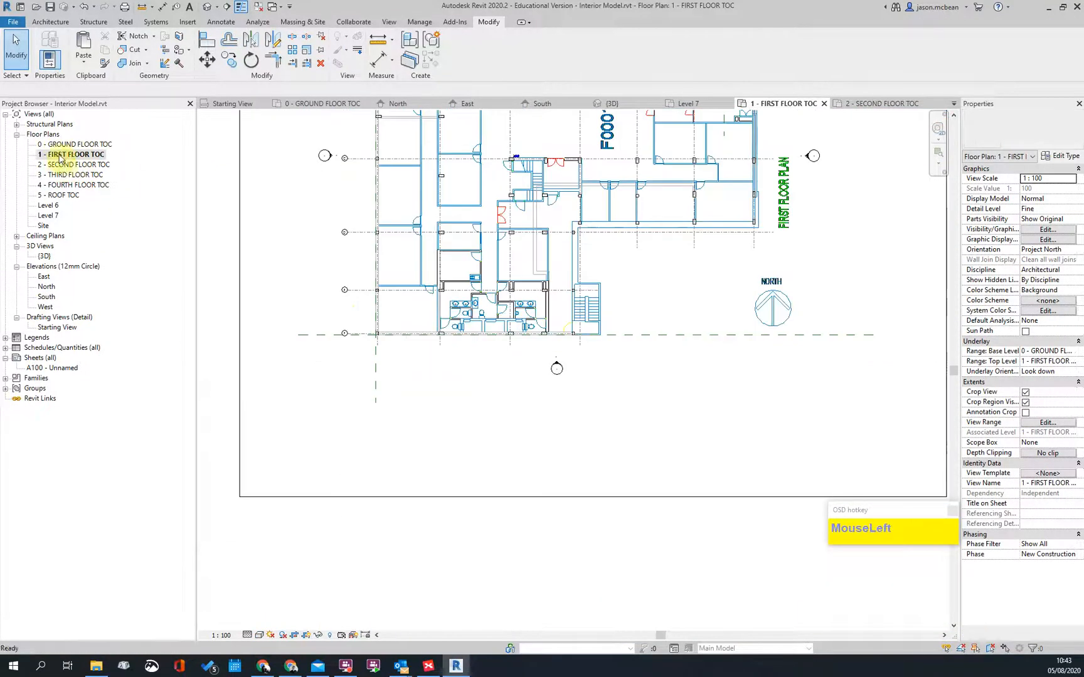
scroll(558, 440, down, 4)
drag(234, 211, 718, 555)
key(Escape)
Step: In the default 3D view, select the first two ground-floor exterior walls
click(210, 7)
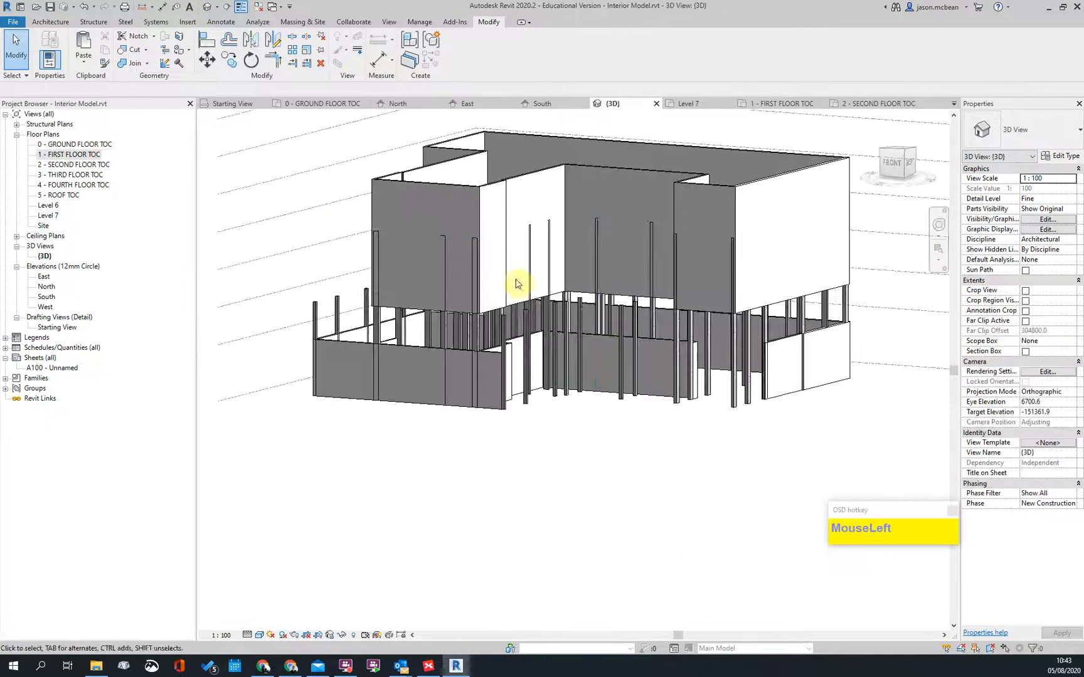
scroll(791, 380, up, 5)
click(831, 316)
shift+middle_drag(831, 315, 913, 285)
ctrl+click(489, 333)
scroll(764, 394, down, 3)
shift+middle_drag(765, 395, 430, 392)
scroll(747, 324, down, 2)
scroll(699, 348, up, 2)
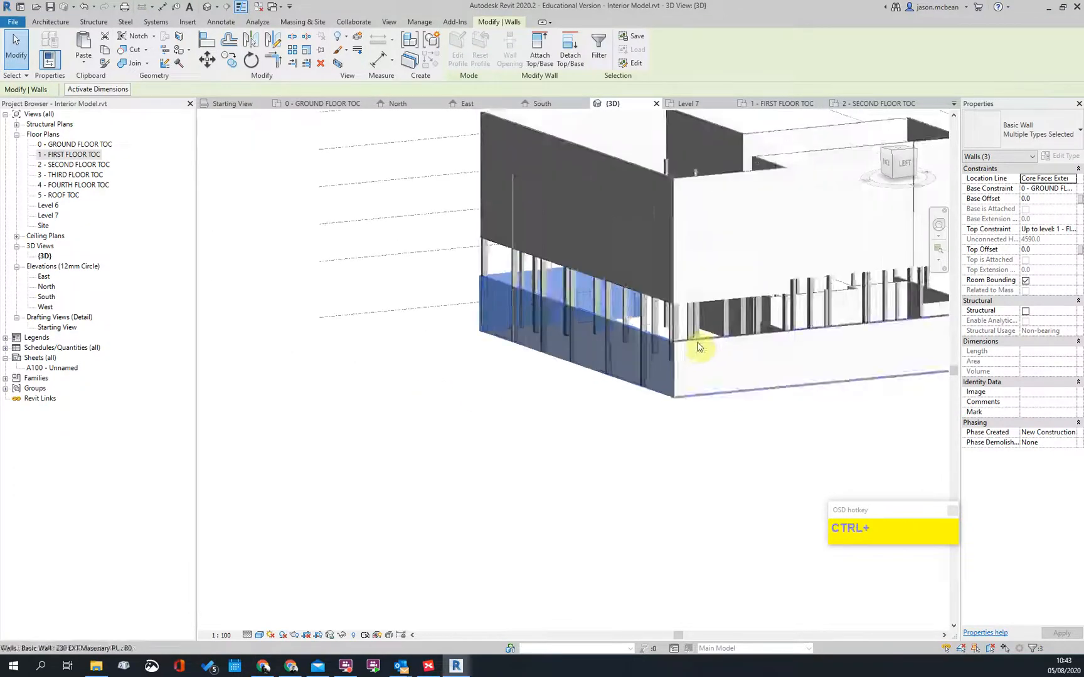
Step: Add the remaining ground-floor exterior walls to the selection, orbiting to reach each side
ctrl+click(711, 349)
ctrl+click(711, 349)
shift+middle_drag(712, 348, 650, 332)
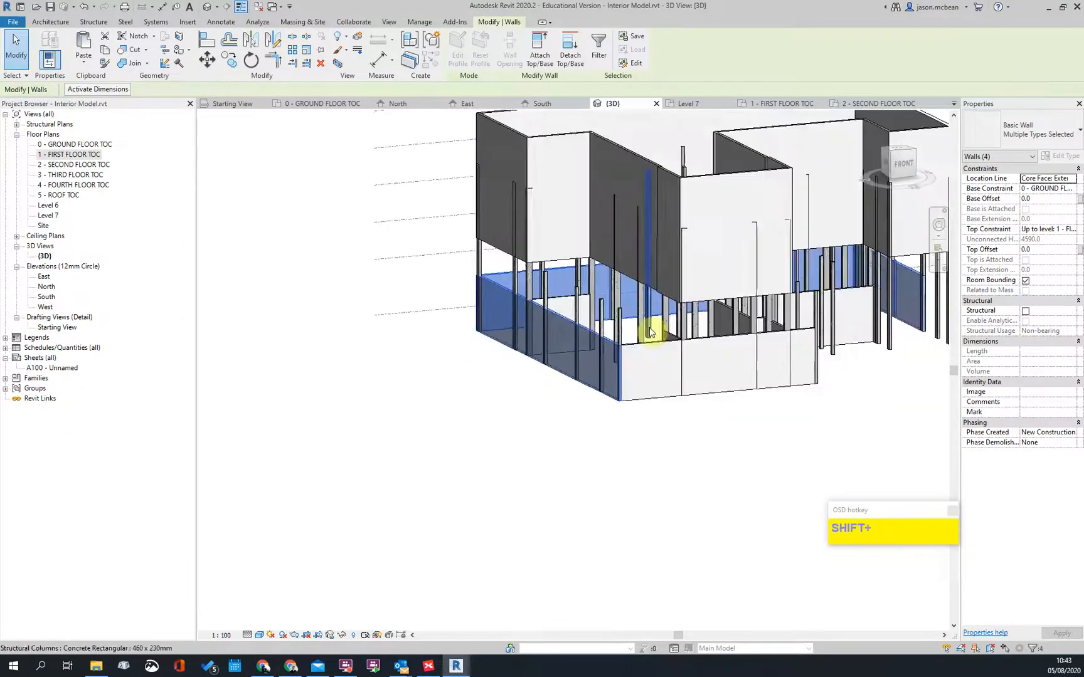
shift+middle_drag(872, 385, 667, 392)
scroll(596, 319, up, 3)
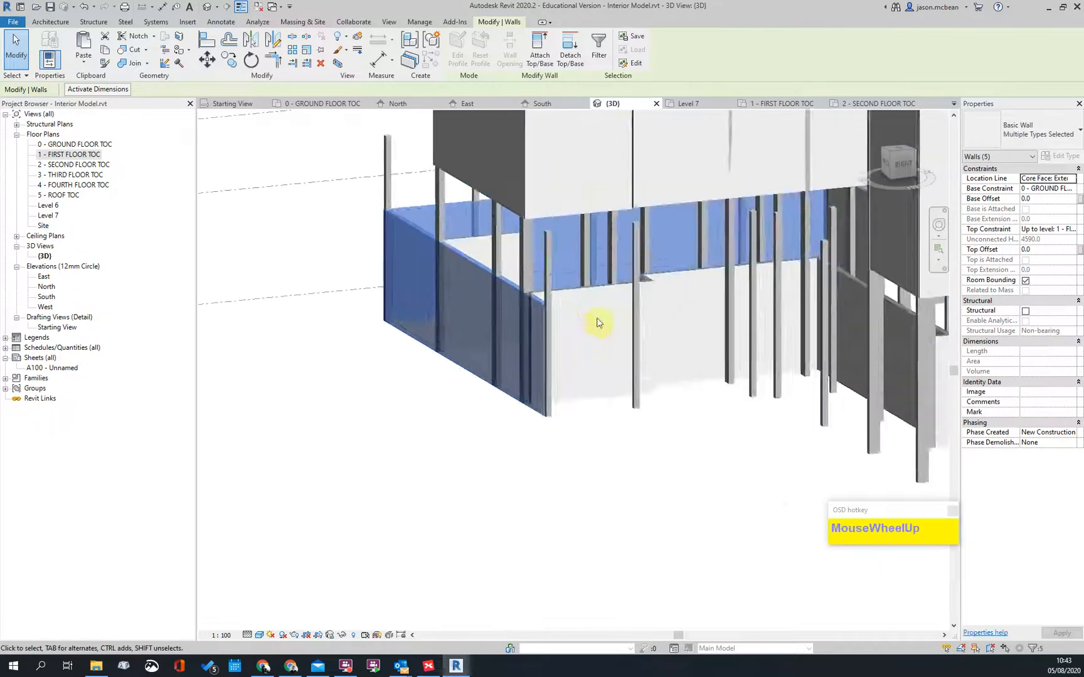
scroll(578, 302, down, 4)
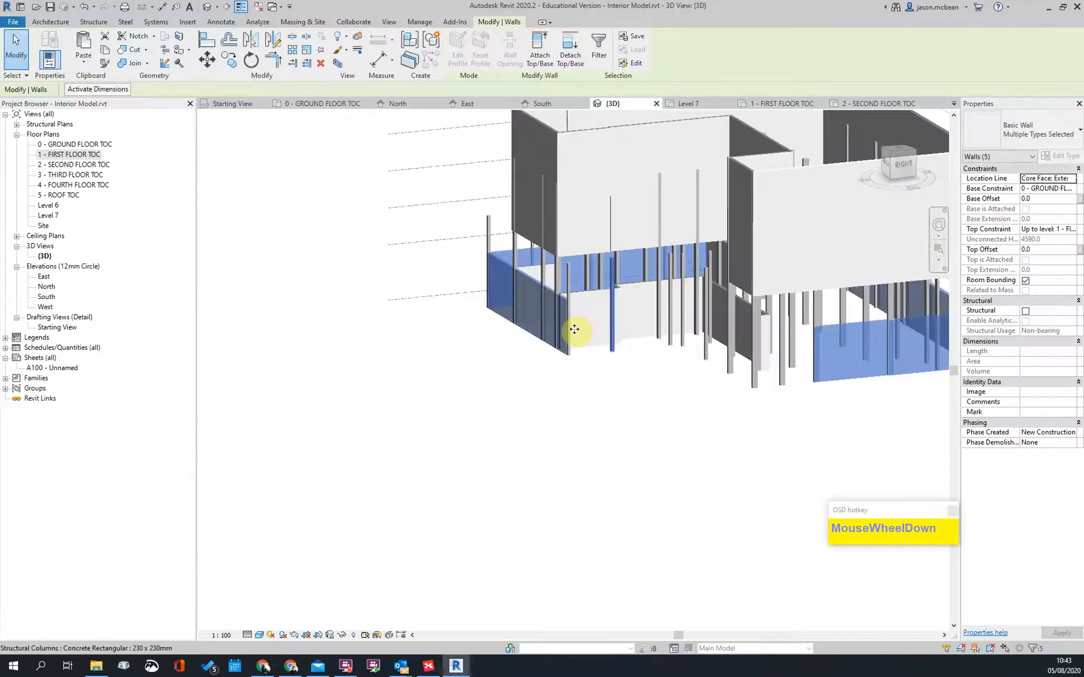
shift+middle_drag(574, 329, 619, 302)
scroll(619, 302, up, 2)
scroll(552, 320, down, 3)
shift+middle_drag(552, 323, 634, 329)
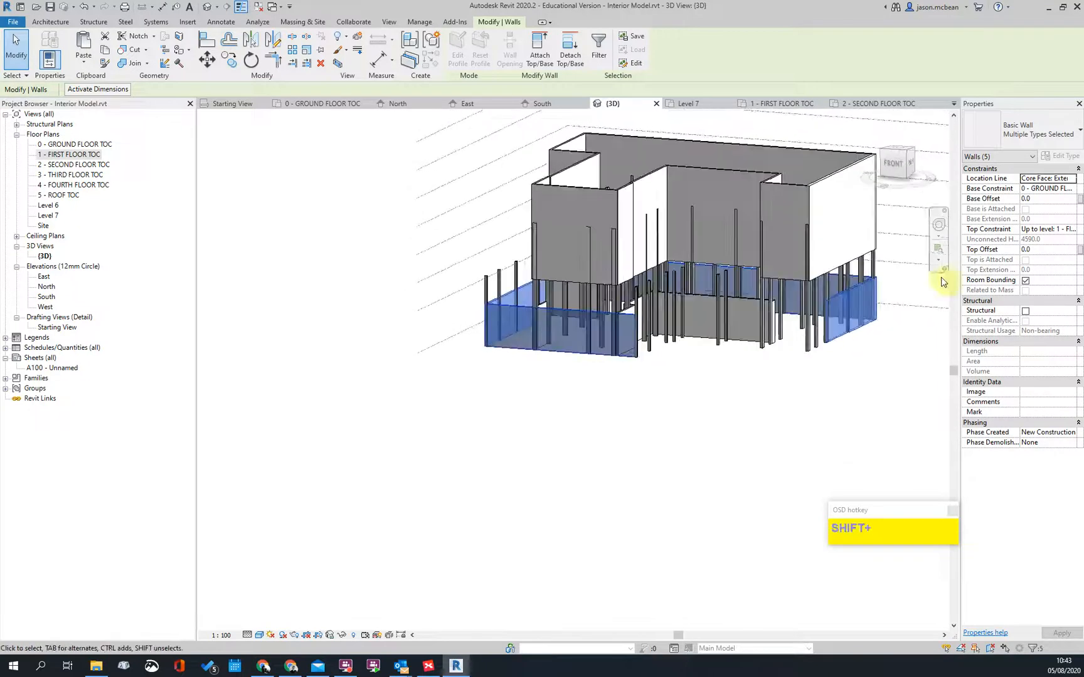
Step: Set the selected walls' Top Constraint to Up to level: 2 - SECOND FLOOR TOC
click(1074, 234)
click(1041, 273)
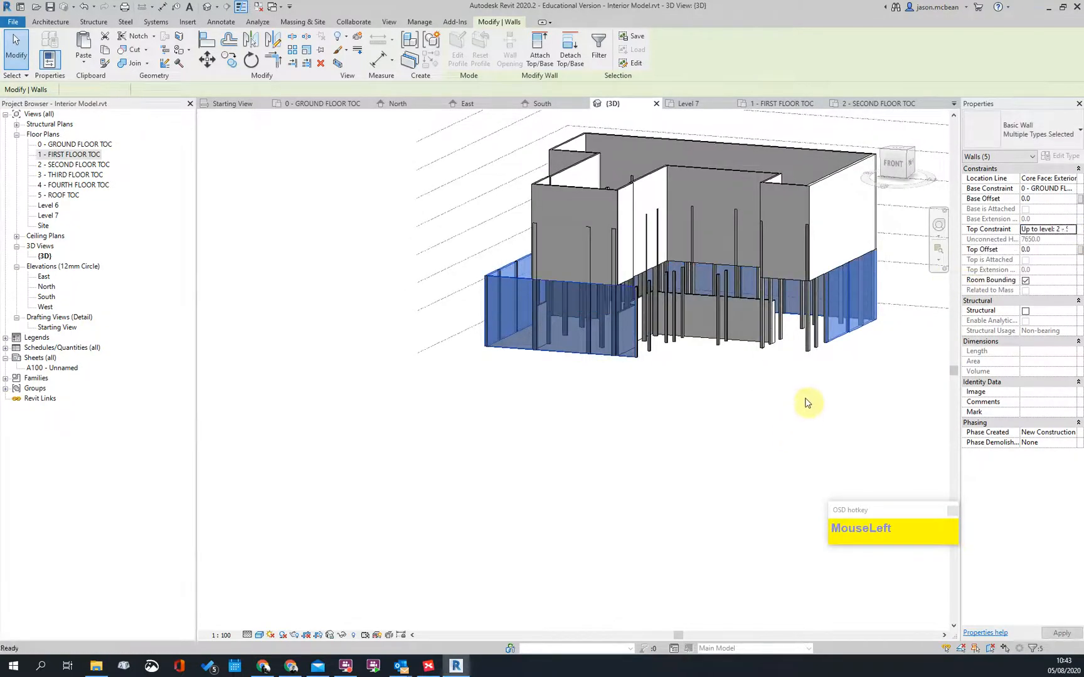
key(Escape)
shift+middle_drag(931, 323, 610, 281)
scroll(828, 276, up, 2)
scroll(734, 336, up, 2)
scroll(509, 341, up, 2)
scroll(530, 398, up, 2)
scroll(437, 389, down, 3)
shift+middle_drag(495, 398, 707, 284)
scroll(557, 316, down, 3)
shift+middle_drag(557, 316, 779, 406)
scroll(538, 253, up, 3)
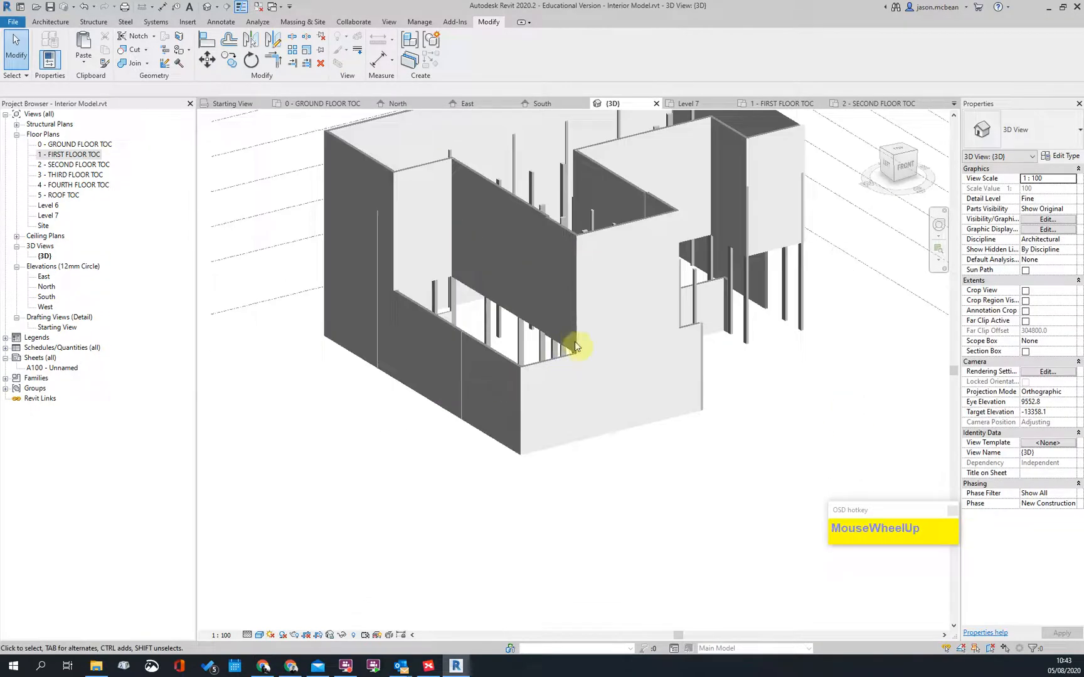
shift+middle_drag(596, 337, 527, 163)
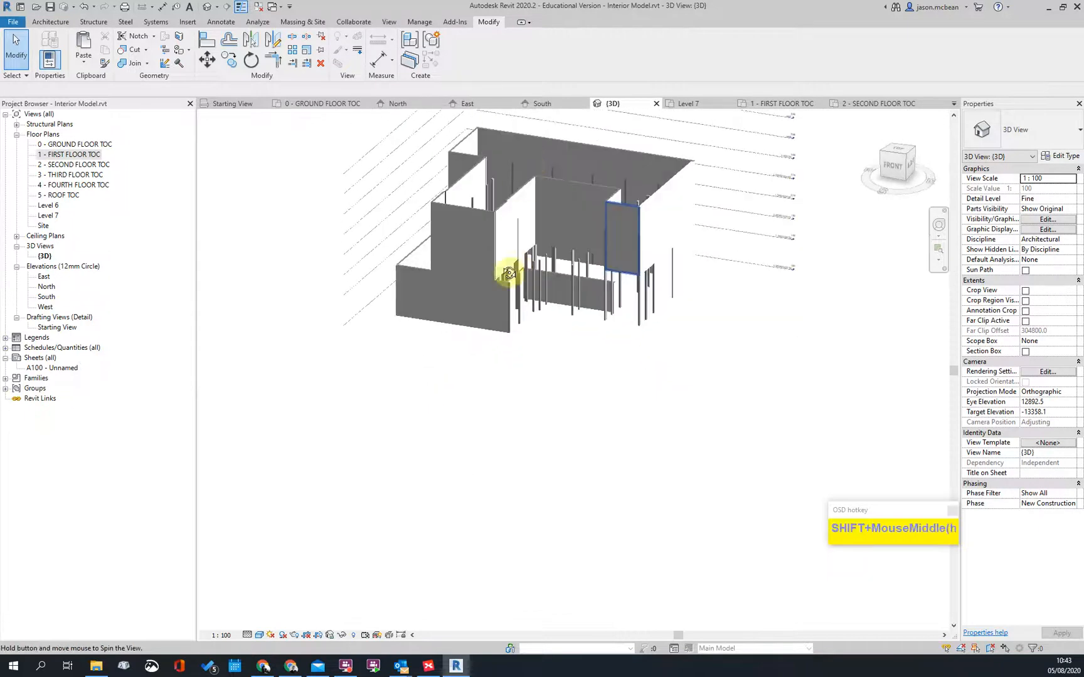
scroll(495, 160, up, 4)
click(483, 189)
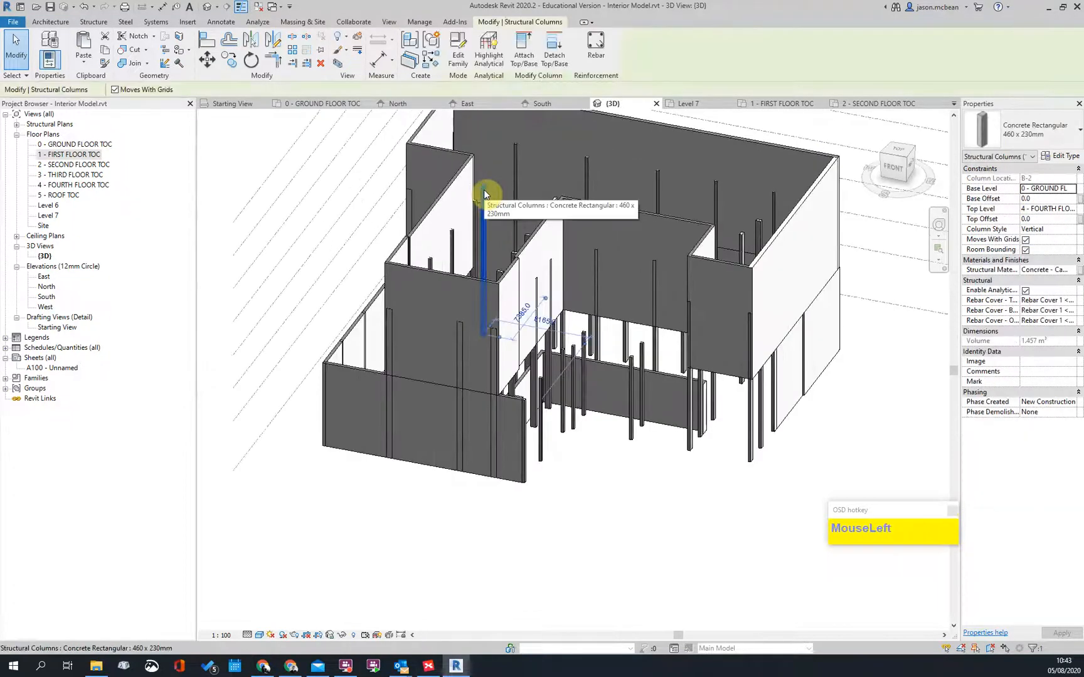
scroll(502, 156, down, 3)
key(Escape)
shift+middle_drag(514, 136, 617, 395)
scroll(562, 191, up, 3)
scroll(745, 184, up, 4)
scroll(653, 189, down, 3)
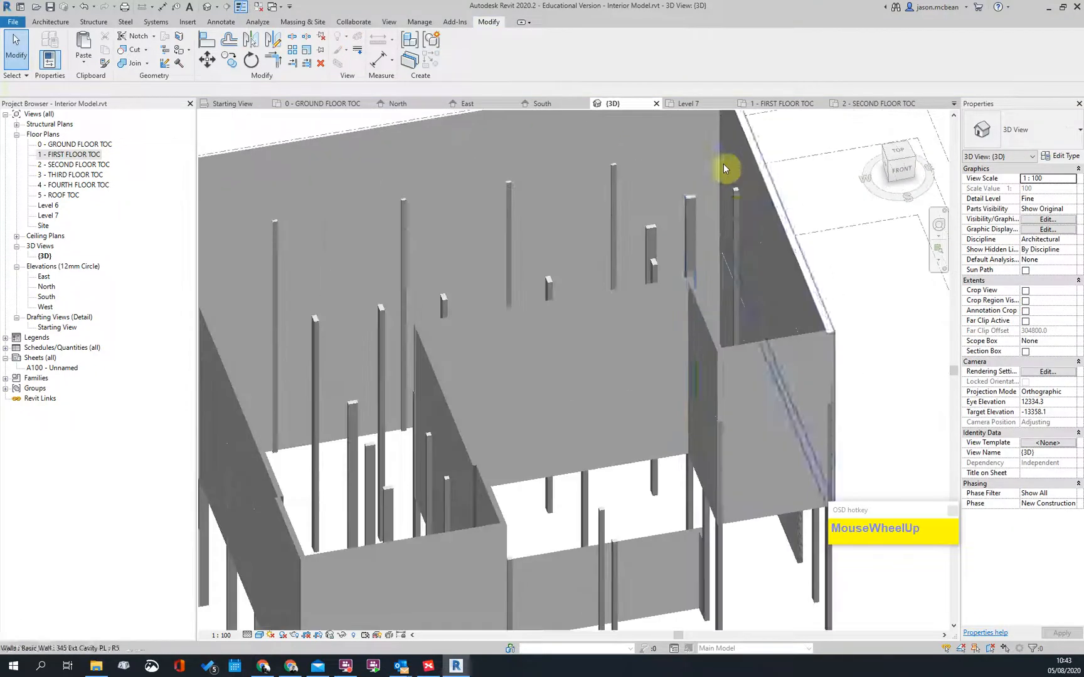
shift+middle_drag(667, 197, 824, 371)
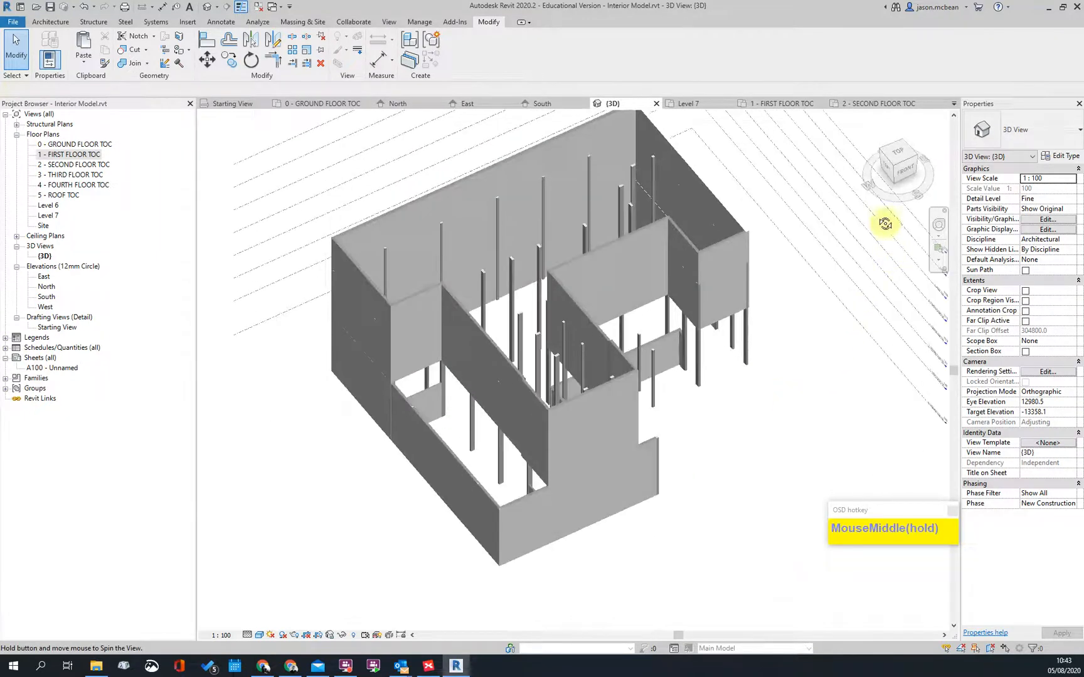
shift+middle_drag(690, 439, 737, 368)
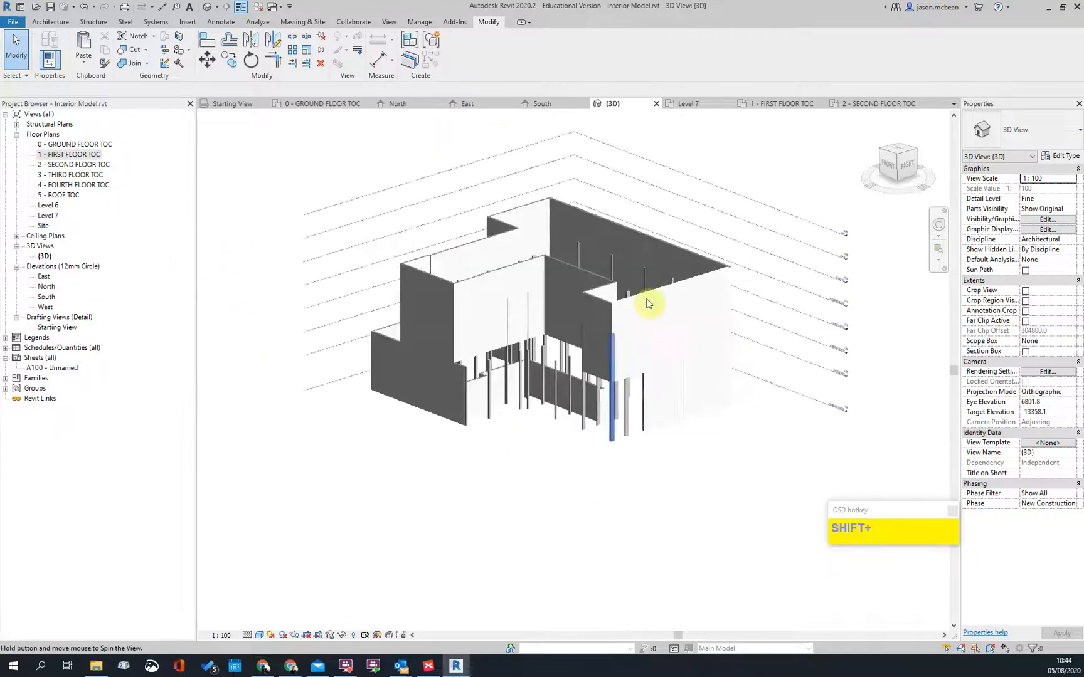
scroll(648, 304, up, 3)
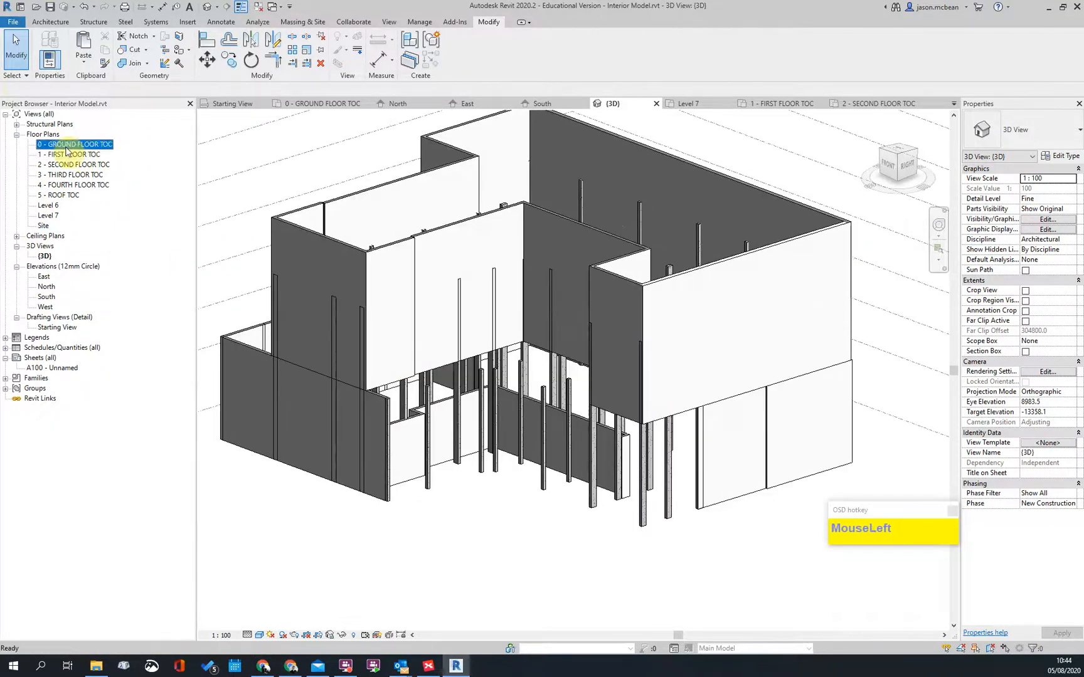
Step: Open 0 - GROUND FLOOR TOC and zoom to the Lobby's 230 EXT Masonry PL wall beside the stair
double_click(67, 145)
middle_click(579, 343)
middle_click(579, 343)
scroll(632, 361, up, 6)
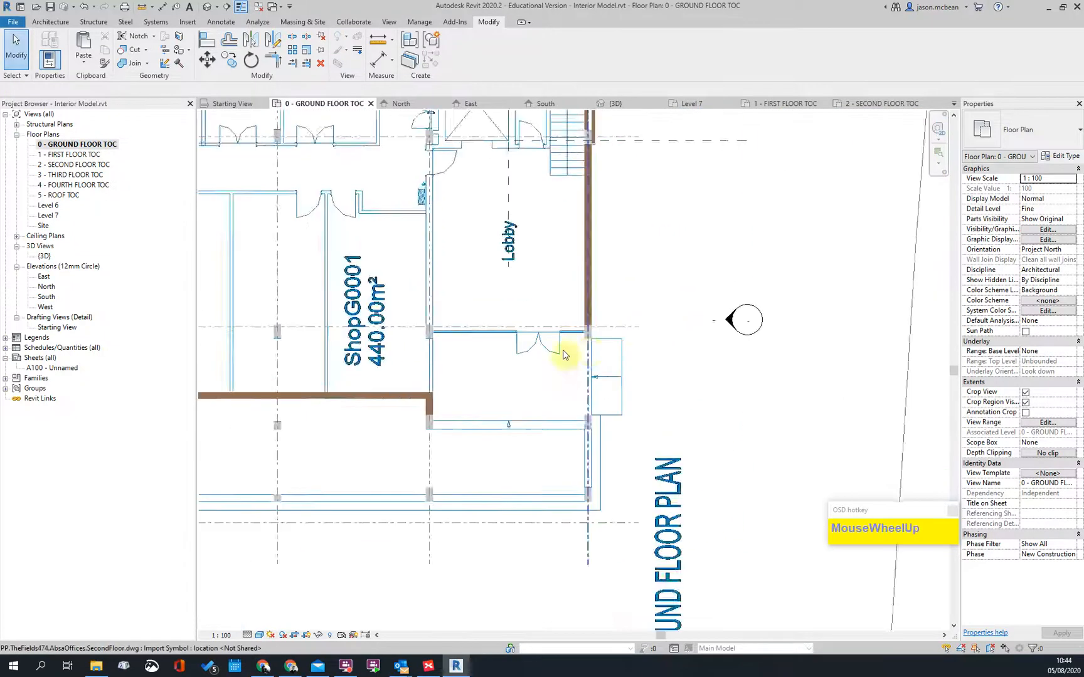
scroll(644, 290, down, 4)
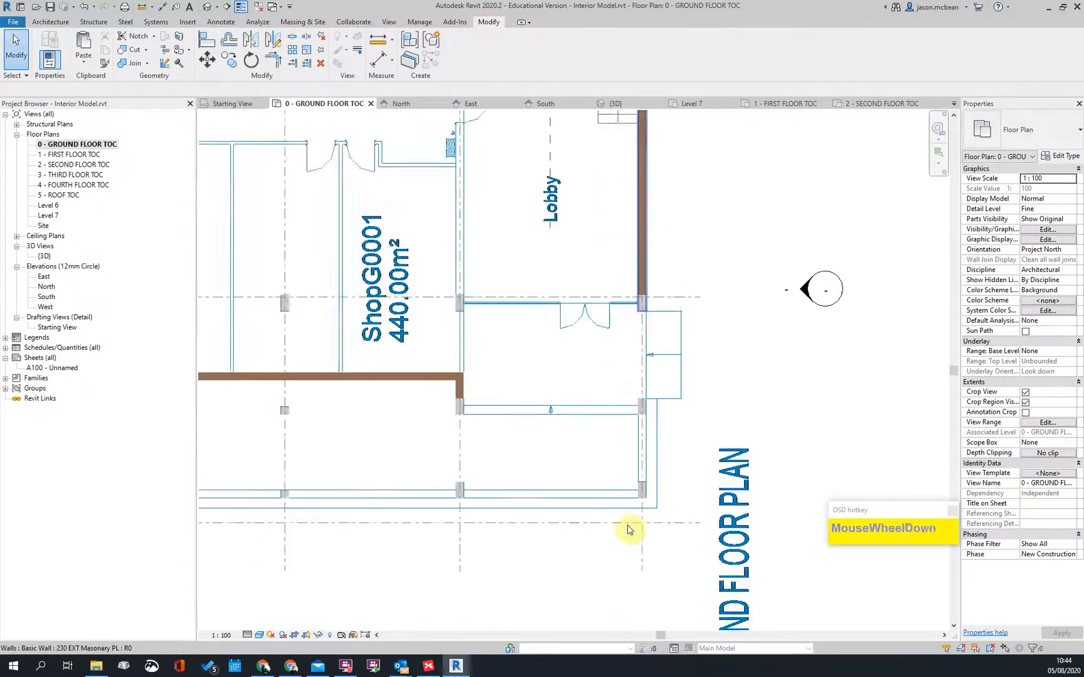
scroll(636, 268, up, 2)
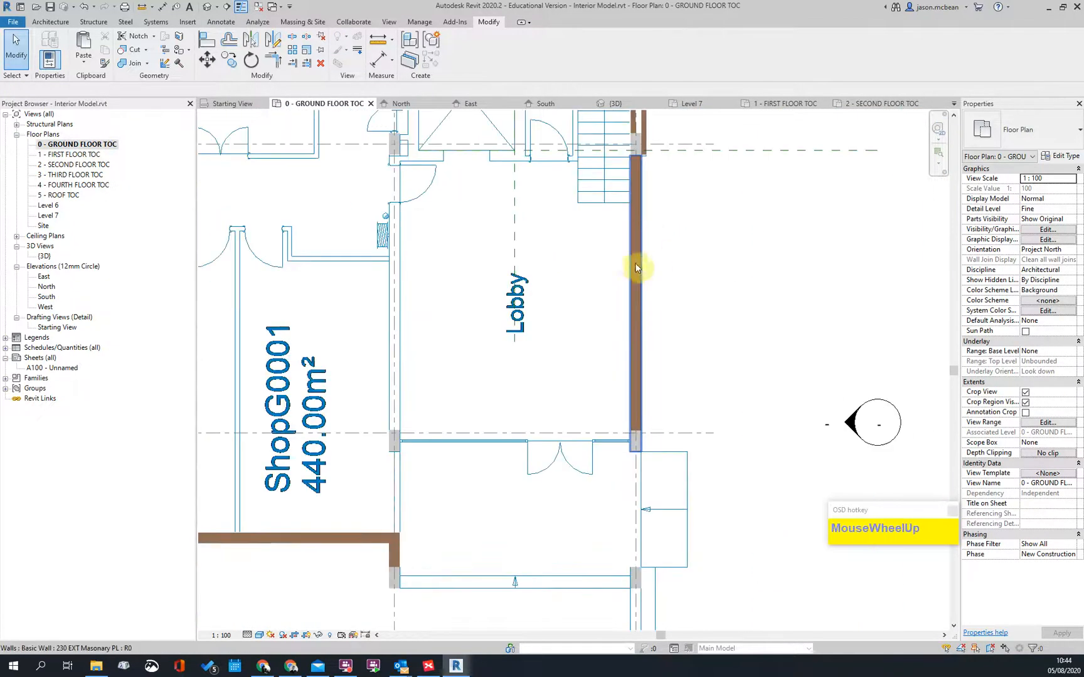
click(631, 296)
scroll(658, 157, up, 2)
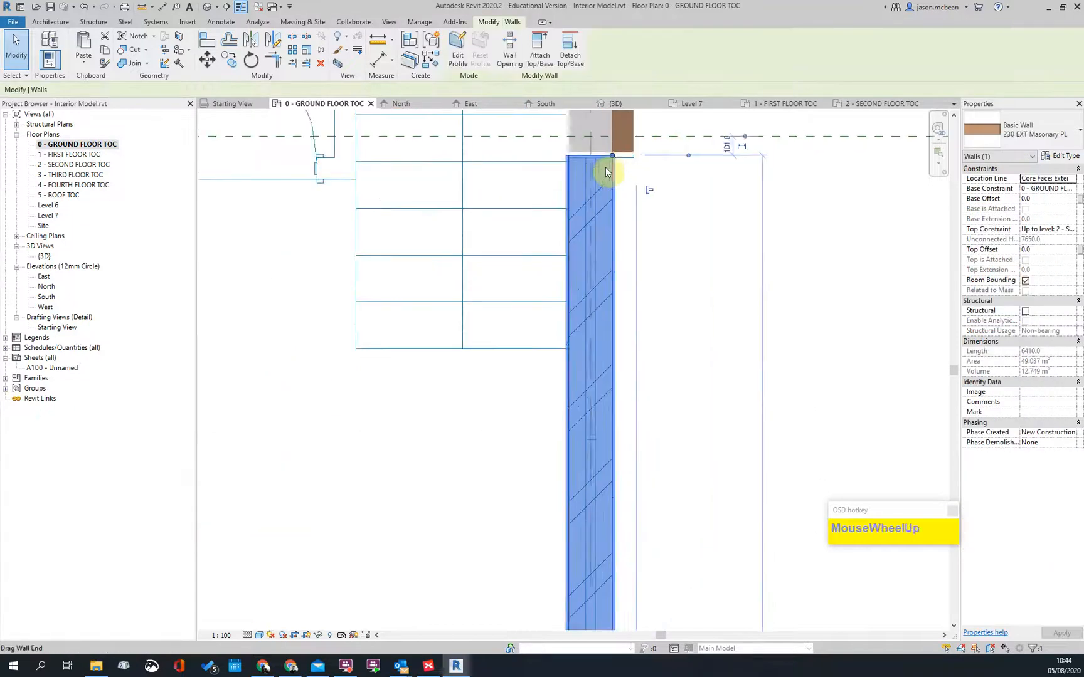
scroll(607, 176, down, 1)
scroll(612, 164, up, 3)
scroll(612, 165, down, 3)
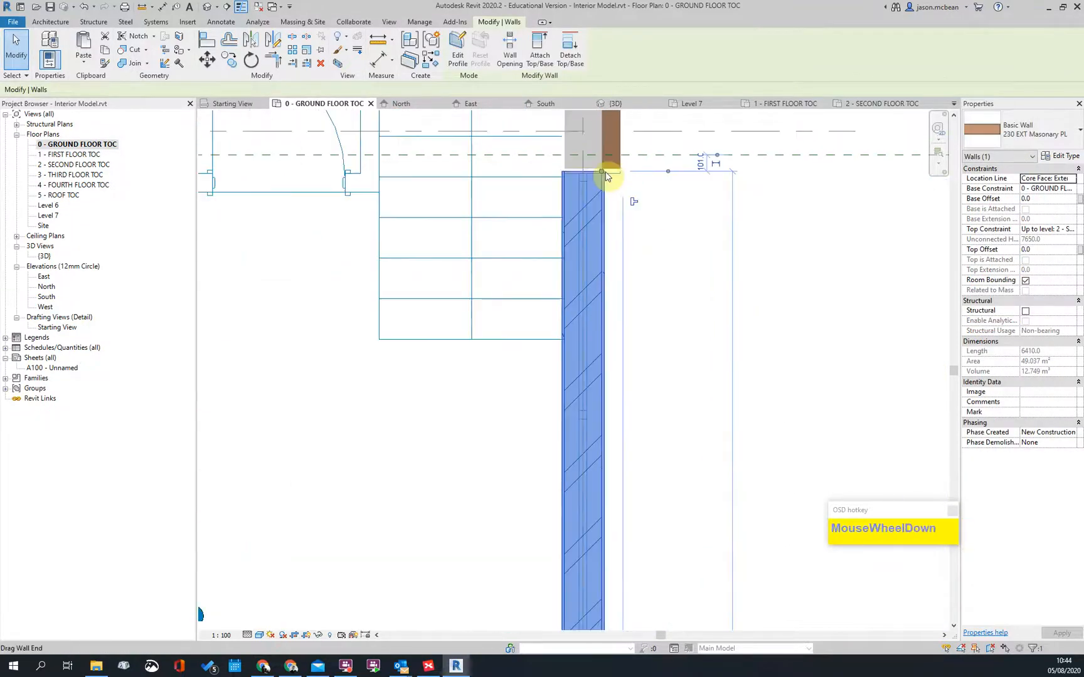
click(757, 282)
scroll(757, 282, down, 2)
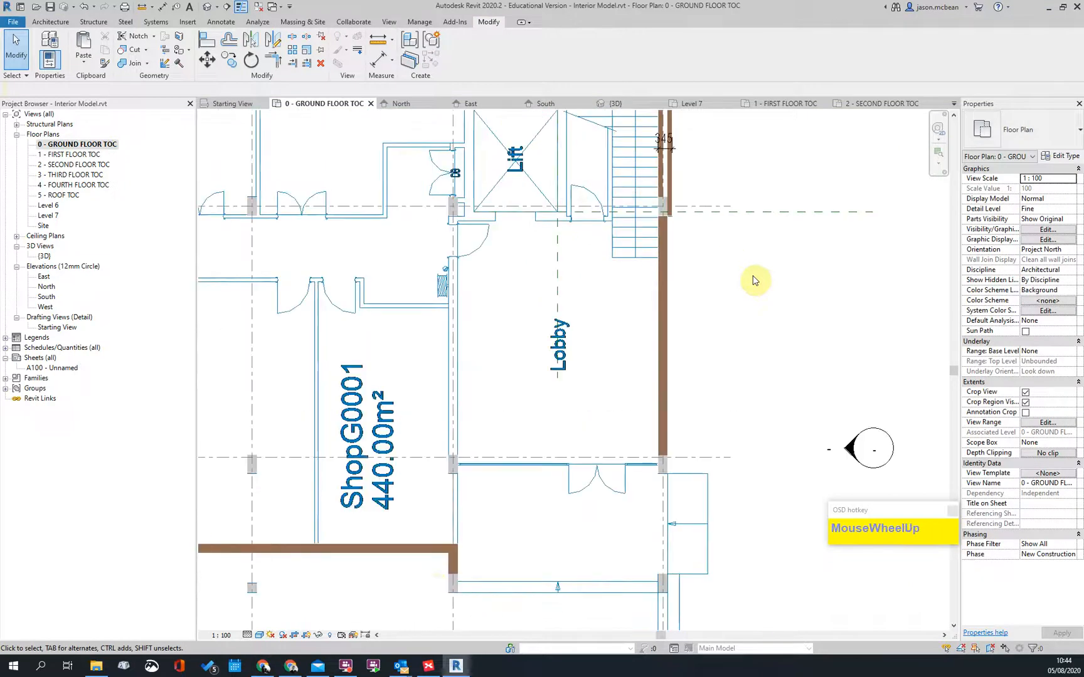
Step: Study the building's ground-floor entrance in Google Maps Street View, then exit to the 3D map and return to Revit
click(291, 666)
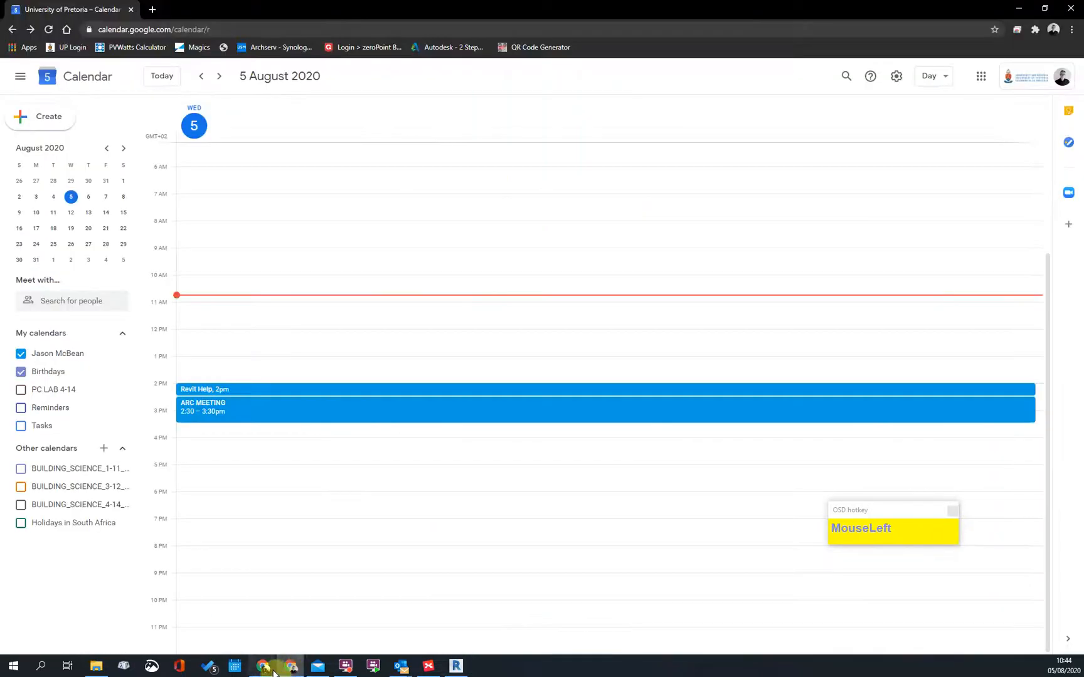
click(320, 637)
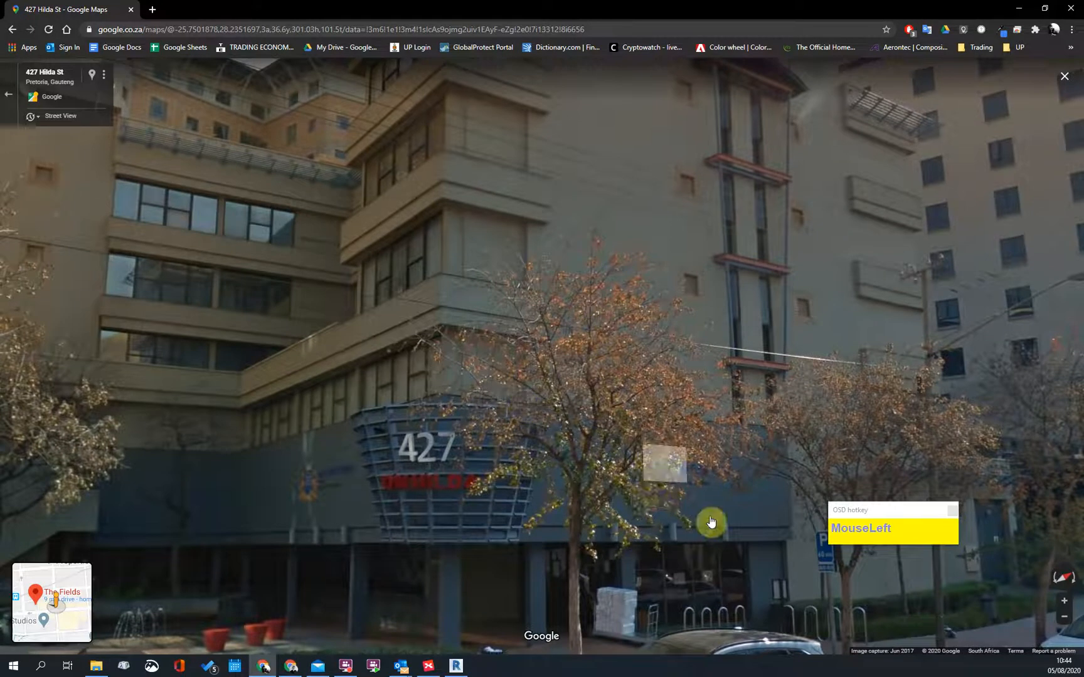
scroll(346, 435, up, 1)
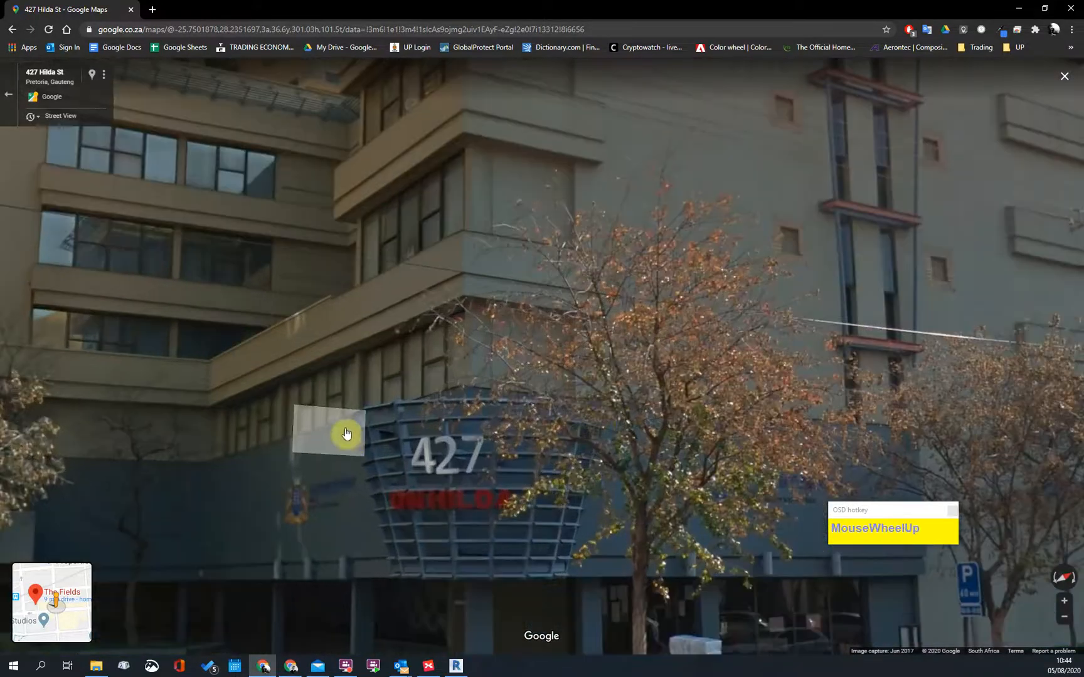
scroll(649, 447, down, 1)
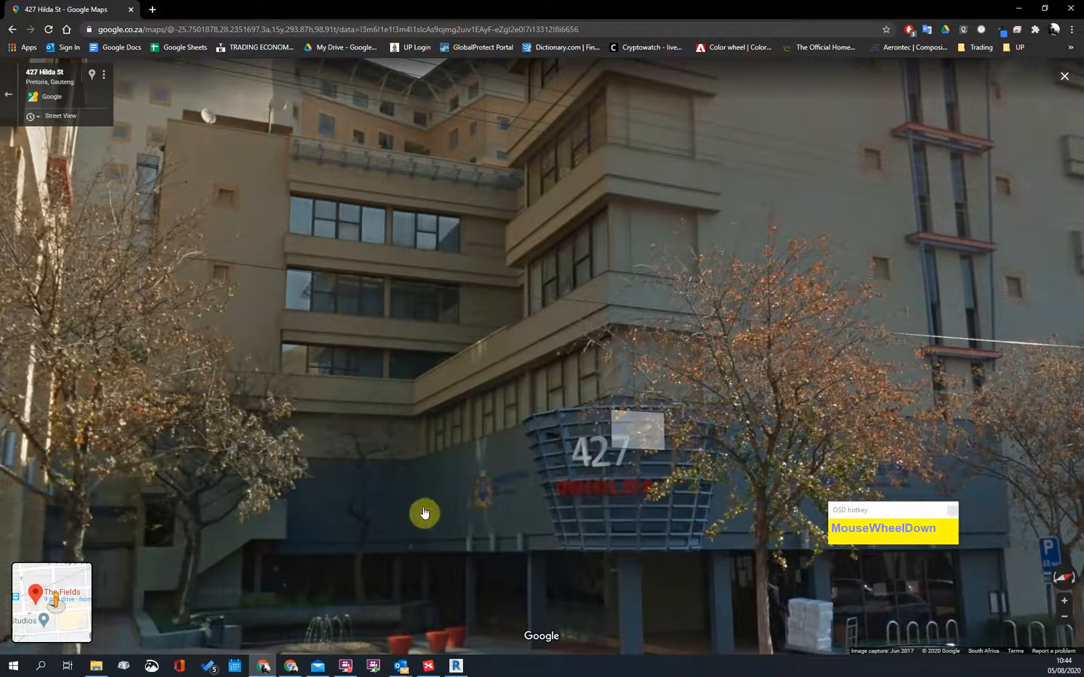
scroll(589, 478, down, 2)
scroll(841, 419, up, 1)
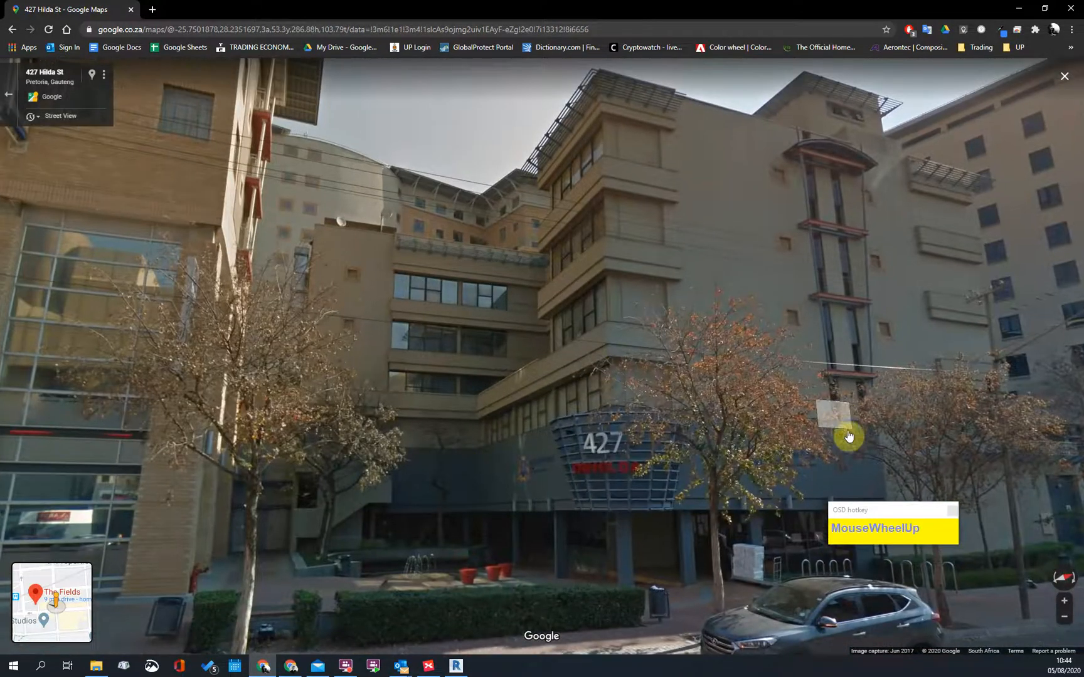
scroll(671, 336, up, 2)
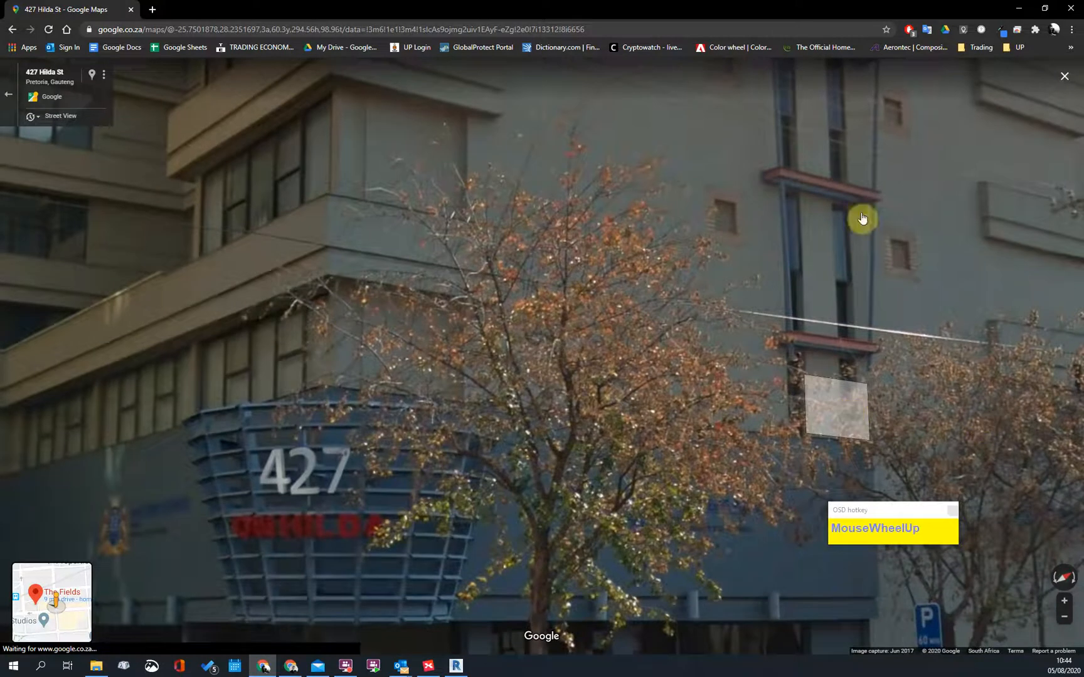
scroll(375, 447, up, 1)
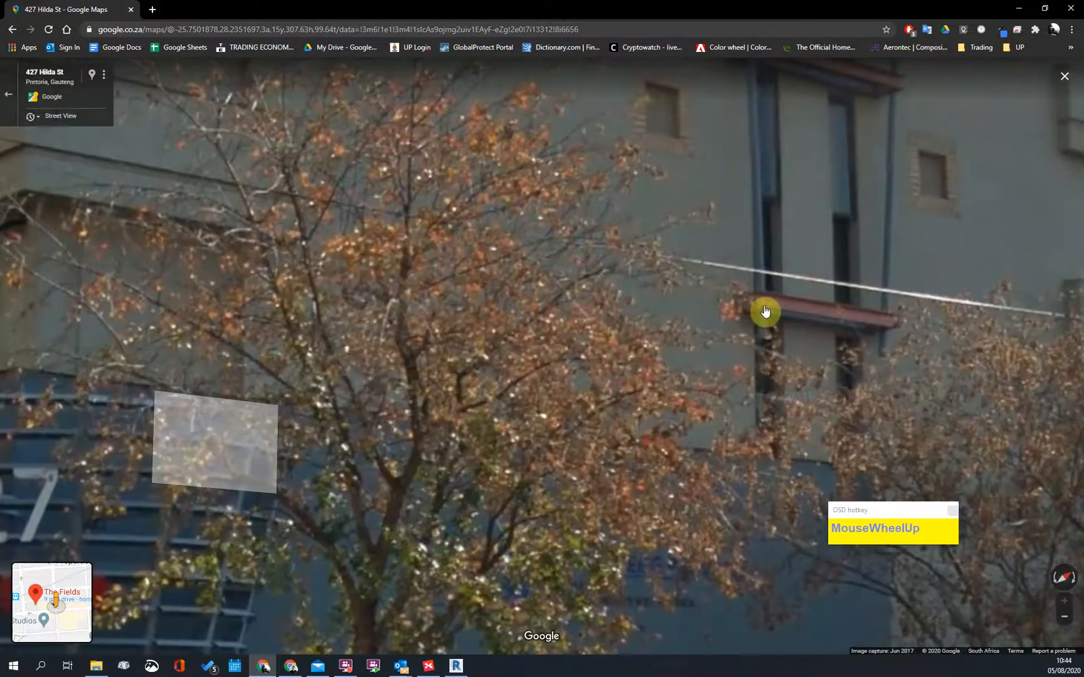
scroll(765, 310, down, 2)
scroll(879, 415, up, 2)
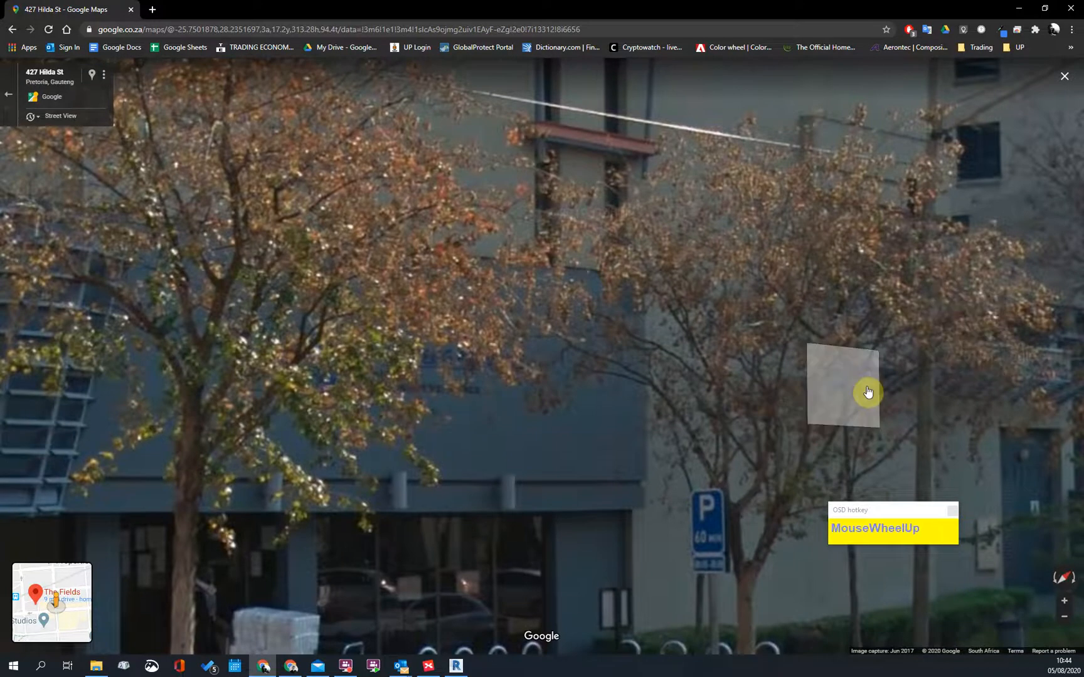
scroll(868, 392, down, 1)
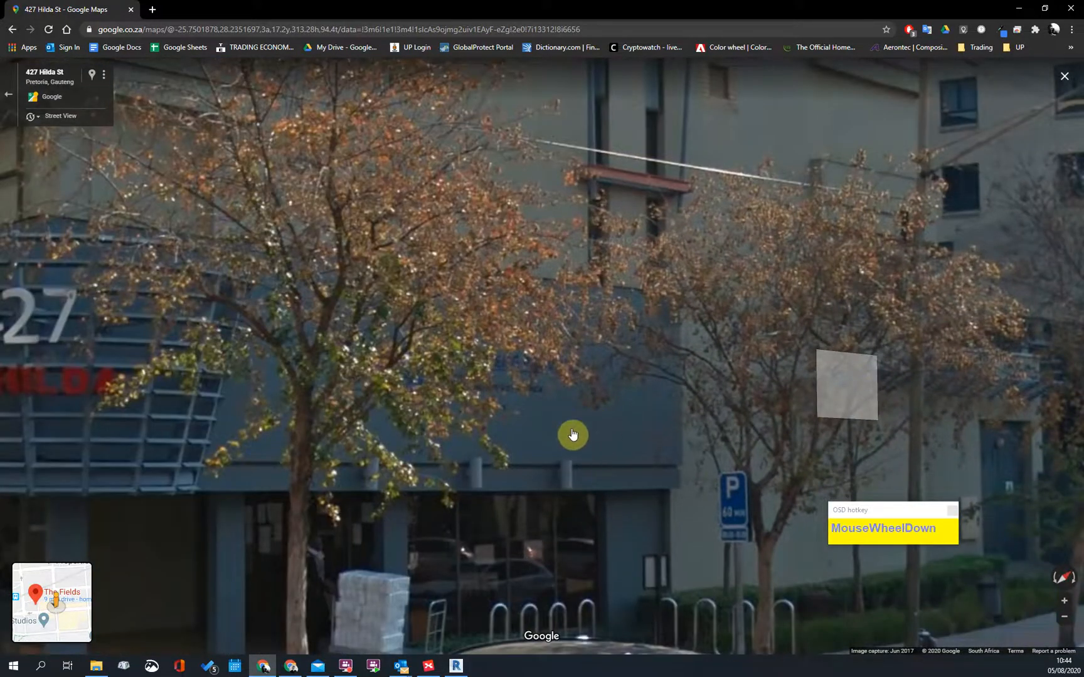
scroll(743, 450, down, 2)
scroll(770, 445, up, 2)
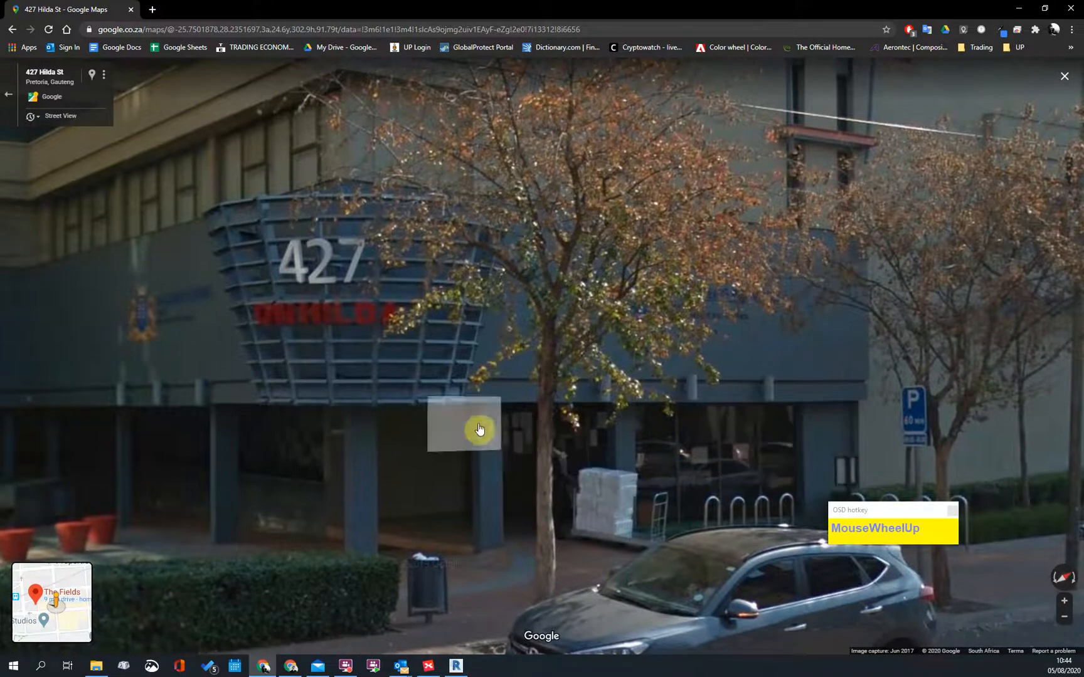
key(Escape)
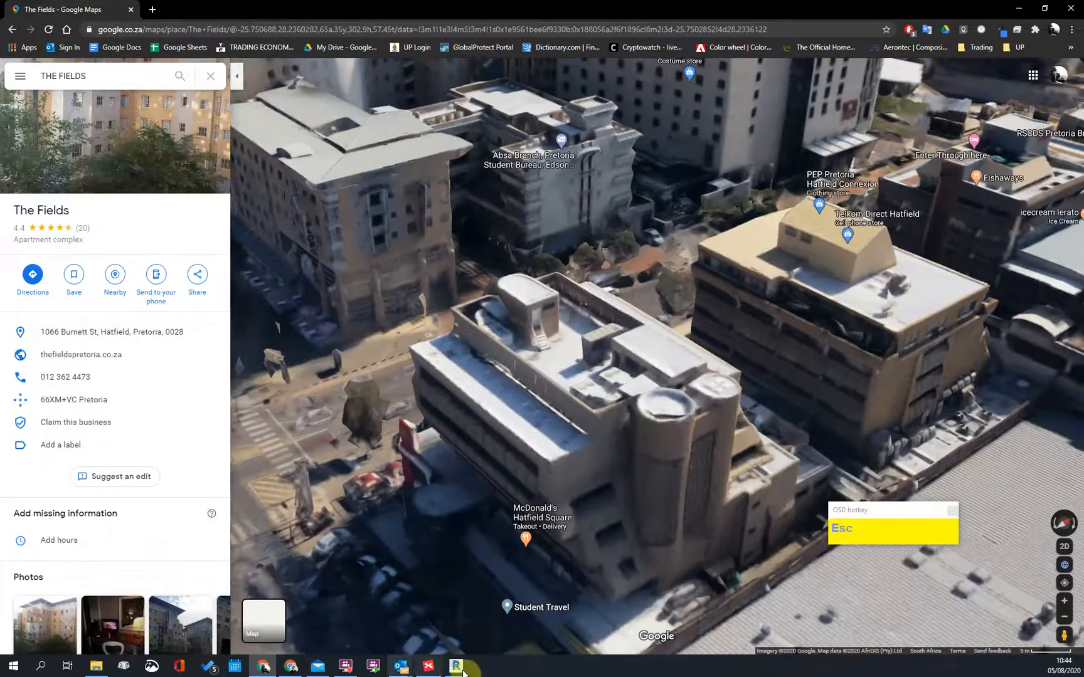
click(456, 666)
Step: Shorten the lobby's brown masonry wall so it stops near the stair
scroll(721, 331, down, 2)
scroll(721, 266, up, 2)
scroll(660, 299, up, 3)
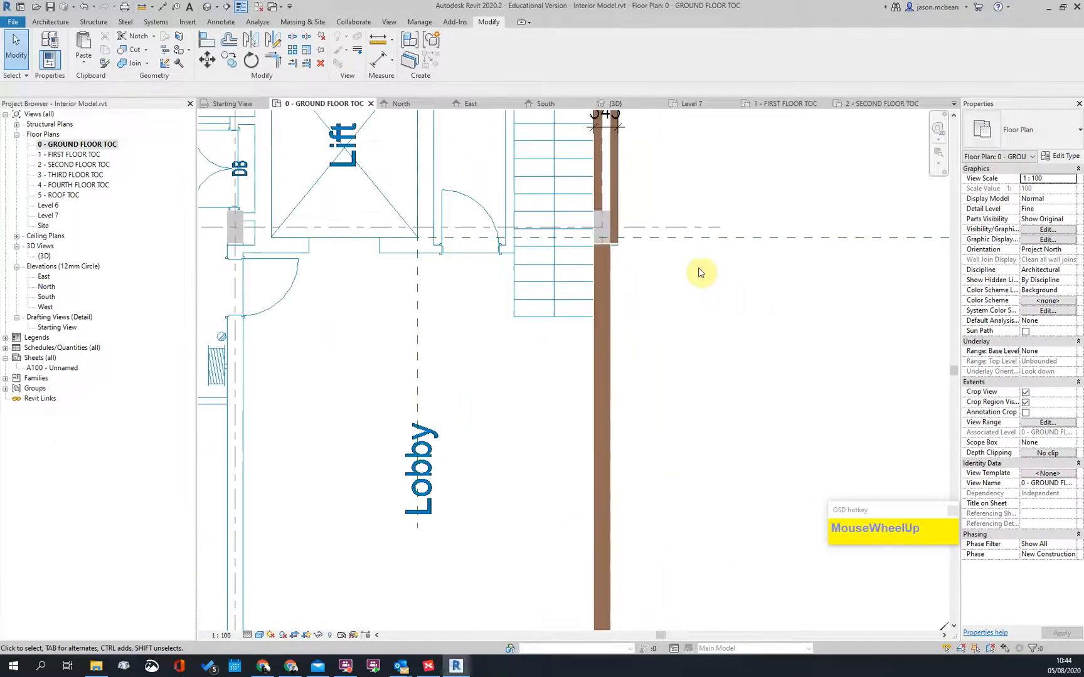
middle_click(593, 274)
click(593, 274)
scroll(648, 442, down, 3)
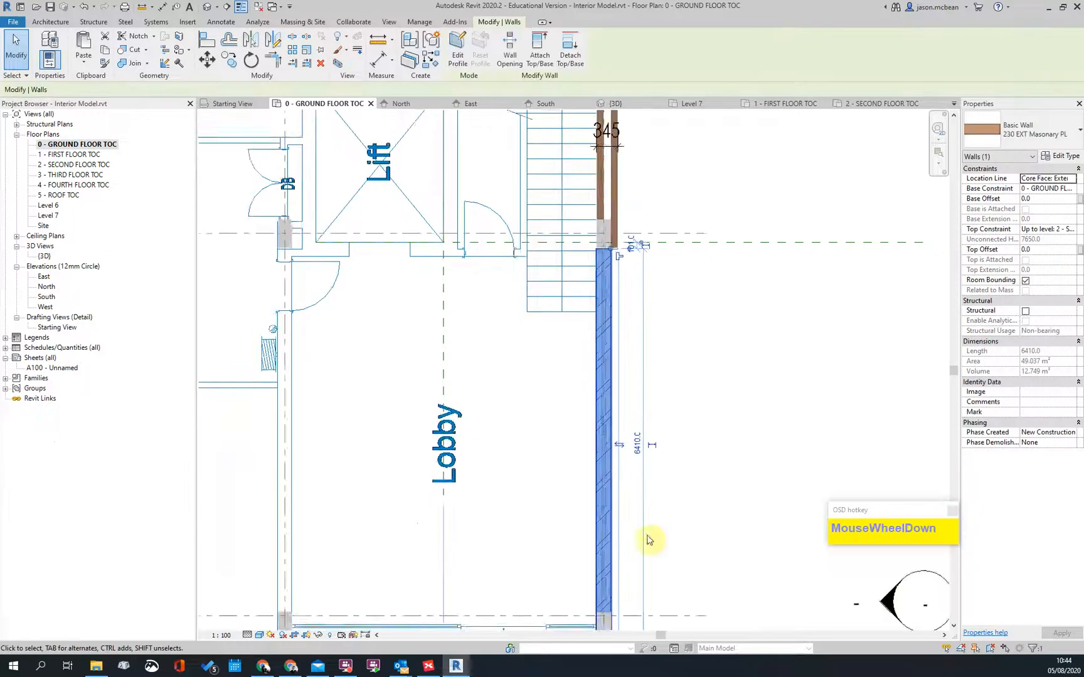
drag(620, 552, 619, 355)
scroll(624, 308, up, 5)
click(619, 285)
scroll(649, 235, down, 5)
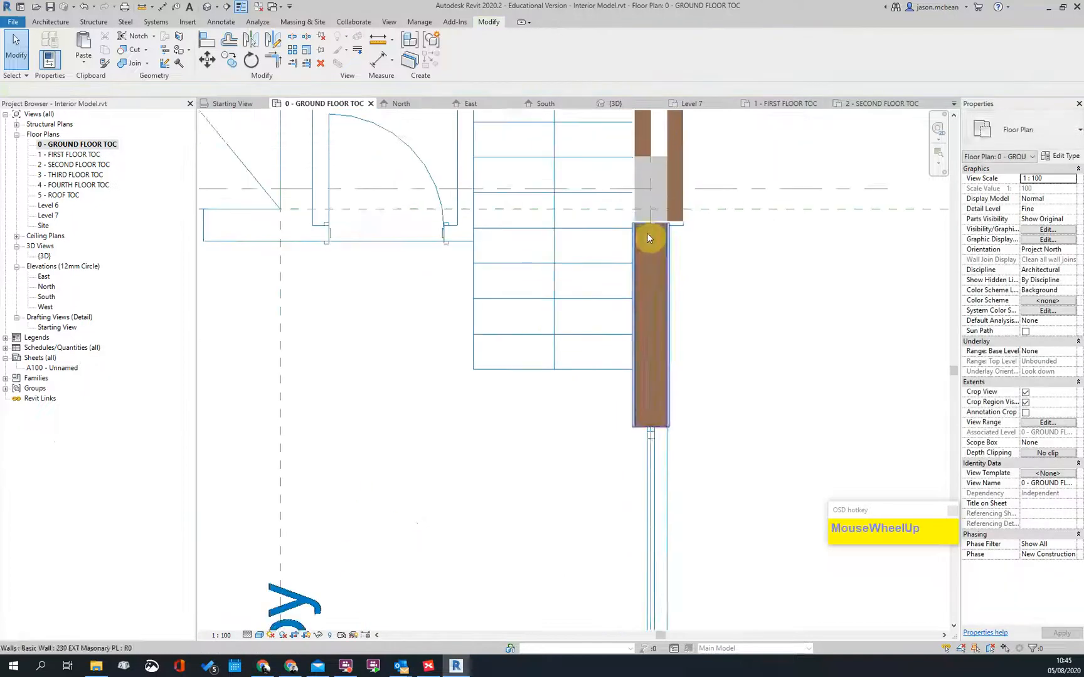
key(Escape)
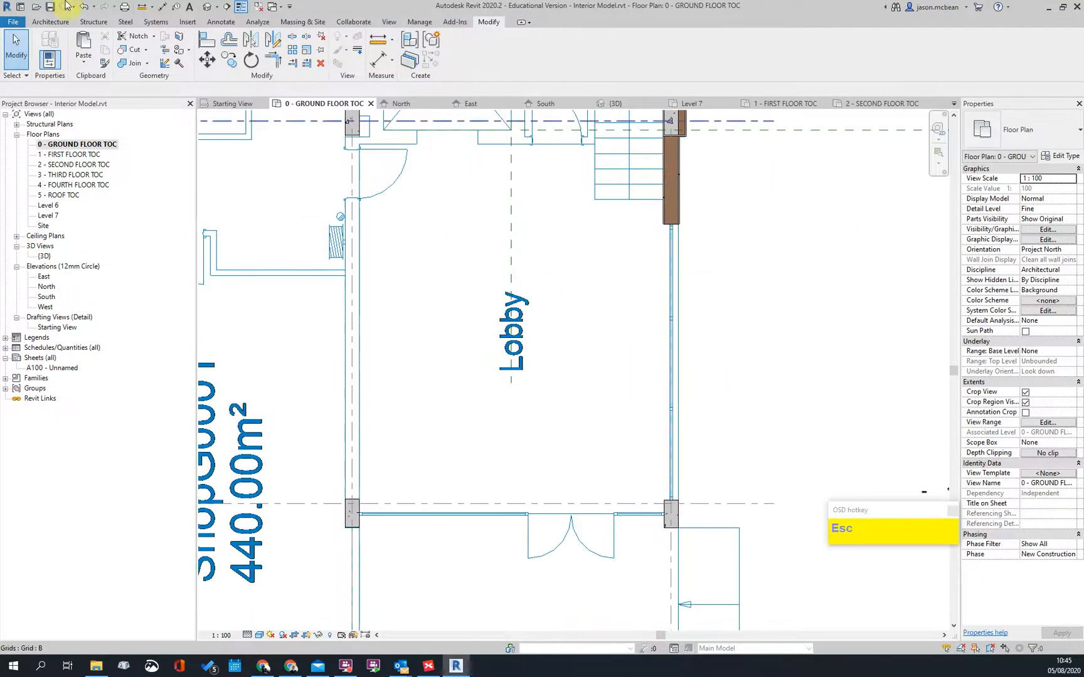
Step: Start a new architectural wall of type Curtain_Wall Type 1, adjusting its top offset
click(63, 21)
click(49, 72)
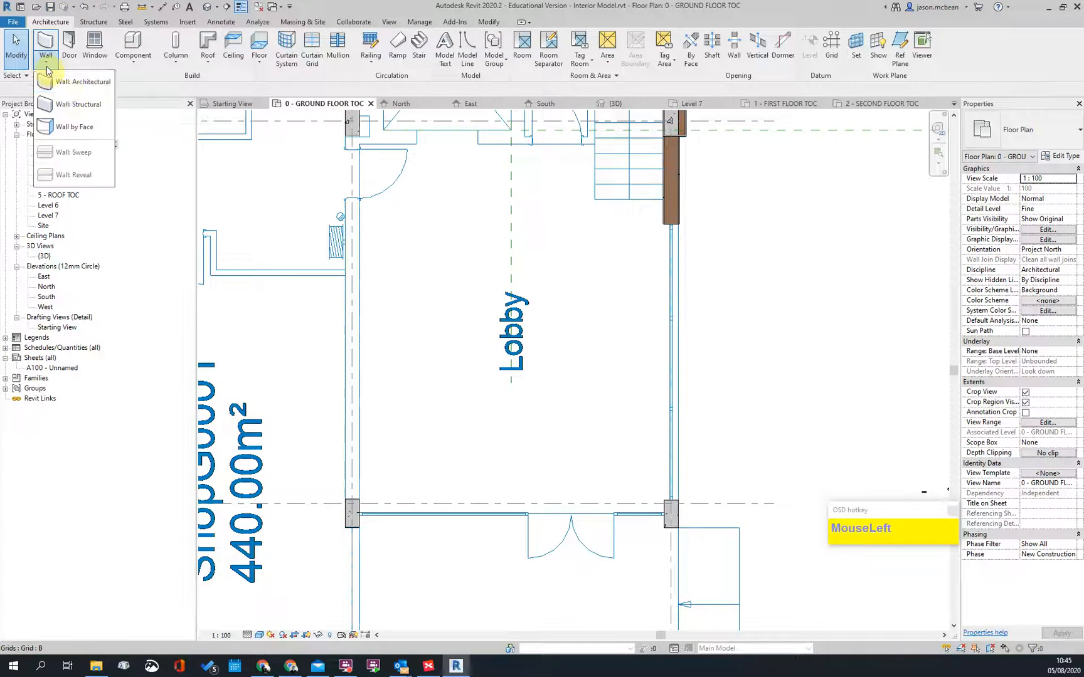
click(63, 78)
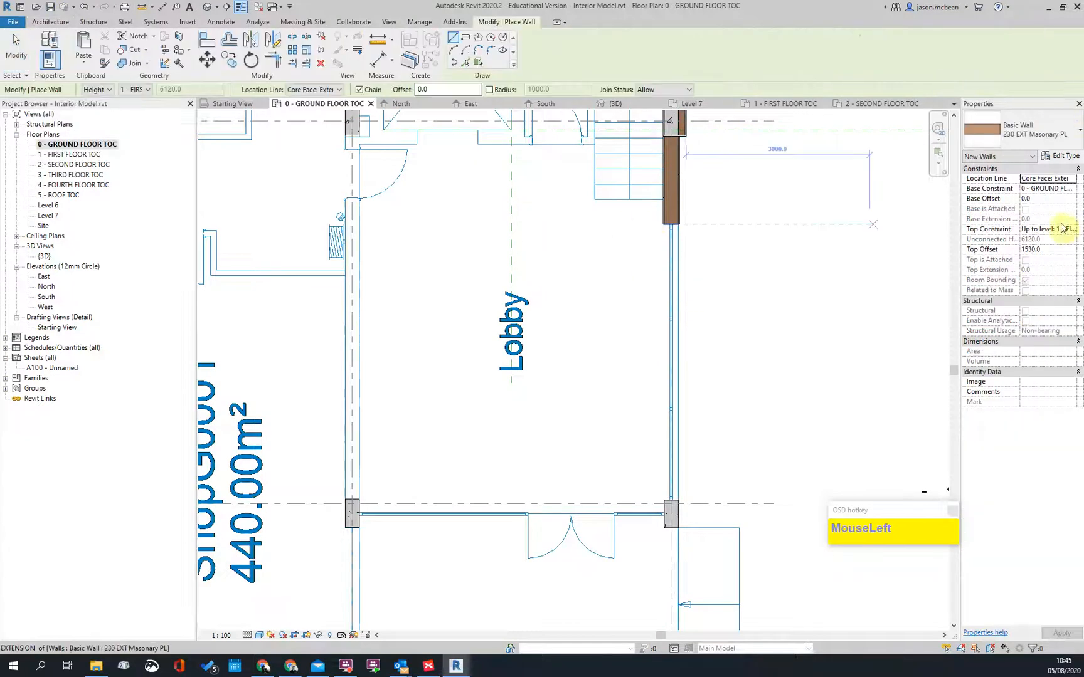
click(1068, 249)
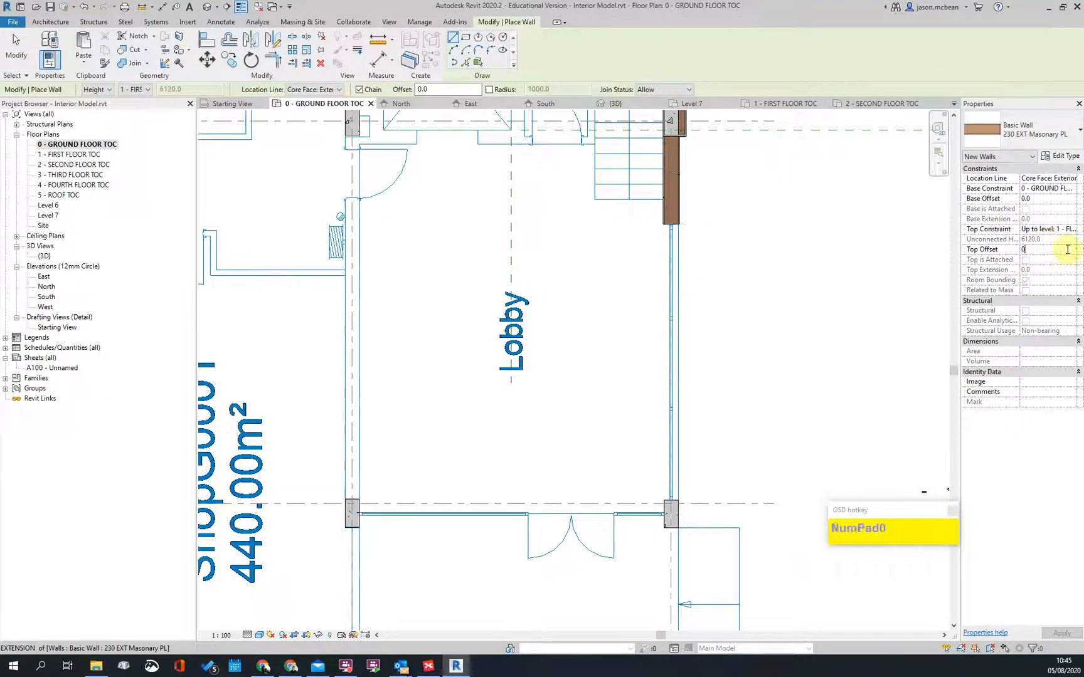
click(1029, 129)
scroll(1012, 314, down, 3)
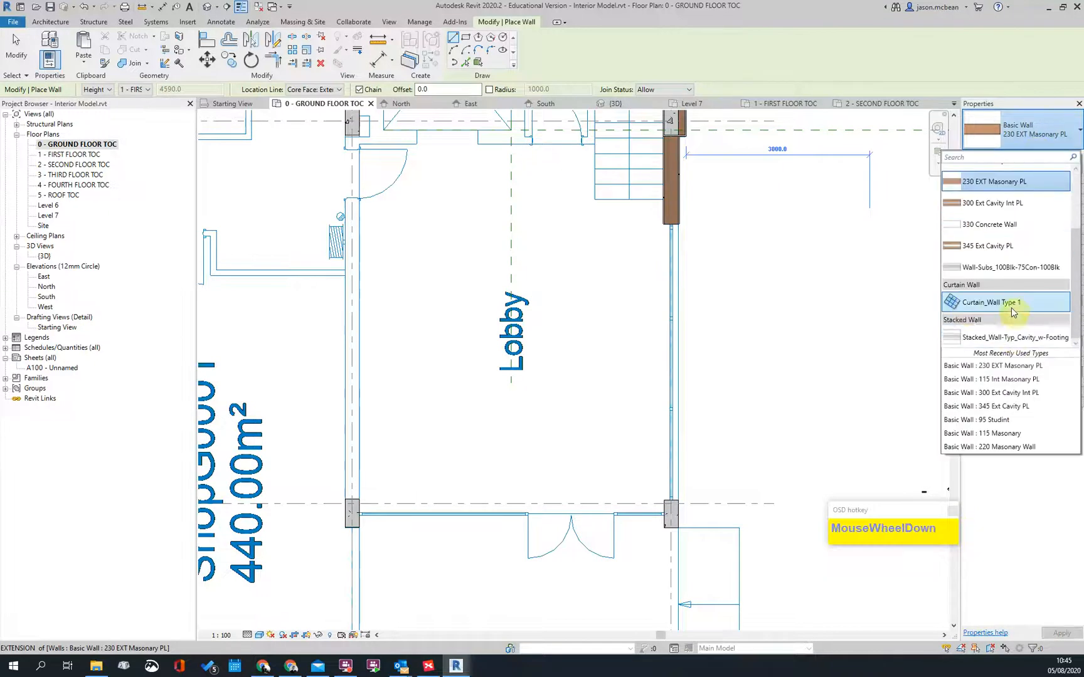
click(978, 308)
scroll(674, 226, up, 3)
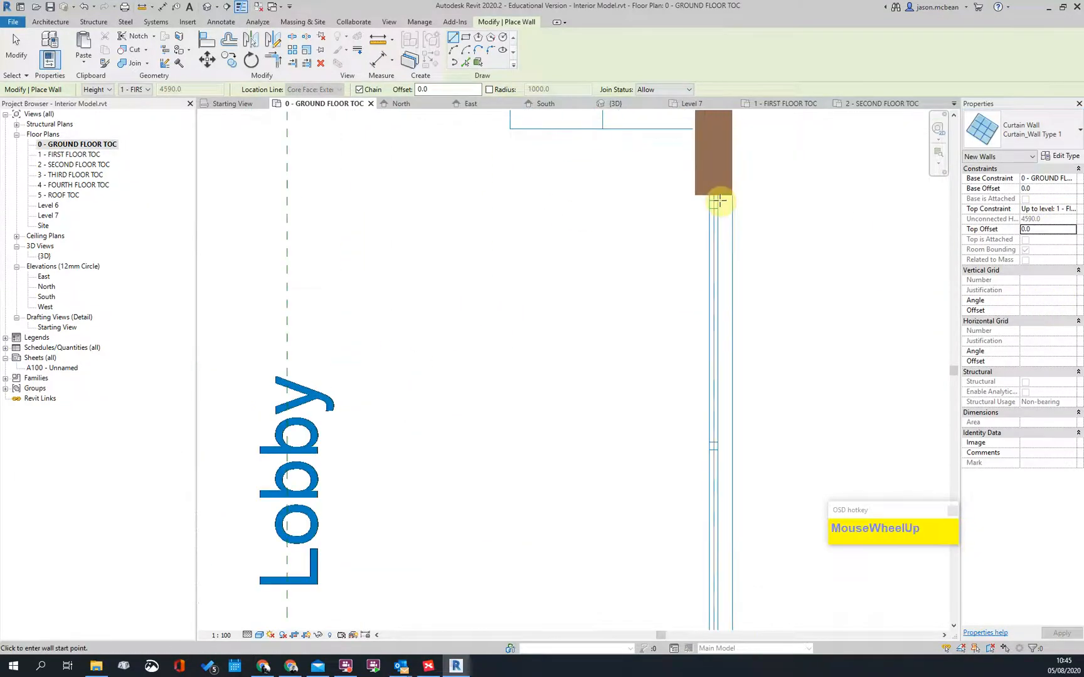
Step: Draw a curtain wall from the masonry wall's end down to the column
click(720, 200)
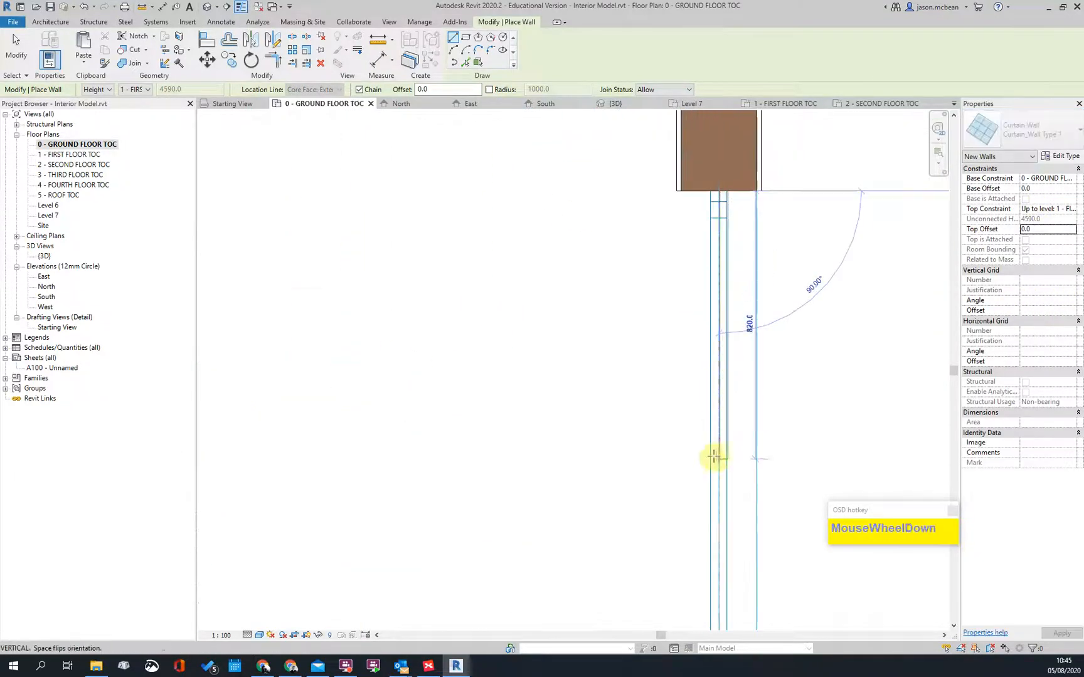
scroll(727, 448, down, 2)
middle_drag(743, 443, 747, 218)
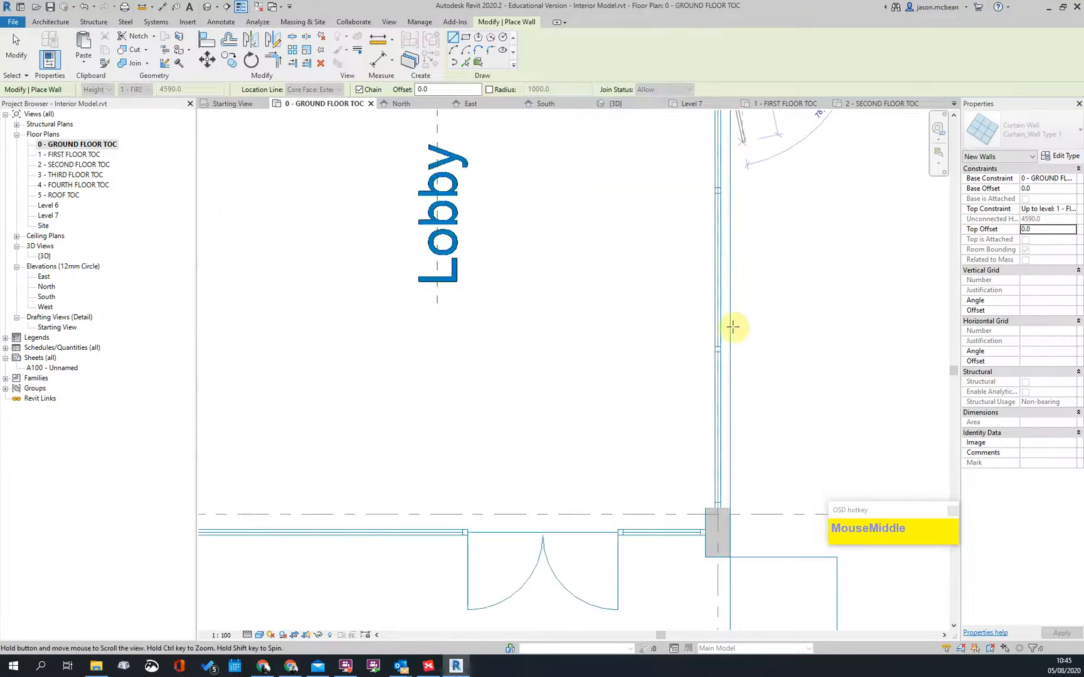
click(712, 466)
key(Escape)
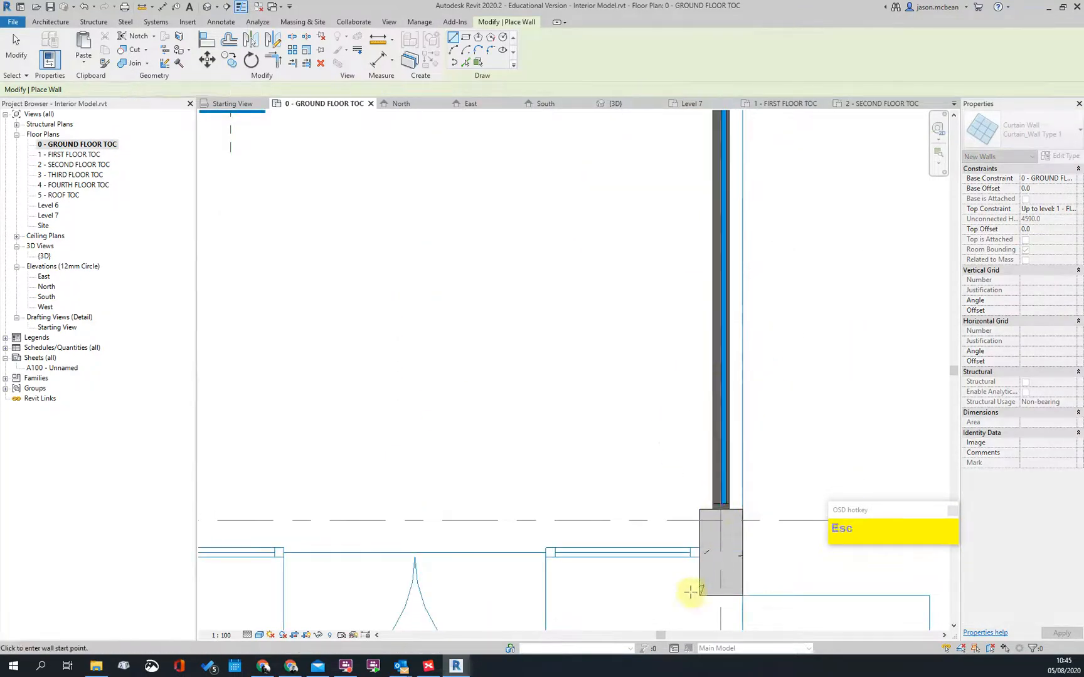
scroll(706, 539, up, 2)
Step: Draw a curtain wall running left from the column along the lobby front, then select it
click(700, 529)
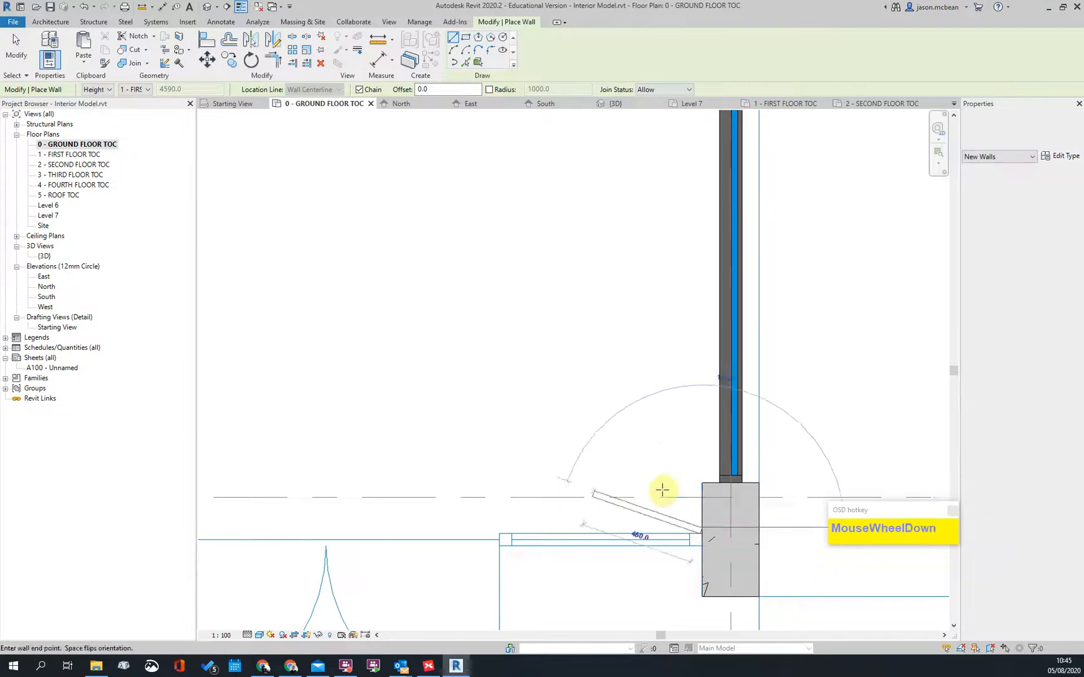
scroll(622, 486, down, 2)
scroll(236, 502, up, 2)
click(236, 502)
key(Escape)
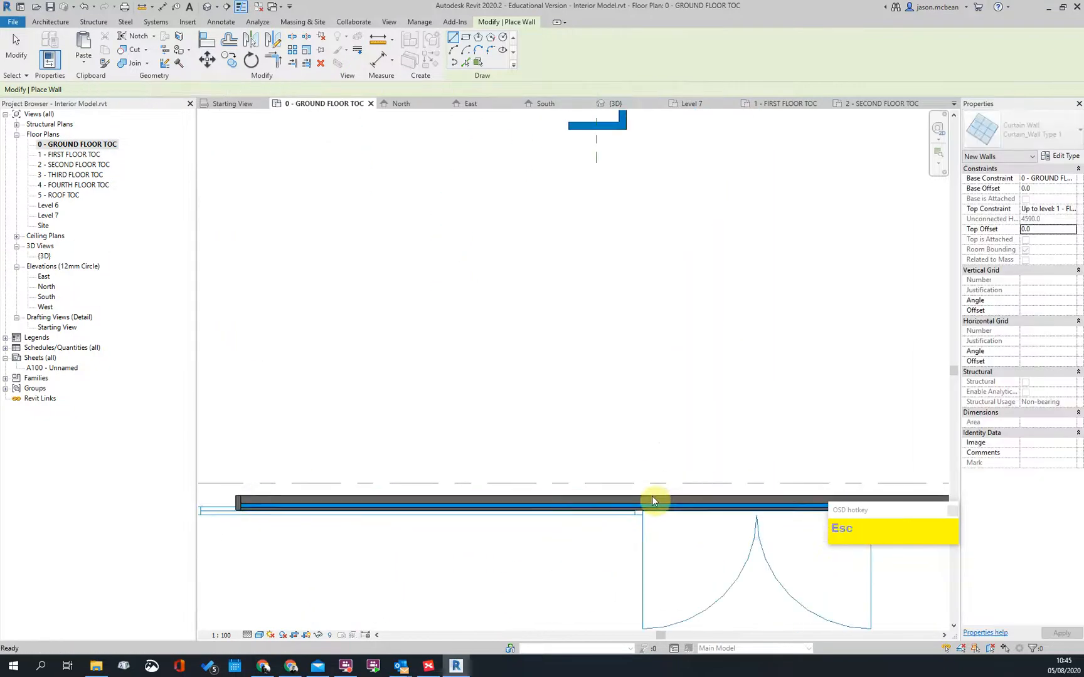
key(Escape)
click(596, 508)
scroll(423, 511, down, 2)
scroll(370, 508, up, 4)
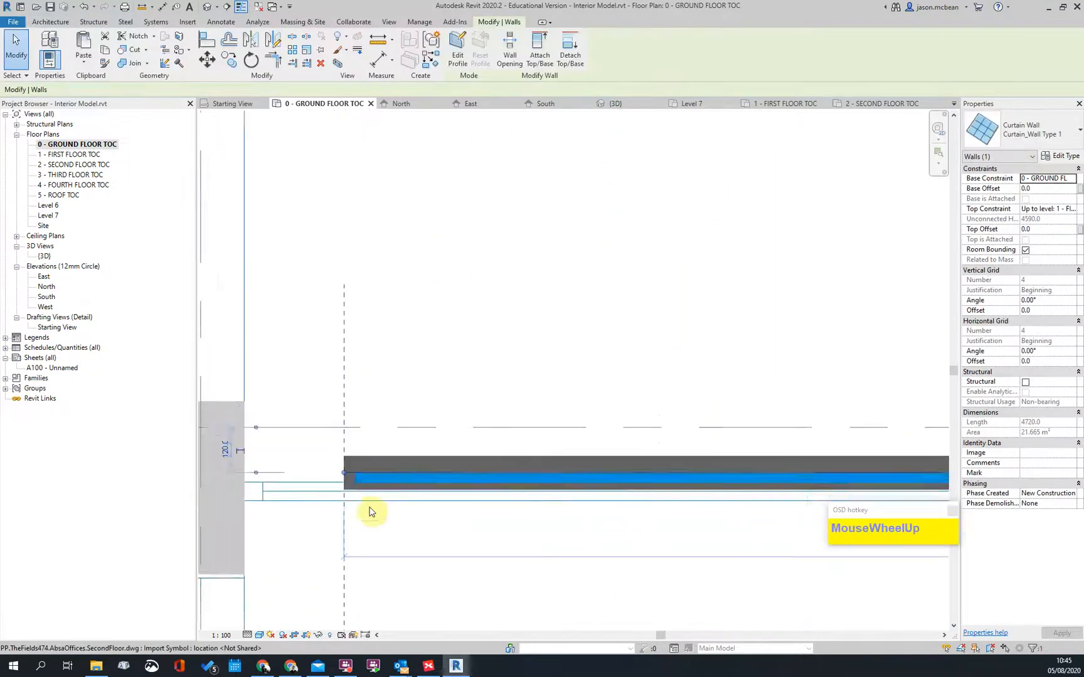
Step: Move (MV) the lobby curtain wall onto the grid line
key(m)
key(v)
click(344, 502)
click(345, 502)
scroll(451, 467, down, 3)
key(Escape)
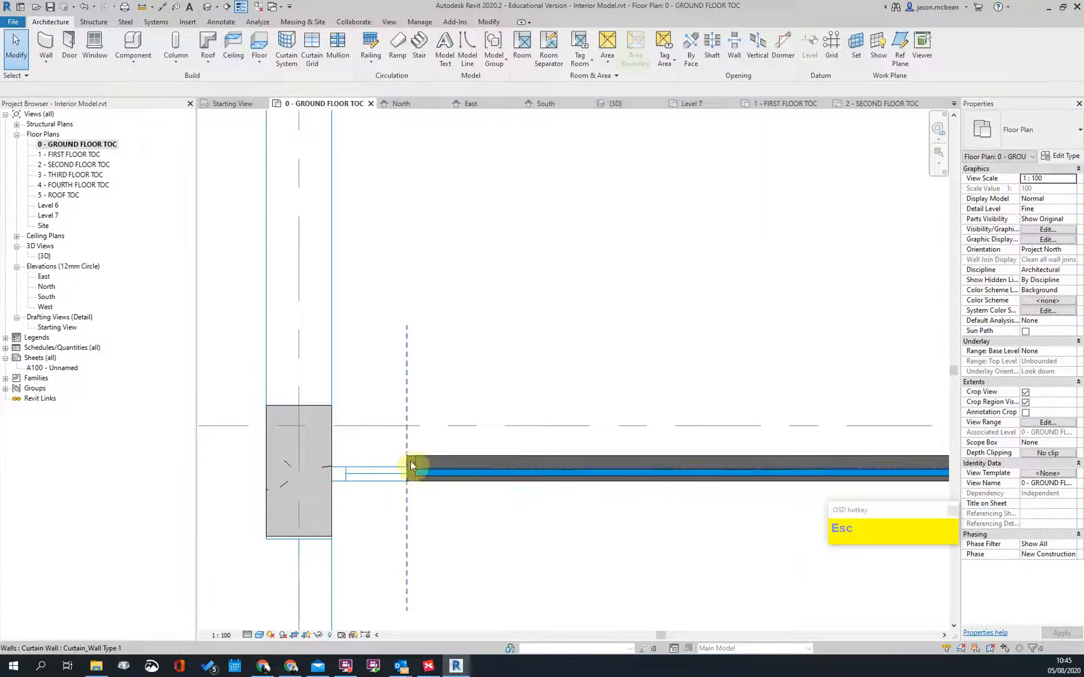
Step: Stretch the curtain wall's left end to the column, then check the right-hand vertical wall
click(411, 468)
drag(403, 468, 331, 467)
key(Escape)
scroll(331, 465, down, 3)
middle_drag(678, 469, 219, 458)
scroll(431, 457, up, 3)
scroll(574, 452, down, 3)
key(Escape)
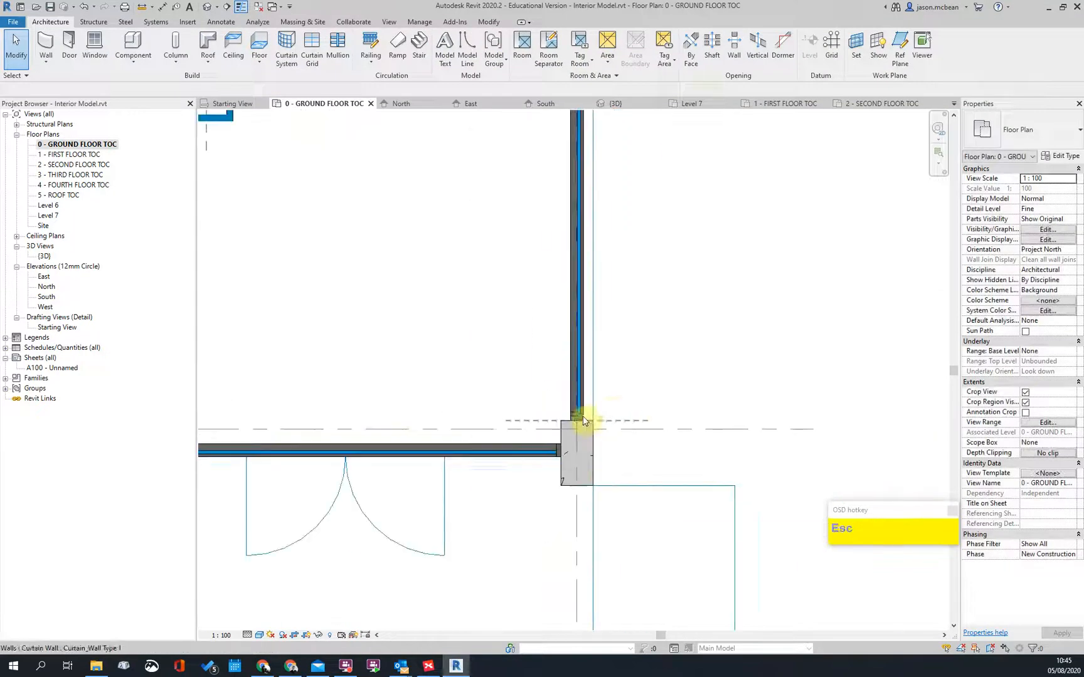
click(584, 419)
key(Escape)
scroll(584, 415, up, 4)
scroll(455, 334, down, 7)
Step: Set the imported DWG floor plan's Draw Layer to Foreground
click(589, 449)
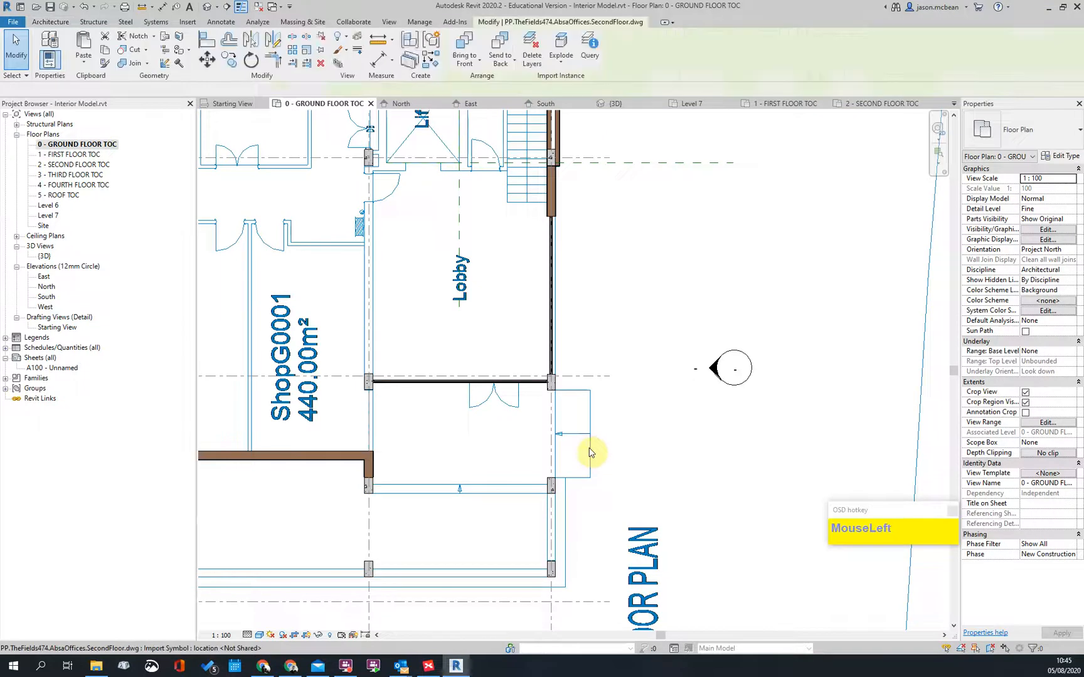
click(228, 89)
click(229, 117)
scroll(596, 378, up, 3)
key(Escape)
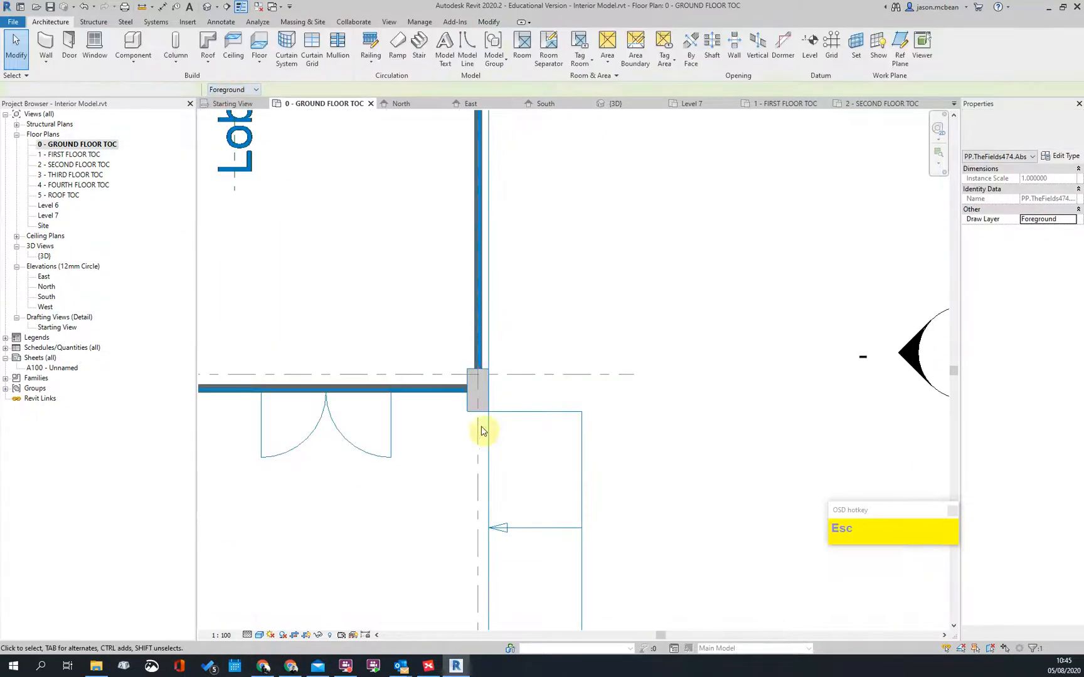
scroll(530, 423, up, 5)
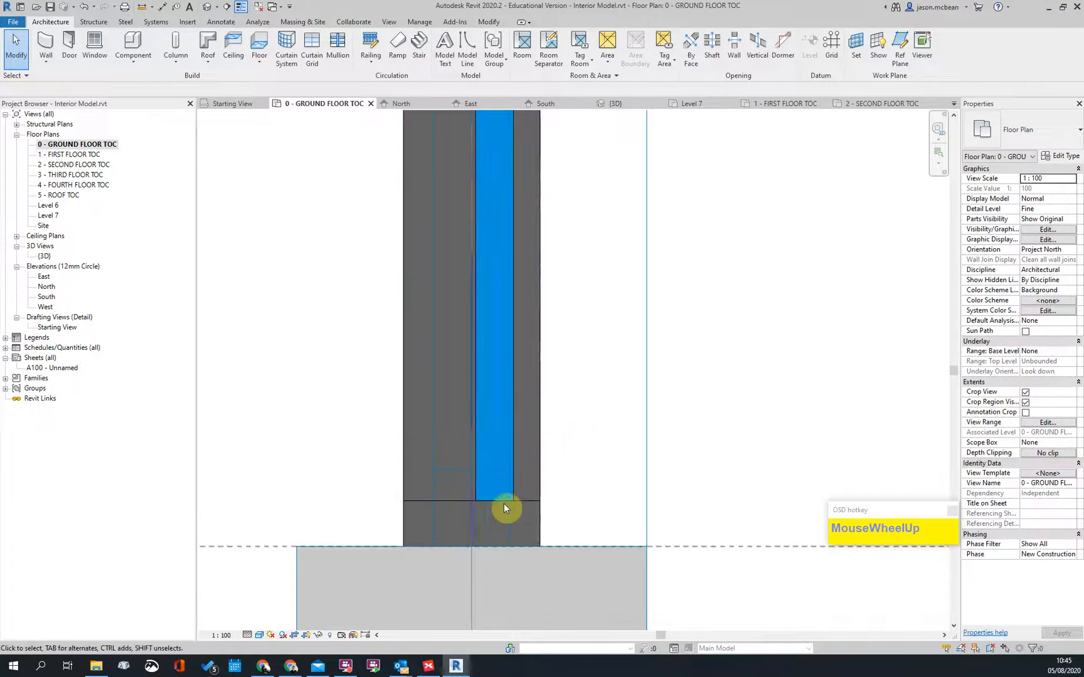
Step: Move (MV) the wall at the column junction so it sits flush with the column
click(475, 574)
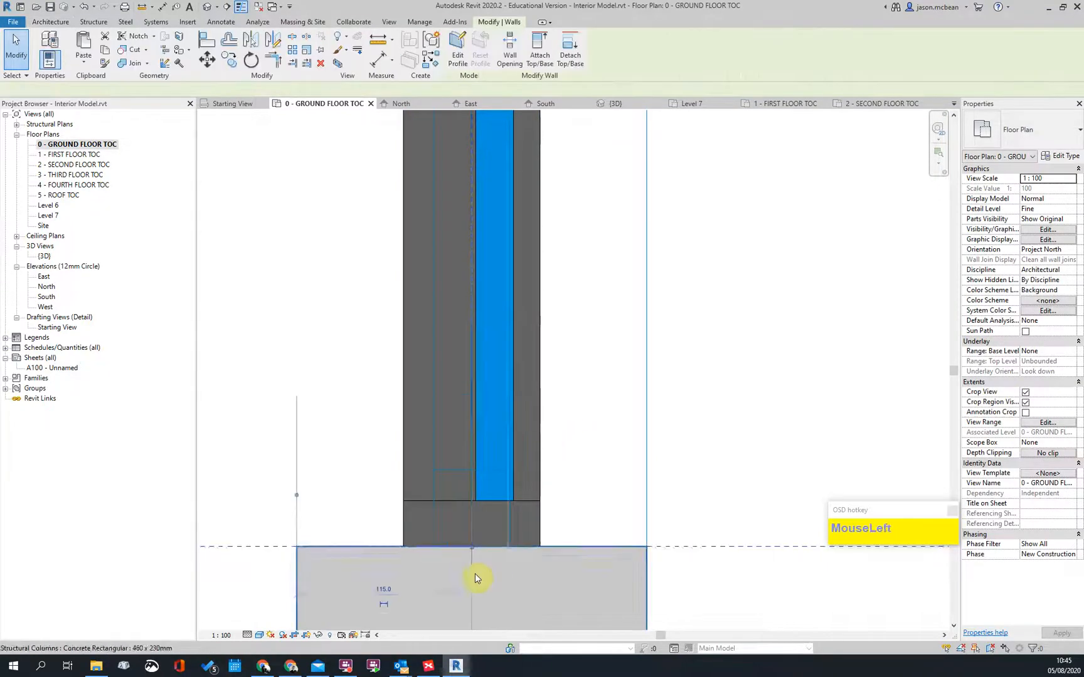
scroll(477, 574, up, 2)
key(m)
key(v)
click(585, 528)
click(530, 532)
scroll(579, 526, down, 2)
scroll(578, 525, down, 4)
scroll(542, 418, up, 2)
middle_drag(542, 419, 665, 215)
scroll(690, 222, up, 2)
middle_drag(501, 213, 452, 367)
scroll(452, 367, down, 1)
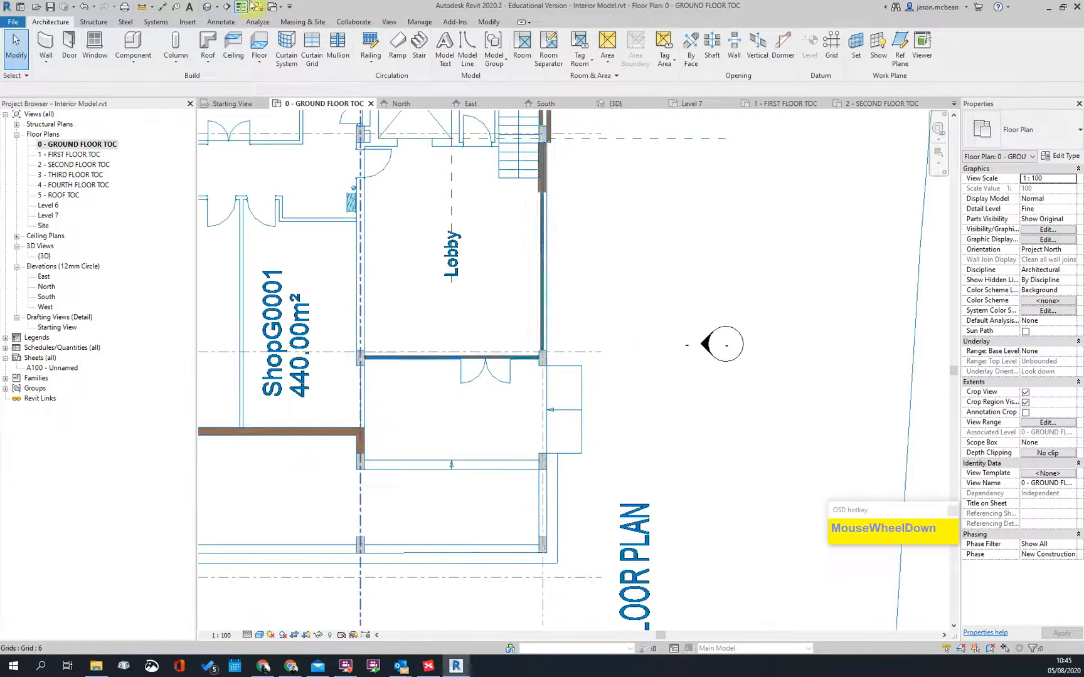
Step: In the default {3D} view, open the lobby curtain wall's Vertical Grid layout options in Type Properties
click(212, 8)
scroll(757, 585, up, 2)
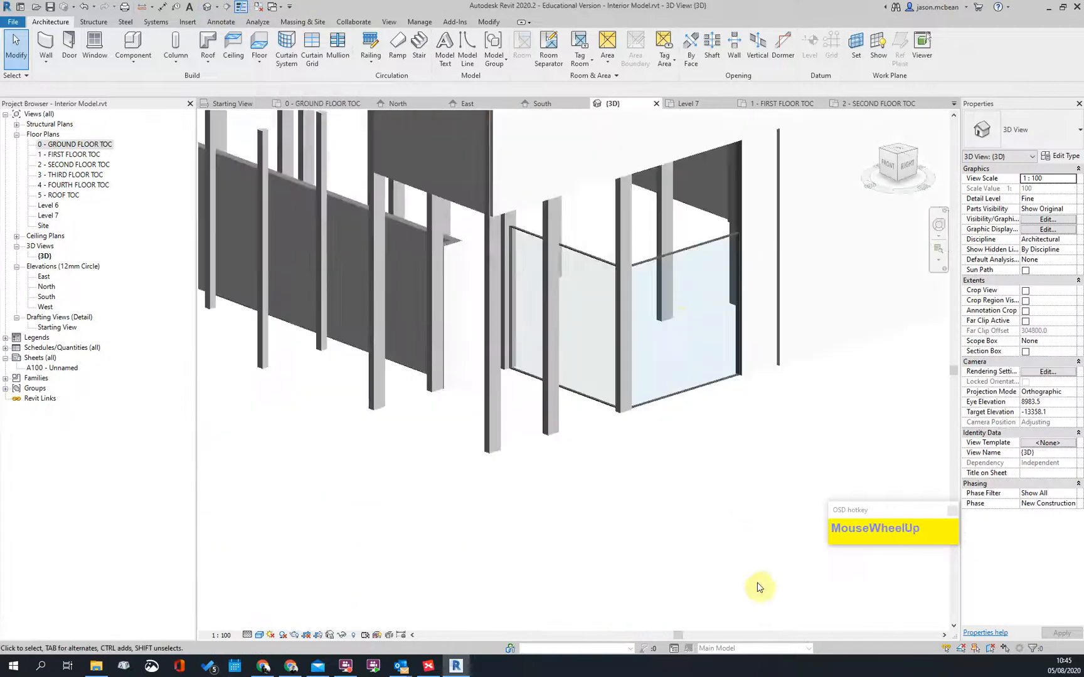
scroll(627, 168, up, 3)
click(630, 237)
click(1060, 155)
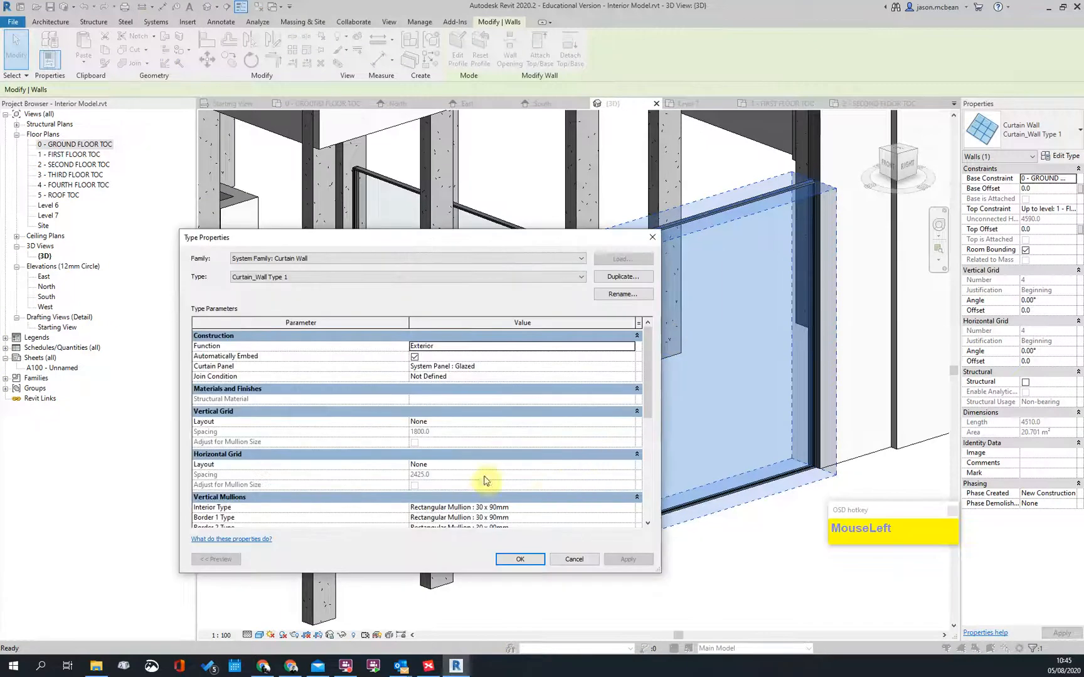
scroll(483, 382, down, 3)
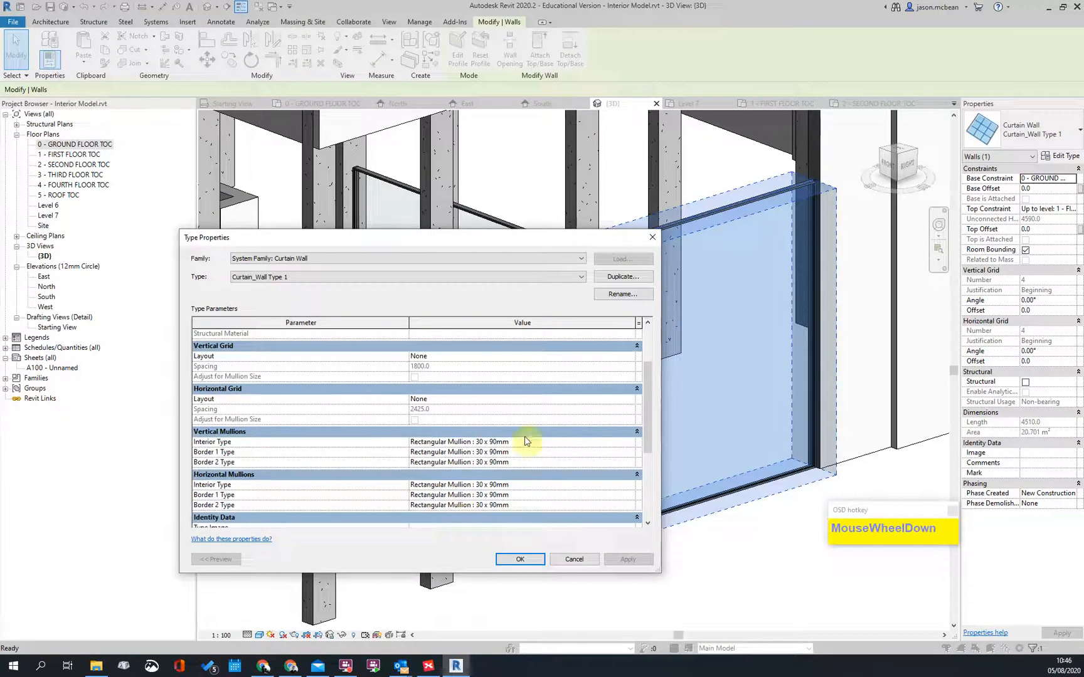
scroll(452, 434, up, 3)
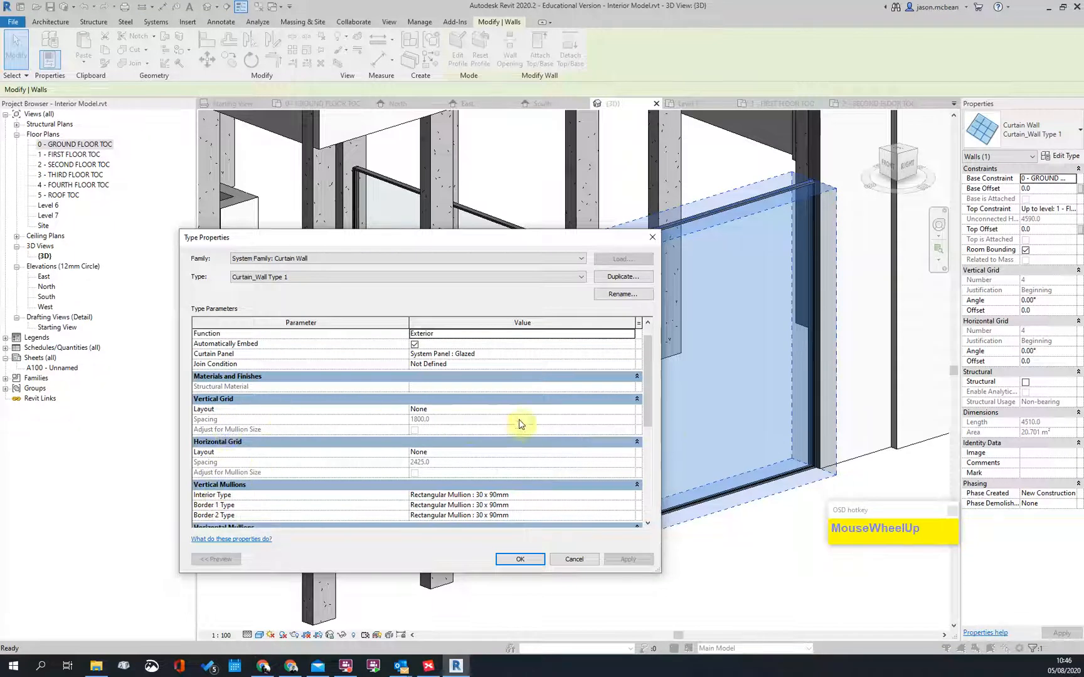
click(629, 411)
click(629, 409)
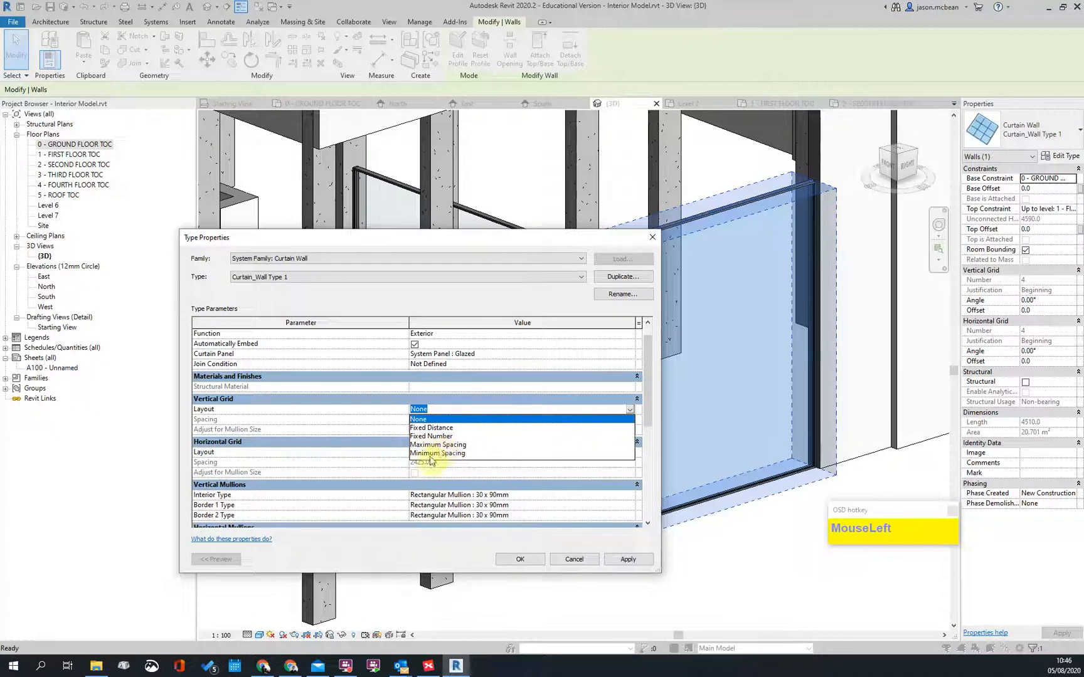
Step: Set the vertical grid to Maximum Spacing of 2400 and apply the type change
click(438, 444)
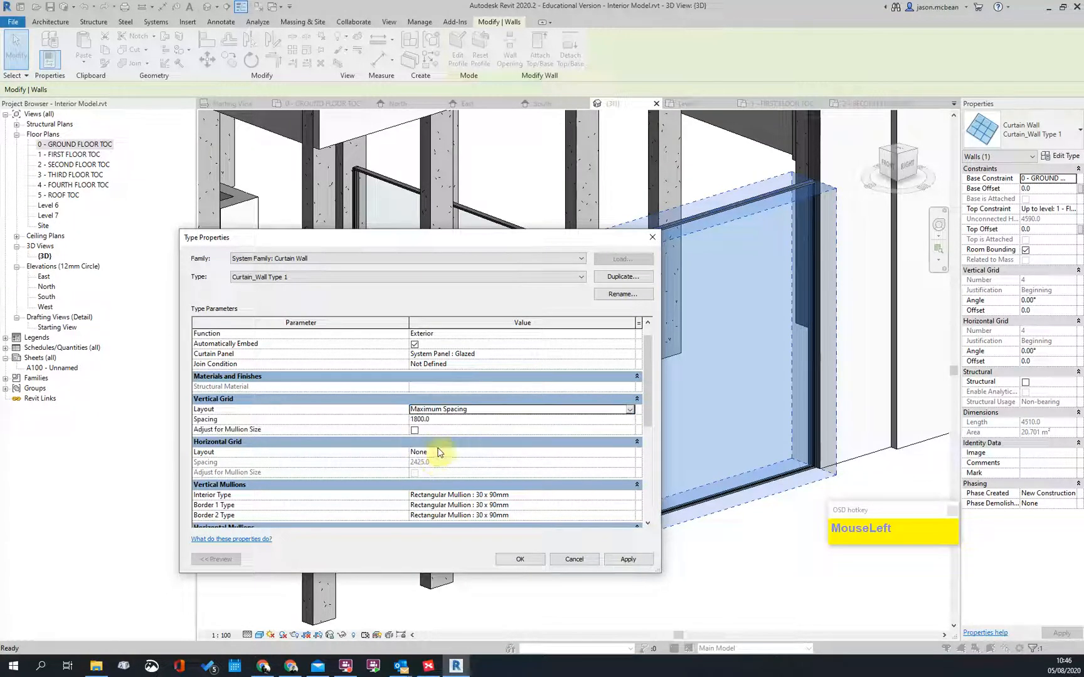
click(459, 419)
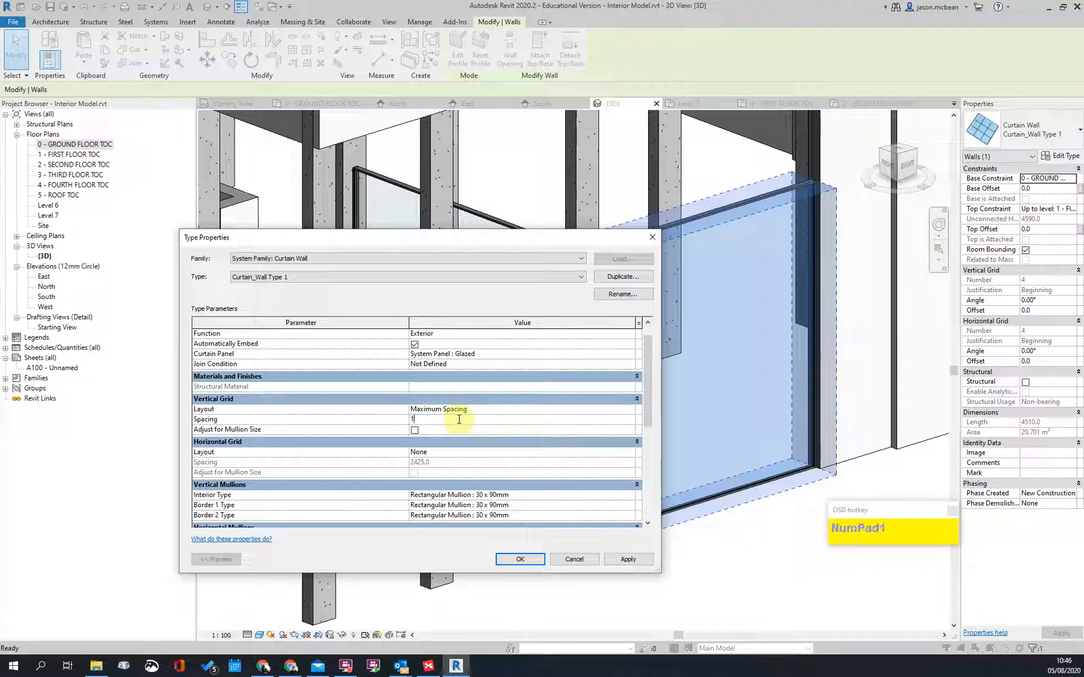
text(1800)
key(Return)
click(458, 421)
text(00.0)
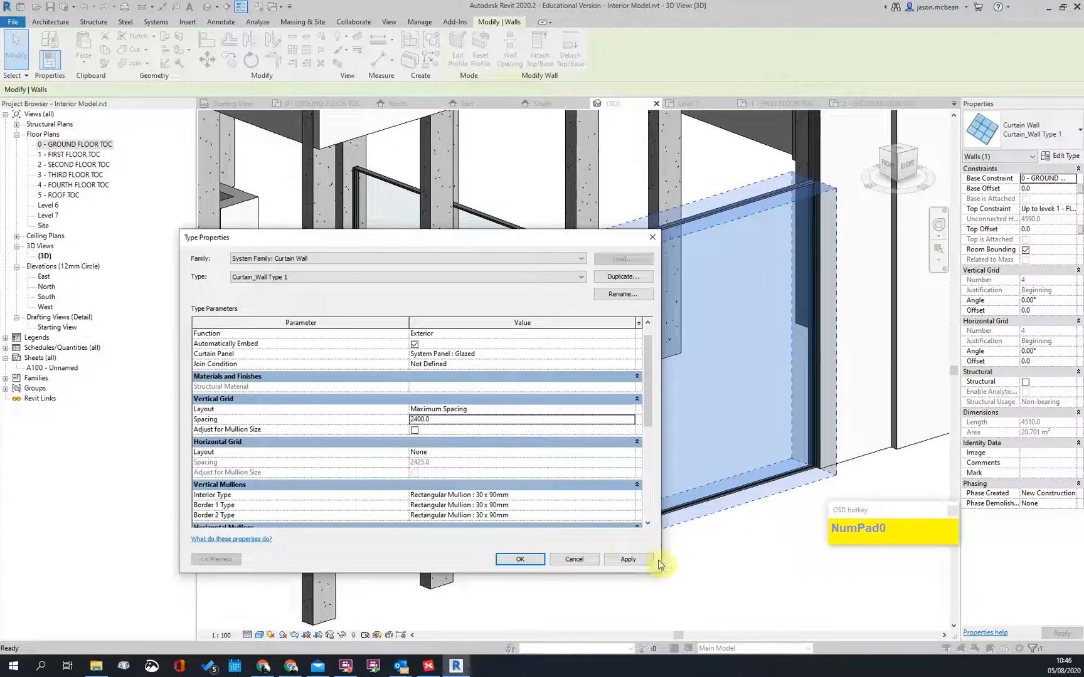
click(628, 560)
click(520, 560)
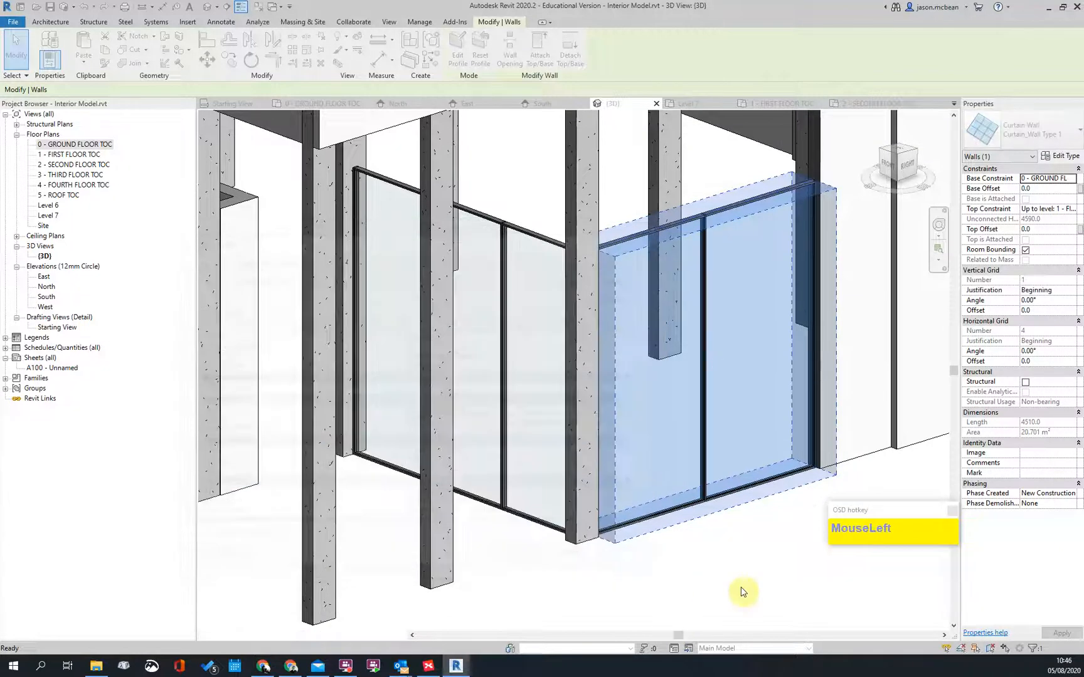
key(Escape)
scroll(729, 388, down, 2)
Step: Select the lobby curtain wall while orbiting the 3D view around it
click(694, 349)
scroll(496, 537, down, 2)
shift+middle_drag(496, 537, 517, 499)
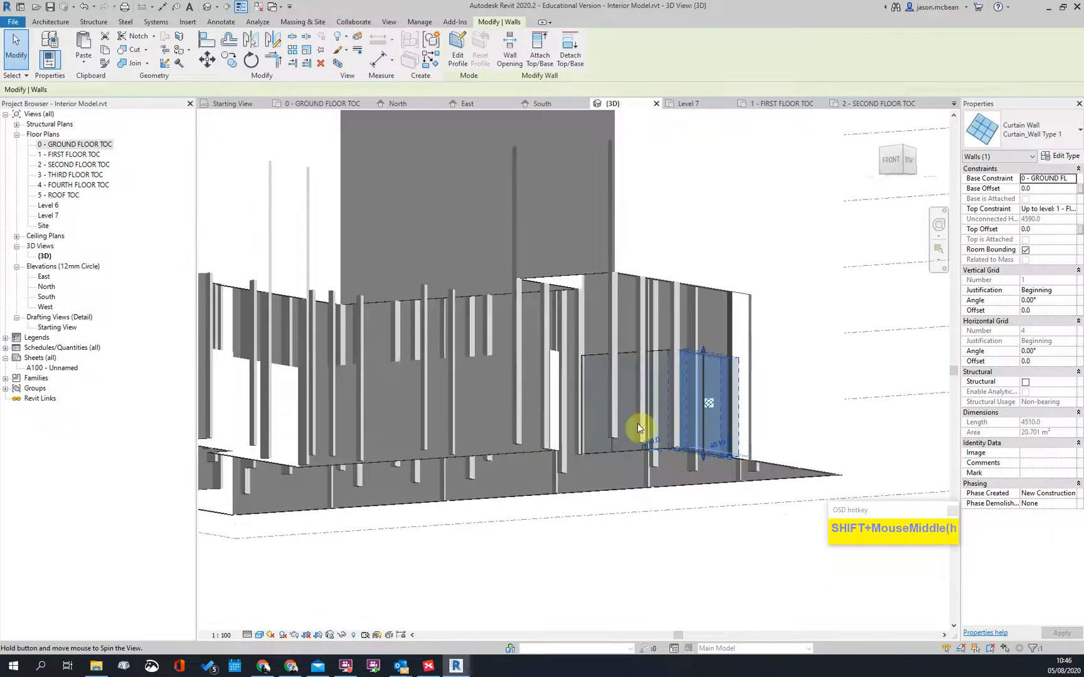
scroll(717, 448, up, 4)
key(Escape)
click(707, 326)
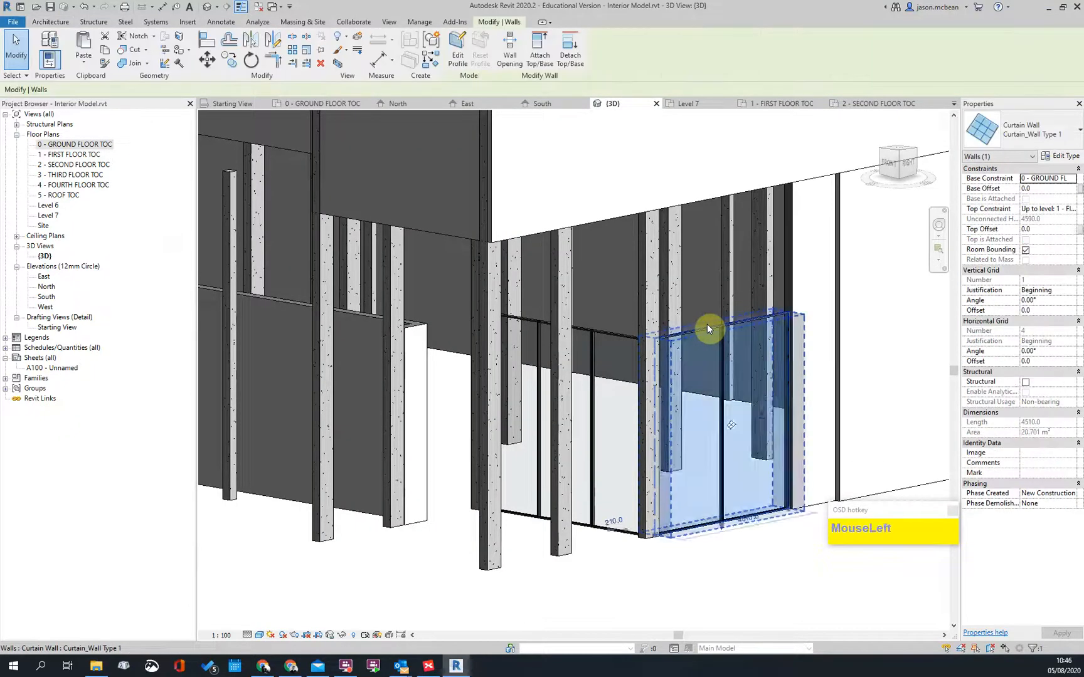
scroll(717, 436, down, 2)
key(Escape)
scroll(717, 357, up, 2)
click(689, 301)
shift+middle_drag(688, 297, 700, 438)
shift+middle_drag(786, 308, 979, 188)
Step: Duplicate Curtain_Wall Type 1 and clear the proposed new type name
click(1065, 156)
click(646, 278)
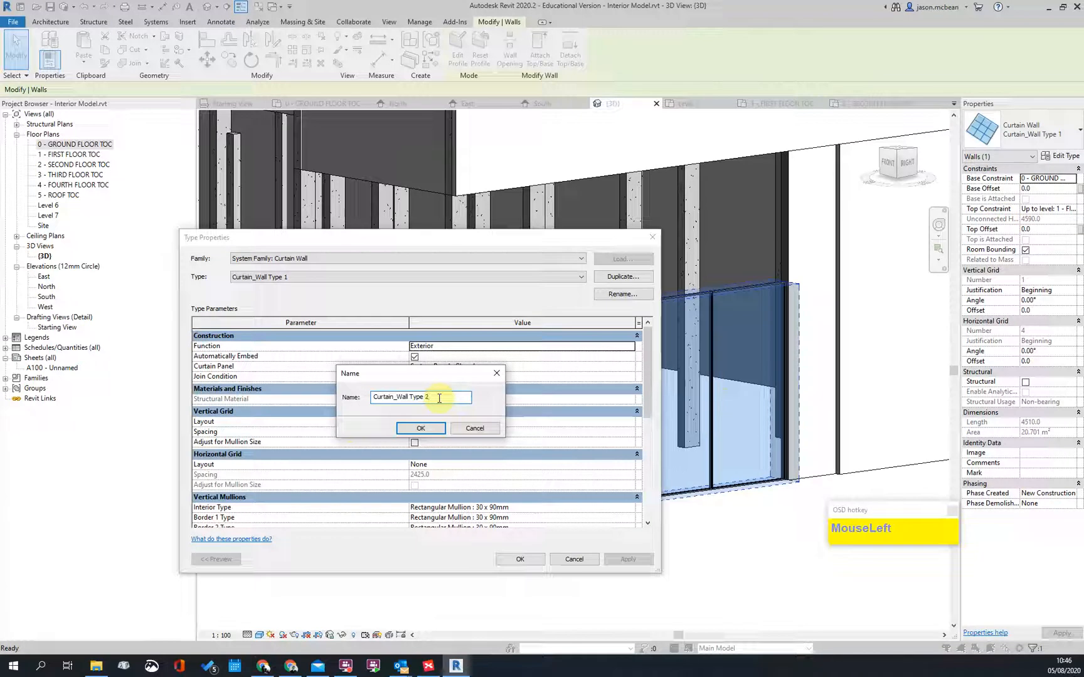
drag(432, 399, 328, 401)
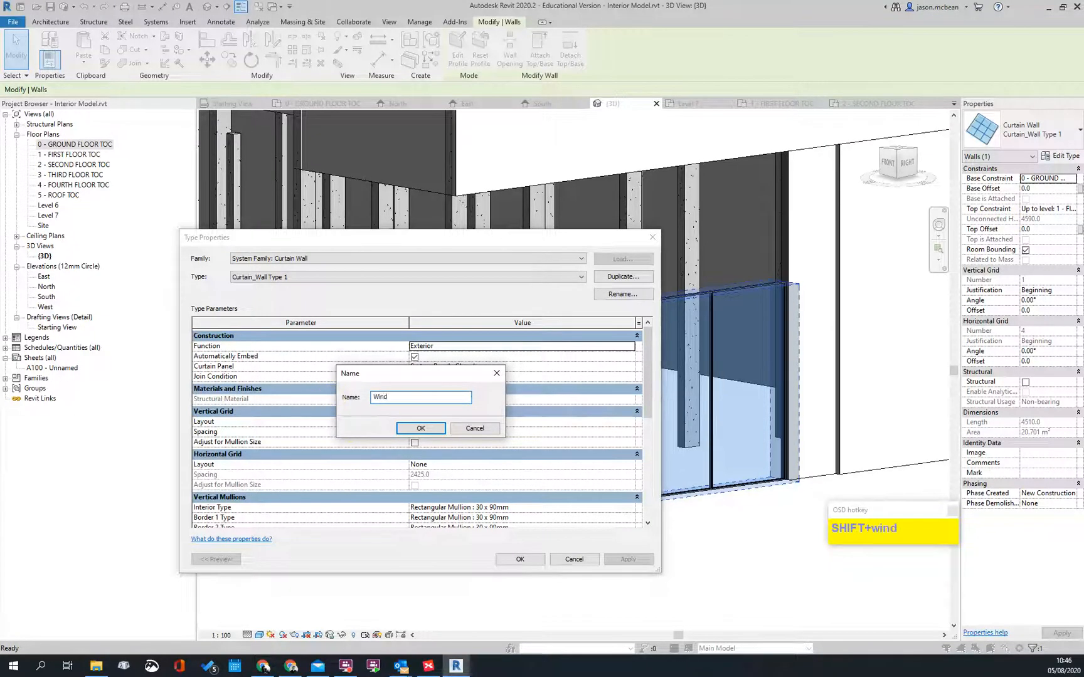
key(BackSpace)
key(BackSpace)
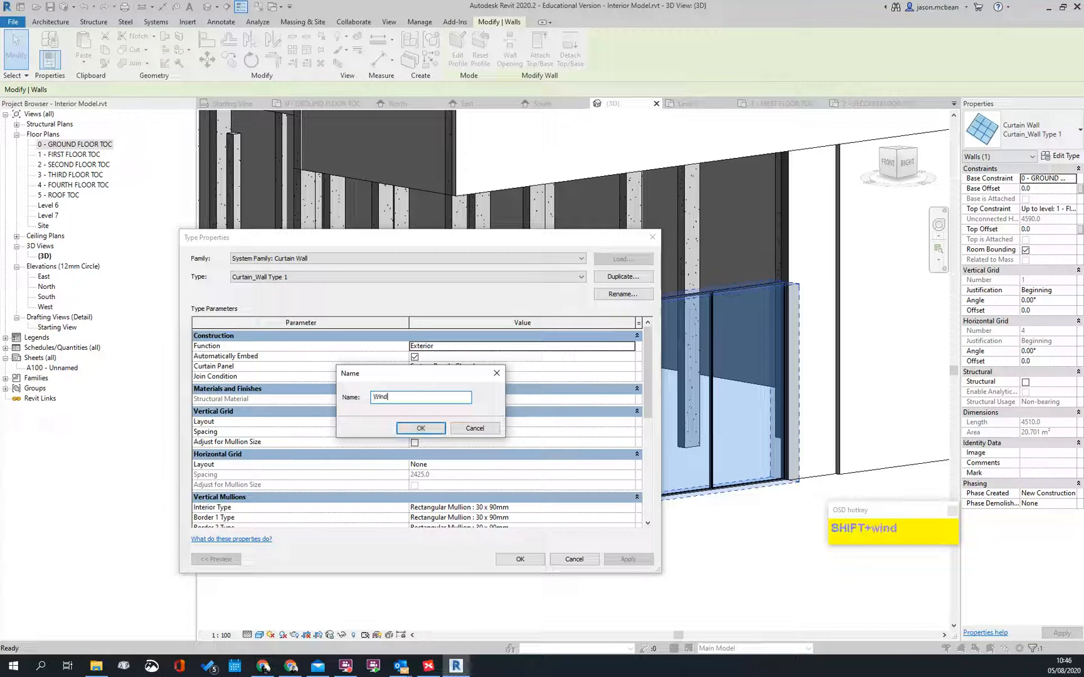
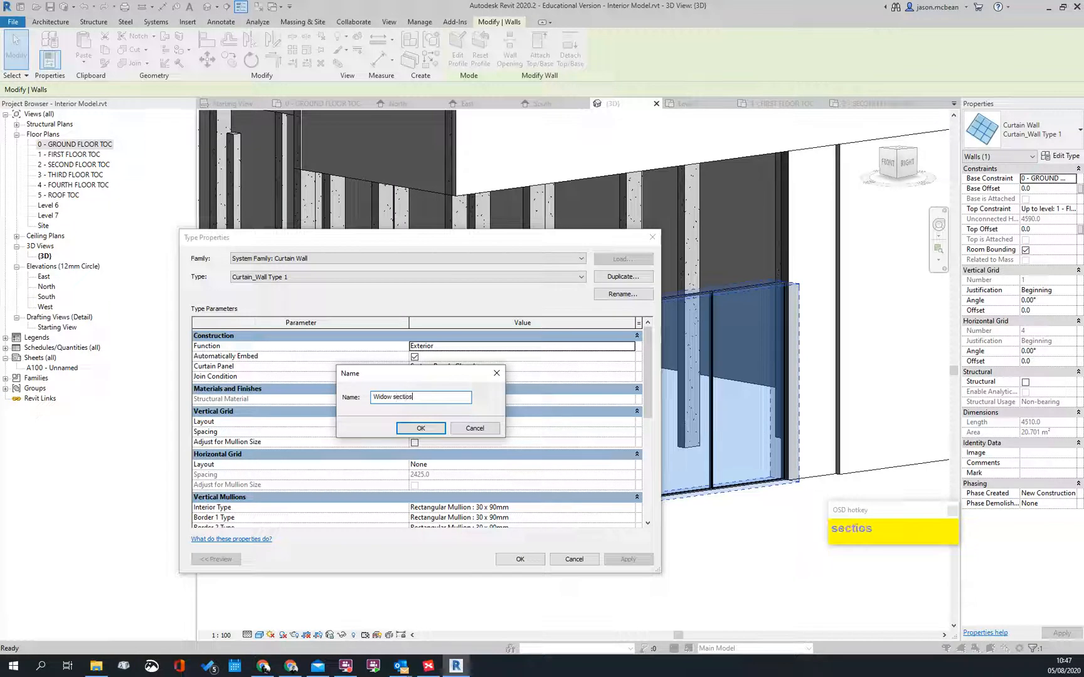
Step: Rename the duplicated curtain wall type to 'Widow Type 1'
key(Return)
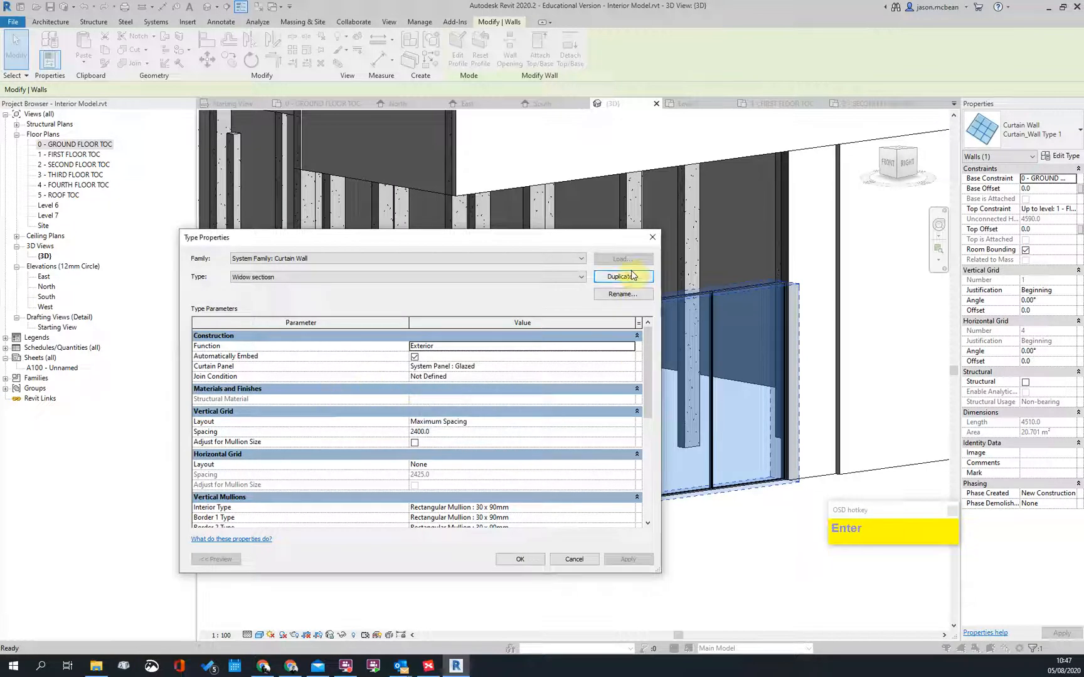
click(631, 297)
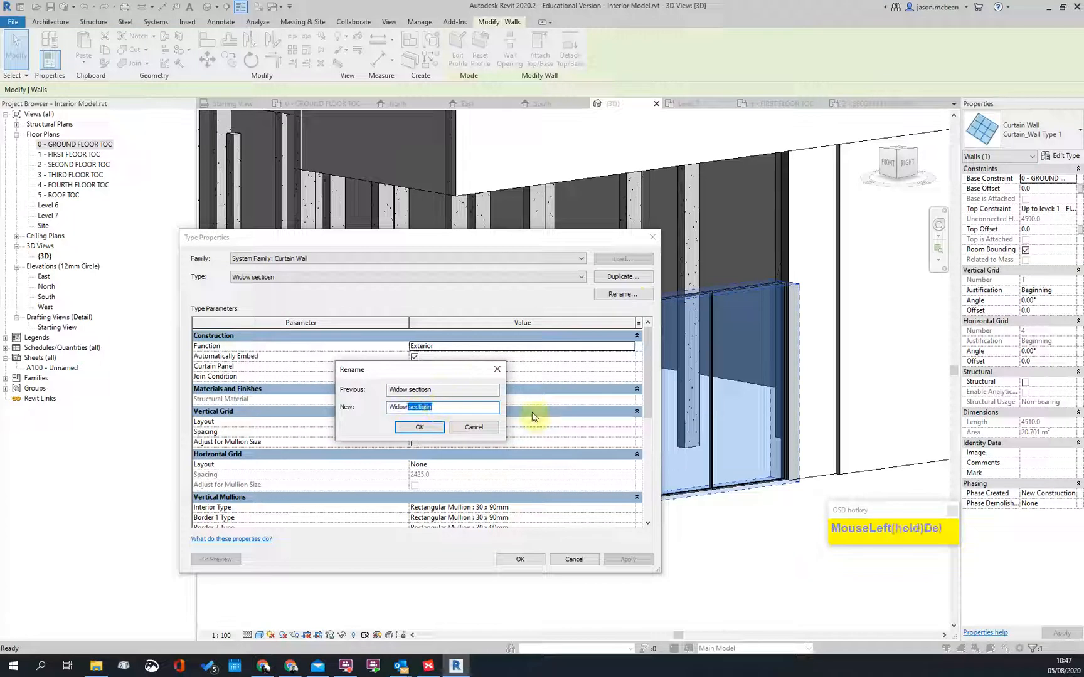
key(BackSpace)
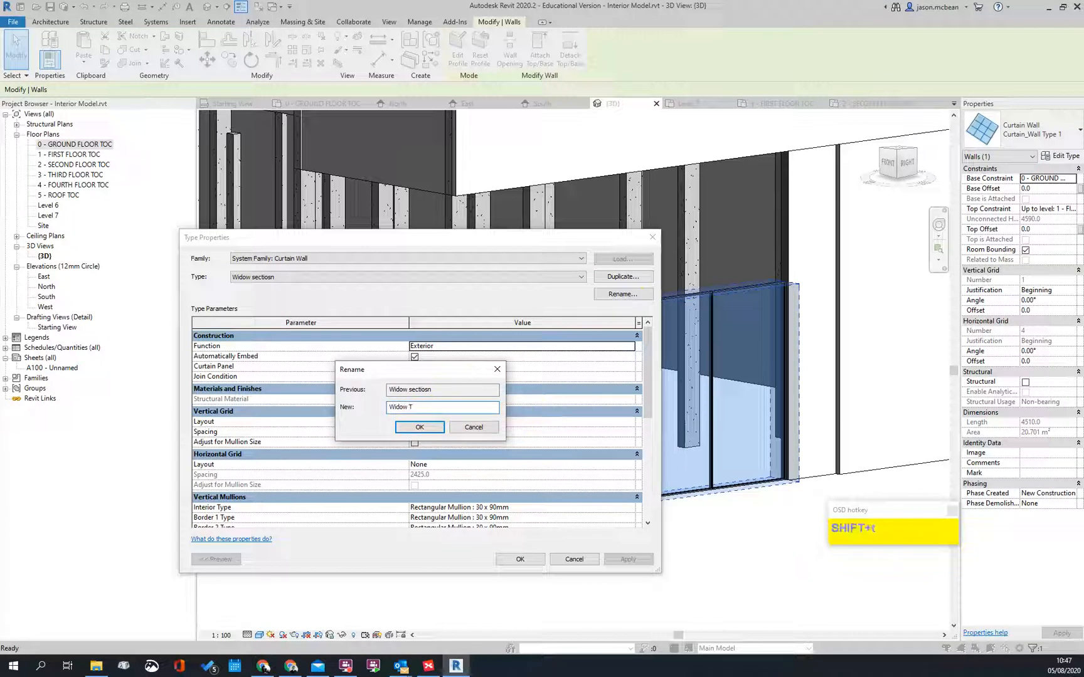
key(Return)
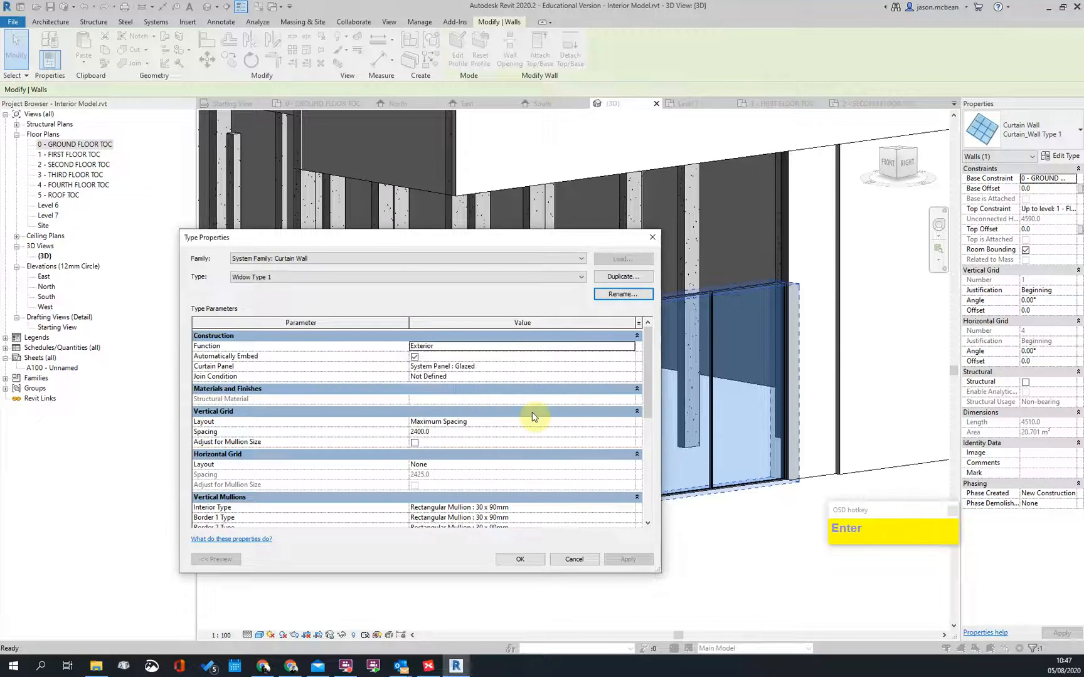
Step: Set the type's Vertical Grid Layout to None
scroll(429, 374, down, 1)
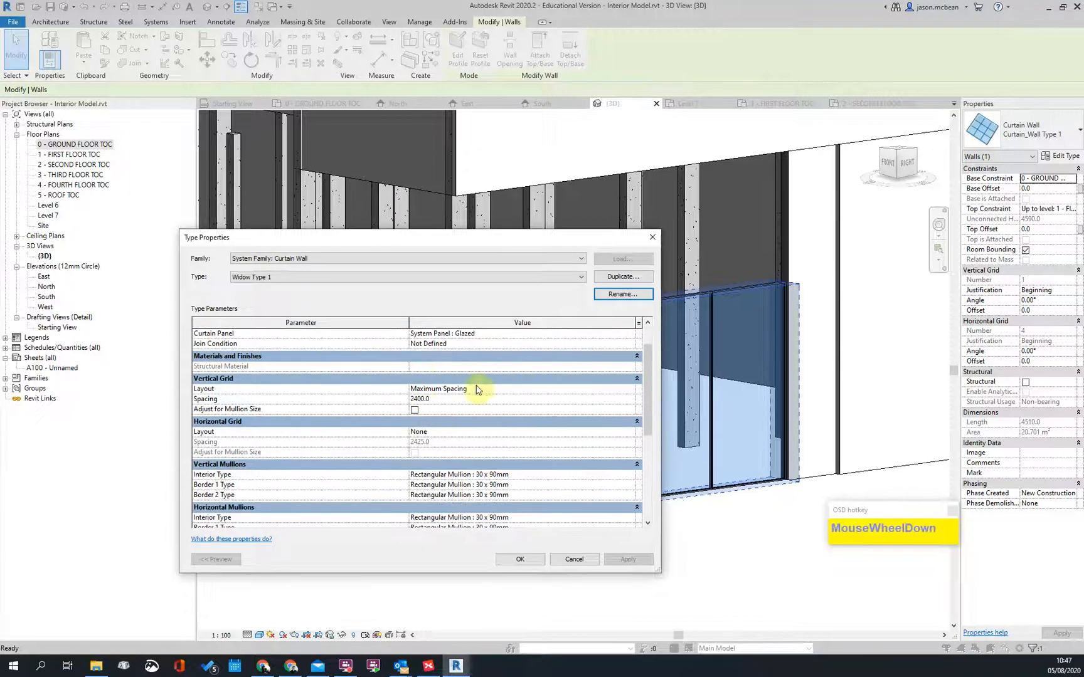
click(630, 392)
click(418, 399)
Step: Apply the type changes, accept the detached-gridline warning, and clear the selection
click(520, 559)
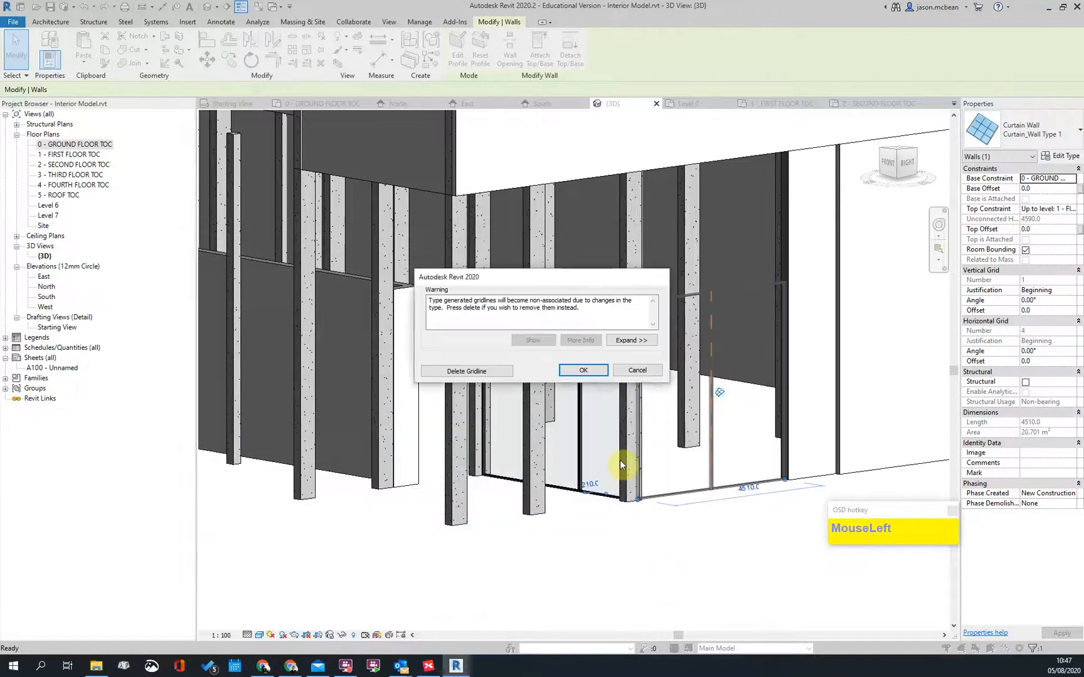
click(588, 363)
click(809, 582)
key(Escape)
Step: Switch the glazed curtain wall to Curtain_Wall Type 1 in the Type Selector
click(718, 291)
key(Escape)
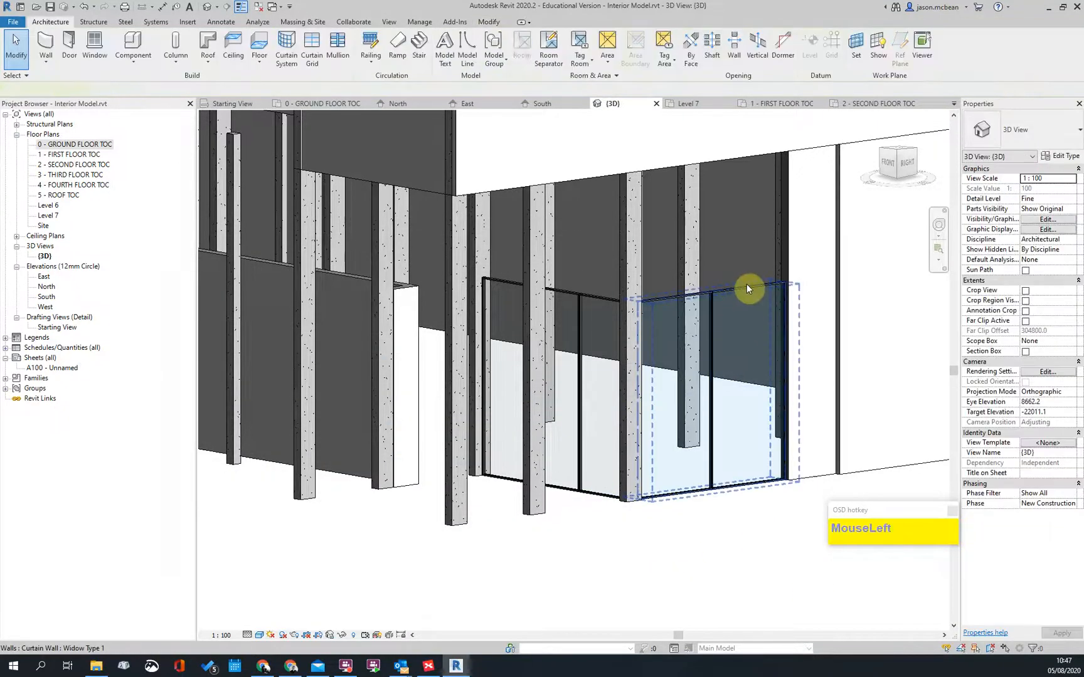
click(745, 285)
click(1043, 116)
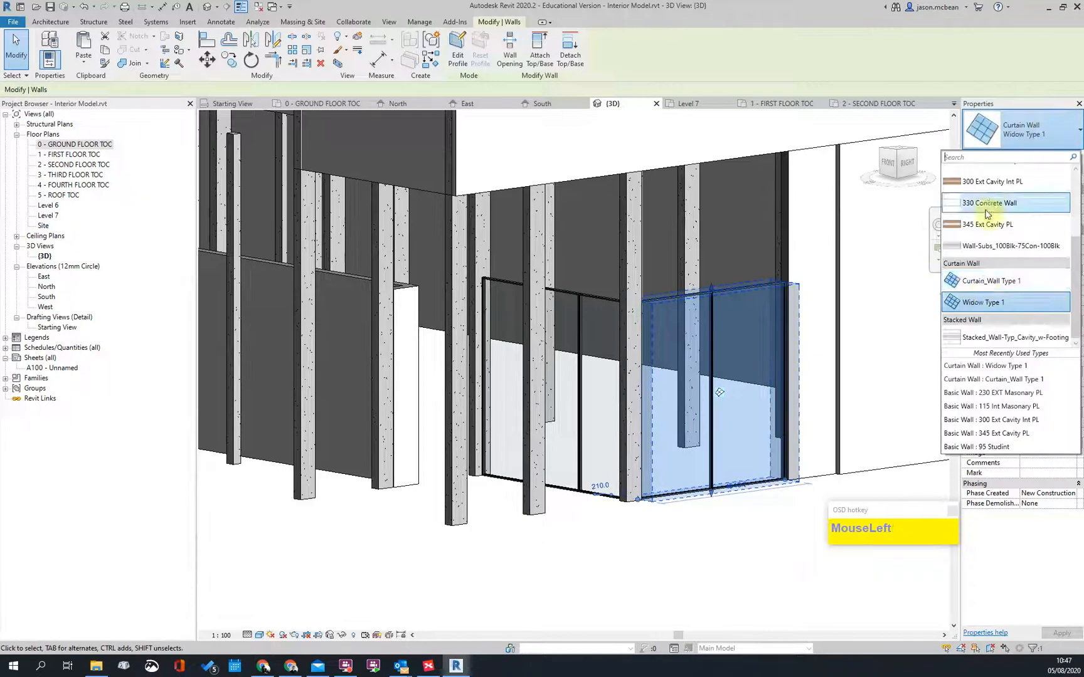
click(983, 284)
key(Escape)
Step: Orbit to the walls, start Trim/Extend (TS) and pick the masonry wall beside the window
scroll(699, 494, up, 2)
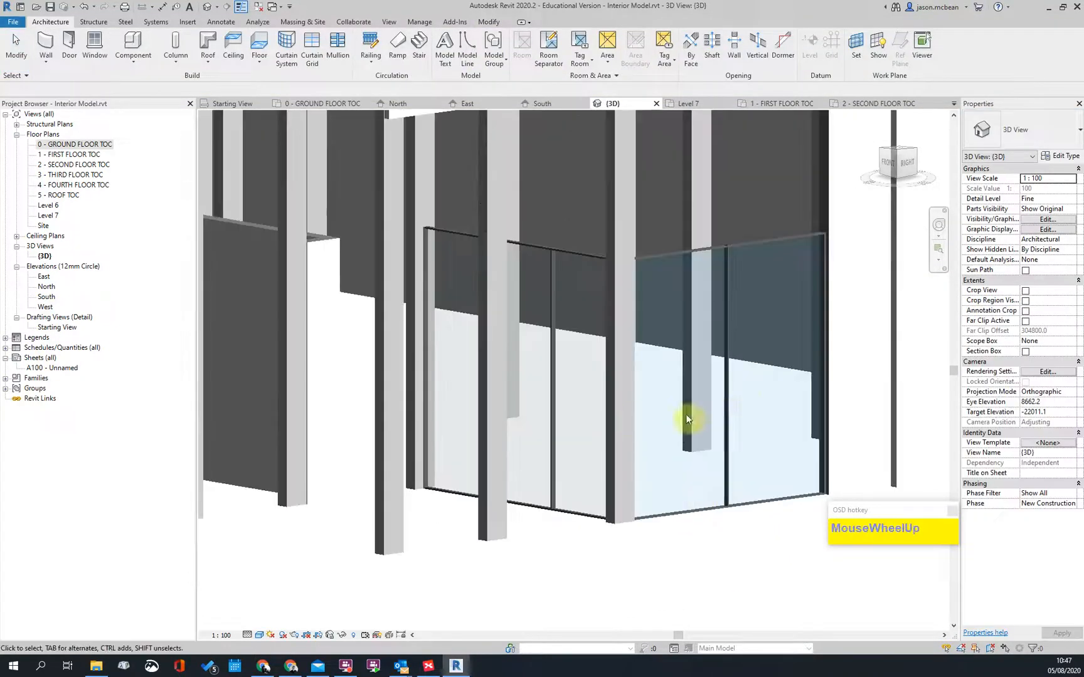
scroll(631, 421, down, 2)
shift+middle_drag(674, 465, 684, 401)
scroll(486, 342, up, 5)
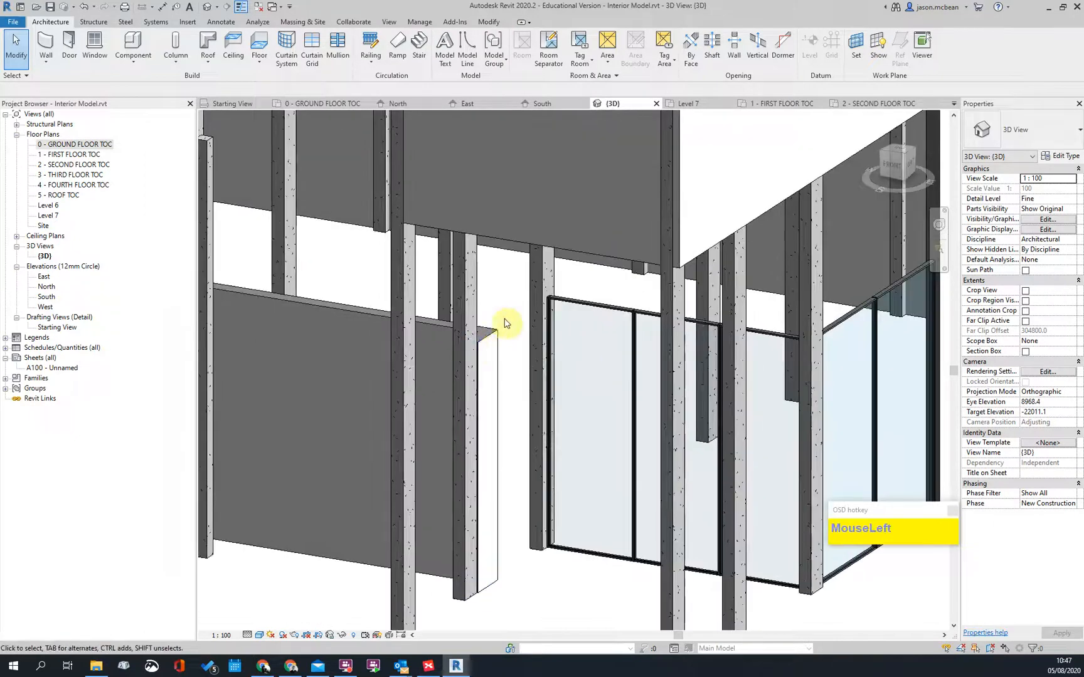
scroll(549, 289, up, 3)
key(t)
key(s)
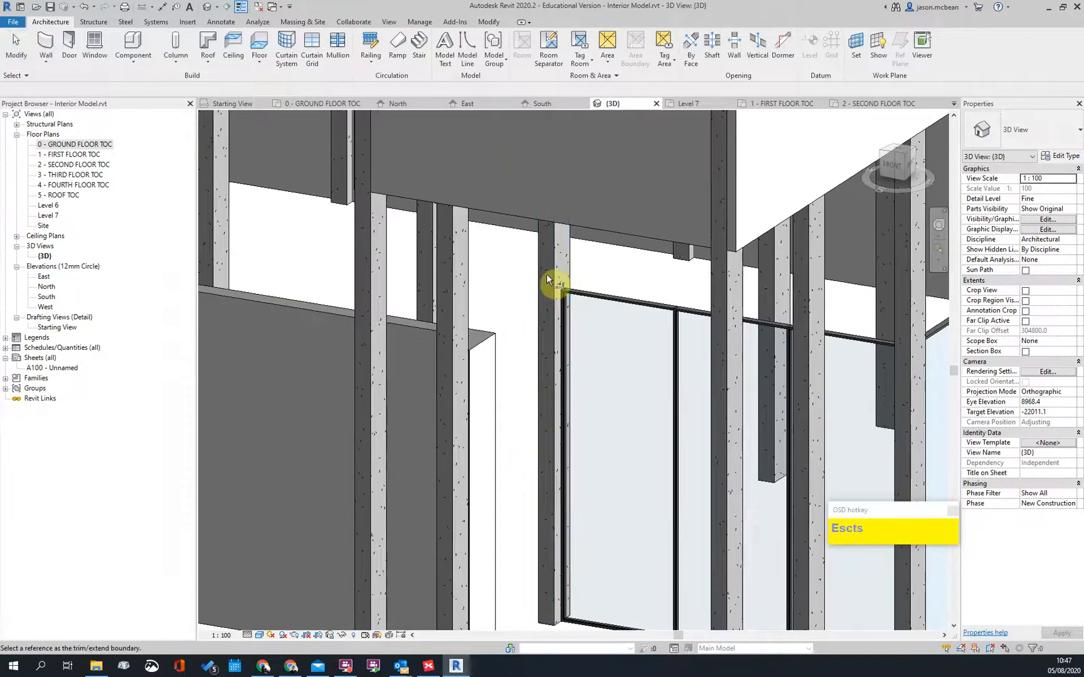
scroll(553, 282, down, 4)
scroll(527, 338, up, 2)
click(542, 298)
scroll(615, 290, down, 3)
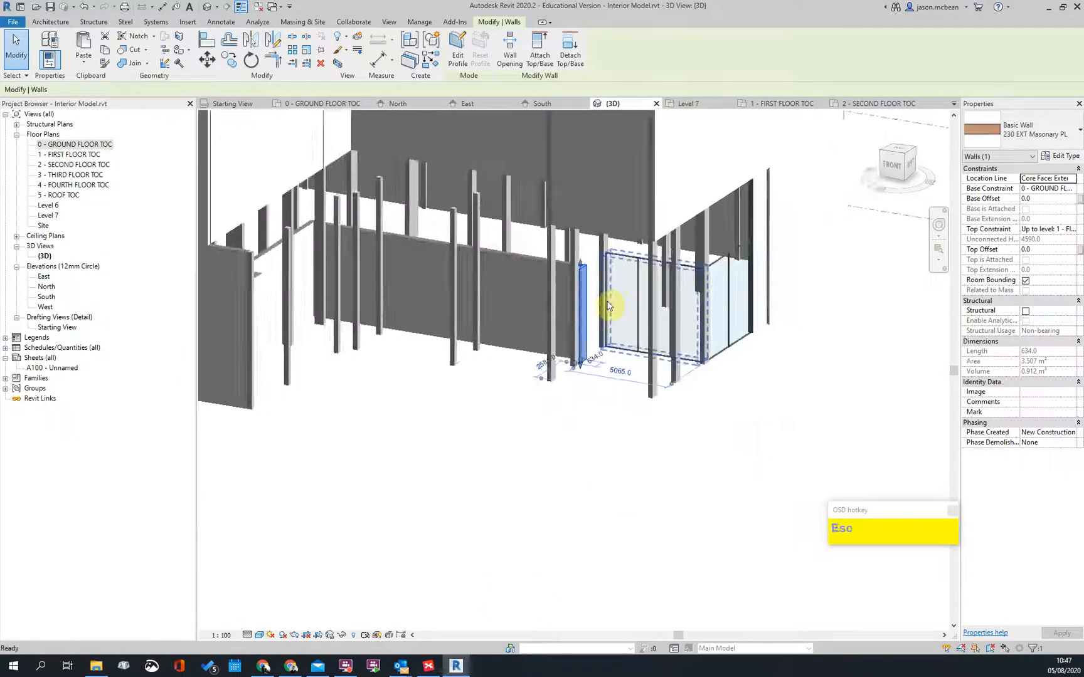
key(Escape)
Step: Orbit around the window wall, then open the 0 - GROUND FLOOR TOC plan
scroll(615, 363, up, 3)
shift+middle_drag(615, 364, 579, 375)
scroll(585, 283, down, 3)
scroll(617, 266, up, 3)
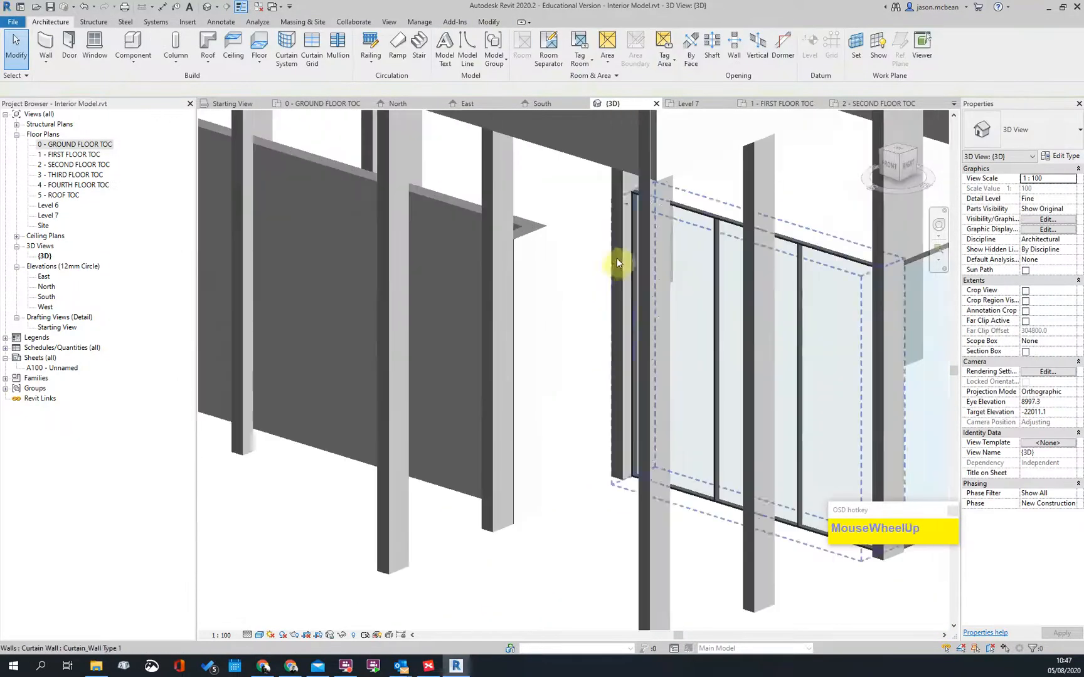
scroll(565, 270, down, 3)
double_click(85, 144)
Step: Extend the vertical wall beside ShopG0001 to the horizontal wall and exit Trim/Extend
scroll(490, 286, up, 5)
scroll(483, 294, up, 1)
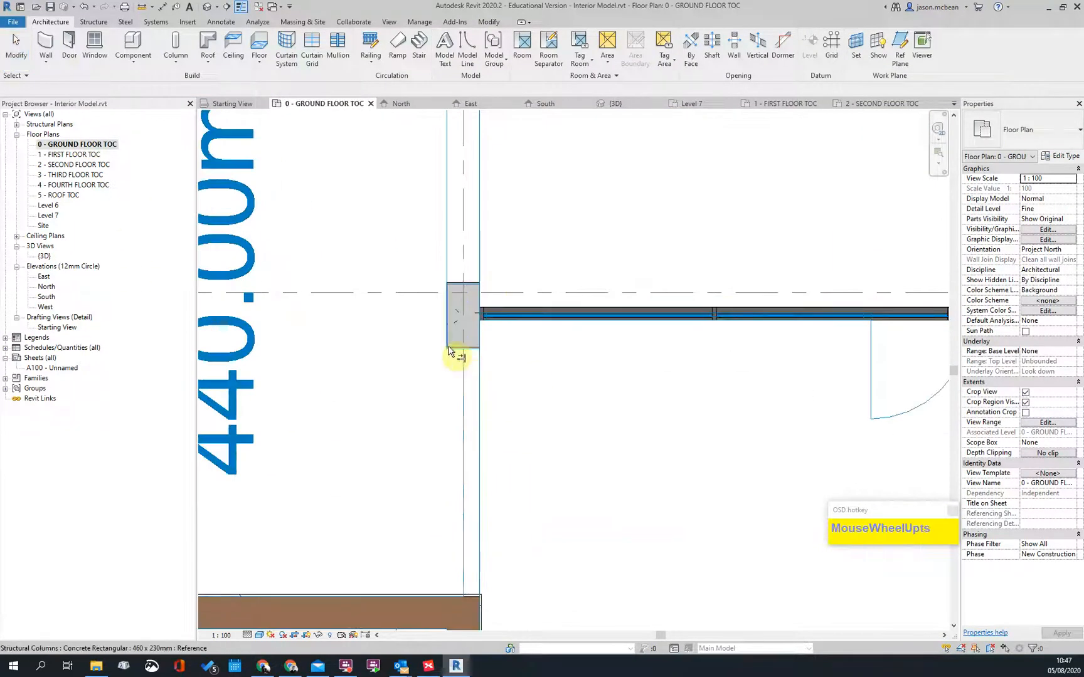
scroll(452, 355, up, 3)
scroll(528, 447, down, 3)
click(485, 388)
scroll(468, 339, down, 3)
key(Escape)
Step: Pan across the ground floor plan toward the toilets
scroll(583, 266, up, 1)
scroll(385, 305, up, 2)
scroll(435, 404, down, 5)
middle_drag(504, 346, 512, 438)
key(Escape)
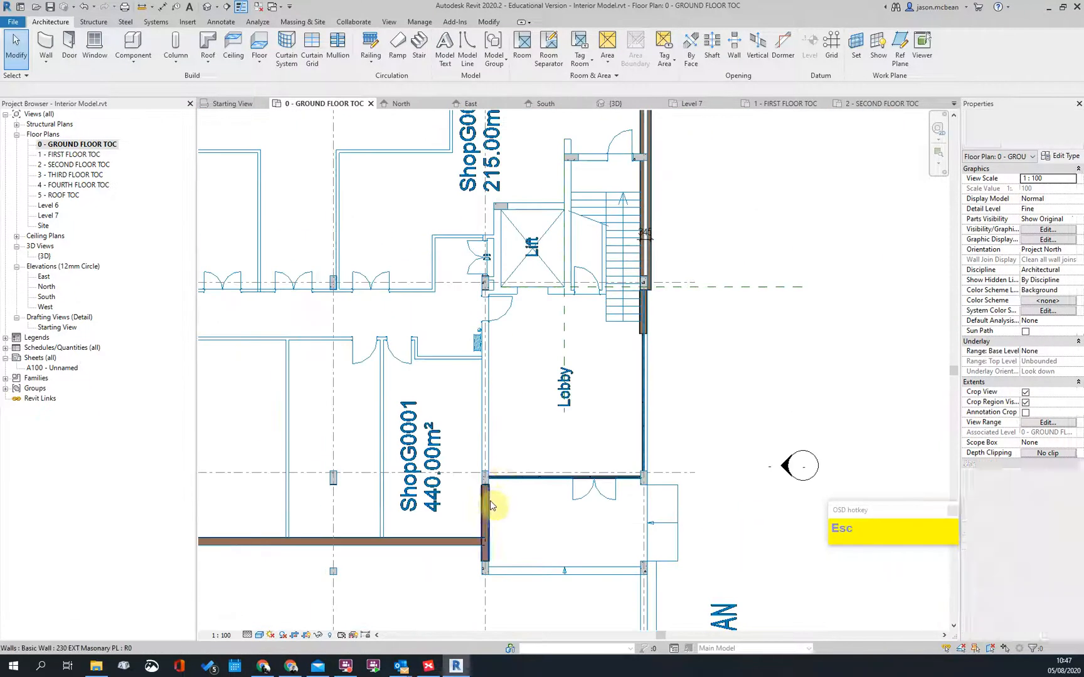
scroll(525, 435, down, 4)
scroll(525, 472, up, 2)
scroll(643, 256, down, 3)
scroll(643, 256, up, 4)
scroll(438, 510, down, 4)
scroll(462, 506, up, 3)
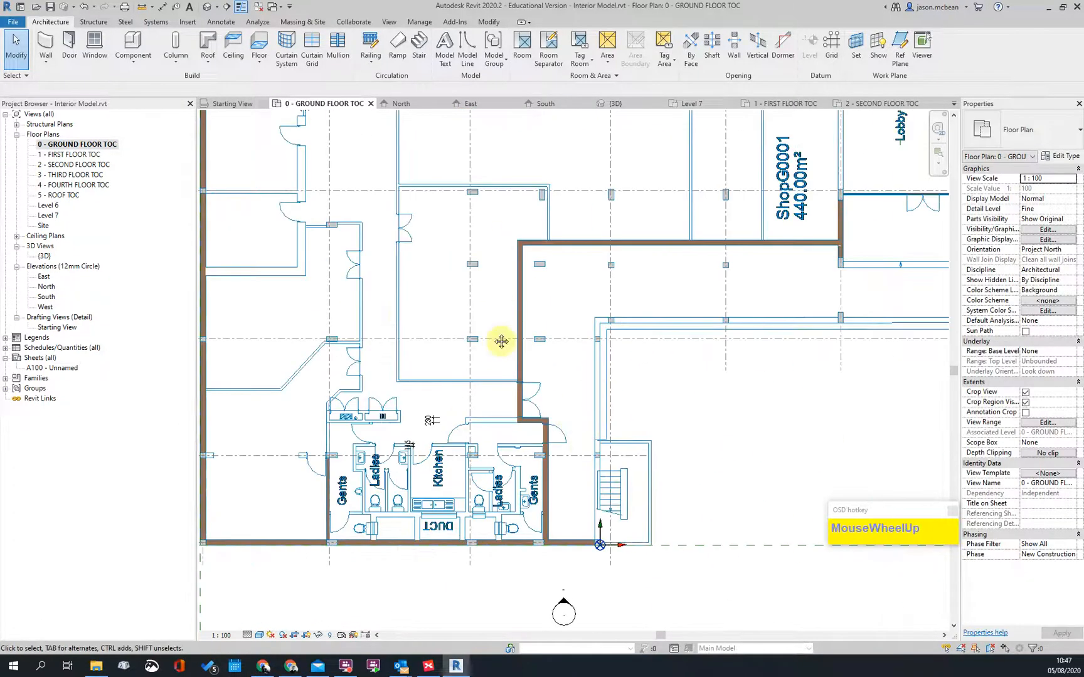
middle_drag(627, 336, 721, 353)
scroll(720, 353, down, 1)
scroll(424, 514, up, 3)
middle_drag(706, 428, 649, 330)
scroll(768, 327, down, 2)
middle_drag(812, 369, 672, 377)
key(Escape)
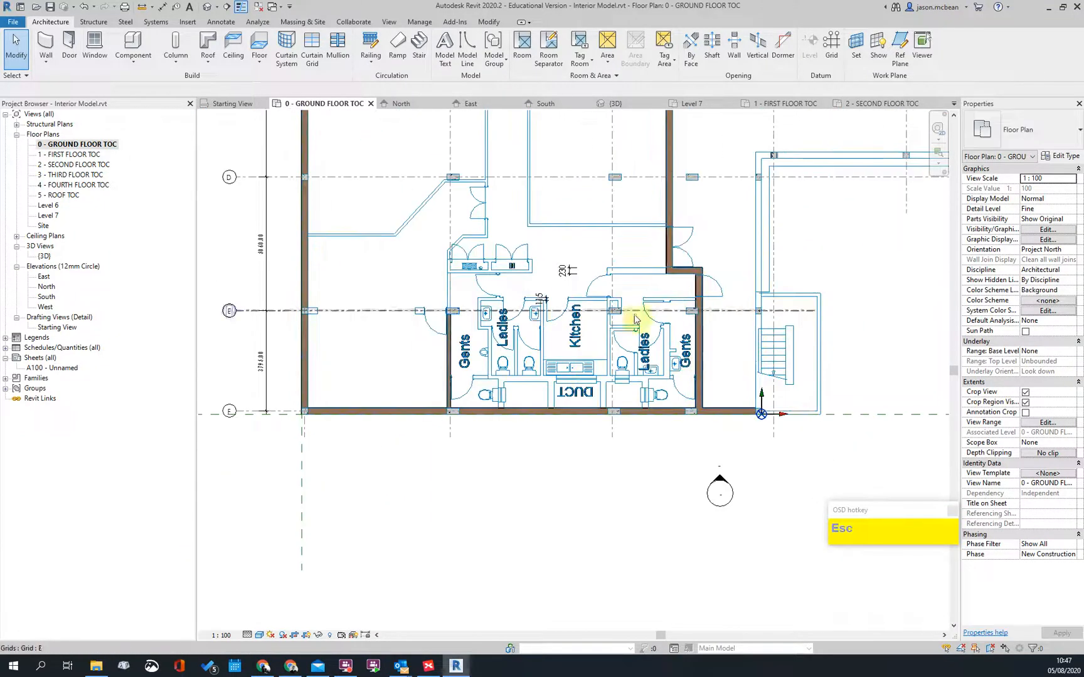
Step: Pan around the plan corners to bring grids A, 1, and 5 to 7 into view
scroll(621, 375, down, 1)
scroll(621, 375, up, 1)
scroll(476, 271, down, 2)
scroll(605, 310, up, 1)
scroll(605, 307, down, 2)
middle_drag(414, 239, 430, 418)
scroll(510, 185, up, 2)
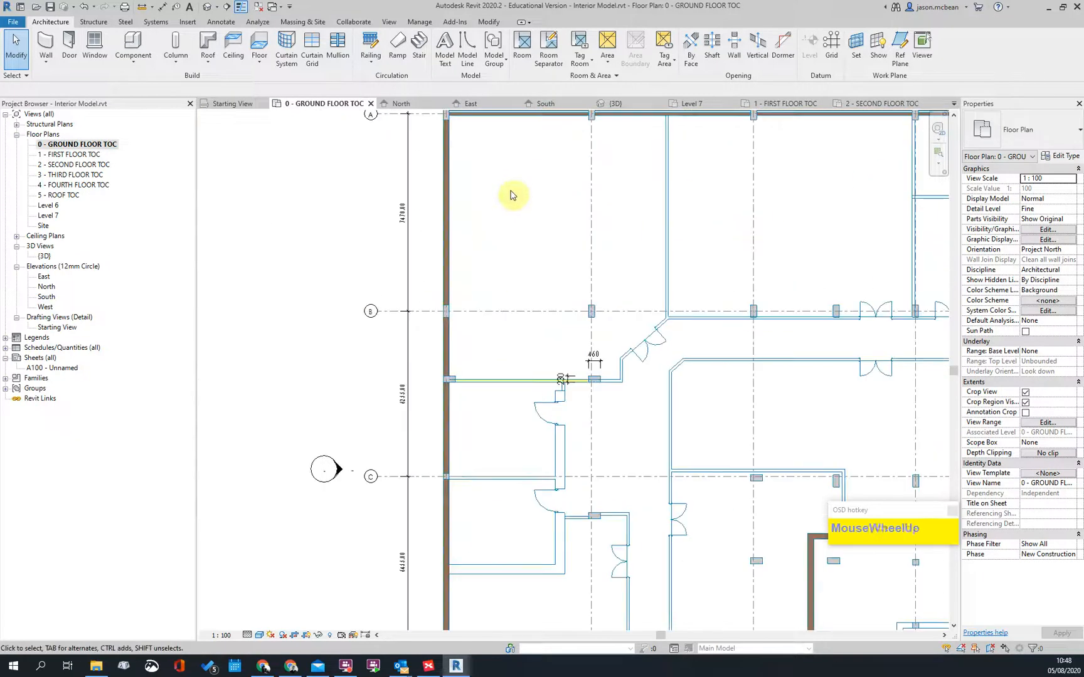
middle_drag(518, 217, 449, 467)
middle_drag(784, 360, 360, 344)
scroll(619, 336, up, 1)
middle_drag(612, 306, 284, 211)
key(Escape)
scroll(644, 219, down, 2)
scroll(631, 568, up, 2)
scroll(610, 342, down, 2)
scroll(612, 367, up, 1)
middle_drag(615, 113, 617, 206)
scroll(571, 495, up, 2)
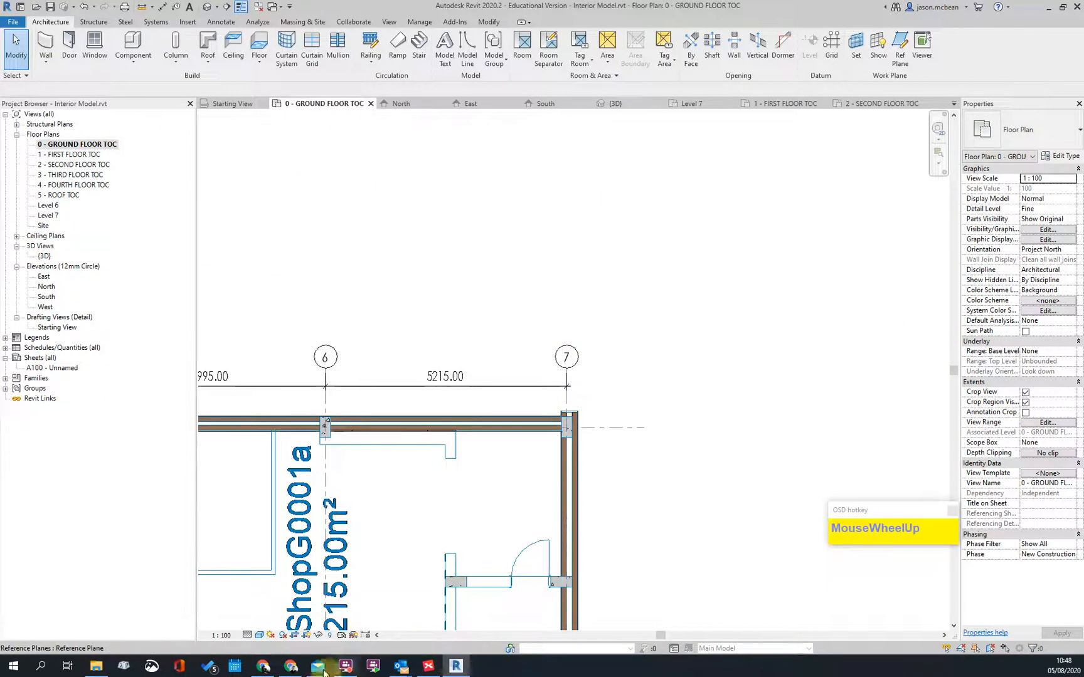
click(291, 668)
Step: In Google Maps, pan the 3D map and close The Fields place details
click(264, 667)
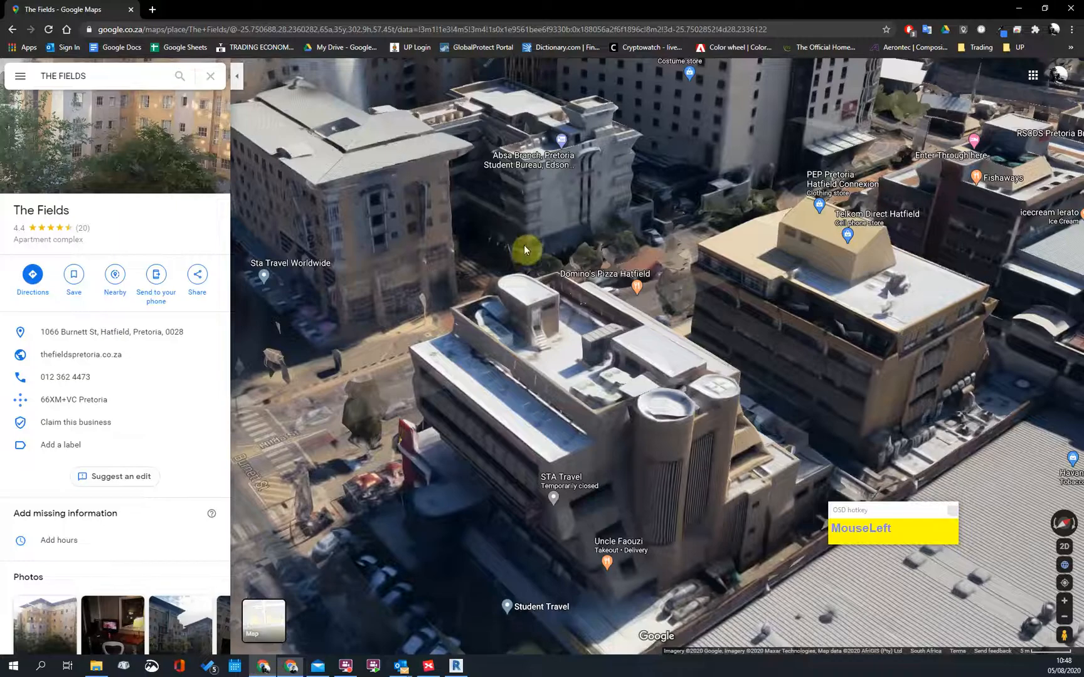
scroll(573, 502, up, 1)
click(762, 336)
drag(554, 367, 732, 242)
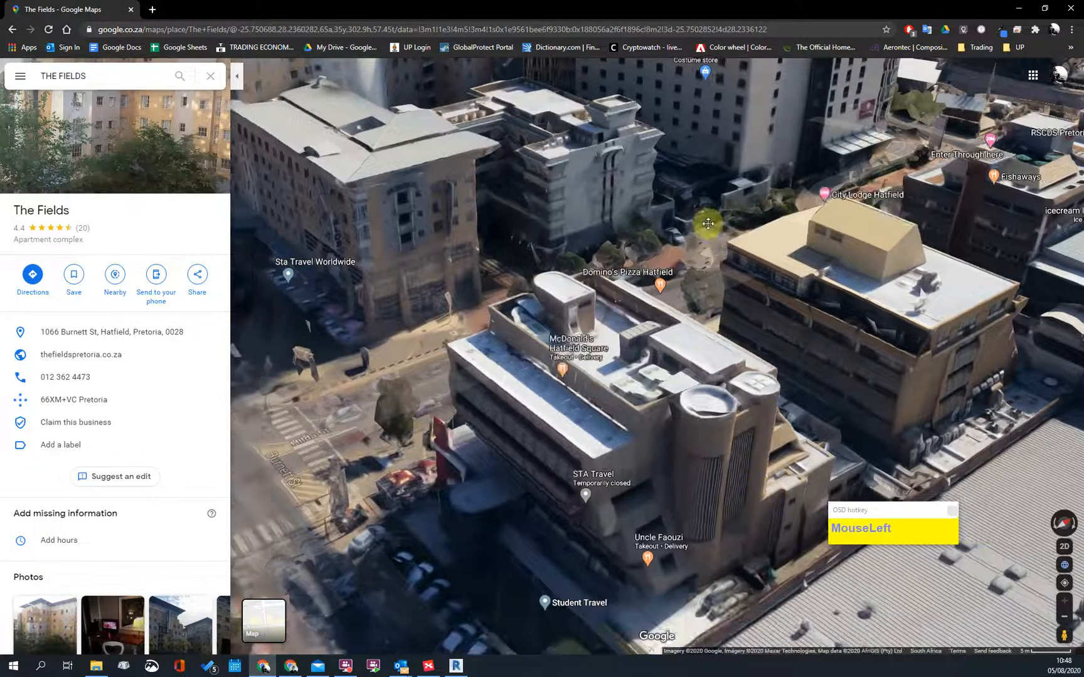
scroll(738, 299, up, 1)
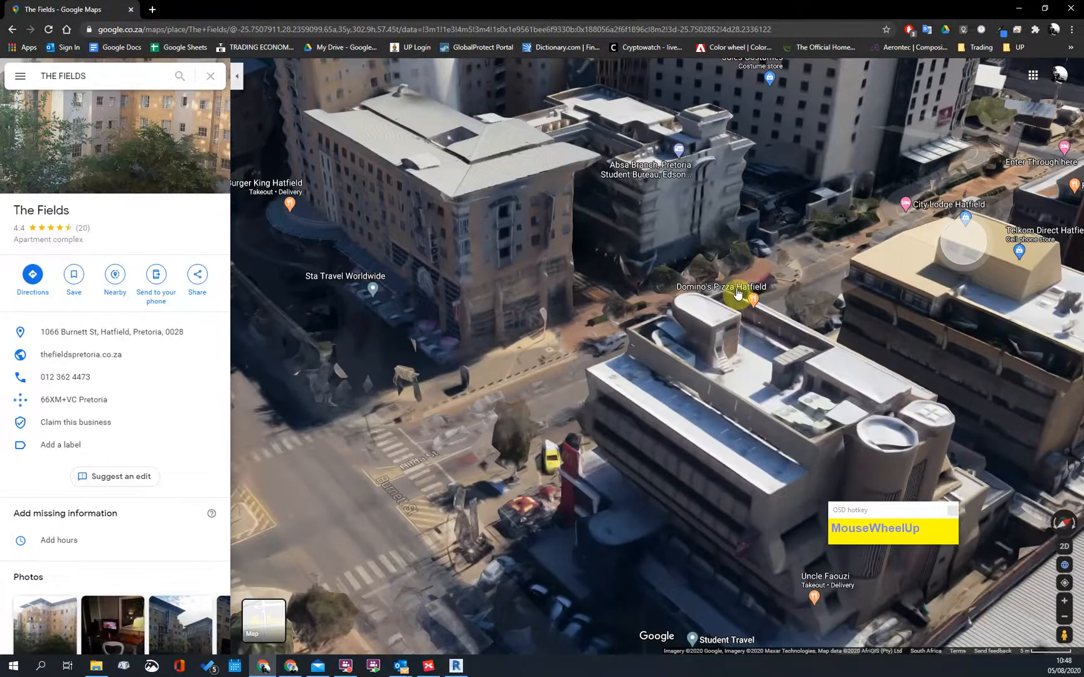
click(832, 296)
Step: Tilt and rotate the 3D map to view the nearby street from above
shift+drag(835, 297, 675, 377)
shift+drag(464, 281, 546, 546)
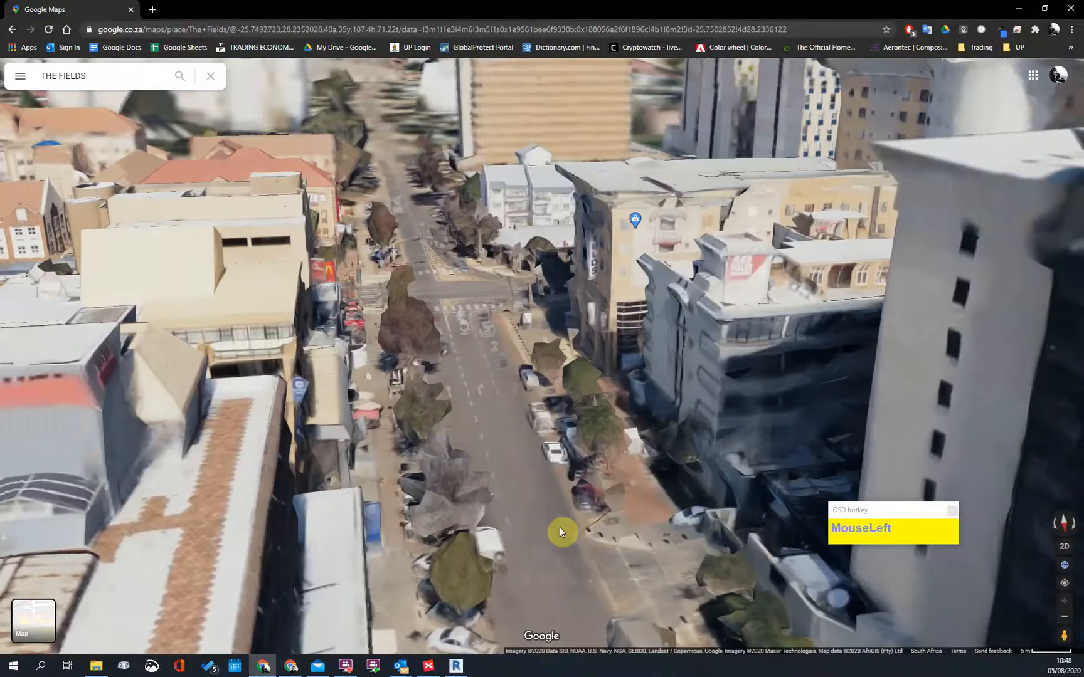
scroll(711, 502, up, 1)
drag(548, 537, 520, 426)
drag(998, 630, 545, 425)
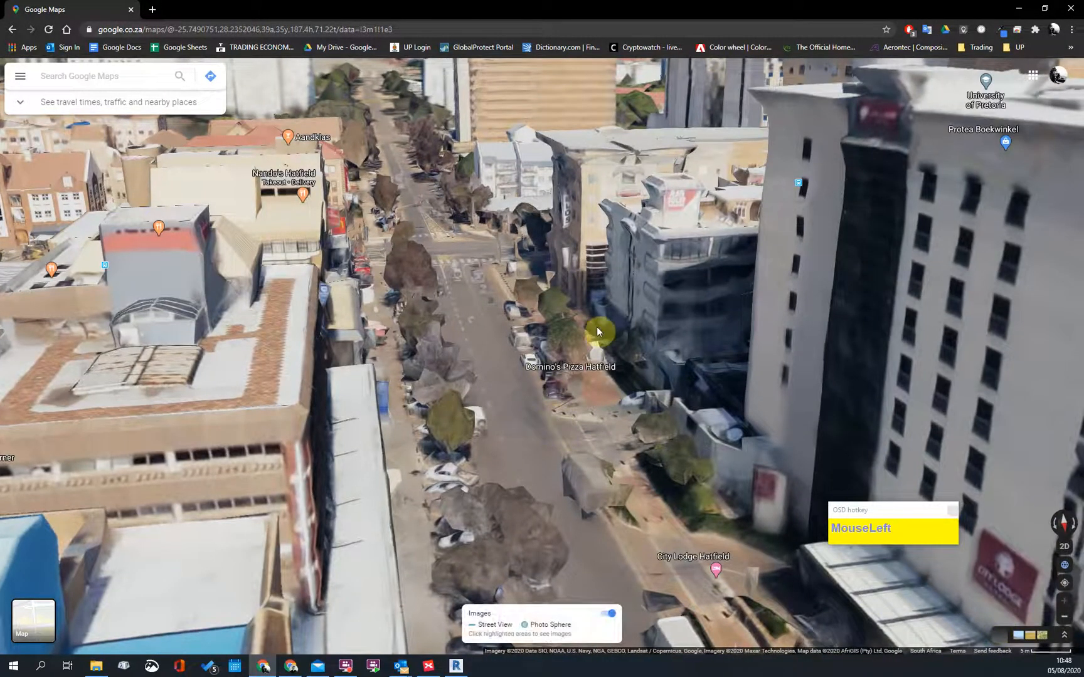
scroll(530, 469, up, 1)
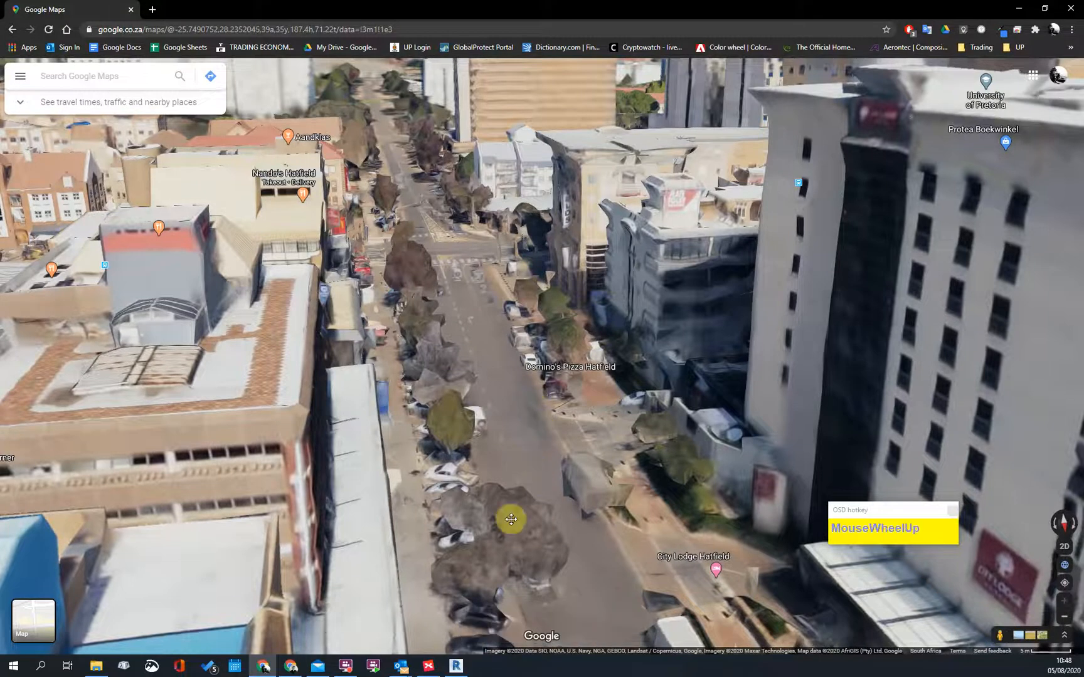
shift+drag(476, 462, 898, 537)
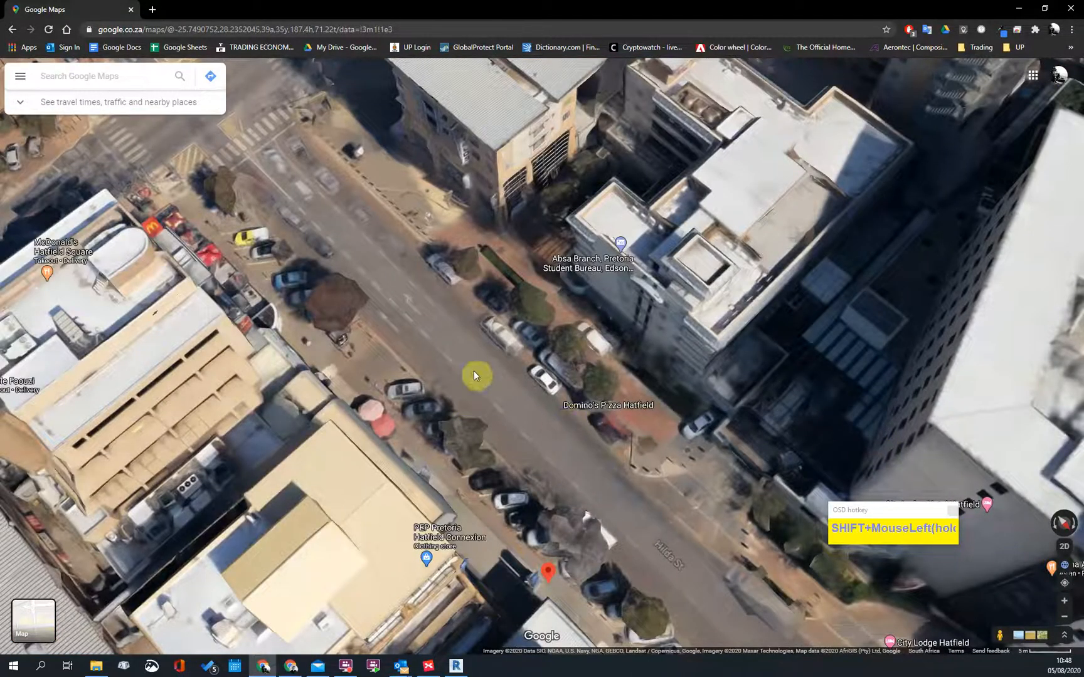
shift+drag(466, 401, 520, 363)
scroll(520, 364, up, 1)
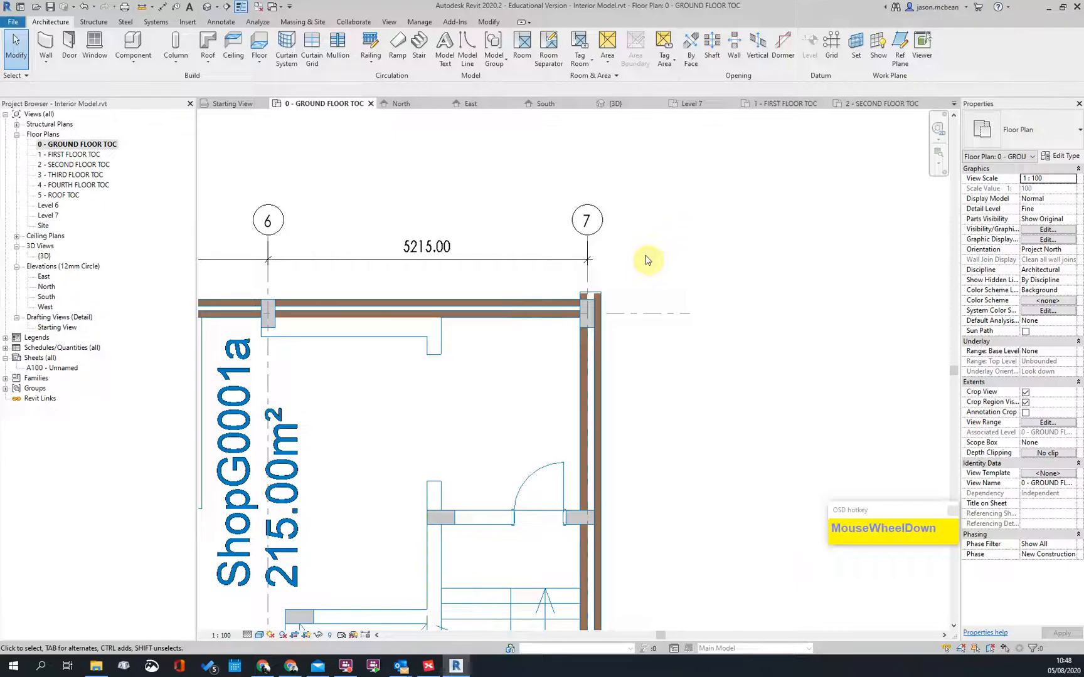
Step: Drag the horizontal wall's end near the lobby and ShopG0001 to the perpendicular wall
scroll(579, 358, up, 3)
middle_drag(630, 596, 619, 212)
scroll(619, 212, down, 1)
scroll(578, 576, up, 4)
scroll(728, 276, down, 3)
scroll(720, 357, up, 4)
scroll(719, 358, down, 4)
middle_drag(653, 474, 602, 270)
middle_drag(400, 379, 502, 333)
scroll(503, 333, up, 2)
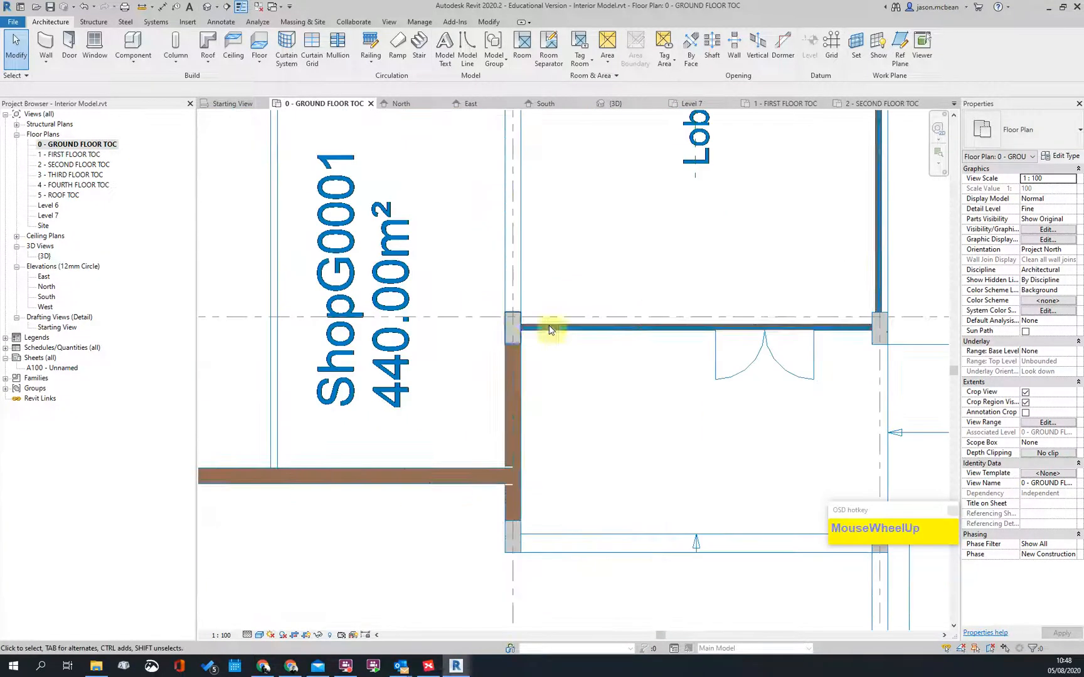
scroll(496, 397, up, 2)
scroll(520, 233, down, 3)
scroll(520, 356, up, 3)
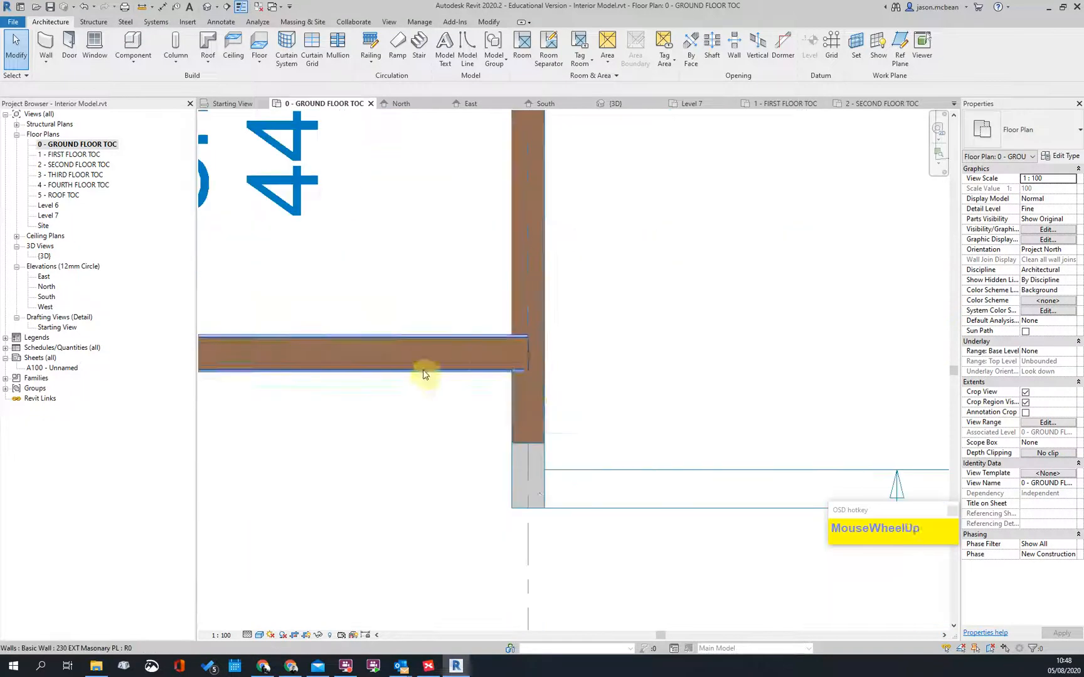
click(423, 371)
scroll(566, 354, up, 2)
drag(491, 382, 521, 380)
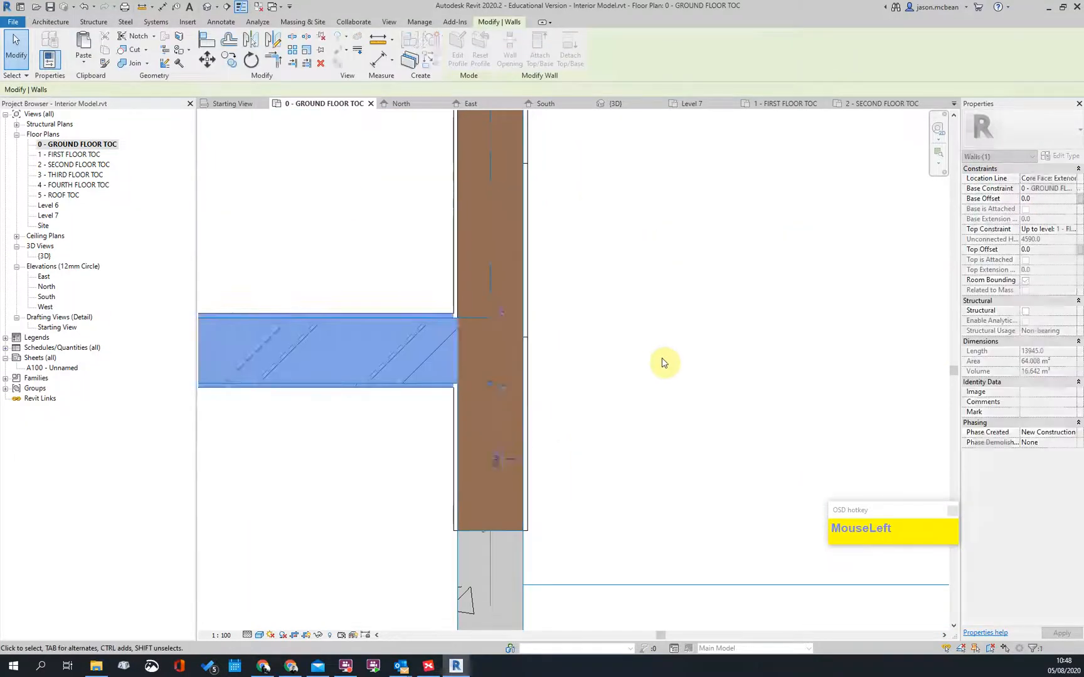
click(653, 351)
Step: Zoom and pan to review the long horizontal wall, toilets, and lift and stair area
scroll(653, 350, down, 3)
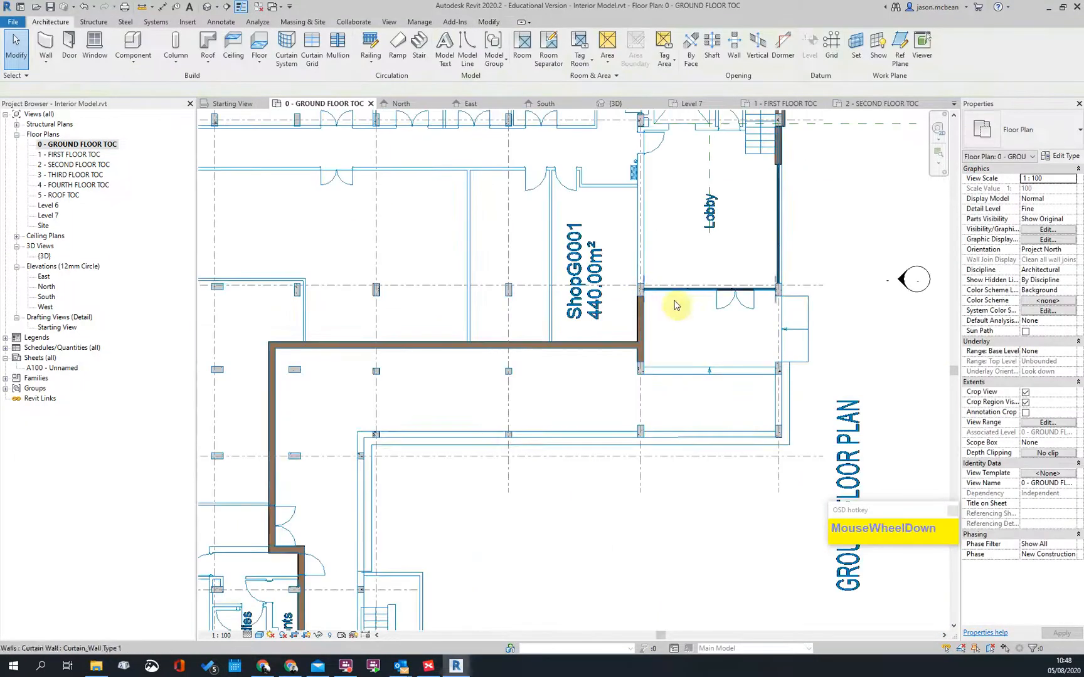
scroll(731, 277, up, 2)
scroll(727, 270, down, 4)
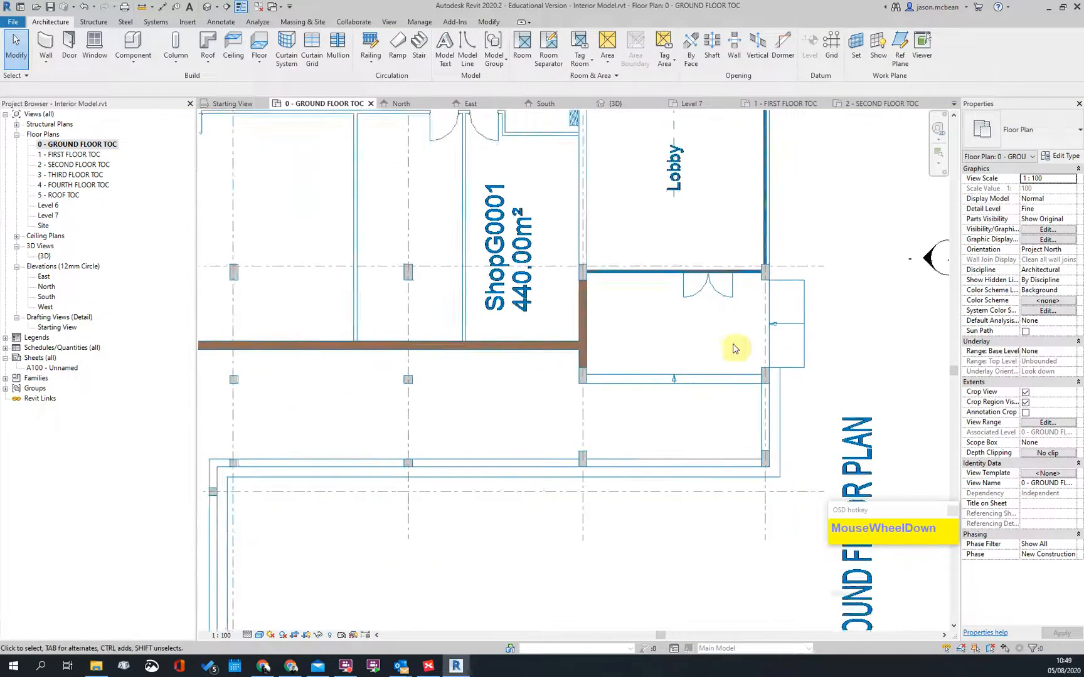
scroll(764, 191, up, 2)
scroll(764, 192, down, 3)
scroll(531, 318, up, 2)
middle_drag(531, 318, 479, 293)
scroll(781, 311, down, 2)
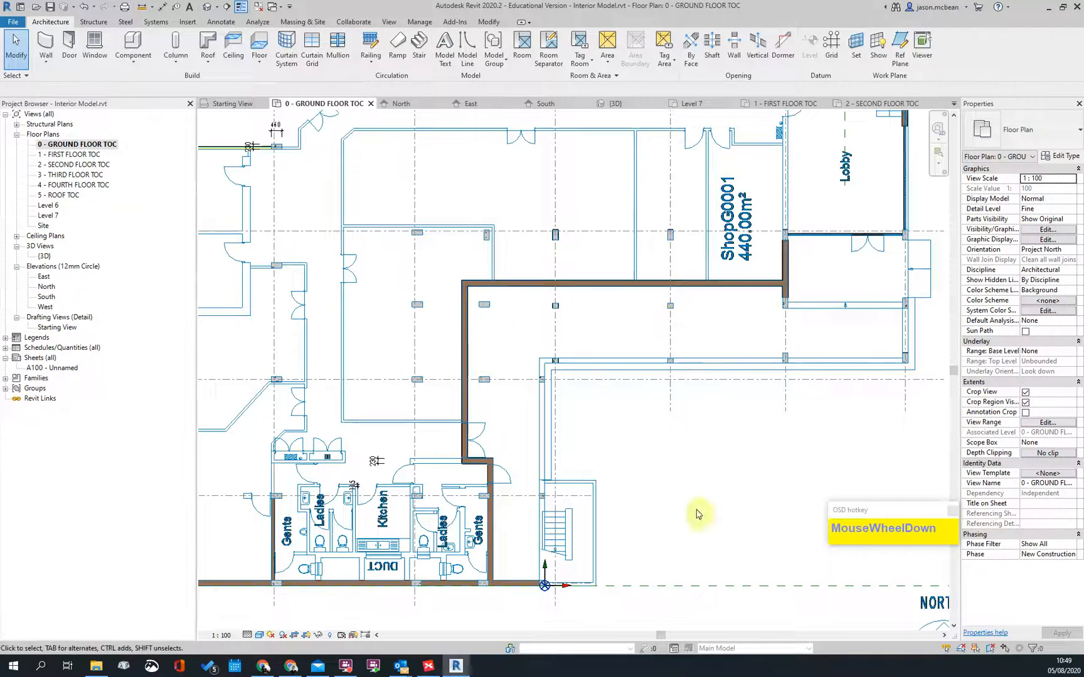
middle_drag(685, 533, 730, 402)
scroll(624, 403, down, 2)
scroll(585, 412, up, 3)
scroll(643, 419, down, 1)
scroll(642, 419, down, 3)
middle_drag(786, 172, 622, 419)
scroll(622, 419, up, 2)
scroll(773, 364, up, 2)
scroll(764, 347, down, 4)
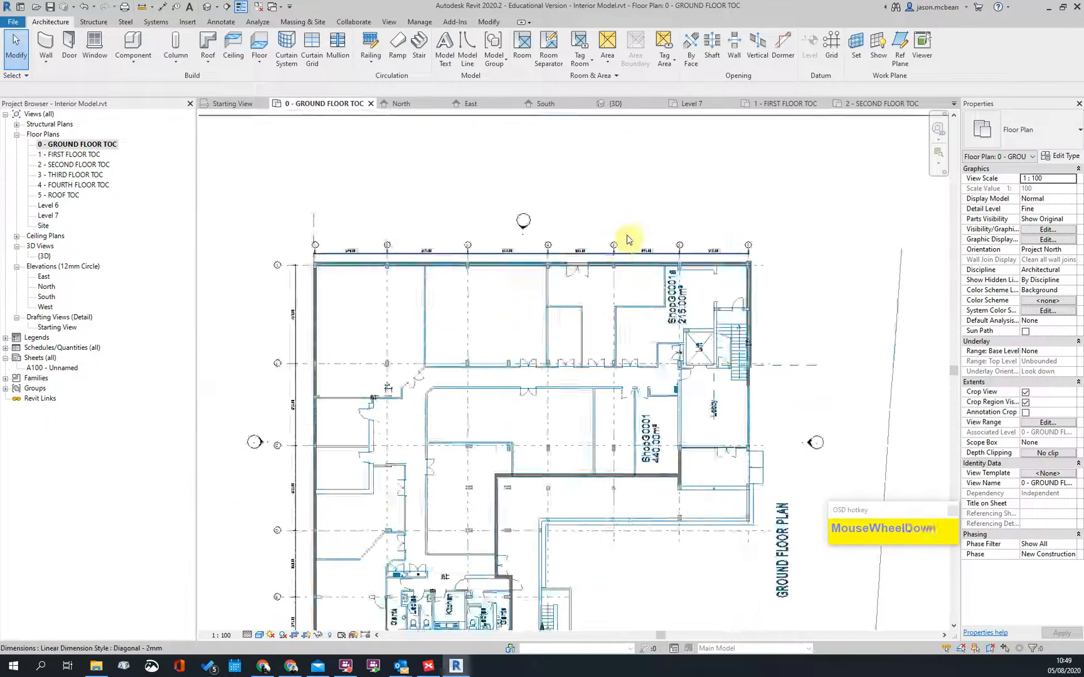
scroll(614, 247, up, 3)
Step: Open the 1 - FIRST FLOOR TOC plan and look over the toilet core and corner rooms
double_click(59, 155)
scroll(560, 353, up, 5)
scroll(390, 434, up, 3)
middle_drag(517, 387, 614, 394)
scroll(694, 322, down, 2)
scroll(573, 387, up, 3)
scroll(554, 407, down, 4)
scroll(571, 351, up, 2)
scroll(806, 302, down, 3)
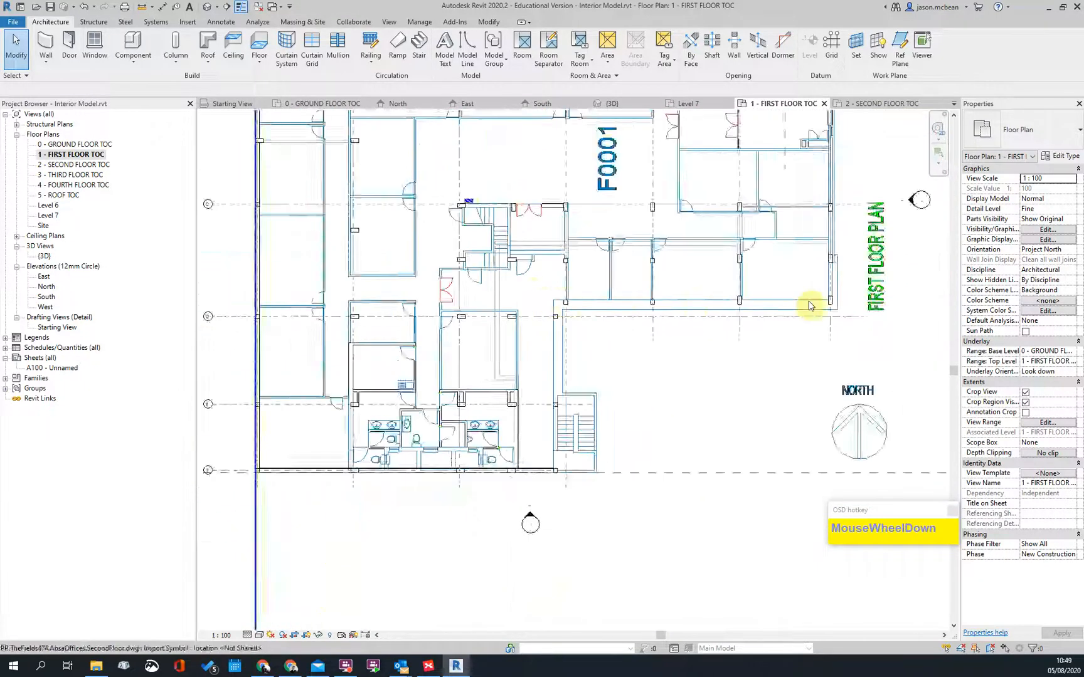
scroll(859, 276, up, 3)
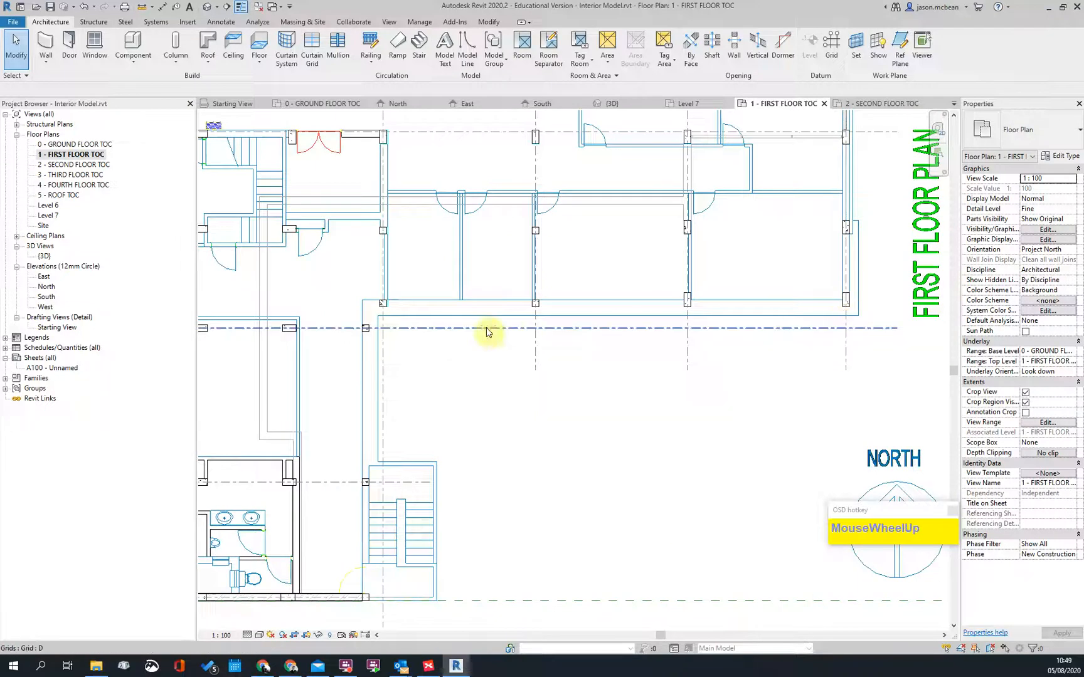
scroll(841, 294, down, 2)
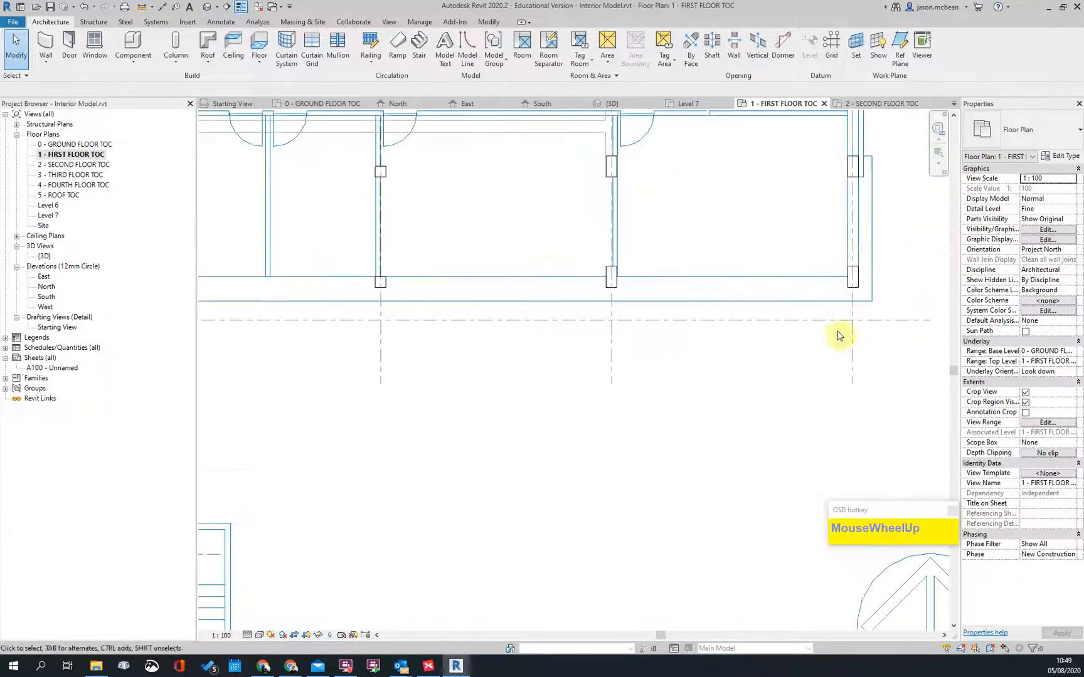
scroll(555, 280, down, 1)
middle_drag(816, 269, 701, 332)
scroll(695, 329, up, 4)
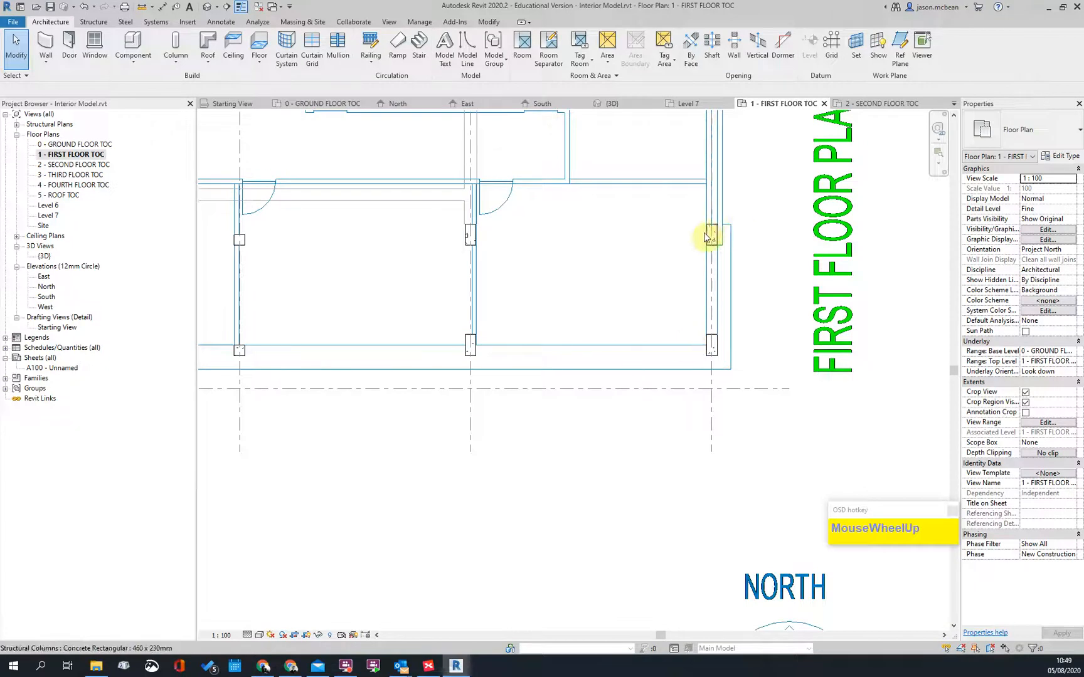
scroll(665, 347, down, 1)
scroll(665, 347, down, 2)
scroll(672, 274, up, 2)
scroll(687, 315, down, 2)
scroll(661, 290, down, 1)
Step: Apply the Shaded visual style and draw the imported second-floor DWG in the Foreground
click(259, 634)
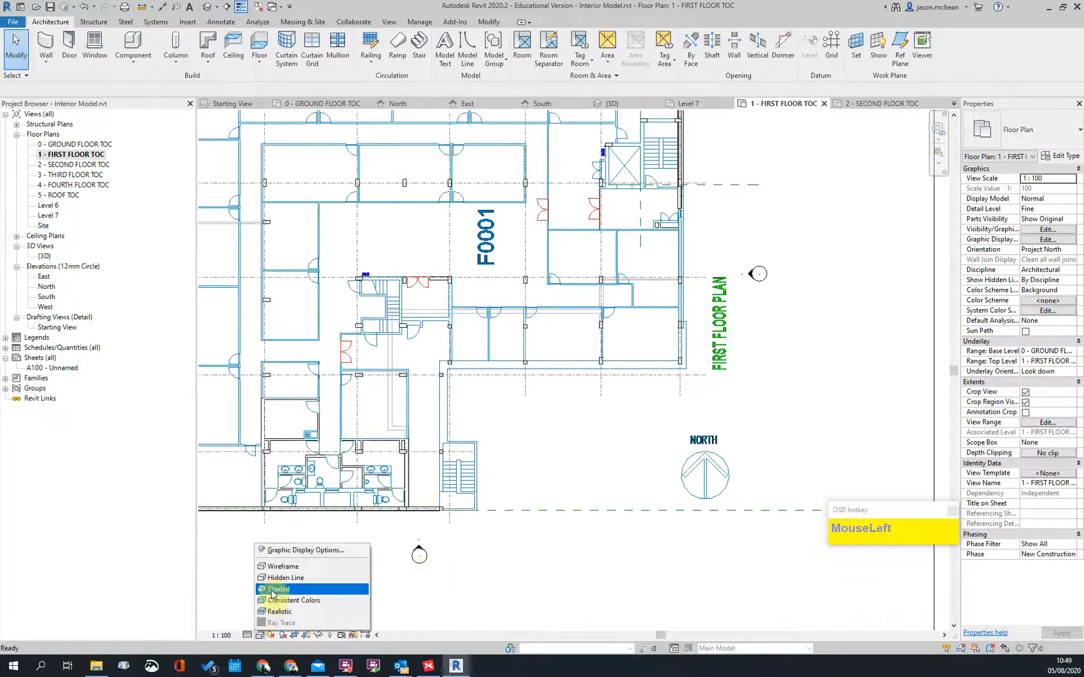
click(285, 585)
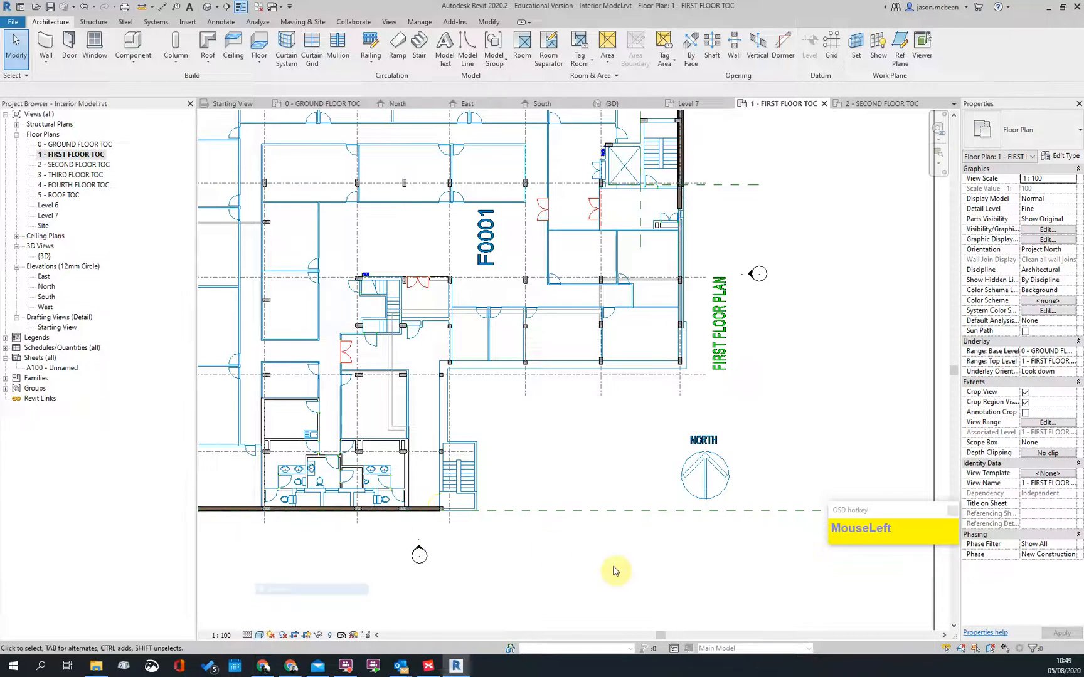
click(474, 463)
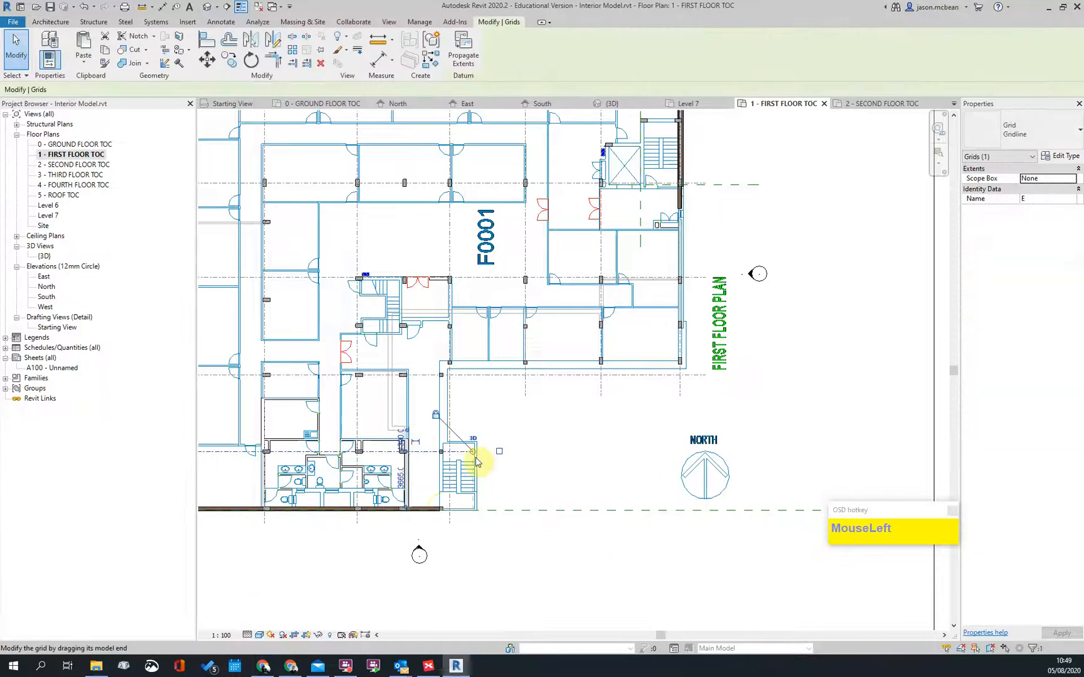
click(227, 112)
click(775, 346)
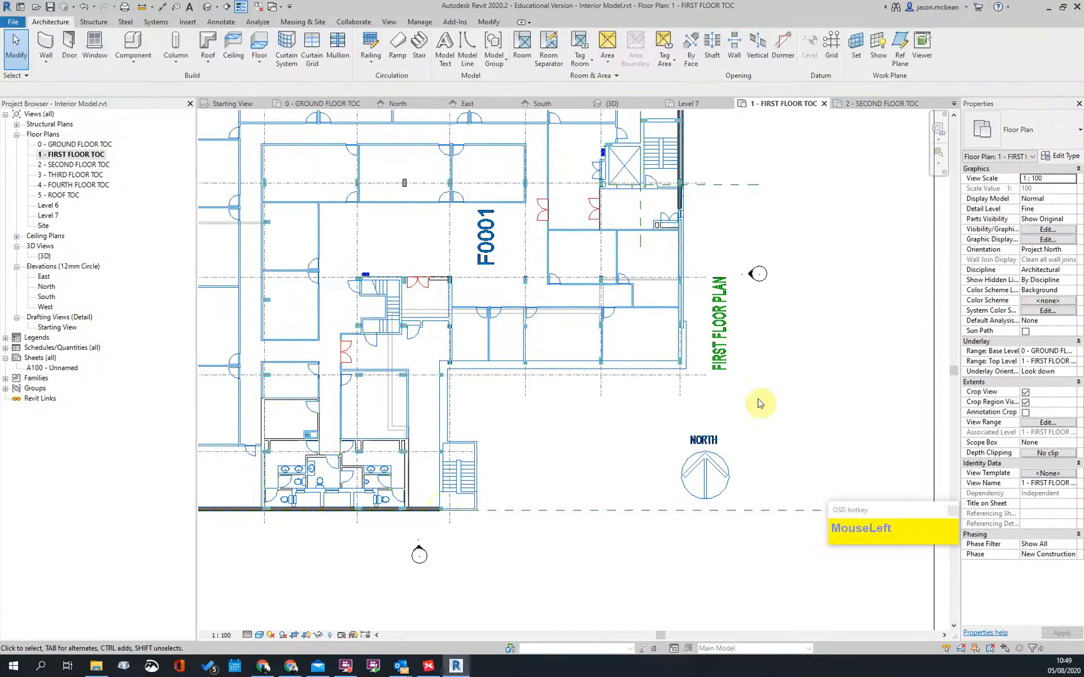
Step: Review the first floor plan with the DWG overlay, then switch to Google Calendar in Chrome
scroll(719, 142, up, 3)
scroll(719, 156, up, 2)
middle_drag(660, 220, 612, 416)
scroll(682, 331, down, 5)
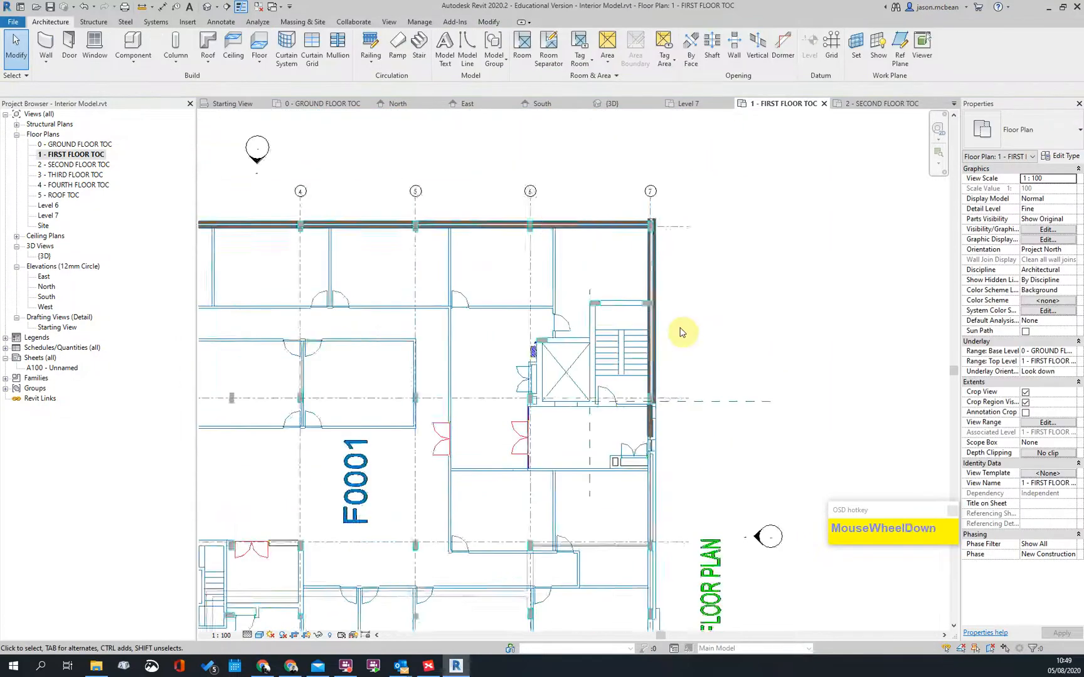
scroll(542, 210, up, 3)
middle_drag(418, 374, 912, 302)
scroll(707, 235, down, 3)
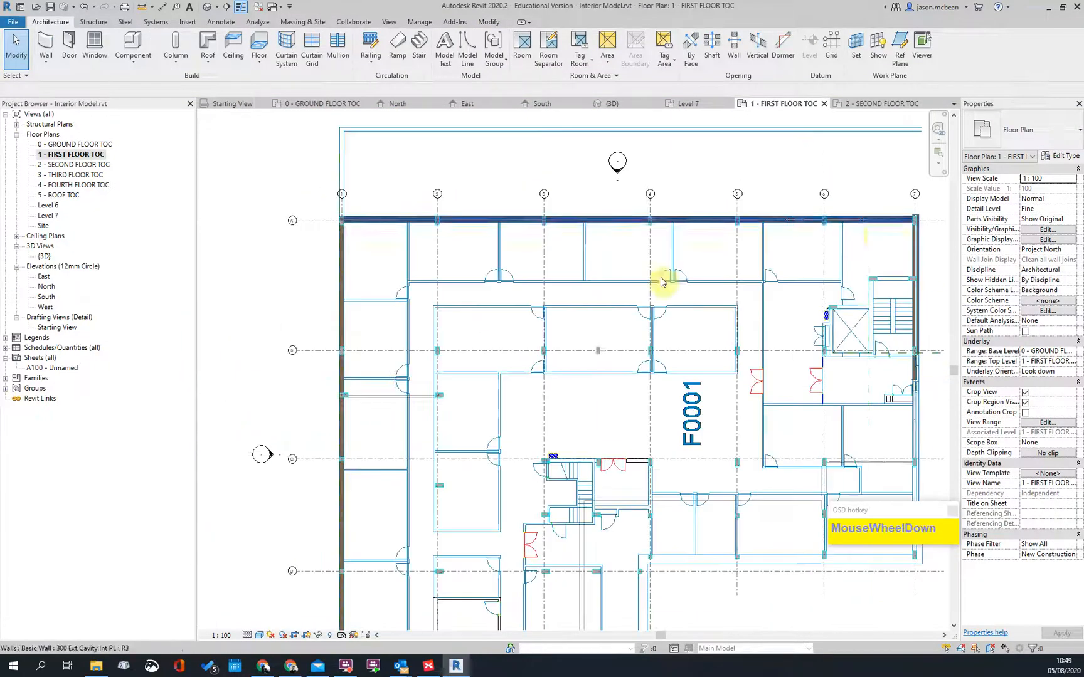
middle_drag(519, 438, 539, 232)
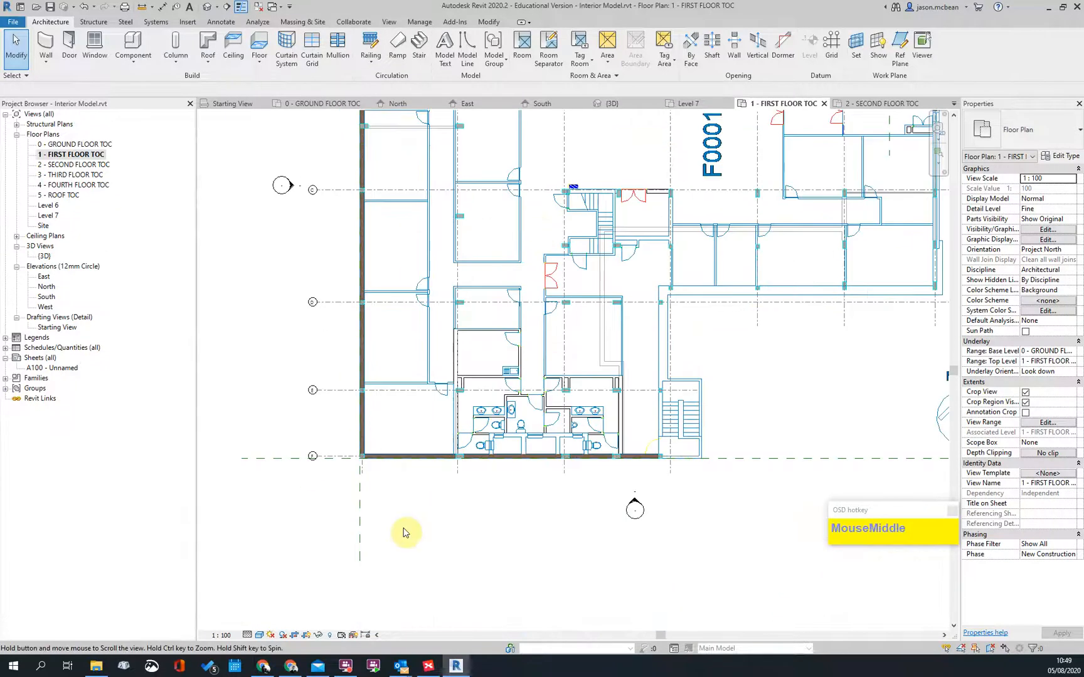
scroll(533, 380, up, 4)
scroll(575, 503, down, 4)
middle_drag(433, 408, 607, 373)
scroll(641, 562, down, 3)
scroll(544, 550, up, 3)
scroll(685, 542, down, 2)
scroll(684, 542, up, 5)
middle_drag(684, 542, 590, 560)
scroll(489, 358, down, 3)
scroll(474, 404, up, 3)
scroll(852, 259, down, 2)
middle_drag(852, 259, 782, 442)
scroll(704, 343, up, 2)
scroll(687, 399, up, 2)
scroll(764, 449, down, 2)
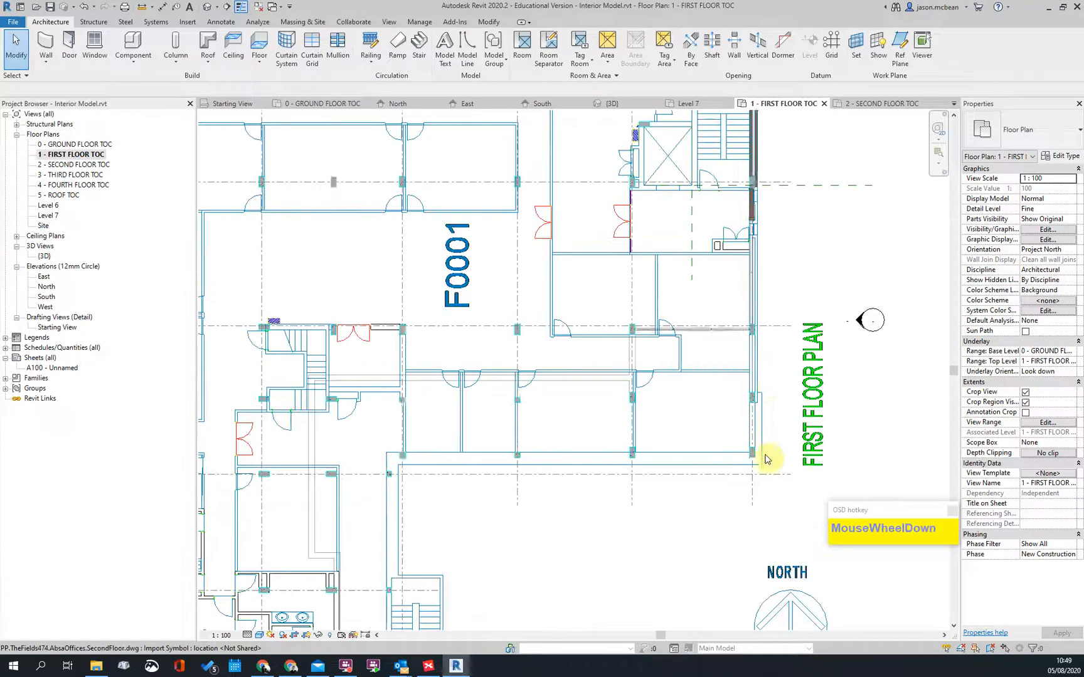
scroll(771, 386, up, 2)
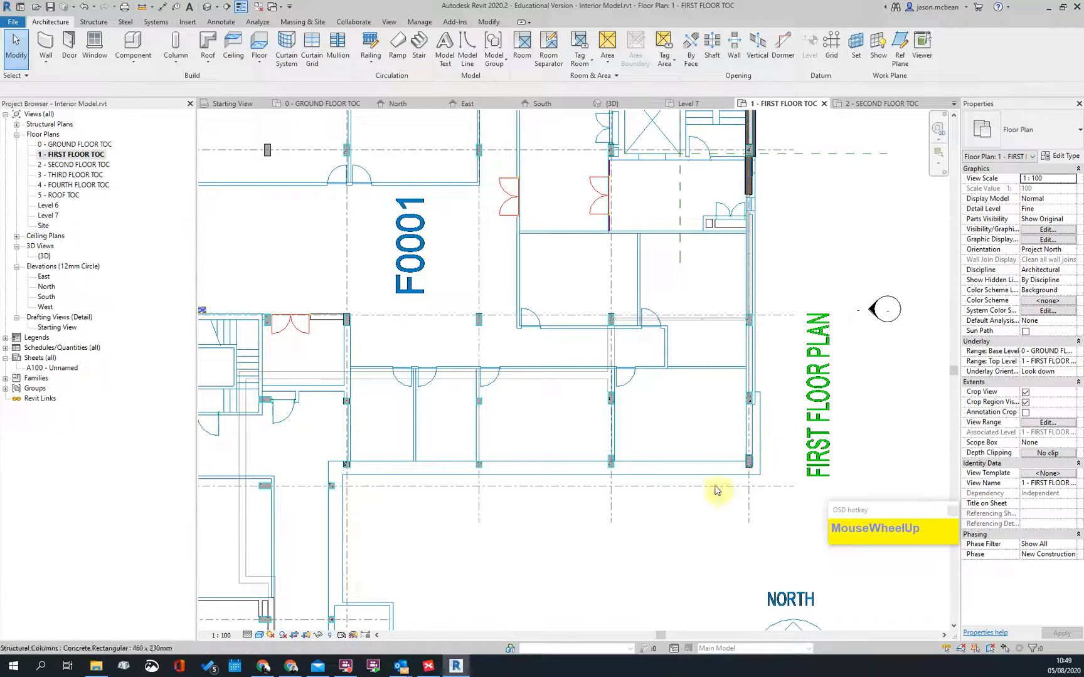
middle_drag(360, 525, 428, 460)
scroll(428, 380, down, 1)
scroll(428, 379, up, 2)
scroll(507, 350, down, 1)
scroll(507, 350, up, 1)
scroll(464, 309, down, 2)
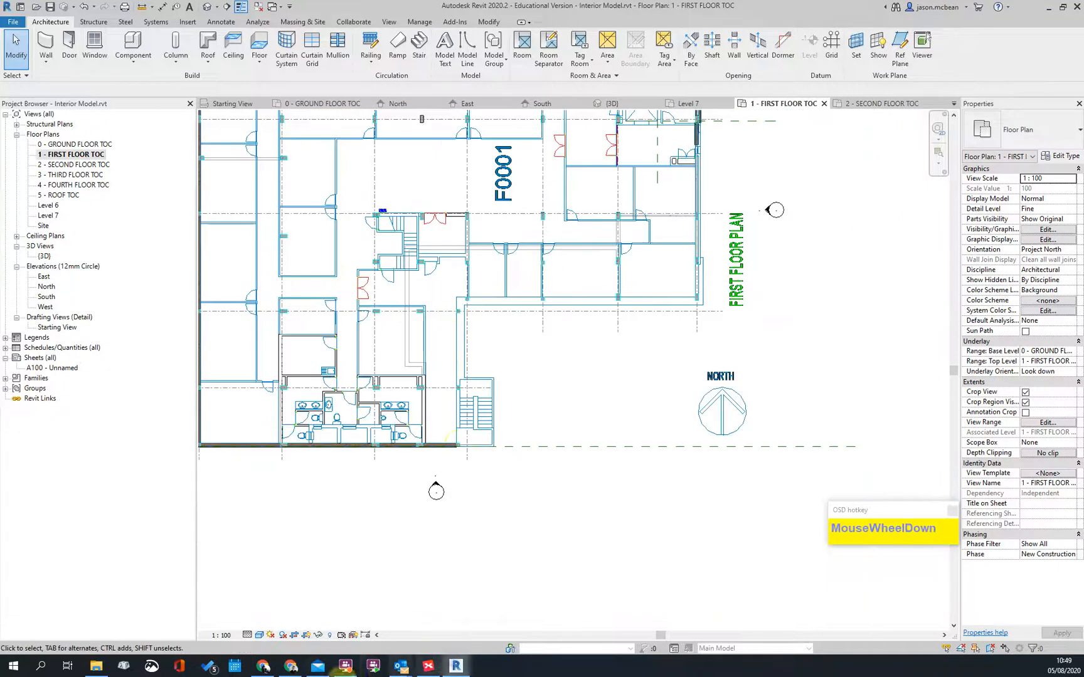
click(292, 667)
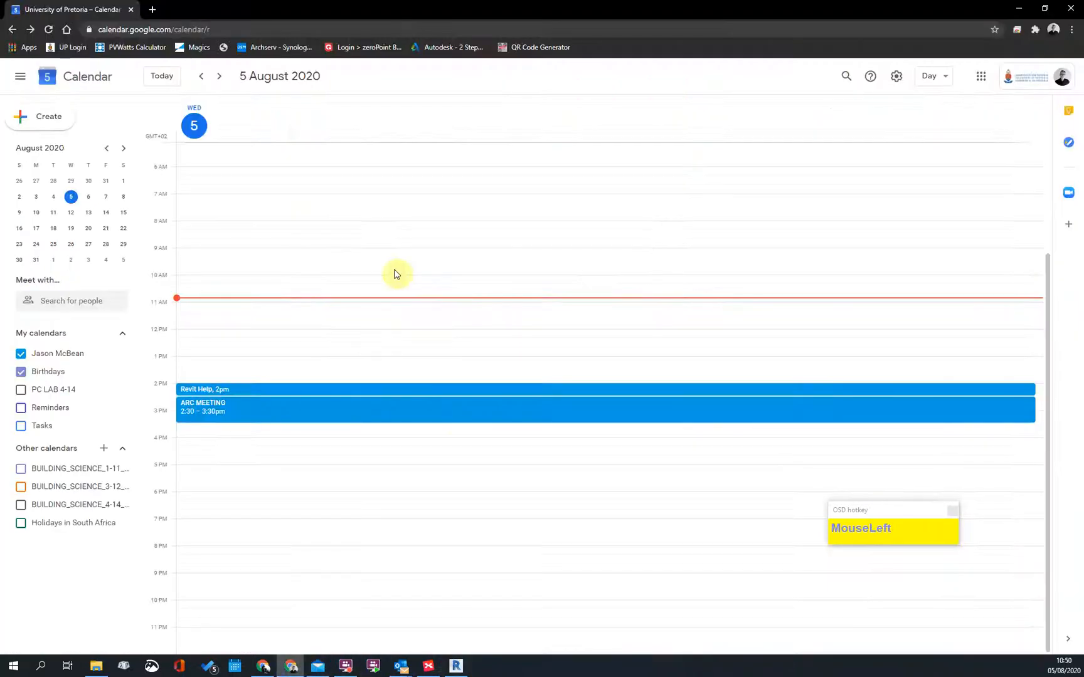
Step: Switch to Google Maps and orbit the 3D city view around Hilda St, Hatfield
click(263, 667)
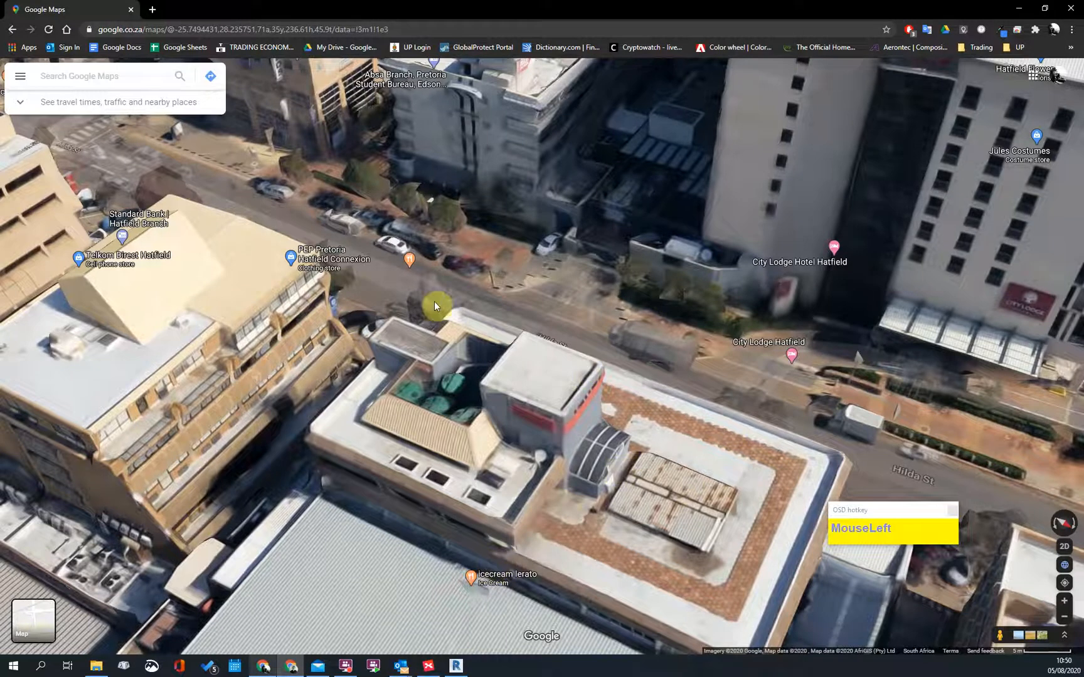
scroll(434, 306, down, 2)
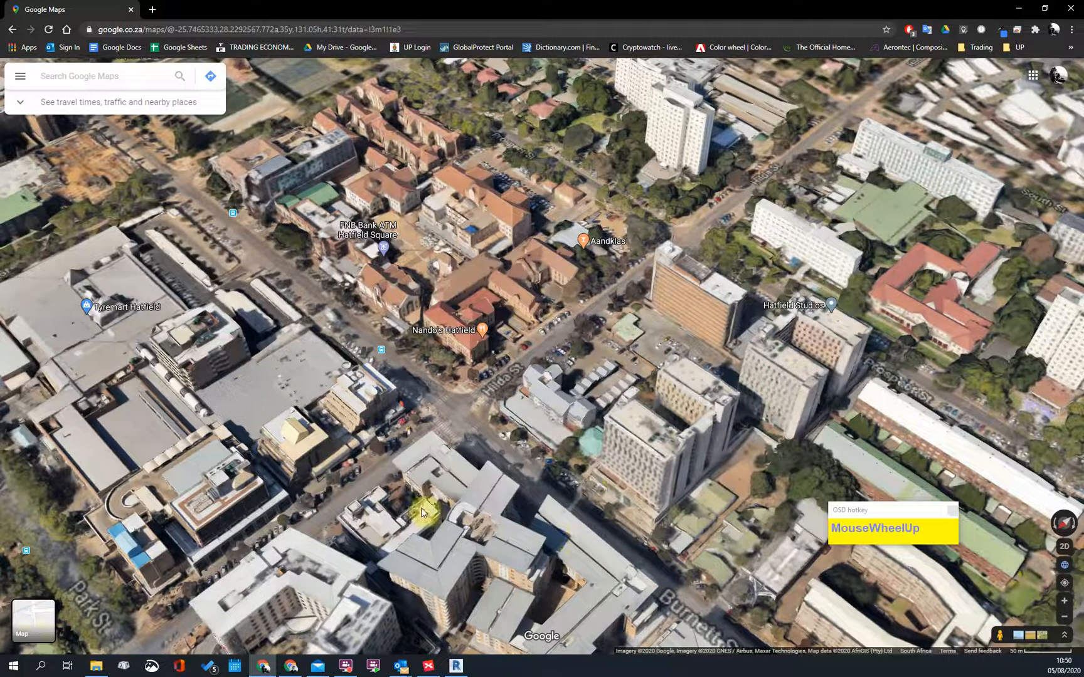
shift+drag(467, 398, 466, 378)
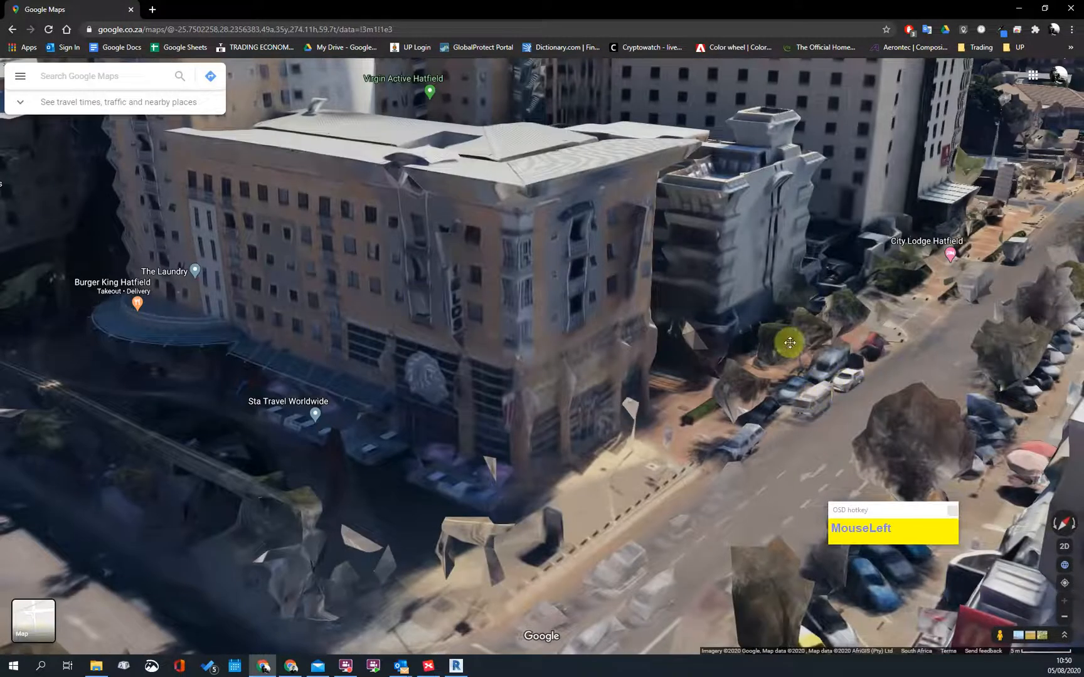
click(277, 453)
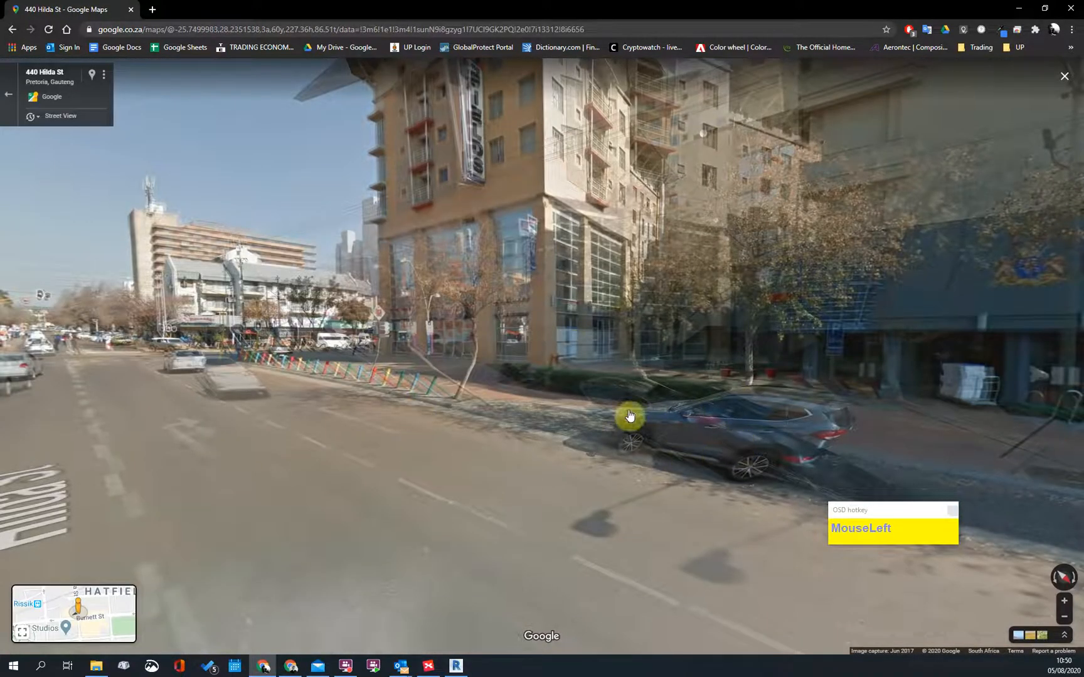
click(632, 496)
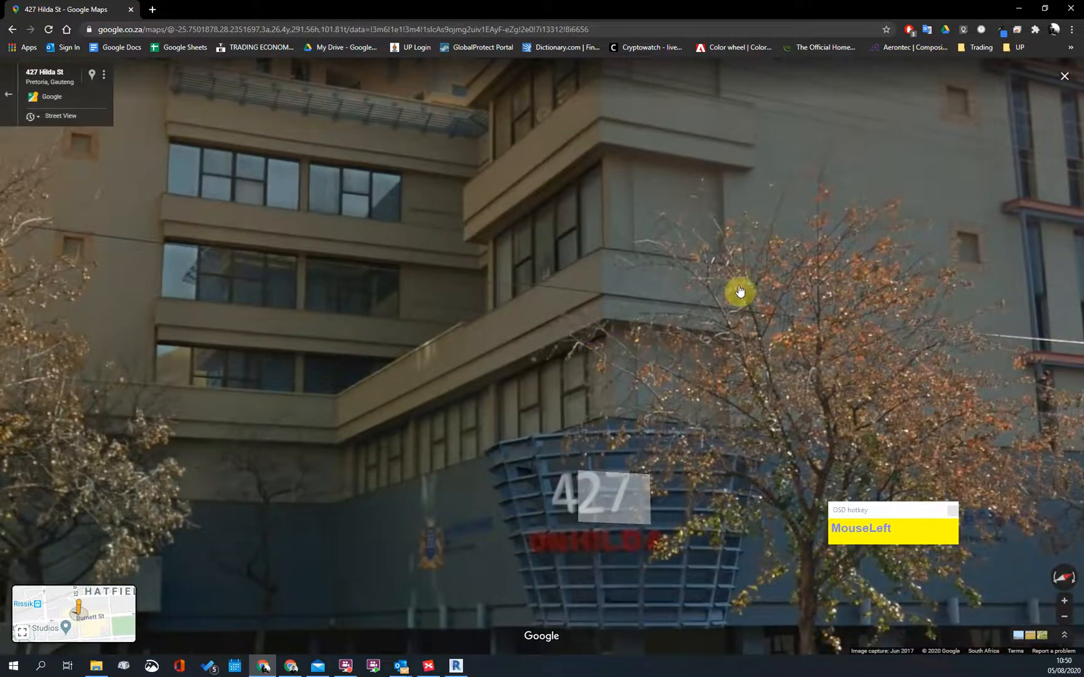
scroll(472, 328, down, 1)
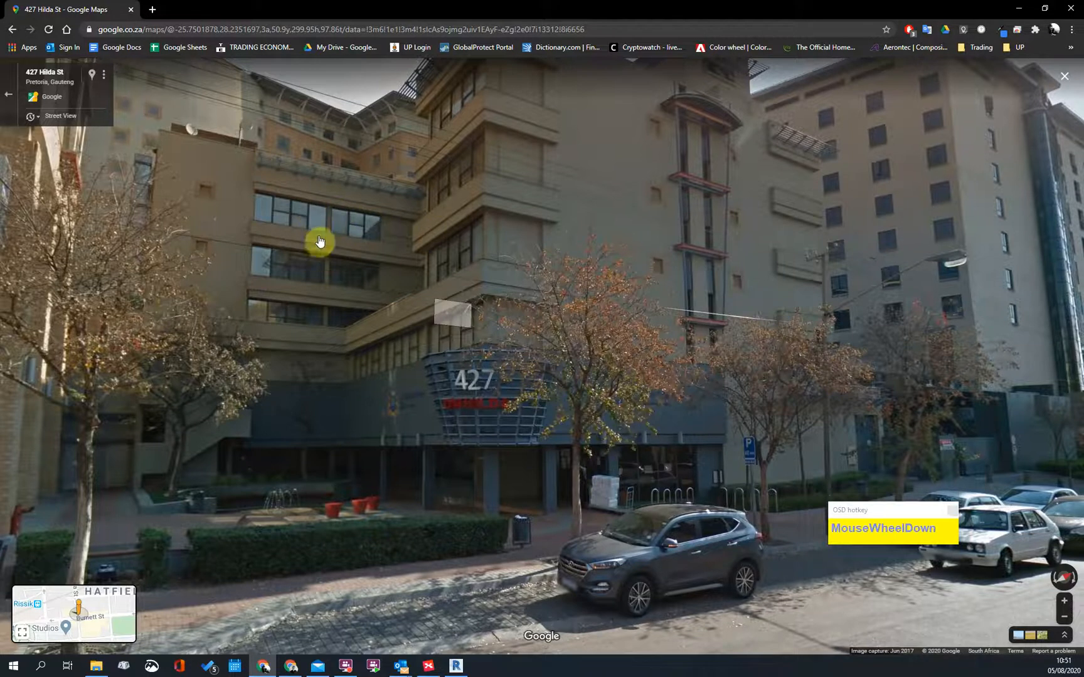
drag(579, 312, 624, 247)
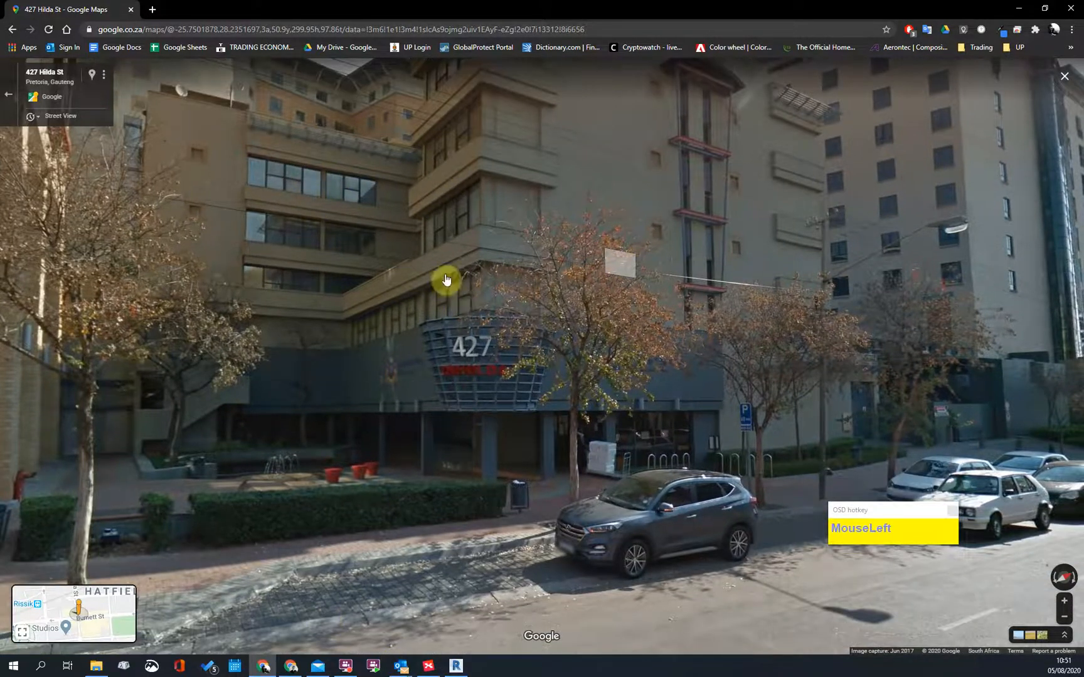
drag(457, 646, 463, 670)
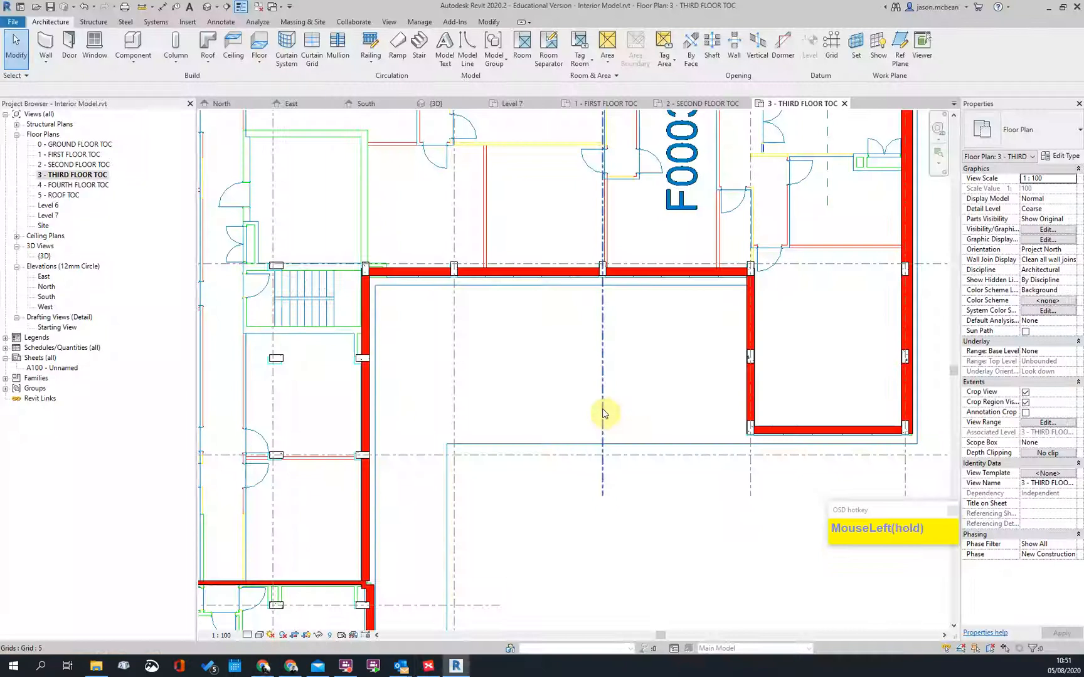
scroll(596, 376, down, 3)
scroll(615, 294, up, 3)
scroll(615, 293, up, 2)
scroll(667, 206, down, 2)
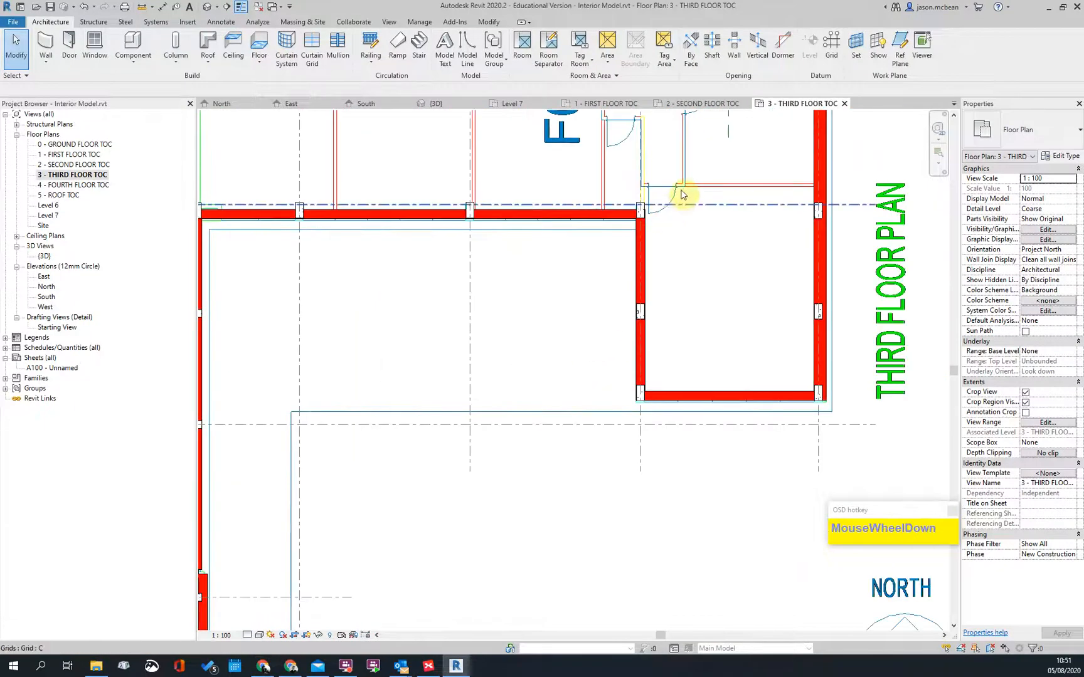
Step: Draw the third-floor imported DWG in the Foreground
click(669, 207)
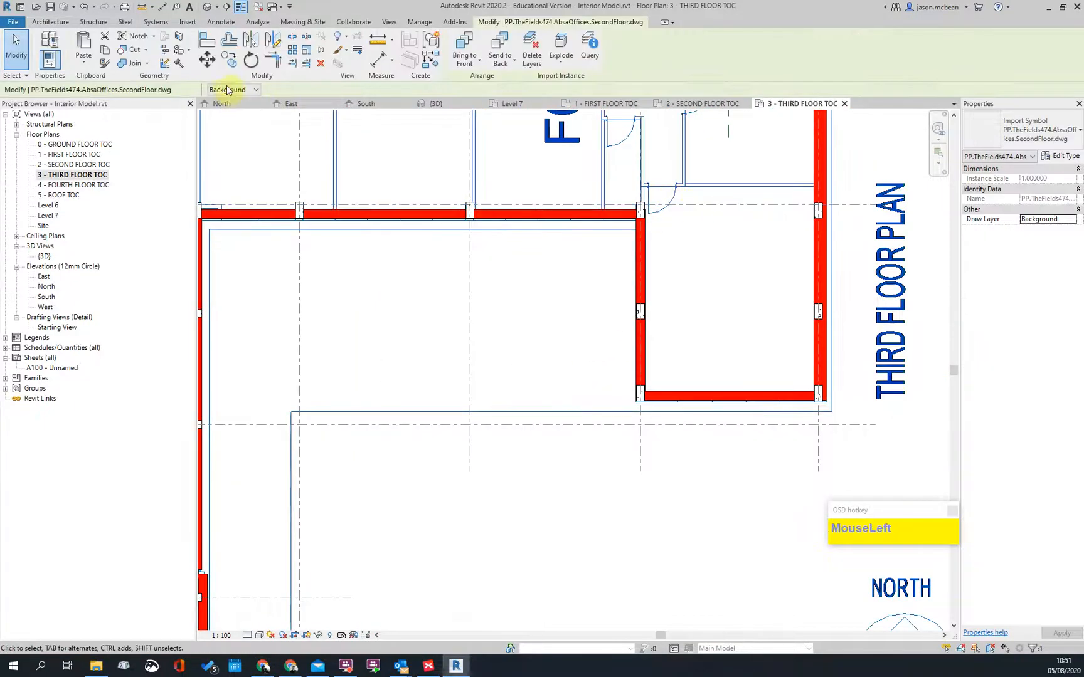
click(223, 109)
click(588, 367)
scroll(605, 242, up, 2)
scroll(716, 317, down, 2)
middle_drag(716, 317, 744, 409)
scroll(774, 470, up, 3)
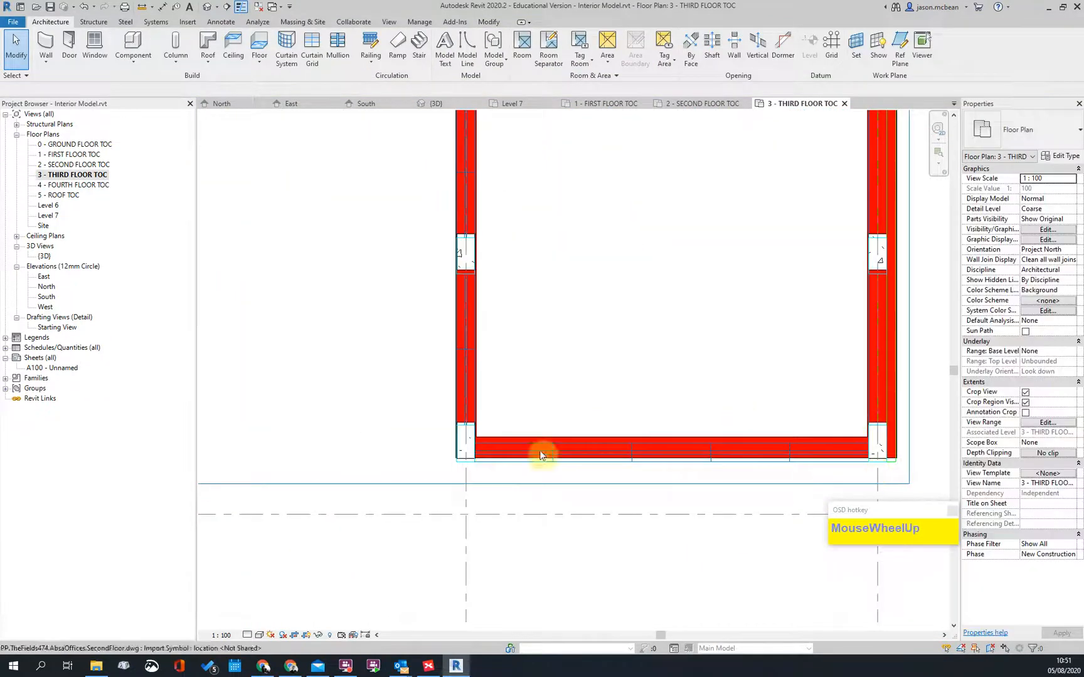
scroll(660, 338, down, 2)
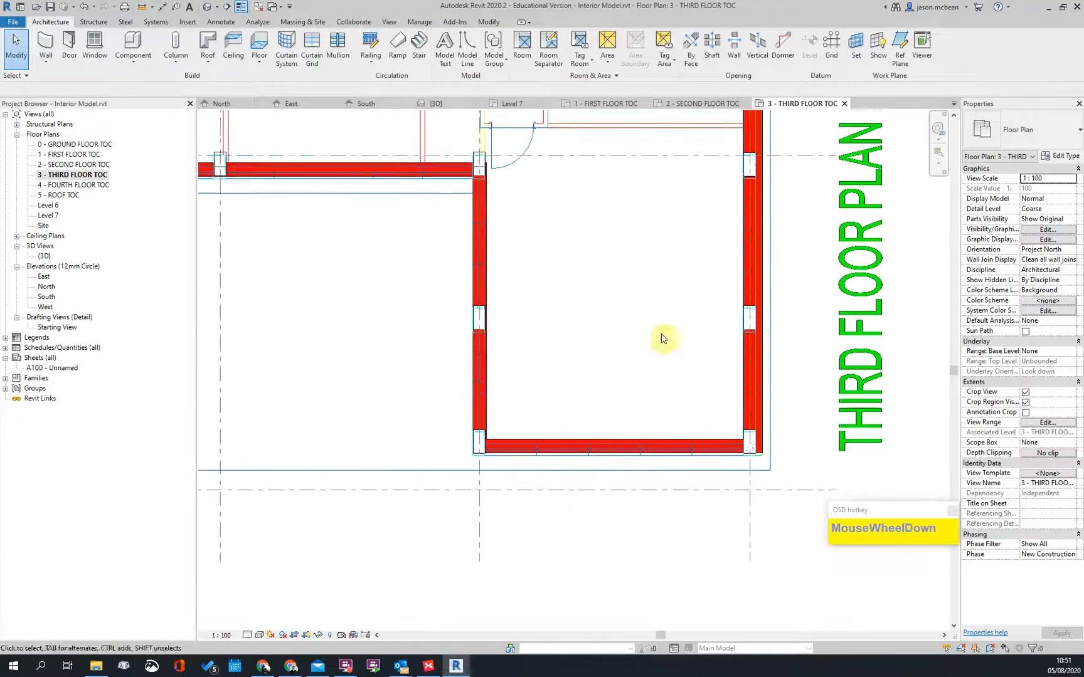
Step: Draw a Widow Type 1 curtain wall corner to corner along the bottom exterior wall
click(44, 47)
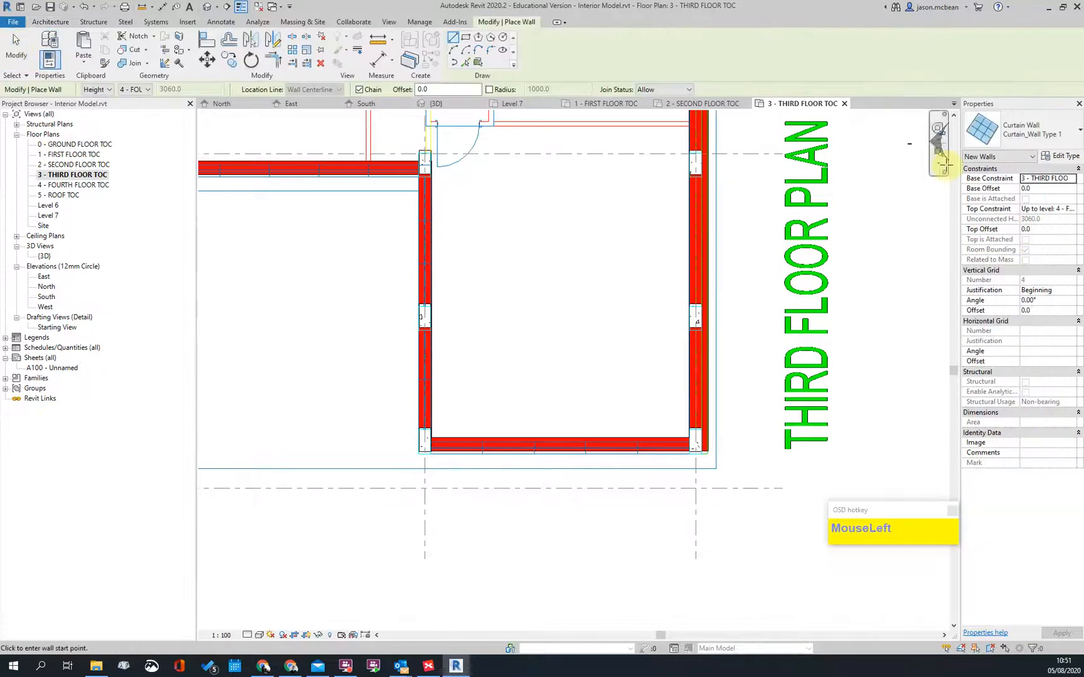
click(1022, 130)
click(1002, 298)
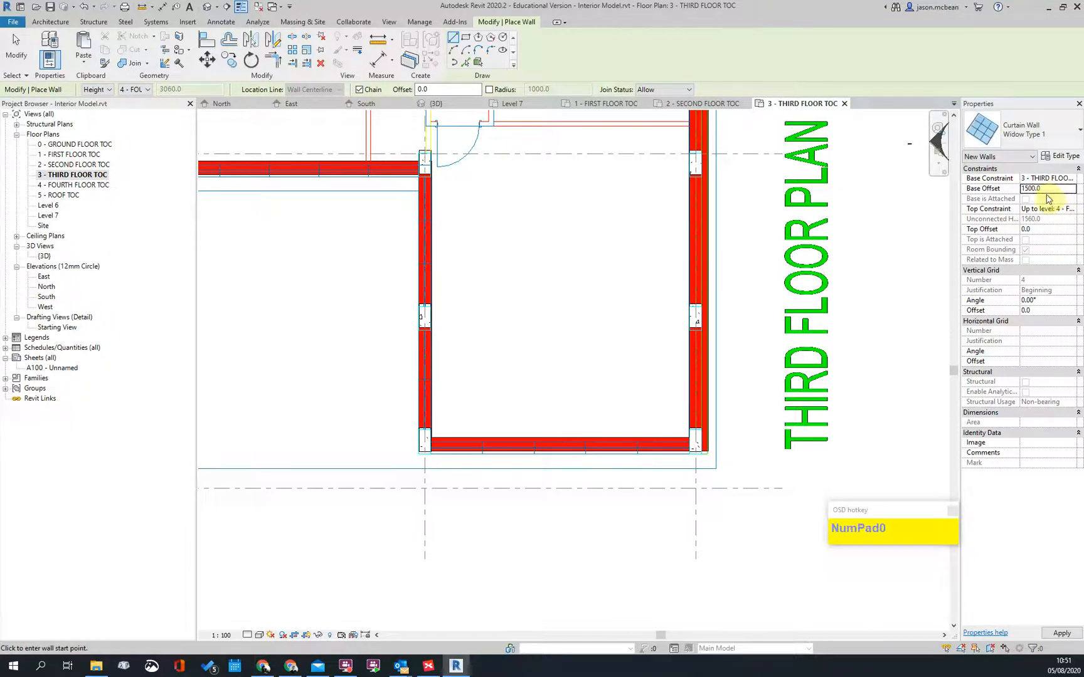
scroll(464, 502, up, 3)
click(354, 379)
middle_drag(655, 375, 492, 382)
scroll(655, 383, up, 4)
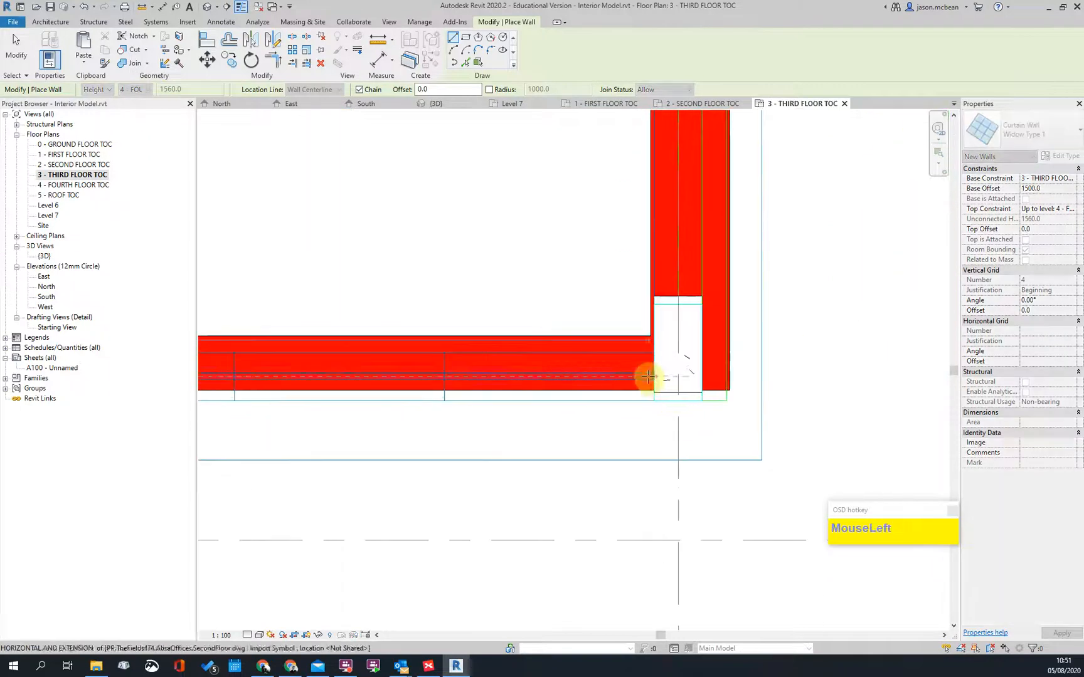
click(648, 376)
scroll(769, 381, down, 3)
key(Escape)
Step: Draw a second Widow Type 1 curtain wall along the top exterior wall
middle_drag(505, 364, 638, 508)
scroll(552, 242, up, 4)
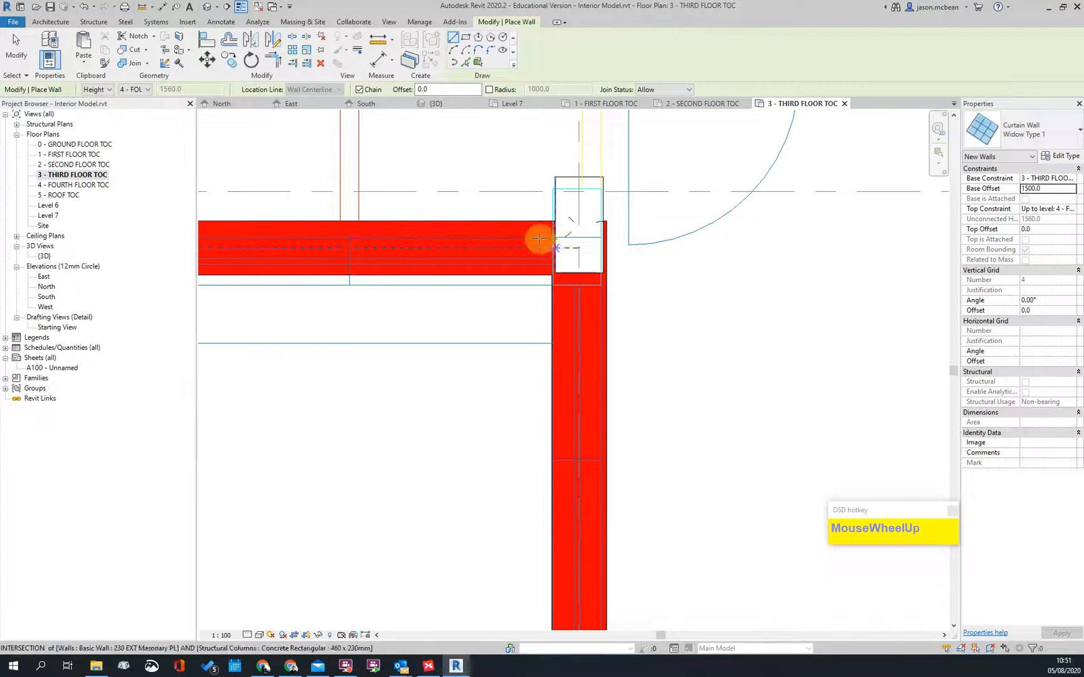
click(551, 250)
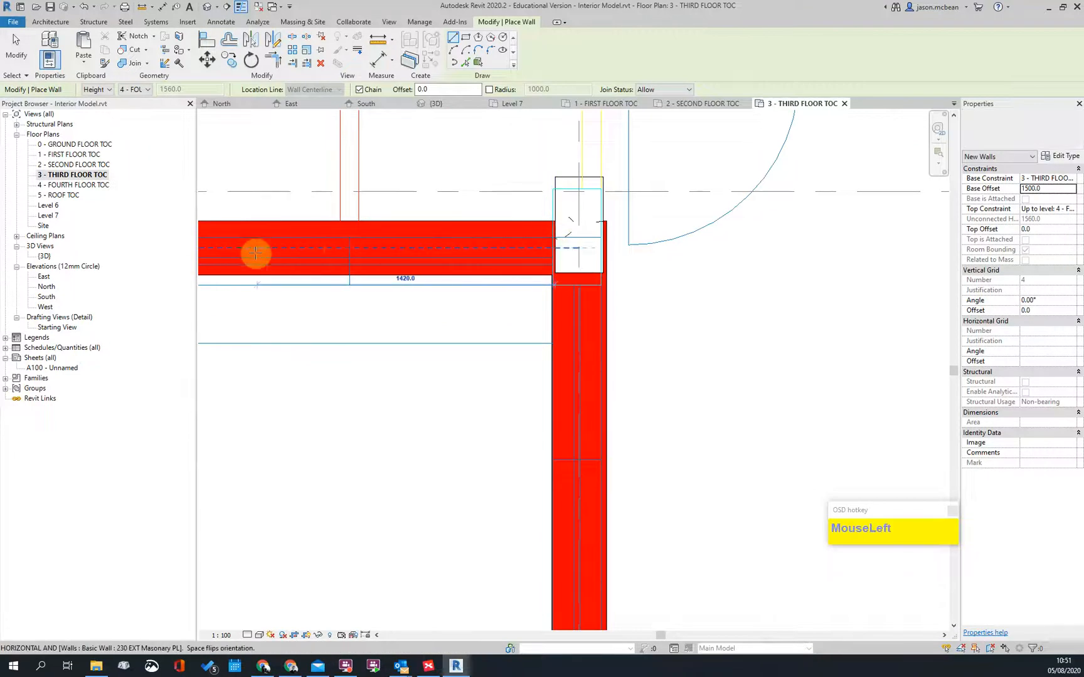
click(229, 247)
scroll(581, 302, down, 3)
key(Escape)
key(Escape)
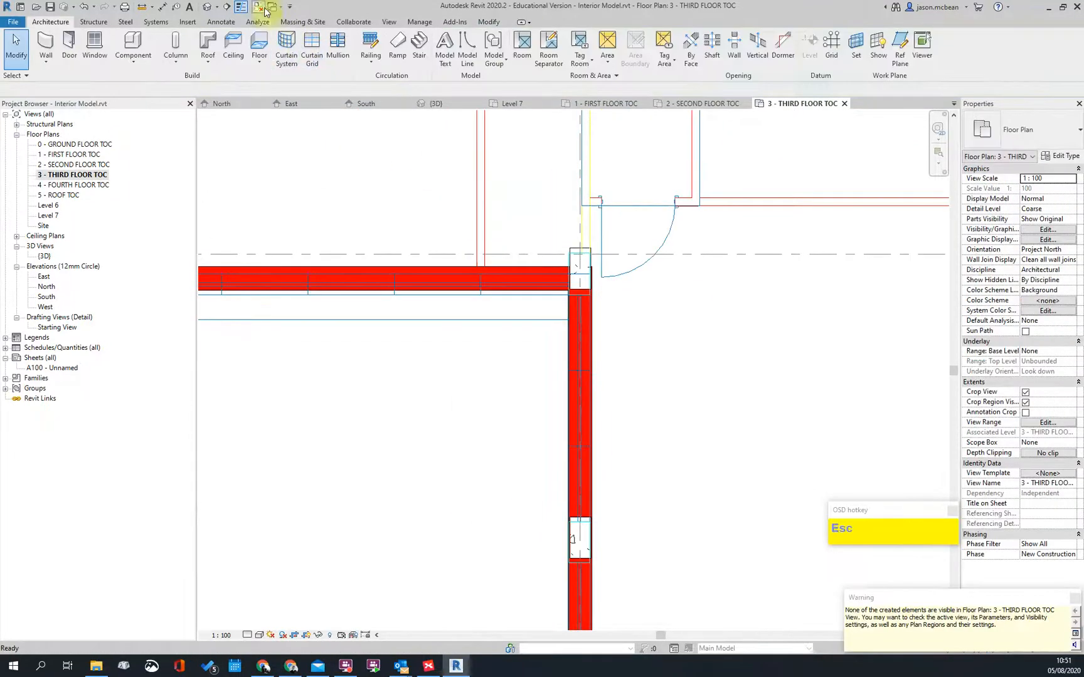
Step: Check the new curtain window by orbiting the Default 3D View
click(209, 9)
scroll(520, 356, down, 4)
shift+middle_drag(499, 204, 677, 286)
click(622, 327)
shift+middle_drag(558, 363, 614, 309)
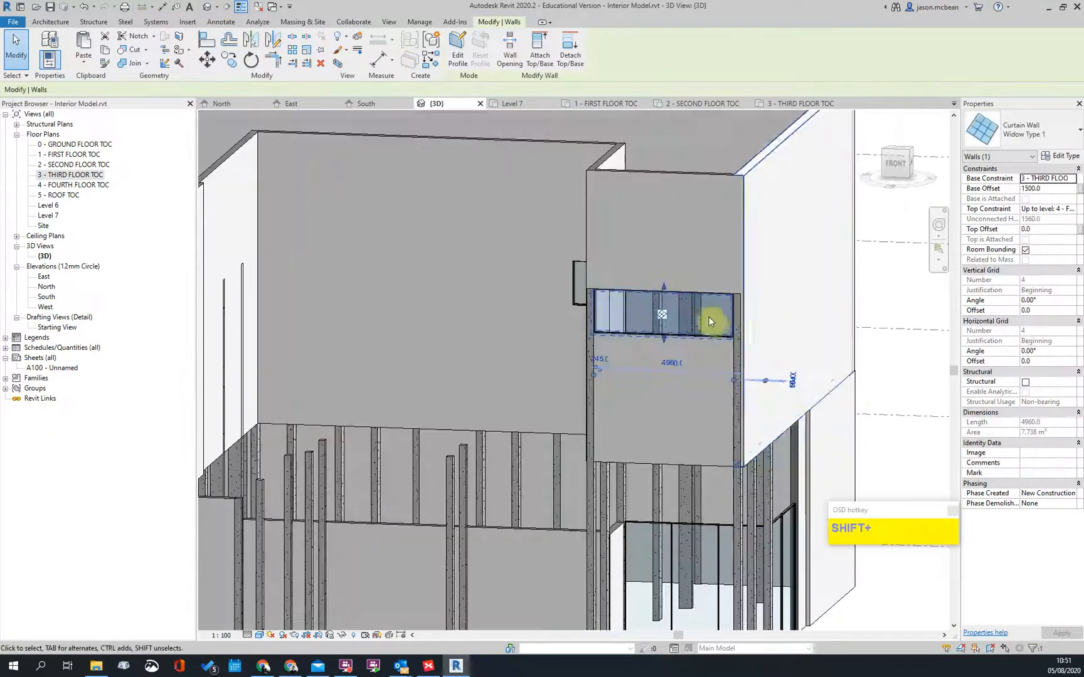
scroll(710, 319, up, 1)
shift+middle_drag(693, 332, 508, 338)
Step: Reopen 3 - THIRD FLOOR TOC and set the view range cut plane offset to 1800
double_click(74, 176)
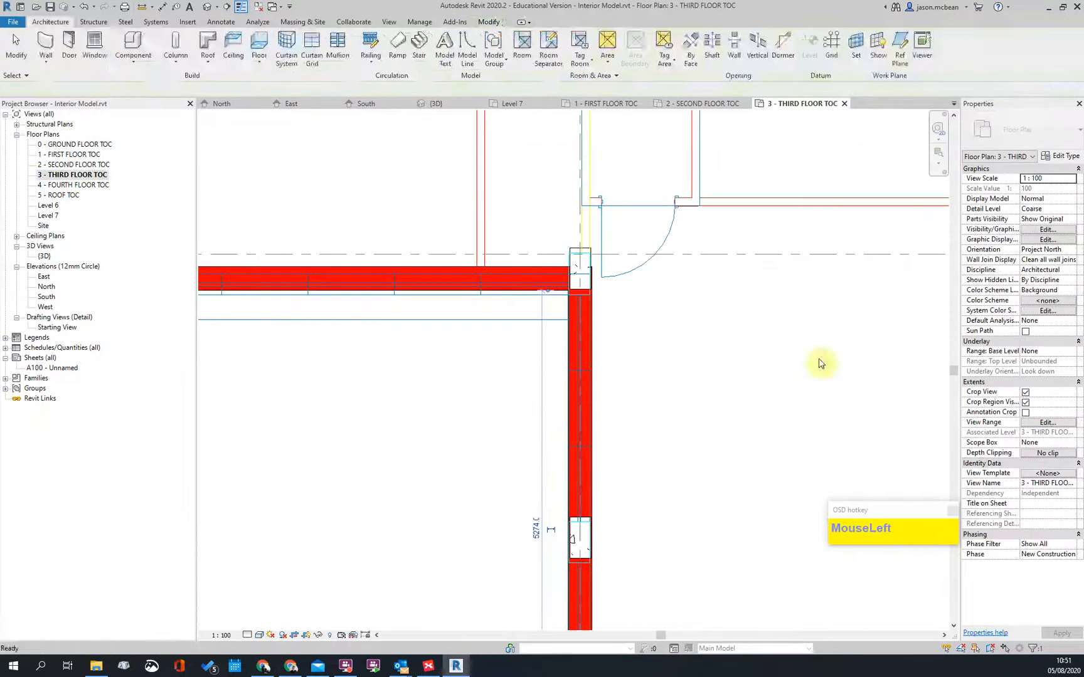
click(500, 392)
scroll(492, 276, down, 3)
middle_drag(609, 422, 488, 281)
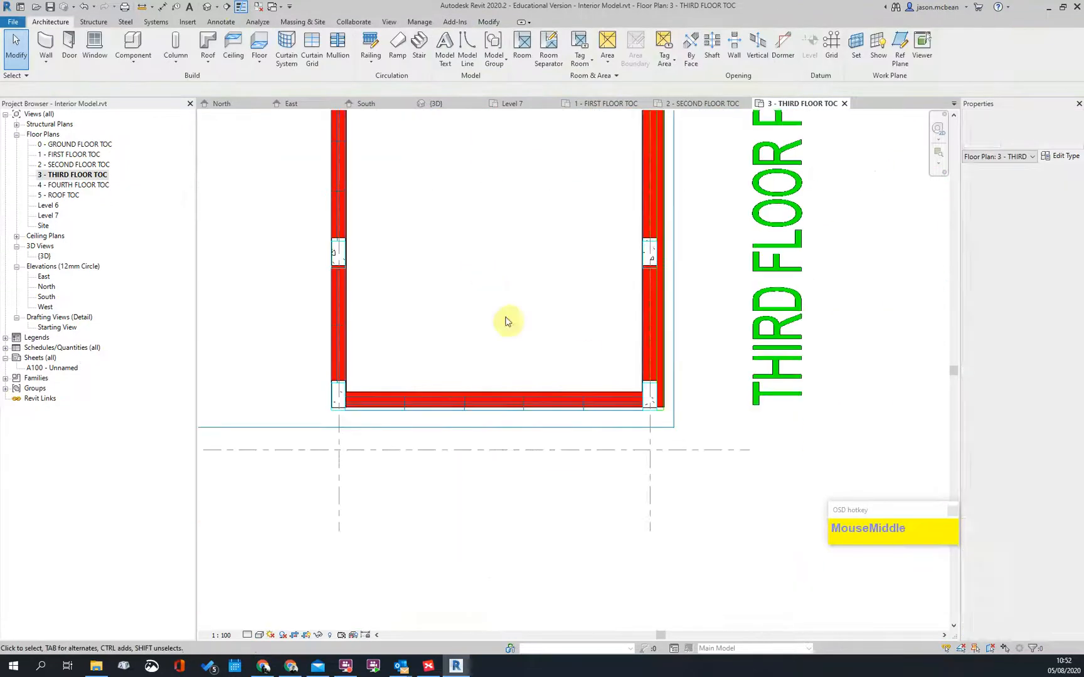
click(1036, 426)
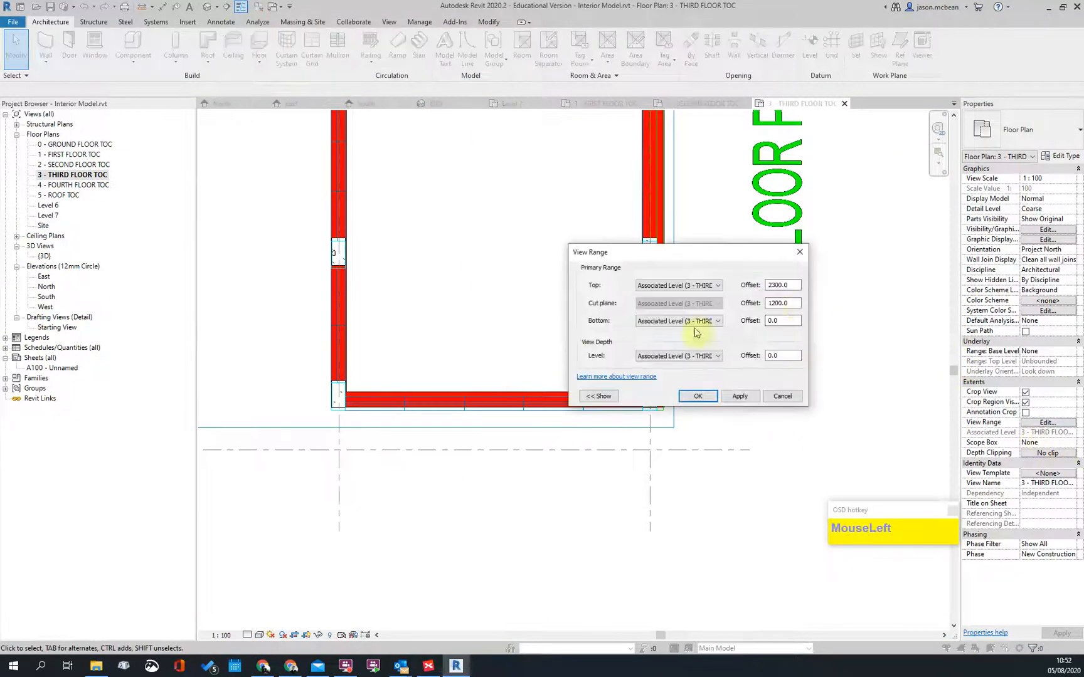
text(1800)
key(Return)
scroll(366, 416, up, 3)
key(Escape)
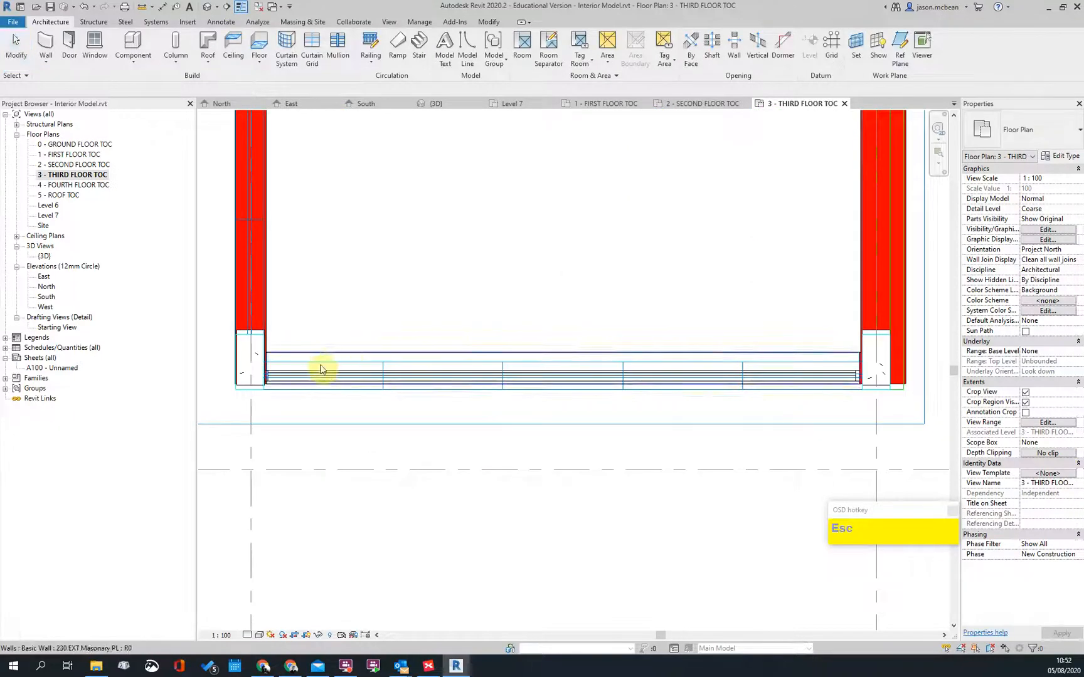
Step: Select the bottom wall and curtain window to confirm they now show in plan
click(320, 367)
scroll(270, 376, up, 2)
key(Escape)
scroll(347, 426, up, 2)
scroll(390, 293, down, 1)
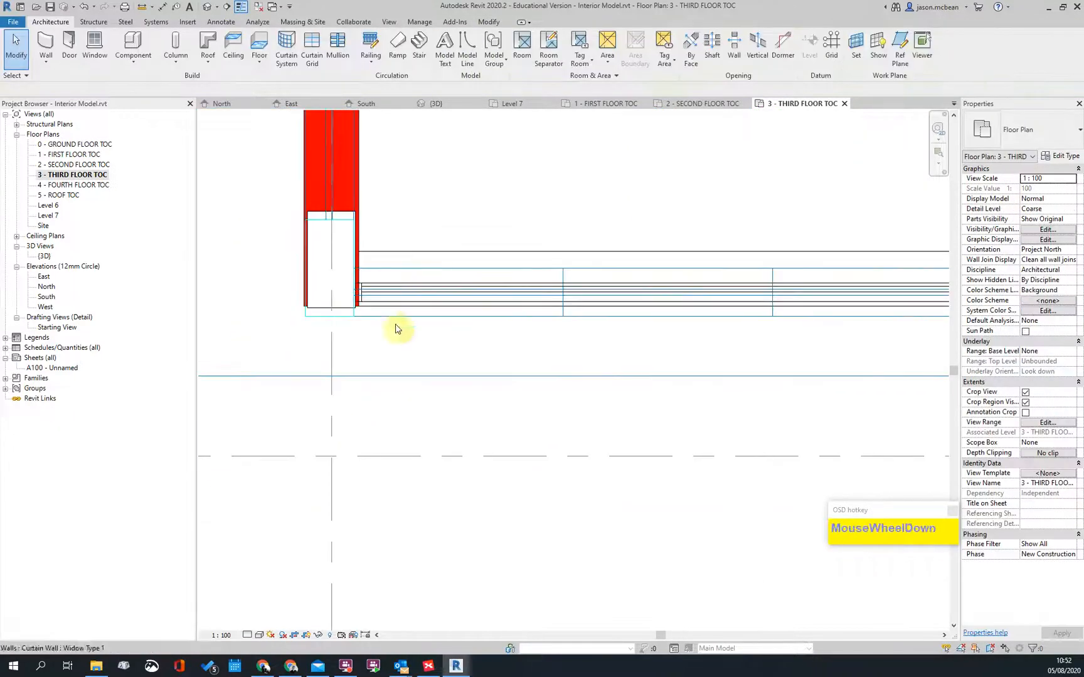
scroll(390, 294, down, 2)
scroll(401, 352, up, 2)
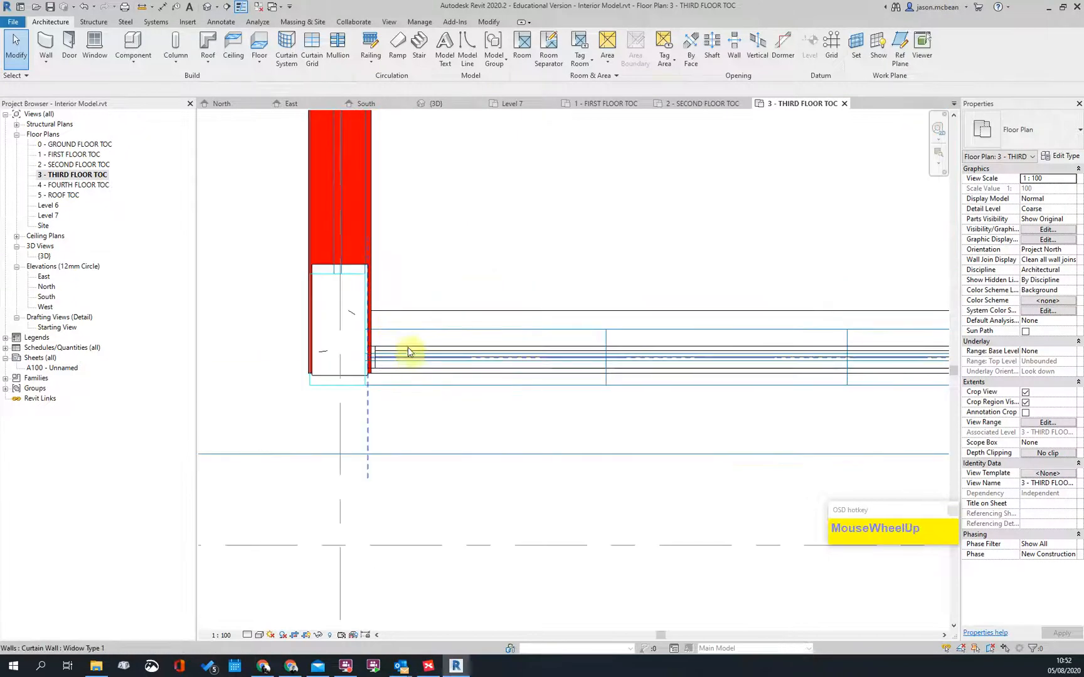
click(408, 351)
scroll(408, 389, up, 2)
scroll(627, 383, down, 2)
middle_drag(684, 380, 254, 392)
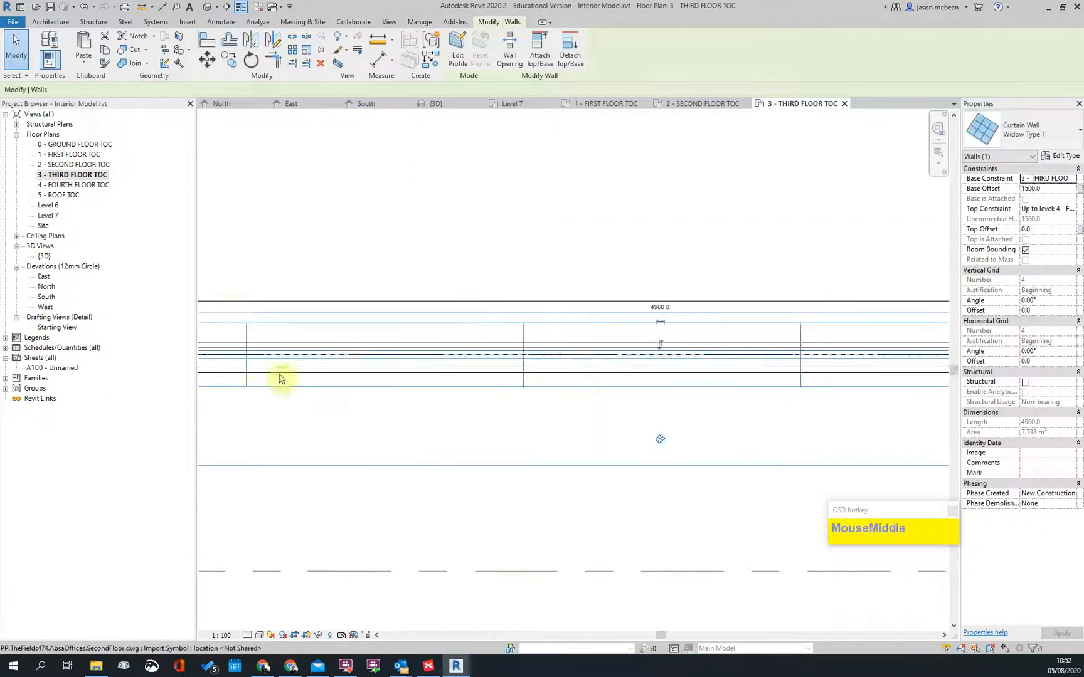
scroll(590, 367, down, 2)
scroll(799, 360, up, 3)
scroll(846, 403, down, 1)
key(Escape)
scroll(846, 403, down, 2)
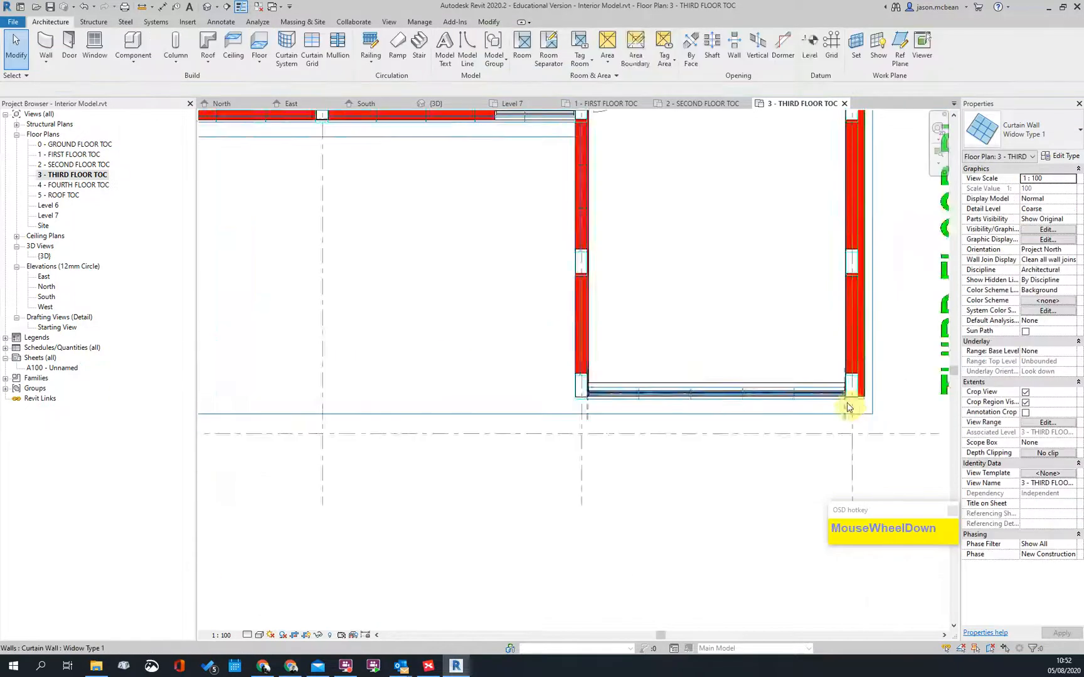
scroll(690, 270, up, 3)
Step: Trim the top curtain window's end back to the column face
key(Escape)
click(602, 231)
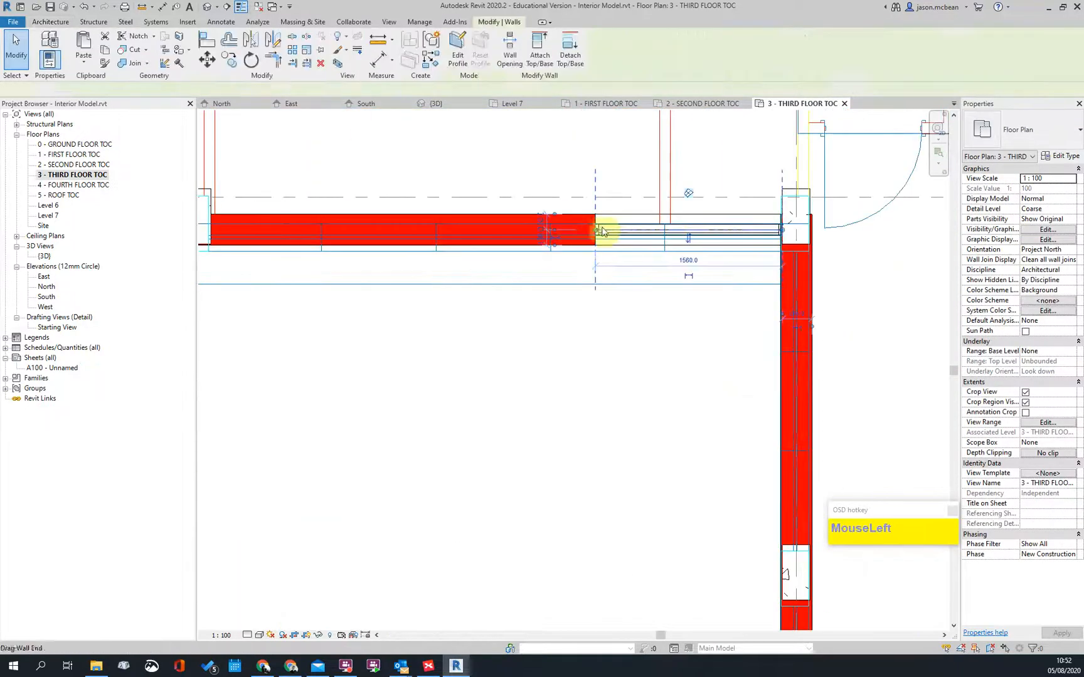
drag(594, 231, 550, 316)
middle_drag(419, 261, 609, 330)
drag(549, 317, 399, 293)
scroll(396, 295, up, 2)
click(488, 380)
scroll(502, 377, down, 4)
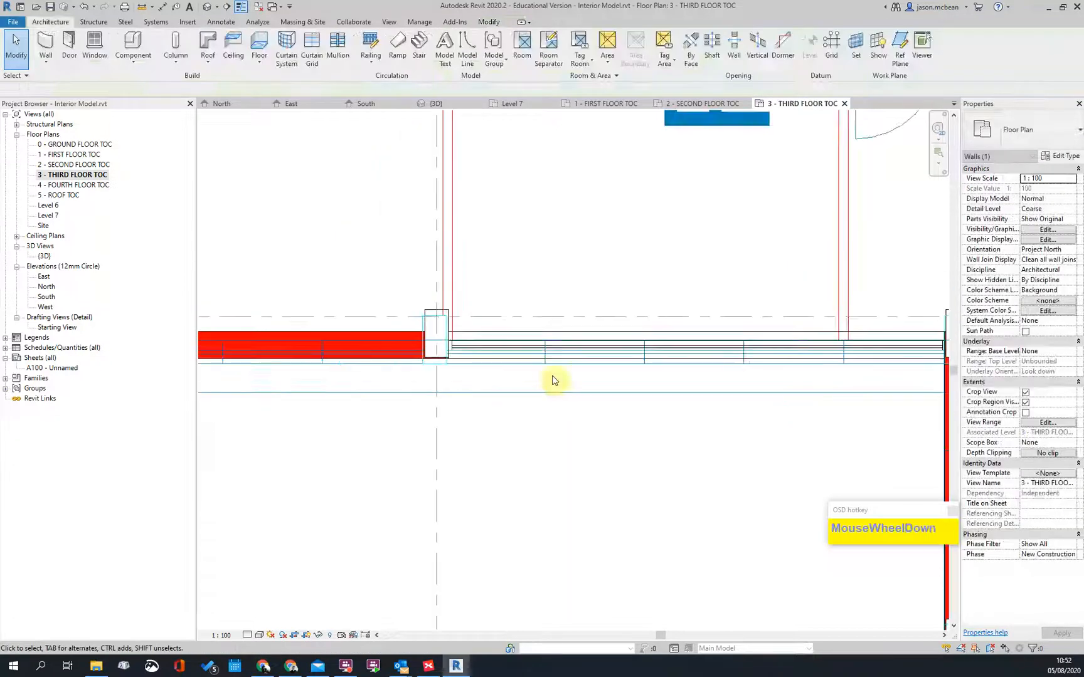
Step: Copy the curtain window into the left bay
click(540, 346)
scroll(757, 341, up, 3)
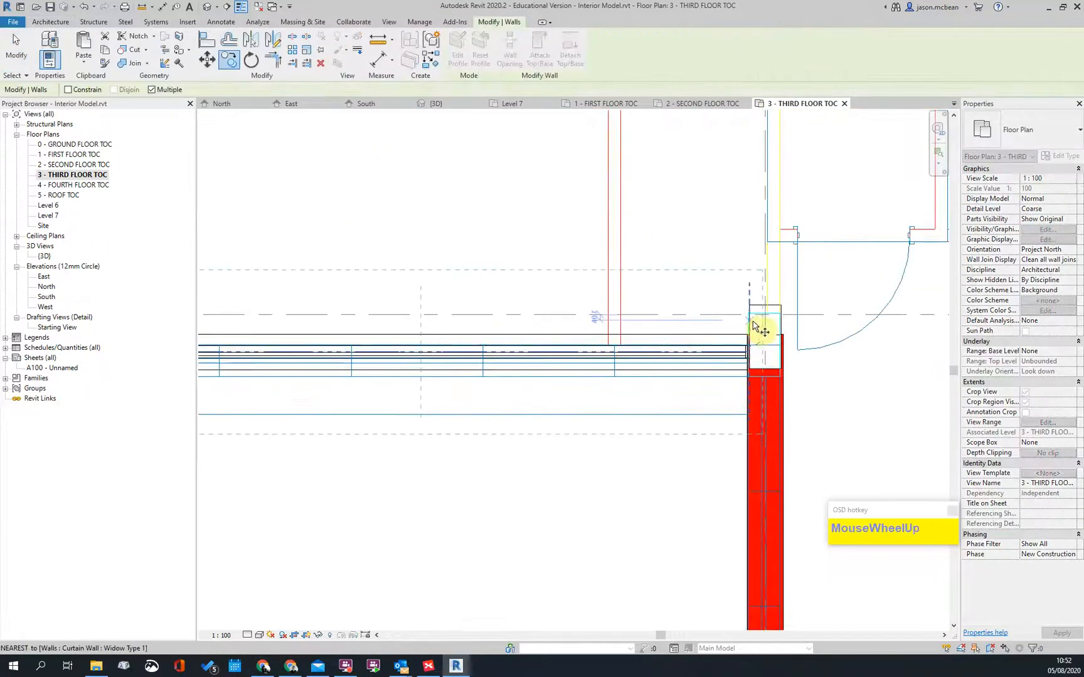
scroll(535, 310, down, 3)
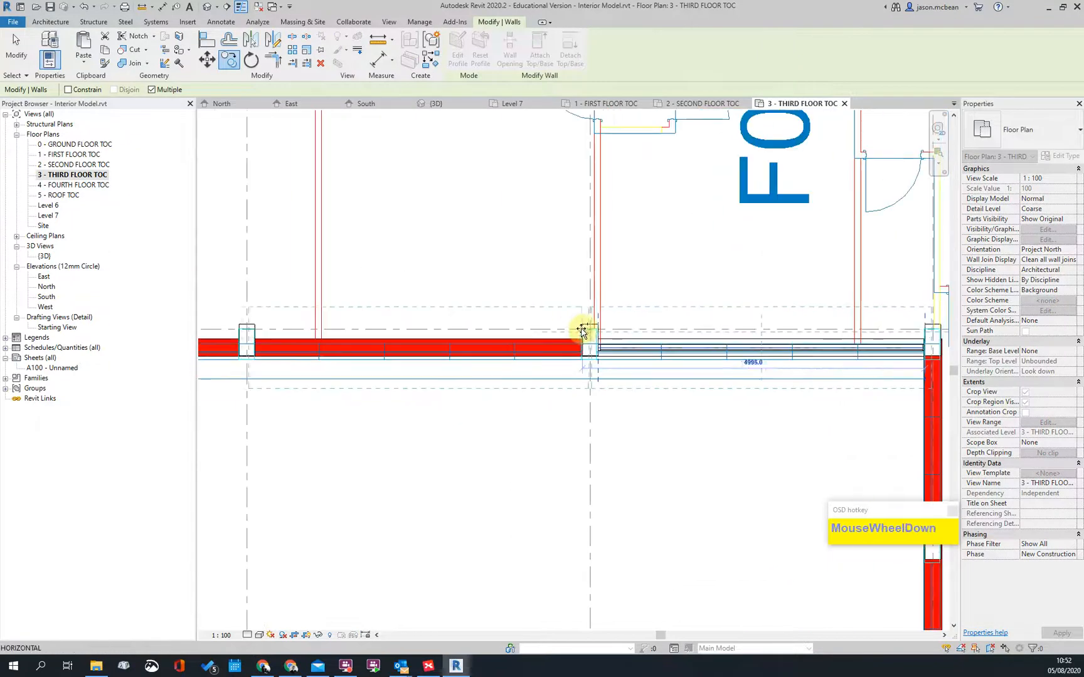
click(576, 331)
key(Escape)
key(Escape)
Step: Trim the copied window's left end to the column face
middle_drag(324, 358, 387, 382)
scroll(370, 380, up, 3)
click(317, 377)
scroll(242, 372, up, 2)
drag(231, 360, 256, 359)
scroll(350, 414, down, 3)
key(Escape)
scroll(872, 395, up, 3)
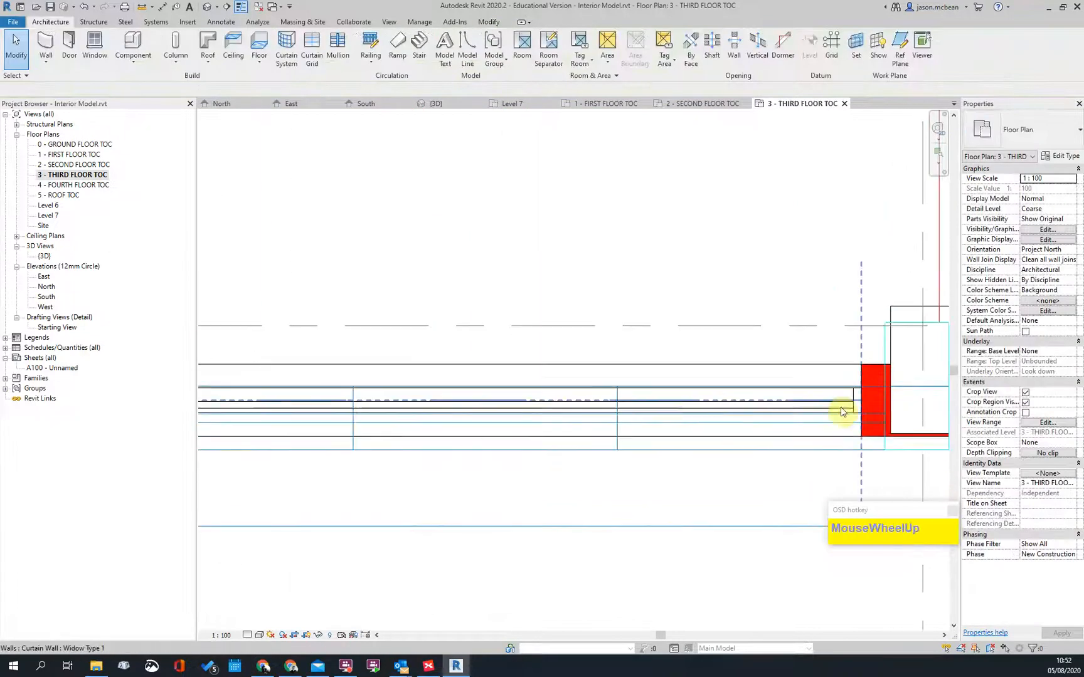
Step: Move (MV) the right-end curtain window flush against the column face
click(881, 400)
click(861, 399)
scroll(900, 426, up, 3)
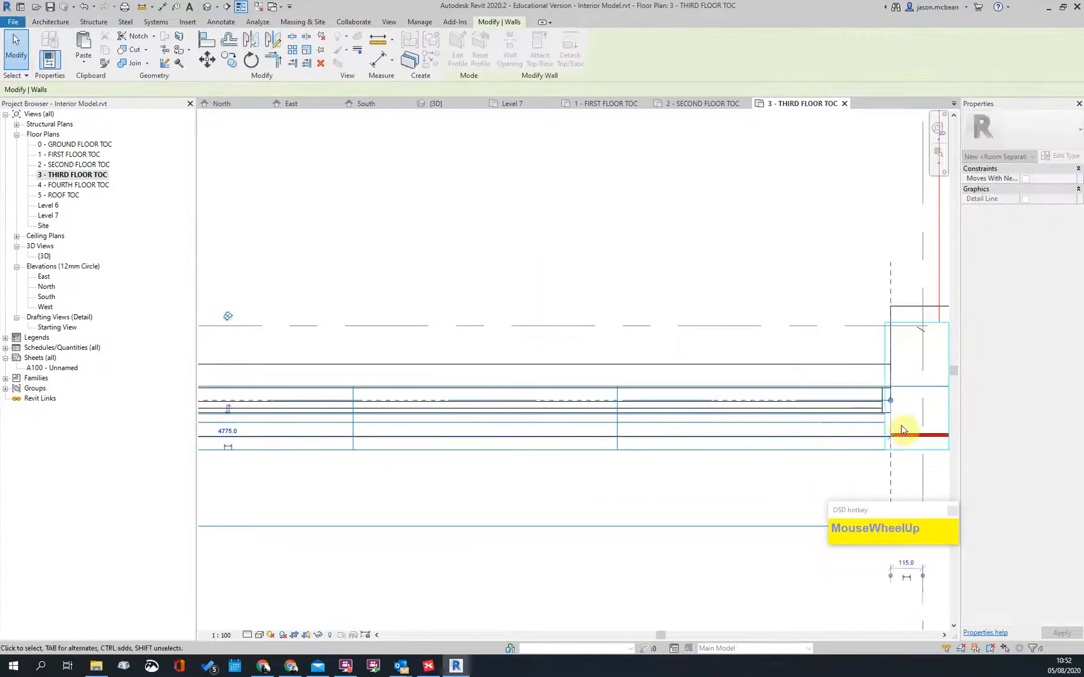
scroll(857, 447, up, 2)
scroll(820, 384, up, 1)
key(m)
key(v)
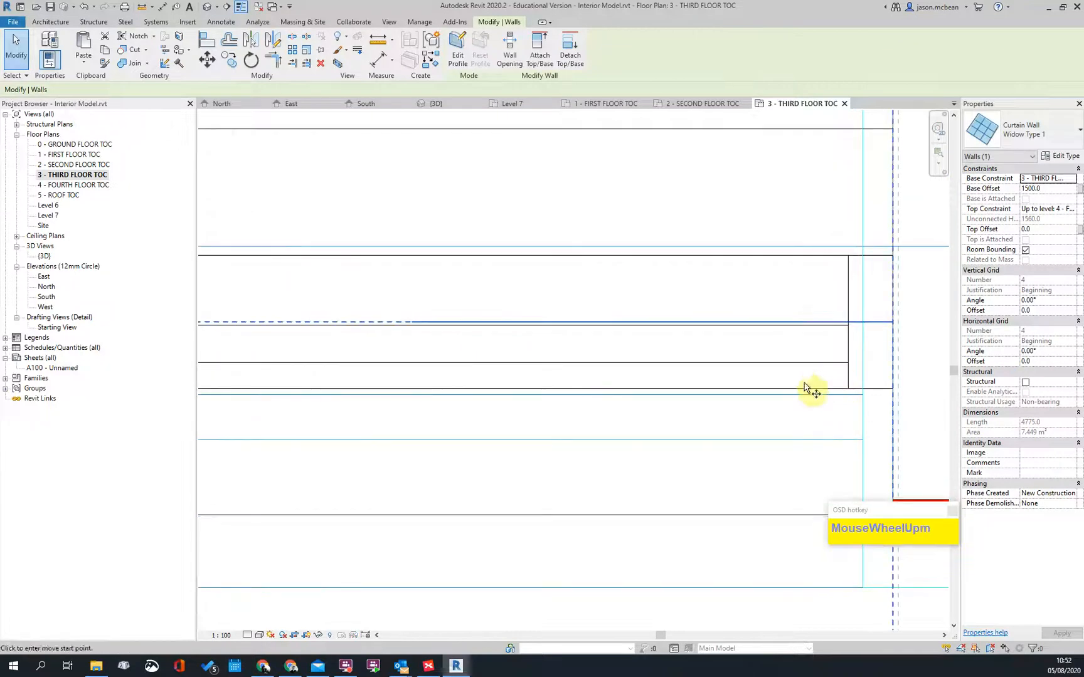
click(811, 389)
click(813, 441)
scroll(721, 430, down, 6)
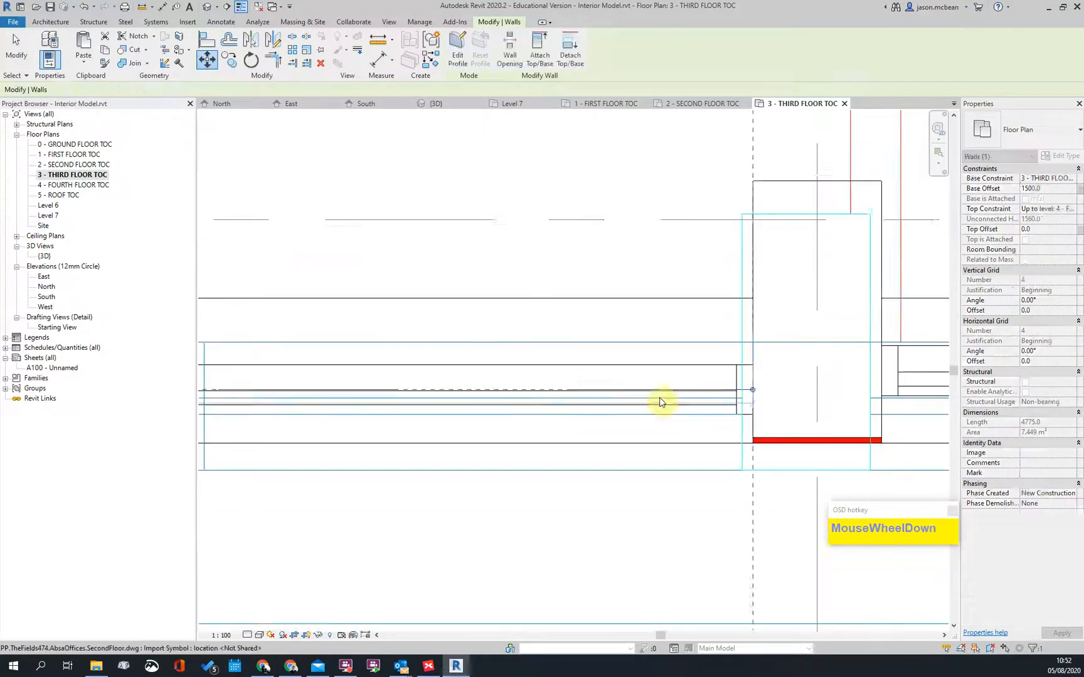
key(Escape)
scroll(480, 403, down, 2)
Step: Copy the curtain window into the next bay
click(546, 400)
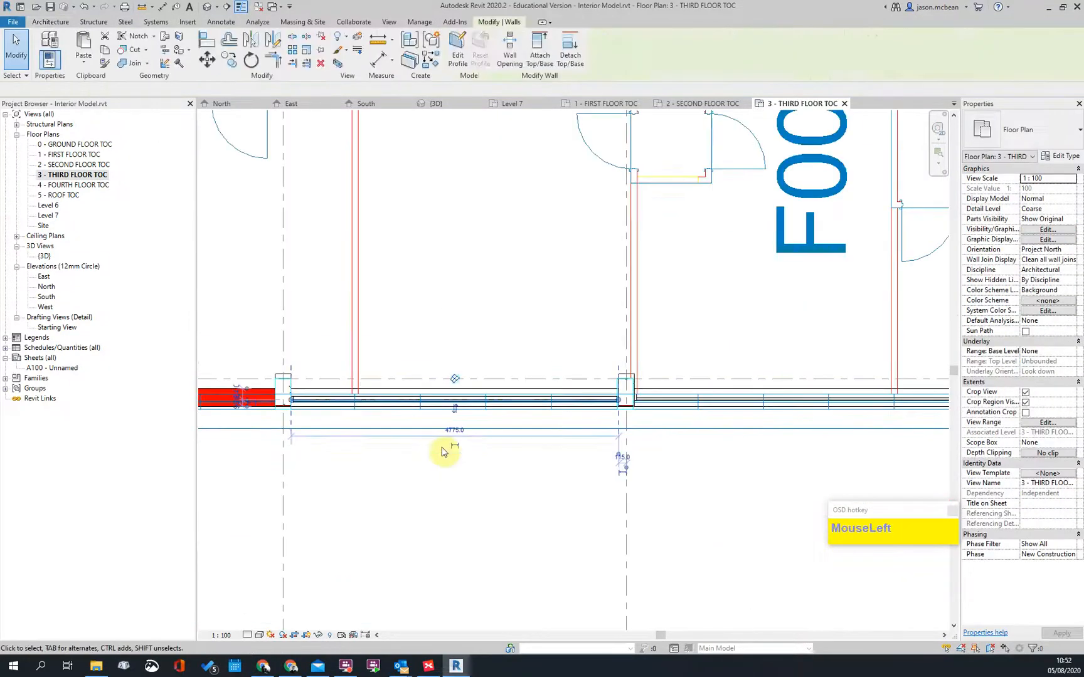
scroll(537, 394, up, 3)
scroll(521, 378, down, 1)
scroll(633, 368, down, 1)
scroll(624, 392, up, 2)
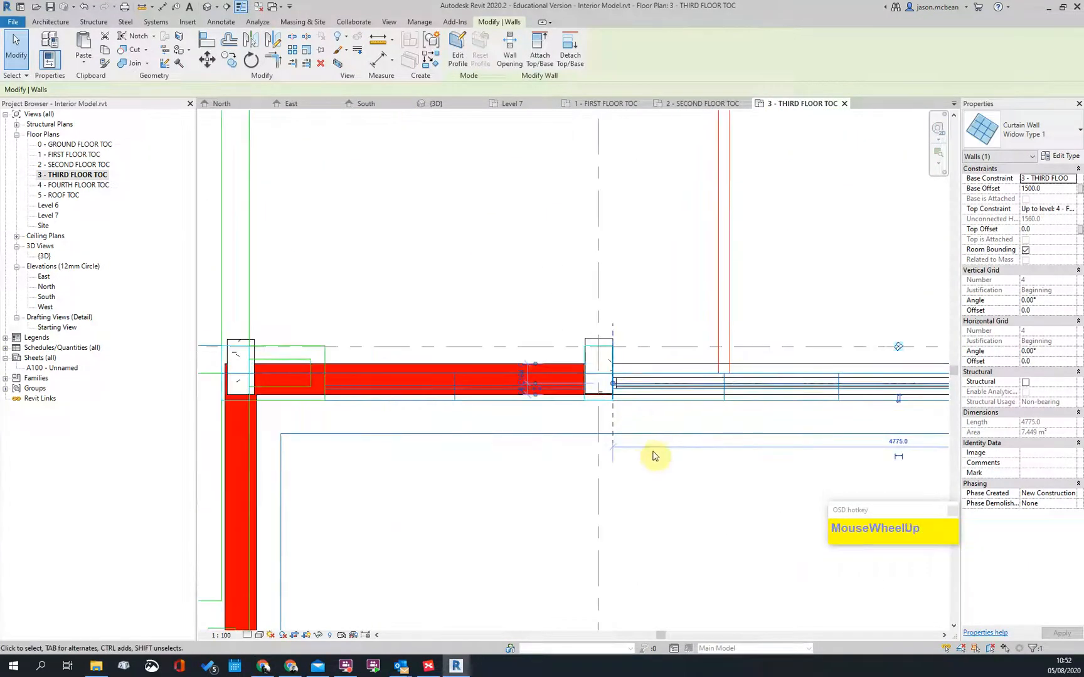
key(c)
key(c)
click(400, 468)
key(Escape)
key(Escape)
Step: Shorten the new copy so its end meets the column face
click(467, 389)
scroll(467, 390, down, 3)
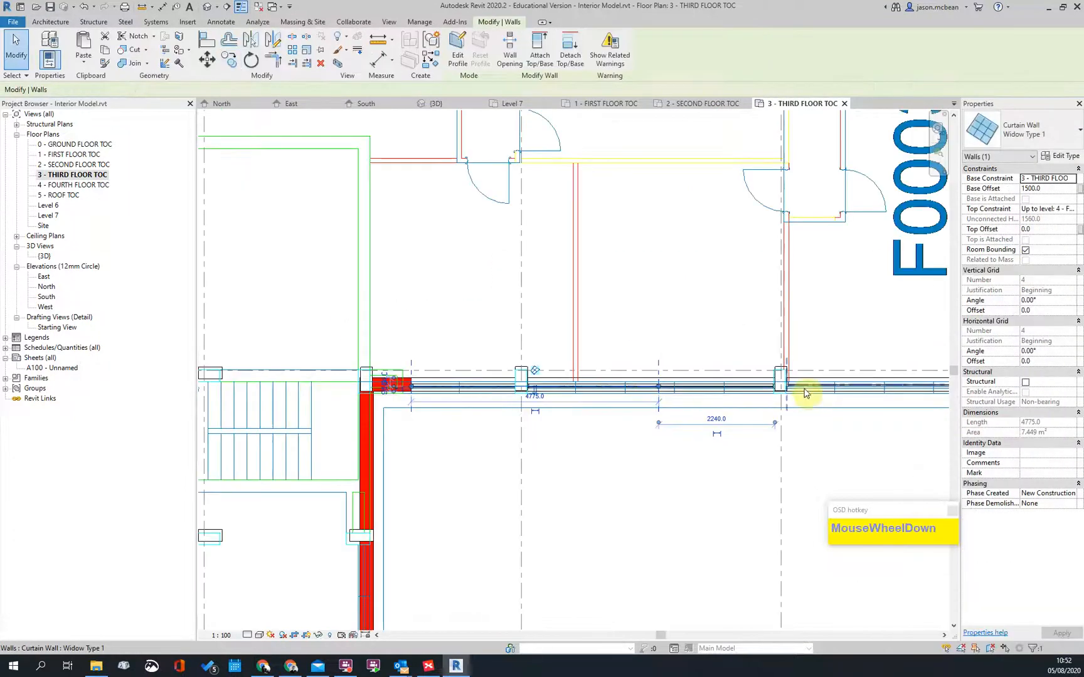
drag(660, 393, 513, 384)
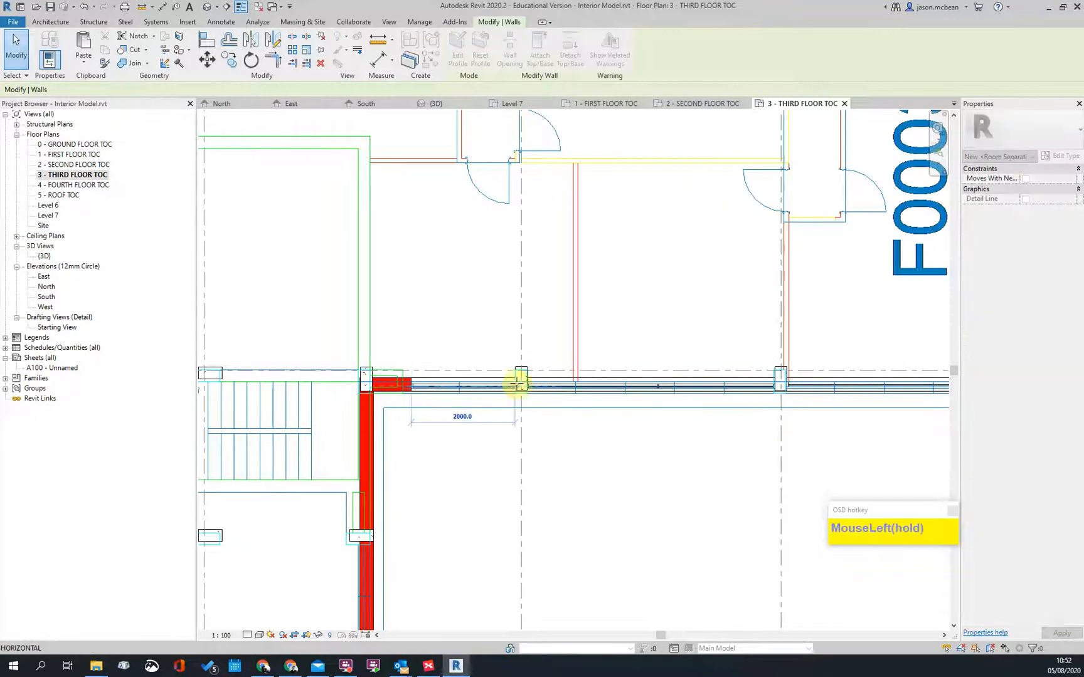
key(Escape)
scroll(439, 427, up, 4)
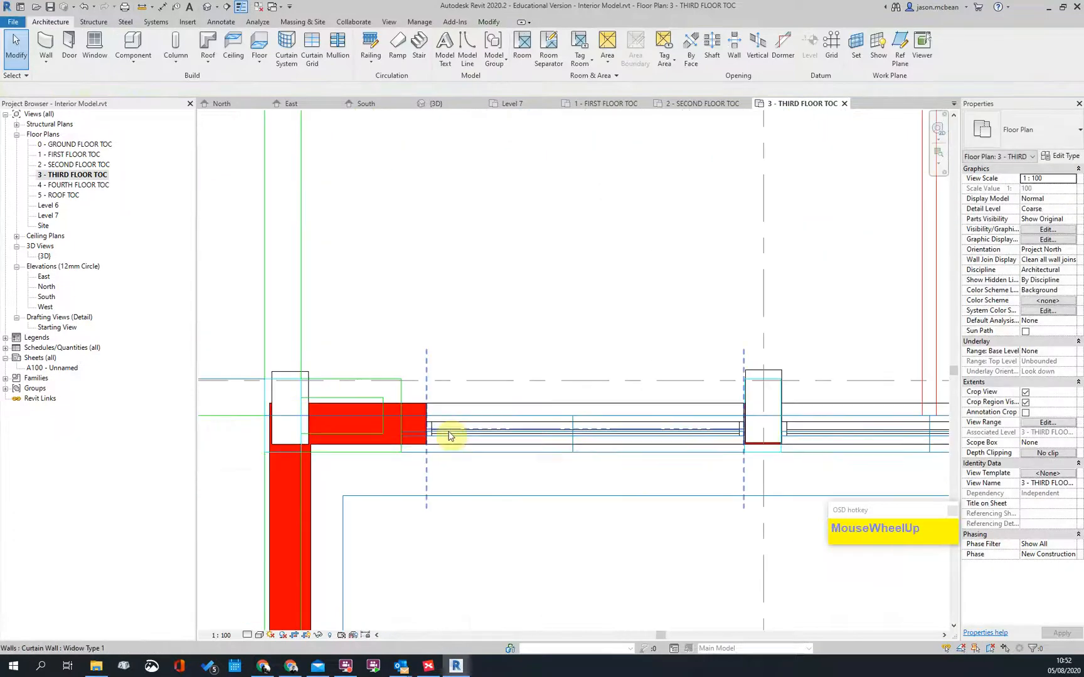
click(435, 432)
scroll(434, 432, up, 2)
drag(425, 432, 383, 429)
scroll(536, 351, up, 1)
scroll(581, 399, down, 3)
Step: Use Create Similar to draw a Widow Type 1 curtain wall from the upper column to the next
right_click(576, 390)
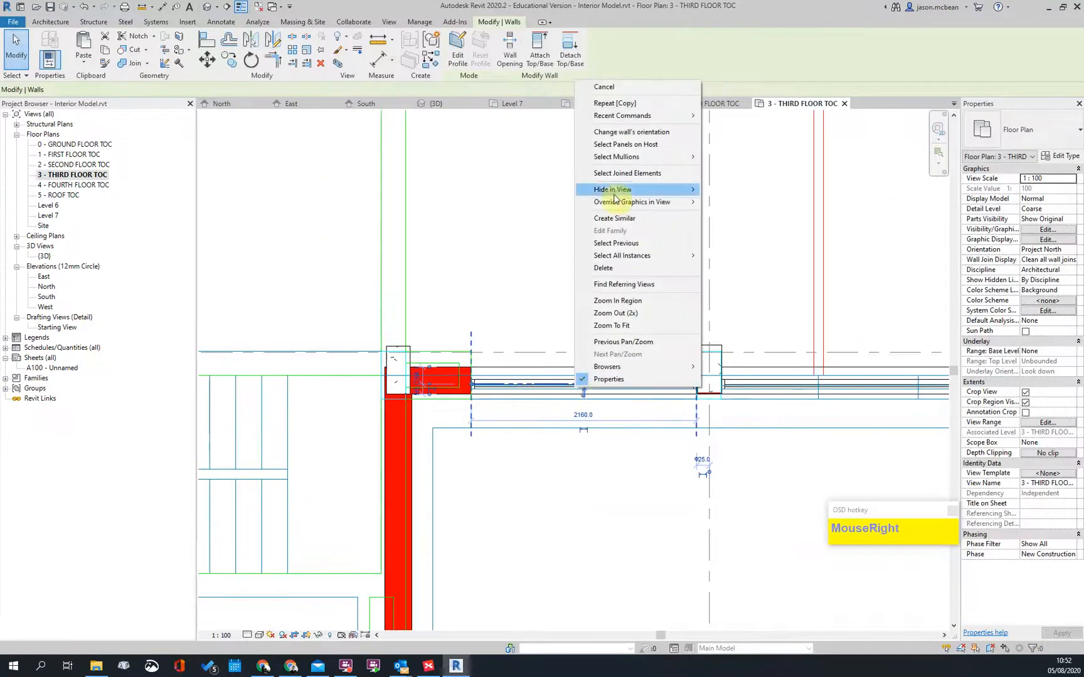
click(611, 217)
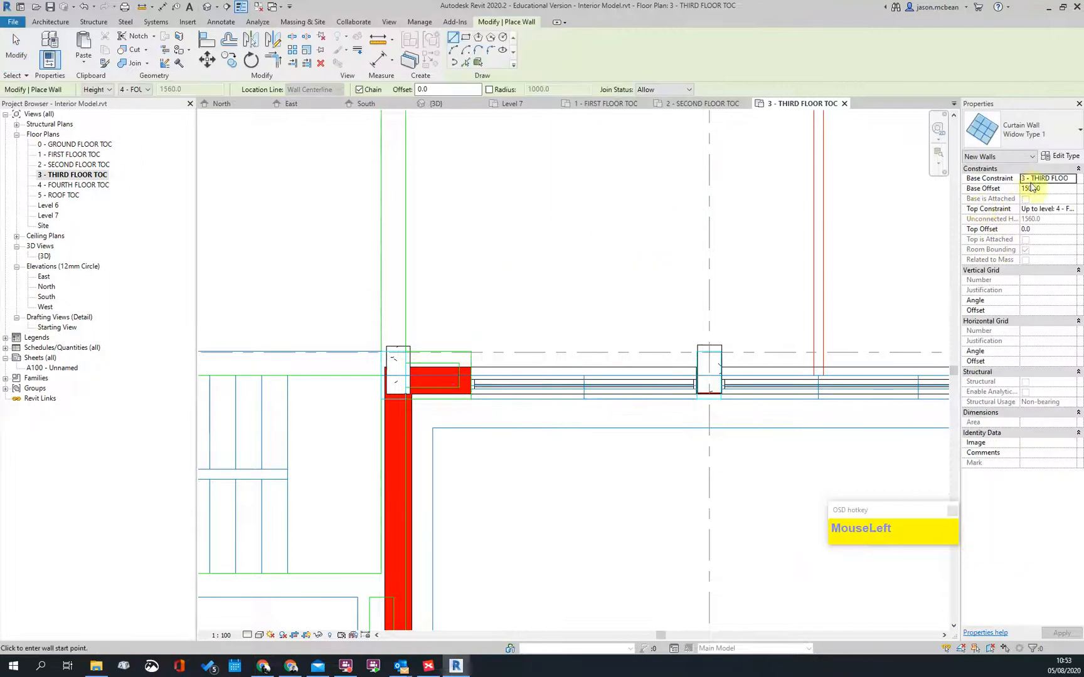
scroll(525, 465, down, 3)
scroll(406, 477, up, 4)
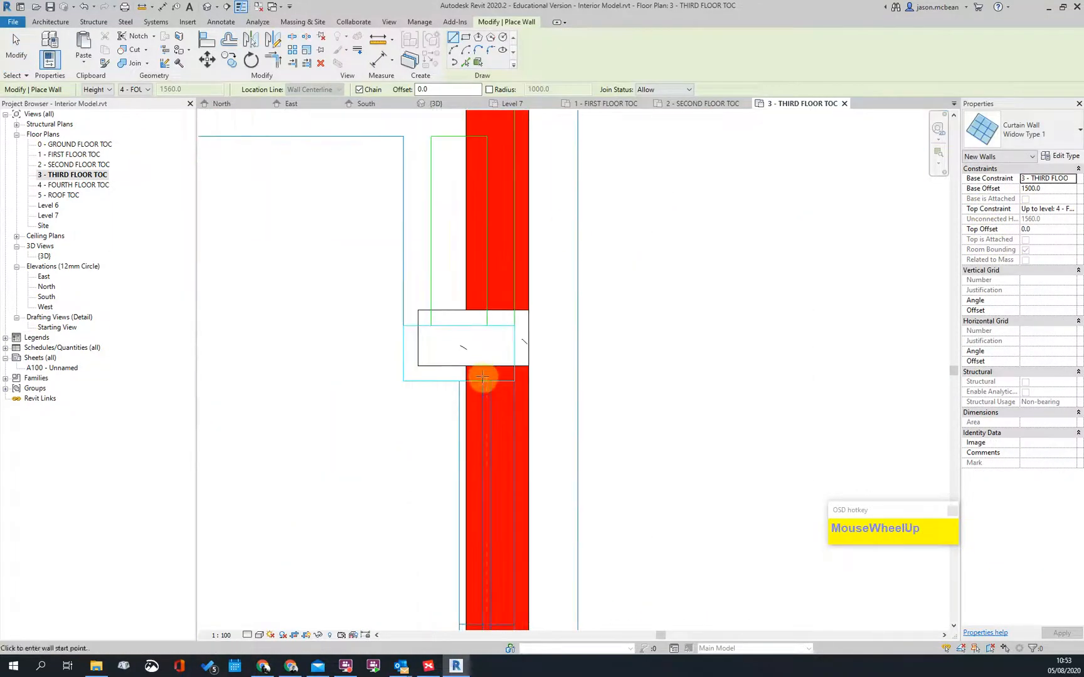
click(484, 368)
scroll(487, 382, down, 3)
middle_drag(508, 510, 486, 279)
scroll(464, 424, up, 3)
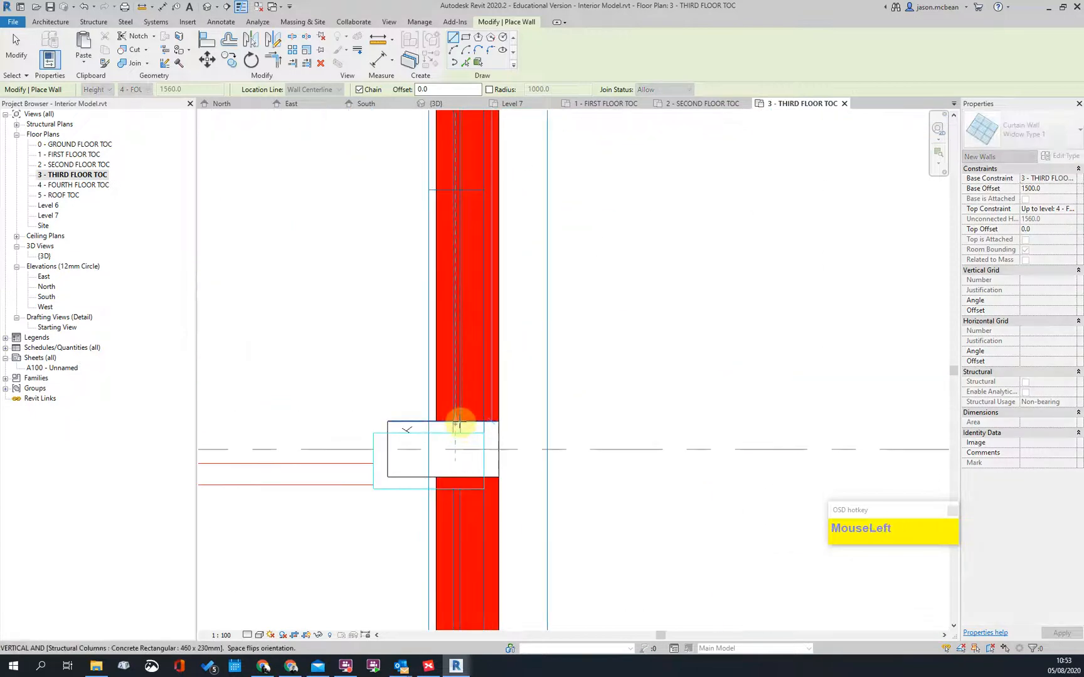
click(459, 425)
key(Escape)
Step: Draw a second curtain wall segment from the column down to the lower column corner
scroll(475, 440, down, 3)
scroll(466, 342, up, 3)
click(466, 342)
scroll(498, 471, down, 3)
middle_drag(498, 472, 486, 308)
scroll(477, 467, up, 3)
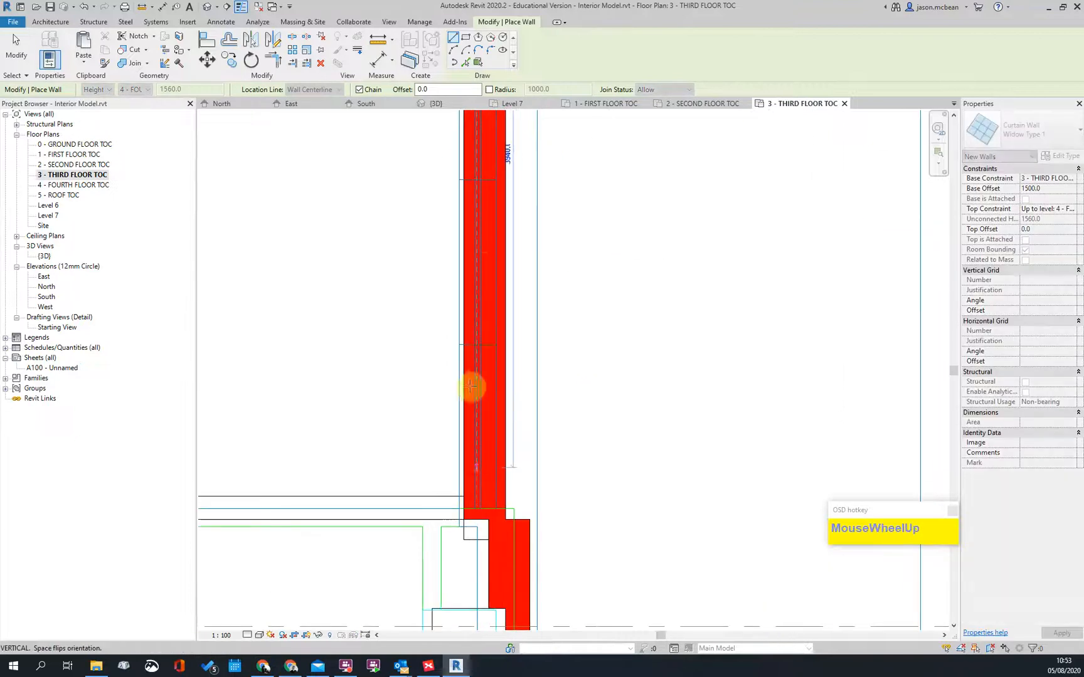
scroll(483, 268, down, 3)
scroll(498, 340, up, 3)
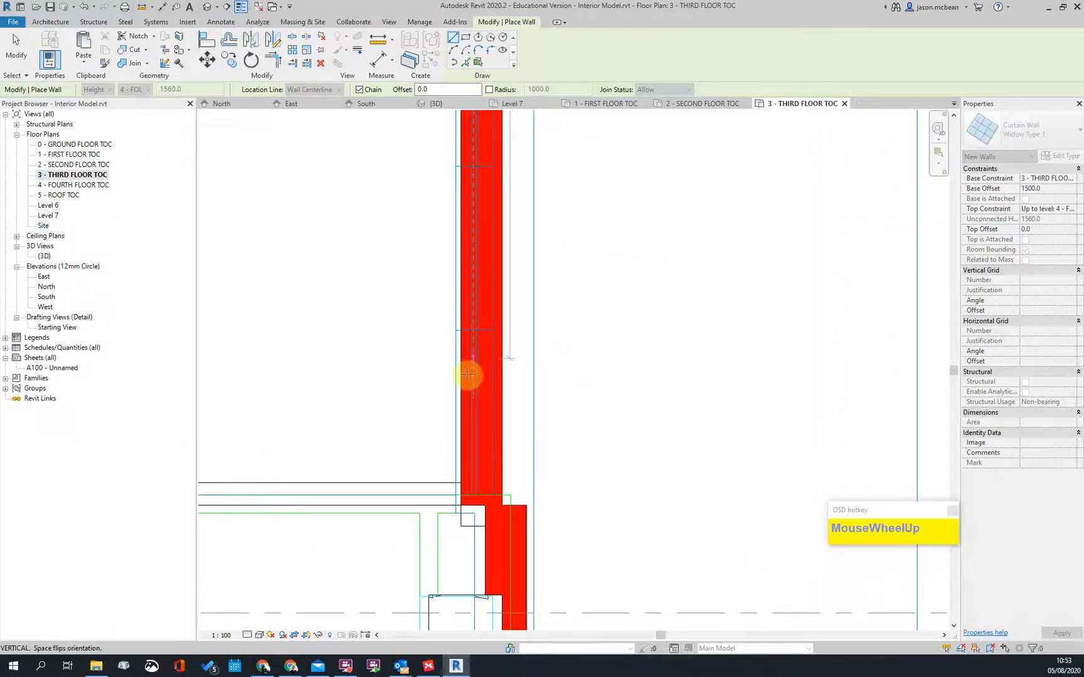
scroll(474, 545, up, 3)
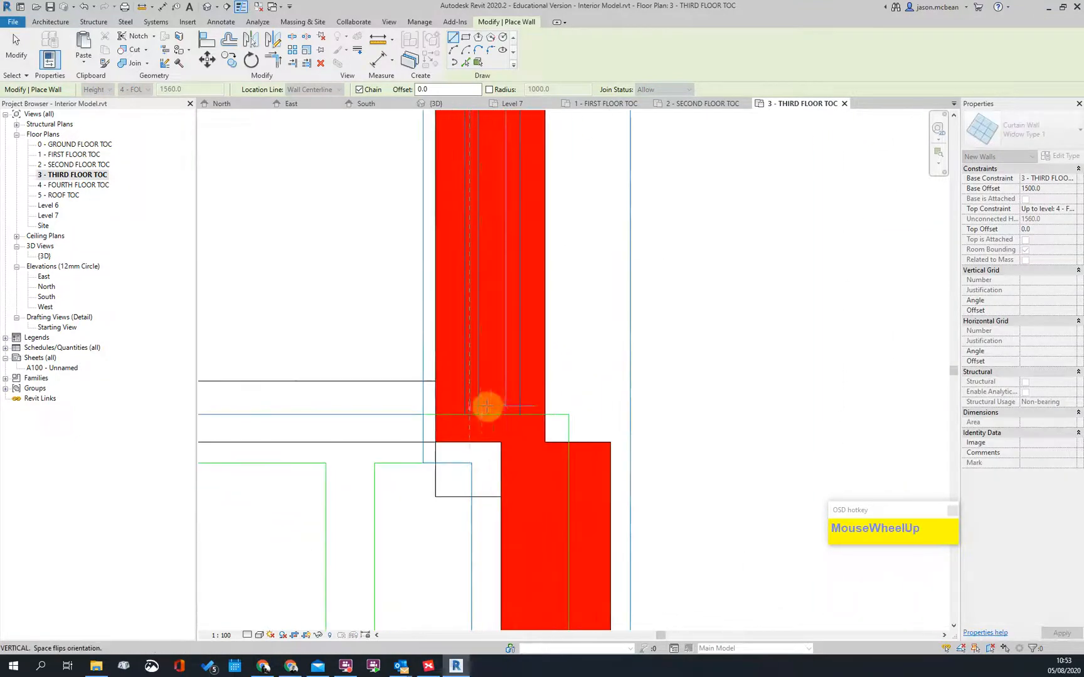
click(469, 419)
scroll(516, 366, down, 3)
key(Escape)
key(Escape)
Step: Check the new curtain wall and the adjacent masonry wall by selecting each
click(502, 342)
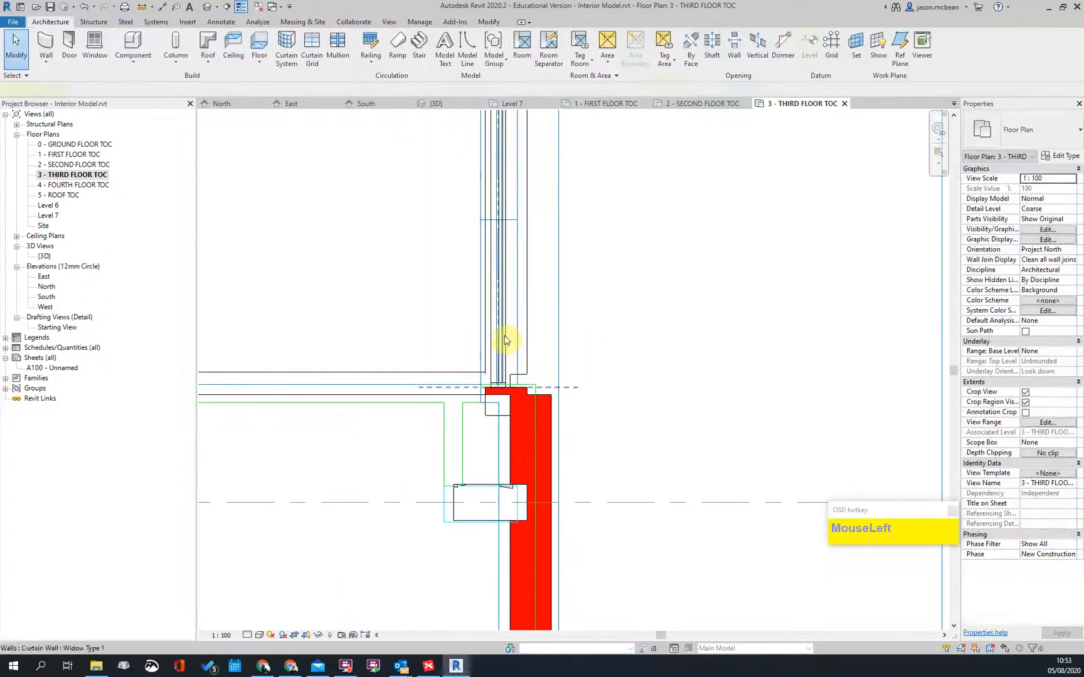
click(733, 322)
scroll(425, 375, down, 4)
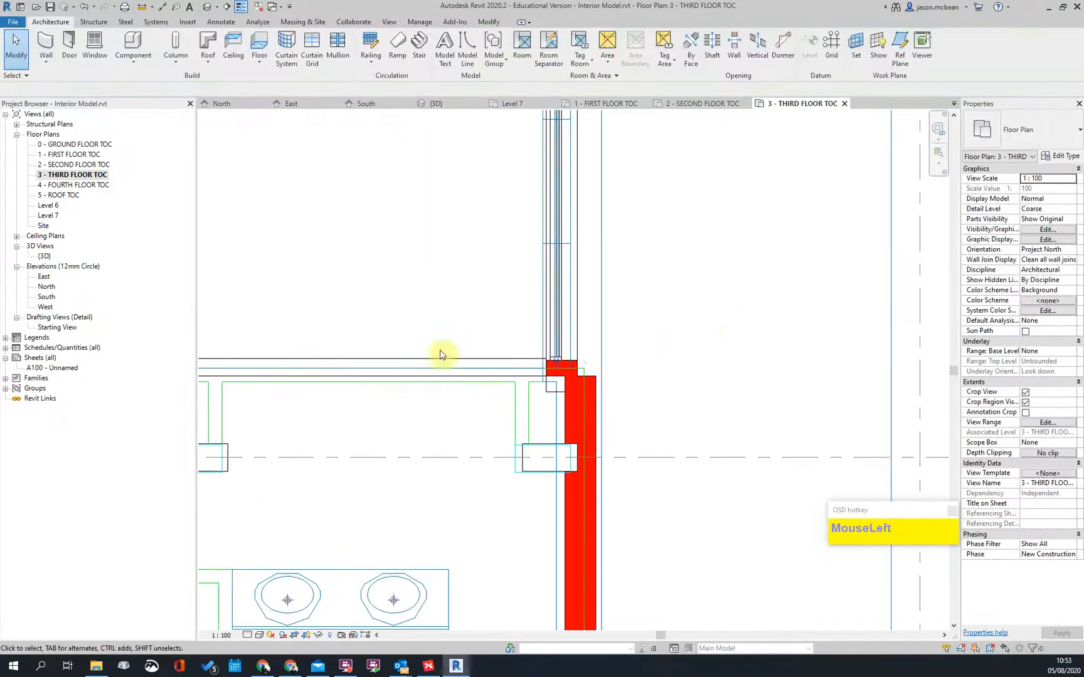
scroll(562, 339, up, 5)
key(Escape)
click(456, 336)
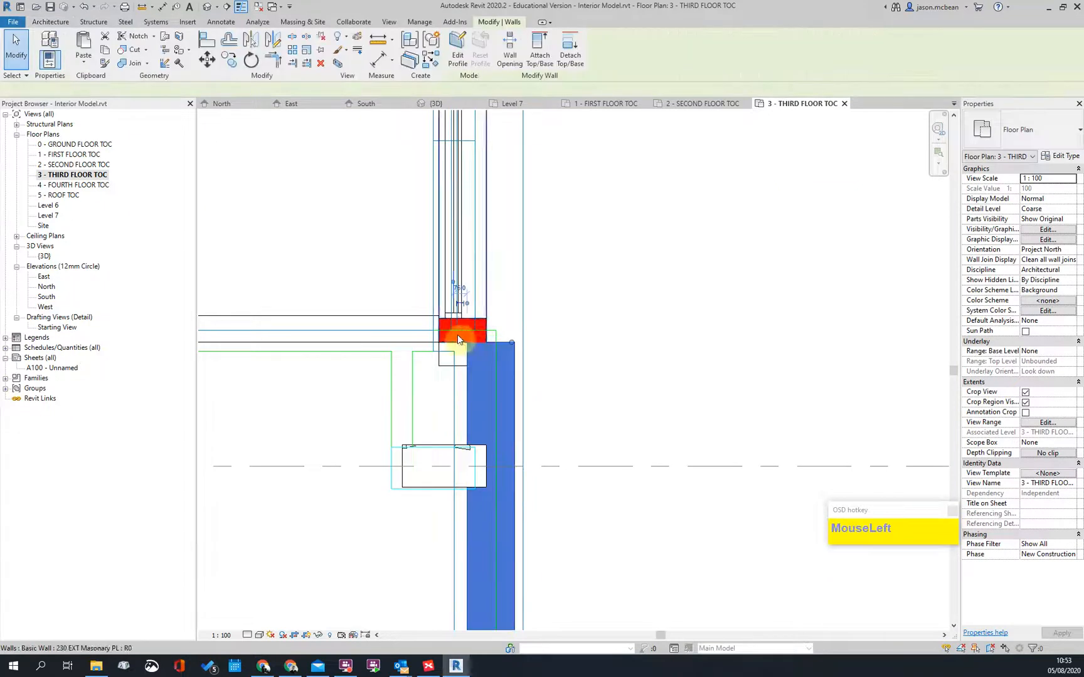
scroll(527, 361, down, 2)
click(528, 362)
scroll(534, 363, down, 2)
scroll(238, 358, up, 2)
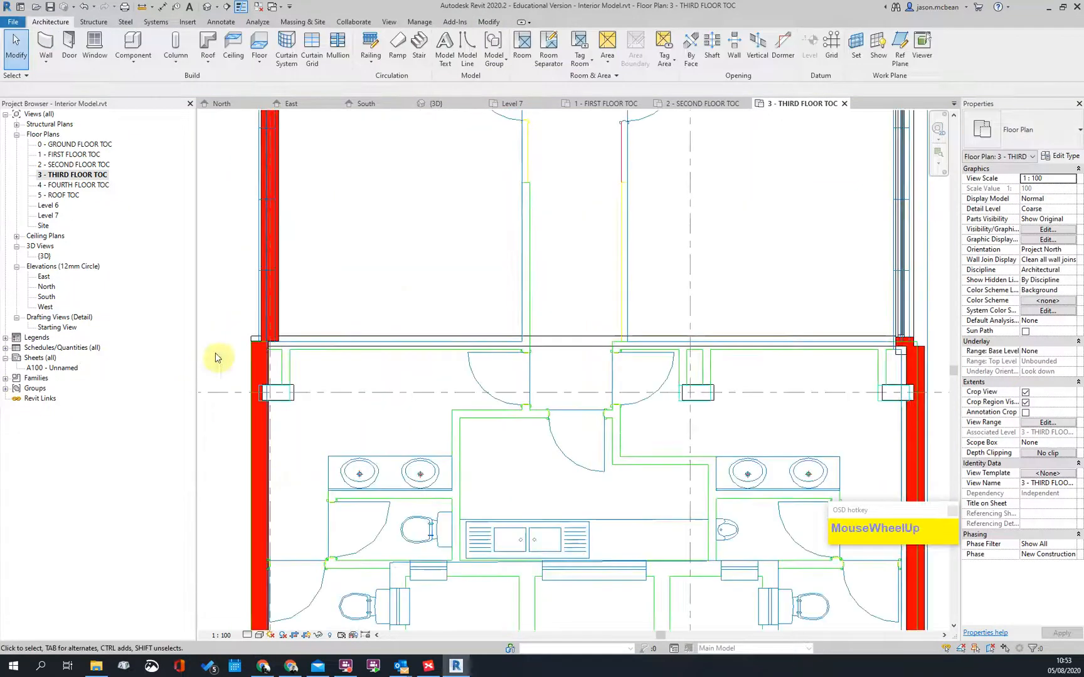
Step: Clear the selection and pan across the third-floor plan
key(Escape)
scroll(447, 235, up, 1)
scroll(423, 283, down, 1)
scroll(648, 276, down, 3)
middle_drag(648, 377, 435, 442)
scroll(327, 448, up, 3)
scroll(724, 333, down, 2)
key(Escape)
scroll(688, 396, up, 1)
Step: Use Create Similar to draw a curtain wall between the first pair of left-wall columns
click(705, 389)
right_click(706, 389)
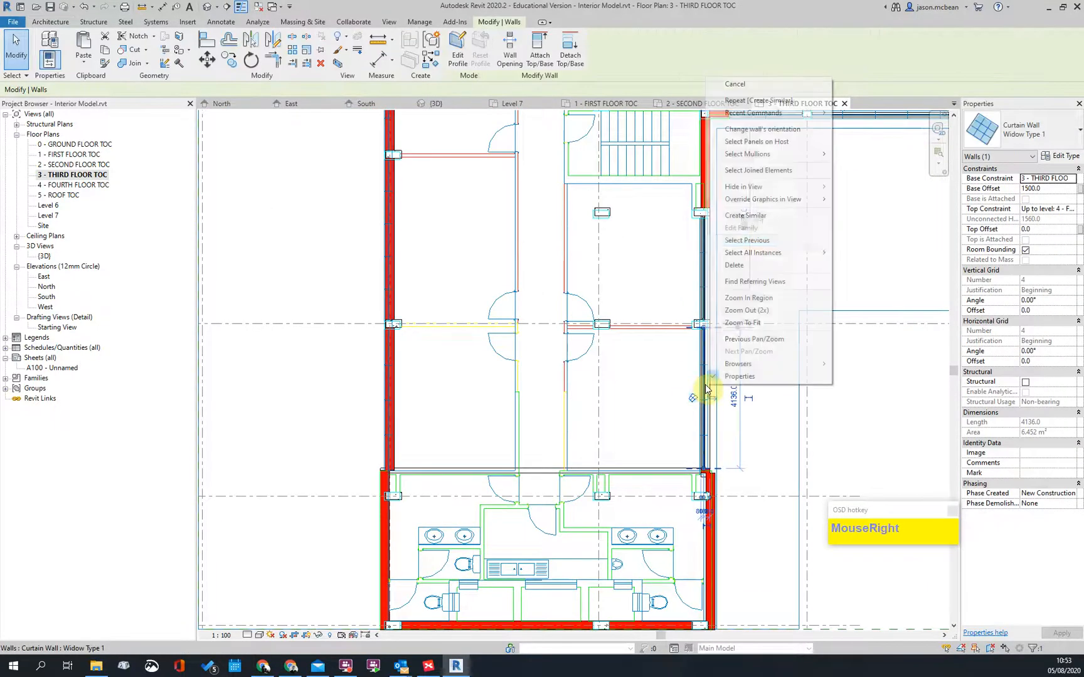
click(743, 217)
scroll(392, 439, up, 3)
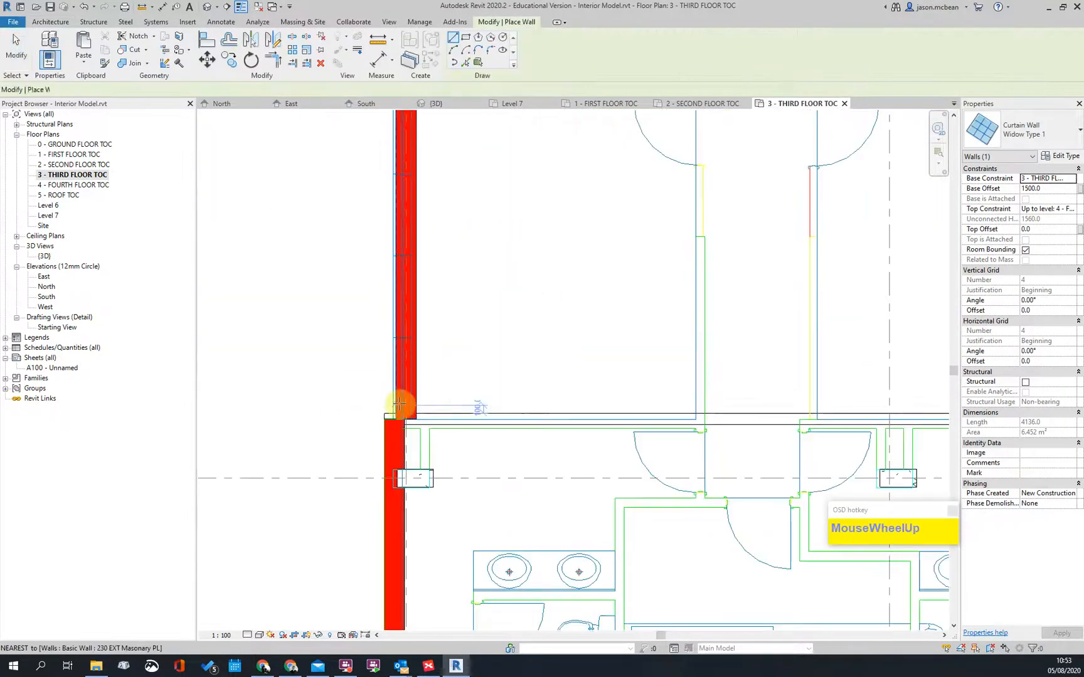
click(406, 397)
middle_drag(426, 192, 450, 486)
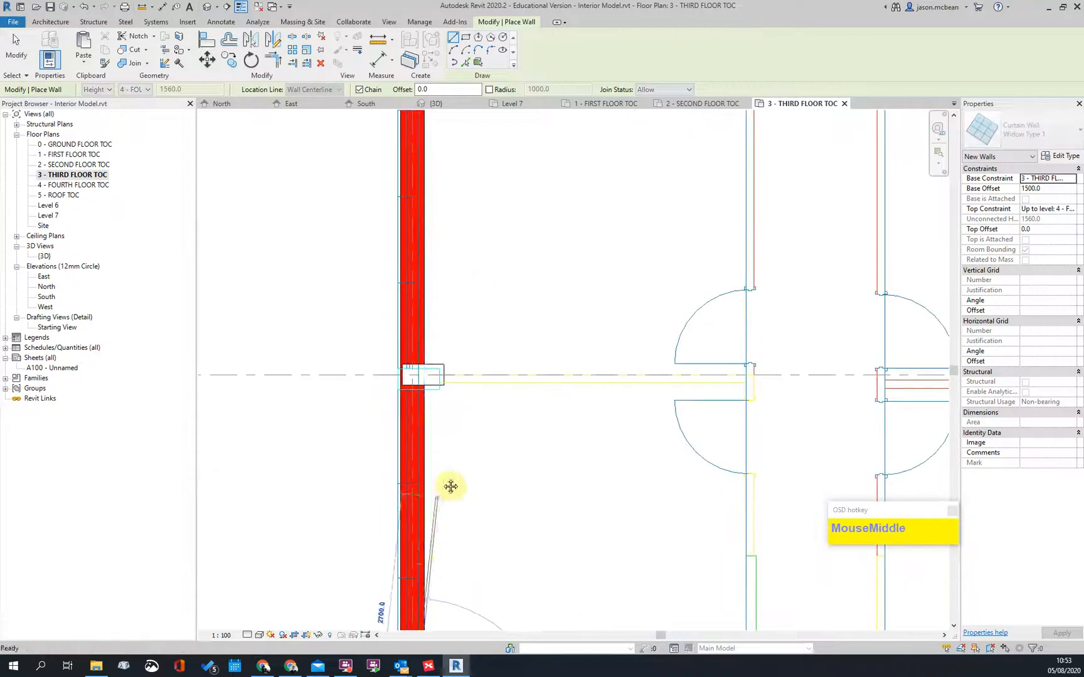
click(413, 396)
middle_drag(424, 296, 432, 394)
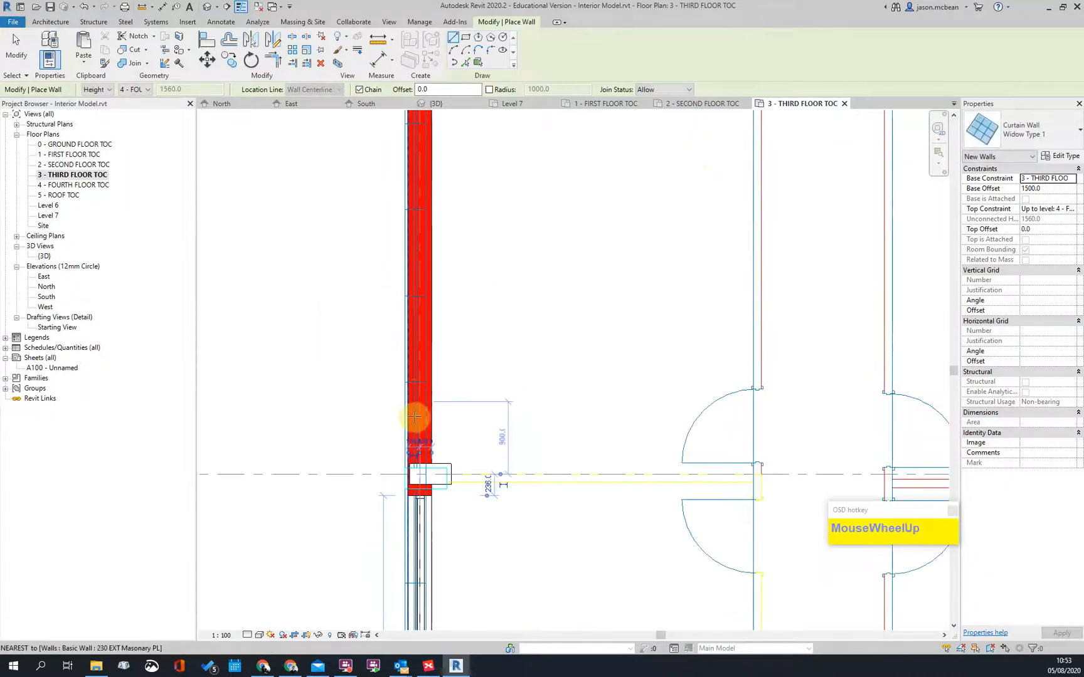
Step: Add the next curtain wall segments down the left wall between columns
click(420, 418)
middle_drag(445, 220, 449, 445)
click(422, 278)
middle_drag(485, 254, 491, 562)
scroll(492, 562, up, 1)
click(425, 312)
middle_drag(439, 260, 440, 346)
key(Escape)
Step: Finish wall placement and pan to the grid 7 corner of the top wall
click(418, 476)
middle_drag(443, 251, 445, 380)
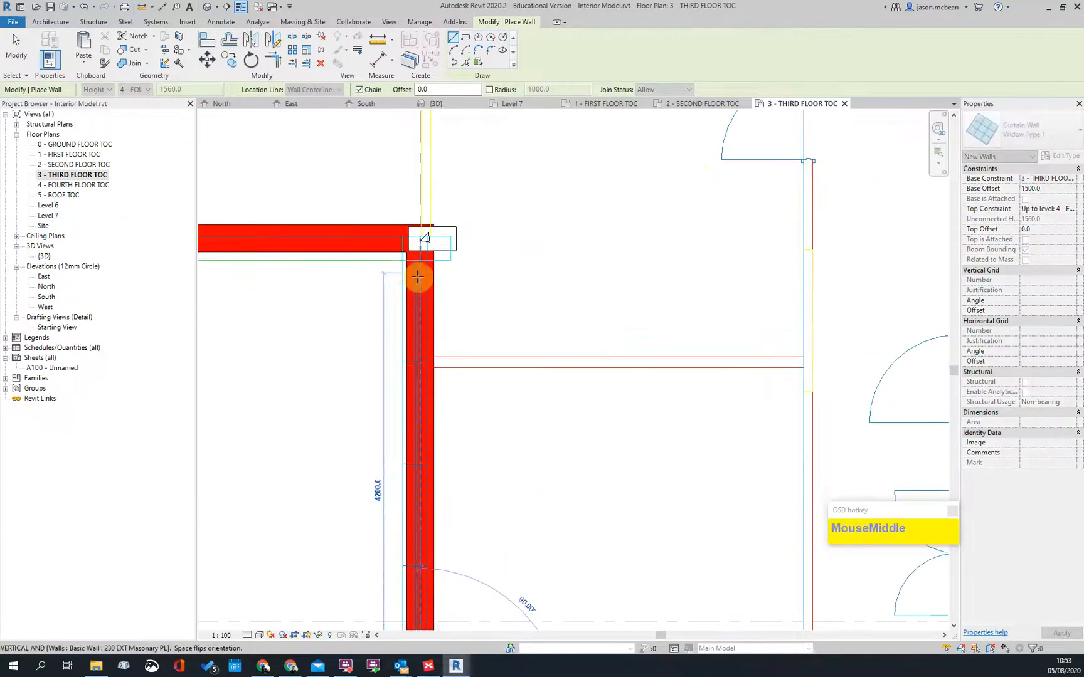
scroll(564, 307, down, 5)
key(Escape)
key(Escape)
middle_drag(559, 327, 435, 503)
scroll(929, 239, up, 2)
scroll(912, 242, up, 2)
middle_drag(897, 244, 399, 335)
scroll(540, 324, up, 3)
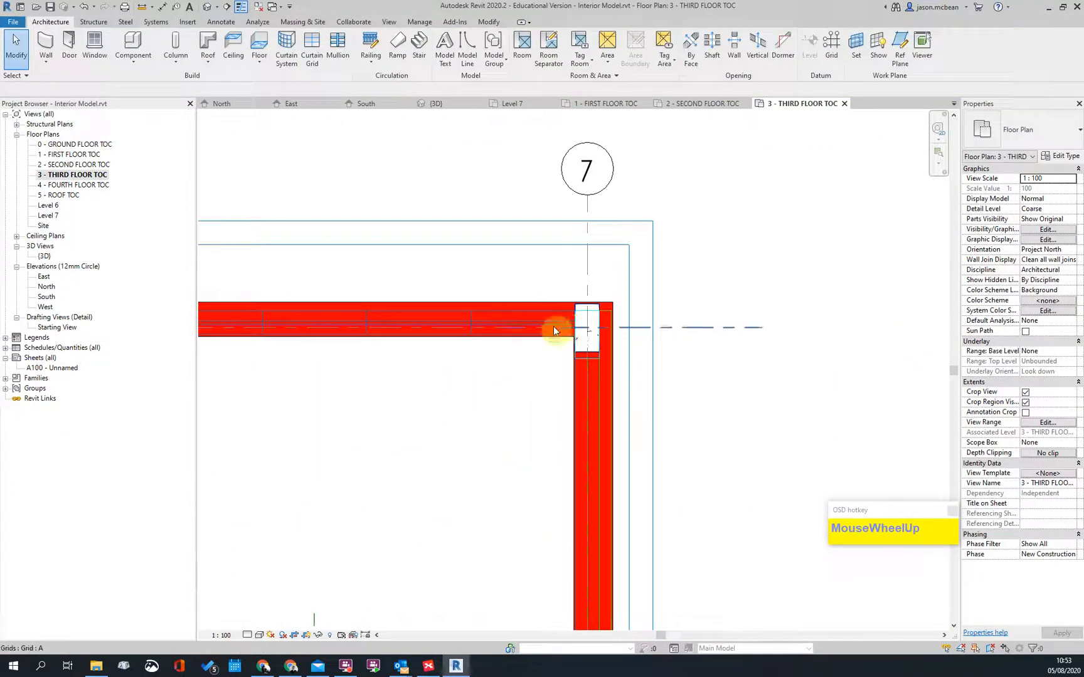
scroll(553, 326, up, 2)
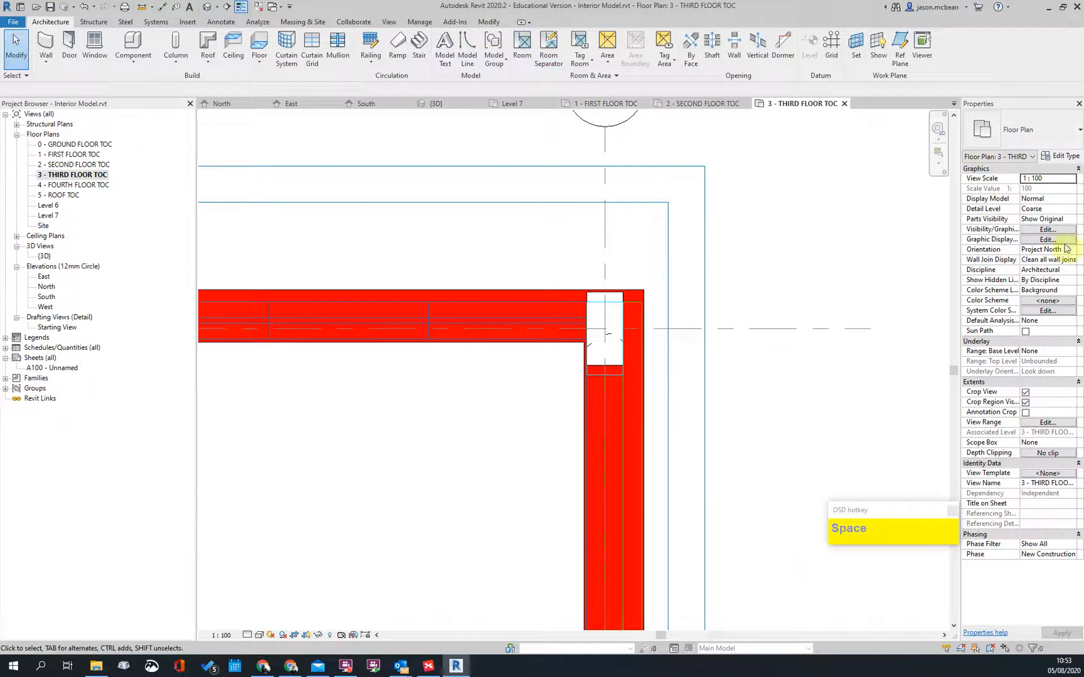
Step: Draw the first Widow Type 1 curtain wall span ending at the grid 6 column
key(Escape)
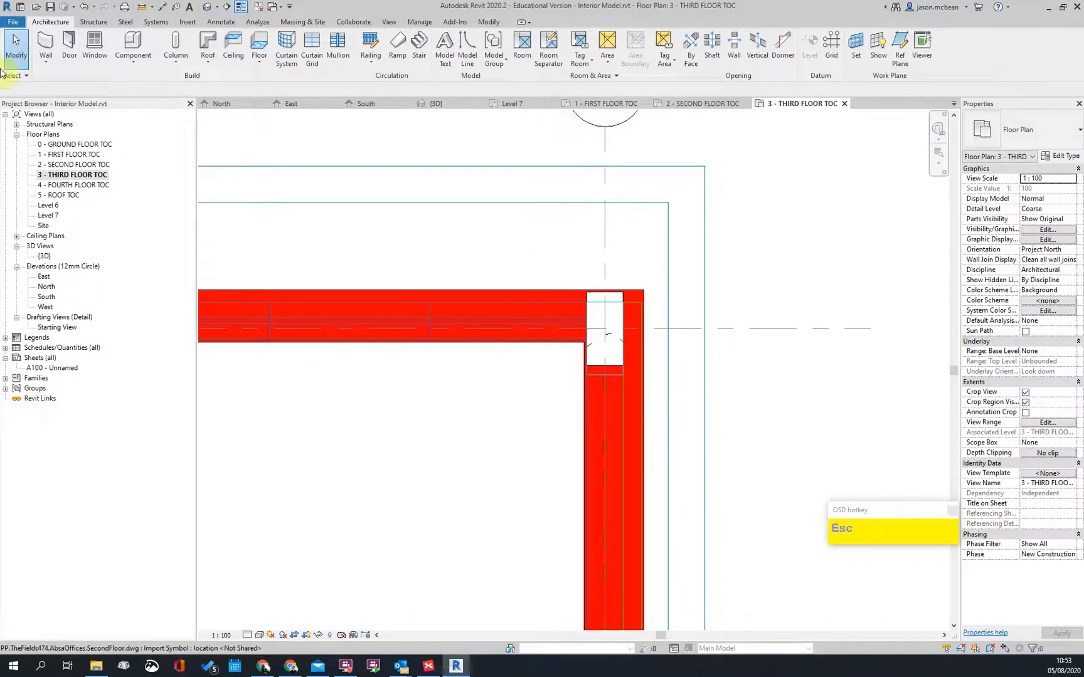
click(45, 42)
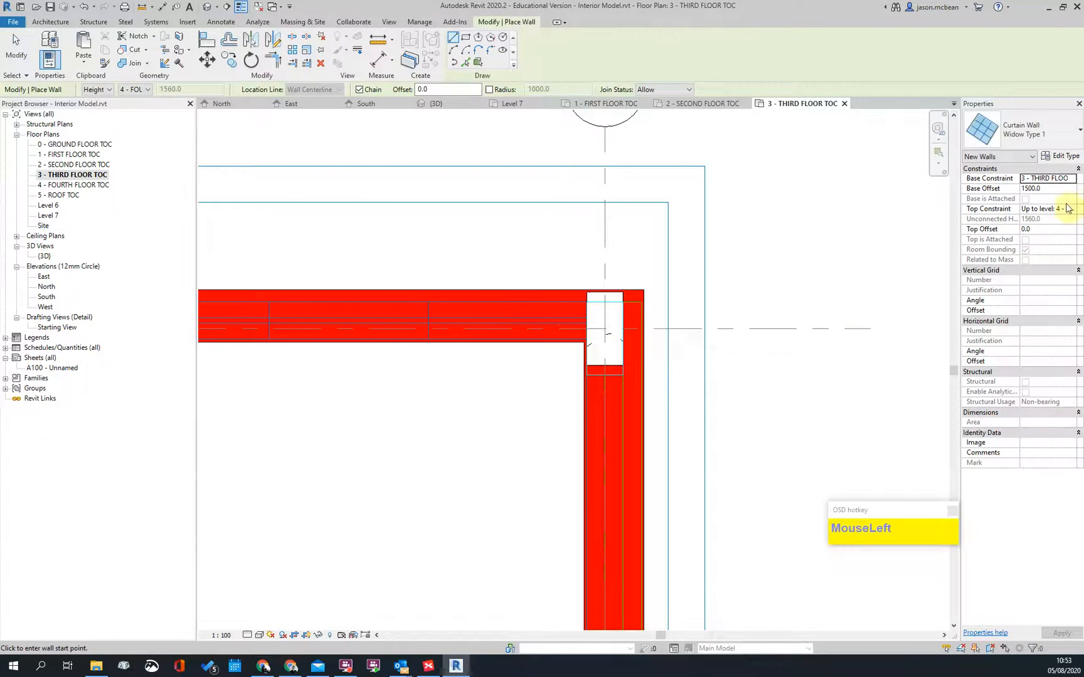
scroll(457, 321, down, 3)
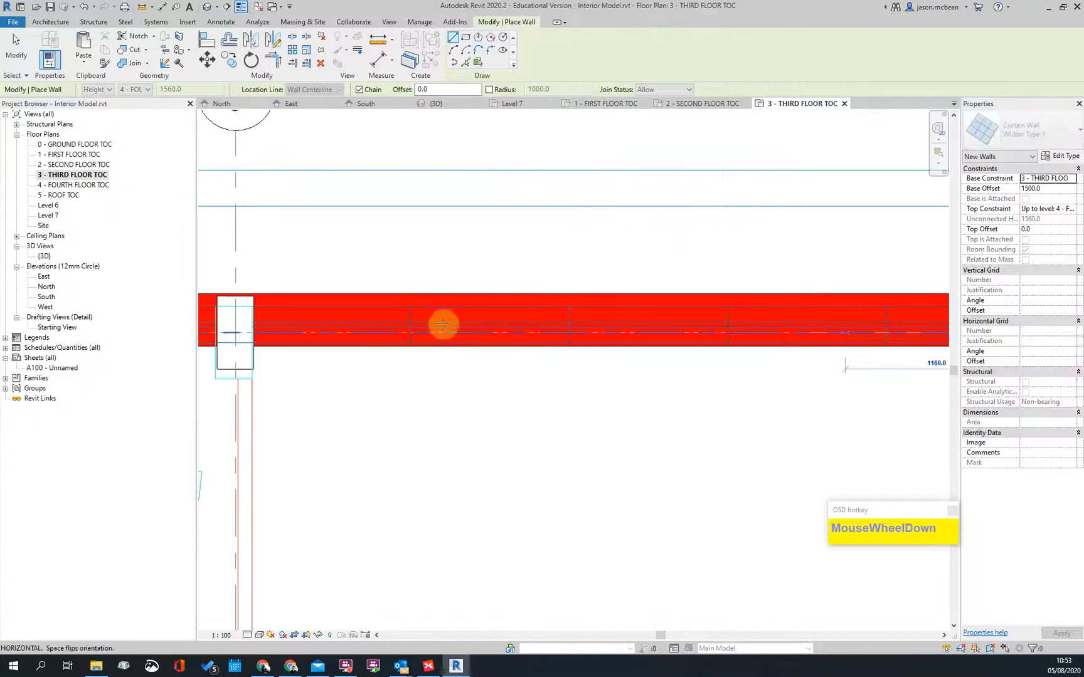
click(349, 333)
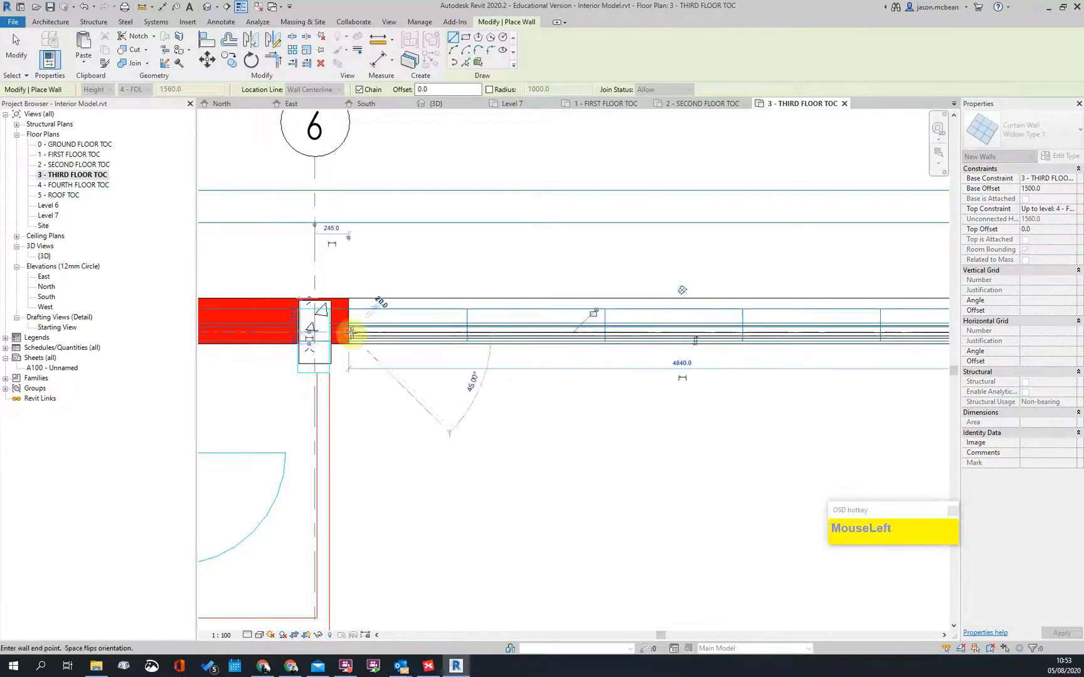
key(Escape)
scroll(671, 348, down, 2)
scroll(576, 342, up, 1)
key(Escape)
click(475, 345)
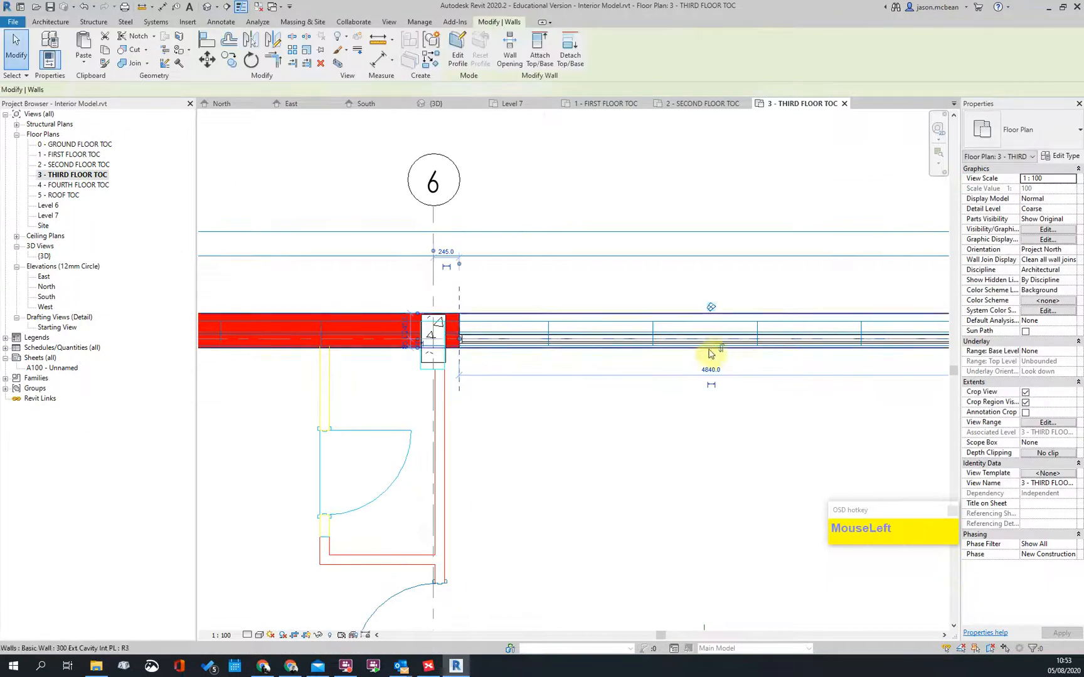
scroll(438, 336, down, 2)
scroll(584, 348, down, 2)
scroll(469, 341, up, 2)
key(Escape)
Step: Draw a similar curtain wall chain from grid 6 to grid 5, continuing to grid 4
scroll(683, 356, down, 2)
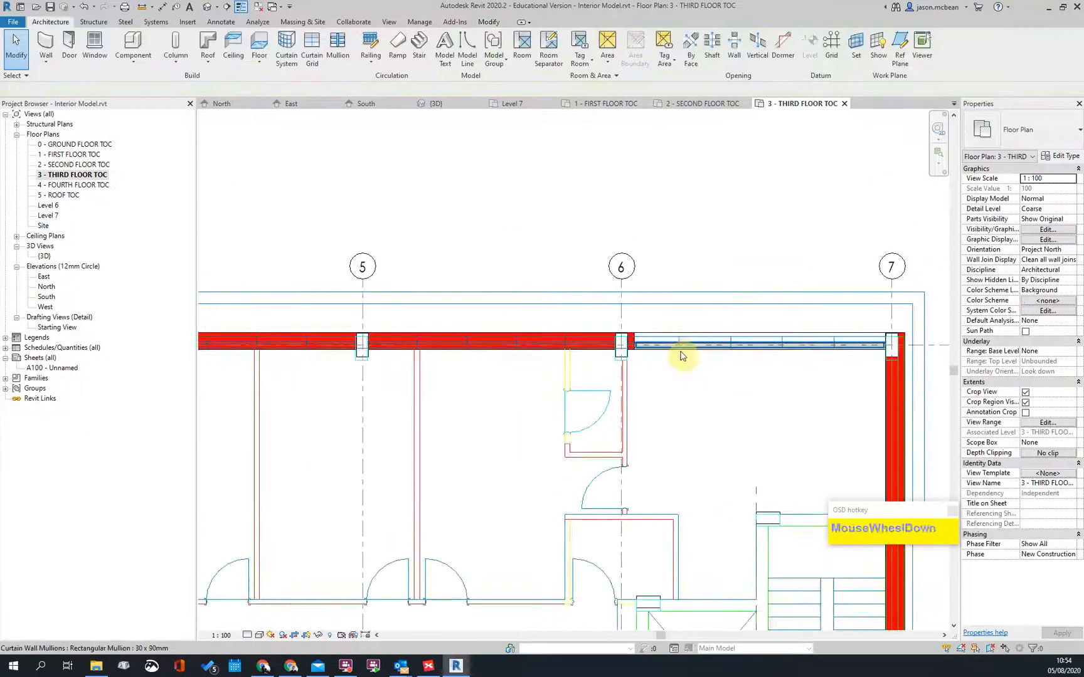
right_click(679, 353)
click(717, 179)
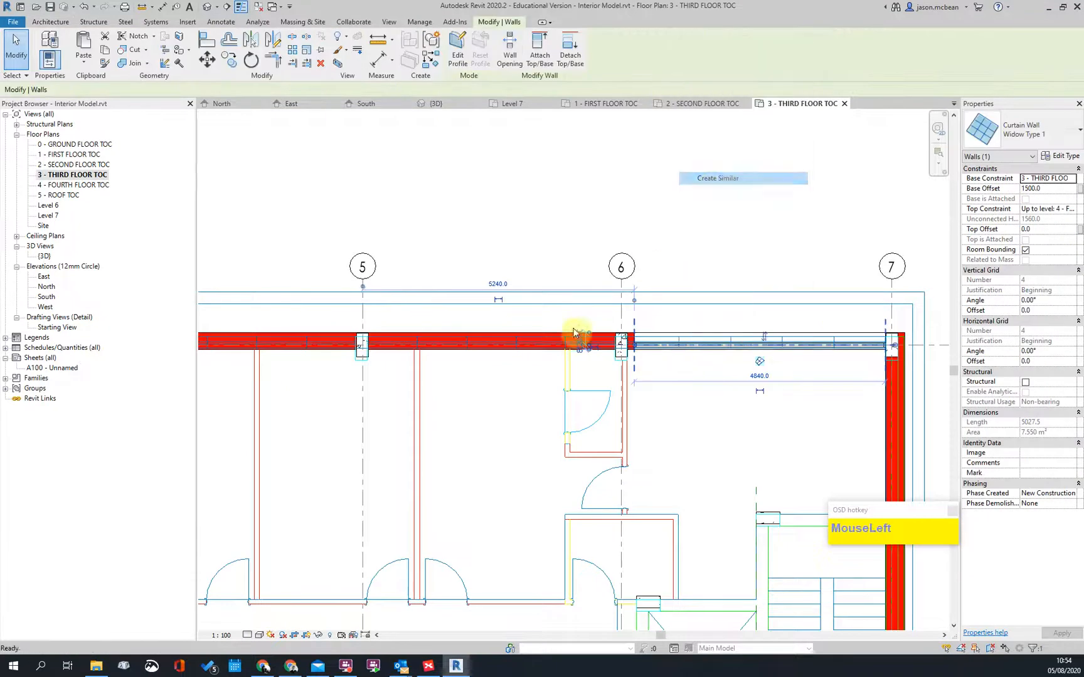
click(604, 342)
click(370, 342)
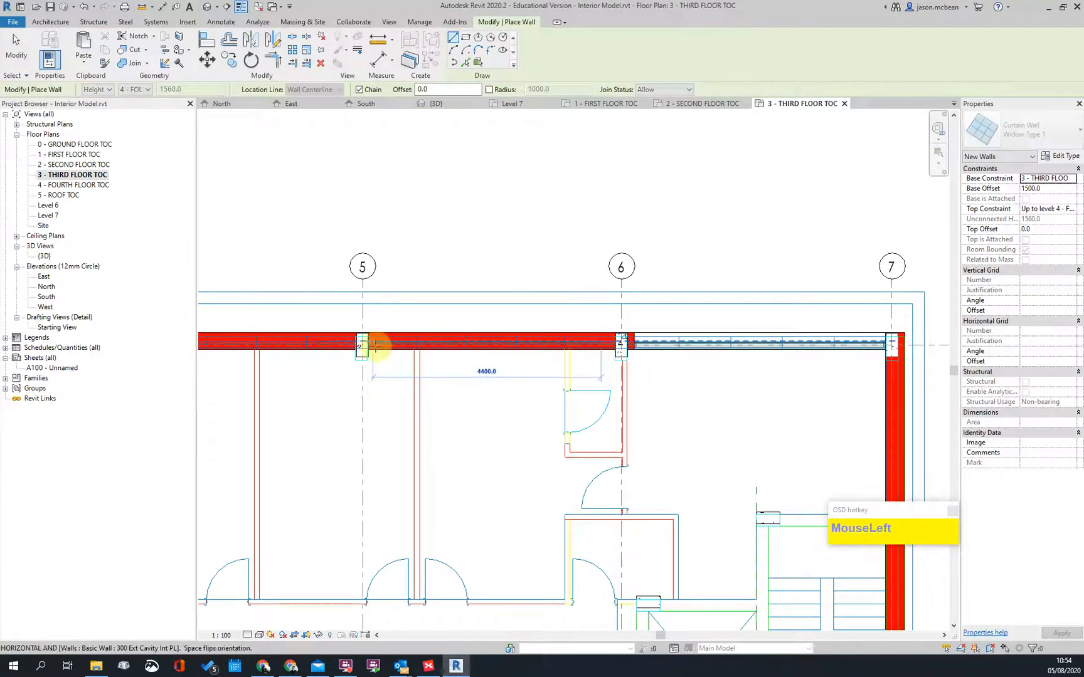
middle_drag(355, 392, 605, 408)
scroll(621, 367, up, 1)
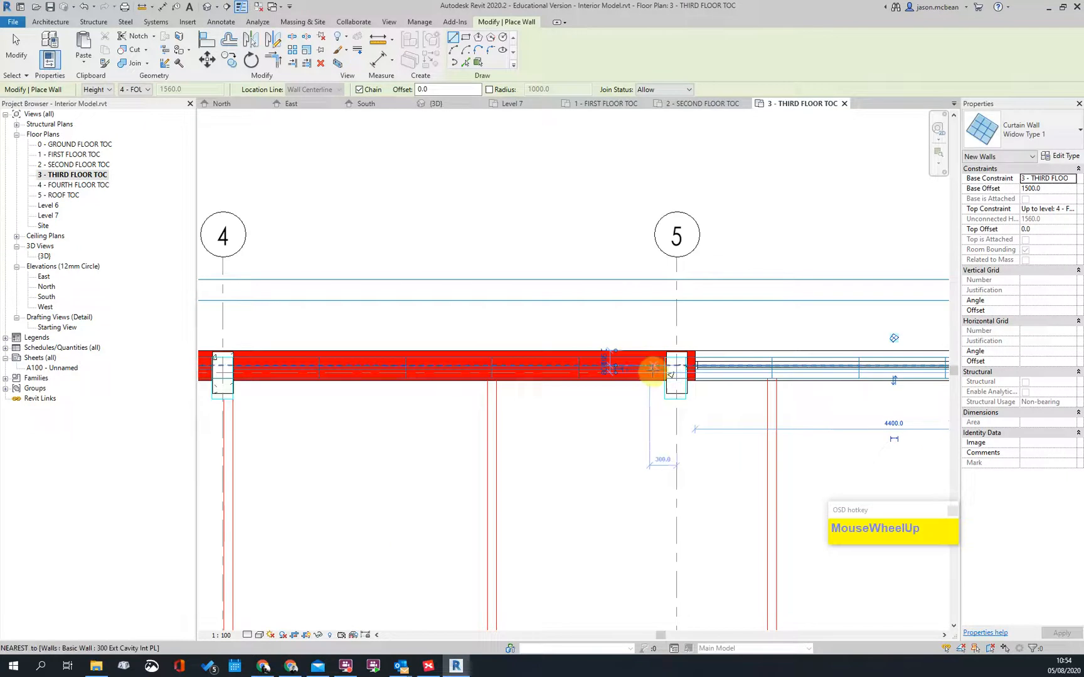
click(247, 364)
middle_drag(290, 411, 762, 406)
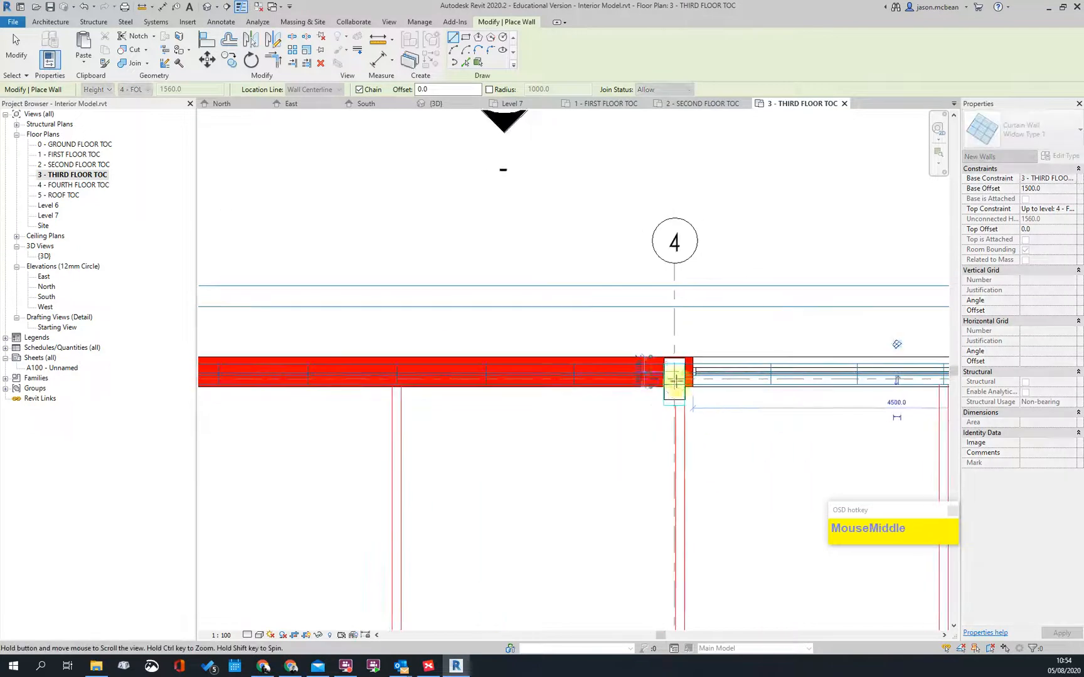
scroll(516, 384, down, 1)
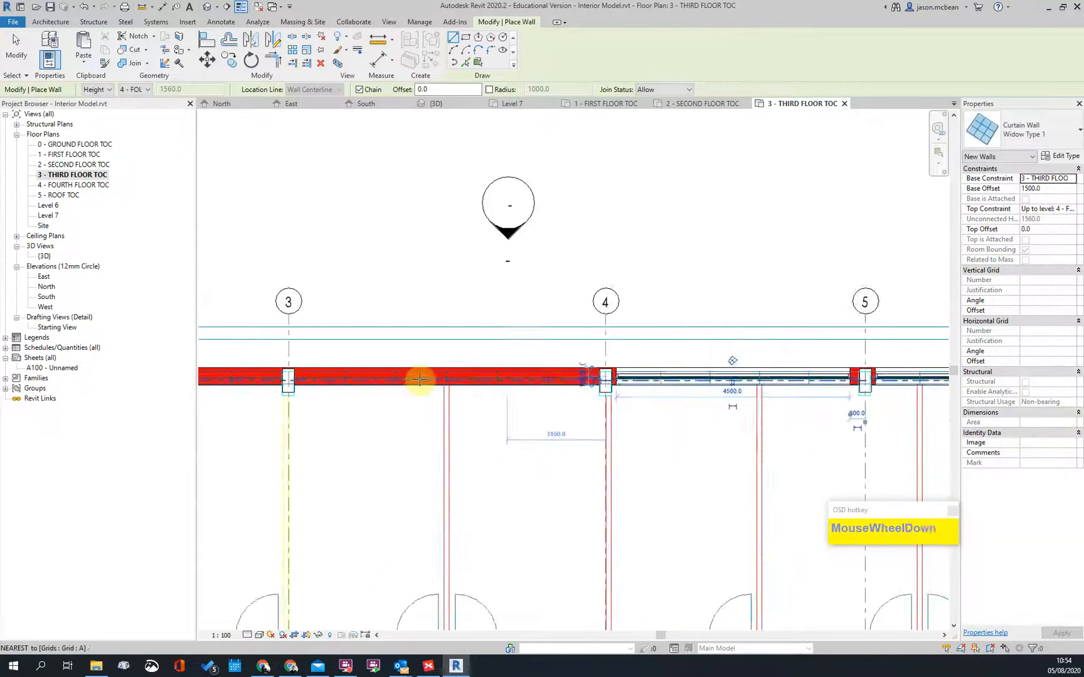
scroll(351, 386, up, 1)
middle_drag(409, 425, 627, 431)
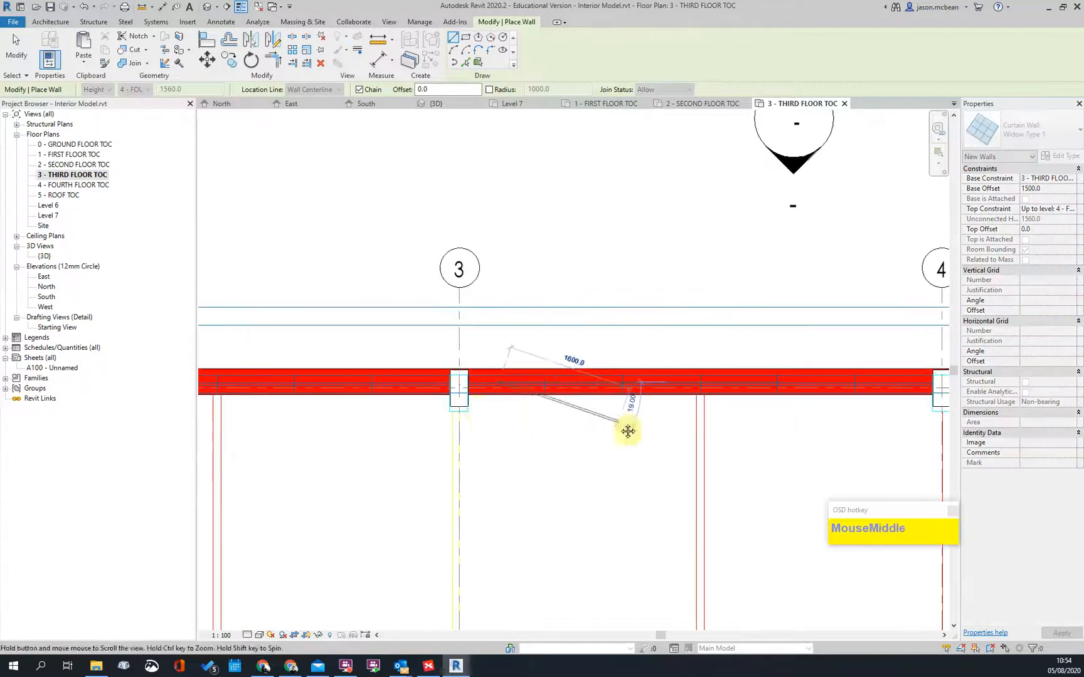
key(Escape)
Step: Finish the span near grid 3 and add a curtain wall between grids 1 and 2
scroll(565, 389, down, 1)
scroll(291, 392, up, 1)
click(209, 374)
scroll(771, 431, down, 1)
key(Escape)
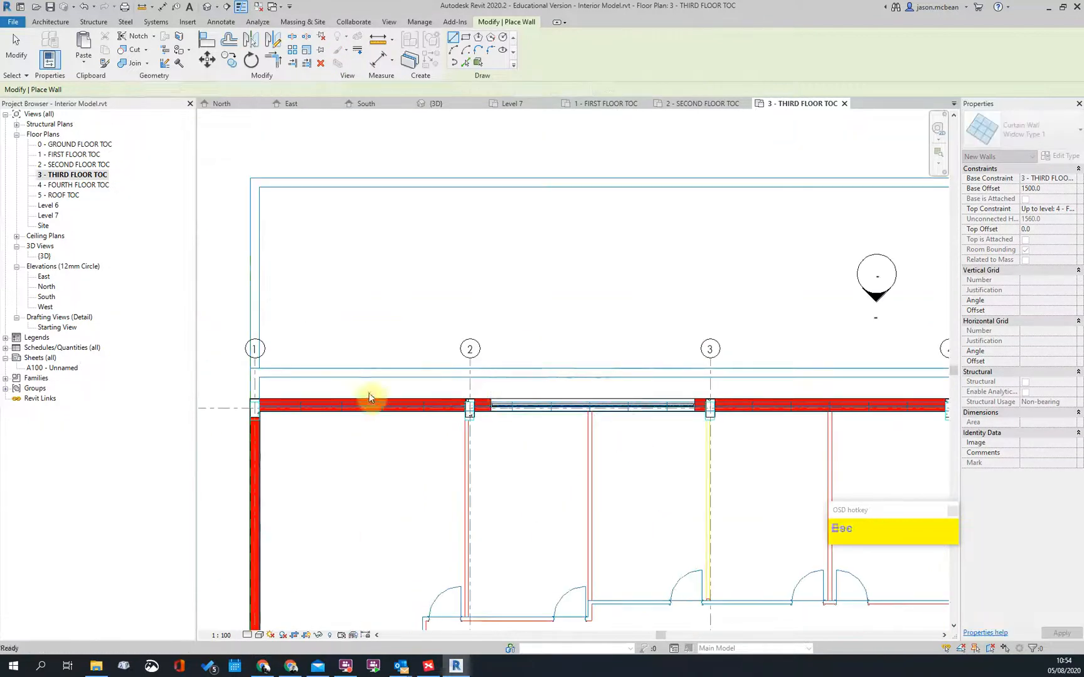
scroll(488, 416, up, 1)
click(525, 410)
scroll(502, 419, down, 2)
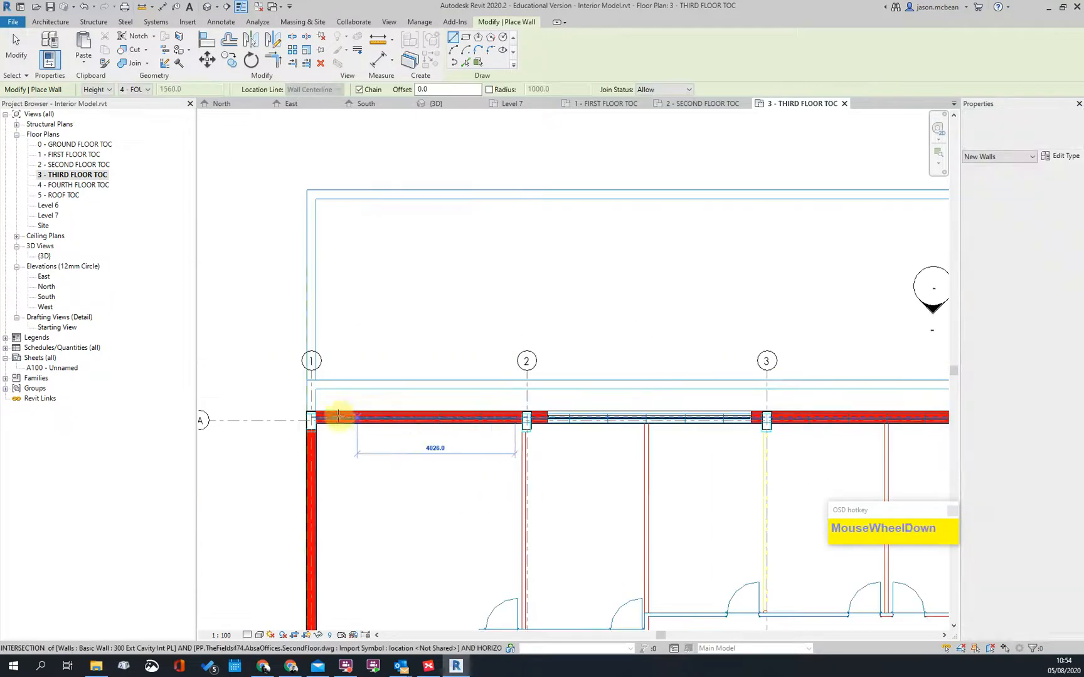
click(339, 416)
key(Escape)
middle_drag(723, 425, 547, 375)
scroll(543, 364, down, 3)
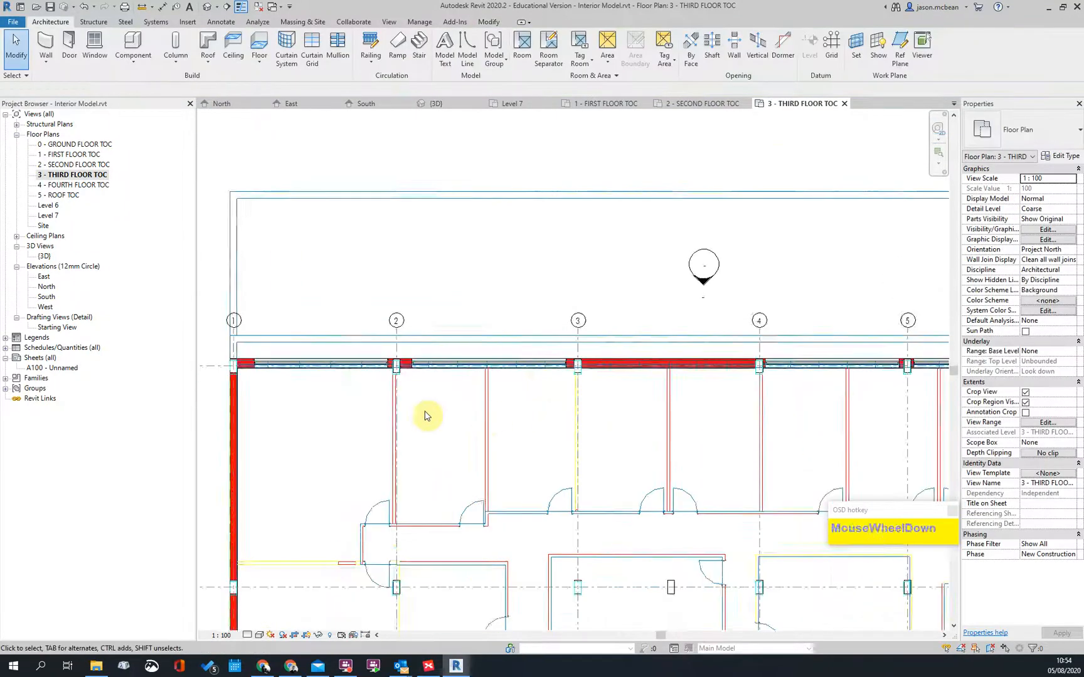
key(Escape)
scroll(424, 411, up, 2)
Step: Hide the imported DWG floor-plan underlay in the view's Visibility/Graphic Overrides
key(v)
key(g)
click(562, 183)
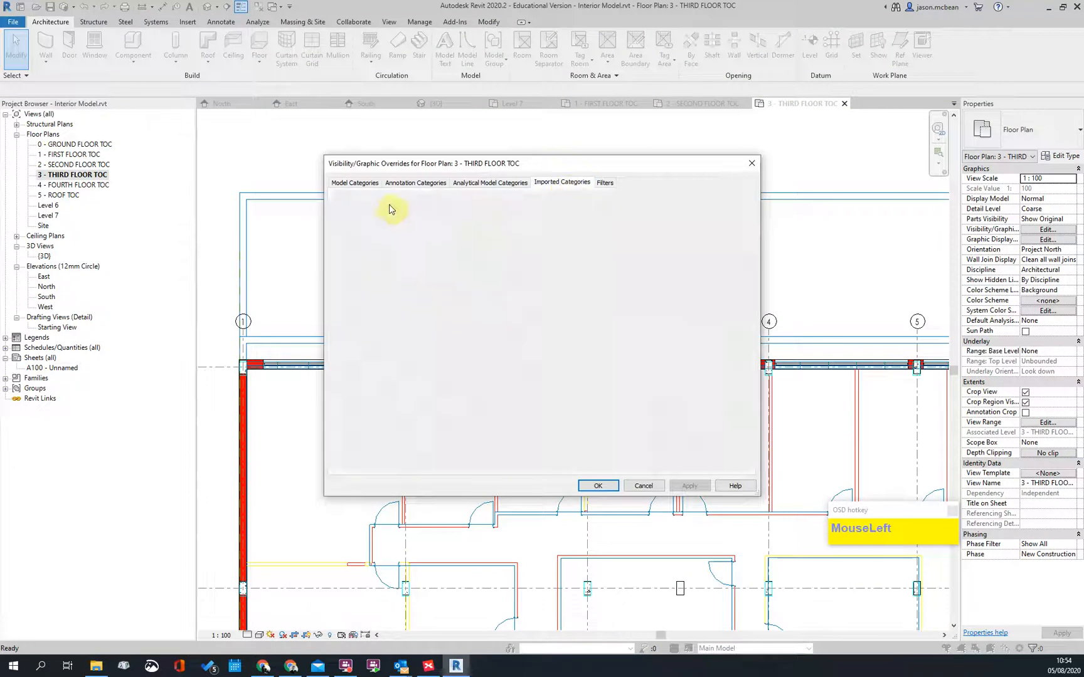
click(598, 486)
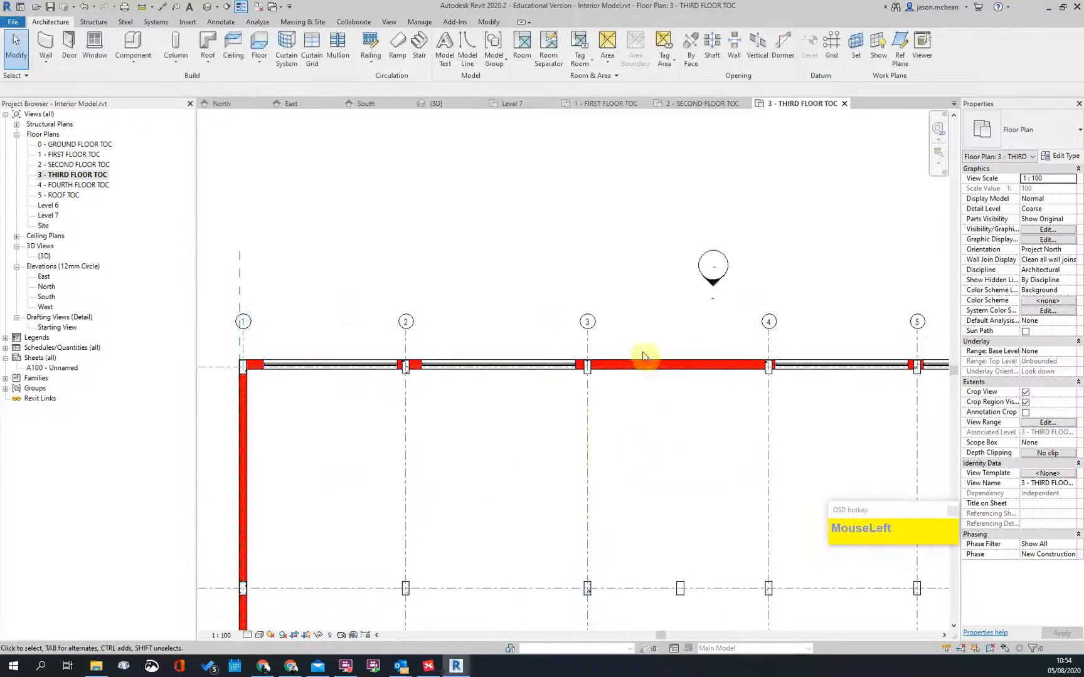
scroll(647, 389, up, 3)
key(Escape)
Step: Start another wall of the same Widow Type 1 curtain type, then cancel placement
click(654, 381)
key(Escape)
scroll(479, 375, down, 3)
scroll(475, 375, up, 3)
right_click(474, 375)
click(511, 206)
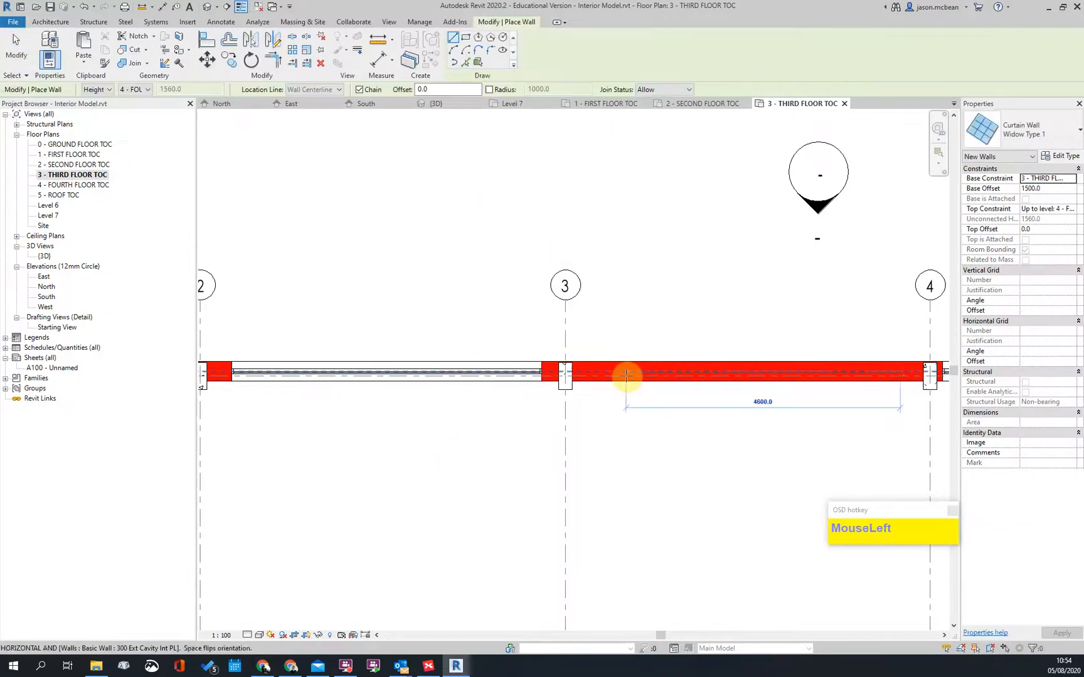
scroll(491, 438, down, 3)
key(Escape)
scroll(338, 438, up, 5)
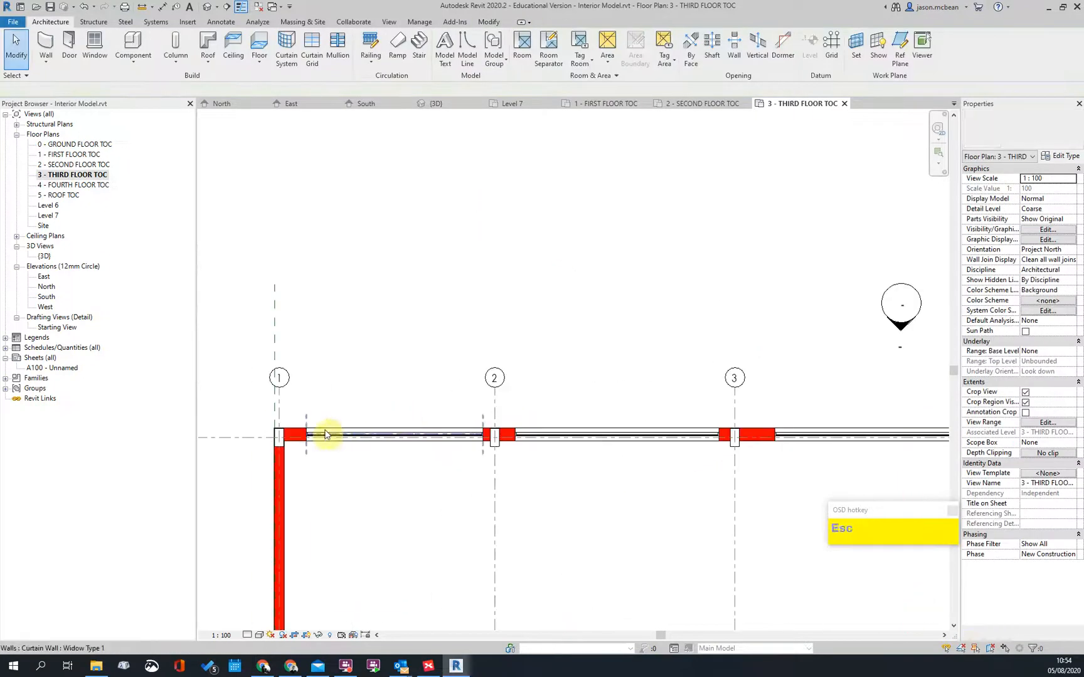
Step: Drag the curtain wall ends at grids 1 and 2 back to the column faces
click(325, 444)
scroll(290, 446, up, 2)
drag(317, 442, 212, 439)
click(431, 357)
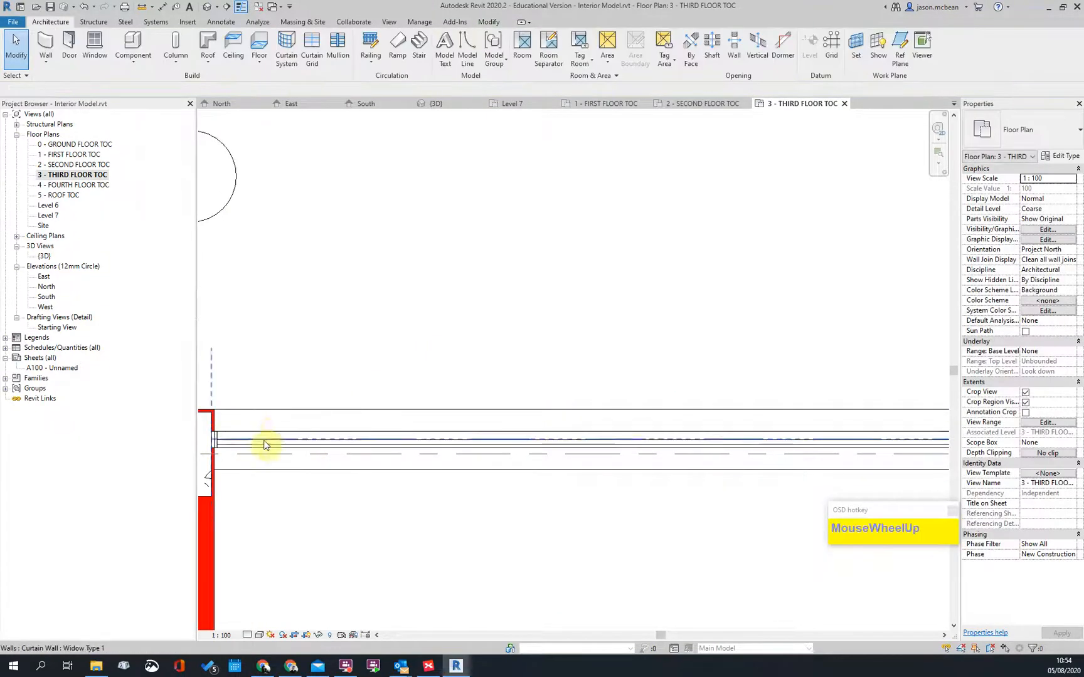
scroll(289, 446, down, 3)
scroll(547, 443, up, 4)
click(611, 448)
drag(619, 437, 671, 442)
click(522, 452)
scroll(533, 450, down, 2)
scroll(676, 455, up, 1)
Step: Trim the first third-floor curtain walls so their ends sit on the adjacent column face
scroll(676, 455, up, 1)
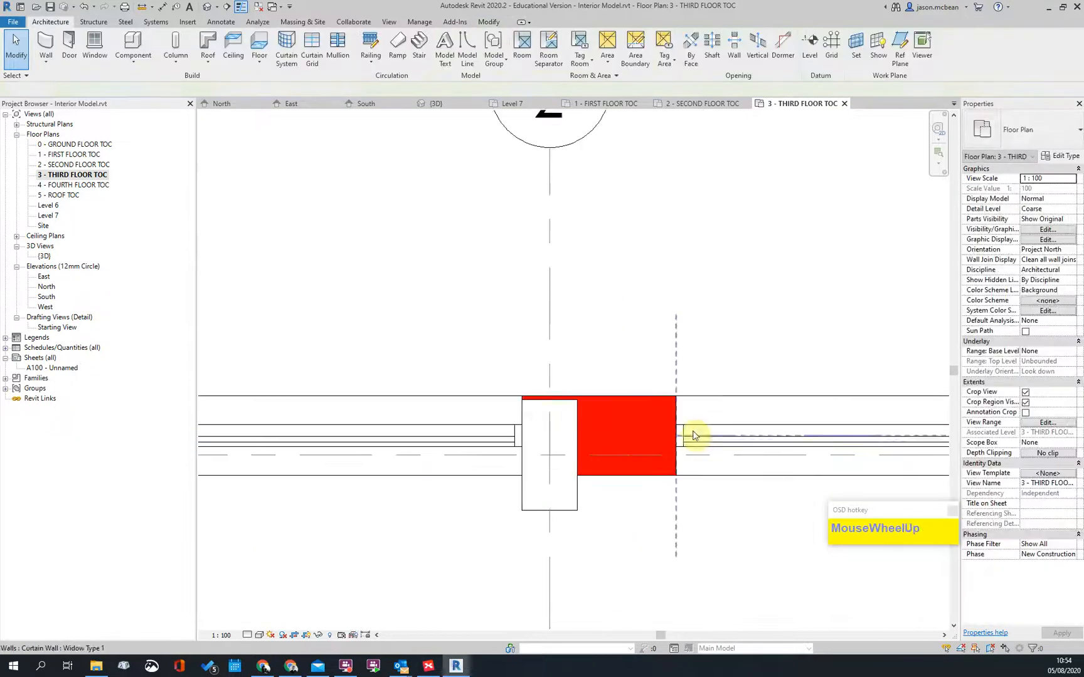
click(680, 435)
drag(579, 432, 575, 433)
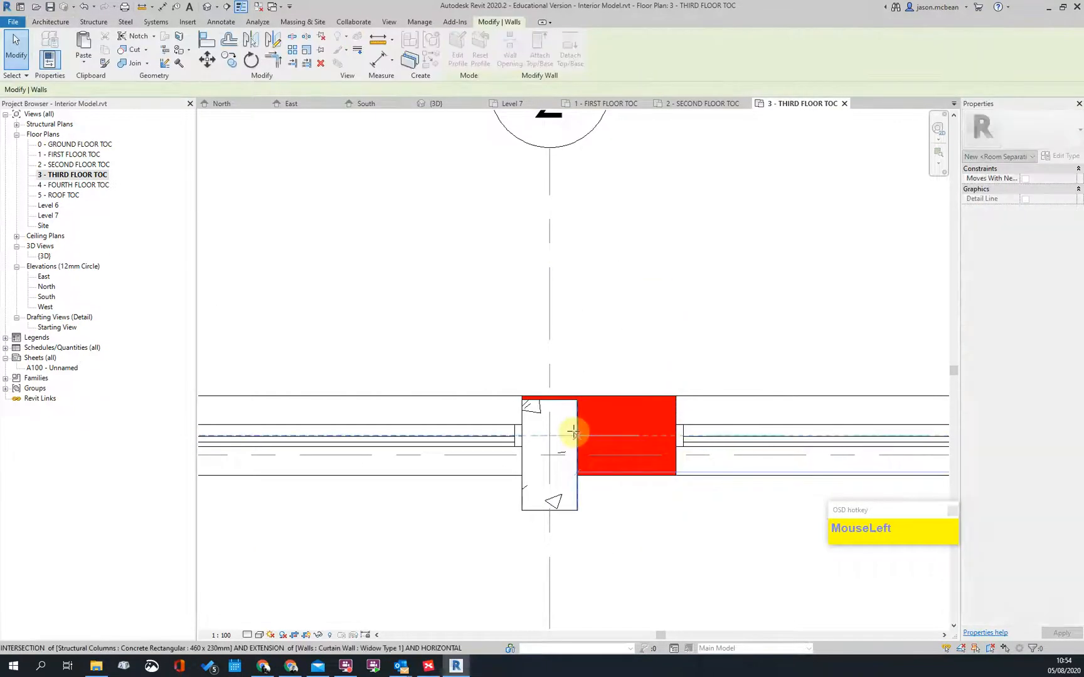
click(399, 456)
scroll(399, 445, down, 2)
scroll(437, 461, up, 2)
click(441, 416)
scroll(450, 414, up, 2)
drag(466, 418, 446, 418)
key(Escape)
click(593, 401)
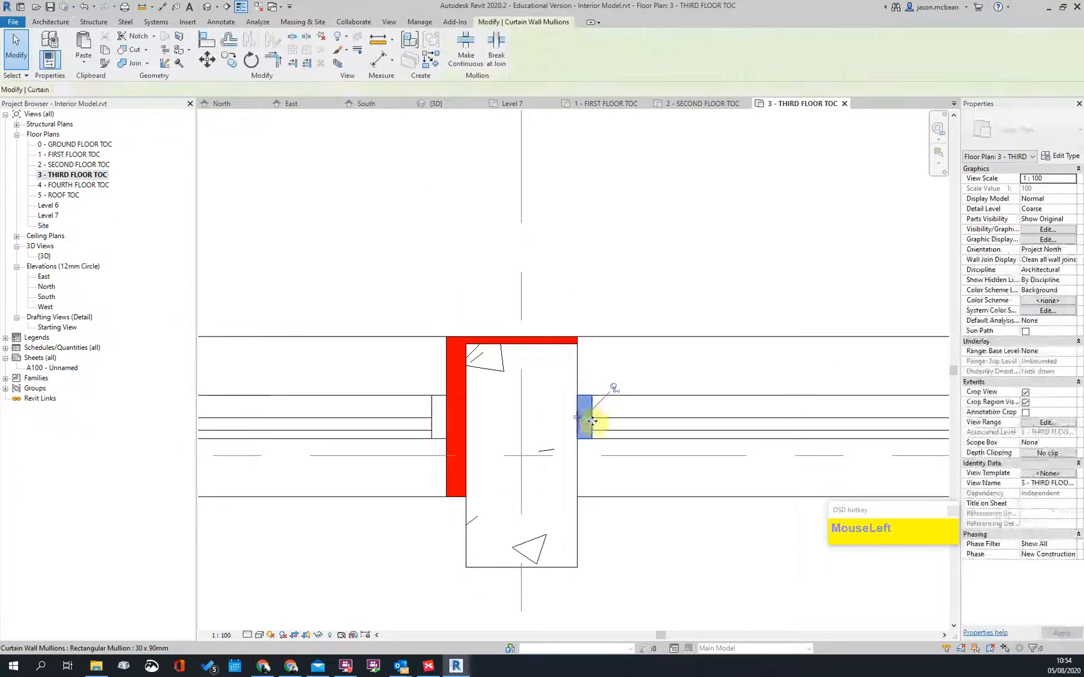
key(Escape)
click(586, 419)
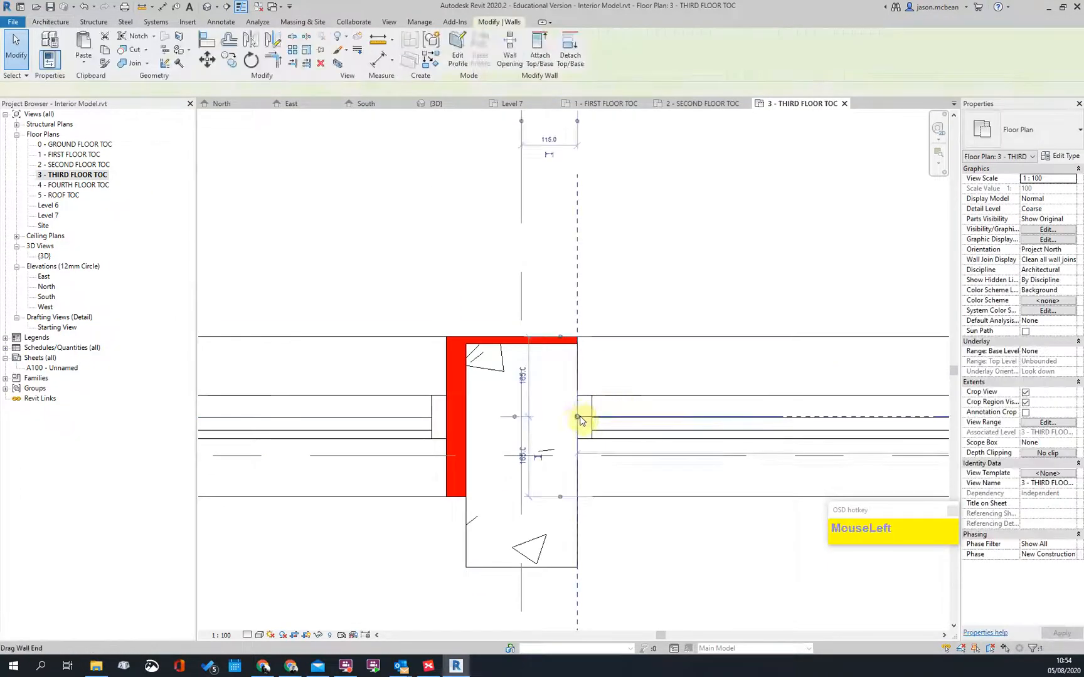
scroll(439, 423, down, 6)
key(Escape)
Step: At grid 3, pull the right curtain wall to the column face and flip the left wall
middle_drag(770, 521, 379, 483)
scroll(362, 419, up, 2)
scroll(470, 398, up, 2)
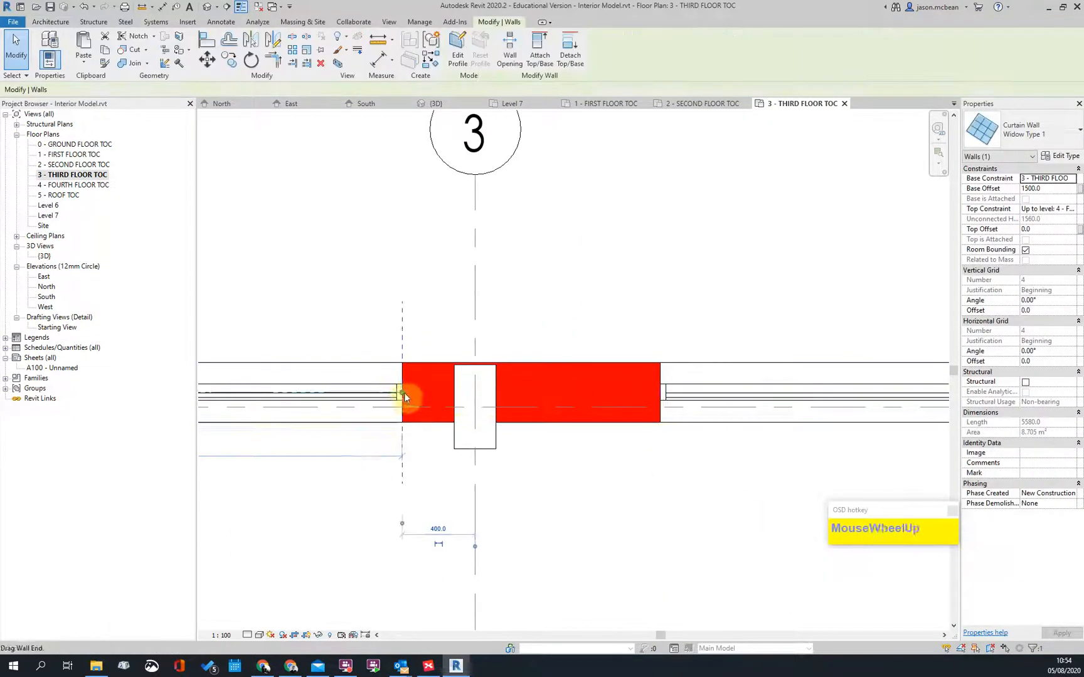
click(466, 397)
scroll(539, 414, down, 2)
click(659, 406)
drag(629, 398, 505, 398)
key(Escape)
click(442, 407)
scroll(790, 407, down, 2)
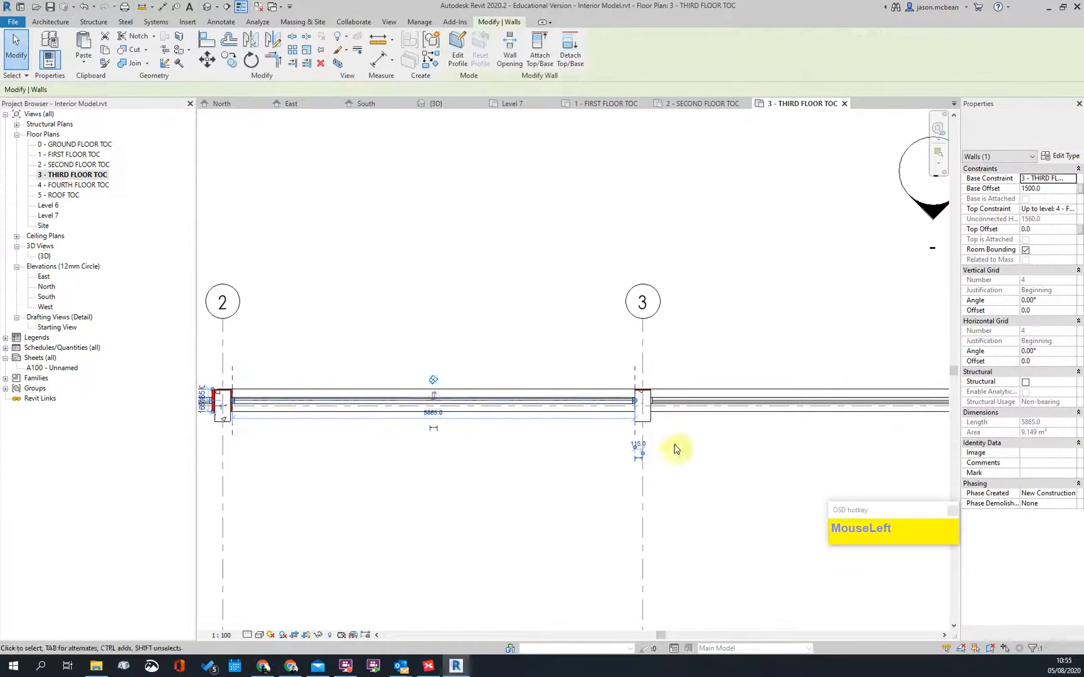
scroll(702, 452, down, 2)
key(Escape)
scroll(358, 445, up, 2)
click(395, 445)
scroll(383, 444, down, 1)
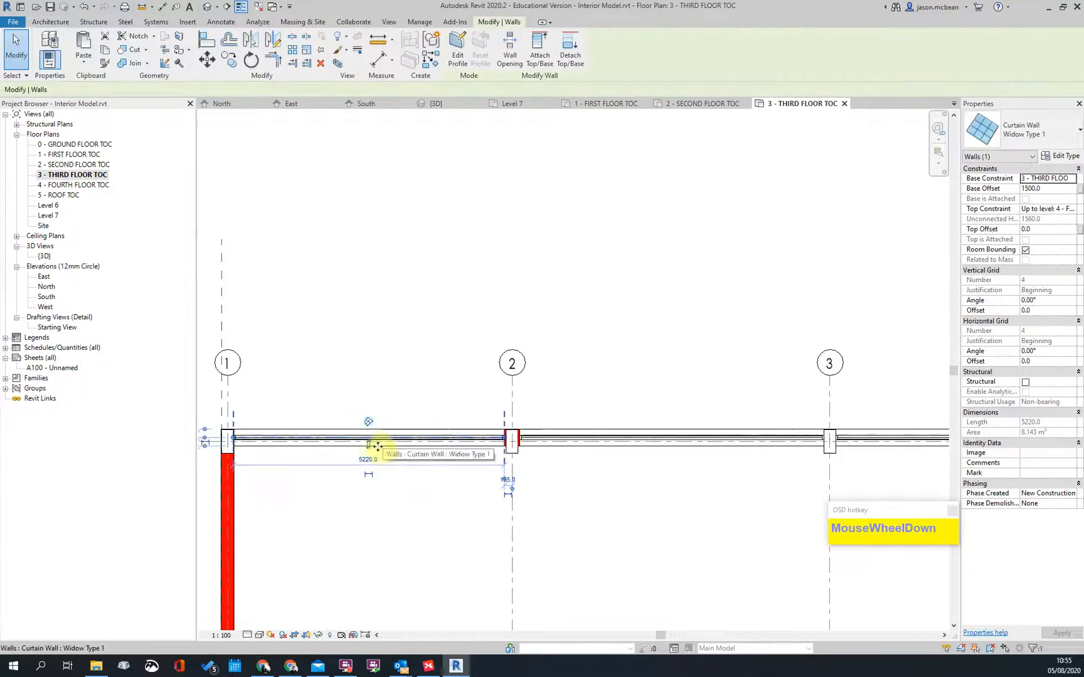
click(370, 449)
scroll(408, 439, down, 4)
key(Escape)
Step: Extend the corner and side curtain walls near grids 2 to 7 to the corner and column
middle_drag(709, 486, 454, 432)
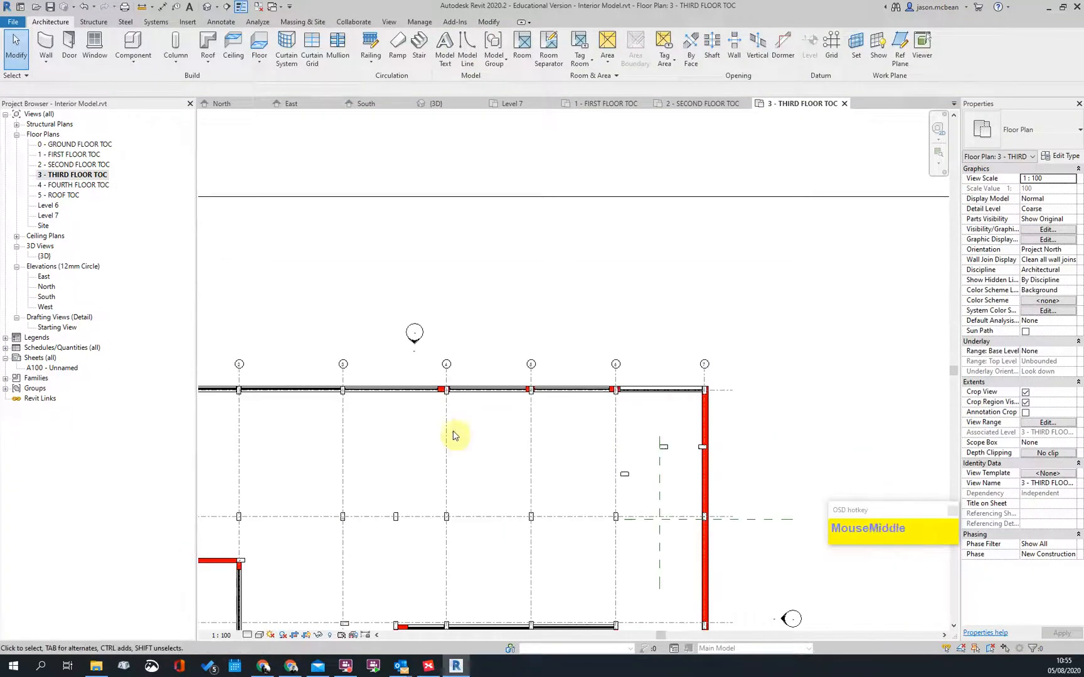
scroll(629, 407, up, 2)
scroll(553, 496, down, 4)
scroll(500, 368, up, 5)
key(Escape)
scroll(500, 368, up, 4)
click(476, 276)
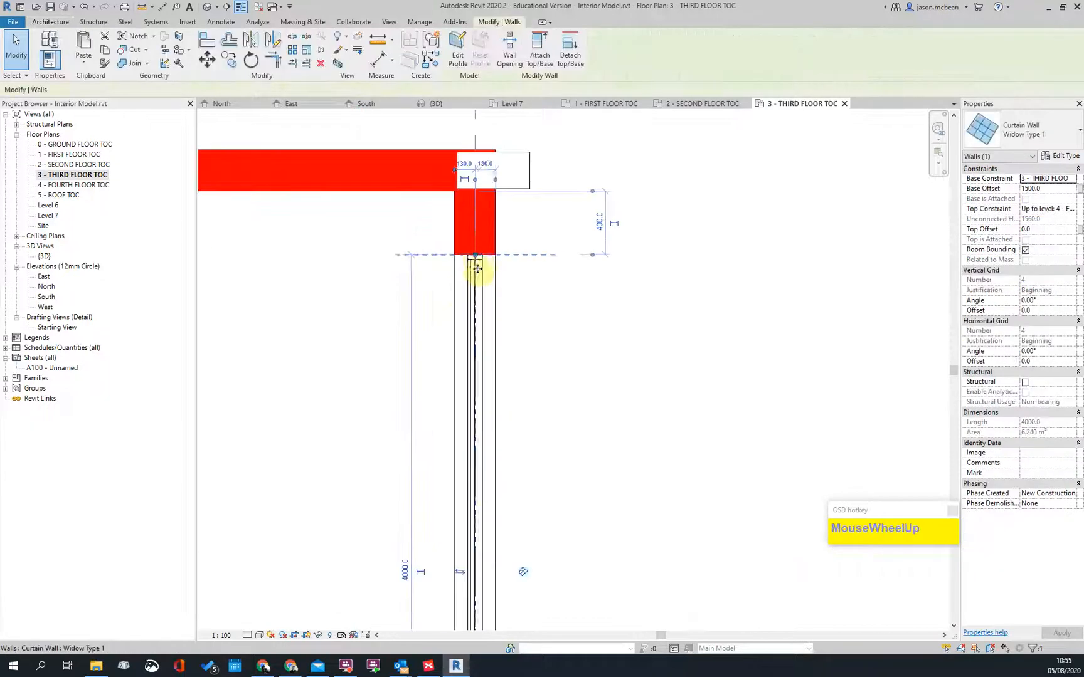
drag(474, 257, 499, 231)
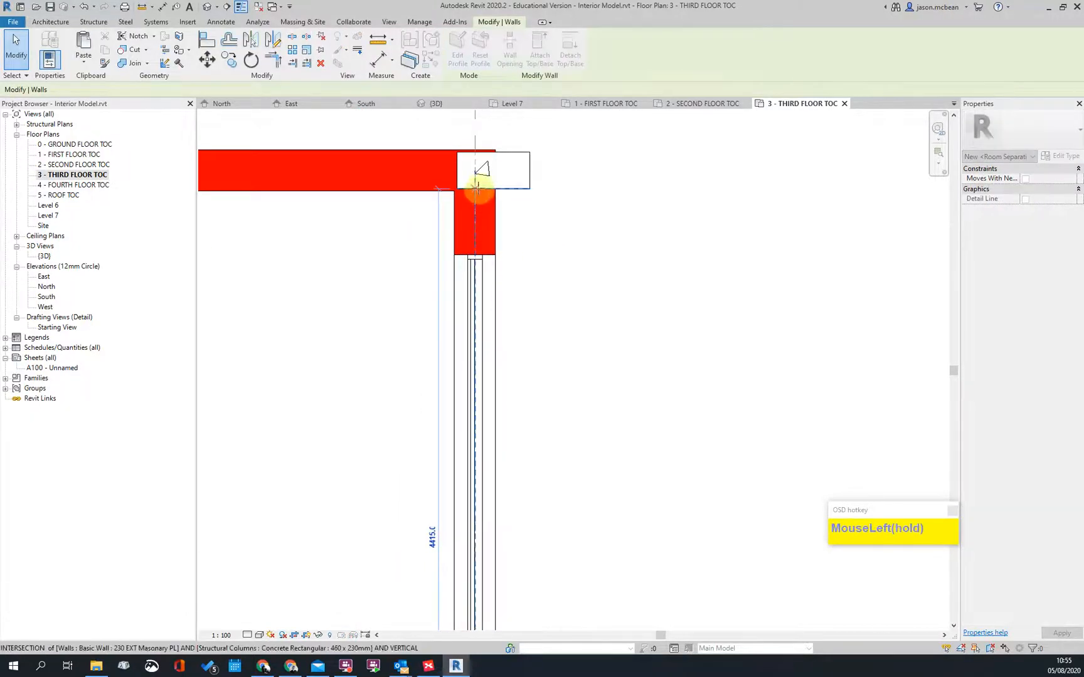
drag(476, 188, 476, 190)
key(Escape)
scroll(439, 229, up, 1)
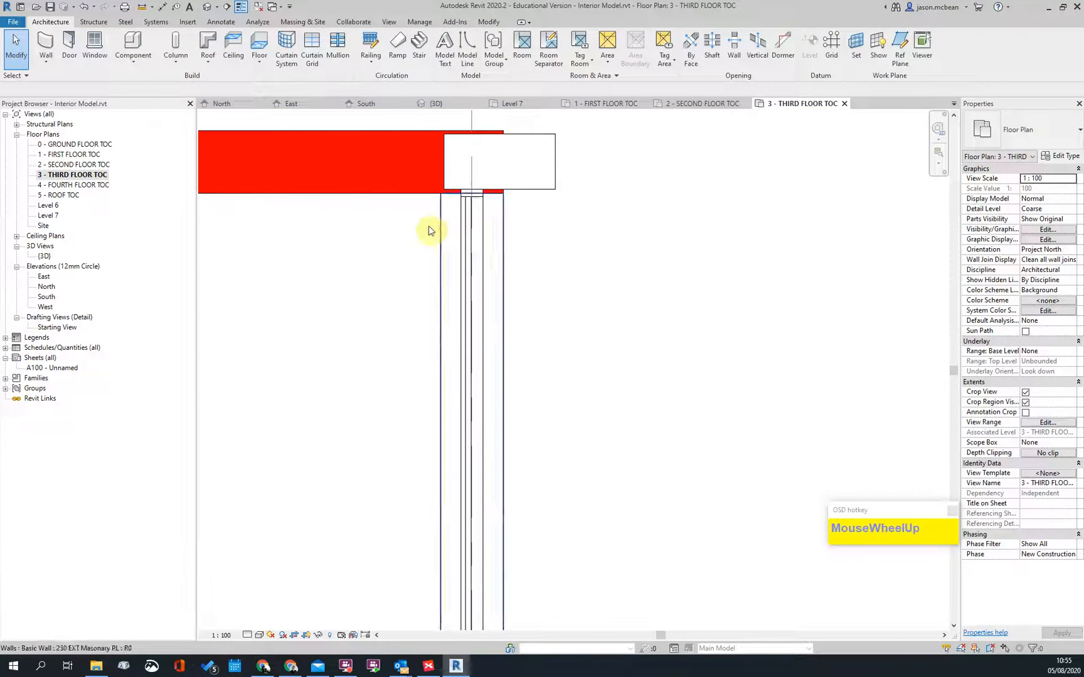
click(471, 214)
scroll(469, 188, up, 2)
drag(466, 177, 471, 190)
click(635, 274)
scroll(636, 273, down, 3)
scroll(564, 198, down, 2)
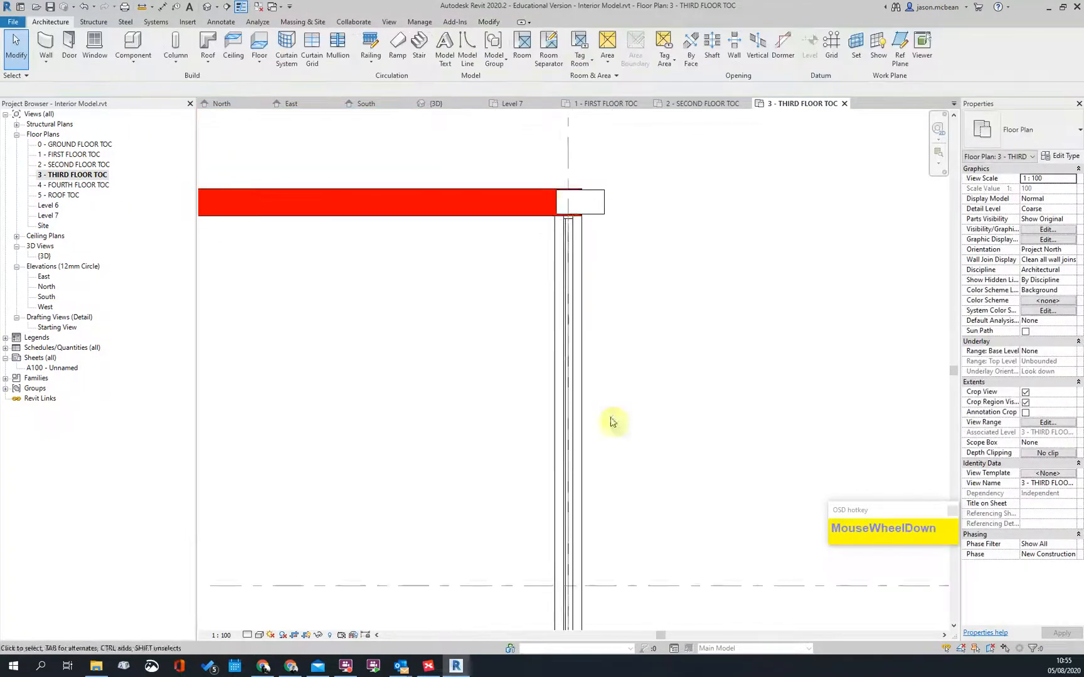
Step: Bring the side curtain wall ends down to meet the column edges
middle_drag(618, 458, 596, 244)
scroll(558, 455, up, 3)
click(547, 465)
key(Escape)
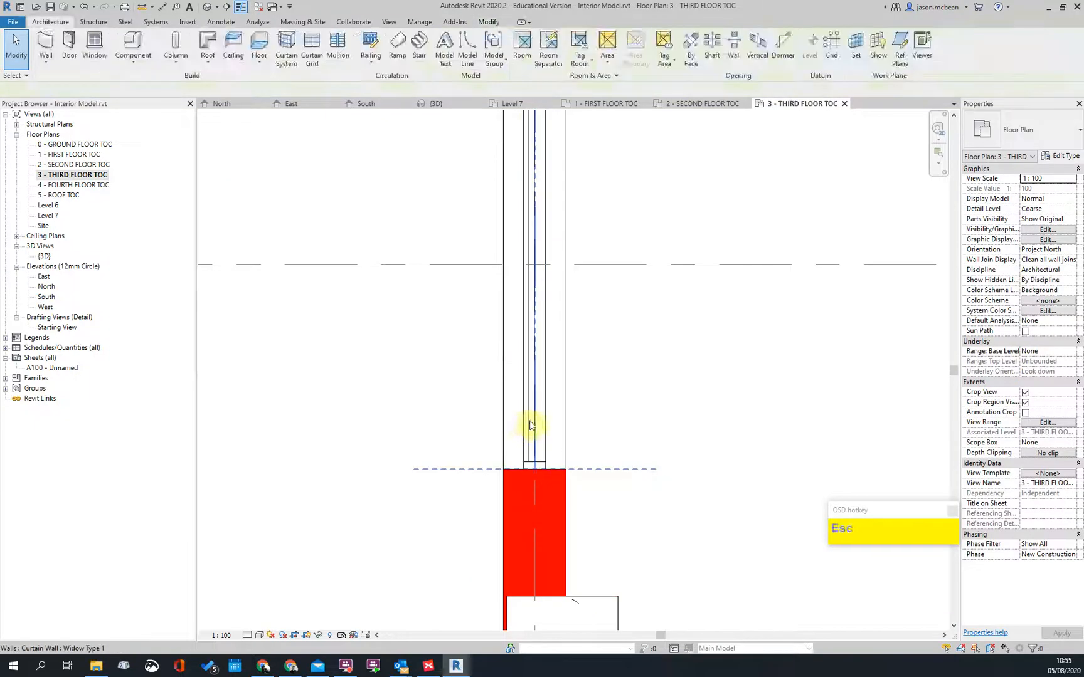
click(532, 427)
drag(535, 469, 535, 601)
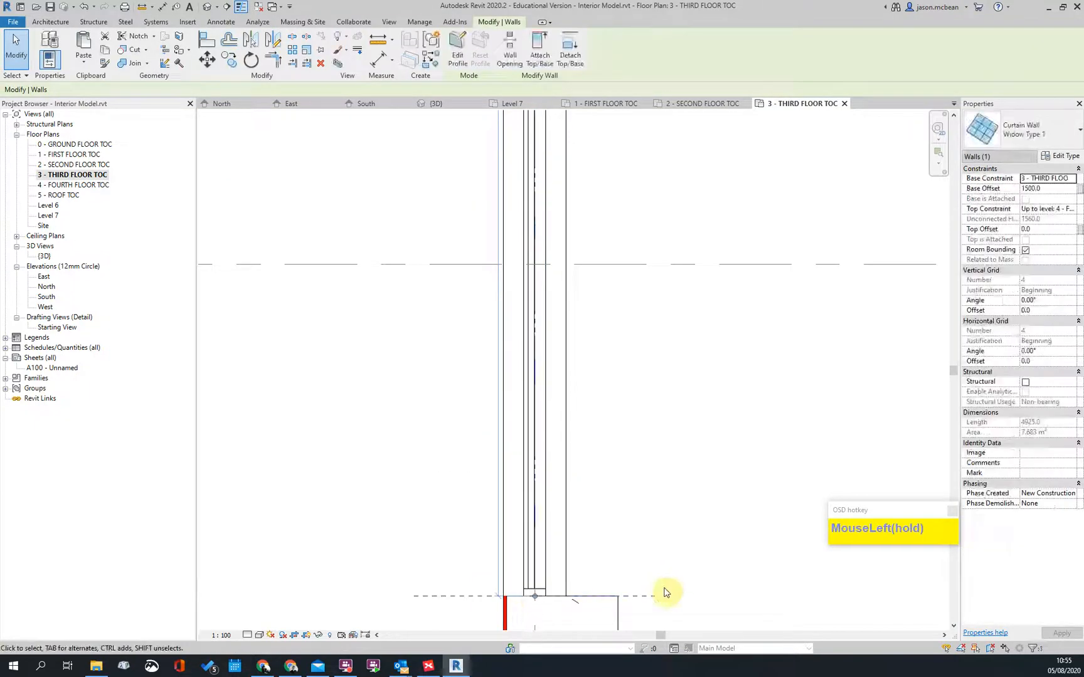
click(658, 588)
middle_drag(638, 596, 598, 324)
scroll(596, 326, down, 2)
scroll(545, 386, up, 2)
click(560, 390)
scroll(564, 374, up, 2)
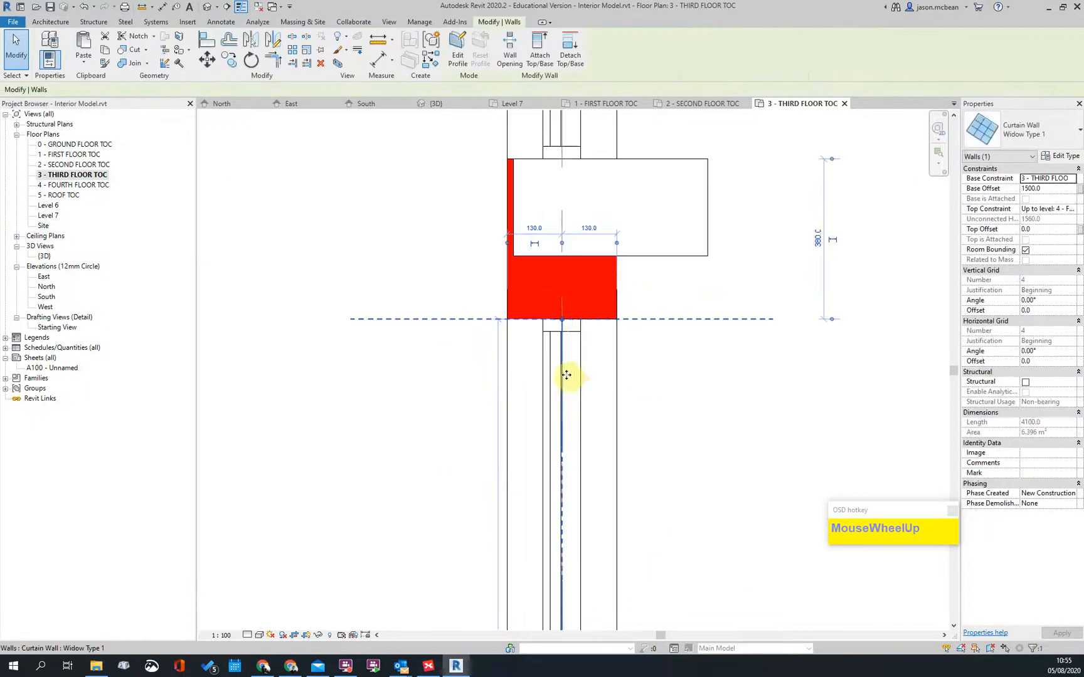
drag(573, 236, 572, 257)
key(Escape)
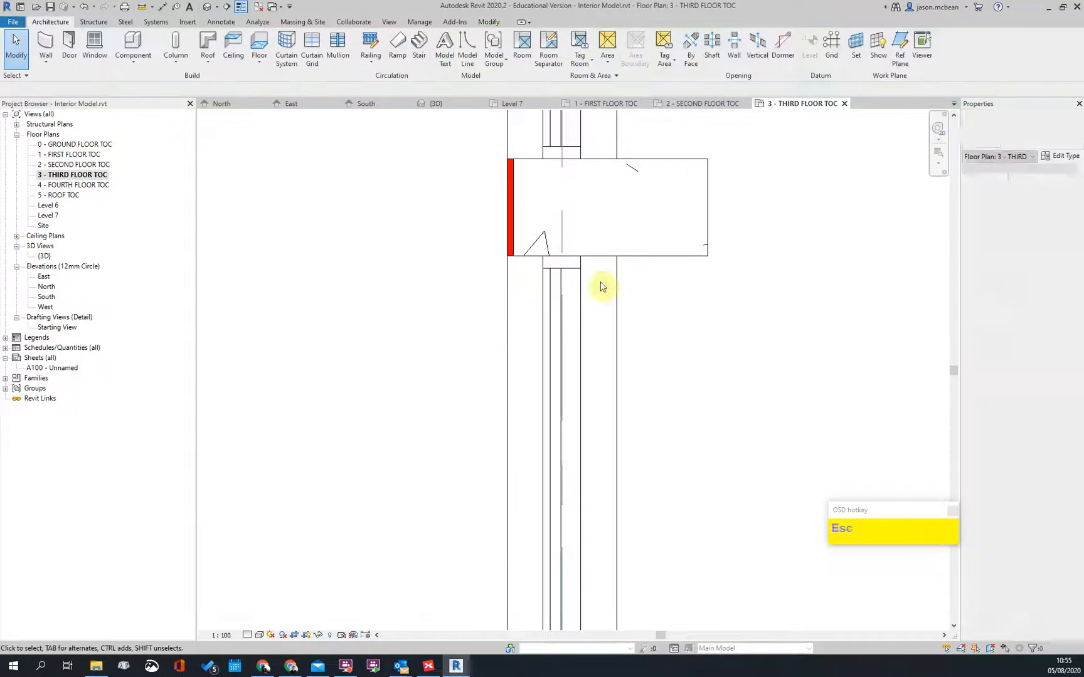
Step: Pull the next upper and lower curtain wall ends to the column faces
scroll(520, 314, down, 5)
scroll(540, 241, up, 2)
scroll(534, 195, down, 1)
scroll(516, 401, up, 1)
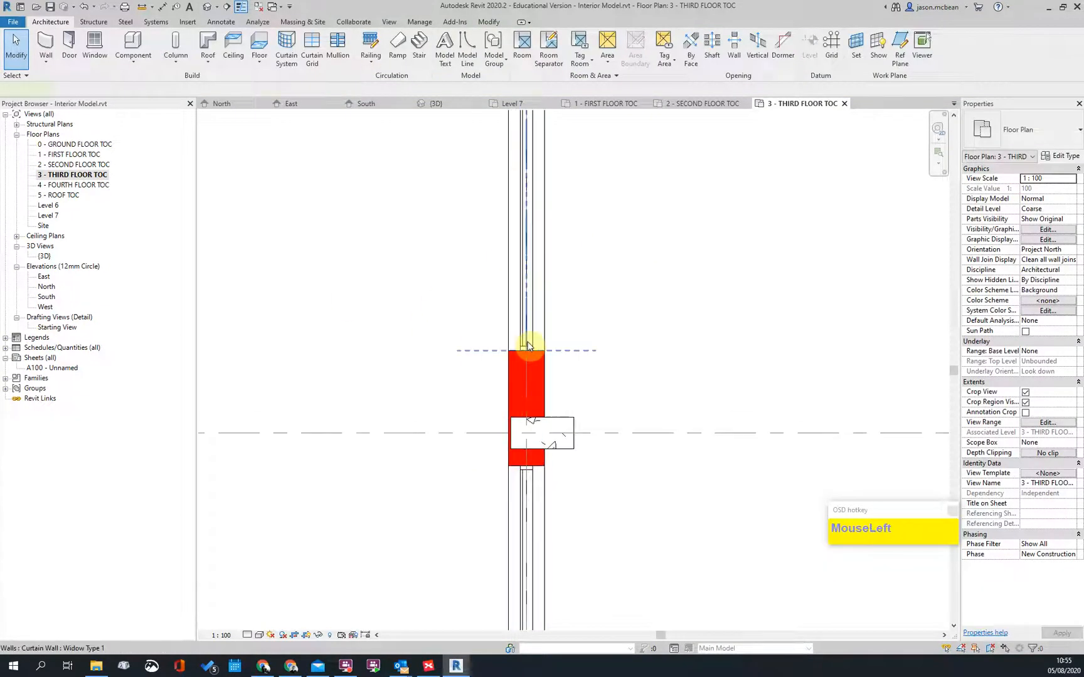
click(528, 346)
drag(527, 349, 525, 433)
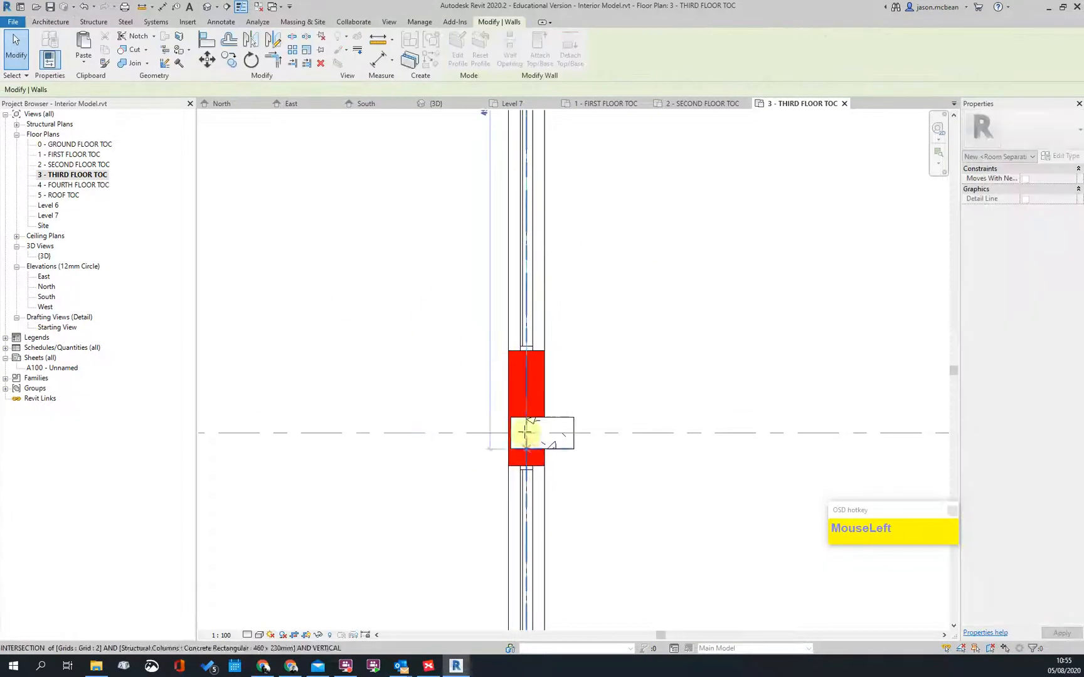
click(614, 281)
scroll(614, 281, down, 4)
scroll(568, 395, up, 5)
click(543, 387)
drag(543, 365, 543, 344)
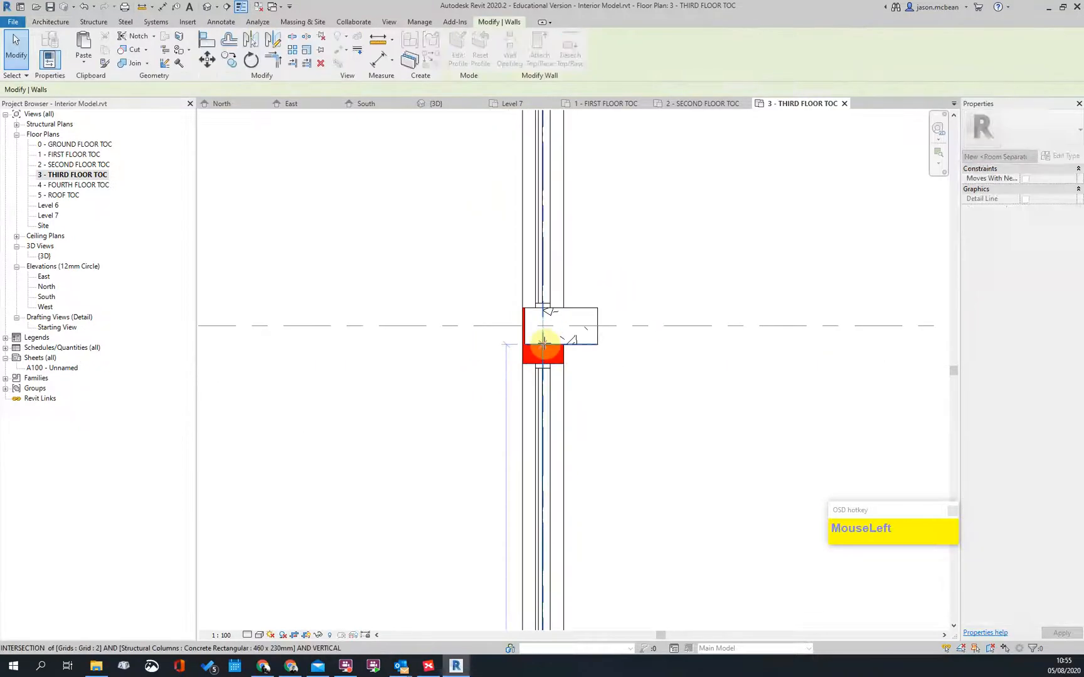
scroll(525, 290, down, 2)
click(593, 564)
Step: Leave the lower wall junction unchanged and switch to the {3D} view
middle_drag(592, 576, 573, 275)
scroll(501, 310, up, 2)
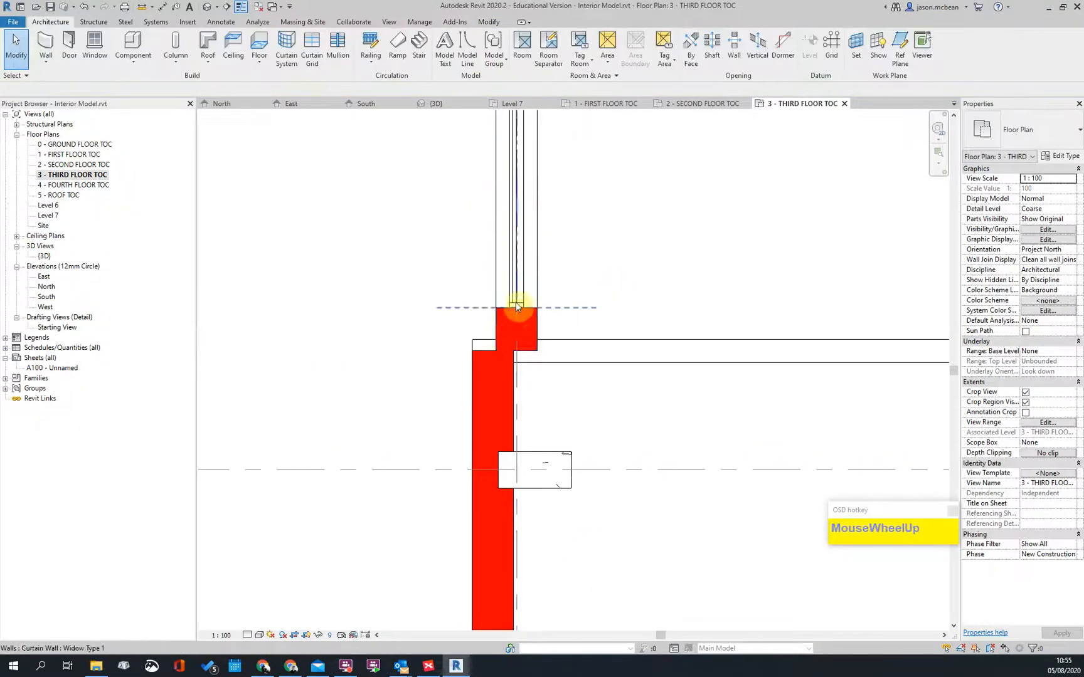
click(517, 306)
drag(516, 334, 508, 394)
key(Escape)
scroll(524, 387, up, 1)
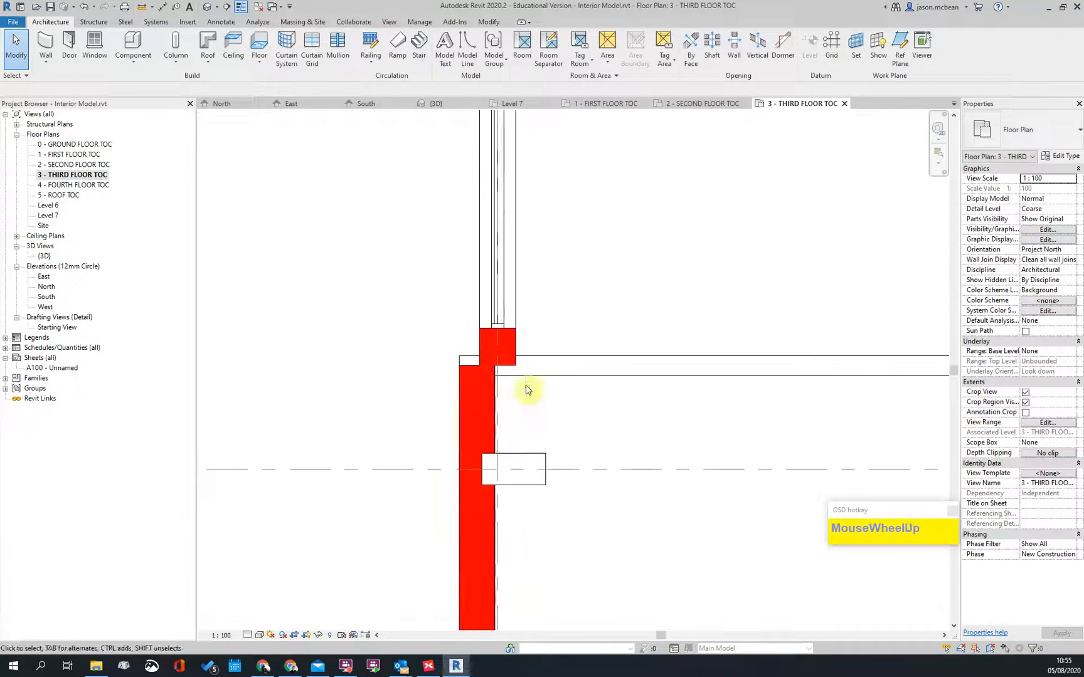
scroll(471, 371, down, 3)
scroll(449, 300, down, 1)
middle_drag(780, 339, 700, 474)
scroll(753, 291, down, 3)
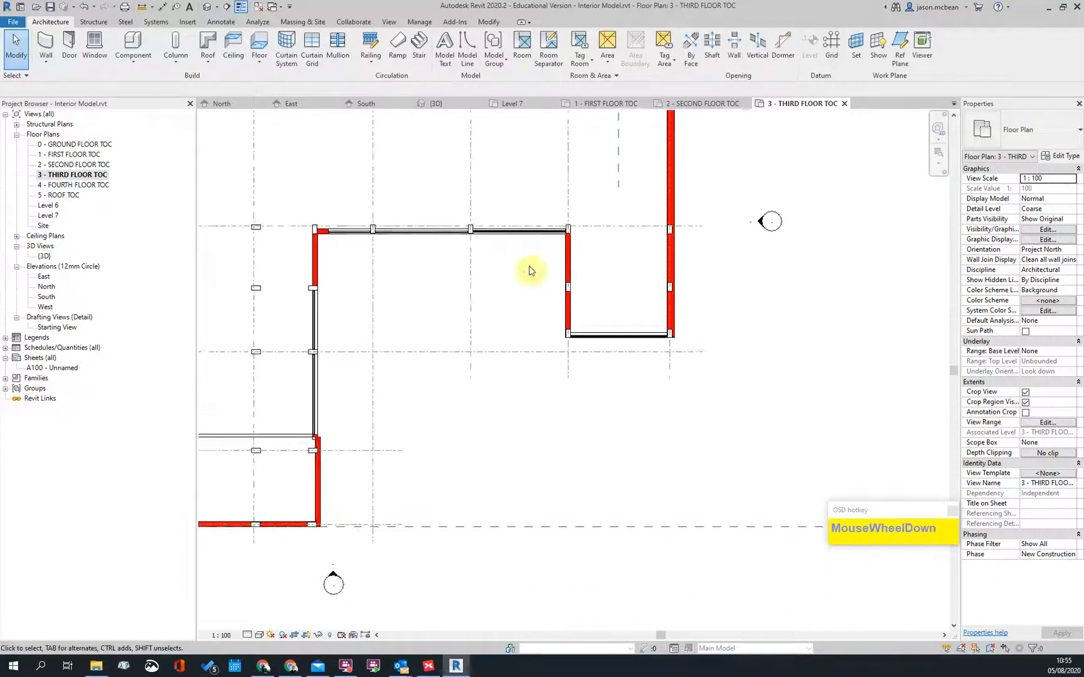
click(436, 103)
Step: Orbit the 3D model to an angled front view of the façade
scroll(460, 452, down, 2)
mouse_move(460, 453)
shift+middle_down()
mouse_move(529, 425)
mouse_move(467, 419)
mouse_move(584, 349)
mouse_move(503, 431)
mouse_move(504, 346)
mouse_move(511, 375)
shift+middle_up()
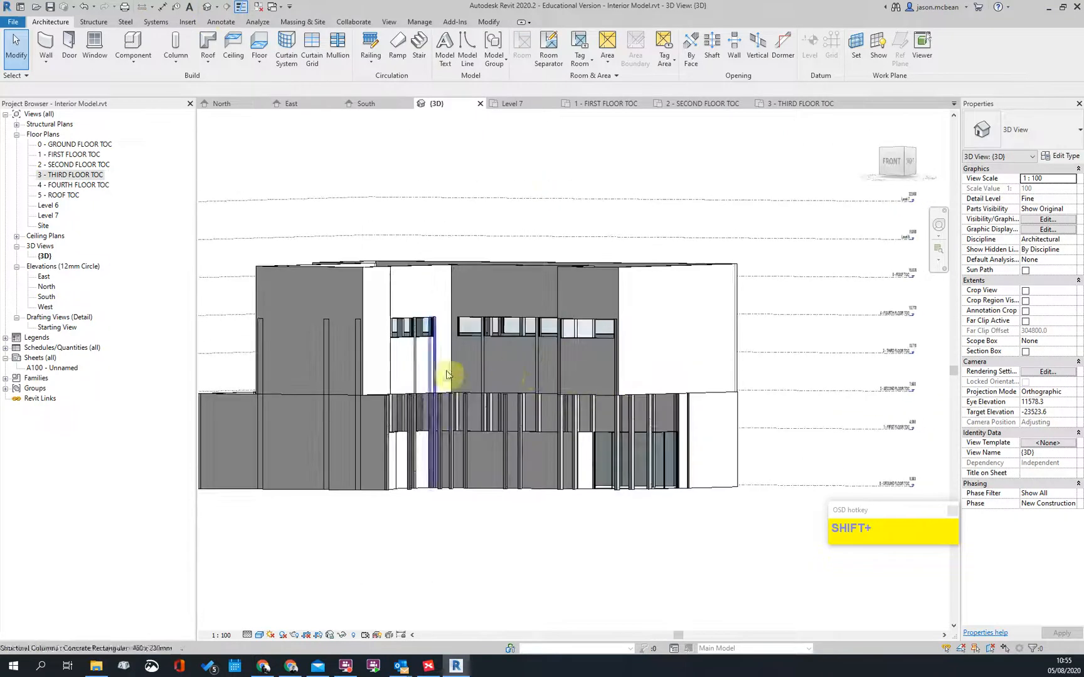
scroll(431, 383, down, 2)
mouse_move(431, 383)
shift+middle_down()
mouse_move(550, 412)
mouse_move(556, 431)
mouse_move(459, 438)
mouse_move(395, 397)
mouse_move(448, 363)
shift+middle_up()
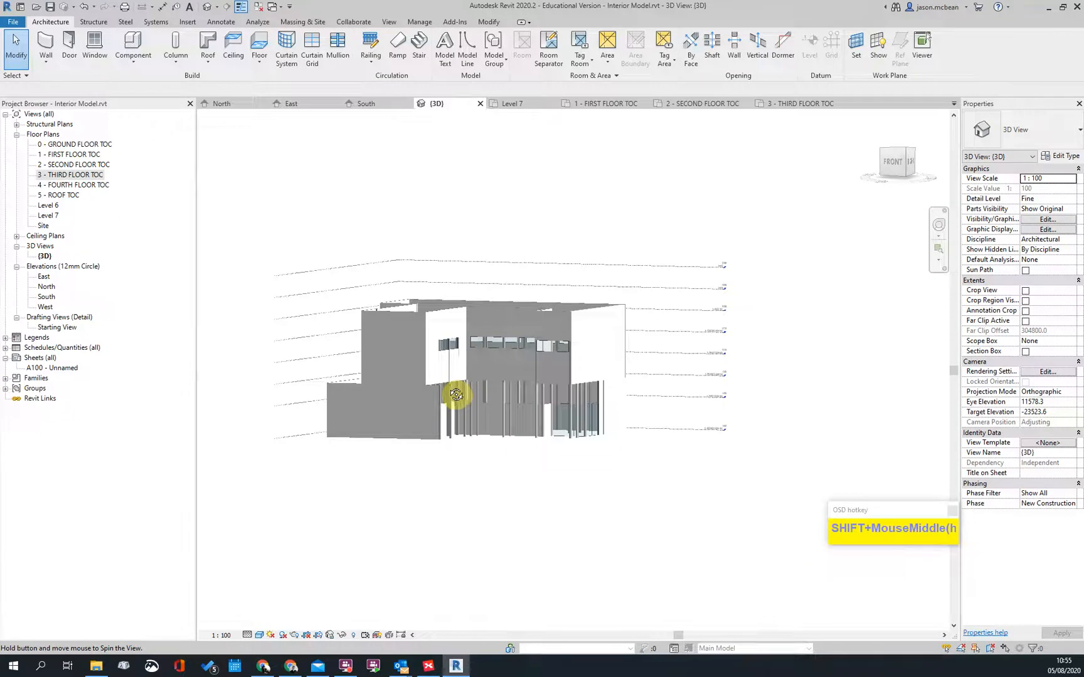
Step: Open the 2 - SECOND FLOOR TOC plan and inspect a corner wall
click(60, 179)
double_click(66, 165)
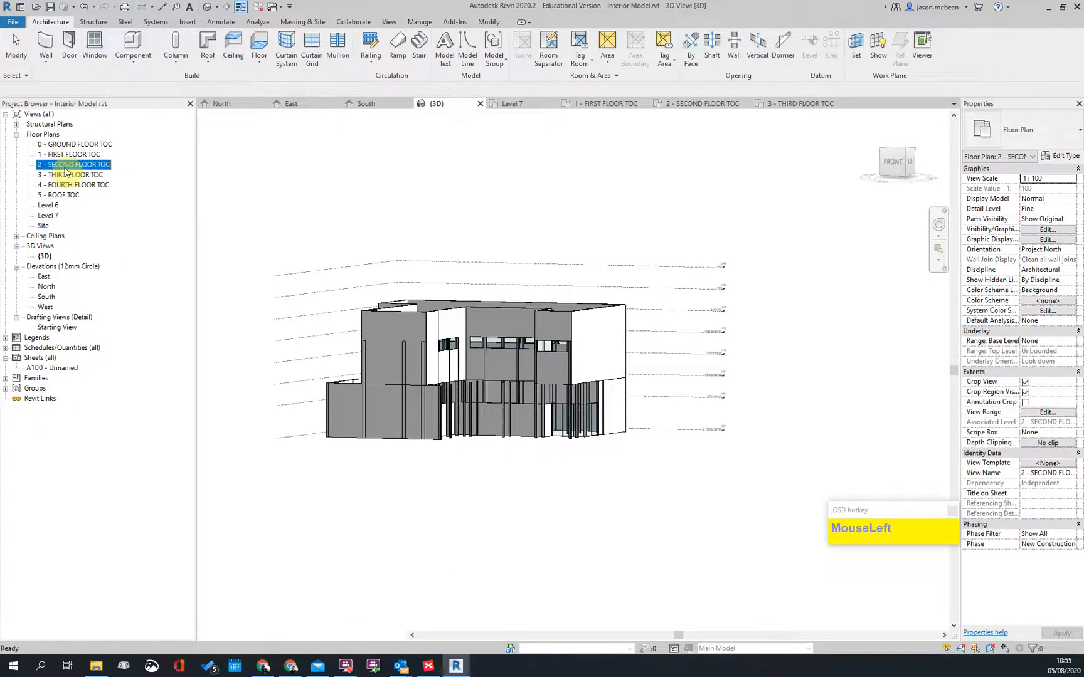
scroll(624, 314, up, 5)
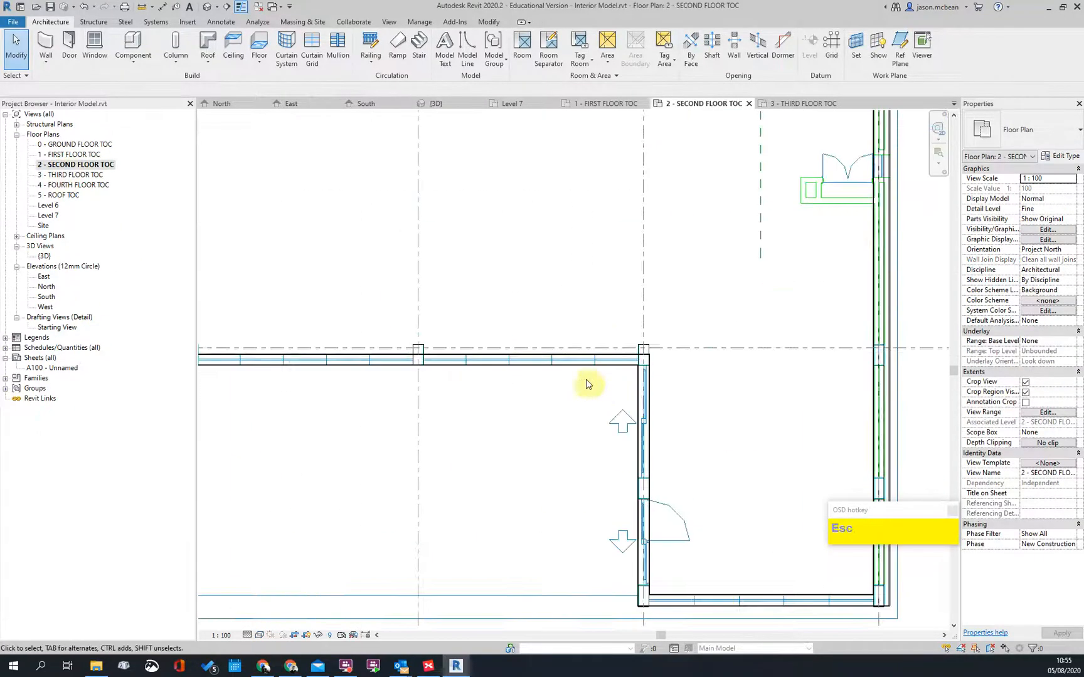
click(677, 371)
scroll(676, 371, down, 5)
key(Escape)
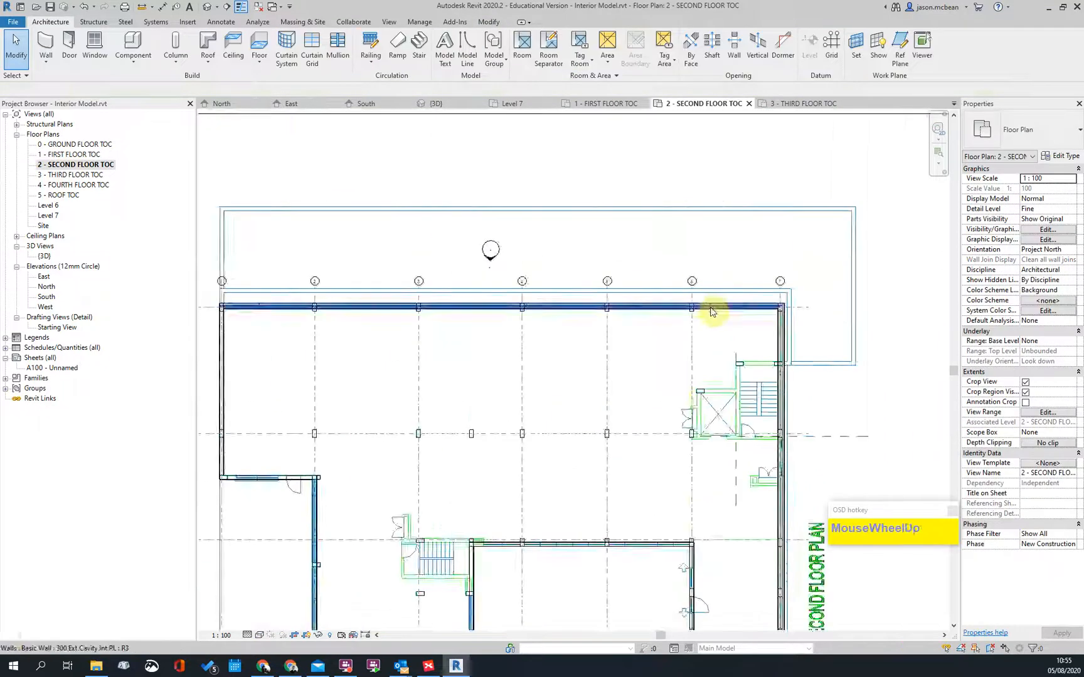
Step: Open the 3 - THIRD FLOOR TOC floor plan from the Project Browser
scroll(747, 453, up, 2)
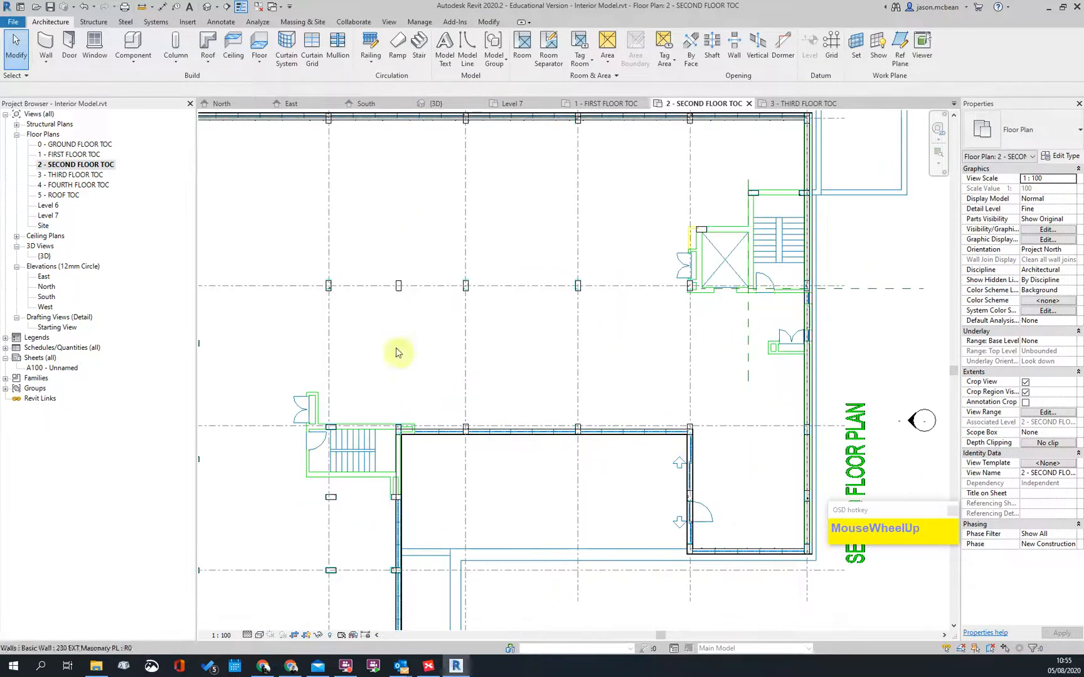
click(71, 156)
double_click(67, 176)
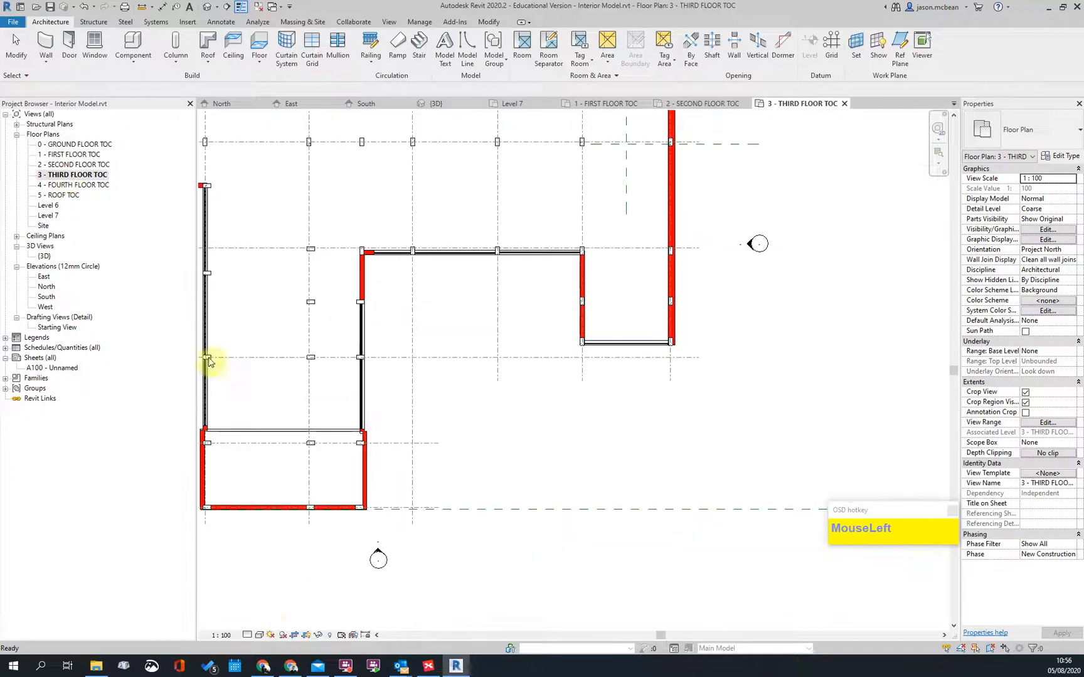
Step: Switch the third-floor plan's visual style to Shaded
click(260, 636)
click(279, 593)
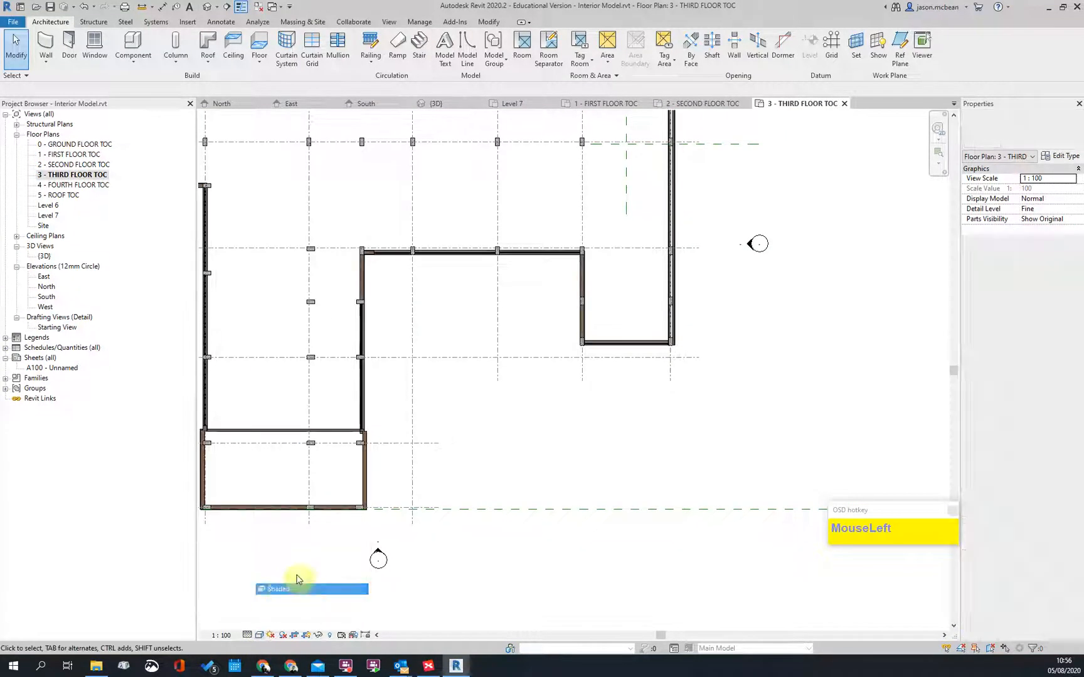
scroll(683, 460, down, 2)
scroll(636, 245, up, 6)
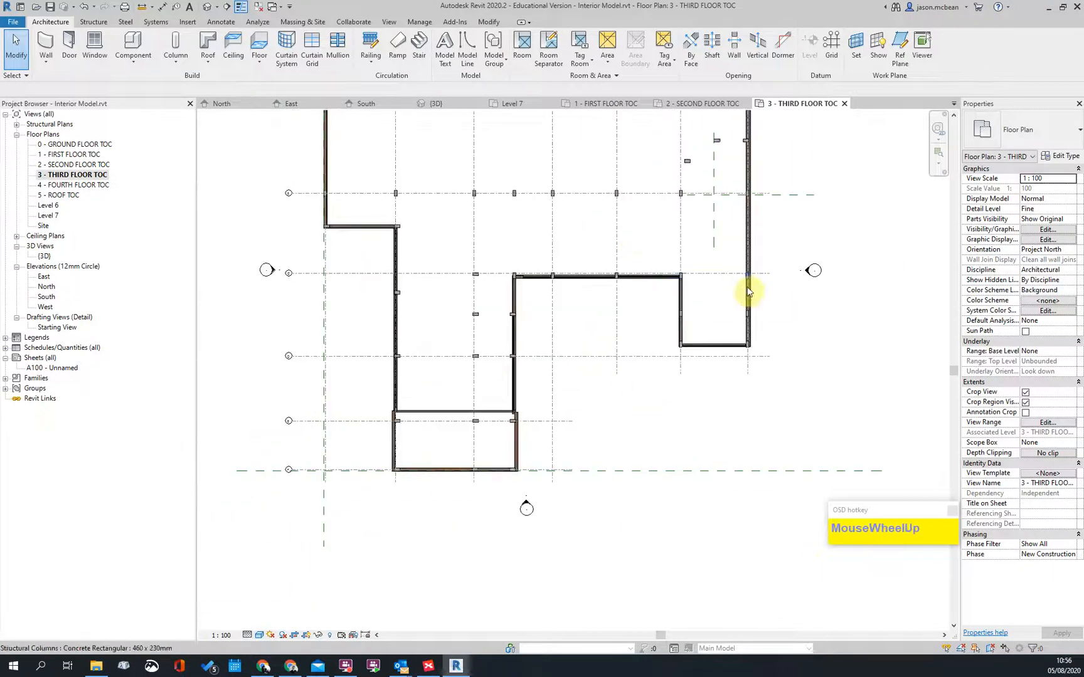
scroll(403, 490, up, 4)
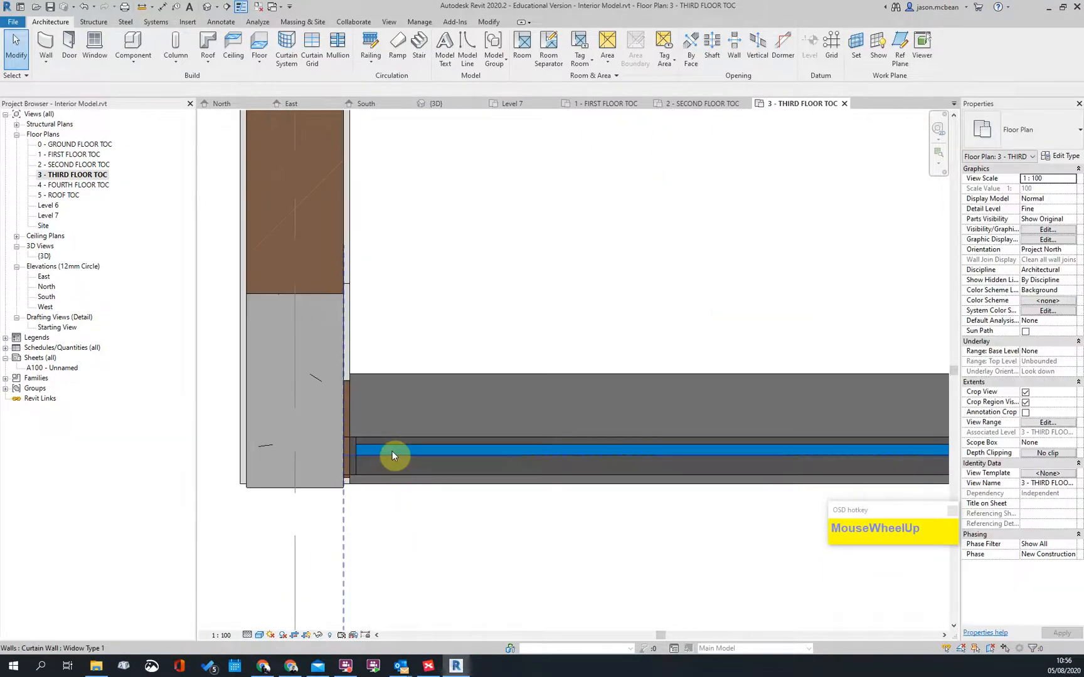
Step: Select and inspect the Widow Type 1 curtain walls near the corner column
click(390, 451)
key(Escape)
scroll(382, 447, down, 3)
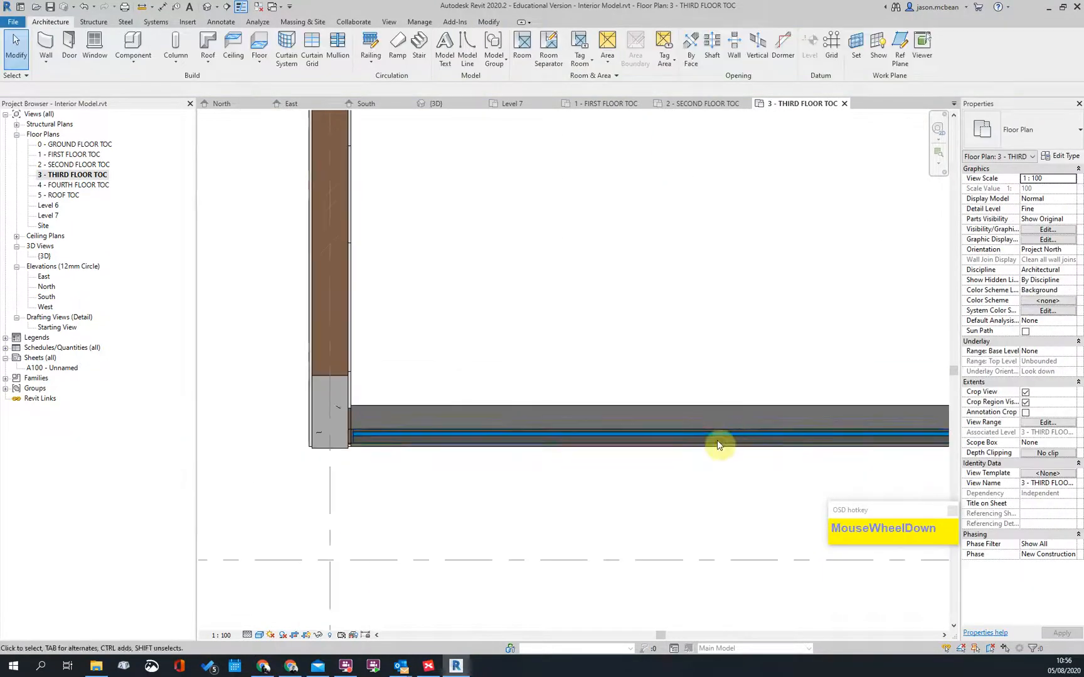
click(712, 432)
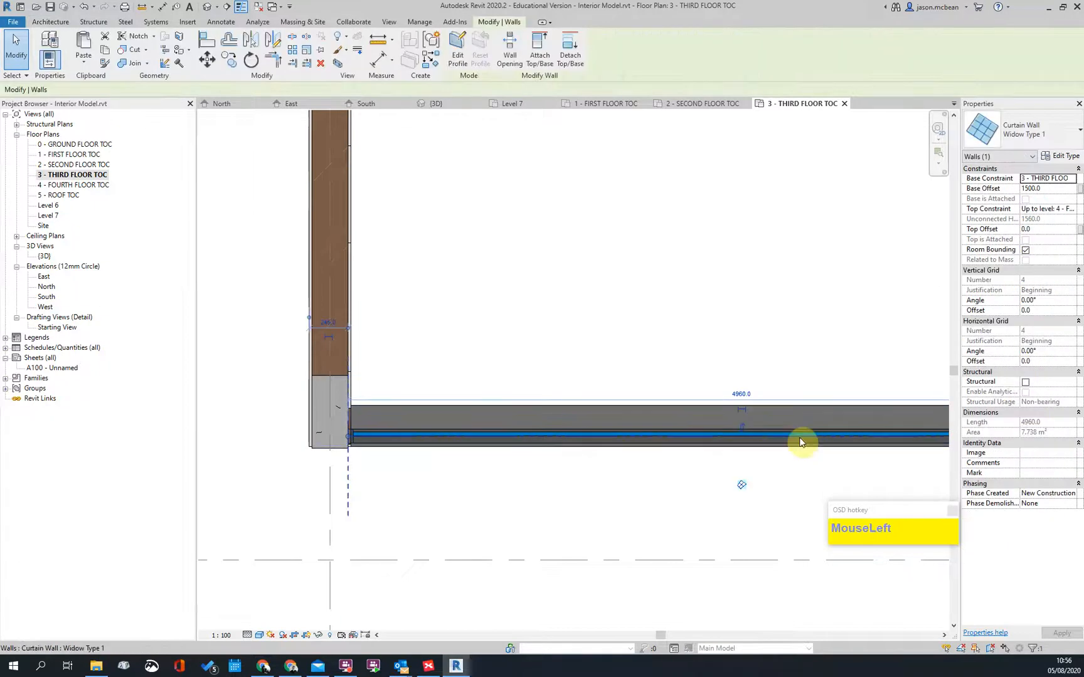
click(709, 293)
scroll(457, 290, down, 3)
scroll(470, 346, up, 3)
scroll(496, 364, up, 2)
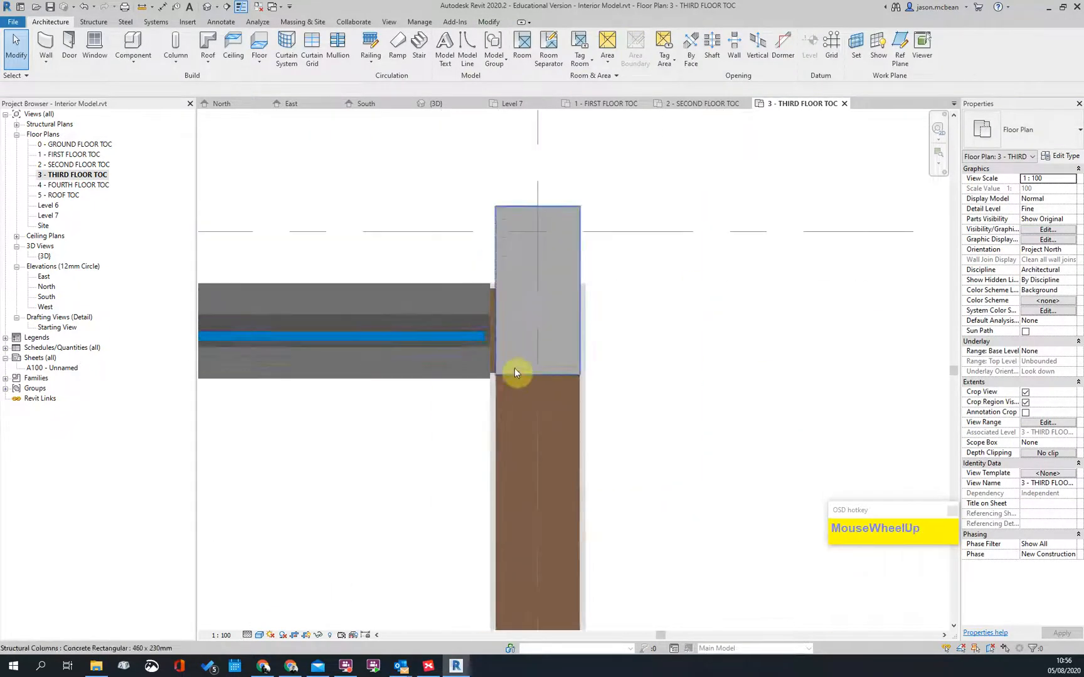
scroll(597, 363, down, 3)
key(Escape)
scroll(245, 364, up, 2)
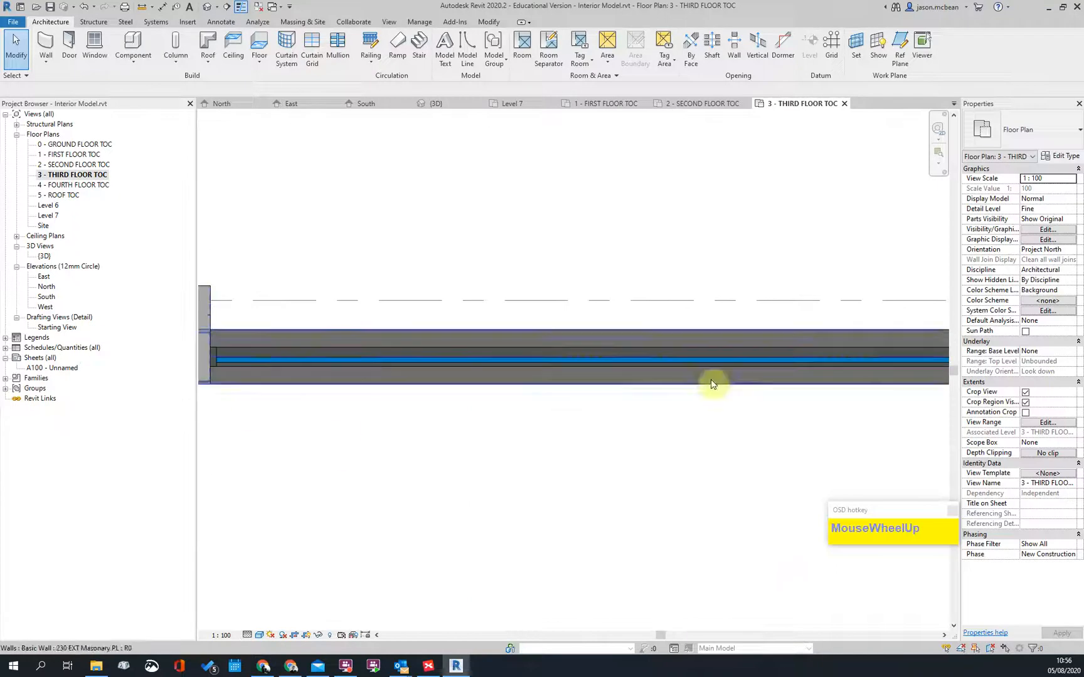
scroll(523, 438, down, 2)
scroll(641, 387, up, 3)
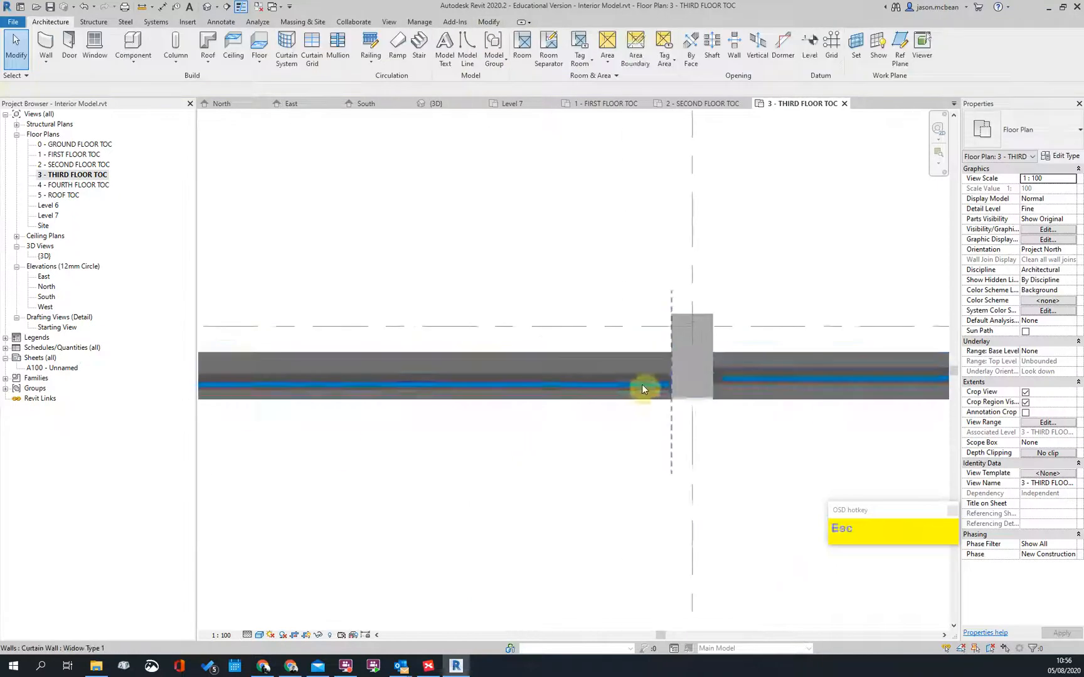
scroll(586, 405, down, 1)
scroll(588, 405, down, 5)
scroll(344, 374, up, 5)
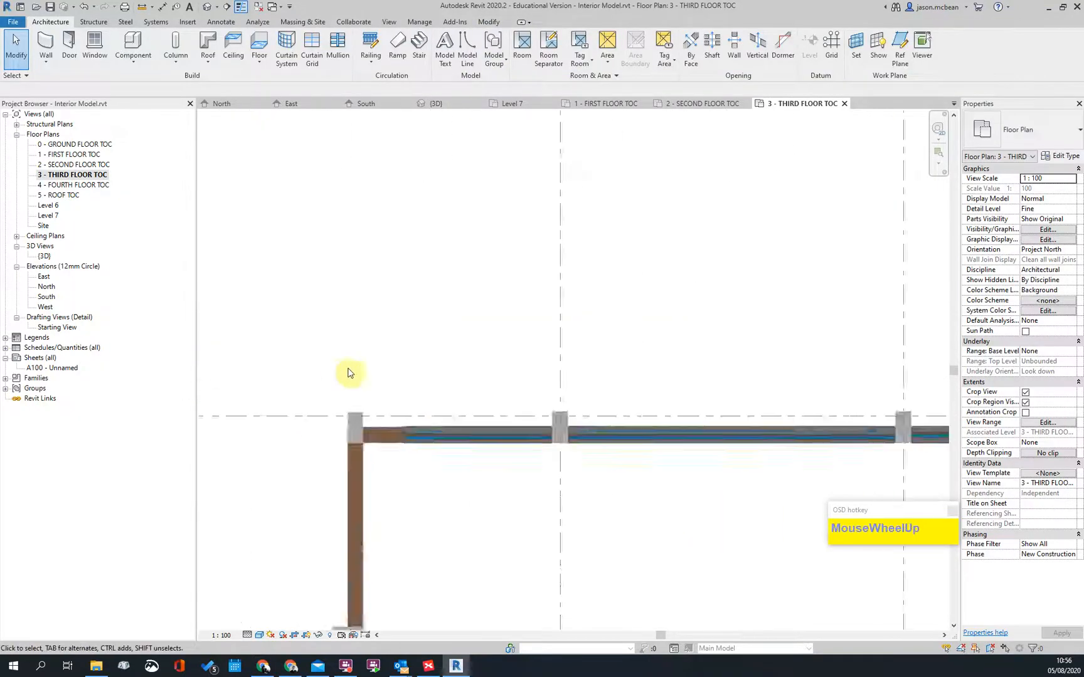
middle_drag(646, 454, 634, 450)
scroll(485, 426, up, 2)
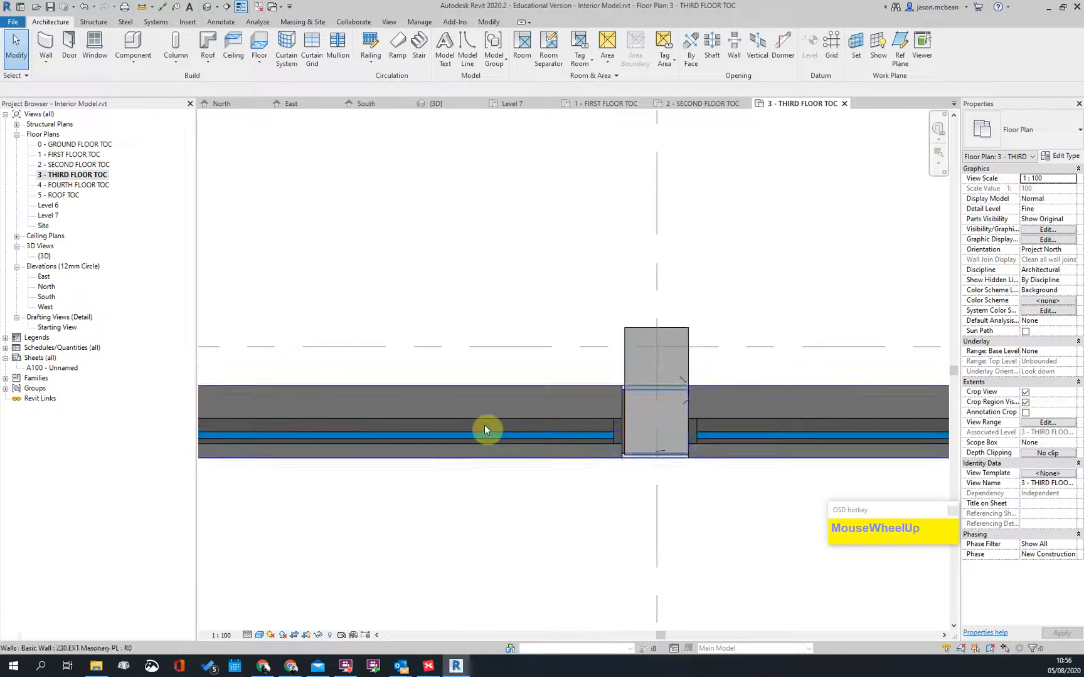
Step: Try aligning the curtain wall to the column face with Align (AL), then cancel
key(a)
key(l)
scroll(600, 433, up, 2)
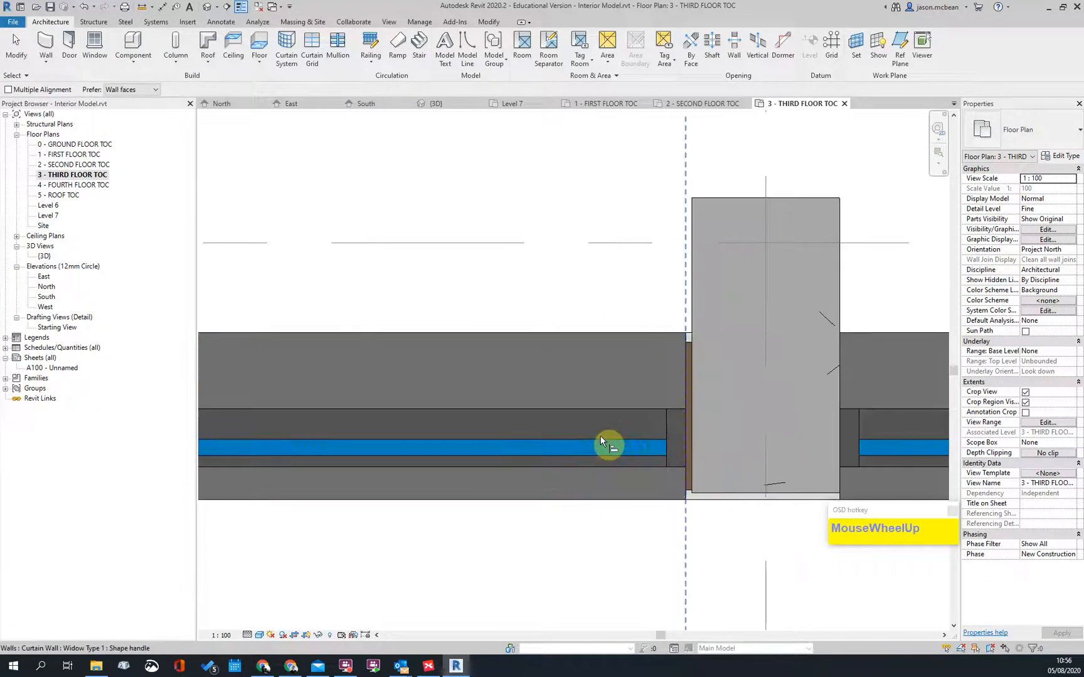
click(650, 438)
scroll(465, 444, down, 2)
key(Escape)
scroll(607, 443, down, 2)
key(Escape)
scroll(379, 445, up, 1)
key(Escape)
Step: Drag the curtain wall's end grip to the column face, making it 2860 long
click(310, 445)
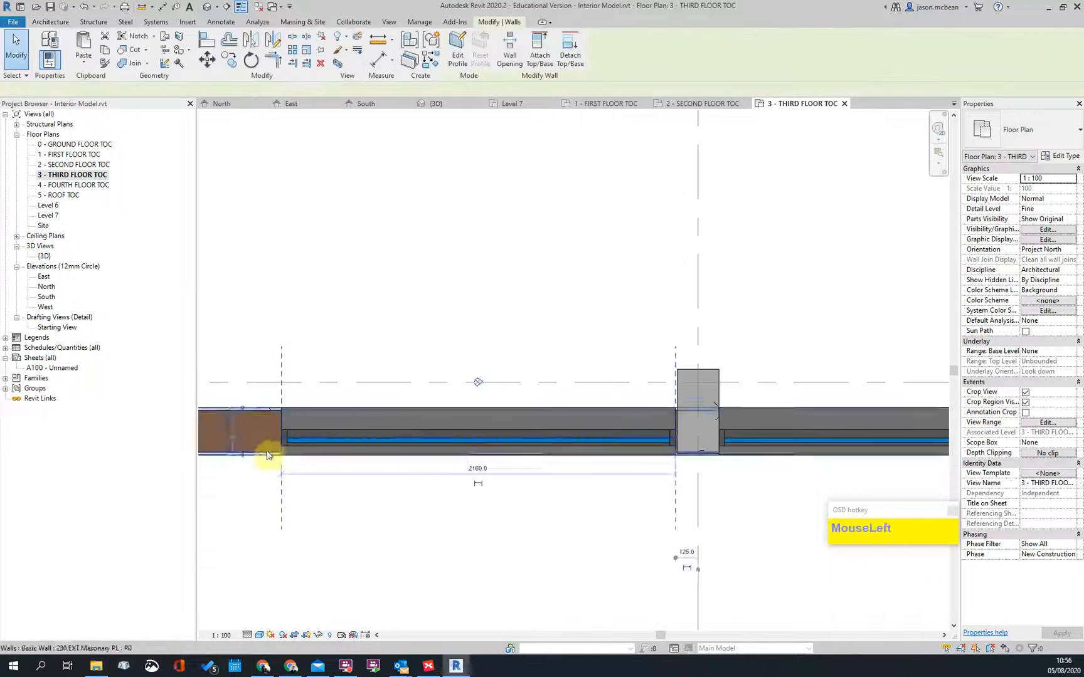
scroll(357, 428, up, 1)
scroll(339, 440, down, 1)
scroll(359, 429, up, 1)
drag(359, 432, 313, 431)
scroll(450, 425, down, 1)
scroll(624, 435, up, 2)
drag(623, 439, 479, 443)
scroll(480, 443, up, 1)
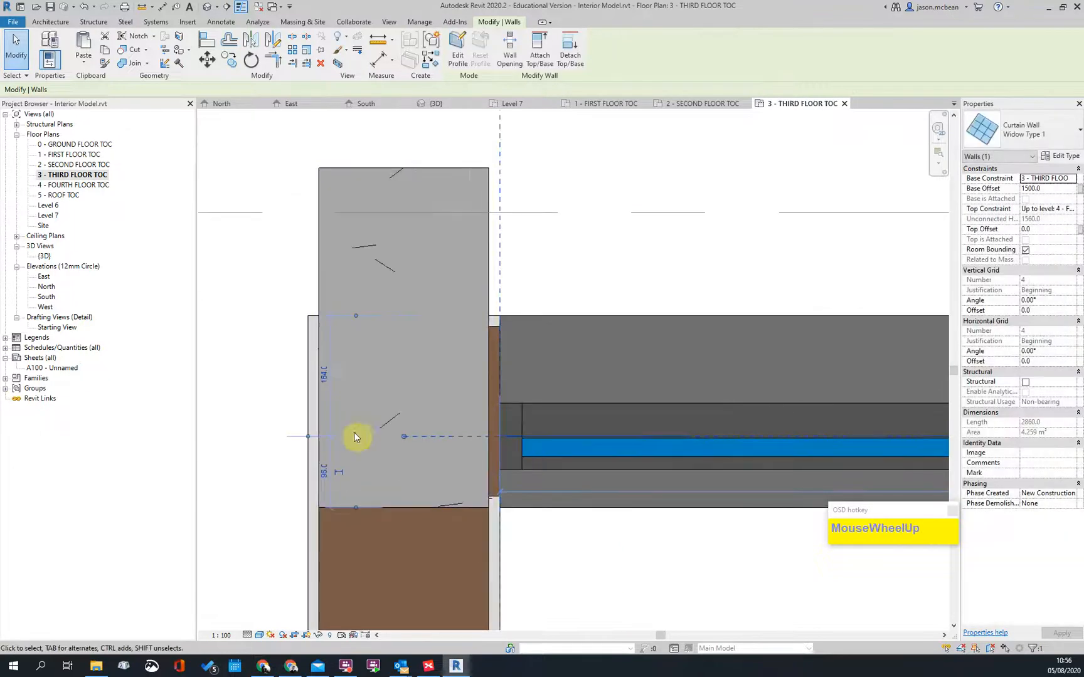
key(Escape)
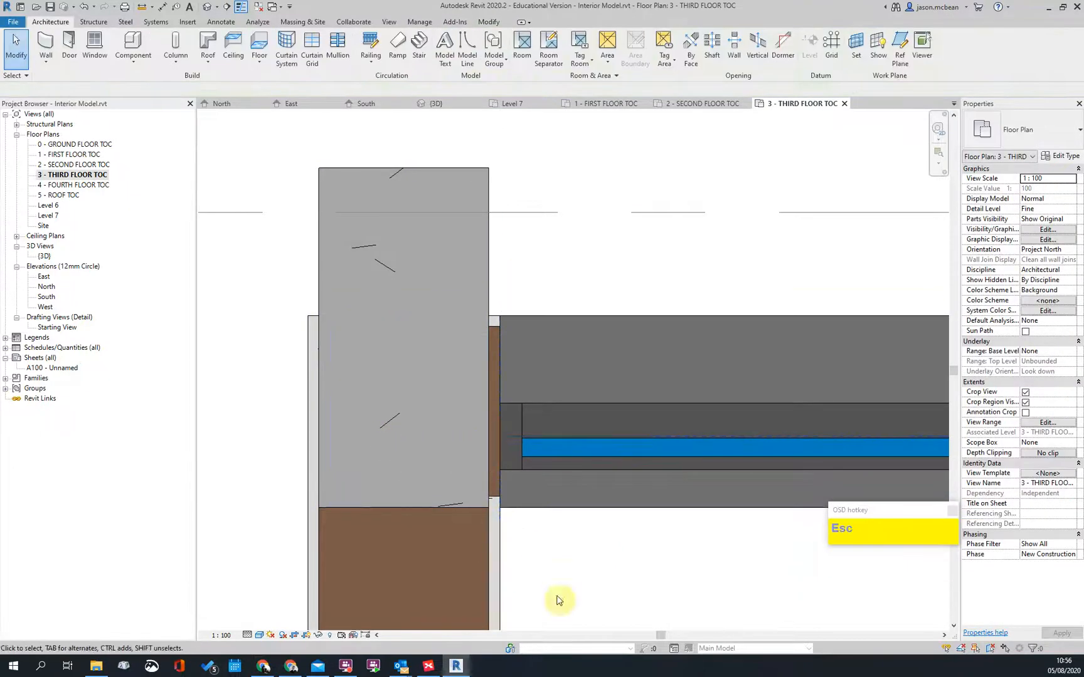
Step: Check the Widow Type 1 curtain wall by the right-hand column
scroll(483, 412, down, 1)
middle_drag(604, 546, 435, 450)
scroll(341, 379, down, 1)
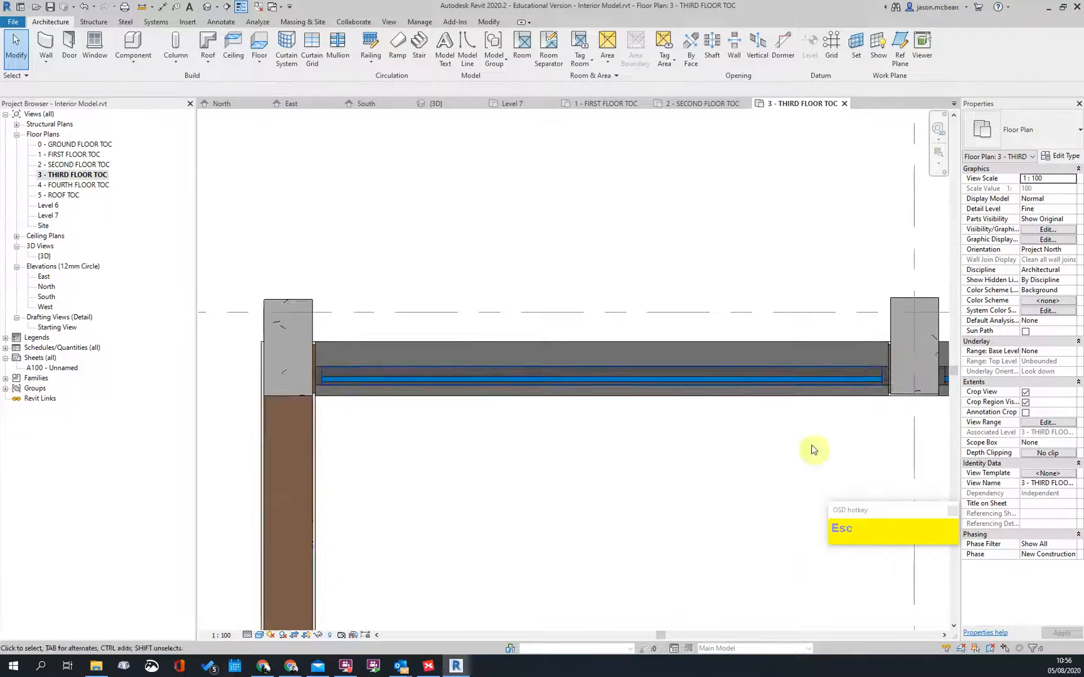
middle_drag(933, 389, 638, 375)
scroll(639, 374, up, 1)
key(Escape)
click(522, 374)
scroll(594, 391, up, 1)
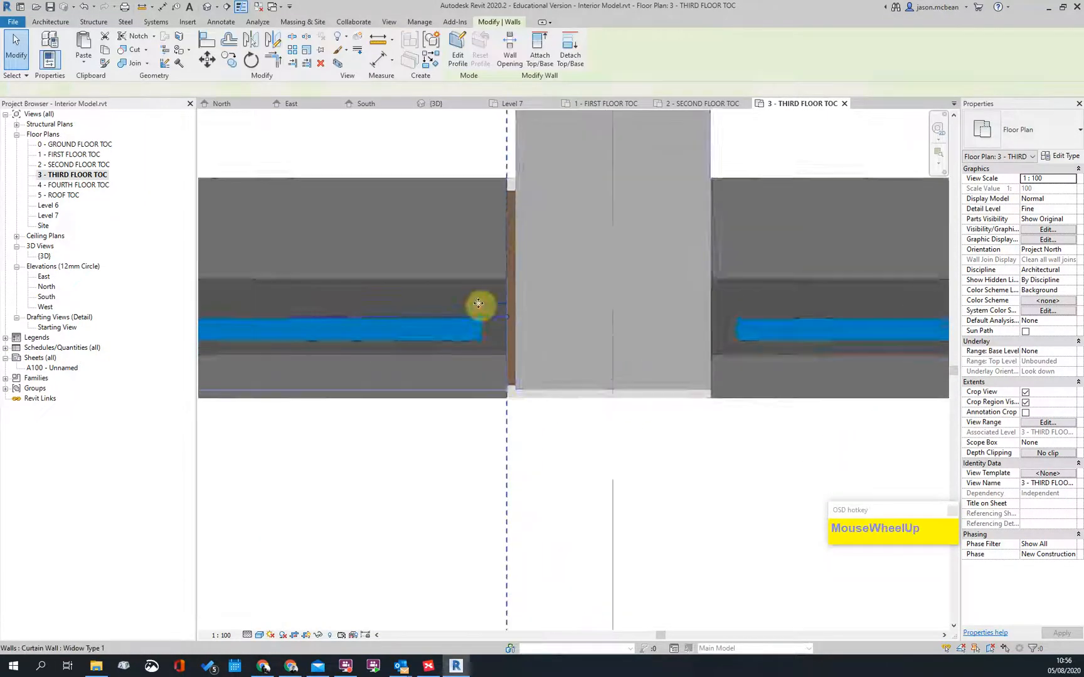
key(Escape)
scroll(445, 337, up, 1)
key(Escape)
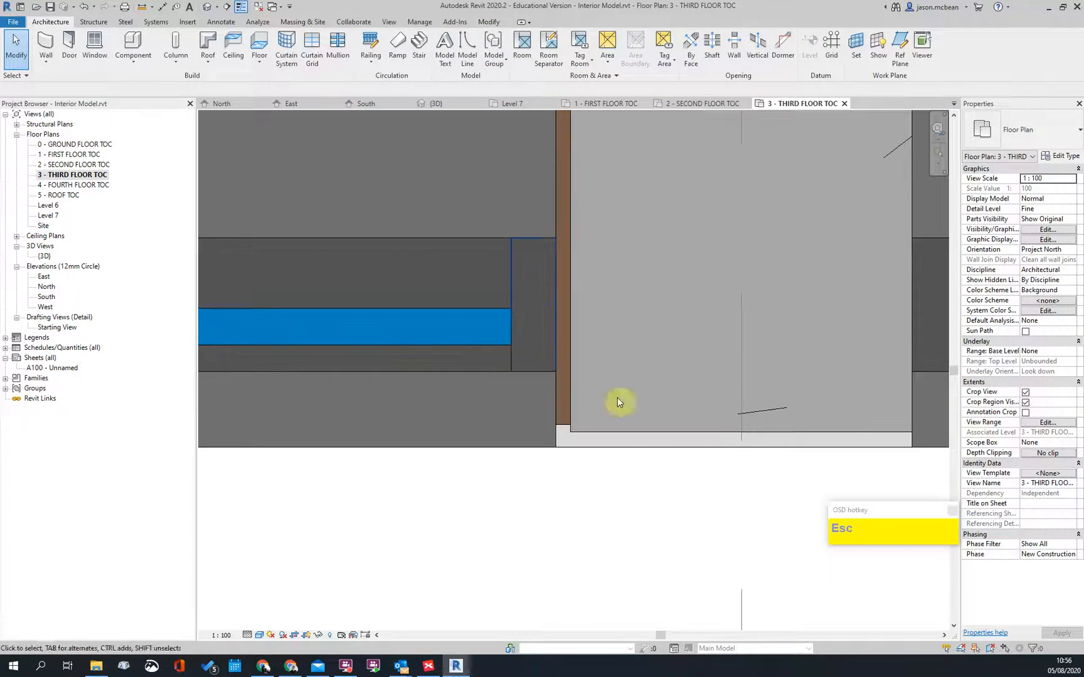
scroll(542, 373, down, 1)
click(537, 340)
scroll(551, 404, down, 1)
key(Escape)
key(i)
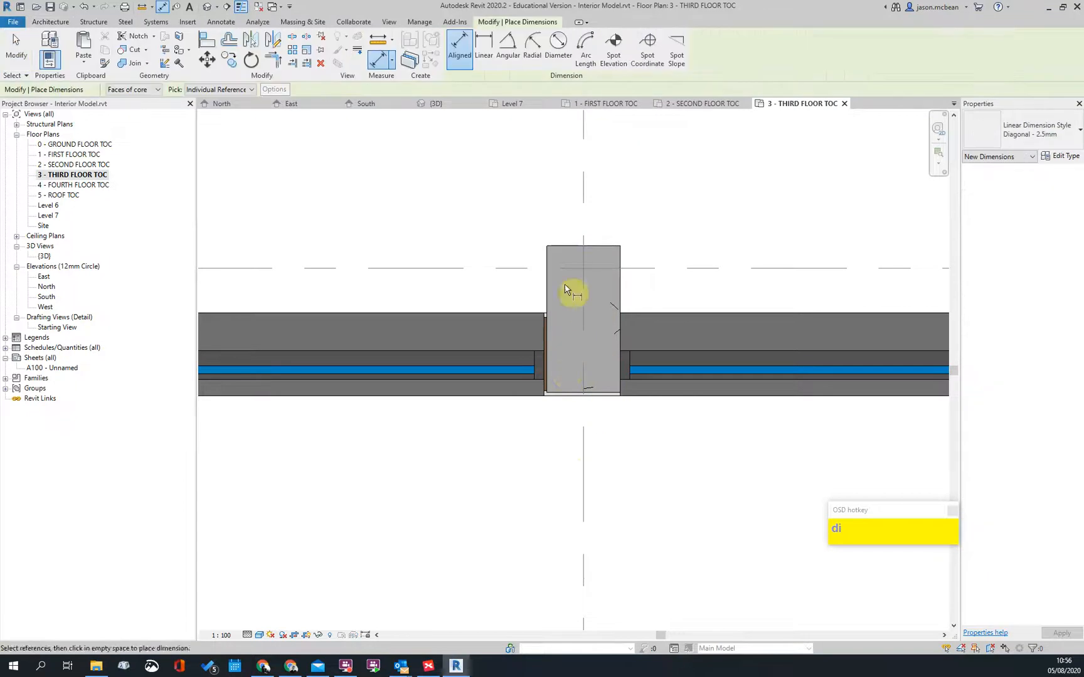
scroll(557, 394, up, 4)
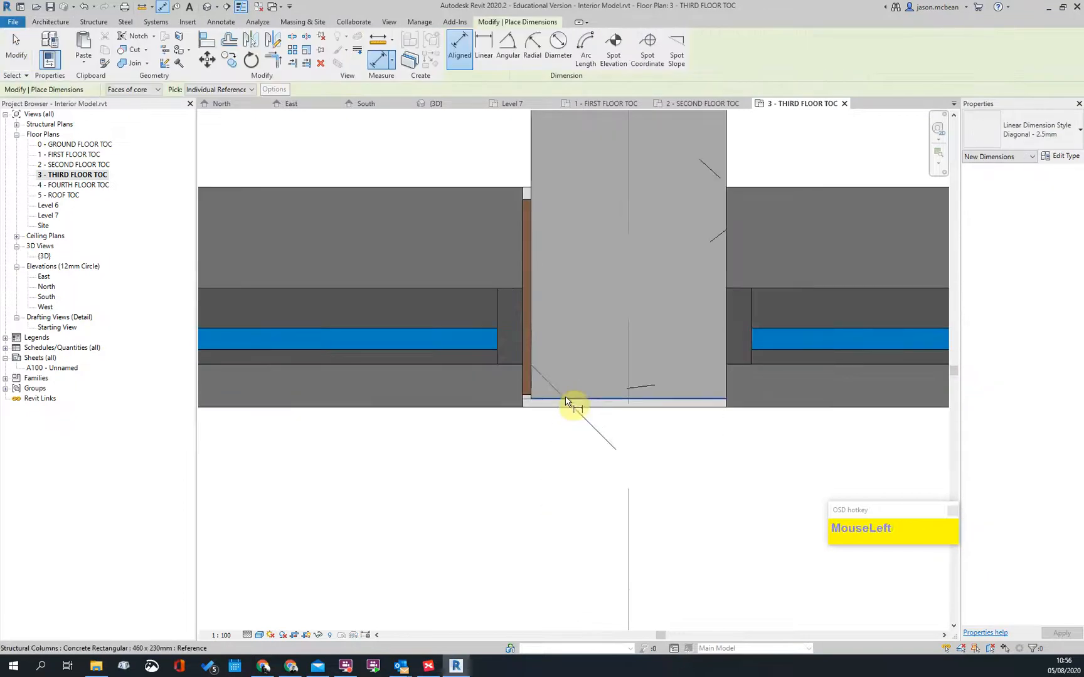
click(518, 371)
key(Escape)
key(Escape)
scroll(523, 370, up, 1)
click(529, 386)
key(Escape)
scroll(552, 376, down, 2)
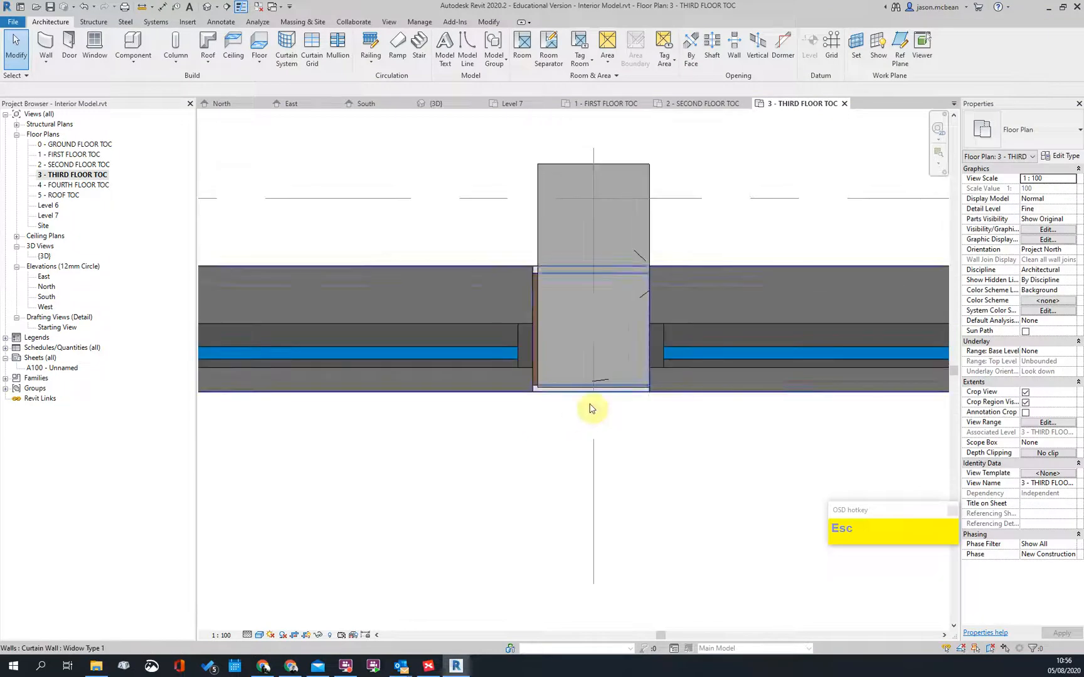
scroll(641, 448, down, 3)
scroll(430, 404, up, 4)
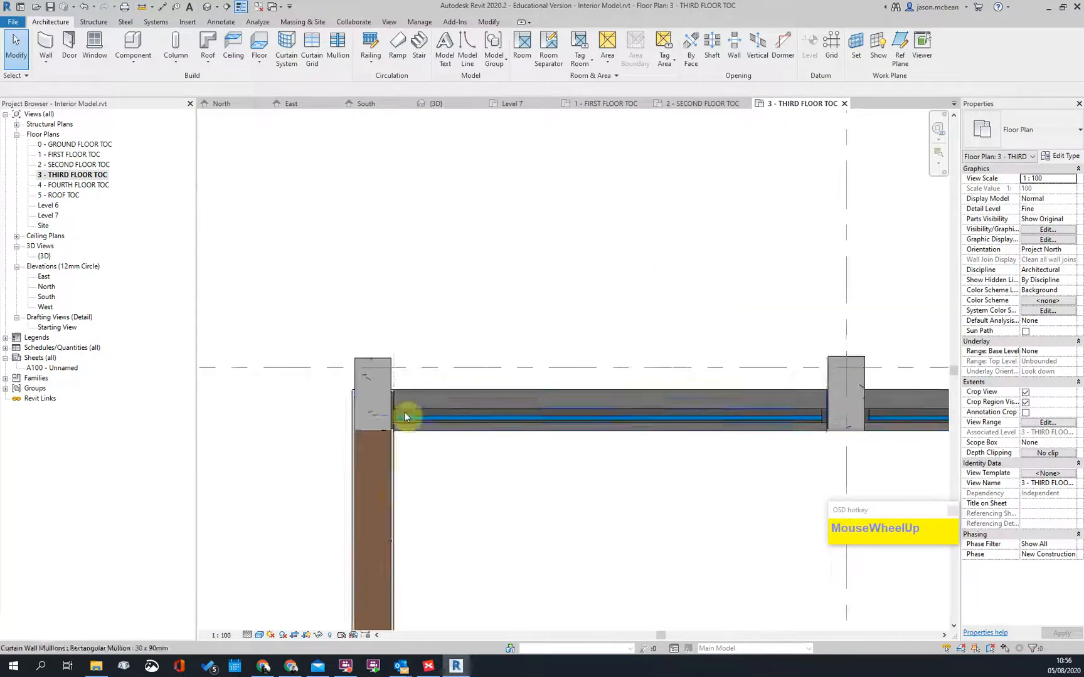
scroll(406, 412, up, 3)
scroll(263, 393, down, 3)
key(Escape)
scroll(821, 434, up, 2)
scroll(790, 434, up, 3)
middle_drag(790, 433, 723, 471)
key(a)
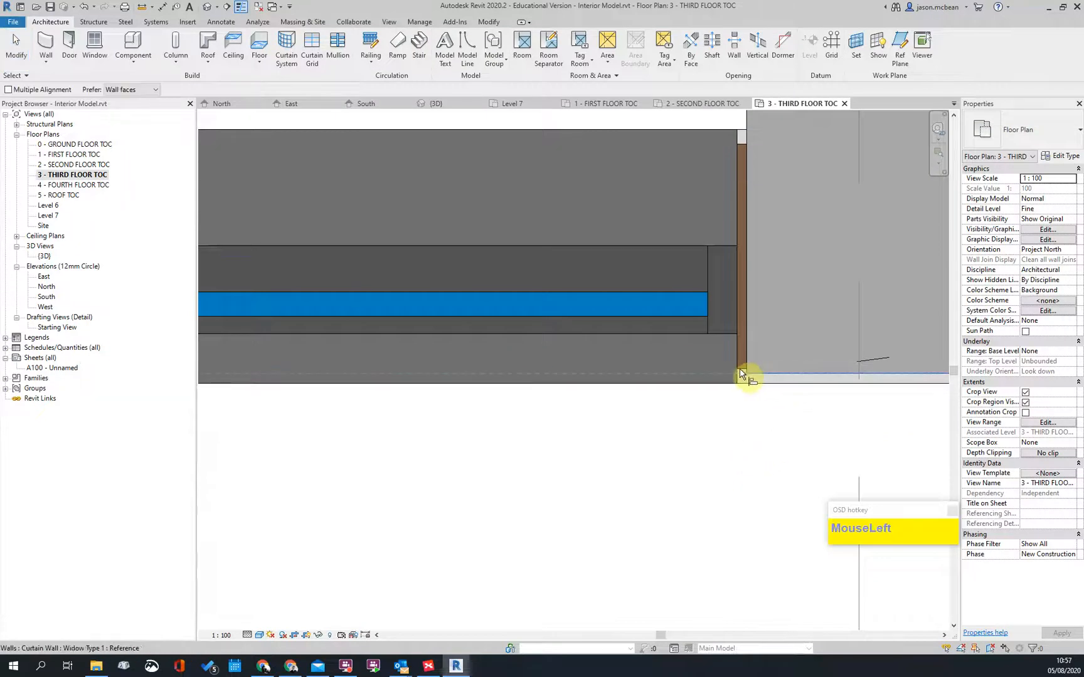
click(743, 369)
scroll(696, 321, down, 5)
key(Escape)
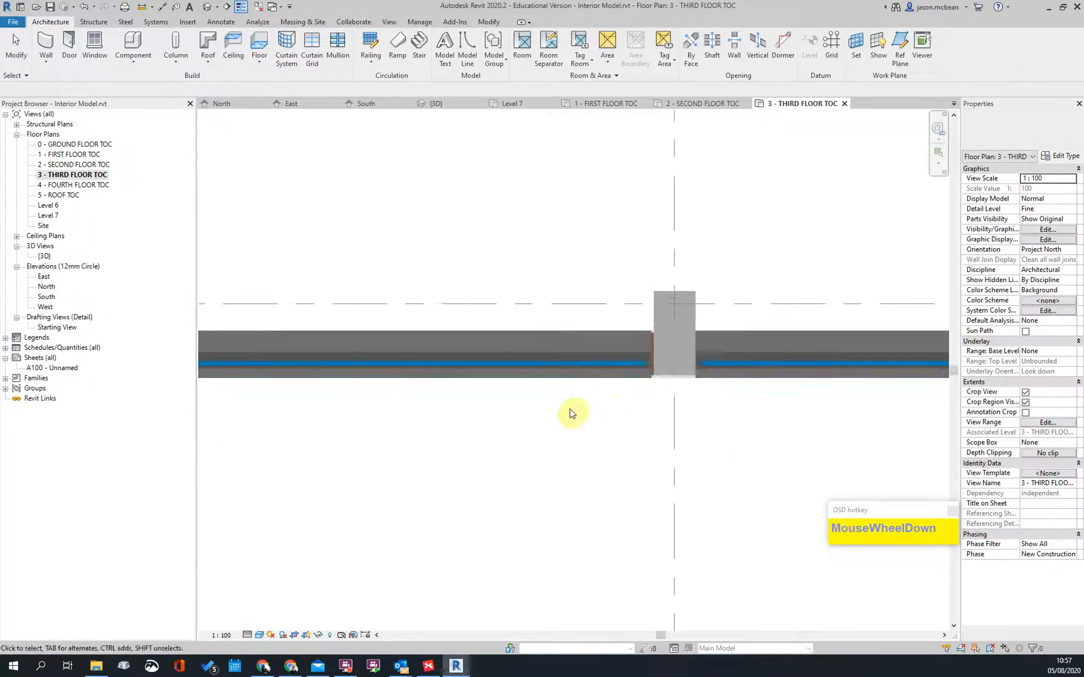
scroll(571, 414, down, 2)
middle_drag(890, 424, 467, 418)
middle_drag(689, 424, 239, 418)
scroll(610, 383, up, 3)
key(Escape)
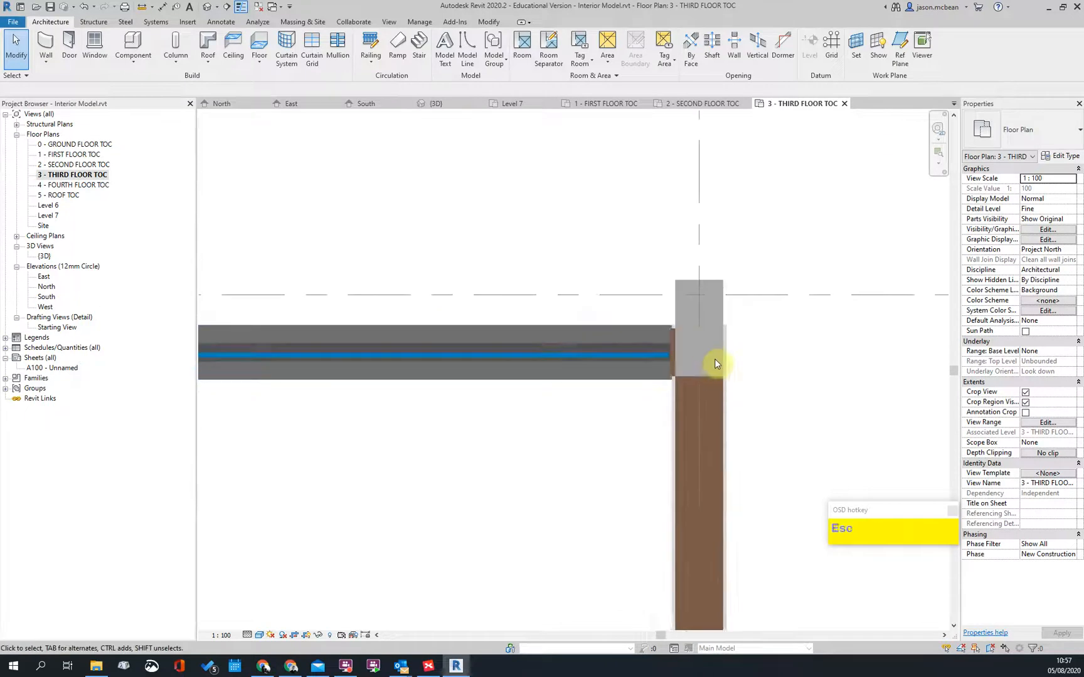
scroll(714, 359, up, 2)
scroll(715, 324, down, 1)
scroll(714, 324, down, 4)
scroll(746, 551, up, 3)
middle_drag(746, 552, 466, 349)
scroll(537, 310, up, 1)
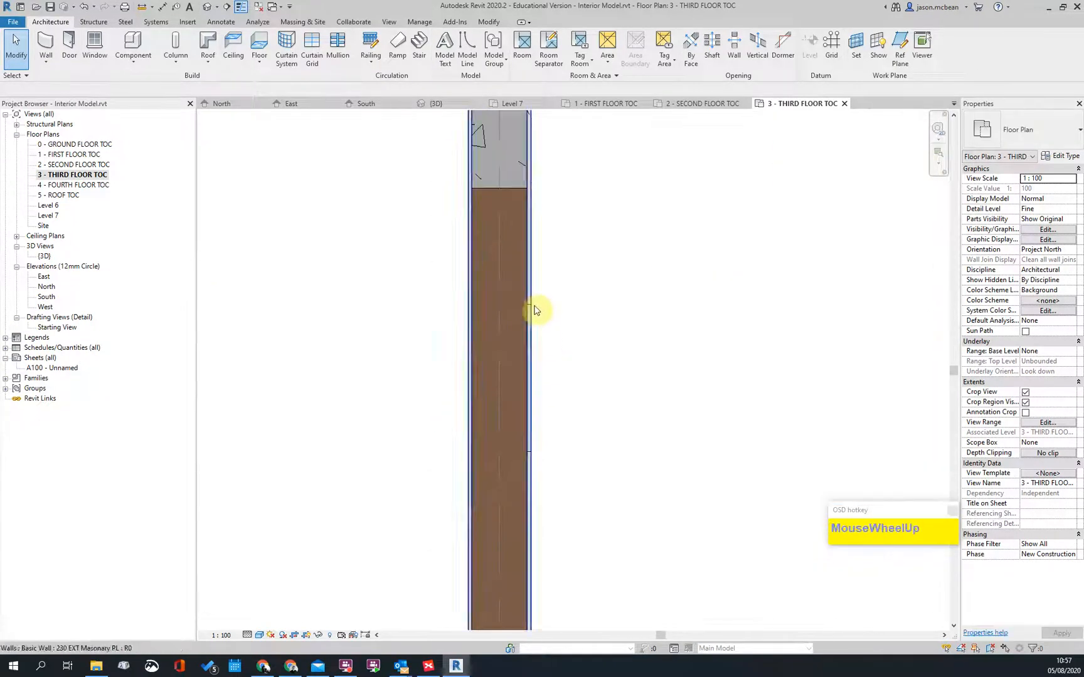
scroll(653, 491, down, 3)
scroll(627, 439, down, 1)
key(Escape)
scroll(582, 366, down, 5)
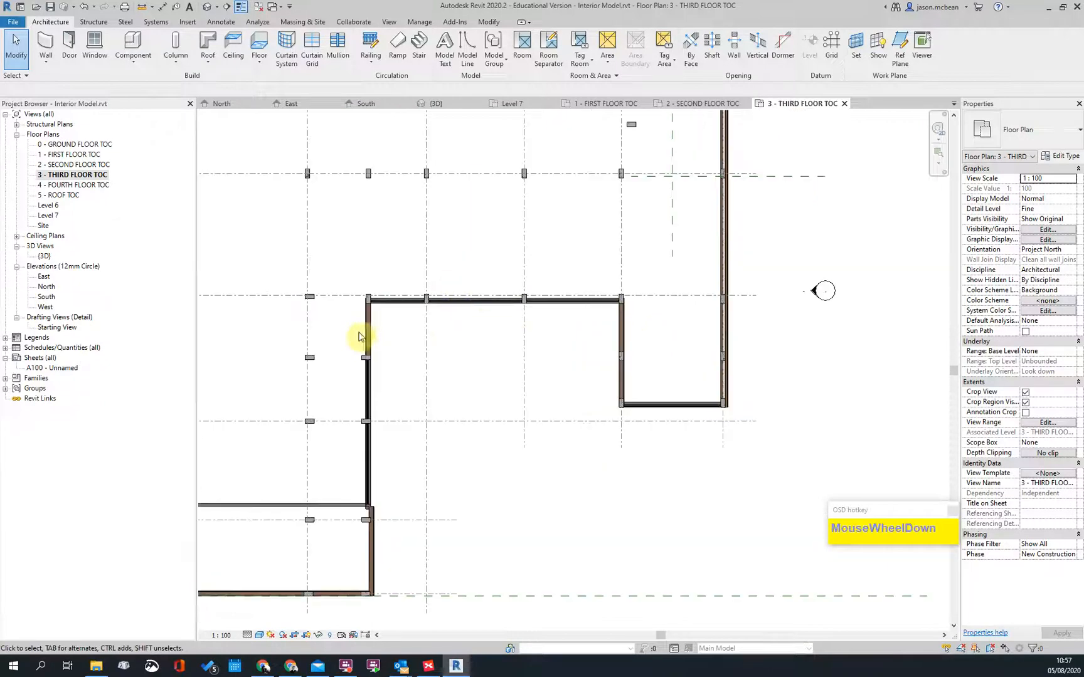
scroll(543, 359, up, 1)
scroll(543, 359, up, 6)
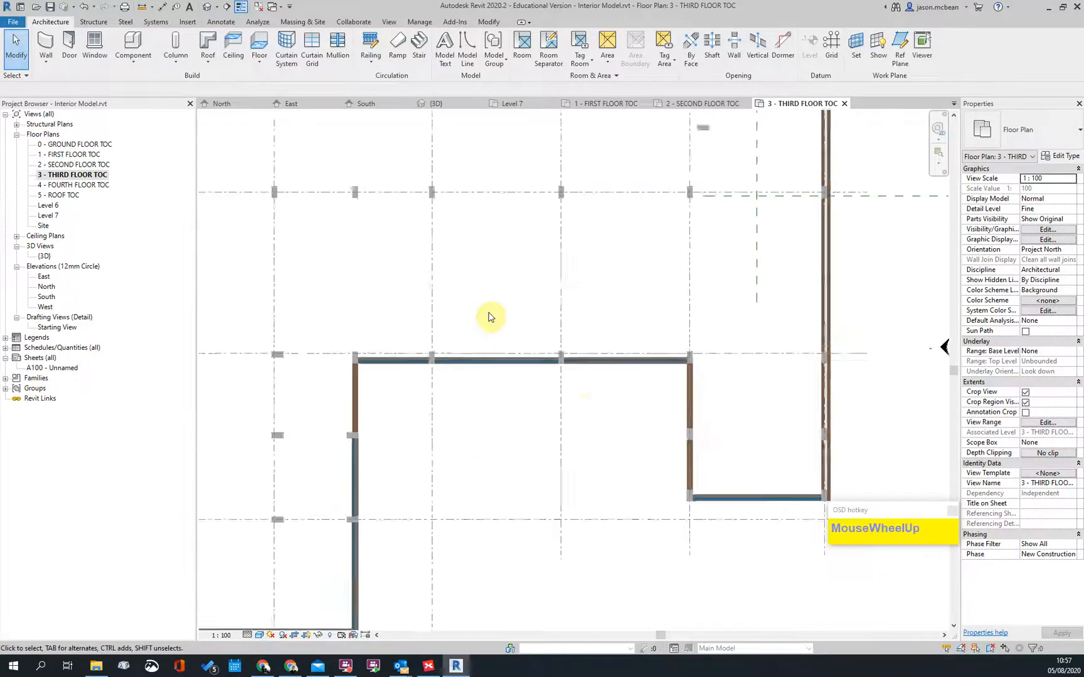
Step: Switch the third-floor plan's visual style to Hidden Line
click(259, 635)
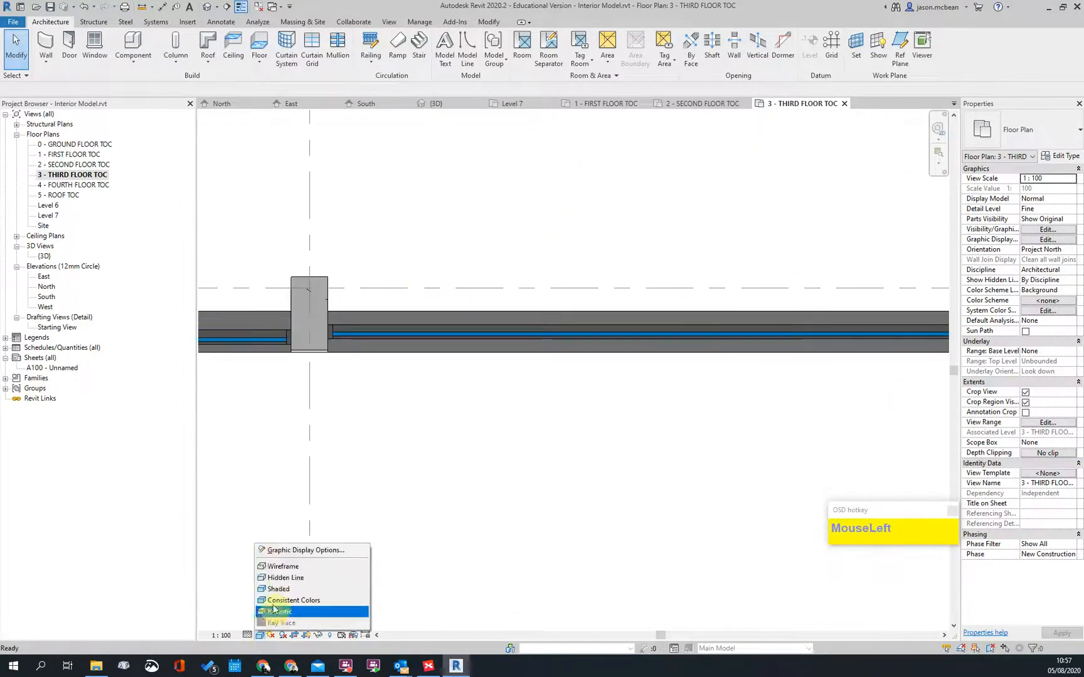
click(299, 574)
scroll(423, 379, up, 3)
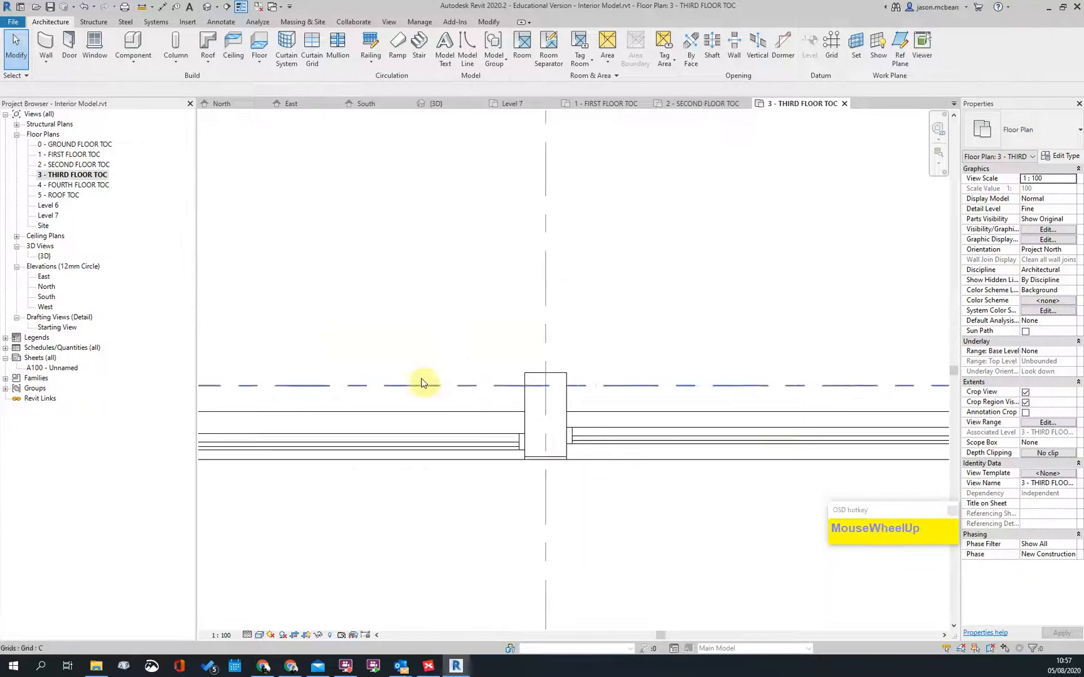
scroll(428, 430, down, 3)
Step: Check the curtain wall at the wall end, then start an aligned dimension (DI) from its edge
middle_drag(527, 442, 684, 470)
scroll(598, 392, up, 3)
key(Escape)
click(569, 380)
scroll(749, 417, down, 2)
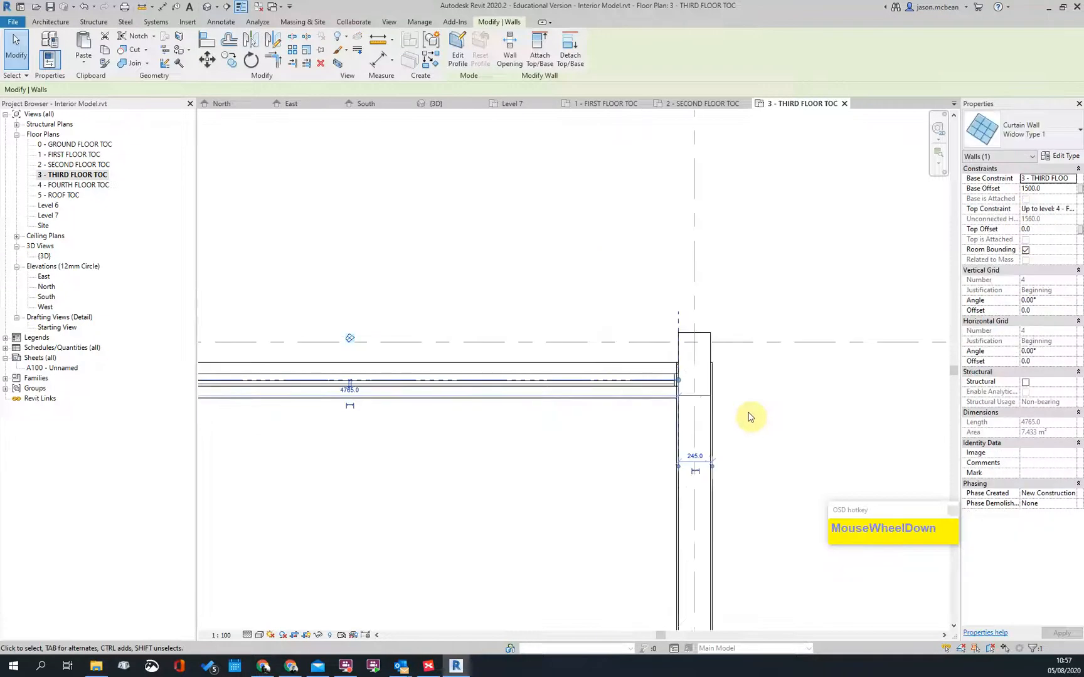
key(Escape)
scroll(566, 399, up, 3)
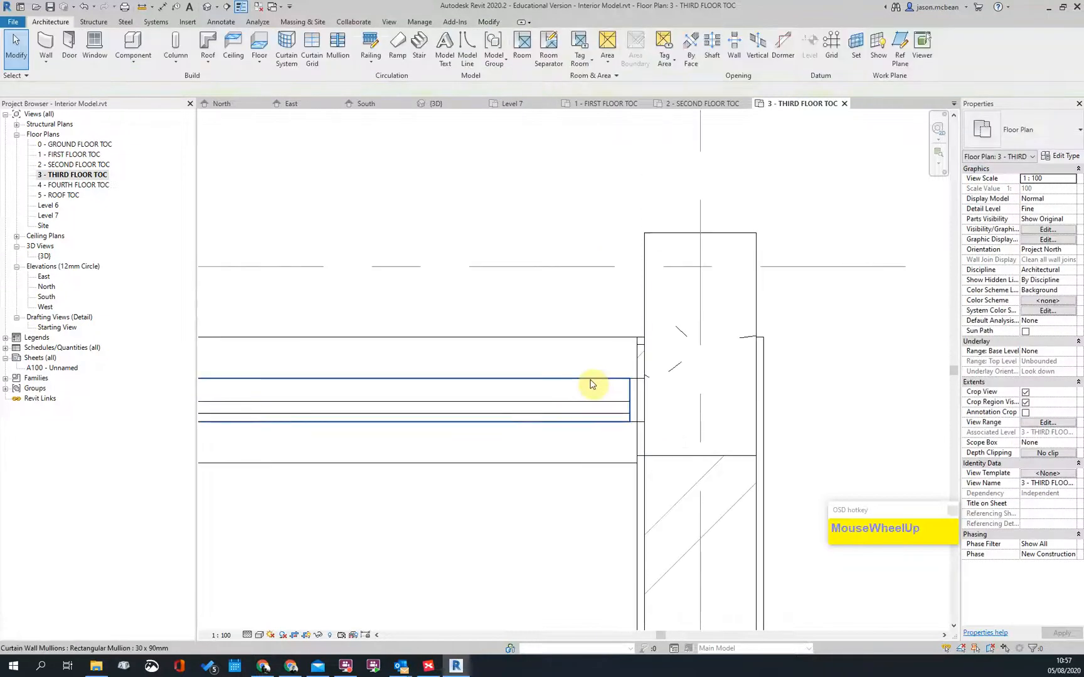
key(d)
key(i)
click(663, 457)
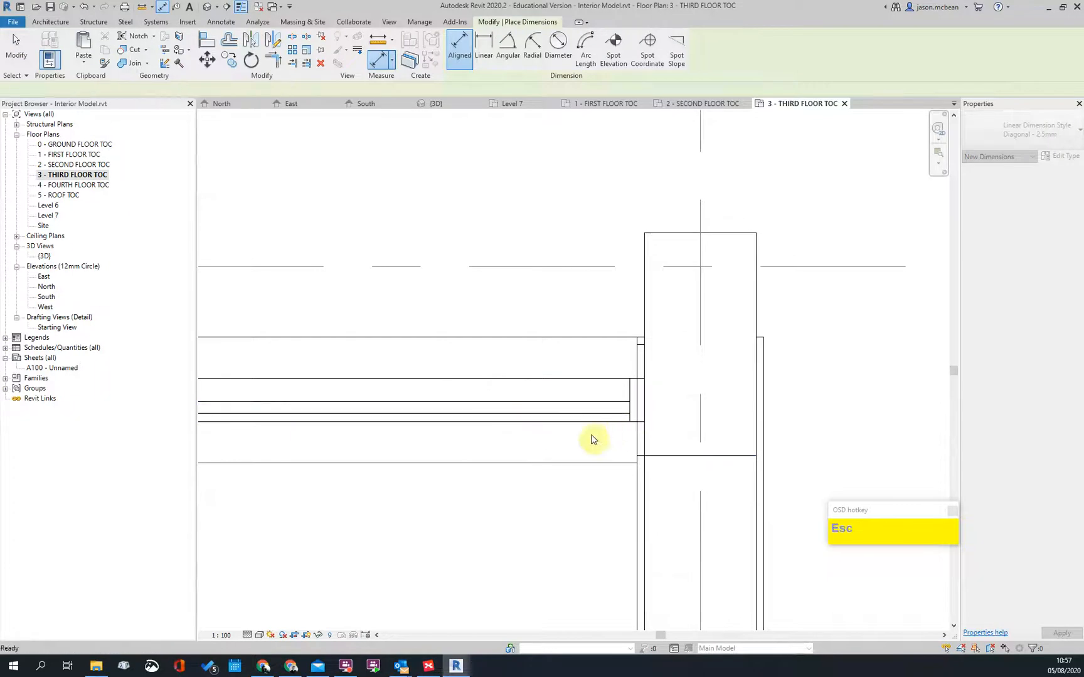
Step: Dimension the gap between the curtain wall face and the column face, reading 115
click(595, 422)
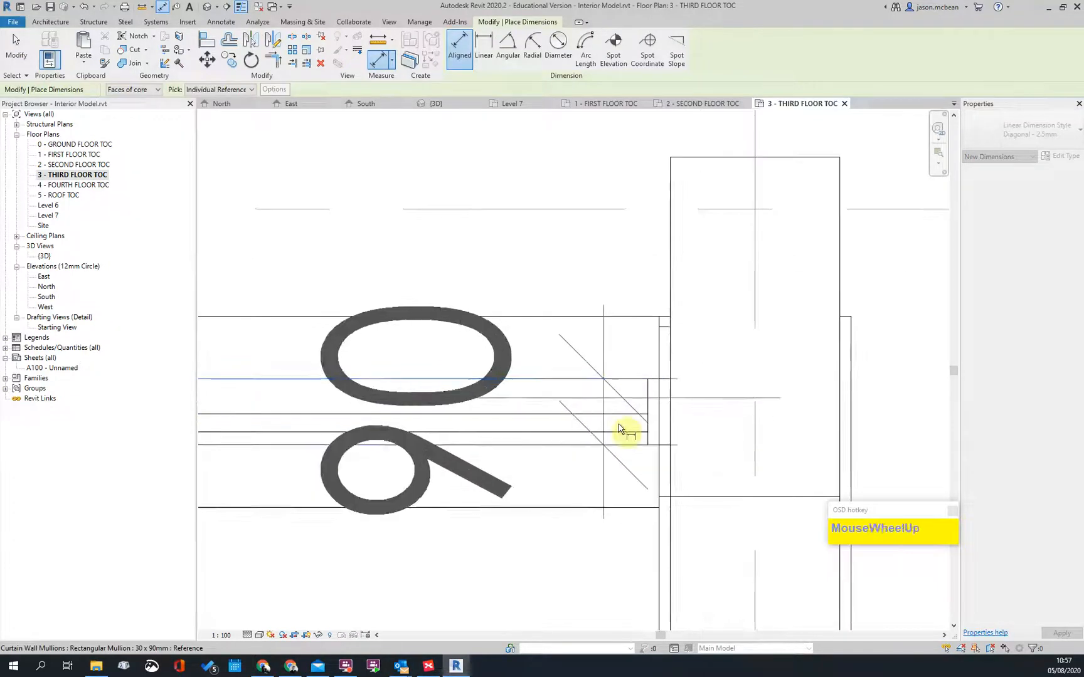
key(Escape)
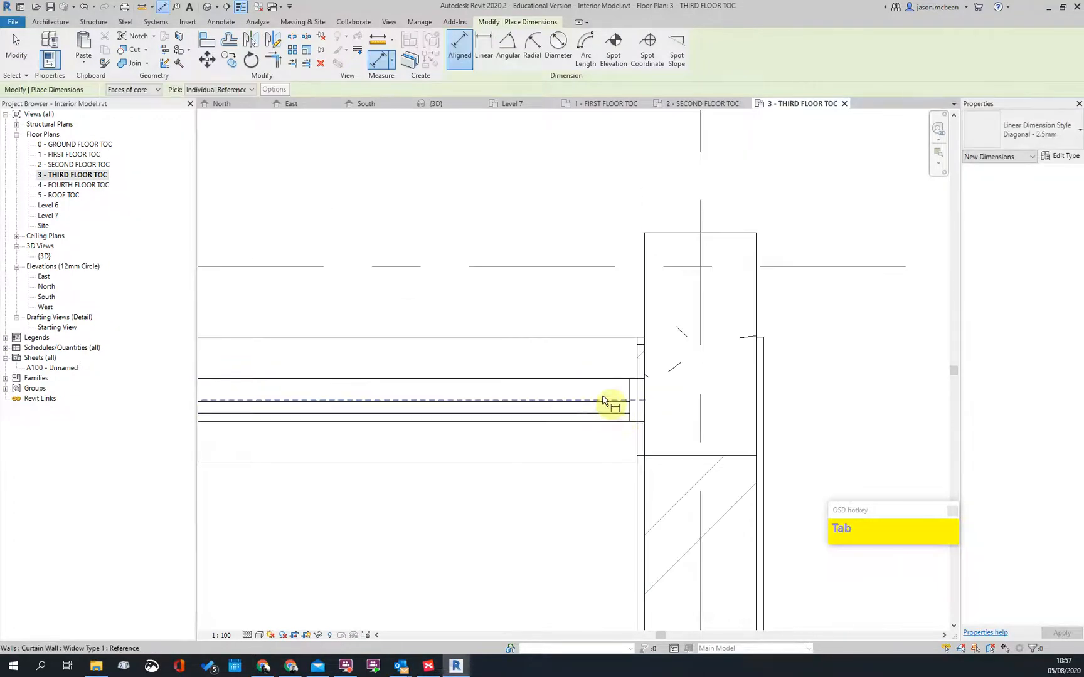
click(618, 404)
click(666, 458)
click(453, 532)
key(Escape)
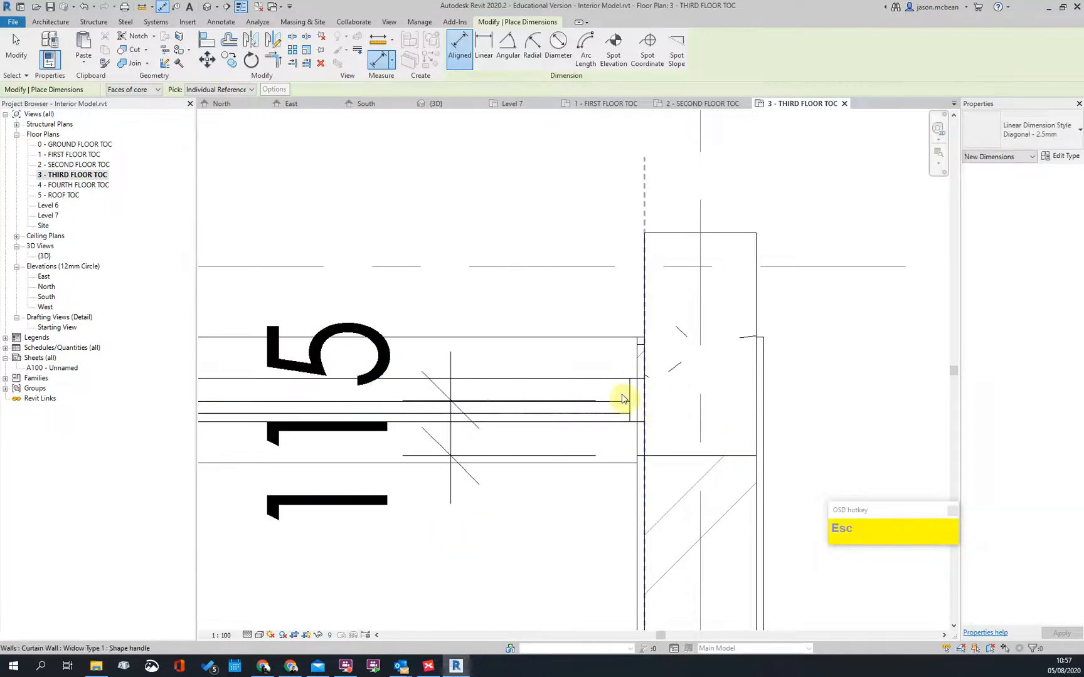
key(Escape)
Step: Enter 45 in the curtain wall's temporary dimension, lengthening it to 4880.0 with a 105 gap
click(631, 403)
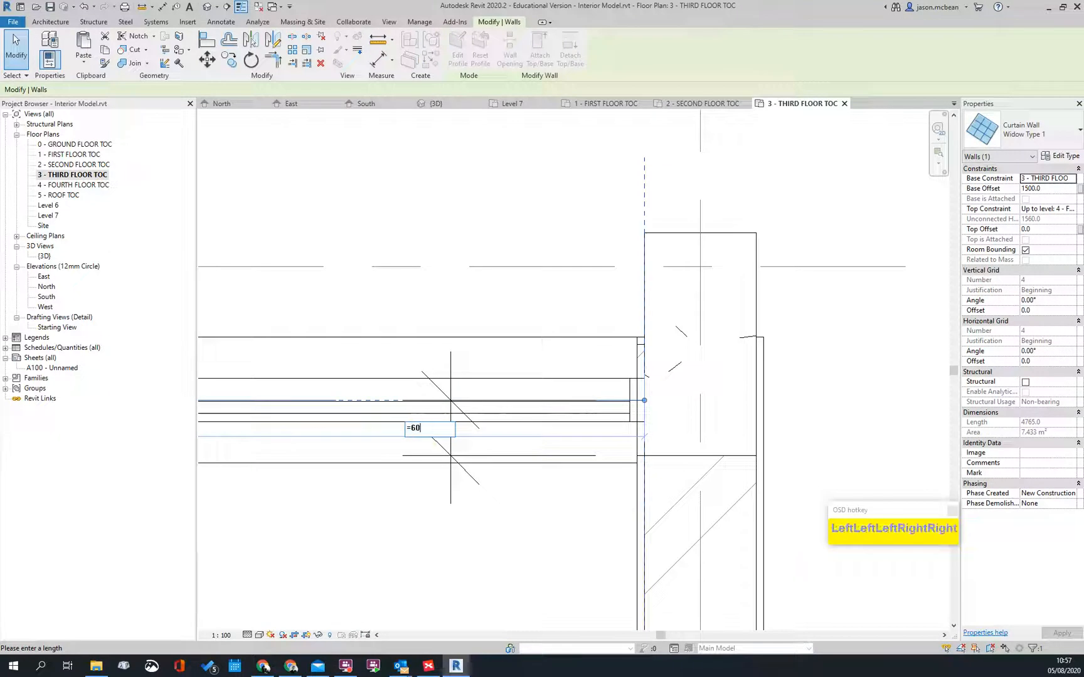
text(45)
key(Return)
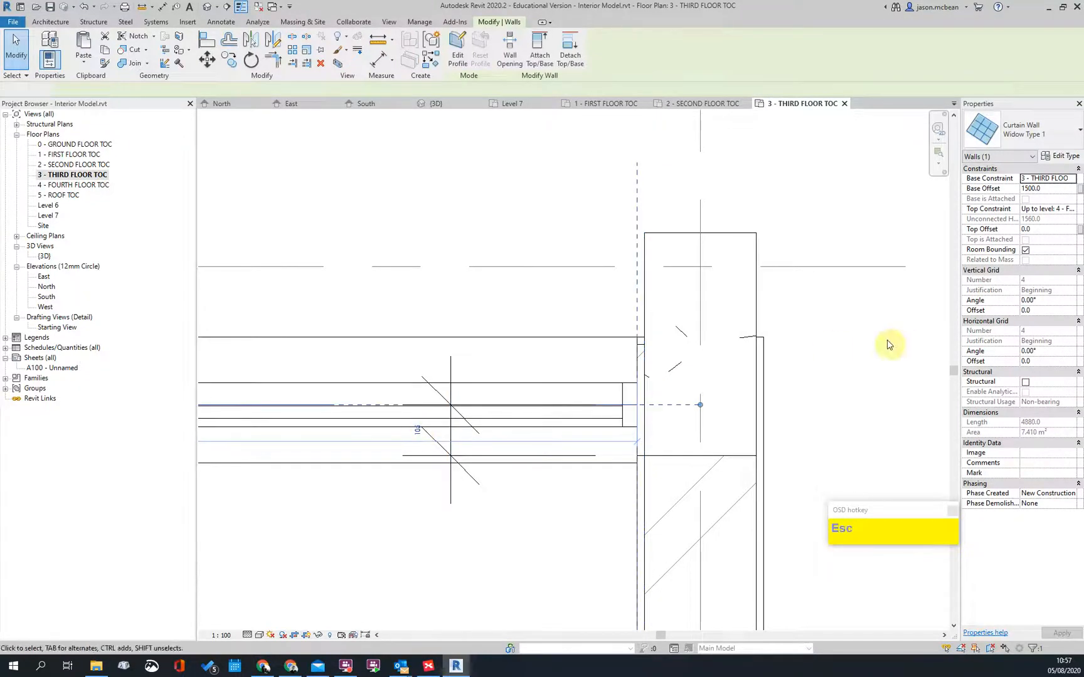
key(Escape)
scroll(532, 466, down, 3)
scroll(511, 476, up, 4)
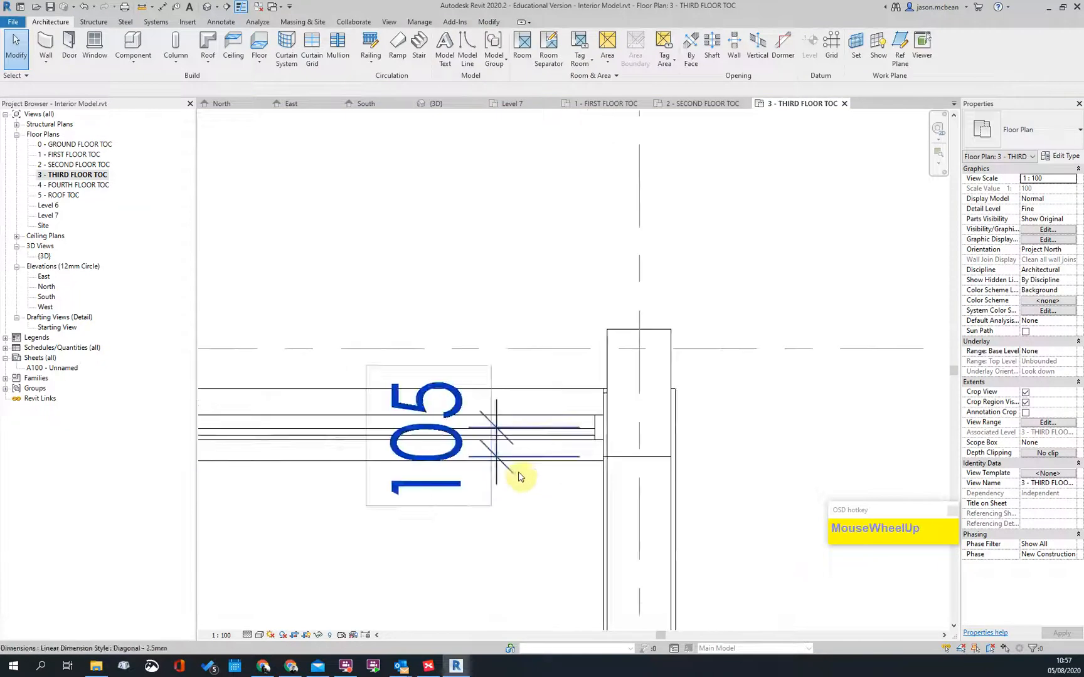
Step: Take a trial aligned dimension between the curtain wall and column, then cancel it
click(665, 460)
scroll(646, 444, up, 3)
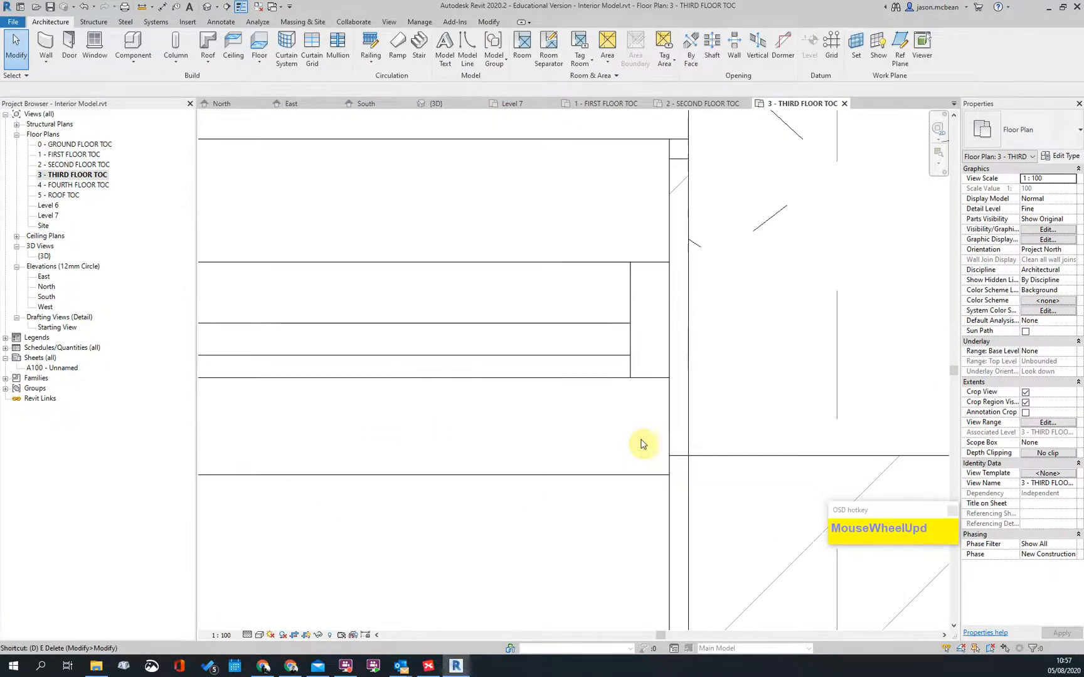
key(d)
key(i)
click(651, 379)
click(695, 457)
scroll(666, 434, down, 4)
middle_drag(668, 428, 730, 397)
scroll(730, 397, up, 1)
key(Escape)
key(Escape)
scroll(782, 404, down, 4)
middle_drag(488, 439, 683, 445)
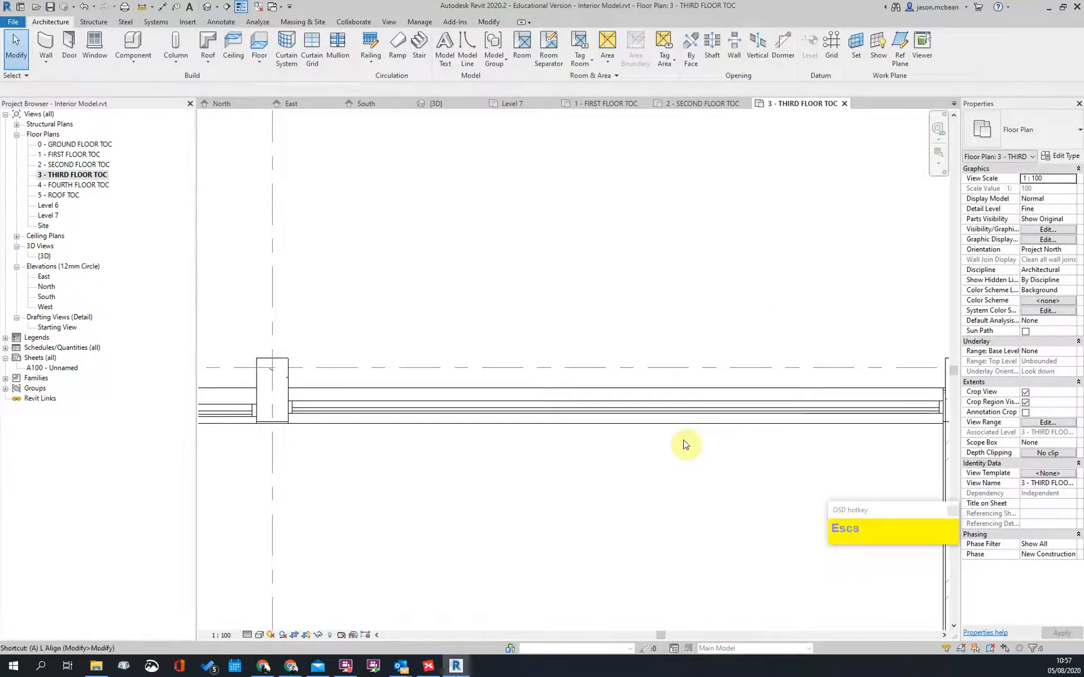
Step: Align the curtain wall end to the column face with Align (AL)
key(a)
key(l)
scroll(370, 434, up, 3)
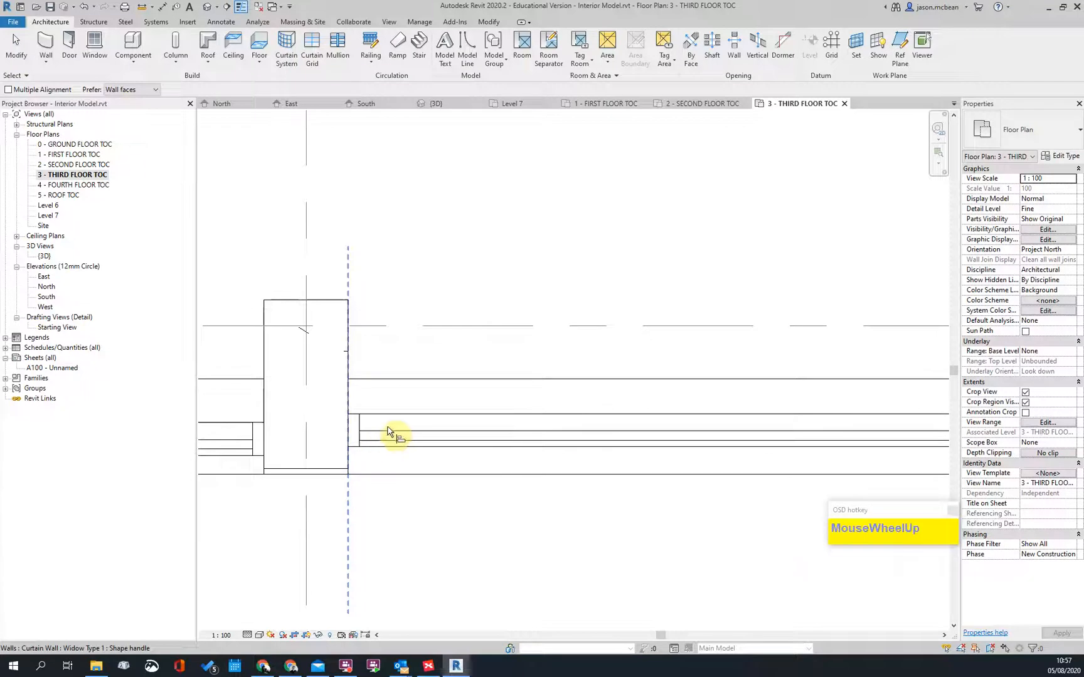
scroll(451, 431, up, 2)
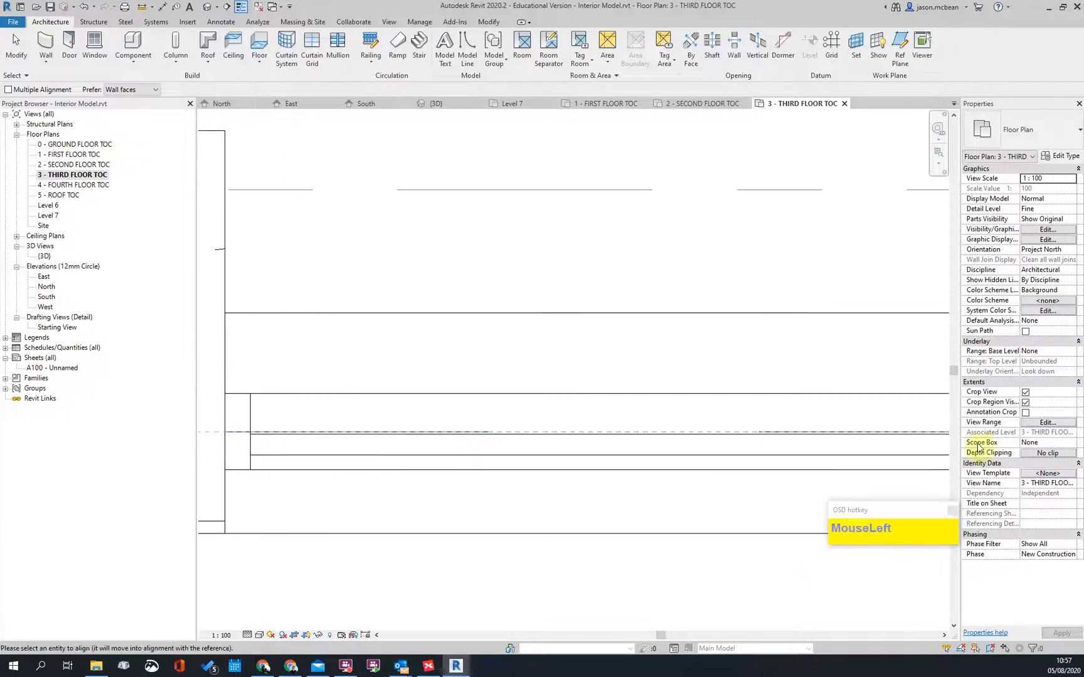
scroll(819, 460, down, 2)
click(437, 452)
scroll(900, 488, down, 3)
middle_drag(415, 483, 903, 466)
scroll(436, 479, up, 2)
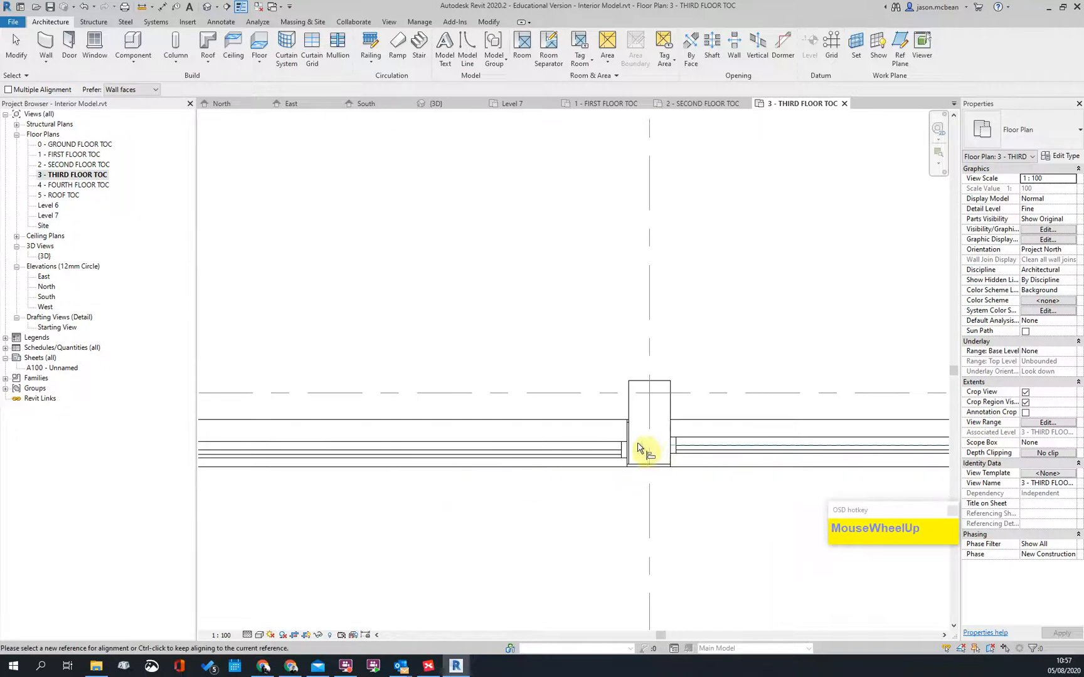
scroll(628, 448, up, 1)
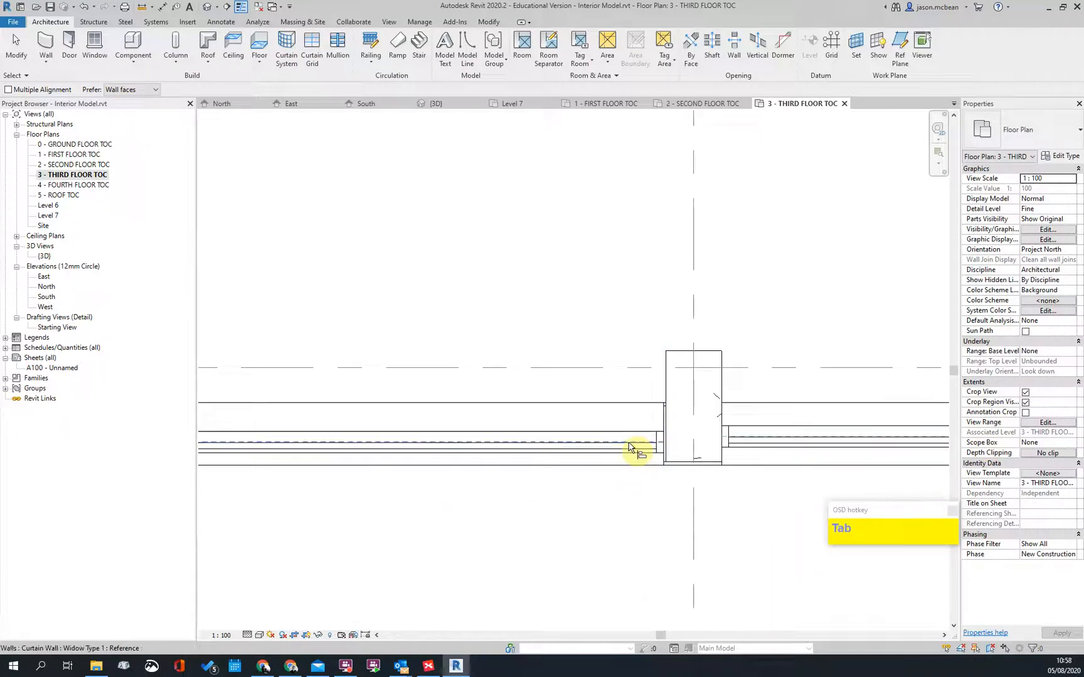
scroll(805, 443, down, 2)
scroll(721, 443, up, 2)
key(Escape)
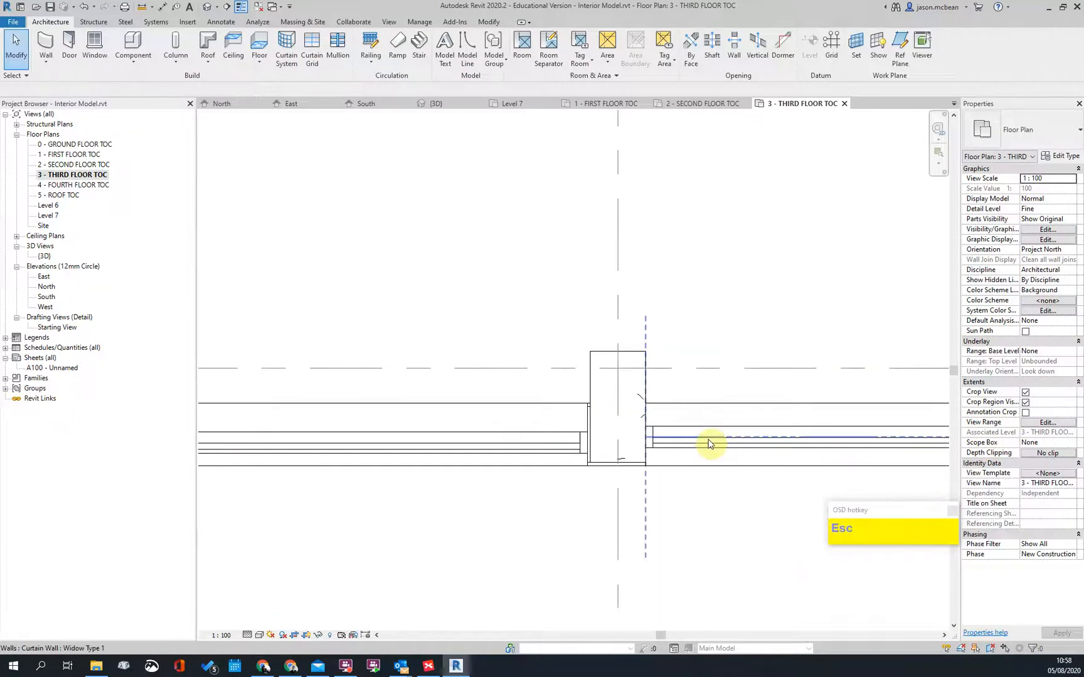
key(l)
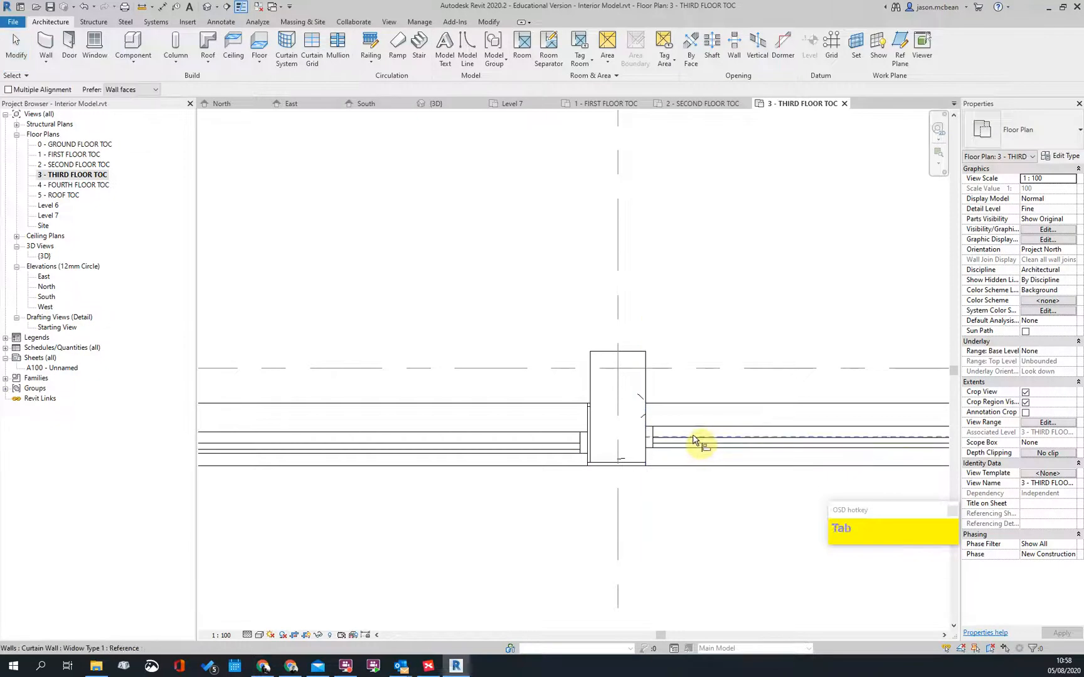
key(Escape)
scroll(721, 448, down, 3)
Step: Drag the left curtain wall's end onto the grid line
middle_drag(624, 455, 479, 368)
scroll(477, 380, down, 1)
scroll(477, 380, up, 5)
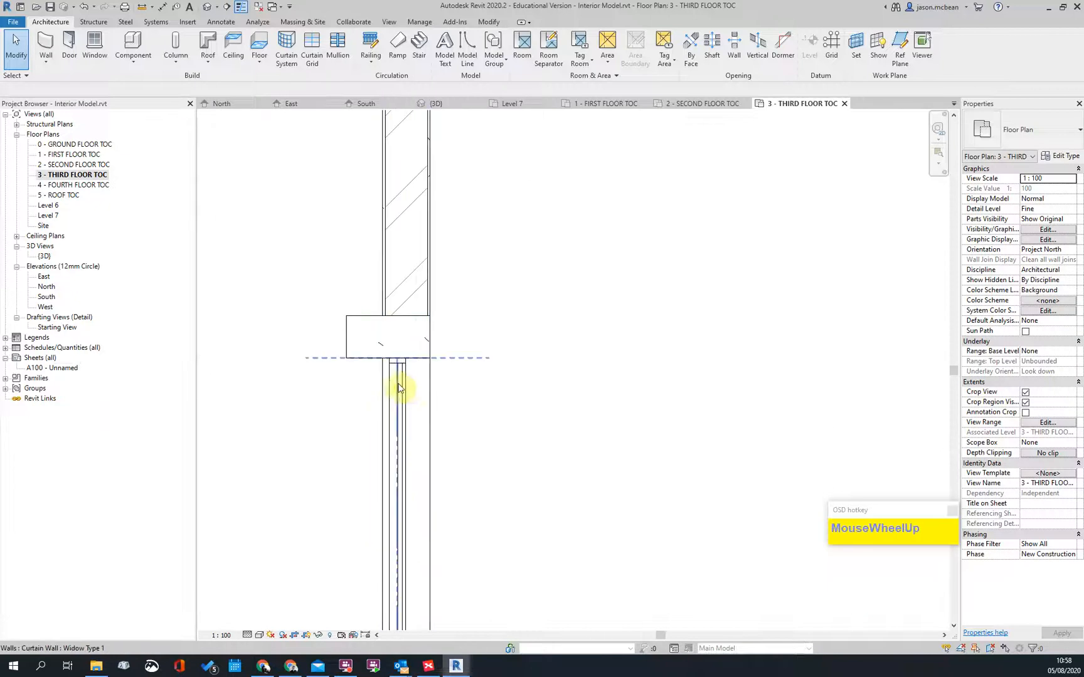
click(407, 383)
scroll(384, 368, up, 3)
drag(414, 384, 440, 391)
scroll(443, 316, up, 2)
scroll(491, 302, down, 3)
scroll(317, 462, down, 2)
scroll(317, 461, down, 2)
key(Escape)
scroll(593, 203, up, 2)
Step: Start an aligned dimension (DI) from the next column's bottom edge
middle_drag(592, 204, 540, 432)
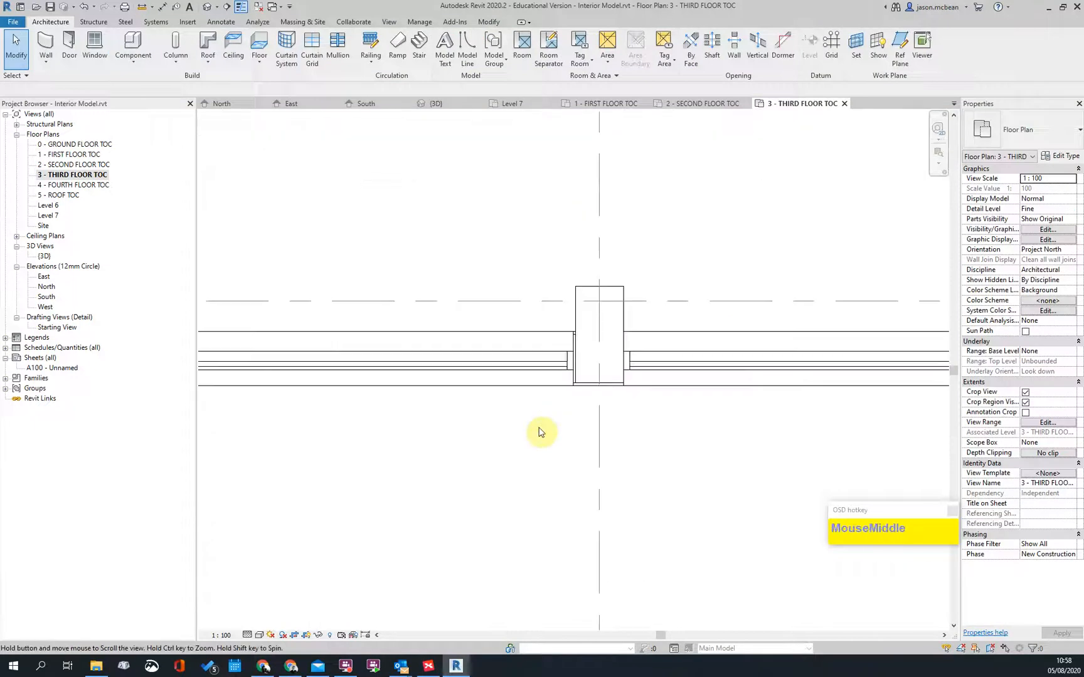
key(d)
key(i)
scroll(617, 335, up, 3)
click(530, 463)
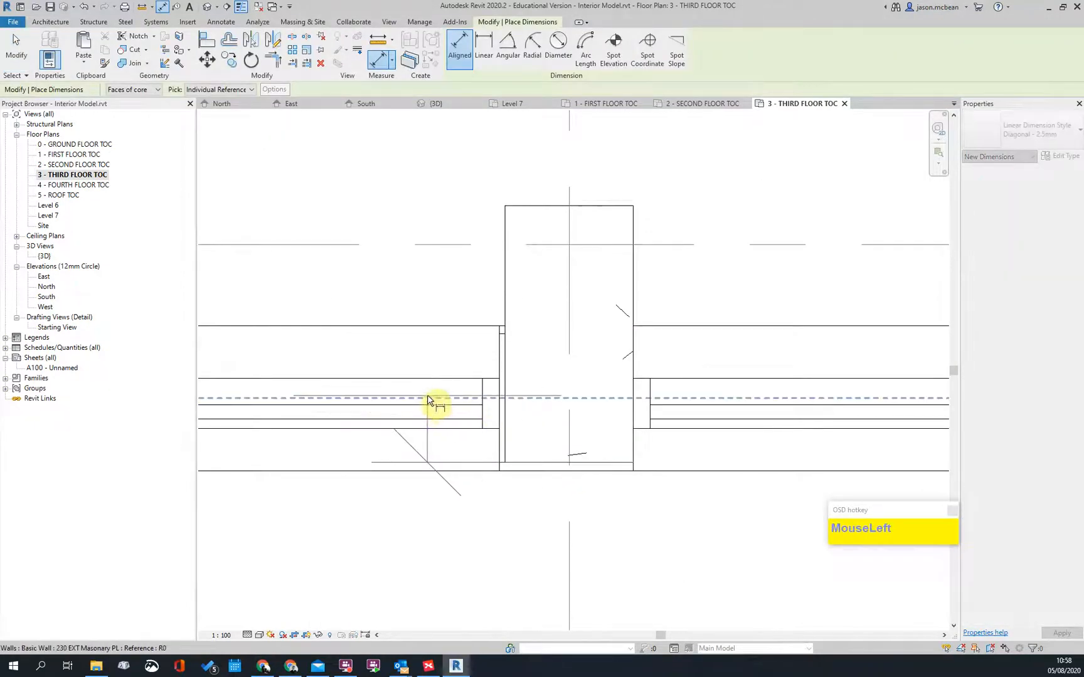
Step: Pick the curtain panel edge as the second dimension reference, then exit dimensioning
scroll(417, 405, up, 2)
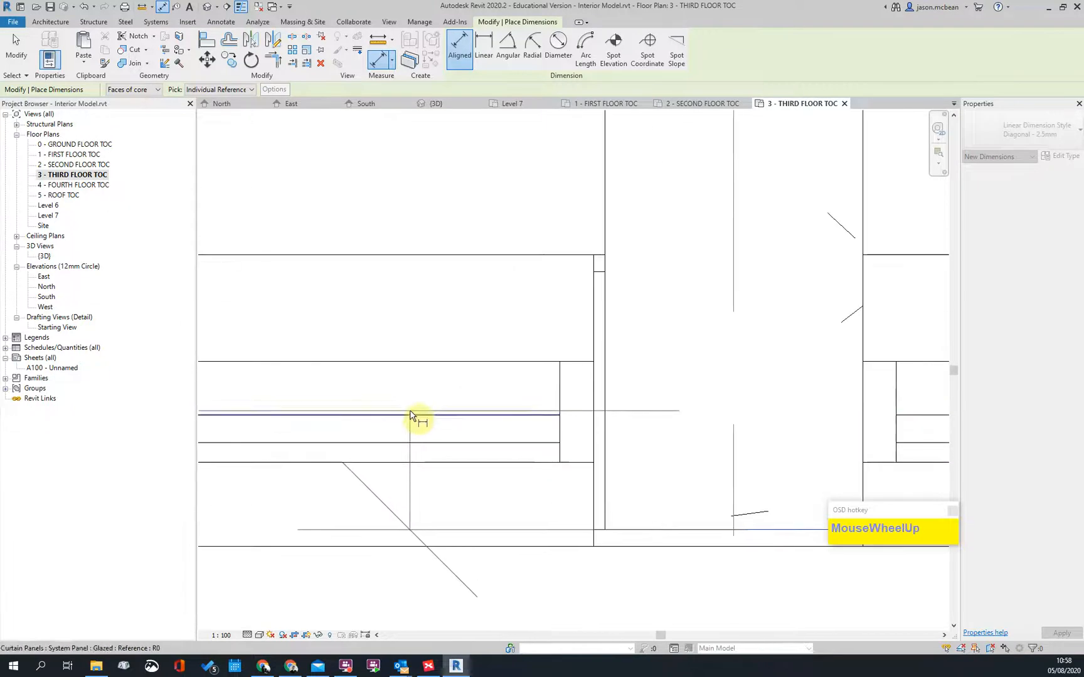
click(412, 414)
scroll(658, 370, down, 3)
scroll(675, 372, down, 5)
key(Escape)
scroll(566, 513, up, 5)
key(Escape)
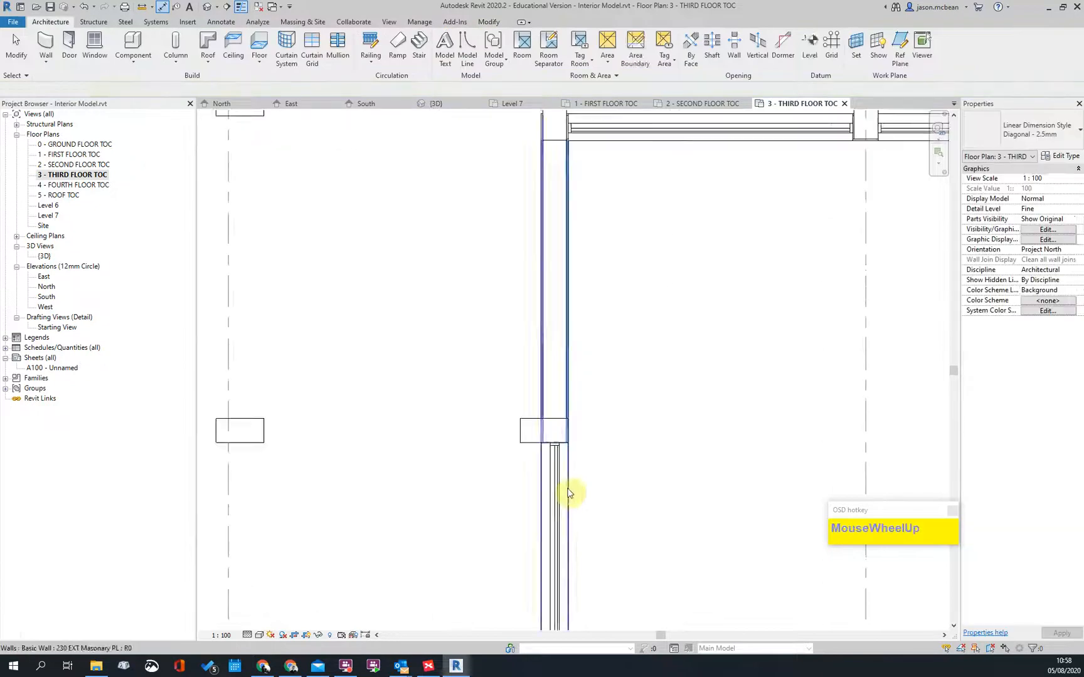
Step: Select the Widow Type 1 curtain wall at its joint and commit a 105 offset
click(552, 439)
scroll(537, 367, down, 3)
middle_drag(537, 368, 508, 459)
scroll(510, 456, up, 4)
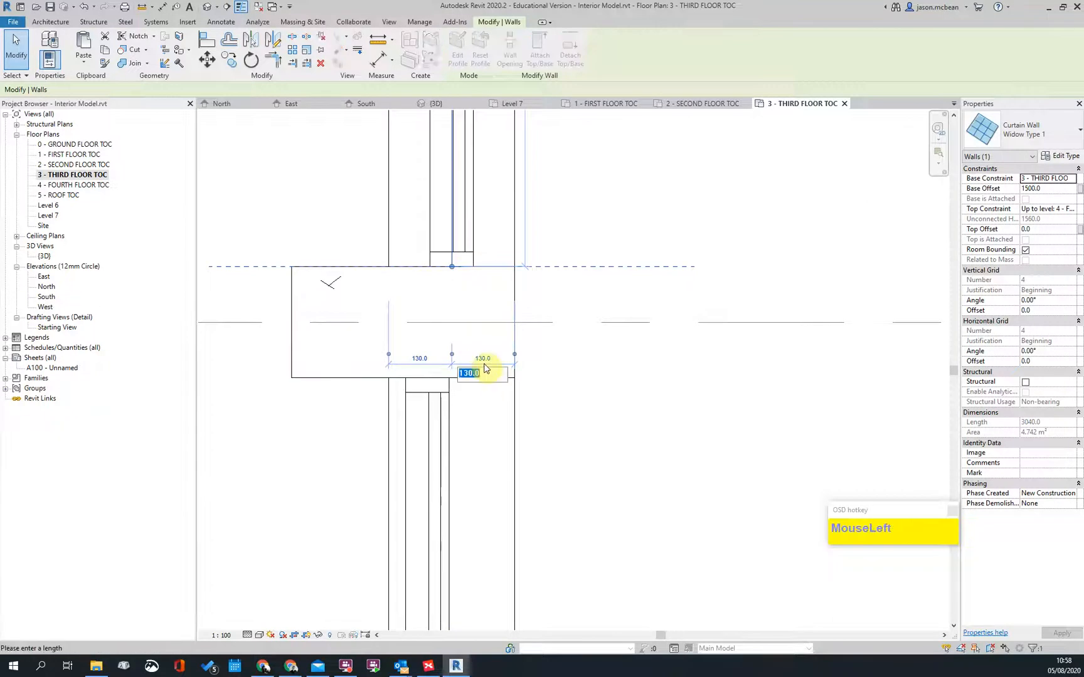
key(Return)
key(Escape)
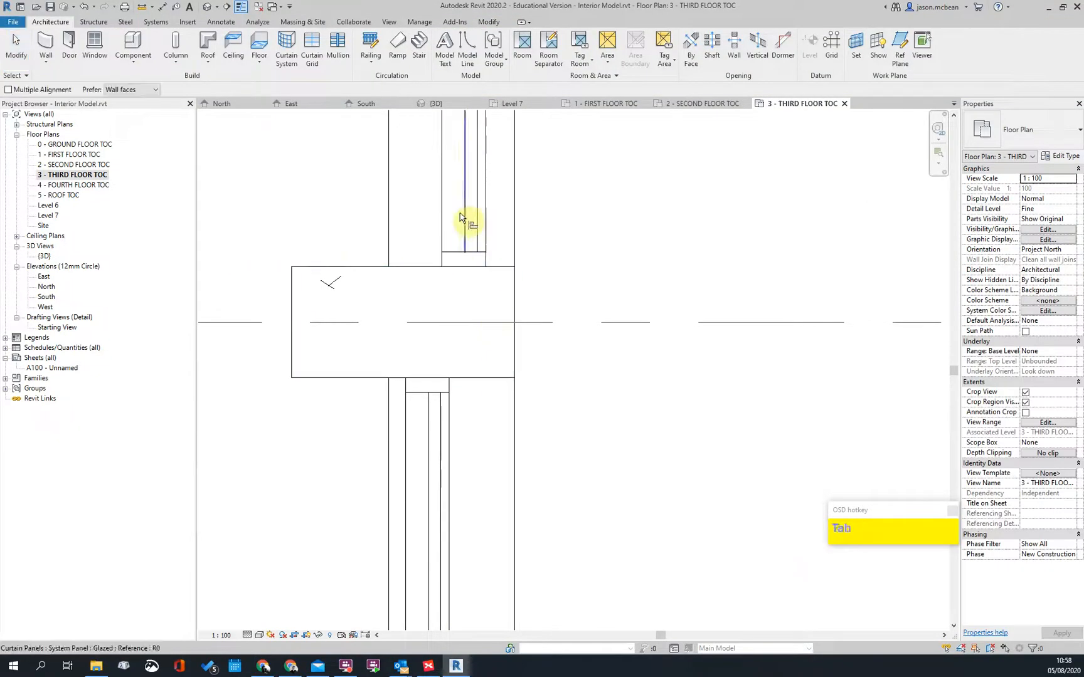
scroll(568, 347, down, 6)
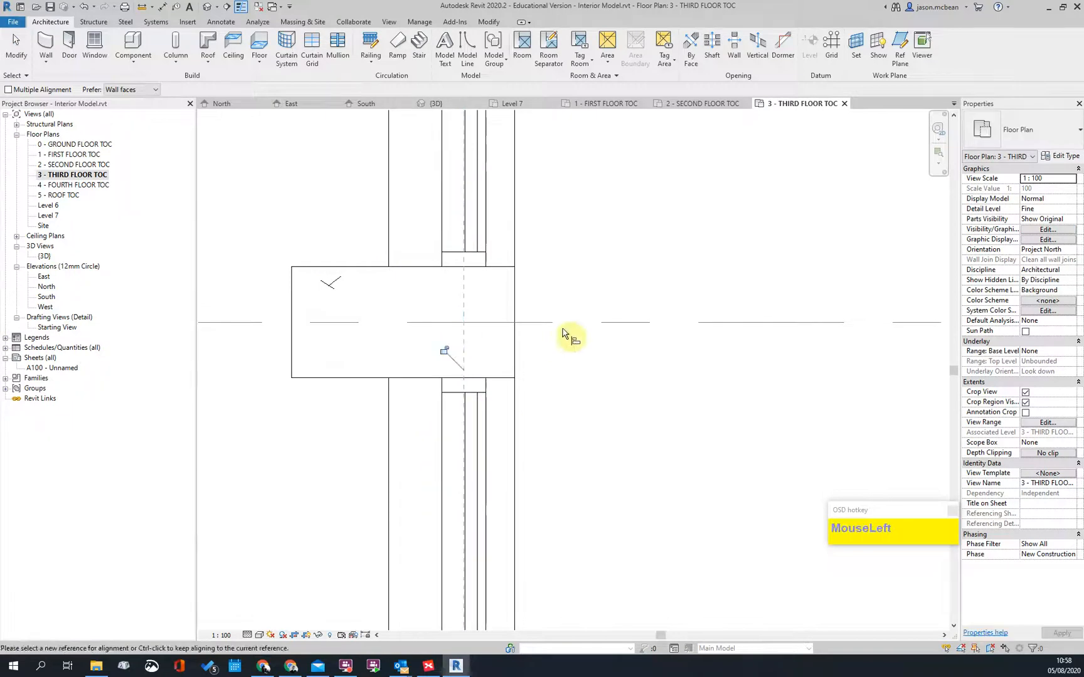
key(Escape)
key(Escape)
scroll(491, 322, up, 5)
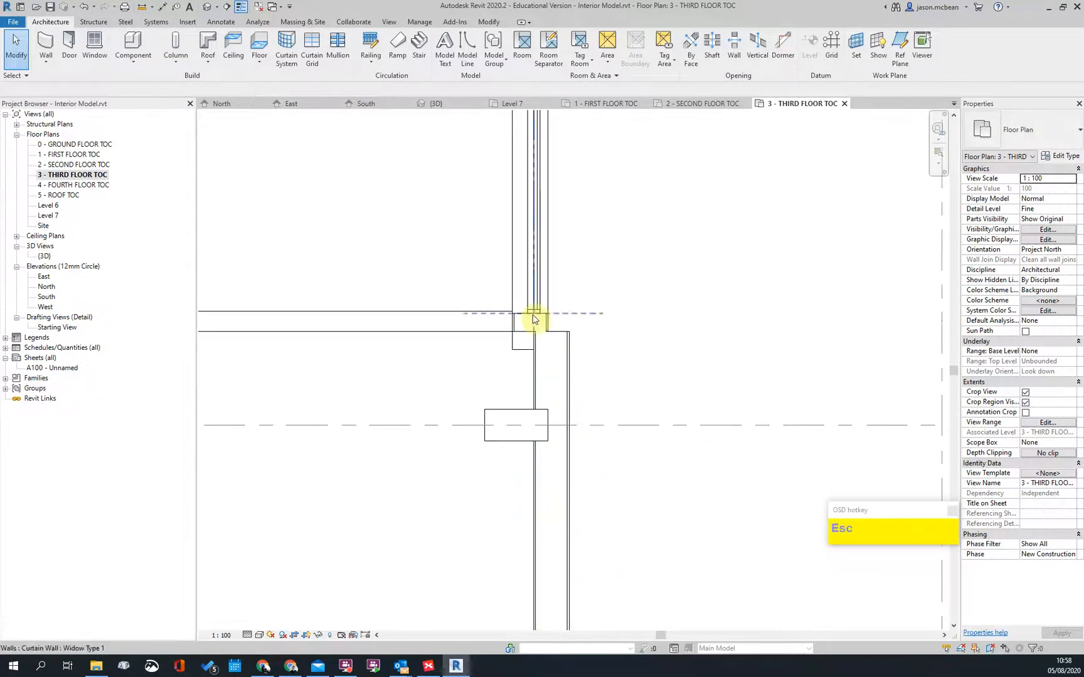
Step: Drag the curtain wall's end grip to the column face and reselect it to verify
click(569, 301)
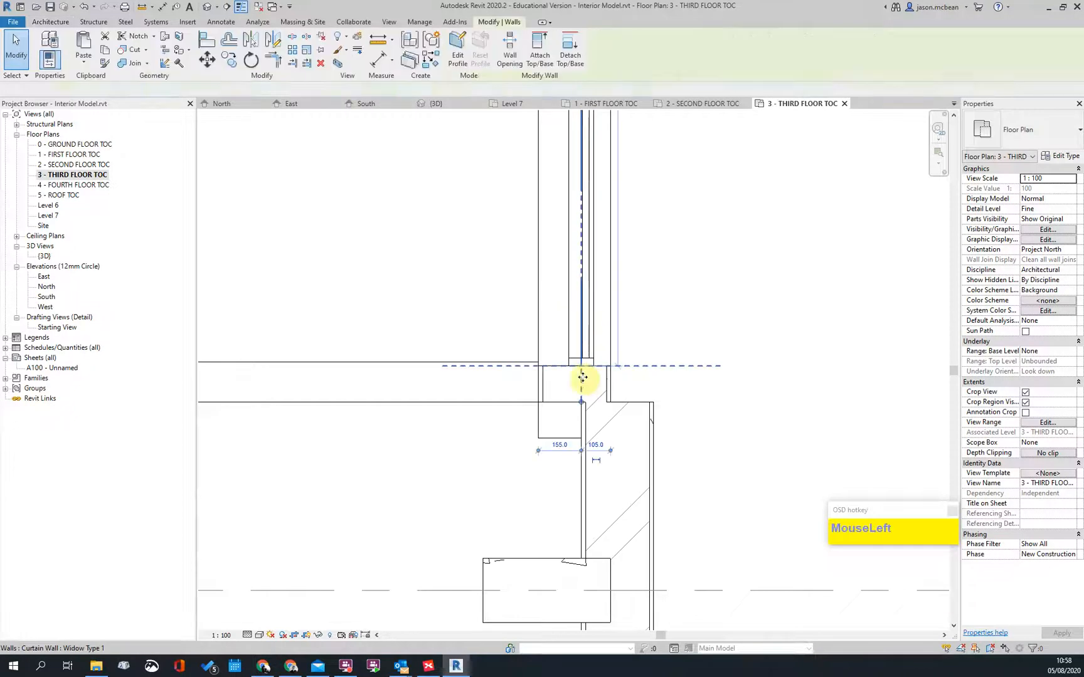
drag(584, 344, 623, 293)
key(Escape)
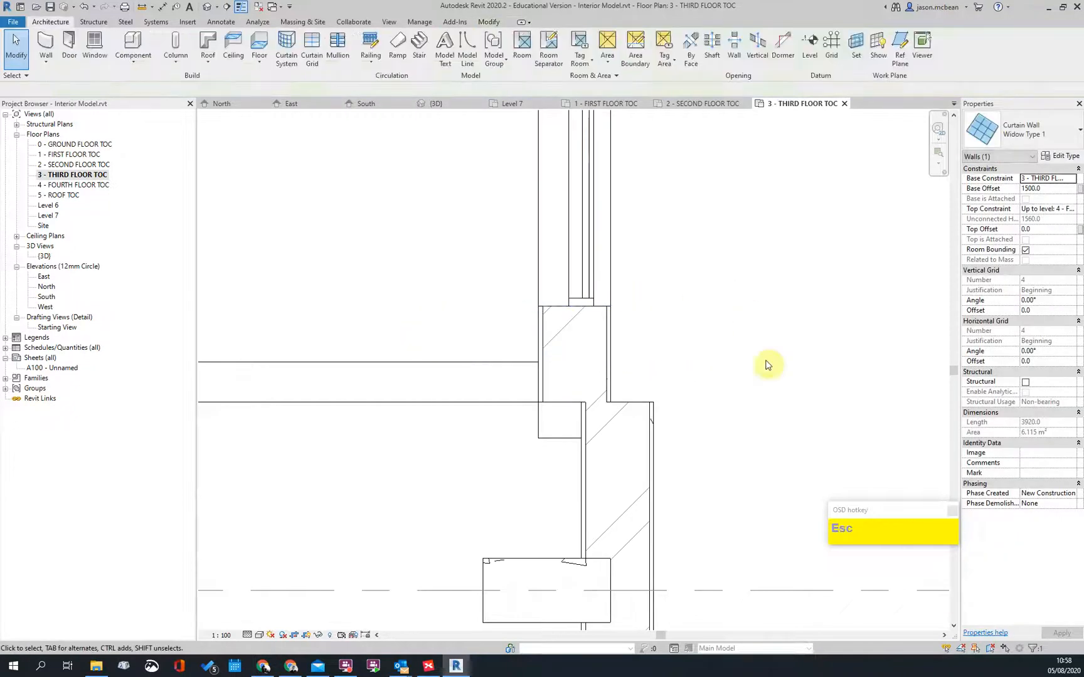
click(588, 291)
key(Escape)
scroll(628, 400, down, 3)
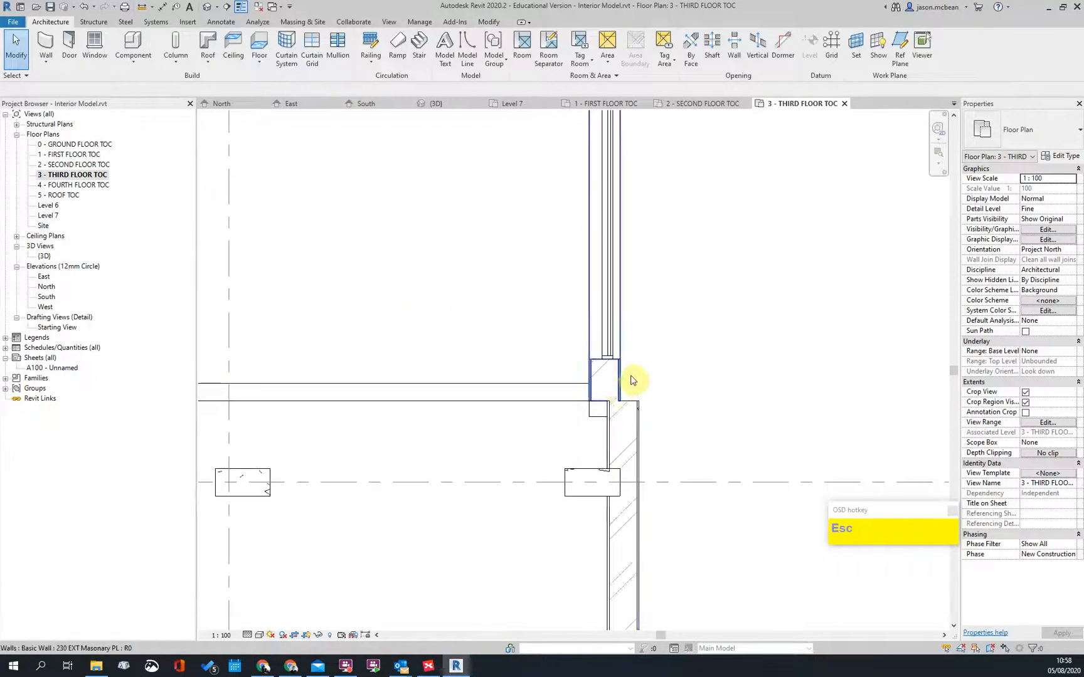
scroll(687, 394, down, 3)
scroll(444, 368, up, 4)
scroll(444, 368, down, 3)
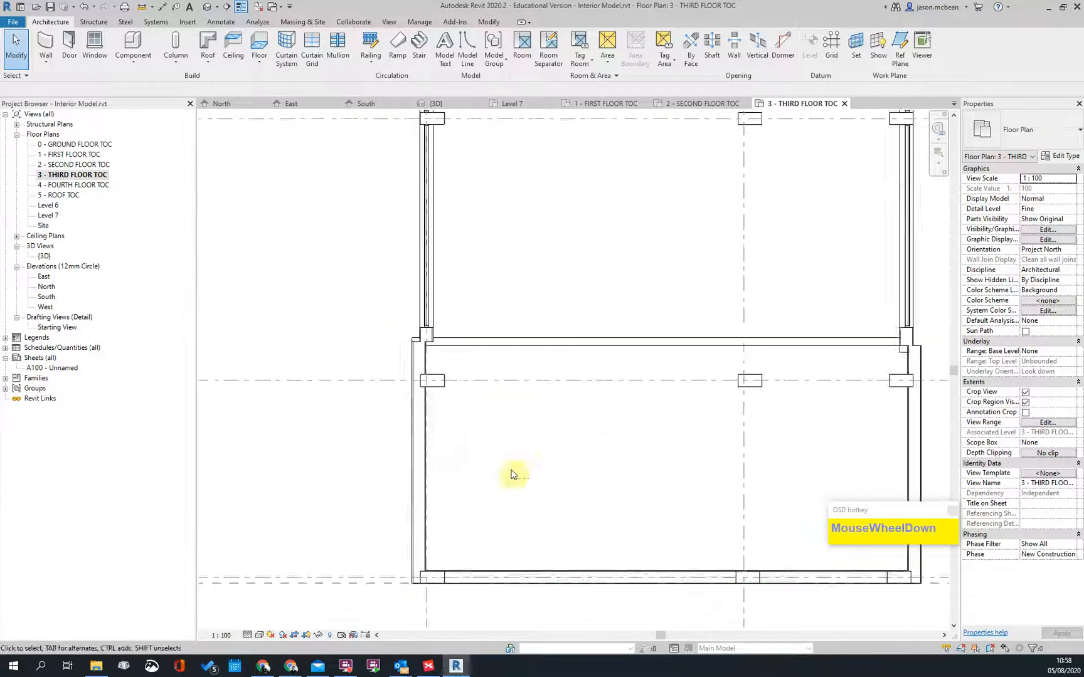
scroll(670, 398, up, 4)
Step: Select the curtain wall beside the column and move the dimension witness line to the inner wall face
middle_drag(723, 435, 561, 443)
key(Escape)
scroll(685, 477, down, 2)
scroll(538, 308, up, 3)
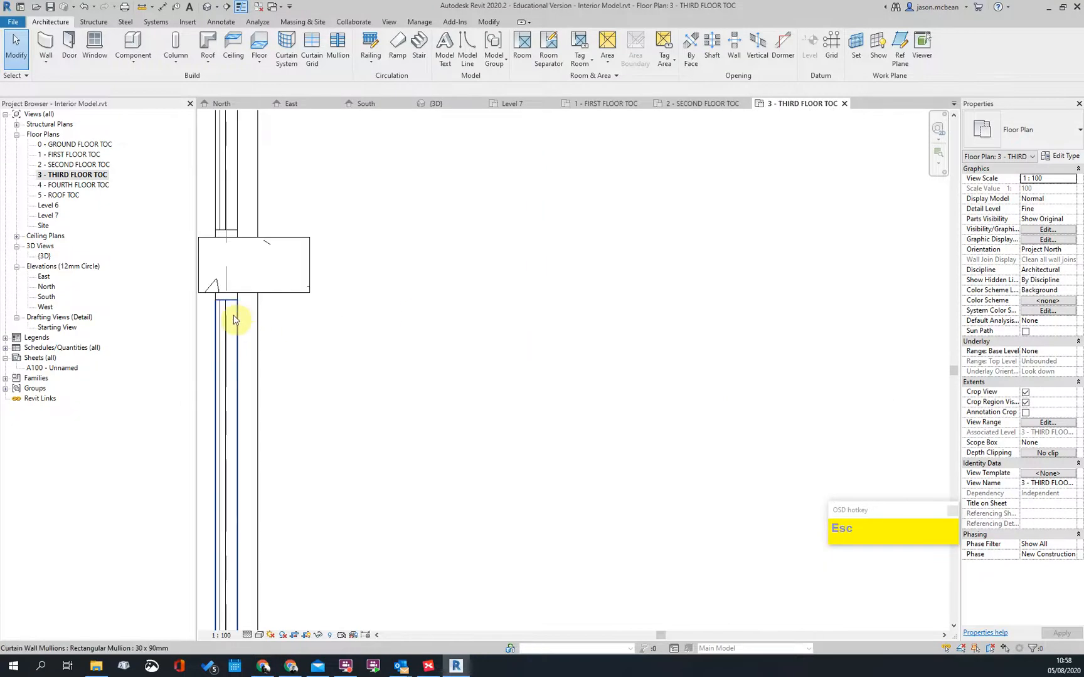
click(226, 321)
middle_drag(412, 370, 607, 412)
scroll(404, 261, up, 1)
scroll(404, 262, up, 3)
drag(395, 342, 385, 342)
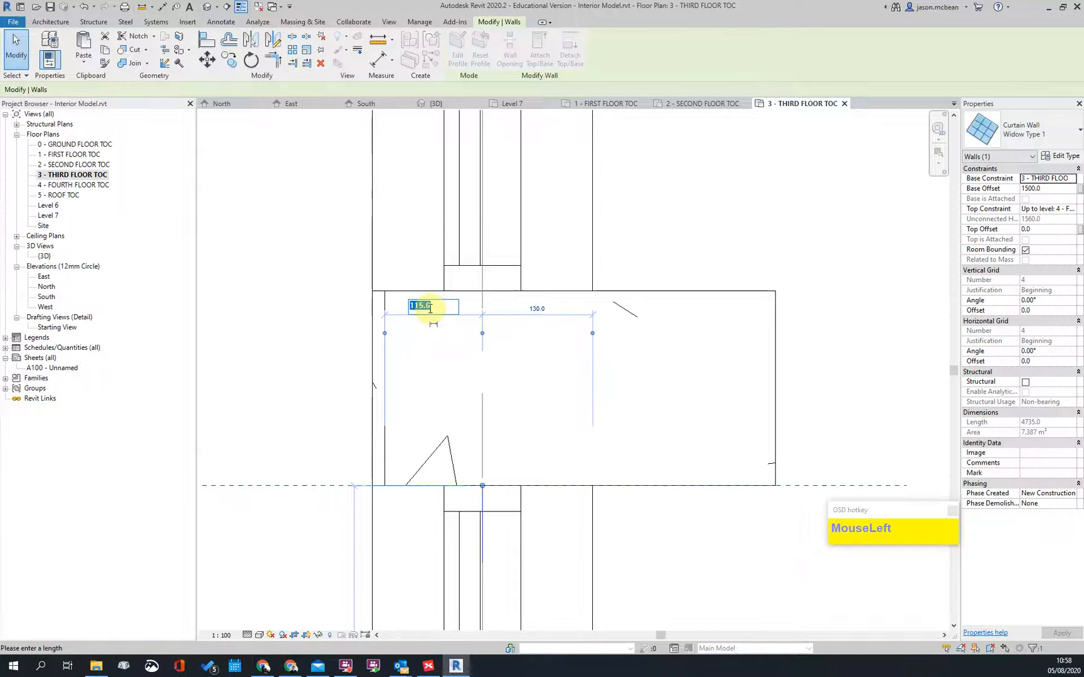
Step: Commit the curtain wall's 105 offset from the column face and deselect it
key(Return)
scroll(429, 308, down, 4)
key(Escape)
Step: Use Align (AL) with the curtain wall as the alignment reference, then stop aligning
key(l)
scroll(483, 433, up, 1)
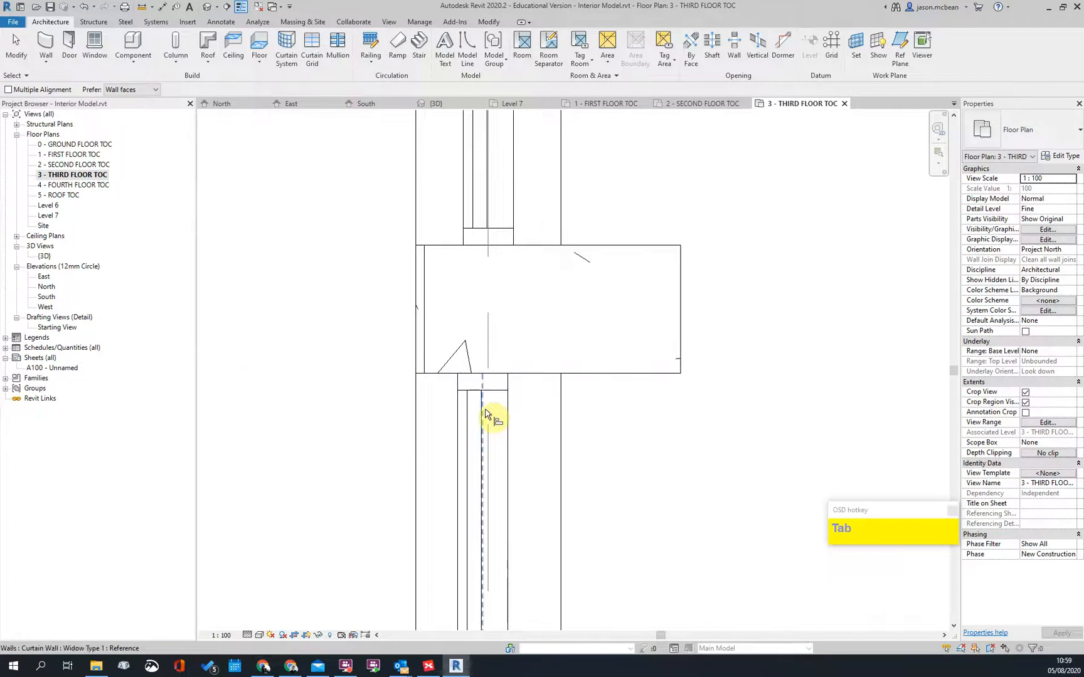
click(489, 200)
scroll(542, 467, down, 4)
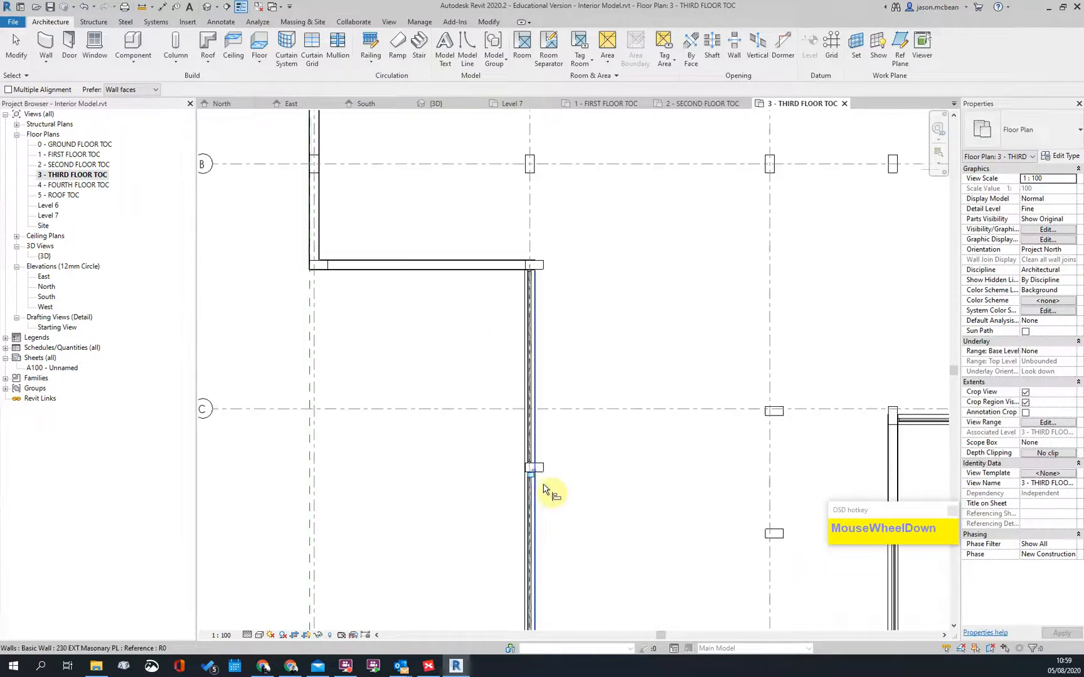
scroll(508, 282, up, 3)
scroll(479, 302, down, 2)
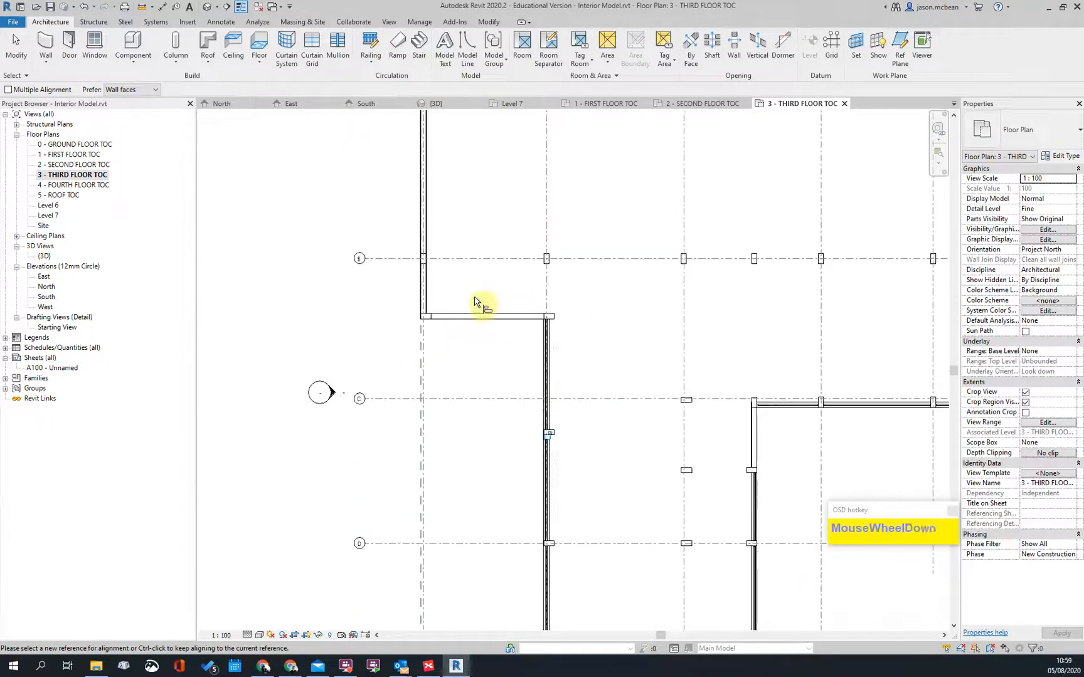
key(Escape)
key(Escape)
scroll(513, 334, up, 5)
Step: Select the wall at the corner to check it, then clear the selection
click(565, 280)
key(Escape)
scroll(647, 308, up, 3)
scroll(785, 280, down, 6)
scroll(636, 484, up, 8)
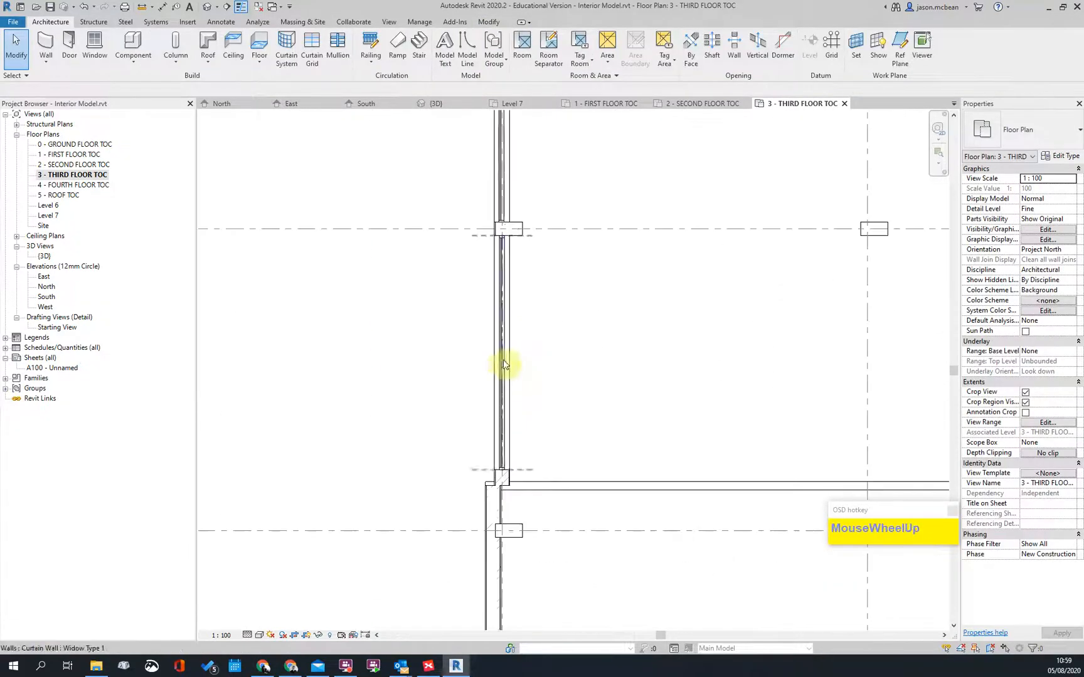
key(Escape)
scroll(480, 192, up, 4)
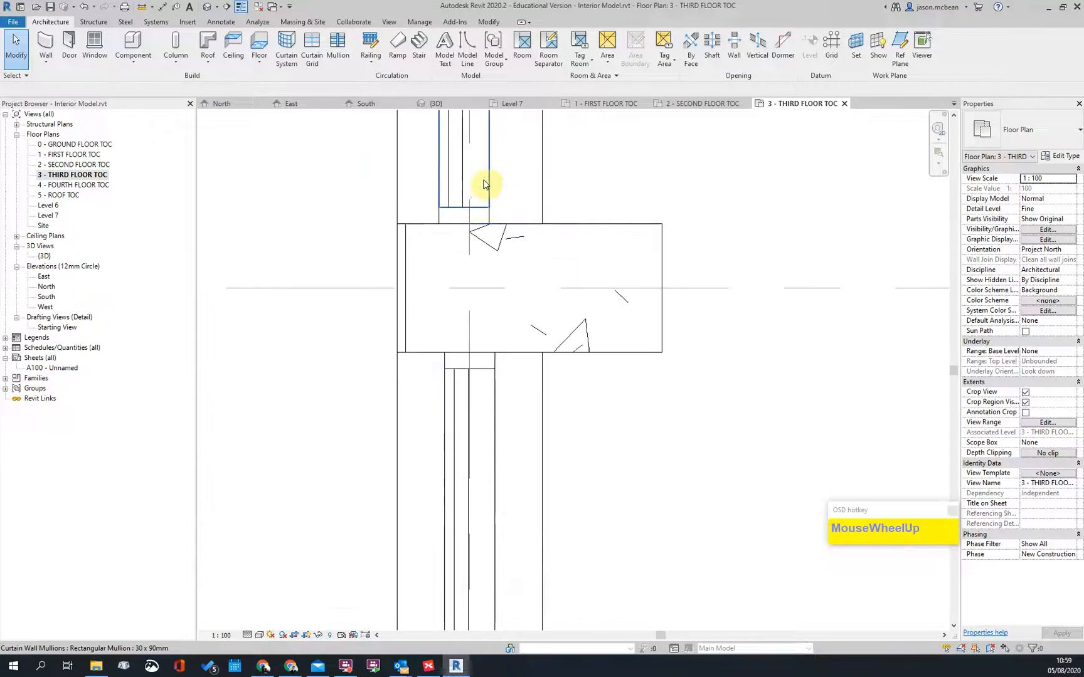
Step: Restart Align (AL) and then cancel it without aligning anything
key(a)
key(l)
scroll(472, 179, up, 2)
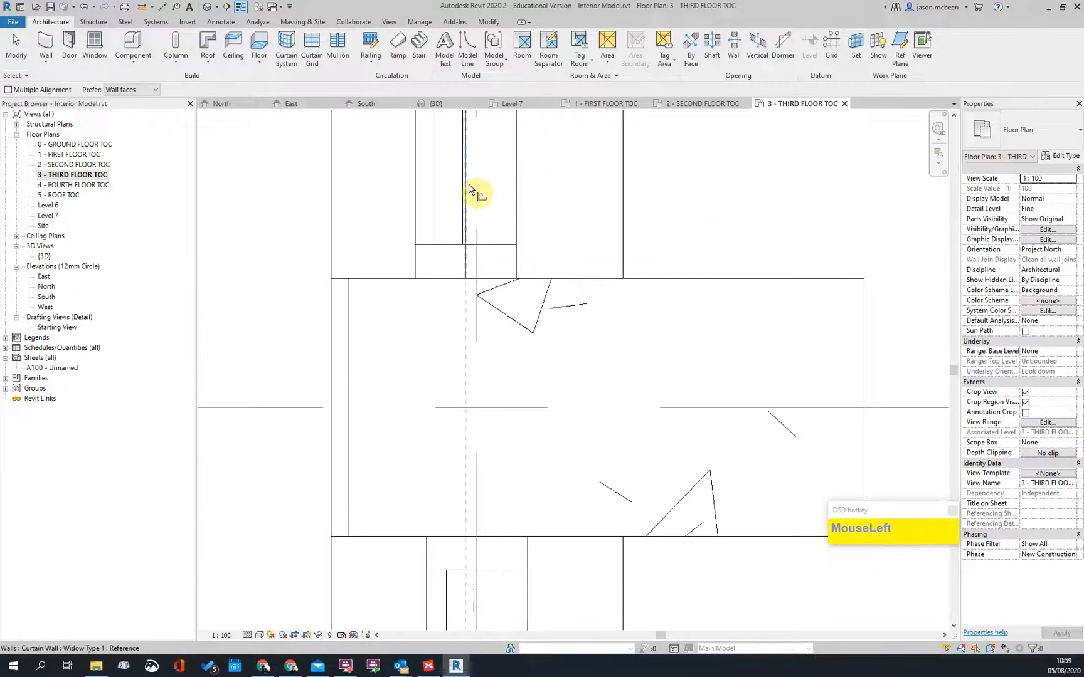
scroll(483, 175, down, 4)
scroll(507, 300, down, 4)
key(Escape)
scroll(454, 485, up, 4)
Step: Bring the whole room into view, then open the South elevation view
middle_drag(434, 381, 425, 370)
scroll(423, 314, down, 3)
middle_drag(797, 340, 797, 339)
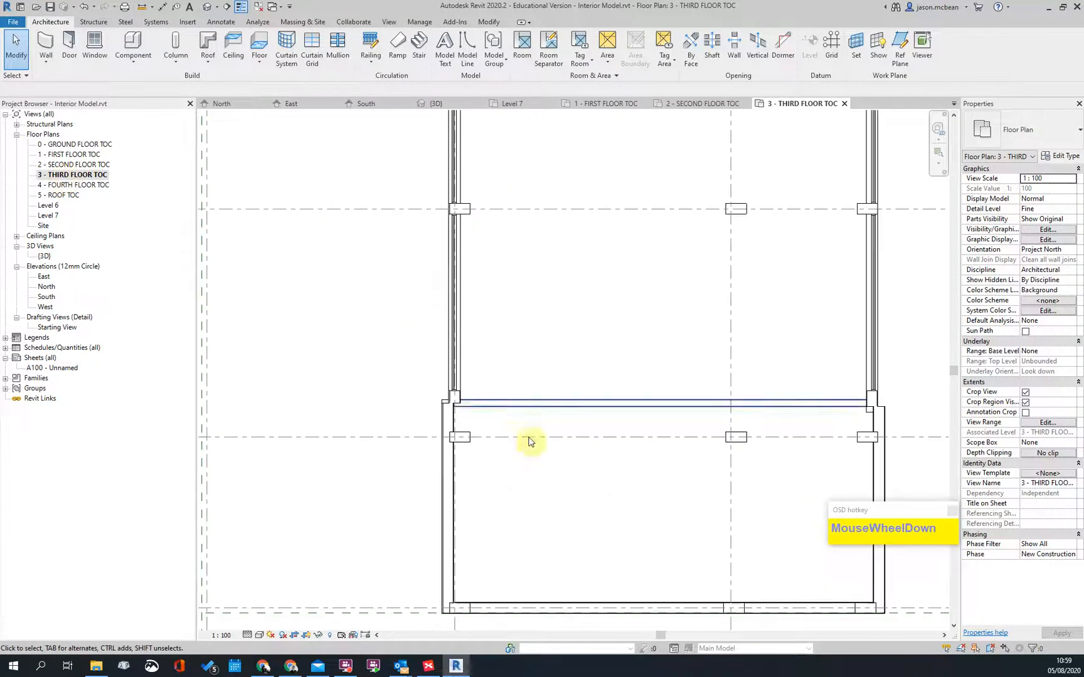
scroll(358, 397, up, 2)
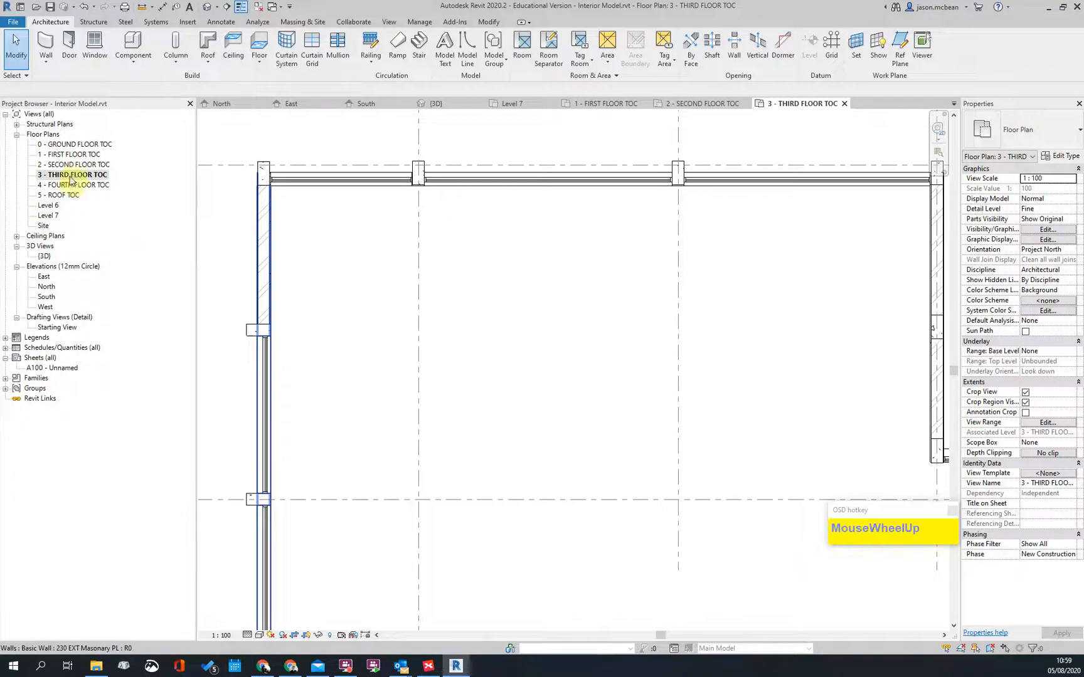
double_click(48, 297)
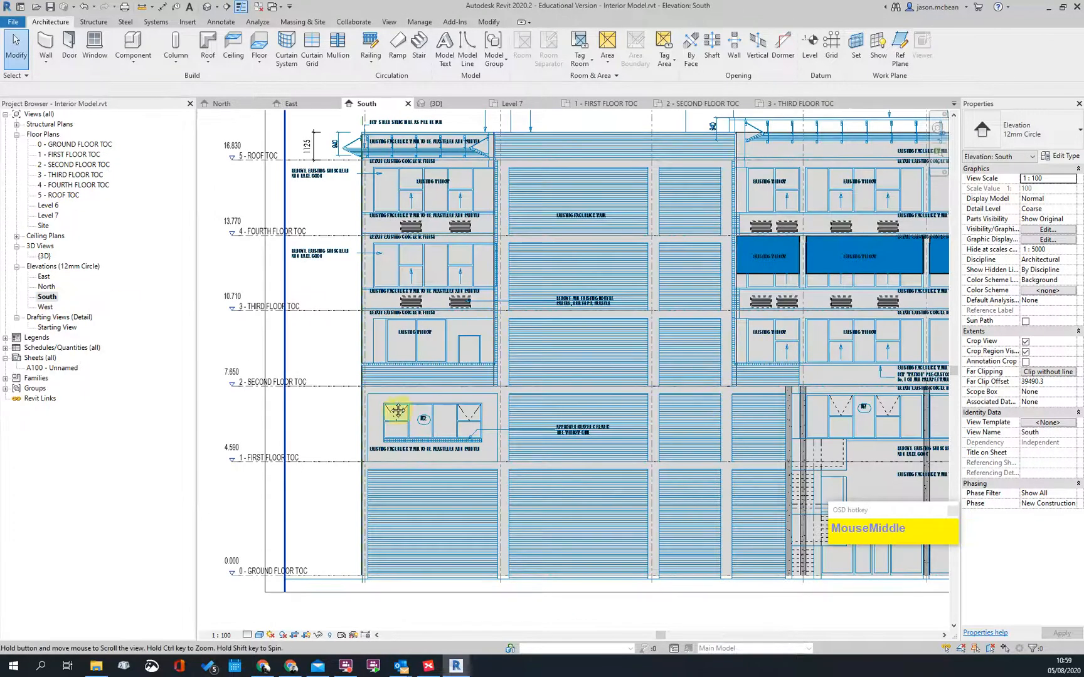
Step: Select a third-floor Widow Type 1 curtain wall window and drag it upward in the elevation
middle_drag(694, 407, 509, 389)
key(Escape)
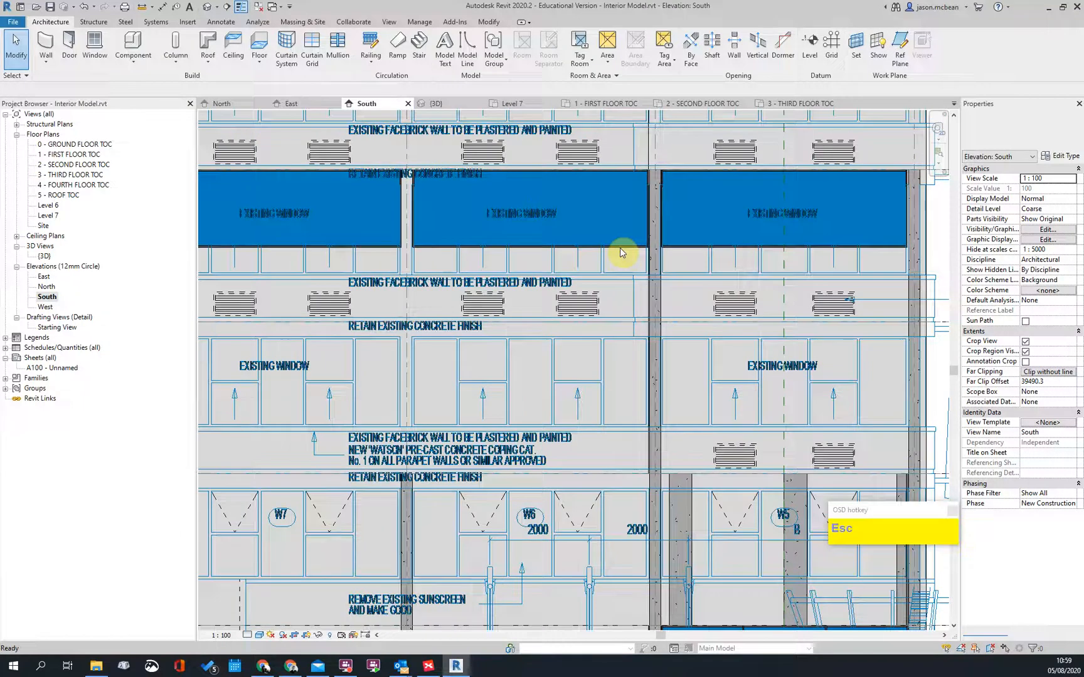
scroll(623, 253, up, 2)
click(646, 259)
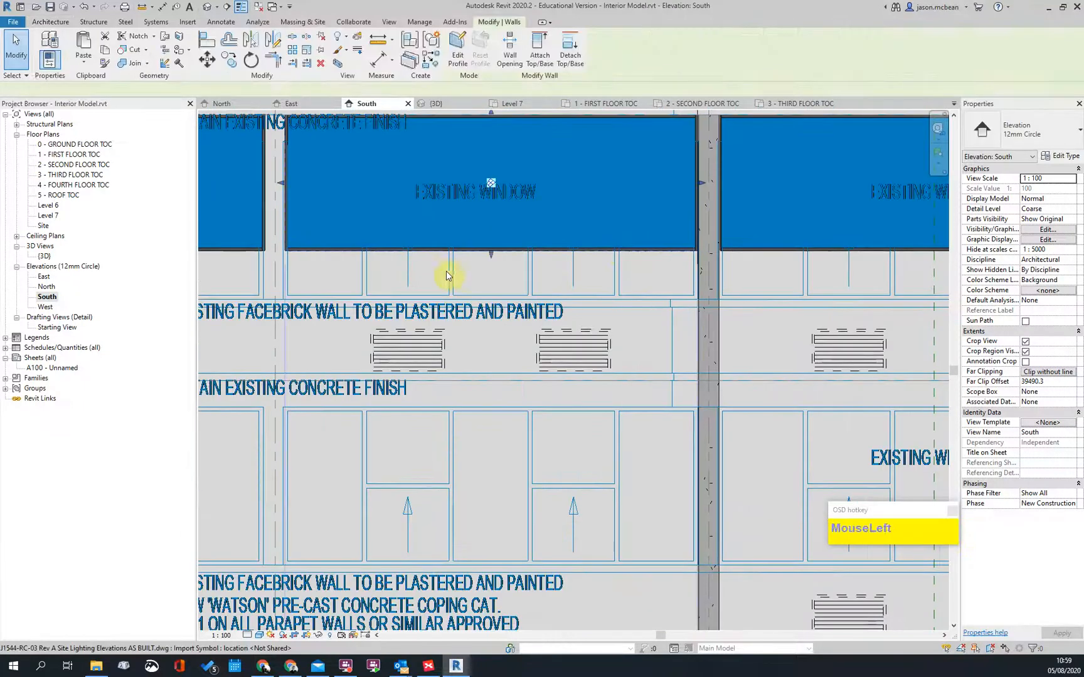
scroll(448, 271, up, 1)
drag(503, 259, 508, 312)
scroll(510, 312, up, 2)
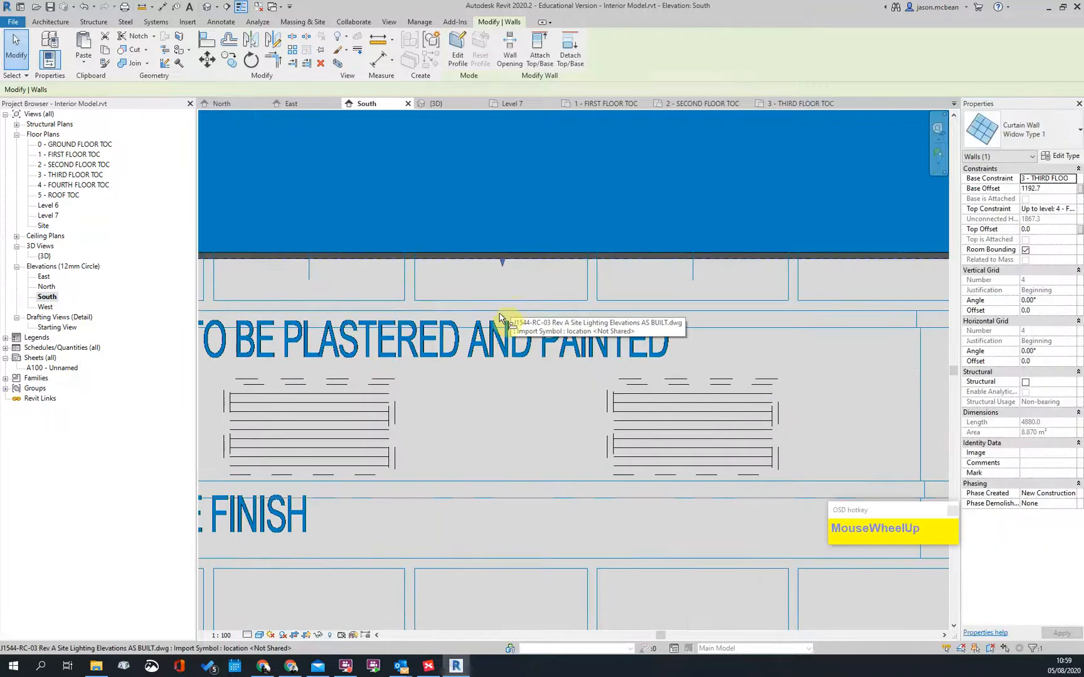
click(624, 367)
Step: Select the window, cycling past the overlapping wall, to confirm 935.0 base offset and 2125.0 height
scroll(559, 319, down, 4)
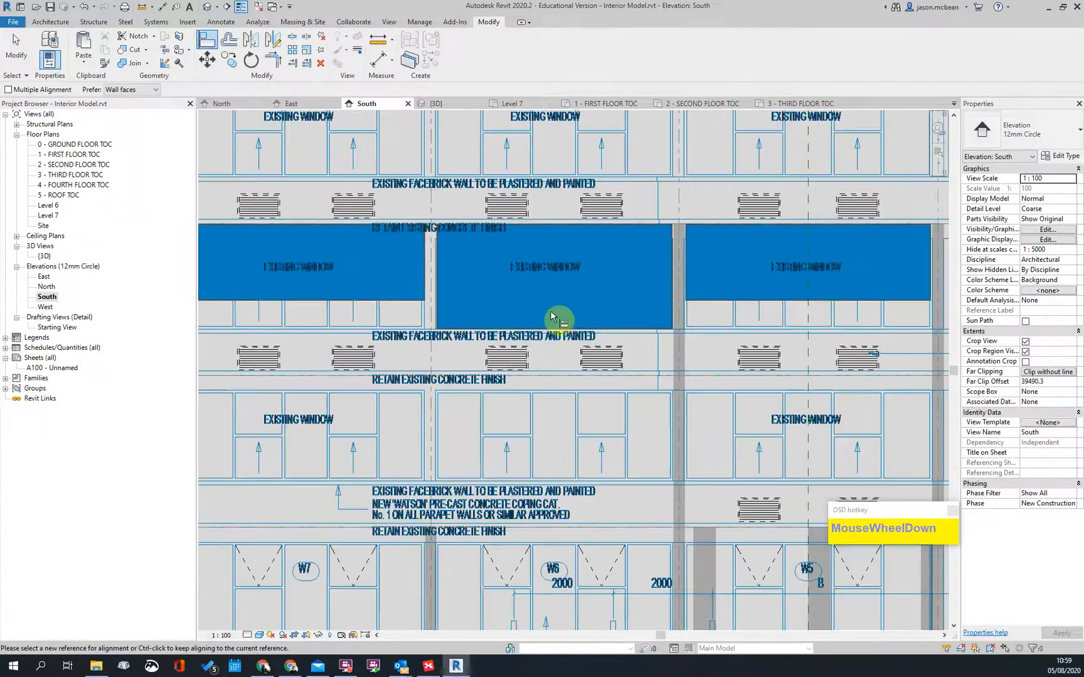
key(Escape)
click(660, 249)
scroll(660, 249, up, 2)
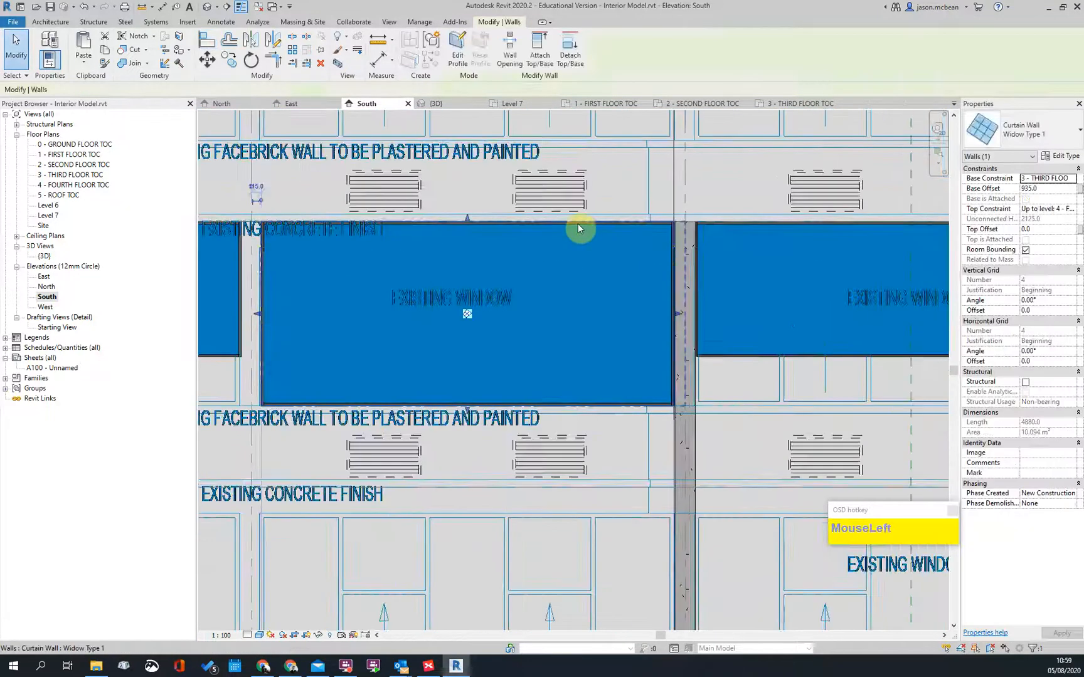
scroll(579, 228, down, 3)
key(Escape)
scroll(448, 265, up, 1)
key(Tab)
scroll(569, 315, down, 2)
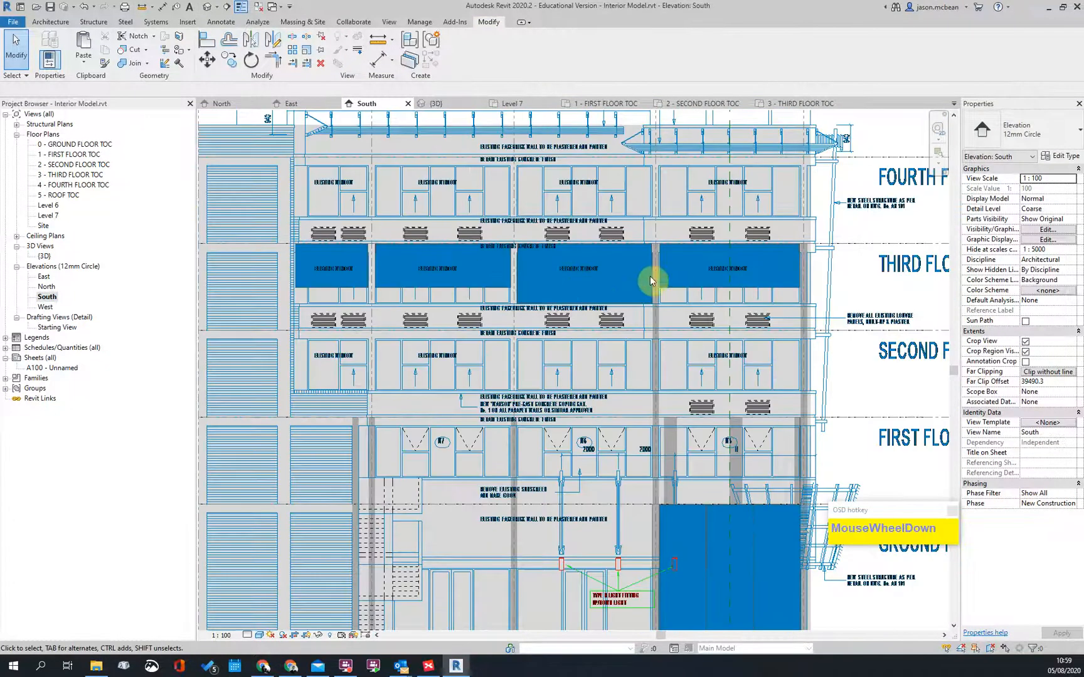
scroll(501, 279, up, 2)
click(466, 333)
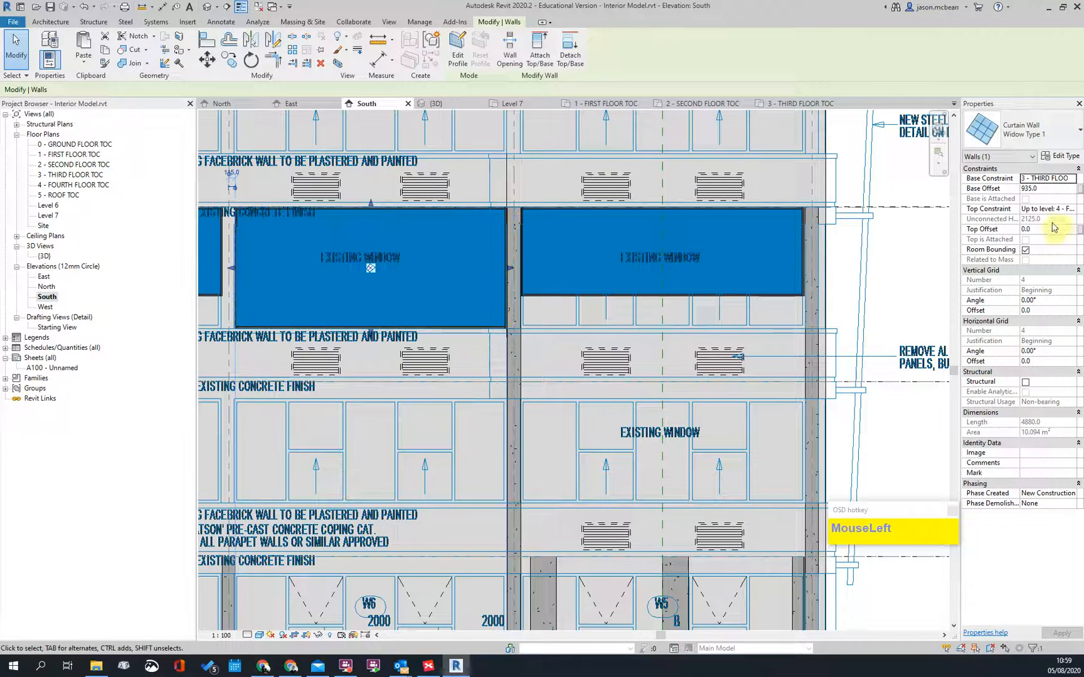
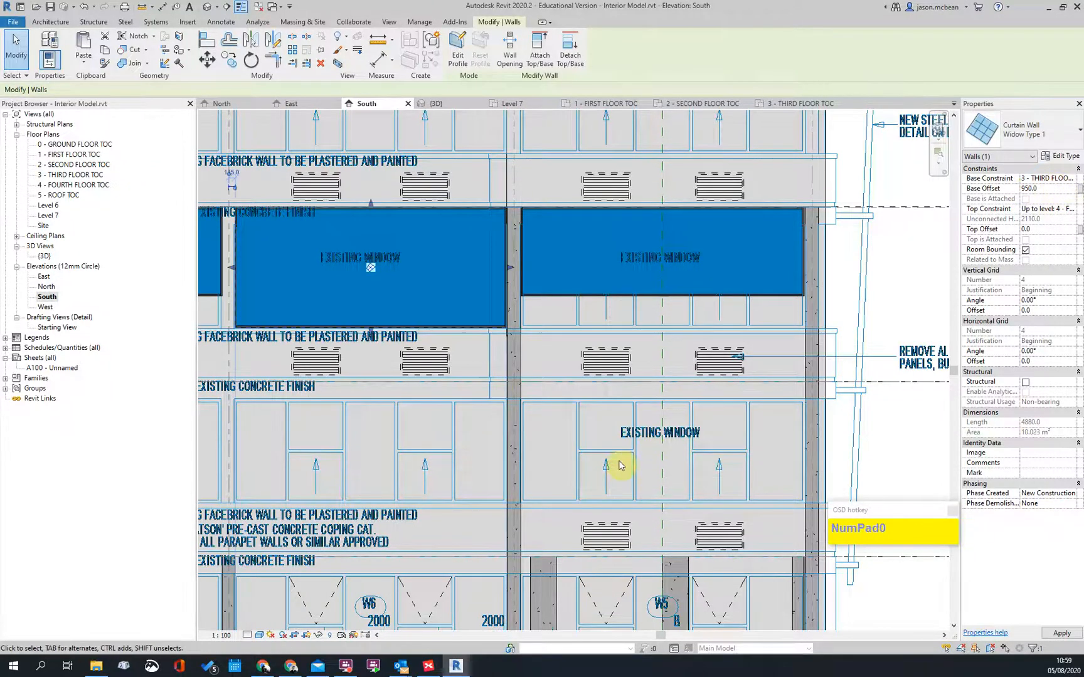
Step: Zoom around the South elevation, checking the element between the third-floor windows
scroll(488, 270, up, 3)
key(Escape)
scroll(576, 420, down, 3)
scroll(500, 412, up, 2)
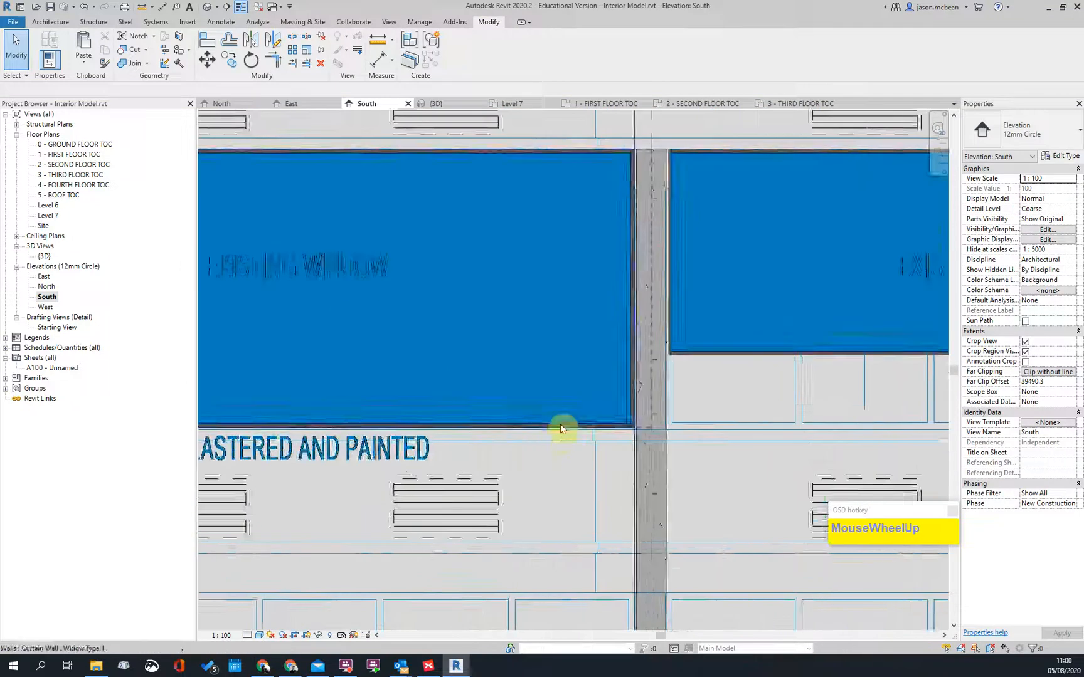
scroll(583, 347, down, 2)
key(Escape)
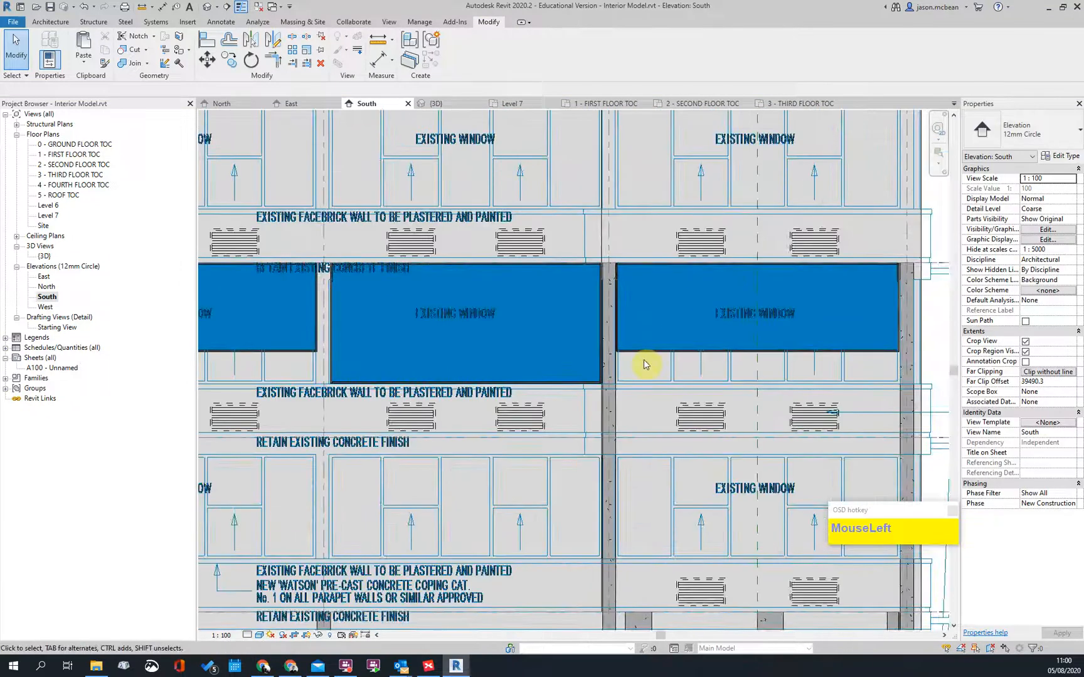
scroll(573, 317, up, 3)
scroll(678, 351, down, 1)
scroll(687, 240, up, 1)
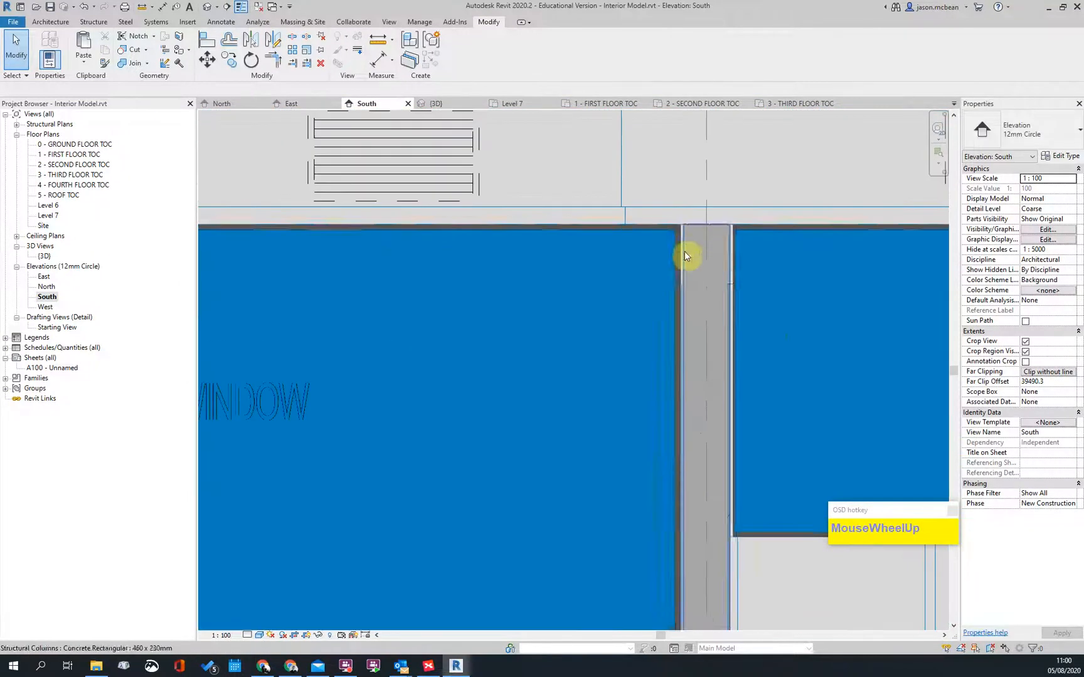
click(739, 251)
scroll(666, 268, down, 3)
key(Escape)
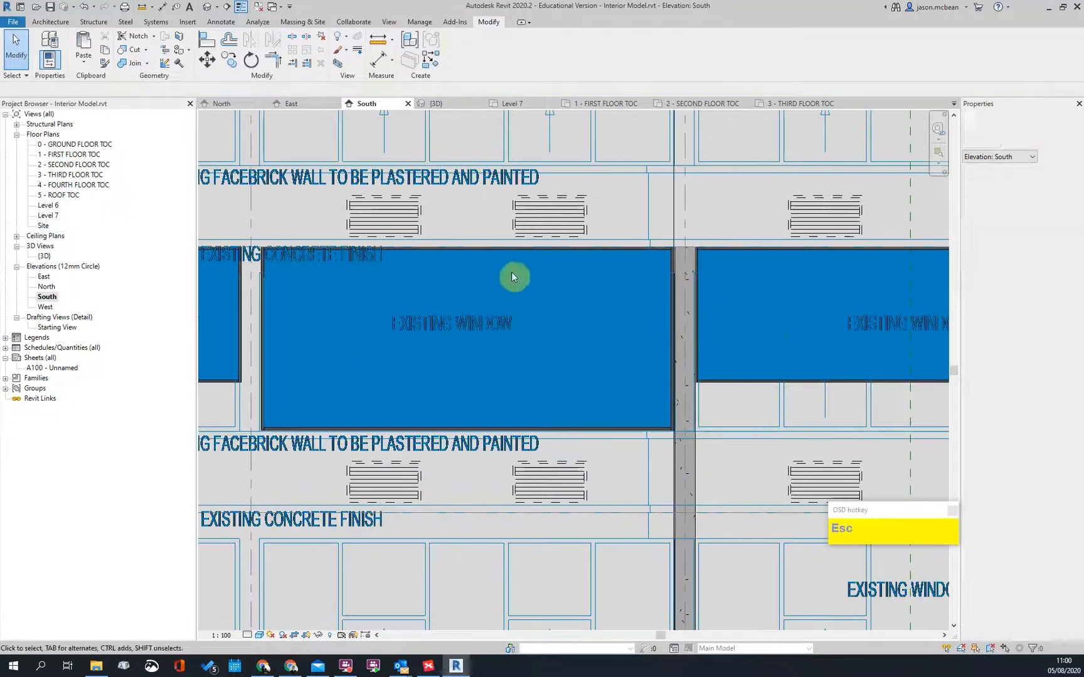
scroll(717, 313, down, 4)
key(Escape)
Step: Pan across the elevation to the curtain-wall windows, passing over the imported elevation drawing
middle_drag(800, 318, 491, 266)
scroll(597, 310, up, 3)
key(Escape)
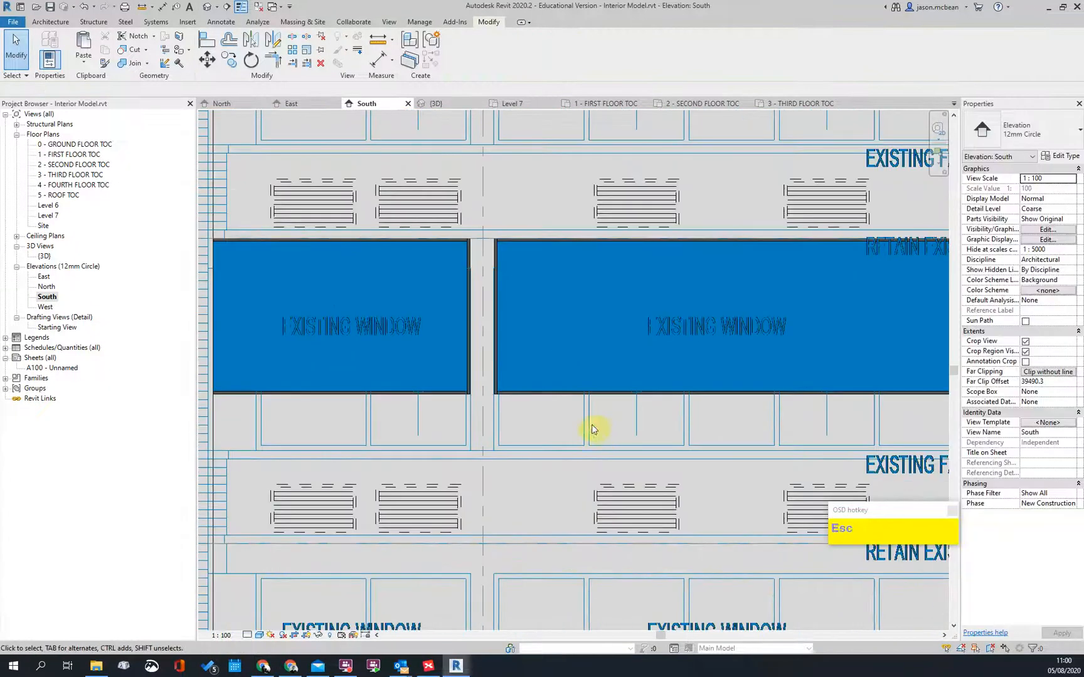
click(585, 420)
scroll(483, 271, down, 4)
scroll(389, 260, up, 1)
scroll(395, 263, up, 3)
key(Escape)
scroll(778, 351, down, 2)
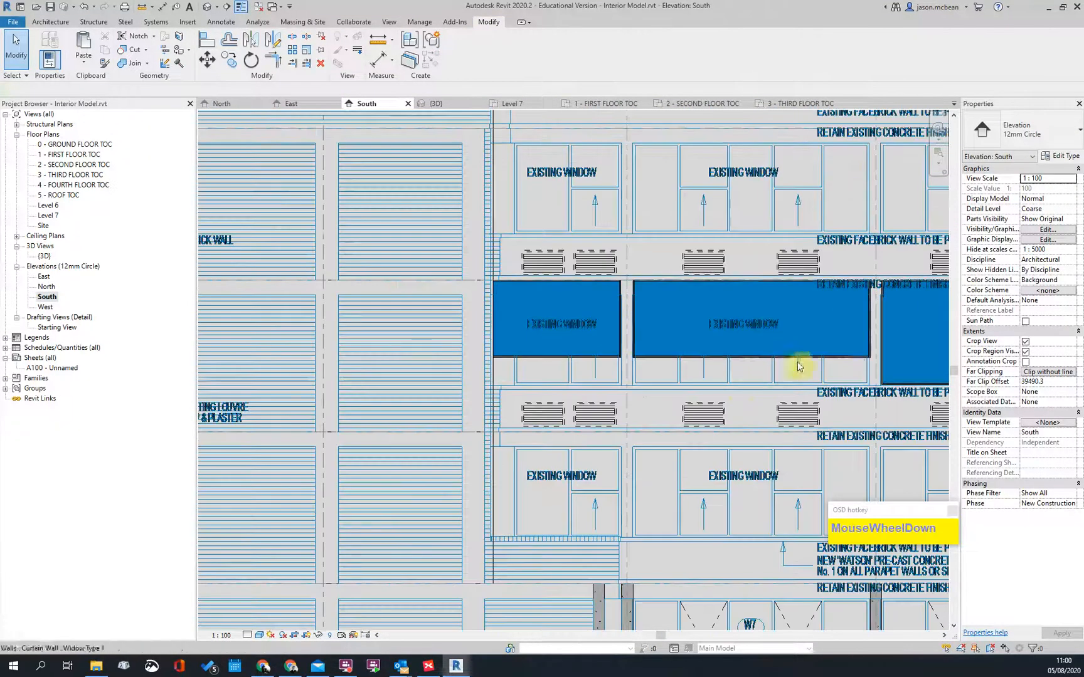
middle_drag(780, 362, 561, 400)
Step: Drag the third-floor curtain-wall window's top down to a -300.0 top offset and zoom out
click(685, 327)
scroll(648, 258, up, 3)
mouse_move(647, 252)
mouse_down()
mouse_move(650, 312)
mouse_move(643, 256)
mouse_up()
scroll(655, 319, up, 2)
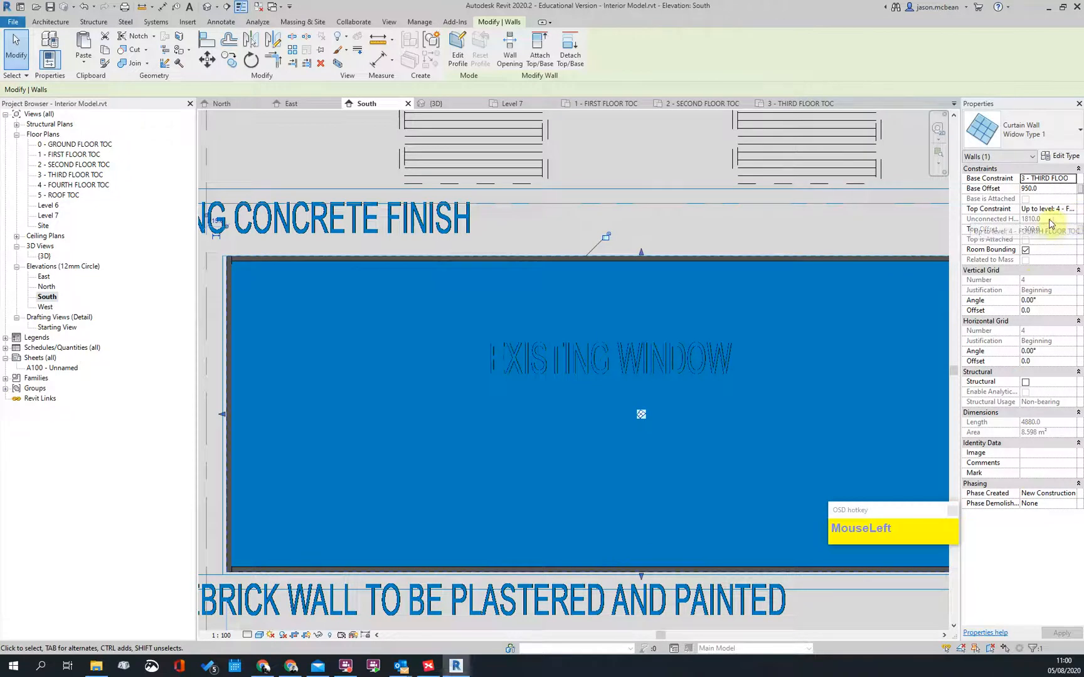
scroll(627, 290, down, 4)
scroll(463, 278, up, 3)
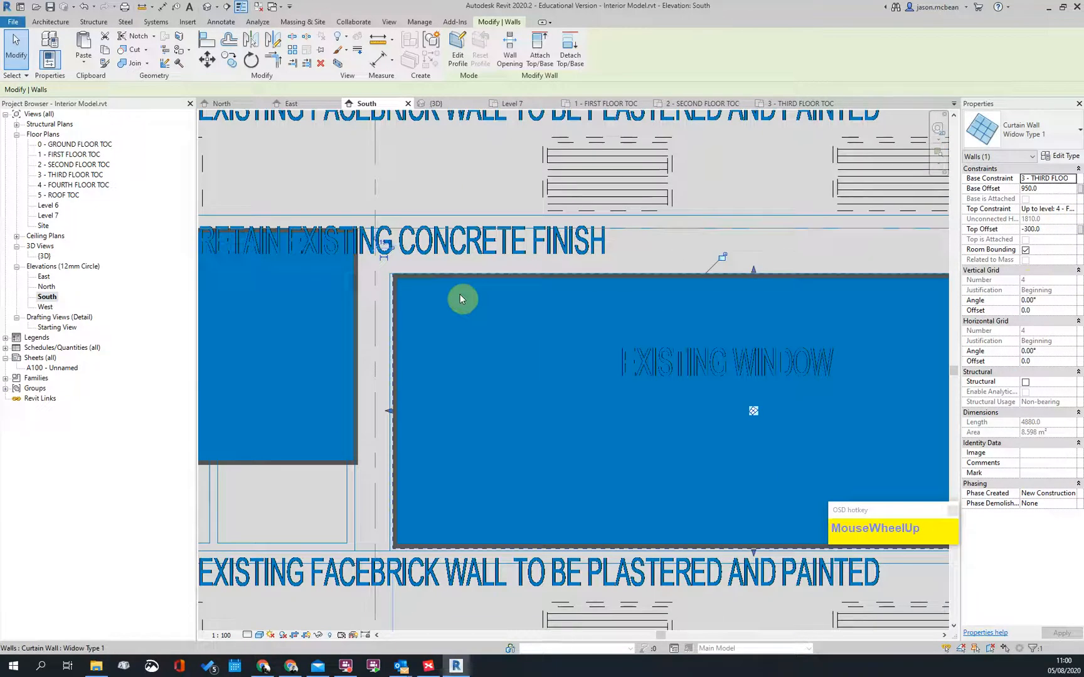
middle_drag(666, 438, 583, 371)
scroll(617, 327, down, 3)
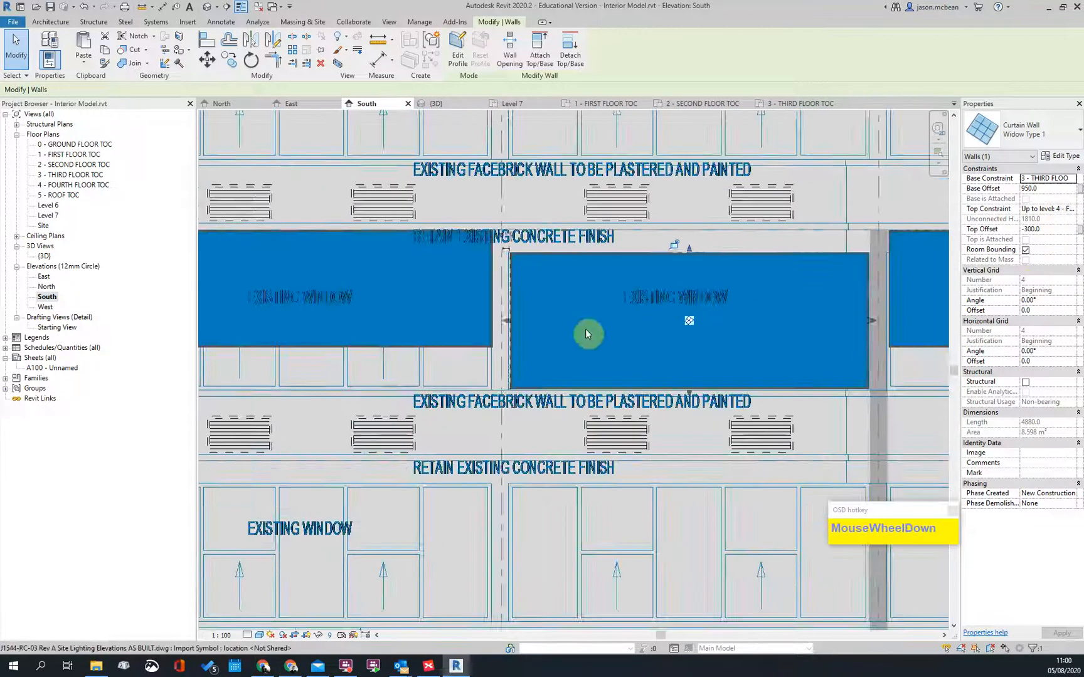
key(Escape)
click(592, 322)
scroll(707, 314, down, 4)
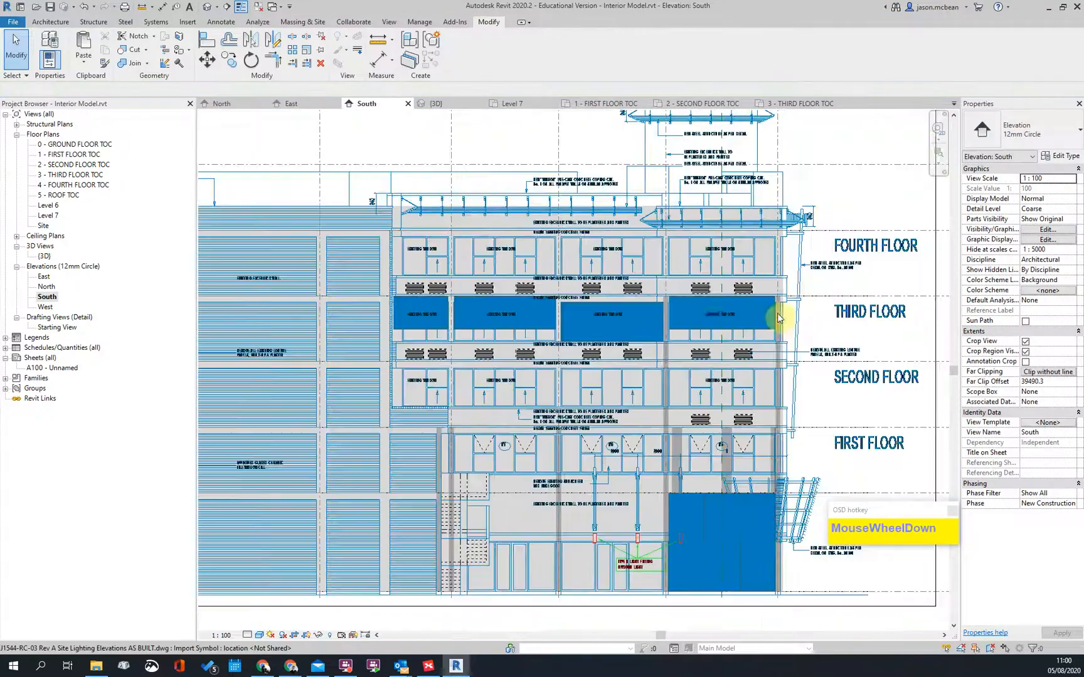
scroll(706, 315, down, 1)
key(Escape)
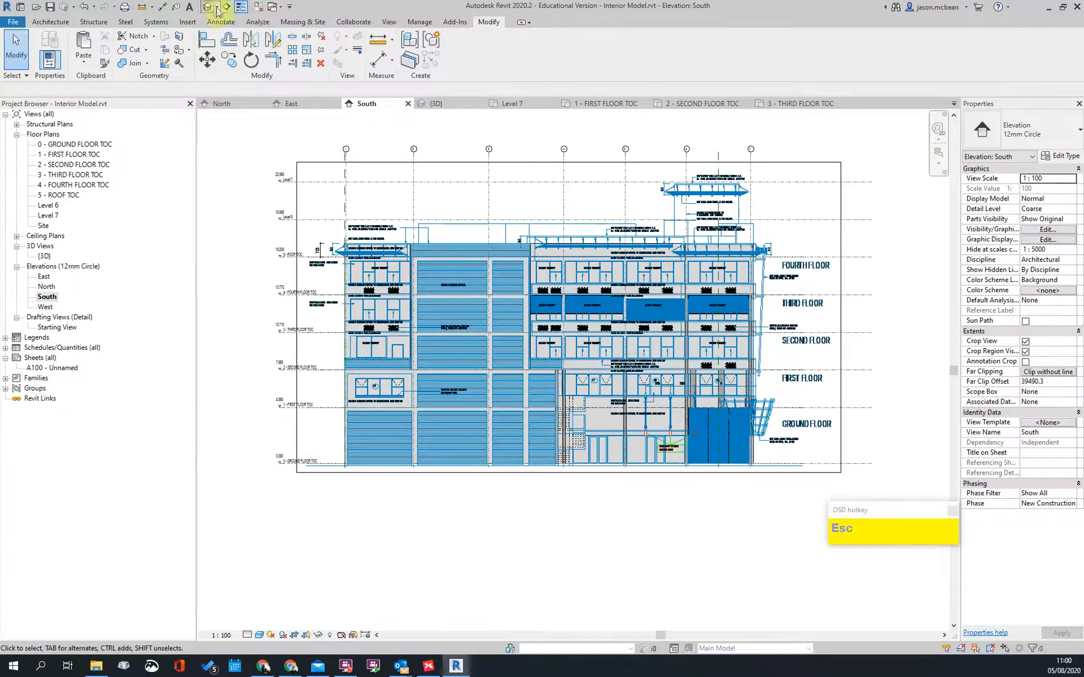
Step: Switch to the default 3D view and orbit to face the South curtain wall
click(216, 7)
shift+middle_drag(553, 322, 411, 373)
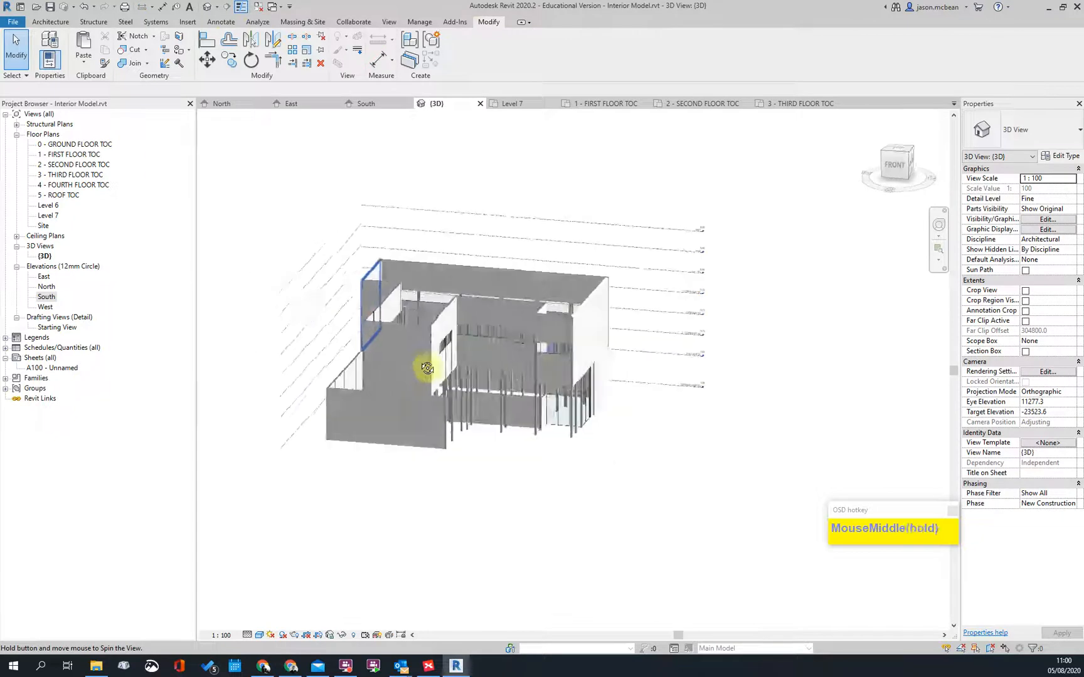
scroll(450, 341, up, 5)
shift+middle_drag(486, 380, 501, 373)
scroll(474, 450, up, 3)
mouse_move(475, 449)
shift+middle_down()
mouse_move(447, 428)
mouse_move(416, 452)
mouse_move(480, 429)
shift+middle_up()
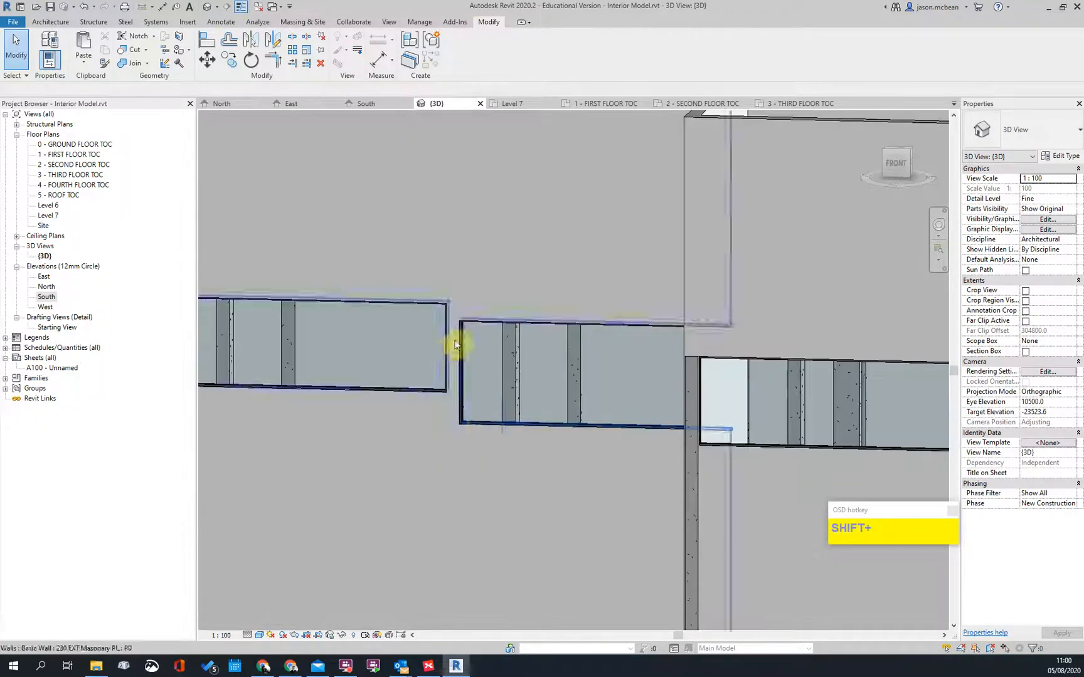
Step: Use Match Type (MA) to copy the chosen curtain wall's type onto two other curtain walls
key(m)
key(a)
click(463, 368)
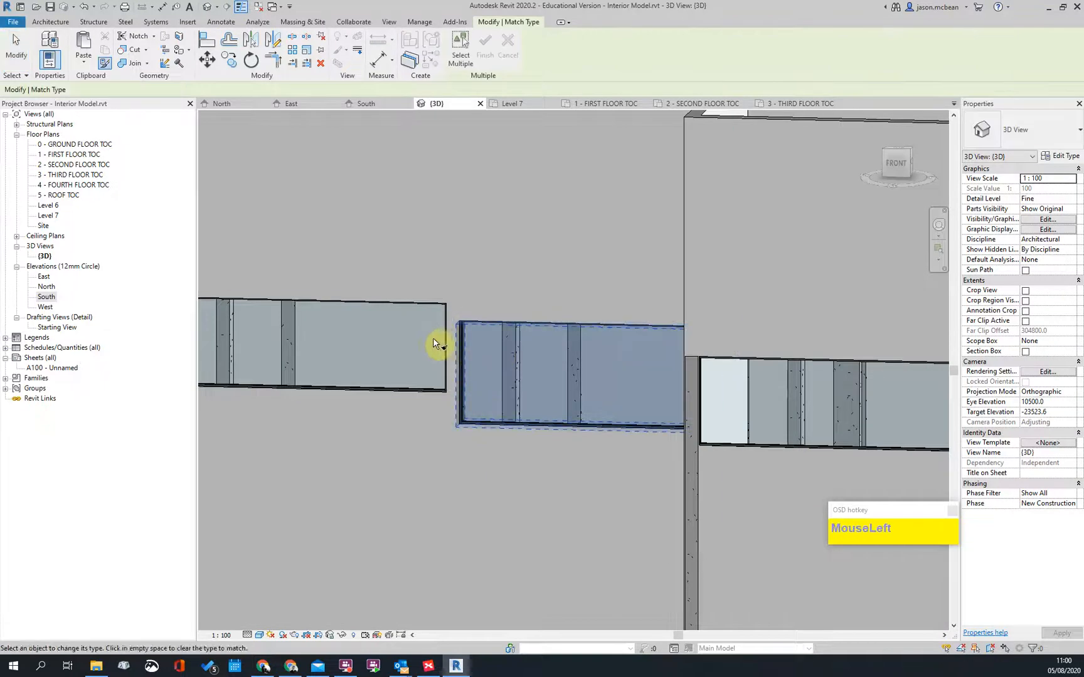
scroll(576, 355, down, 3)
scroll(375, 345, up, 3)
click(368, 329)
scroll(640, 361, down, 3)
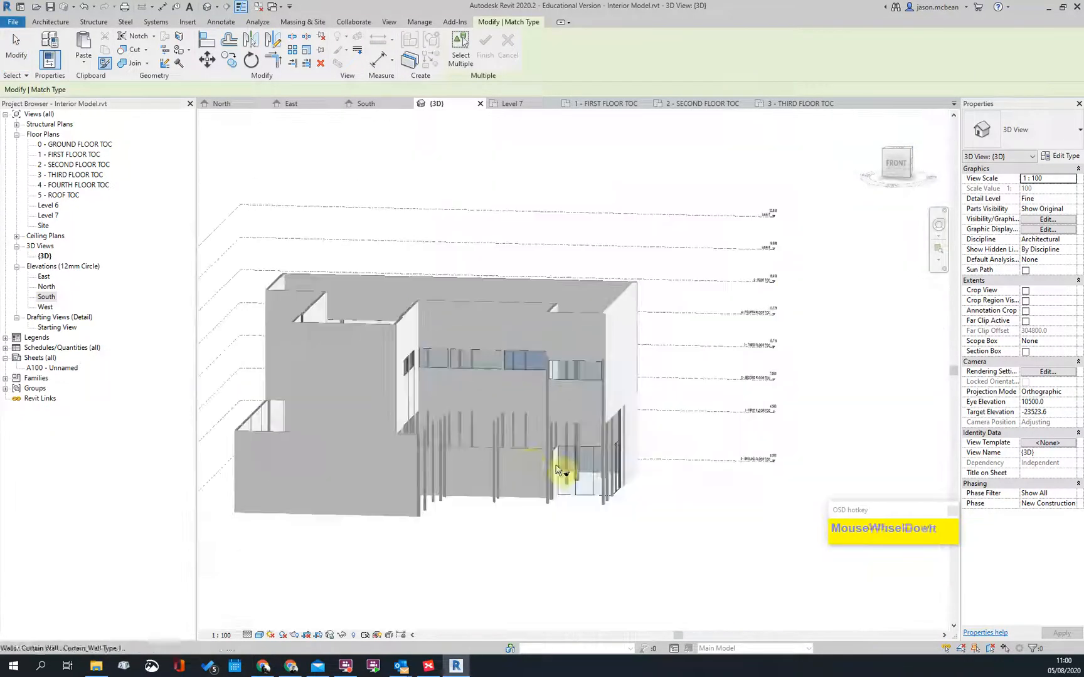
shift+middle_drag(453, 450, 436, 477)
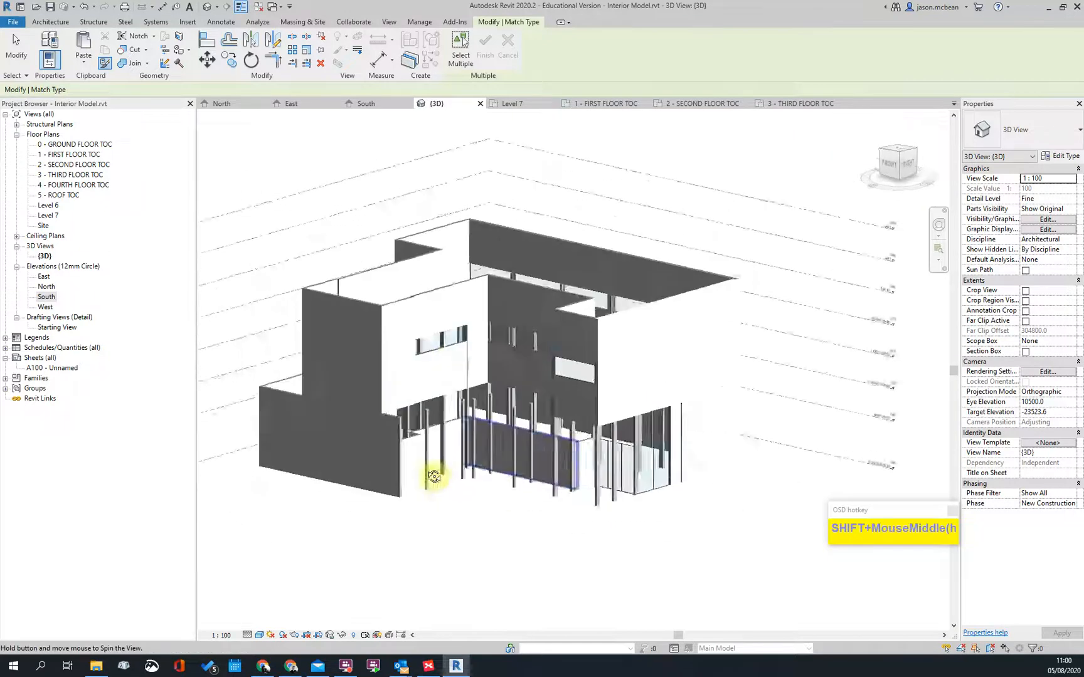
scroll(395, 325, up, 5)
click(425, 314)
scroll(570, 317, down, 3)
Step: Match another curtain wall, then make the middle and left windows match the right one
shift+middle_drag(600, 415, 445, 290)
scroll(445, 291, up, 5)
click(437, 389)
click(356, 367)
middle_drag(298, 376, 629, 405)
click(606, 379)
scroll(500, 383, down, 3)
scroll(629, 407, down, 2)
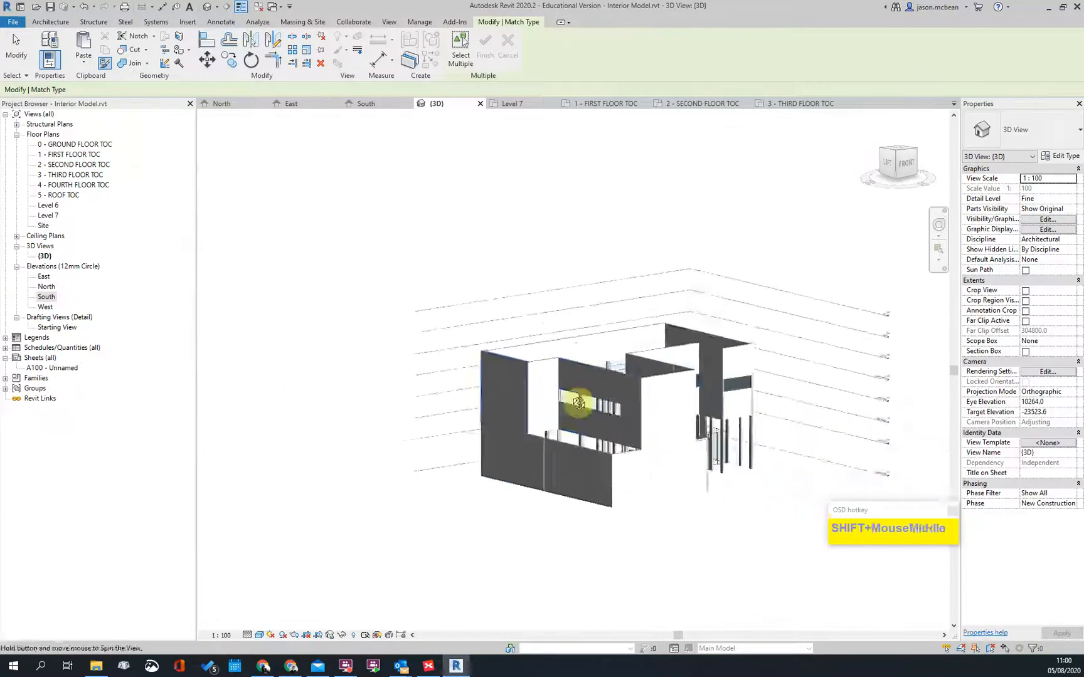
Step: At the back of the building, match the first and third panels' window type; cancel the failed upper-wall change
shift+middle_drag(513, 387, 718, 412)
scroll(586, 404, up, 3)
click(571, 395)
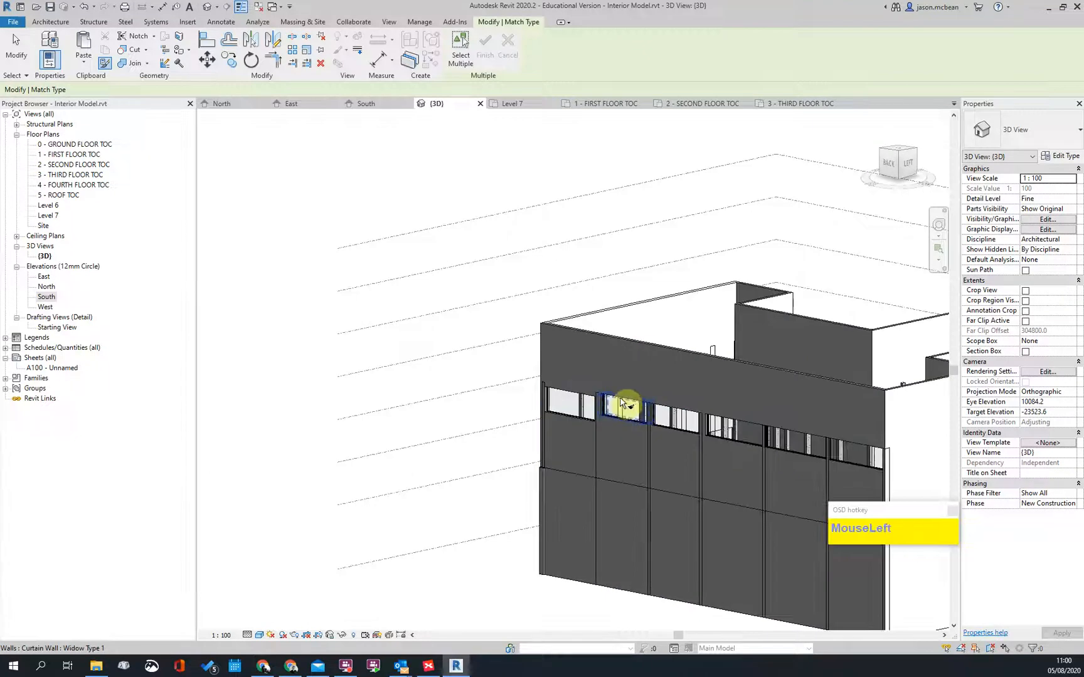
click(681, 416)
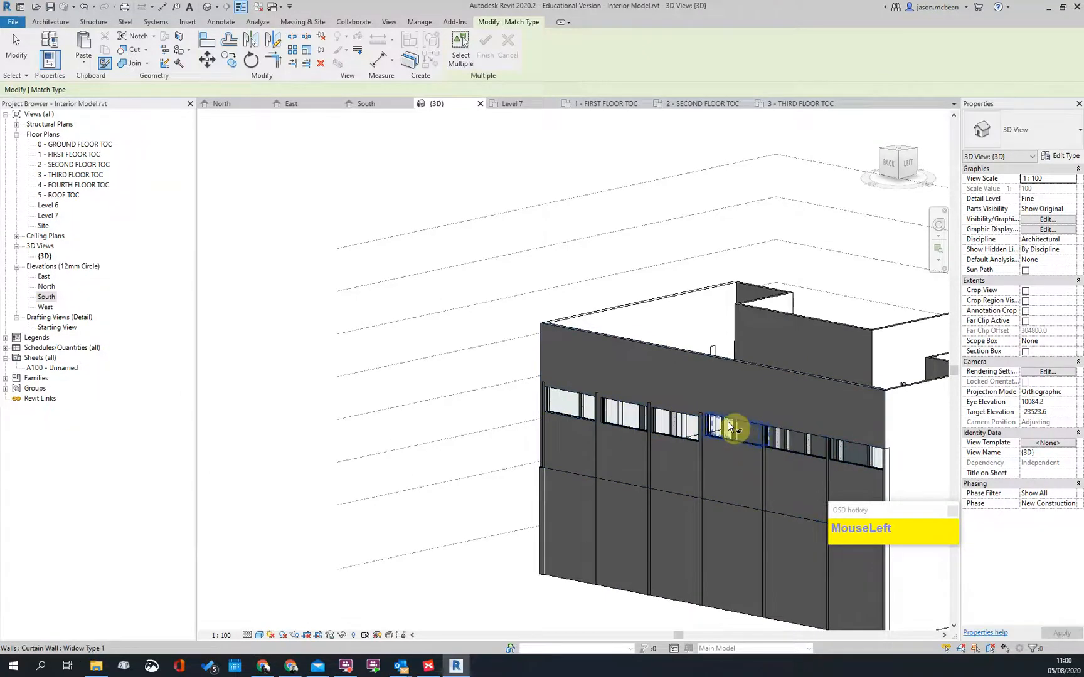
scroll(561, 371, down, 2)
scroll(562, 363, up, 5)
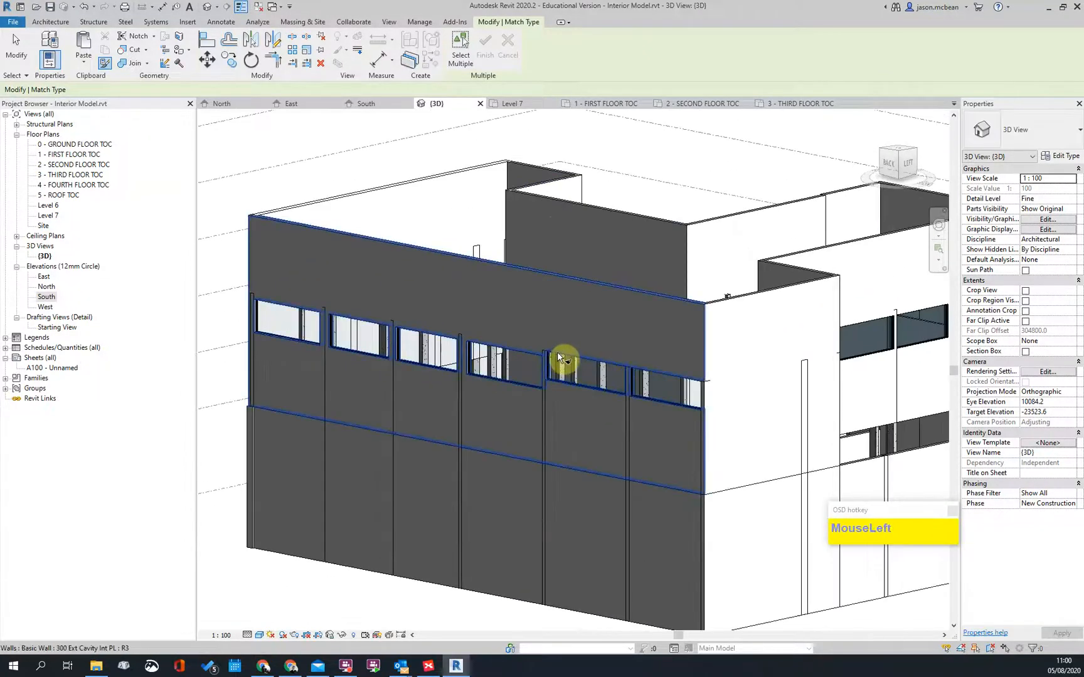
click(557, 354)
key(Escape)
Step: Pick another window as the match source, then end Match Type and orbit the model
scroll(614, 392, up, 4)
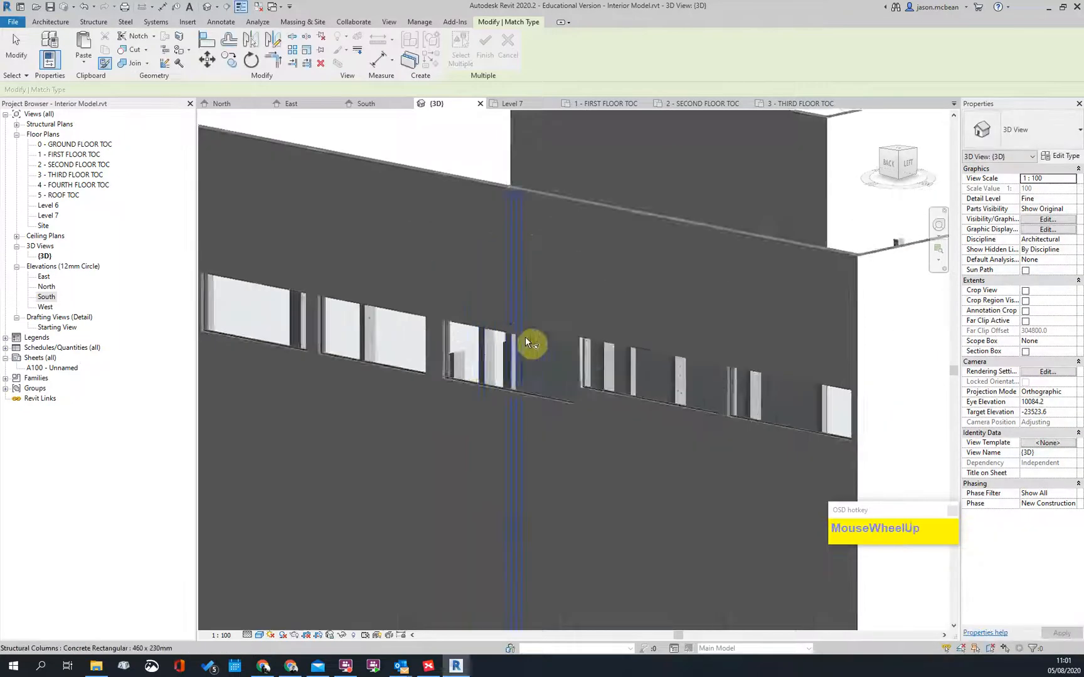
click(521, 363)
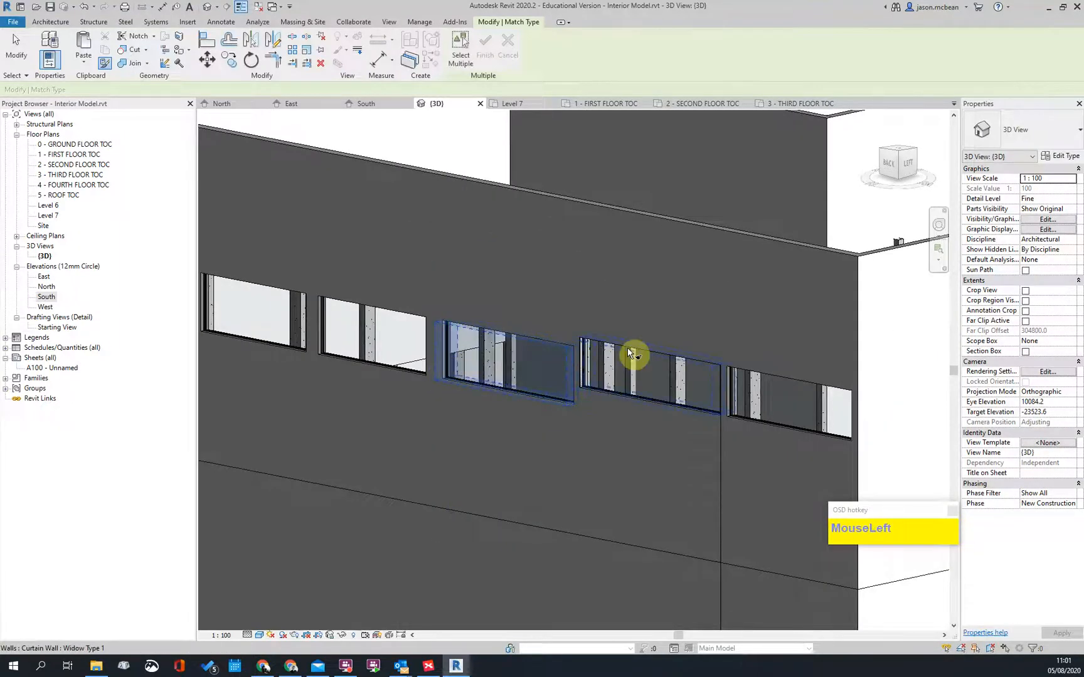
scroll(492, 345, down, 6)
key(Escape)
shift+middle_drag(662, 460, 332, 477)
scroll(581, 300, up, 4)
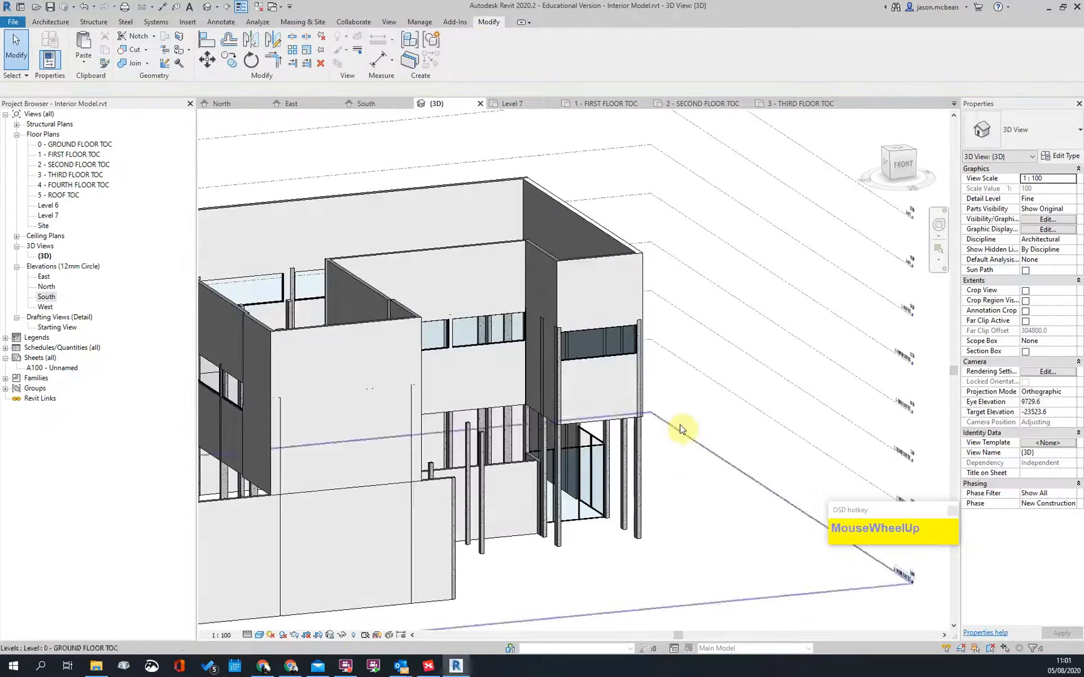
Step: Open the 3 - THIRD FLOOR TOC plan and zoom around its layout
double_click(59, 181)
scroll(412, 339, down, 4)
scroll(636, 266, up, 4)
scroll(699, 358, down, 5)
scroll(513, 438, up, 5)
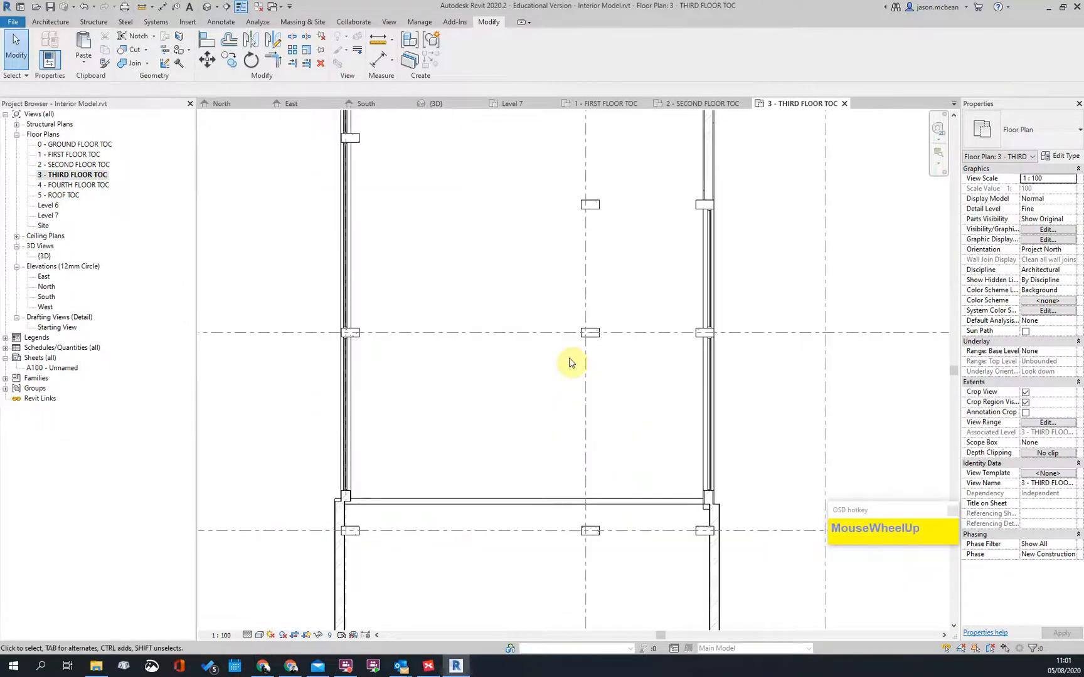
scroll(587, 359, down, 4)
scroll(728, 338, up, 3)
scroll(525, 337, down, 4)
middle_click(593, 450)
scroll(573, 353, up, 5)
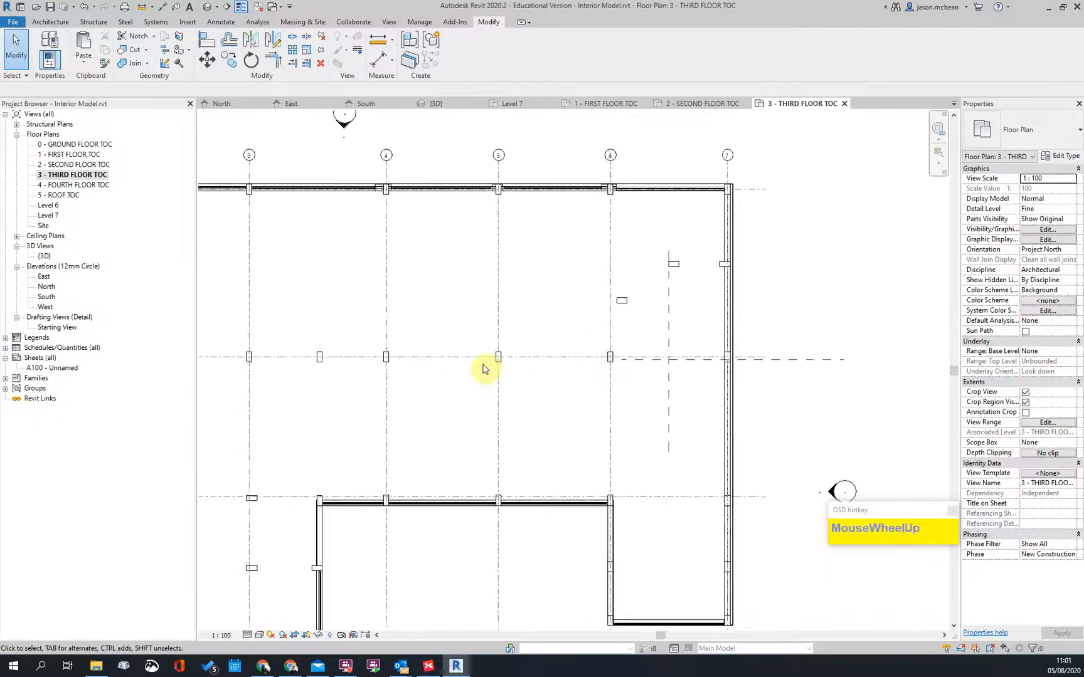
scroll(483, 369, down, 3)
click(65, 176)
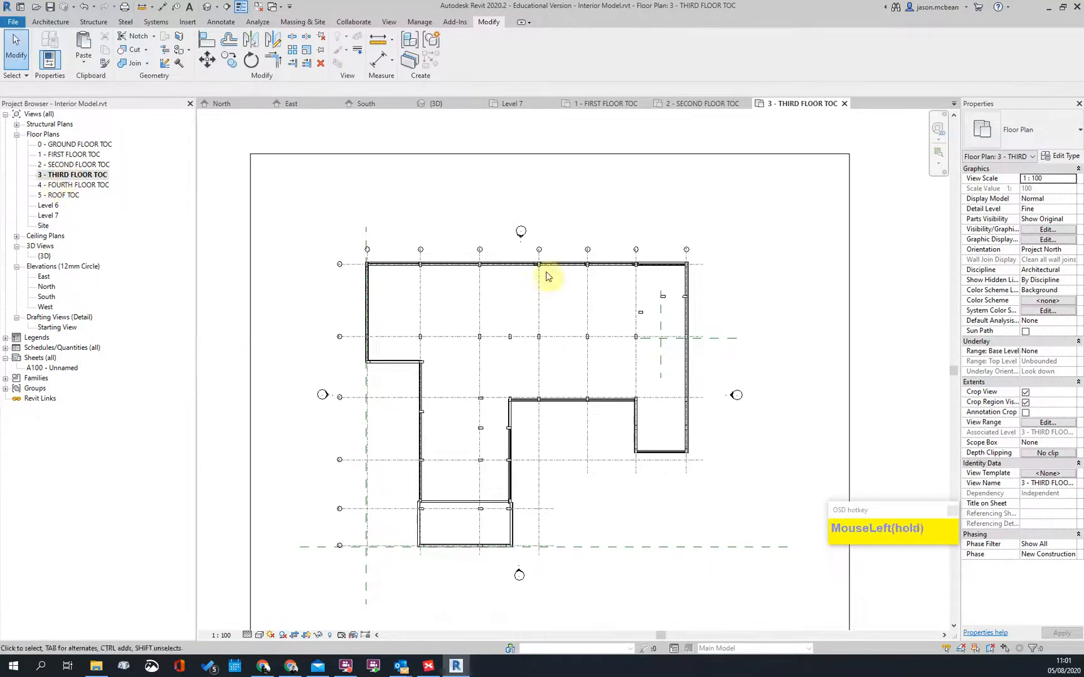
scroll(528, 299, down, 1)
key(Escape)
Step: Open the ground floor, then the 2 - SECOND FLOOR TOC plan, panning to its top and east wall
double_click(74, 146)
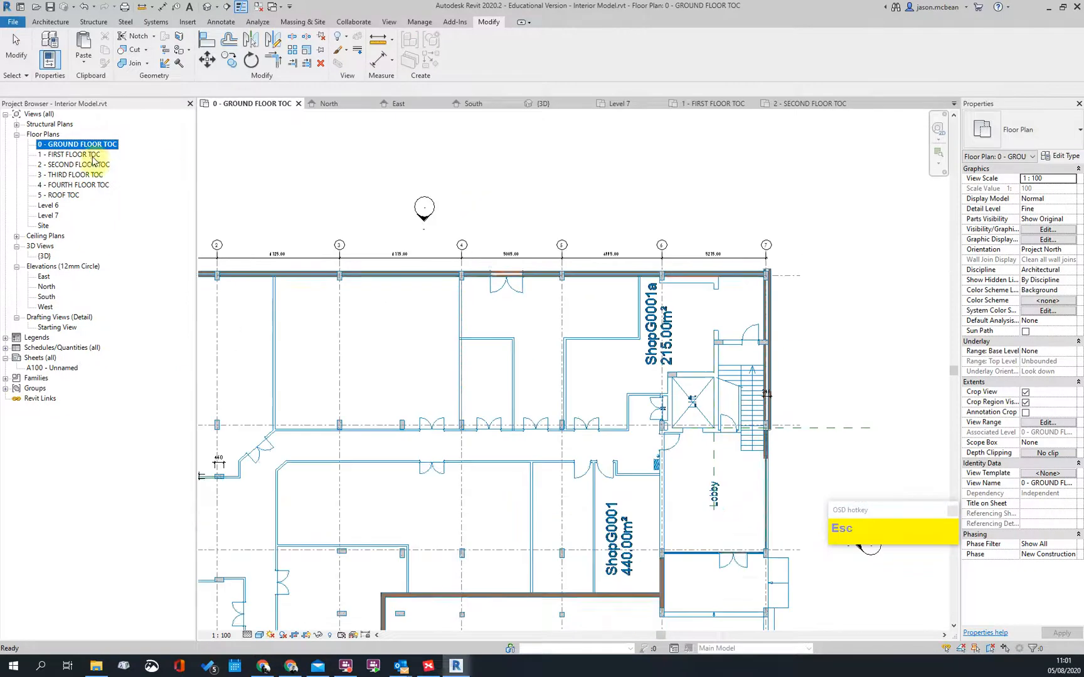
double_click(69, 164)
scroll(481, 426, down, 3)
scroll(718, 309, up, 3)
scroll(636, 530, up, 1)
scroll(583, 398, down, 1)
middle_drag(674, 338, 576, 385)
middle_drag(588, 296, 568, 439)
middle_drag(841, 268, 745, 213)
scroll(683, 319, up, 3)
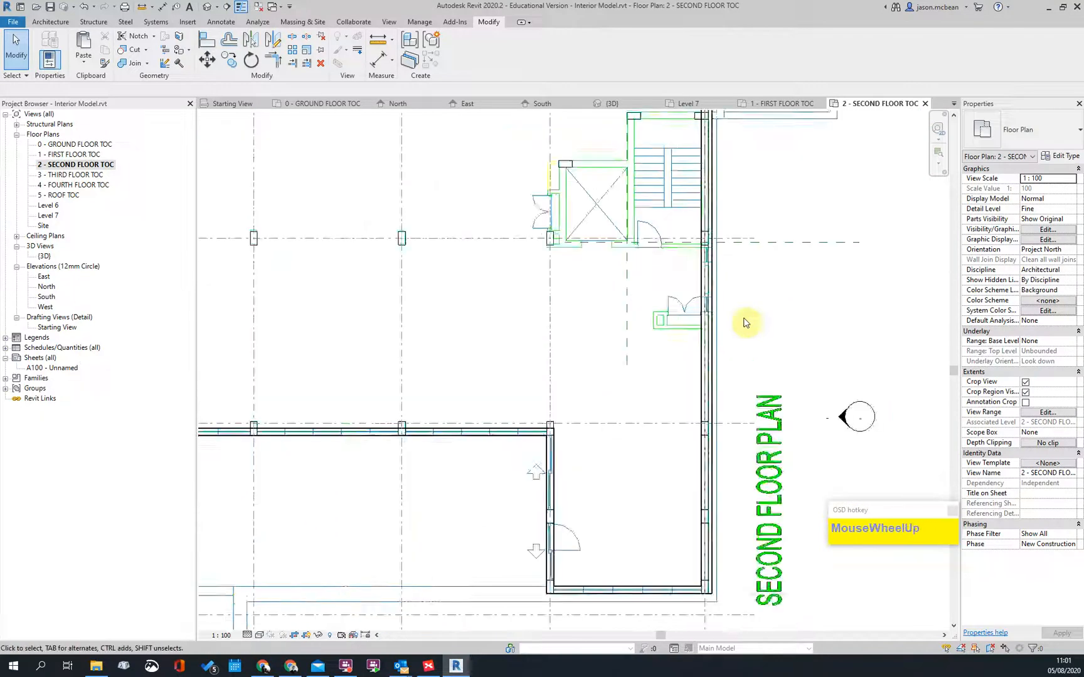
scroll(762, 368, up, 3)
key(Escape)
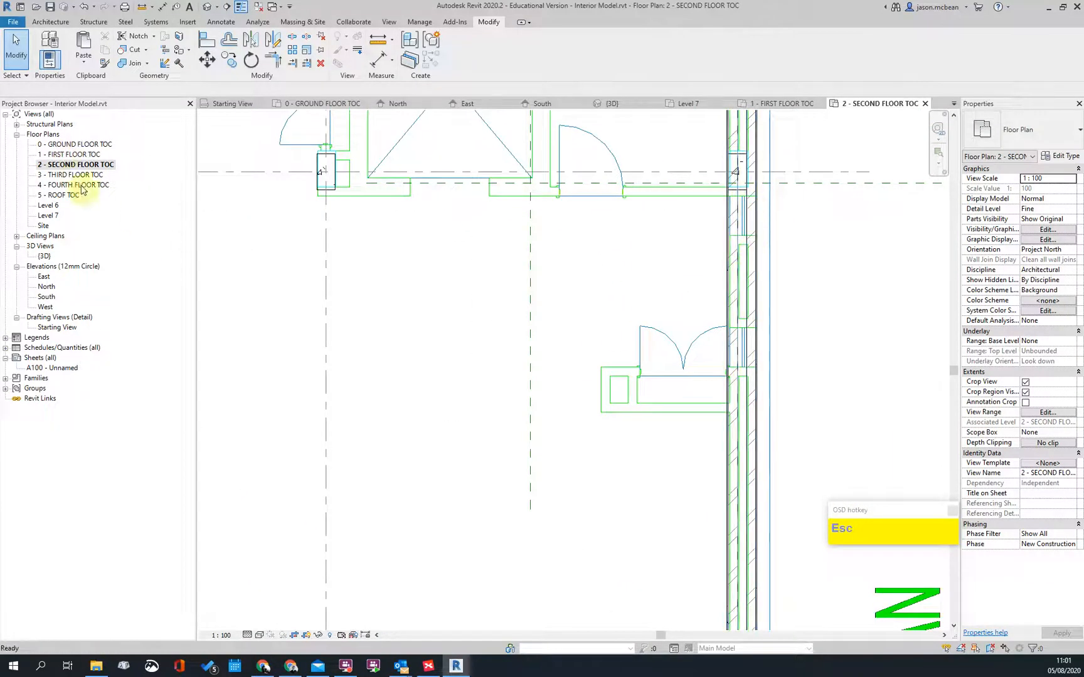
Step: Open the 1 - FIRST FLOOR TOC plan and zoom over its walls and cores
double_click(71, 156)
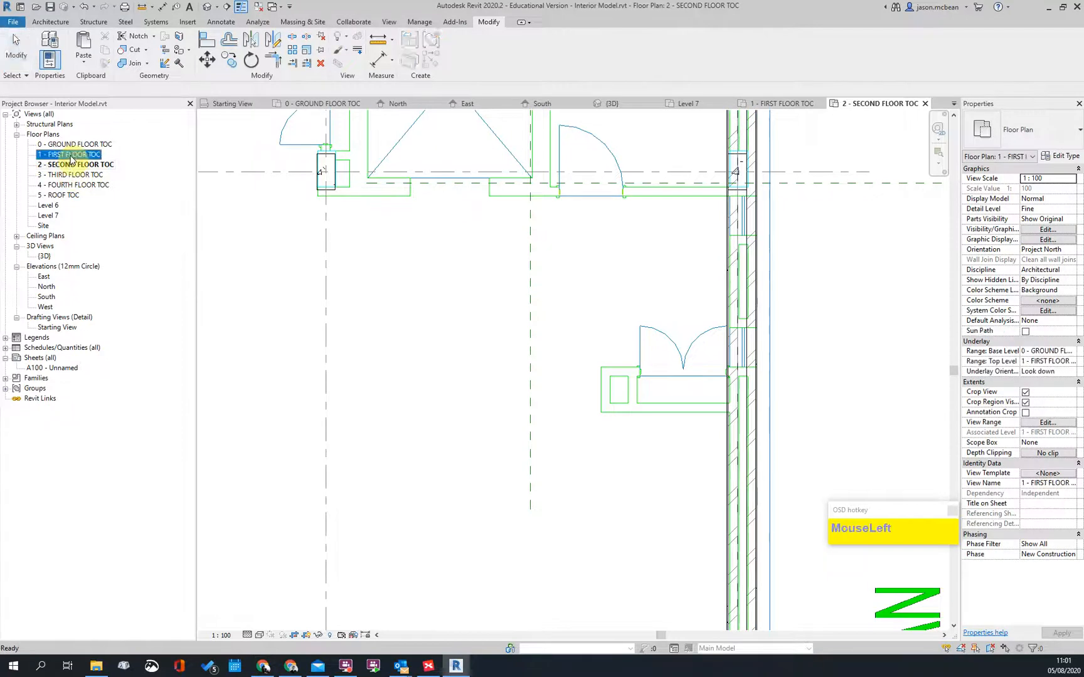
scroll(737, 282, up, 3)
key(Escape)
scroll(707, 420, up, 3)
scroll(648, 237, down, 3)
scroll(648, 327, up, 2)
scroll(683, 481, down, 1)
scroll(682, 481, down, 5)
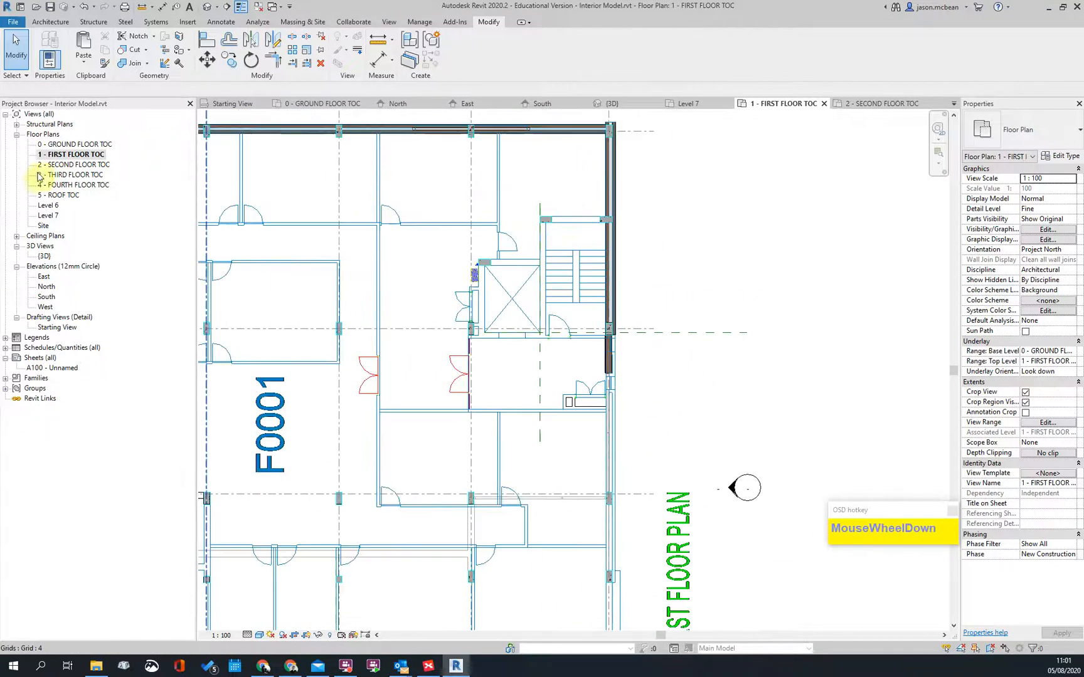
scroll(598, 320, down, 2)
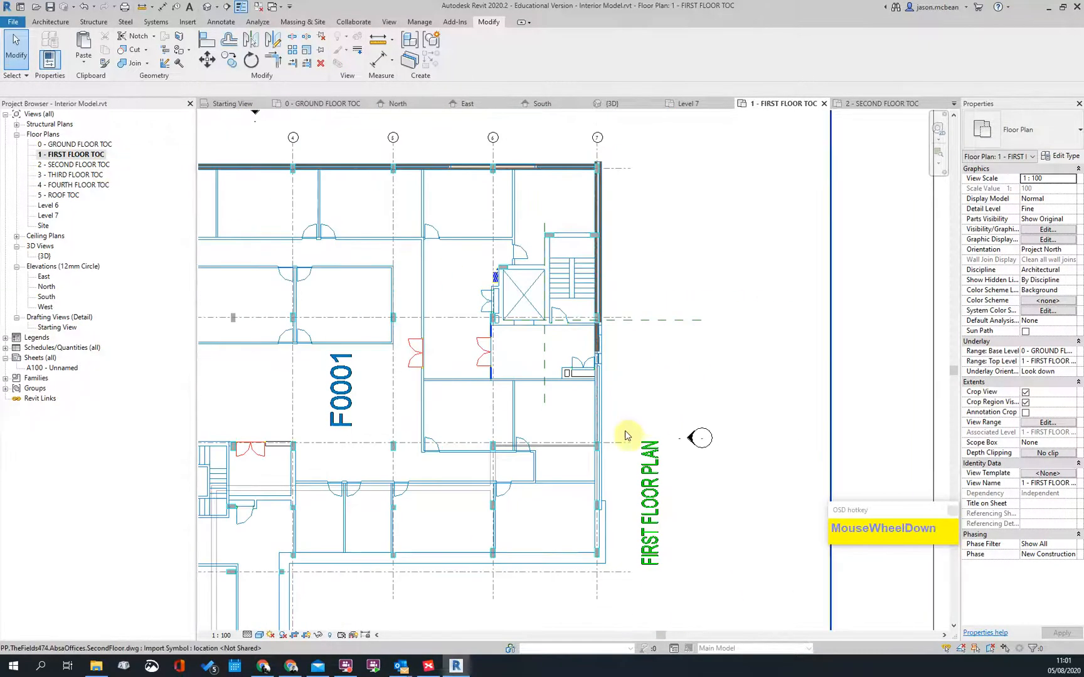
Step: Reopen the second floor plan and pan to see more of the building
double_click(74, 166)
scroll(612, 314, down, 2)
scroll(553, 350, up, 3)
scroll(563, 356, down, 3)
scroll(542, 310, up, 4)
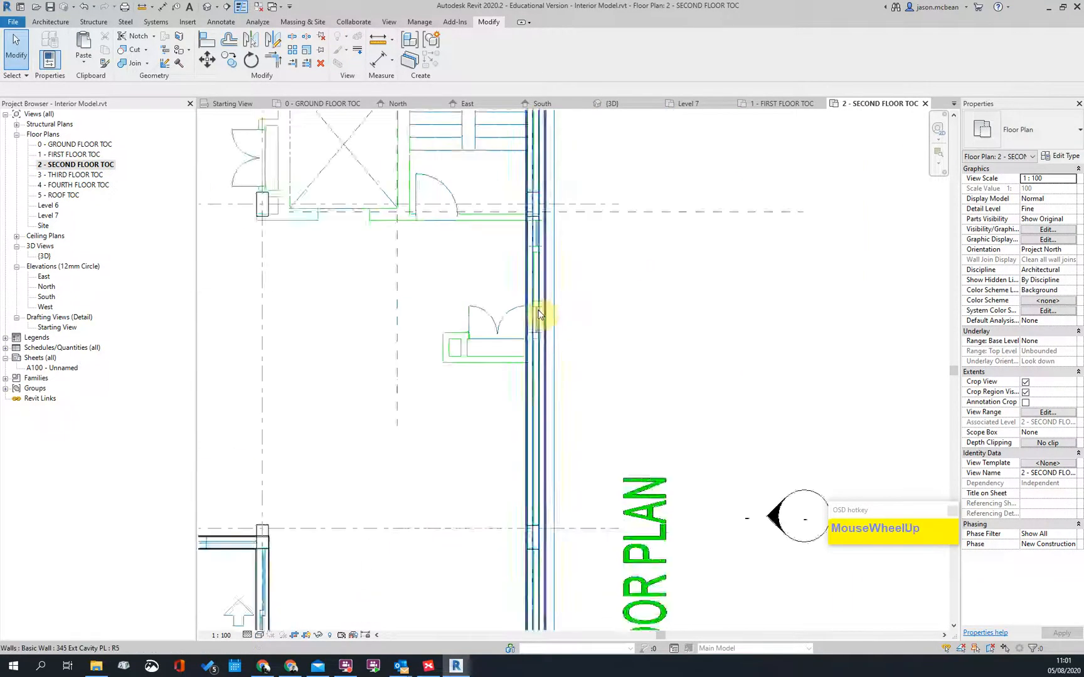
scroll(553, 316, down, 1)
scroll(556, 273, down, 1)
scroll(561, 270, up, 1)
key(Escape)
scroll(568, 251, down, 3)
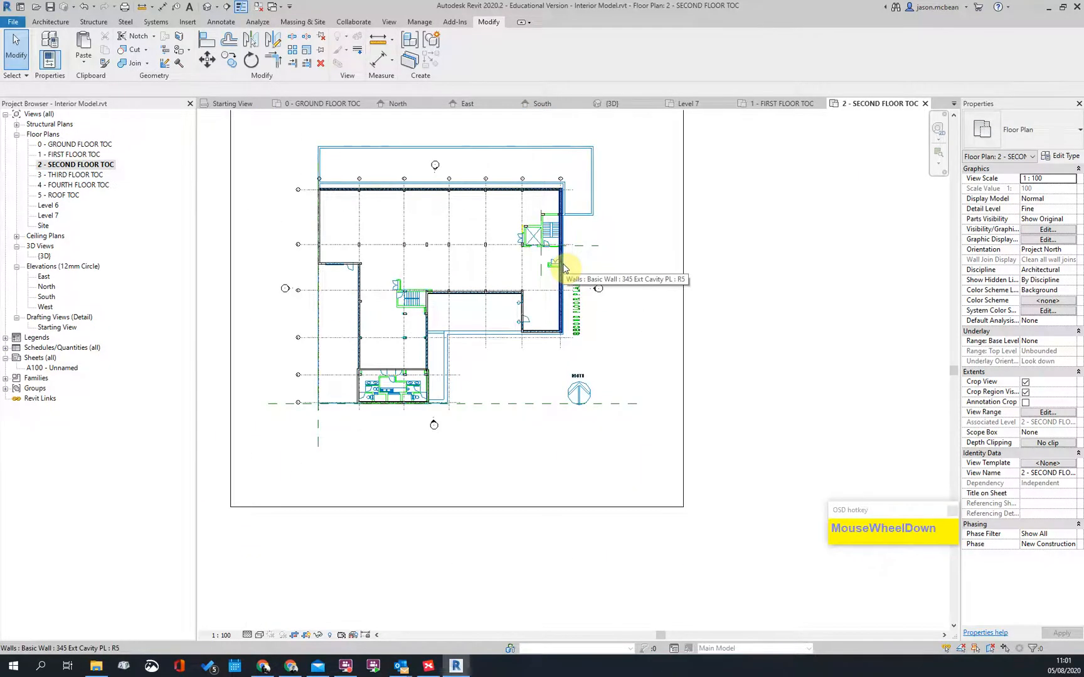
scroll(476, 268, up, 1)
scroll(482, 274, down, 1)
scroll(324, 356, up, 4)
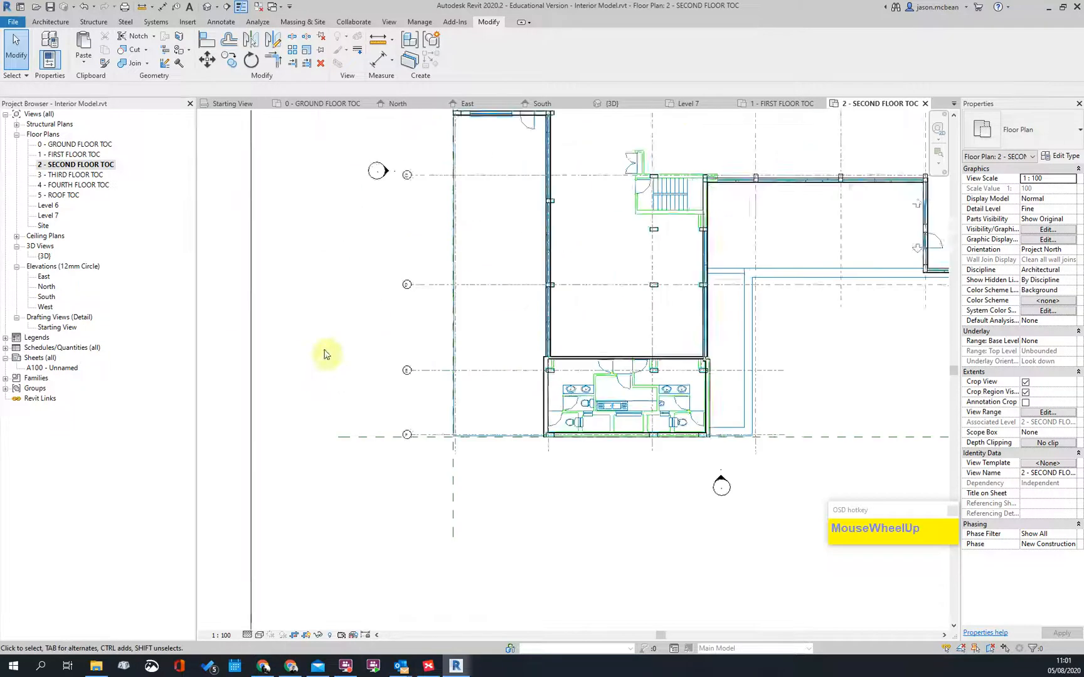
middle_drag(620, 361, 460, 316)
scroll(416, 235, down, 2)
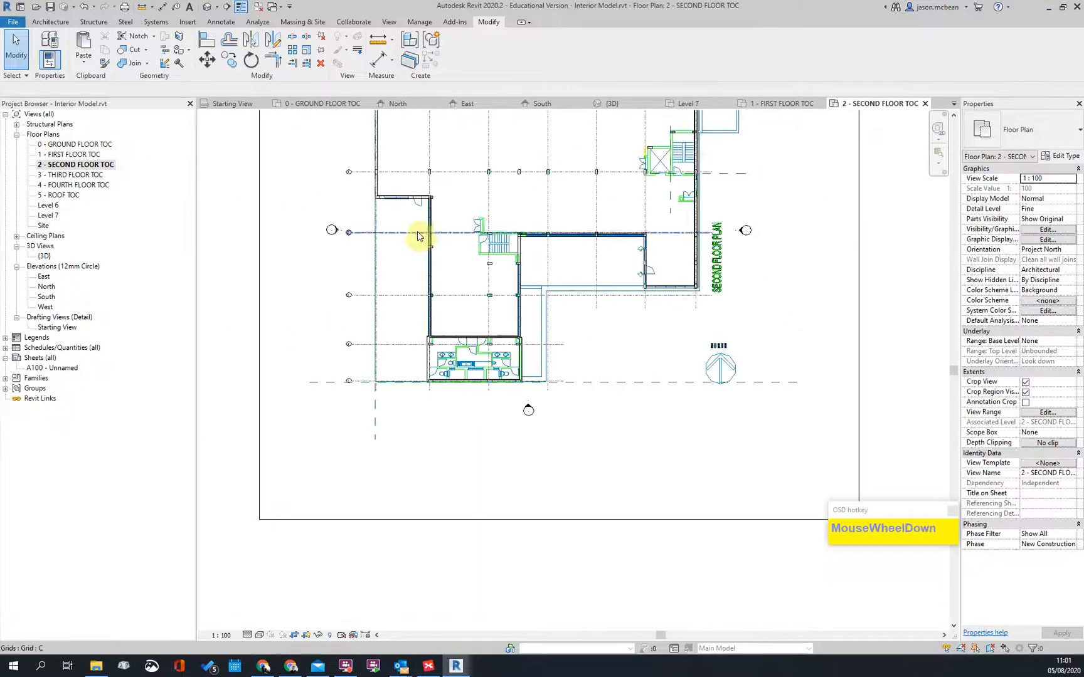
scroll(386, 227, up, 3)
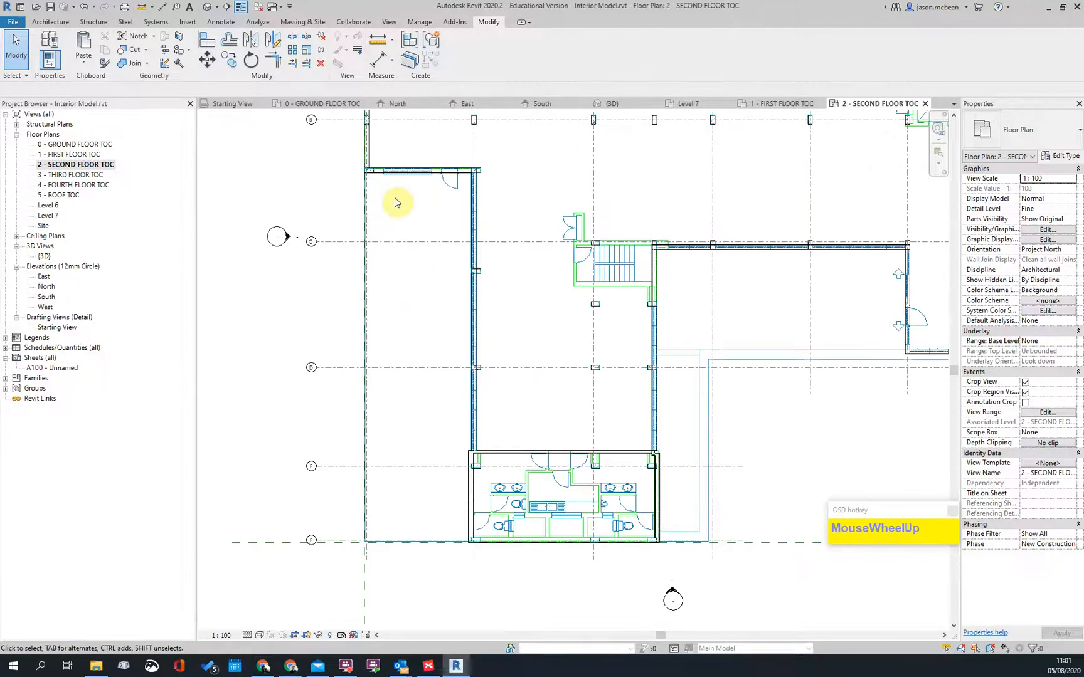
Step: Switch to the first floor plan and back to the second to compare them
double_click(69, 155)
scroll(859, 387, down, 1)
scroll(588, 404, down, 2)
scroll(576, 514, up, 3)
scroll(576, 514, up, 2)
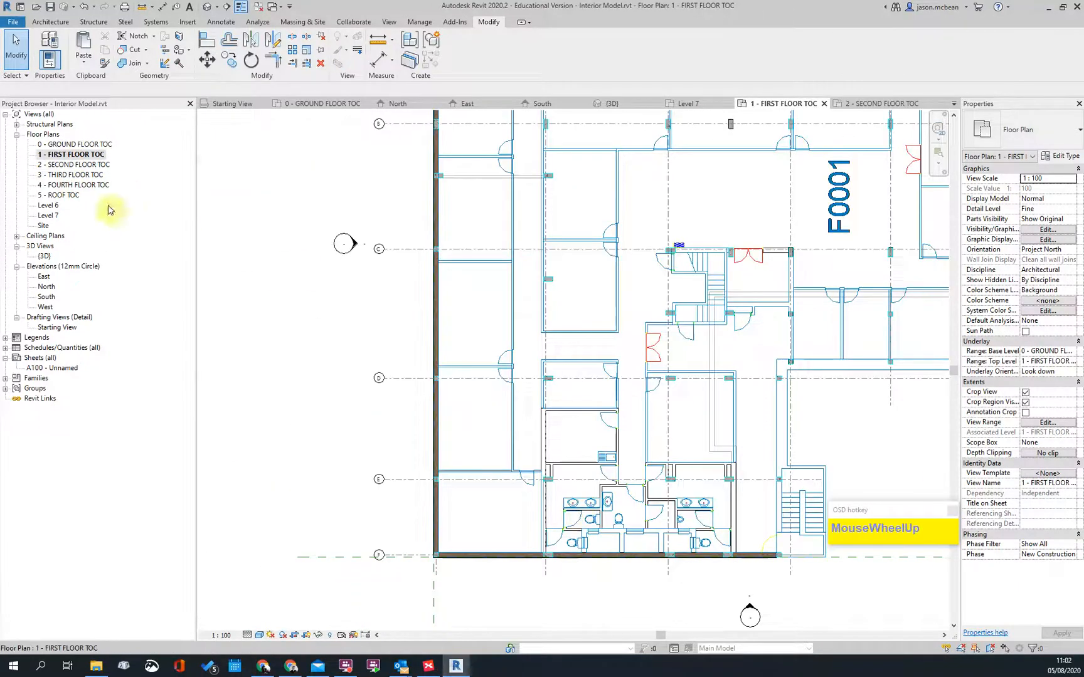
double_click(56, 165)
scroll(472, 551, down, 1)
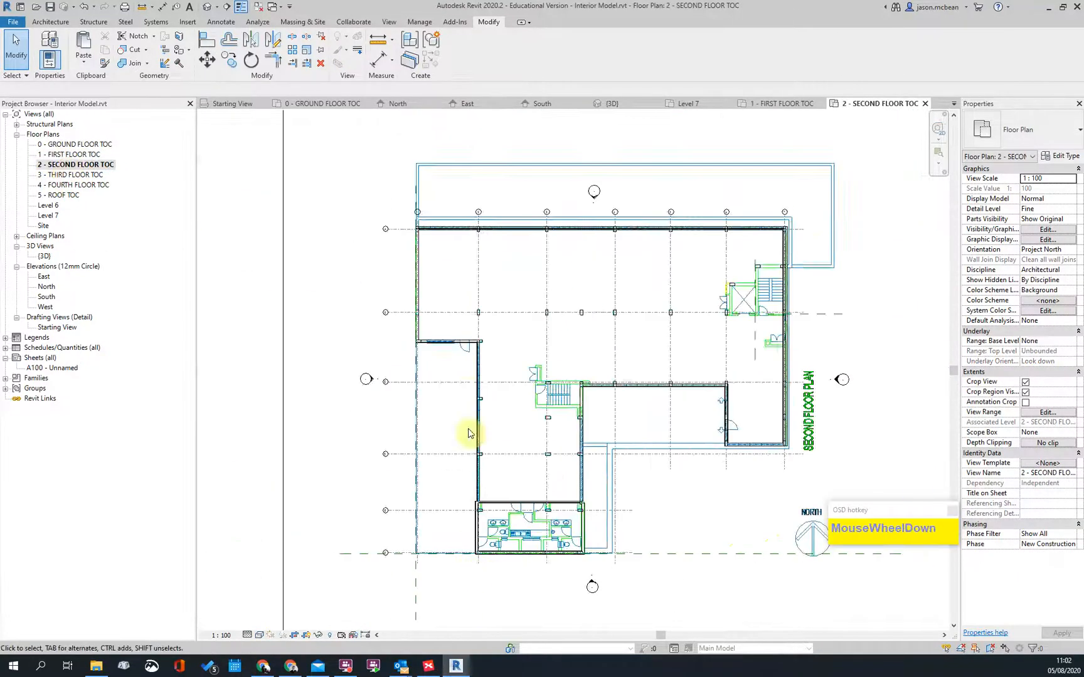
scroll(414, 350, down, 1)
scroll(417, 351, up, 2)
Step: Open the third floor plan and center its outline in view
click(71, 175)
double_click(70, 175)
scroll(387, 326, up, 3)
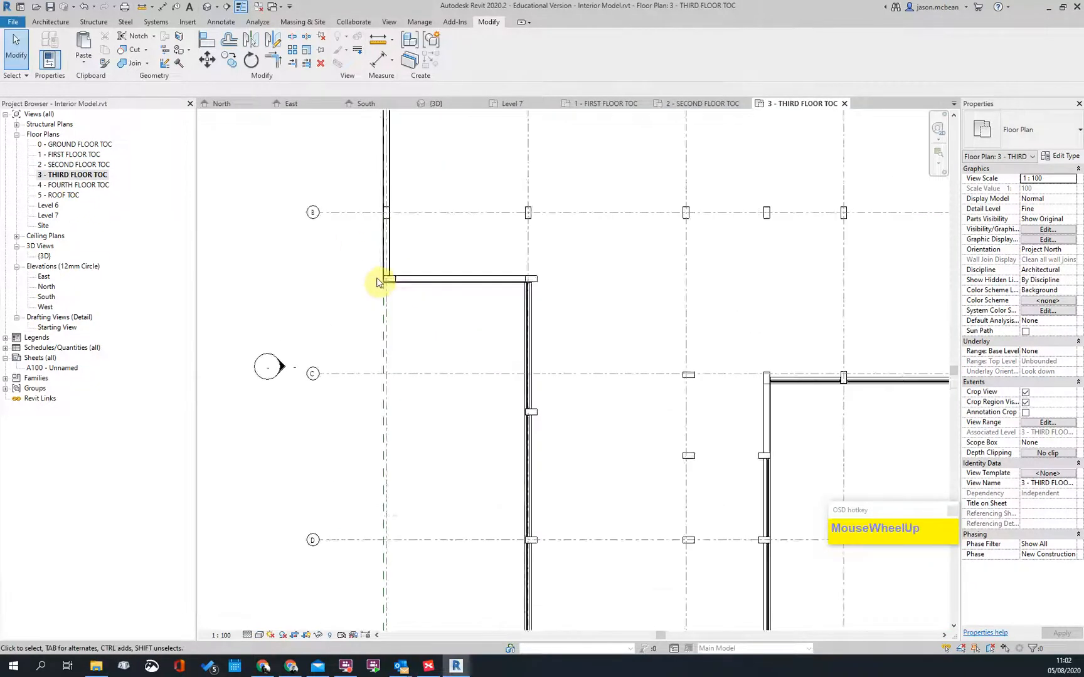
scroll(407, 275, down, 2)
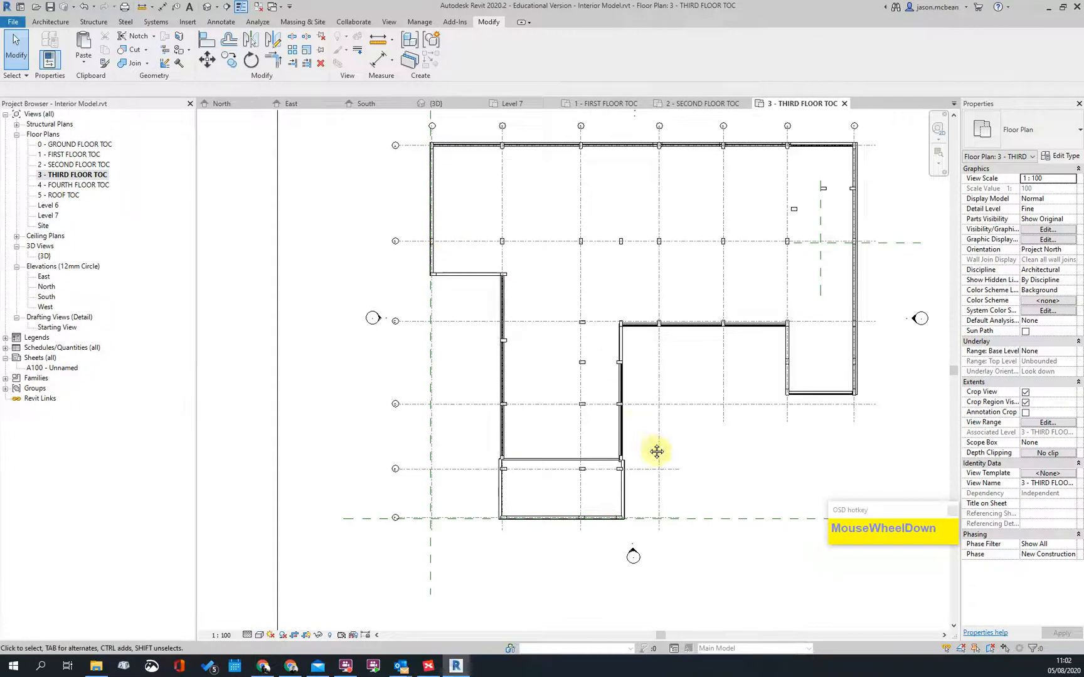
middle_drag(496, 458, 387, 380)
scroll(449, 423, up, 2)
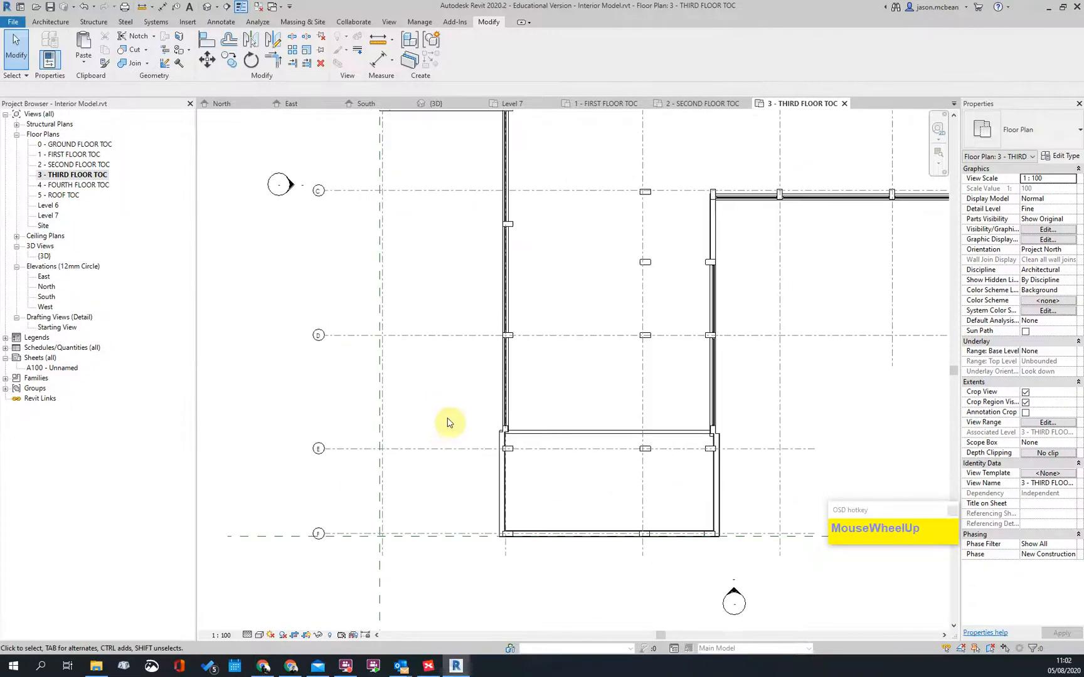
Step: Return to the second floor plan, checking the toilet block and lower-left corner, then centering the floor
double_click(63, 165)
scroll(544, 555, down, 1)
middle_drag(544, 556, 515, 336)
scroll(452, 412, up, 5)
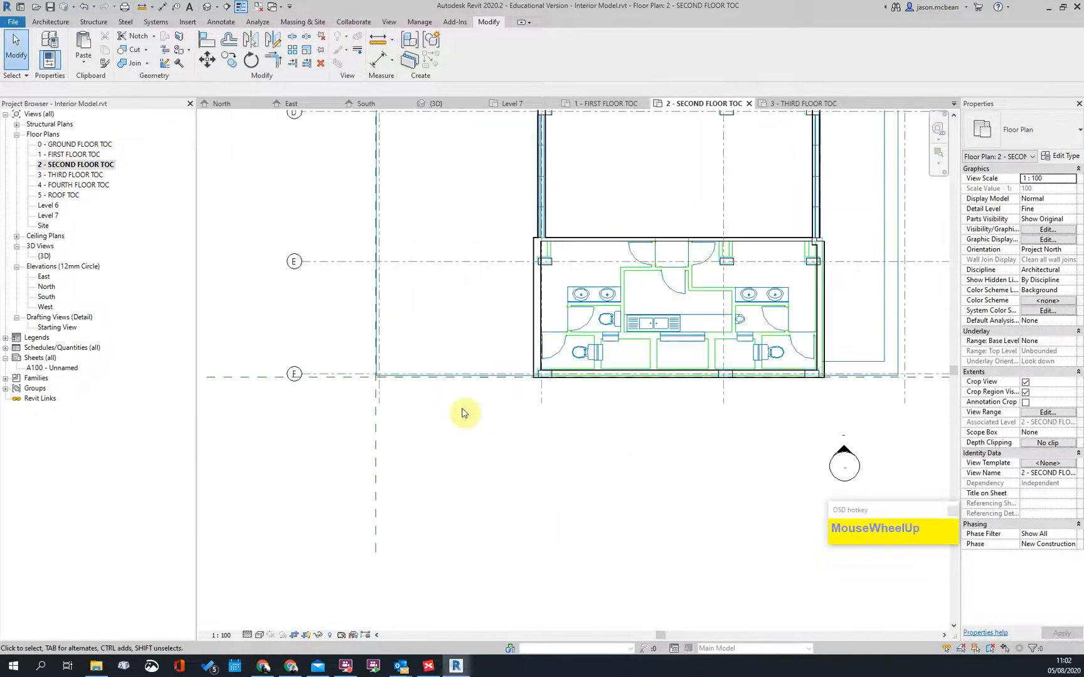
scroll(566, 364, down, 3)
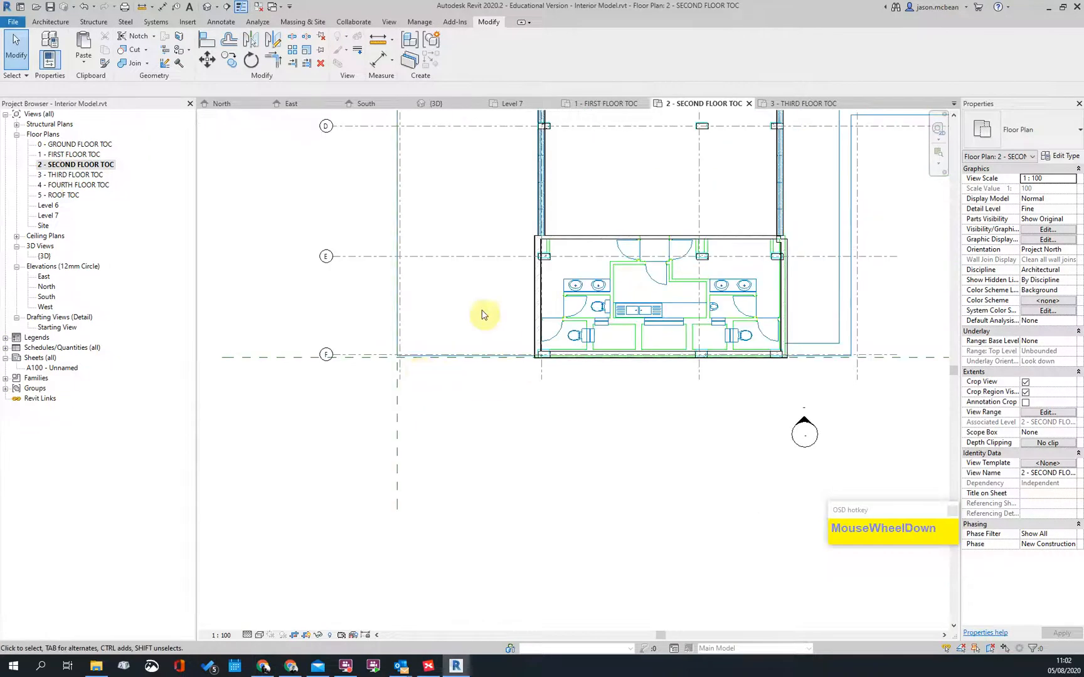
scroll(500, 329, down, 2)
middle_drag(454, 271, 416, 401)
scroll(333, 319, up, 5)
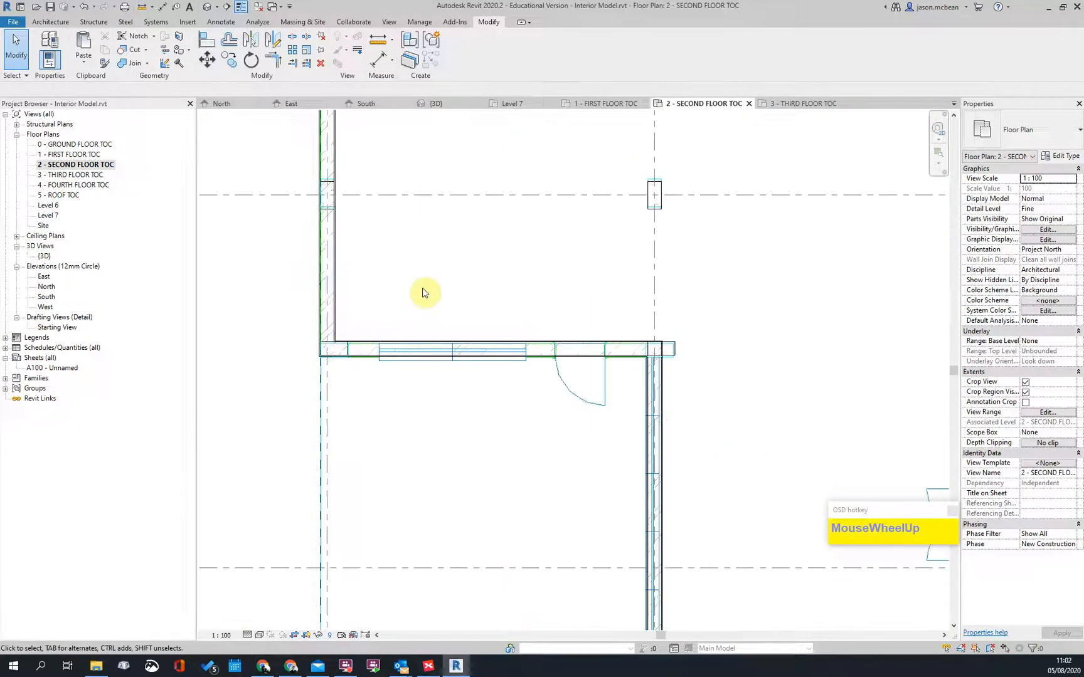
scroll(423, 293, down, 3)
middle_drag(688, 483, 562, 344)
scroll(557, 343, down, 2)
middle_drag(699, 315, 549, 418)
scroll(726, 327, up, 4)
scroll(717, 387, down, 3)
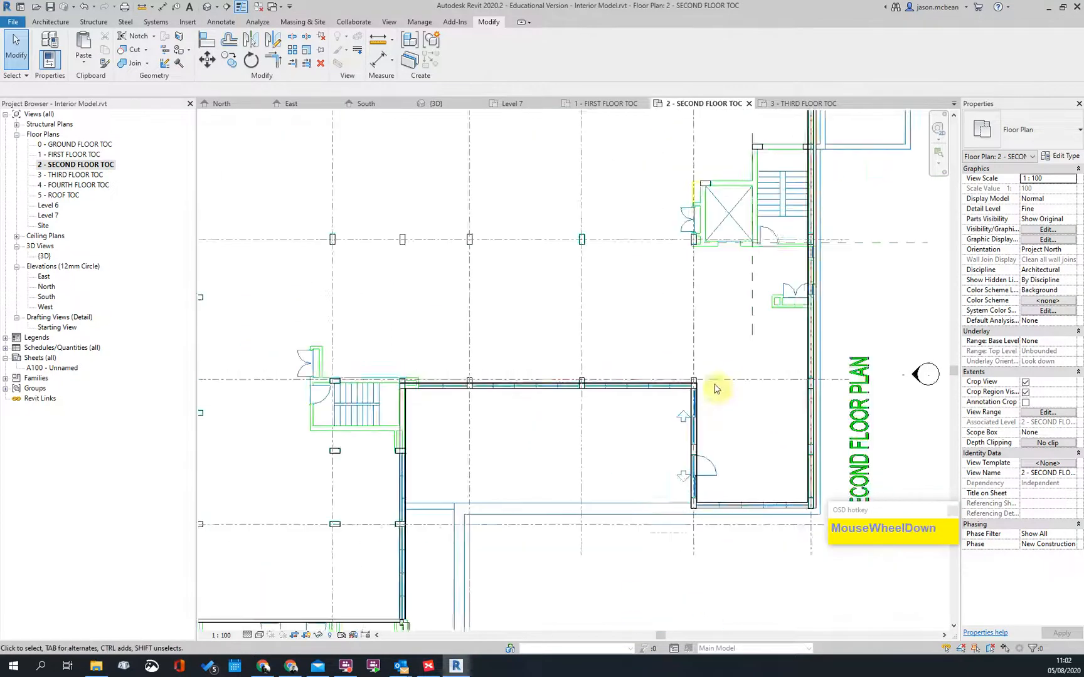
Step: Open the third floor plan and pan along the west and north walls to the grid 6 column
double_click(77, 175)
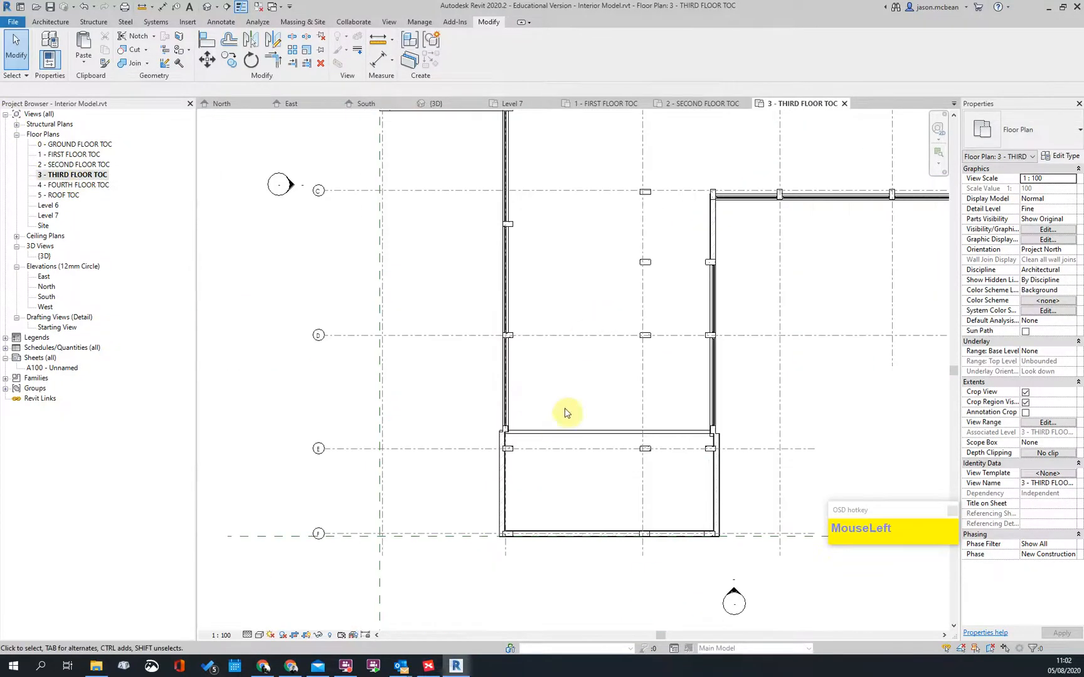
scroll(567, 410, down, 1)
scroll(524, 403, up, 4)
middle_drag(555, 214, 515, 556)
scroll(437, 358, down, 2)
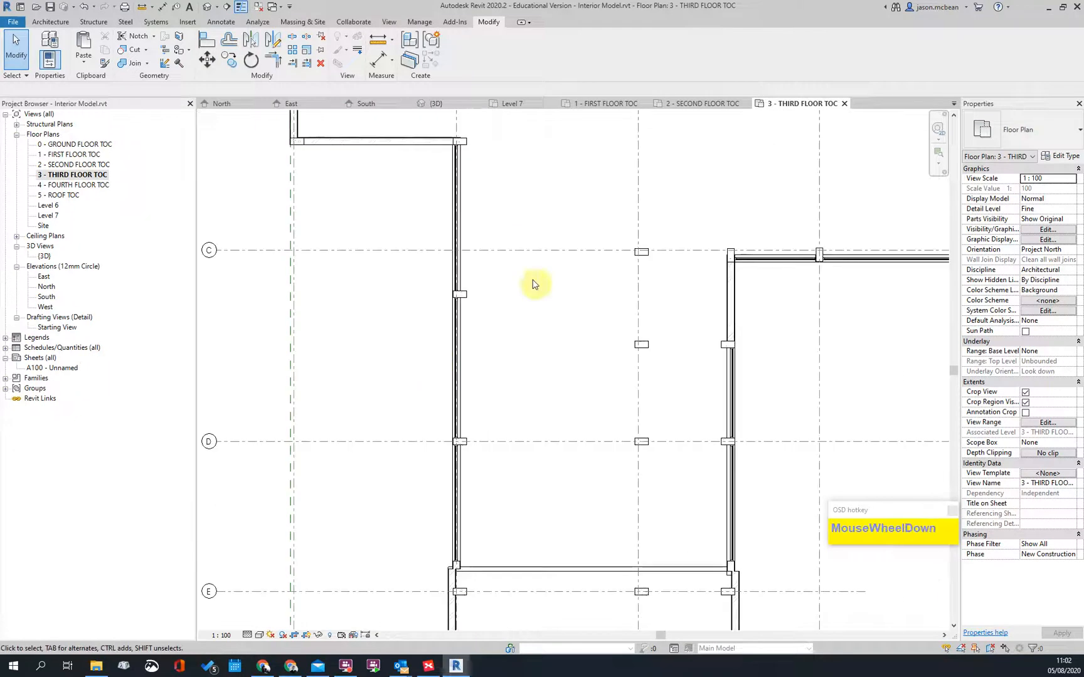
middle_drag(441, 182, 322, 368)
scroll(439, 185, up, 2)
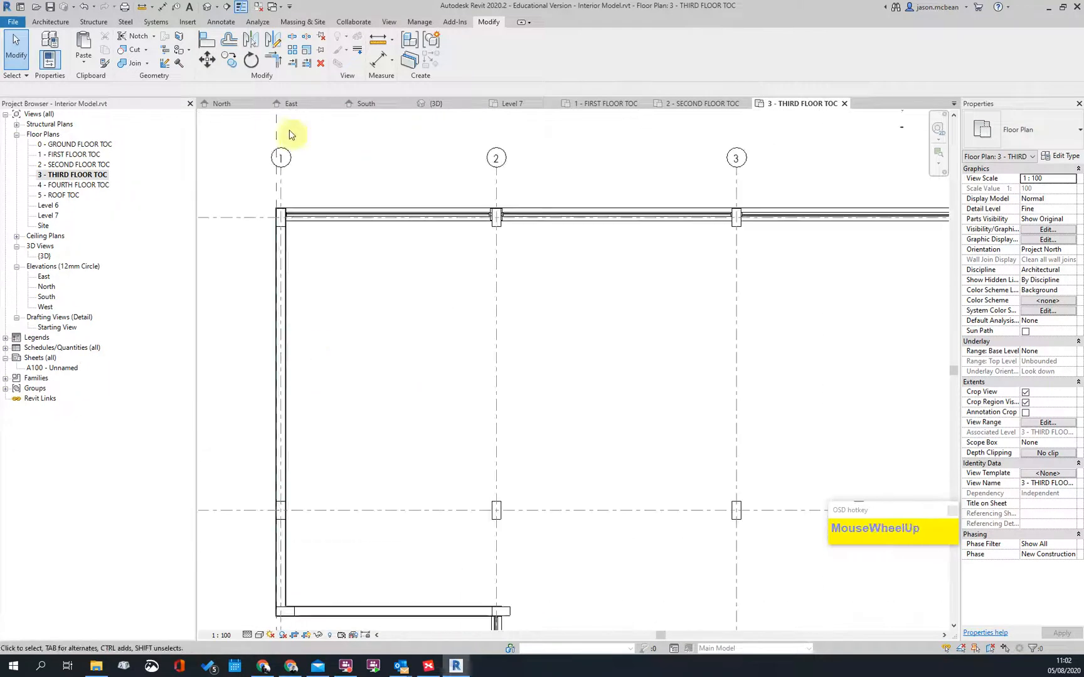
scroll(439, 185, up, 2)
middle_drag(697, 274, 359, 305)
scroll(658, 293, down, 3)
middle_drag(901, 316, 450, 314)
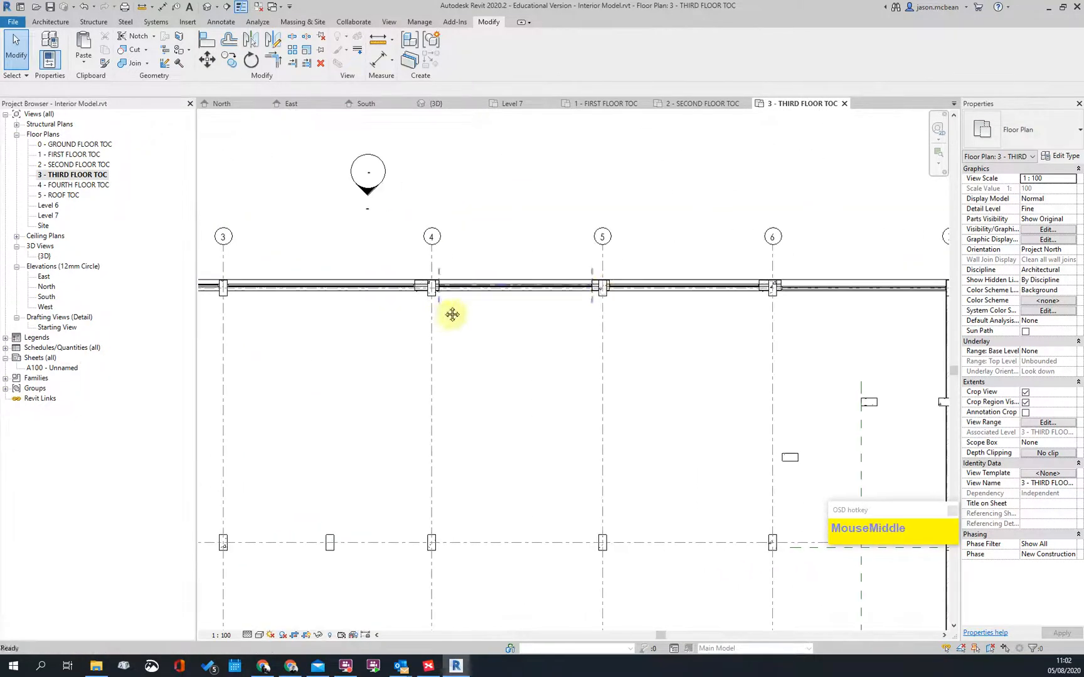
middle_drag(720, 306, 389, 348)
scroll(388, 348, up, 4)
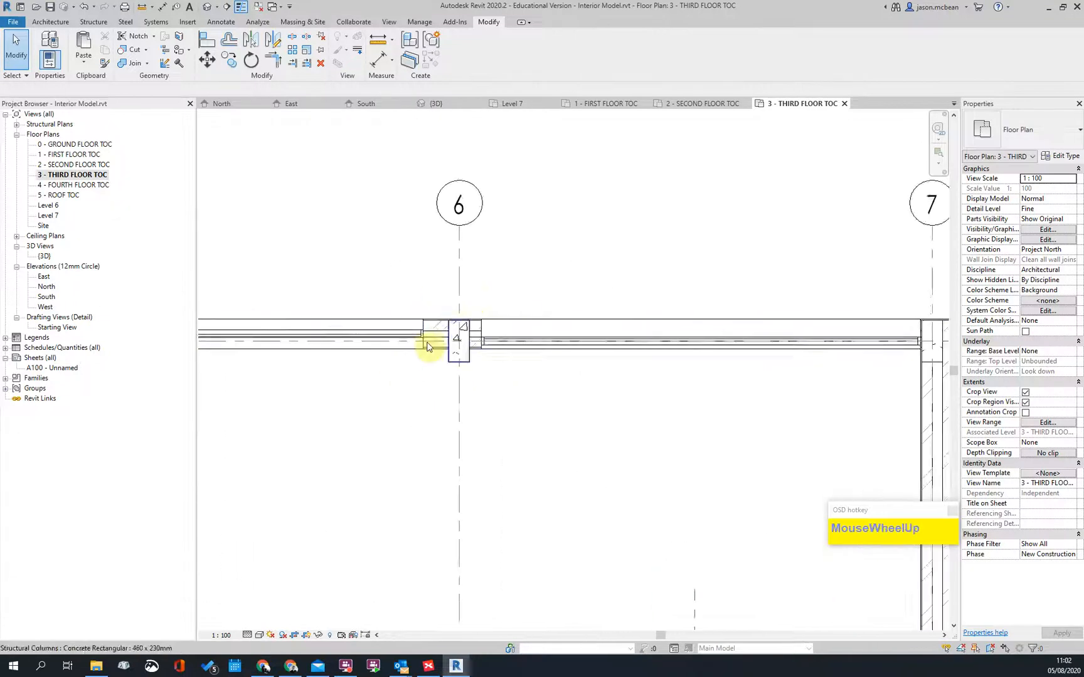
scroll(426, 323, up, 1)
Step: Select the north curtain wall and drag its end toward grid 7
click(426, 323)
drag(447, 321, 497, 325)
scroll(496, 370, down, 3)
scroll(672, 378, up, 4)
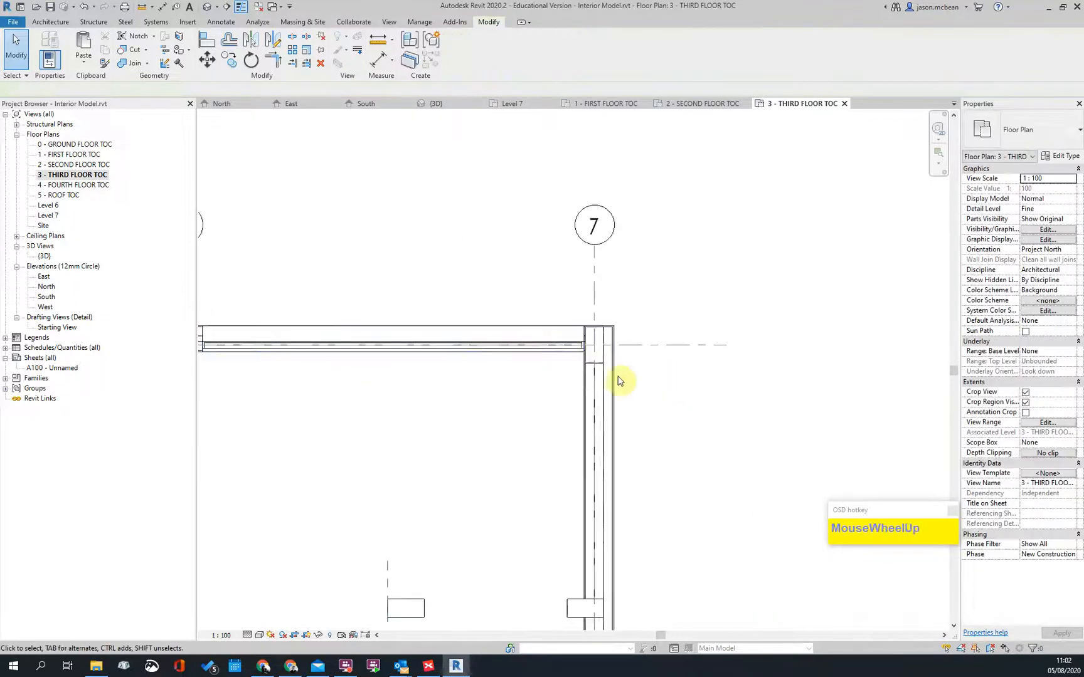
key(Escape)
click(613, 343)
scroll(613, 343, up, 2)
key(Escape)
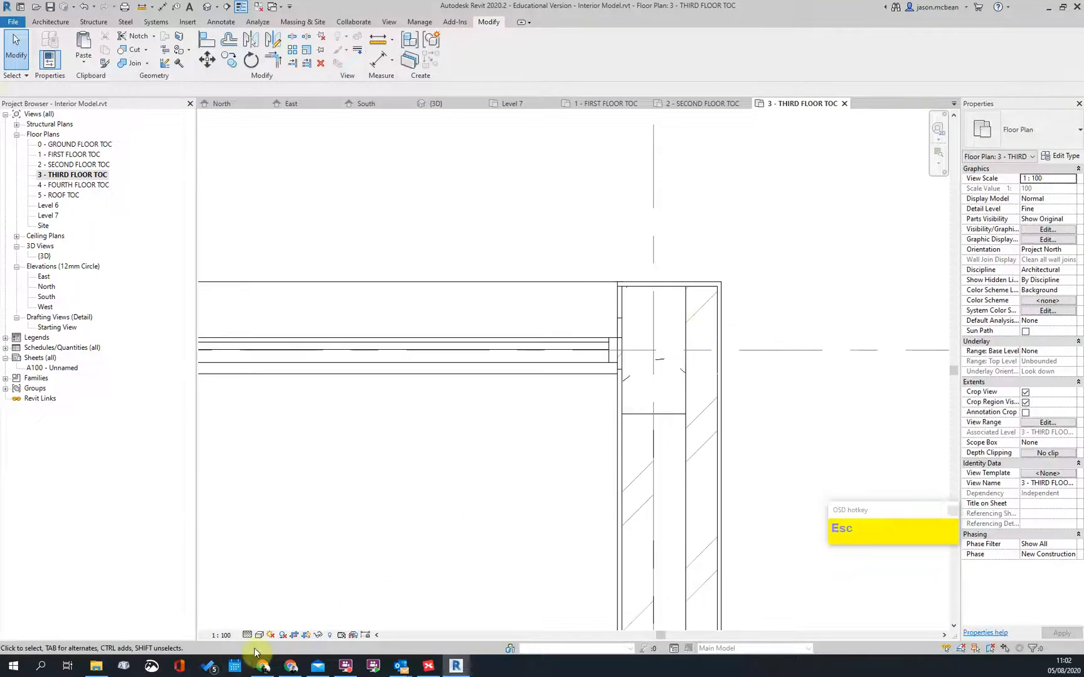
Step: Switch the plan's visual style to Shaded
click(276, 589)
scroll(635, 373, up, 3)
key(Escape)
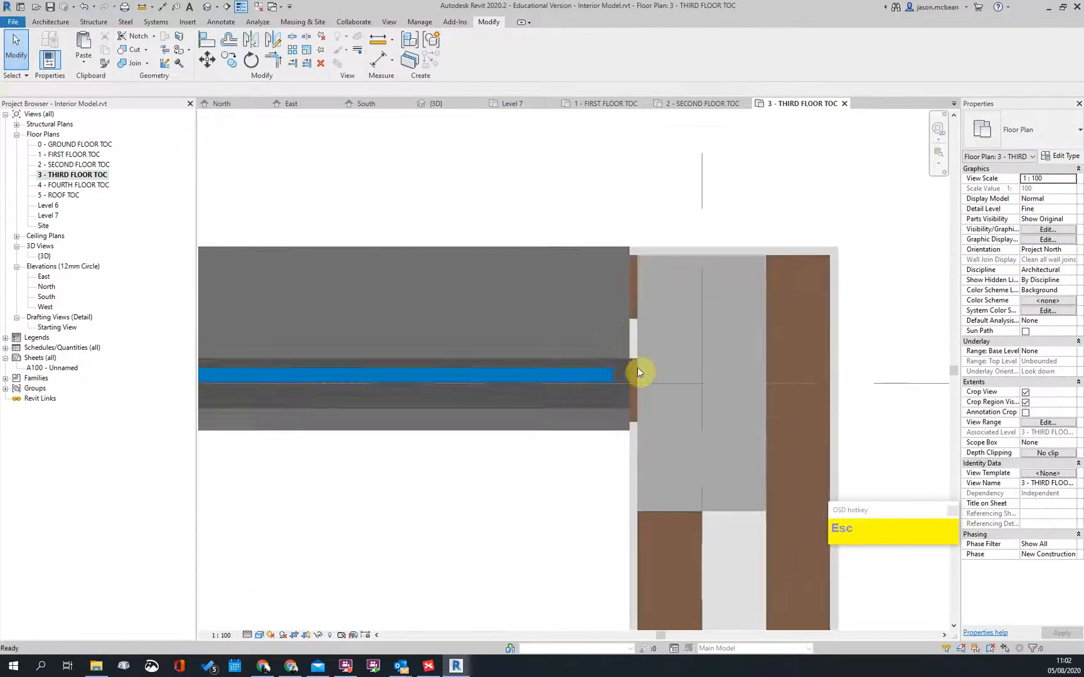
Step: Select the curtain wall at grid 7 and move it by editing its temporary dimension
click(579, 374)
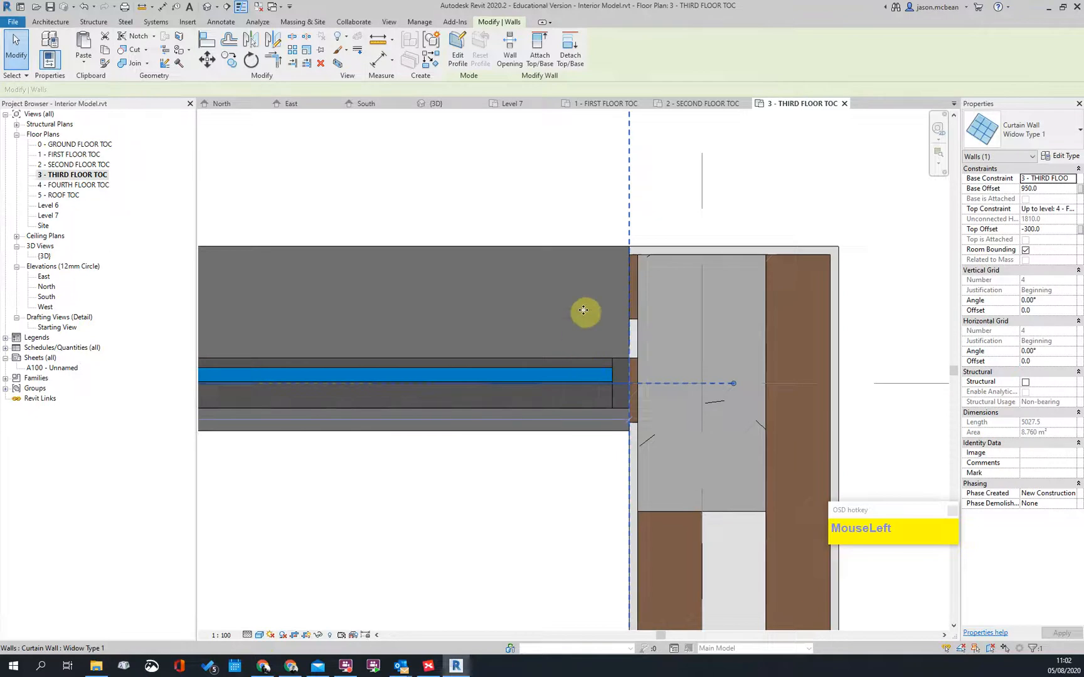
scroll(765, 353, down, 4)
middle_drag(822, 387, 431, 358)
scroll(347, 353, up, 3)
drag(412, 300, 373, 337)
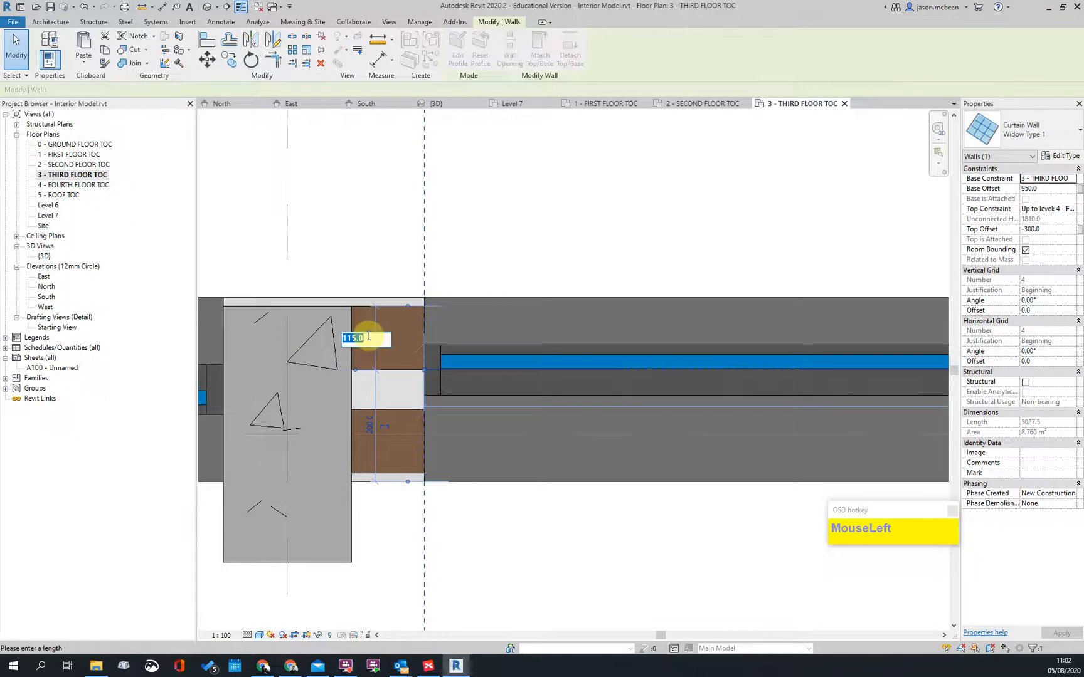
key(Return)
key(Escape)
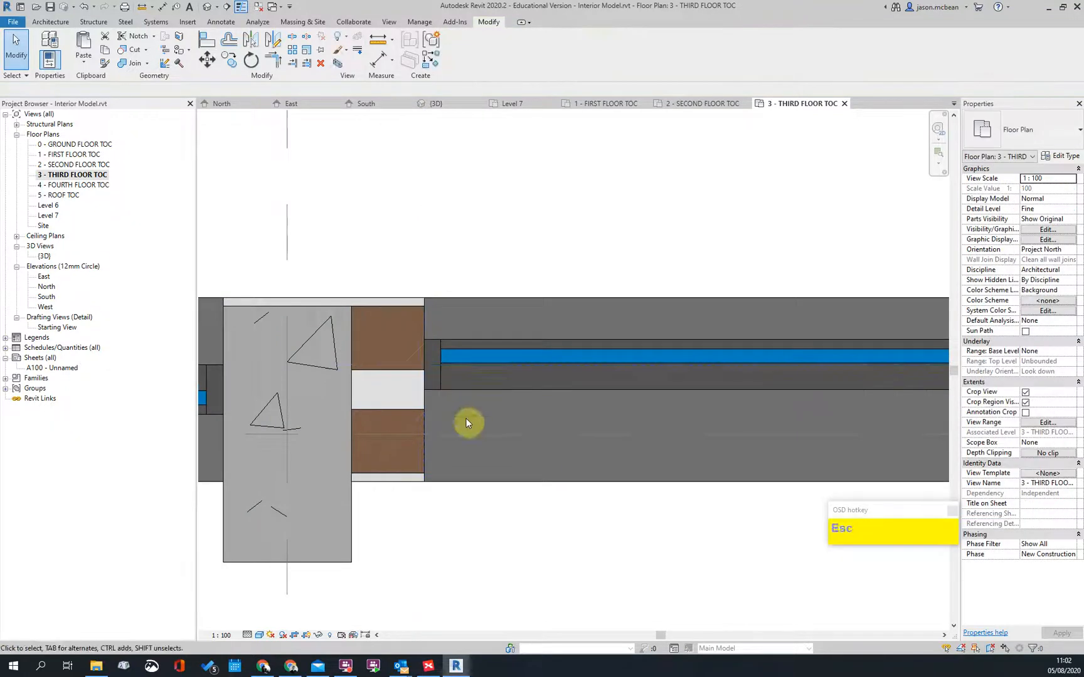
Step: Start the Align command with AL, then cancel it and clear the selection
scroll(584, 390, down, 3)
scroll(584, 391, up, 2)
scroll(585, 392, up, 1)
key(a)
key(l)
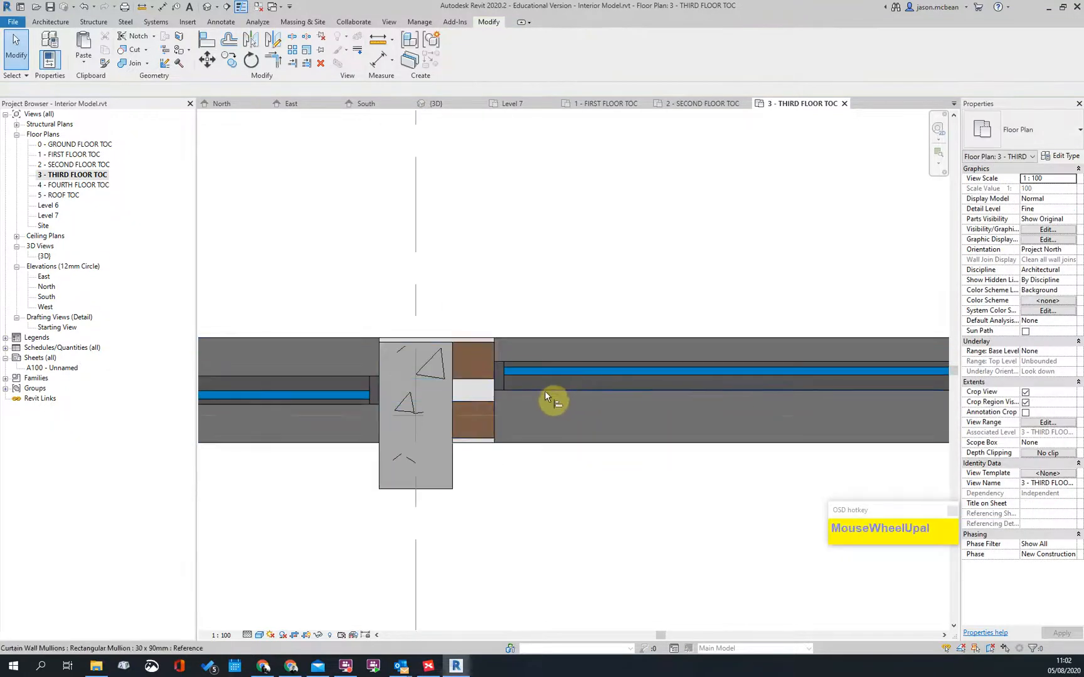
key(Escape)
scroll(562, 394, down, 3)
key(Escape)
Step: Select a curtain wall segment near grid 5 and switch the plan to Consistent Colors
click(355, 406)
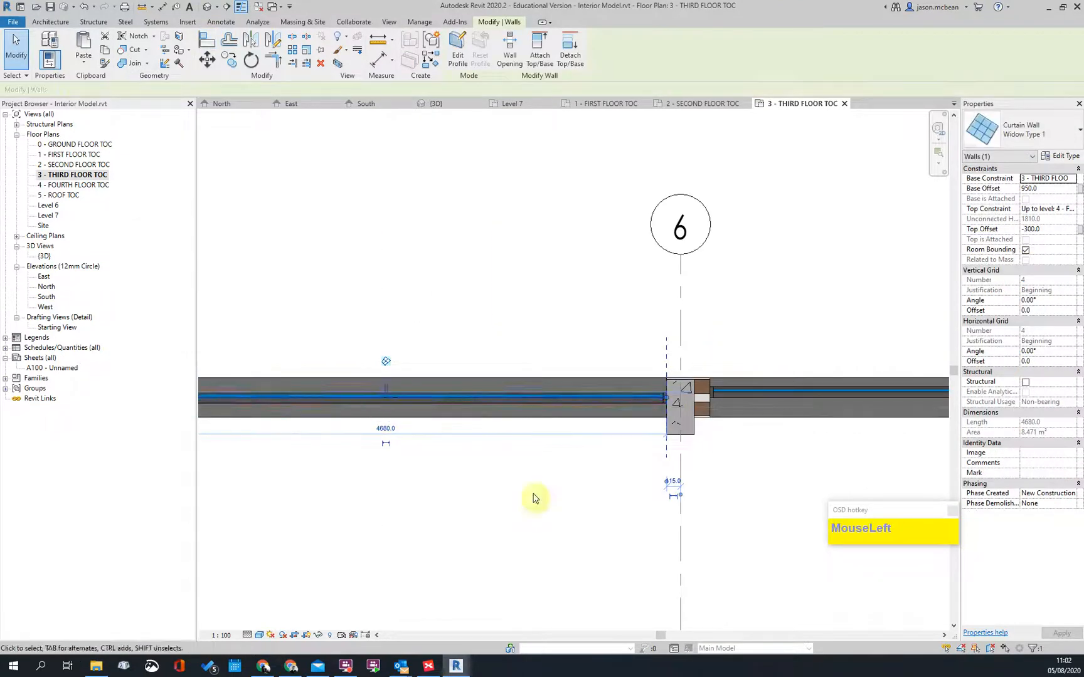
middle_drag(446, 443, 790, 455)
middle_drag(378, 367, 599, 358)
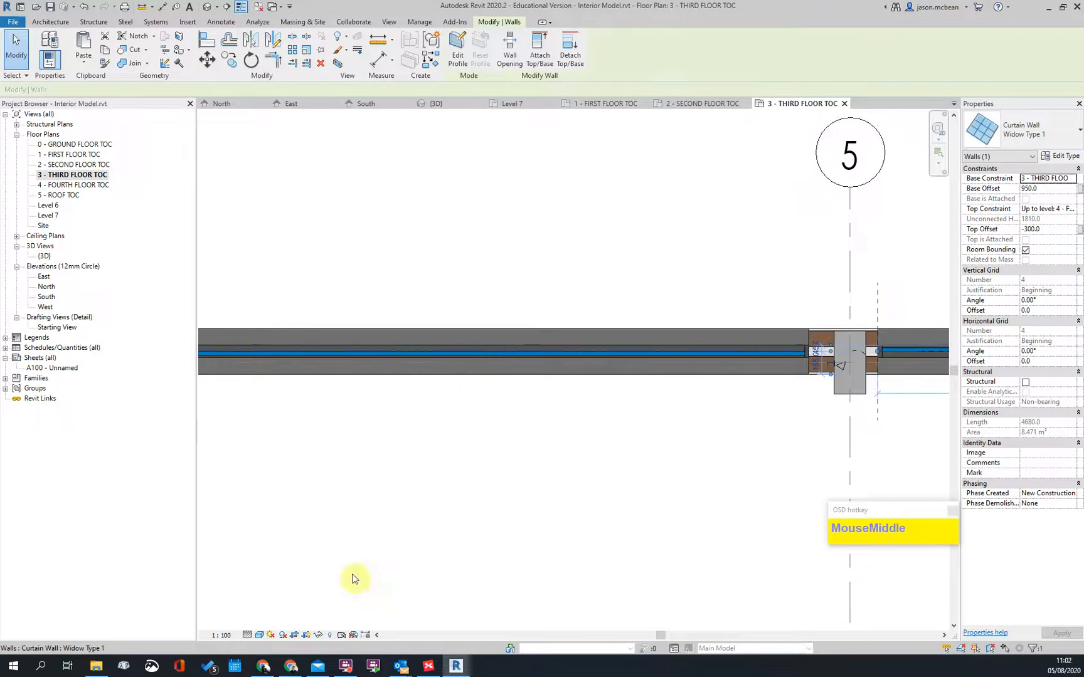
drag(260, 637, 276, 614)
click(276, 601)
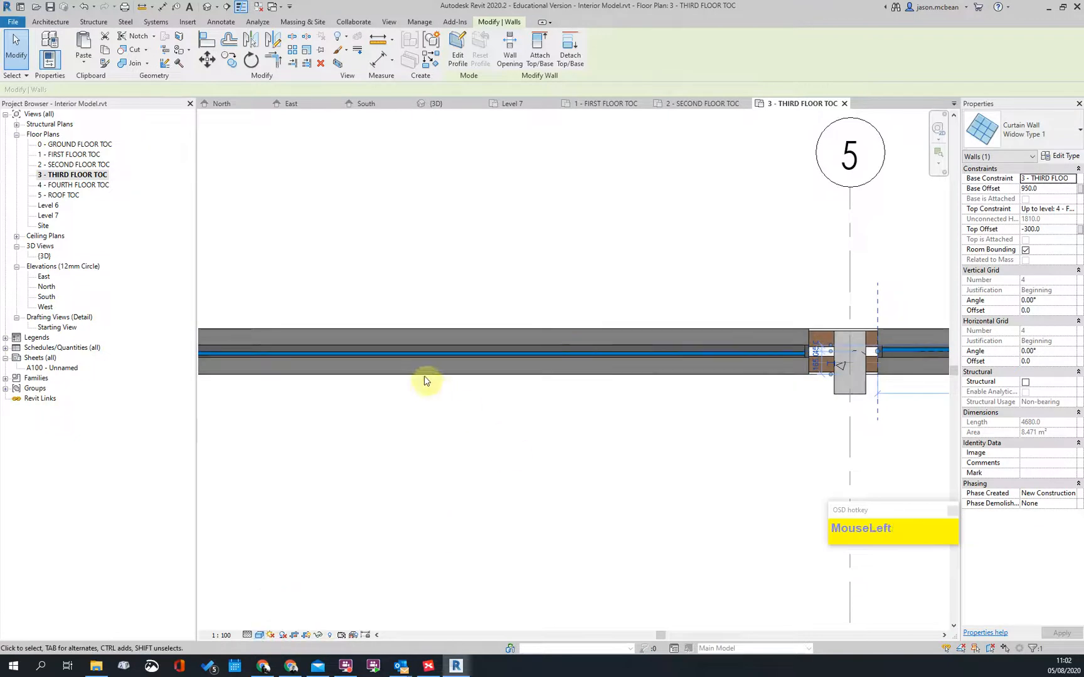
key(Escape)
Step: Check the long curtain wall's length by panning from grid 4 to grid 3, then back toward grids 5–7
click(363, 351)
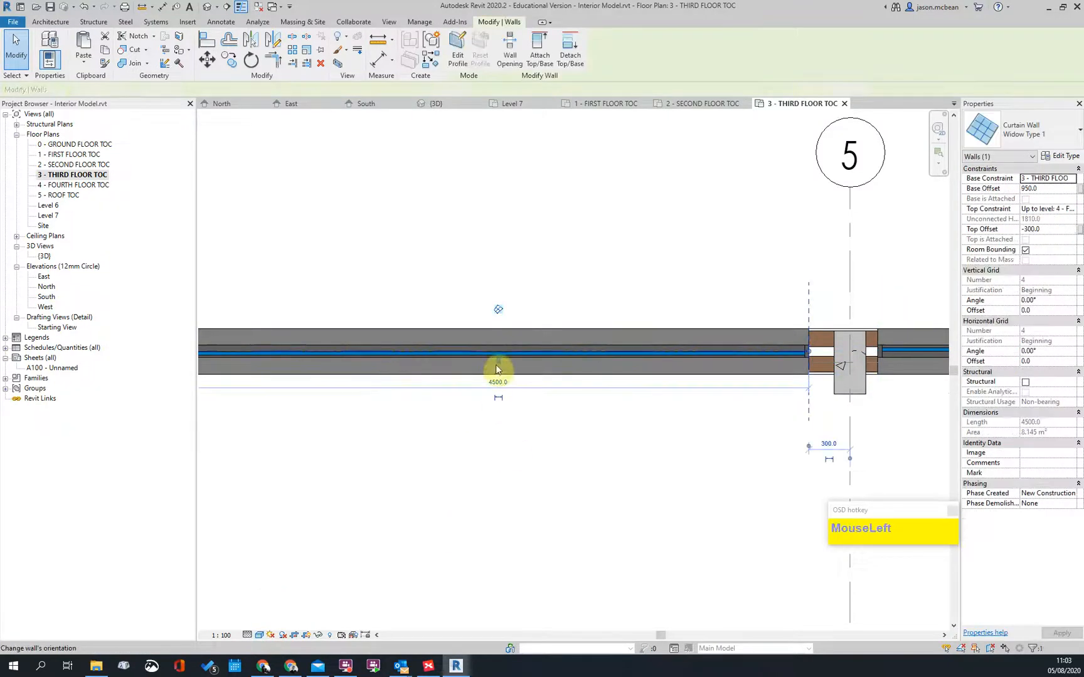
scroll(709, 406, down, 3)
middle_drag(399, 421, 448, 429)
scroll(420, 373, up, 2)
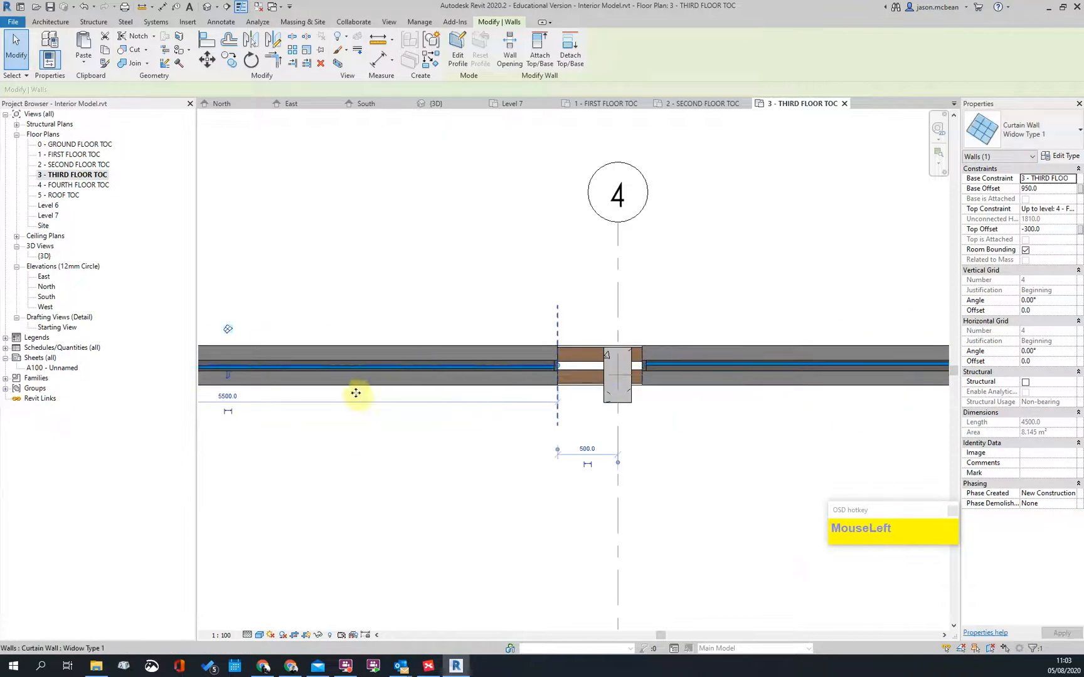
scroll(806, 450, down, 3)
middle_drag(496, 477, 745, 452)
scroll(419, 357, up, 4)
scroll(732, 387, down, 5)
scroll(314, 399, up, 2)
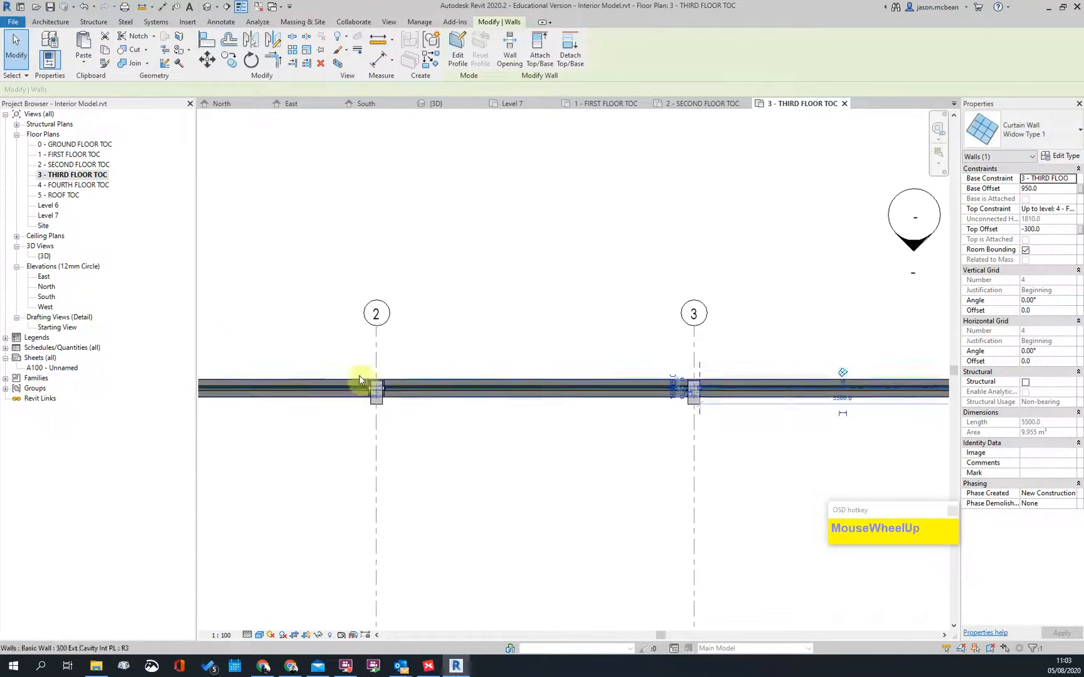
scroll(382, 375, down, 3)
scroll(586, 407, up, 1)
scroll(694, 417, up, 2)
middle_drag(694, 416, 106, 430)
middle_drag(836, 418, 360, 412)
scroll(587, 404, up, 1)
middle_drag(588, 404, 336, 387)
scroll(336, 387, down, 5)
key(Escape)
scroll(521, 407, up, 5)
scroll(500, 380, up, 2)
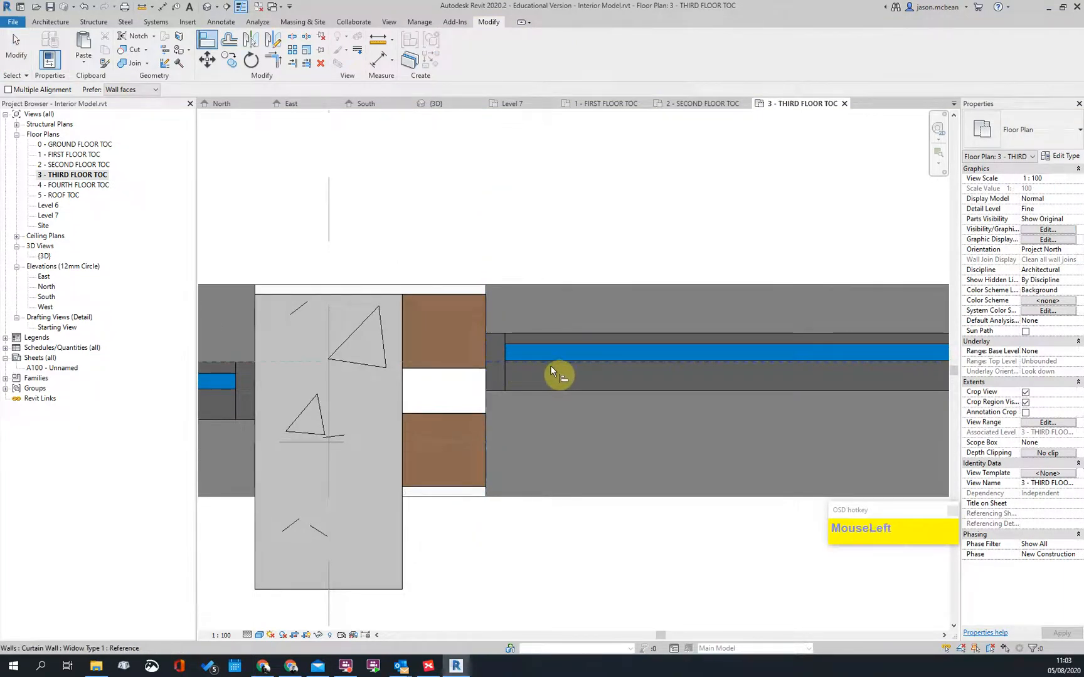
Step: Align the left curtain wall segment with the chosen reference line
scroll(682, 394, down, 3)
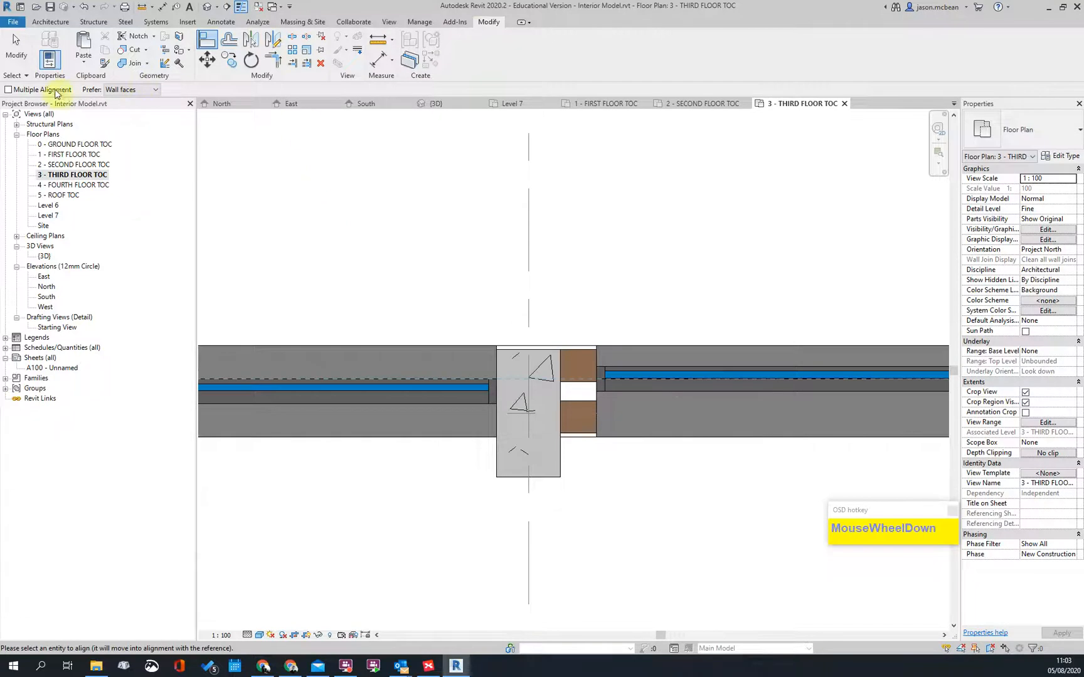
scroll(462, 399, up, 1)
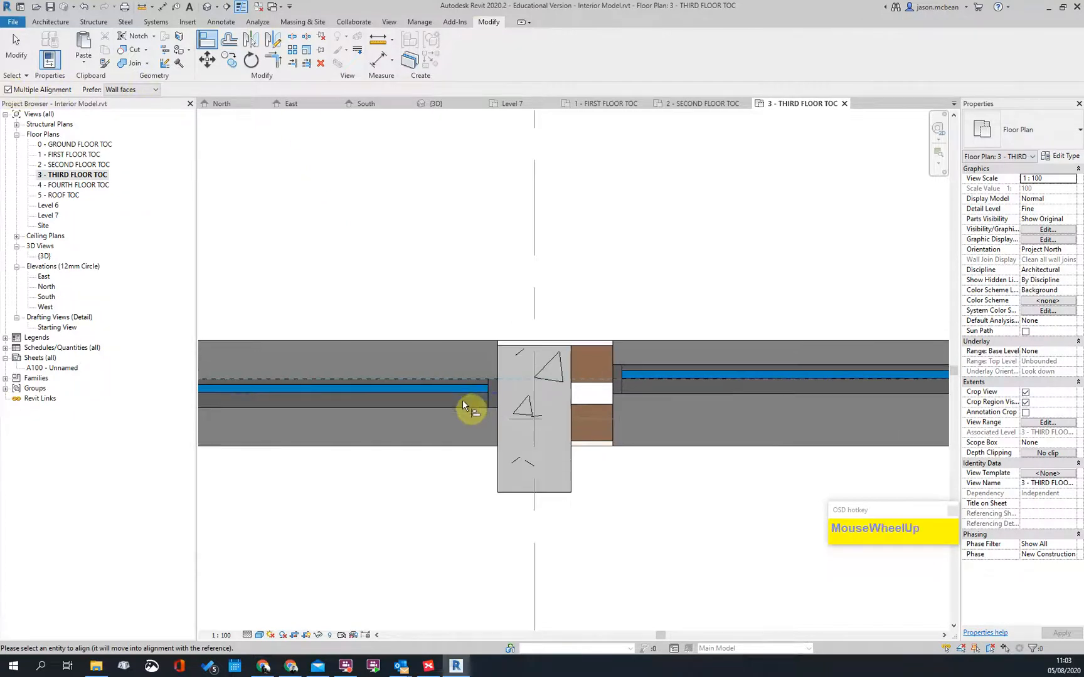
click(460, 395)
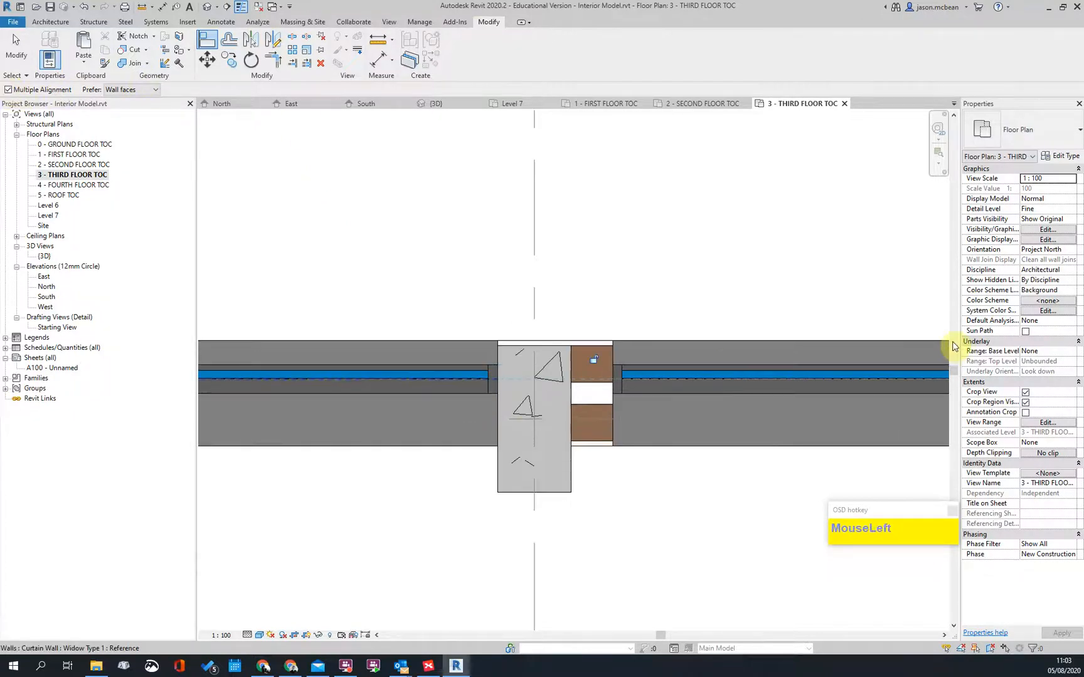
Step: At the grid 5 column, align the curtain wall segment to the neighbouring wall line
scroll(944, 376, down, 6)
middle_drag(431, 415, 640, 394)
scroll(548, 376, up, 4)
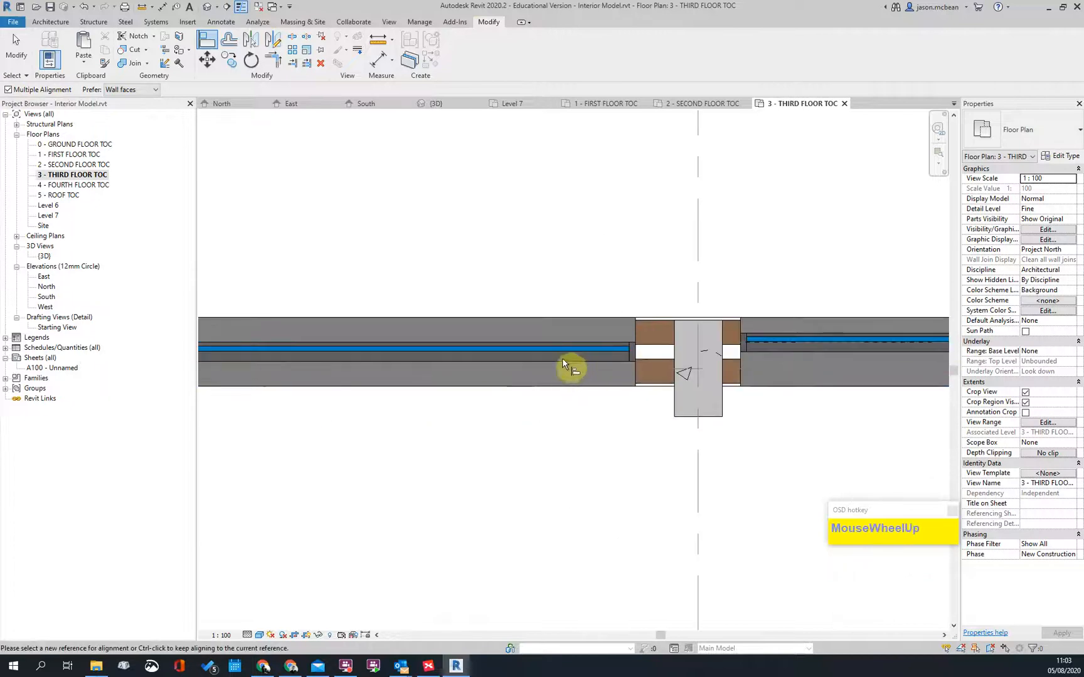
scroll(562, 361, up, 2)
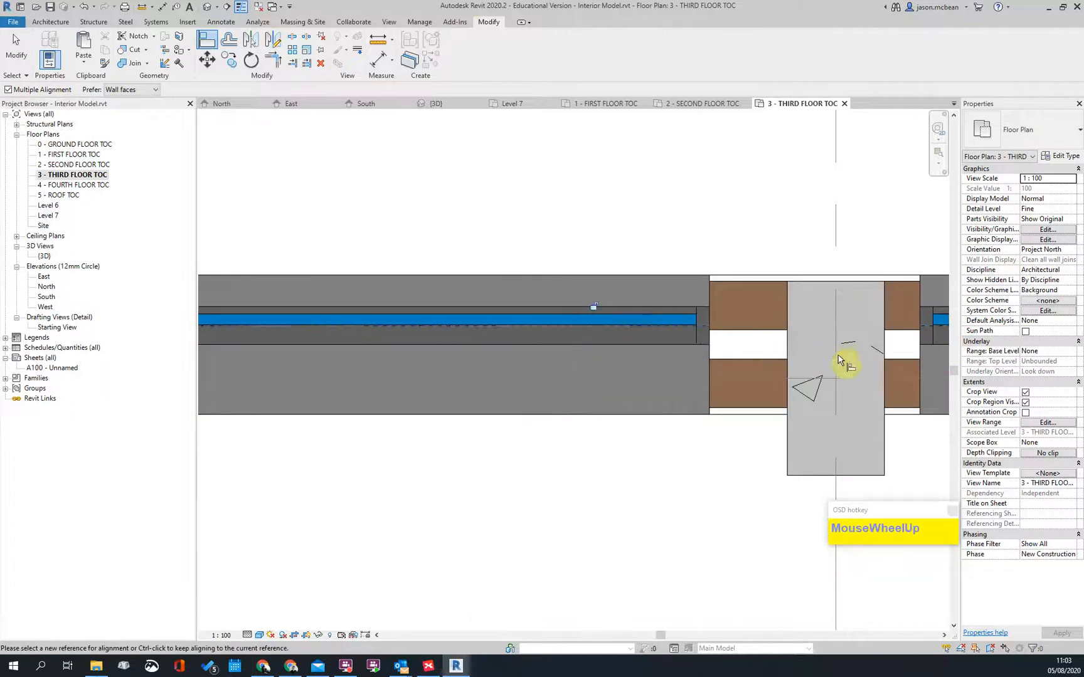
scroll(841, 357, down, 4)
scroll(386, 358, up, 2)
scroll(370, 362, up, 1)
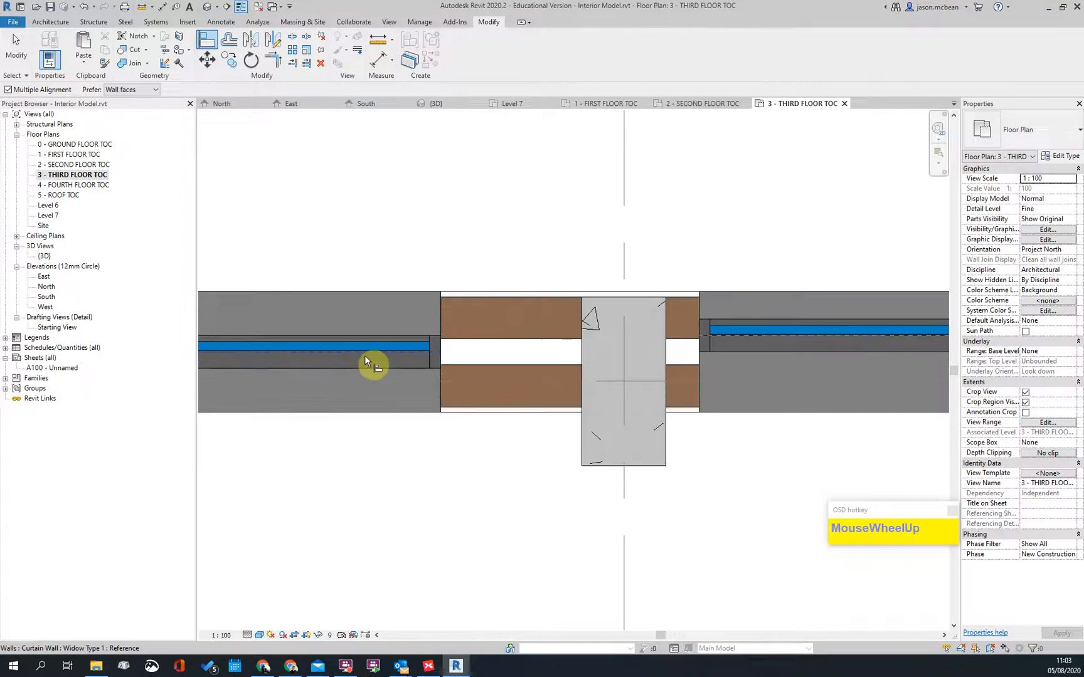
click(718, 345)
scroll(792, 342, down, 4)
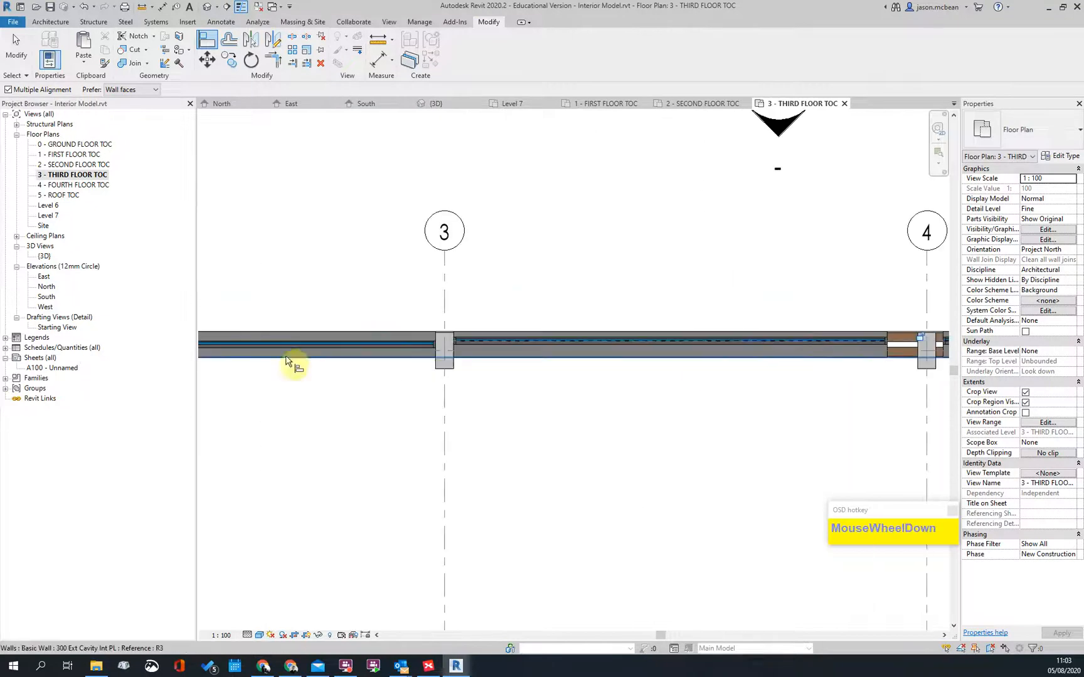
scroll(518, 347, up, 3)
click(518, 336)
scroll(842, 353, down, 4)
scroll(477, 344, up, 3)
scroll(706, 358, down, 1)
scroll(356, 355, down, 2)
Step: Exit Align and look over the third-floor plan, including the courtyard's lower wall corner
scroll(339, 285, up, 3)
scroll(342, 282, down, 3)
key(Escape)
scroll(414, 314, down, 3)
middle_drag(464, 476, 462, 113)
scroll(486, 300, up, 3)
scroll(401, 282, up, 4)
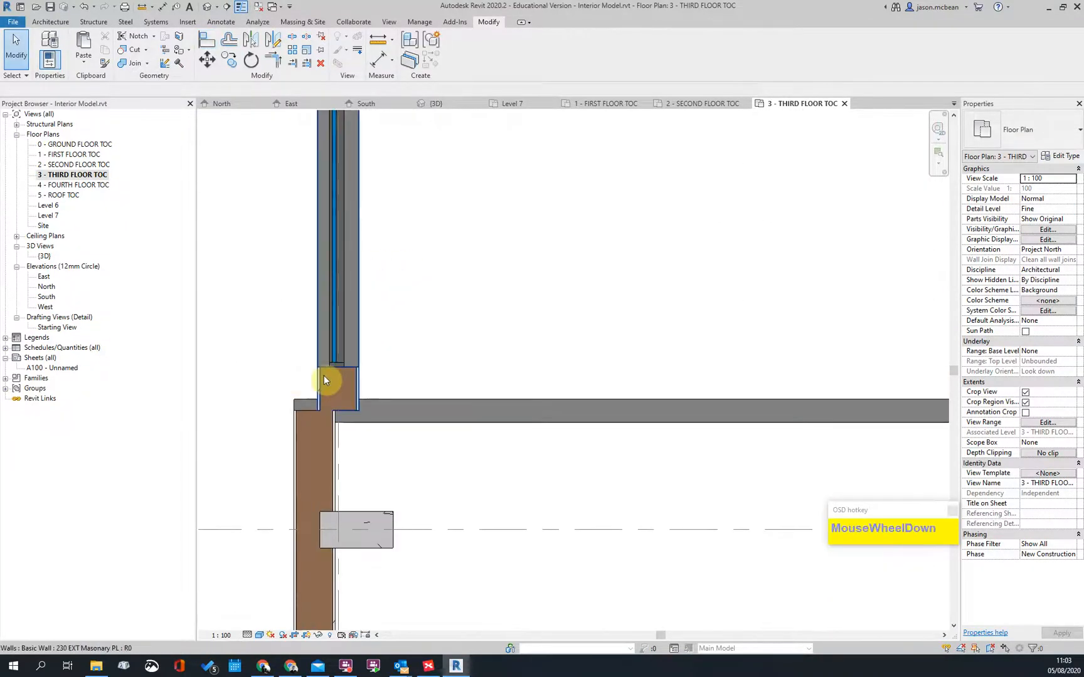
scroll(571, 320, down, 5)
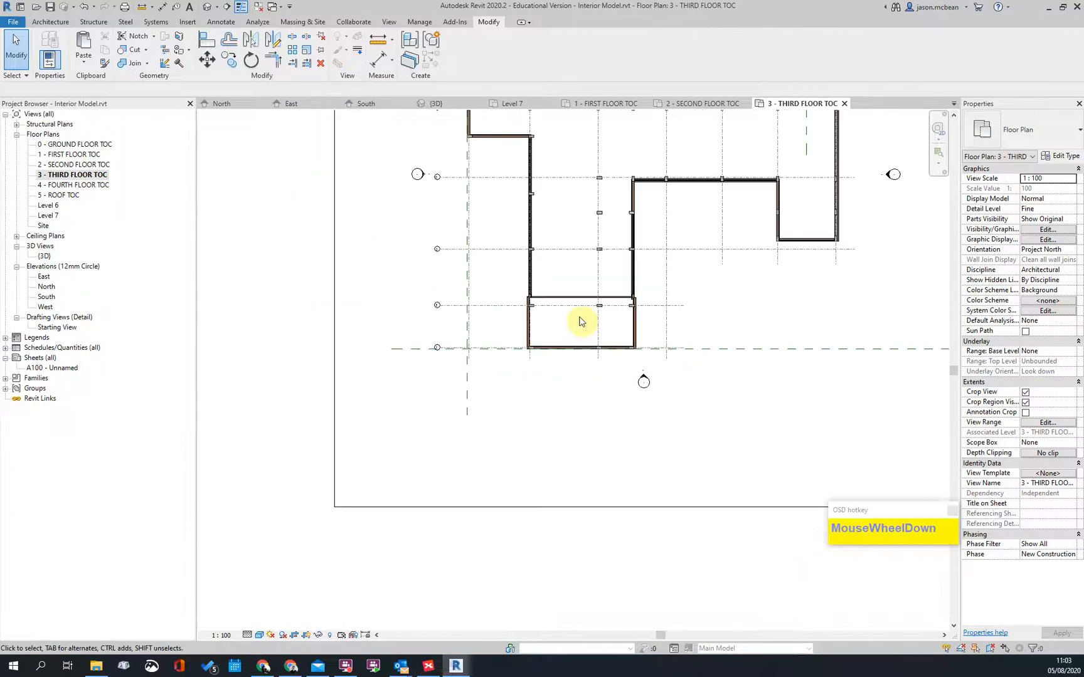
scroll(520, 443, down, 2)
scroll(496, 350, up, 4)
scroll(562, 273, down, 4)
scroll(667, 290, up, 5)
scroll(666, 289, up, 2)
scroll(662, 188, down, 4)
scroll(690, 326, up, 4)
scroll(723, 248, down, 1)
scroll(723, 248, down, 4)
scroll(445, 249, up, 2)
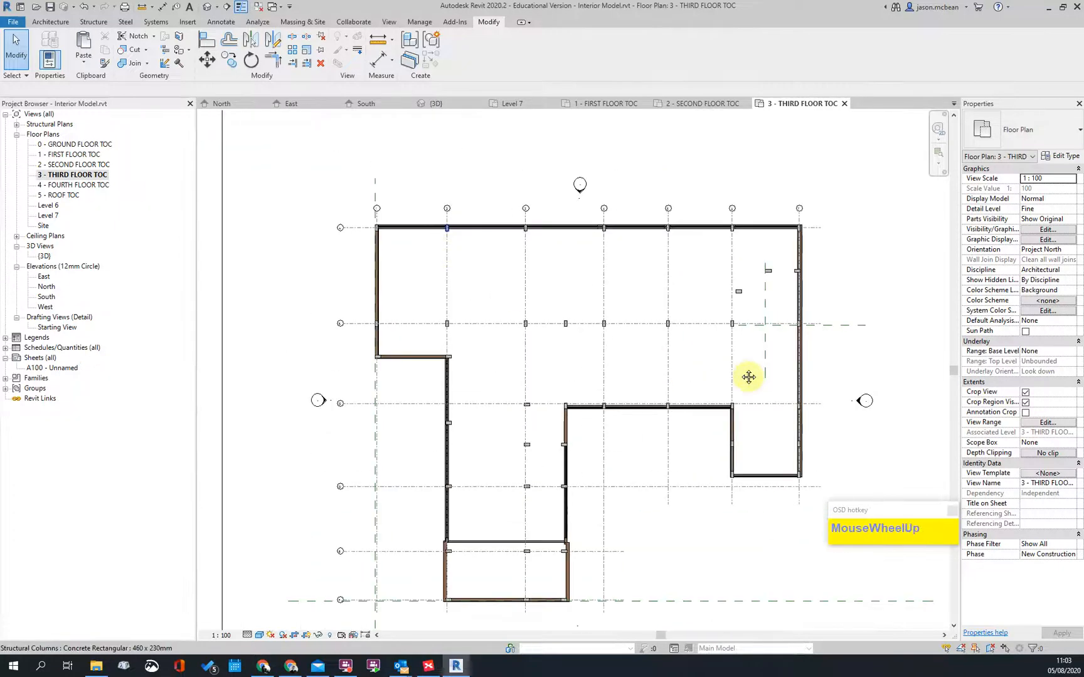
middle_drag(749, 377, 716, 342)
scroll(734, 276, up, 4)
scroll(733, 295, down, 3)
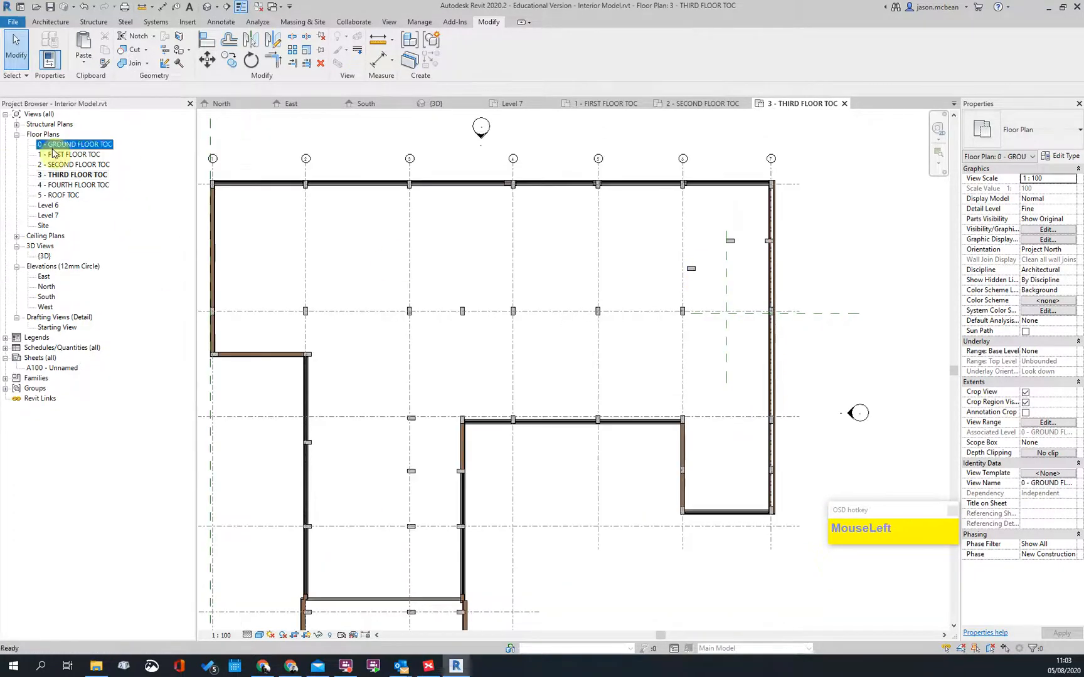
Step: Open the 0 - GROUND FLOOR TOC plan and zoom in on the stair beside the toilets
double_click(56, 144)
scroll(712, 280, down, 3)
scroll(648, 443, up, 1)
scroll(735, 412, up, 4)
middle_drag(735, 412, 728, 215)
scroll(654, 261, up, 3)
scroll(765, 565, down, 5)
scroll(728, 215, down, 3)
middle_drag(410, 624, 570, 484)
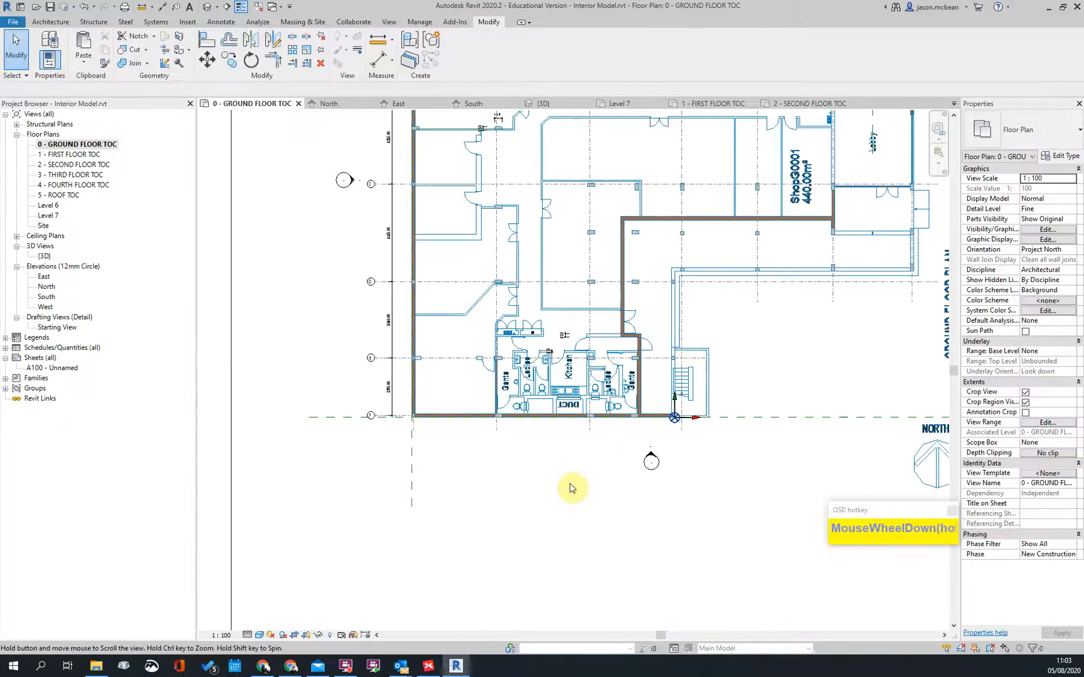
scroll(658, 282, up, 6)
scroll(580, 399, down, 6)
scroll(634, 310, up, 6)
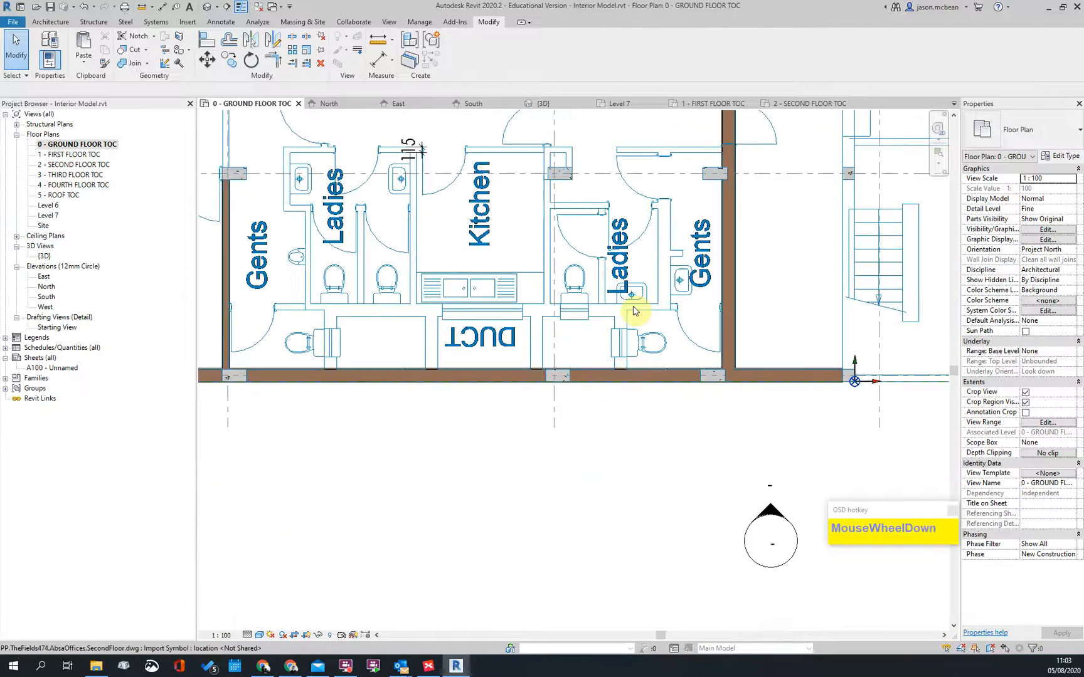
scroll(635, 309, down, 4)
middle_drag(753, 138, 516, 365)
scroll(515, 365, down, 3)
scroll(634, 222, up, 3)
scroll(748, 271, down, 4)
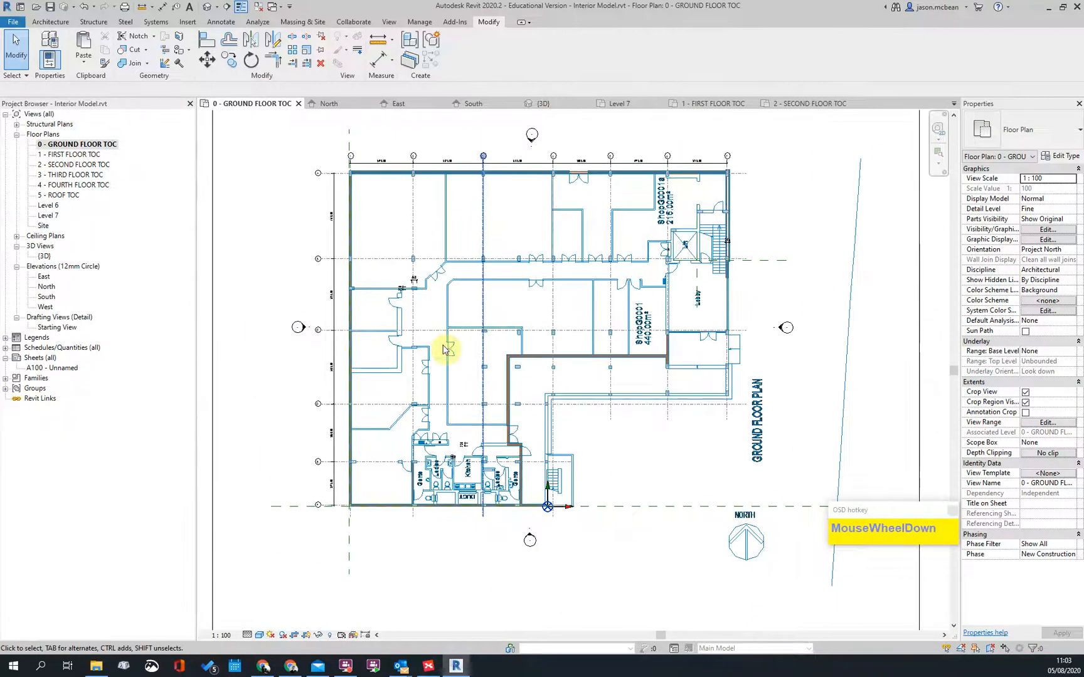
scroll(593, 467, up, 3)
scroll(726, 423, up, 2)
middle_drag(726, 424, 536, 414)
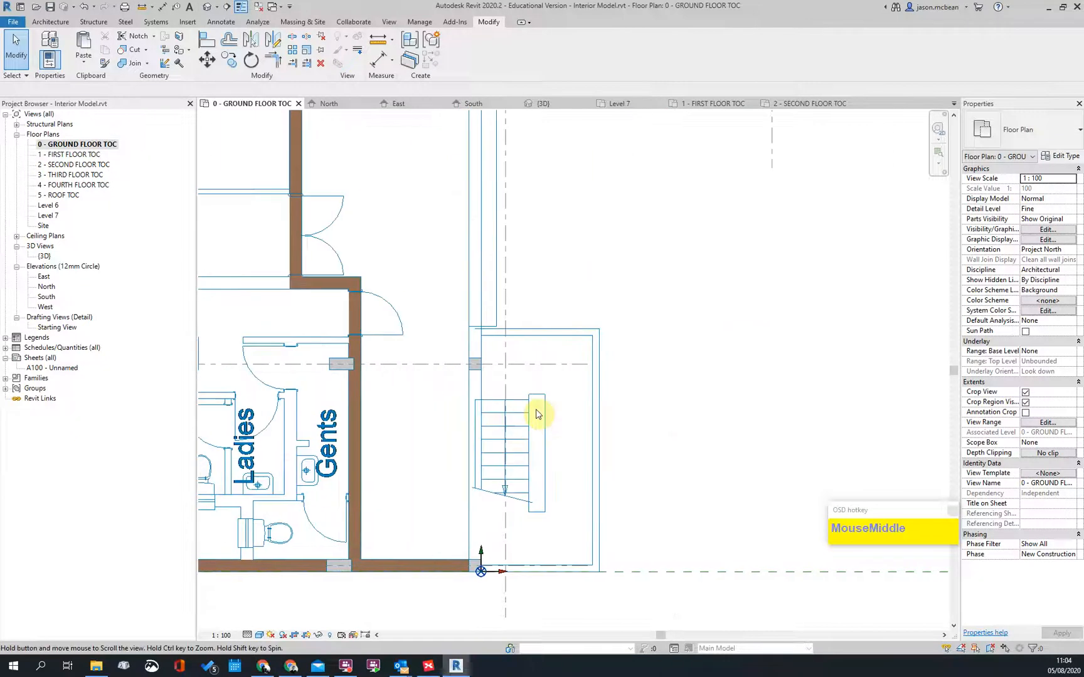
scroll(504, 387, down, 2)
middle_drag(515, 293, 450, 302)
scroll(456, 477, up, 2)
scroll(445, 331, down, 2)
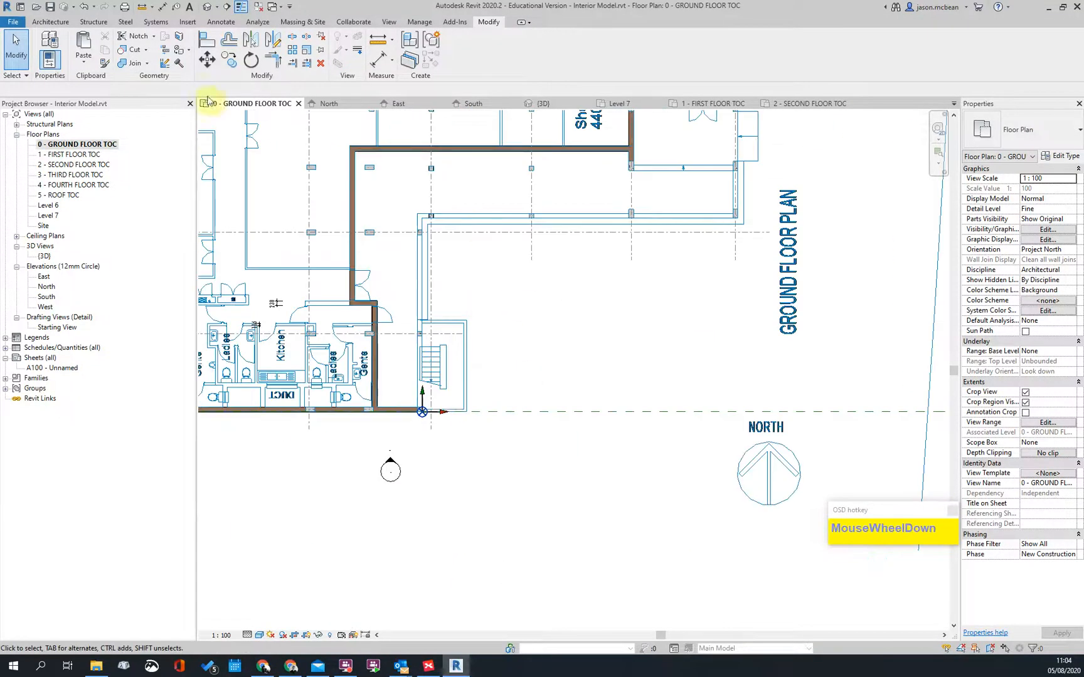
Step: Start a stair with the Insitu_Concrete_150mm_Waist type and open its Type Properties
click(44, 23)
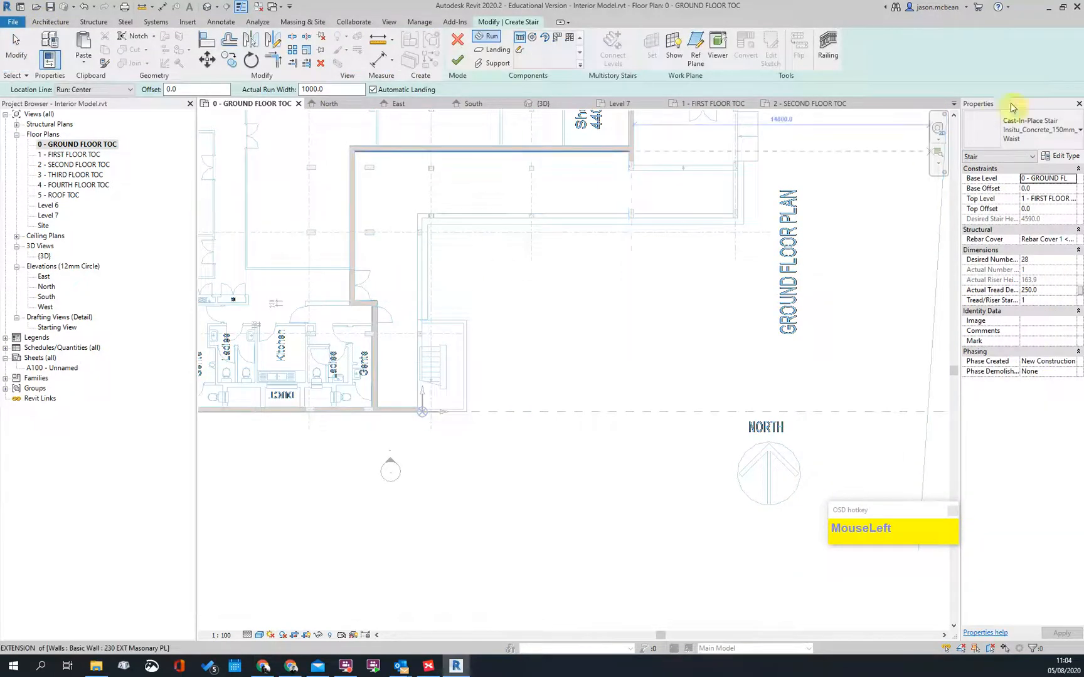
click(1028, 130)
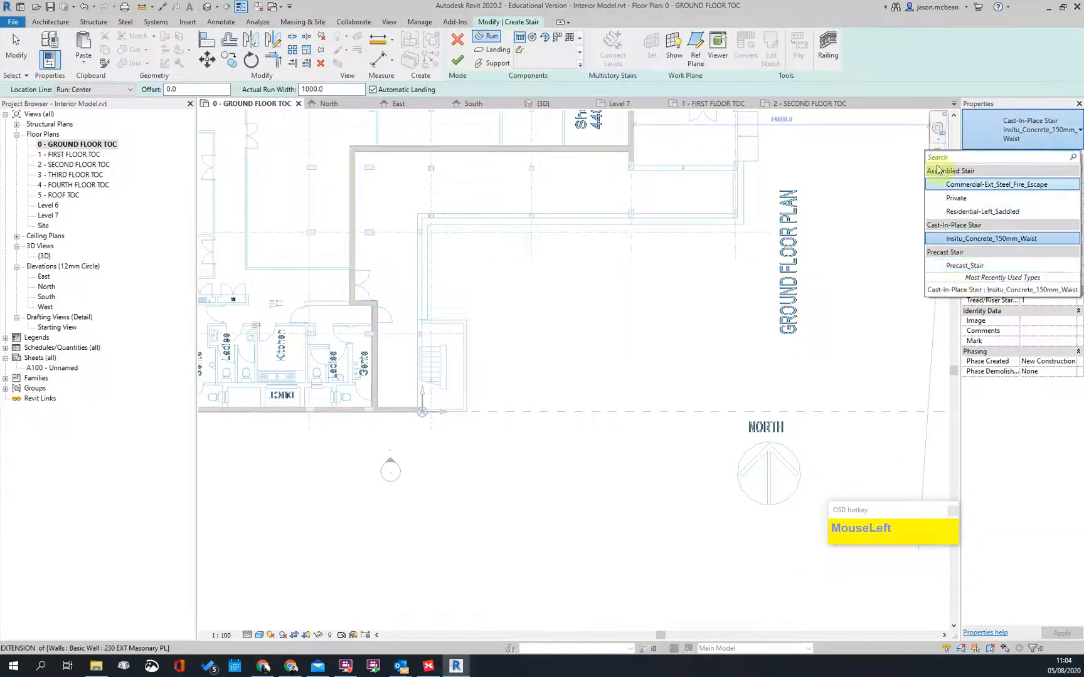
click(976, 240)
click(1066, 157)
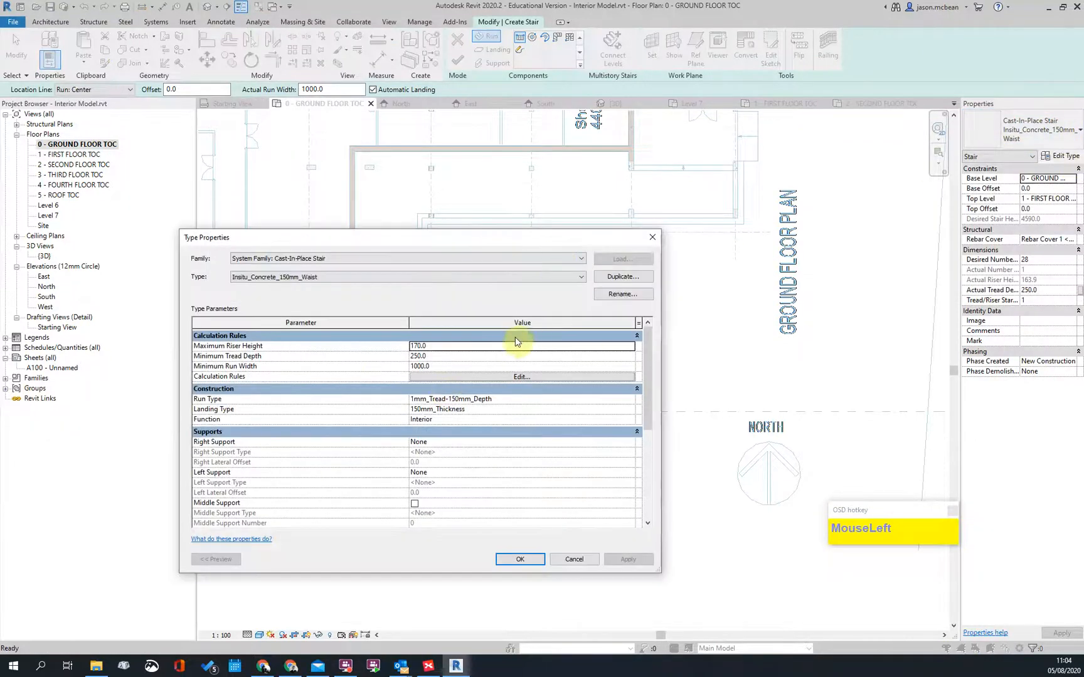
Step: Check the stair type's run width, 170.0 maximum riser height and 250.0 minimum tread depth
scroll(464, 342, down, 2)
scroll(503, 338, up, 2)
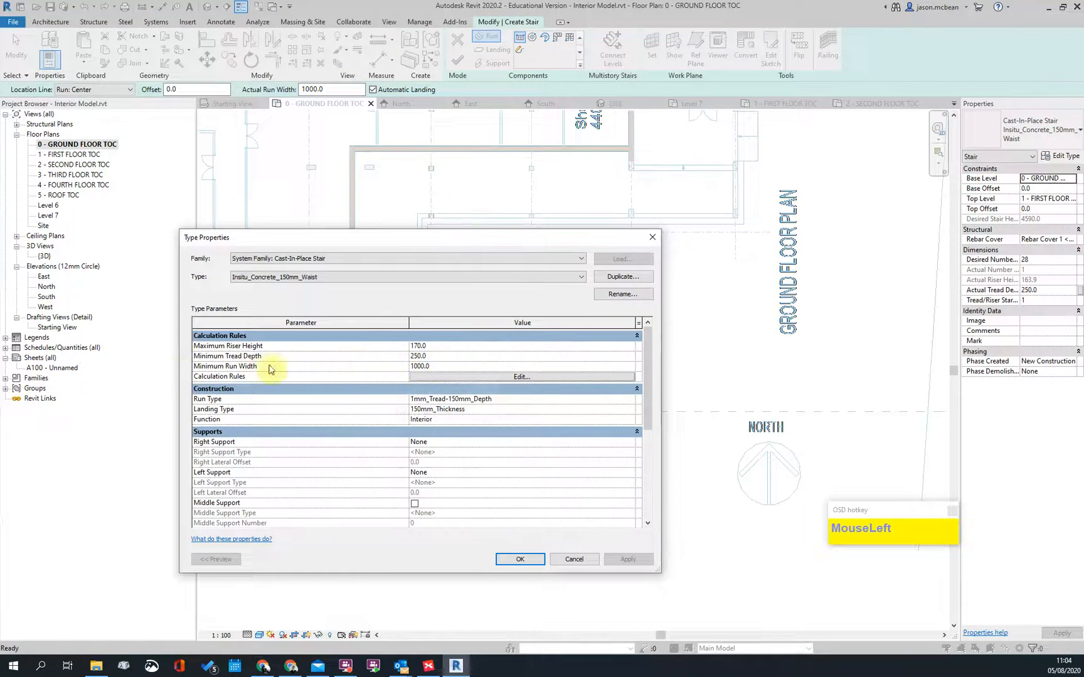
click(447, 367)
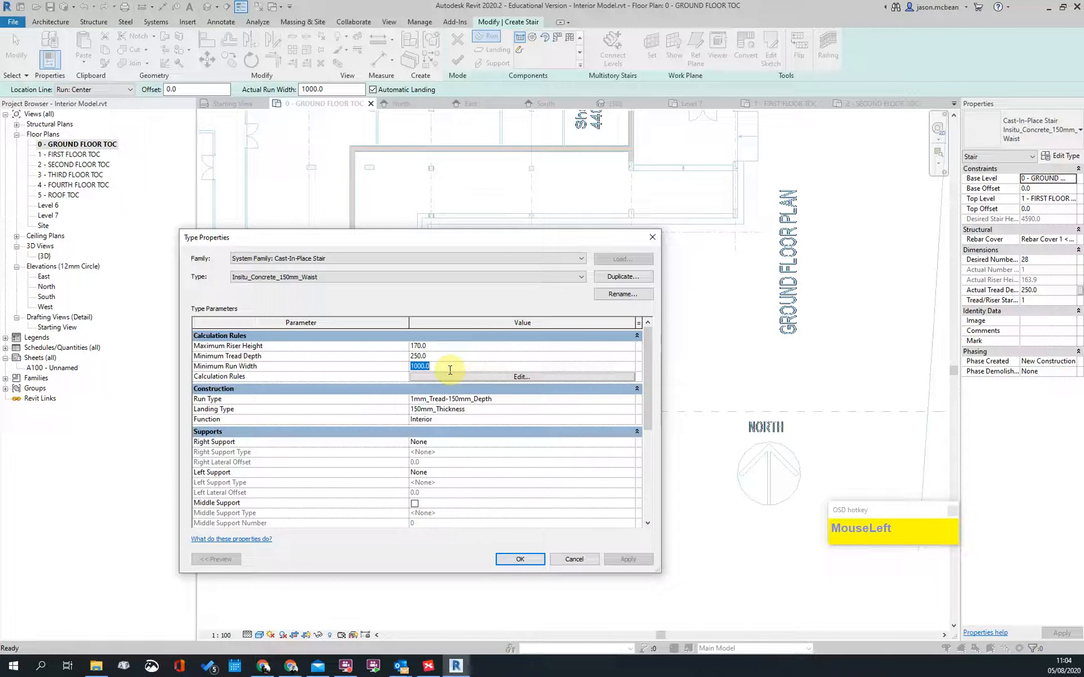
click(446, 346)
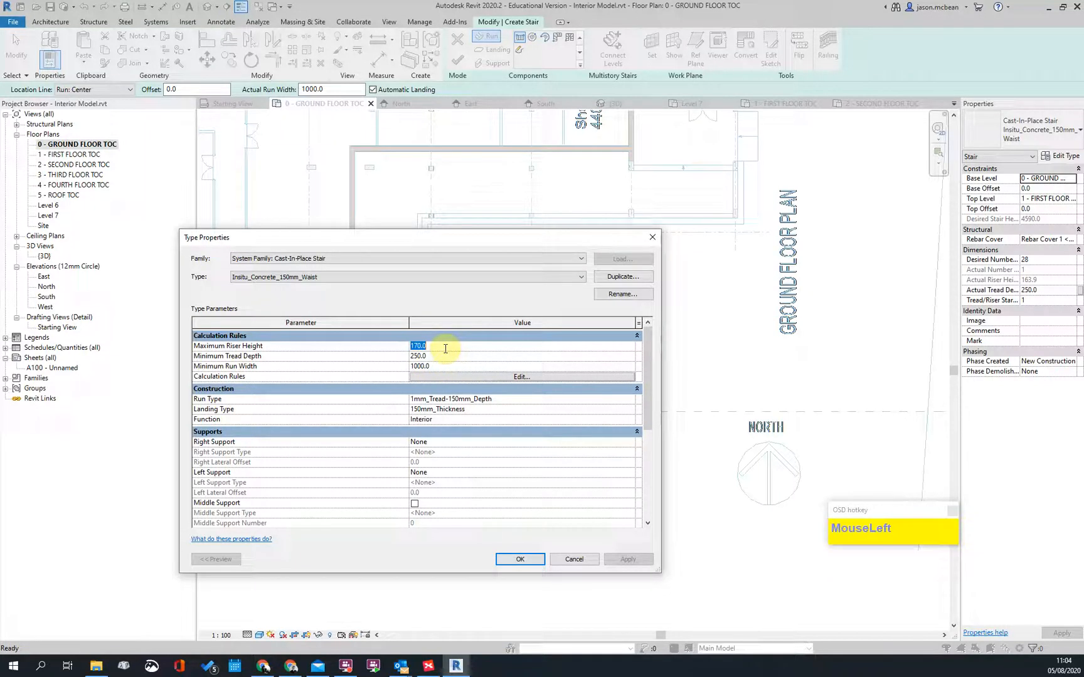
click(445, 356)
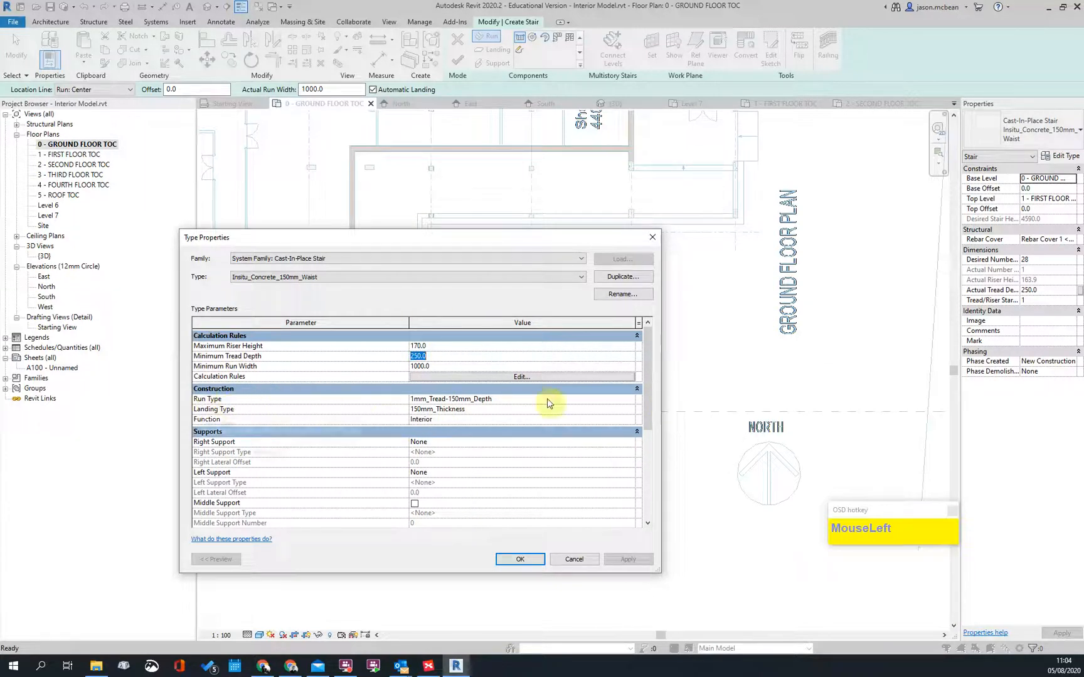
Step: Set the 1mm_Tread-150mm_Depth run type's tread thickness to 0.0 and confirm both dialogs
click(630, 401)
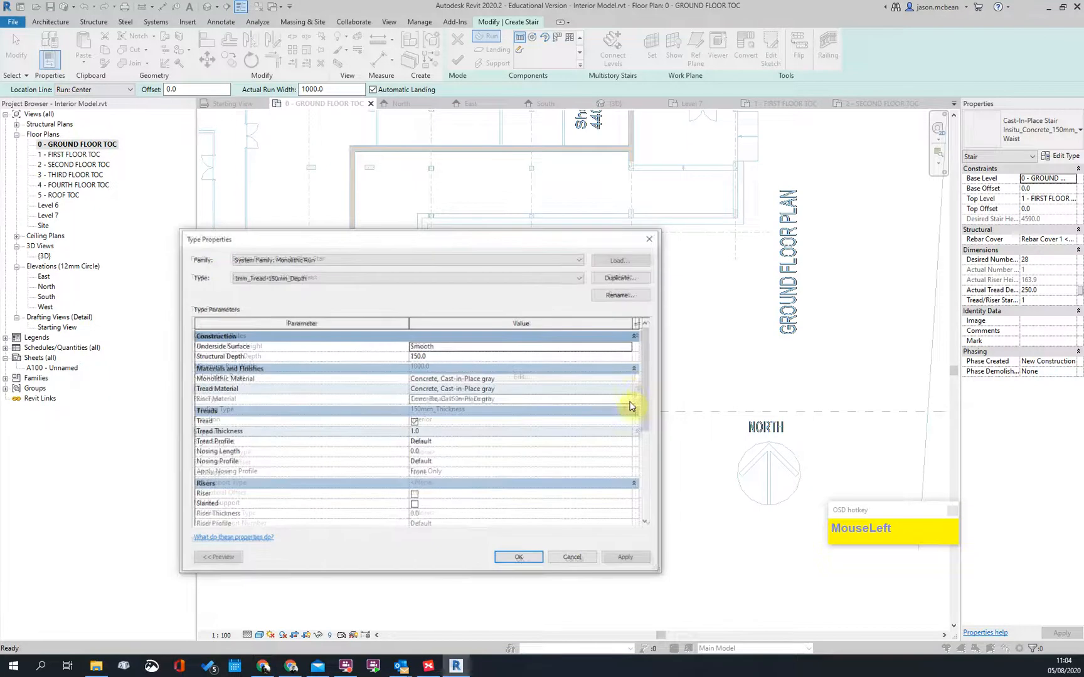
click(492, 276)
click(491, 276)
click(414, 422)
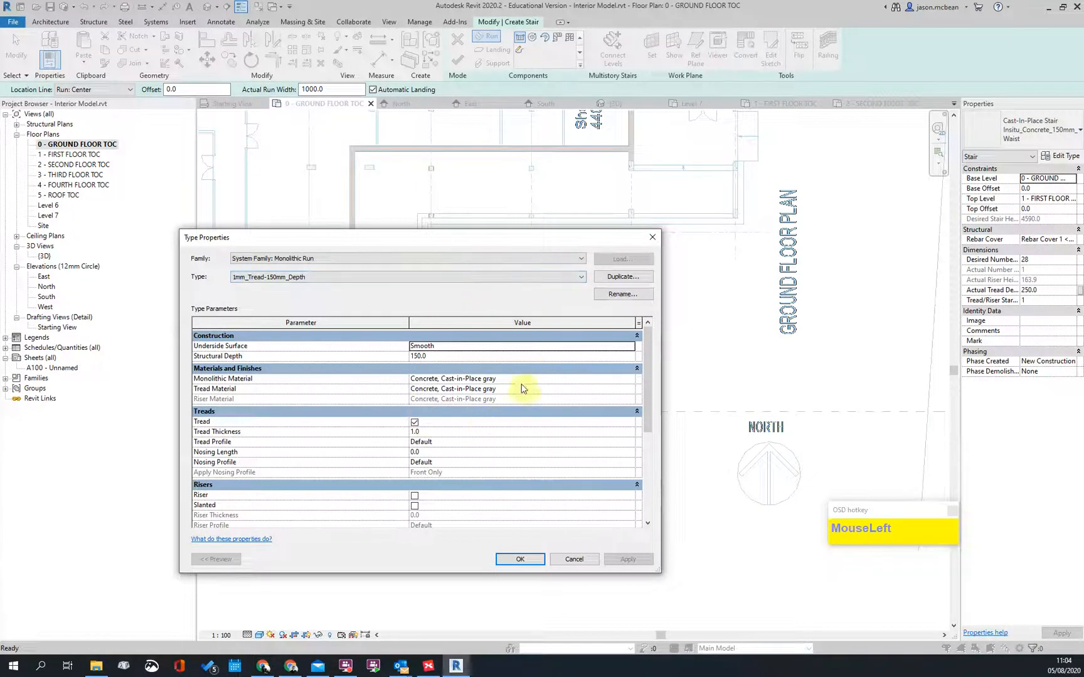
click(477, 432)
key(Return)
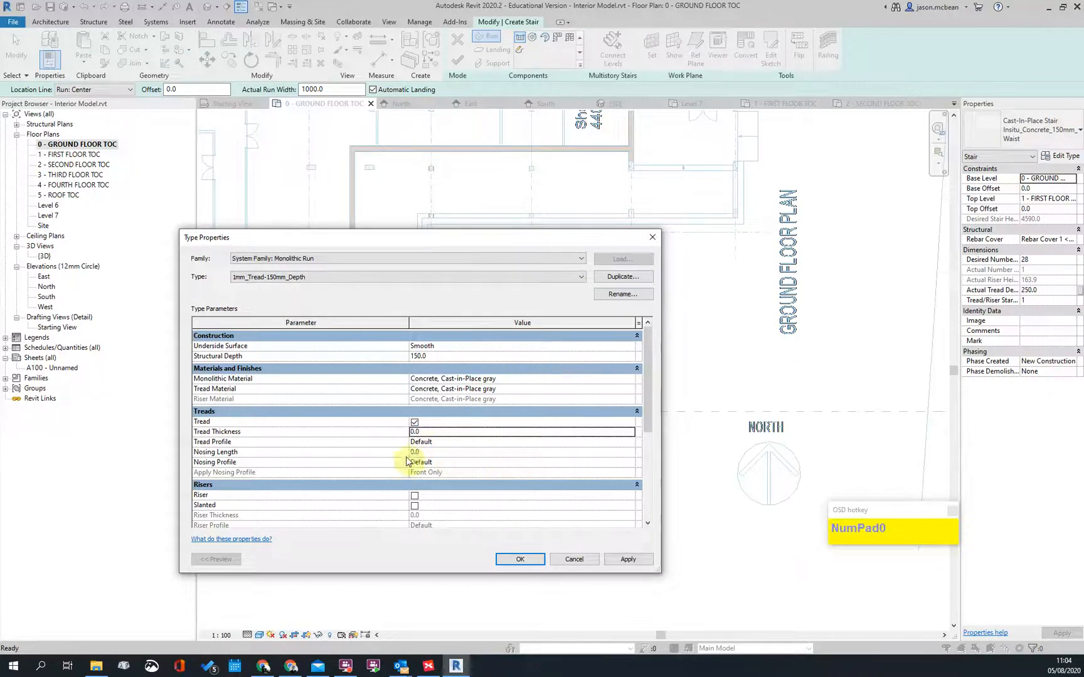
click(649, 567)
click(520, 559)
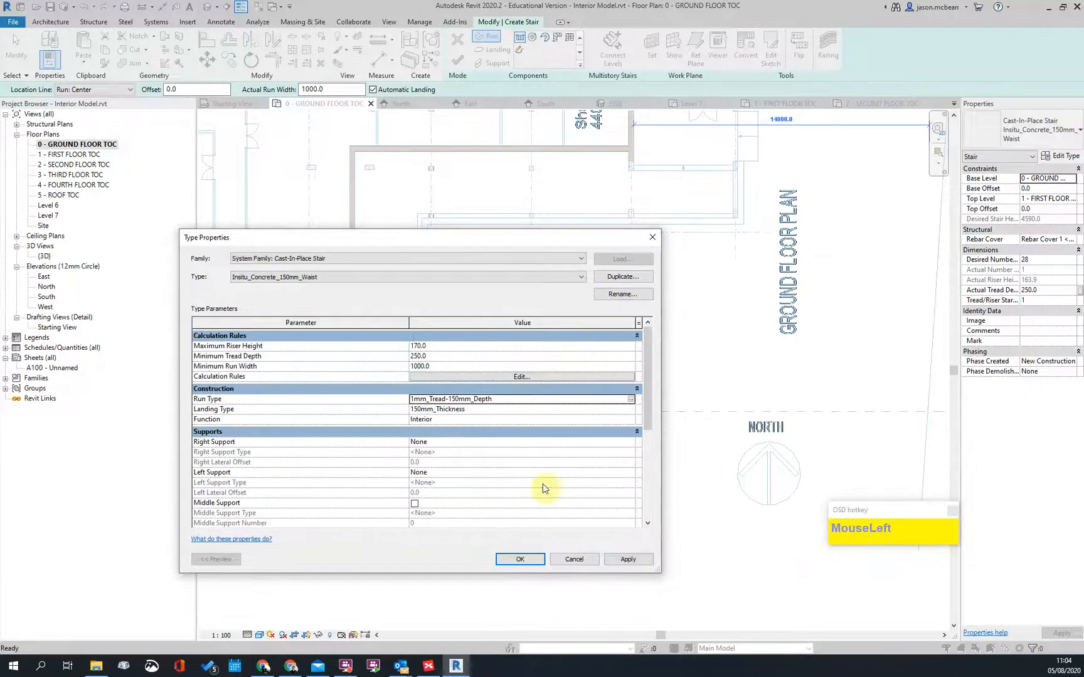
click(525, 560)
Step: Sketch a stair run, cancel on the zero tread-thickness error, and reopen the stair's Type Properties
scroll(518, 296, down, 2)
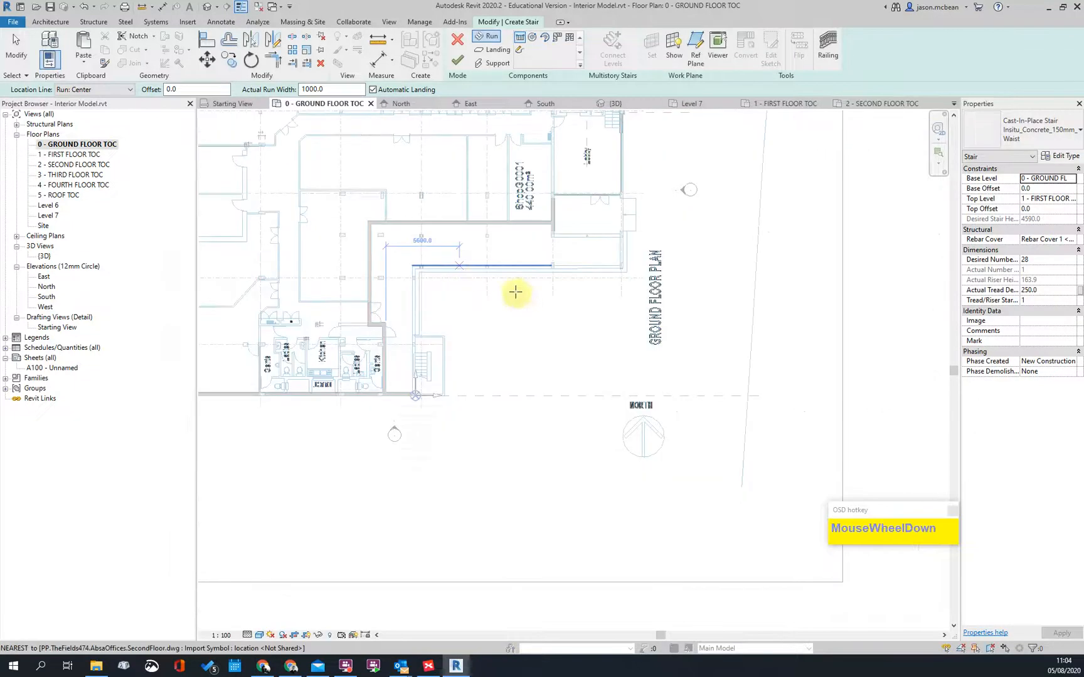
scroll(395, 307, up, 5)
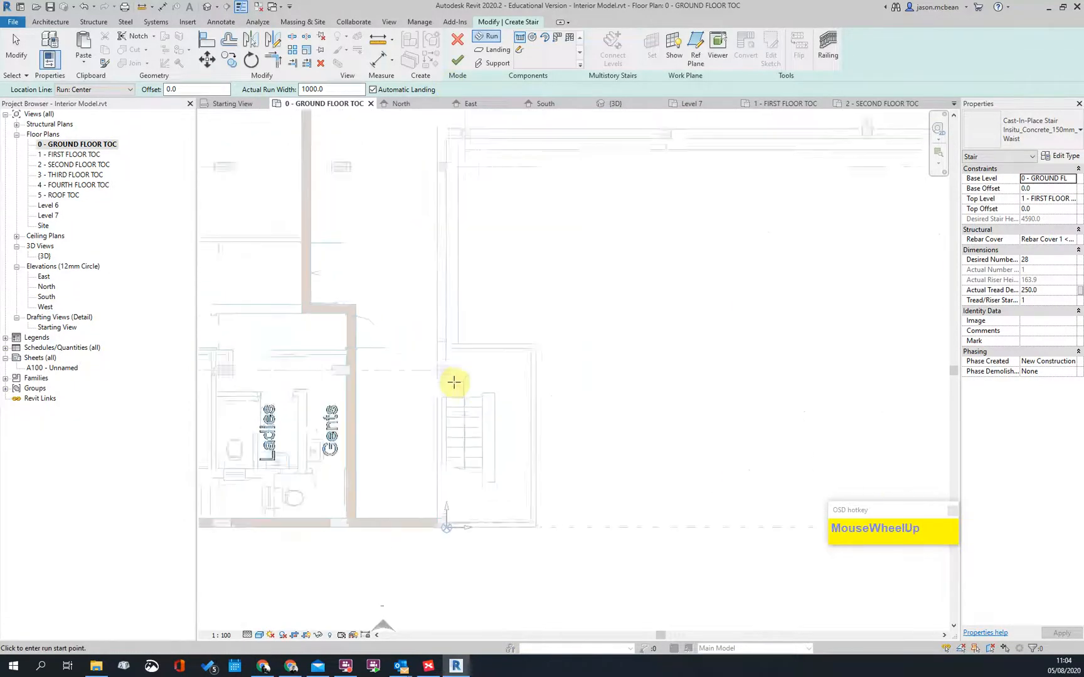
click(474, 411)
scroll(459, 496, down, 2)
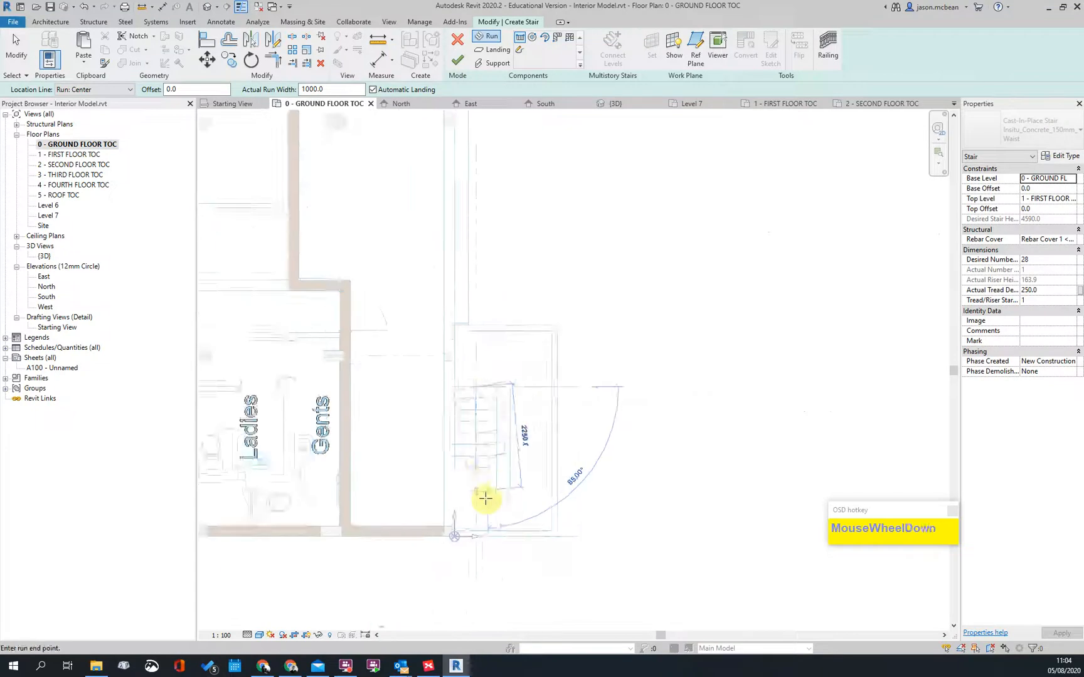
scroll(482, 500, up, 2)
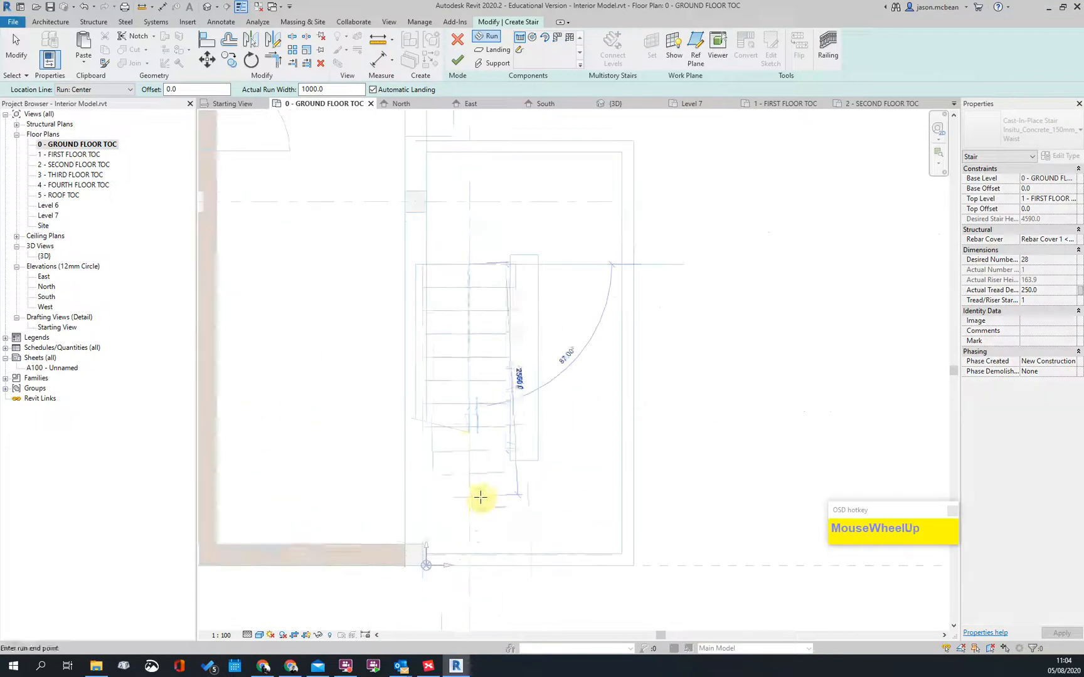
click(470, 459)
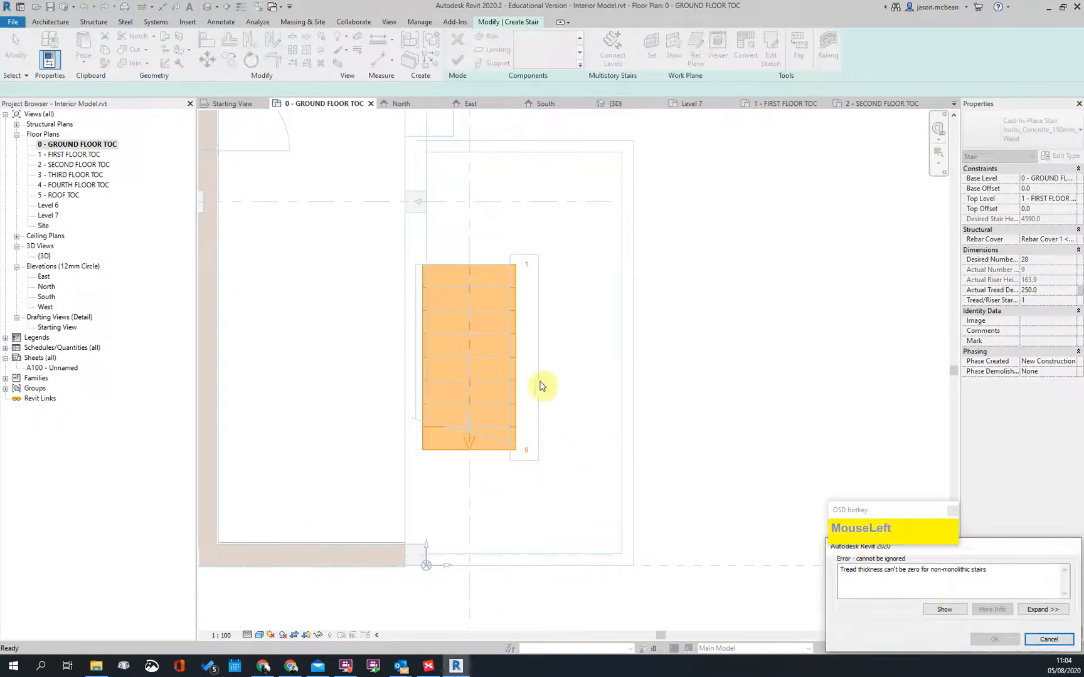
scroll(590, 423, down, 2)
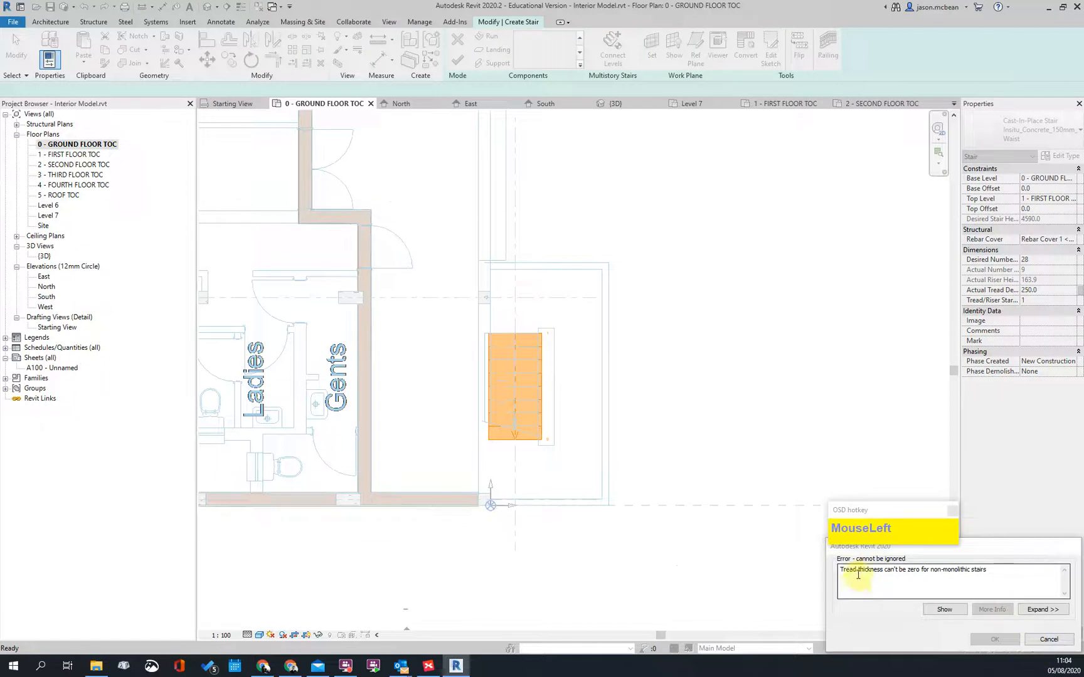
click(1048, 639)
scroll(905, 388, down, 2)
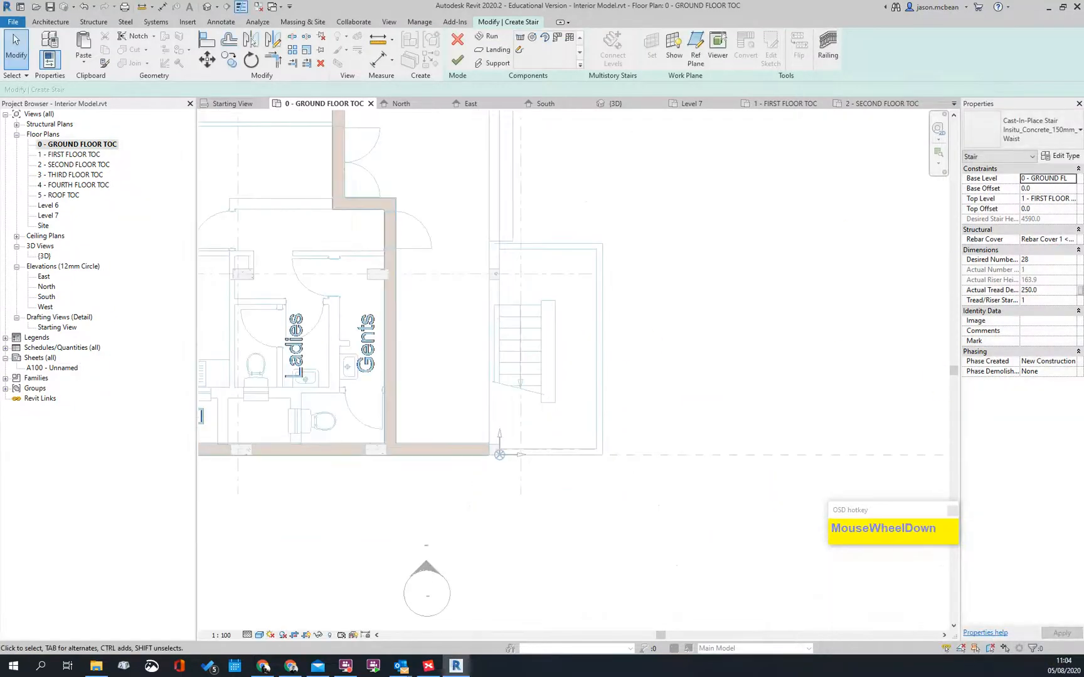
click(1055, 155)
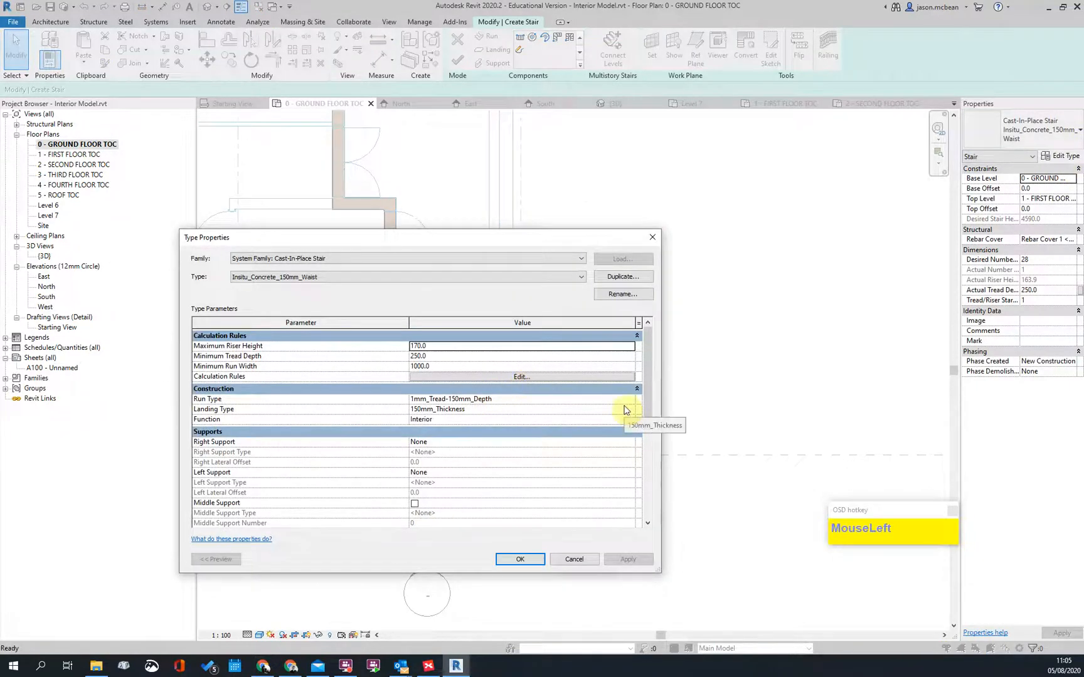
Step: Untick Tread in the 1mm_Tread-150mm_Depth run type and close both dialogs with OK
click(631, 401)
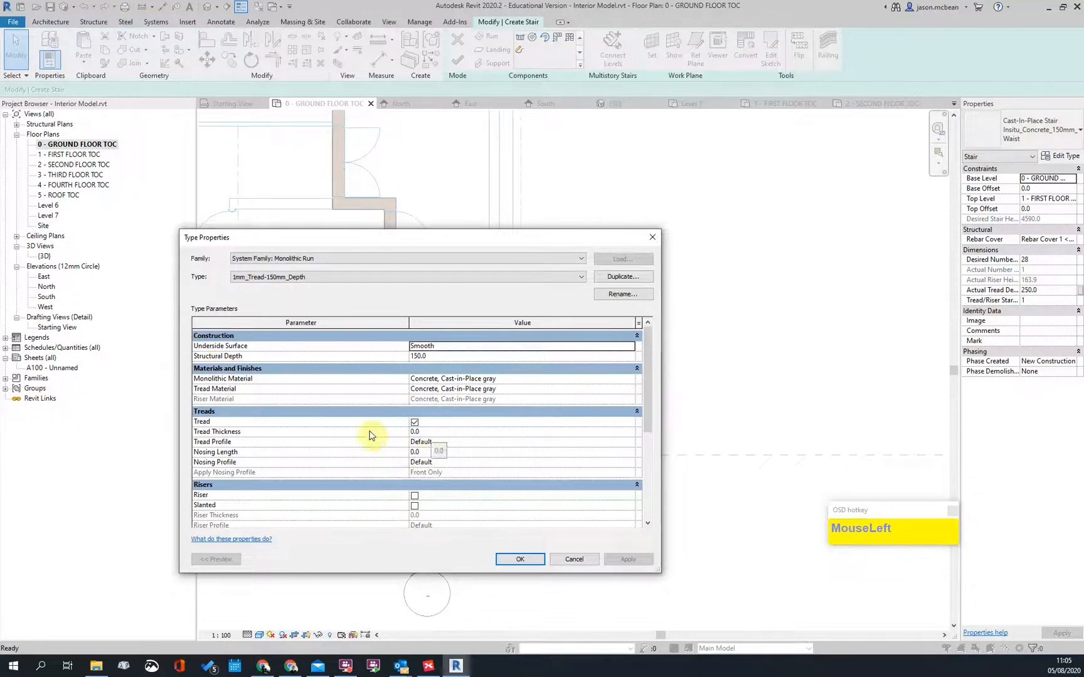
click(415, 423)
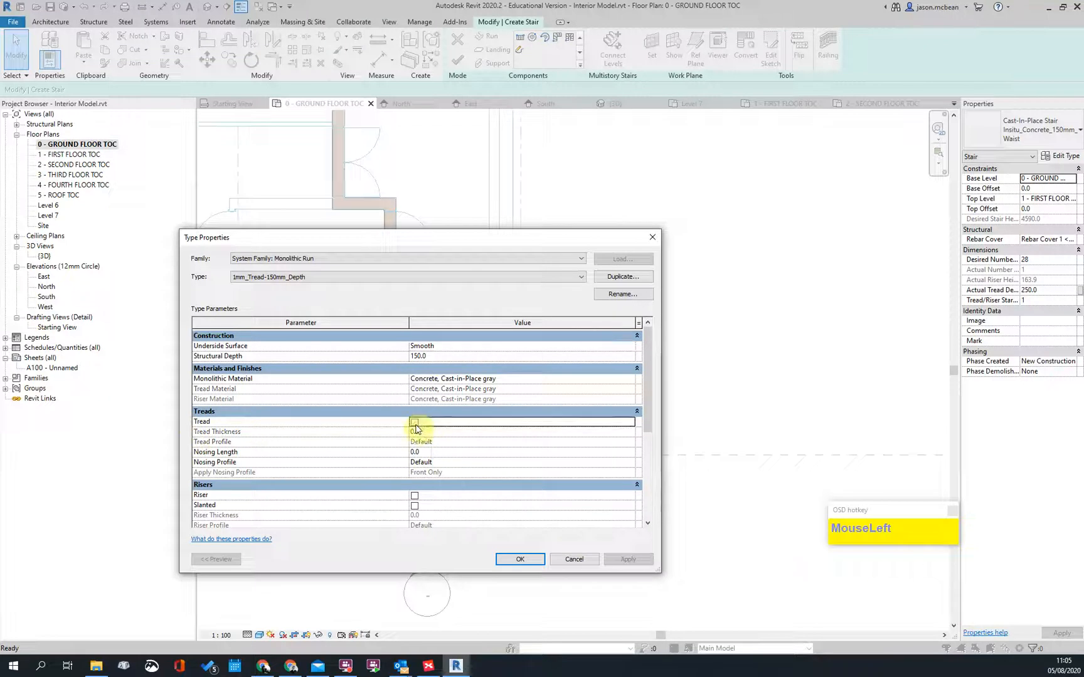
click(520, 559)
click(520, 558)
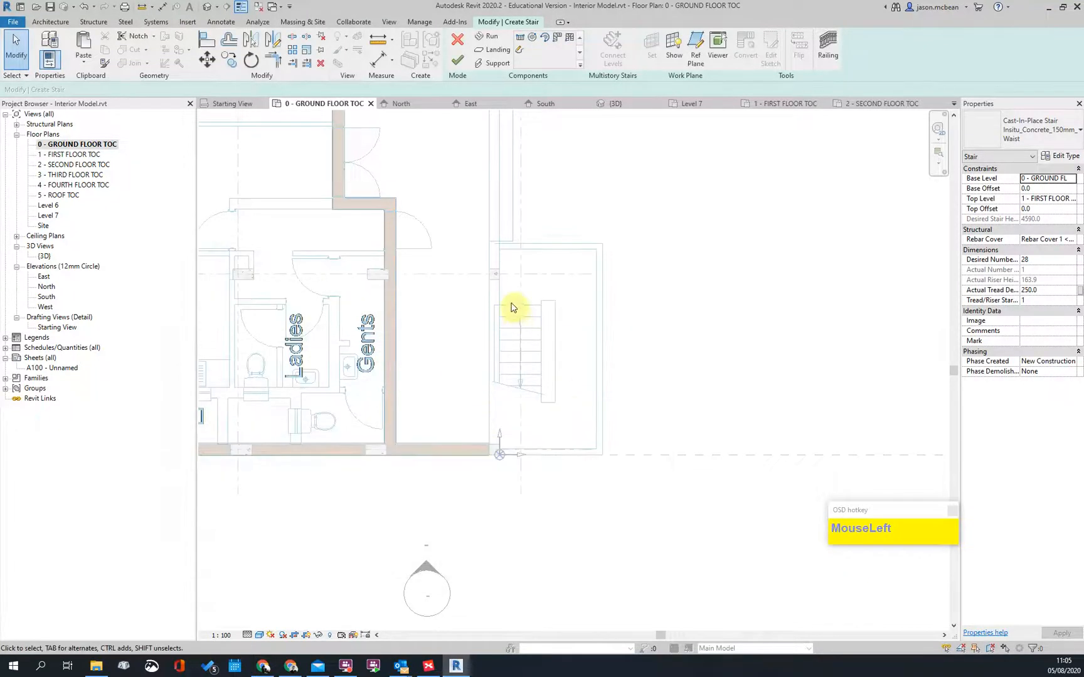
Step: Sketch the first stair run of 9 risers in the core beside the Gents toilets
scroll(515, 308, up, 3)
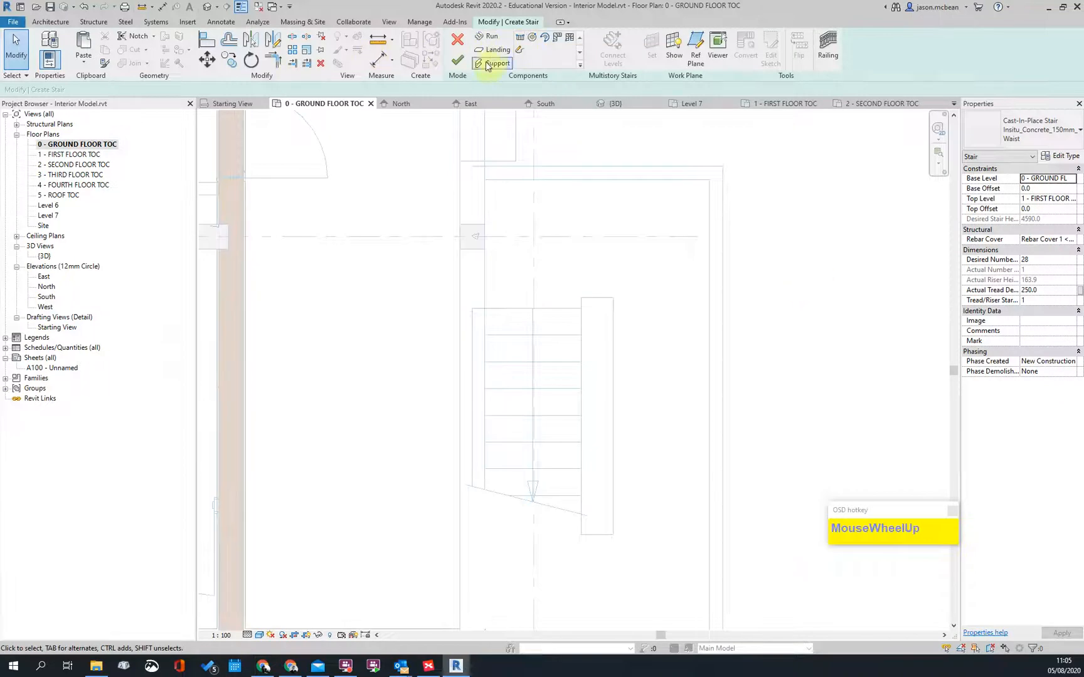
click(484, 39)
scroll(531, 314, up, 2)
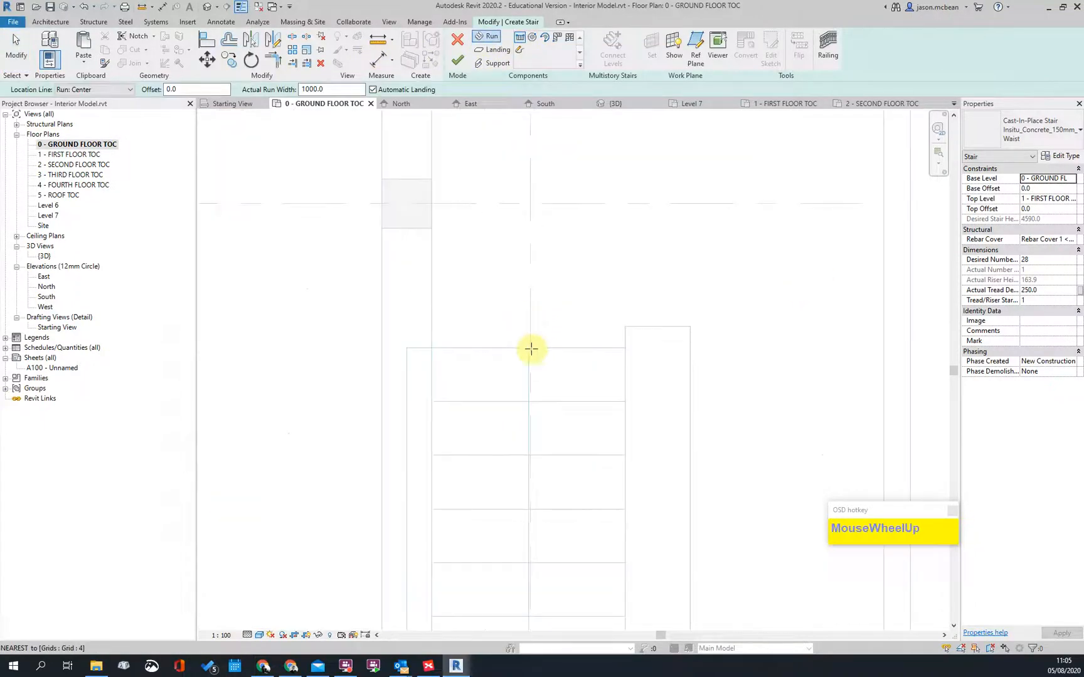
scroll(530, 348, down, 3)
click(541, 426)
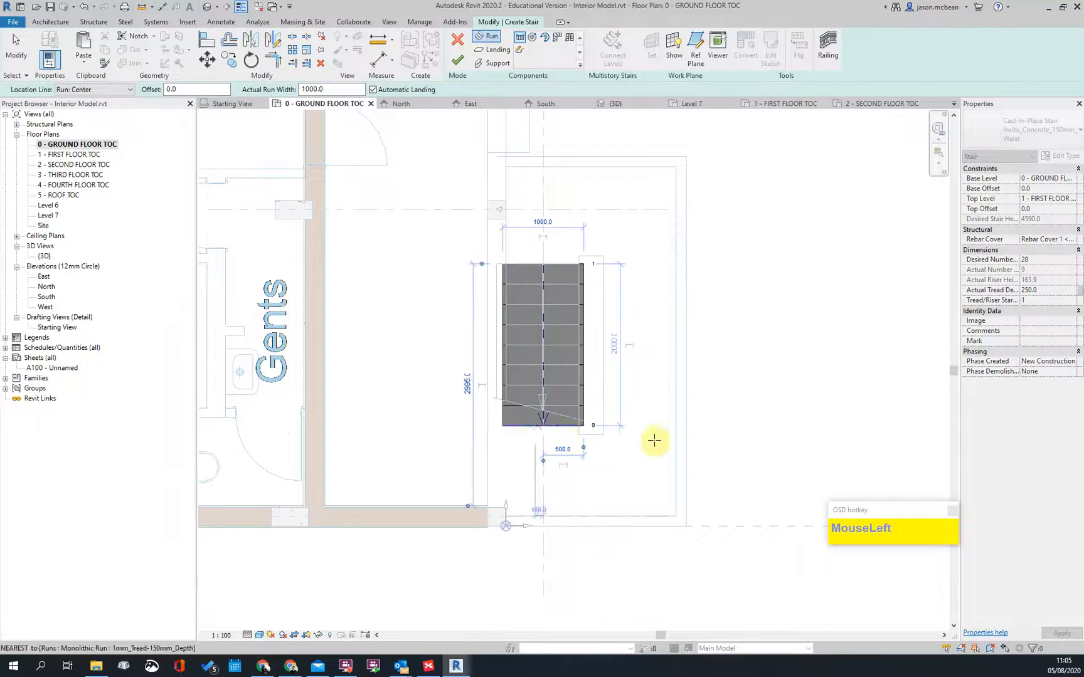
click(590, 430)
Step: Add the second and third runs (18 and 27 risers) and finish the stair
click(633, 426)
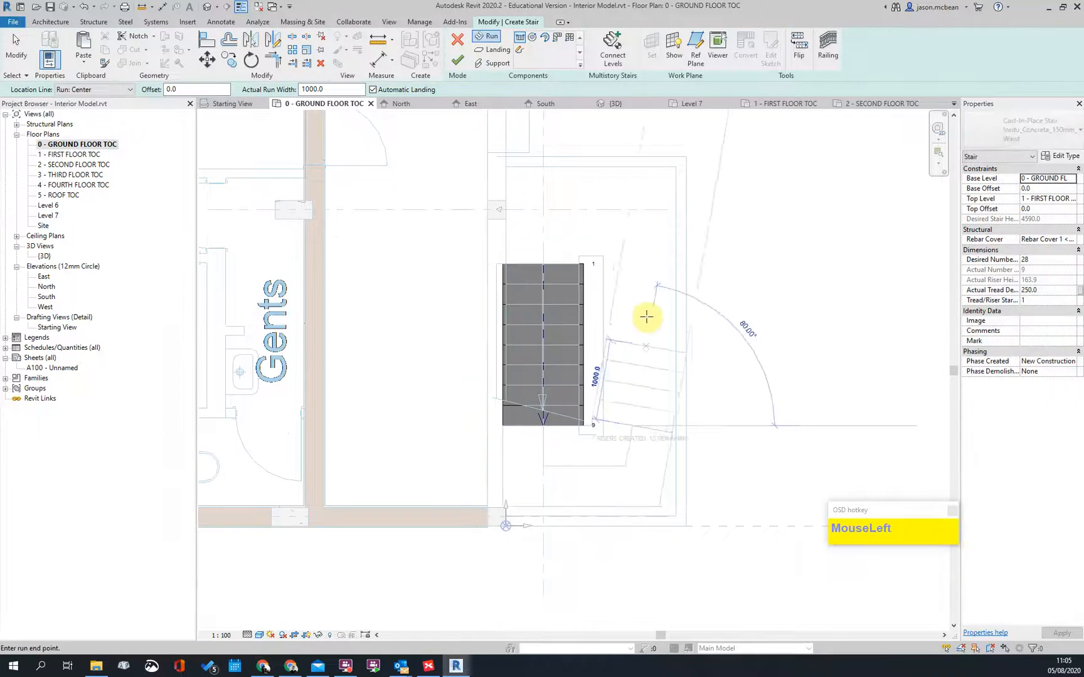
click(630, 264)
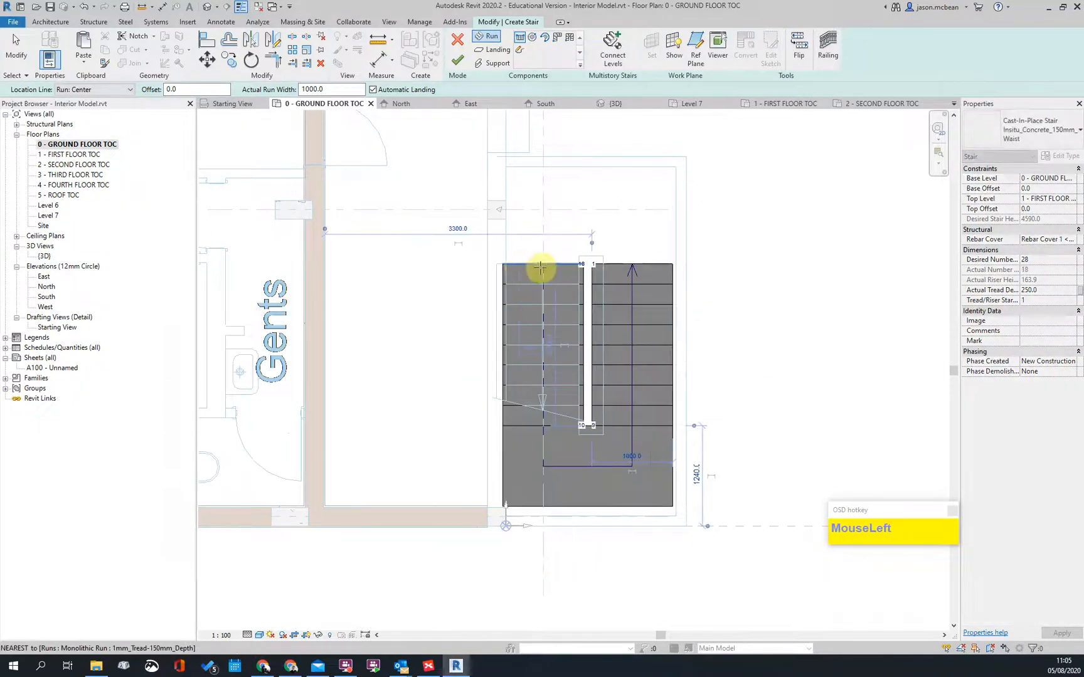
click(544, 399)
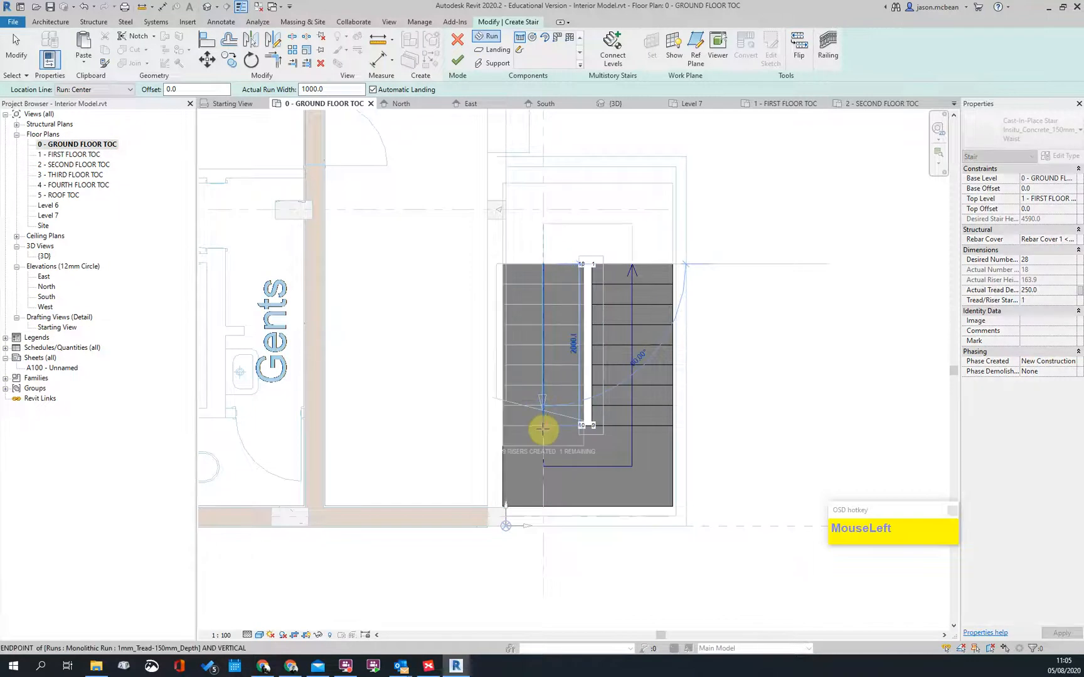
click(544, 429)
key(Escape)
scroll(809, 350, down, 3)
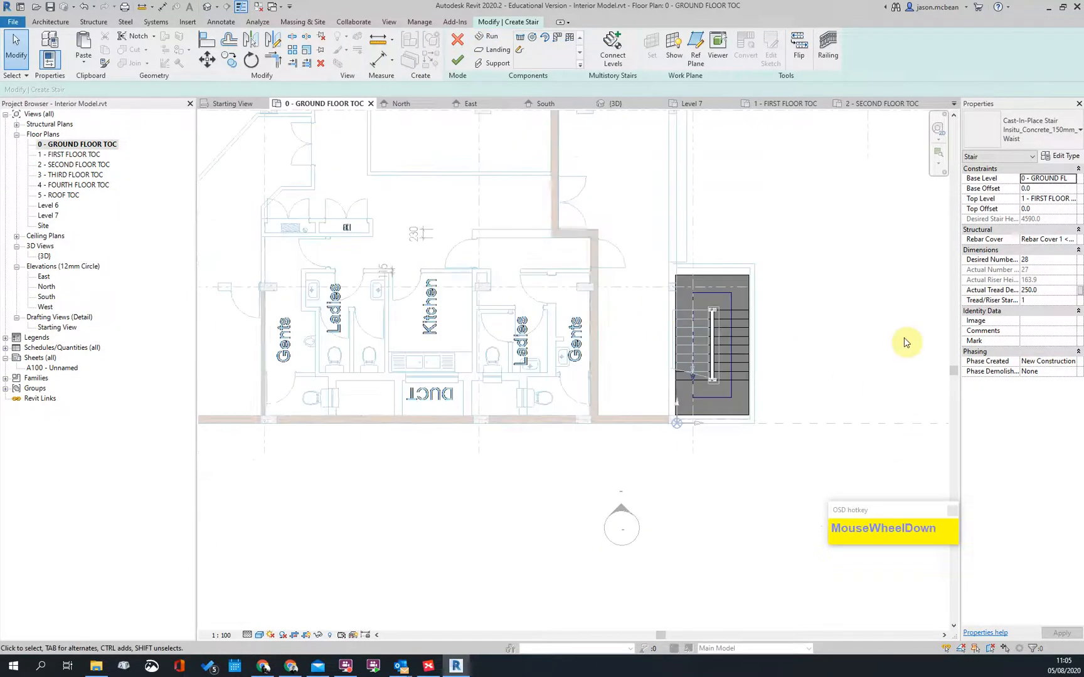
click(456, 63)
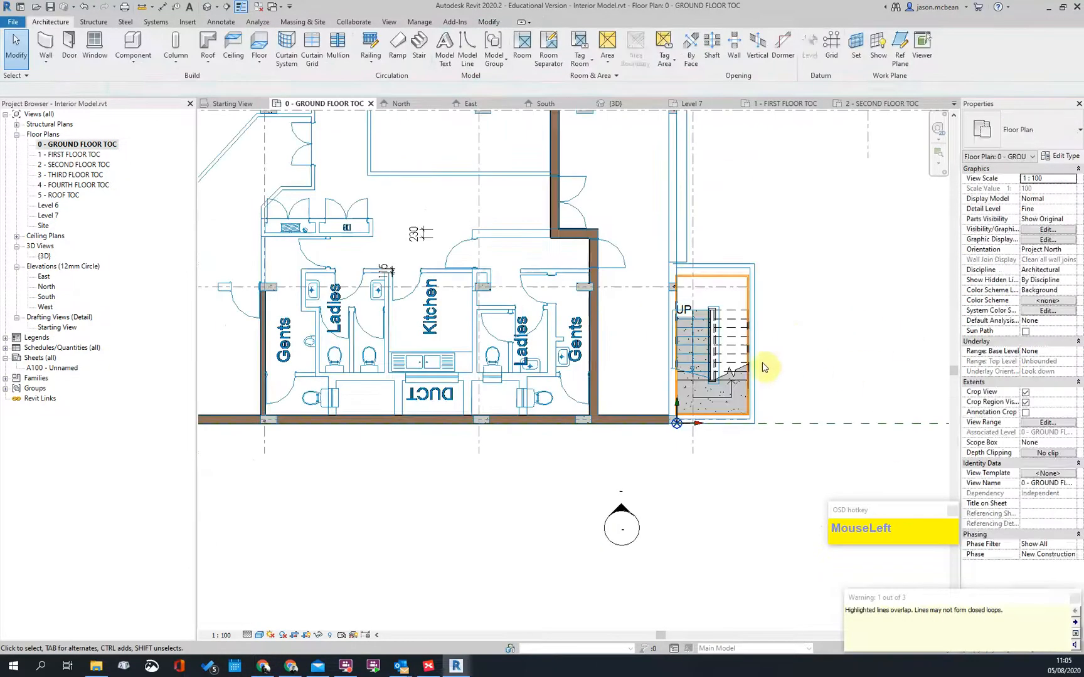
Step: In the Default 3D View, delete the stair's railings
scroll(762, 361, up, 3)
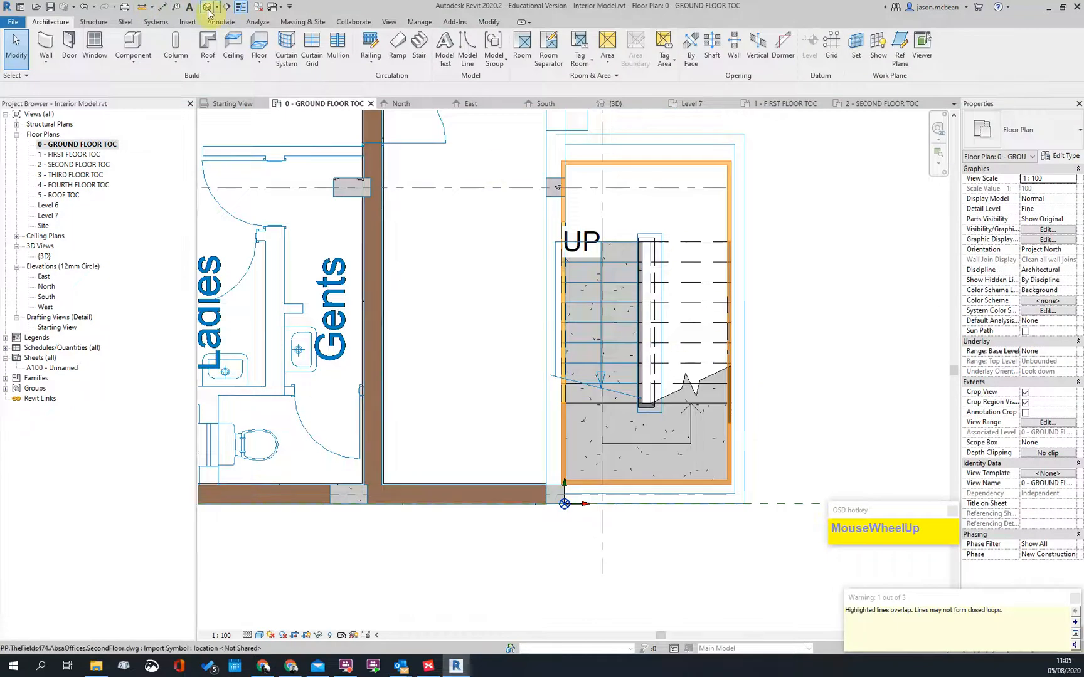
click(207, 8)
scroll(375, 483, down, 3)
scroll(461, 411, up, 6)
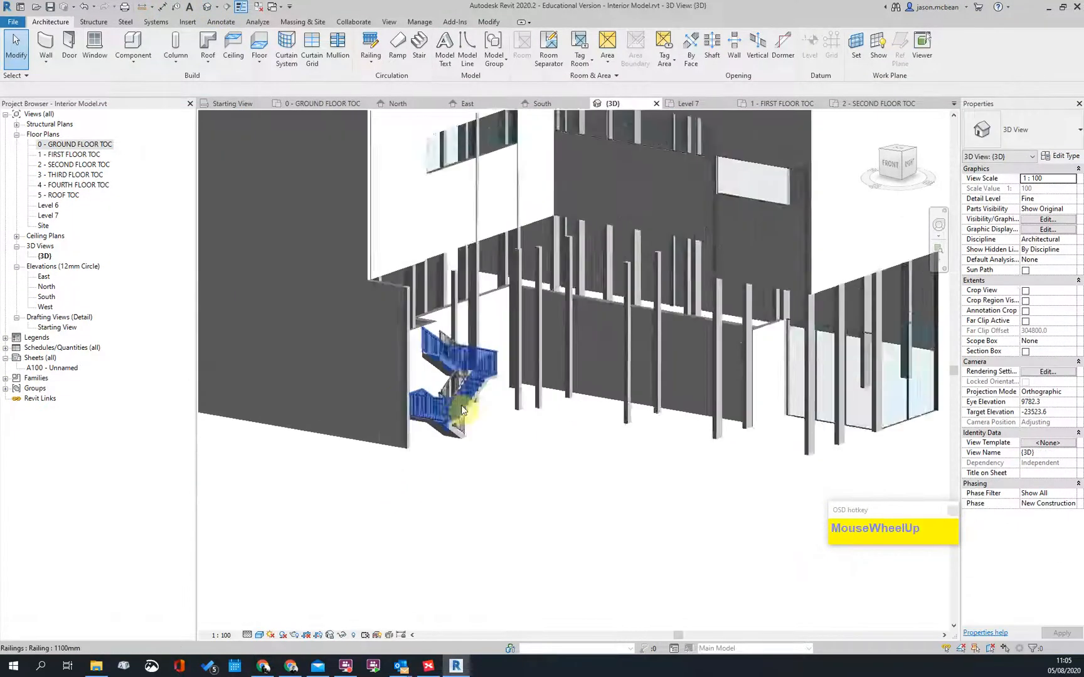
scroll(460, 411, up, 4)
click(417, 237)
key(Delete)
Step: Orbit the 3D view around the bare concrete switchback stair from several angles
scroll(493, 250, down, 3)
shift+middle_drag(493, 251, 486, 387)
scroll(497, 209, up, 2)
shift+middle_drag(496, 212, 483, 242)
scroll(351, 443, up, 2)
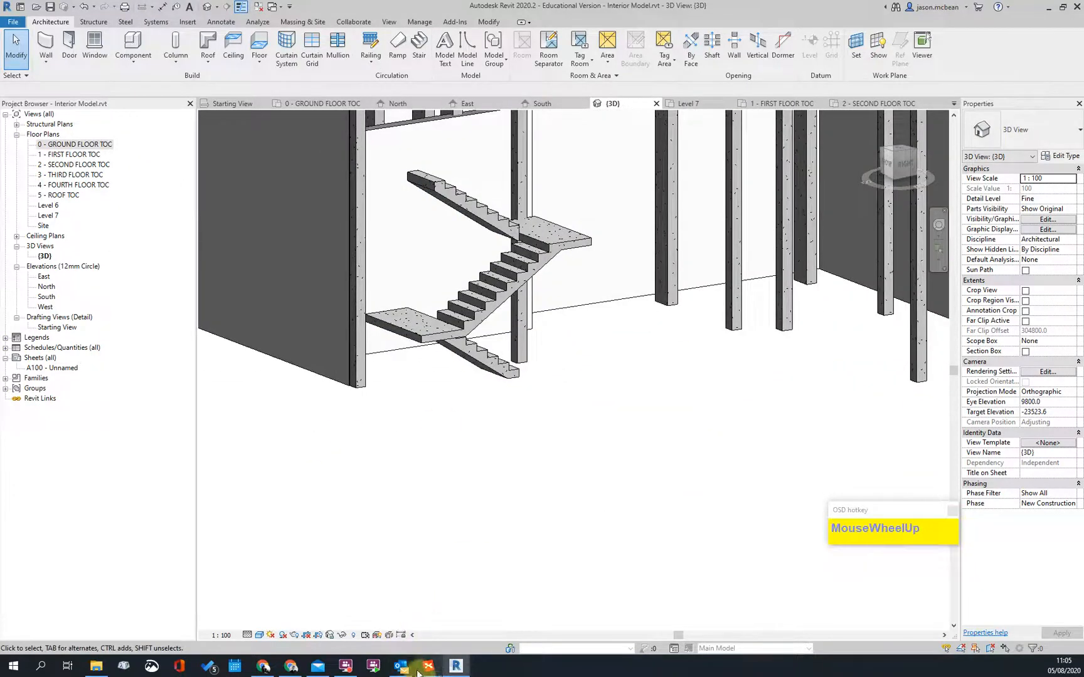
scroll(458, 412, down, 2)
shift+middle_drag(465, 338, 439, 402)
scroll(504, 323, up, 2)
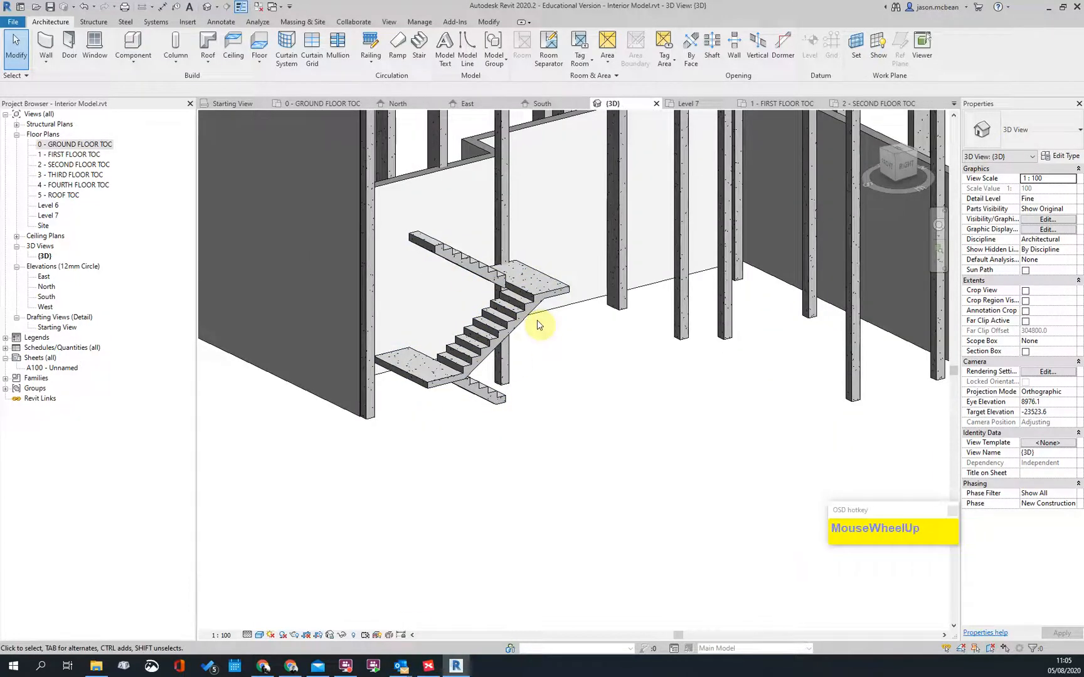
click(263, 666)
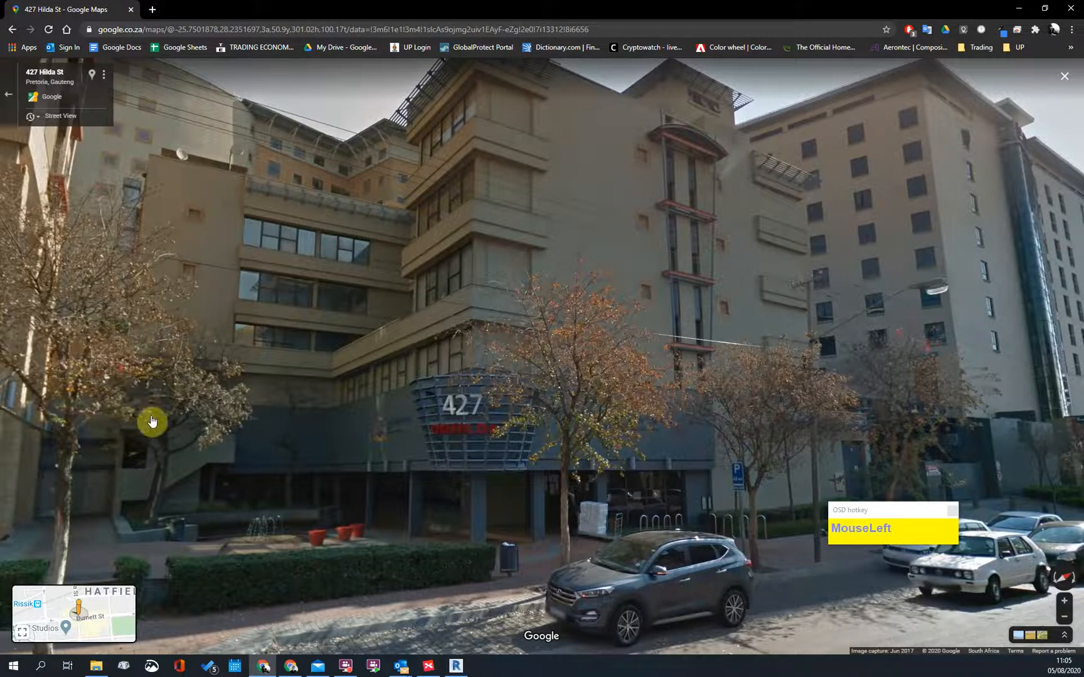
Step: Rotate the Street View panorama along the office building's facade
drag(314, 465, 528, 523)
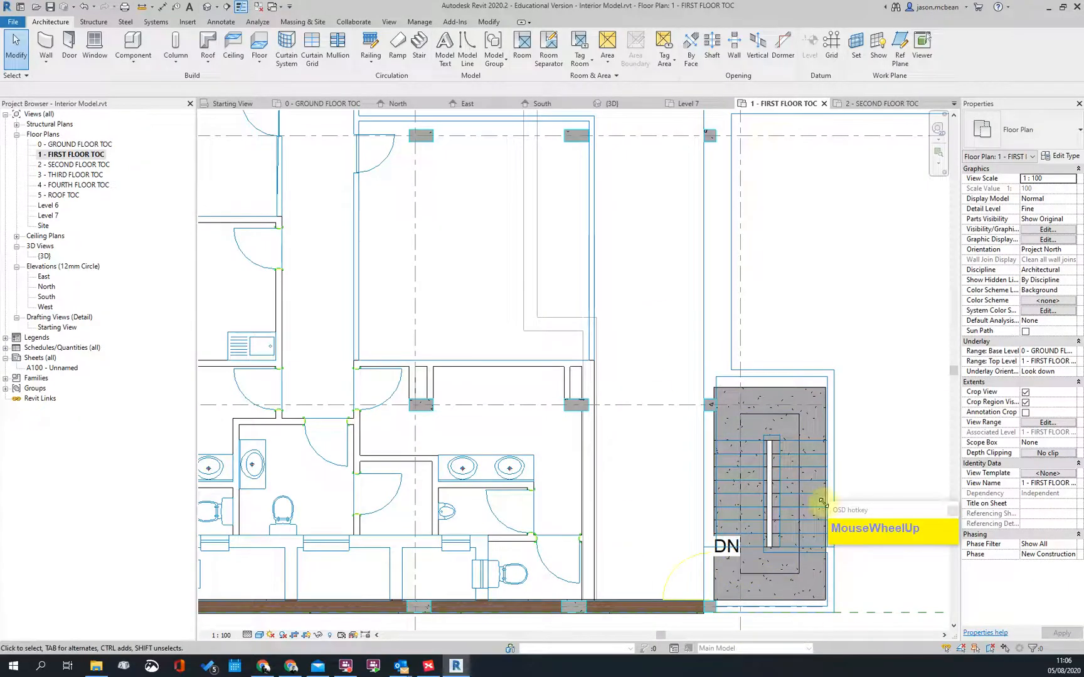
Step: Open 0 - GROUND FLOOR TOC and centre the view on the lift and stair core
scroll(356, 500, down, 2)
middle_drag(711, 304, 264, 472)
scroll(435, 338, up, 2)
scroll(527, 414, down, 2)
scroll(507, 182, up, 2)
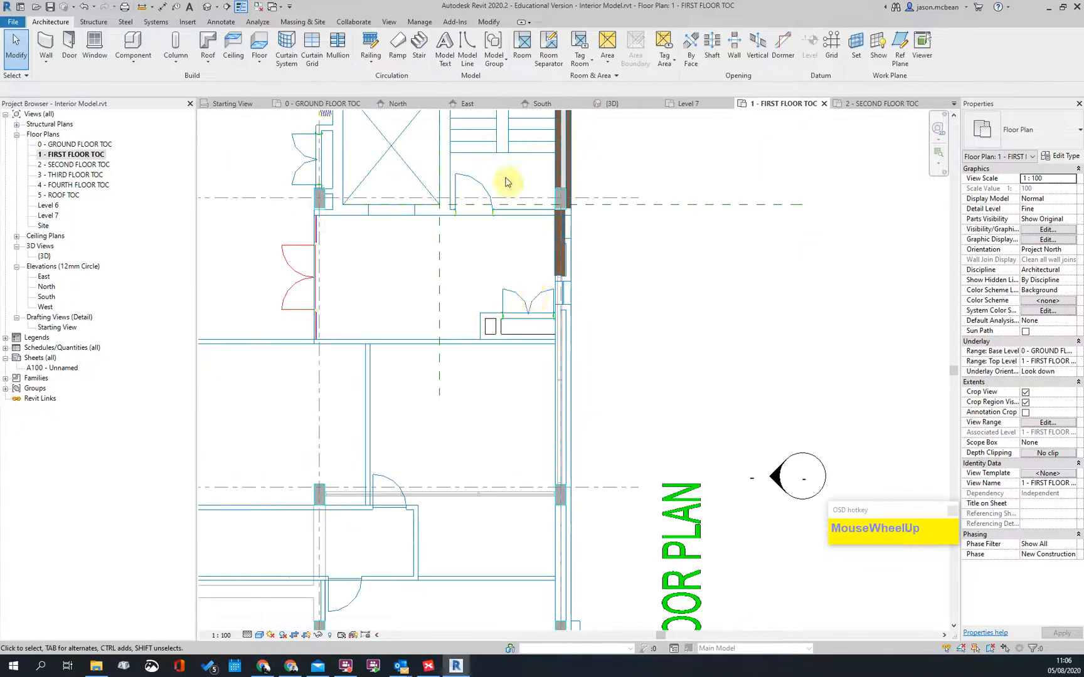
middle_click(534, 299)
double_click(78, 144)
scroll(523, 370, down, 2)
scroll(552, 243, down, 2)
middle_drag(552, 242, 591, 363)
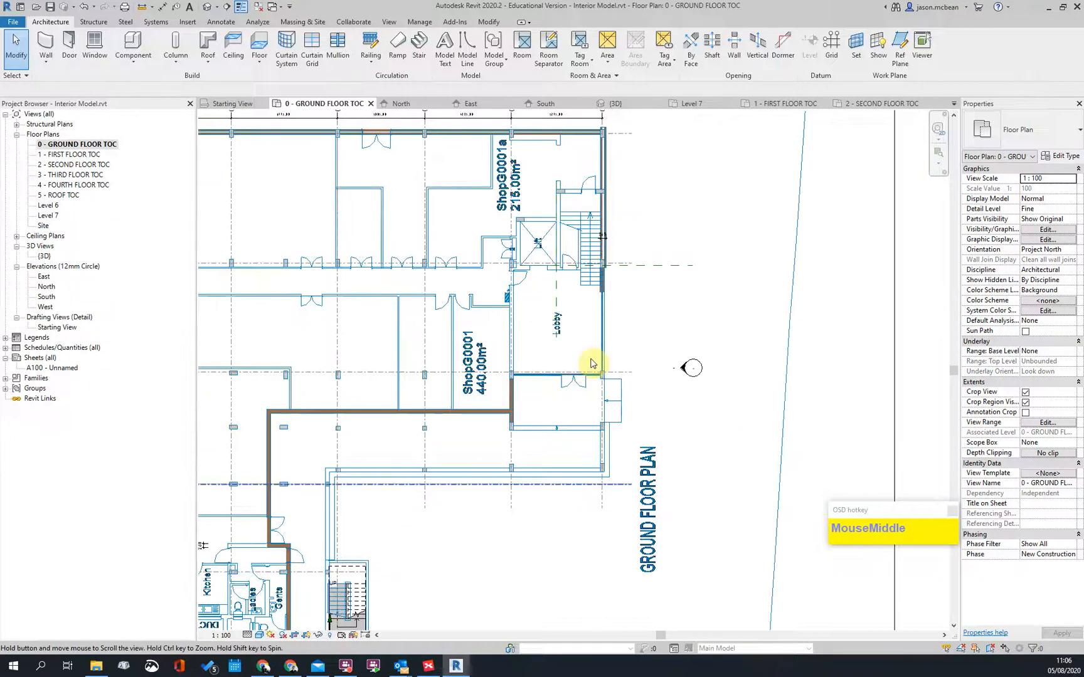
scroll(581, 264, up, 2)
middle_drag(581, 264, 542, 407)
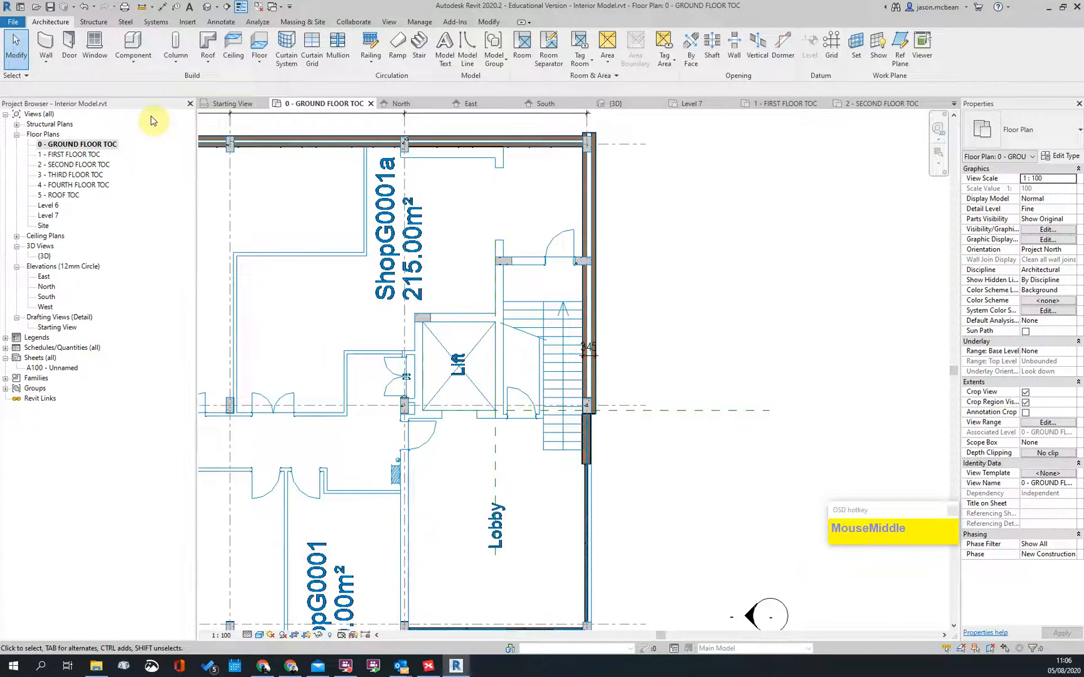
scroll(516, 339, down, 2)
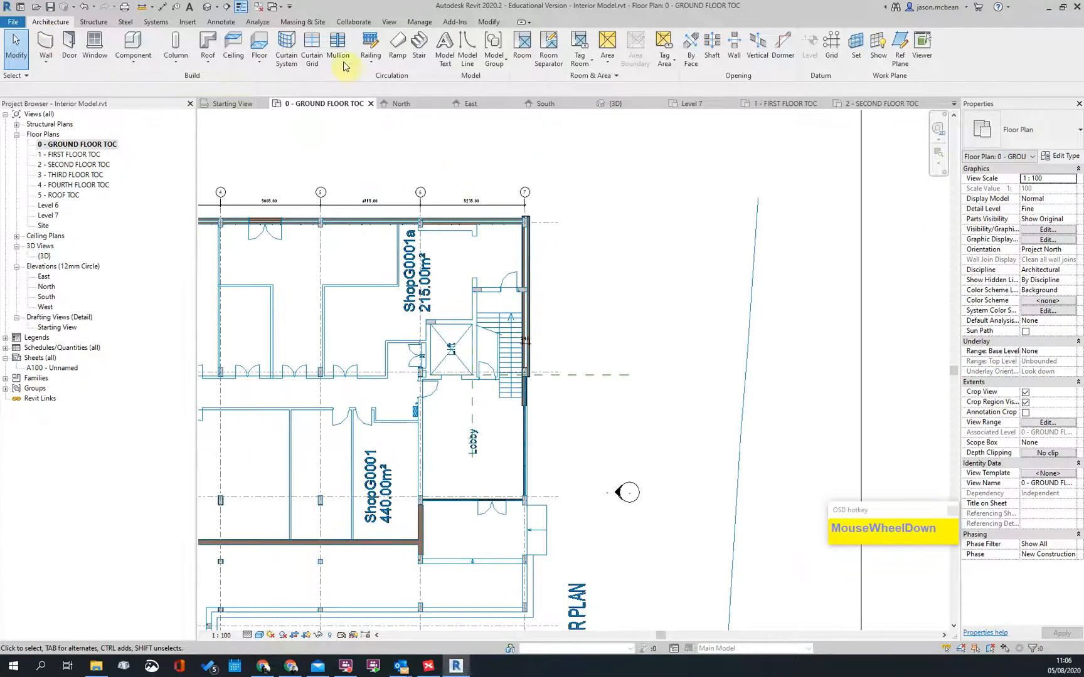
Step: Sketch a new stair with an 18-riser first run and a second run joined by a landing
click(419, 45)
scroll(443, 347, up, 2)
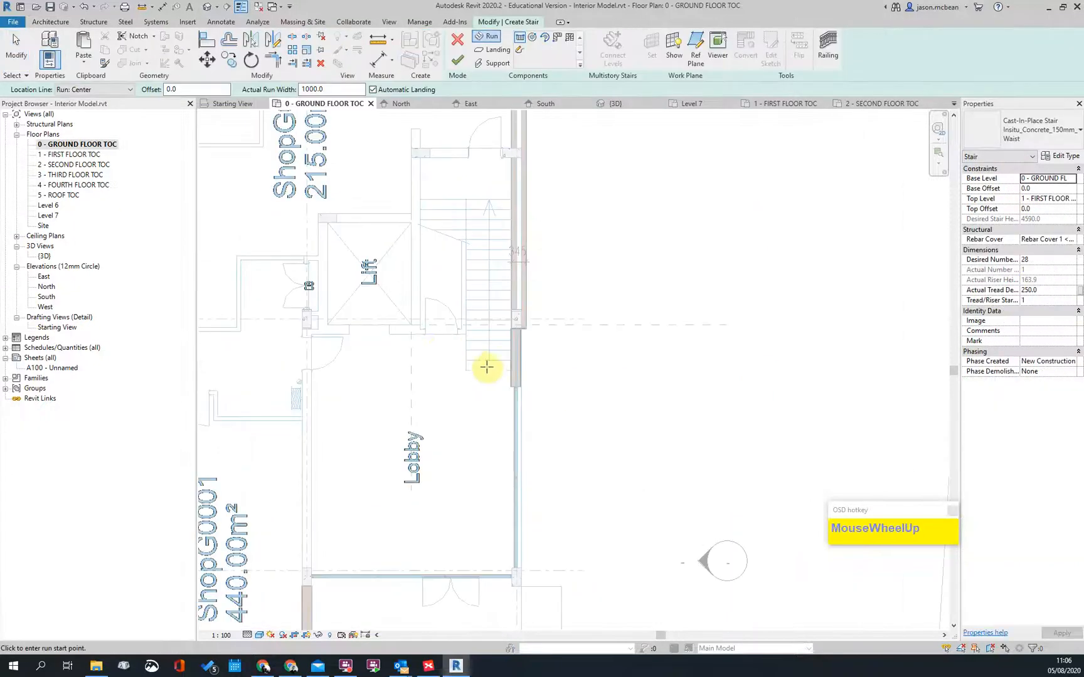
scroll(491, 370, up, 2)
click(490, 371)
middle_drag(492, 364, 487, 274)
click(487, 273)
click(384, 282)
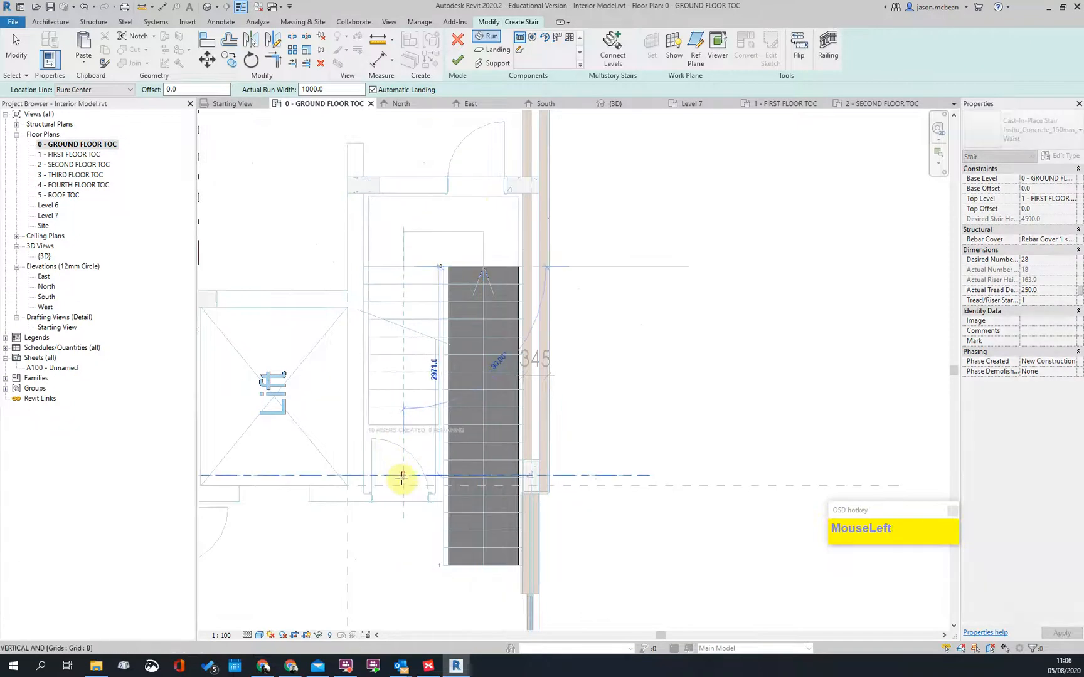
click(404, 416)
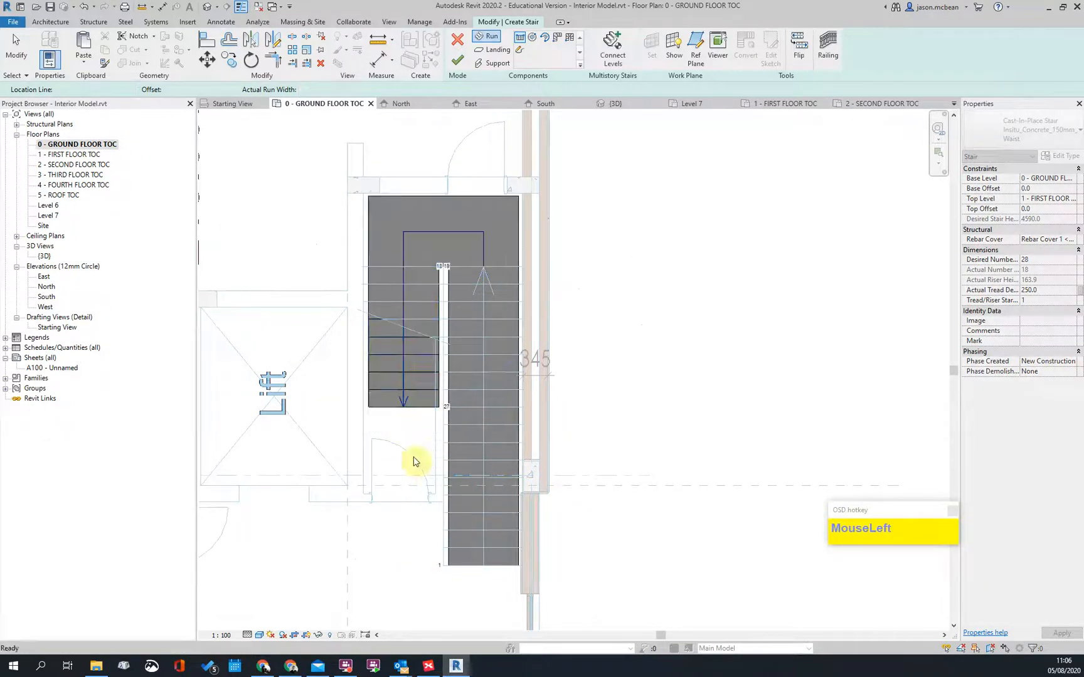
key(Escape)
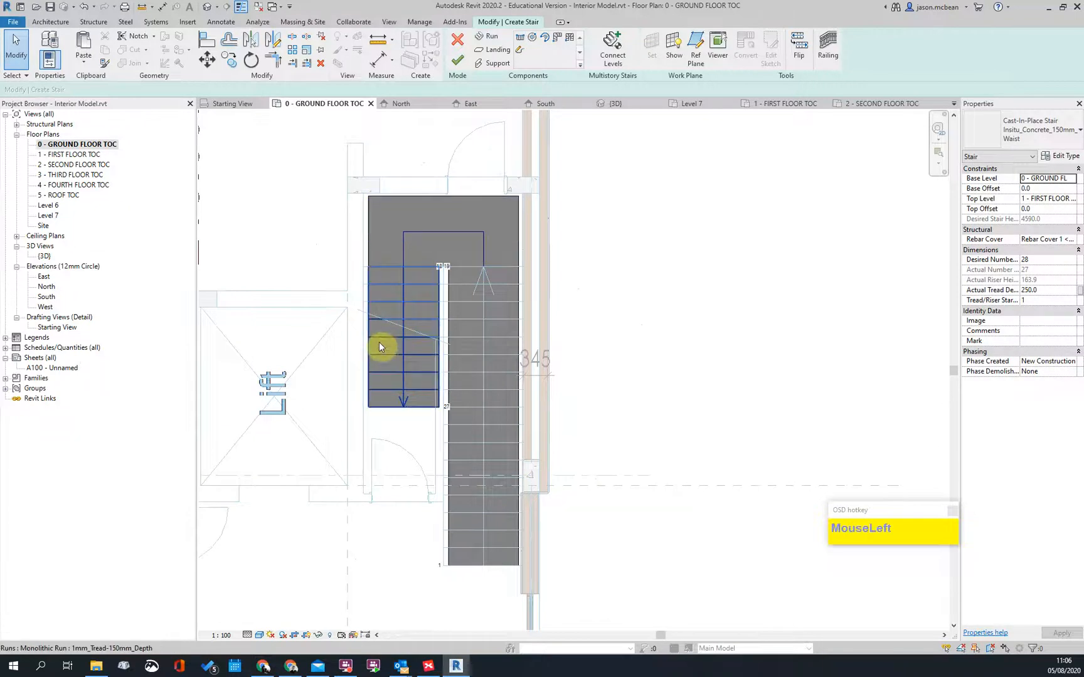
Step: Move the left stair run with MV so it sits against the landing edge
click(379, 343)
scroll(378, 342, up, 4)
key(m)
key(v)
click(362, 336)
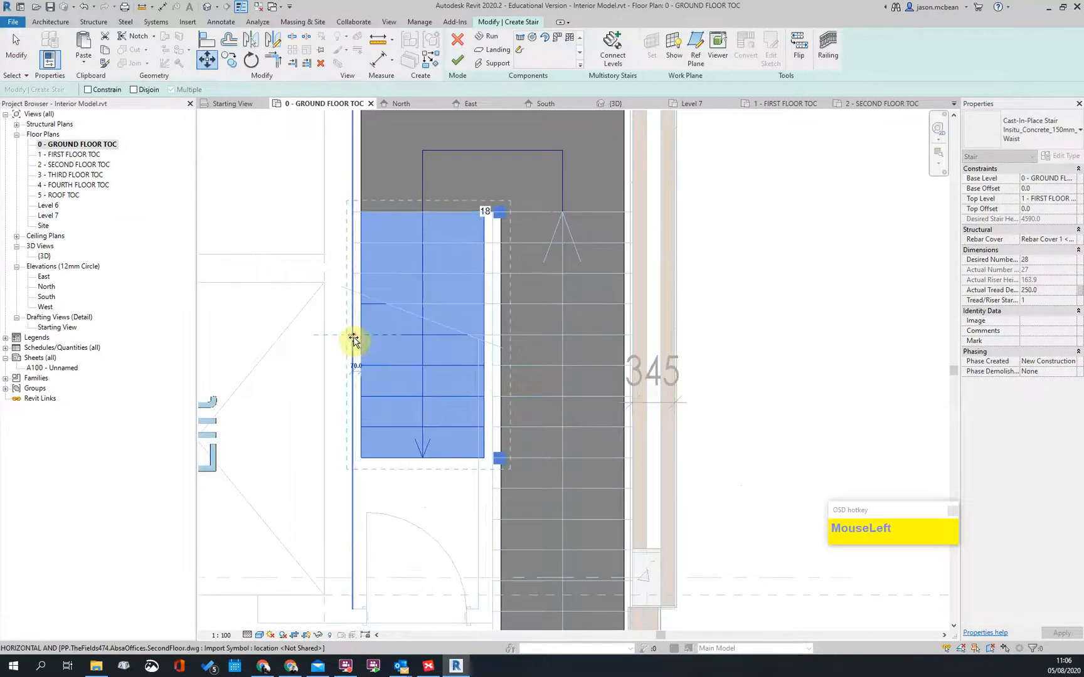
click(351, 337)
scroll(482, 292, down, 4)
key(Escape)
scroll(477, 286, up, 3)
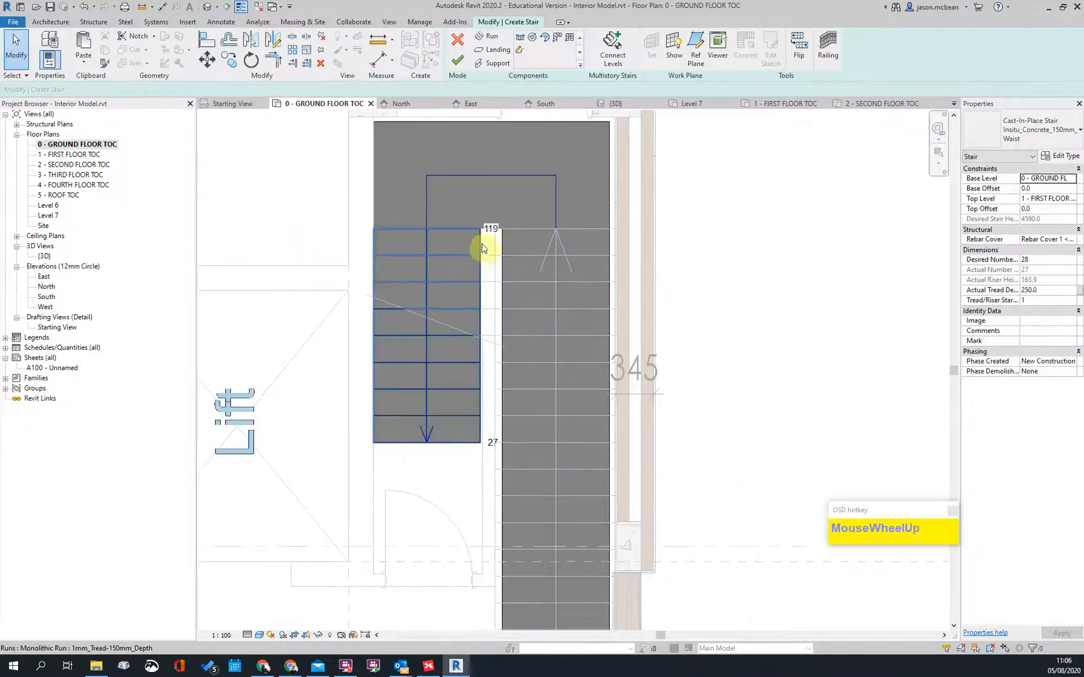
scroll(463, 291, down, 2)
scroll(490, 252, up, 2)
key(Escape)
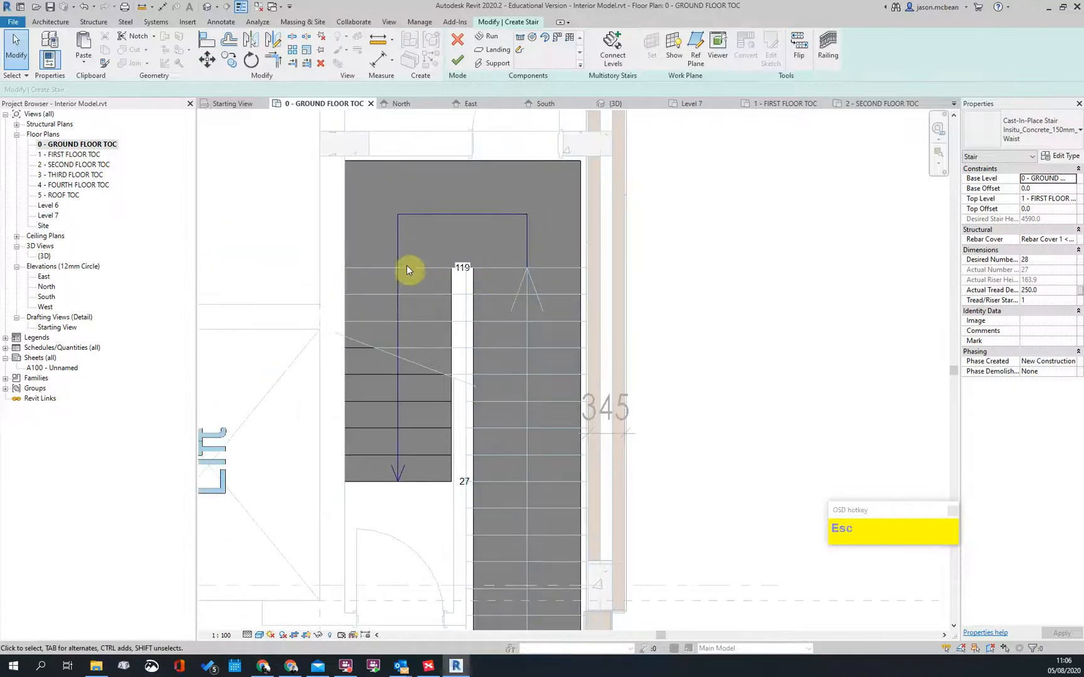
Step: Zoom out to the whole ground floor and finish the stair edit
scroll(465, 271, down, 3)
scroll(464, 271, up, 2)
scroll(464, 272, down, 2)
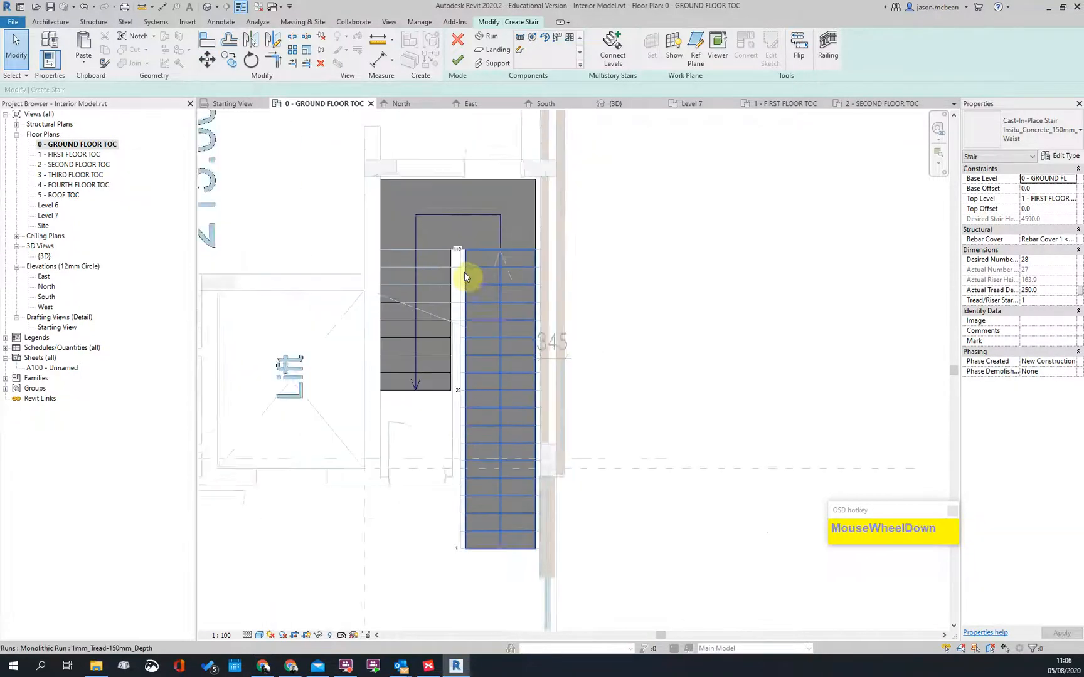
scroll(464, 272, up, 1)
scroll(741, 281, down, 3)
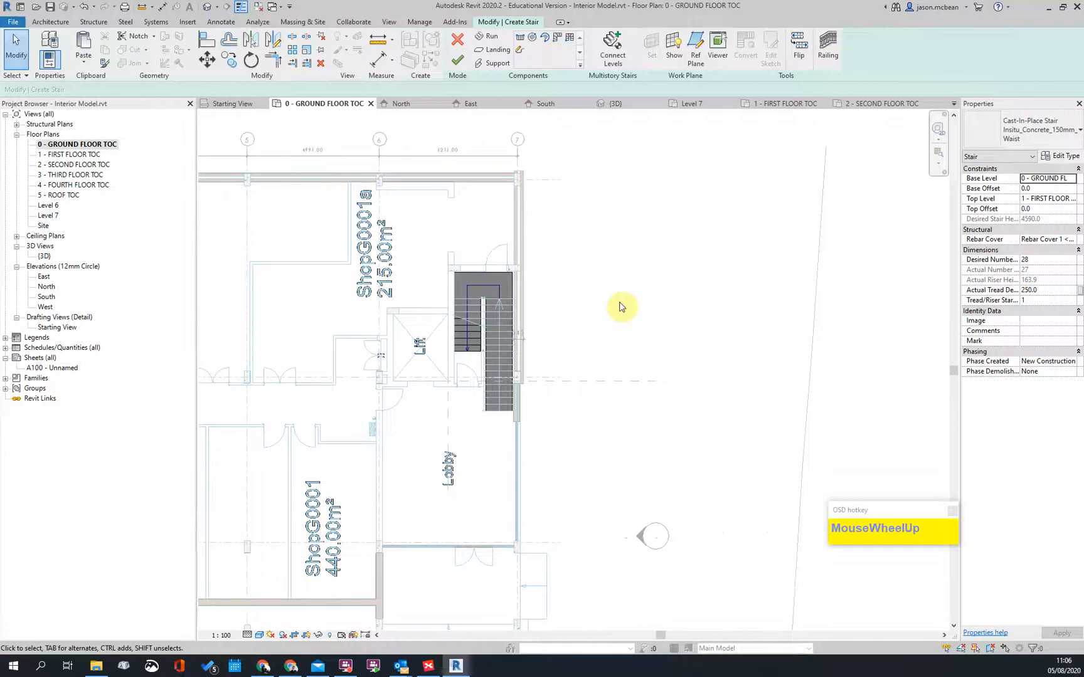
scroll(379, 543, down, 2)
middle_drag(378, 542, 537, 409)
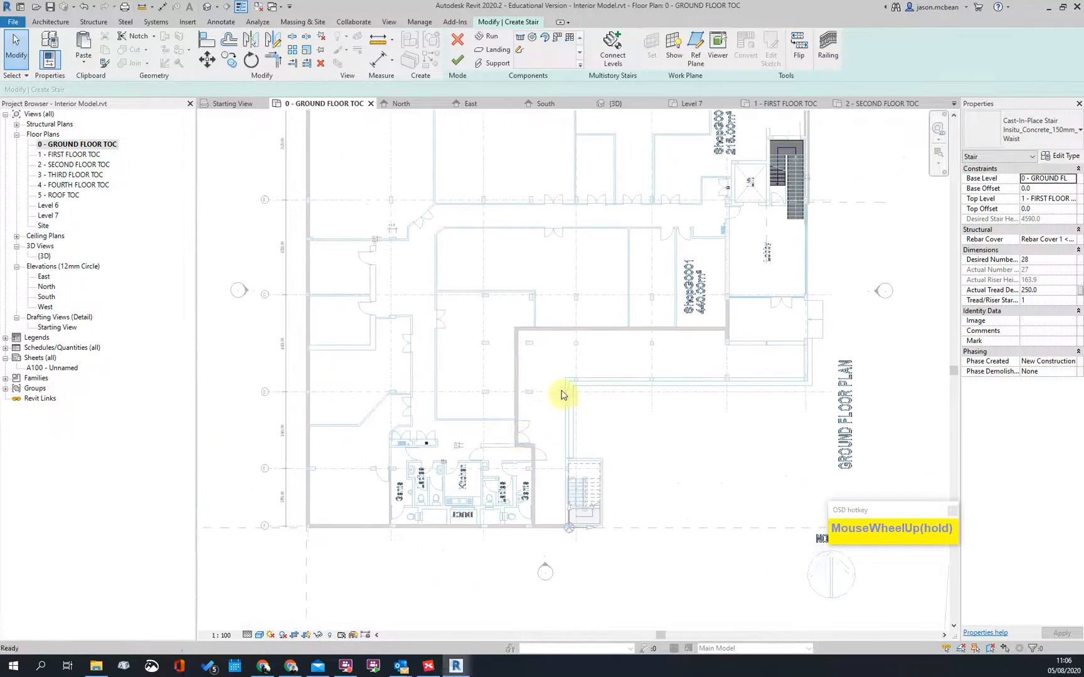
scroll(446, 317, down, 1)
click(458, 61)
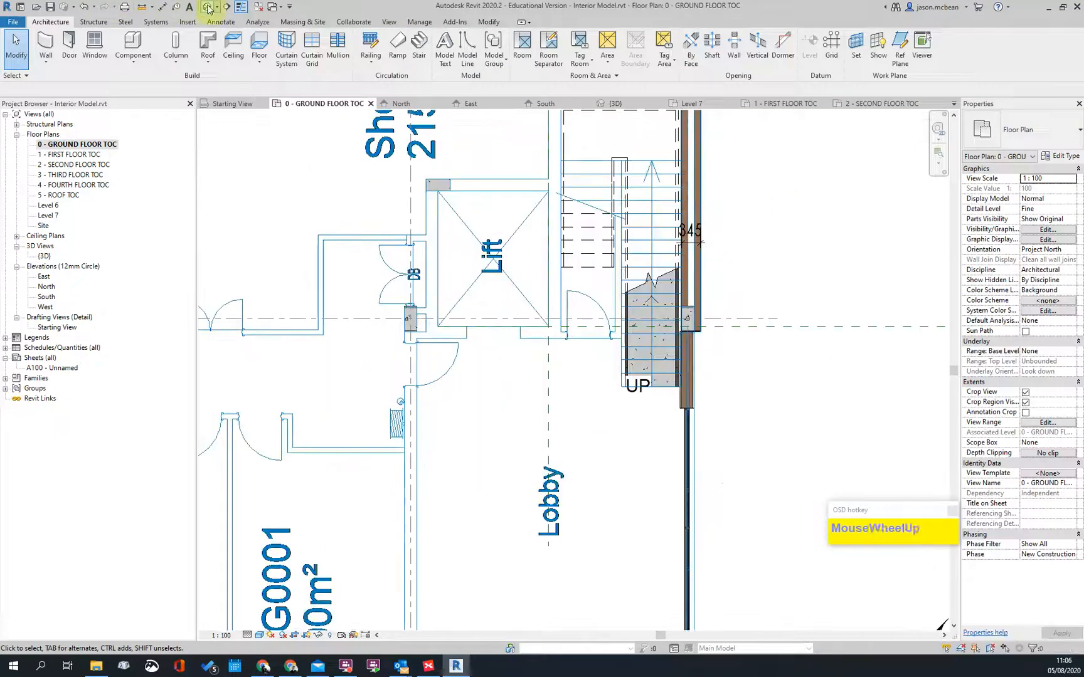
Step: Orbit the {3D} view around the new two-run stair by the lift core, then reopen the ground floor plan
click(208, 7)
scroll(400, 395, down, 3)
shift+middle_drag(400, 395, 642, 346)
scroll(671, 357, up, 5)
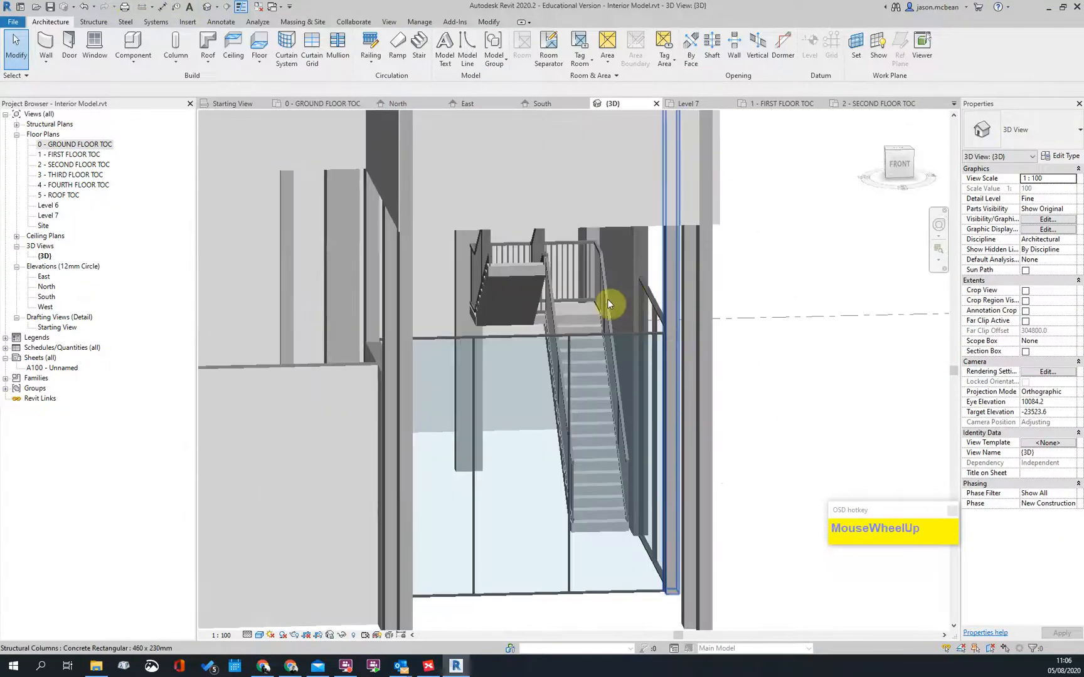
double_click(542, 244)
scroll(527, 326, down, 3)
shift+middle_drag(584, 503, 538, 370)
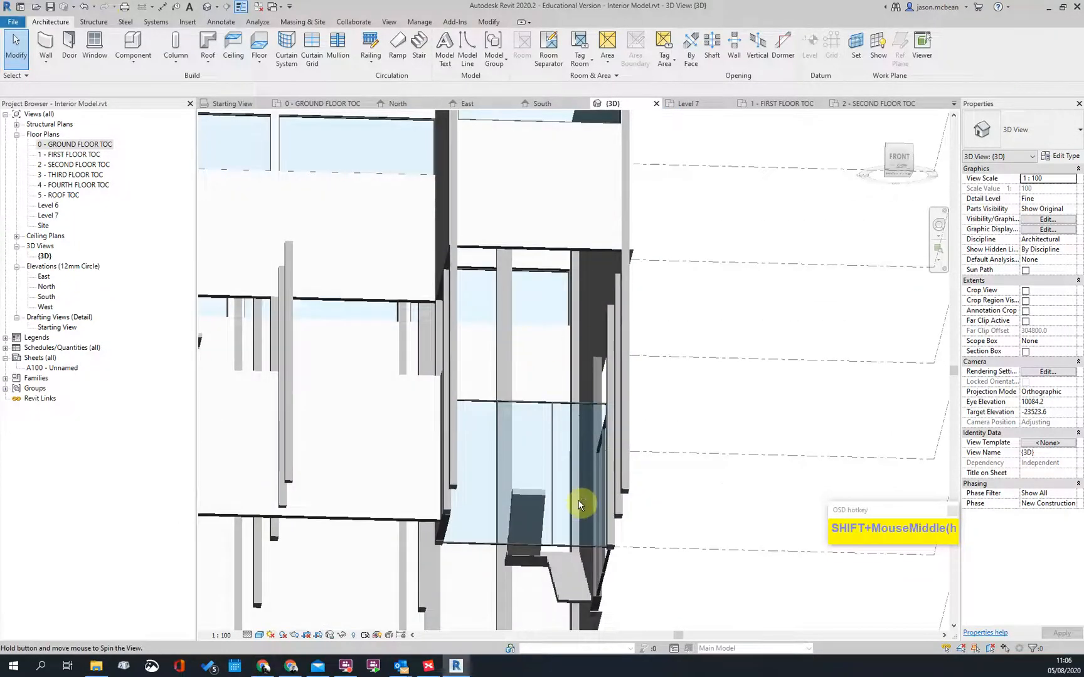
double_click(62, 144)
double_click(63, 154)
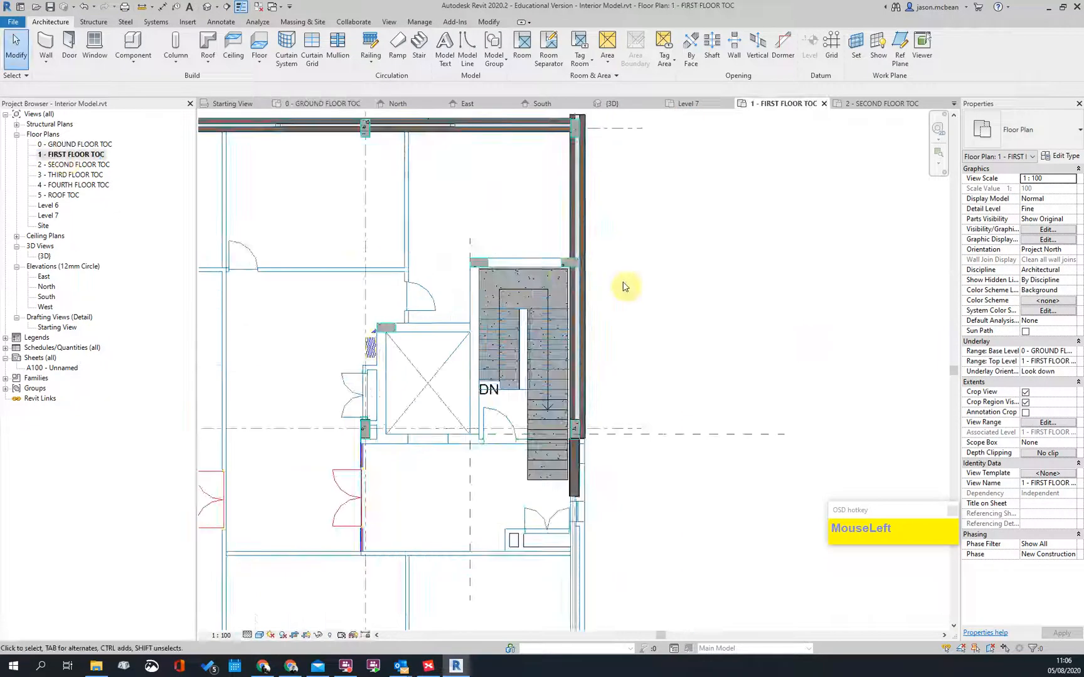
scroll(627, 288, down, 3)
scroll(604, 339, up, 4)
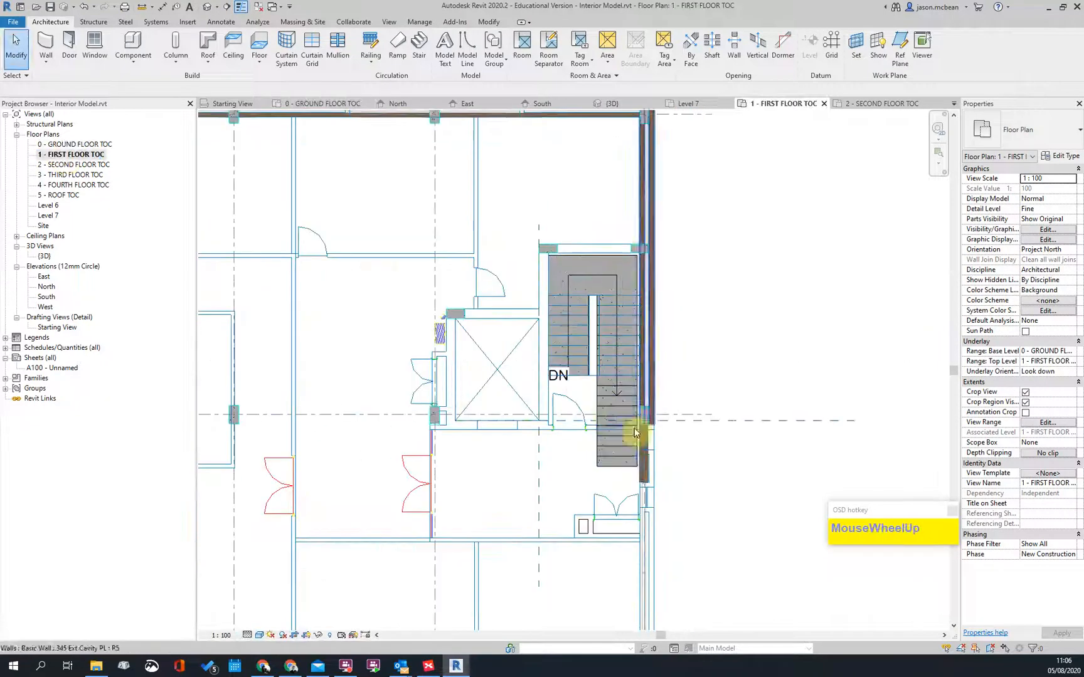
click(599, 384)
scroll(588, 339, up, 3)
scroll(607, 331, down, 5)
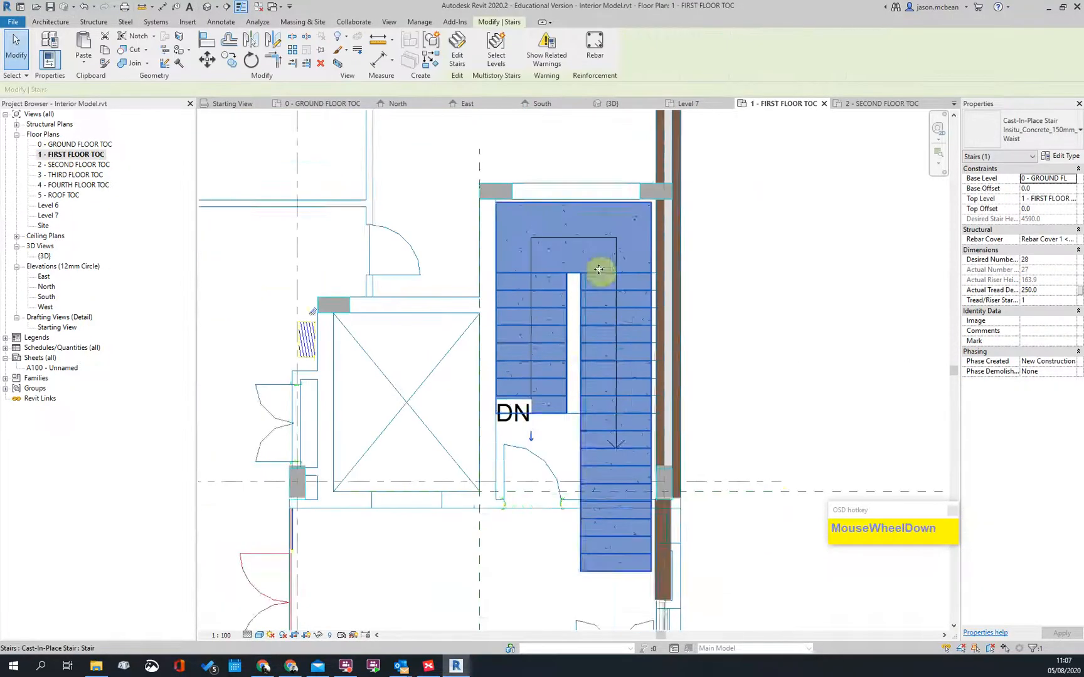
scroll(606, 376, up, 3)
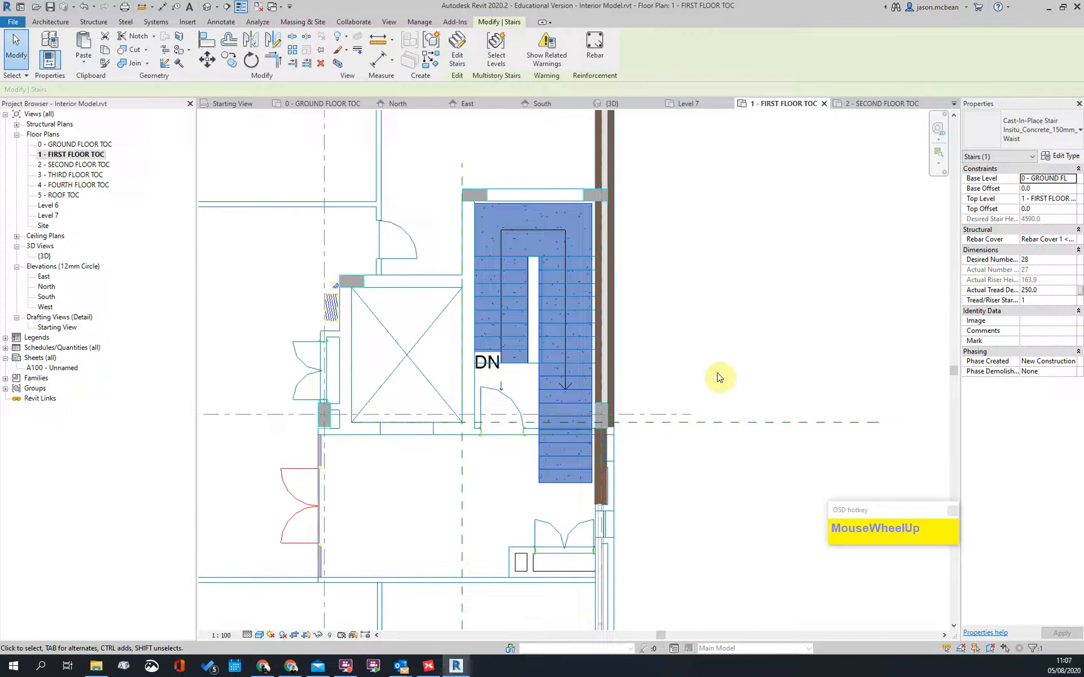
right_click(540, 398)
mouse_move(571, 450)
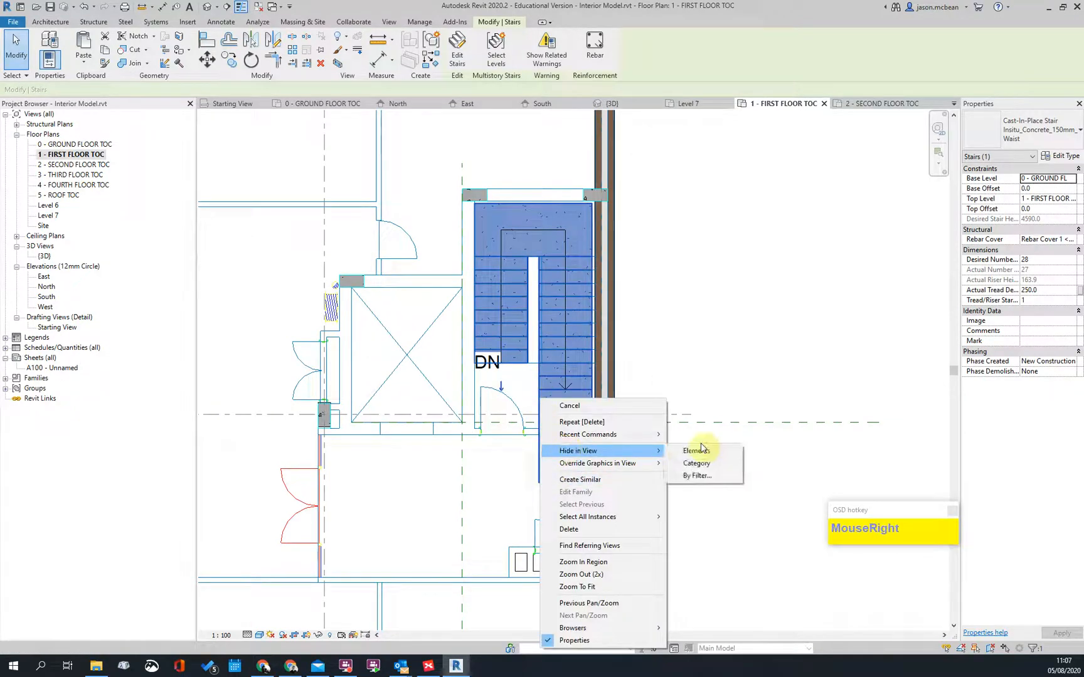
click(702, 448)
scroll(582, 325, down, 2)
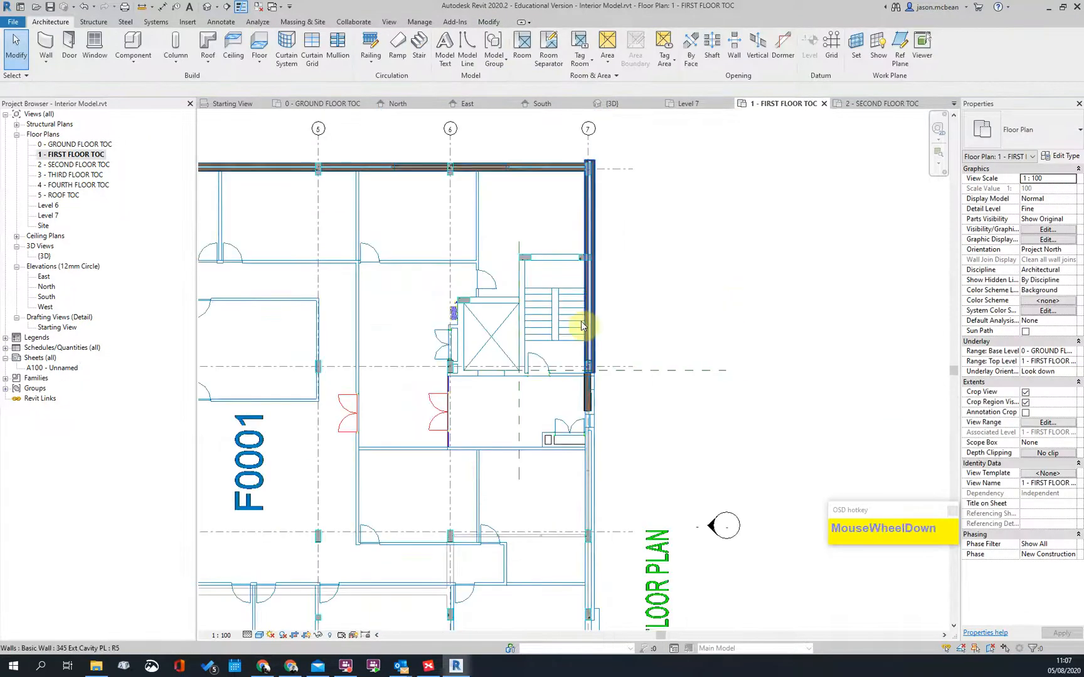
scroll(620, 339, down, 3)
scroll(630, 332, up, 2)
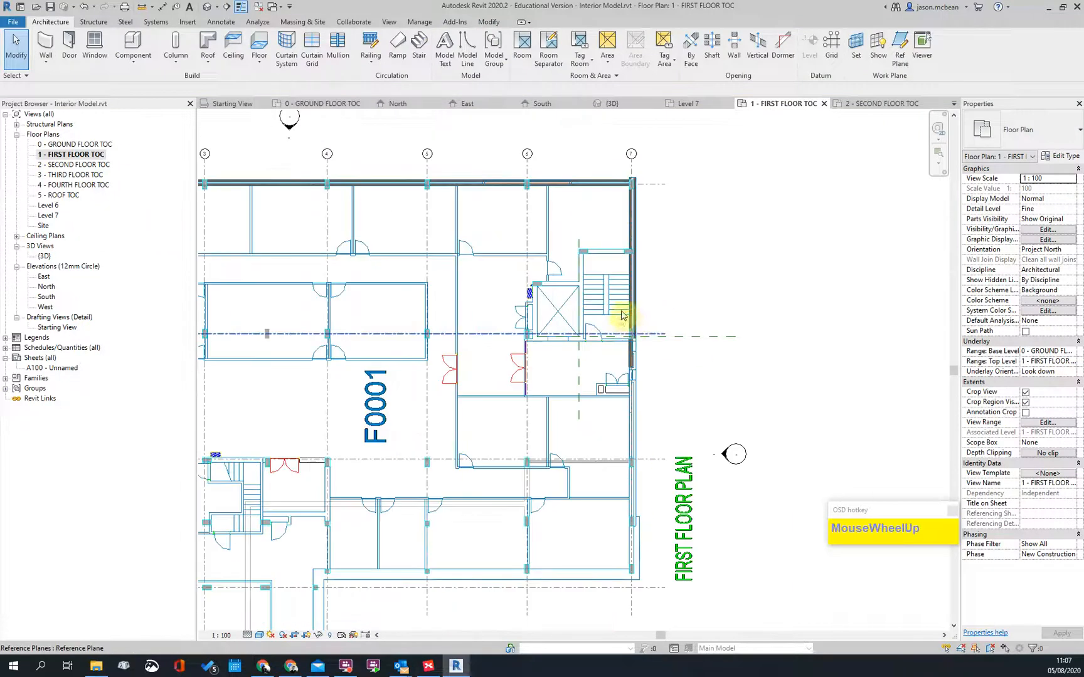
scroll(502, 450, up, 2)
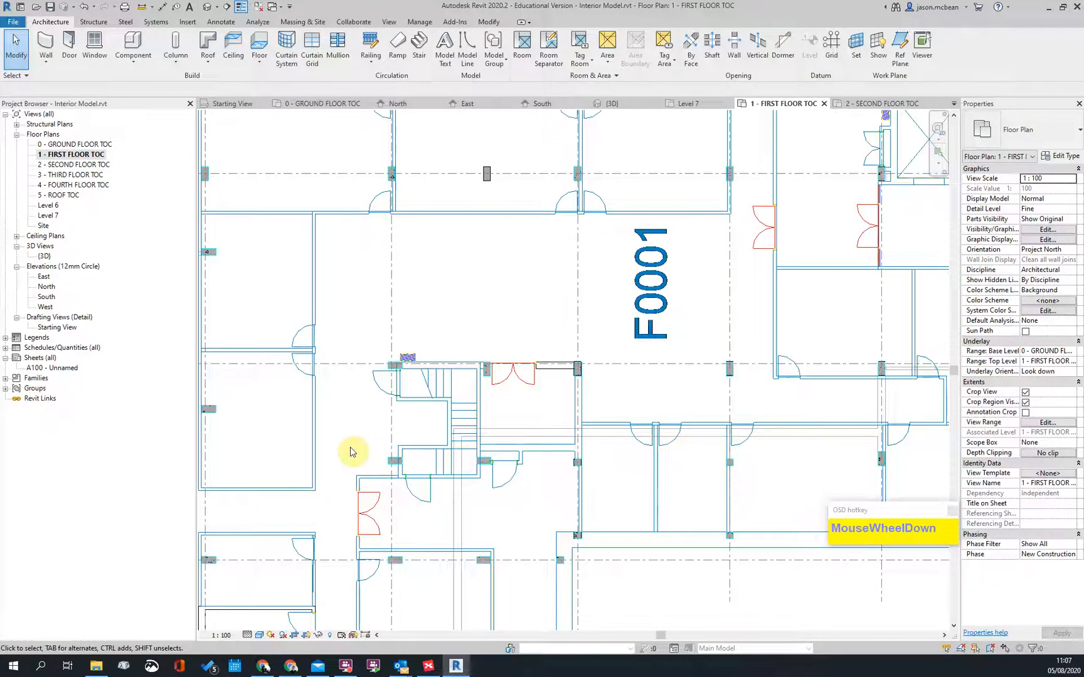
scroll(464, 358, down, 1)
scroll(448, 435, up, 4)
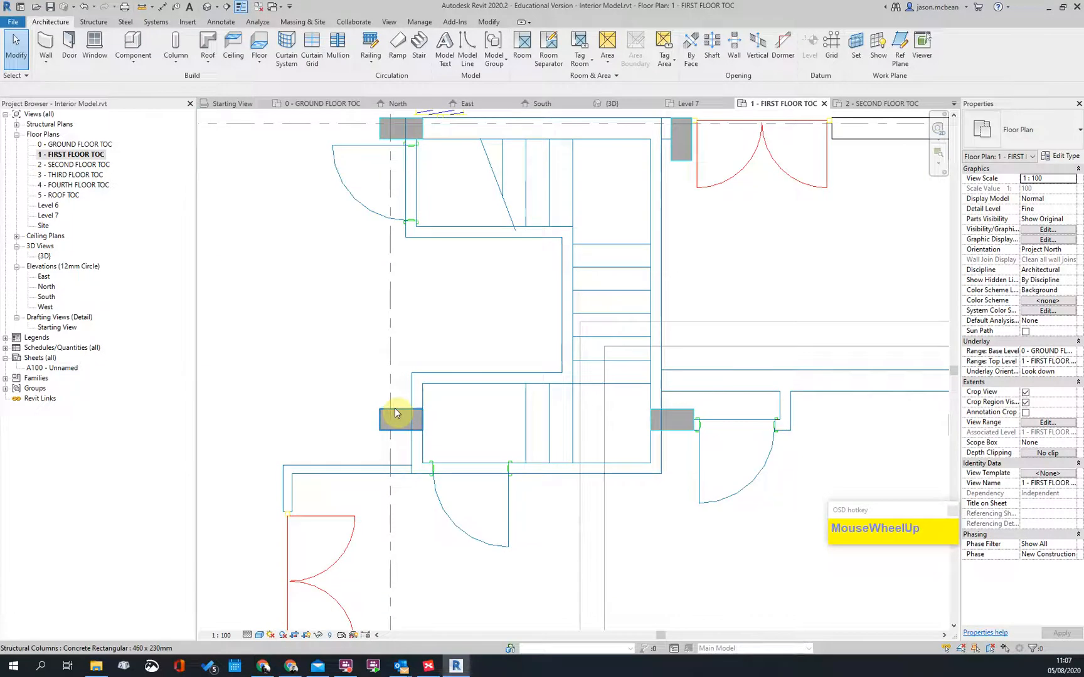
scroll(395, 412, down, 2)
middle_drag(448, 379, 417, 387)
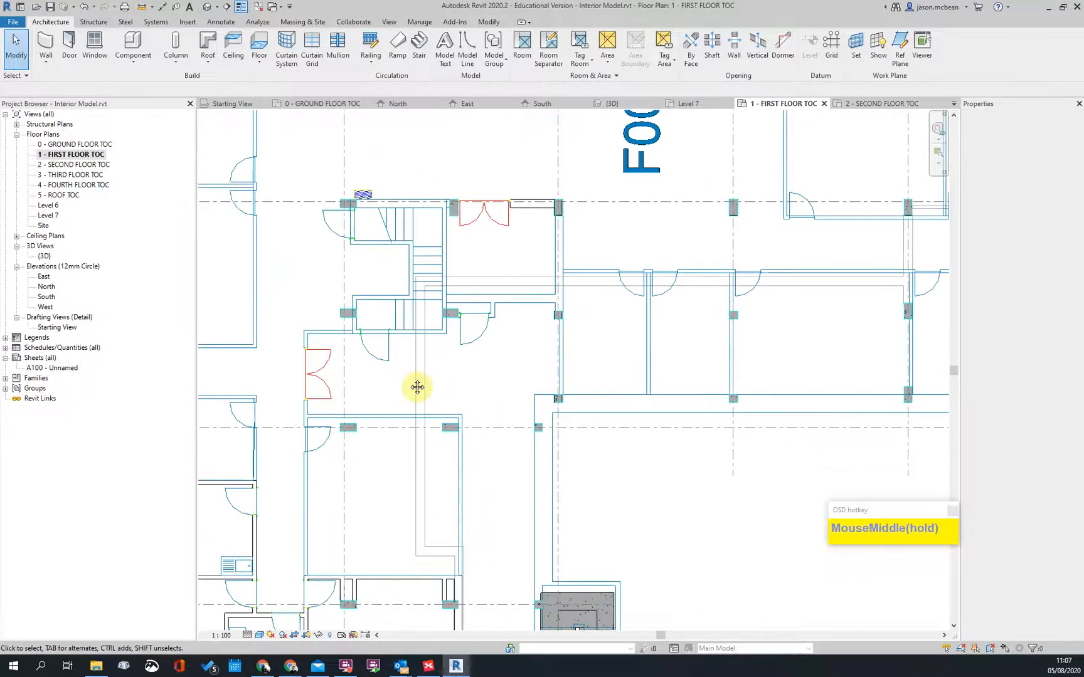
scroll(412, 302, down, 2)
scroll(387, 327, up, 3)
middle_drag(387, 327, 396, 362)
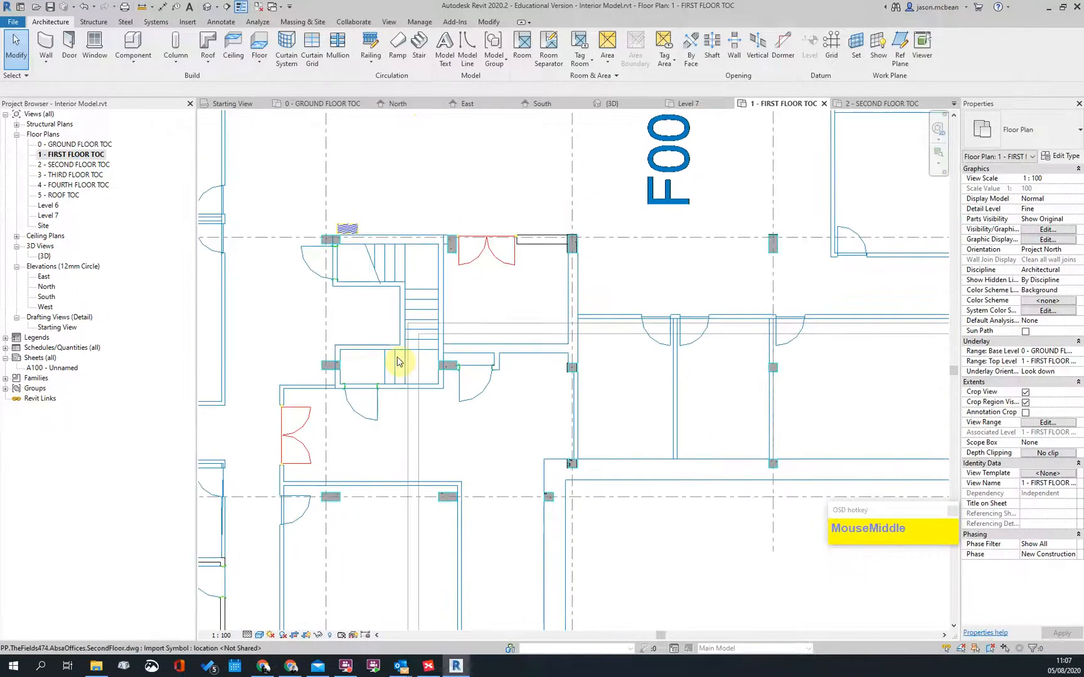
scroll(408, 357, up, 3)
scroll(362, 291, down, 1)
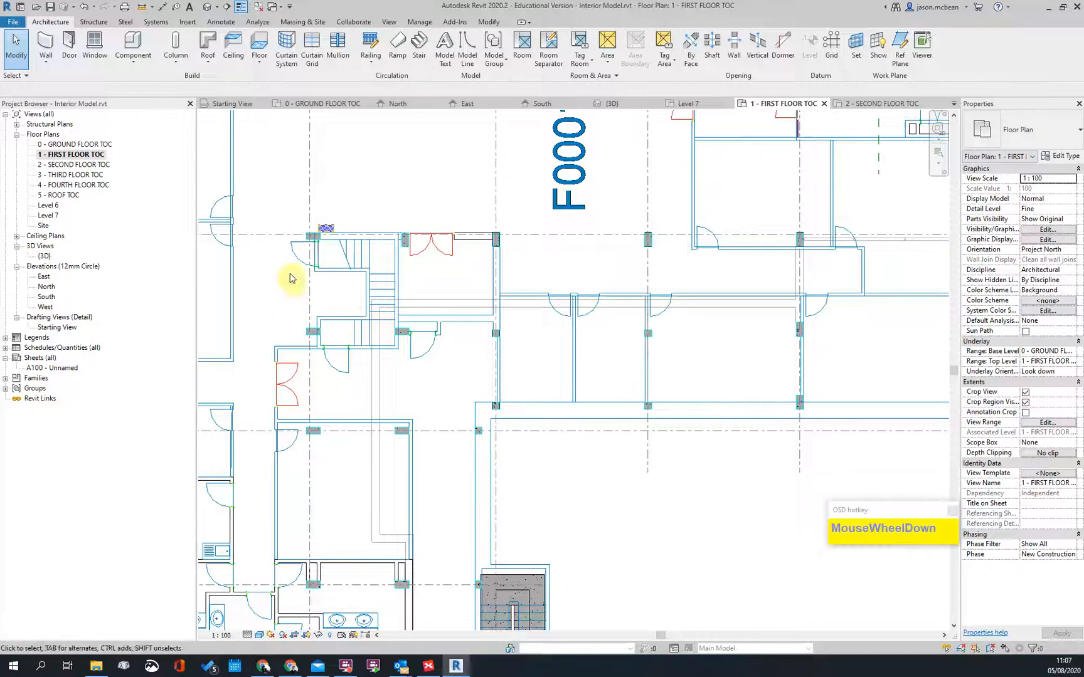
scroll(394, 230, down, 2)
middle_drag(448, 299, 343, 256)
scroll(344, 257, up, 2)
Step: Start a new stair and place its first run in the upper-right stair core
click(419, 47)
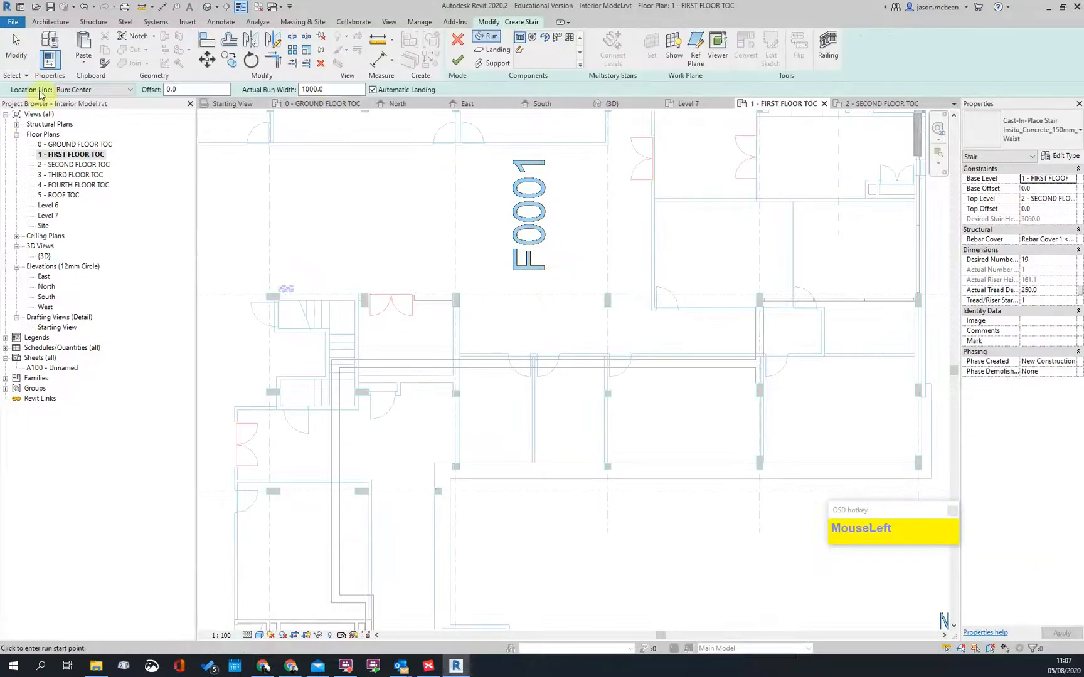
scroll(513, 331, down, 3)
middle_drag(668, 373, 632, 436)
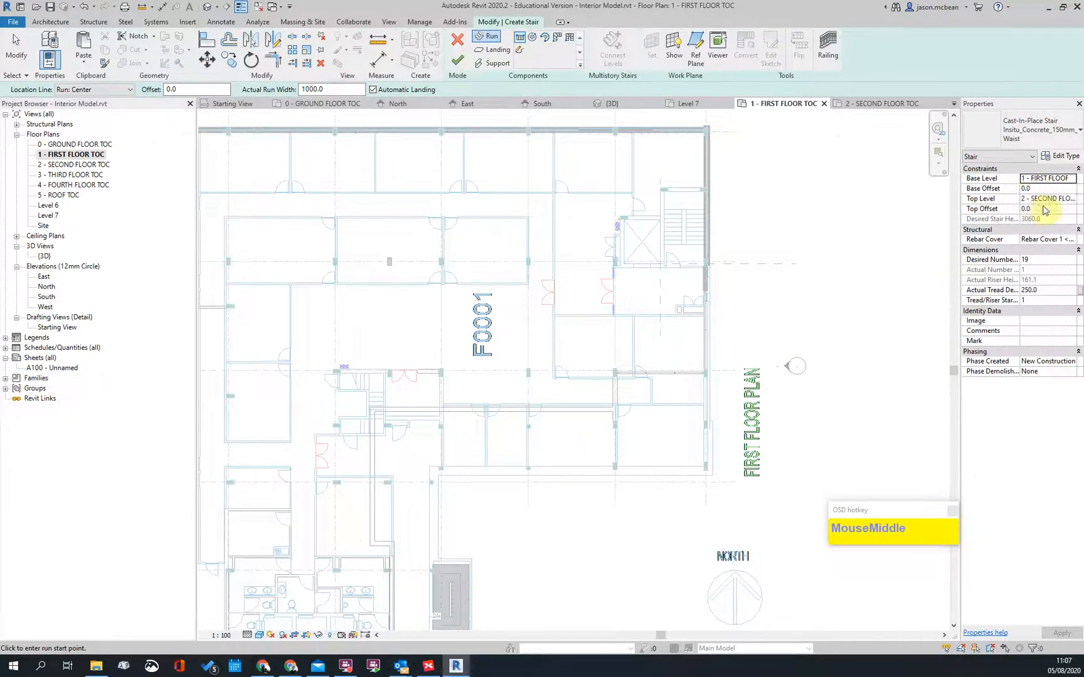
scroll(624, 208, up, 5)
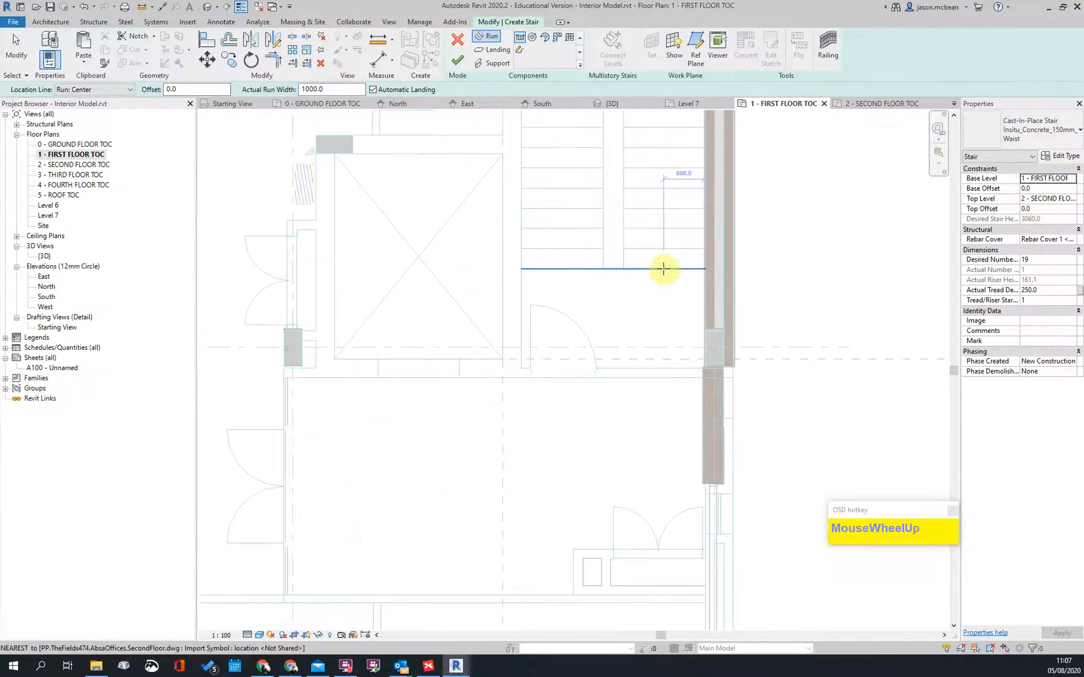
click(663, 269)
middle_drag(683, 186, 655, 314)
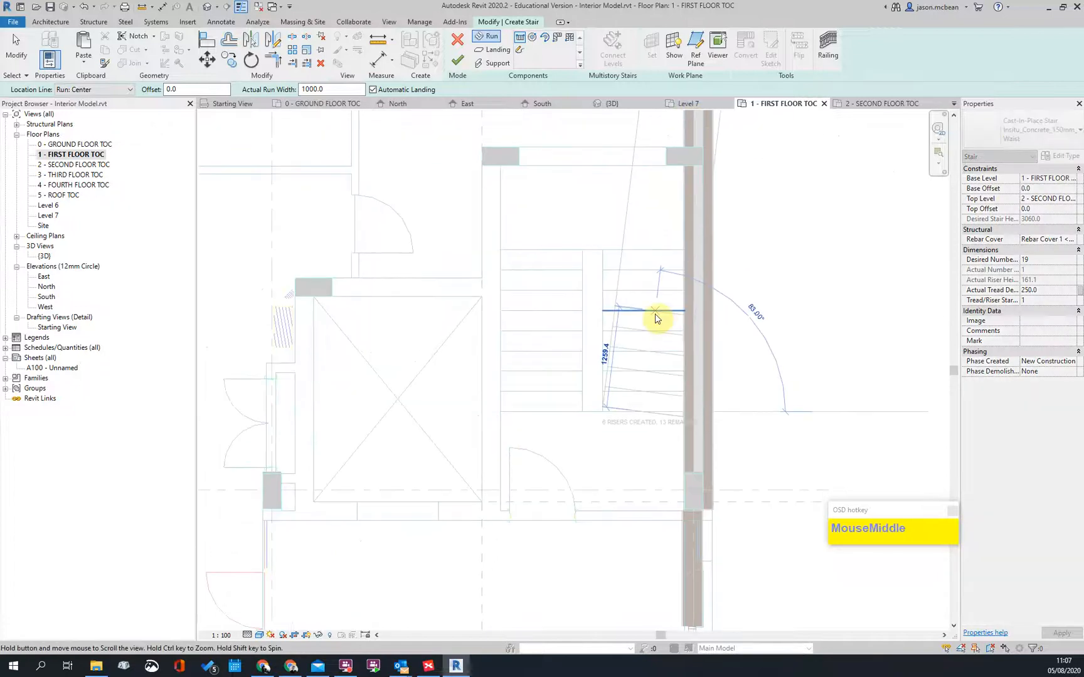
click(635, 251)
Step: Add the second run beside the first, forming a U-shaped stair with a landing
click(537, 251)
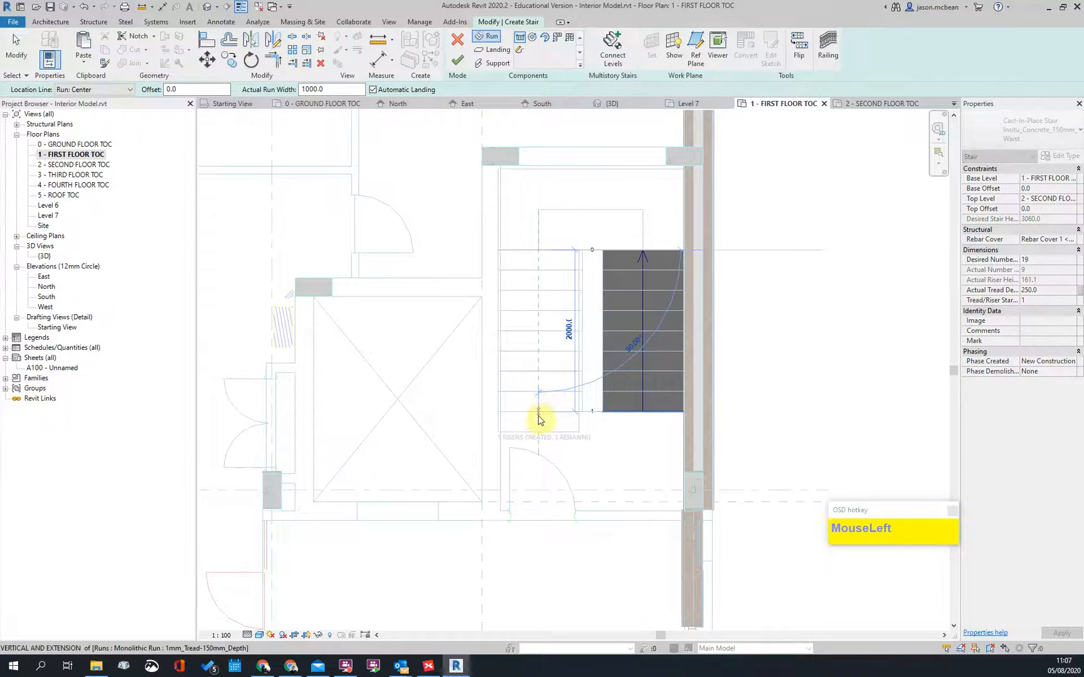
click(538, 415)
scroll(717, 287, down, 3)
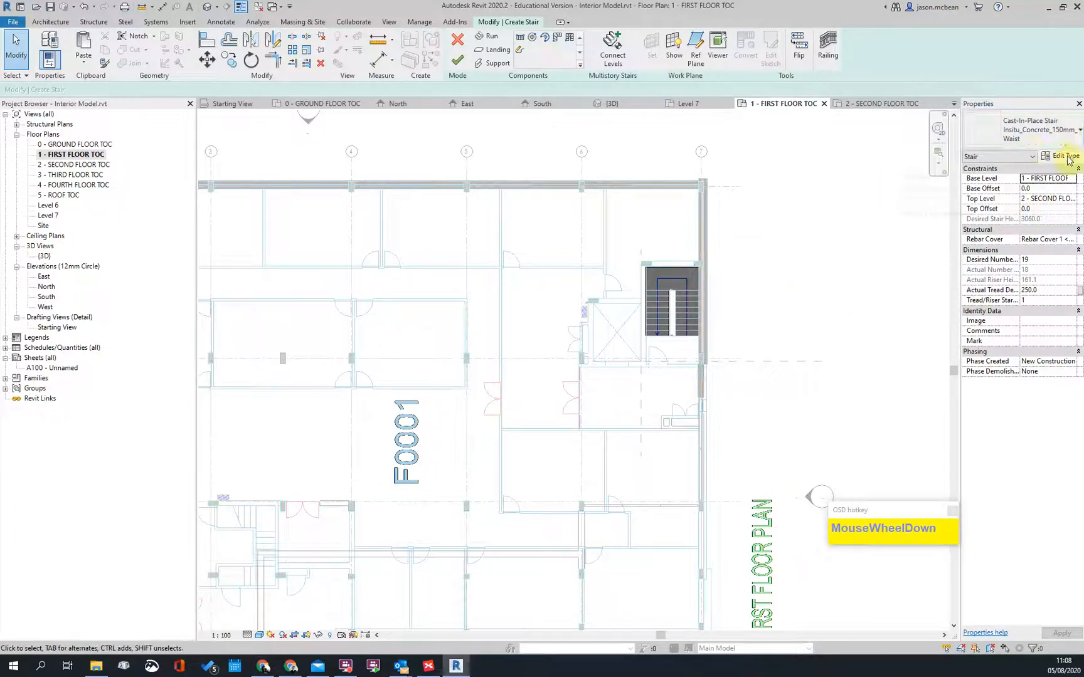
scroll(778, 294, down, 2)
scroll(503, 358, up, 3)
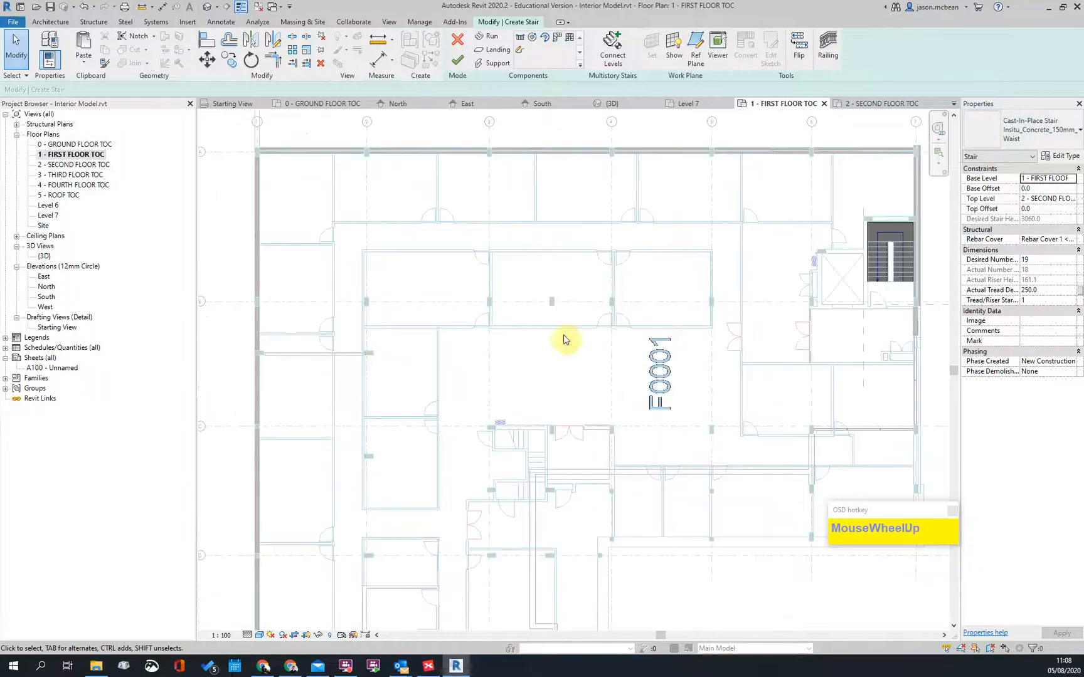
scroll(604, 261, down, 4)
scroll(711, 219, up, 3)
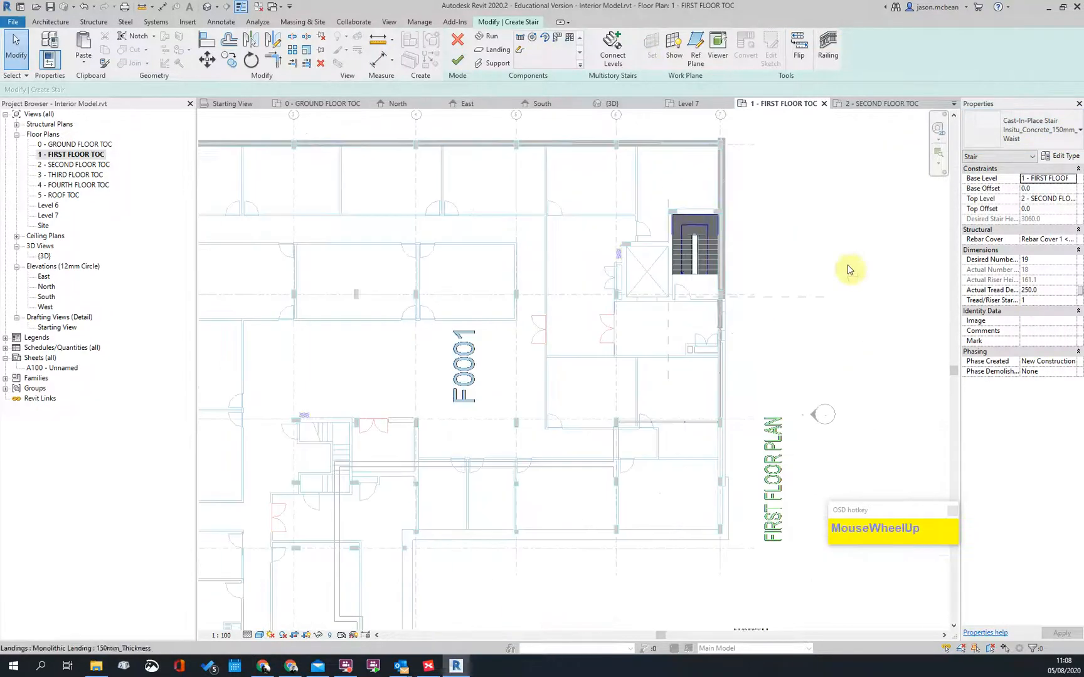
Step: Finish the U-shaped stair and check its UP path arrow in the first floor core
click(454, 61)
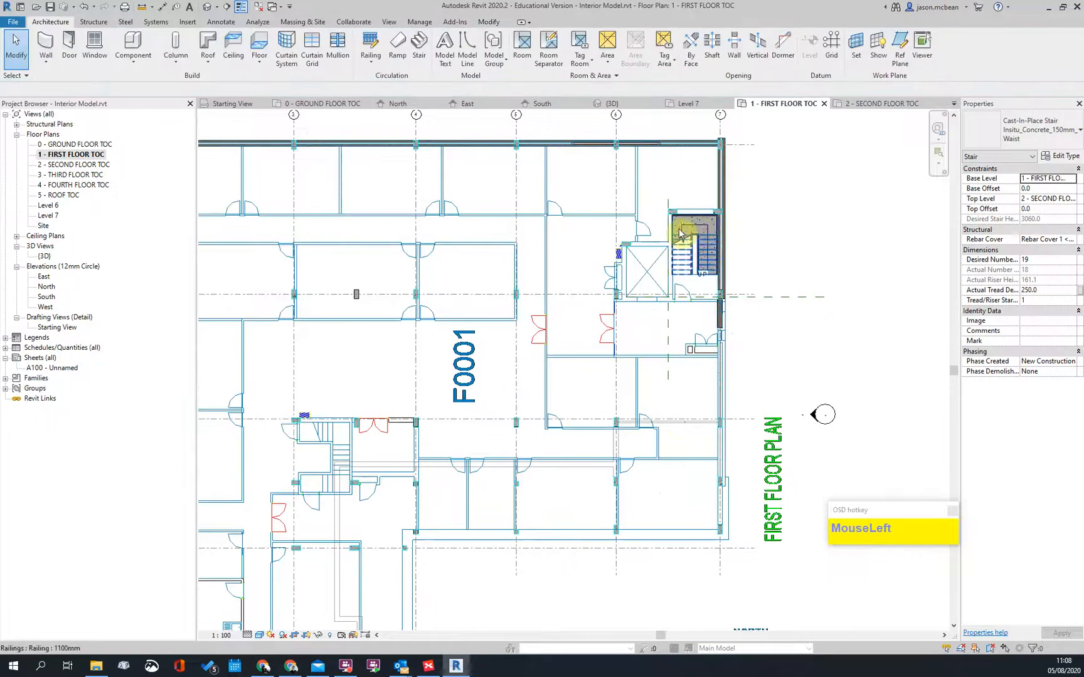
click(697, 231)
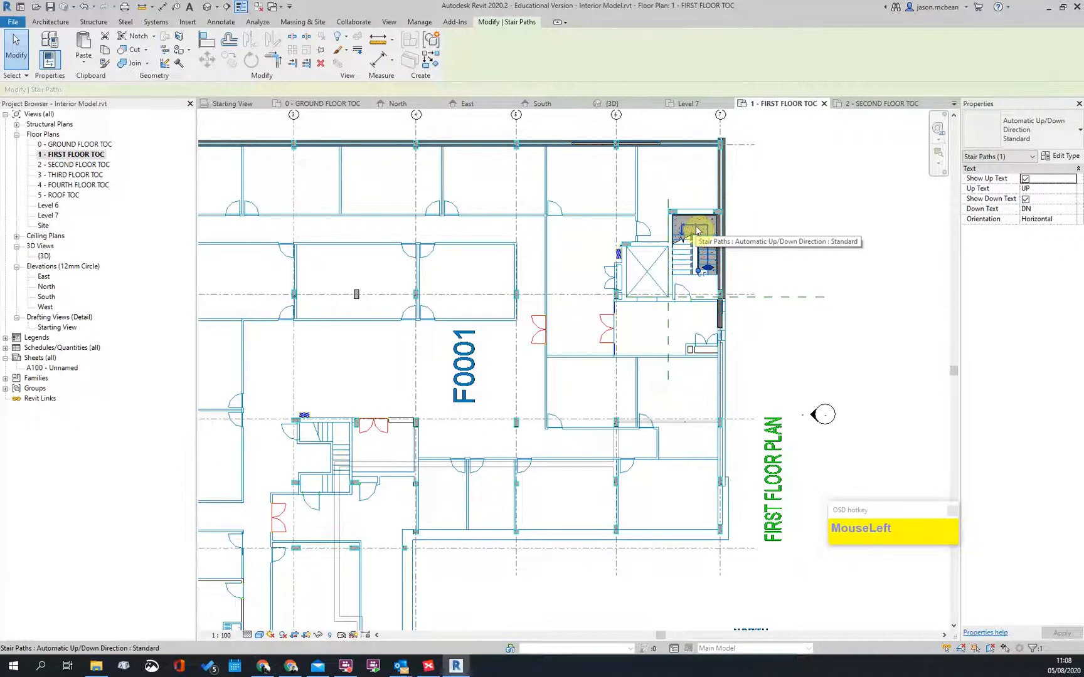
click(816, 279)
scroll(715, 229, down, 2)
scroll(715, 228, up, 5)
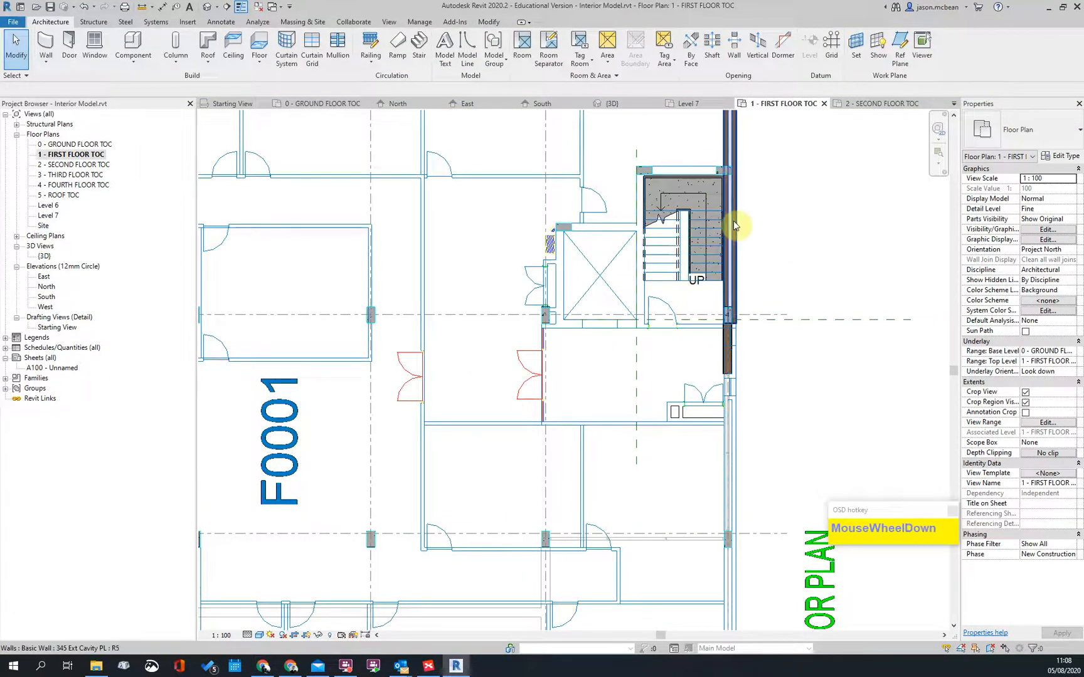
scroll(673, 235, down, 4)
scroll(358, 455, up, 4)
scroll(422, 391, down, 4)
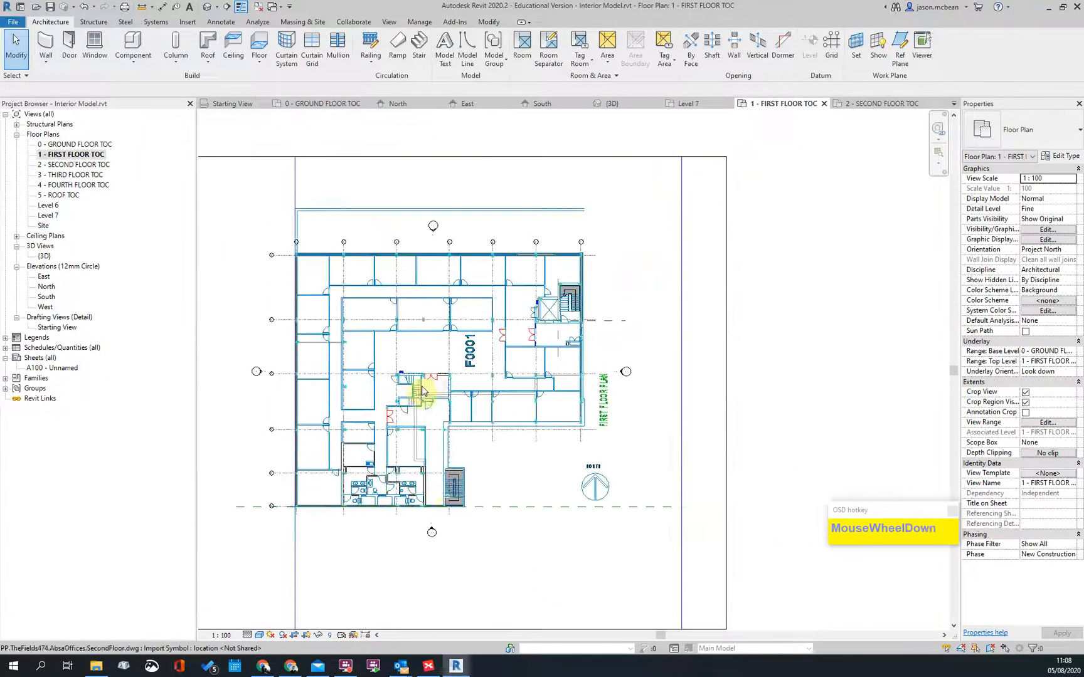
scroll(422, 391, down, 1)
scroll(395, 408, up, 3)
middle_drag(554, 352, 552, 392)
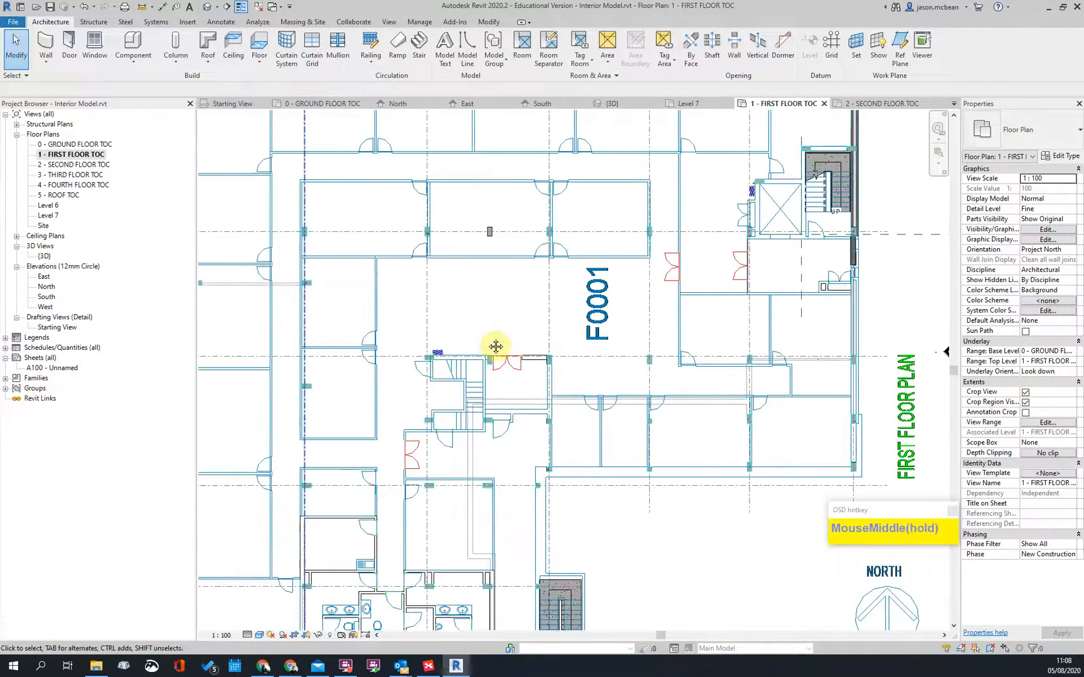
Step: Open 2 - SECOND FLOOR TOC and bring the stair core into view
double_click(63, 164)
scroll(408, 401, down, 2)
scroll(851, 288, up, 3)
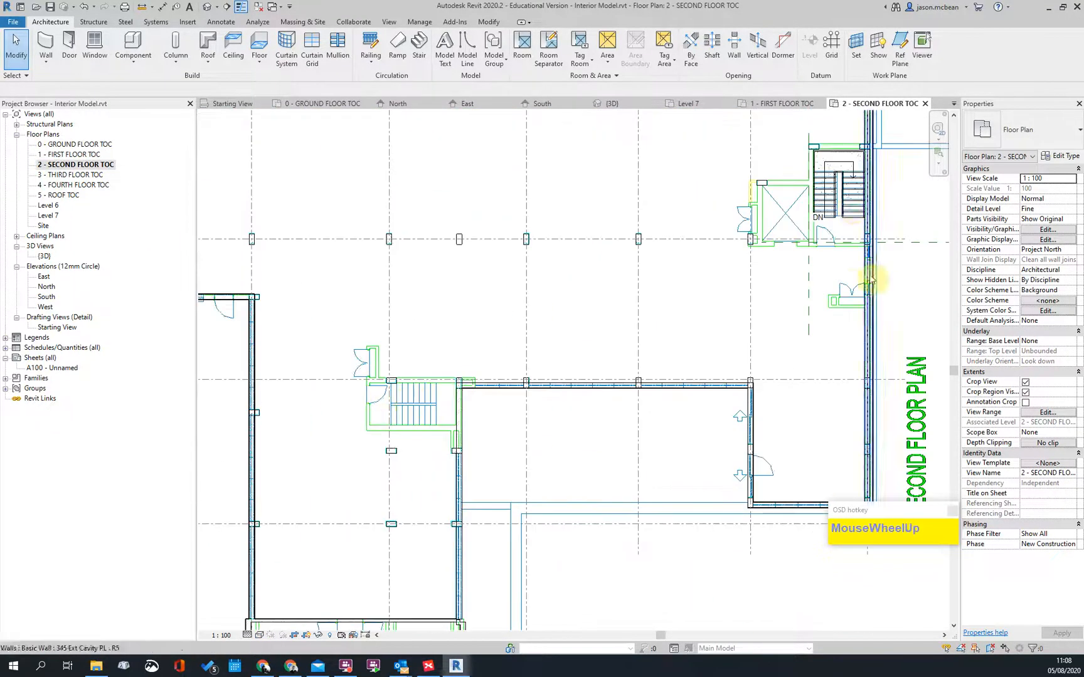
scroll(840, 276, up, 2)
middle_drag(815, 264, 786, 242)
scroll(745, 255, up, 2)
Step: Delete the railings along the new stair on the second floor plan
click(734, 275)
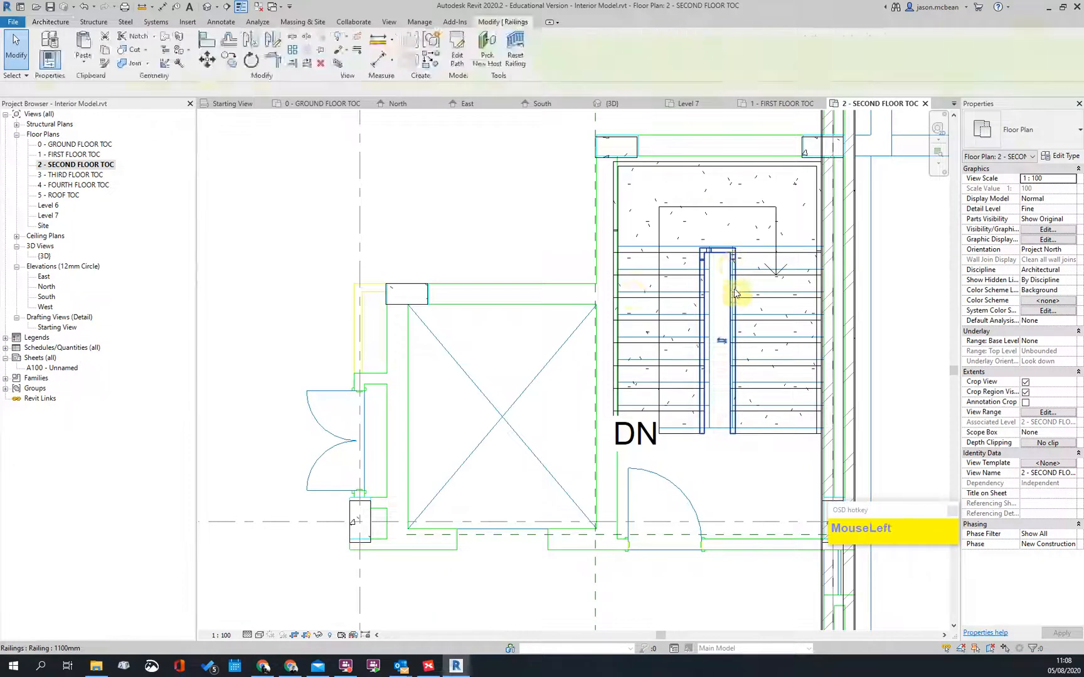
click(618, 251)
key(Delete)
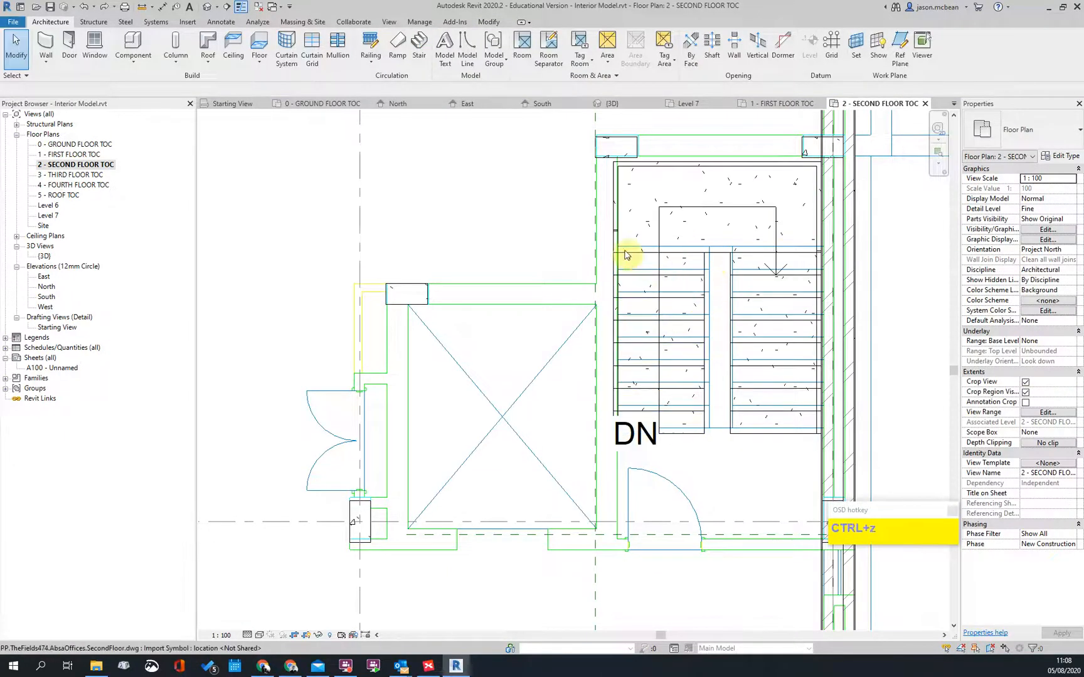
click(620, 249)
key(Delete)
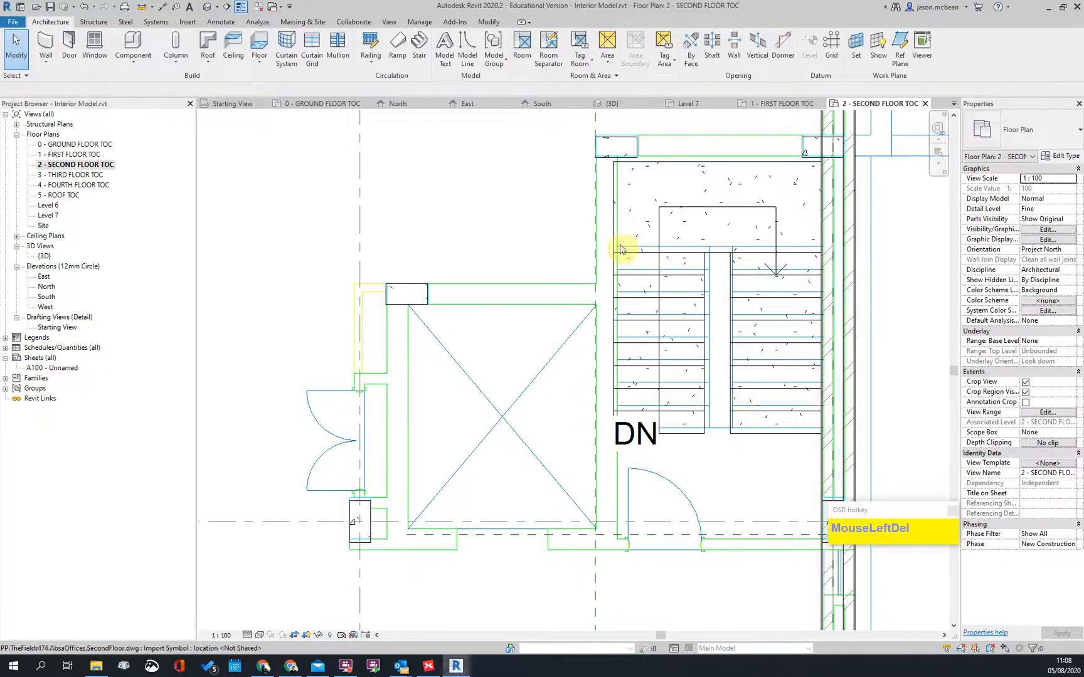
click(619, 270)
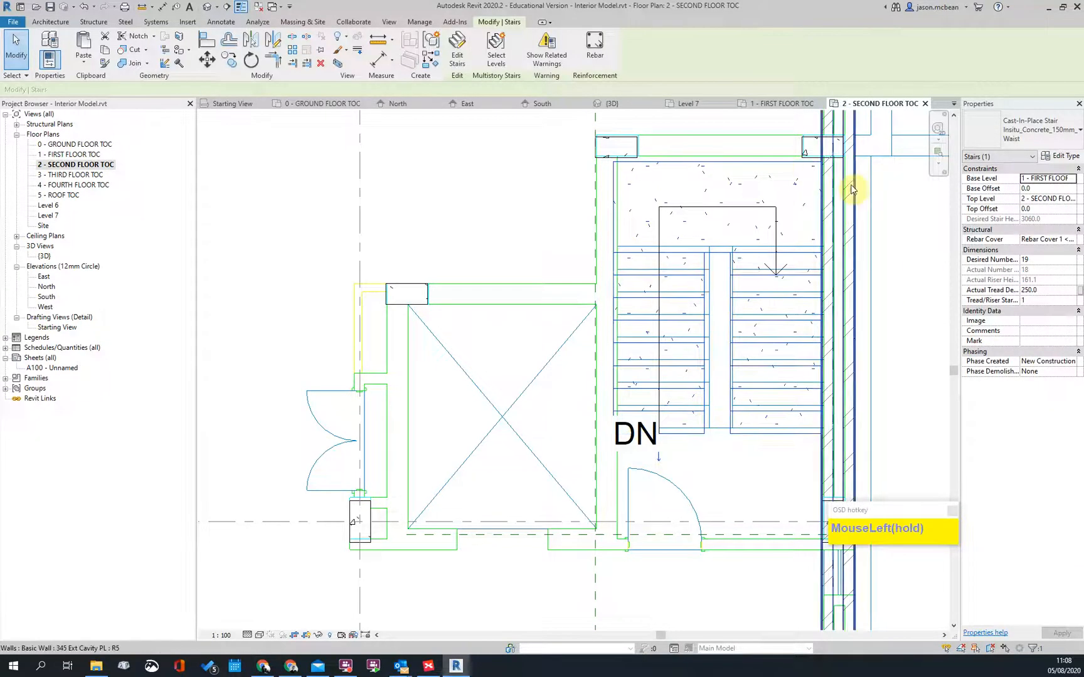
scroll(851, 182, down, 2)
key(Escape)
Step: Check the stair's DN path on the second floor, then return to 1 - FIRST FLOOR TOC
middle_drag(842, 291, 734, 298)
scroll(733, 298, down, 5)
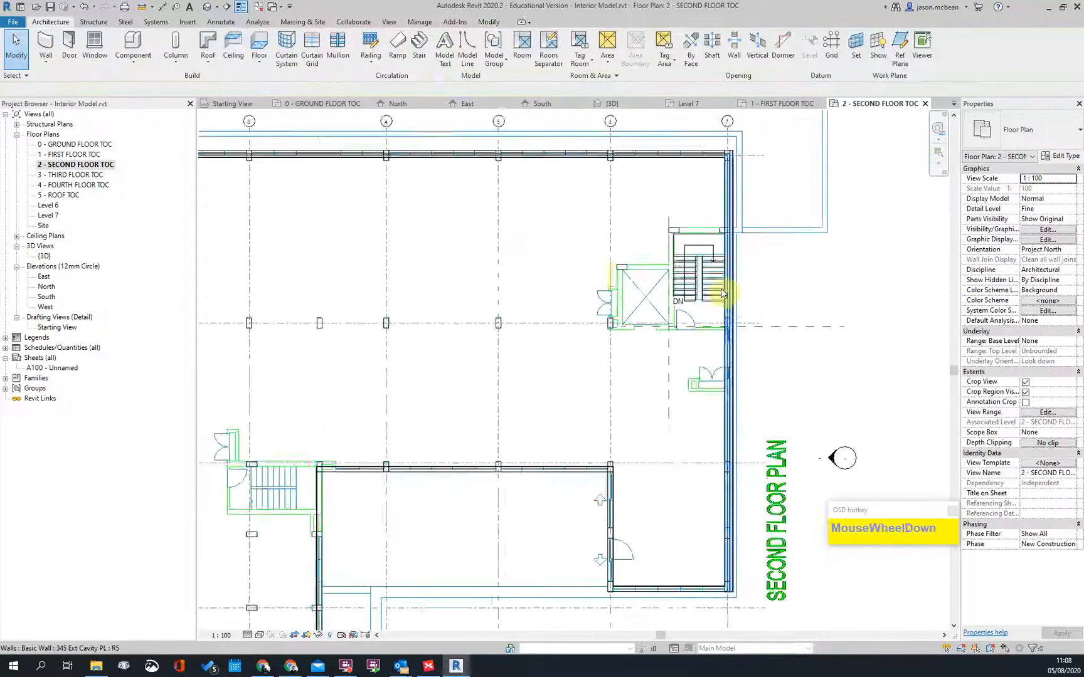
scroll(564, 376, up, 5)
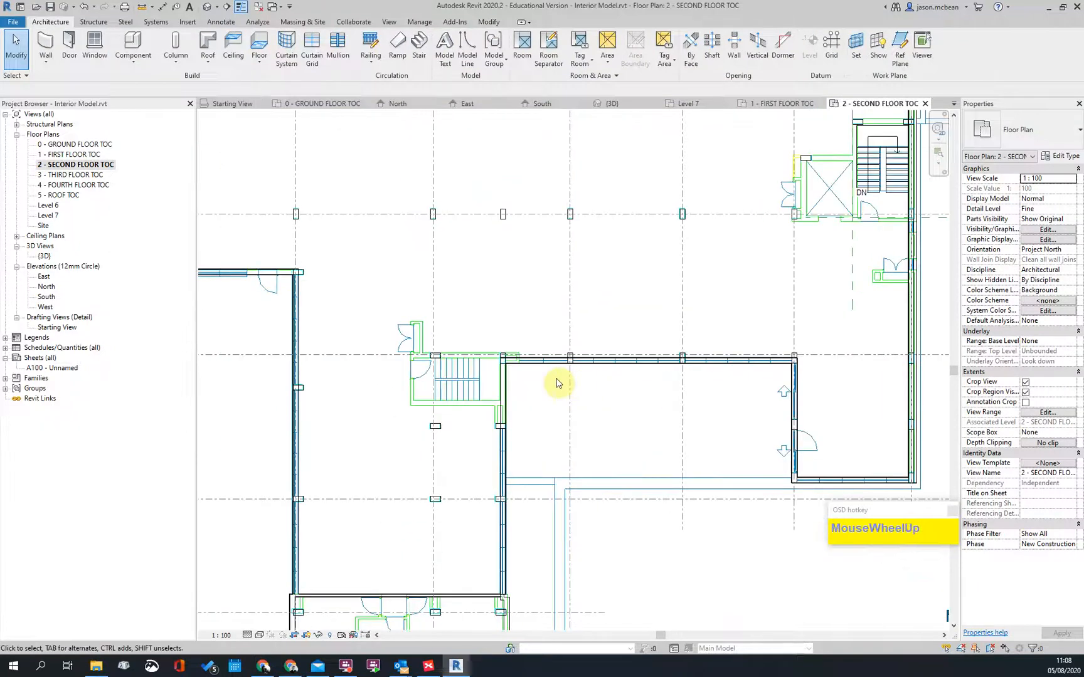
scroll(565, 376, down, 6)
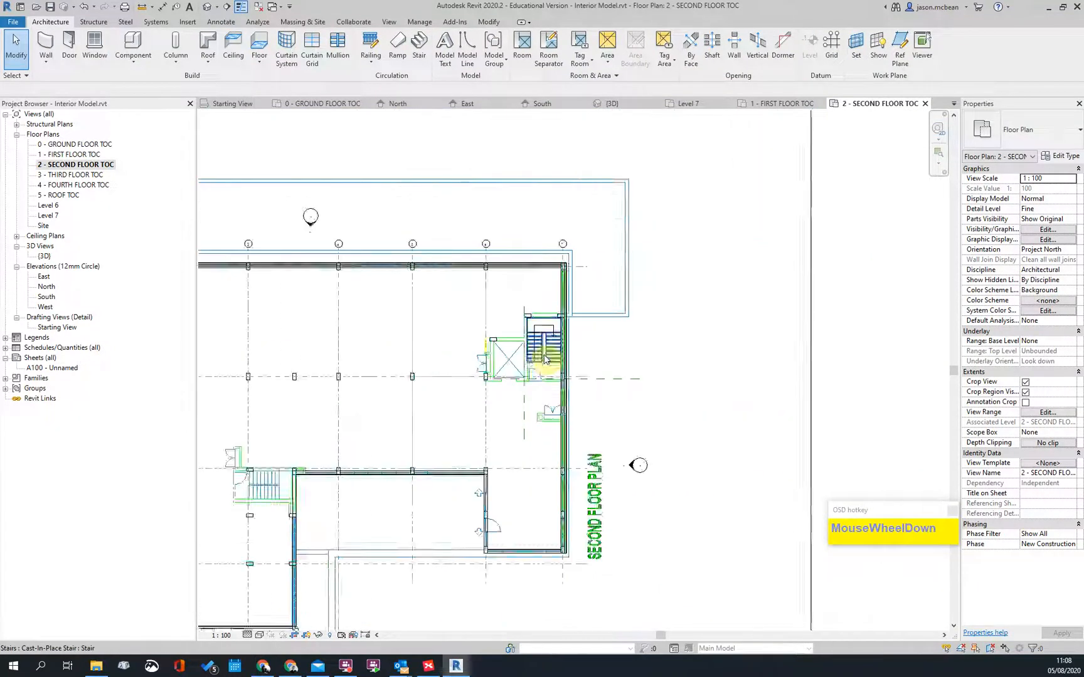
scroll(480, 338, up, 3)
scroll(480, 338, down, 4)
middle_drag(672, 302, 689, 283)
scroll(670, 358, up, 4)
scroll(669, 358, down, 4)
scroll(661, 338, up, 4)
click(657, 331)
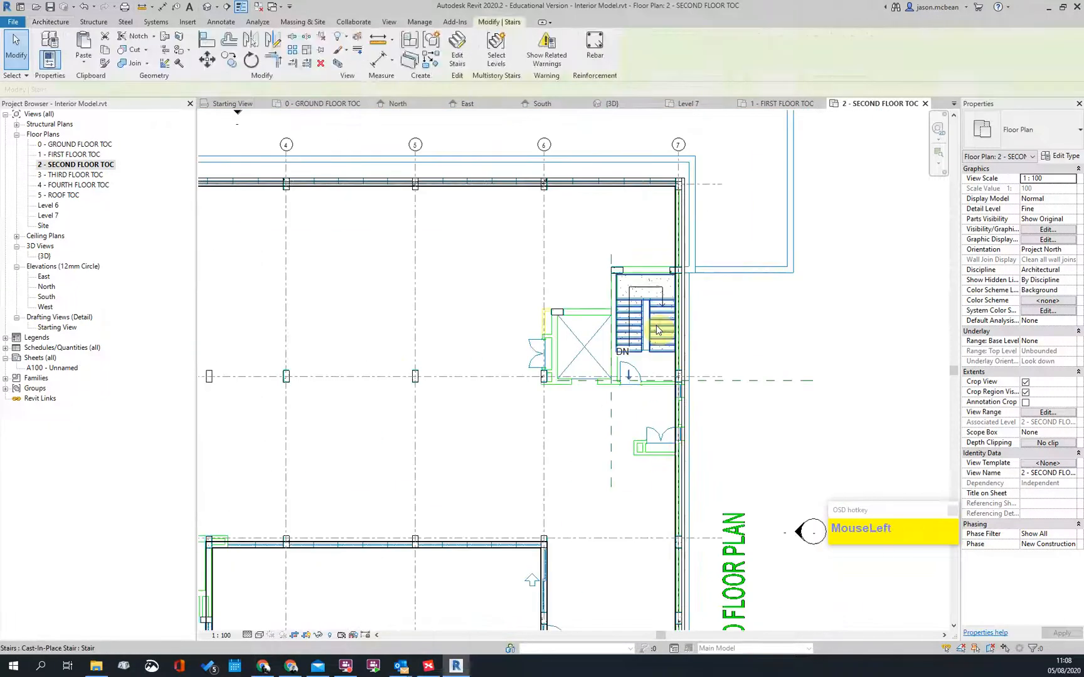
right_click(657, 330)
scroll(585, 280, down, 1)
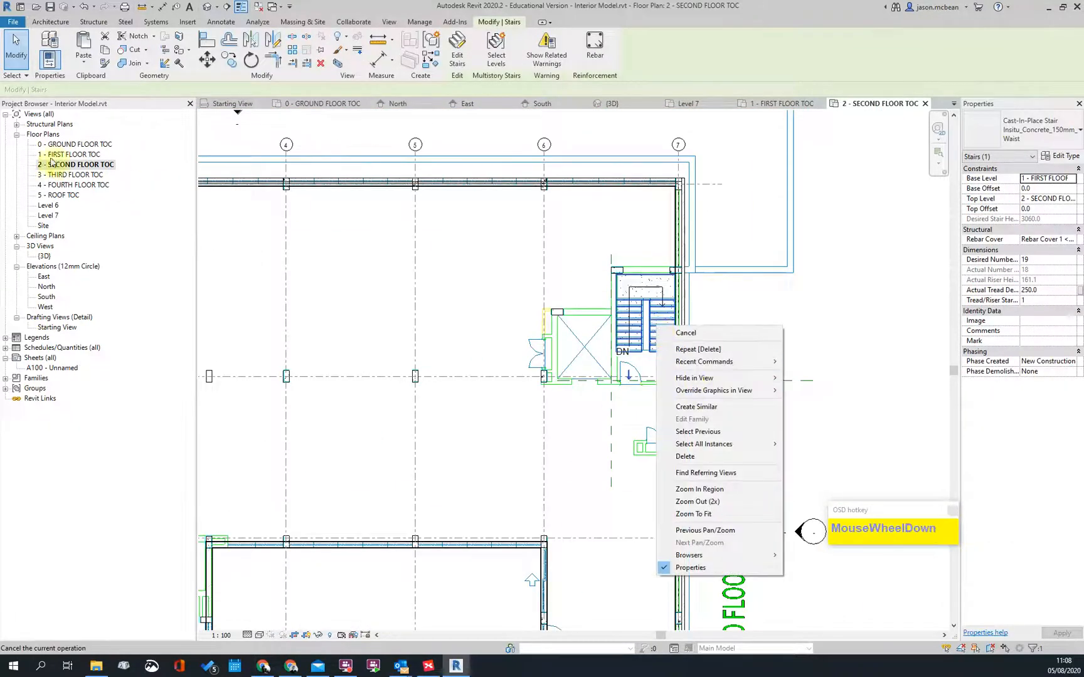
key(Escape)
double_click(69, 154)
key(Escape)
scroll(527, 376, up, 2)
scroll(545, 368, up, 3)
middle_drag(545, 367, 537, 335)
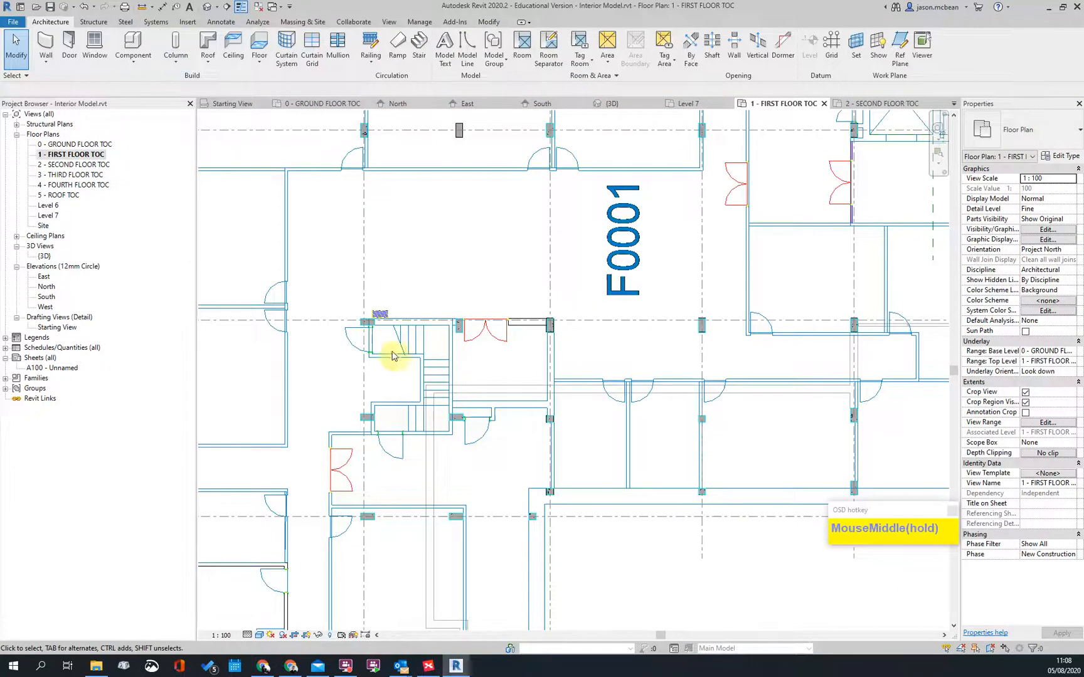
scroll(370, 382, down, 2)
scroll(376, 380, up, 1)
scroll(593, 264, down, 2)
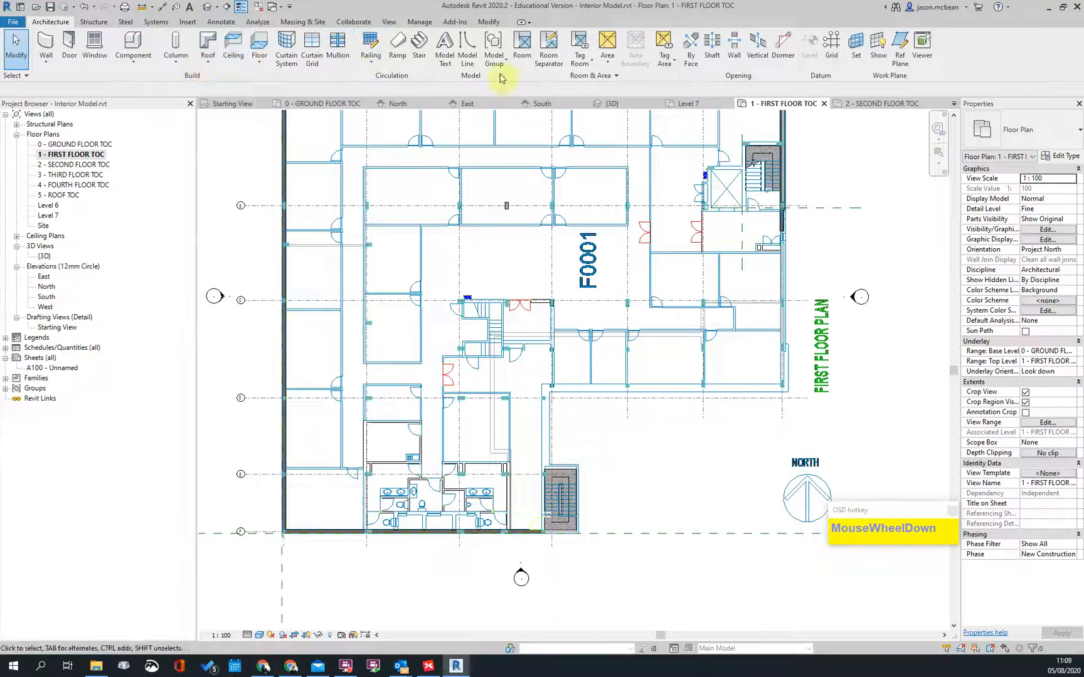
click(419, 44)
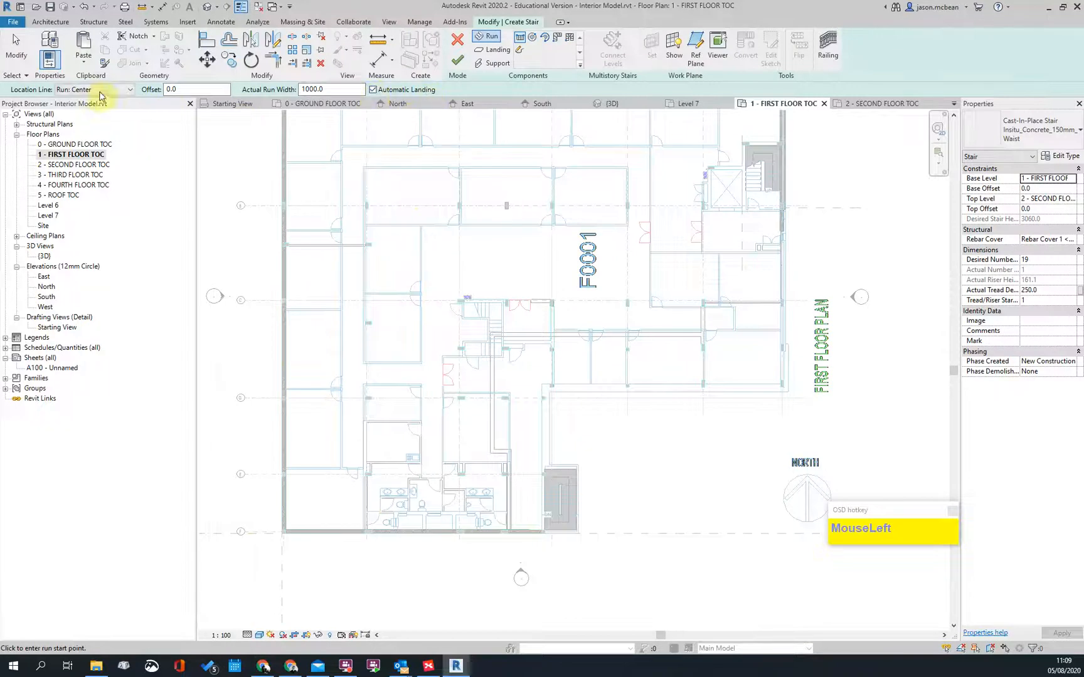
scroll(382, 363, up, 6)
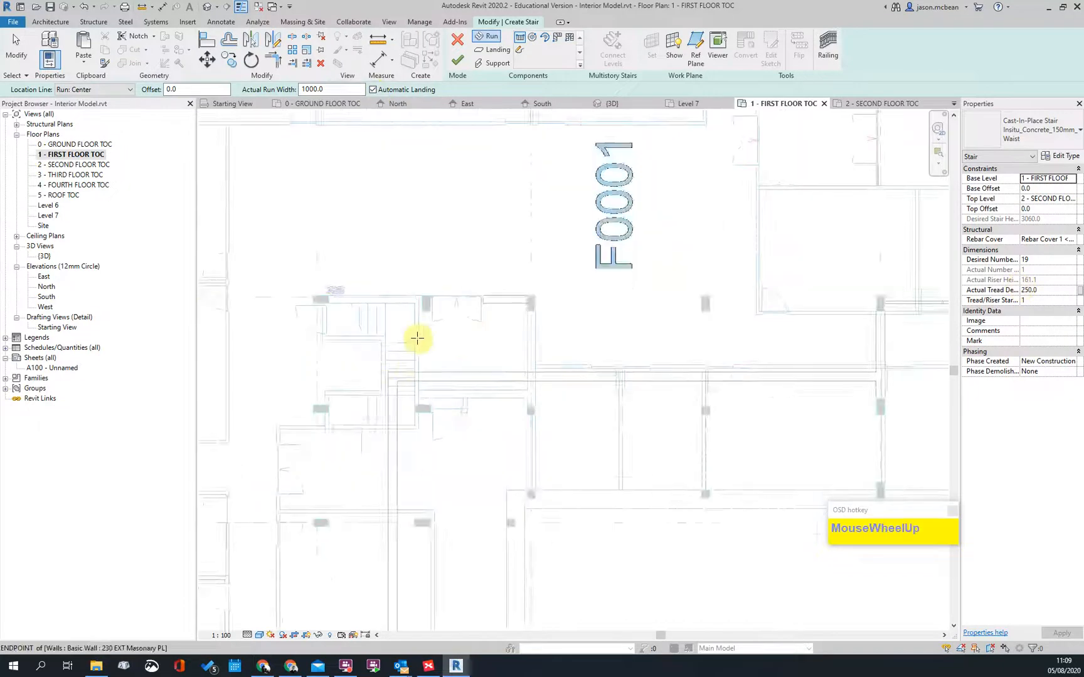
scroll(392, 354, down, 2)
scroll(389, 370, down, 4)
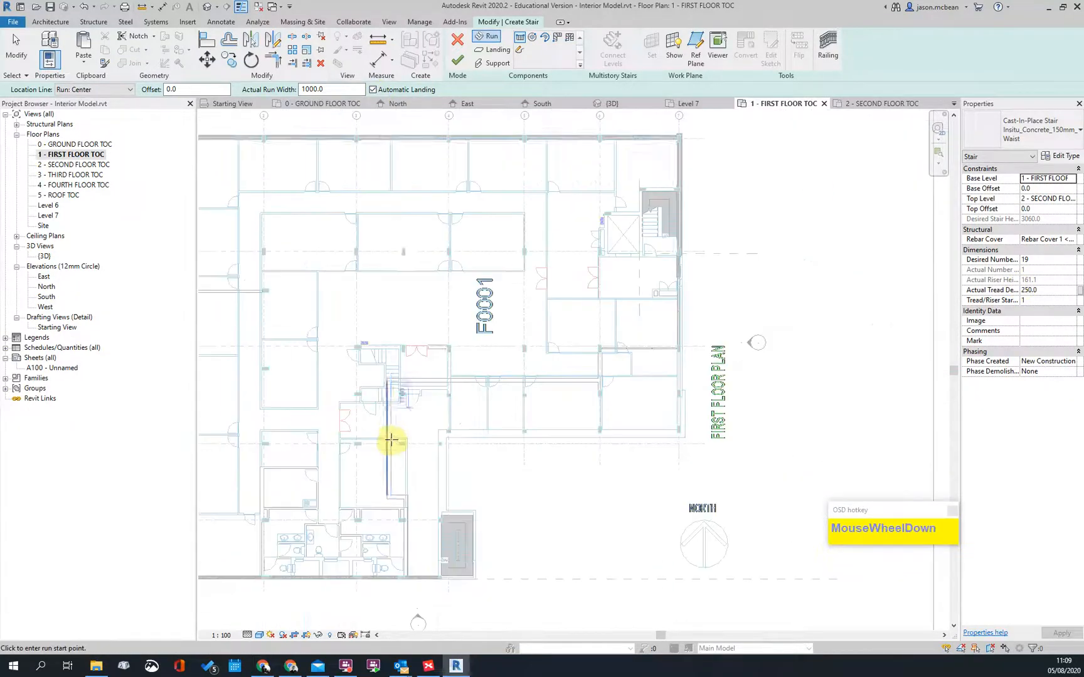
scroll(393, 385, up, 3)
scroll(393, 384, up, 2)
scroll(392, 414, down, 3)
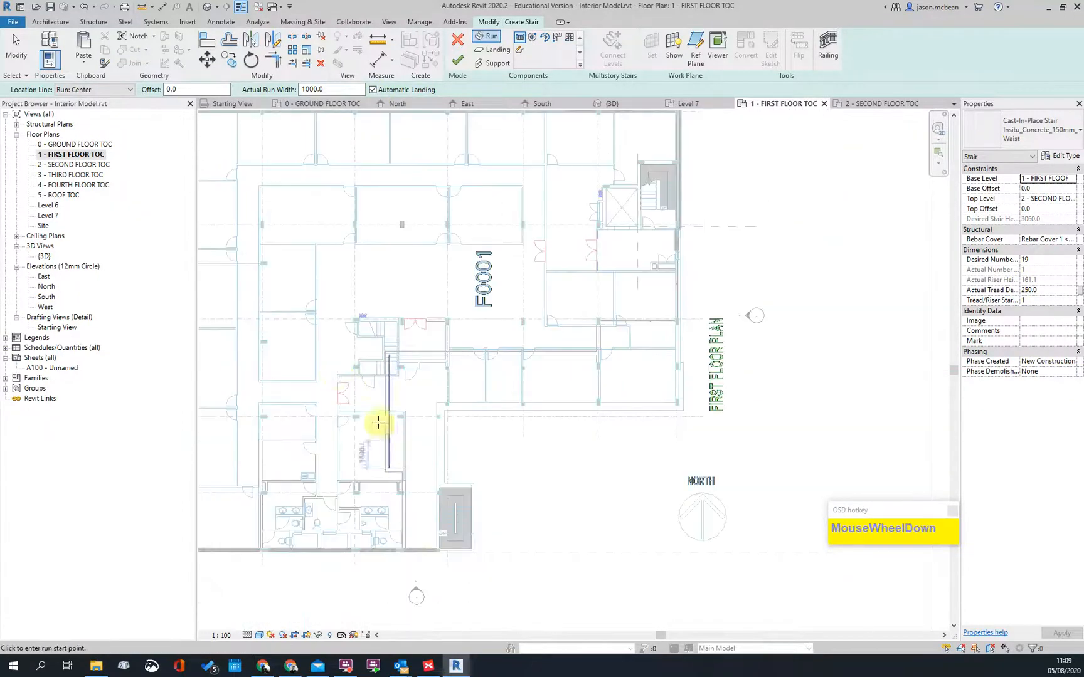
scroll(403, 336, up, 1)
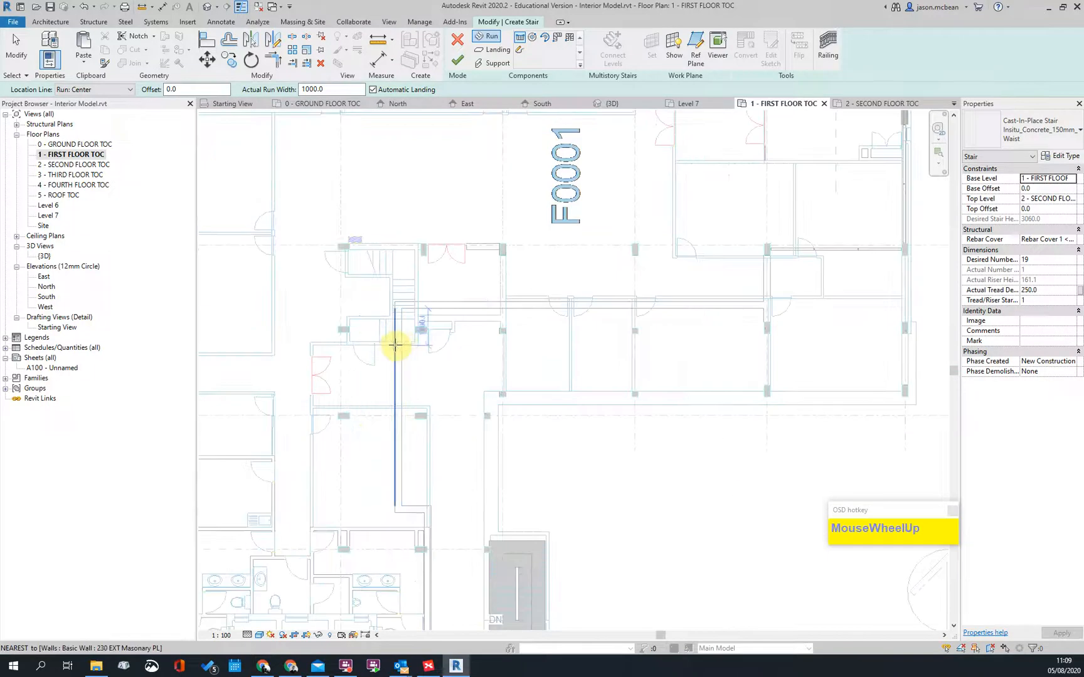
scroll(394, 344, down, 3)
scroll(530, 346, up, 1)
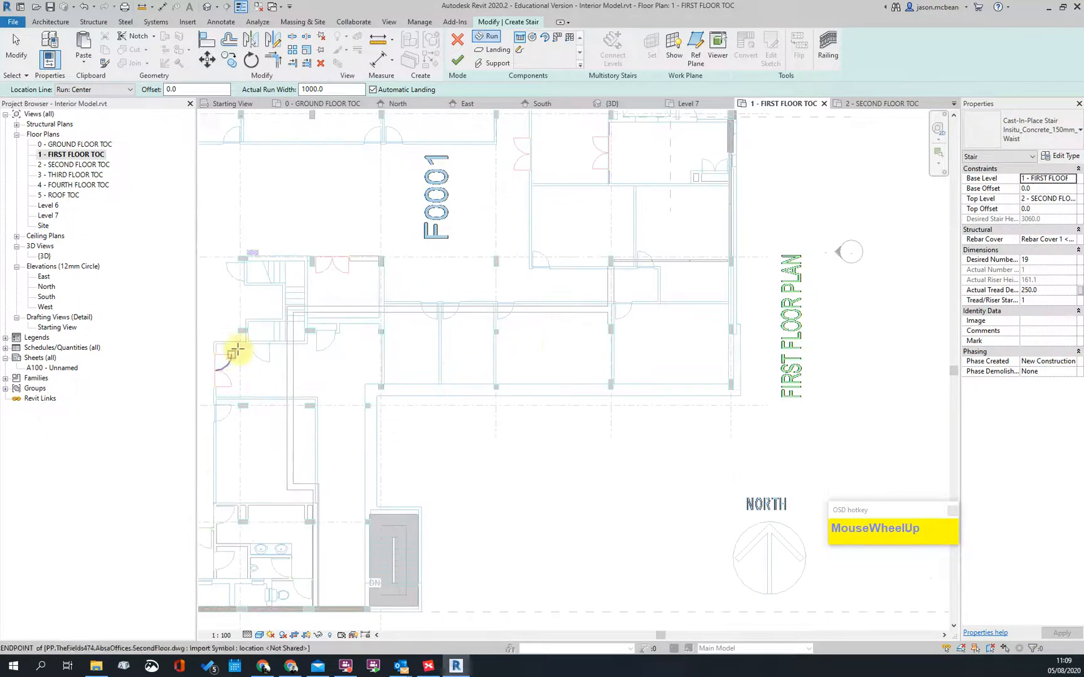
scroll(249, 307, up, 2)
scroll(257, 329, up, 2)
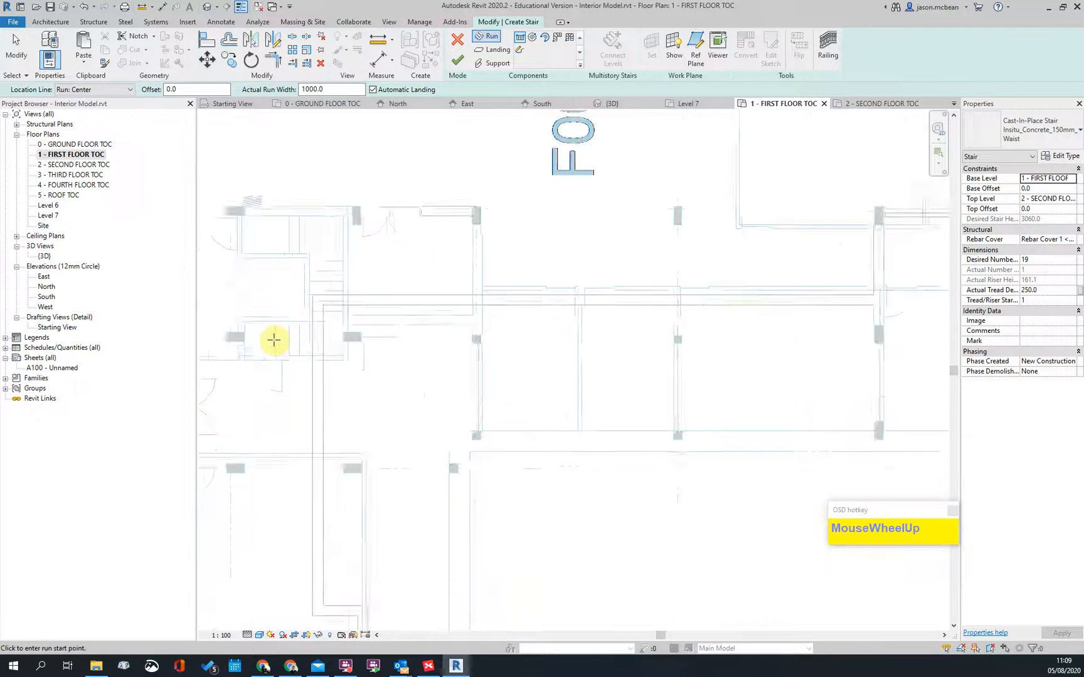
click(298, 339)
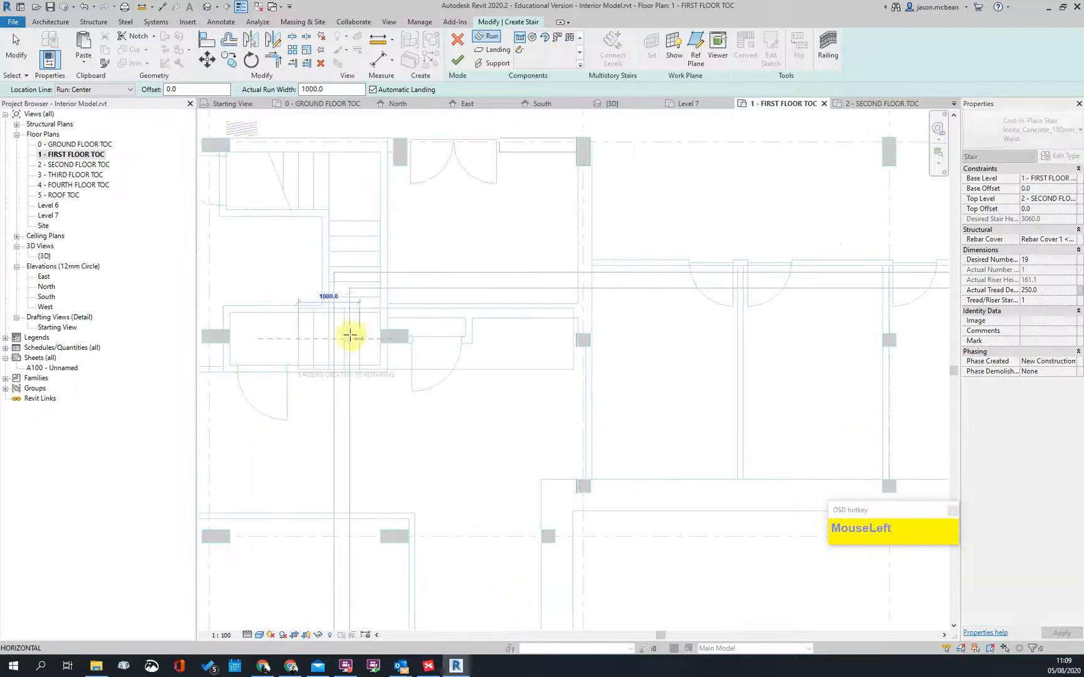
scroll(327, 341, up, 1)
click(328, 339)
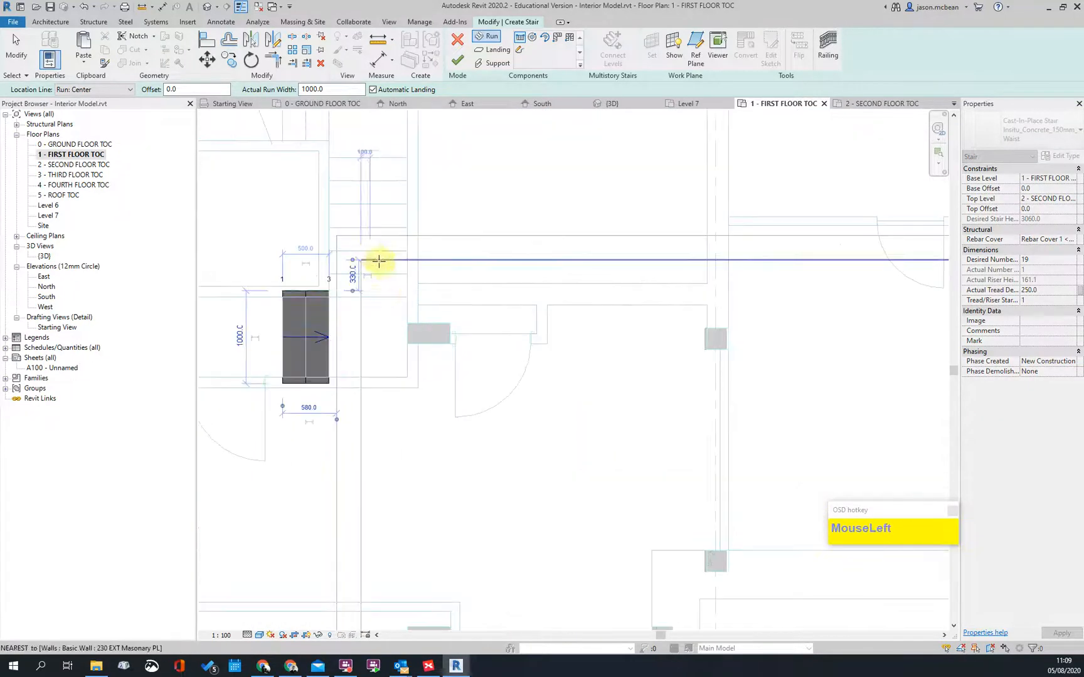
click(360, 290)
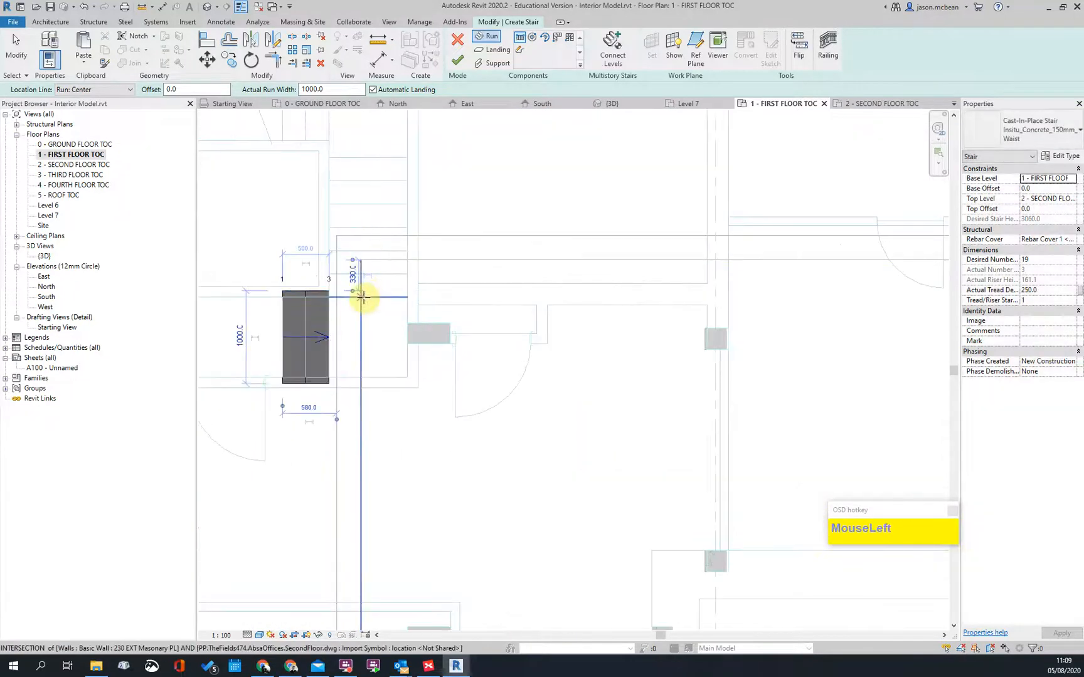
click(367, 152)
middle_drag(378, 162, 501, 402)
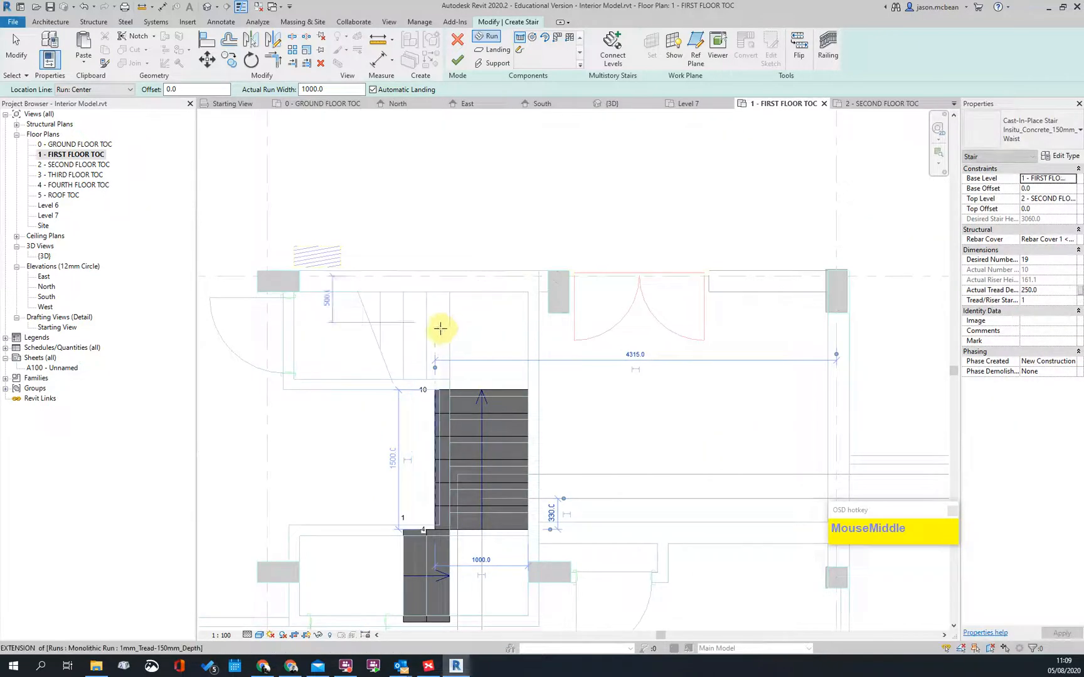
click(445, 332)
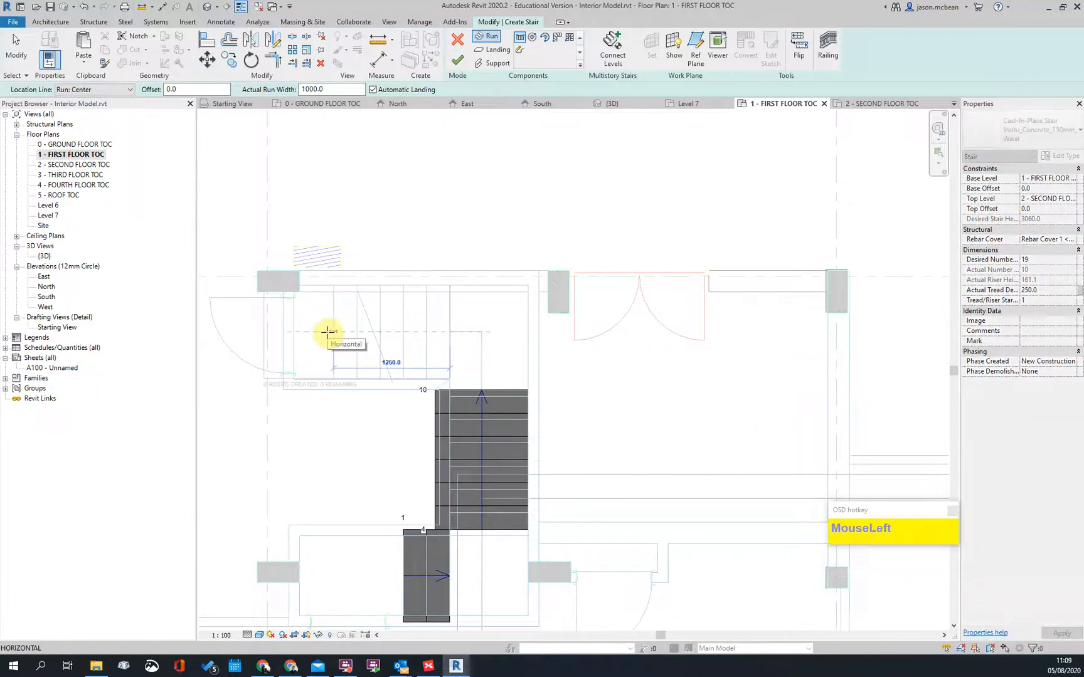
click(292, 331)
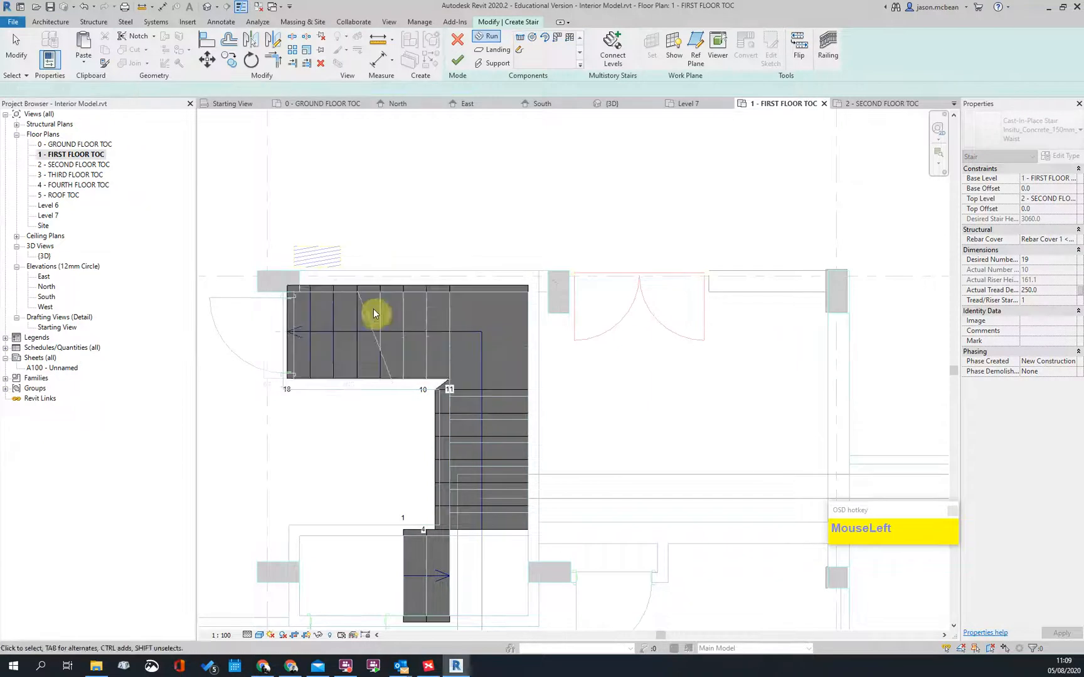
scroll(386, 320, down, 2)
scroll(441, 370, up, 2)
click(442, 372)
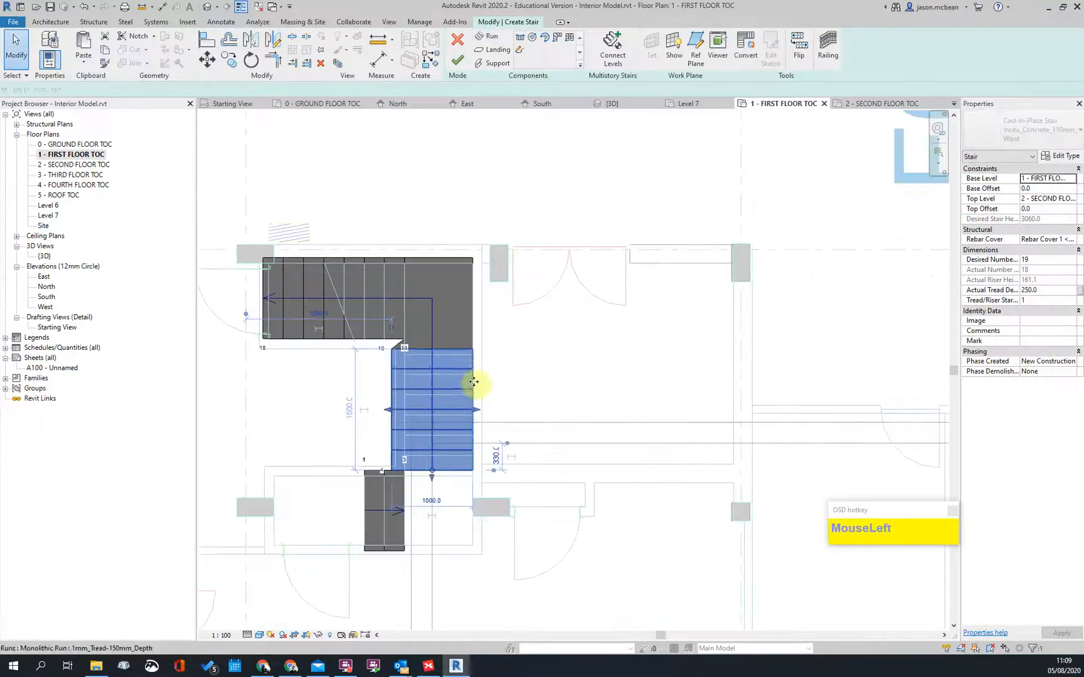
key(Right)
key(Right)
key(Right)
key(Right)
key(Right)
key(Right)
key(Right)
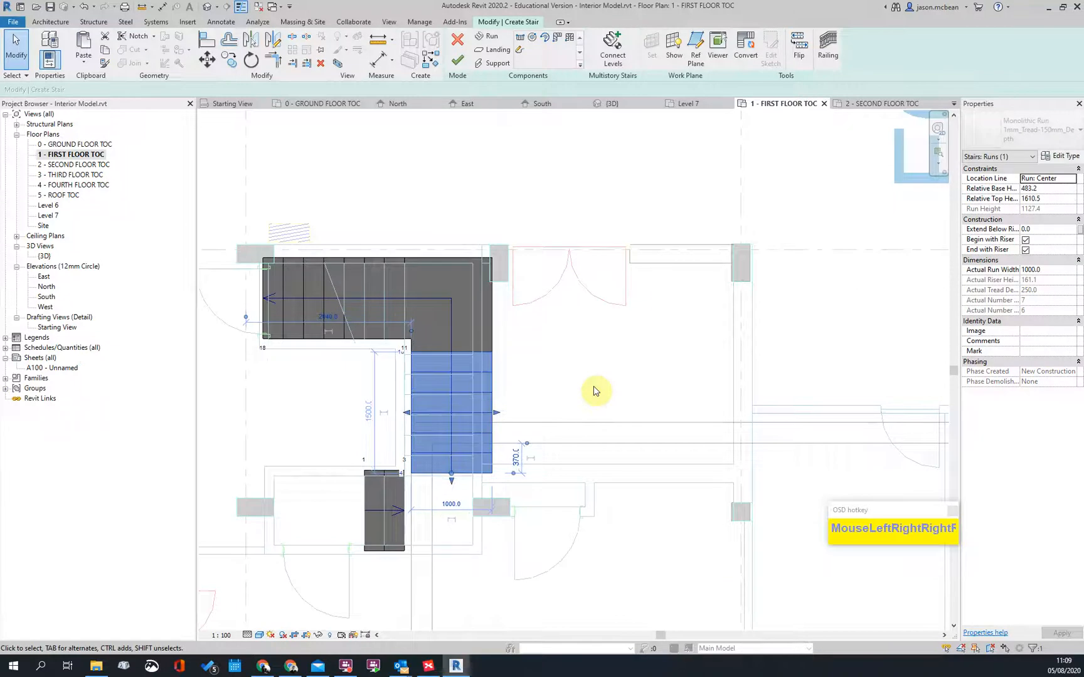
click(492, 431)
click(377, 539)
key(Delete)
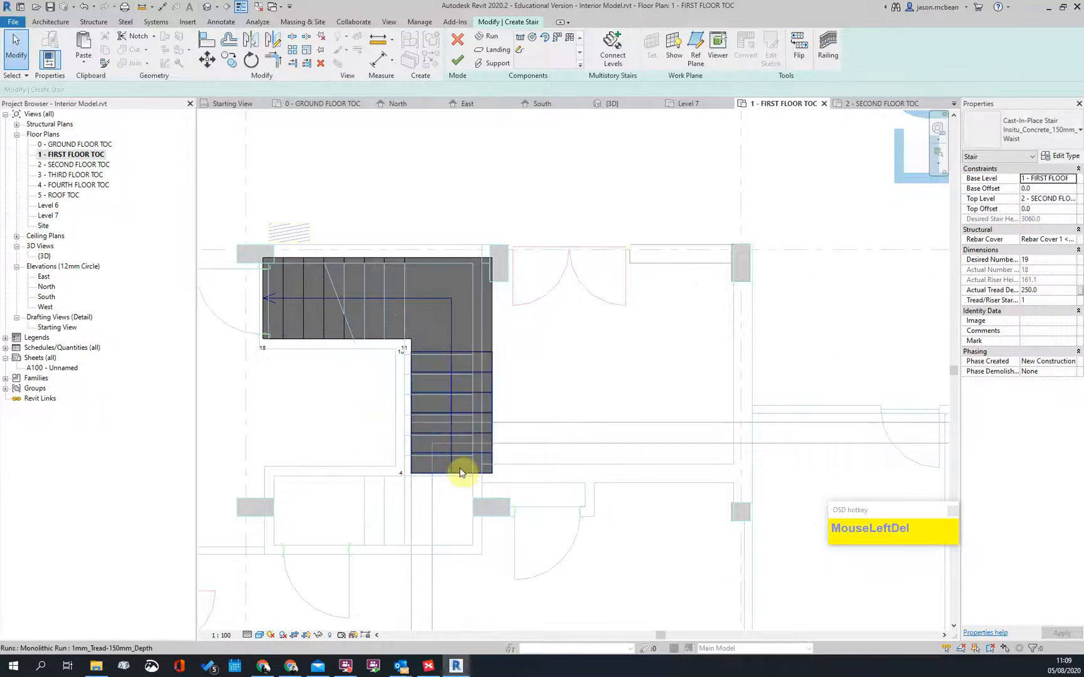
click(450, 363)
key(Delete)
click(449, 346)
key(Delete)
click(390, 306)
key(Delete)
scroll(429, 344, down, 2)
middle_drag(480, 404, 453, 382)
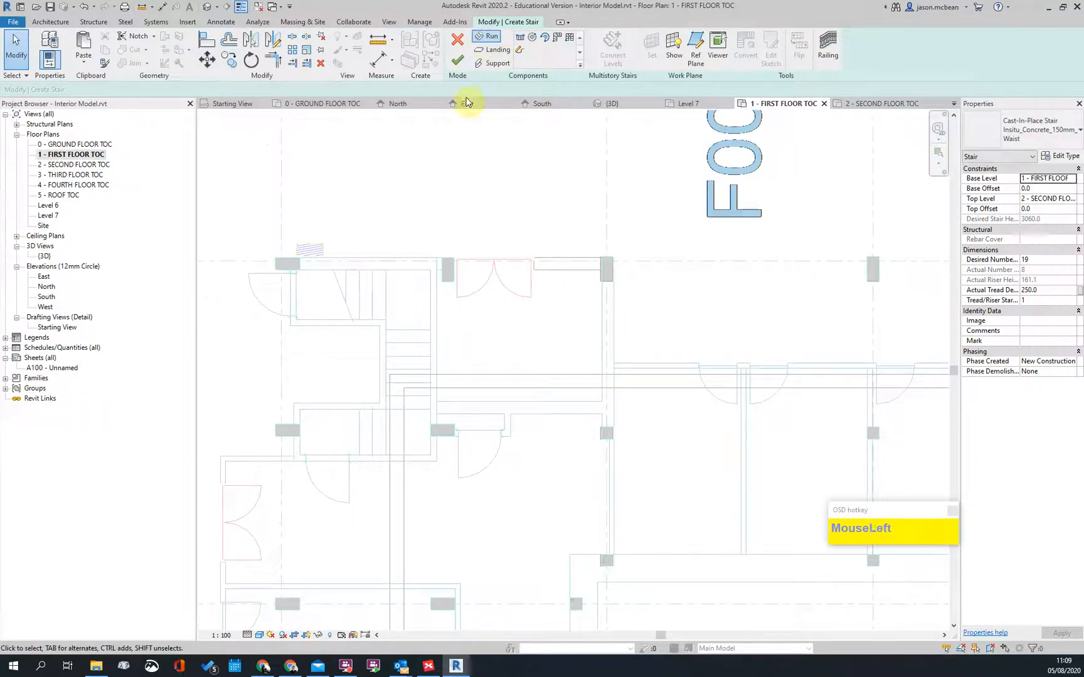
Step: Draw the first-floor stair as a three-riser run, an upward run and a leftward top run
click(480, 38)
scroll(324, 433, up, 2)
click(360, 425)
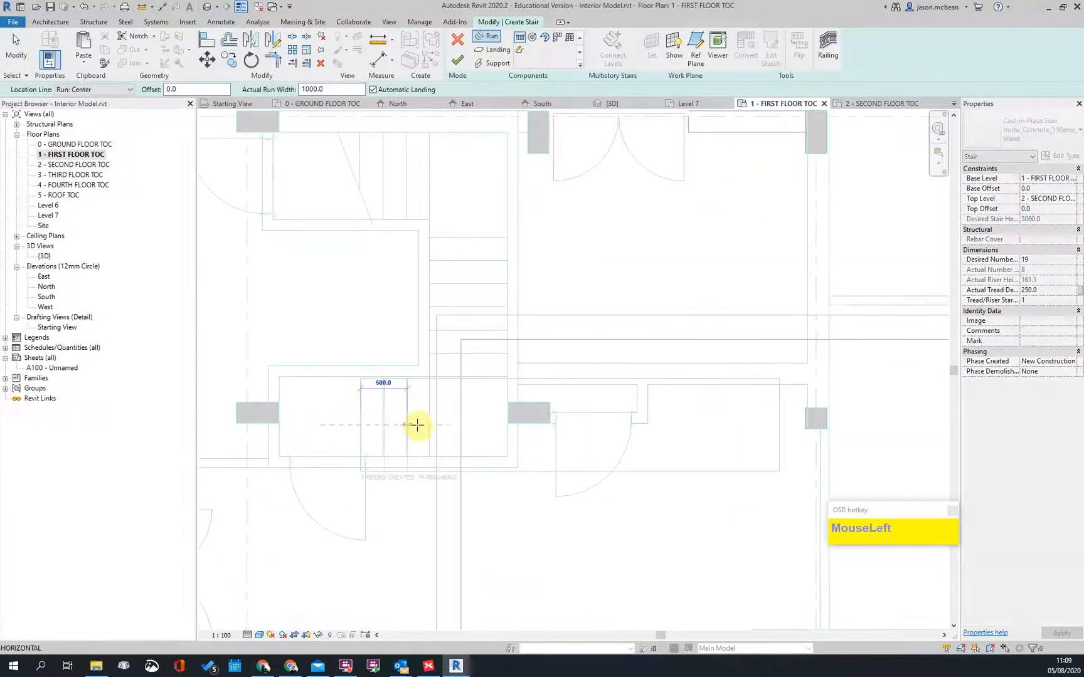
click(418, 426)
click(477, 362)
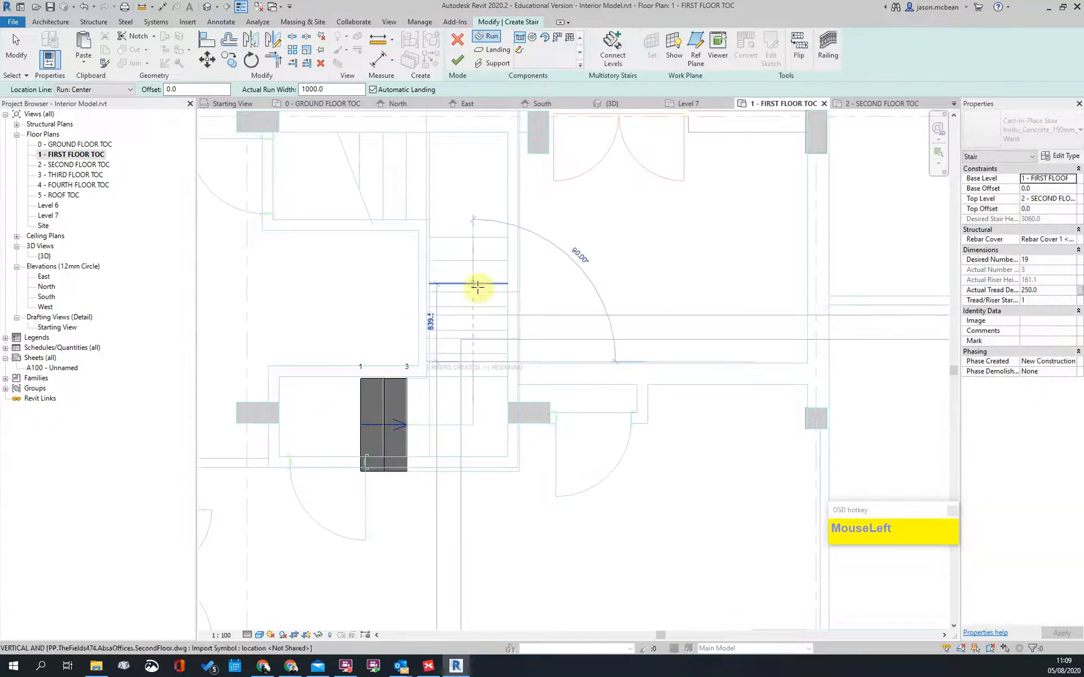
click(473, 214)
scroll(463, 234, down, 3)
scroll(464, 234, up, 2)
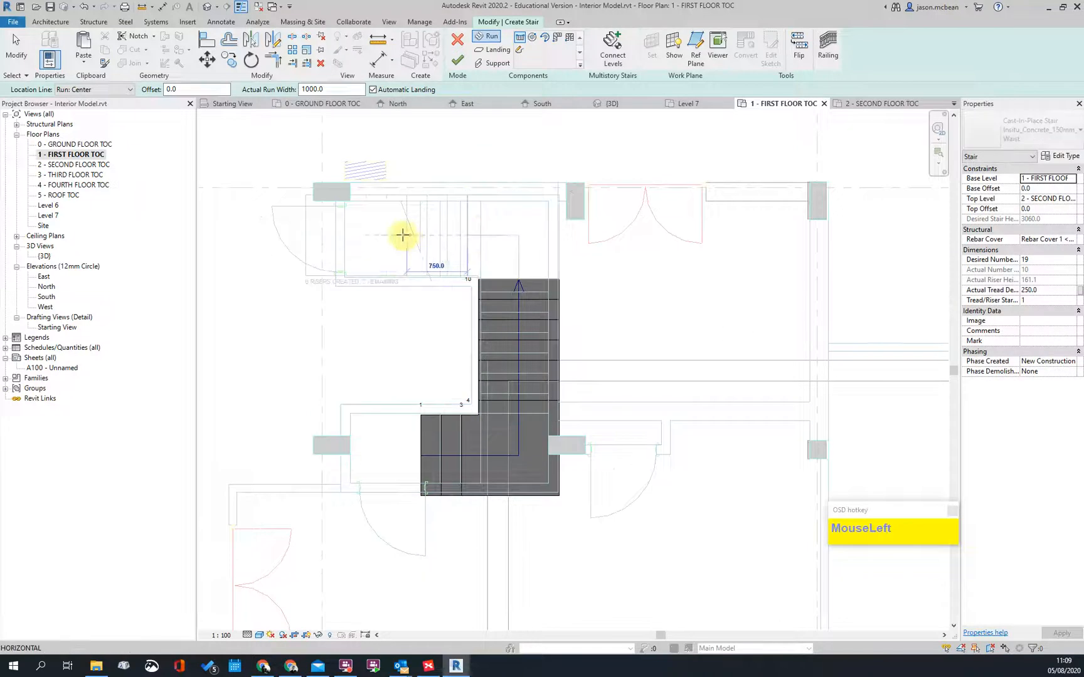
click(346, 236)
key(Escape)
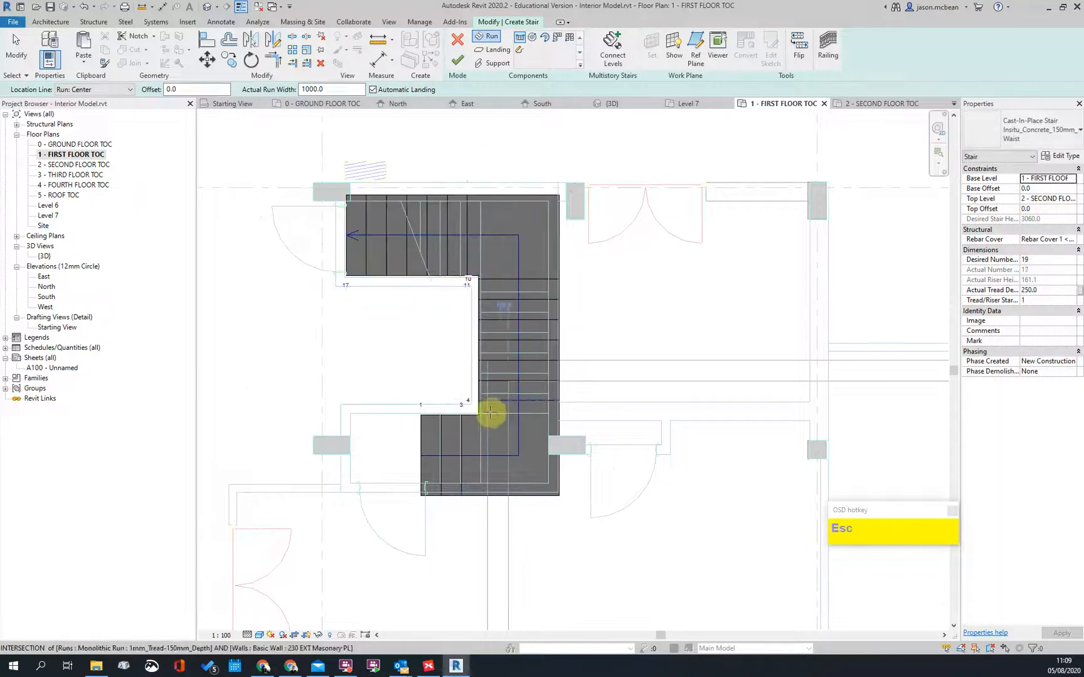
scroll(511, 414, up, 2)
key(Escape)
Step: Check the top run, recentre on the stair core, and finish the stair at 17 actual risers
scroll(416, 402, down, 2)
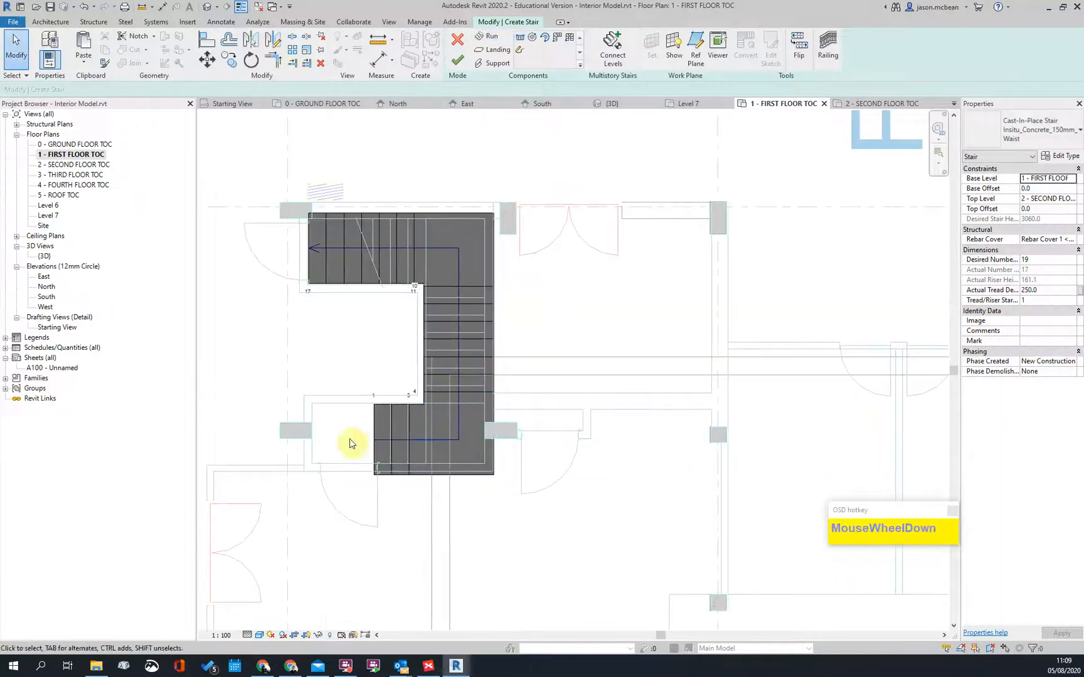
scroll(377, 432, up, 1)
scroll(505, 307, down, 3)
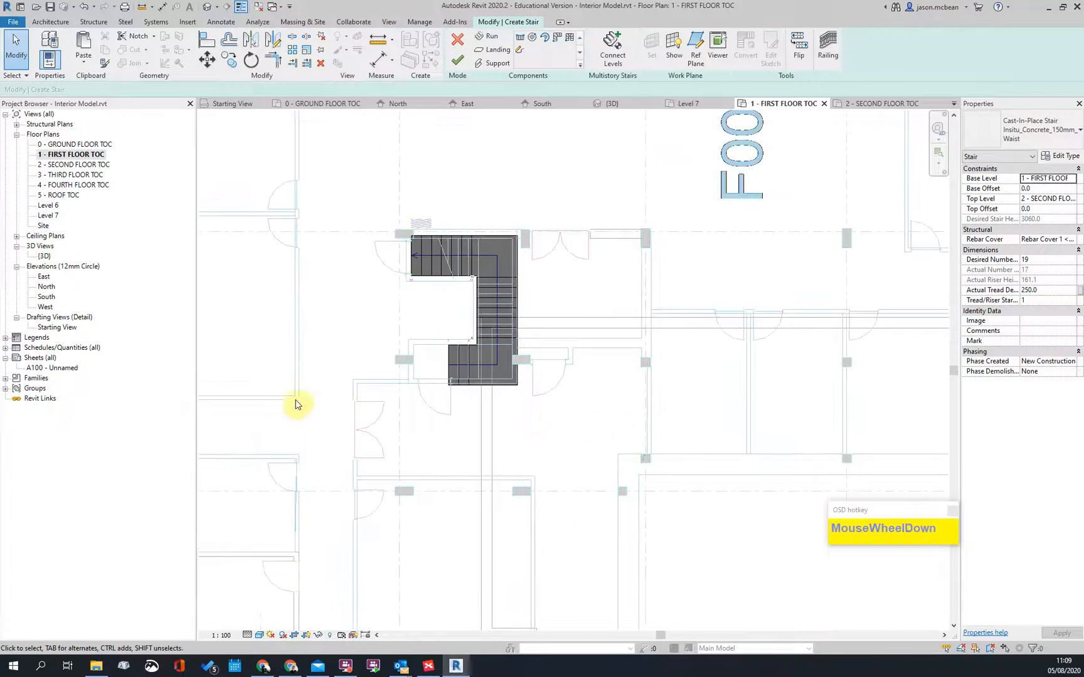
scroll(281, 405, down, 2)
scroll(286, 341, up, 2)
click(423, 335)
scroll(400, 311, up, 2)
click(438, 445)
scroll(405, 355, up, 2)
scroll(499, 267, down, 2)
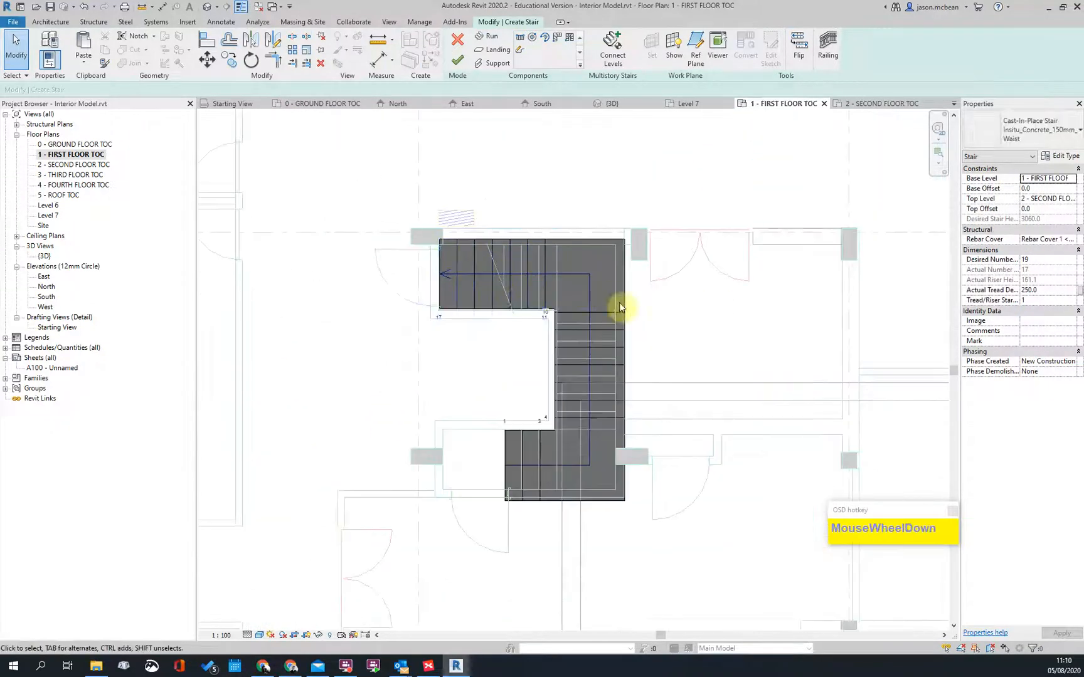
scroll(715, 308, down, 2)
middle_drag(771, 324, 207, 532)
middle_drag(732, 331, 783, 390)
scroll(782, 390, down, 1)
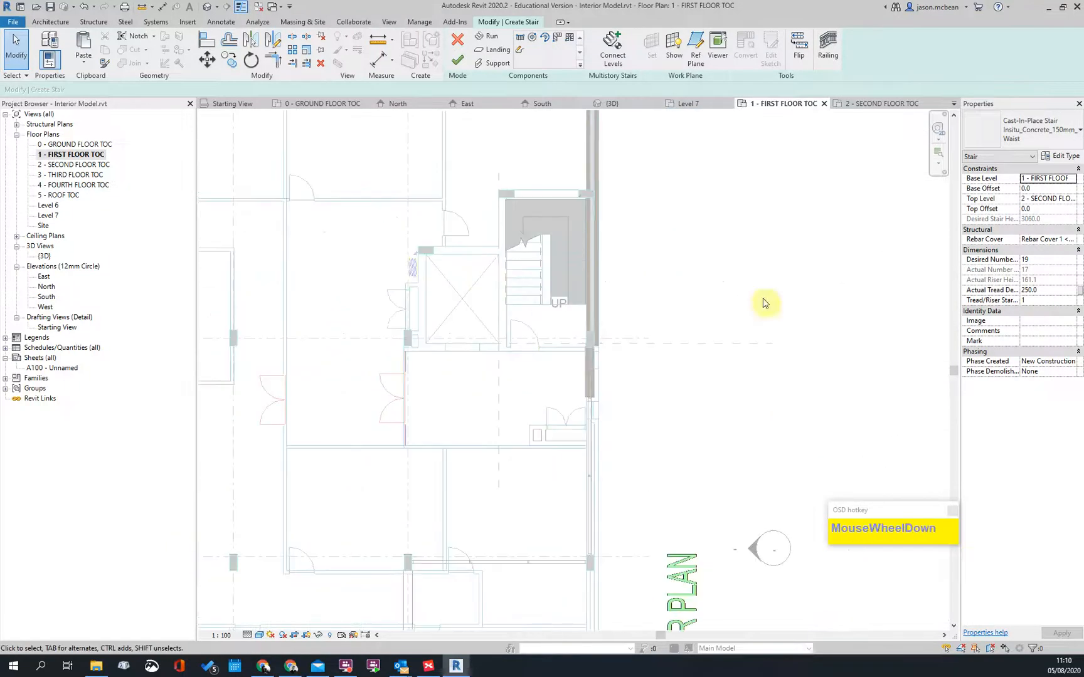
click(449, 65)
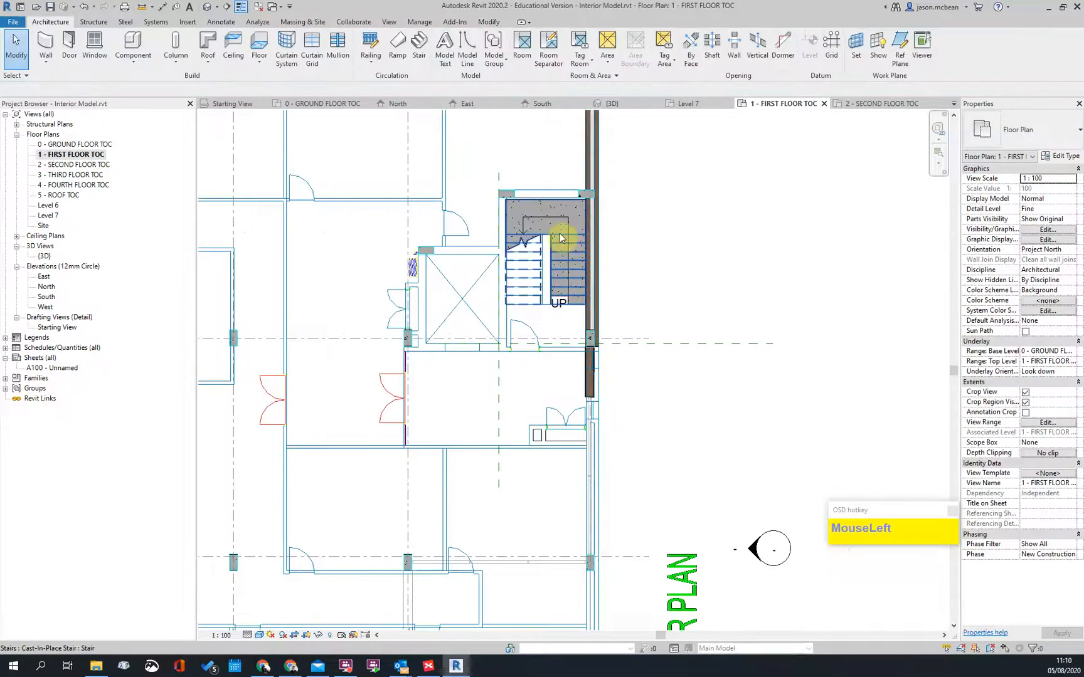
Step: Select the finished stair and start connecting it to other levels, dismissing the view prompt
click(562, 236)
click(812, 271)
scroll(700, 327, down, 2)
scroll(489, 478, up, 4)
scroll(490, 478, down, 2)
middle_drag(462, 367, 624, 273)
scroll(624, 274, up, 4)
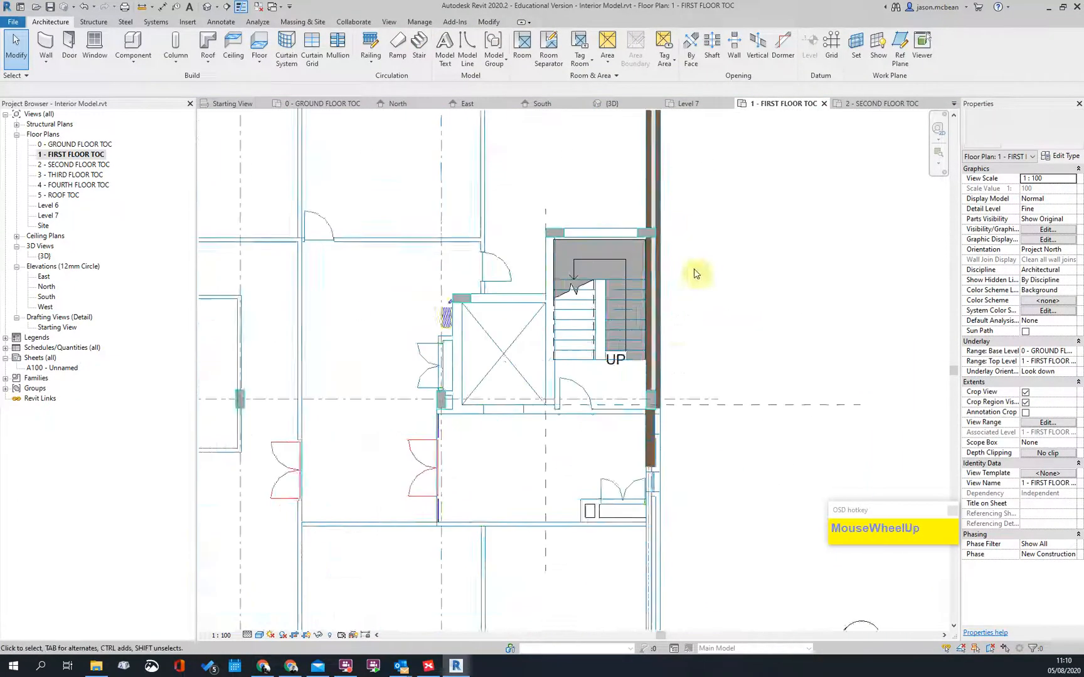
click(611, 244)
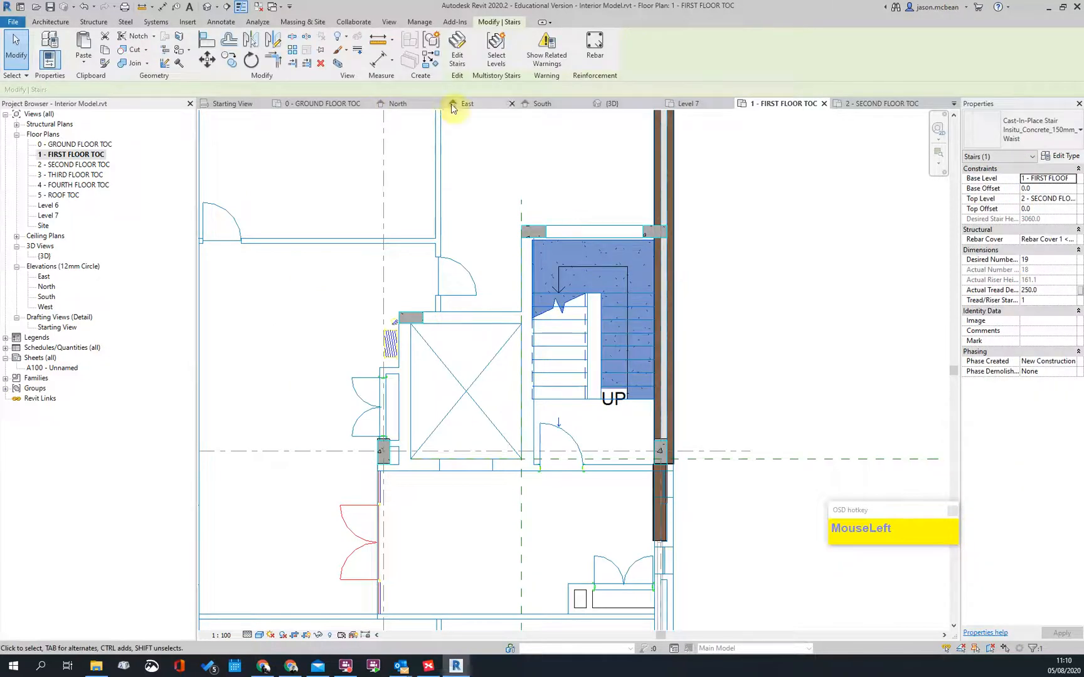
click(495, 55)
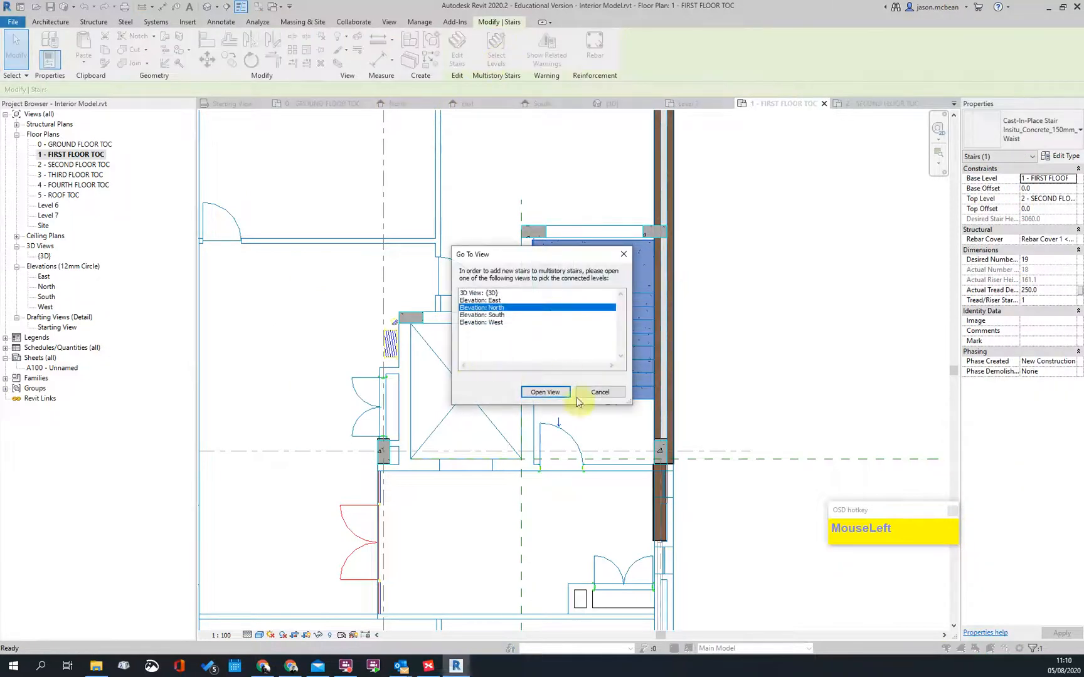
click(599, 393)
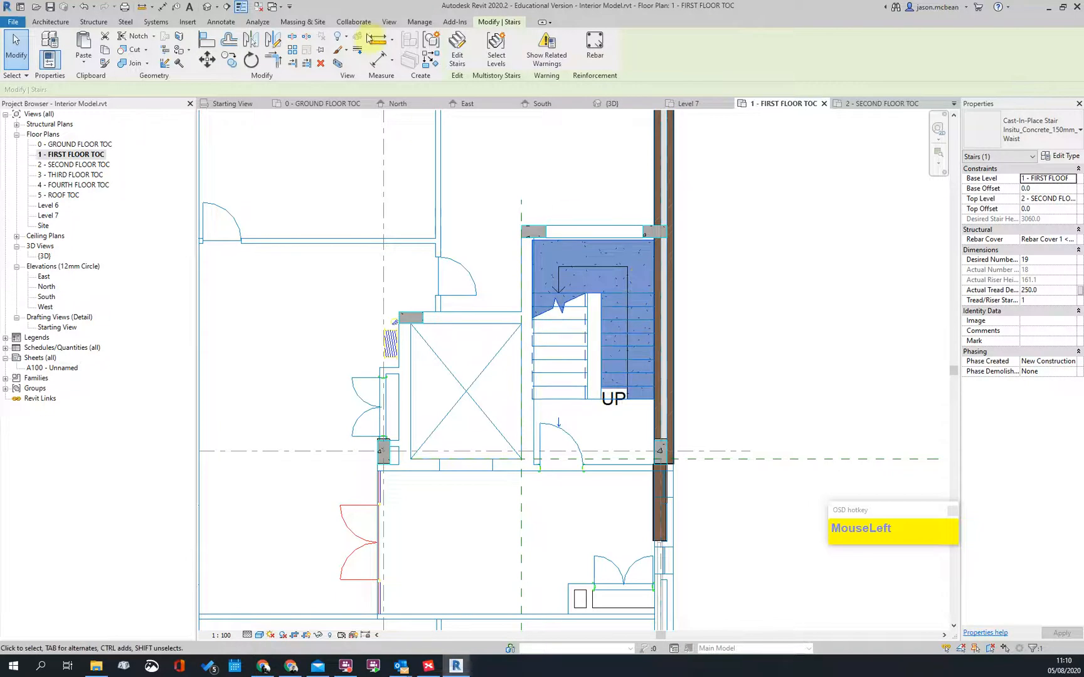
Step: Reopen the stair, leave its type properties unchanged, and finish editing with 18 actual risers
click(455, 42)
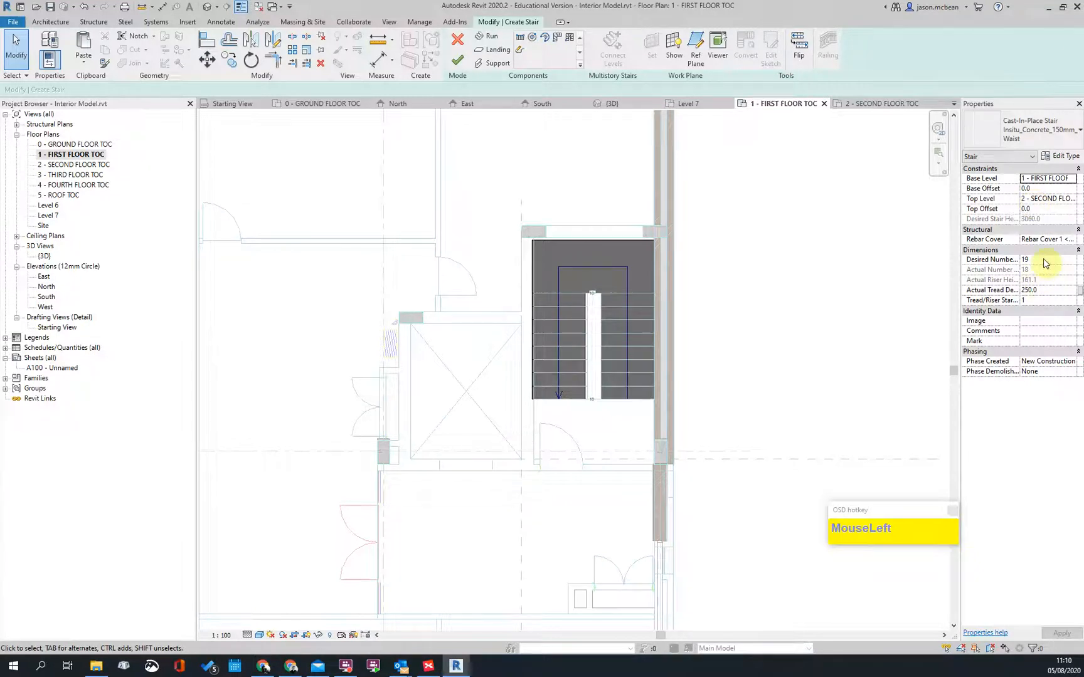
click(1058, 158)
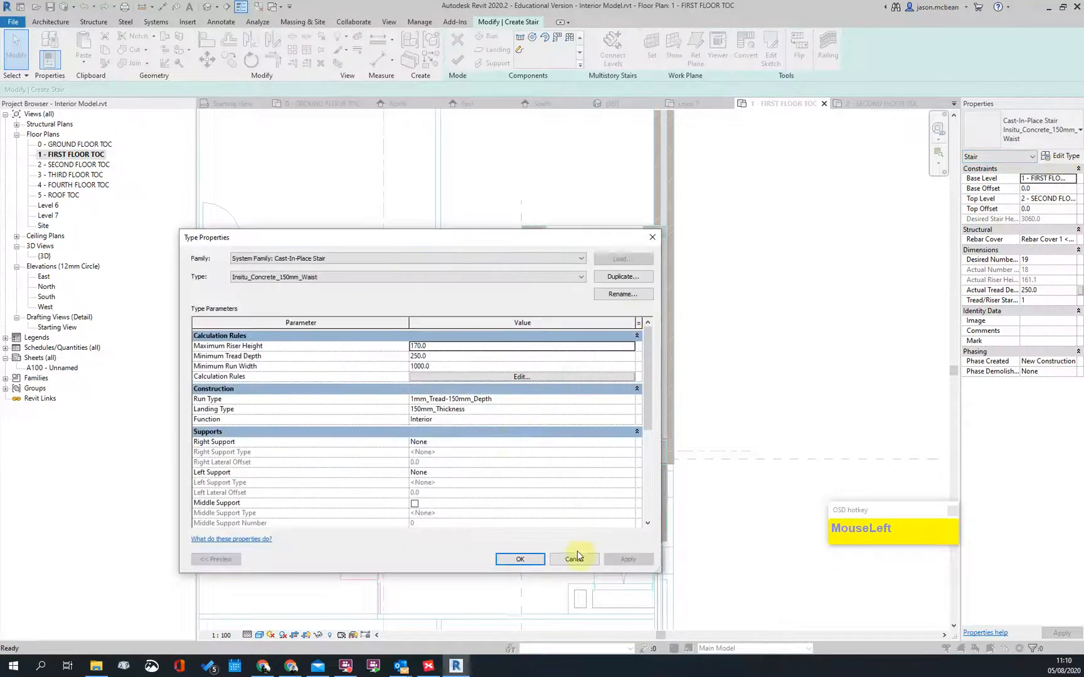
click(574, 559)
scroll(735, 353, up, 3)
scroll(673, 283, down, 4)
scroll(671, 283, down, 5)
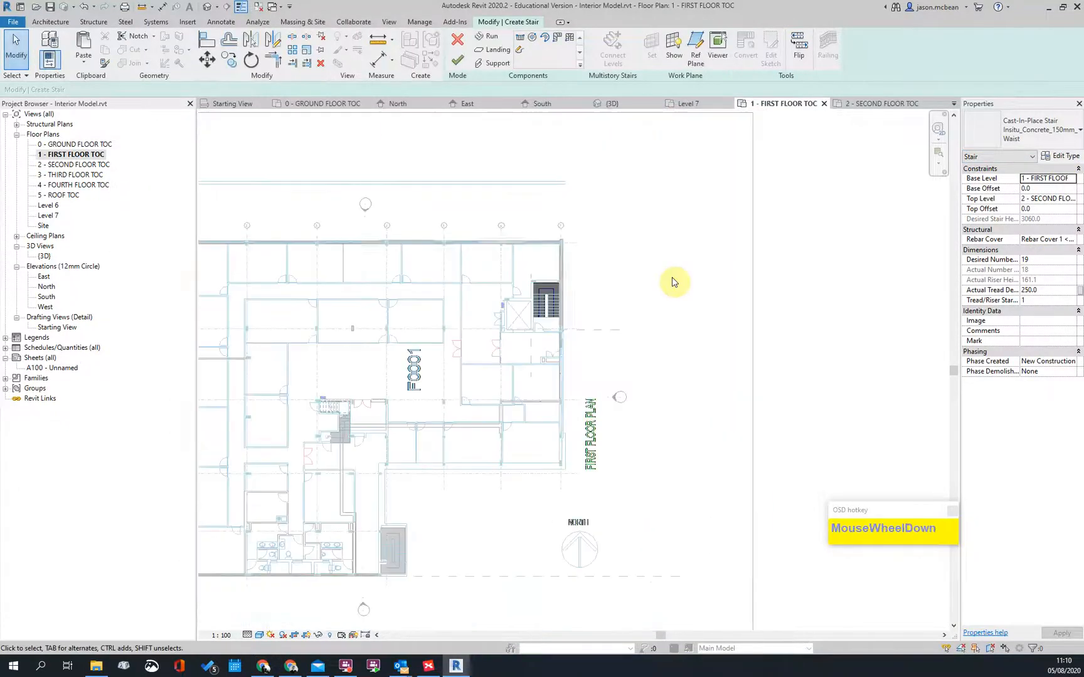
key(Escape)
click(458, 61)
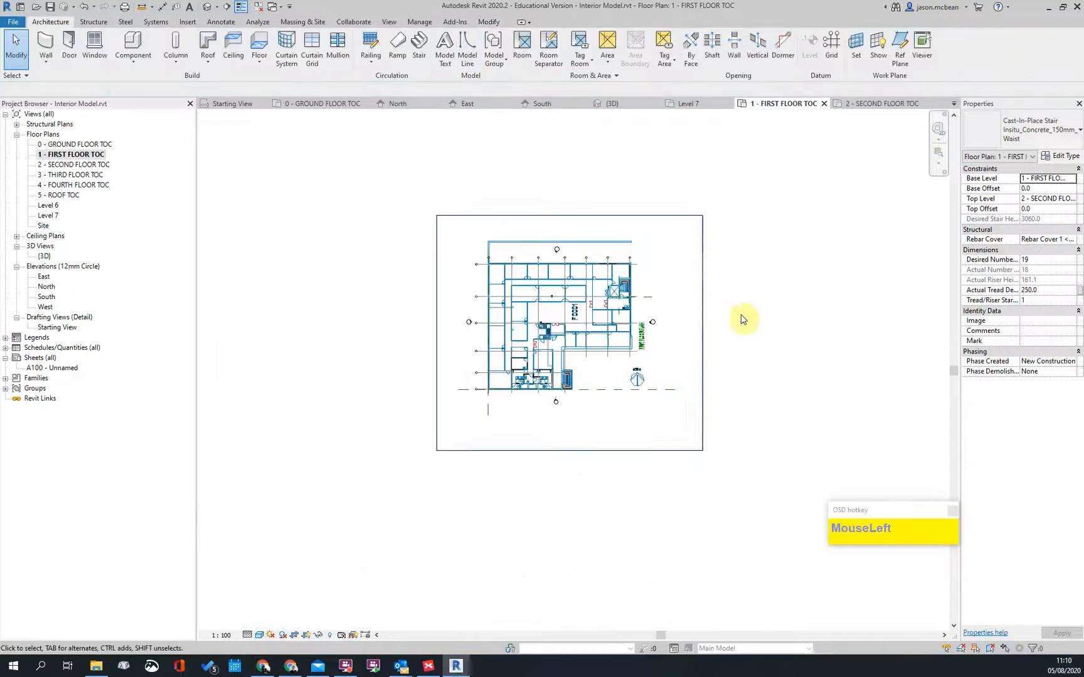
Step: Draw Section 1 through the upper stair core and narrow its crop extent toward the stair
scroll(690, 376, up, 3)
middle_drag(542, 269, 666, 249)
scroll(666, 249, up, 2)
scroll(649, 315, down, 2)
middle_drag(801, 305, 751, 288)
click(228, 7)
scroll(621, 330, up, 1)
scroll(621, 329, down, 2)
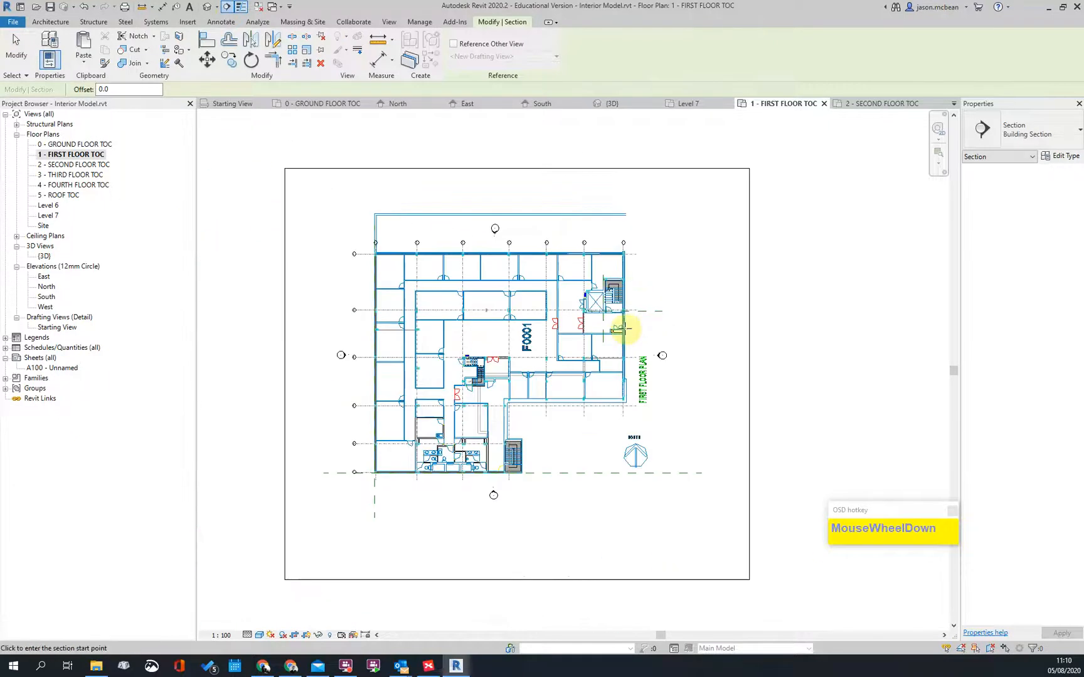
scroll(637, 343, down, 2)
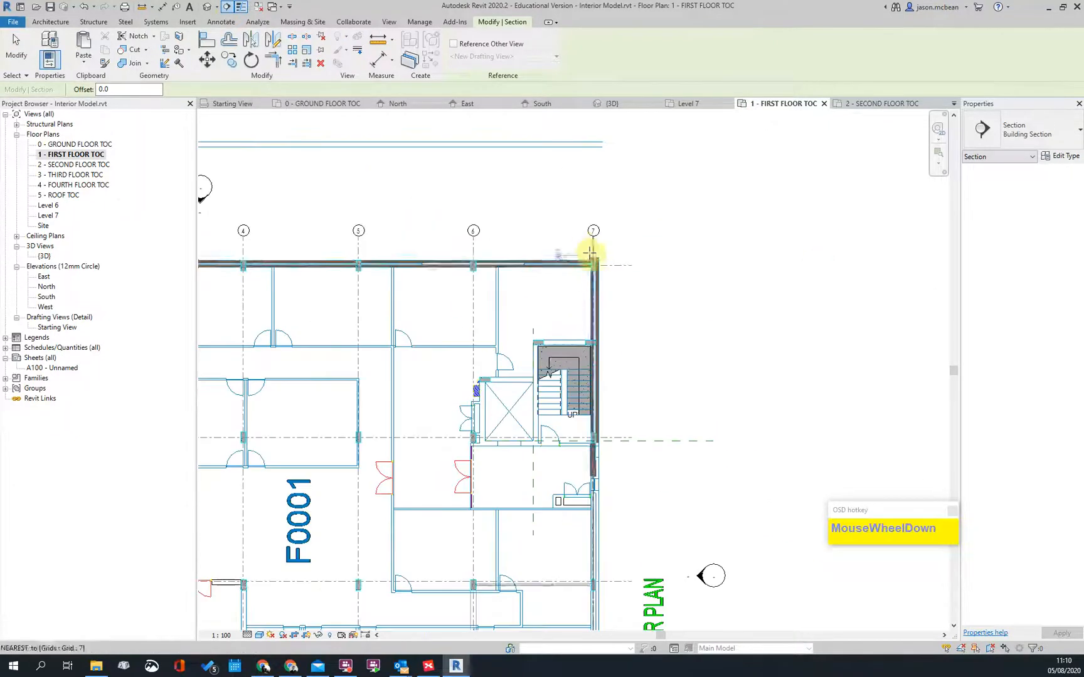
click(590, 349)
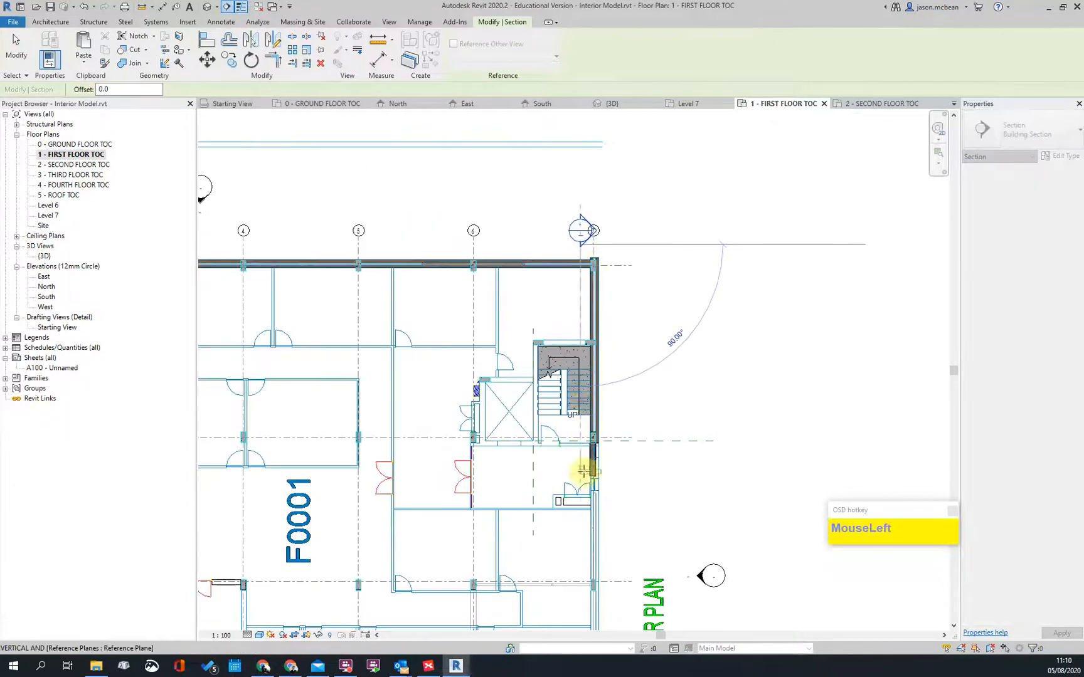
scroll(582, 464, down, 2)
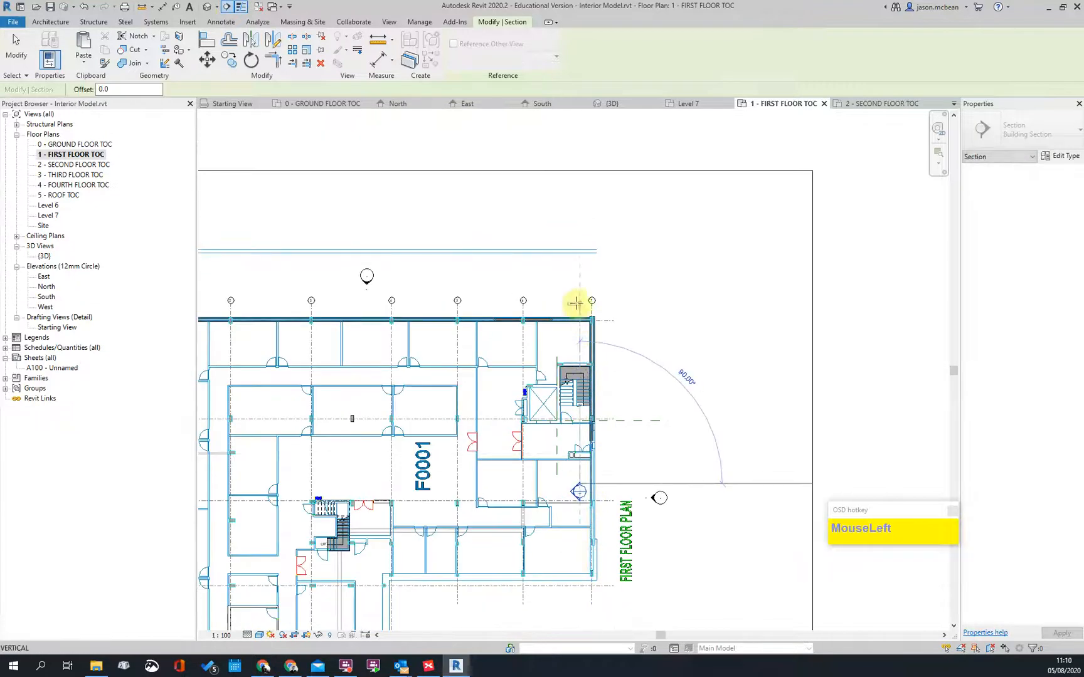
click(576, 305)
scroll(624, 386, down, 3)
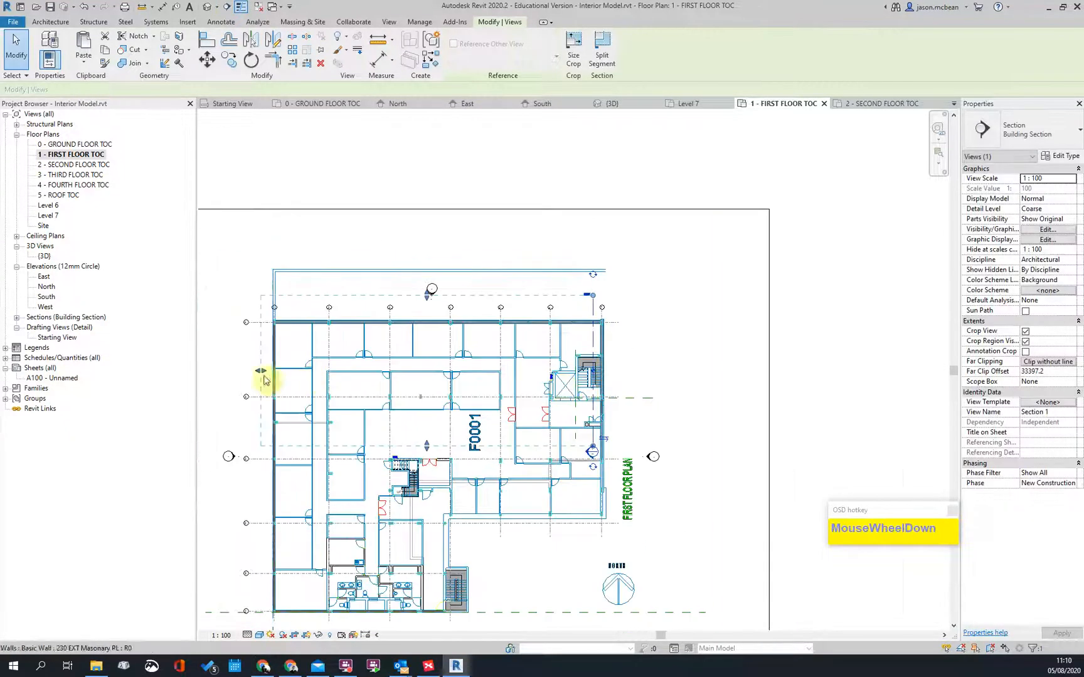
drag(274, 381, 496, 396)
middle_drag(479, 551, 481, 465)
key(Escape)
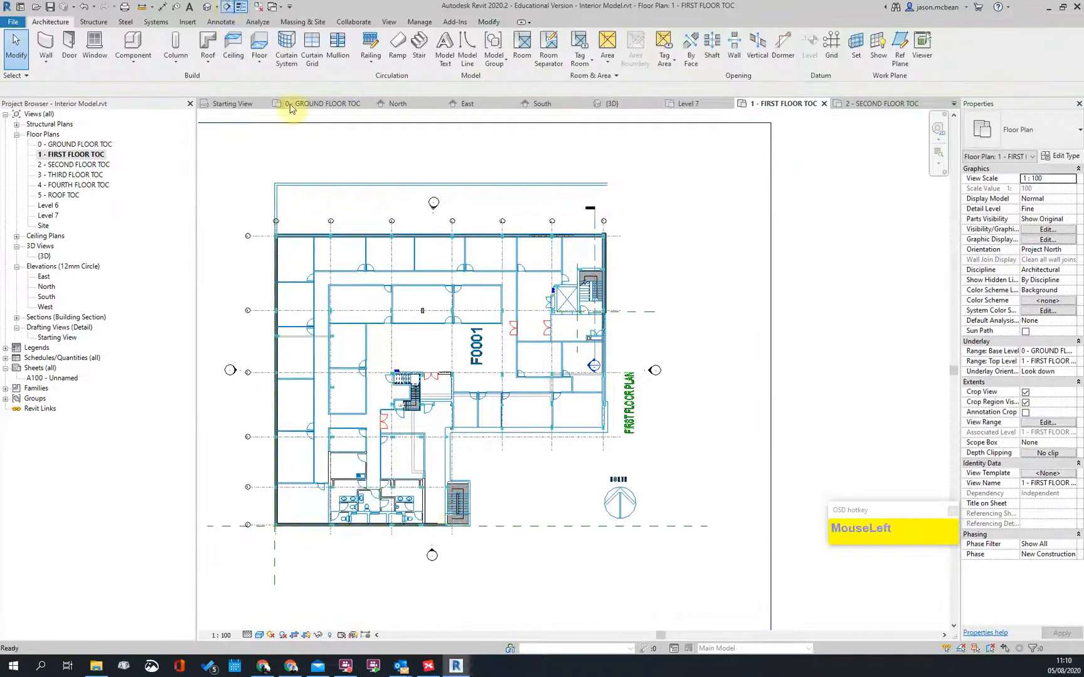
Step: Draw Section 2 through the lower stair core and expand the Building Section list
click(227, 8)
scroll(469, 547, up, 3)
click(444, 538)
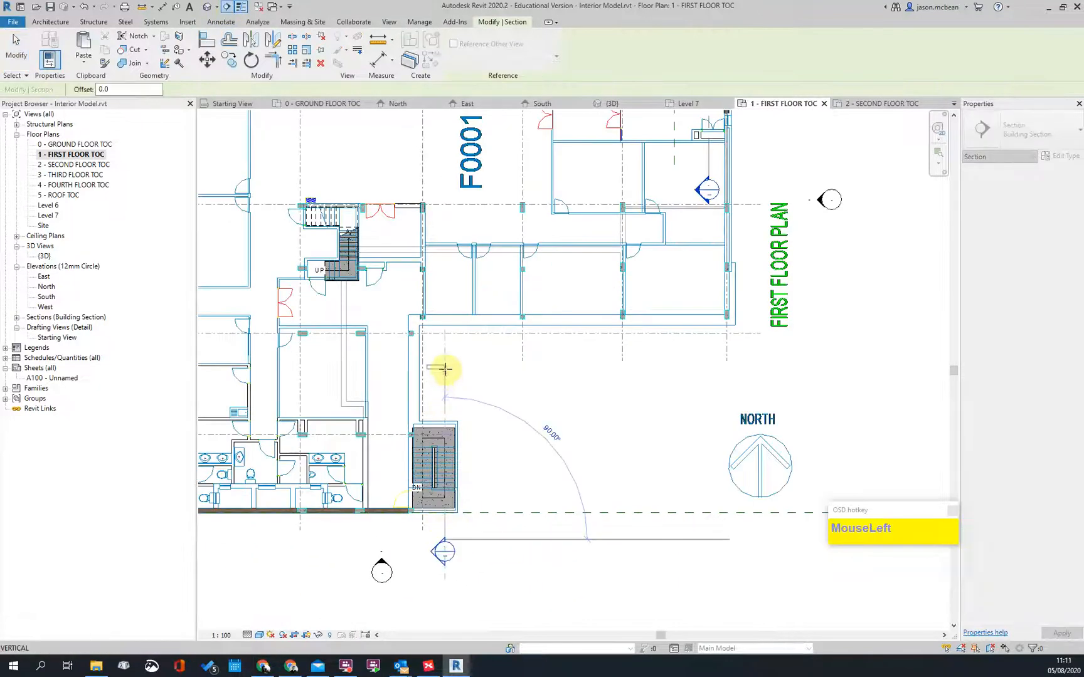
scroll(533, 445, down, 3)
click(491, 423)
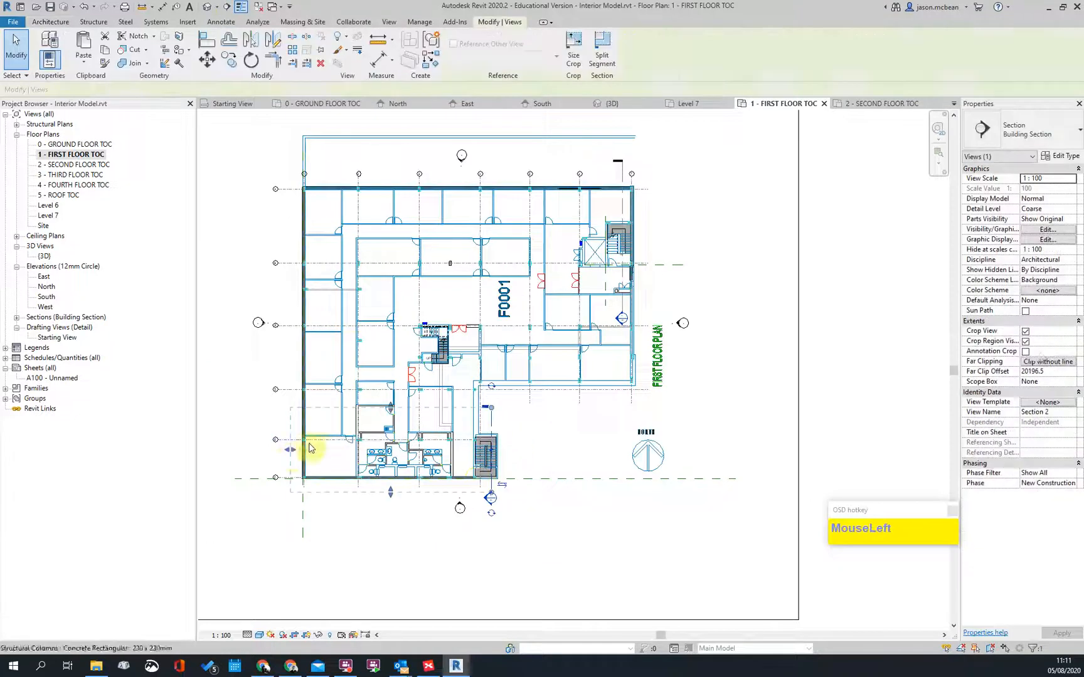
key(Escape)
scroll(529, 327, up, 3)
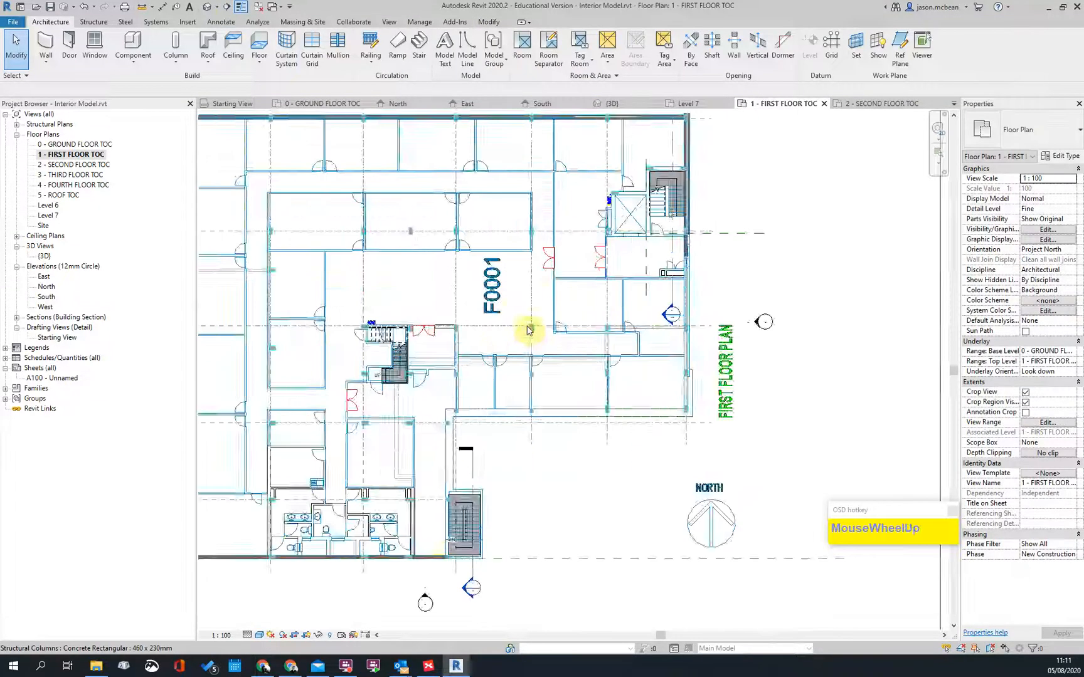
scroll(528, 327, down, 5)
key(Escape)
scroll(604, 282, up, 2)
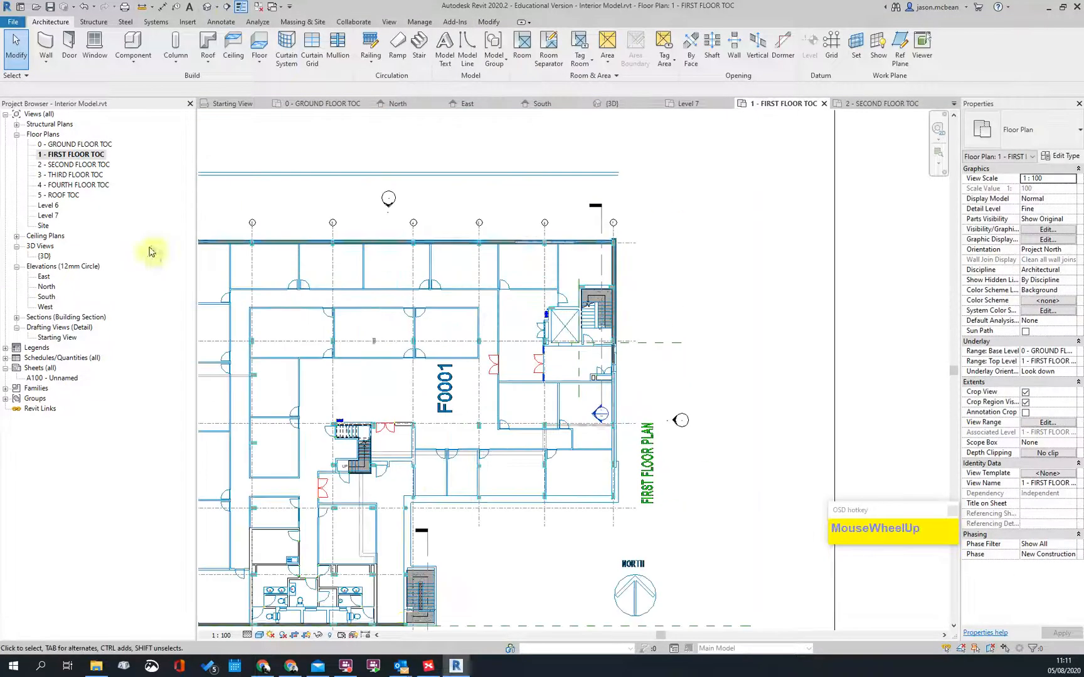
click(17, 318)
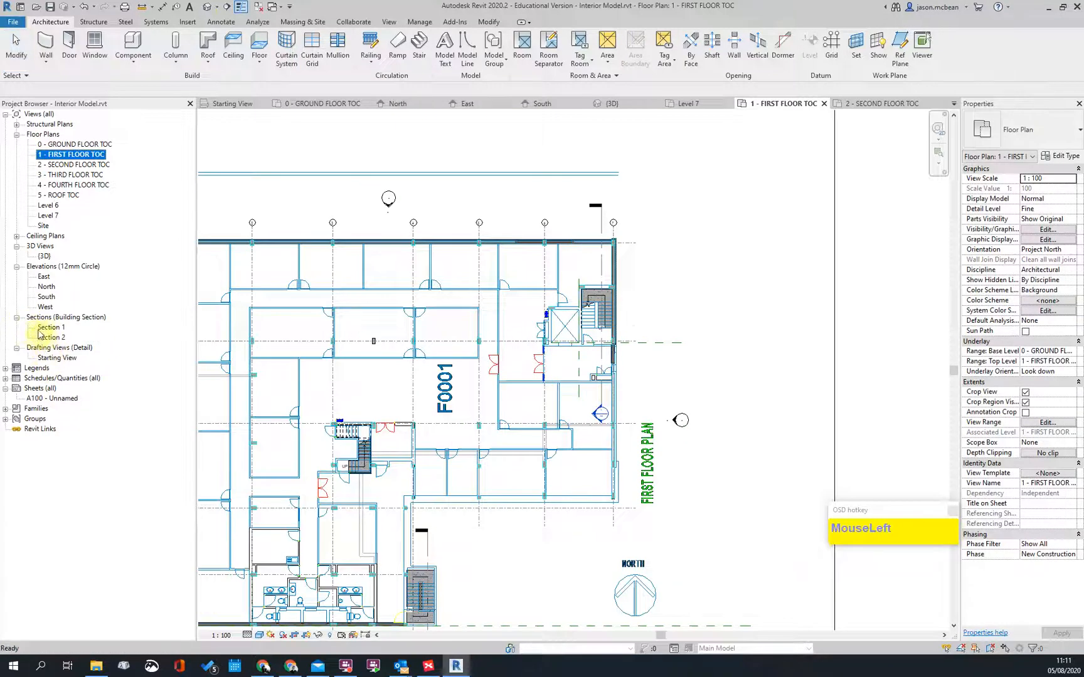
Step: Inspect both stairs stacked to the second floor in Section 1, then return to 0 - GROUND FLOOR TOC
double_click(37, 328)
scroll(443, 419, up, 2)
key(Escape)
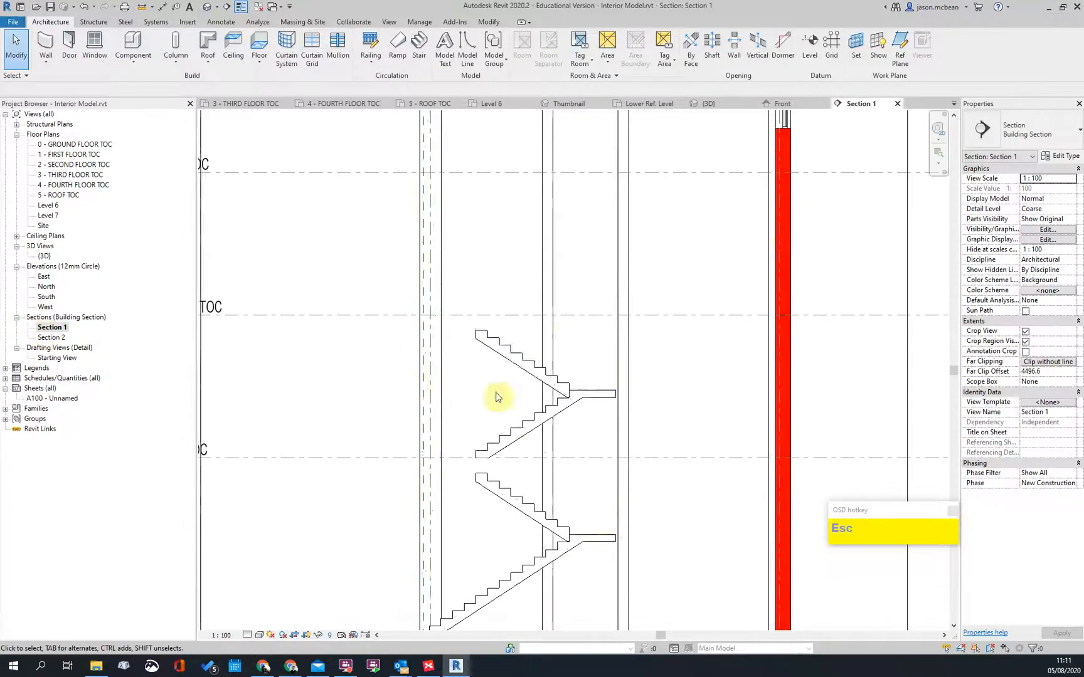
click(459, 431)
scroll(452, 443, up, 3)
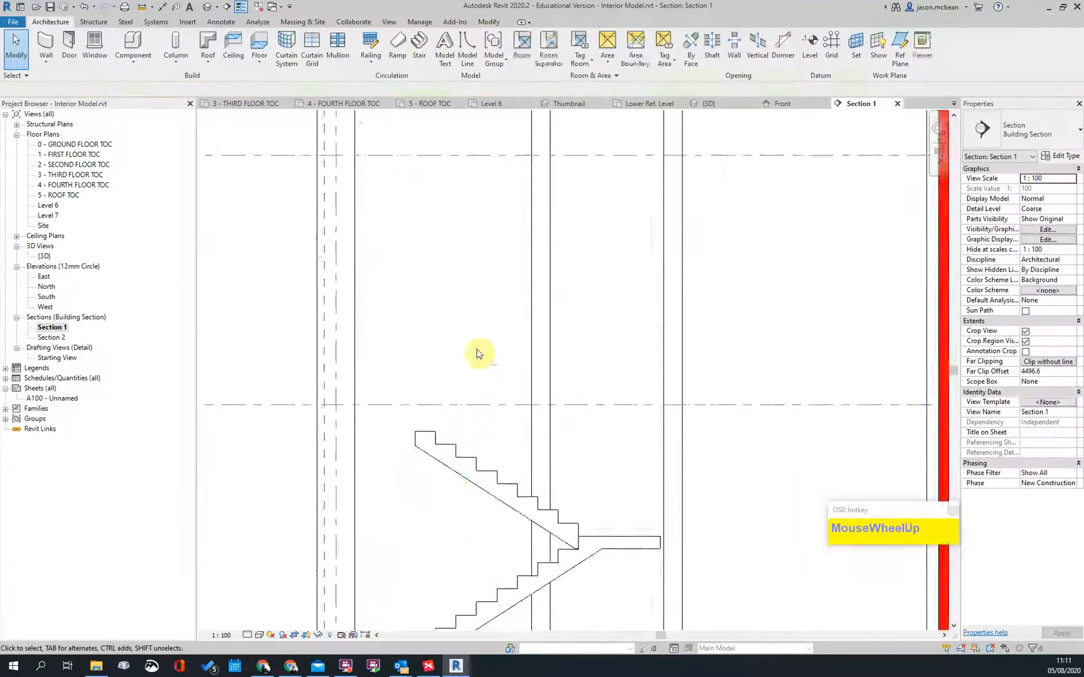
scroll(470, 408, down, 2)
scroll(502, 430, down, 2)
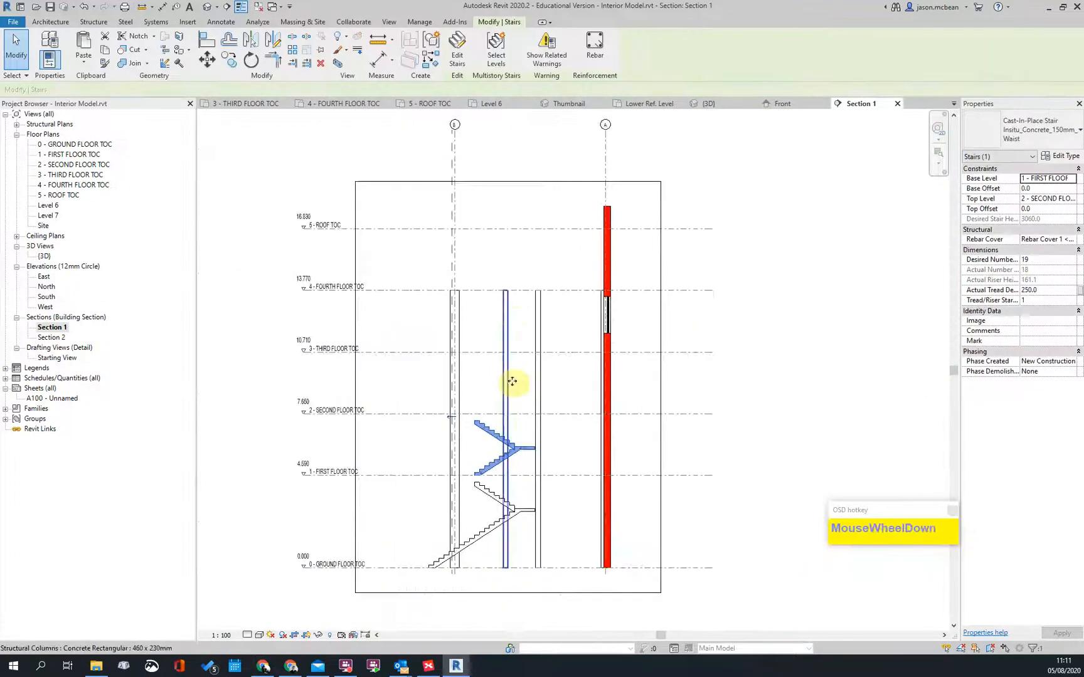
click(507, 331)
scroll(506, 332, up, 2)
scroll(475, 285, down, 2)
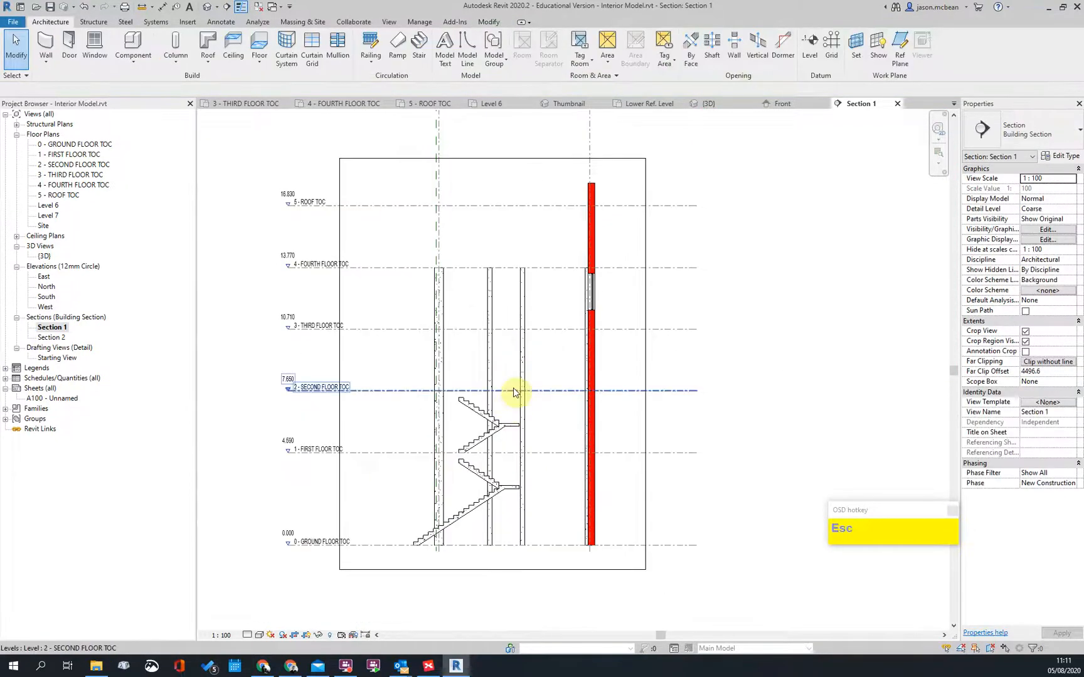
scroll(513, 521, up, 2)
scroll(547, 363, down, 2)
scroll(537, 332, up, 2)
scroll(532, 329, down, 2)
scroll(532, 329, up, 2)
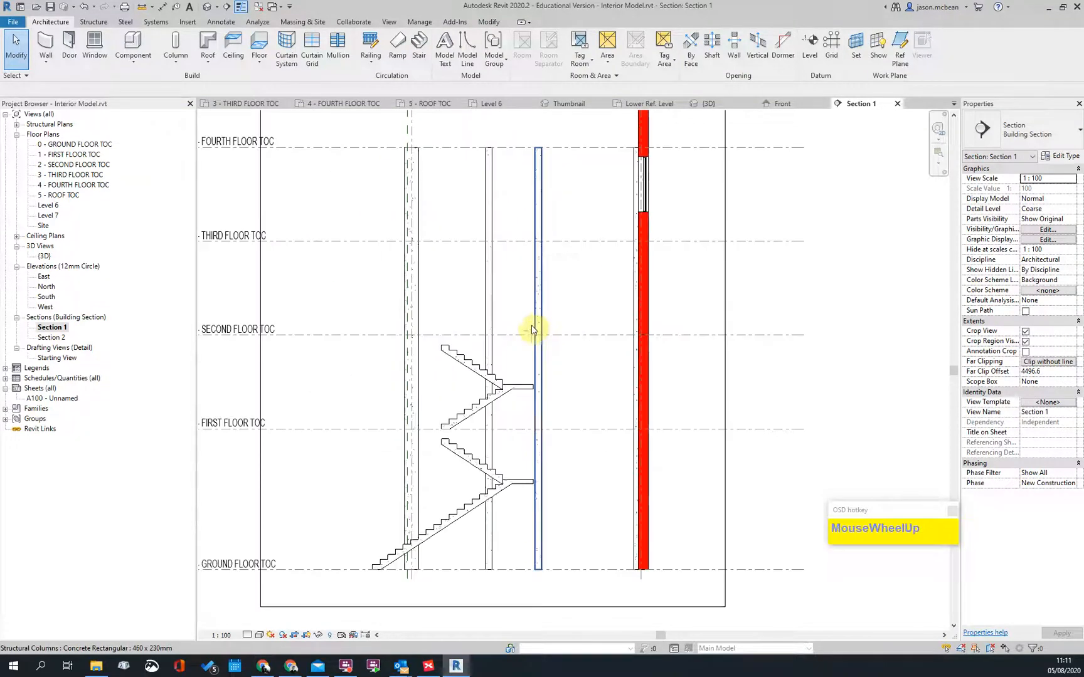
middle_click(552, 285)
scroll(467, 338, up, 2)
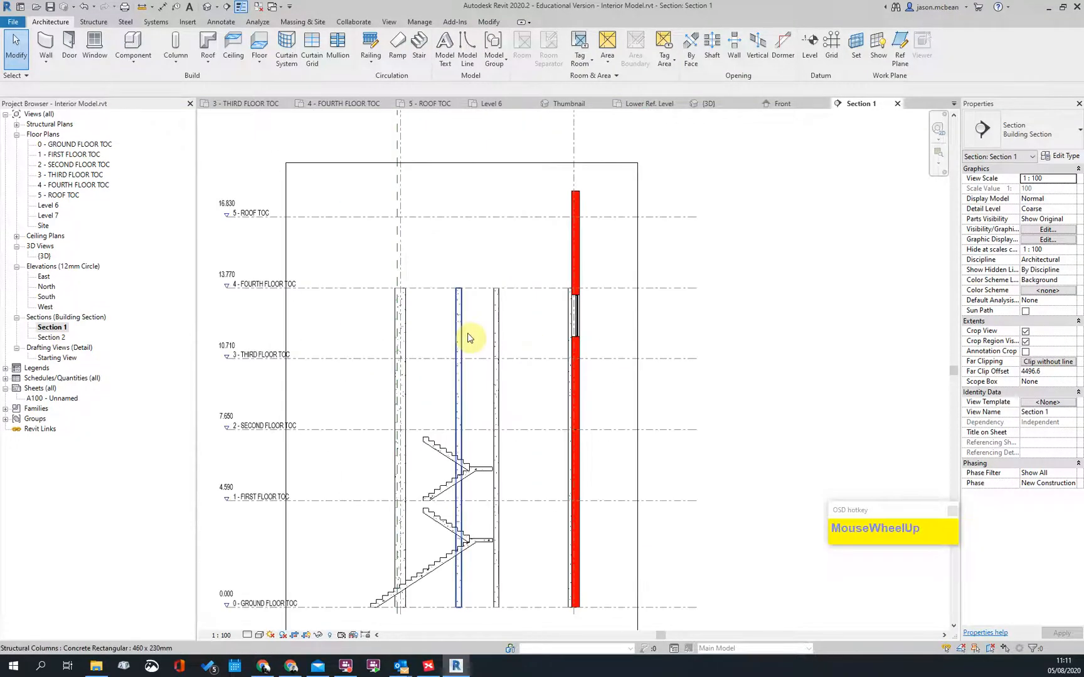
scroll(468, 339, down, 2)
double_click(71, 144)
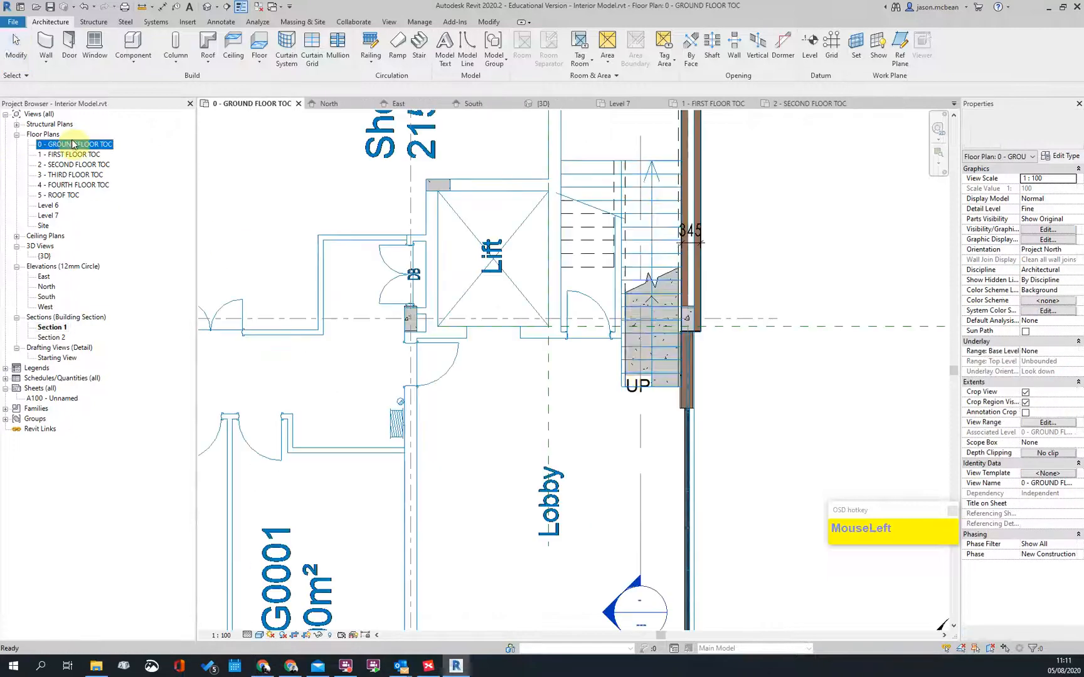
Step: Start a wall matching the left exterior 230 EXT Masonary PL wall, rising to 5 - ROOF TOC
scroll(427, 355, up, 3)
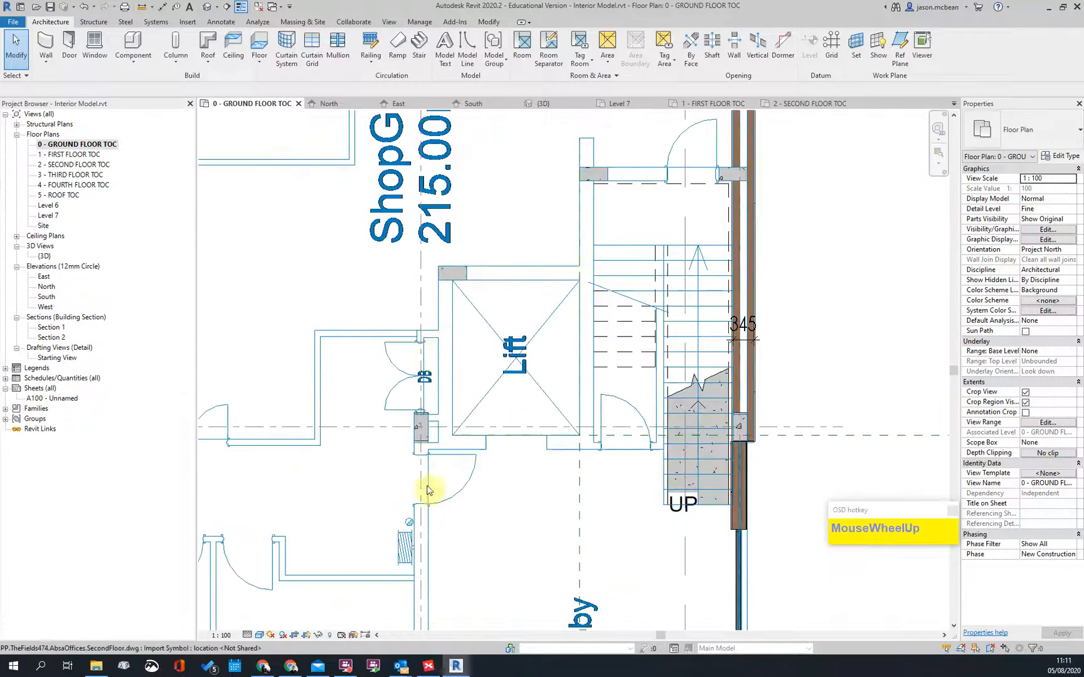
scroll(427, 491, up, 1)
scroll(527, 398, down, 3)
scroll(567, 339, up, 1)
middle_drag(577, 293, 543, 302)
scroll(515, 338, down, 2)
scroll(694, 367, down, 2)
scroll(379, 344, down, 2)
scroll(374, 344, up, 3)
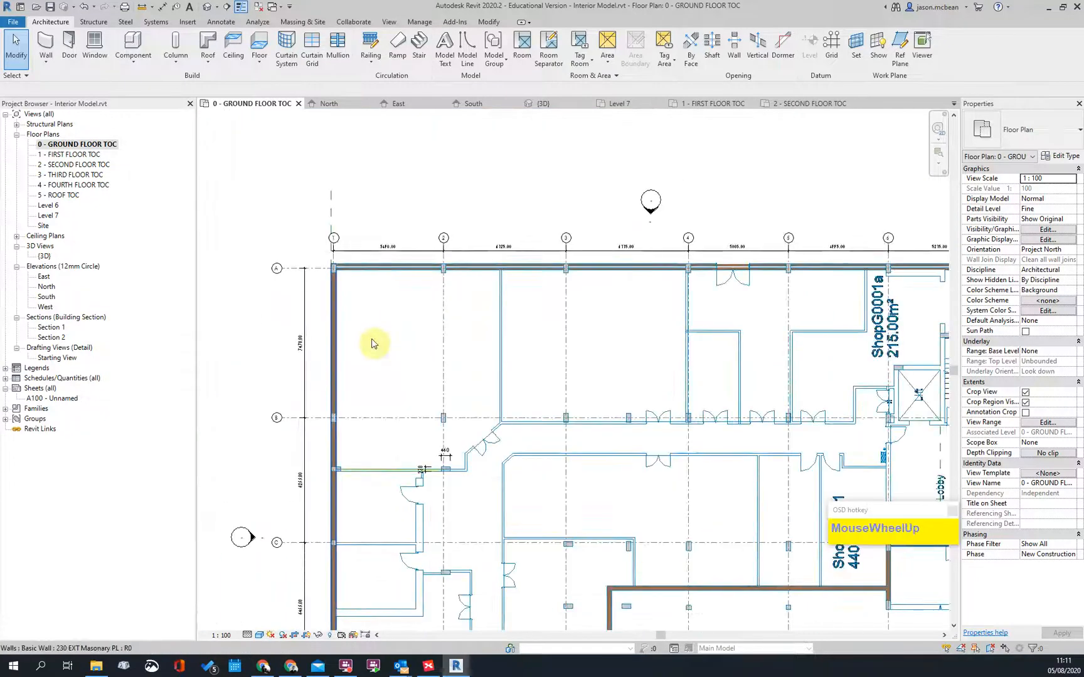
click(334, 334)
right_click(335, 333)
click(375, 442)
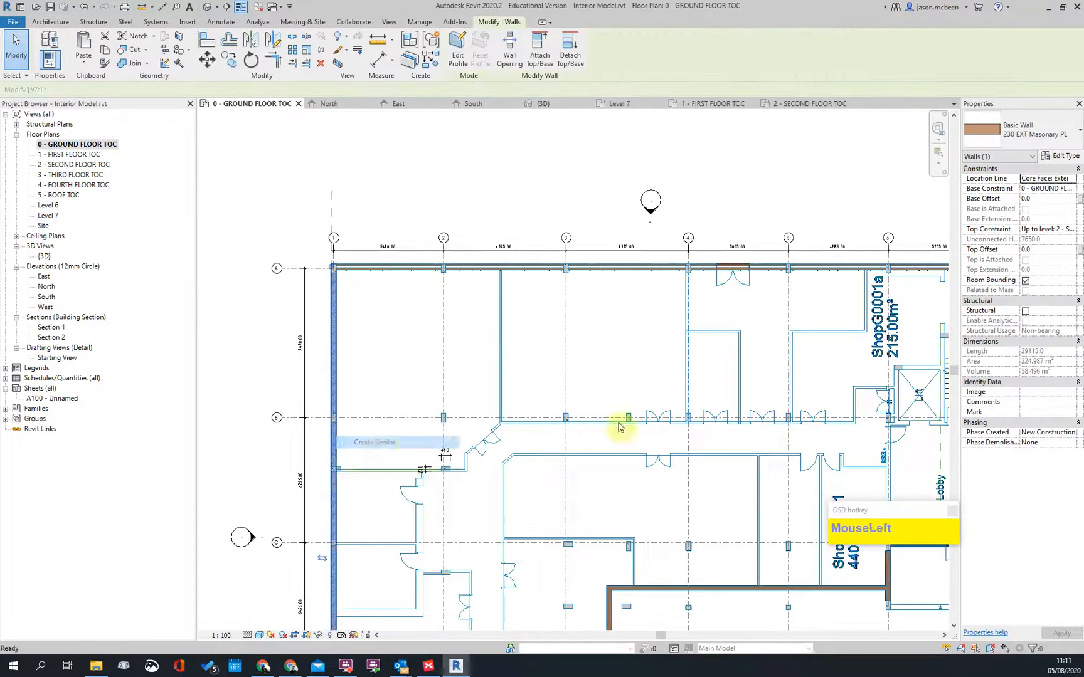
scroll(900, 449, up, 4)
middle_drag(669, 278, 654, 271)
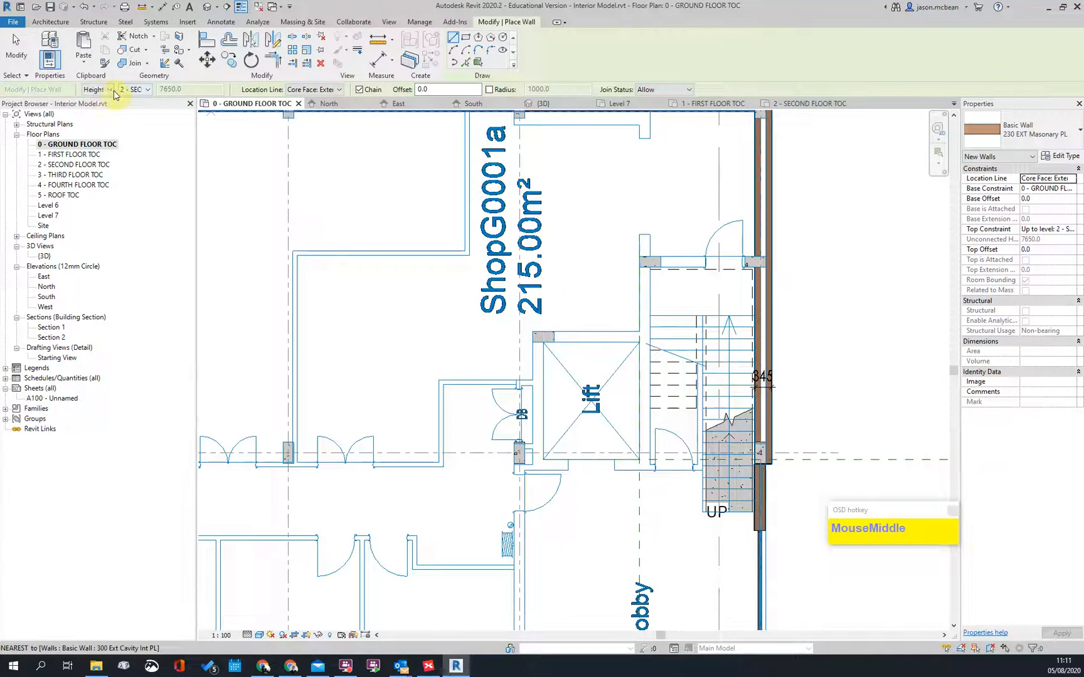
click(147, 90)
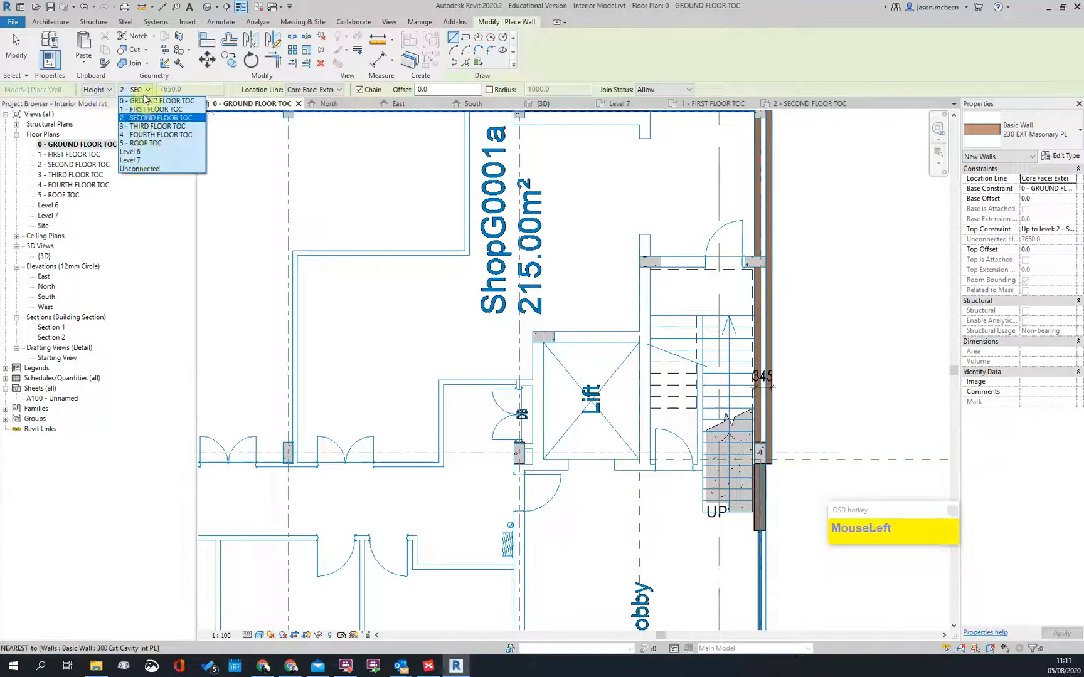
click(147, 149)
Step: Draw the lift-shaft walls: left side, top, and right side down to the intersection
scroll(549, 457, up, 3)
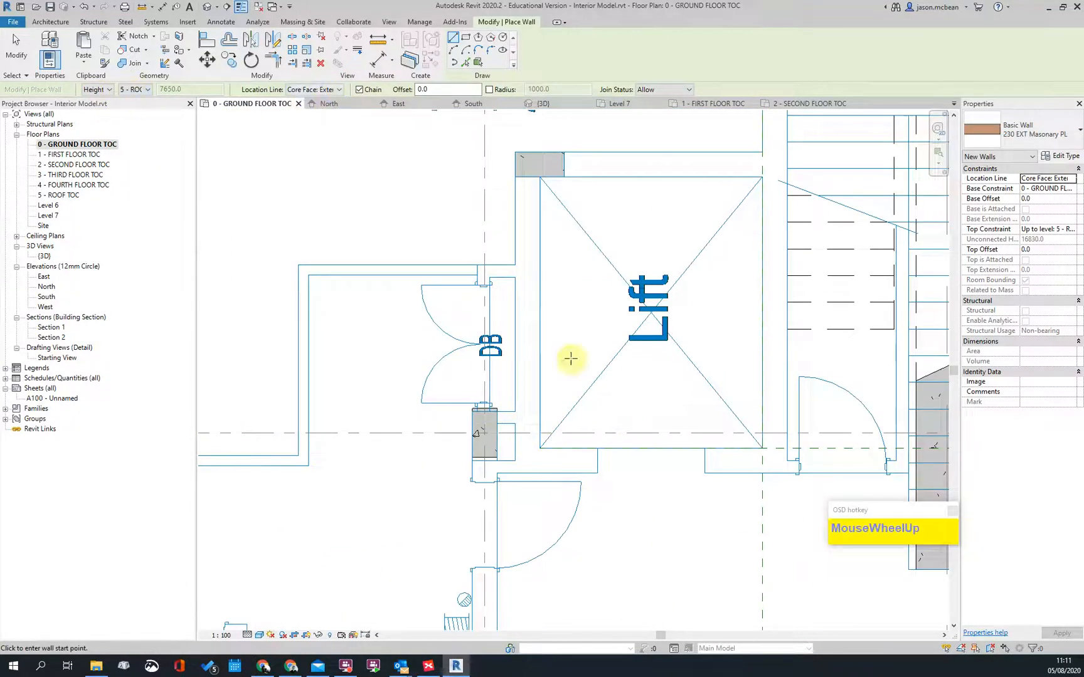
click(514, 412)
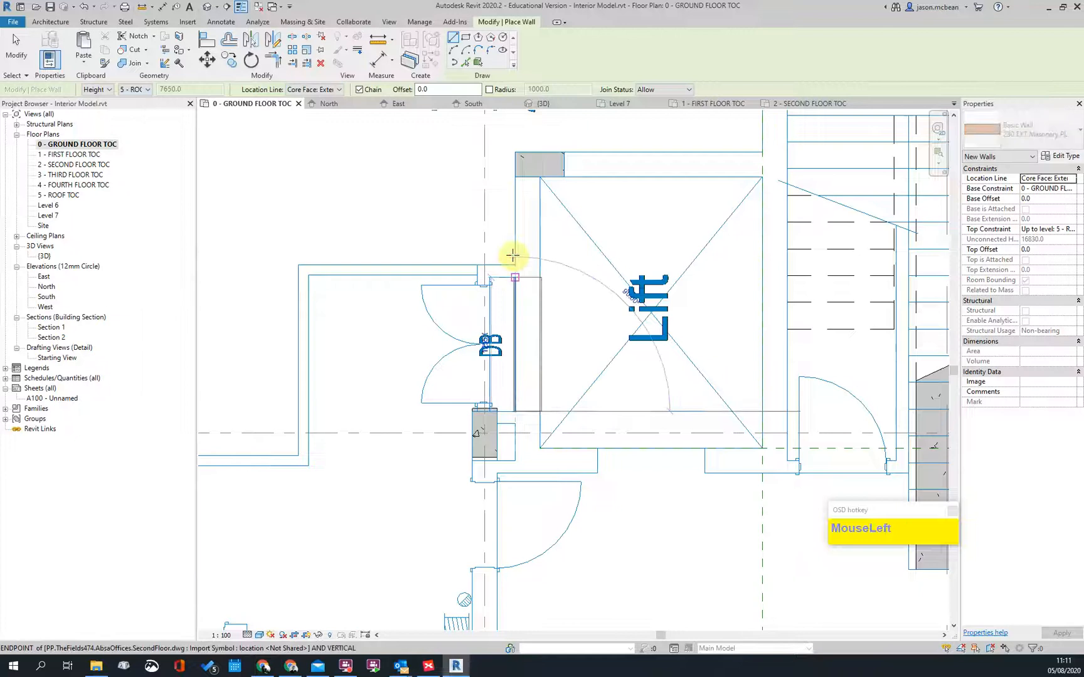
click(517, 157)
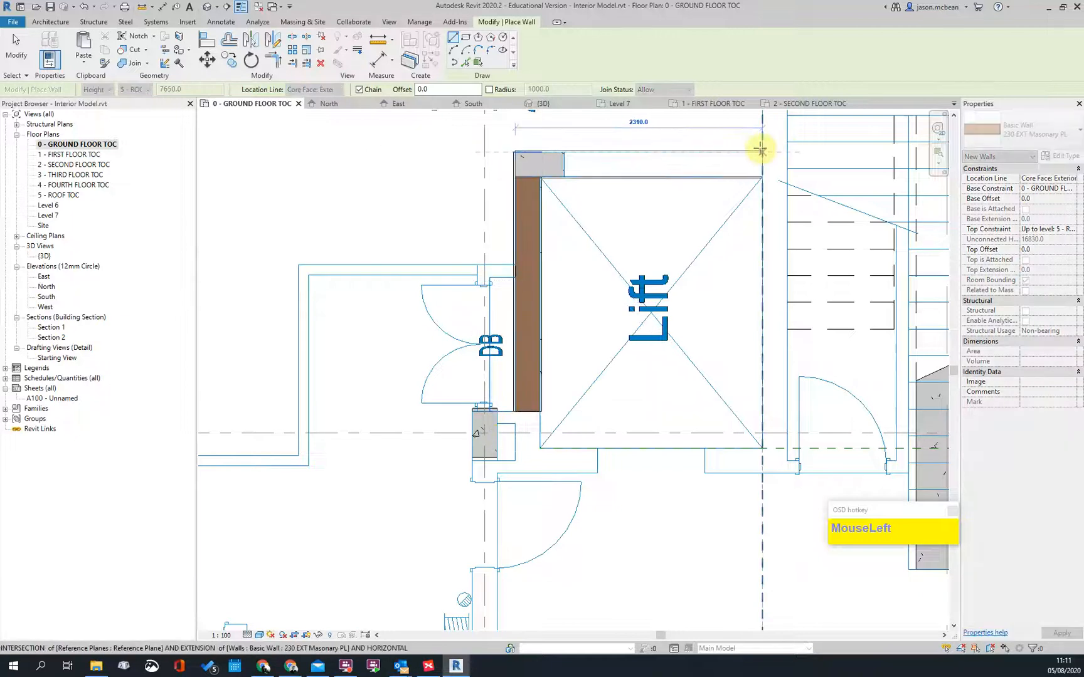
click(760, 149)
click(762, 454)
scroll(640, 462, down, 2)
middle_drag(640, 463, 470, 587)
key(Escape)
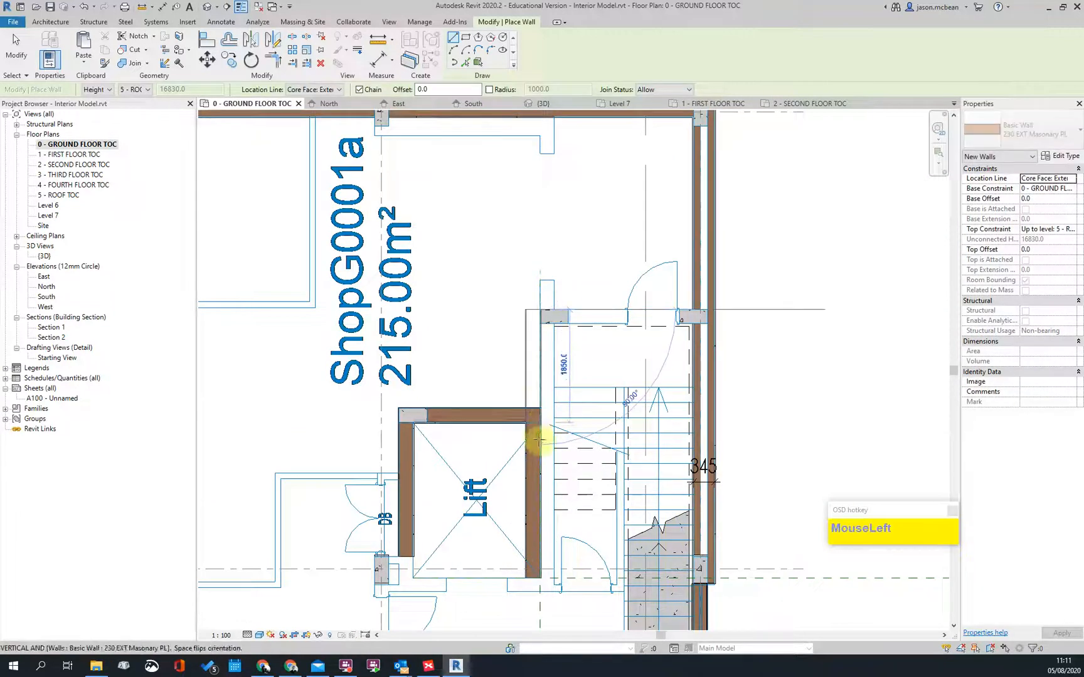
scroll(538, 432, up, 2)
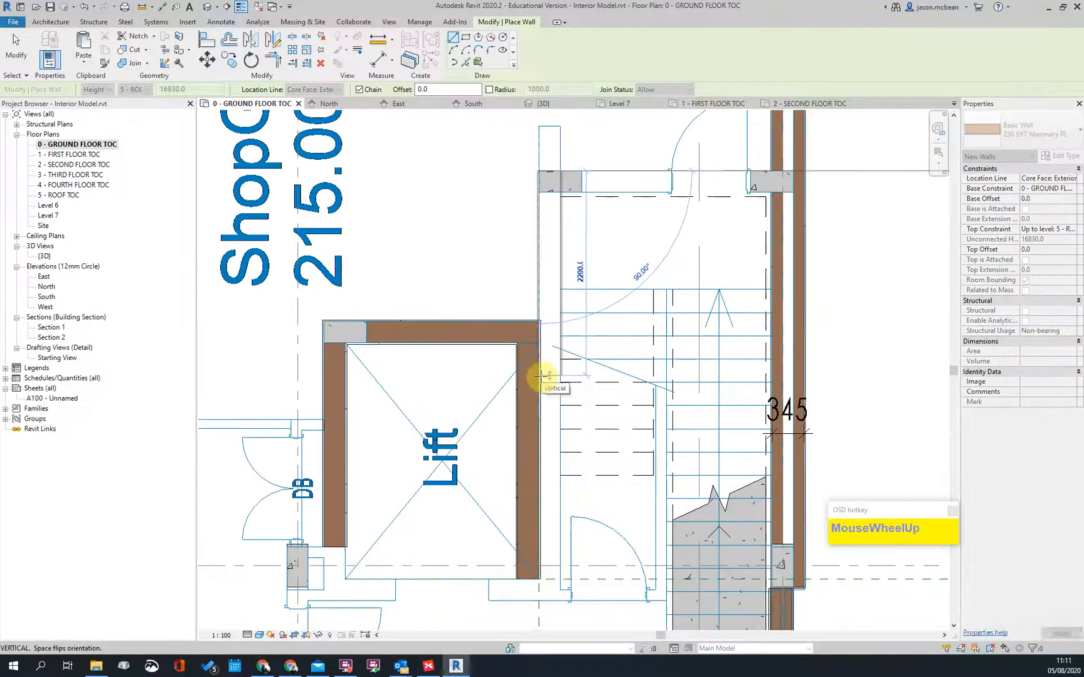
click(541, 377)
key(Escape)
key(Escape)
Step: Delete the lift's right wall and stretch the stair-core left wall down to the reference-plane intersection
click(519, 433)
key(Delete)
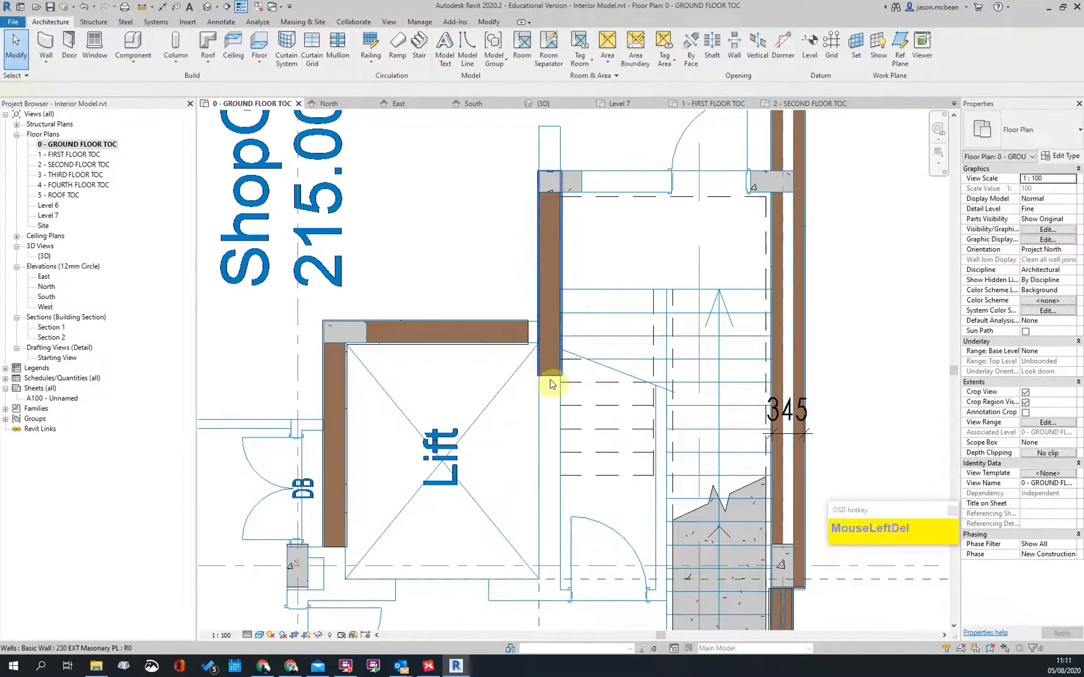
click(550, 380)
drag(541, 376, 538, 579)
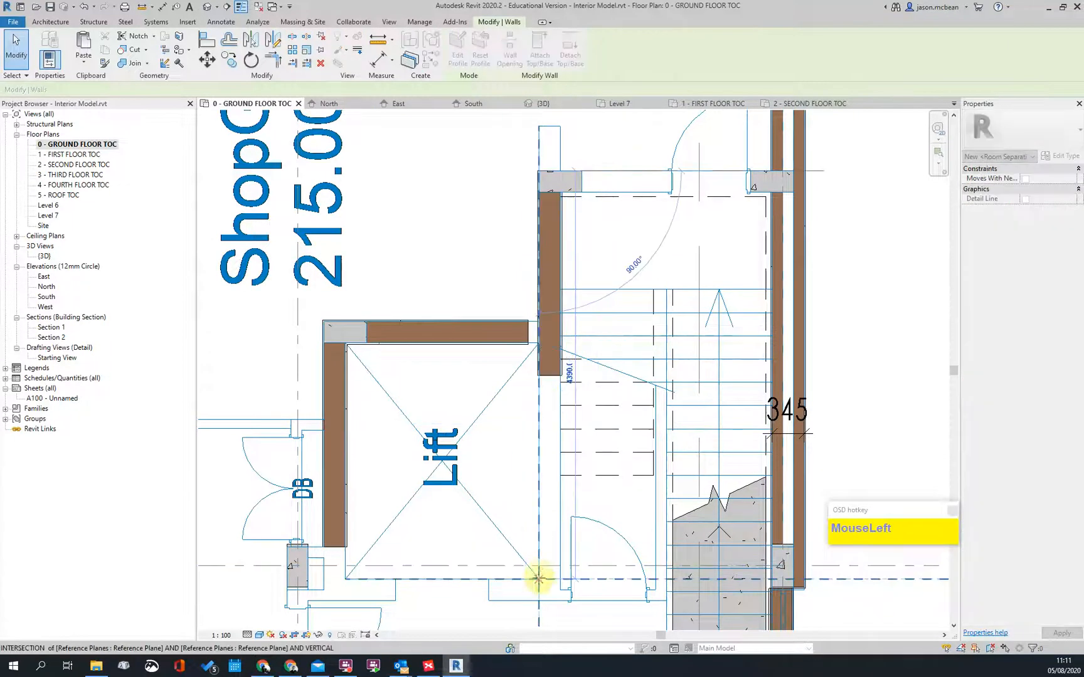
Step: Select the concrete stair and bring up its right-click actions
click(562, 443)
scroll(583, 254, down, 2)
scroll(550, 339, up, 2)
right_click(547, 337)
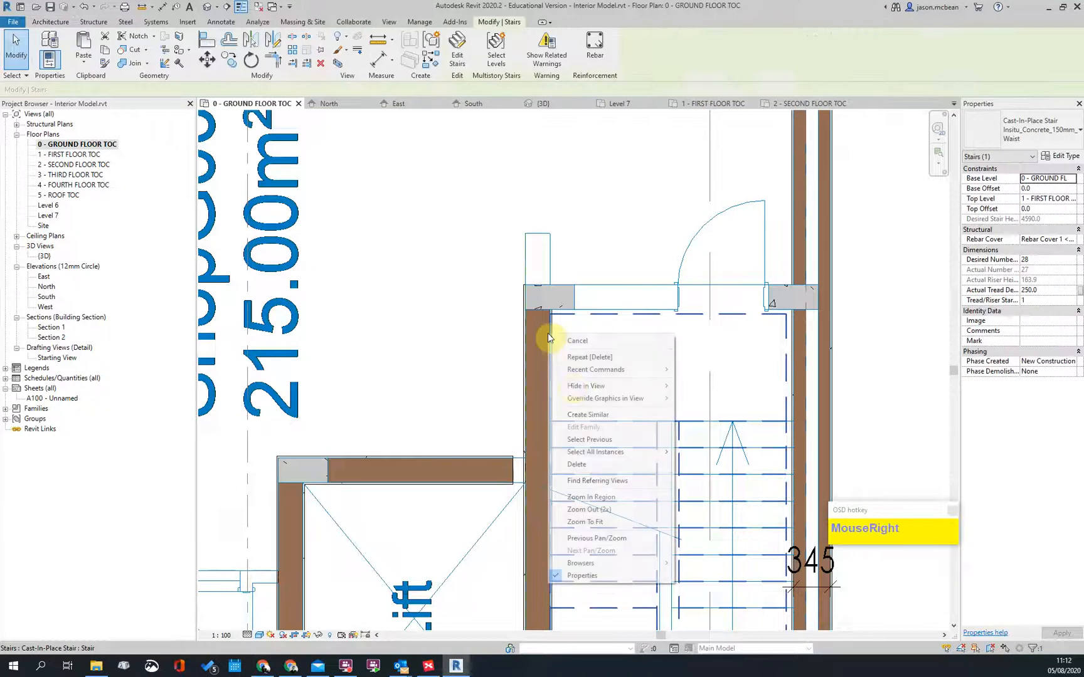
click(582, 417)
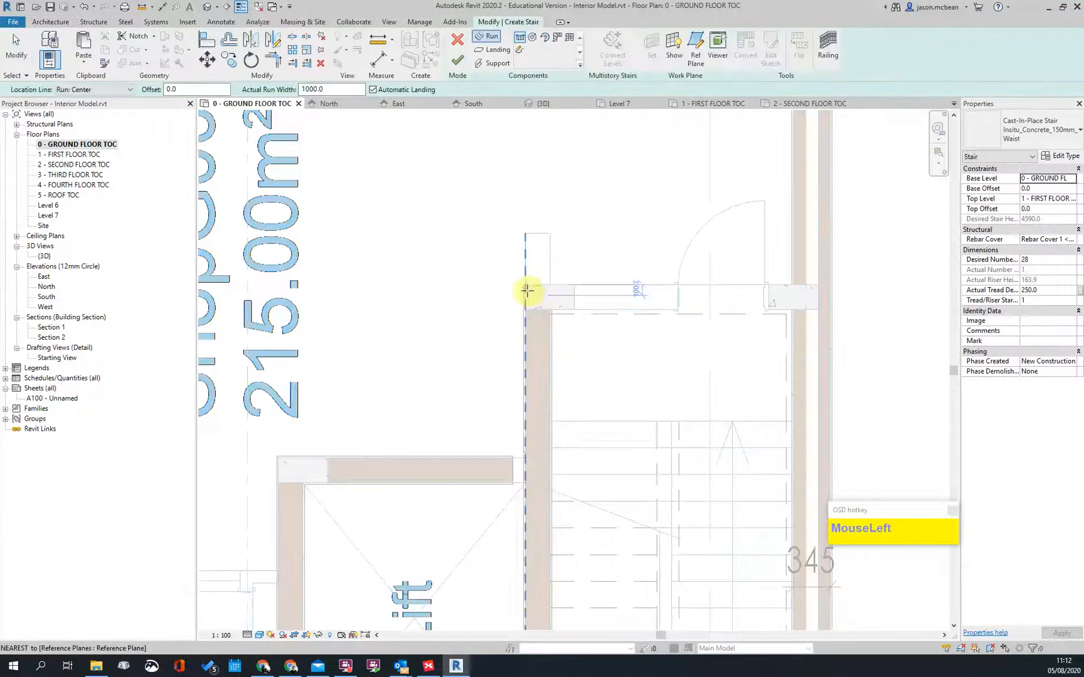
scroll(525, 286, up, 3)
key(Escape)
key(Escape)
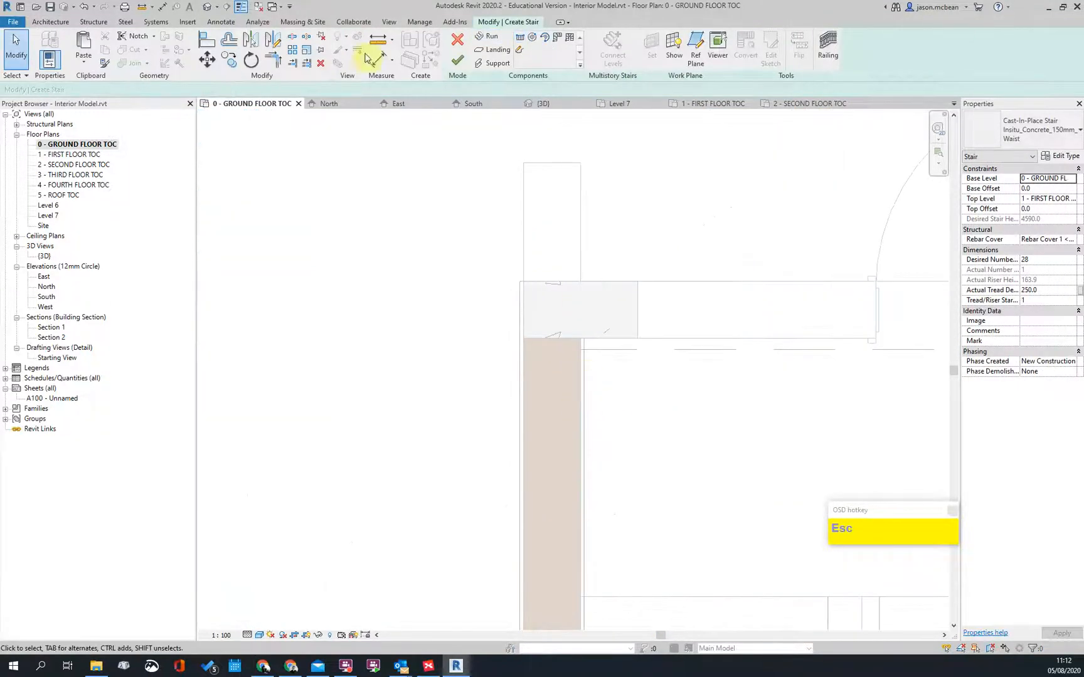
click(456, 61)
key(Escape)
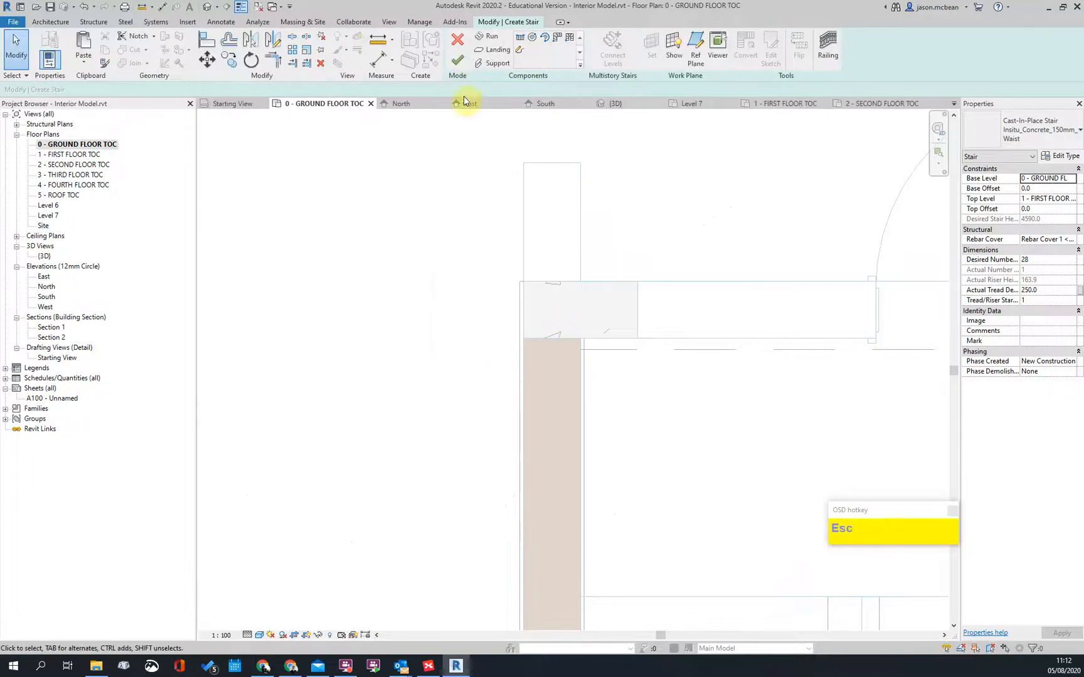
click(458, 59)
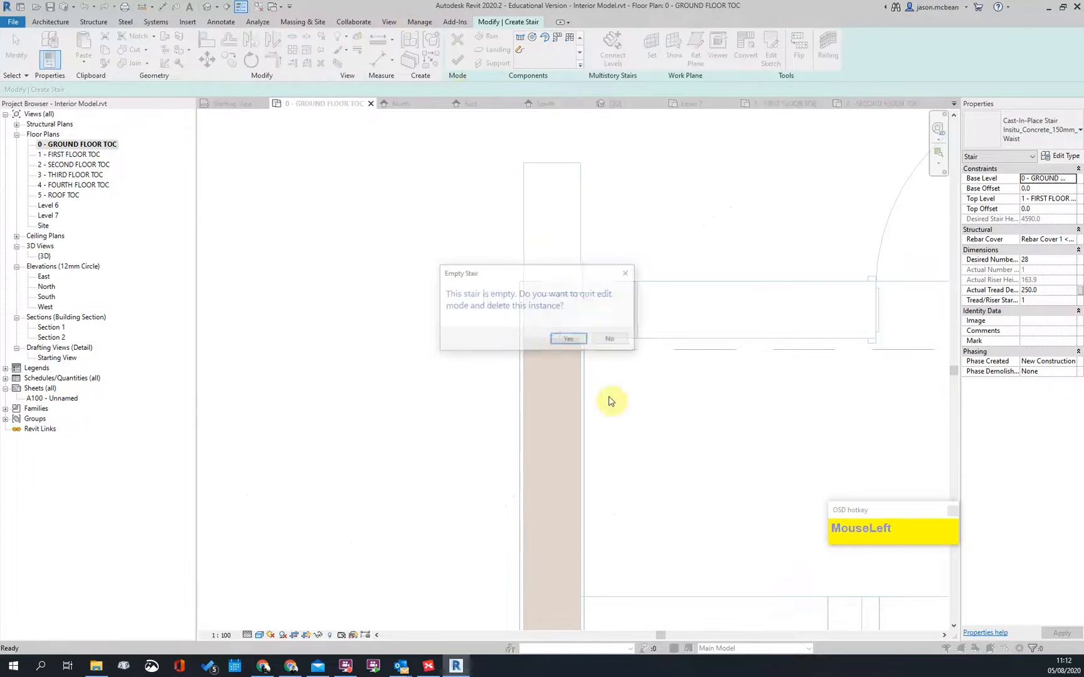
click(567, 341)
scroll(553, 266, down, 2)
click(552, 315)
key(Escape)
Step: Use Create Similar on the stair core's left wall to draw a matching wall closing the stair core's top
click(543, 302)
right_click(543, 302)
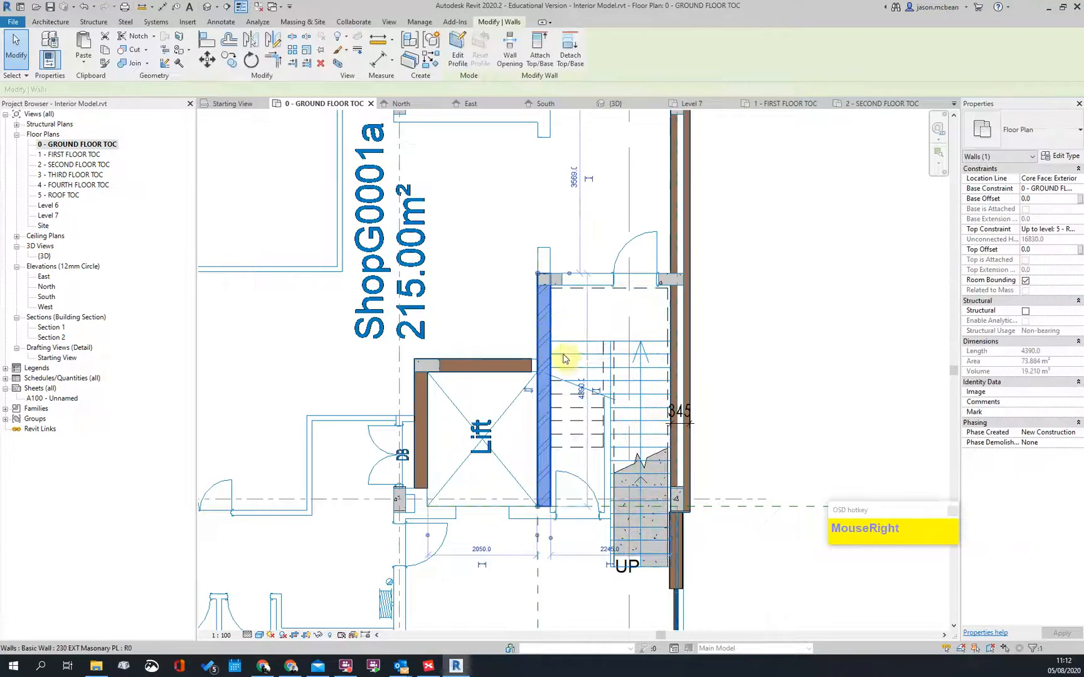
click(568, 417)
scroll(545, 291, up, 4)
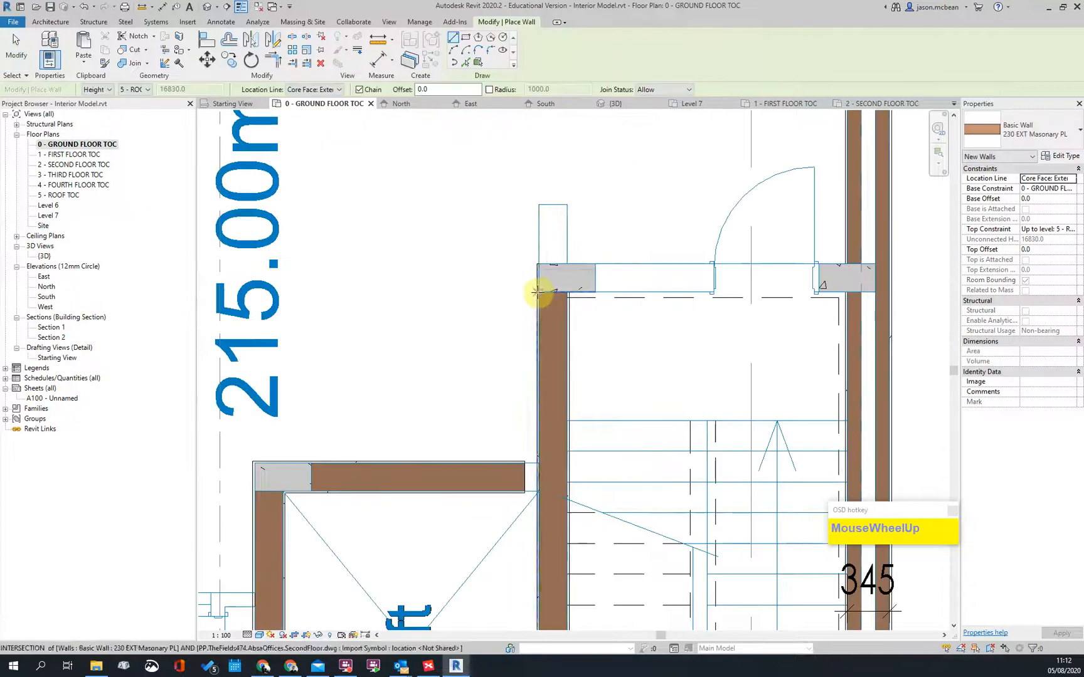
click(540, 292)
click(848, 292)
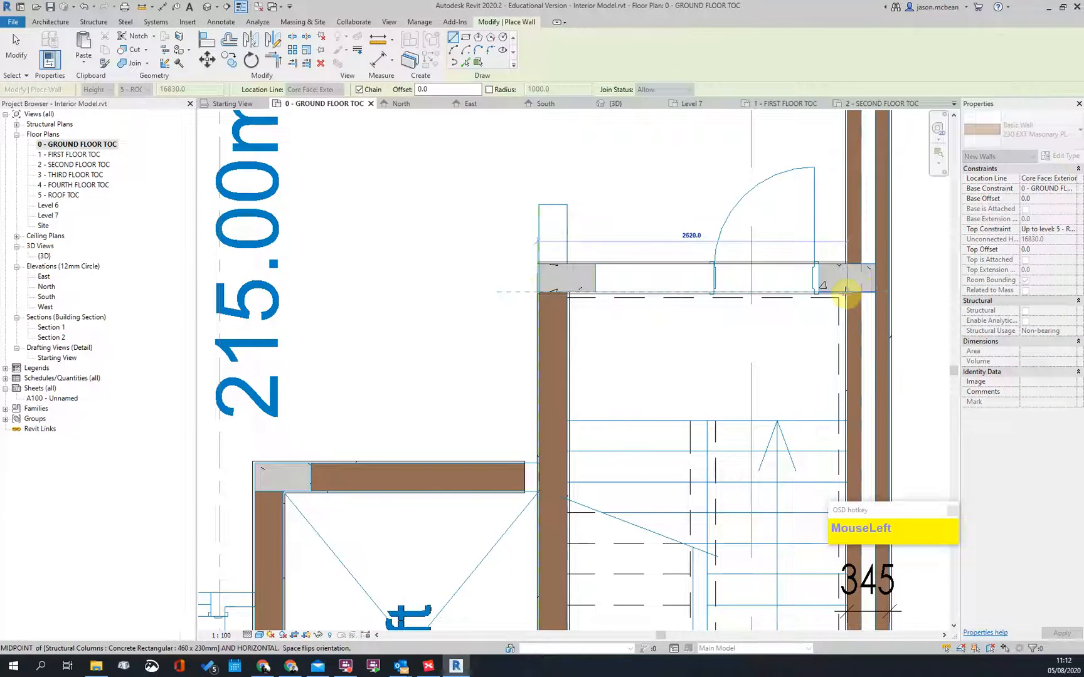
key(Escape)
scroll(538, 267, up, 2)
scroll(552, 271, down, 3)
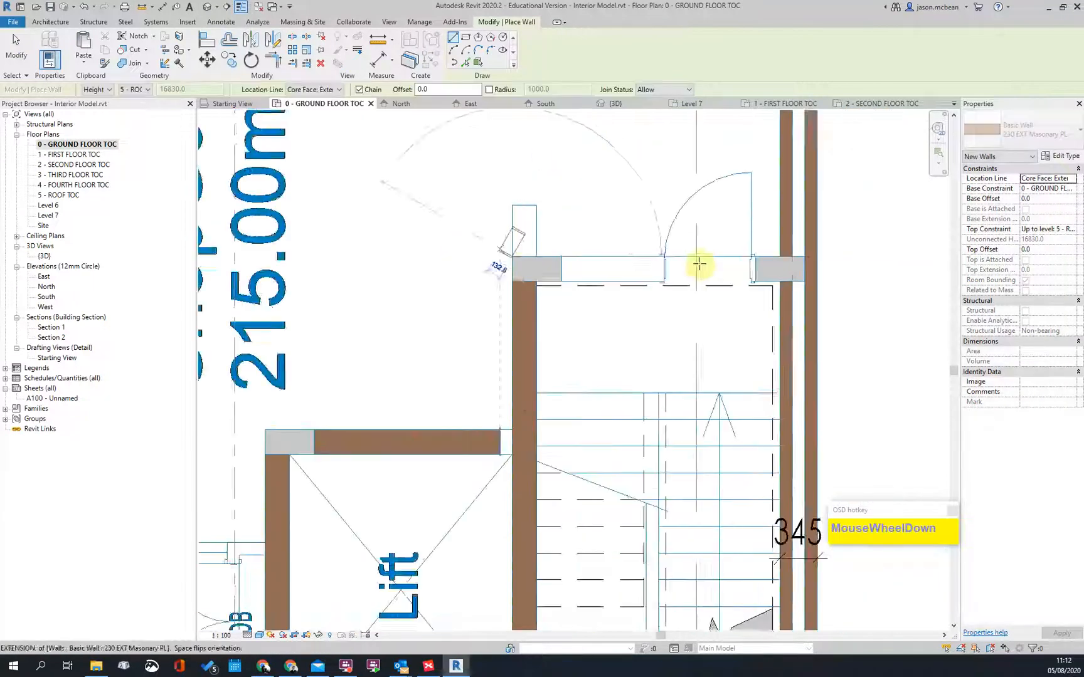
scroll(699, 264, down, 1)
click(788, 261)
key(Escape)
scroll(562, 349, down, 2)
key(Escape)
Step: Draw a matching masonry wall beneath the lift shaft, from its bottom-left corner to the right
scroll(503, 427, up, 2)
click(557, 398)
right_click(556, 395)
click(596, 225)
scroll(377, 464, up, 2)
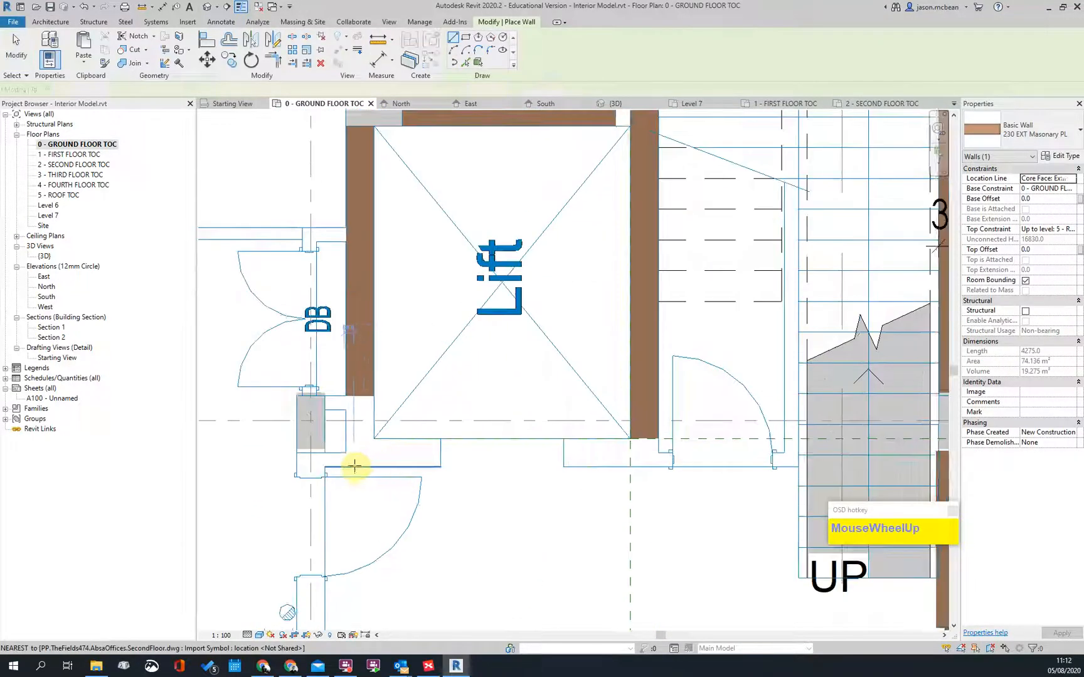
click(354, 466)
click(620, 465)
key(Escape)
key(Escape)
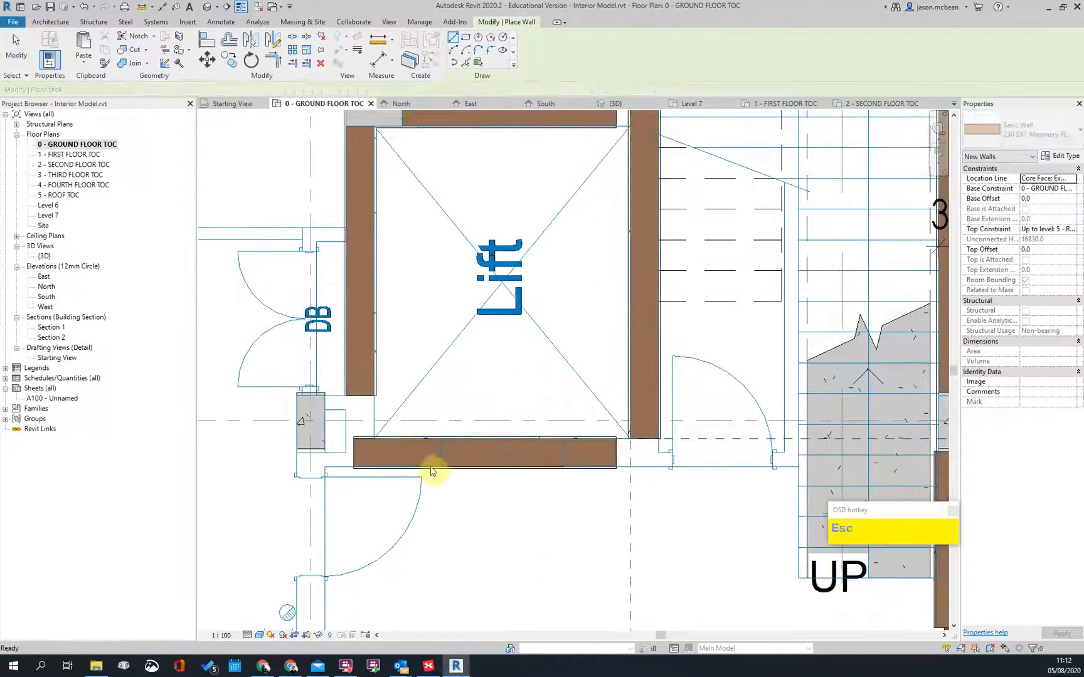
Step: Trim/Extend the lift's left and right walls into corners with the new bottom wall
key(t)
key(r)
click(358, 363)
click(395, 453)
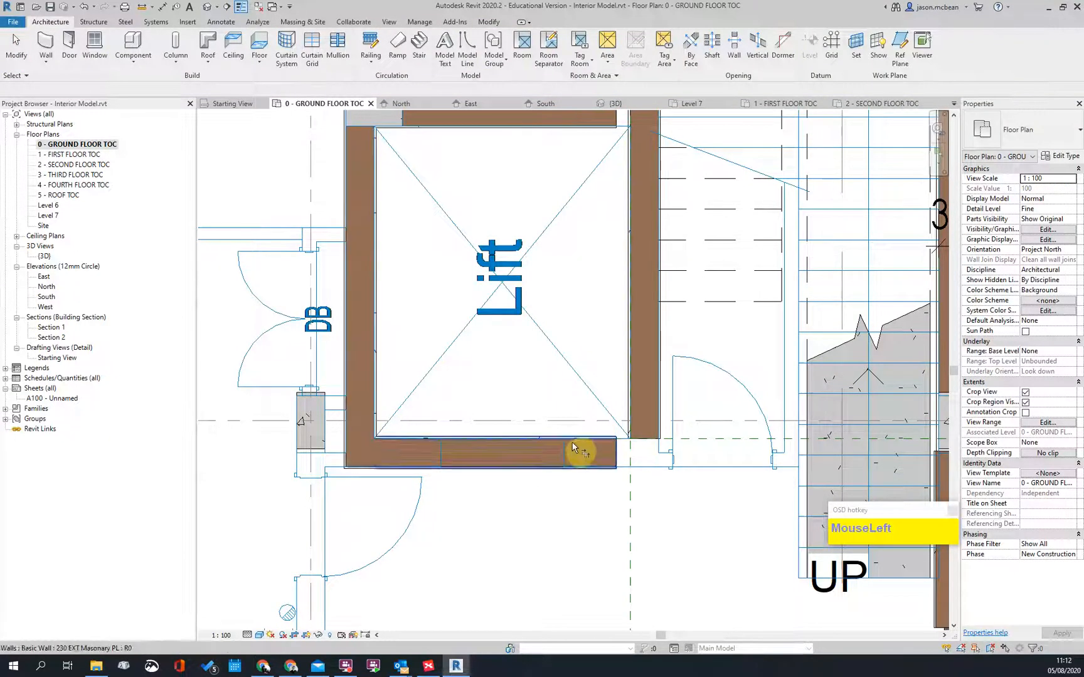
key(Escape)
scroll(633, 469, down, 2)
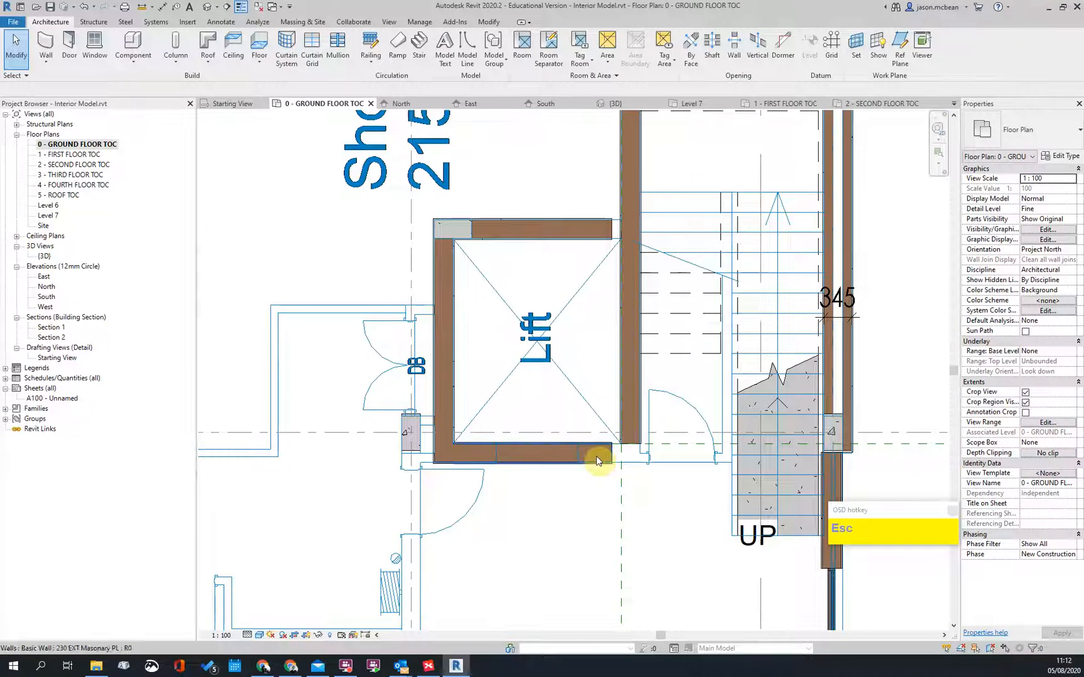
click(587, 453)
Step: Extend the lift's top wall so it meets the right wall
click(629, 428)
scroll(641, 474, down, 2)
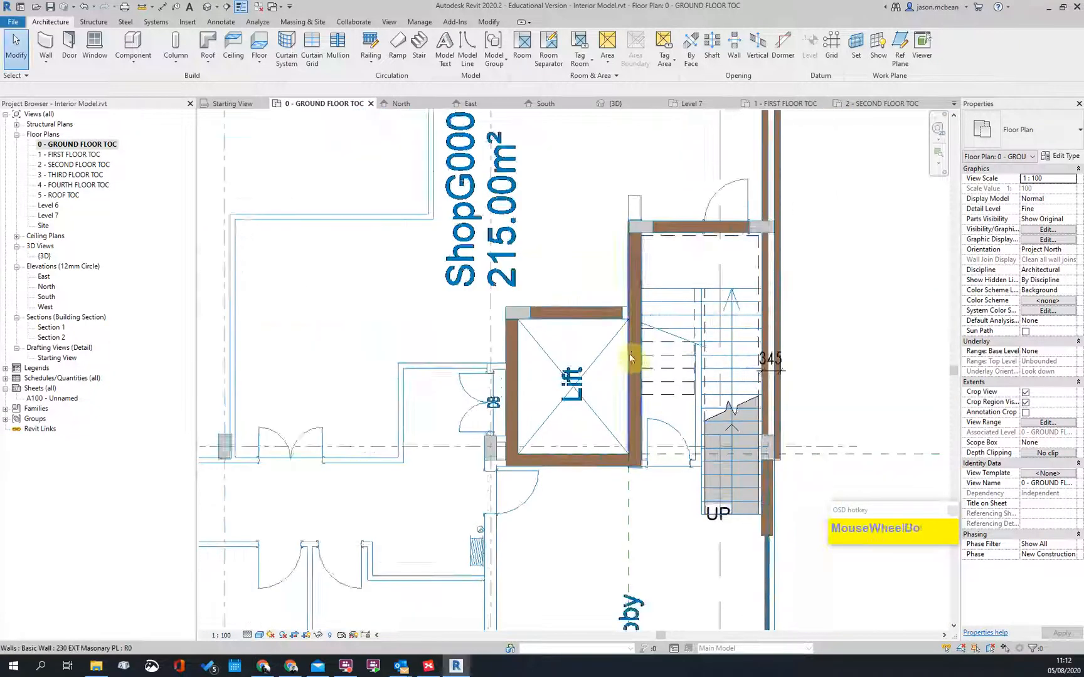
scroll(631, 362, up, 3)
click(595, 280)
click(629, 269)
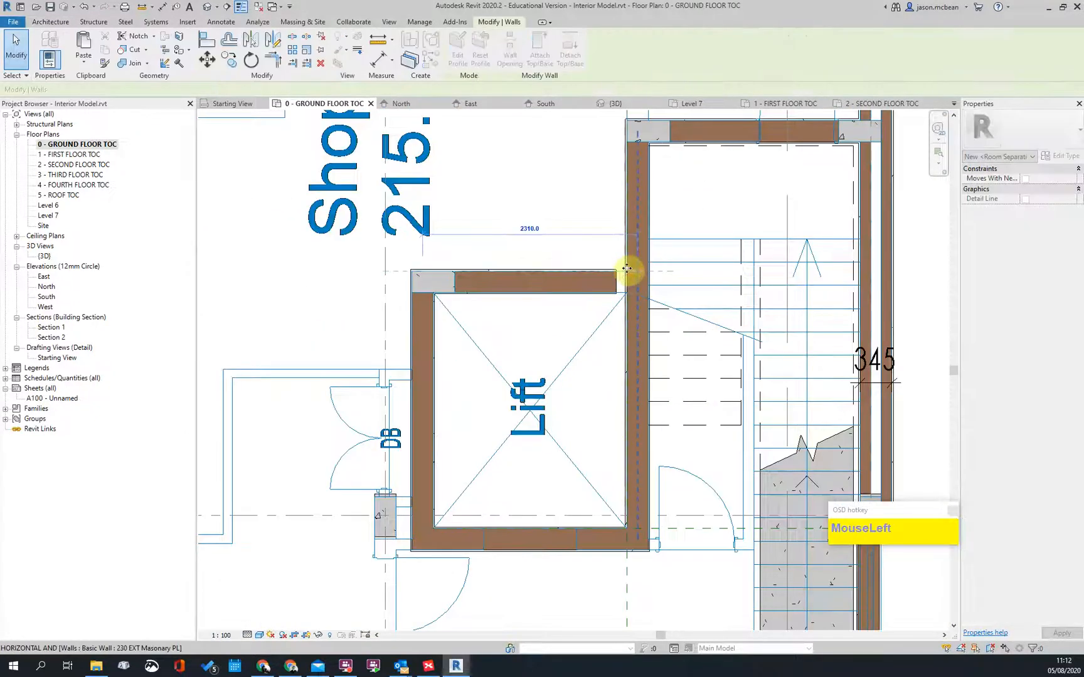
drag(627, 269, 626, 269)
key(Escape)
Step: Open the default {3D} view showing the whole building
scroll(568, 373, down, 2)
scroll(541, 360, up, 2)
scroll(541, 361, down, 2)
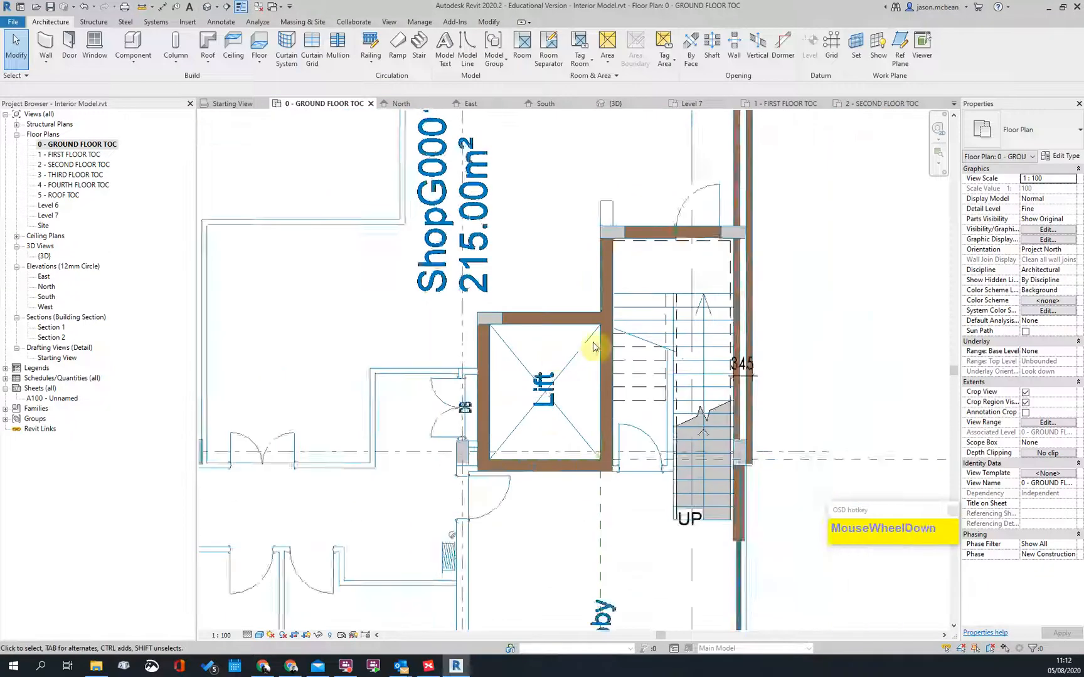
scroll(596, 349, up, 2)
scroll(624, 194, down, 3)
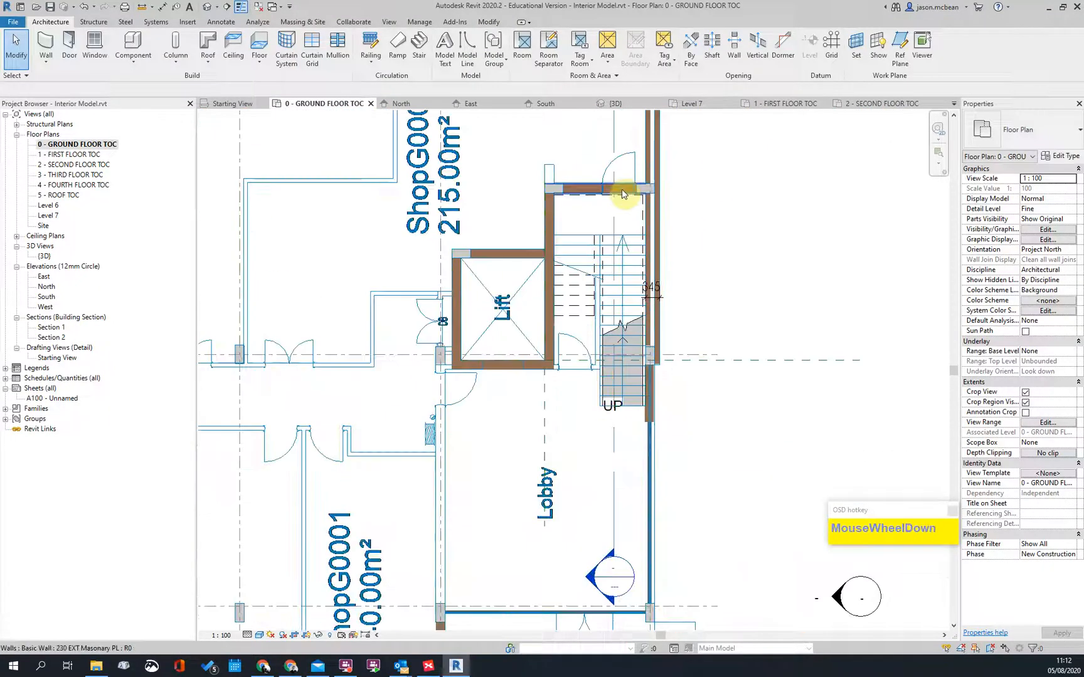
click(385, 22)
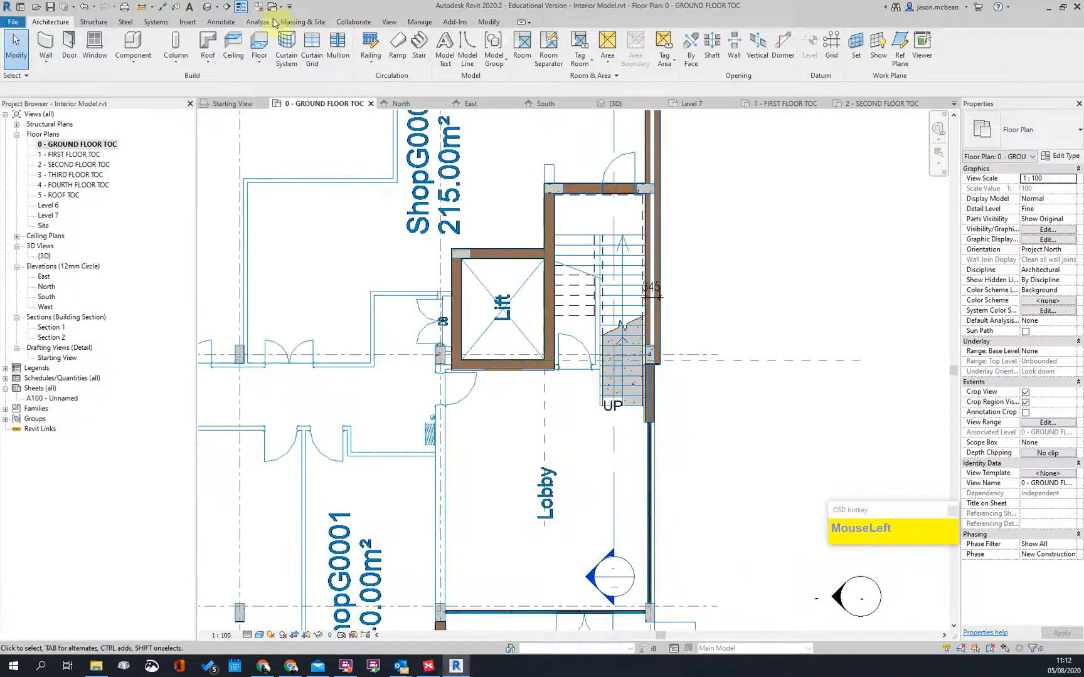
click(207, 8)
scroll(545, 288, down, 3)
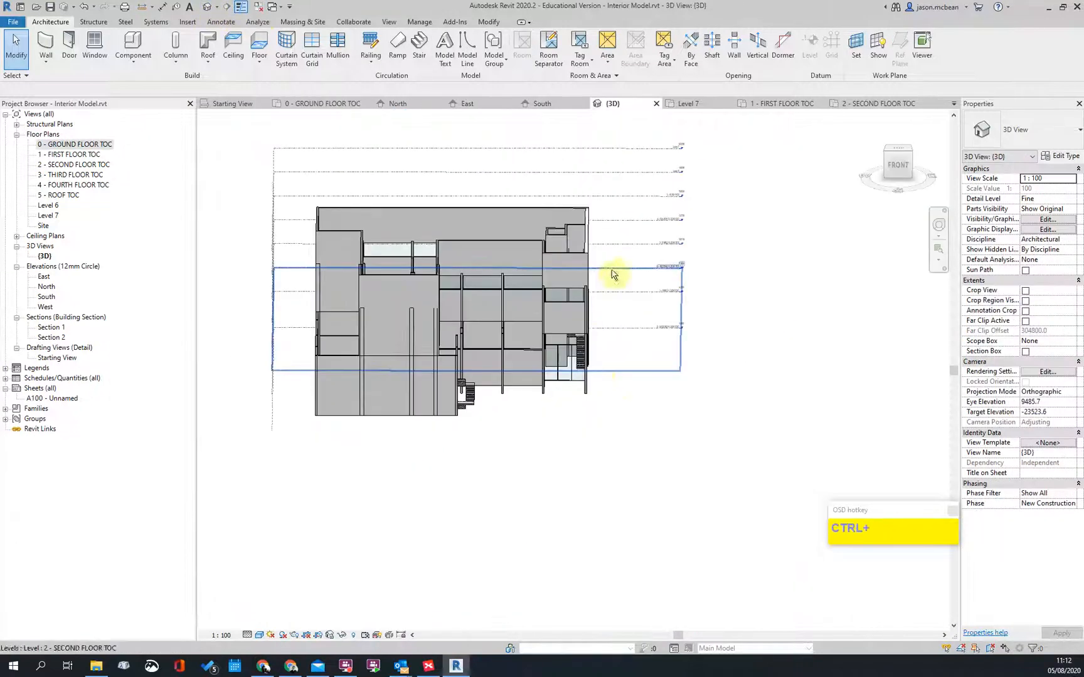
shift+middle_drag(619, 379, 624, 546)
scroll(552, 184, up, 5)
shift+middle_drag(648, 329, 755, 477)
shift+middle_drag(546, 437, 646, 520)
scroll(646, 519, up, 3)
scroll(483, 272, down, 3)
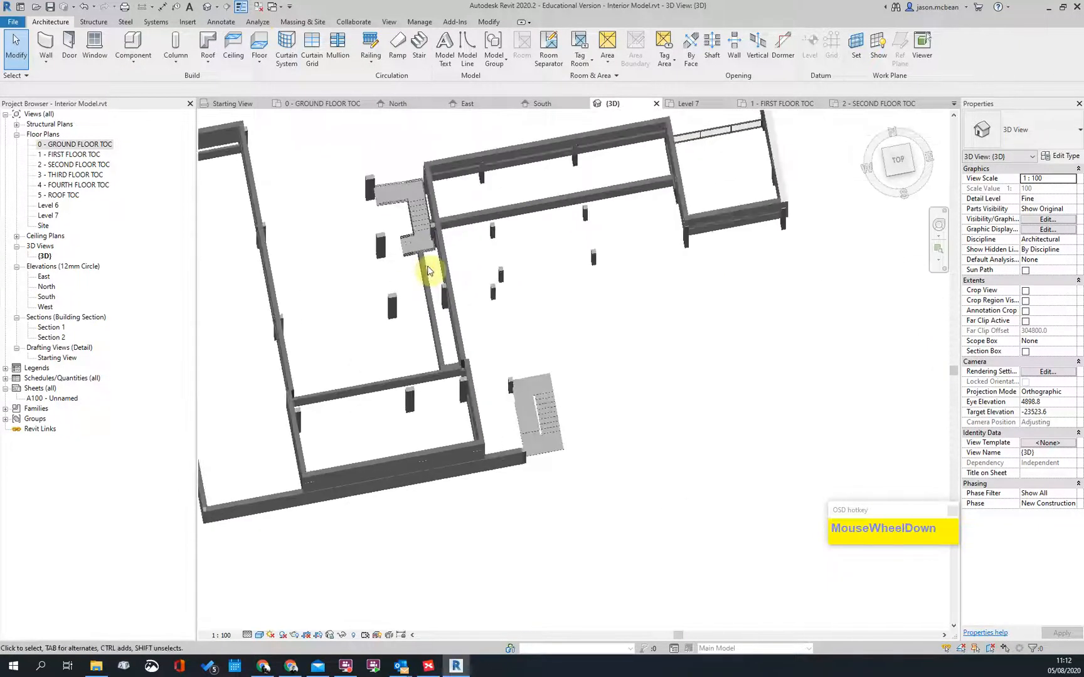
scroll(428, 271, up, 2)
shift+middle_drag(465, 244, 528, 189)
scroll(527, 188, up, 4)
click(540, 189)
key(Delete)
scroll(549, 225, down, 3)
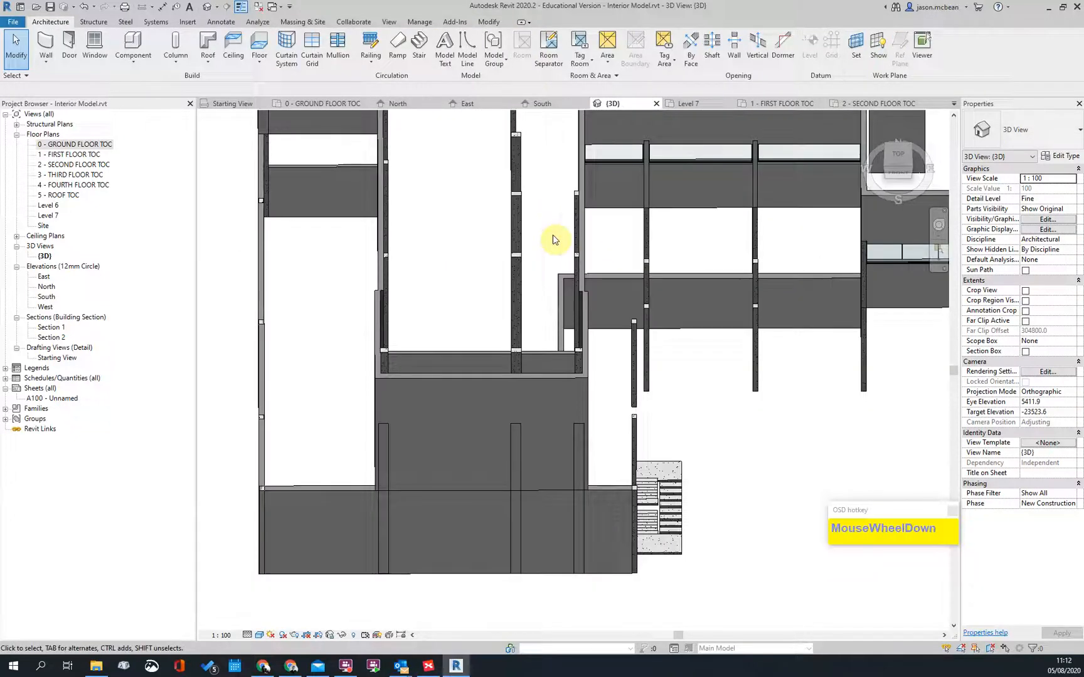
key(ctrl+z)
click(560, 232)
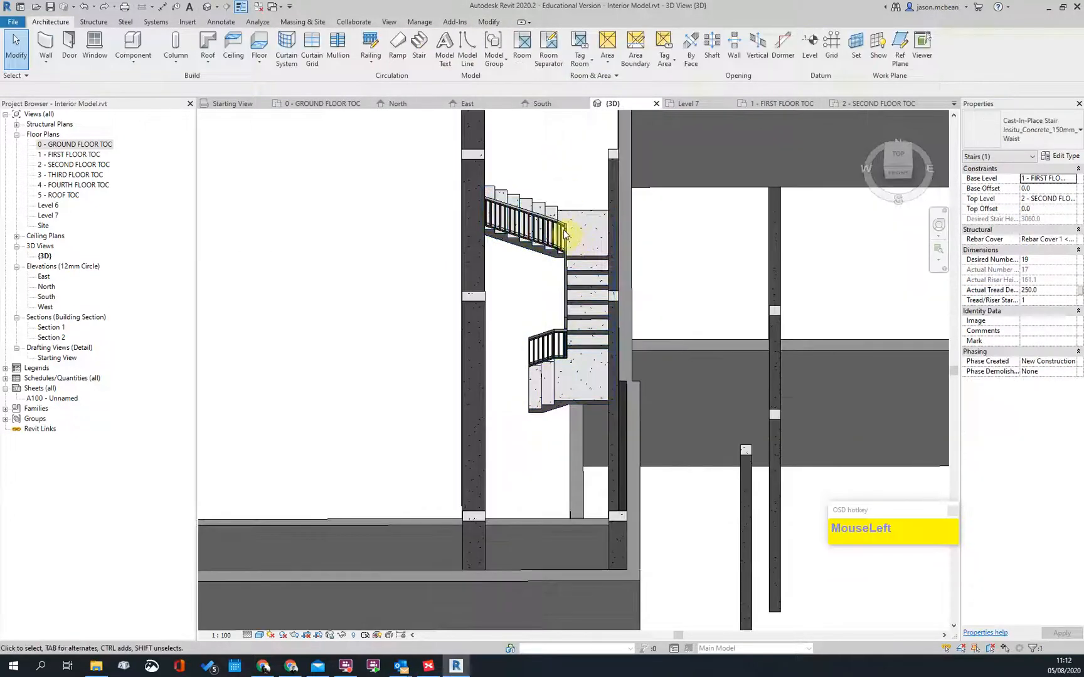
scroll(562, 239, down, 4)
shift+middle_drag(563, 242, 474, 220)
scroll(728, 243, up, 3)
scroll(466, 219, down, 2)
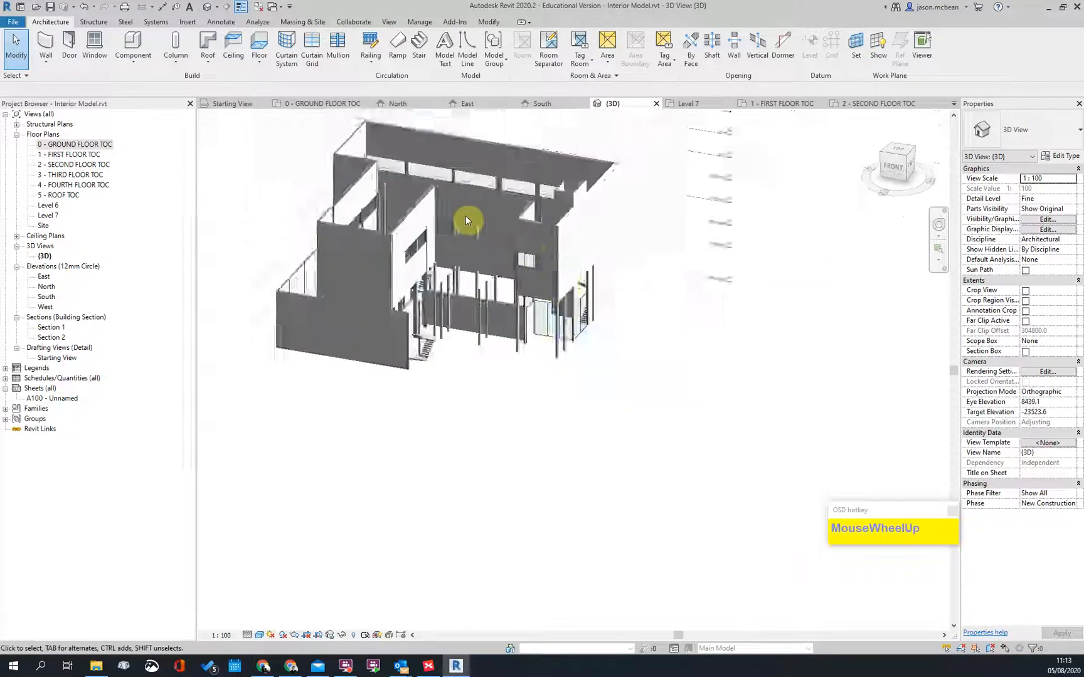
scroll(477, 263, up, 4)
scroll(416, 231, down, 2)
scroll(582, 249, down, 3)
shift+middle_drag(429, 261, 477, 508)
scroll(375, 253, up, 4)
scroll(387, 249, down, 3)
scroll(387, 363, up, 2)
shift+middle_drag(387, 363, 534, 370)
scroll(611, 307, down, 3)
double_click(63, 146)
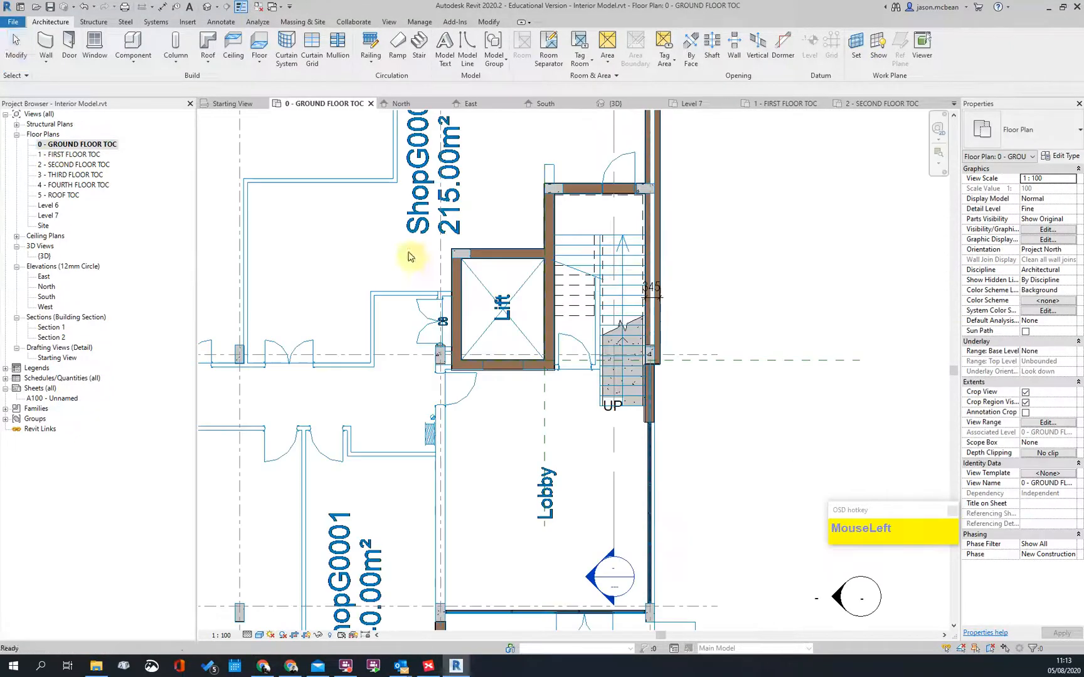